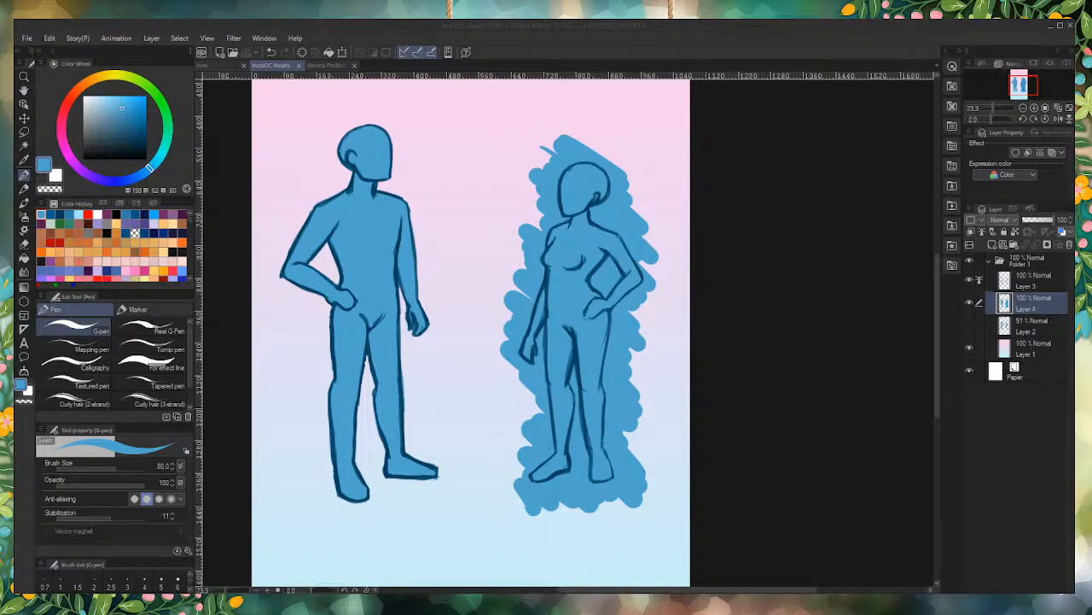
# Step: Erase the blue fill spilling outside the female figure's outline with the Erase Along Edge eraser
pyautogui.click(24, 244)
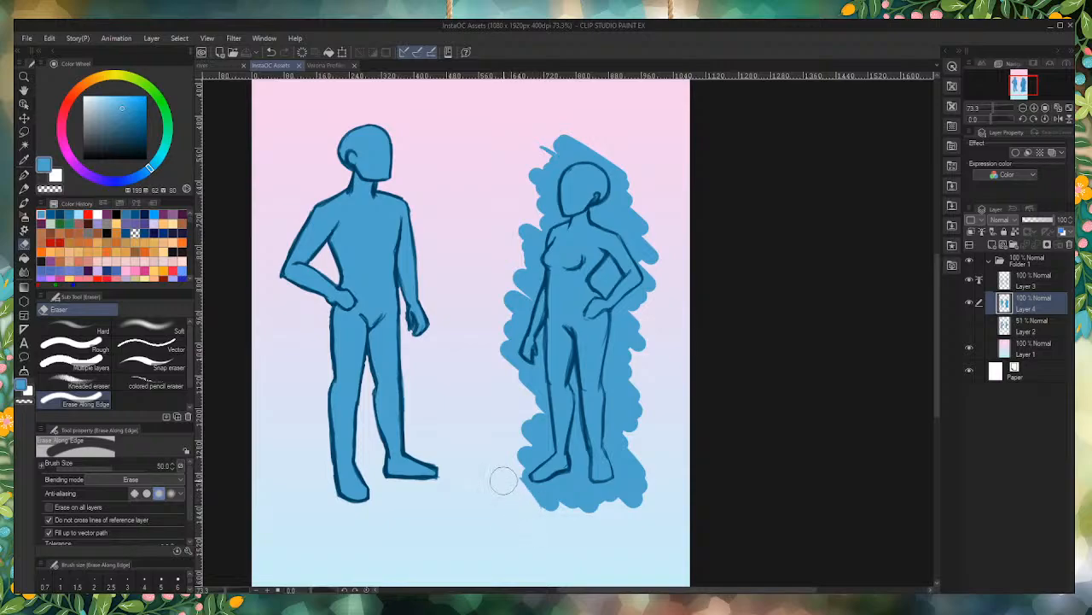
pyautogui.moveTo(502, 480)
pyautogui.mouseDown()
pyautogui.moveTo(556, 493)
pyautogui.moveTo(553, 478)
pyautogui.moveTo(573, 483)
pyautogui.moveTo(520, 509)
pyautogui.moveTo(534, 509)
pyautogui.moveTo(516, 495)
pyautogui.moveTo(519, 454)
pyautogui.moveTo(540, 453)
pyautogui.moveTo(533, 376)
pyautogui.moveTo(555, 316)
pyautogui.moveTo(513, 371)
pyautogui.moveTo(503, 351)
pyautogui.moveTo(534, 271)
pyautogui.moveTo(524, 221)
pyautogui.moveTo(529, 209)
pyautogui.moveTo(559, 211)
pyautogui.moveTo(540, 190)
pyautogui.moveTo(563, 134)
pyautogui.moveTo(544, 159)
pyautogui.moveTo(577, 128)
pyautogui.moveTo(612, 181)
pyautogui.moveTo(602, 238)
pyautogui.moveTo(606, 198)
pyautogui.moveTo(632, 199)
pyautogui.moveTo(642, 239)
pyautogui.moveTo(644, 299)
pyautogui.moveTo(615, 337)
pyautogui.moveTo(624, 378)
pyautogui.moveTo(606, 357)
pyautogui.moveTo(615, 449)
pyautogui.moveTo(636, 507)
pyautogui.moveTo(593, 498)
pyautogui.moveTo(561, 507)
pyautogui.moveTo(549, 492)
pyautogui.moveTo(546, 505)
pyautogui.moveTo(578, 470)
pyautogui.moveTo(572, 379)
pyautogui.mouseUp()
pyautogui.hotkey('ctrl', 'z')
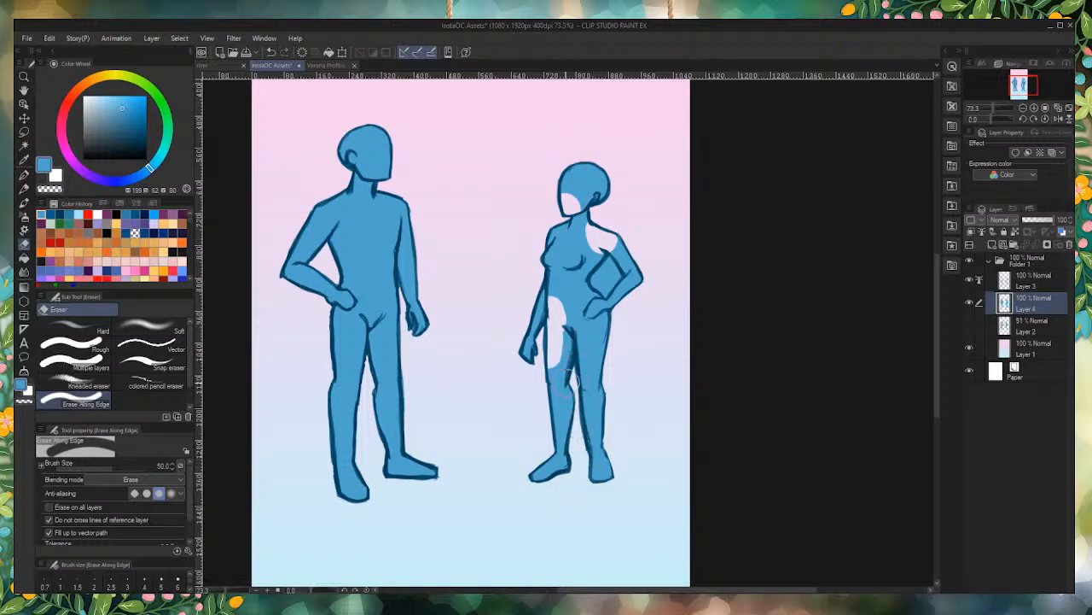
# Step: Repaint the missing blue patches on the female figure's shoulder, hip and thigh with the G-pen
pyautogui.click(24, 174)
pyautogui.scroll(4, 609, 207)
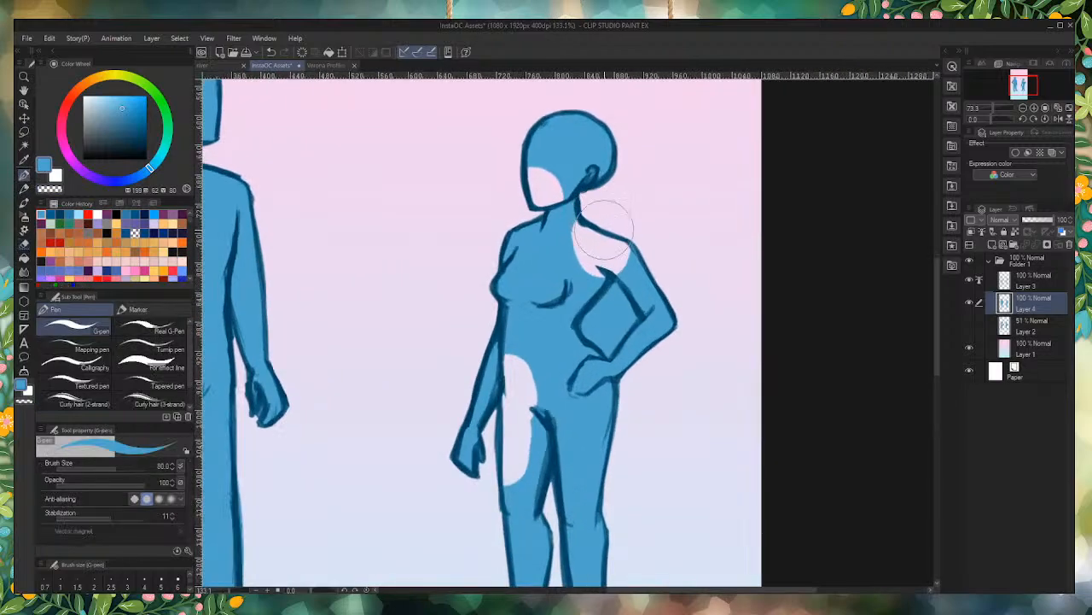
pyautogui.moveTo(605, 268)
pyautogui.mouseDown()
pyautogui.moveTo(633, 282)
pyautogui.moveTo(623, 266)
pyautogui.moveTo(642, 275)
pyautogui.moveTo(539, 232)
pyautogui.moveTo(629, 289)
pyautogui.moveTo(627, 303)
pyautogui.moveTo(618, 318)
pyautogui.moveTo(561, 286)
pyautogui.mouseUp()
pyautogui.scroll(-1, 562, 284)
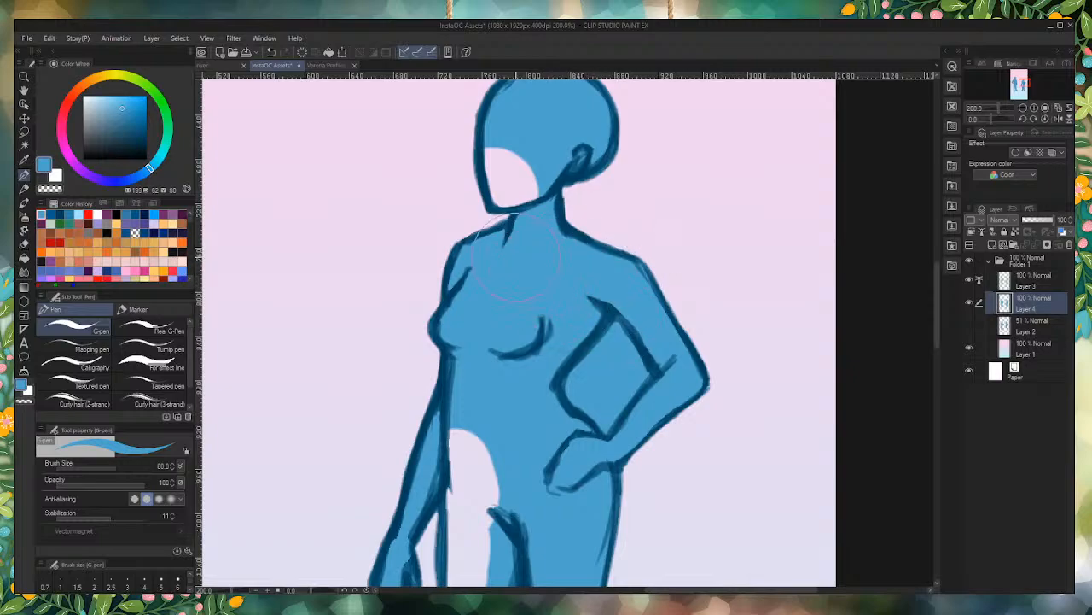
pyautogui.scroll(-2, 629, 224)
pyautogui.scroll(3, 597, 410)
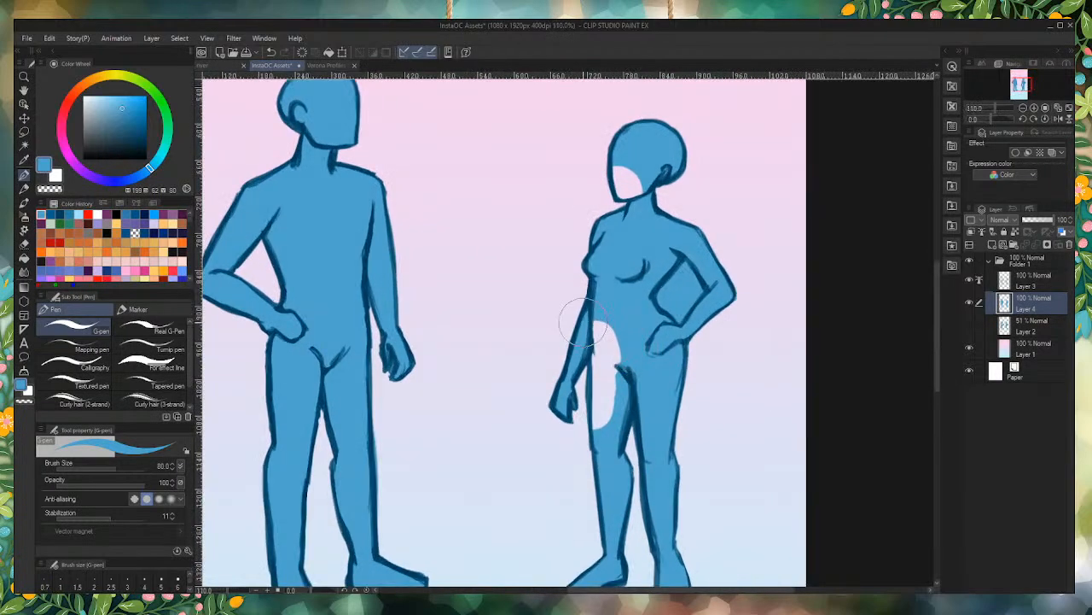
pyautogui.moveTo(593, 332)
pyautogui.mouseDown()
pyautogui.moveTo(602, 444)
pyautogui.moveTo(610, 392)
pyautogui.moveTo(584, 470)
pyautogui.moveTo(580, 341)
pyautogui.moveTo(597, 362)
pyautogui.mouseUp()
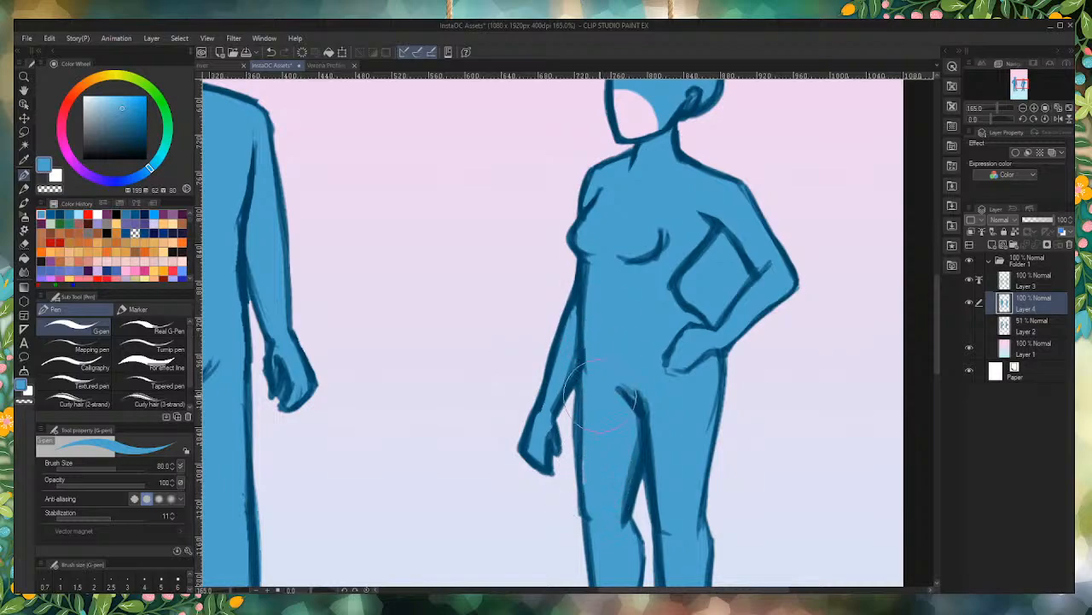
pyautogui.scroll(-4, 589, 367)
pyautogui.scroll(2, 513, 475)
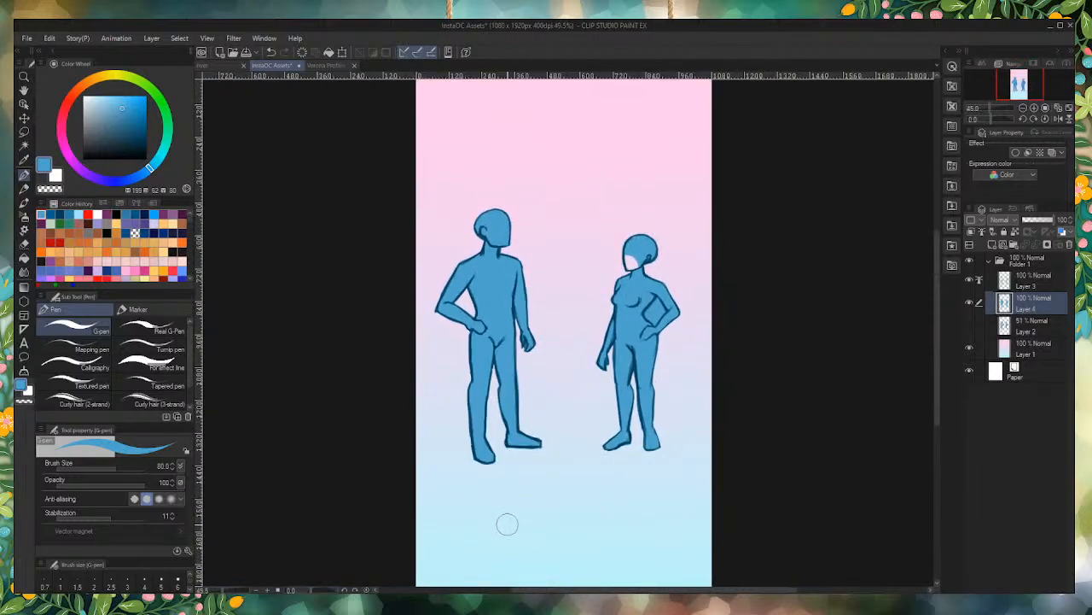
# Step: Fill the blank patch on the female figure's face with the same blue
pyautogui.scroll(1, 541, 470)
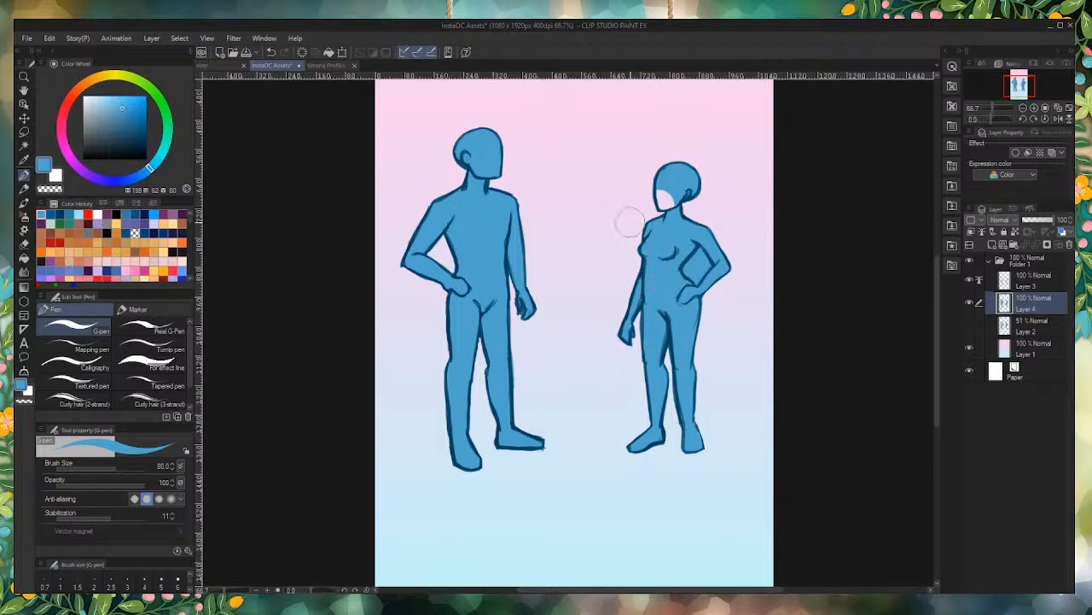
pyautogui.scroll(5, 631, 220)
pyautogui.moveTo(646, 240); pyautogui.dragTo(611, 248)
pyautogui.scroll(-5, 636, 145)
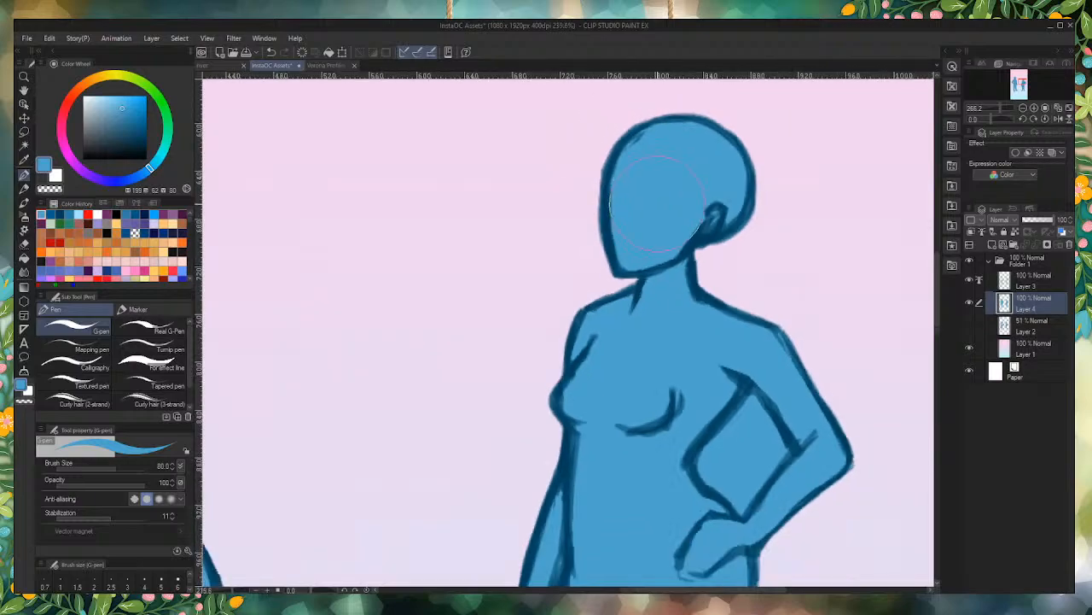
pyautogui.scroll(4, 712, 312)
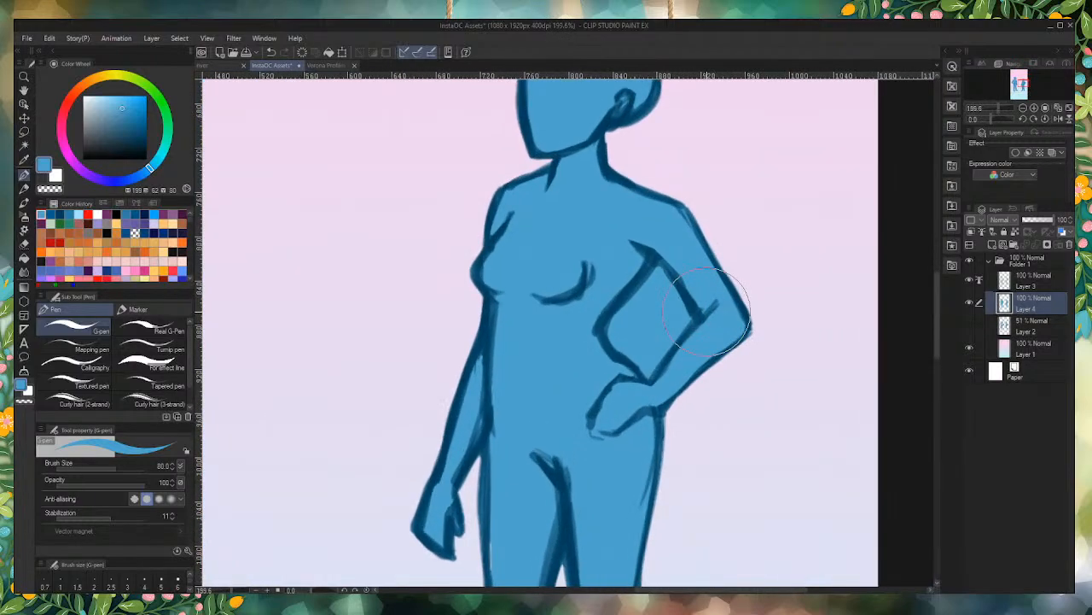
# Step: Clear the blue from the gap between the female figure's bent arm and torso, and save the document
pyautogui.moveTo(649, 275)
pyautogui.mouseDown()
pyautogui.moveTo(662, 303)
pyautogui.moveTo(659, 293)
pyautogui.moveTo(629, 317)
pyautogui.moveTo(645, 362)
pyautogui.moveTo(657, 328)
pyautogui.moveTo(666, 337)
pyautogui.moveTo(654, 324)
pyautogui.moveTo(662, 298)
pyautogui.mouseUp()
pyautogui.scroll(-3, 661, 298)
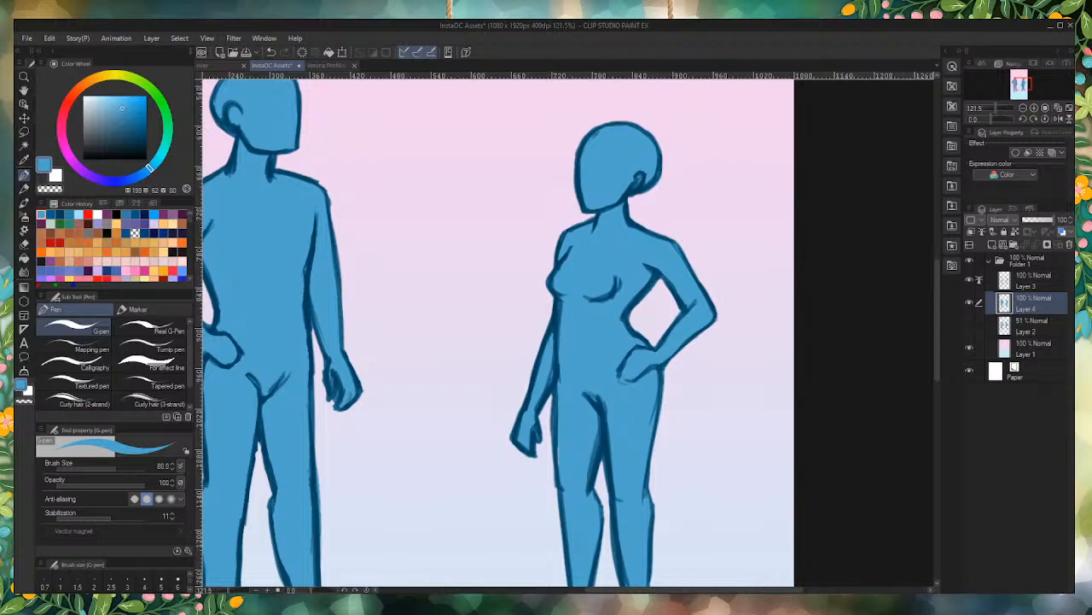
pyautogui.scroll(-8, 524, 328)
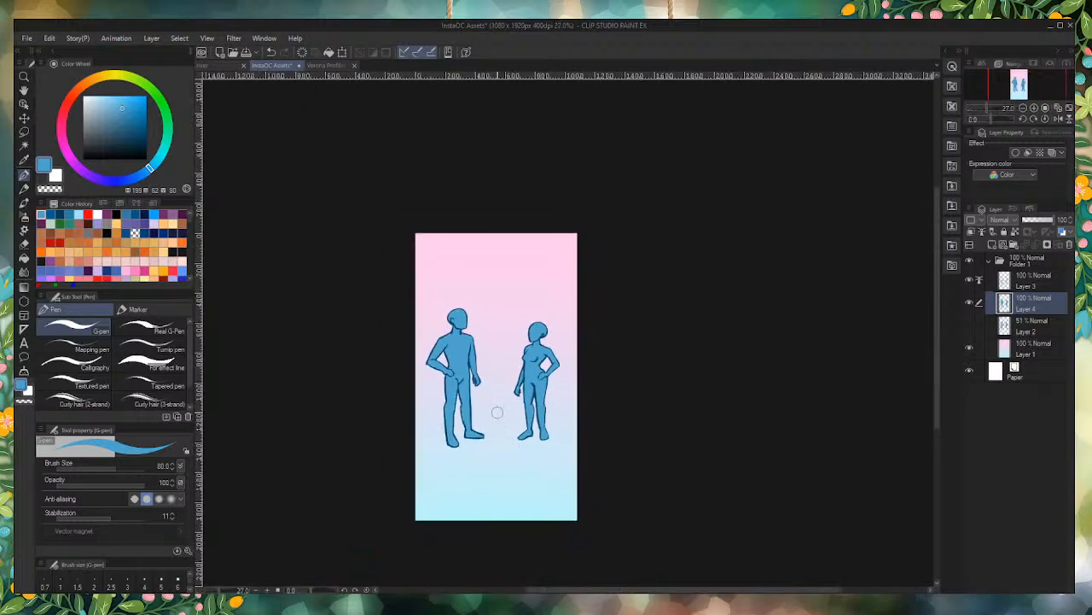
pyautogui.scroll(5, 497, 412)
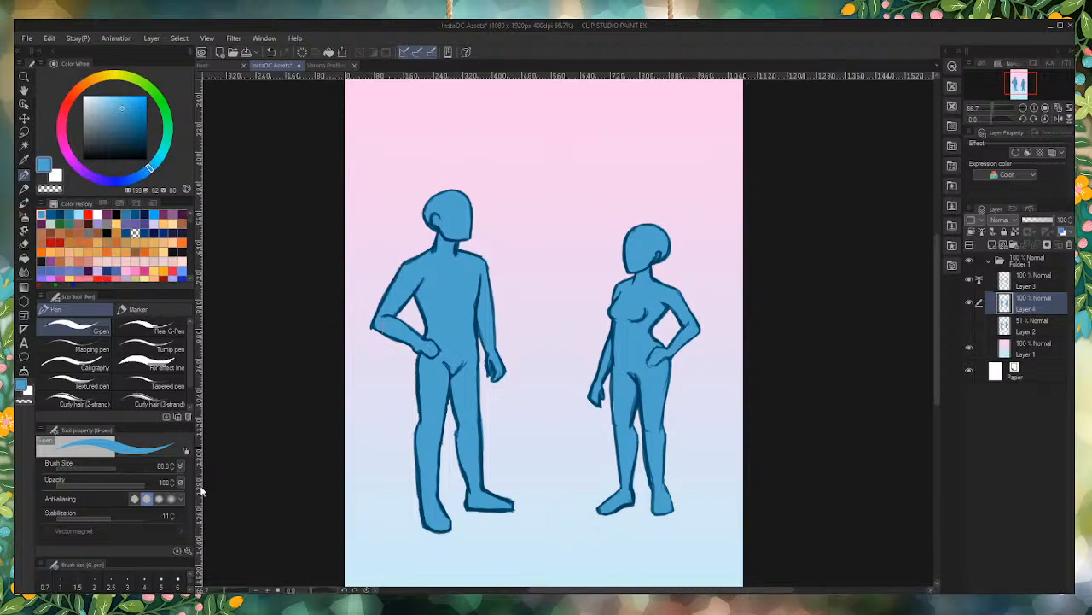
pyautogui.scroll(-1, 500, 341)
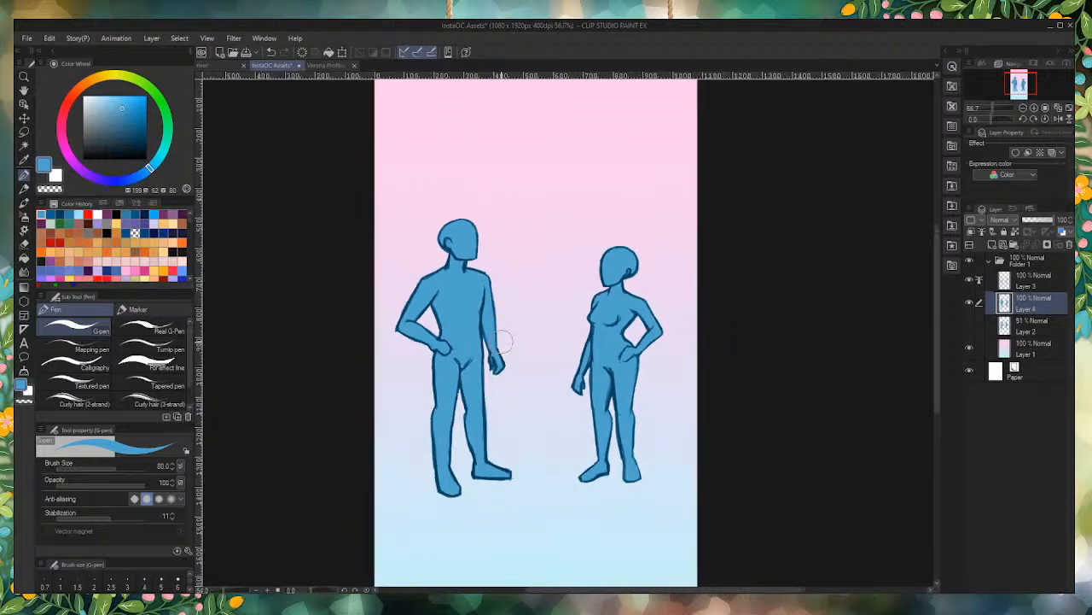
pyautogui.scroll(1, 491, 319)
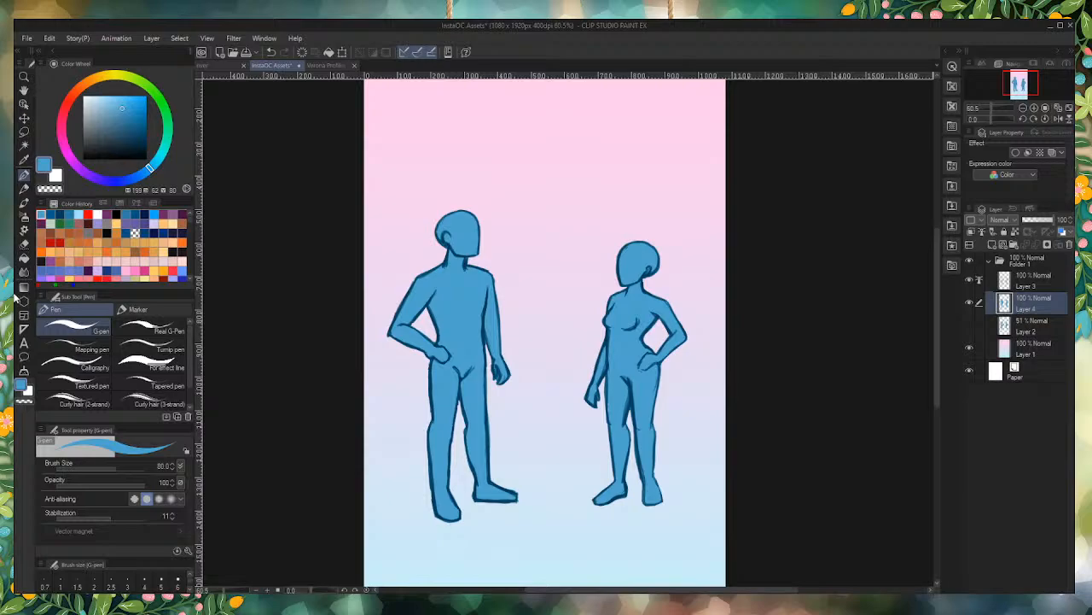
pyautogui.click(24, 343)
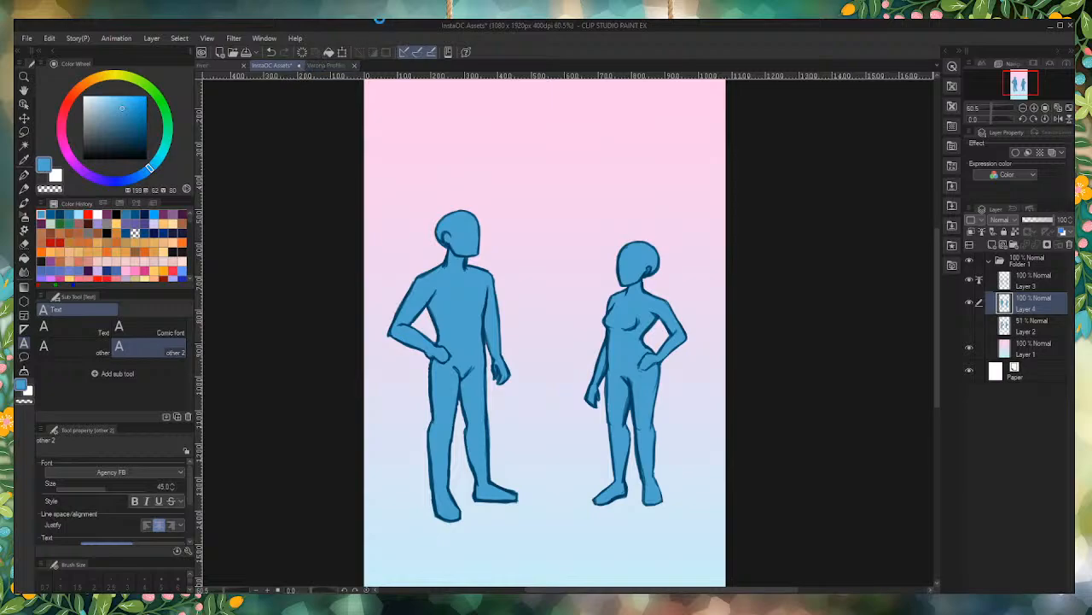
pyautogui.hotkey('ctrl', 's')
# Step: Switch to the river document and examine the framed portrait sketch of the woman holding flowers
pyautogui.click(211, 67)
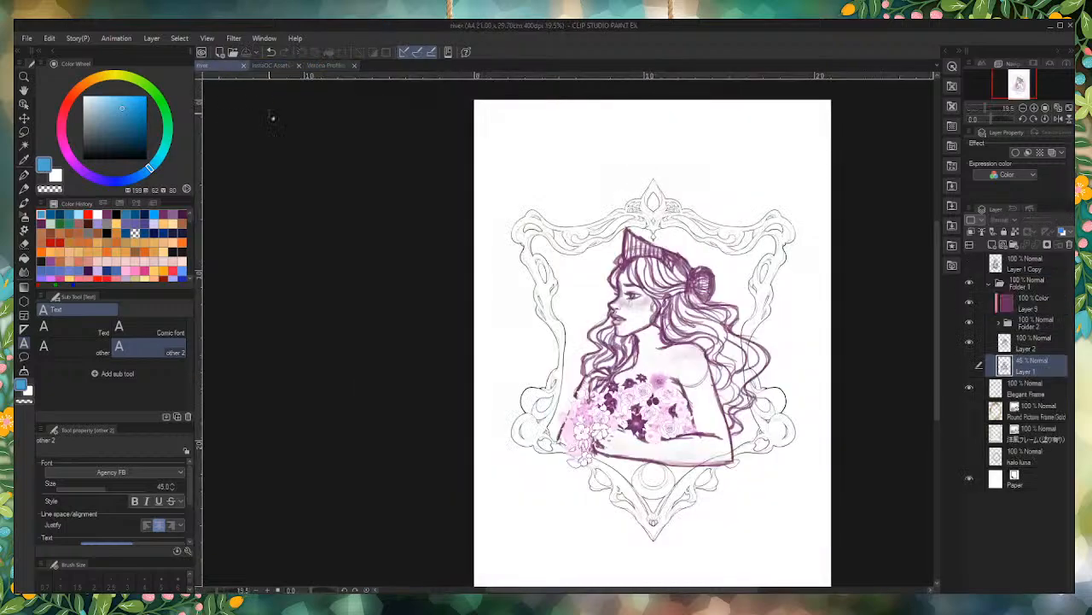
pyautogui.scroll(-2, 579, 195)
pyautogui.scroll(1, 664, 341)
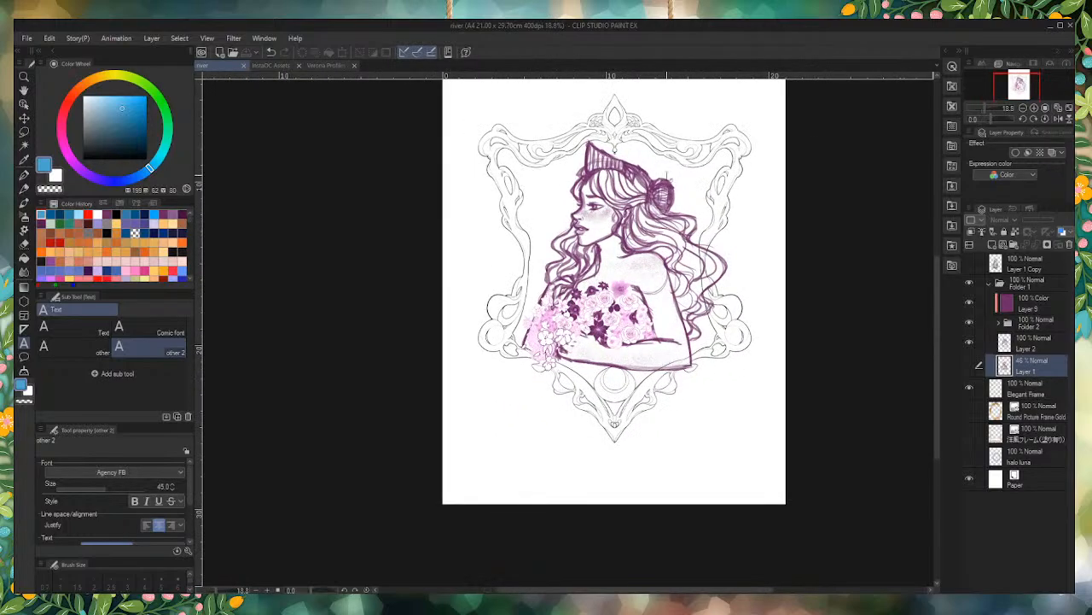
pyautogui.scroll(1, 670, 176)
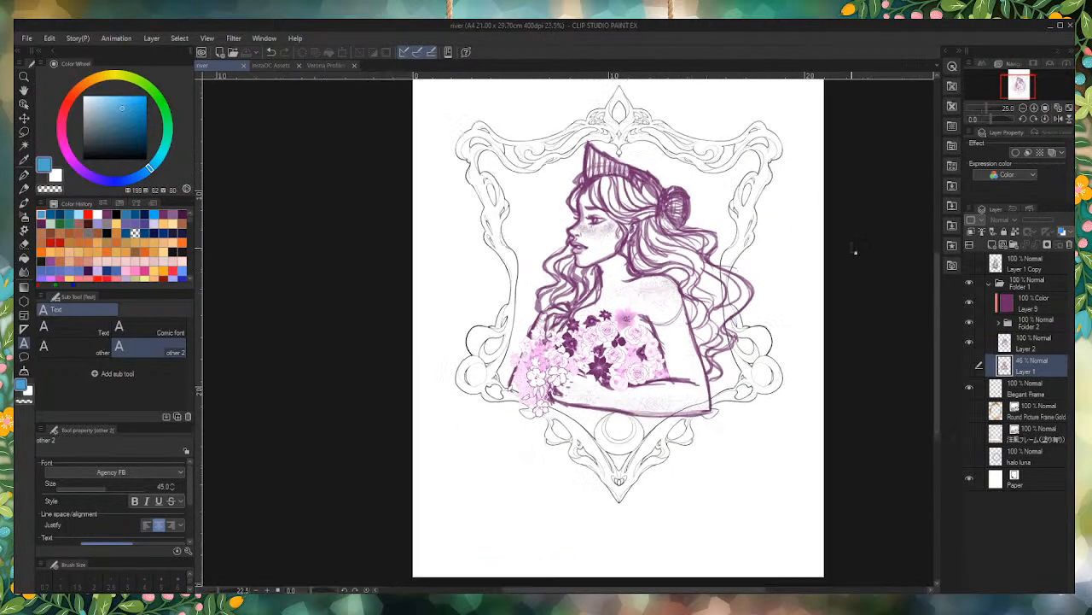
pyautogui.scroll(-2, 702, 283)
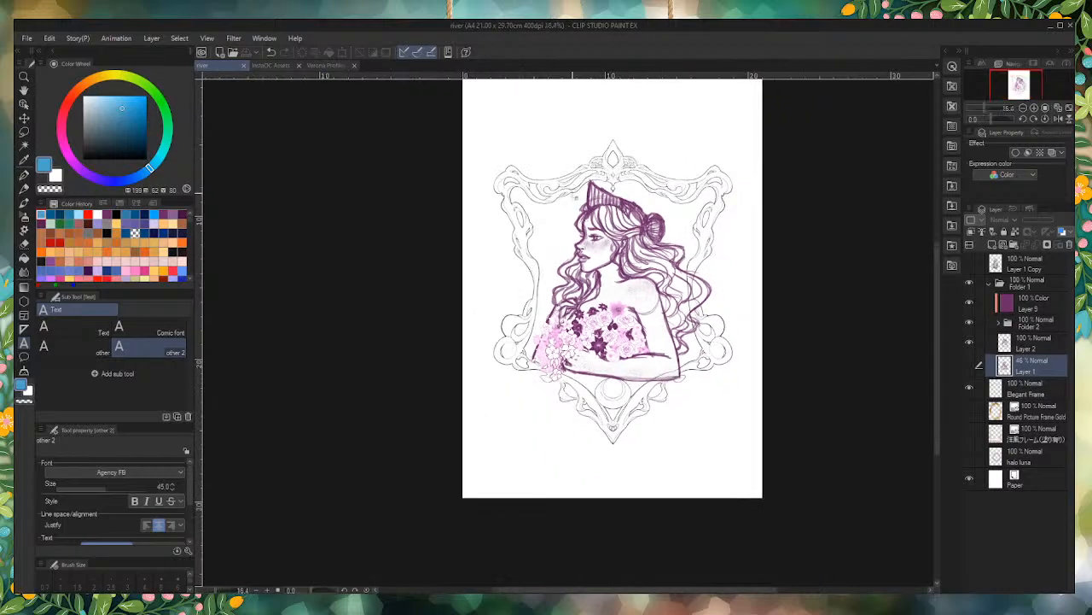
pyautogui.scroll(1, 571, 209)
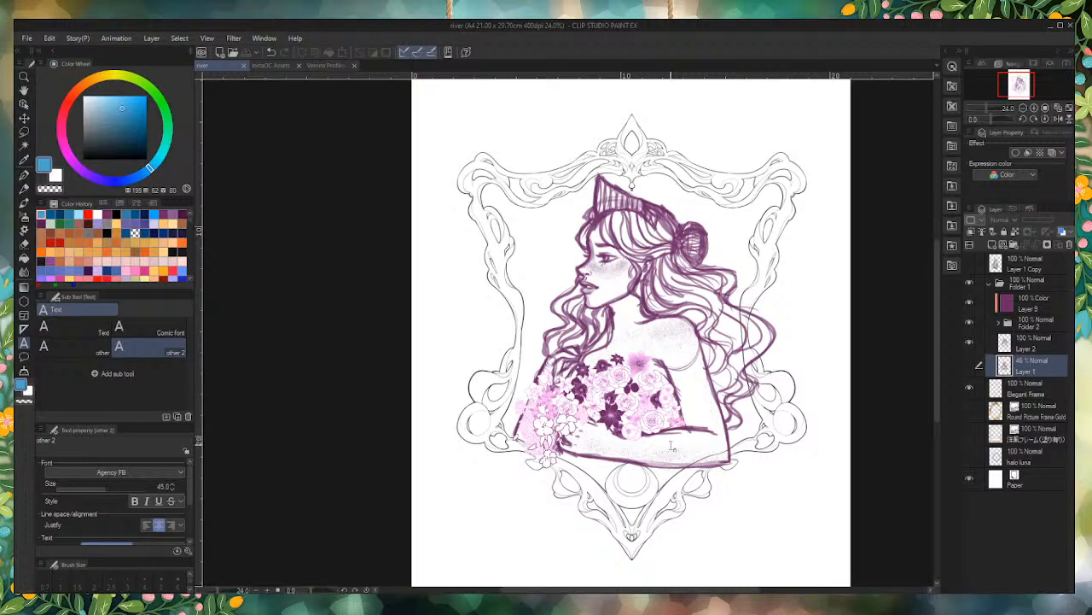
# Step: Examine the Verona Profiles, Huptown Work and digital illustration documents
pyautogui.click(318, 66)
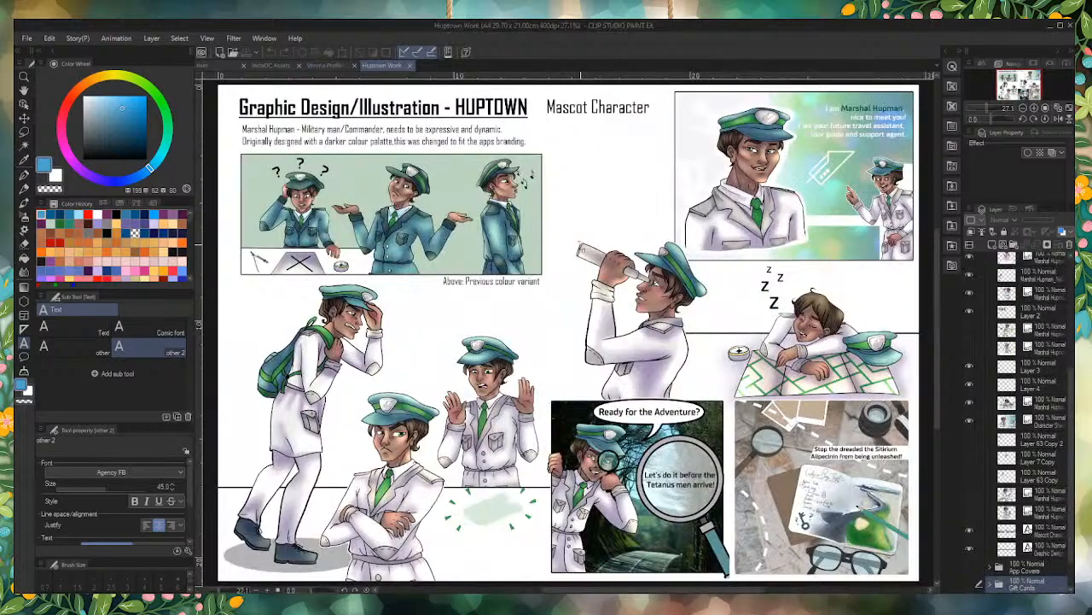
pyautogui.scroll(-1, 551, 219)
pyautogui.scroll(1, 494, 146)
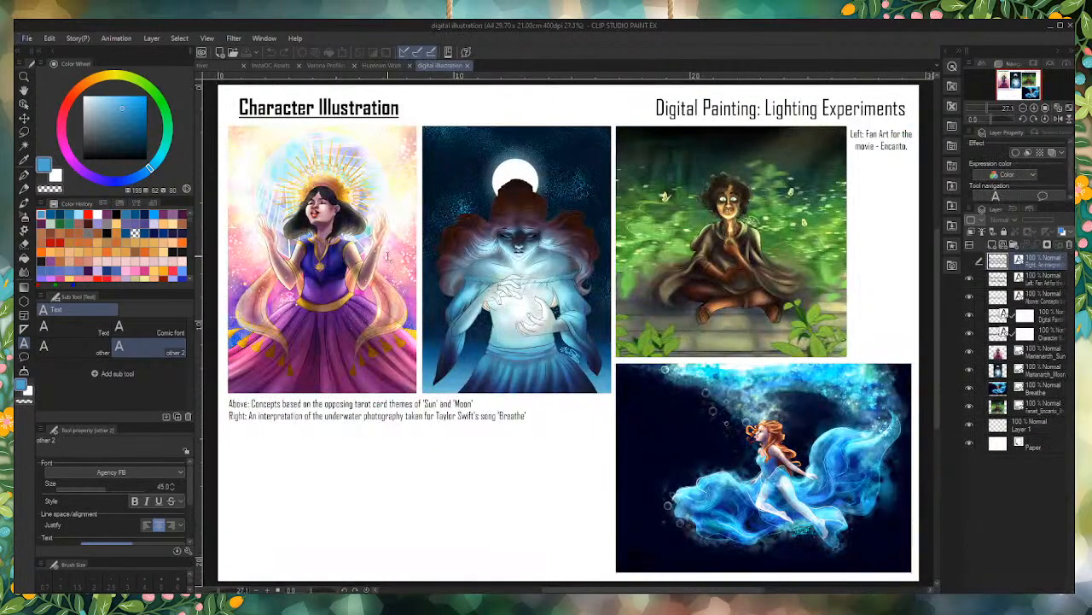
pyautogui.scroll(-1, 397, 306)
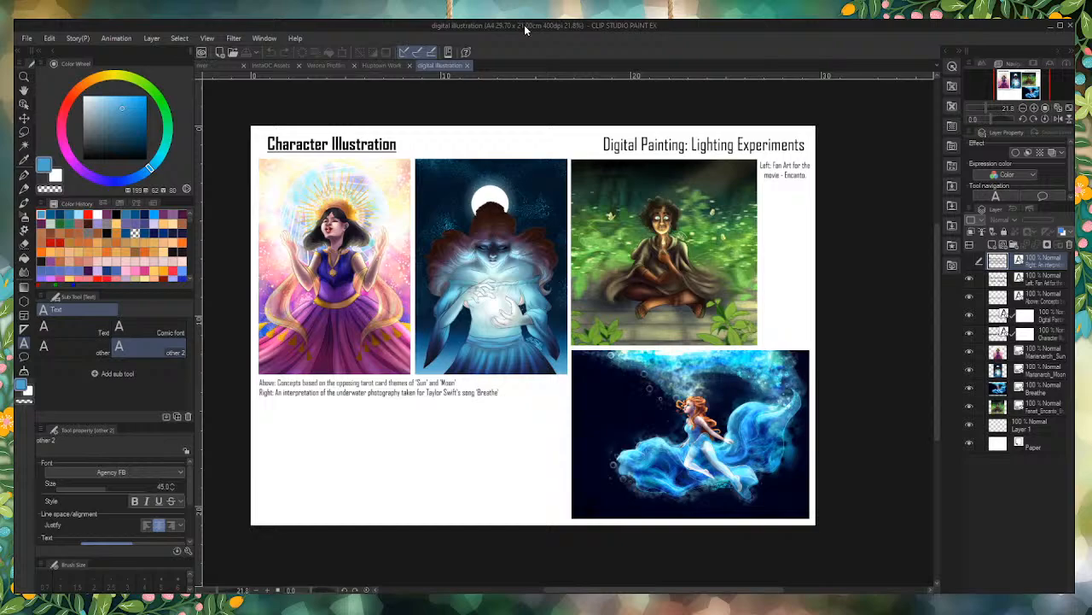
# Step: Close the Huptown Work and digital illustration documents and return to InstaOC Assets
pyautogui.click(410, 69)
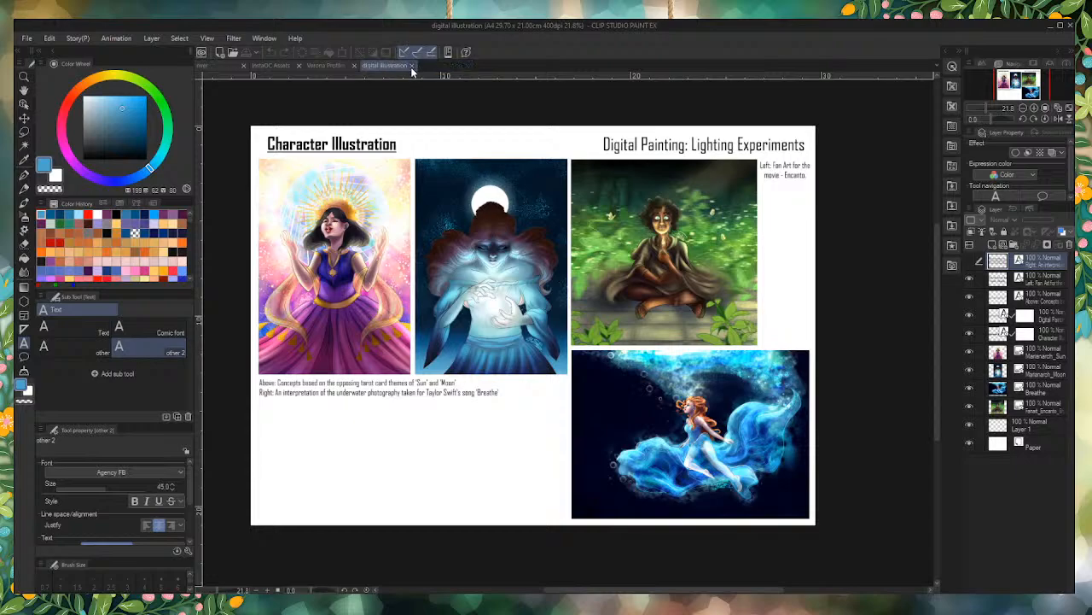
pyautogui.click(411, 68)
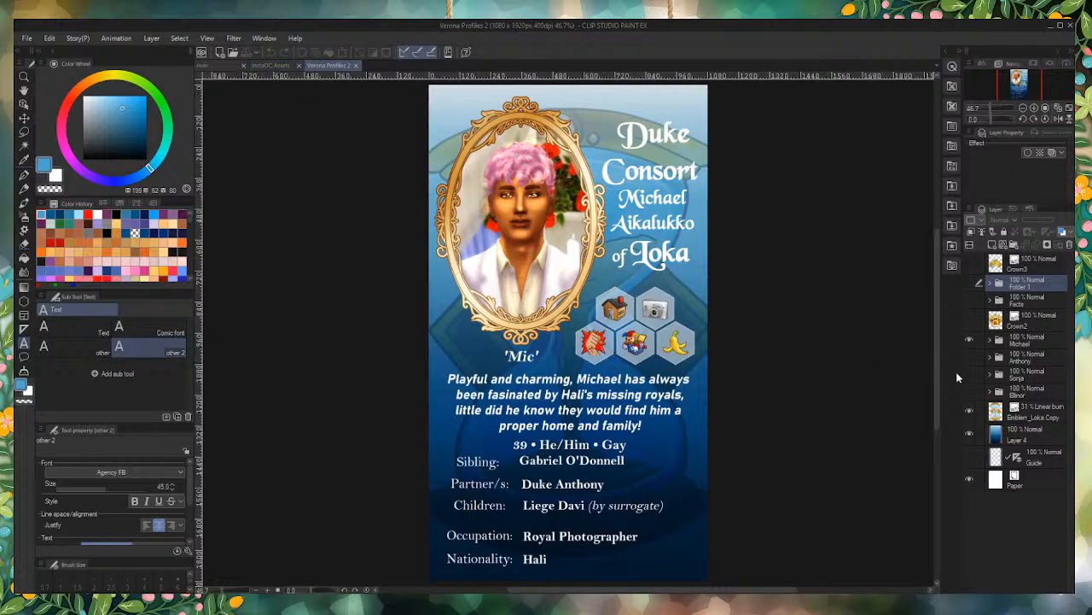
pyautogui.click(281, 65)
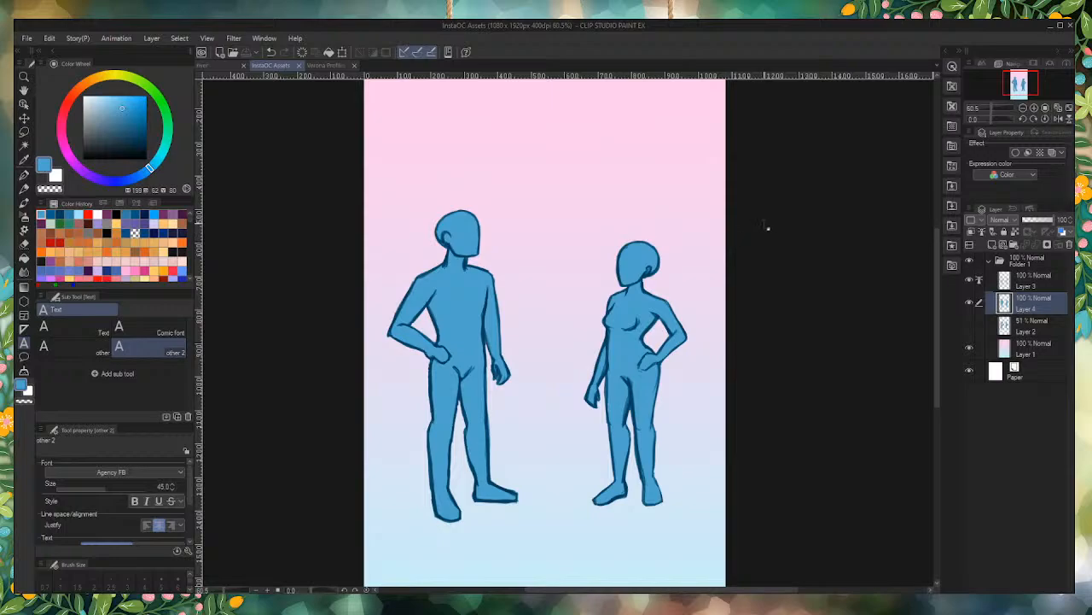
# Step: Start a dark blue text object above the male figure's head with the font size set to 12.4
pyautogui.scroll(-3, 418, 235)
pyautogui.scroll(4, 402, 408)
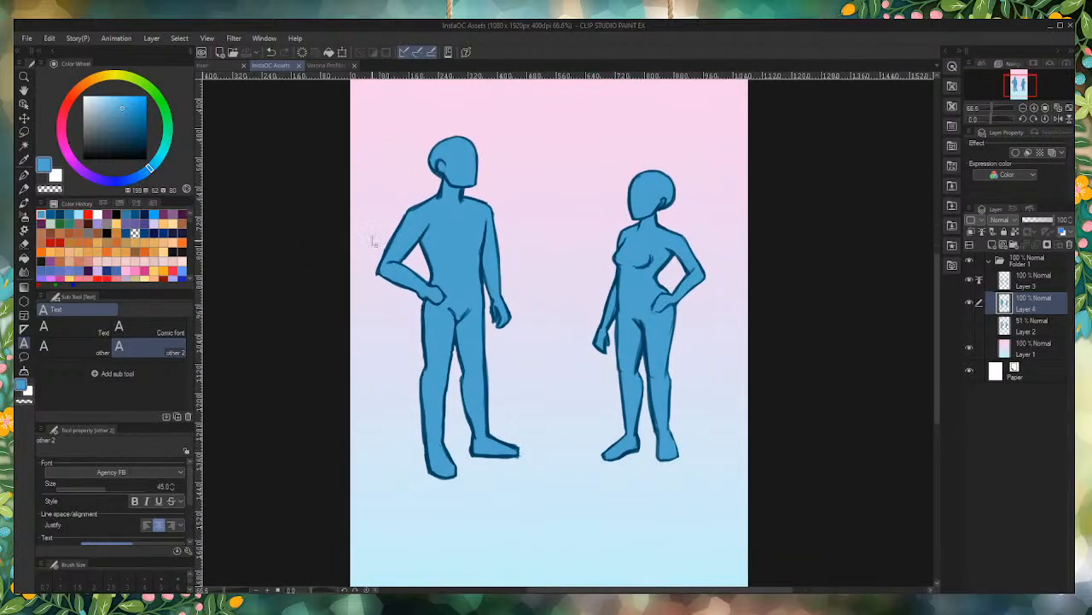
pyautogui.scroll(-4, 541, 385)
pyautogui.scroll(3, 496, 166)
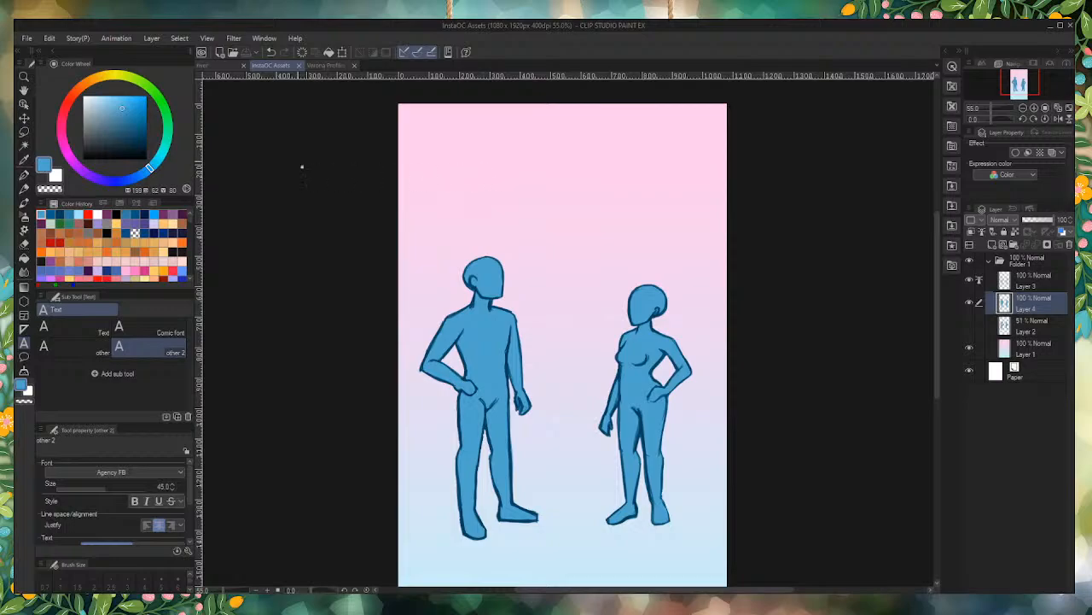
pyautogui.click(146, 138)
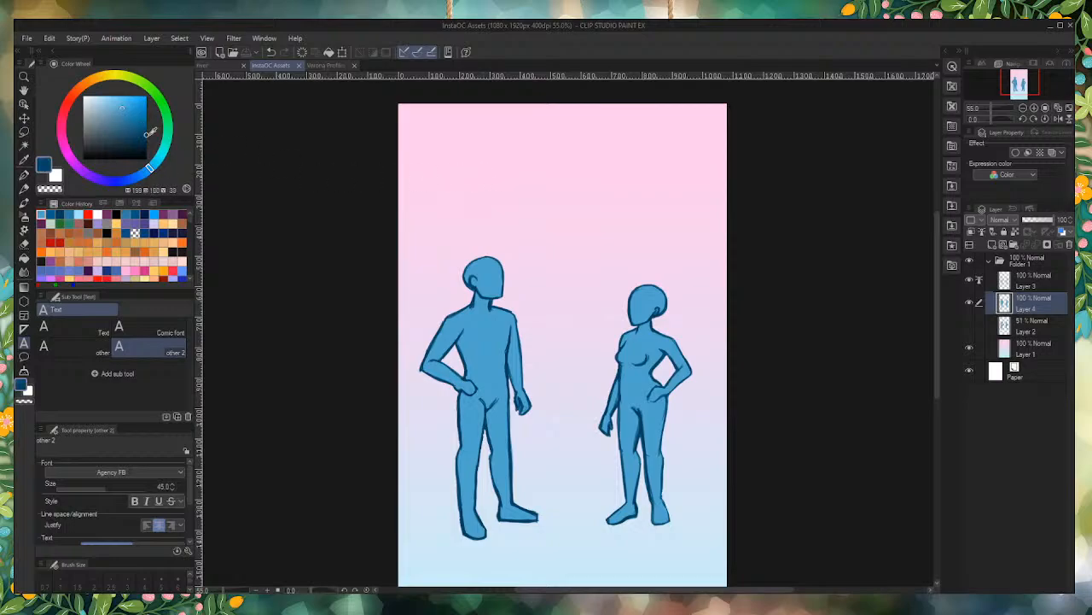
pyautogui.click(493, 205)
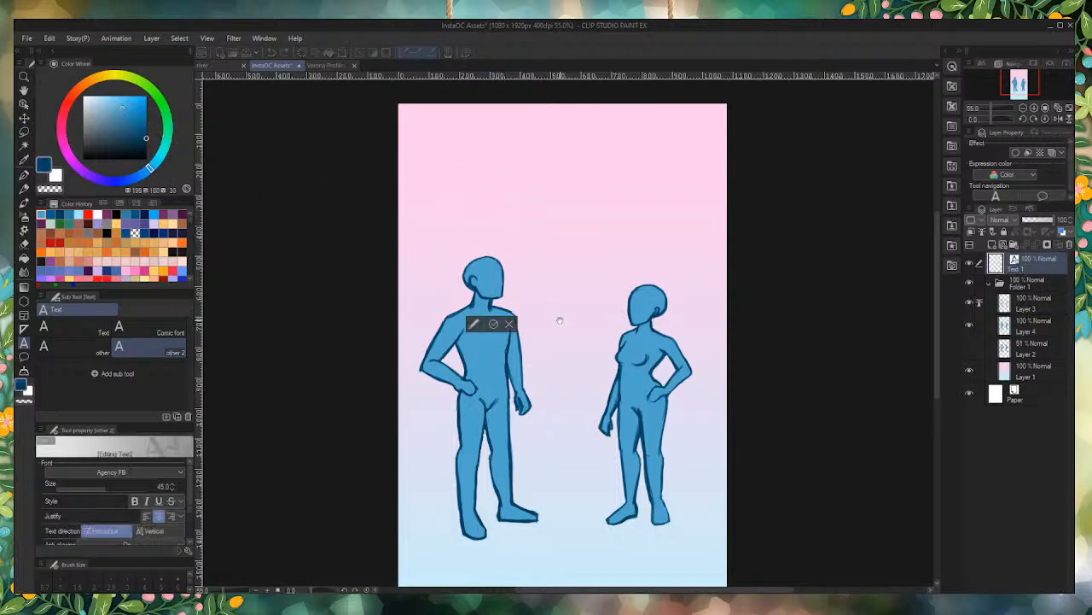
pyautogui.click(89, 488)
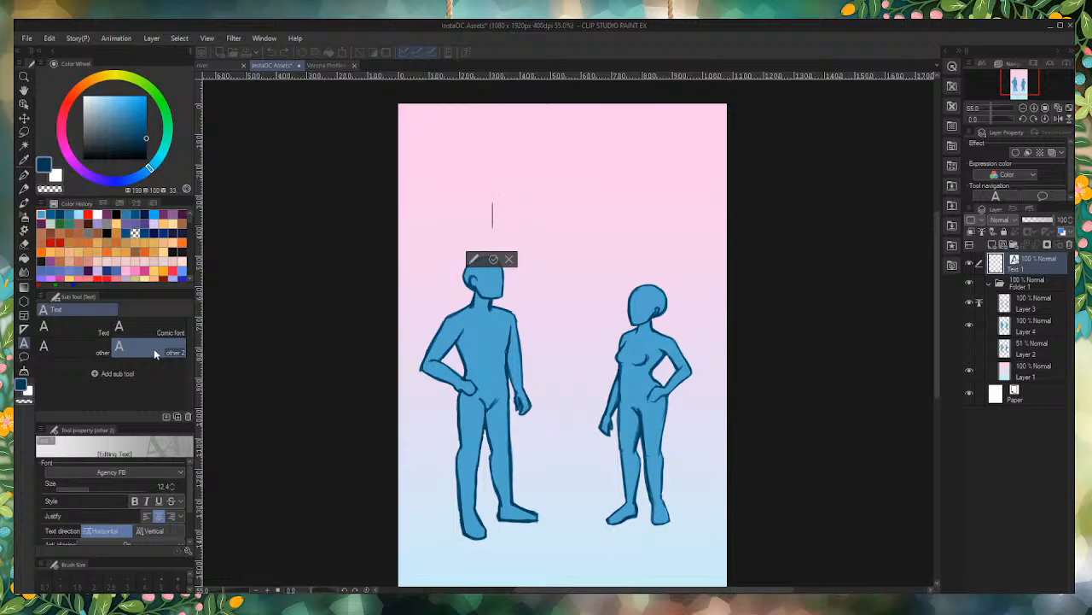
pyautogui.moveTo(620, 345); pyautogui.dragTo(573, 306)
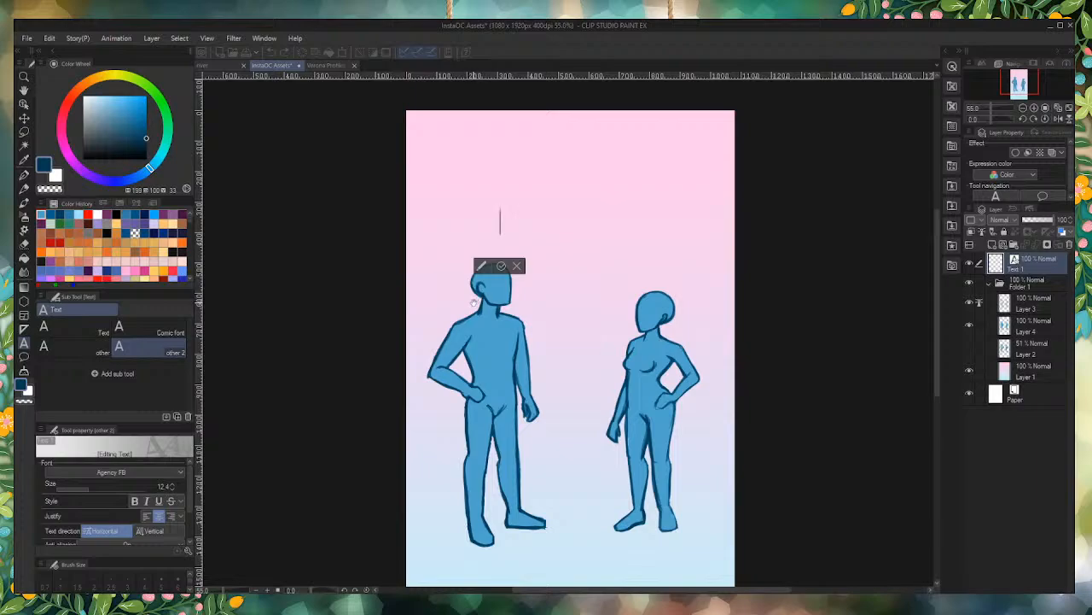
pyautogui.write('Are t')
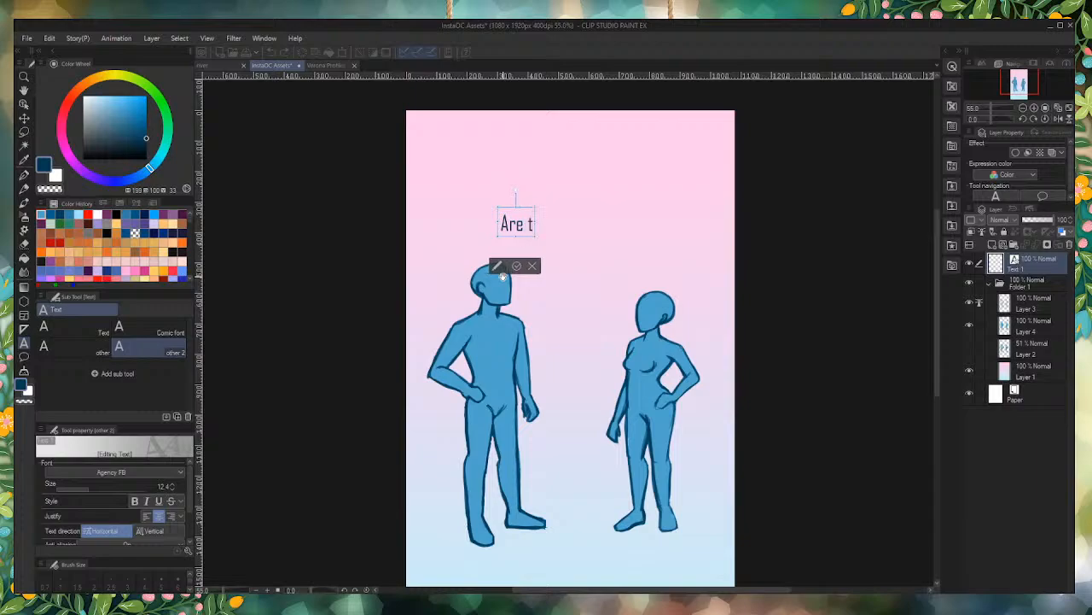
pyautogui.press('BackSpace')
pyautogui.press('BackSpace')
pyautogui.press('BackSpace')
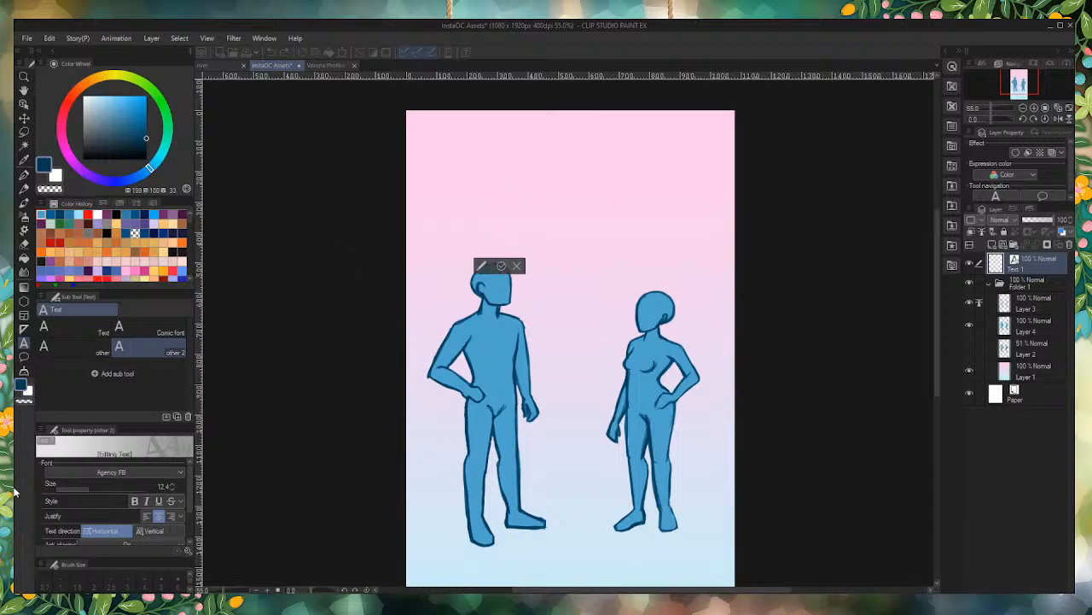
# Step: Turn on bold for the new text object above the male figure
pyautogui.click(135, 501)
pyautogui.write('Are')
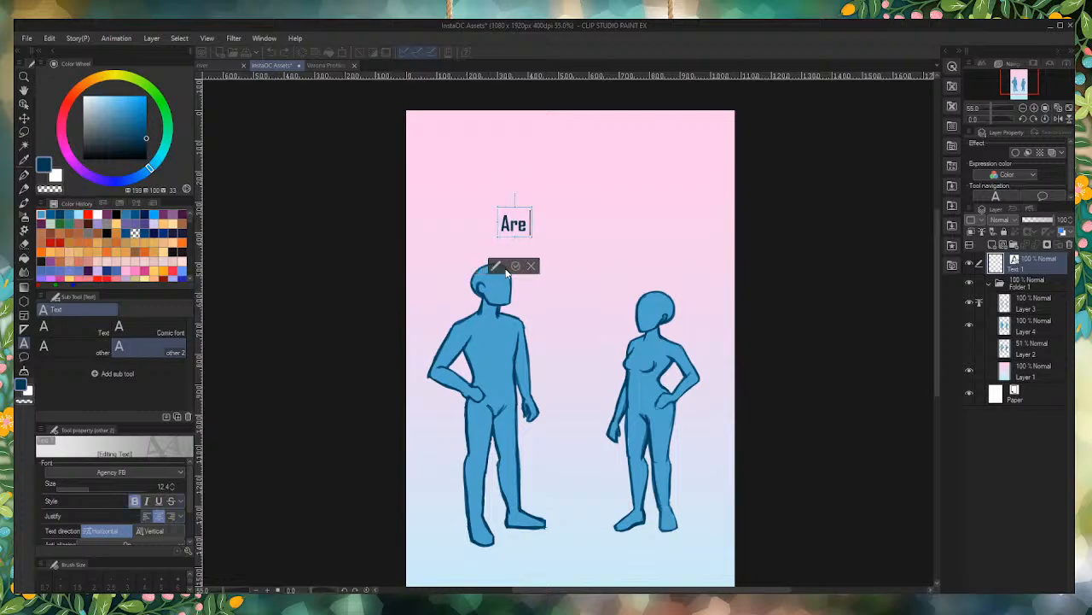
pyautogui.write(' they')
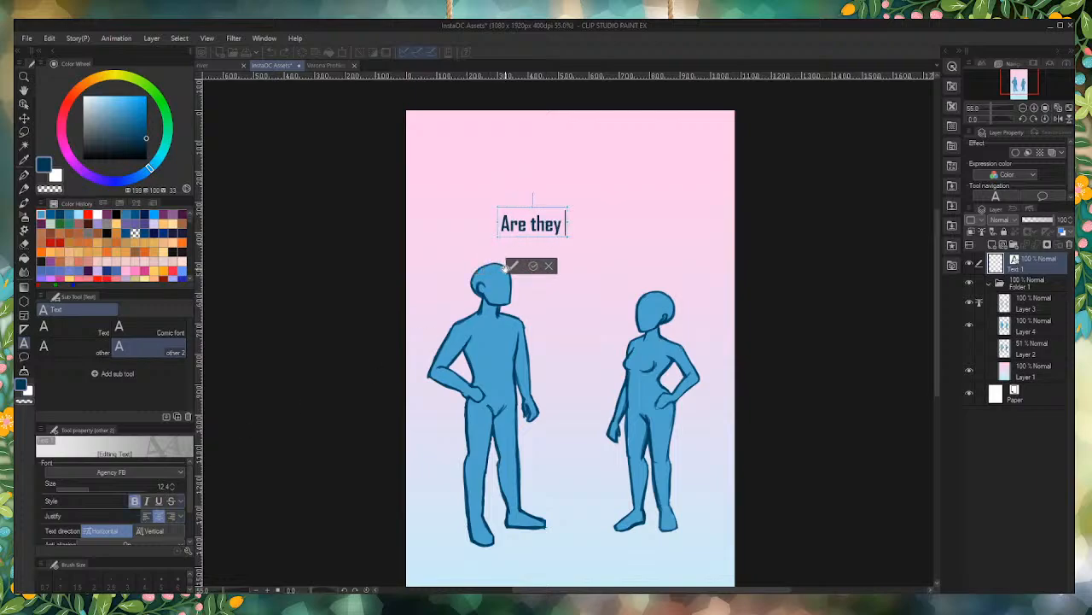
pyautogui.press('BackSpace')
pyautogui.press('BackSpace')
pyautogui.press('BackSpace')
pyautogui.press('BackSpace')
pyautogui.press('BackSpace')
pyautogui.press('BackSpace')
pyautogui.press('BackSpace')
pyautogui.press('BackSpace')
pyautogui.press('BackSpace')
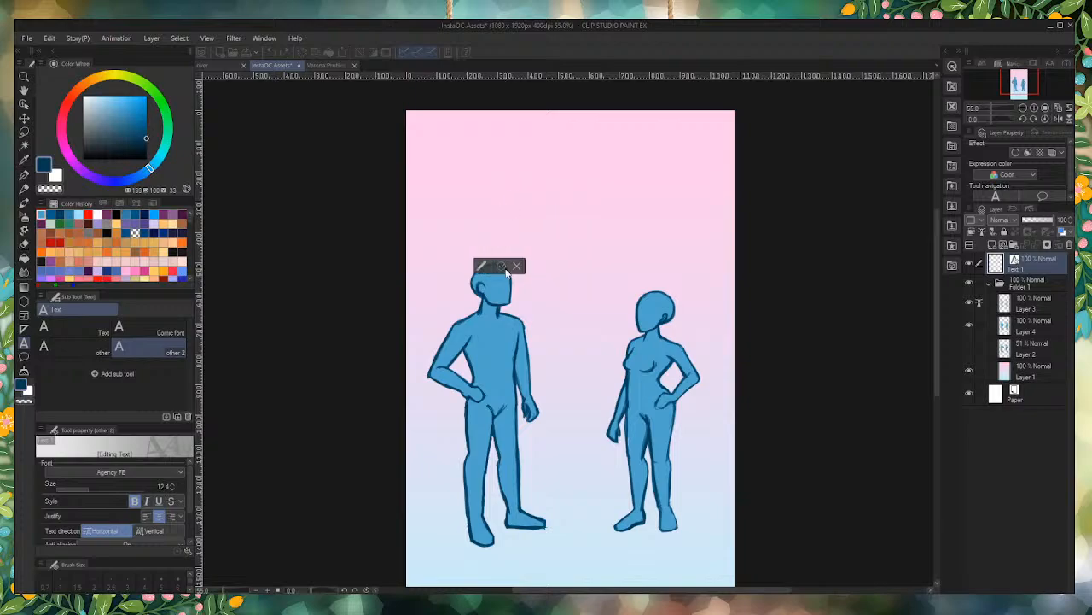
# Step: Enter "Do they have a" as the bold text and move it up into the empty space above the two figures
pyautogui.write('Do')
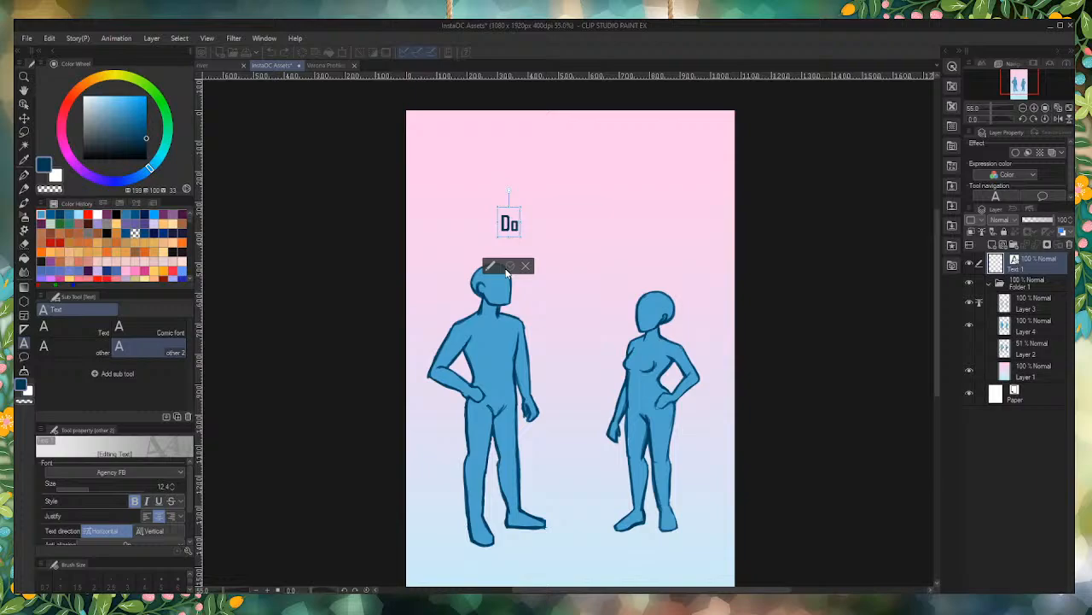
pyautogui.write(' they hav')
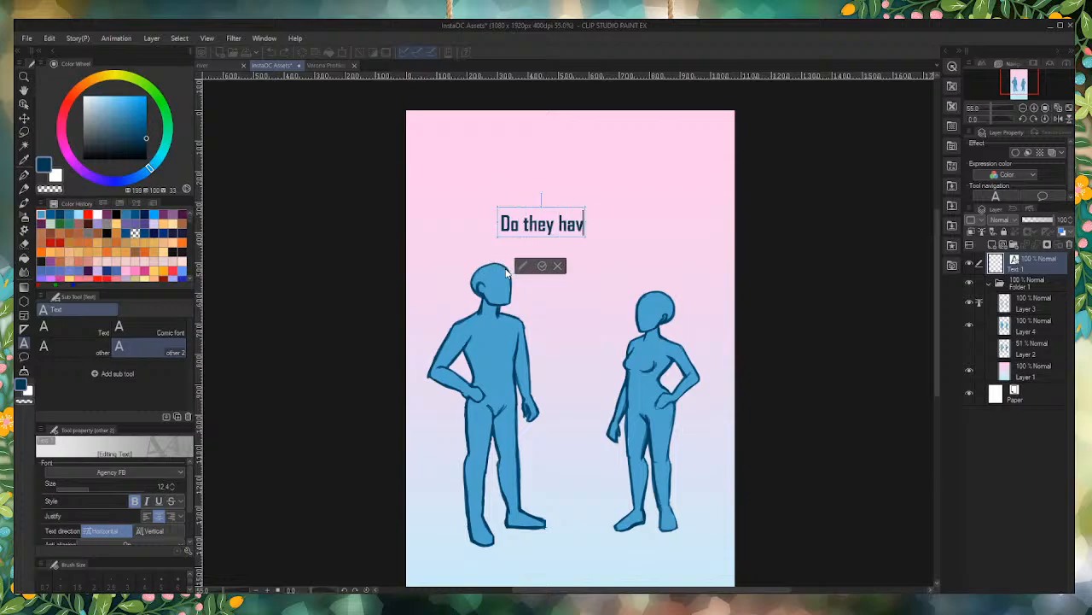
pyautogui.write('e')
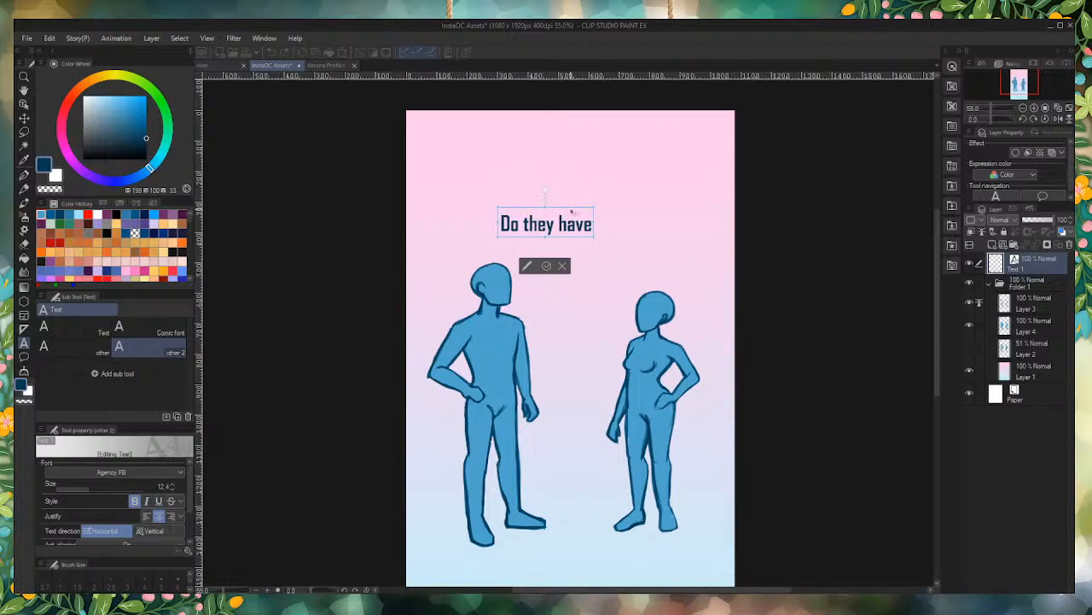
pyautogui.moveTo(574, 210); pyautogui.dragTo(602, 183)
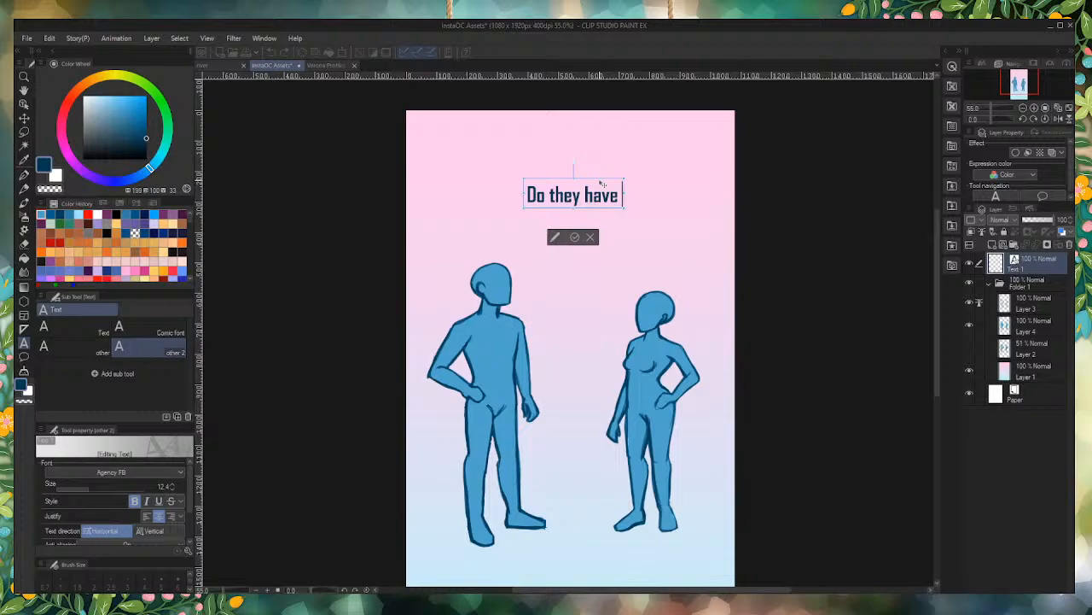
pyautogui.write('a')
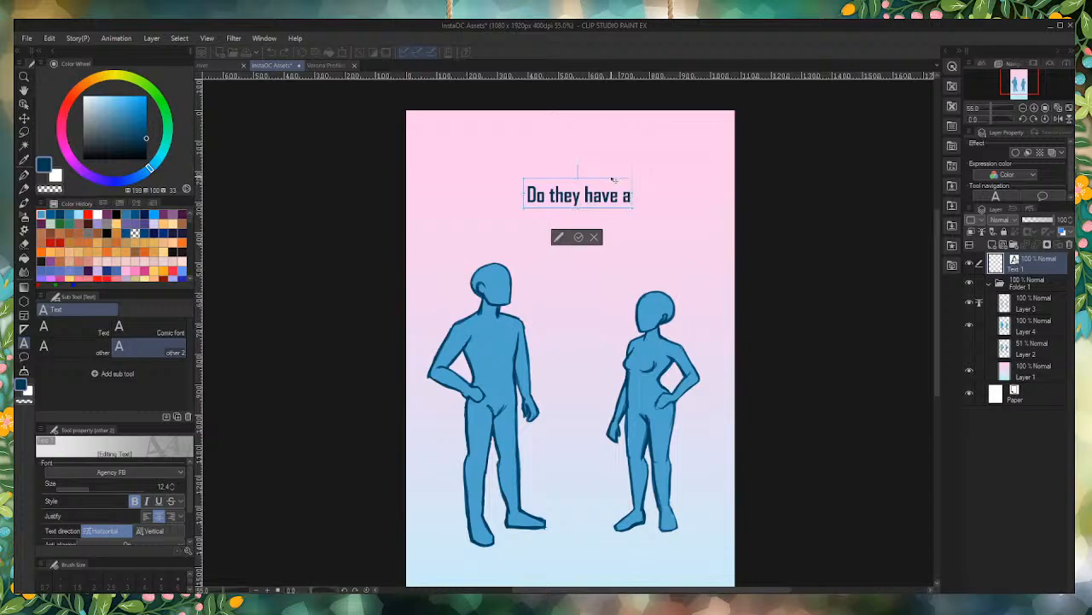
pyautogui.moveTo(601, 183); pyautogui.dragTo(600, 188)
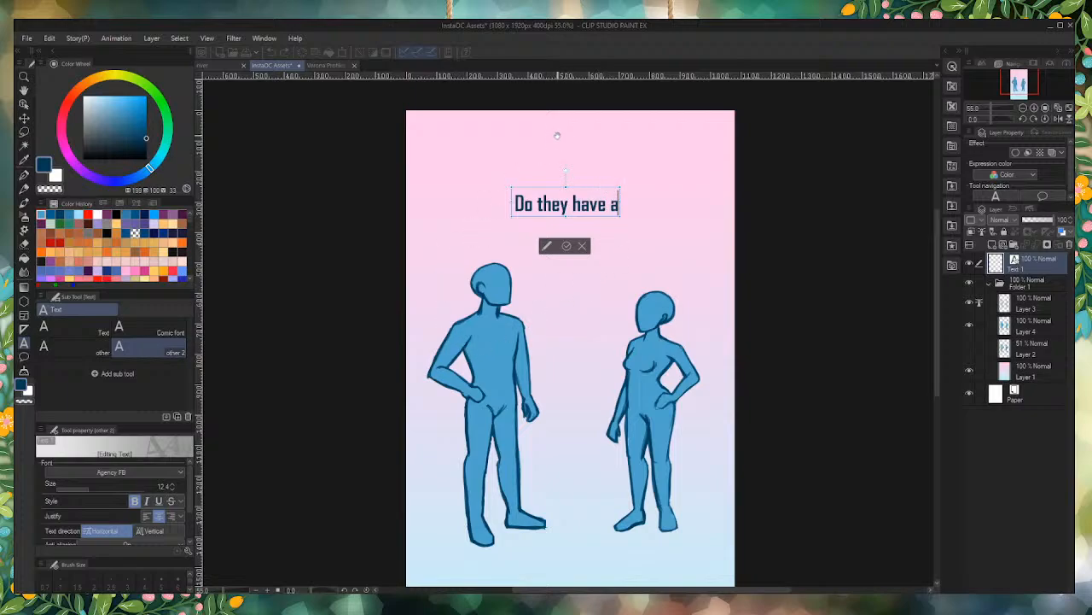
# Step: Scale the "Do they have a" text up to size 17.6 and center it near the top of the pink background
pyautogui.scroll(4, 597, 197)
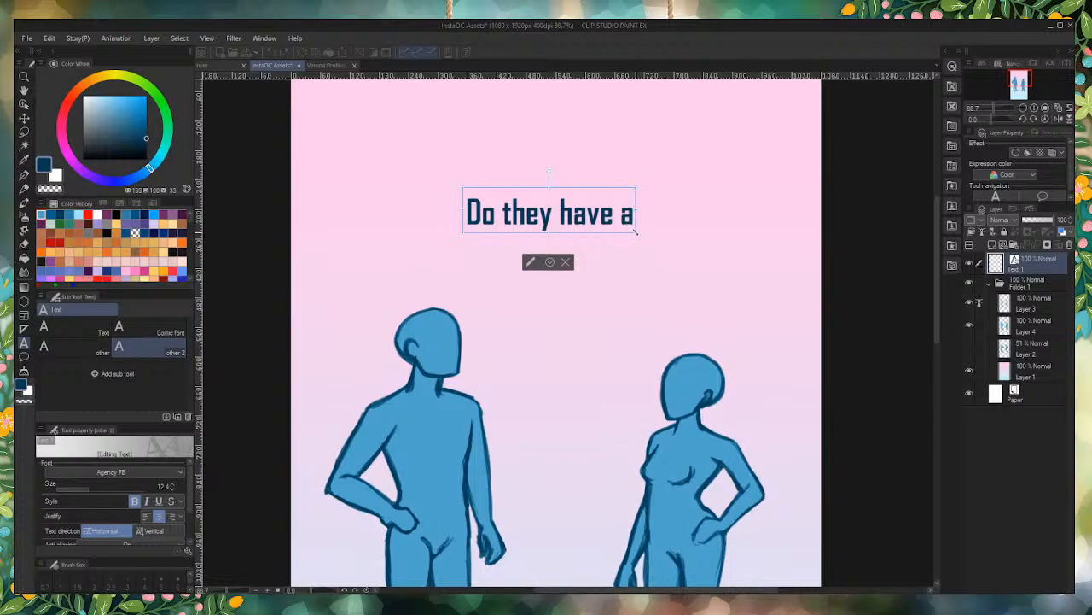
pyautogui.moveTo(640, 235); pyautogui.dragTo(707, 271)
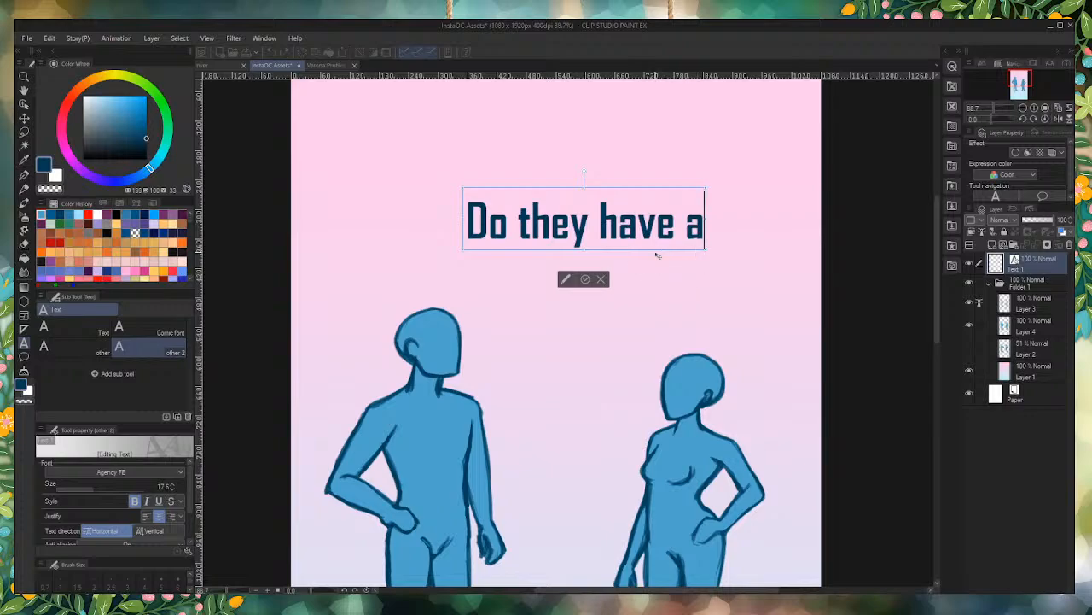
pyautogui.moveTo(658, 254); pyautogui.dragTo(622, 214)
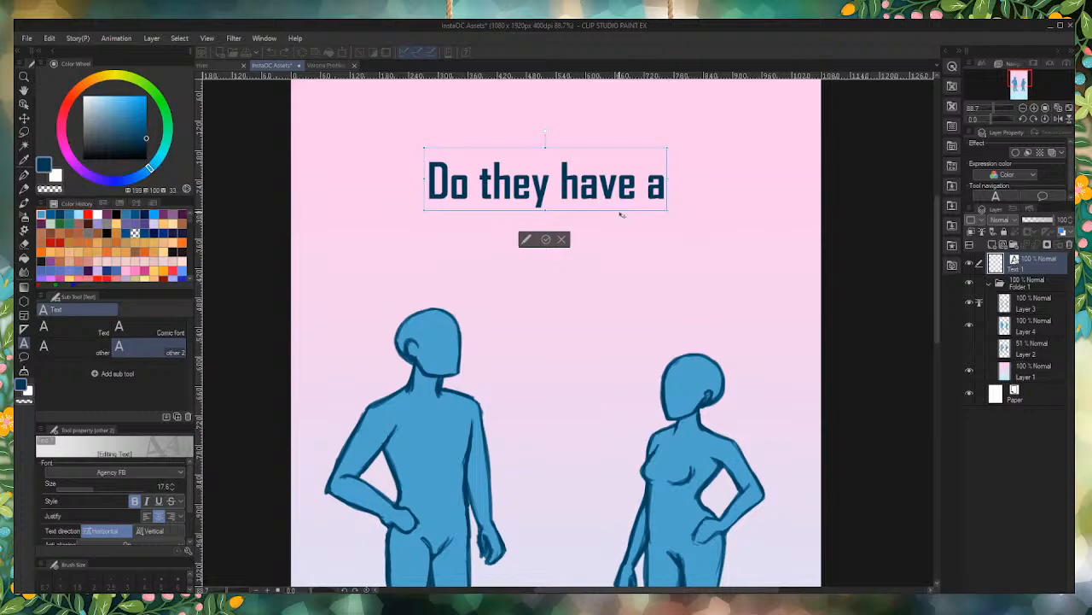
pyautogui.click(547, 241)
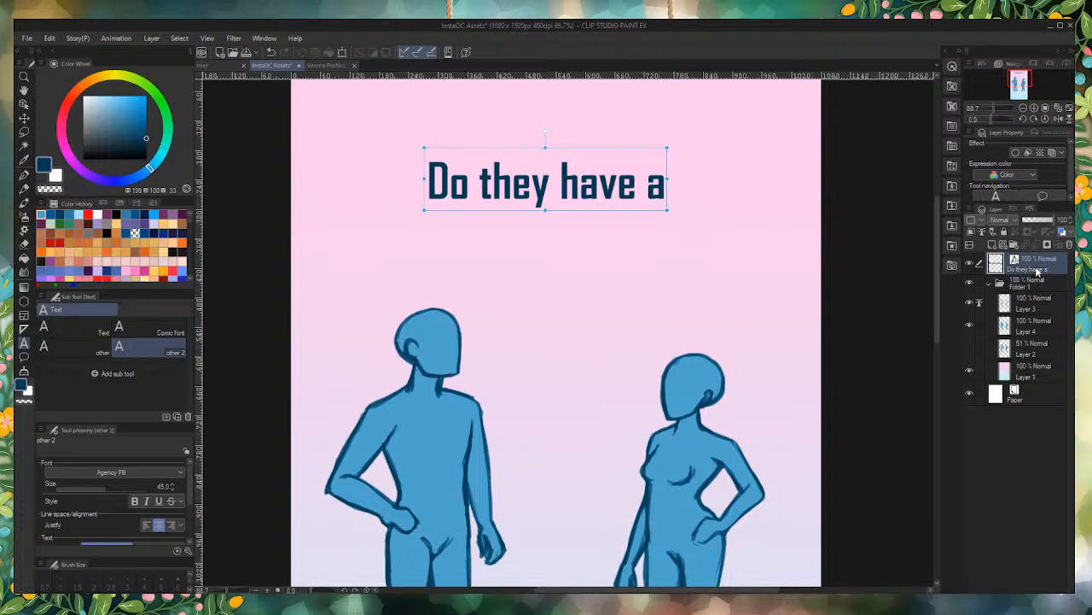
# Step: Move the text layer to the top of Folder 1 and place a duplicate of it below and left of the original
pyautogui.moveTo(1033, 268); pyautogui.dragTo(1041, 301)
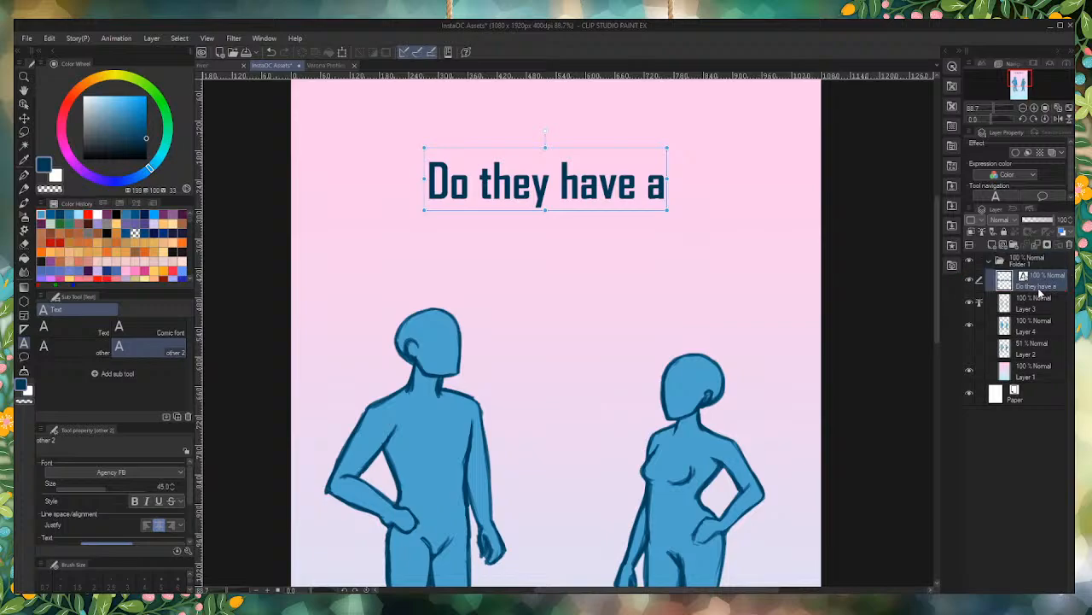
pyautogui.click(994, 247)
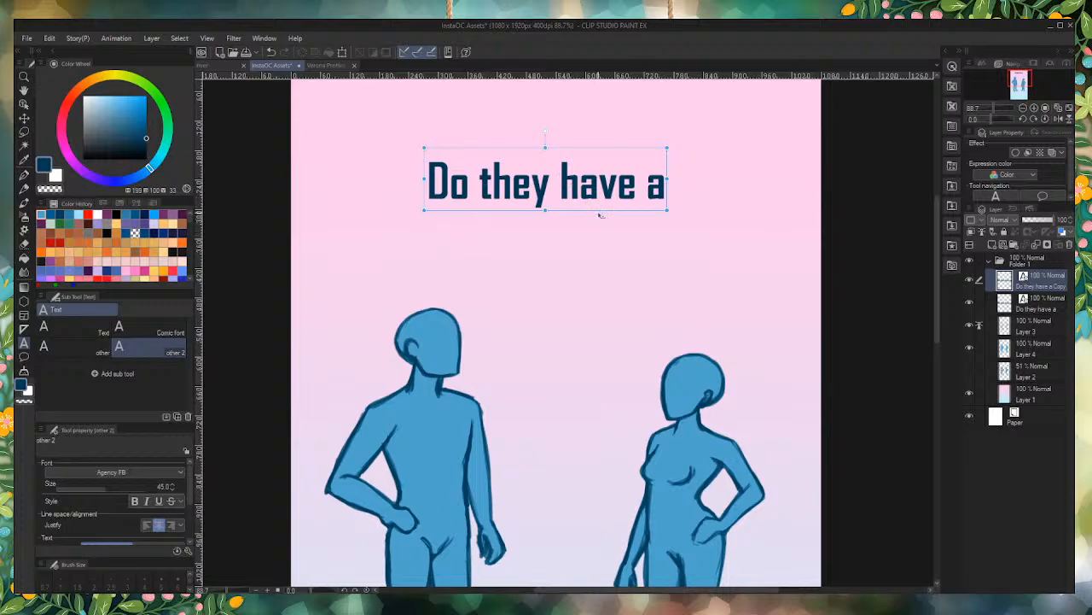
pyautogui.moveTo(600, 215); pyautogui.dragTo(505, 283)
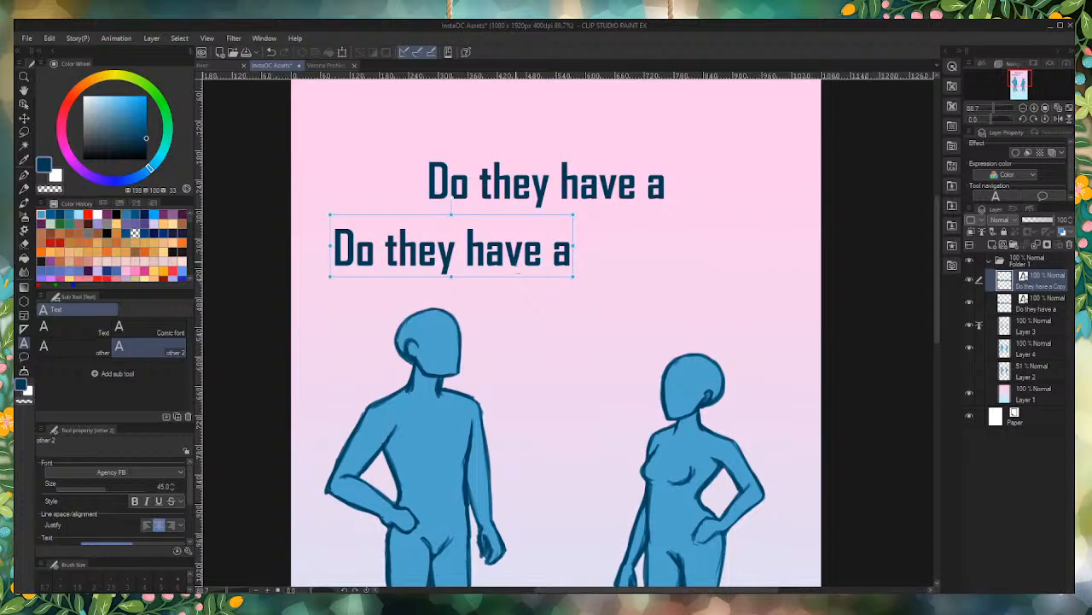
# Step: Open the duplicated text above the male figure's head for editing
pyautogui.click(521, 256)
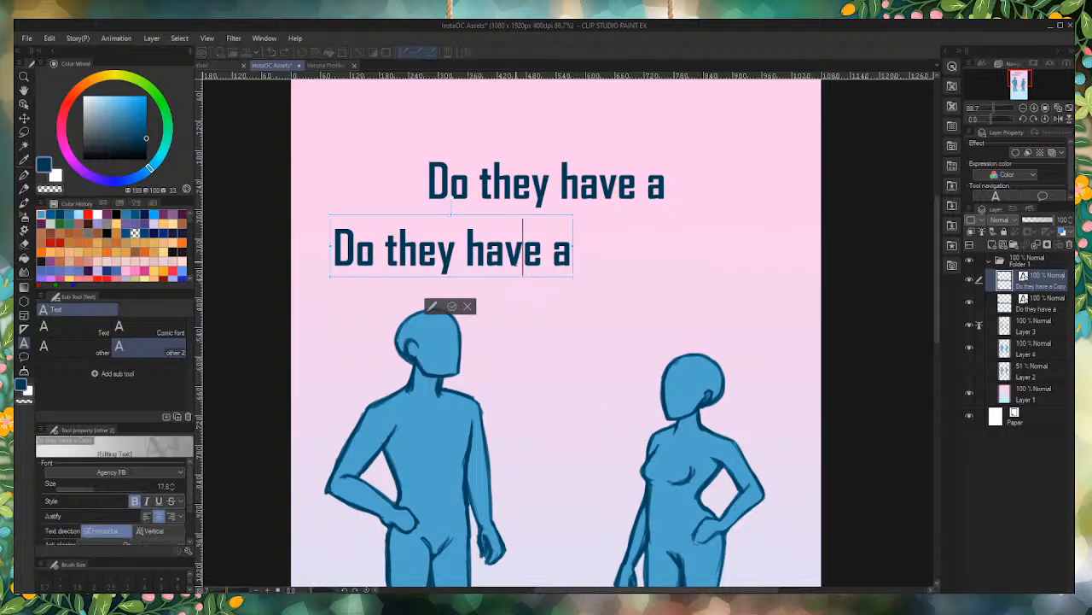
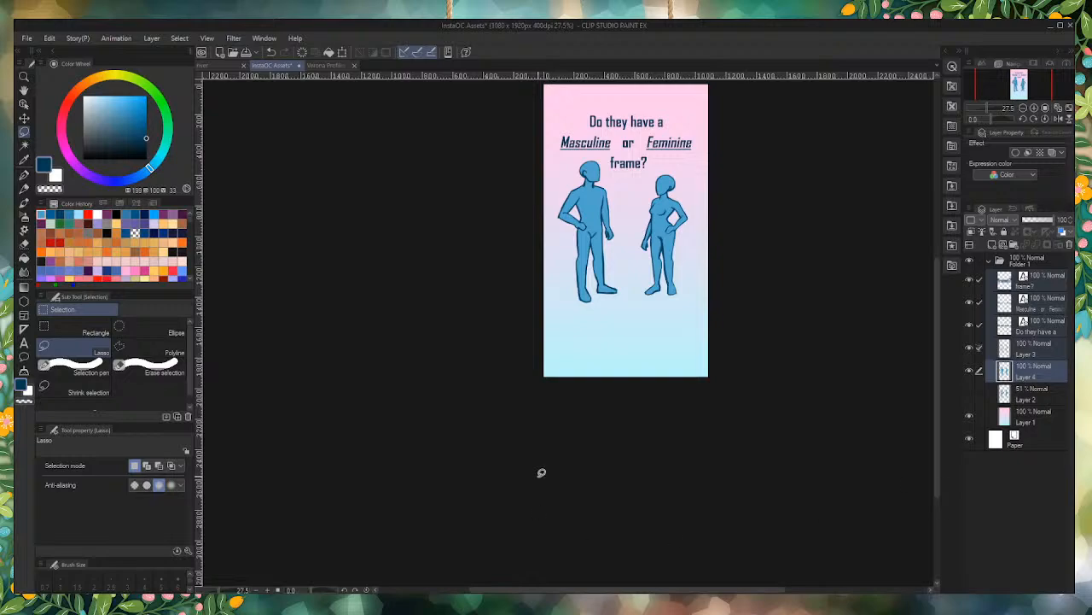
# Step: Move the pink-to-blue gradient background layer out of Folder 1 so it sits directly above the Paper layer
pyautogui.scroll(1, 654, 186)
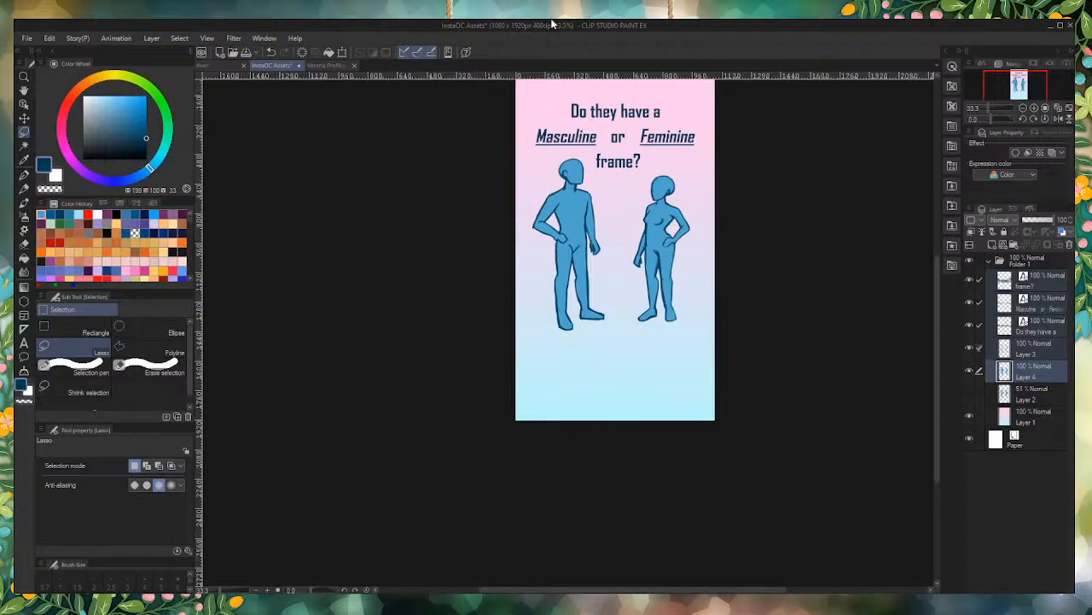
pyautogui.scroll(1, 636, 287)
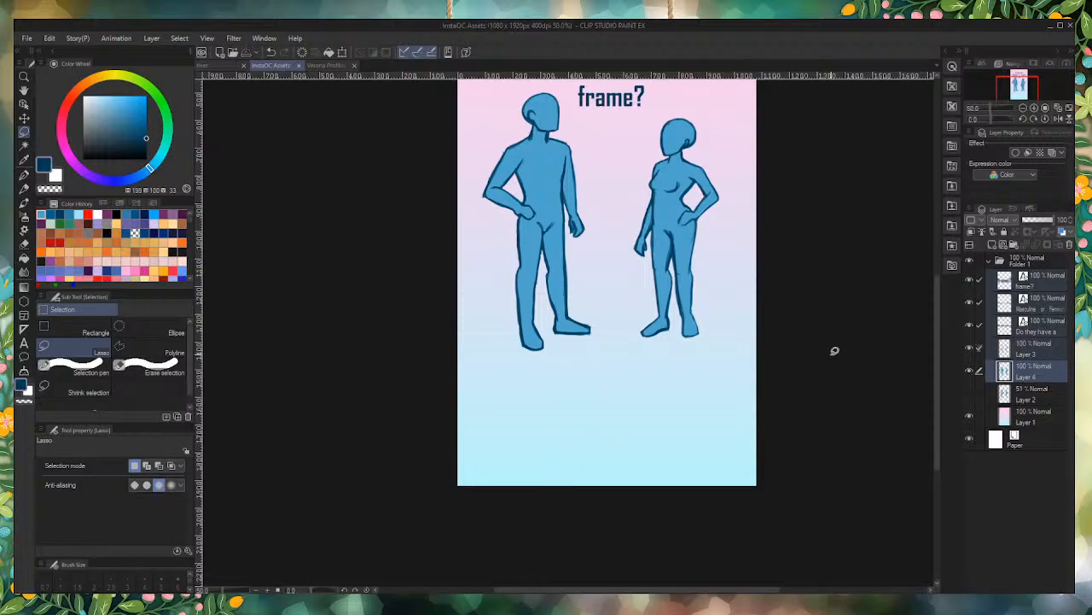
pyautogui.click(1037, 422)
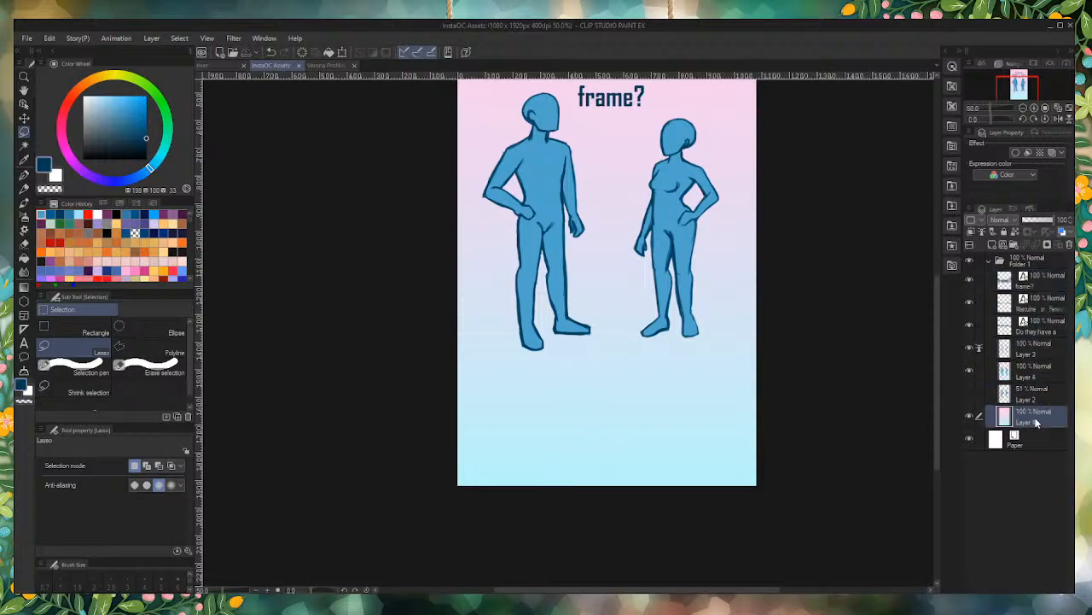
pyautogui.moveTo(1040, 448); pyautogui.dragTo(1039, 444)
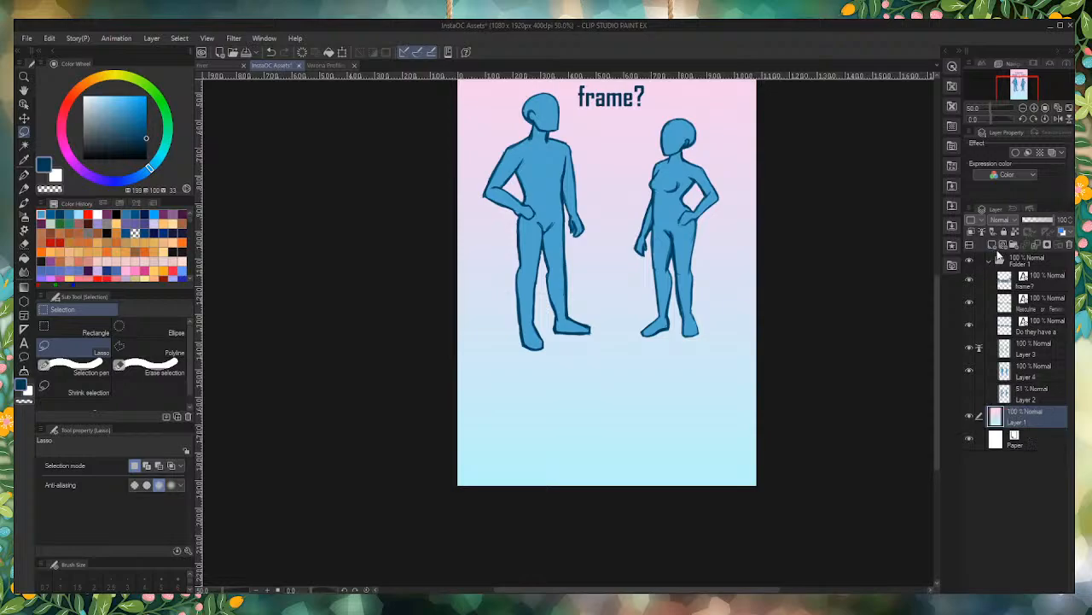
# Step: Collapse Folder 1, rename it "Frame MF" and create a new empty folder above it
pyautogui.click(990, 261)
pyautogui.click(1023, 264)
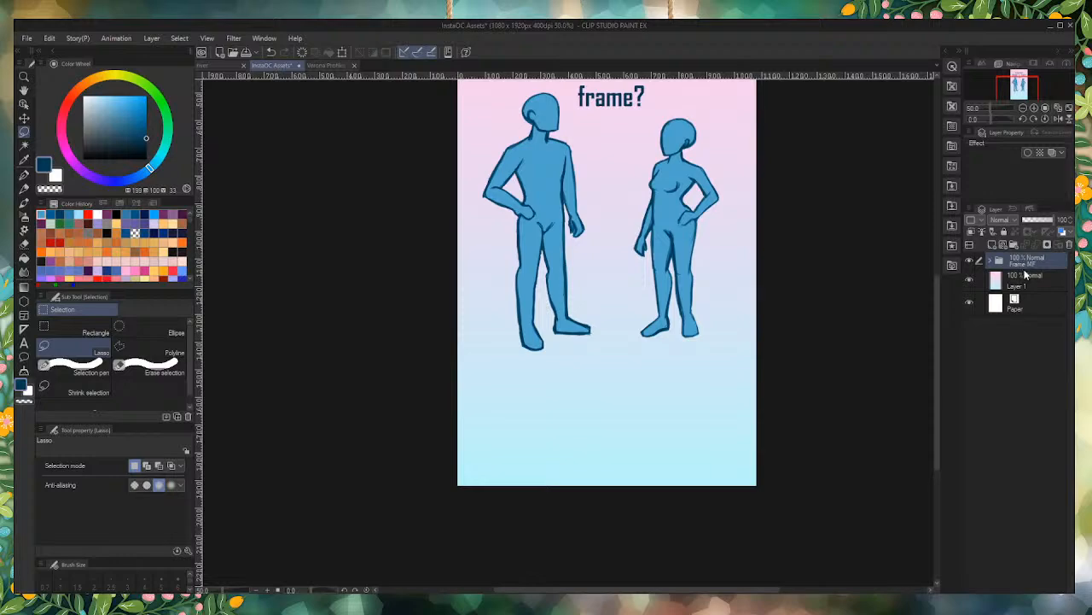
pyautogui.click(992, 247)
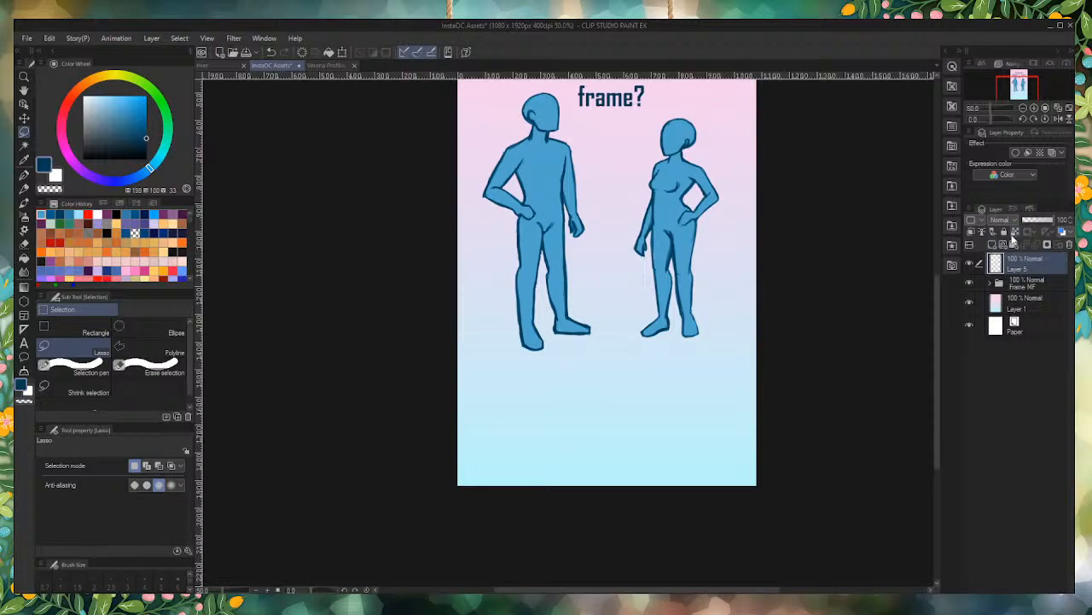
pyautogui.click(1014, 244)
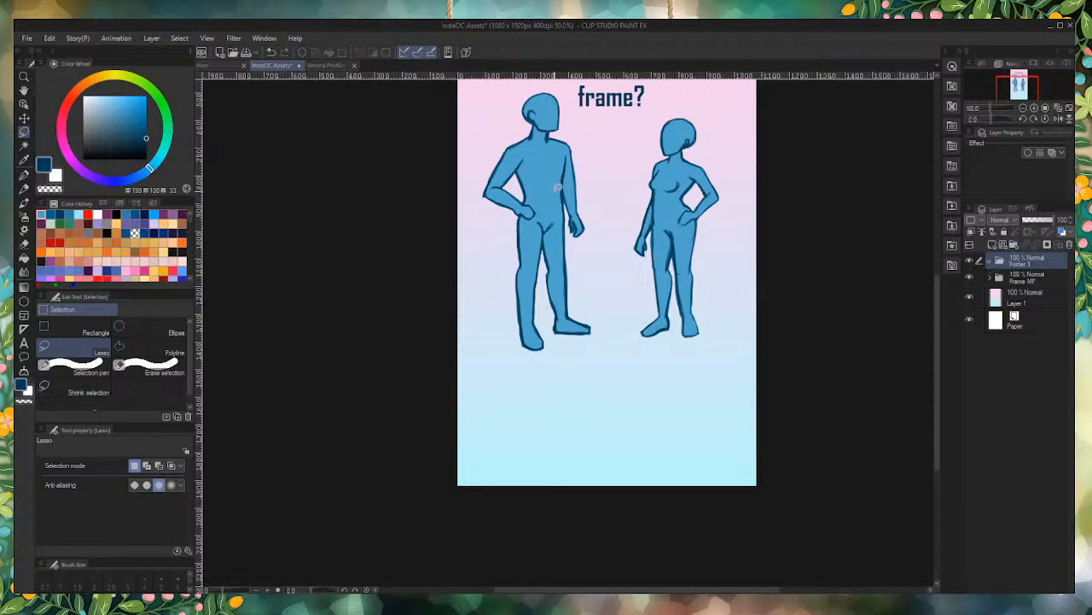
# Step: Merge Layer 3 down into Layer 4, the blue figures layer inside the Frame MF folder
pyautogui.scroll(-5, 601, 264)
pyautogui.scroll(2, 608, 123)
pyautogui.scroll(2, 609, 123)
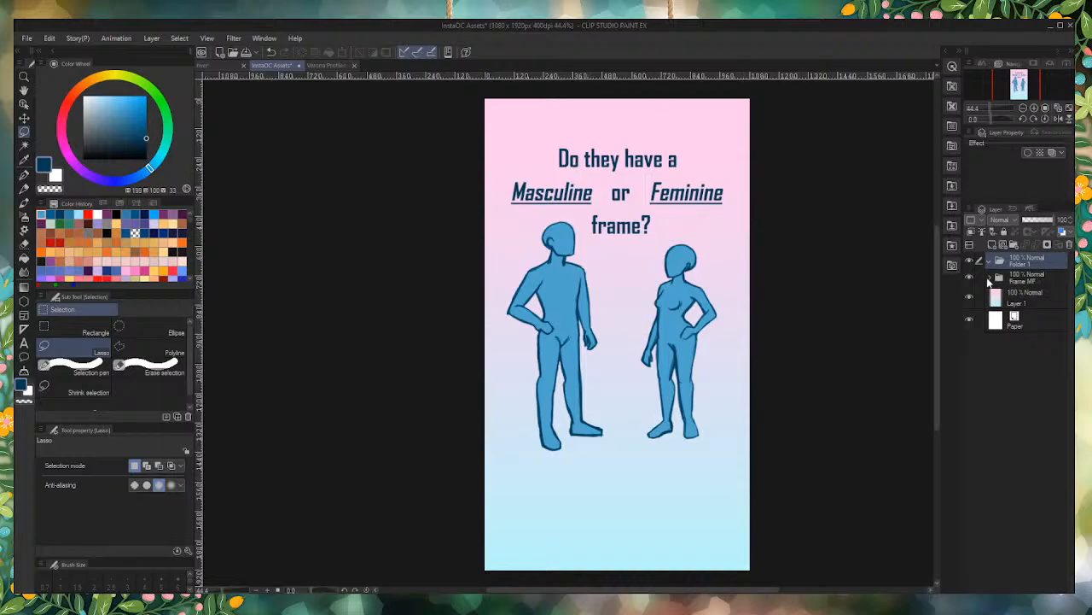
pyautogui.click(989, 278)
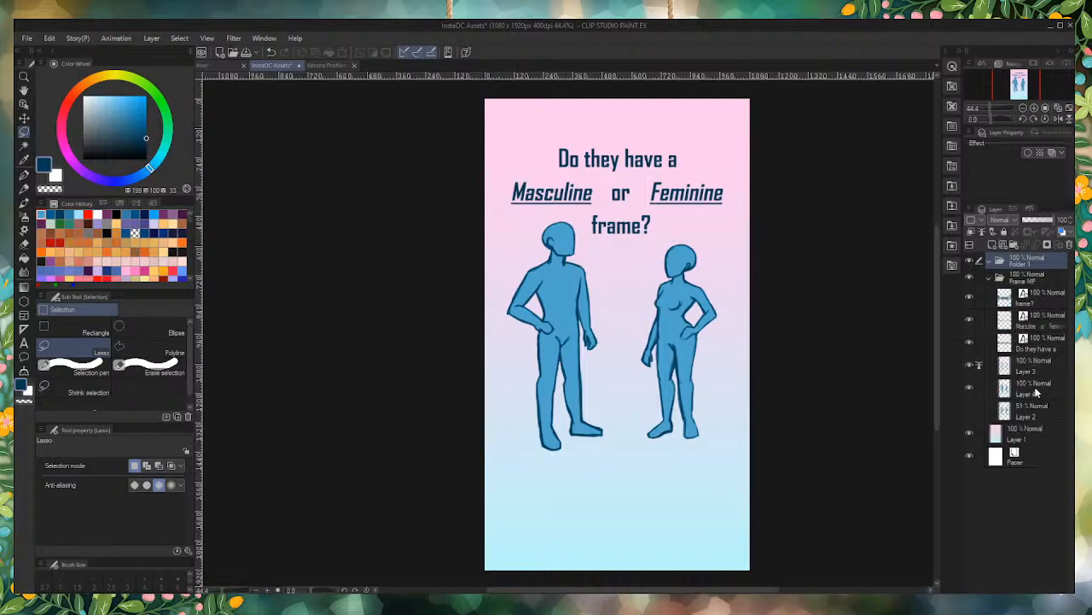
pyautogui.click(1016, 362)
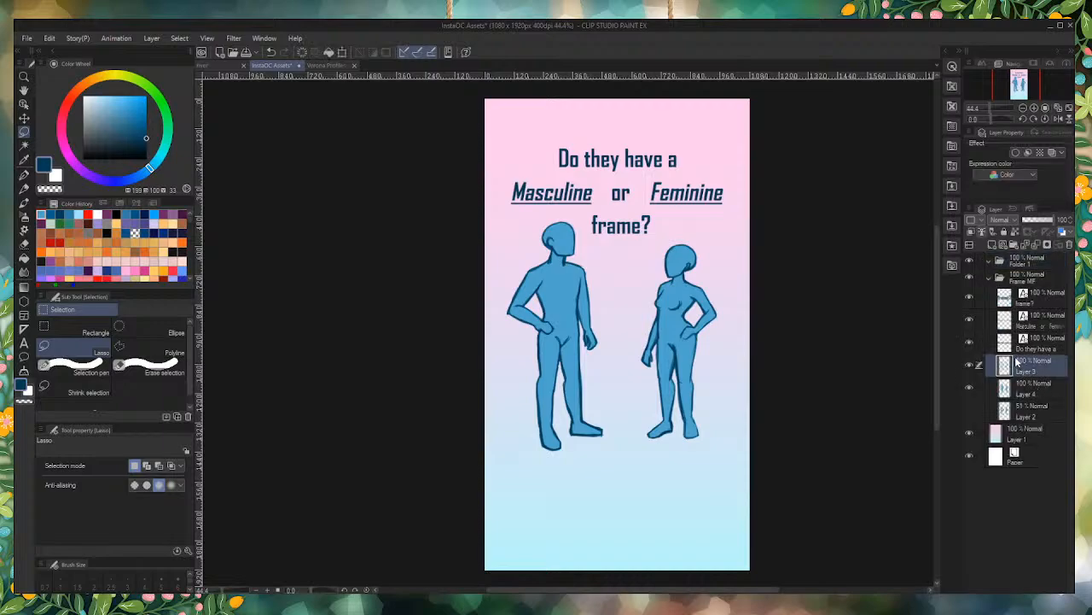
pyautogui.hotkey('ctrl', 'e')
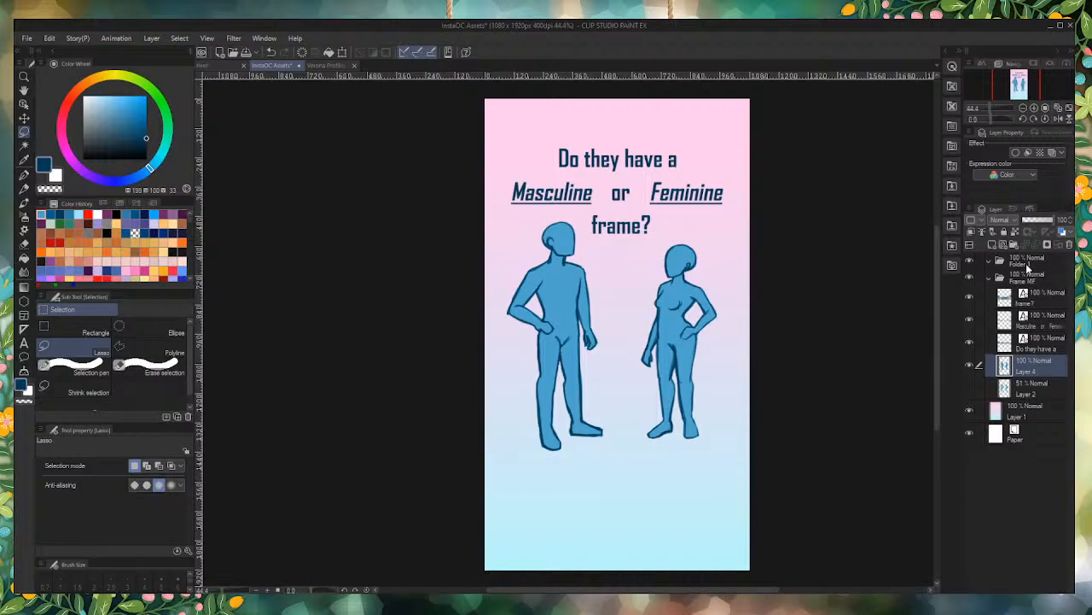
pyautogui.click(991, 278)
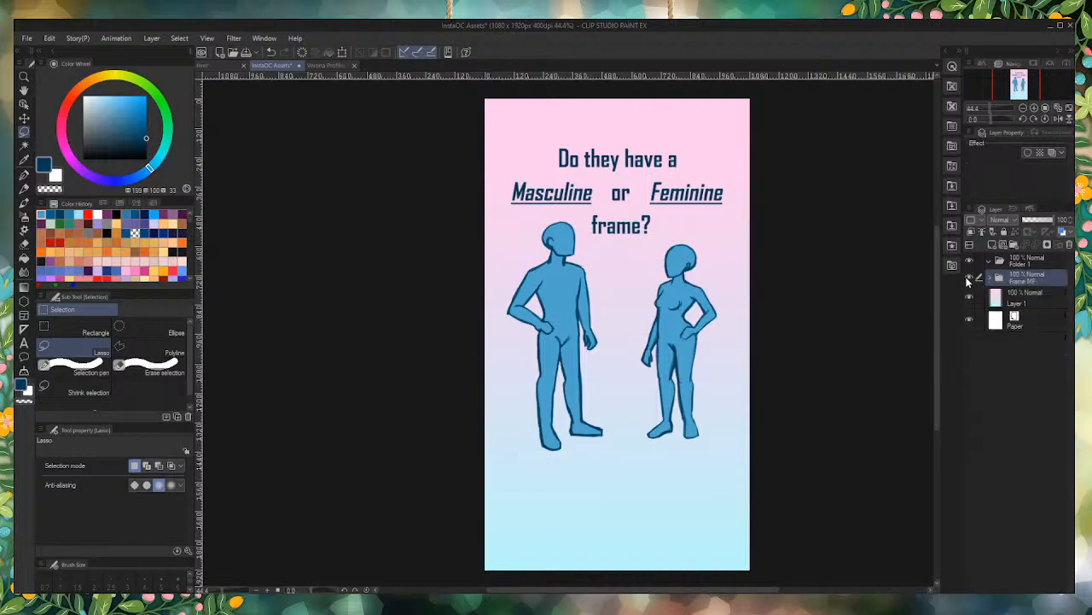
# Step: Duplicate the three question text layers in Frame MF and move the copies into the new Folder 1
pyautogui.click(991, 278)
pyautogui.click(1038, 309)
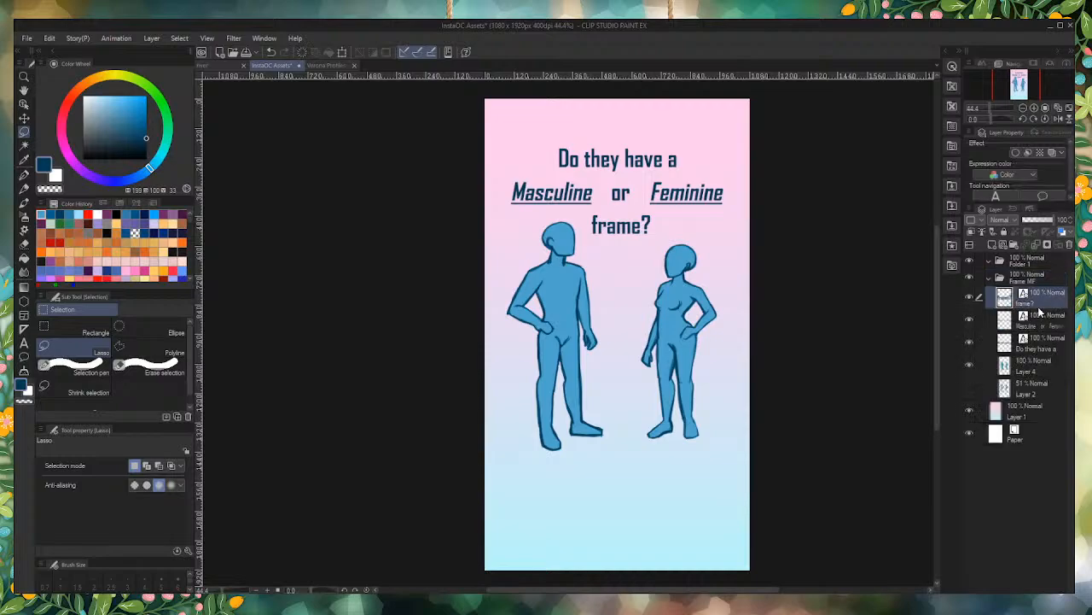
pyautogui.keyDown('shift'); pyautogui.click(1037, 357); pyautogui.keyUp('shift')
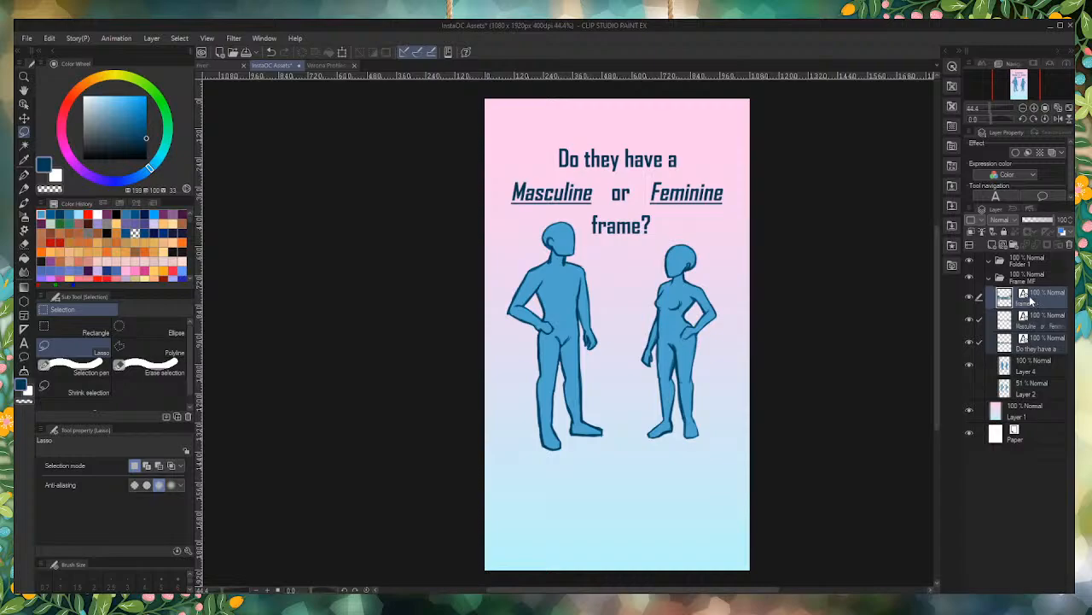
pyautogui.moveTo(1031, 299); pyautogui.dragTo(993, 246)
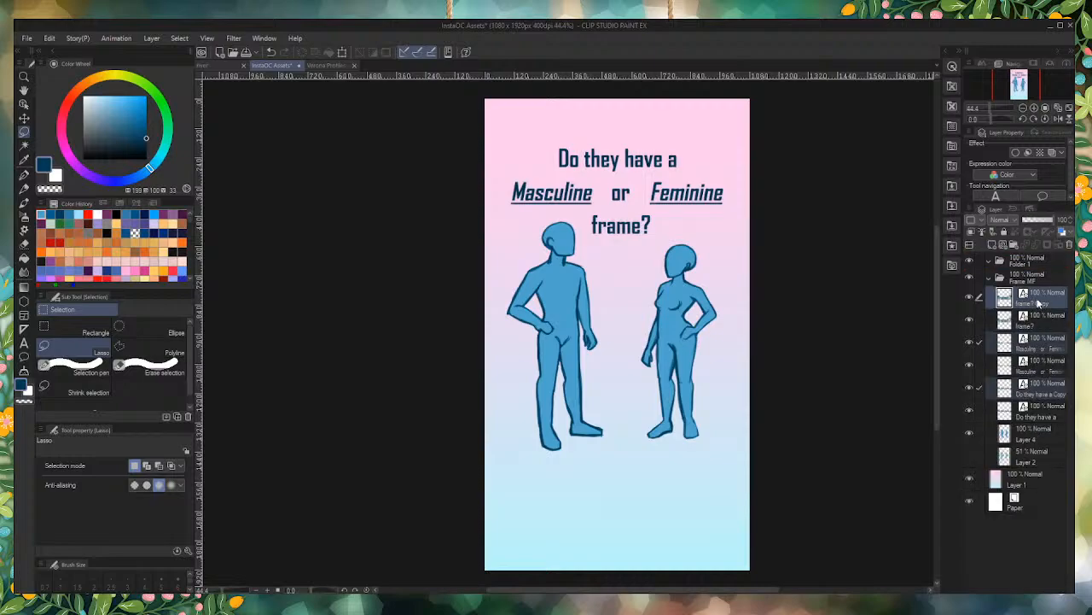
pyautogui.moveTo(1038, 303); pyautogui.dragTo(1033, 265)
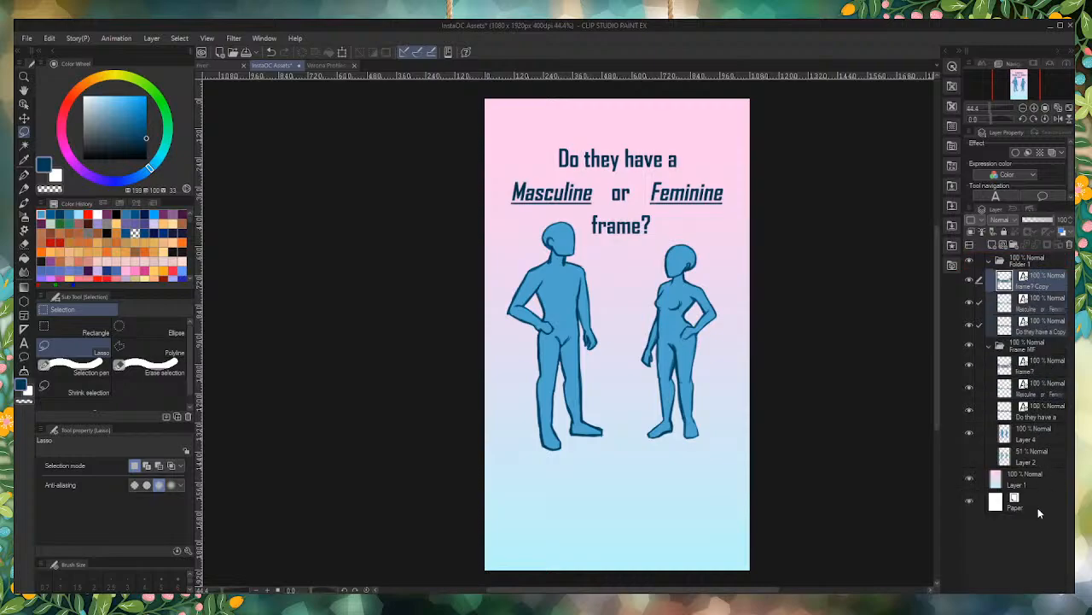
# Step: Hide the Frame MF folder and the copied "Masculine or Feminine" and "frame?" text layers
pyautogui.click(1000, 346)
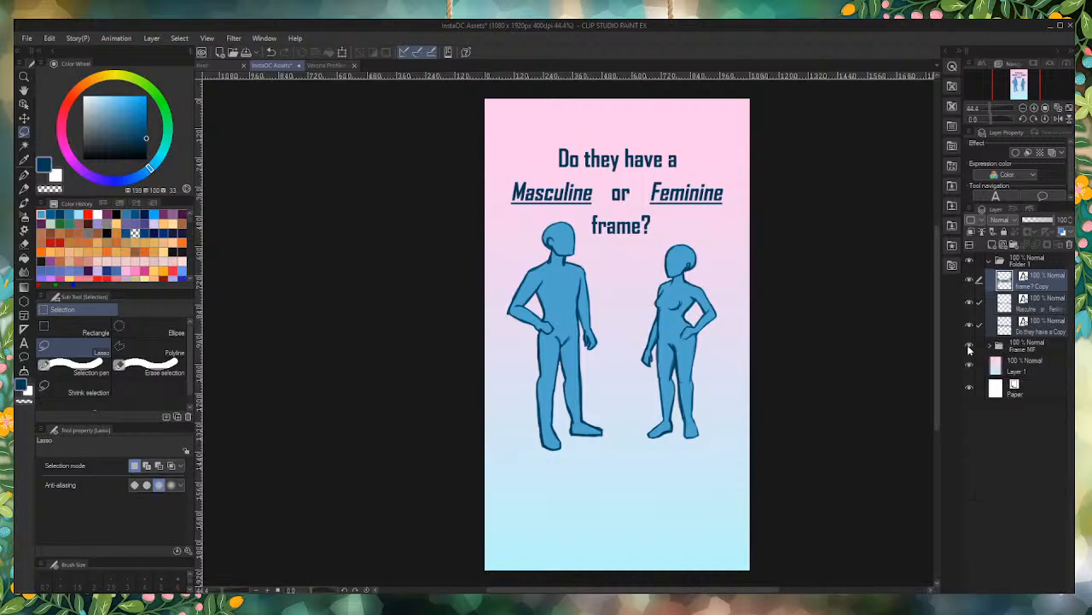
pyautogui.click(969, 346)
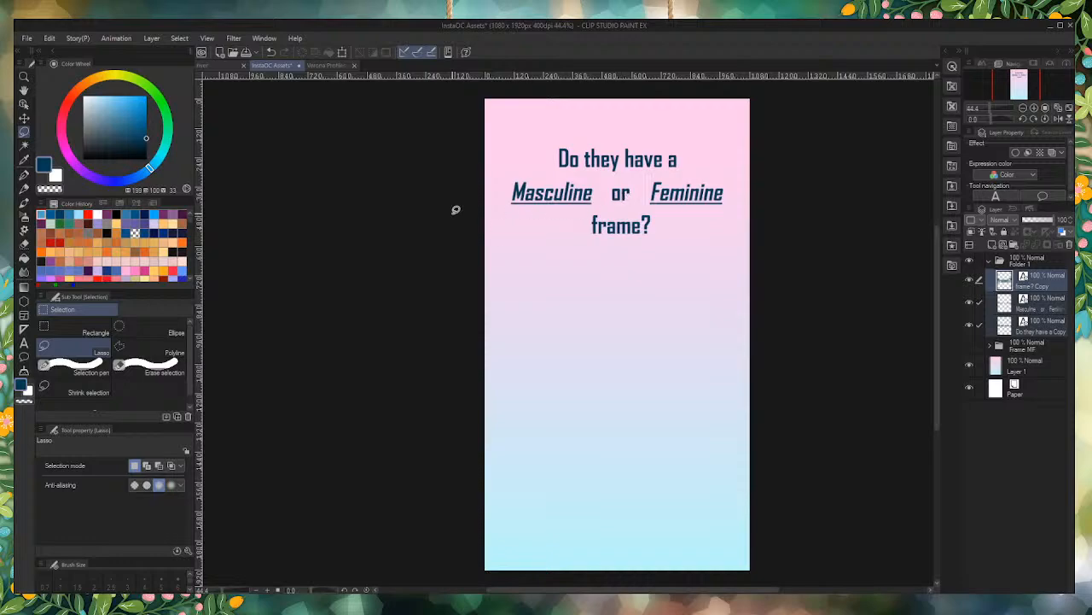
pyautogui.click(968, 302)
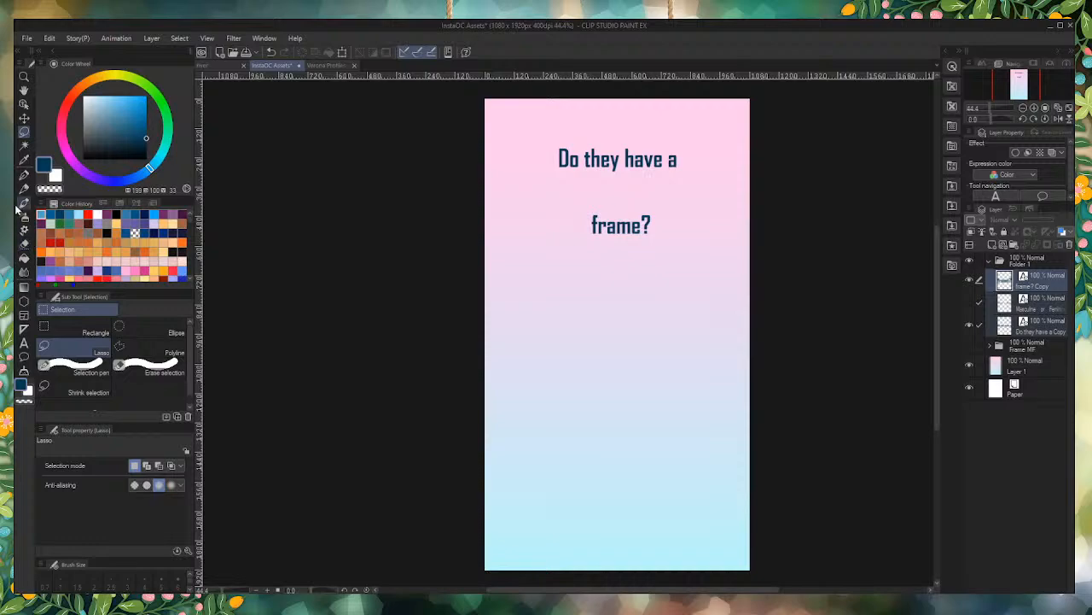
pyautogui.click(970, 281)
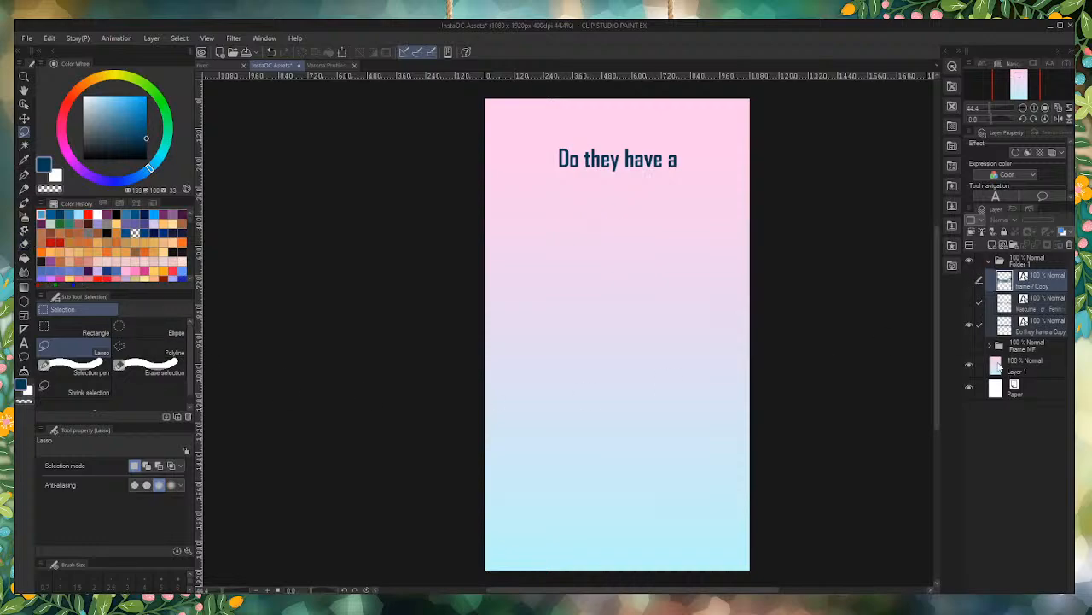
# Step: Replace the copied "Do they have a" text with "How old are they?"
pyautogui.click(1018, 331)
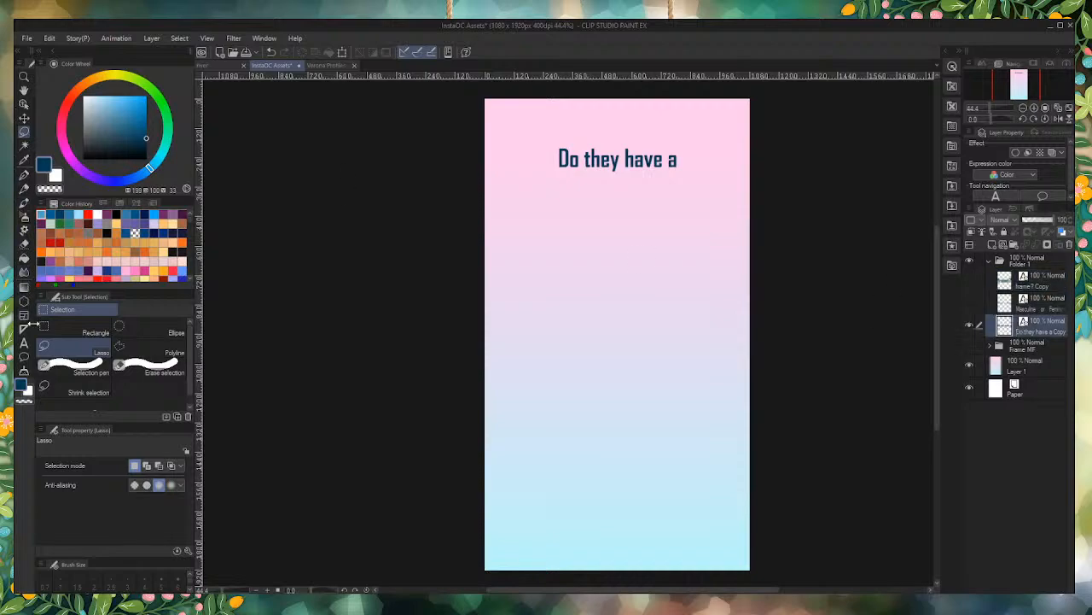
pyautogui.click(24, 343)
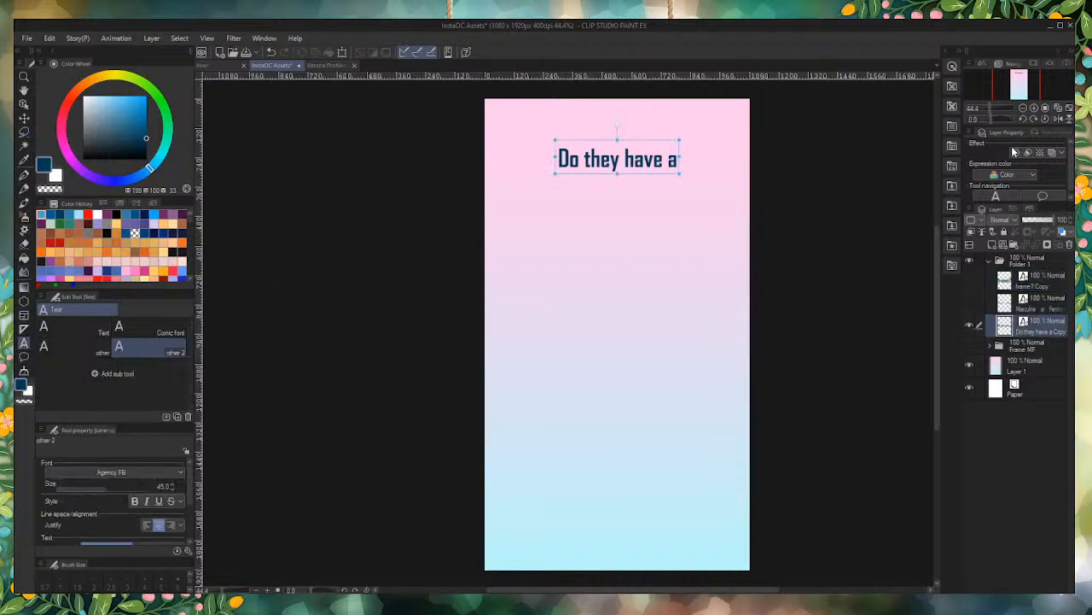
pyautogui.click(617, 128)
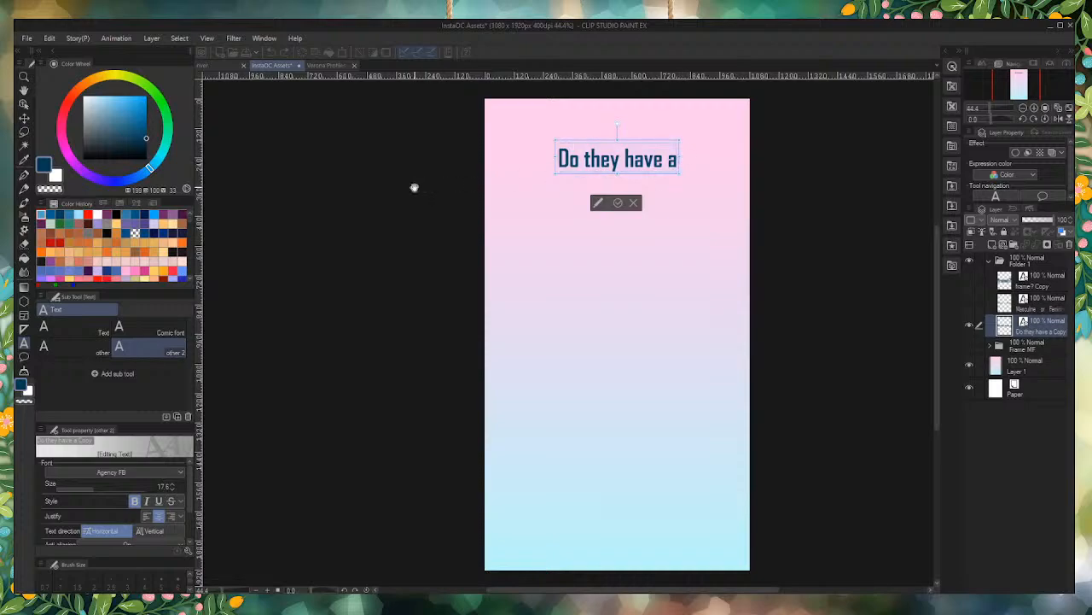
pyautogui.hotkey('ctrl', 'a')
pyautogui.write('How')
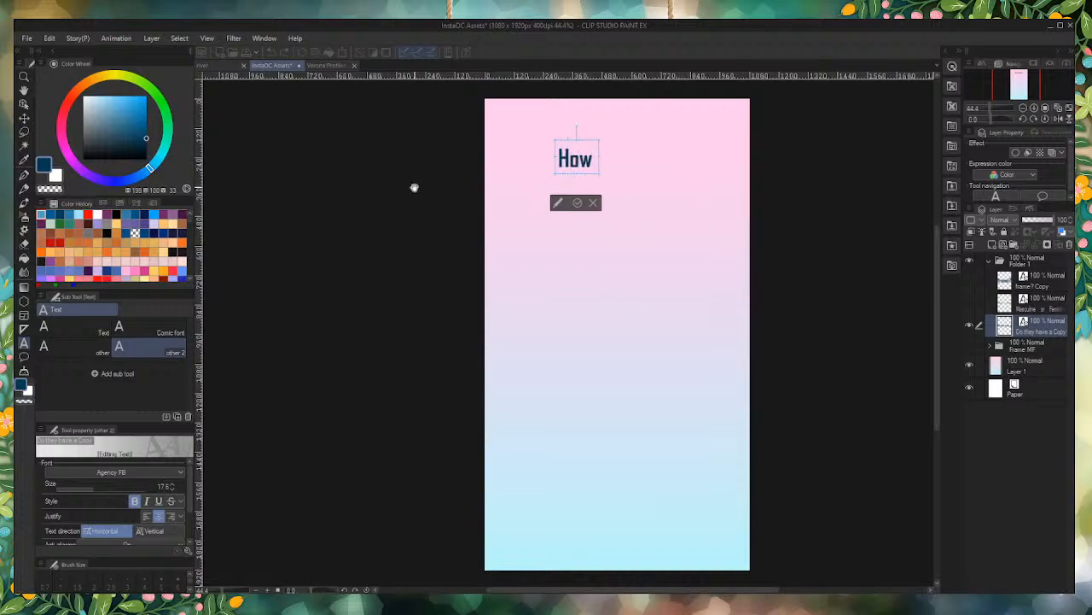
pyautogui.write(' O')
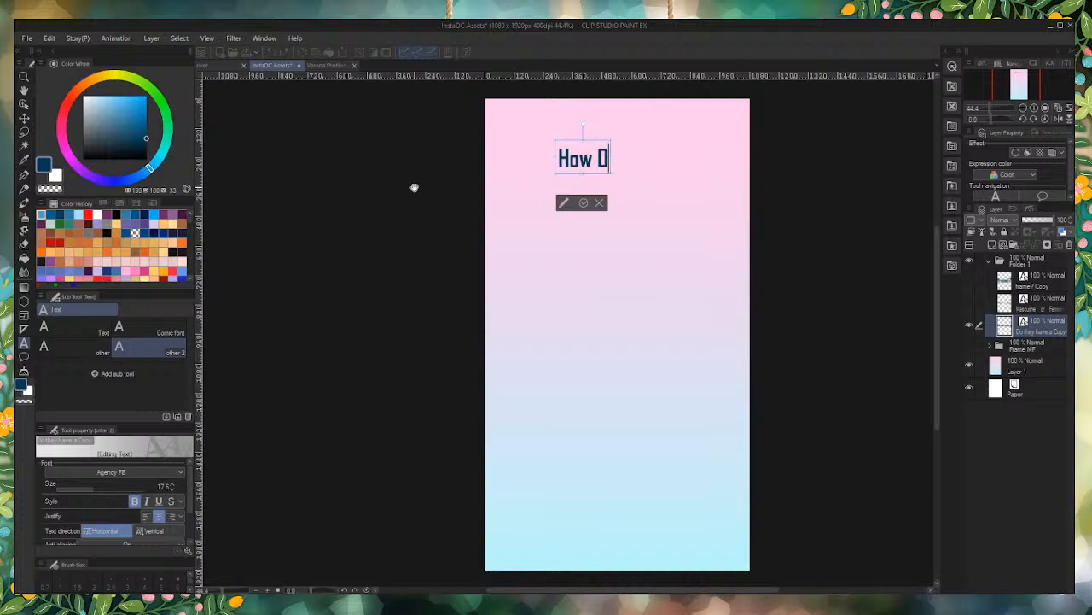
pyautogui.write('ld are')
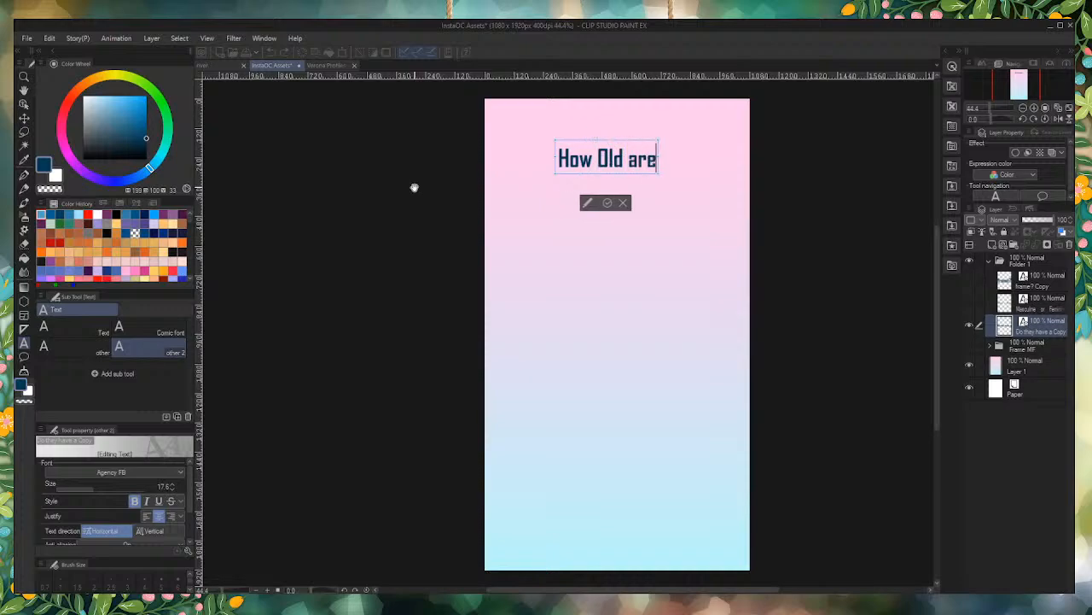
pyautogui.write(' they?')
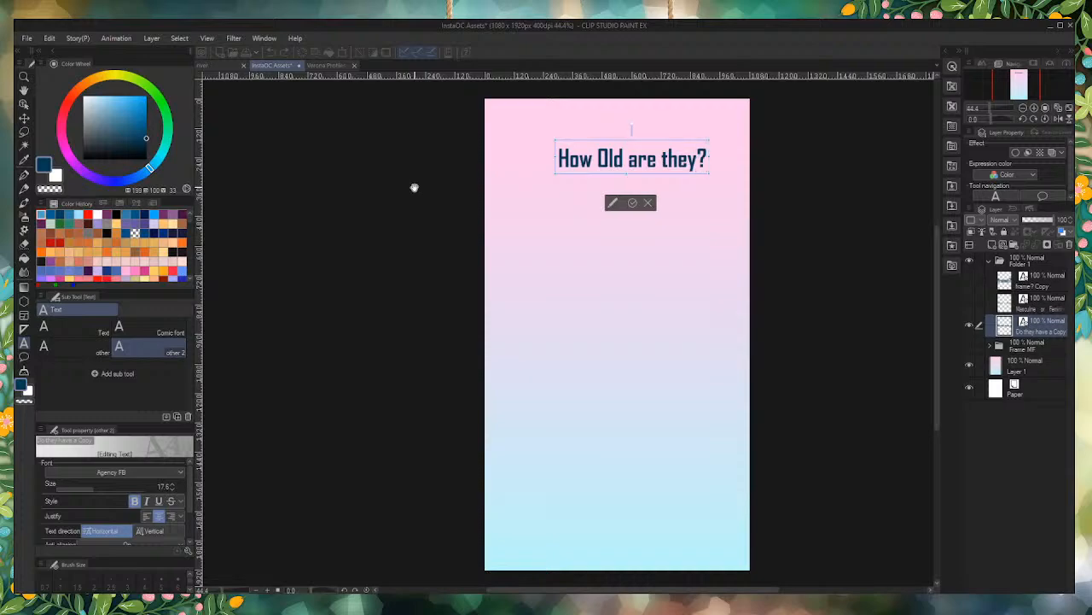
pyautogui.press('Left')
pyautogui.press('Left')
pyautogui.press('Left')
pyautogui.press('Left')
pyautogui.press('Left')
pyautogui.press('Left')
pyautogui.press('Left')
pyautogui.press('Left')
pyautogui.press('Left')
pyautogui.press('Left')
pyautogui.press('Left')
pyautogui.press('Left')
pyautogui.press('BackSpace')
pyautogui.write('o')
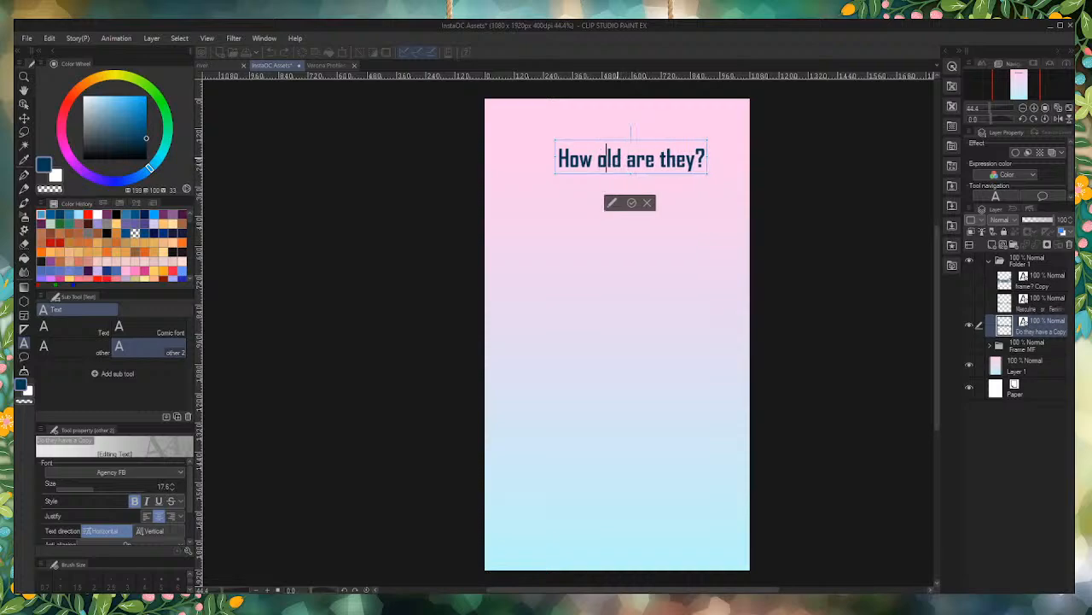
# Step: Move the "How old are they?" text slightly down and center it horizontally on the background
pyautogui.click(669, 170)
pyautogui.moveTo(657, 188)
pyautogui.mouseDown()
pyautogui.moveTo(658, 175)
pyautogui.moveTo(667, 201)
pyautogui.mouseUp()
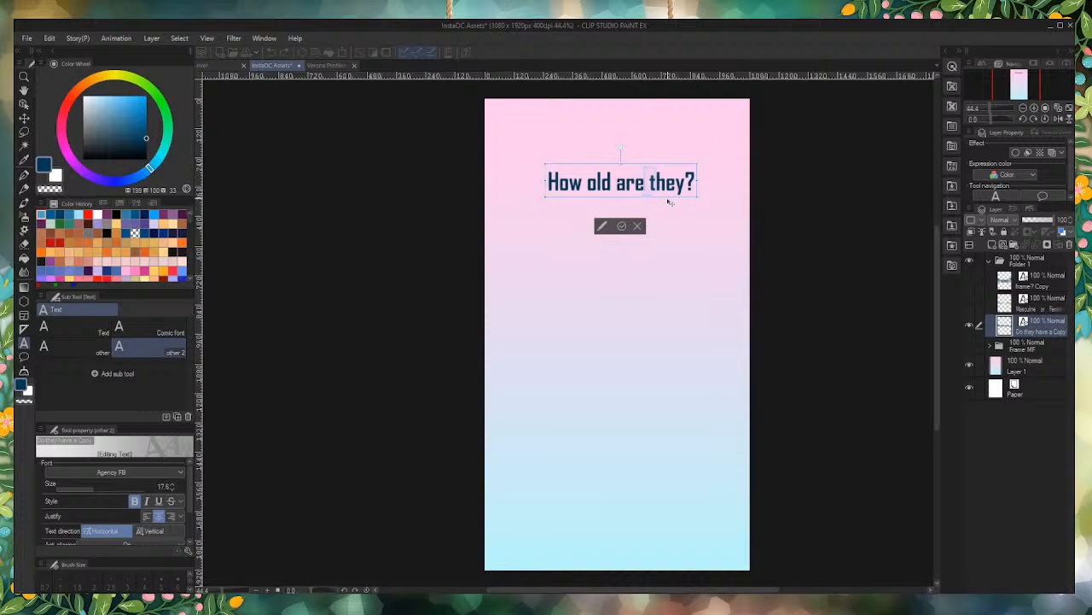
pyautogui.moveTo(671, 202); pyautogui.dragTo(664, 209)
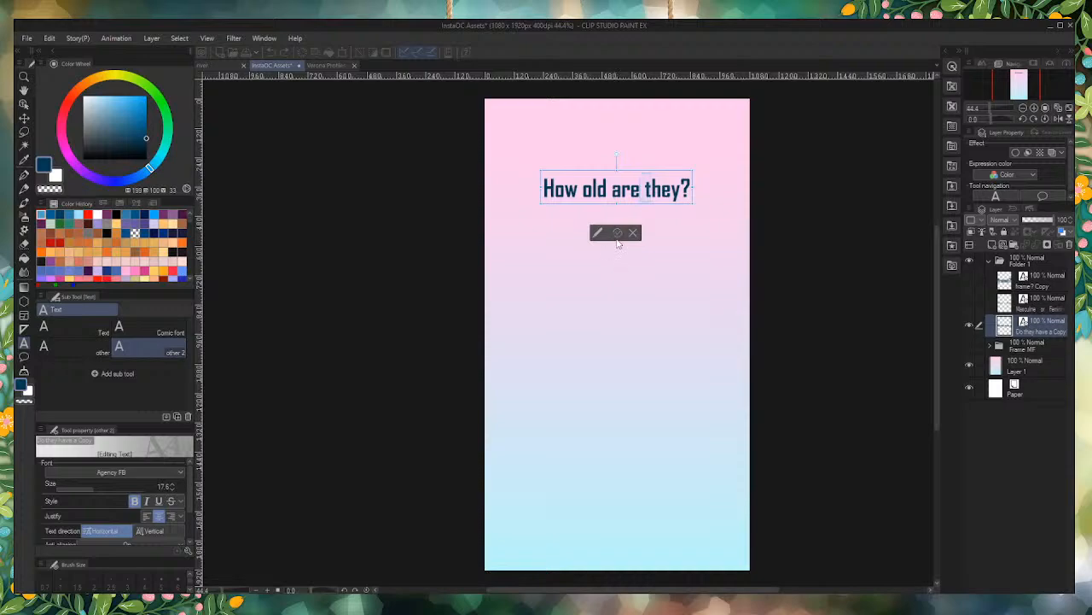
pyautogui.click(617, 234)
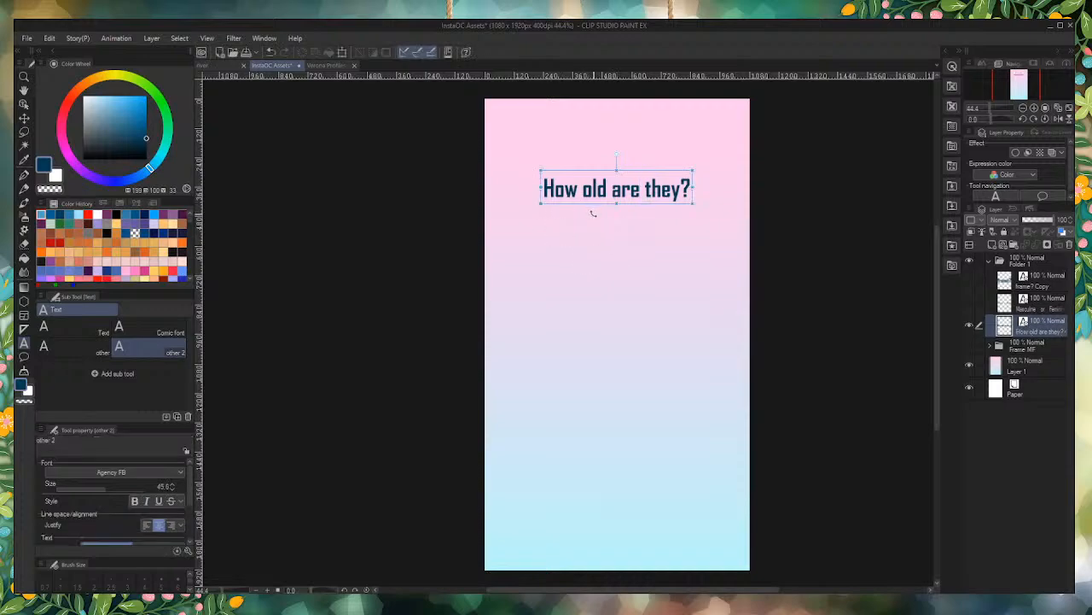
# Step: Choose the Darker pencil and add a new raster layer above the "How old are they?" text layer
pyautogui.scroll(1, 612, 227)
pyautogui.scroll(-2, 622, 198)
pyautogui.scroll(1, 667, 290)
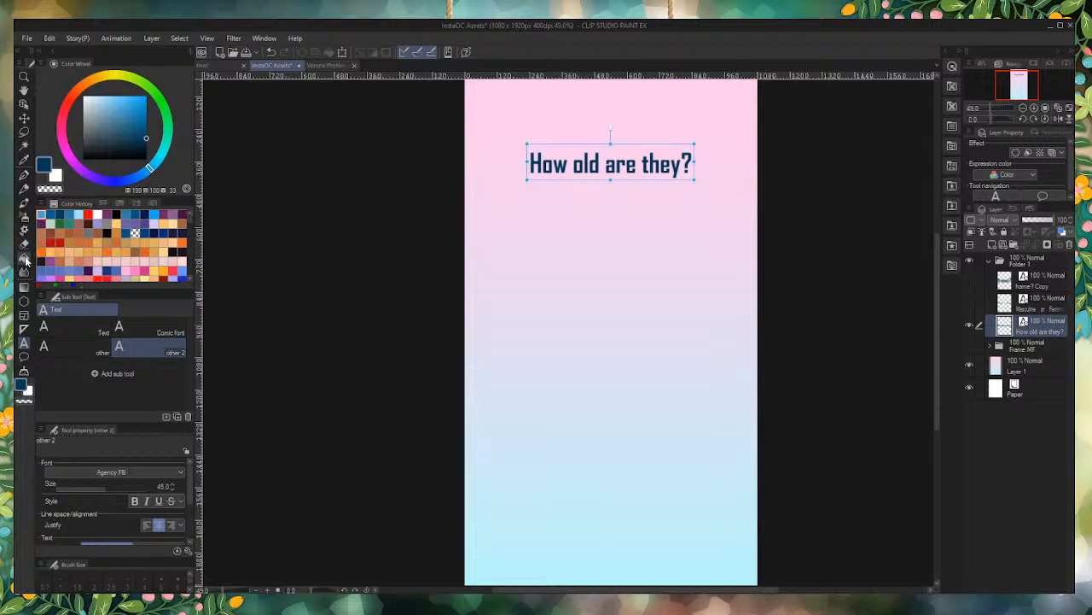
pyautogui.click(26, 188)
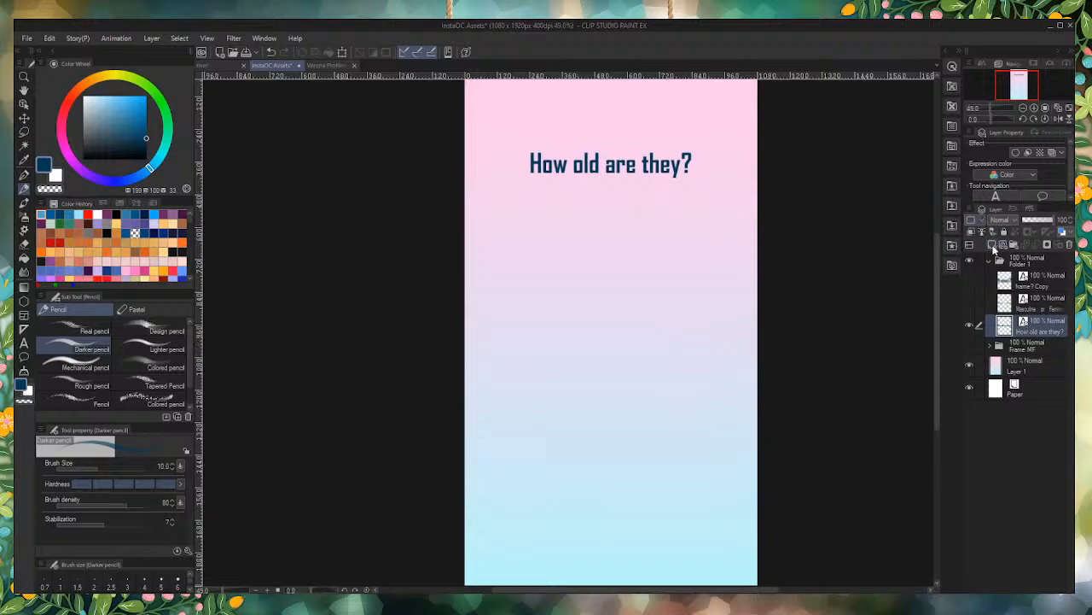
pyautogui.click(991, 246)
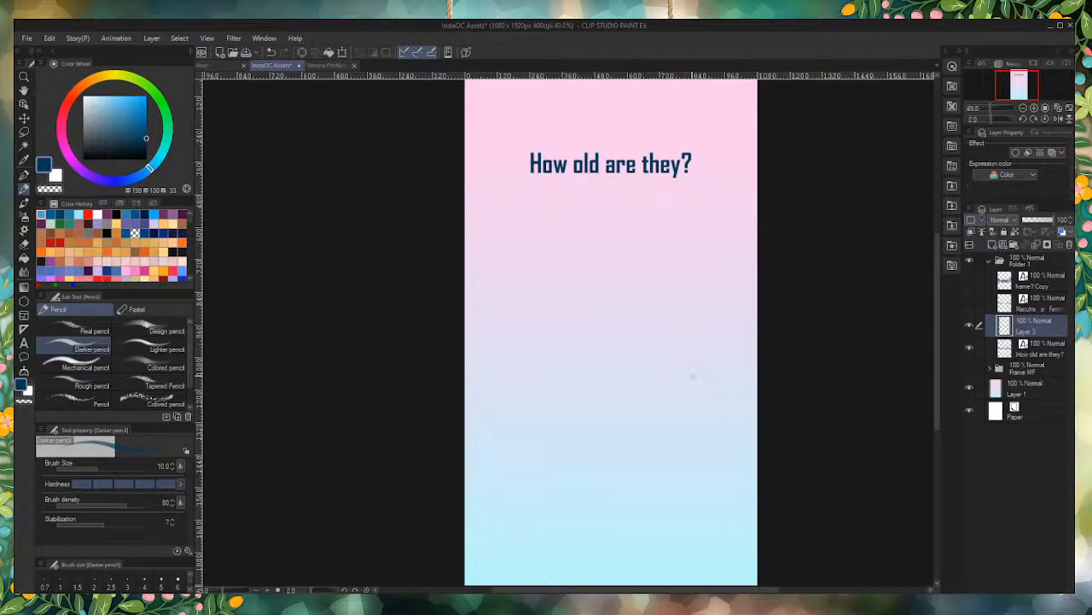
# Step: Show the Frame MF folder at 21% opacity as a faded reference and make the empty Layer 3 active for drawing
pyautogui.click(1020, 368)
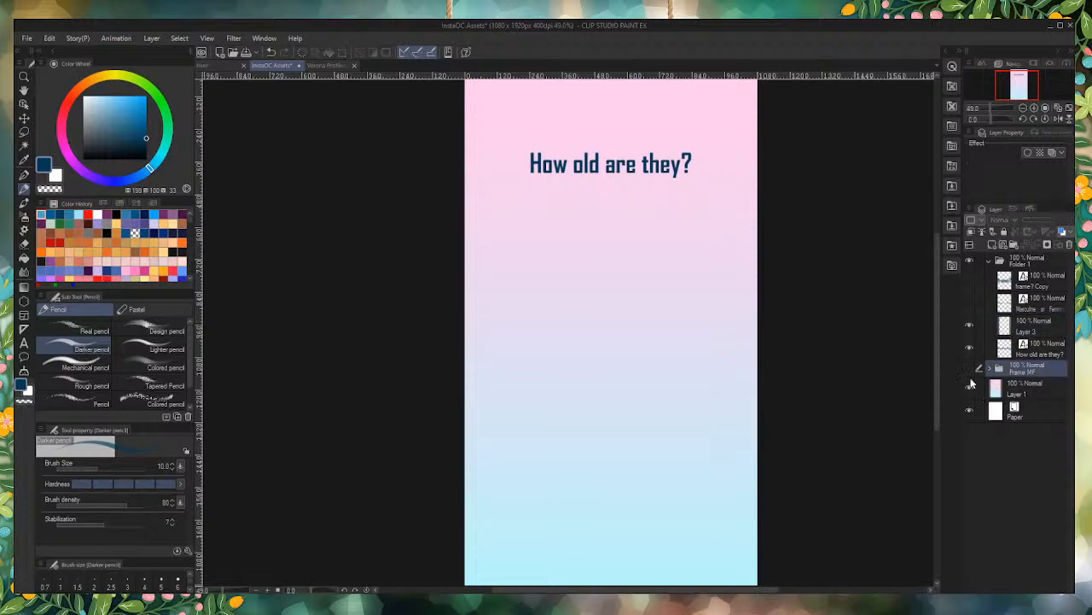
pyautogui.click(970, 369)
pyautogui.moveTo(1048, 220); pyautogui.dragTo(1028, 221)
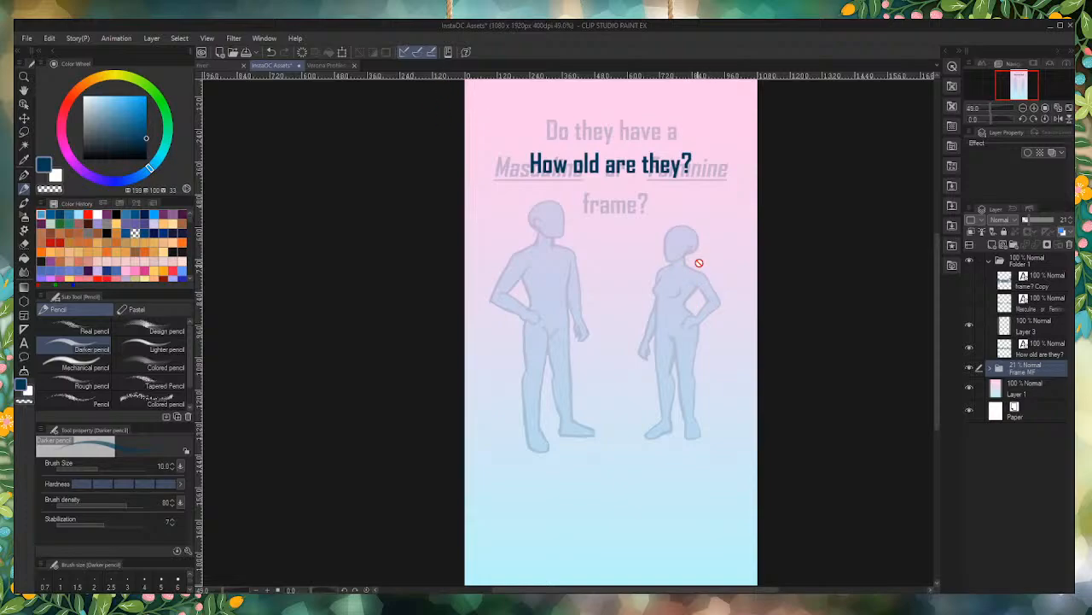
pyautogui.click(1031, 328)
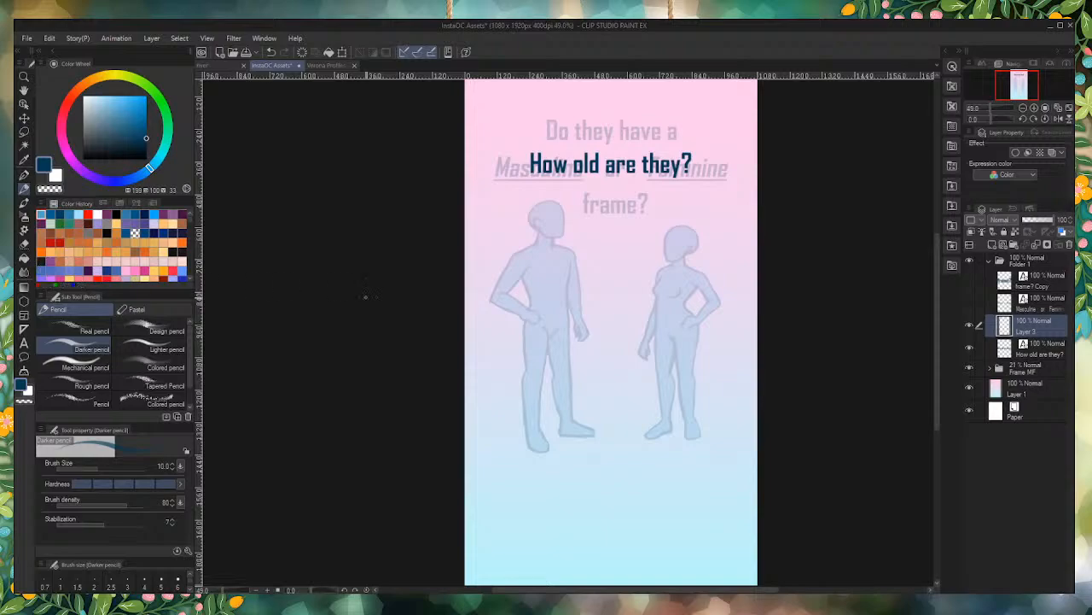
pyautogui.scroll(2, 648, 357)
pyautogui.scroll(2, 624, 326)
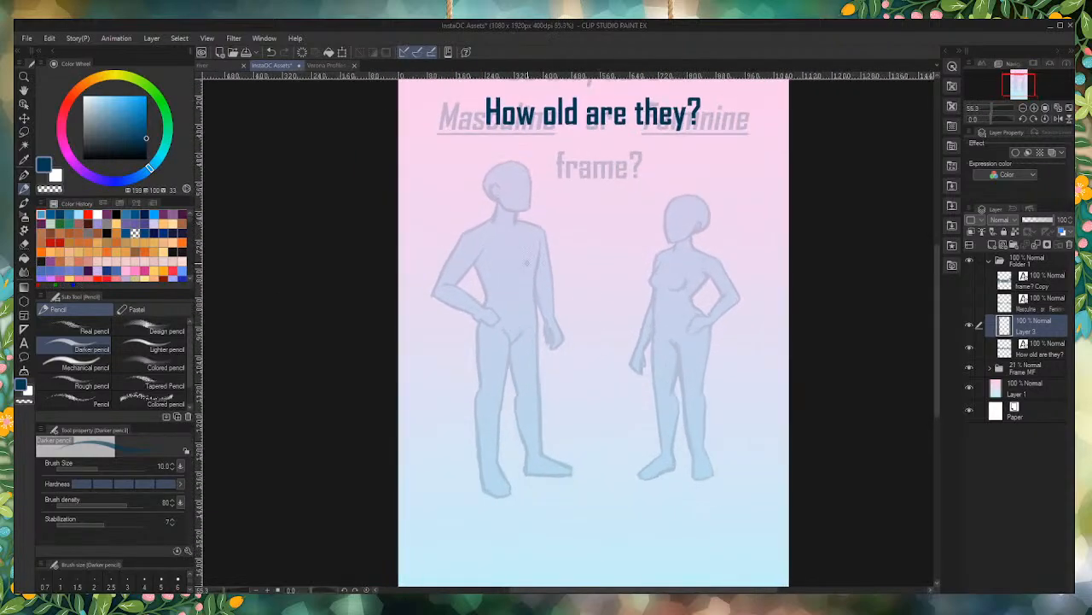
# Step: Shift the "How old are they?" text slightly down toward the faded "Masculine or Feminine" line
pyautogui.click(1029, 350)
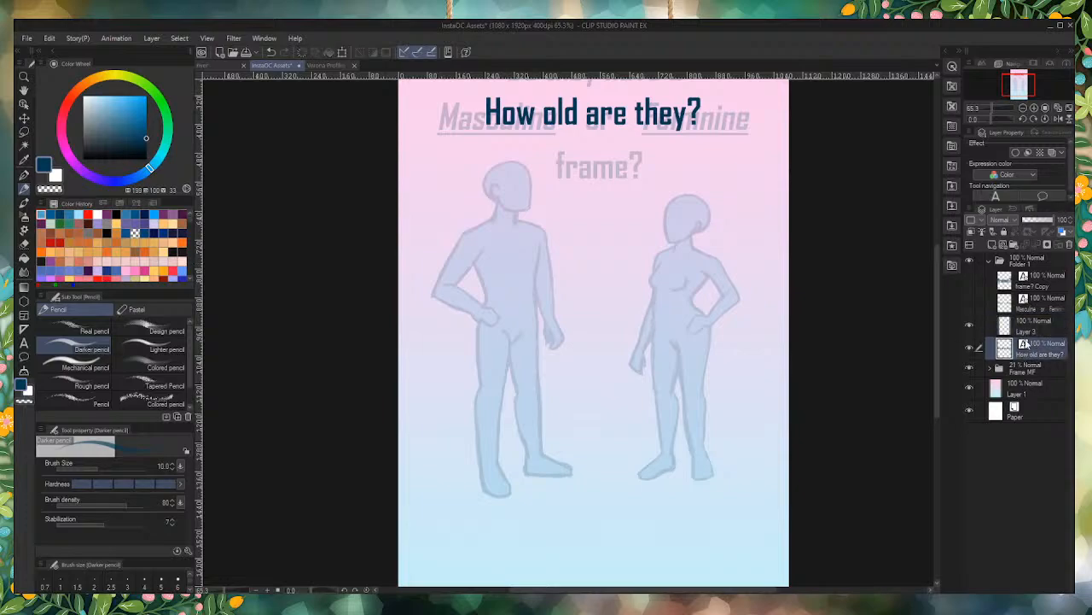
pyautogui.moveTo(592, 113); pyautogui.dragTo(593, 123)
pyautogui.hotkey('ctrl', 'Up')
pyautogui.hotkey('ctrl', 'Up')
pyautogui.hotkey('ctrl', 'Up')
pyautogui.hotkey('ctrl', 'Up')
pyautogui.hotkey('ctrl', 'Up')
pyautogui.hotkey('ctrl', 'Up')
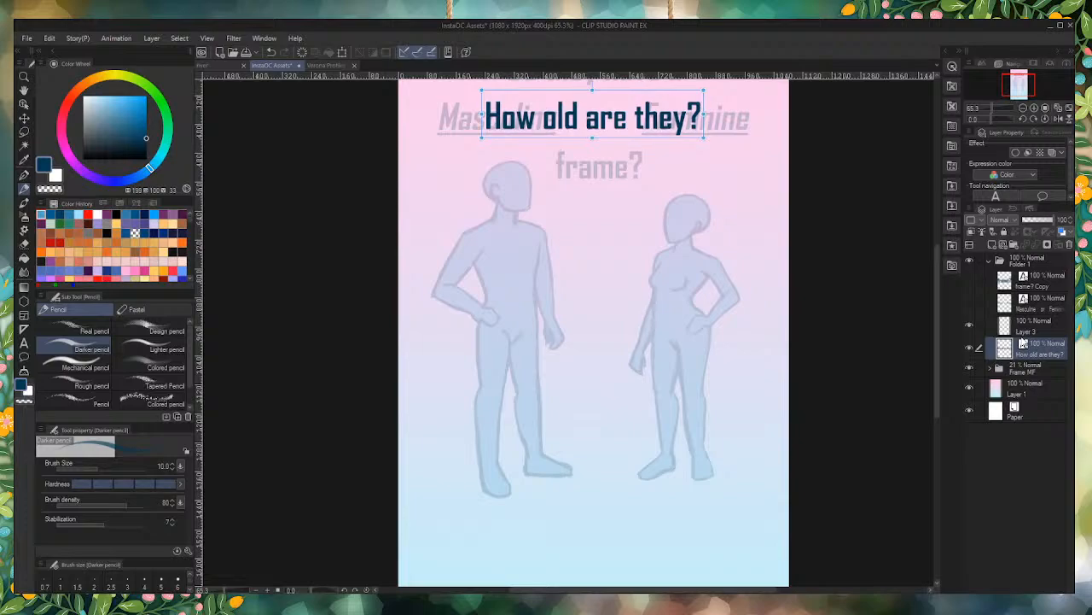
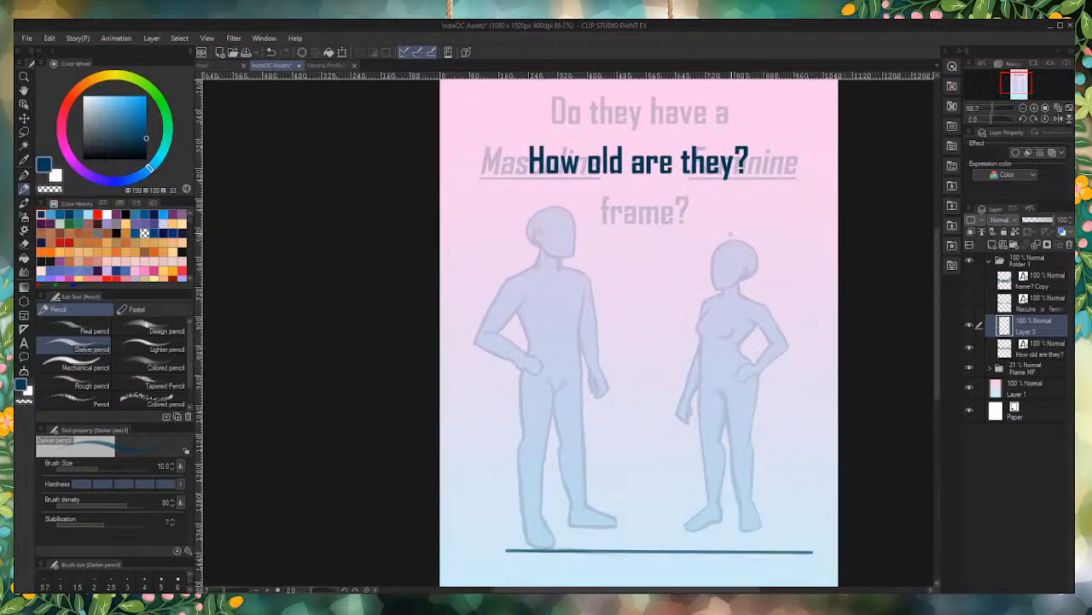
# Step: Draw a straight horizontal height line just below the "How old are they?" heading, level with the tall figure's head
pyautogui.moveTo(502, 204)
pyautogui.mouseDown()
pyautogui.moveTo(695, 236)
pyautogui.moveTo(756, 204)
pyautogui.moveTo(773, 208)
pyautogui.mouseUp()
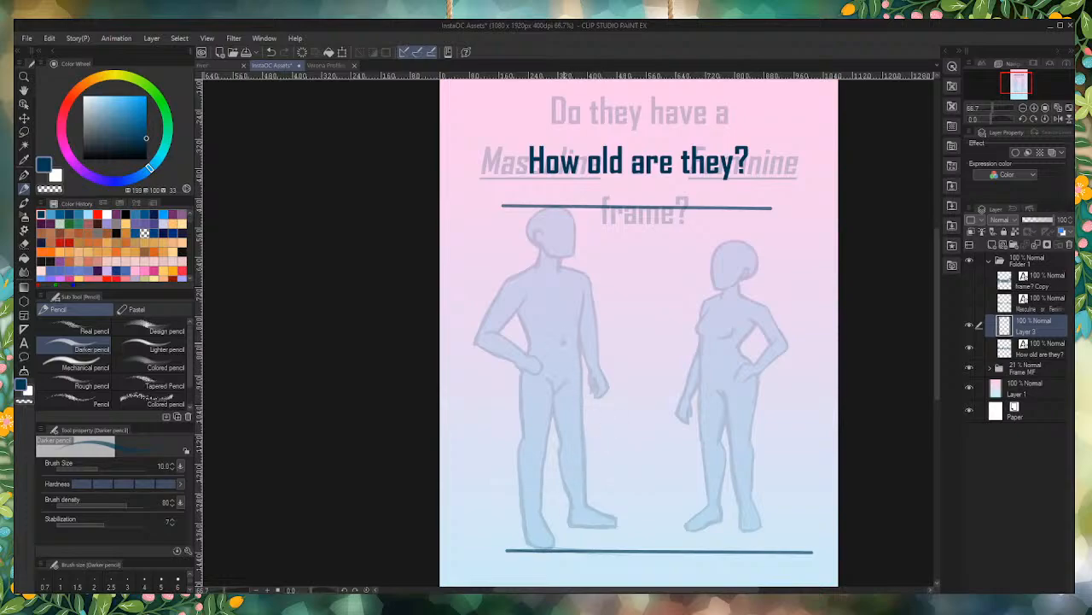
# Step: Restore the Frame MF folder to 100% opacity, keep it hidden, and make Layer 3 active for drawing
pyautogui.click(969, 367)
pyautogui.click(1026, 374)
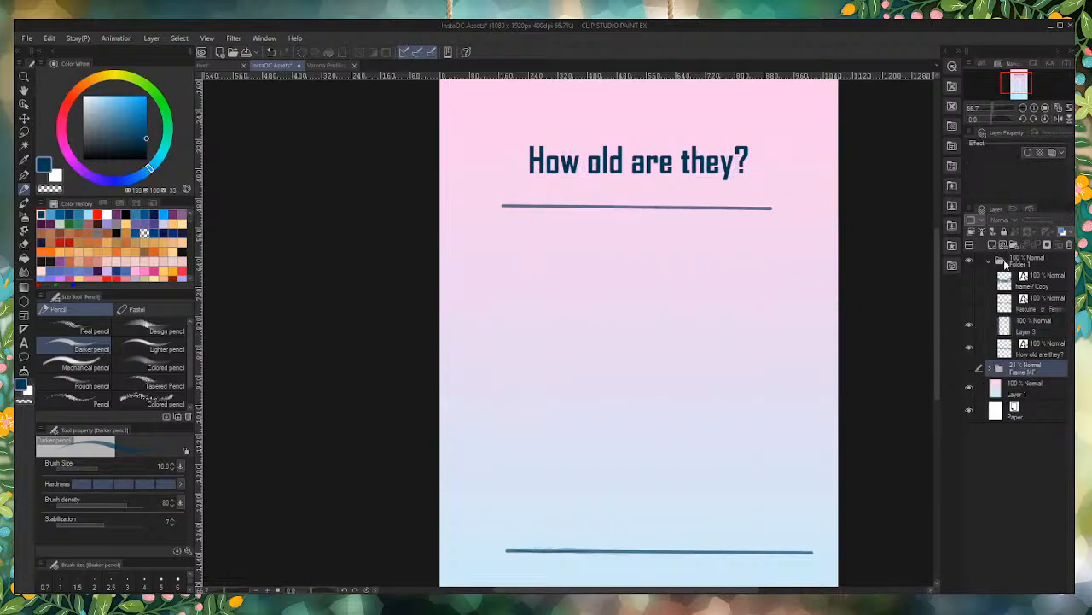
pyautogui.click(969, 369)
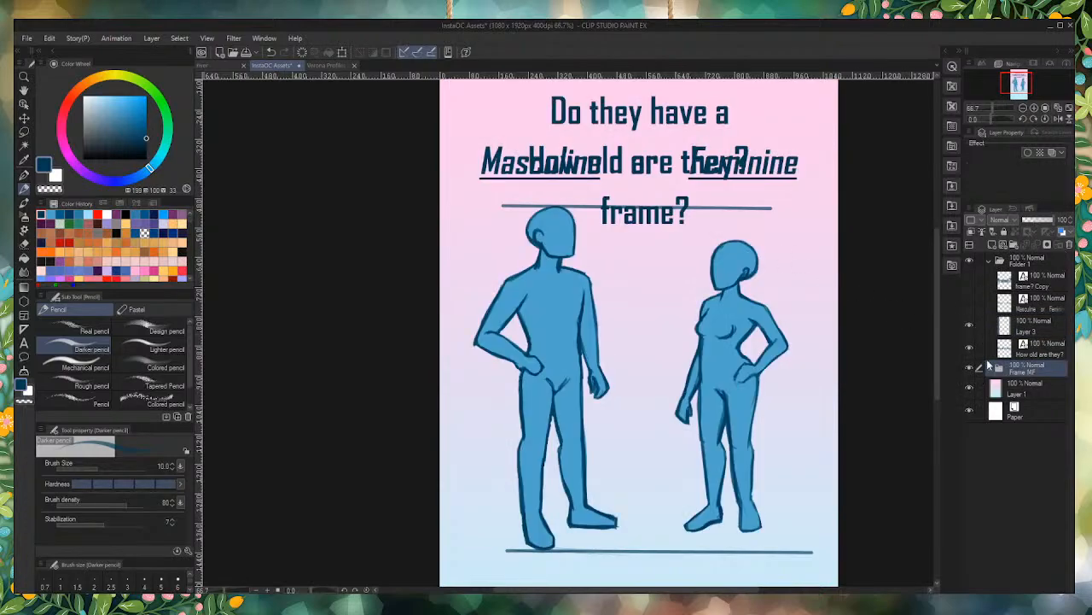
pyautogui.click(970, 369)
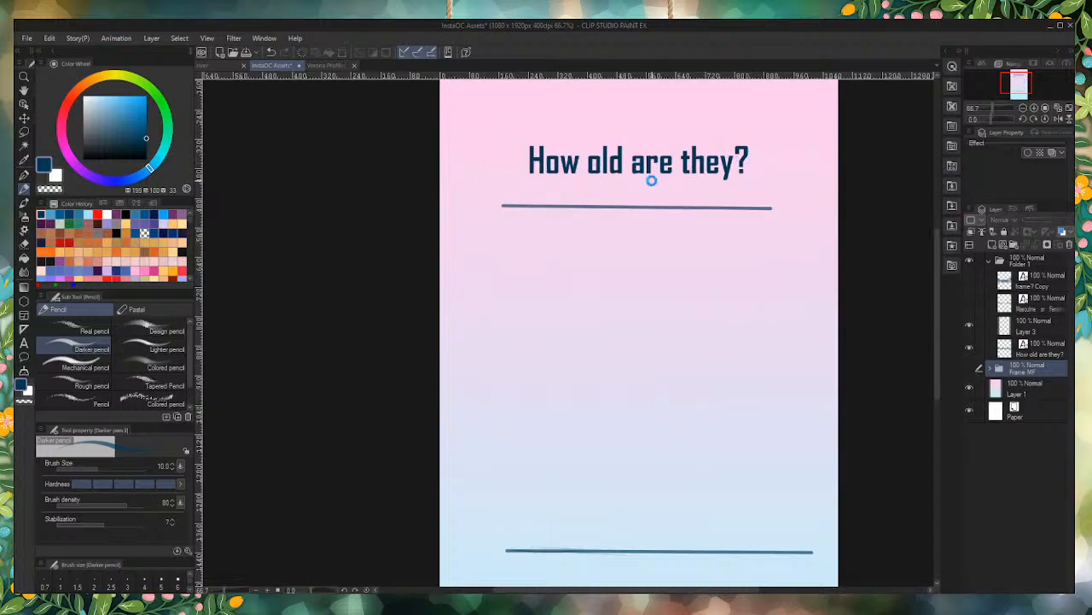
pyautogui.click(1006, 320)
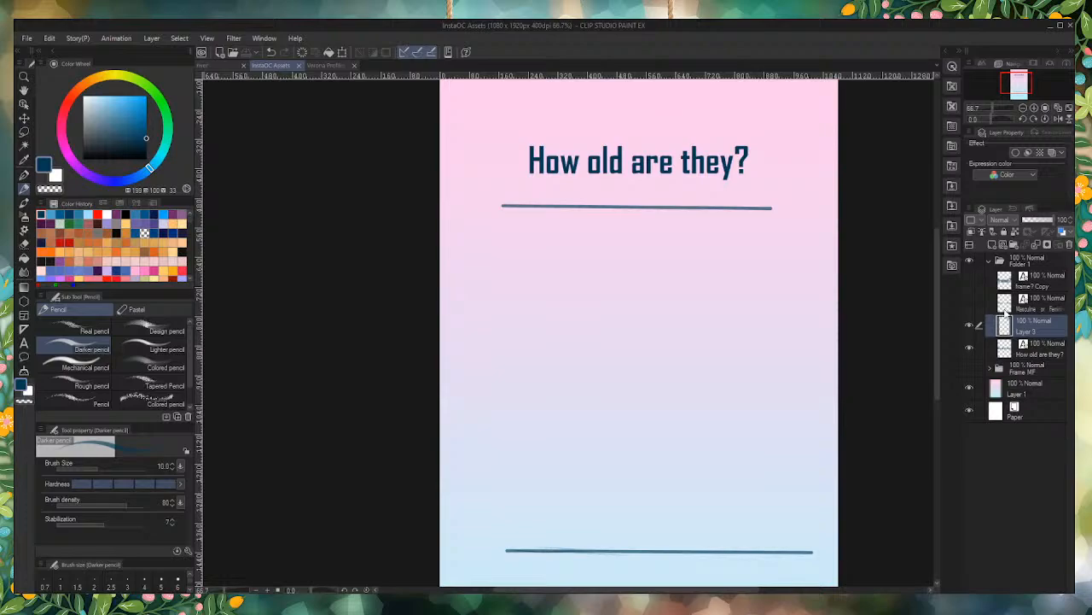
# Step: Sketch a small head from overlapping circles with a rounded jaw above the ground line's left part
pyautogui.scroll(2, 548, 504)
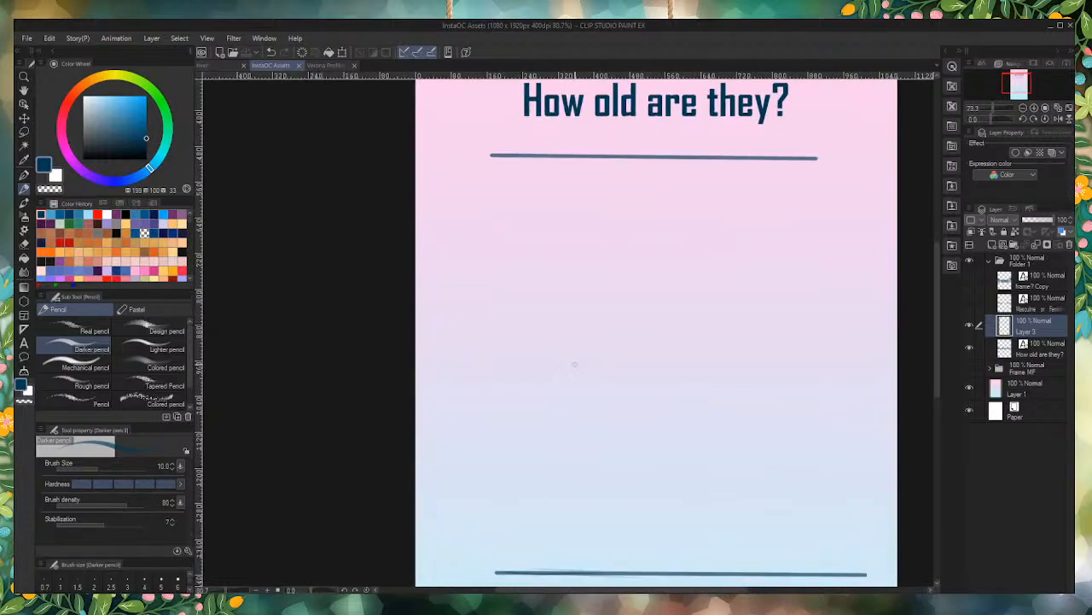
pyautogui.scroll(-2, 575, 361)
pyautogui.scroll(3, 588, 405)
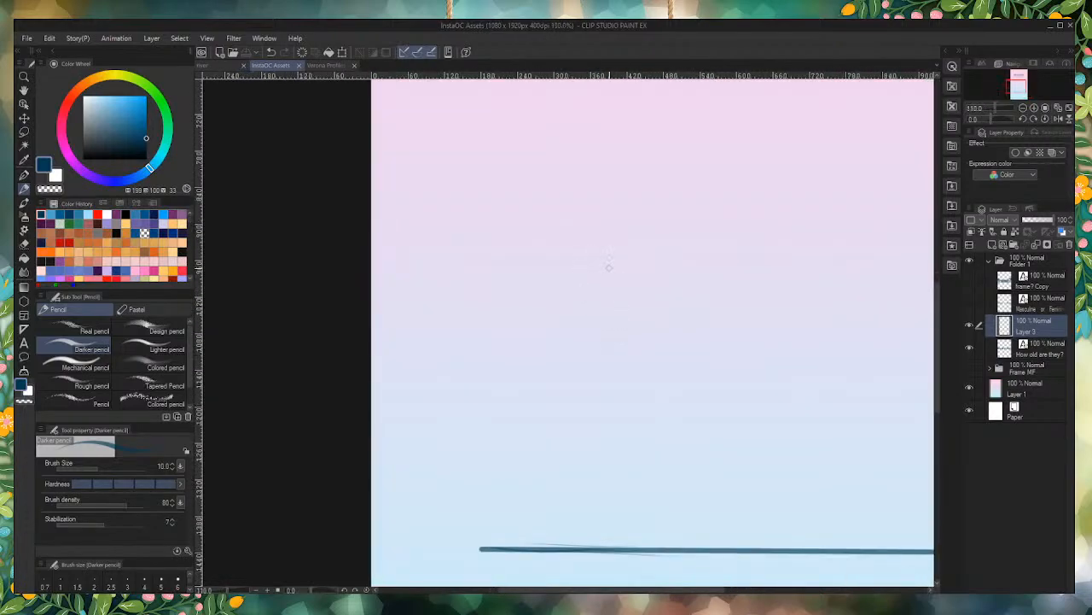
pyautogui.moveTo(608, 267)
pyautogui.mouseDown()
pyautogui.moveTo(579, 313)
pyautogui.moveTo(552, 294)
pyautogui.moveTo(595, 284)
pyautogui.mouseUp()
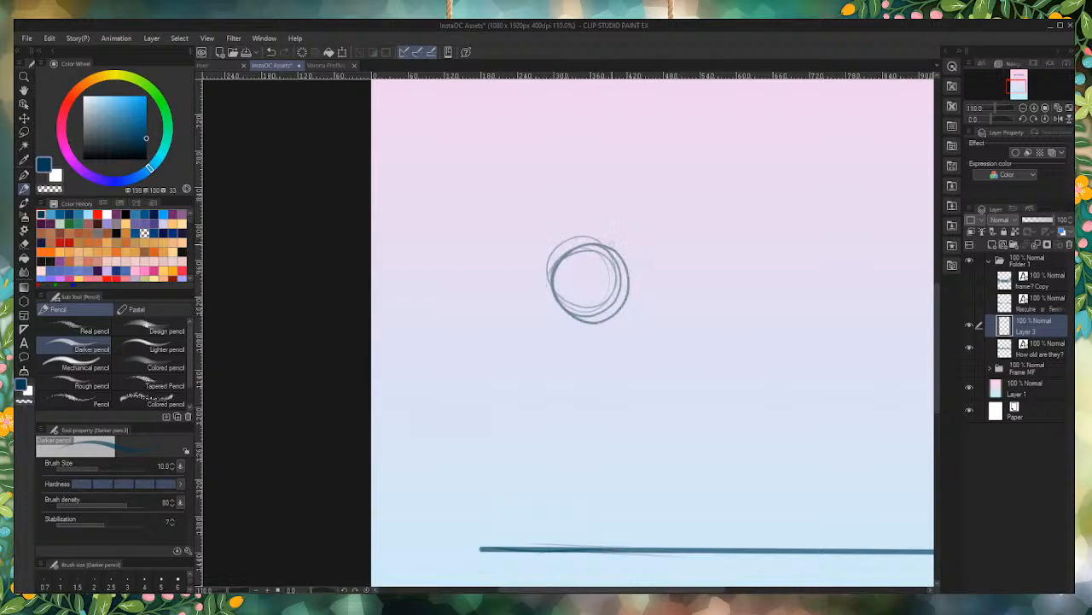
pyautogui.moveTo(602, 240); pyautogui.dragTo(618, 316)
pyautogui.moveTo(635, 266)
pyautogui.mouseDown()
pyautogui.moveTo(611, 351)
pyautogui.moveTo(561, 340)
pyautogui.mouseUp()
pyautogui.moveTo(569, 238); pyautogui.dragTo(553, 325)
pyautogui.moveTo(562, 267)
pyautogui.mouseDown()
pyautogui.moveTo(549, 331)
pyautogui.moveTo(598, 352)
pyautogui.mouseUp()
pyautogui.moveTo(635, 295); pyautogui.dragTo(562, 345)
pyautogui.moveTo(559, 256)
pyautogui.mouseDown()
pyautogui.moveTo(543, 318)
pyautogui.moveTo(560, 352)
pyautogui.moveTo(600, 355)
pyautogui.mouseUp()
pyautogui.moveTo(645, 299); pyautogui.dragTo(577, 350)
pyautogui.moveTo(553, 261); pyautogui.dragTo(544, 339)
pyautogui.moveTo(547, 295); pyautogui.dragTo(602, 355)
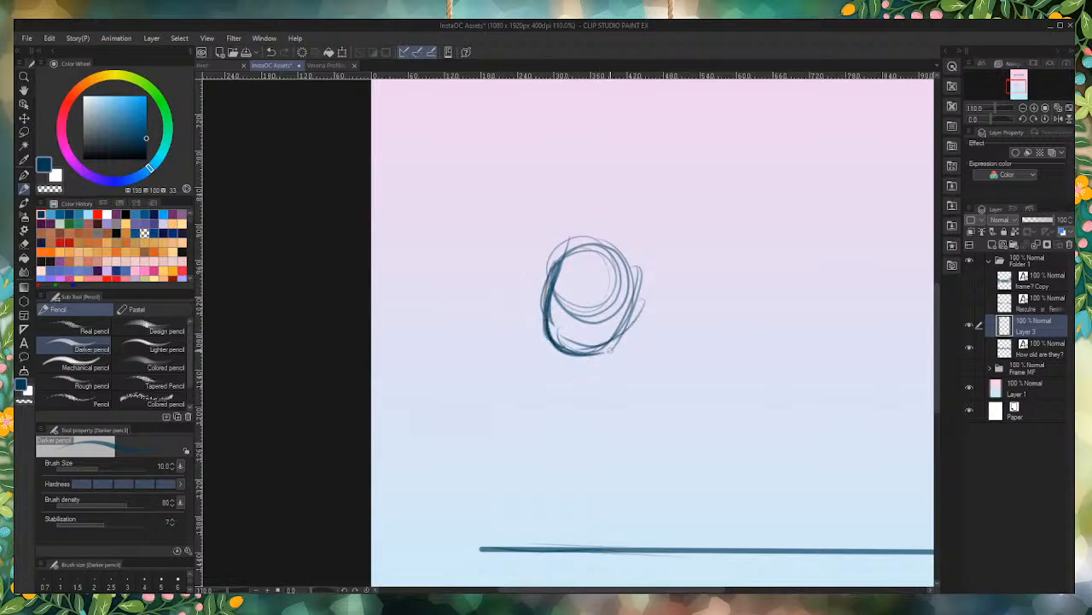
# Step: Sketch sloping shoulders and a rounded torso below the head
pyautogui.scroll(-5, 604, 359)
pyautogui.scroll(8, 602, 360)
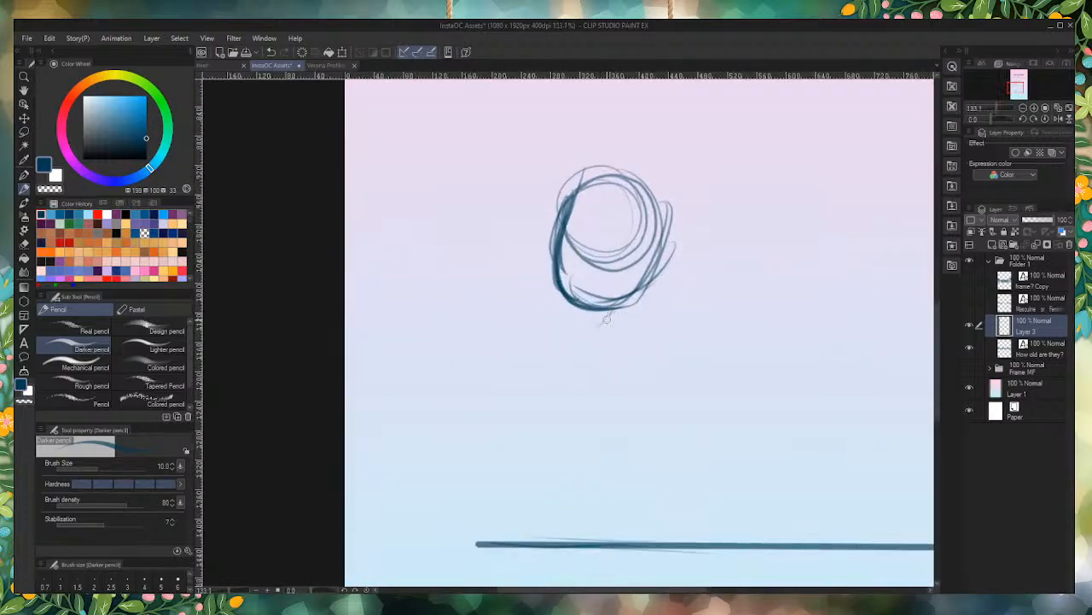
pyautogui.moveTo(604, 314); pyautogui.dragTo(666, 324)
pyautogui.moveTo(599, 299)
pyautogui.mouseDown()
pyautogui.moveTo(524, 321)
pyautogui.moveTo(503, 362)
pyautogui.mouseUp()
pyautogui.moveTo(521, 316); pyautogui.dragTo(514, 461)
pyautogui.moveTo(654, 325)
pyautogui.mouseDown()
pyautogui.moveTo(595, 452)
pyautogui.moveTo(493, 375)
pyautogui.moveTo(584, 283)
pyautogui.moveTo(662, 338)
pyautogui.mouseUp()
pyautogui.moveTo(603, 281); pyautogui.dragTo(493, 367)
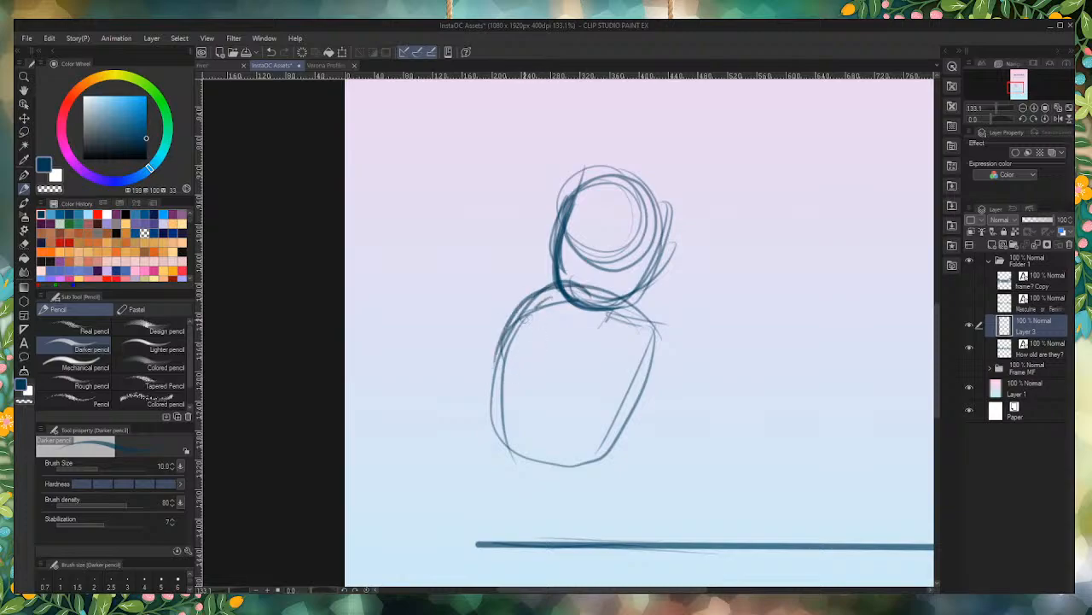
pyautogui.moveTo(534, 309)
pyautogui.mouseDown()
pyautogui.moveTo(504, 461)
pyautogui.moveTo(599, 469)
pyautogui.mouseUp()
pyautogui.moveTo(647, 323); pyautogui.dragTo(601, 458)
# Step: Sketch short legs and feet from the base of the torso down to the ground line
pyautogui.moveTo(642, 343)
pyautogui.mouseDown()
pyautogui.moveTo(588, 443)
pyautogui.moveTo(624, 464)
pyautogui.moveTo(676, 430)
pyautogui.mouseUp()
pyautogui.moveTo(616, 513)
pyautogui.mouseDown()
pyautogui.moveTo(622, 468)
pyautogui.moveTo(598, 524)
pyautogui.mouseUp()
pyautogui.moveTo(610, 464)
pyautogui.mouseDown()
pyautogui.moveTo(601, 528)
pyautogui.moveTo(551, 505)
pyautogui.mouseUp()
pyautogui.moveTo(589, 447); pyautogui.dragTo(548, 514)
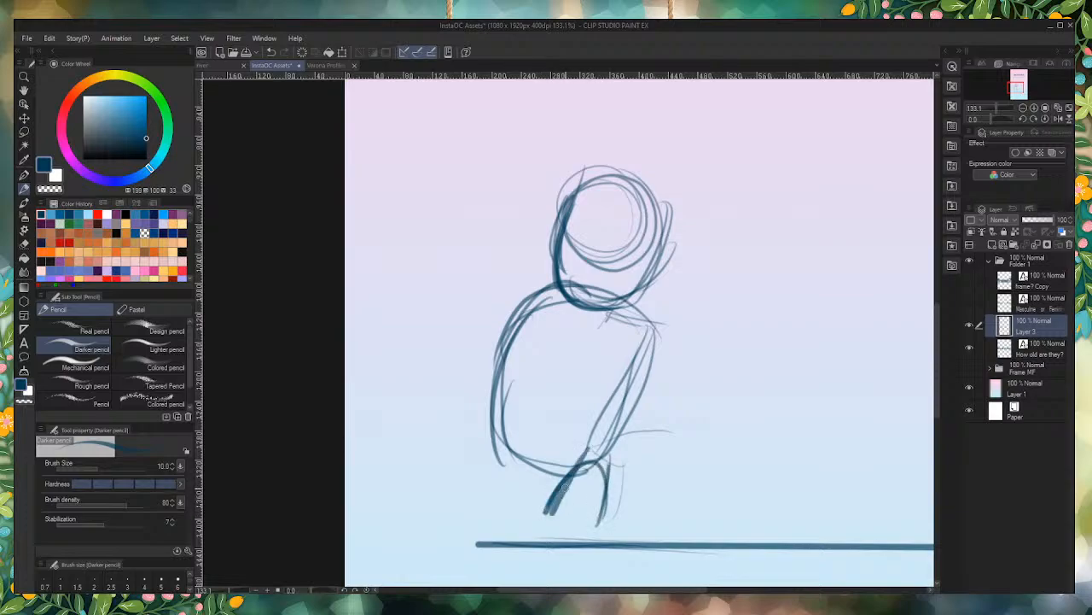
pyautogui.moveTo(579, 475)
pyautogui.mouseDown()
pyautogui.moveTo(625, 467)
pyautogui.moveTo(617, 518)
pyautogui.mouseUp()
pyautogui.moveTo(628, 468)
pyautogui.mouseDown()
pyautogui.moveTo(608, 538)
pyautogui.moveTo(505, 502)
pyautogui.moveTo(584, 555)
pyautogui.mouseUp()
pyautogui.moveTo(577, 457); pyautogui.dragTo(560, 522)
pyautogui.moveTo(573, 476); pyautogui.dragTo(551, 536)
pyautogui.moveTo(578, 456)
pyautogui.mouseDown()
pyautogui.moveTo(553, 533)
pyautogui.moveTo(623, 465)
pyautogui.moveTo(618, 526)
pyautogui.mouseUp()
pyautogui.moveTo(631, 466); pyautogui.dragTo(621, 539)
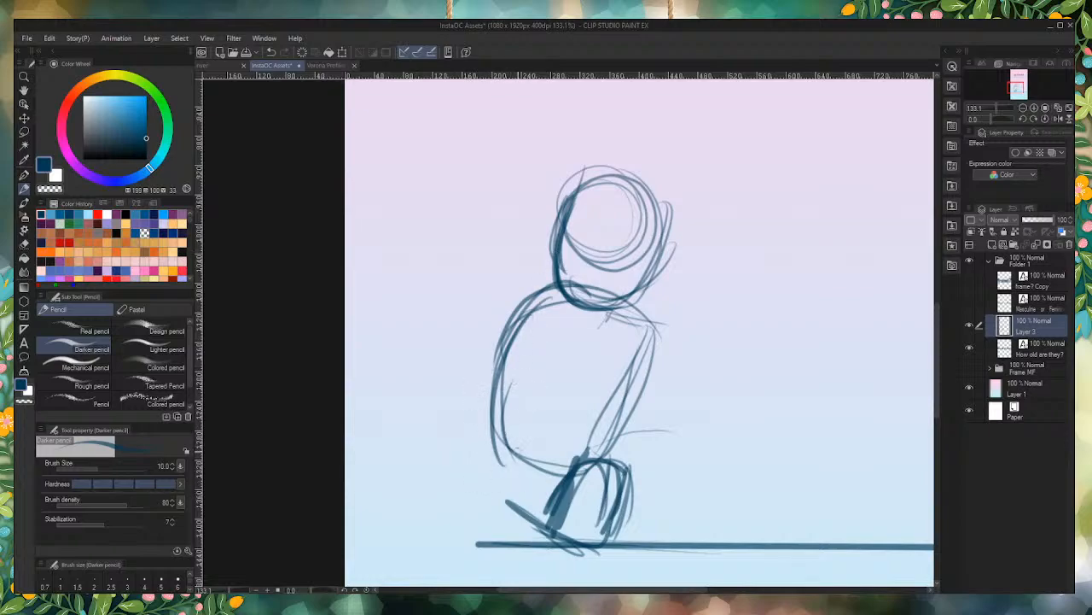
# Step: Erase the sketched legs, try a straighter shoulder line, and erase the rest of the figure above the ground line
pyautogui.moveTo(615, 487)
pyautogui.mouseDown()
pyautogui.moveTo(652, 492)
pyautogui.moveTo(654, 507)
pyautogui.moveTo(584, 518)
pyautogui.moveTo(581, 529)
pyautogui.moveTo(526, 512)
pyautogui.moveTo(529, 487)
pyautogui.mouseUp()
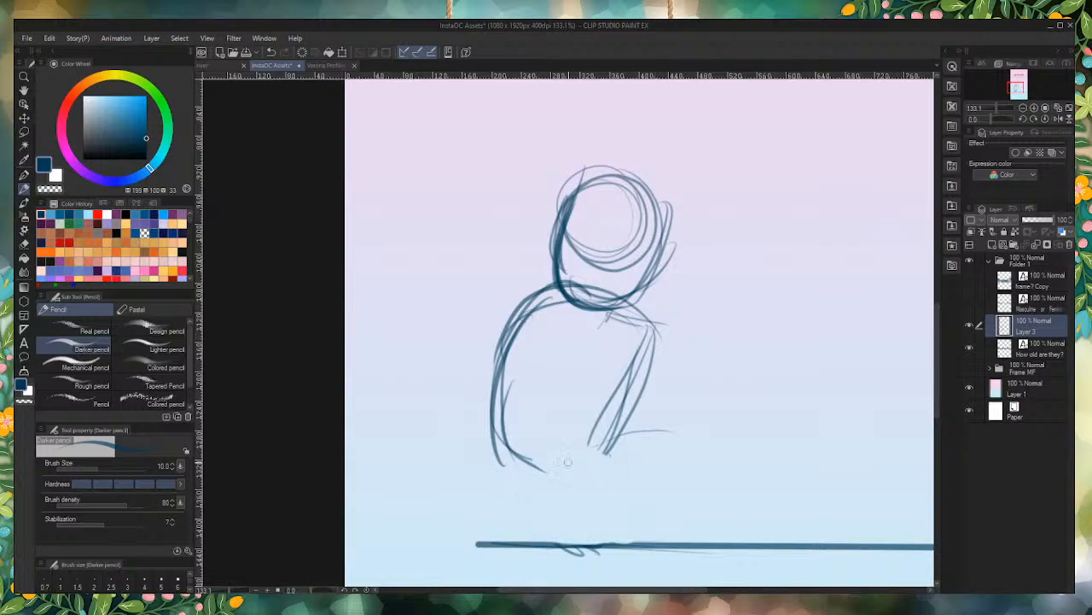
pyautogui.moveTo(608, 317)
pyautogui.mouseDown()
pyautogui.moveTo(661, 334)
pyautogui.moveTo(547, 300)
pyautogui.moveTo(501, 311)
pyautogui.moveTo(546, 292)
pyautogui.mouseUp()
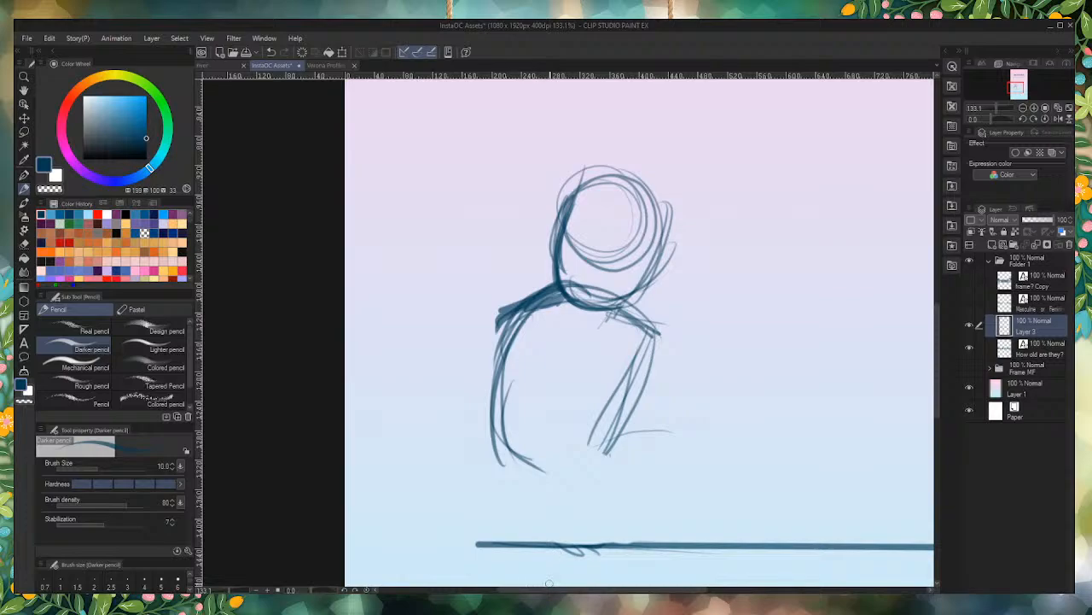
pyautogui.moveTo(587, 165)
pyautogui.mouseDown()
pyautogui.moveTo(730, 343)
pyautogui.moveTo(493, 231)
pyautogui.moveTo(669, 426)
pyautogui.moveTo(491, 373)
pyautogui.moveTo(470, 439)
pyautogui.mouseUp()
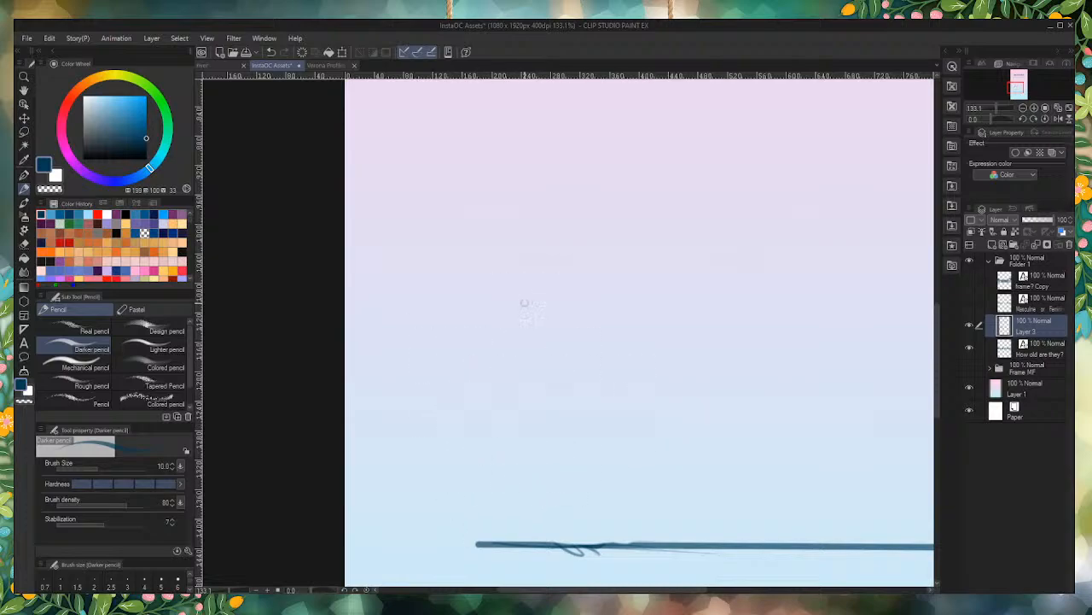
pyautogui.keyDown('alt'); pyautogui.click(668, 185); pyautogui.keyUp('alt')
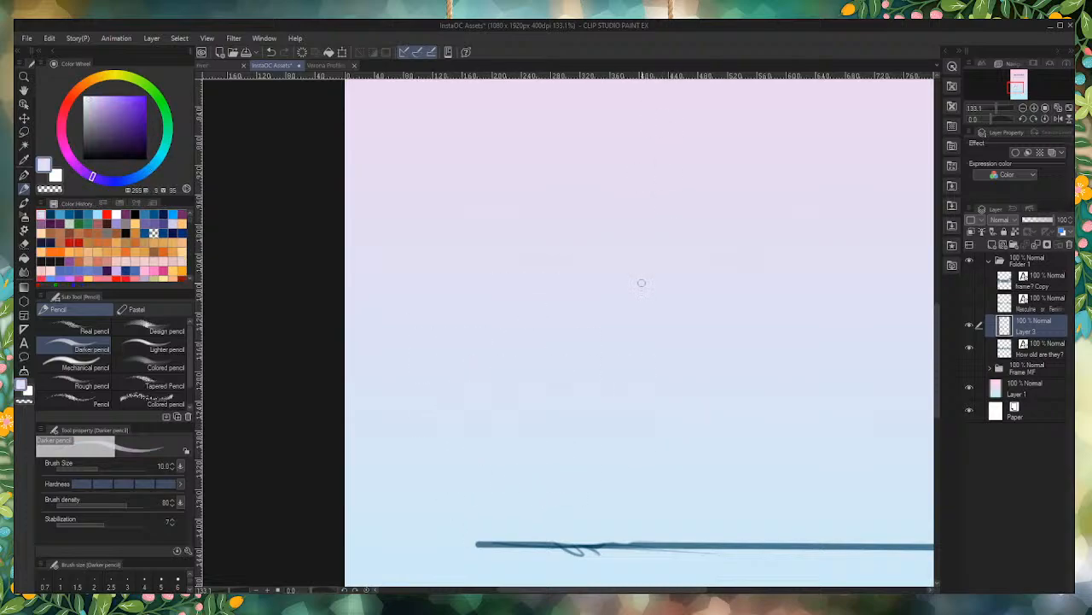
pyautogui.scroll(-5, 581, 297)
pyautogui.scroll(3, 630, 221)
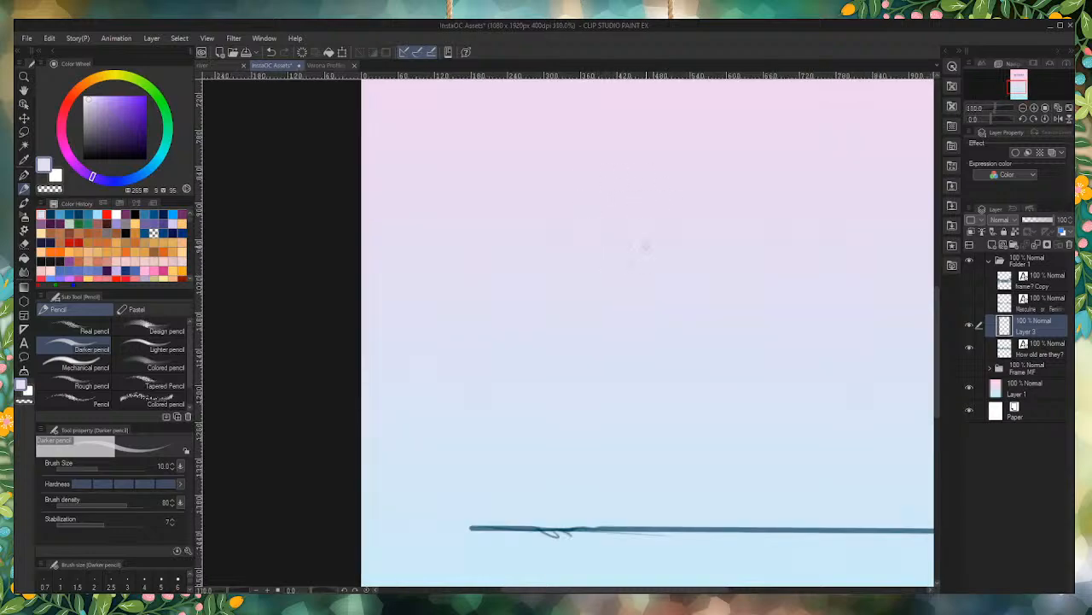
pyautogui.click(51, 214)
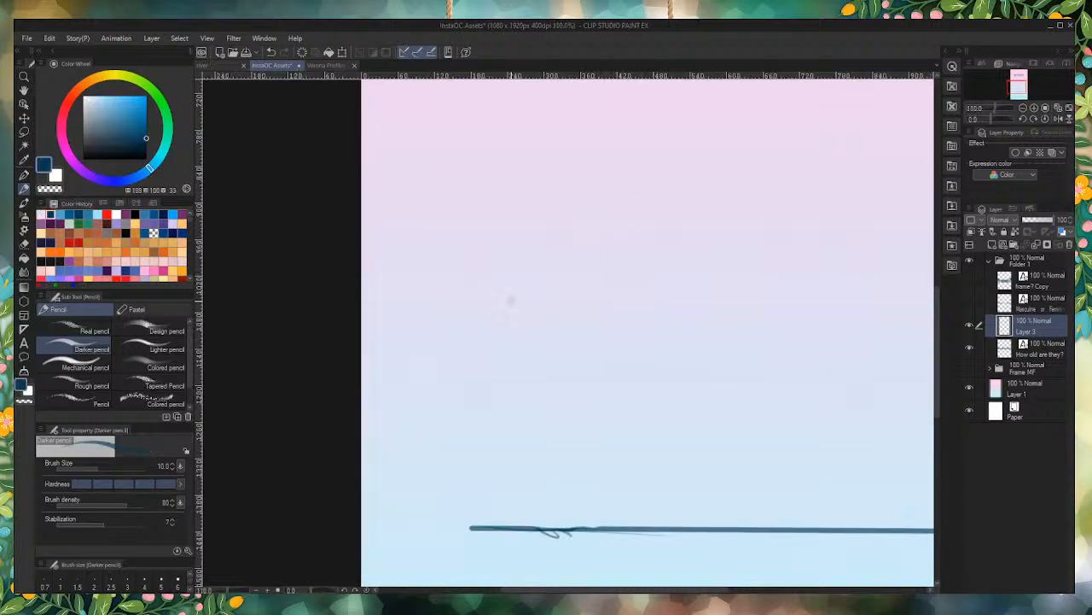
# Step: Sketch a new toddler figure's head from overlapping circles, with a rounded torso and wide hips beneath it
pyautogui.moveTo(661, 197)
pyautogui.mouseDown()
pyautogui.moveTo(597, 171)
pyautogui.moveTo(657, 243)
pyautogui.moveTo(627, 212)
pyautogui.moveTo(678, 182)
pyautogui.moveTo(671, 265)
pyautogui.moveTo(679, 213)
pyautogui.moveTo(683, 240)
pyautogui.moveTo(650, 256)
pyautogui.moveTo(593, 189)
pyautogui.moveTo(608, 267)
pyautogui.mouseUp()
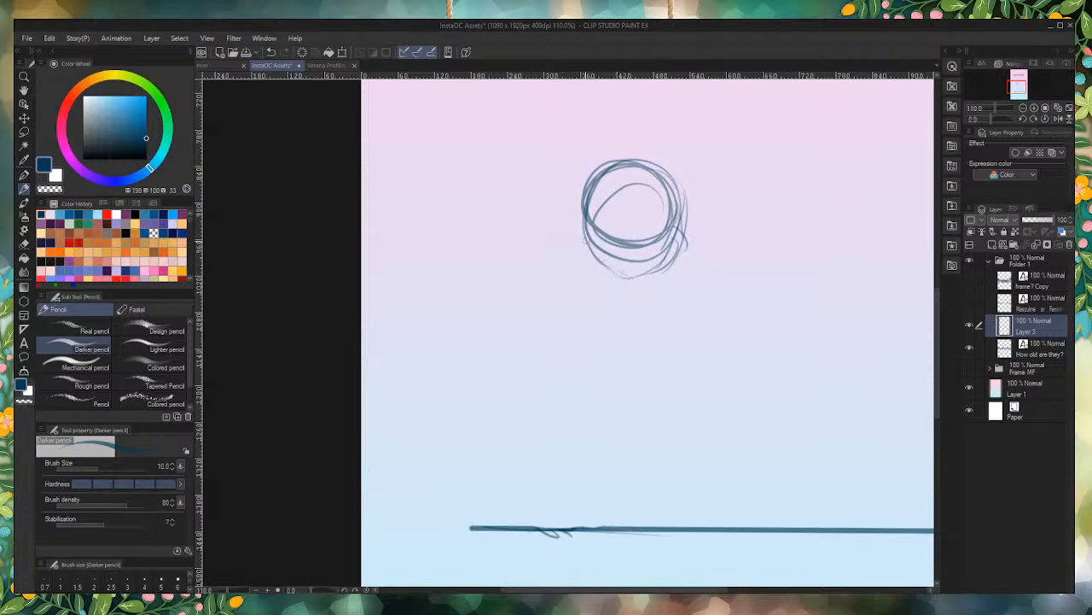
pyautogui.moveTo(611, 198)
pyautogui.mouseDown()
pyautogui.moveTo(686, 204)
pyautogui.moveTo(581, 214)
pyautogui.moveTo(598, 226)
pyautogui.moveTo(670, 171)
pyautogui.moveTo(687, 223)
pyautogui.moveTo(622, 249)
pyautogui.moveTo(640, 287)
pyautogui.moveTo(670, 294)
pyautogui.moveTo(560, 316)
pyautogui.moveTo(581, 363)
pyautogui.mouseUp()
pyautogui.moveTo(674, 309); pyautogui.dragTo(623, 365)
pyautogui.moveTo(550, 354); pyautogui.dragTo(645, 374)
pyautogui.moveTo(570, 246)
pyautogui.mouseDown()
pyautogui.moveTo(554, 358)
pyautogui.moveTo(586, 369)
pyautogui.mouseUp()
pyautogui.moveTo(675, 299)
pyautogui.mouseDown()
pyautogui.moveTo(672, 407)
pyautogui.moveTo(657, 431)
pyautogui.moveTo(600, 443)
pyautogui.moveTo(531, 401)
pyautogui.mouseUp()
pyautogui.moveTo(563, 292); pyautogui.dragTo(529, 408)
pyautogui.moveTo(571, 258); pyautogui.dragTo(551, 401)
pyautogui.moveTo(570, 289)
pyautogui.mouseDown()
pyautogui.moveTo(558, 355)
pyautogui.moveTo(636, 426)
pyautogui.moveTo(683, 401)
pyautogui.mouseUp()
# Step: Sketch two short, straight legs with flat feet from the hips down to the ground line
pyautogui.moveTo(683, 401)
pyautogui.mouseDown()
pyautogui.moveTo(575, 428)
pyautogui.moveTo(640, 502)
pyautogui.moveTo(626, 516)
pyautogui.mouseUp()
pyautogui.moveTo(633, 407)
pyautogui.mouseDown()
pyautogui.moveTo(619, 510)
pyautogui.moveTo(674, 517)
pyautogui.moveTo(658, 415)
pyautogui.moveTo(660, 522)
pyautogui.mouseUp()
pyautogui.moveTo(674, 393)
pyautogui.mouseDown()
pyautogui.moveTo(648, 521)
pyautogui.moveTo(611, 518)
pyautogui.mouseUp()
pyautogui.moveTo(628, 518)
pyautogui.mouseDown()
pyautogui.moveTo(624, 413)
pyautogui.moveTo(598, 482)
pyautogui.mouseUp()
pyautogui.moveTo(618, 411)
pyautogui.mouseDown()
pyautogui.moveTo(582, 526)
pyautogui.moveTo(595, 477)
pyautogui.mouseUp()
pyautogui.moveTo(609, 439)
pyautogui.mouseDown()
pyautogui.moveTo(587, 521)
pyautogui.moveTo(580, 513)
pyautogui.mouseUp()
pyautogui.moveTo(594, 515); pyautogui.dragTo(554, 519)
pyautogui.moveTo(554, 403); pyautogui.dragTo(560, 514)
pyautogui.moveTo(554, 426); pyautogui.dragTo(565, 514)
pyautogui.moveTo(560, 458); pyautogui.dragTo(561, 502)
pyautogui.moveTo(567, 509); pyautogui.dragTo(577, 517)
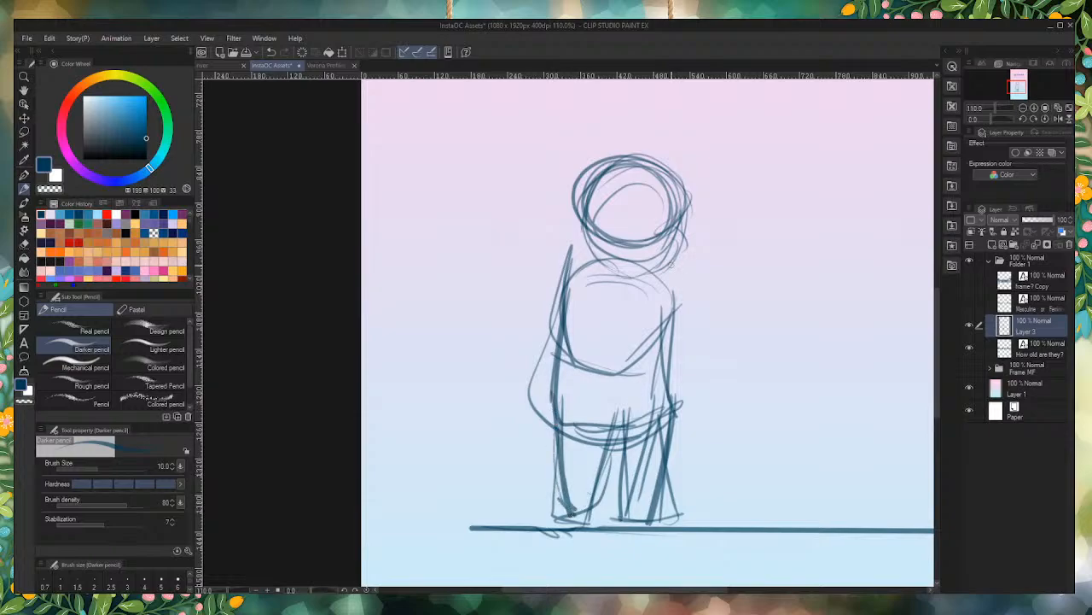
# Step: Sketch two round eyes and a thick oval mouth on the face, with a small loop and diagonal strokes beside the chin
pyautogui.moveTo(666, 254)
pyautogui.mouseDown()
pyautogui.moveTo(652, 250)
pyautogui.moveTo(663, 268)
pyautogui.moveTo(654, 250)
pyautogui.moveTo(652, 263)
pyautogui.moveTo(686, 278)
pyautogui.moveTo(702, 322)
pyautogui.mouseUp()
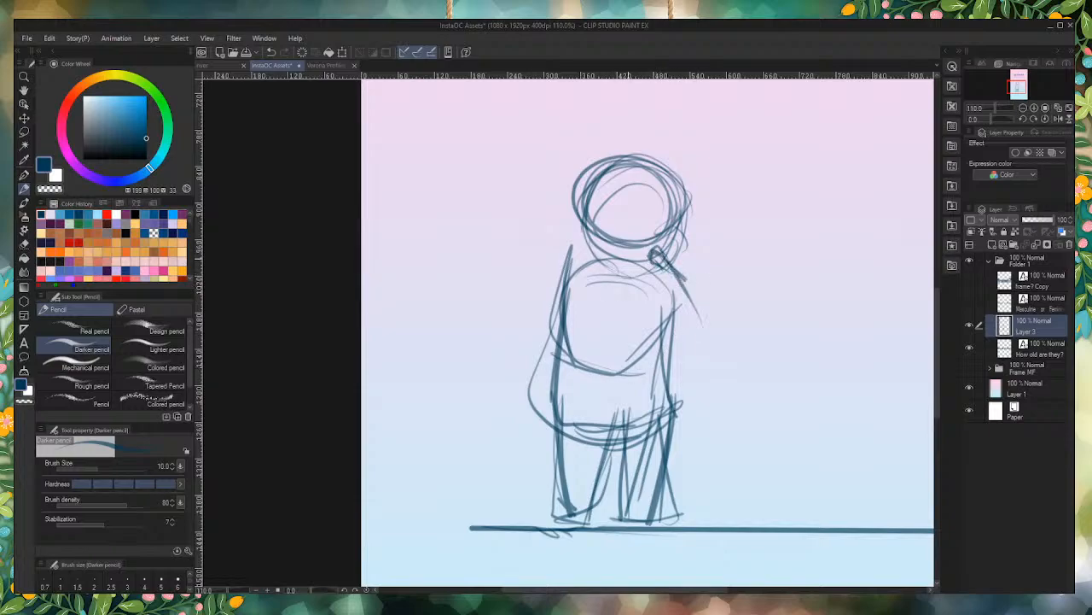
pyautogui.scroll(3, 633, 217)
pyautogui.moveTo(613, 241)
pyautogui.mouseDown()
pyautogui.moveTo(587, 220)
pyautogui.moveTo(617, 261)
pyautogui.mouseUp()
pyautogui.moveTo(588, 224)
pyautogui.mouseDown()
pyautogui.moveTo(619, 224)
pyautogui.moveTo(583, 227)
pyautogui.moveTo(607, 223)
pyautogui.moveTo(595, 239)
pyautogui.moveTo(602, 215)
pyautogui.moveTo(627, 239)
pyautogui.moveTo(663, 246)
pyautogui.moveTo(657, 256)
pyautogui.moveTo(664, 228)
pyautogui.moveTo(681, 225)
pyautogui.moveTo(669, 243)
pyautogui.moveTo(684, 240)
pyautogui.moveTo(667, 236)
pyautogui.moveTo(673, 221)
pyautogui.mouseUp()
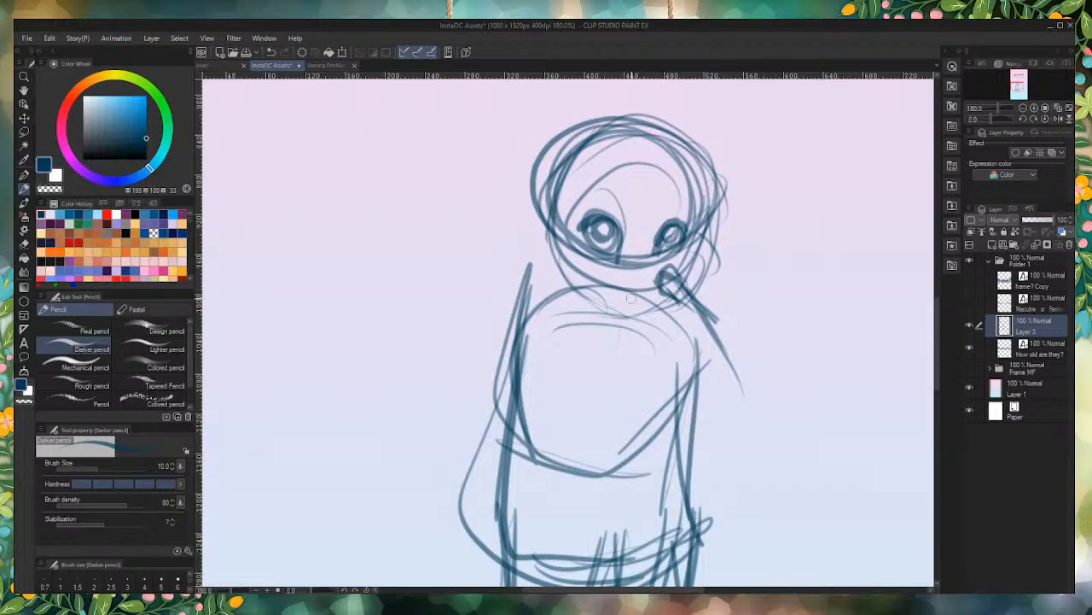
pyautogui.moveTo(641, 287)
pyautogui.mouseDown()
pyautogui.moveTo(645, 278)
pyautogui.moveTo(635, 290)
pyautogui.moveTo(645, 282)
pyautogui.moveTo(628, 282)
pyautogui.moveTo(658, 288)
pyautogui.moveTo(601, 293)
pyautogui.moveTo(630, 312)
pyautogui.moveTo(611, 305)
pyautogui.moveTo(633, 312)
pyautogui.moveTo(670, 301)
pyautogui.moveTo(632, 316)
pyautogui.moveTo(617, 313)
pyautogui.moveTo(647, 295)
pyautogui.moveTo(624, 295)
pyautogui.mouseUp()
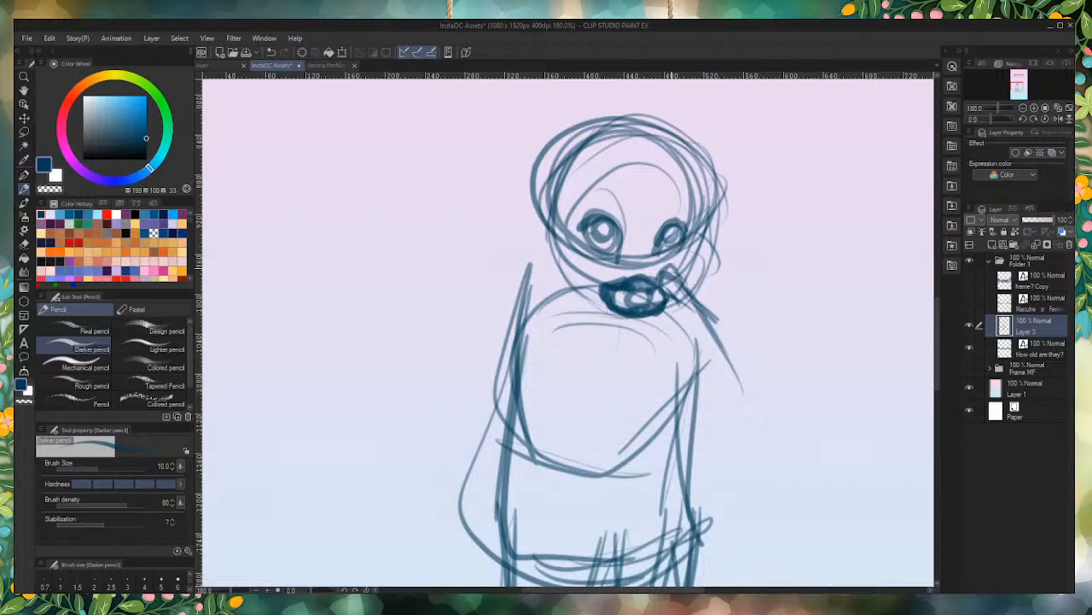
# Step: Draw a thick curved nose between the eyes and the mouth
pyautogui.scroll(4, 646, 258)
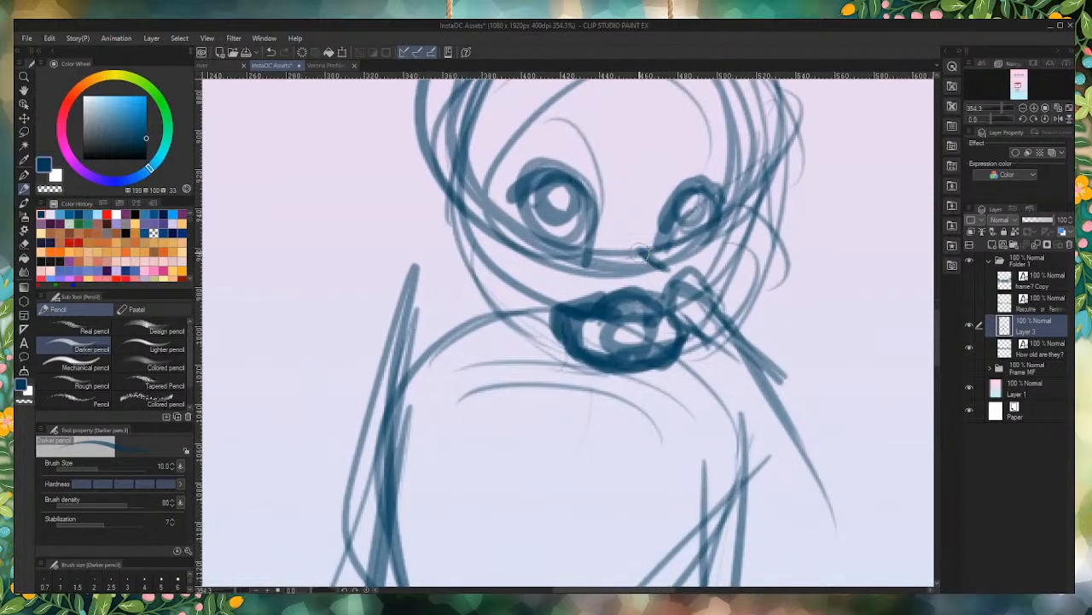
pyautogui.moveTo(639, 253)
pyautogui.mouseDown()
pyautogui.moveTo(659, 259)
pyautogui.moveTo(647, 273)
pyautogui.moveTo(664, 273)
pyautogui.moveTo(637, 253)
pyautogui.moveTo(662, 260)
pyautogui.moveTo(657, 277)
pyautogui.moveTo(627, 260)
pyautogui.moveTo(655, 282)
pyautogui.moveTo(633, 288)
pyautogui.moveTo(620, 262)
pyautogui.moveTo(635, 253)
pyautogui.moveTo(652, 275)
pyautogui.moveTo(630, 295)
pyautogui.moveTo(630, 280)
pyautogui.moveTo(649, 275)
pyautogui.mouseUp()
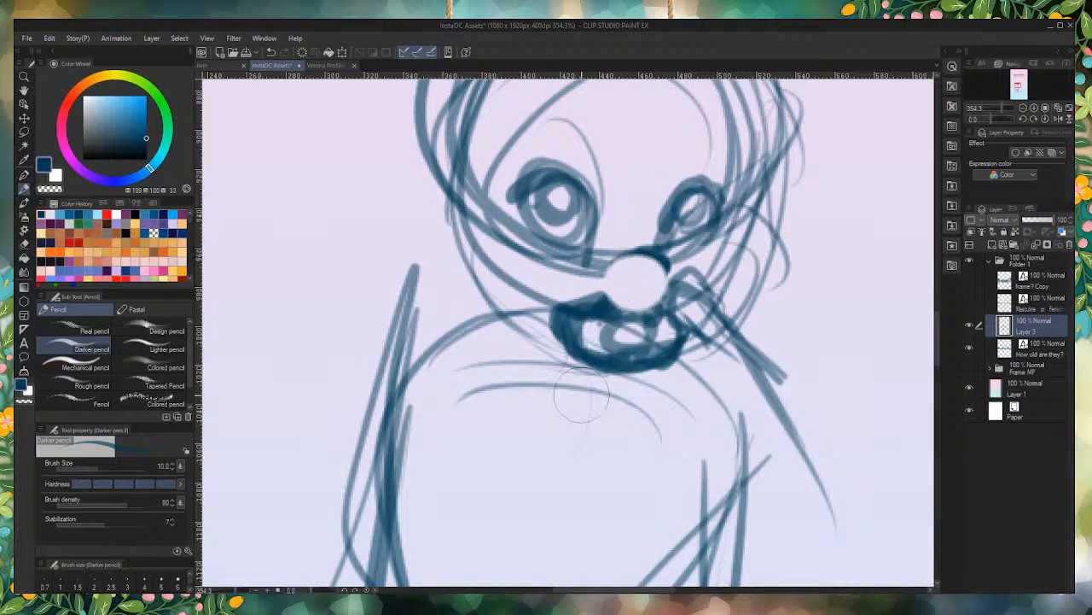
pyautogui.hotkey('ctrl', 'z')
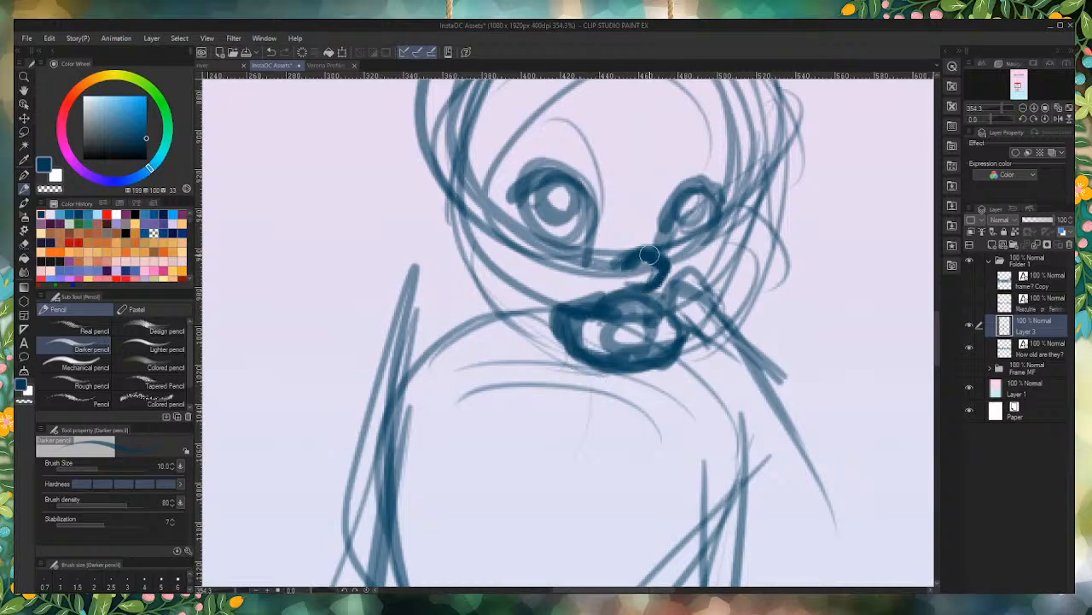
pyautogui.moveTo(648, 254); pyautogui.dragTo(618, 259)
# Step: Try darkening and filling in both eyes and adding a curved eyebrow above each one
pyautogui.moveTo(593, 239)
pyautogui.mouseDown()
pyautogui.moveTo(587, 195)
pyautogui.moveTo(517, 195)
pyautogui.moveTo(528, 183)
pyautogui.moveTo(515, 210)
pyautogui.moveTo(526, 227)
pyautogui.moveTo(510, 189)
pyautogui.moveTo(548, 239)
pyautogui.mouseUp()
pyautogui.moveTo(565, 178)
pyautogui.mouseDown()
pyautogui.moveTo(546, 186)
pyautogui.moveTo(557, 205)
pyautogui.mouseUp()
pyautogui.moveTo(693, 197)
pyautogui.mouseDown()
pyautogui.moveTo(666, 221)
pyautogui.moveTo(695, 185)
pyautogui.moveTo(708, 240)
pyautogui.moveTo(689, 207)
pyautogui.moveTo(710, 211)
pyautogui.moveTo(701, 189)
pyautogui.moveTo(681, 214)
pyautogui.mouseUp()
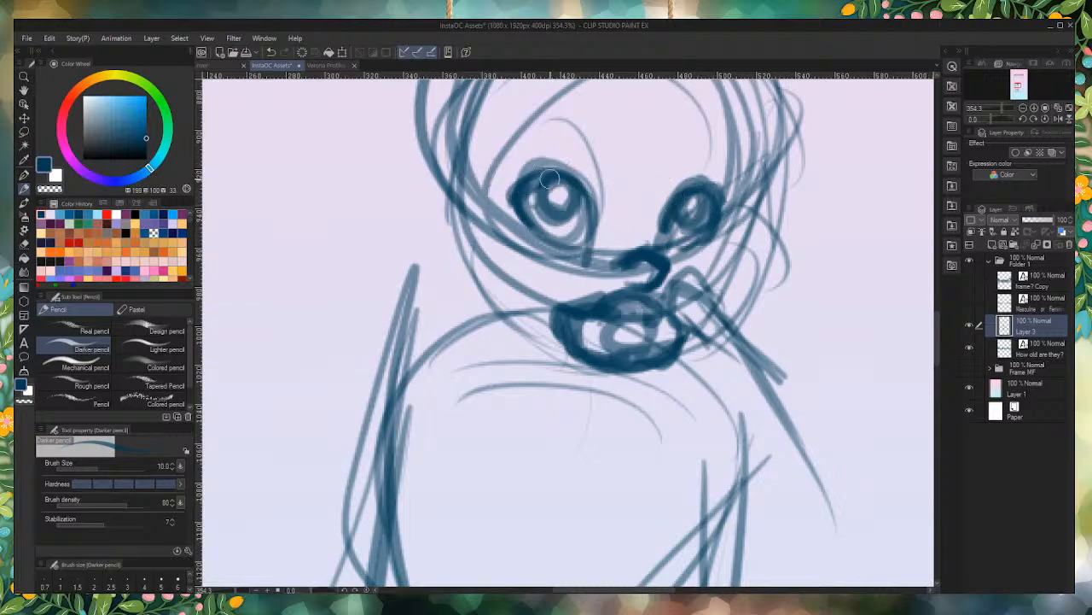
pyautogui.moveTo(549, 177); pyautogui.dragTo(543, 205)
pyautogui.moveTo(542, 162)
pyautogui.mouseDown()
pyautogui.moveTo(561, 195)
pyautogui.moveTo(537, 226)
pyautogui.mouseUp()
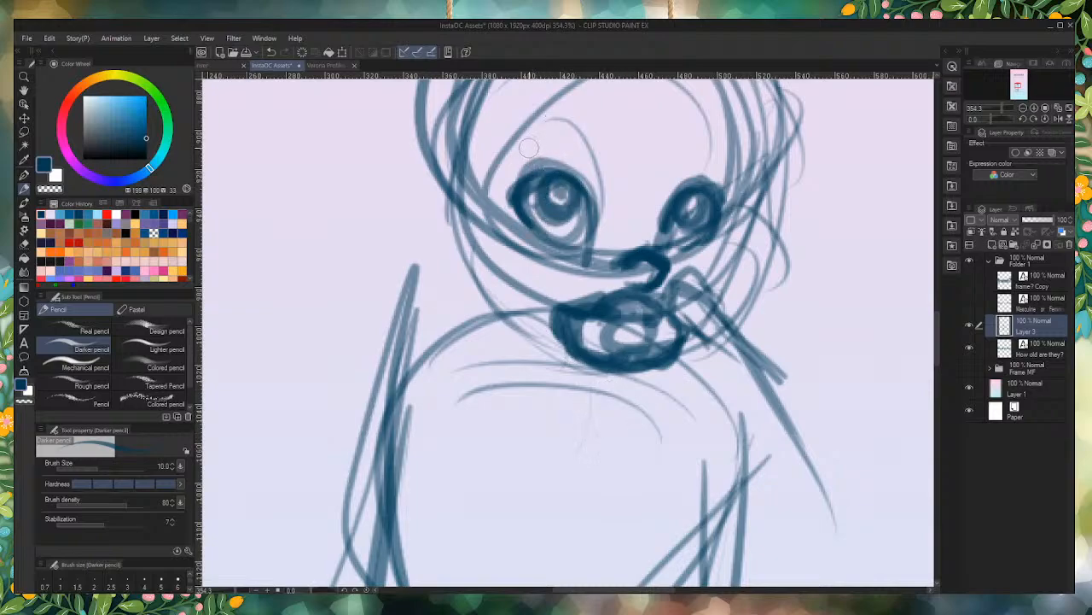
pyautogui.moveTo(527, 143); pyautogui.dragTo(589, 140)
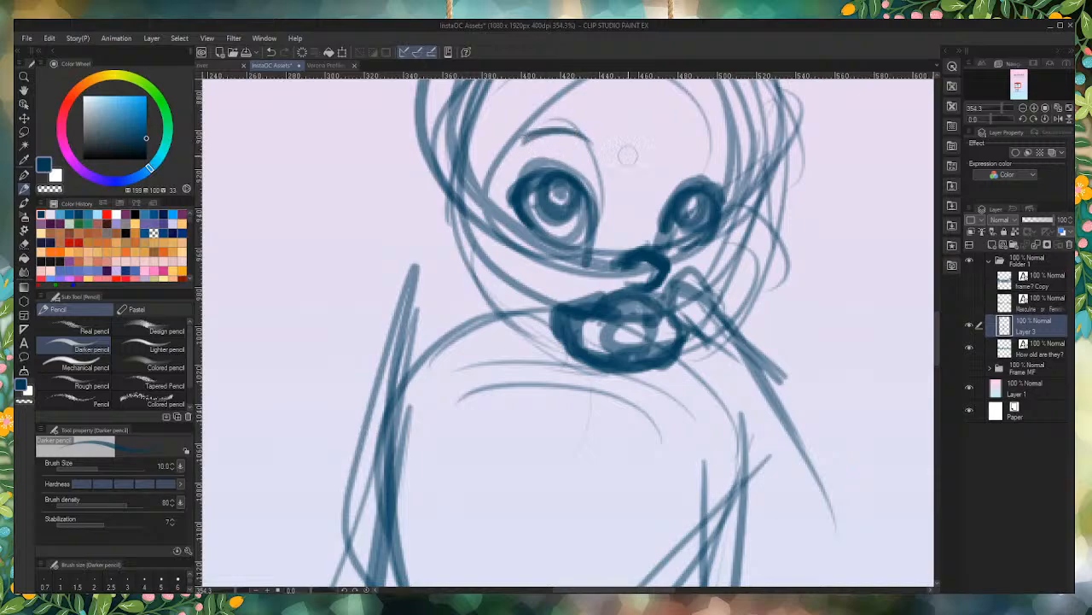
pyautogui.moveTo(674, 162); pyautogui.dragTo(726, 157)
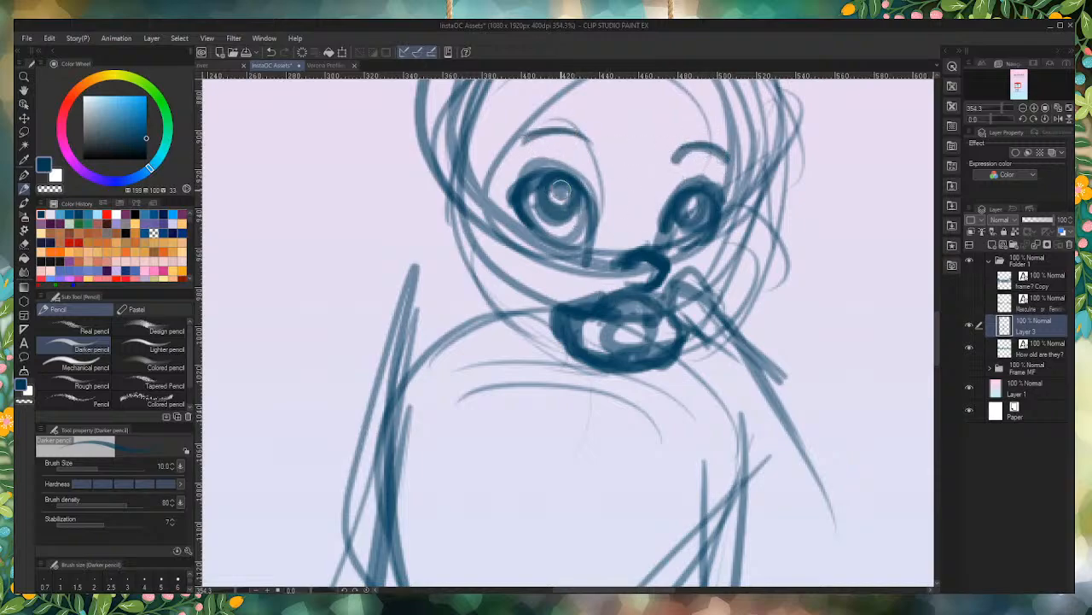
pyautogui.moveTo(587, 201)
pyautogui.mouseDown()
pyautogui.moveTo(562, 193)
pyautogui.moveTo(565, 181)
pyautogui.moveTo(517, 197)
pyautogui.moveTo(538, 170)
pyautogui.moveTo(516, 194)
pyautogui.moveTo(581, 207)
pyautogui.moveTo(577, 176)
pyautogui.moveTo(581, 226)
pyautogui.moveTo(571, 188)
pyautogui.moveTo(563, 215)
pyautogui.moveTo(549, 172)
pyautogui.moveTo(537, 190)
pyautogui.moveTo(579, 189)
pyautogui.moveTo(551, 192)
pyautogui.mouseUp()
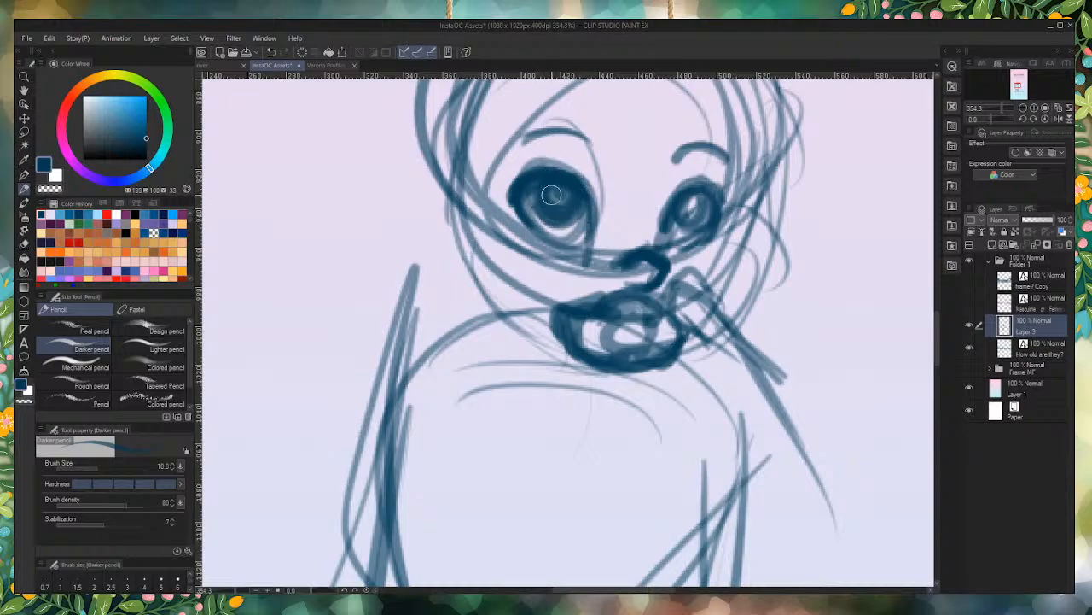
pyautogui.moveTo(704, 209)
pyautogui.mouseDown()
pyautogui.moveTo(682, 223)
pyautogui.moveTo(693, 203)
pyautogui.moveTo(688, 213)
pyautogui.mouseUp()
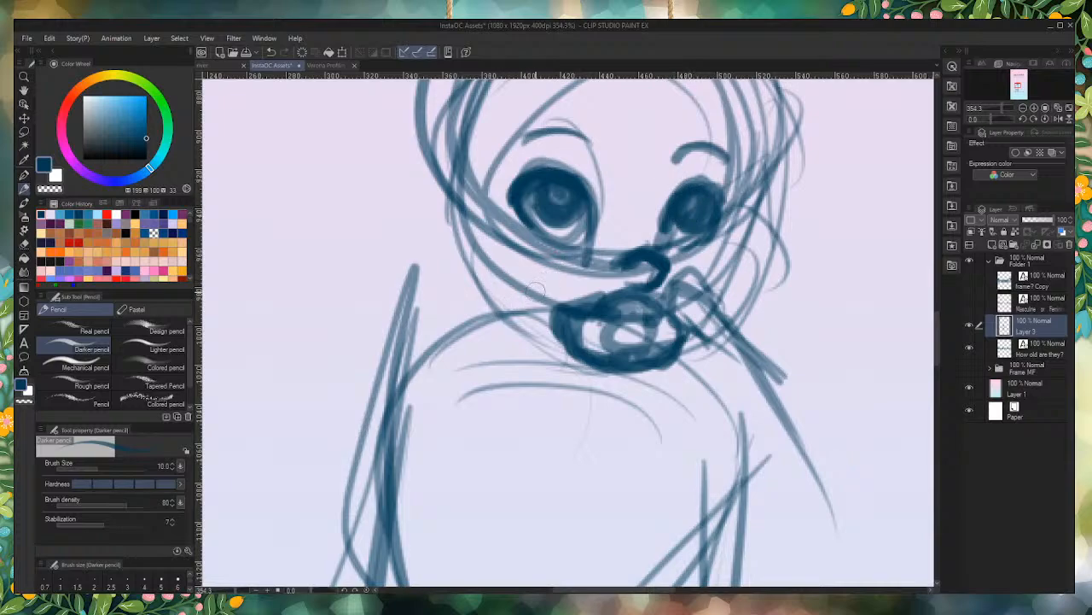
pyautogui.scroll(-5, 535, 289)
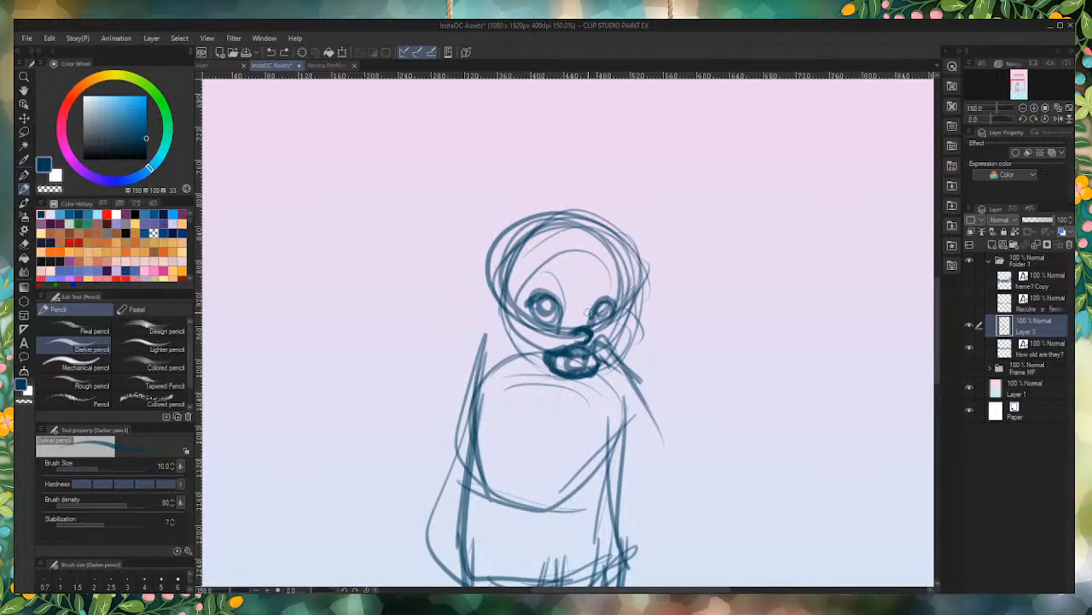
pyautogui.scroll(4, 588, 312)
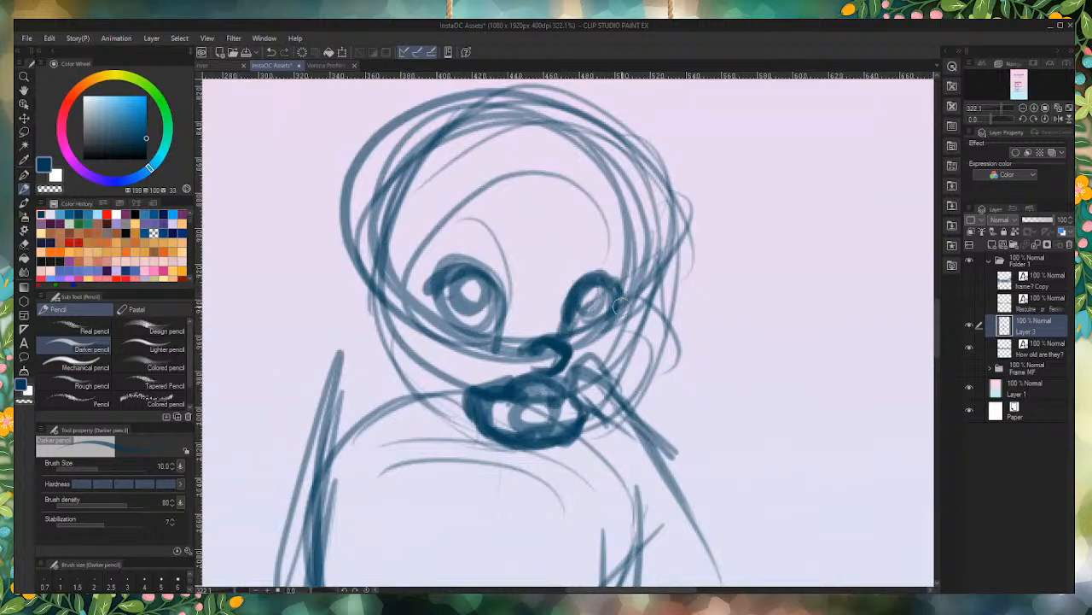
# Step: Darken the rings of both eyes with thick strokes, leaving a small light highlight in the centre of each
pyautogui.moveTo(621, 305); pyautogui.dragTo(586, 324)
pyautogui.moveTo(453, 294)
pyautogui.mouseDown()
pyautogui.moveTo(478, 280)
pyautogui.moveTo(471, 314)
pyautogui.mouseUp()
pyautogui.moveTo(608, 287); pyautogui.dragTo(591, 314)
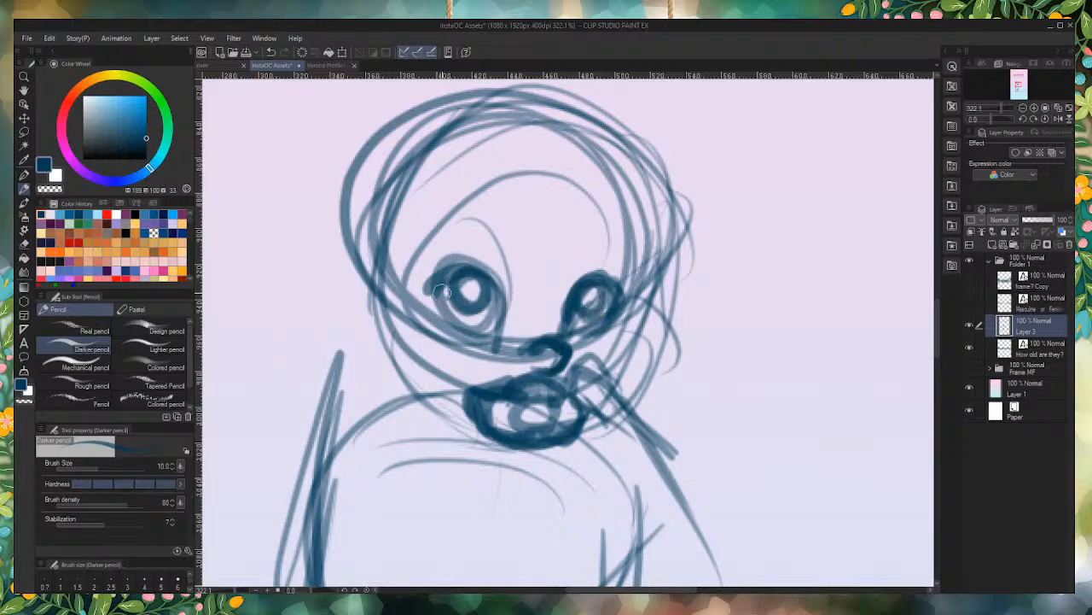
pyautogui.scroll(-3, 436, 281)
pyautogui.scroll(2, 436, 282)
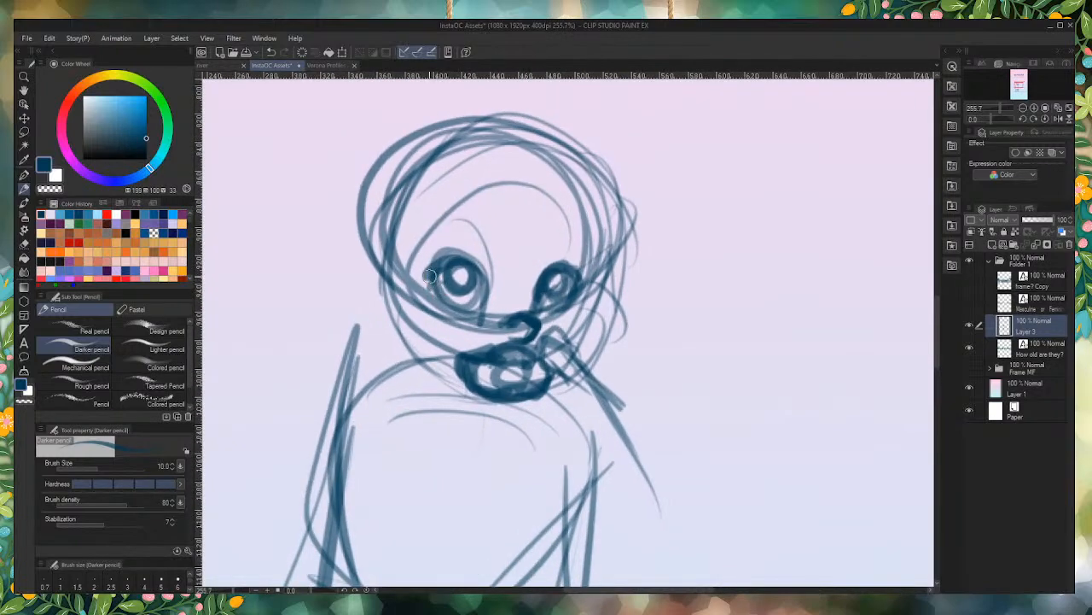
pyautogui.moveTo(429, 276); pyautogui.dragTo(446, 295)
pyautogui.scroll(2, 510, 410)
# Step: Erase the loose jaw and neck guide lines between the mouth and the left shoulder
pyautogui.moveTo(498, 345); pyautogui.dragTo(448, 379)
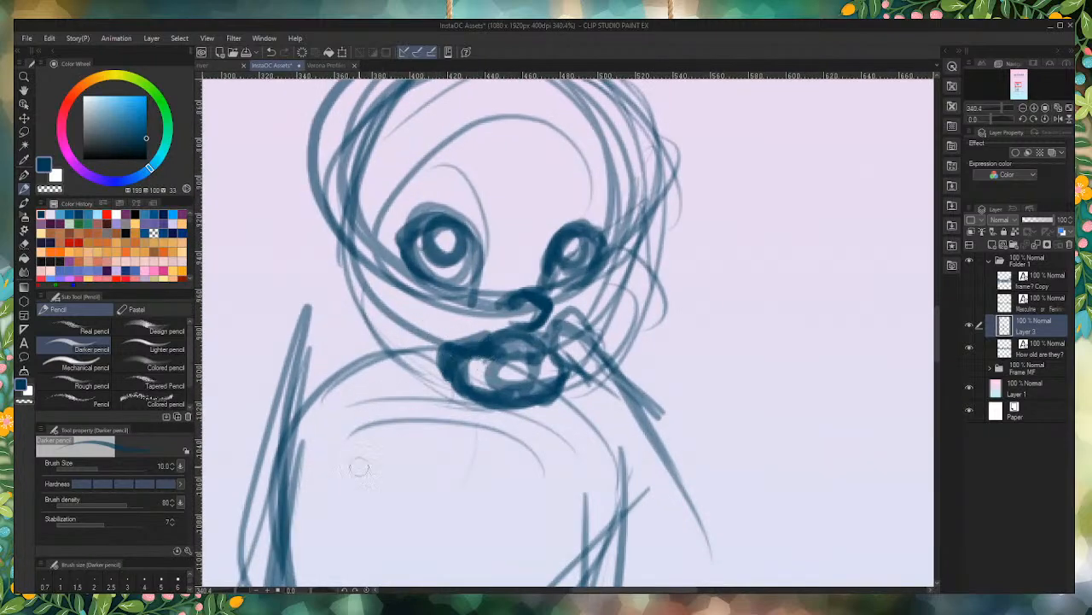
pyautogui.moveTo(452, 337)
pyautogui.mouseDown()
pyautogui.moveTo(399, 367)
pyautogui.moveTo(383, 344)
pyautogui.moveTo(390, 374)
pyautogui.mouseUp()
pyautogui.scroll(-6, 335, 380)
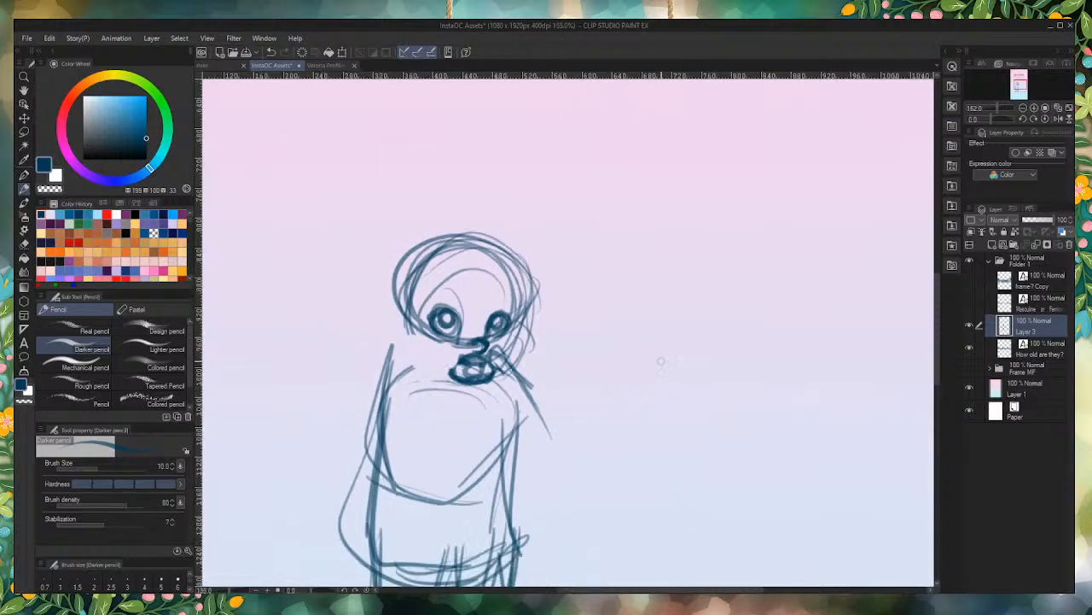
pyautogui.scroll(1, 489, 402)
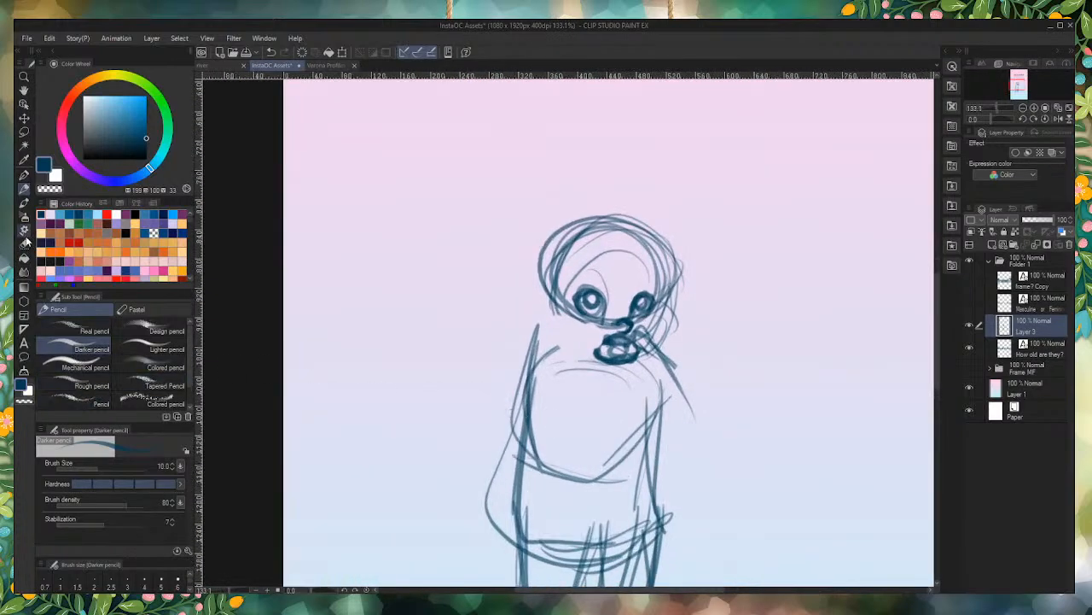
pyautogui.click(24, 273)
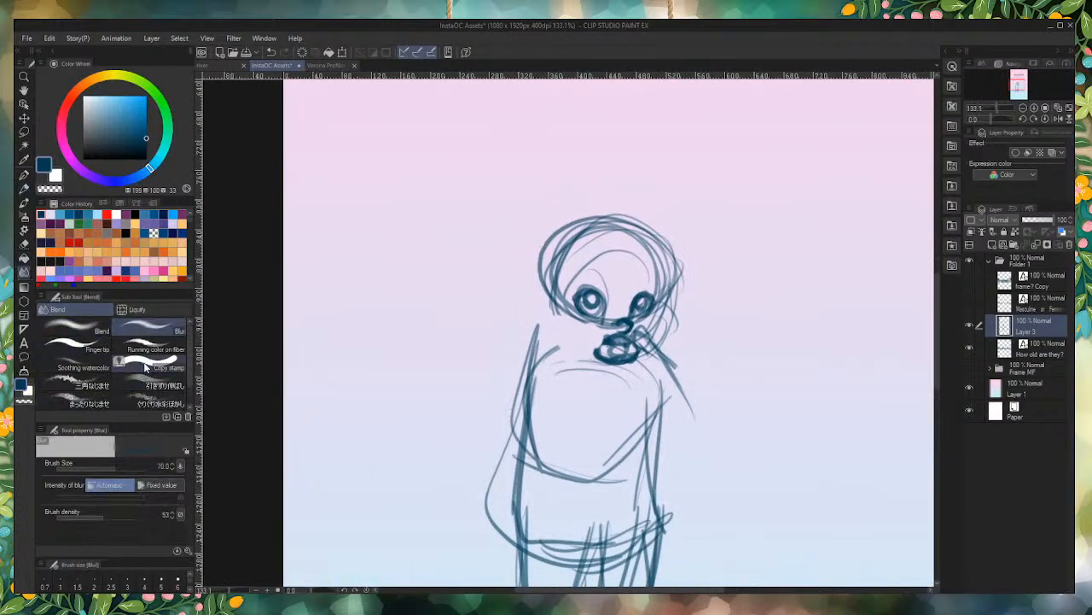
pyautogui.click(24, 244)
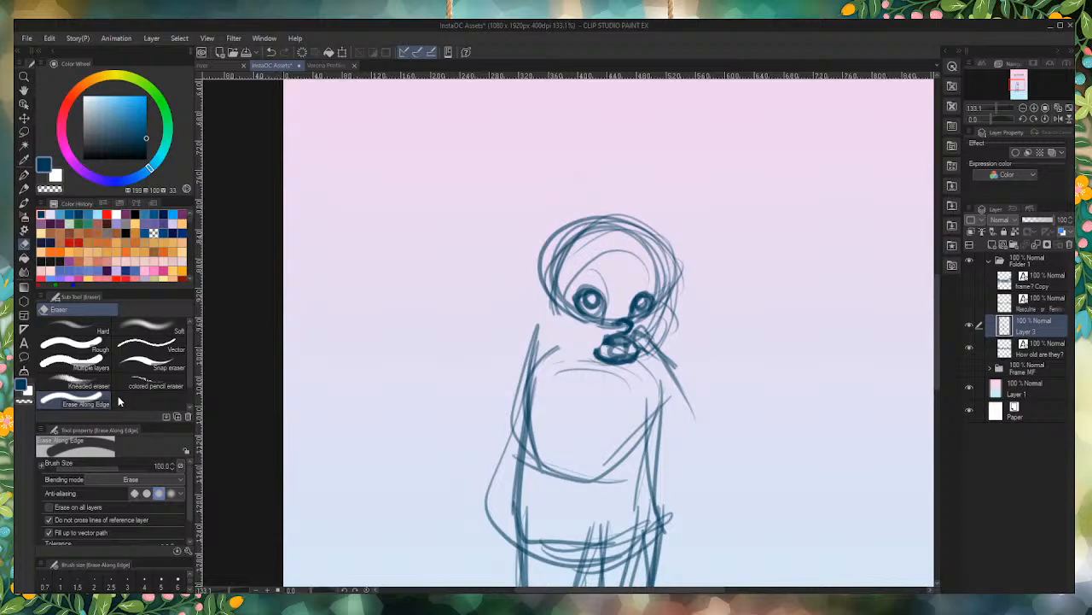
pyautogui.click(149, 333)
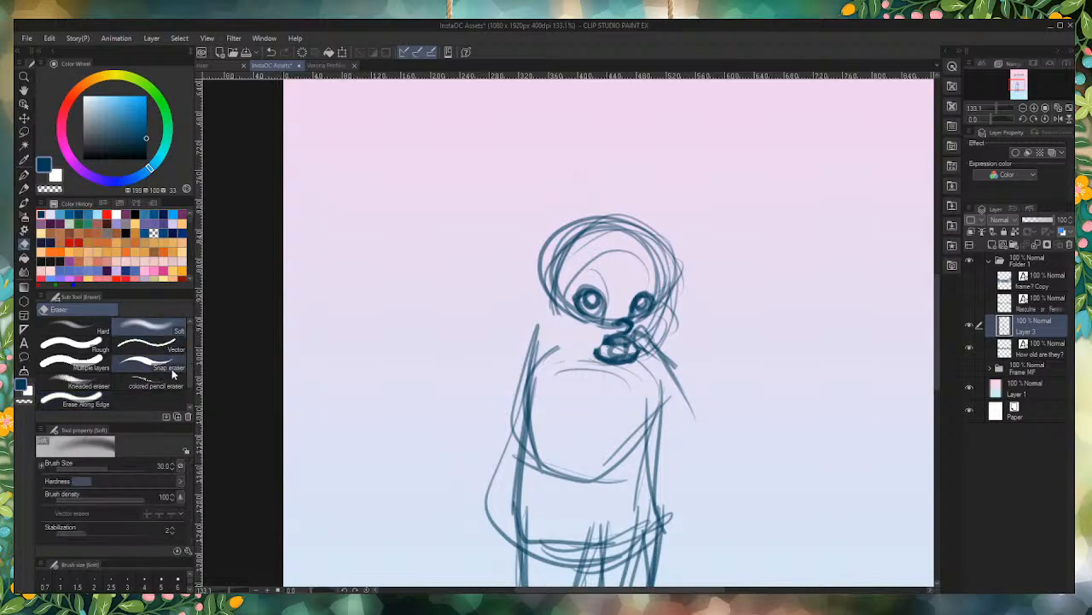
pyautogui.click(75, 376)
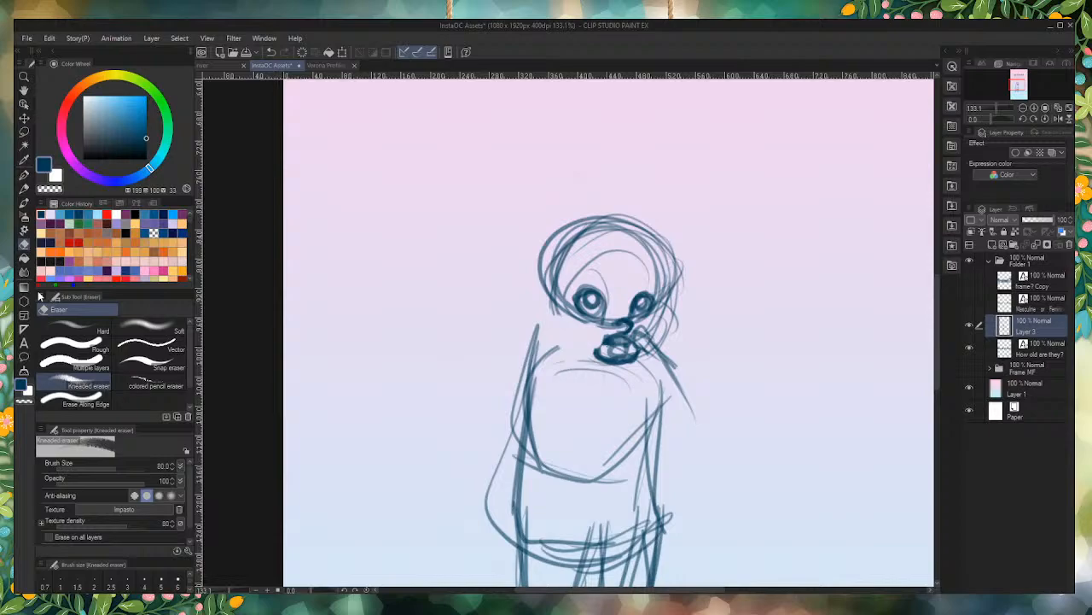
# Step: With the Darker pencil, draw a bold jaw curve from below the left eye down to the mouth
pyautogui.click(23, 192)
pyautogui.scroll(3, 602, 348)
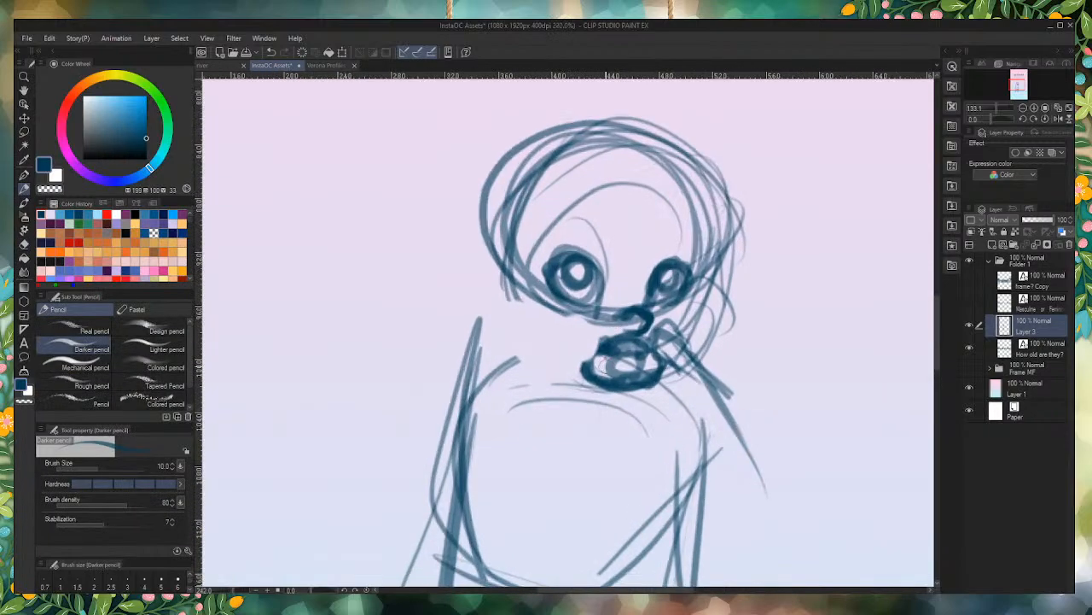
pyautogui.moveTo(597, 351); pyautogui.dragTo(589, 375)
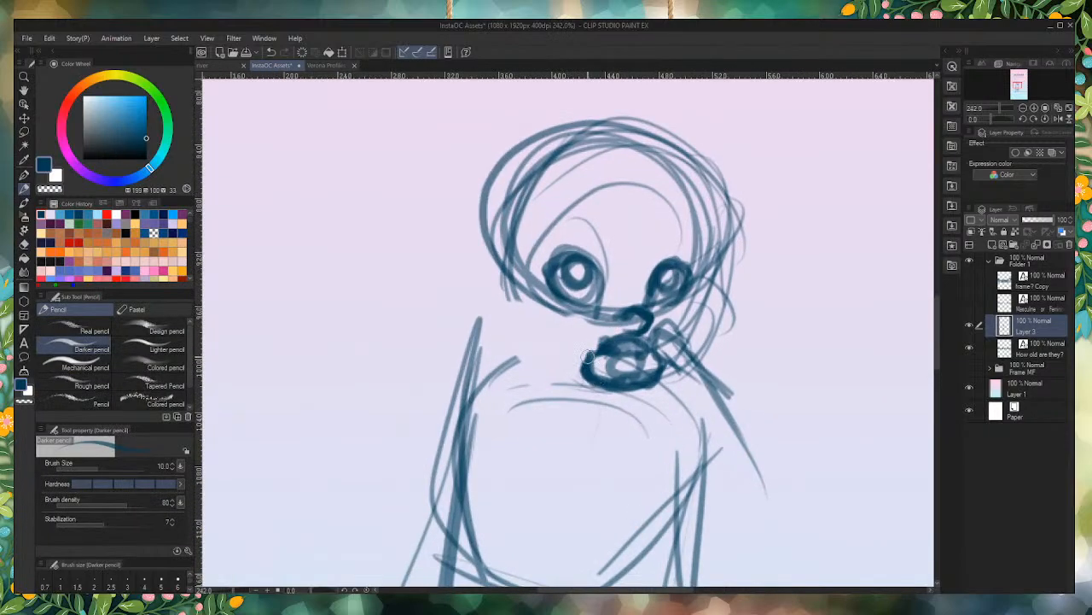
pyautogui.moveTo(517, 298)
pyautogui.mouseDown()
pyautogui.moveTo(588, 379)
pyautogui.moveTo(526, 311)
pyautogui.moveTo(553, 373)
pyautogui.moveTo(521, 296)
pyautogui.moveTo(586, 377)
pyautogui.mouseUp()
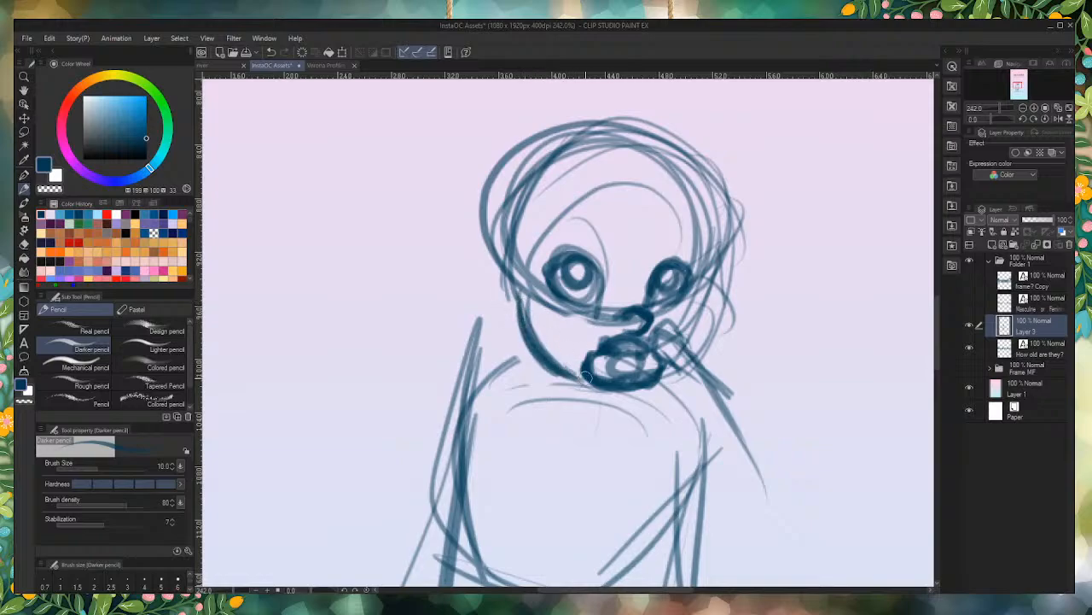
# Step: Draw the right side of the face in thick strokes, from the temple over a rounded cheek down to the chin
pyautogui.moveTo(717, 242)
pyautogui.mouseDown()
pyautogui.moveTo(708, 164)
pyautogui.moveTo(722, 316)
pyautogui.mouseUp()
pyautogui.moveTo(723, 274)
pyautogui.mouseDown()
pyautogui.moveTo(717, 328)
pyautogui.moveTo(691, 353)
pyautogui.mouseUp()
pyautogui.moveTo(715, 318)
pyautogui.mouseDown()
pyautogui.moveTo(683, 370)
pyautogui.moveTo(655, 378)
pyautogui.mouseUp()
pyautogui.moveTo(719, 298)
pyautogui.mouseDown()
pyautogui.moveTo(695, 353)
pyautogui.moveTo(704, 323)
pyautogui.mouseUp()
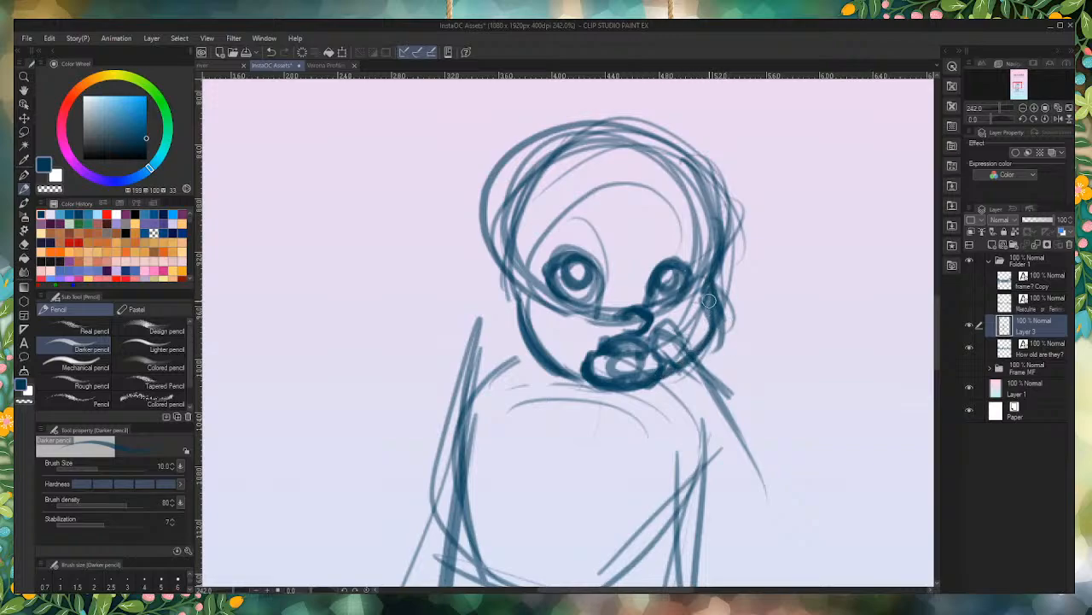
pyautogui.moveTo(722, 249); pyautogui.dragTo(704, 328)
pyautogui.moveTo(717, 280); pyautogui.dragTo(682, 362)
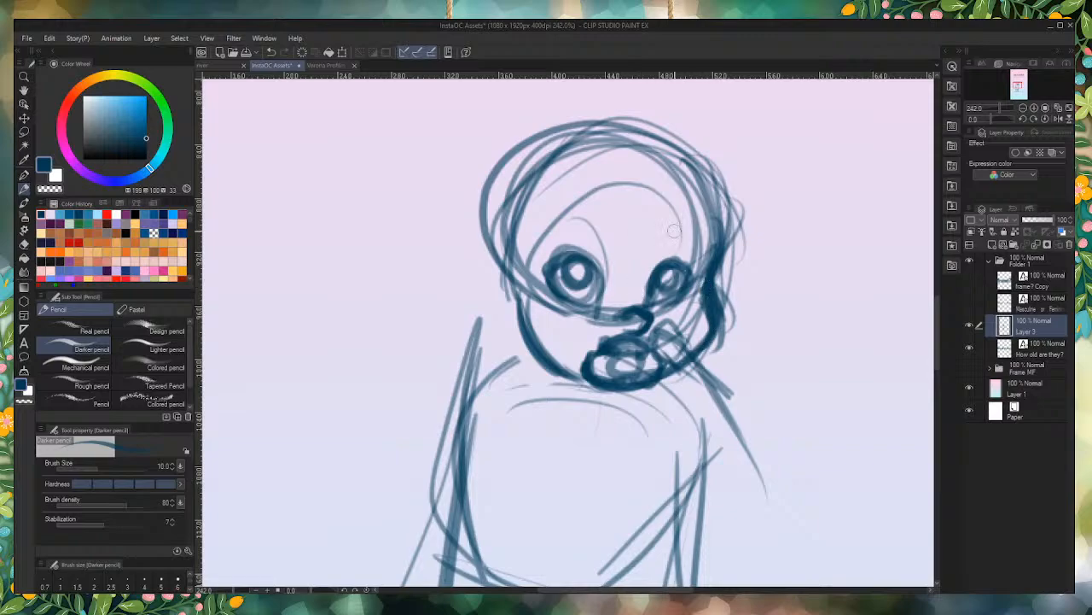
# Step: Darken the skull outline over the crown and round the back of the head, adding a small ear curve
pyautogui.moveTo(717, 183)
pyautogui.mouseDown()
pyautogui.moveTo(701, 256)
pyautogui.moveTo(632, 136)
pyautogui.moveTo(491, 171)
pyautogui.mouseUp()
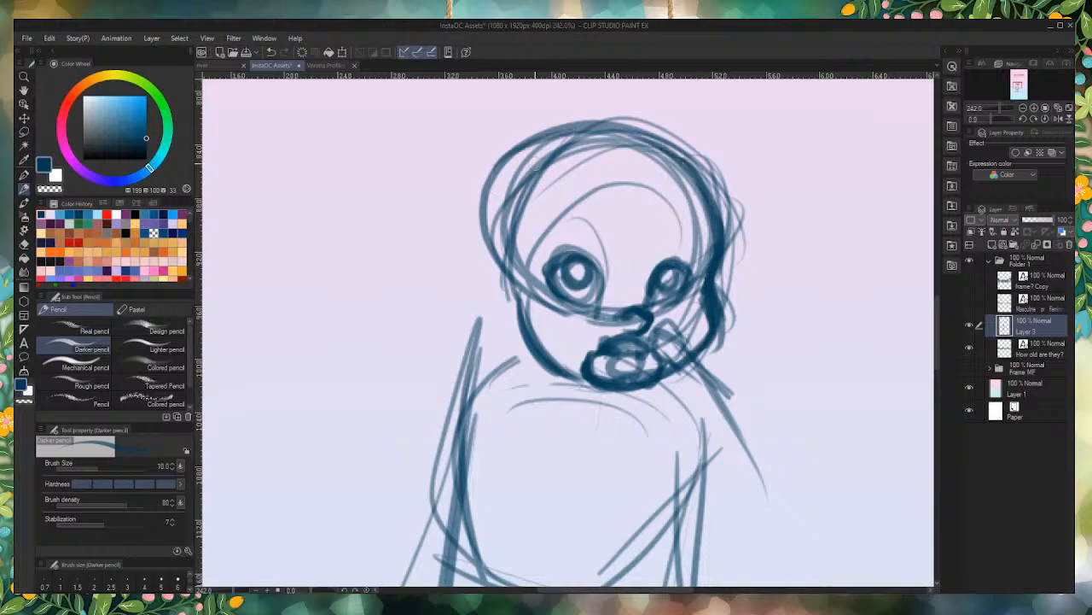
pyautogui.moveTo(546, 126); pyautogui.dragTo(474, 257)
pyautogui.moveTo(504, 171)
pyautogui.mouseDown()
pyautogui.moveTo(476, 281)
pyautogui.moveTo(512, 303)
pyautogui.moveTo(499, 298)
pyautogui.moveTo(512, 183)
pyautogui.mouseUp()
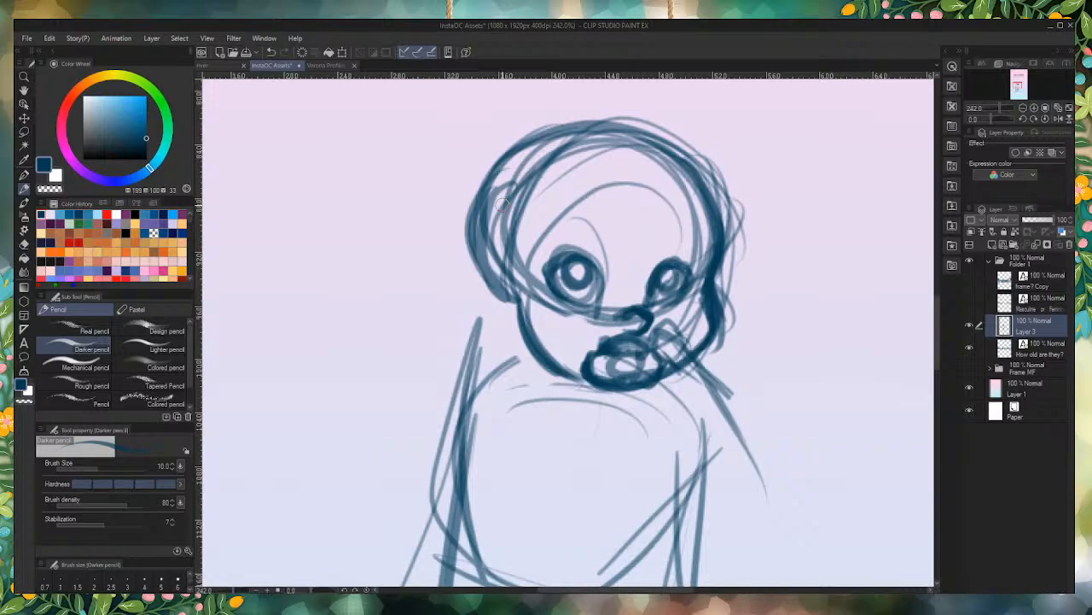
# Step: Draw a short curved eyebrow above each eye
pyautogui.moveTo(600, 237)
pyautogui.mouseDown()
pyautogui.moveTo(559, 237)
pyautogui.moveTo(543, 253)
pyautogui.moveTo(548, 239)
pyautogui.mouseUp()
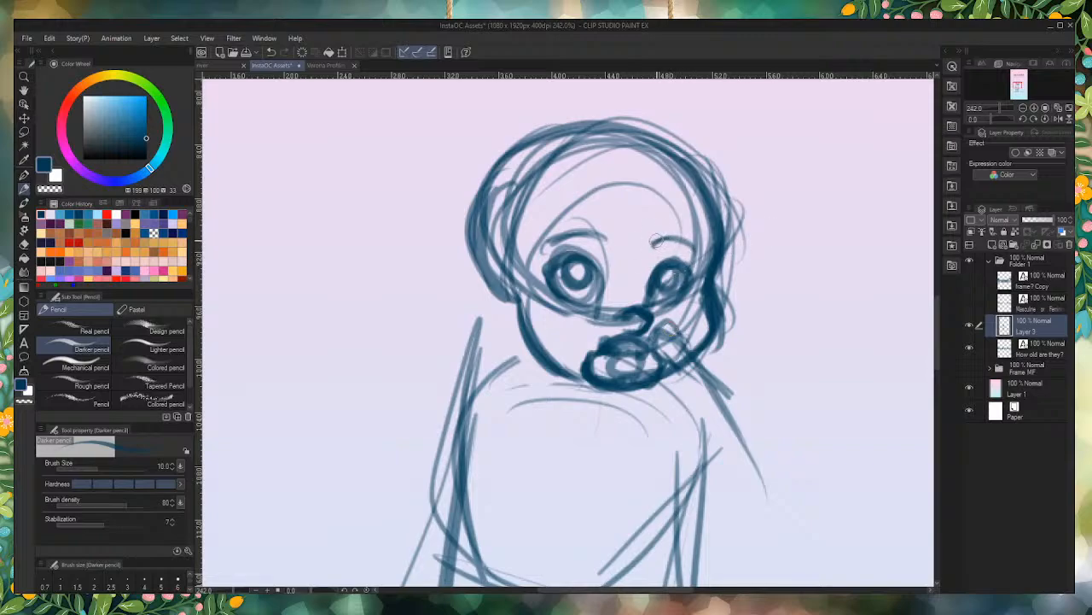
pyautogui.moveTo(657, 242); pyautogui.dragTo(695, 252)
pyautogui.moveTo(601, 233); pyautogui.dragTo(548, 241)
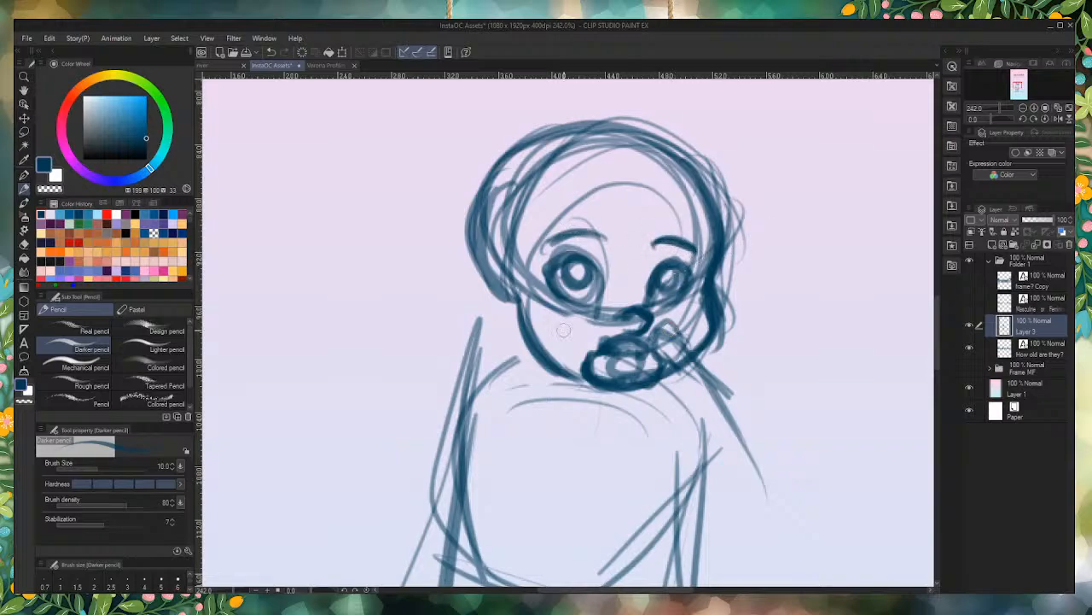
# Step: Turn the mouth into a pacifier by darkening its oval and inner ring and adding a handle loop below it
pyautogui.scroll(5, 621, 365)
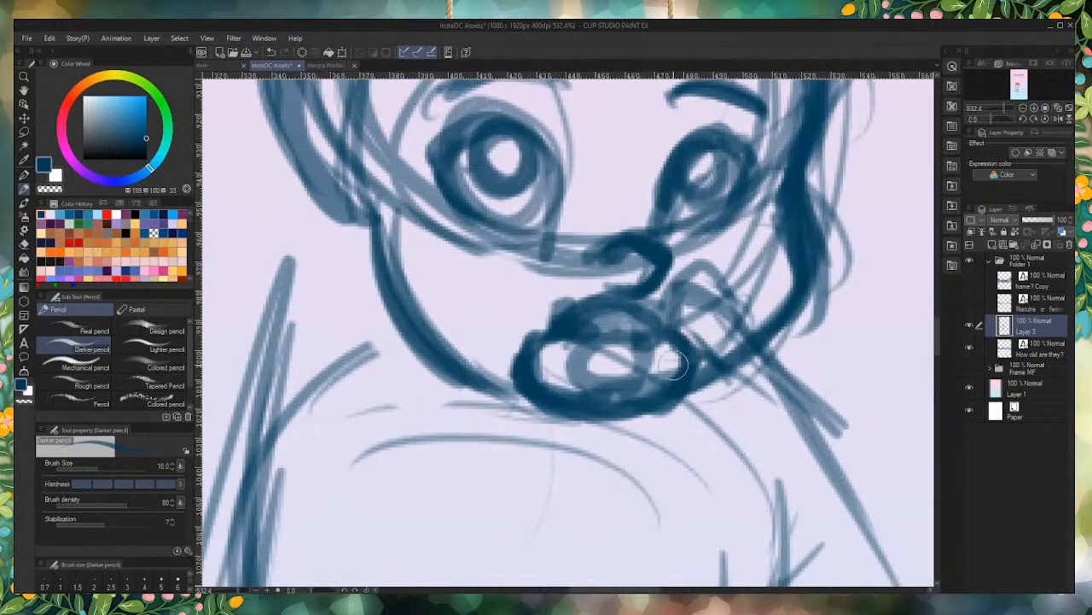
pyautogui.moveTo(654, 331); pyautogui.dragTo(566, 335)
pyautogui.moveTo(615, 304); pyautogui.dragTo(573, 333)
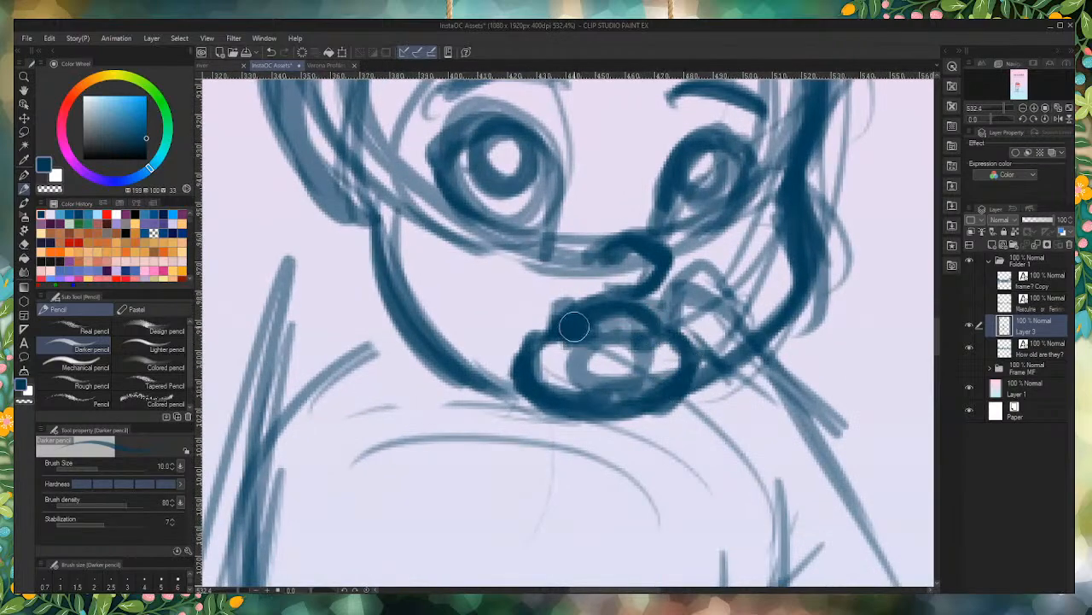
pyautogui.moveTo(616, 369)
pyautogui.mouseDown()
pyautogui.moveTo(613, 326)
pyautogui.moveTo(587, 384)
pyautogui.moveTo(649, 380)
pyautogui.moveTo(634, 336)
pyautogui.moveTo(607, 396)
pyautogui.moveTo(586, 355)
pyautogui.mouseUp()
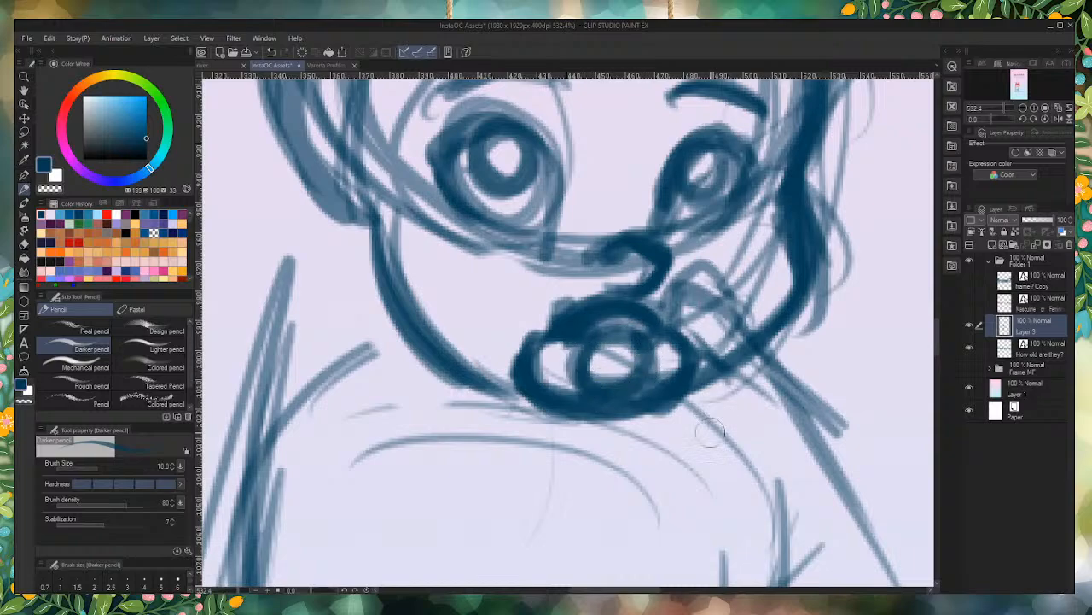
pyautogui.moveTo(672, 357); pyautogui.dragTo(630, 448)
pyautogui.moveTo(666, 375)
pyautogui.mouseDown()
pyautogui.moveTo(551, 427)
pyautogui.moveTo(602, 452)
pyautogui.moveTo(542, 380)
pyautogui.moveTo(559, 357)
pyautogui.moveTo(573, 437)
pyautogui.moveTo(555, 382)
pyautogui.moveTo(638, 441)
pyautogui.moveTo(665, 359)
pyautogui.moveTo(665, 385)
pyautogui.moveTo(575, 430)
pyautogui.moveTo(588, 445)
pyautogui.moveTo(587, 351)
pyautogui.moveTo(664, 423)
pyautogui.mouseUp()
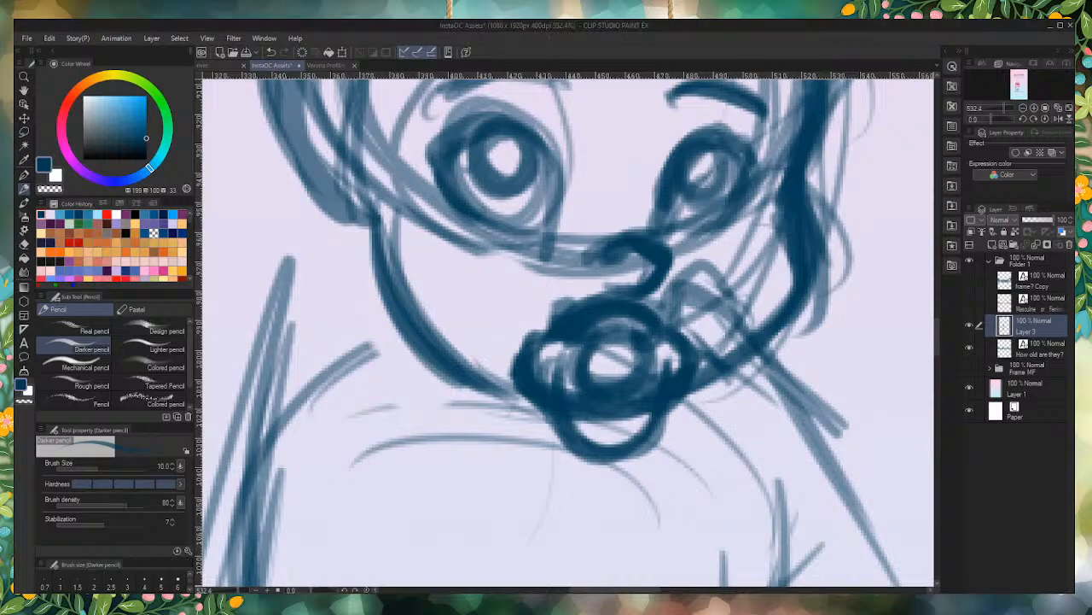
pyautogui.scroll(-10, 550, 271)
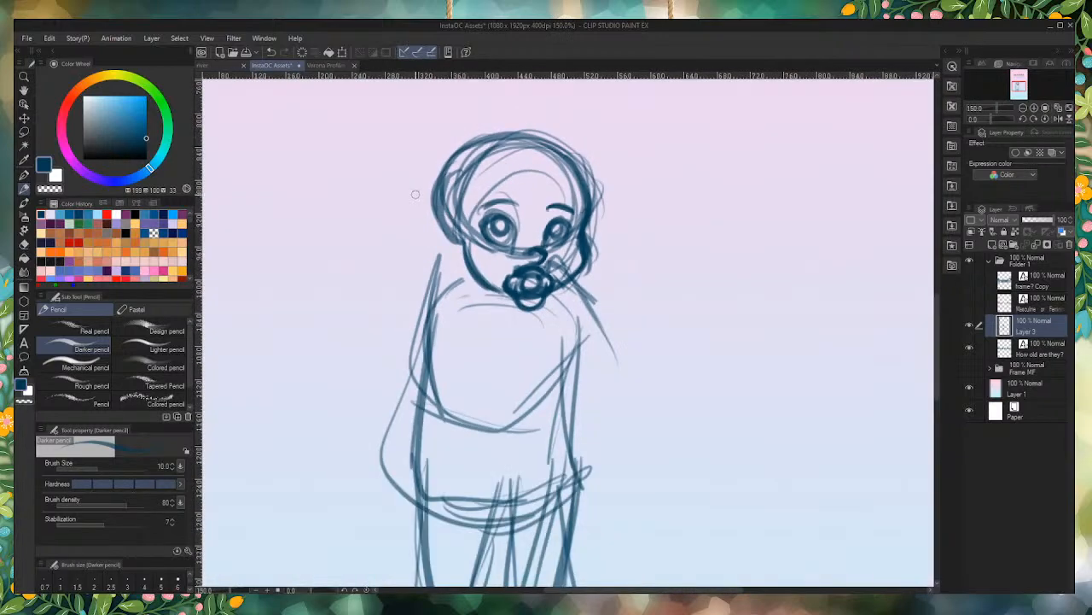
# Step: Rough in the bent right arm with a line from the neck to the elbow and curved strokes back to the belly
pyautogui.scroll(5, 471, 228)
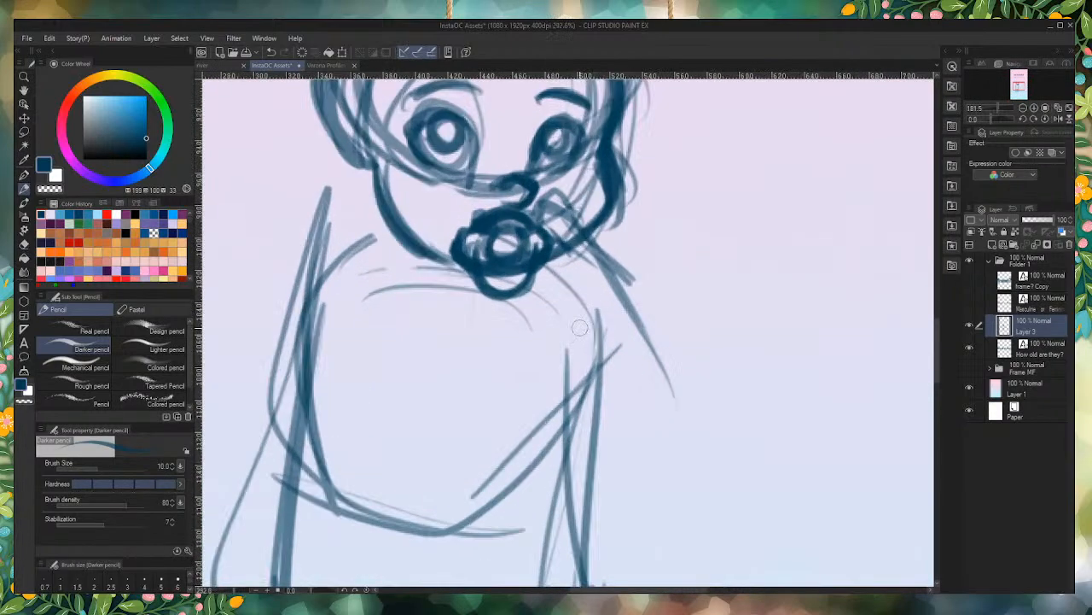
pyautogui.moveTo(577, 266)
pyautogui.mouseDown()
pyautogui.moveTo(638, 388)
pyautogui.moveTo(623, 337)
pyautogui.moveTo(642, 495)
pyautogui.mouseUp()
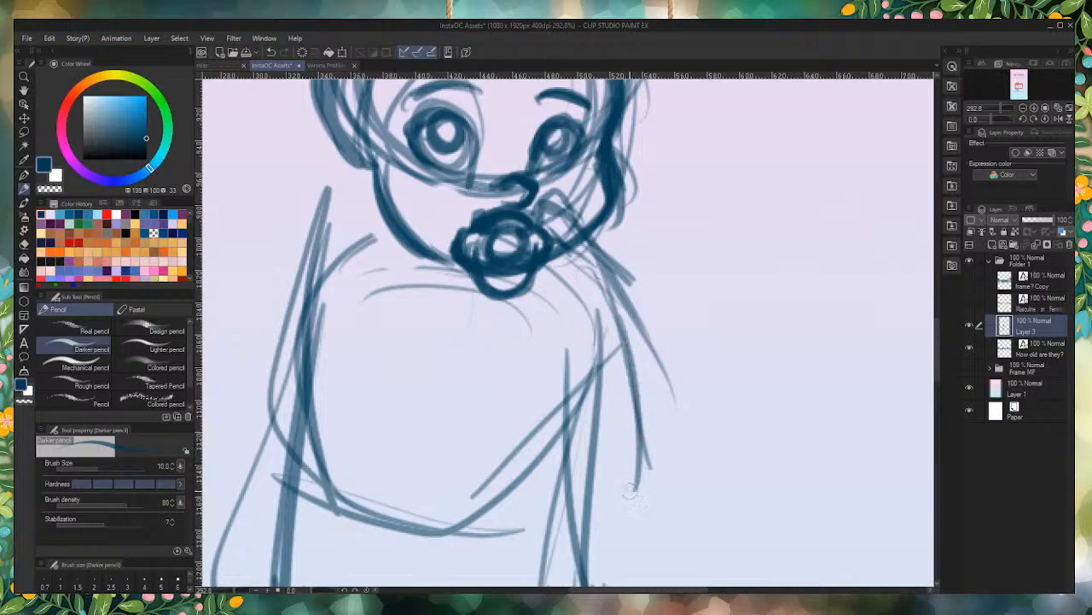
pyautogui.moveTo(676, 418)
pyautogui.mouseDown()
pyautogui.moveTo(578, 506)
pyautogui.moveTo(540, 531)
pyautogui.moveTo(512, 529)
pyautogui.mouseUp()
pyautogui.moveTo(589, 509); pyautogui.dragTo(477, 492)
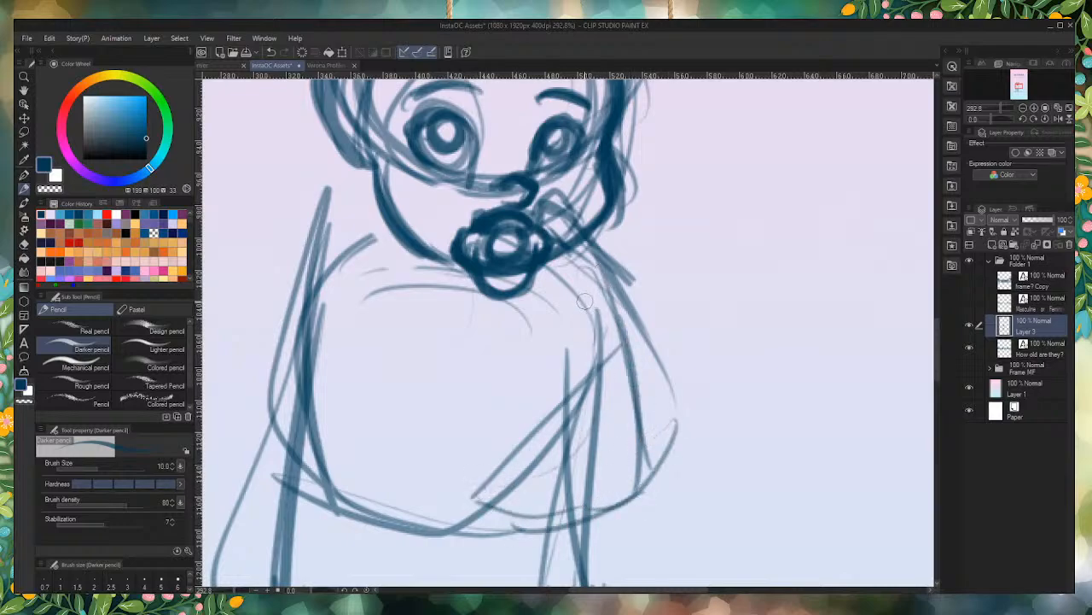
# Step: Outline the raised arm in bold strokes, from an angular elbow up to a small hand beside the pacifier
pyautogui.moveTo(585, 298)
pyautogui.mouseDown()
pyautogui.moveTo(572, 390)
pyautogui.moveTo(565, 274)
pyautogui.moveTo(582, 450)
pyautogui.mouseUp()
pyautogui.moveTo(559, 254)
pyautogui.mouseDown()
pyautogui.moveTo(561, 422)
pyautogui.moveTo(629, 461)
pyautogui.moveTo(568, 425)
pyautogui.moveTo(669, 414)
pyautogui.moveTo(653, 454)
pyautogui.moveTo(662, 394)
pyautogui.moveTo(626, 303)
pyautogui.moveTo(591, 254)
pyautogui.moveTo(561, 423)
pyautogui.mouseUp()
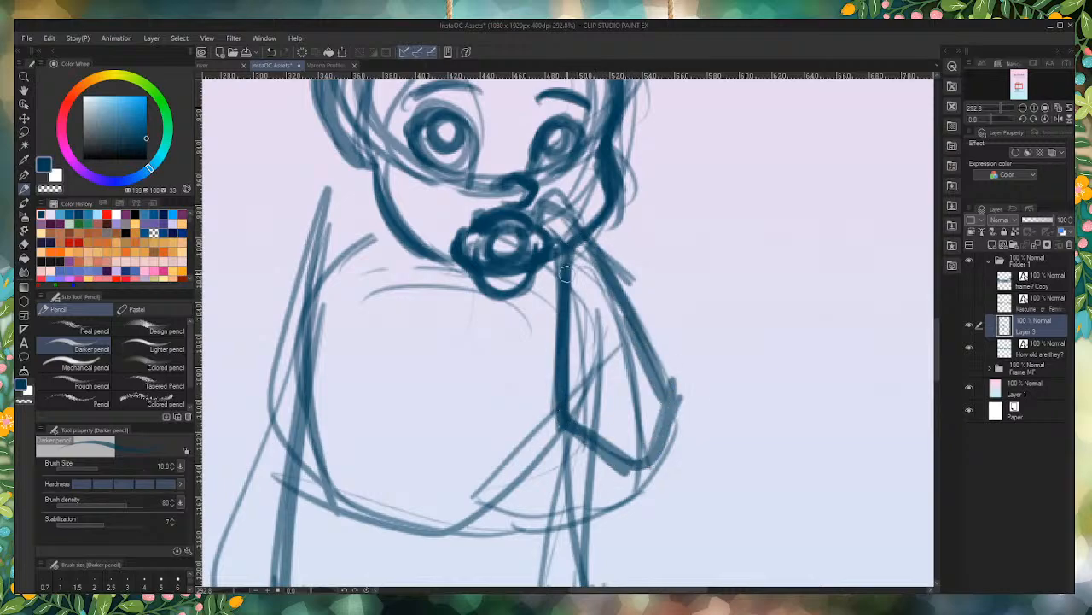
pyautogui.moveTo(565, 343); pyautogui.dragTo(567, 418)
pyautogui.moveTo(602, 246)
pyautogui.mouseDown()
pyautogui.moveTo(613, 283)
pyautogui.moveTo(599, 209)
pyautogui.moveTo(571, 195)
pyautogui.moveTo(553, 241)
pyautogui.moveTo(562, 266)
pyautogui.moveTo(574, 252)
pyautogui.moveTo(551, 235)
pyautogui.moveTo(599, 202)
pyautogui.moveTo(617, 235)
pyautogui.moveTo(570, 193)
pyautogui.moveTo(550, 227)
pyautogui.moveTo(570, 298)
pyautogui.moveTo(616, 299)
pyautogui.moveTo(612, 239)
pyautogui.moveTo(604, 299)
pyautogui.mouseUp()
pyautogui.scroll(-5, 457, 361)
pyautogui.scroll(4, 424, 230)
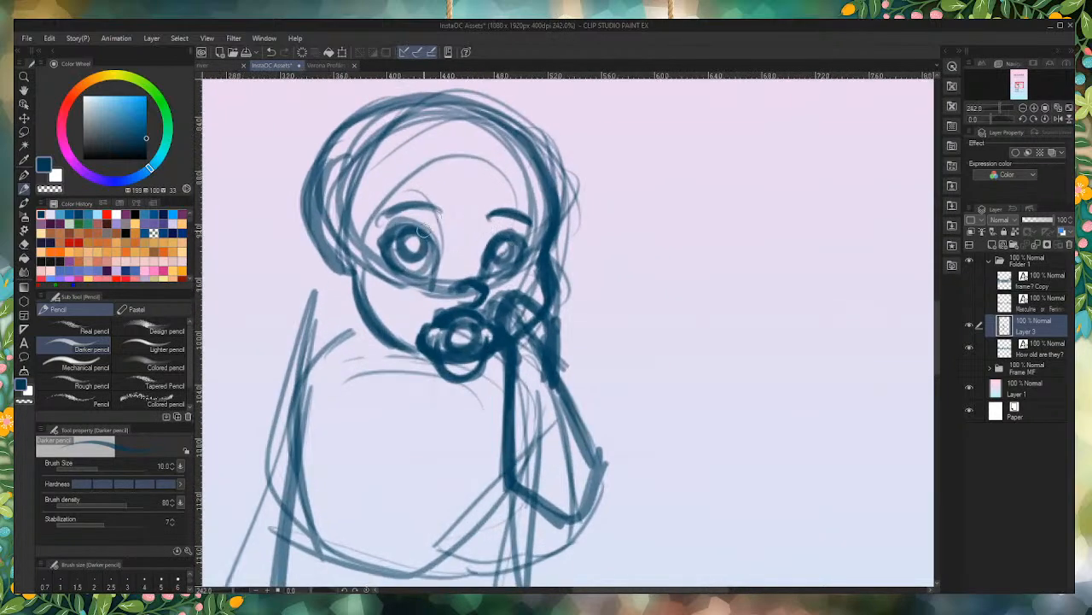
# Step: Try sketching a second small hand with short thick strokes below the left side of the jaw
pyautogui.moveTo(399, 325)
pyautogui.mouseDown()
pyautogui.moveTo(355, 352)
pyautogui.moveTo(375, 330)
pyautogui.moveTo(405, 334)
pyautogui.moveTo(411, 350)
pyautogui.moveTo(383, 384)
pyautogui.mouseUp()
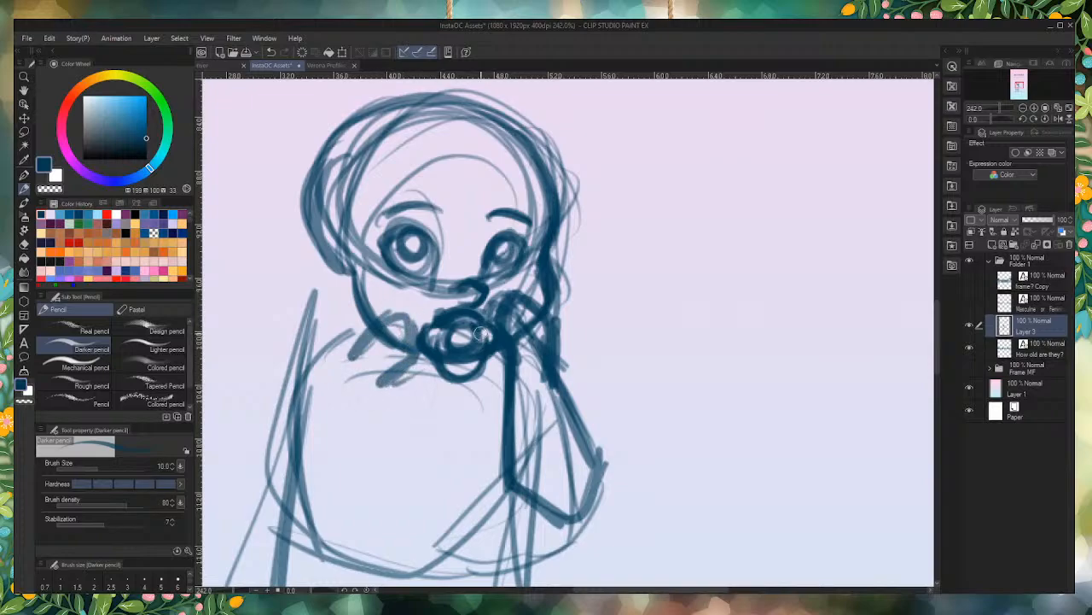
pyautogui.scroll(-8, 480, 320)
pyautogui.scroll(6, 413, 388)
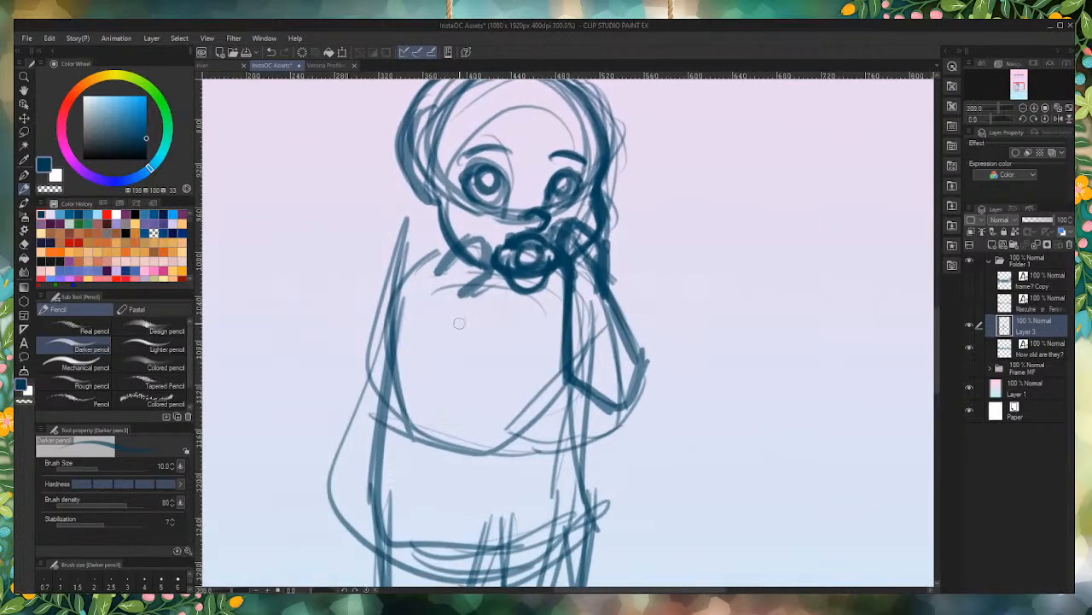
pyautogui.hotkey('ctrl', 'z')
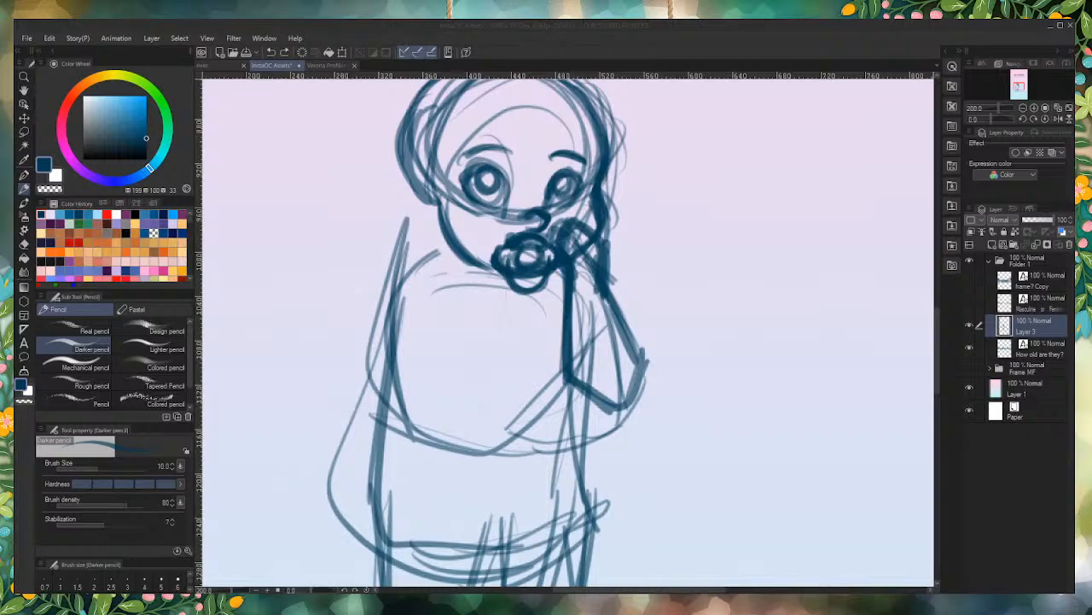
# Step: Draw the left arm with a rounded shoulder, a bent elbow and a bold forearm and hand resting across the belly
pyautogui.moveTo(419, 286)
pyautogui.mouseDown()
pyautogui.moveTo(465, 299)
pyautogui.moveTo(401, 307)
pyautogui.moveTo(448, 276)
pyautogui.mouseUp()
pyautogui.moveTo(447, 229)
pyautogui.mouseDown()
pyautogui.moveTo(448, 248)
pyautogui.moveTo(401, 271)
pyautogui.moveTo(357, 443)
pyautogui.moveTo(407, 292)
pyautogui.moveTo(372, 418)
pyautogui.moveTo(453, 459)
pyautogui.moveTo(367, 410)
pyautogui.moveTo(468, 461)
pyautogui.moveTo(484, 447)
pyautogui.mouseUp()
pyautogui.moveTo(448, 306)
pyautogui.mouseDown()
pyautogui.moveTo(431, 393)
pyautogui.moveTo(470, 401)
pyautogui.moveTo(457, 419)
pyautogui.moveTo(477, 426)
pyautogui.moveTo(500, 414)
pyautogui.moveTo(501, 392)
pyautogui.moveTo(513, 401)
pyautogui.moveTo(517, 427)
pyautogui.moveTo(479, 454)
pyautogui.moveTo(514, 425)
pyautogui.moveTo(497, 401)
pyautogui.mouseUp()
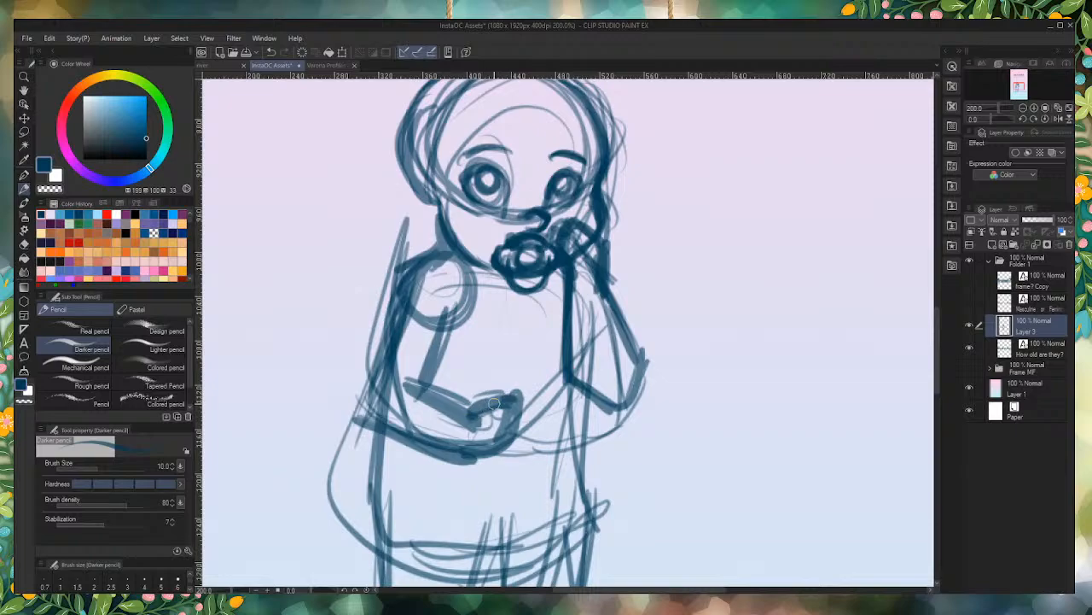
pyautogui.moveTo(493, 403)
pyautogui.mouseDown()
pyautogui.moveTo(517, 403)
pyautogui.moveTo(467, 448)
pyautogui.mouseUp()
pyautogui.moveTo(405, 381); pyautogui.dragTo(476, 415)
pyautogui.moveTo(389, 357)
pyautogui.mouseDown()
pyautogui.moveTo(396, 326)
pyautogui.moveTo(373, 425)
pyautogui.mouseUp()
pyautogui.scroll(-3, 589, 204)
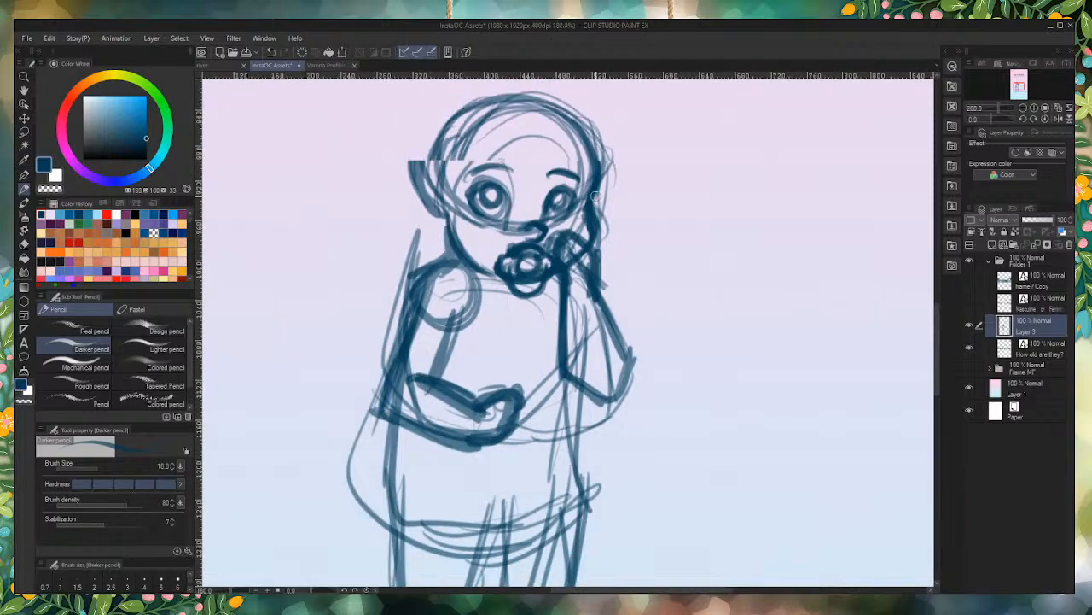
# Step: Darken both sides of the torso below the arms down to the hips and curve the line along its lower edge
pyautogui.scroll(2, 570, 452)
pyautogui.moveTo(580, 267); pyautogui.dragTo(584, 367)
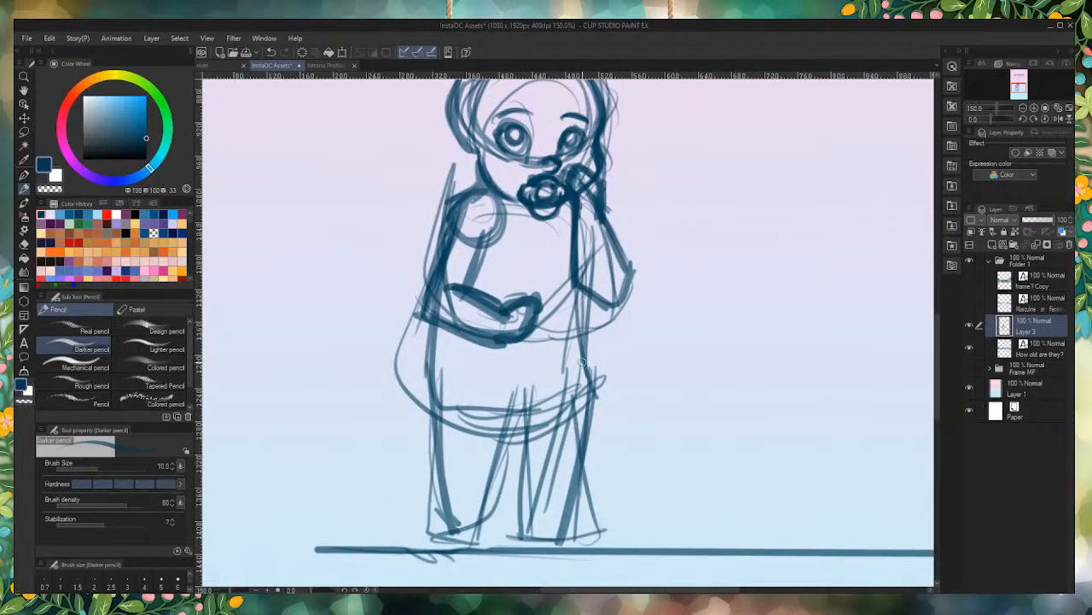
pyautogui.moveTo(580, 293); pyautogui.dragTo(589, 375)
pyautogui.moveTo(442, 315); pyautogui.dragTo(441, 399)
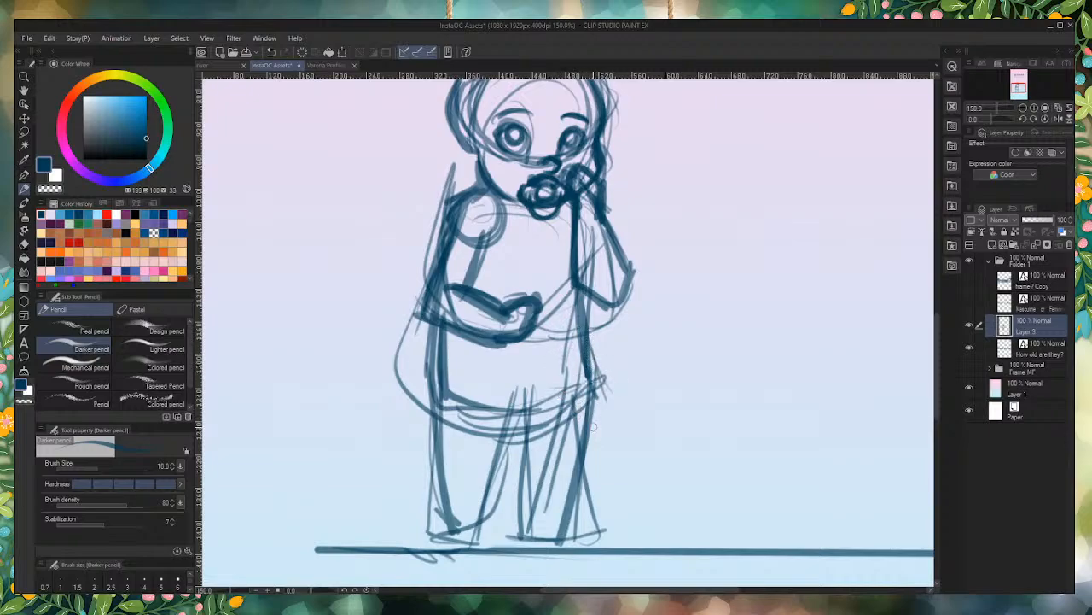
# Step: Draw pointed, flared corners at both sides of the skirt and a wavy scalloped ruffle along its hem
pyautogui.moveTo(587, 349); pyautogui.dragTo(626, 401)
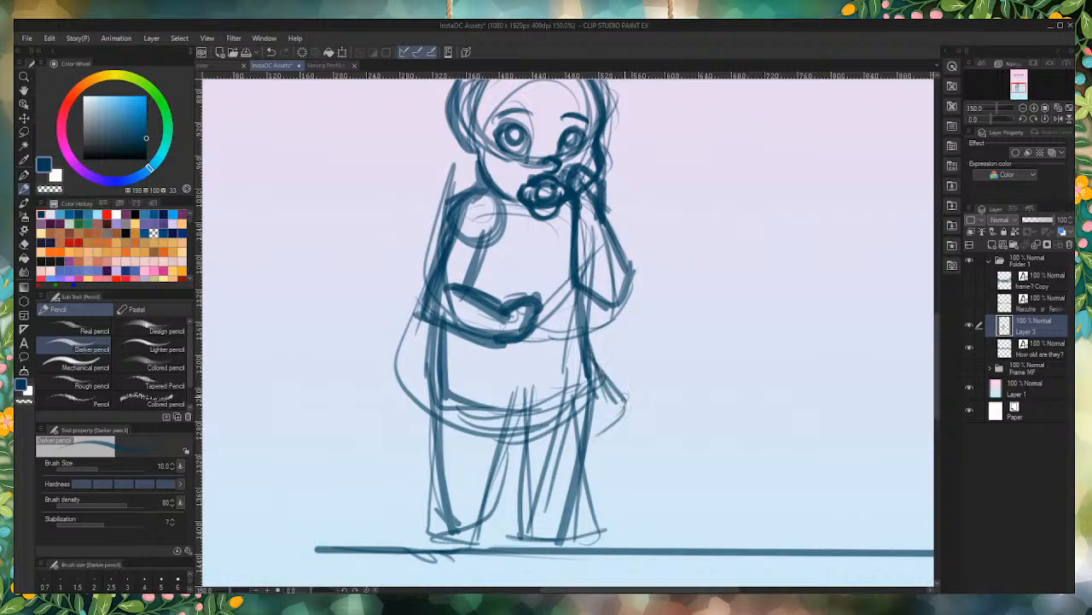
pyautogui.moveTo(596, 364)
pyautogui.mouseDown()
pyautogui.moveTo(645, 398)
pyautogui.moveTo(580, 436)
pyautogui.moveTo(565, 411)
pyautogui.moveTo(548, 444)
pyautogui.moveTo(527, 419)
pyautogui.moveTo(489, 450)
pyautogui.moveTo(472, 418)
pyautogui.moveTo(452, 454)
pyautogui.moveTo(435, 413)
pyautogui.moveTo(408, 415)
pyautogui.mouseUp()
pyautogui.moveTo(434, 364)
pyautogui.mouseDown()
pyautogui.moveTo(415, 406)
pyautogui.moveTo(442, 367)
pyautogui.moveTo(385, 408)
pyautogui.mouseUp()
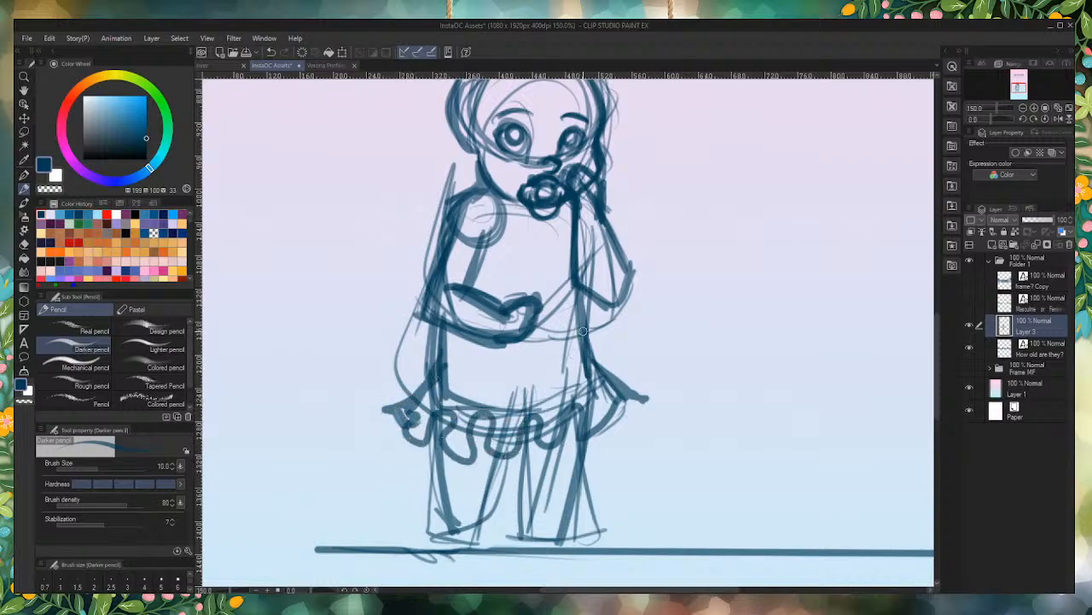
# Step: Draw a curved band across the lower torso and a short waist line between the resting hand and the raised arm
pyautogui.moveTo(581, 342)
pyautogui.mouseDown()
pyautogui.moveTo(436, 363)
pyautogui.moveTo(482, 380)
pyautogui.moveTo(589, 351)
pyautogui.moveTo(505, 374)
pyautogui.moveTo(440, 358)
pyautogui.moveTo(455, 376)
pyautogui.moveTo(564, 365)
pyautogui.moveTo(557, 372)
pyautogui.moveTo(448, 369)
pyautogui.mouseUp()
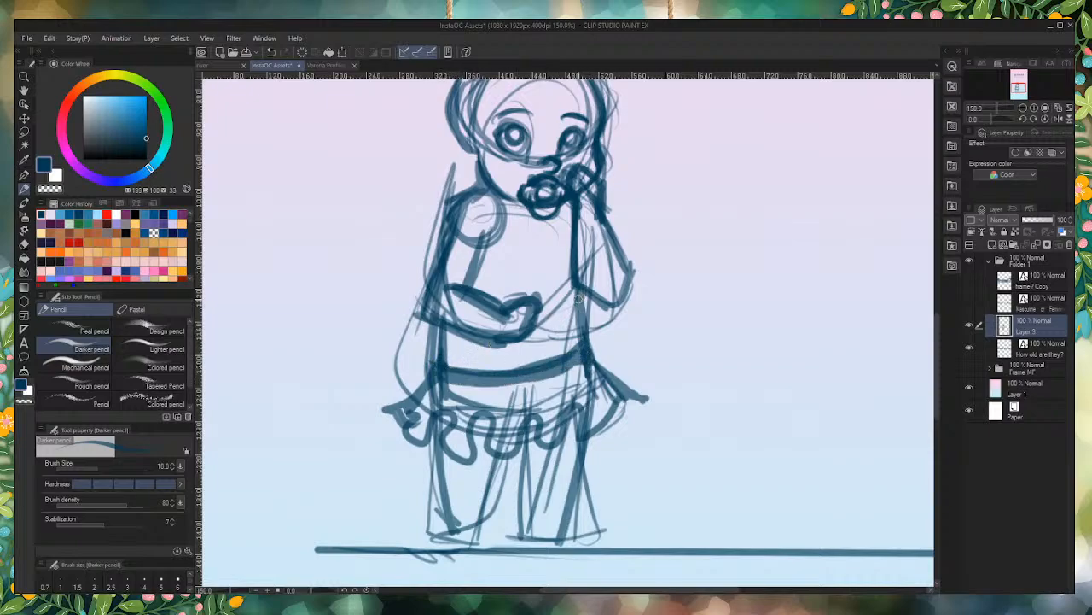
pyautogui.moveTo(578, 298); pyautogui.dragTo(551, 310)
pyautogui.moveTo(443, 351); pyautogui.dragTo(438, 325)
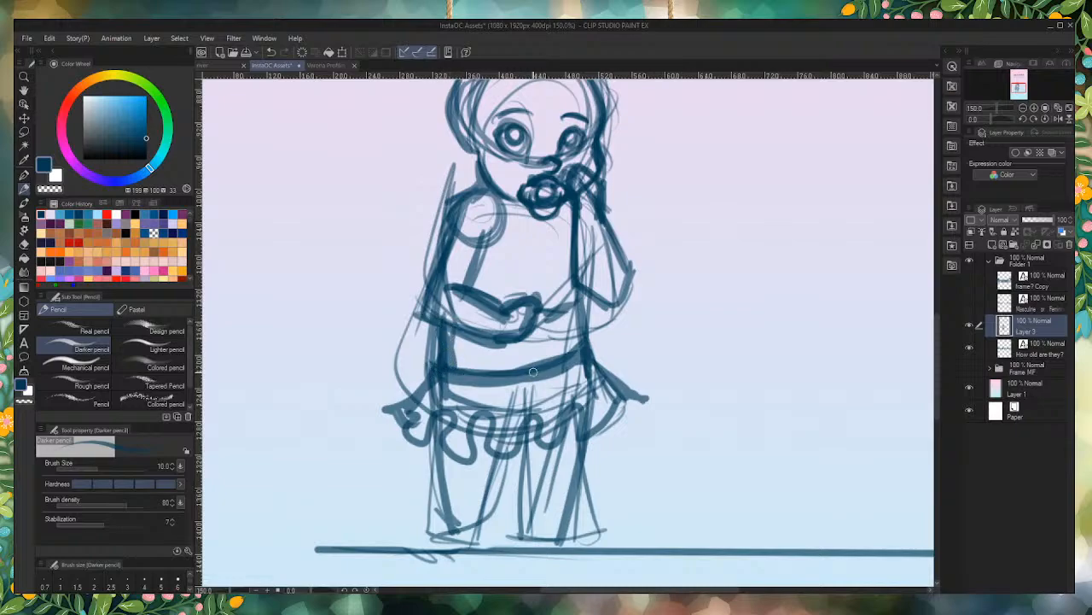
# Step: Erase the rough lines inside the skirt and redraw both skirt sides sloping from the waist to the flared hem corners
pyautogui.moveTo(579, 354)
pyautogui.mouseDown()
pyautogui.moveTo(546, 372)
pyautogui.moveTo(445, 376)
pyautogui.moveTo(436, 346)
pyautogui.mouseUp()
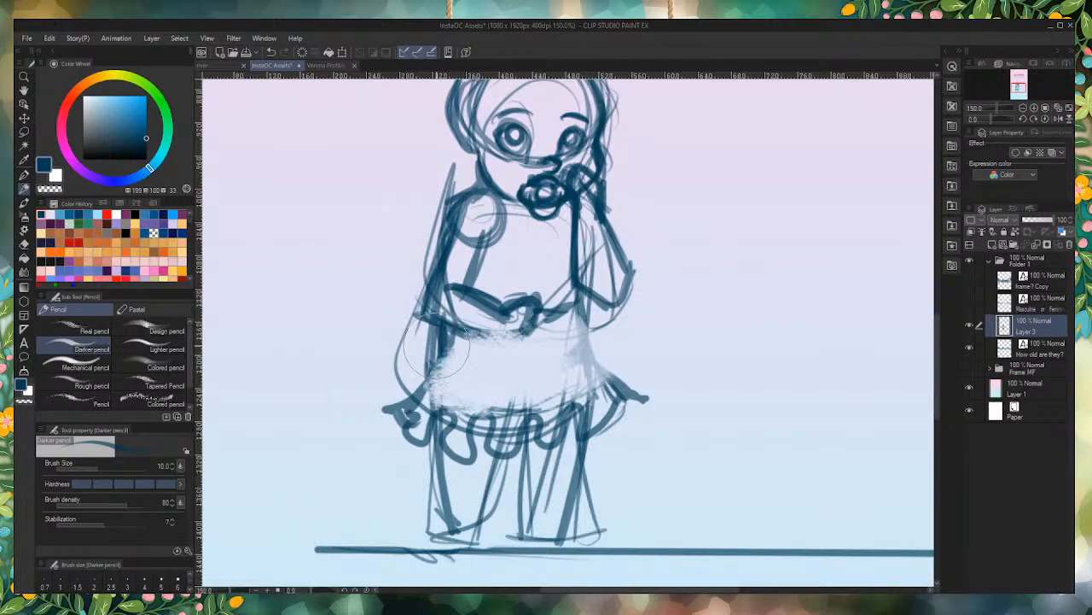
pyautogui.moveTo(576, 306); pyautogui.dragTo(646, 398)
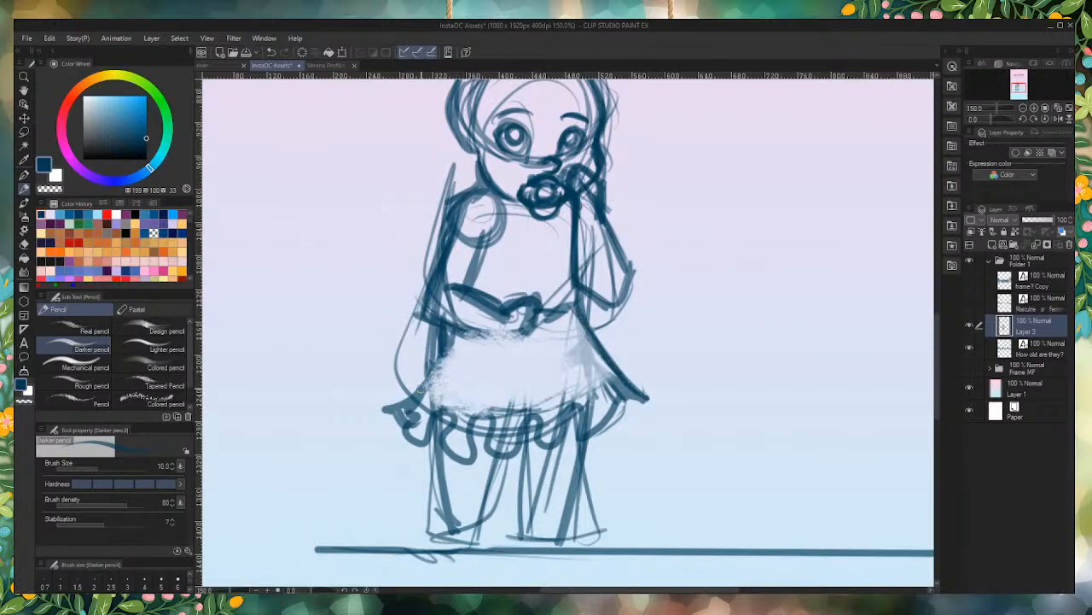
pyautogui.moveTo(444, 334); pyautogui.dragTo(391, 418)
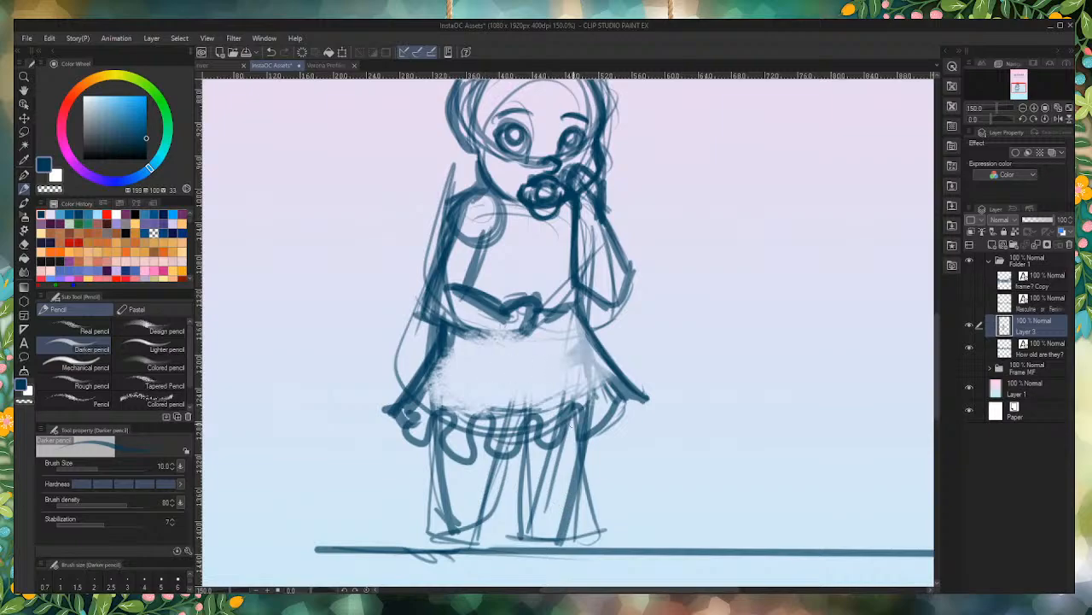
# Step: Outline both legs below the ruffle in bold strokes and finish them with small rounded feet on the ground line
pyautogui.moveTo(573, 423)
pyautogui.mouseDown()
pyautogui.moveTo(560, 507)
pyautogui.moveTo(604, 552)
pyautogui.moveTo(539, 547)
pyautogui.moveTo(585, 553)
pyautogui.moveTo(575, 519)
pyautogui.moveTo(541, 529)
pyautogui.moveTo(547, 444)
pyautogui.moveTo(532, 524)
pyautogui.moveTo(524, 442)
pyautogui.moveTo(542, 515)
pyautogui.moveTo(535, 428)
pyautogui.moveTo(484, 517)
pyautogui.moveTo(495, 449)
pyautogui.moveTo(490, 461)
pyautogui.moveTo(478, 525)
pyautogui.moveTo(483, 514)
pyautogui.moveTo(498, 554)
pyautogui.moveTo(473, 566)
pyautogui.moveTo(455, 522)
pyautogui.mouseUp()
pyautogui.moveTo(461, 440)
pyautogui.mouseDown()
pyautogui.moveTo(451, 524)
pyautogui.moveTo(449, 448)
pyautogui.moveTo(455, 552)
pyautogui.moveTo(450, 536)
pyautogui.moveTo(492, 565)
pyautogui.mouseUp()
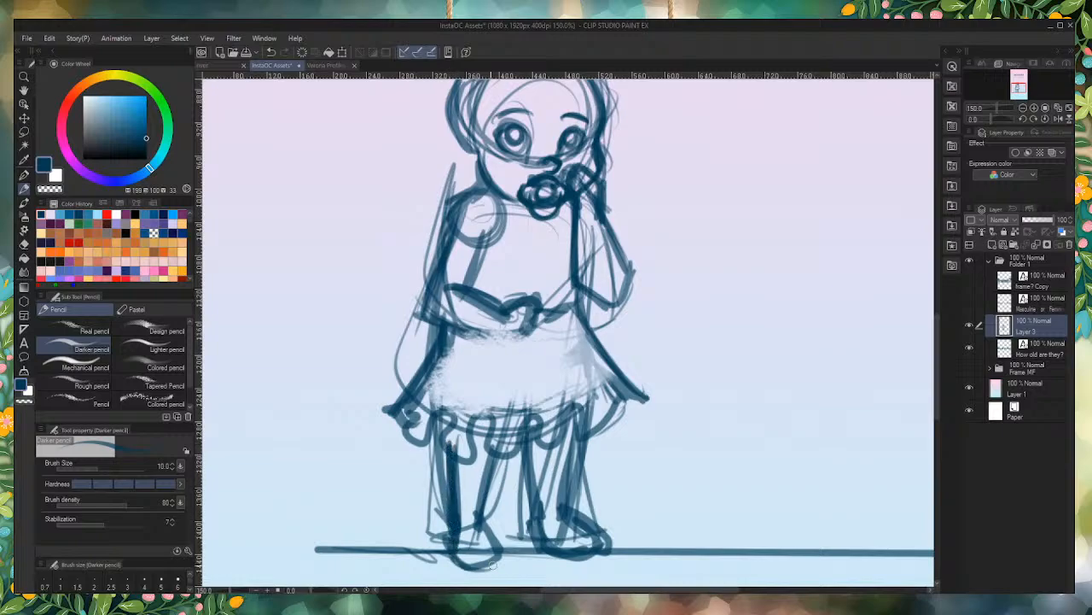
pyautogui.scroll(-3, 598, 209)
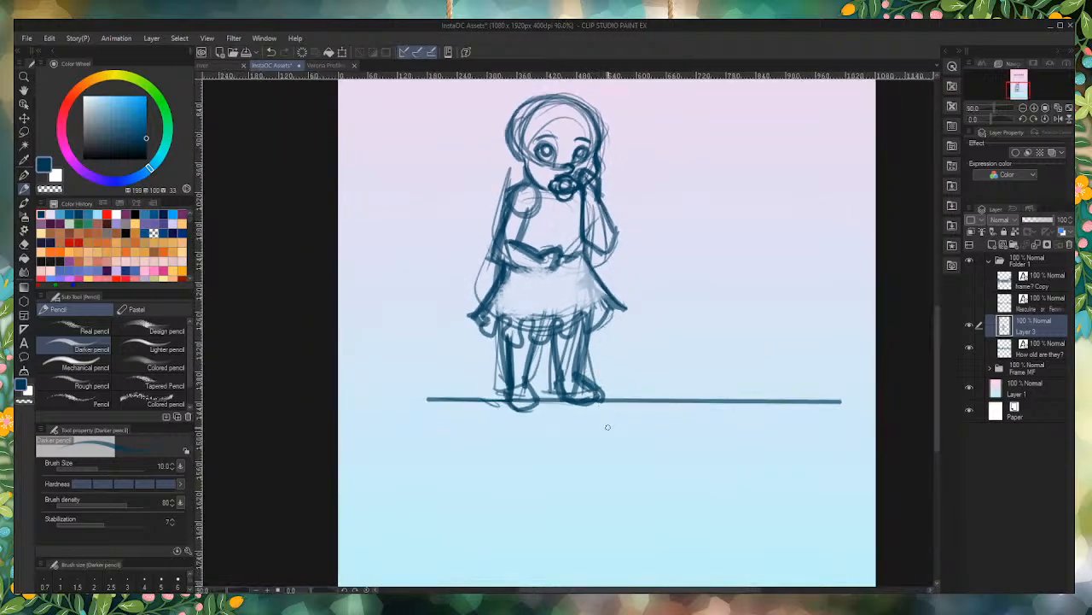
pyautogui.scroll(-3, 599, 439)
# Step: Darken the outline of the head over the crown and down the left side, and add a small ear beside the face
pyautogui.scroll(1, 589, 256)
pyautogui.scroll(5, 591, 279)
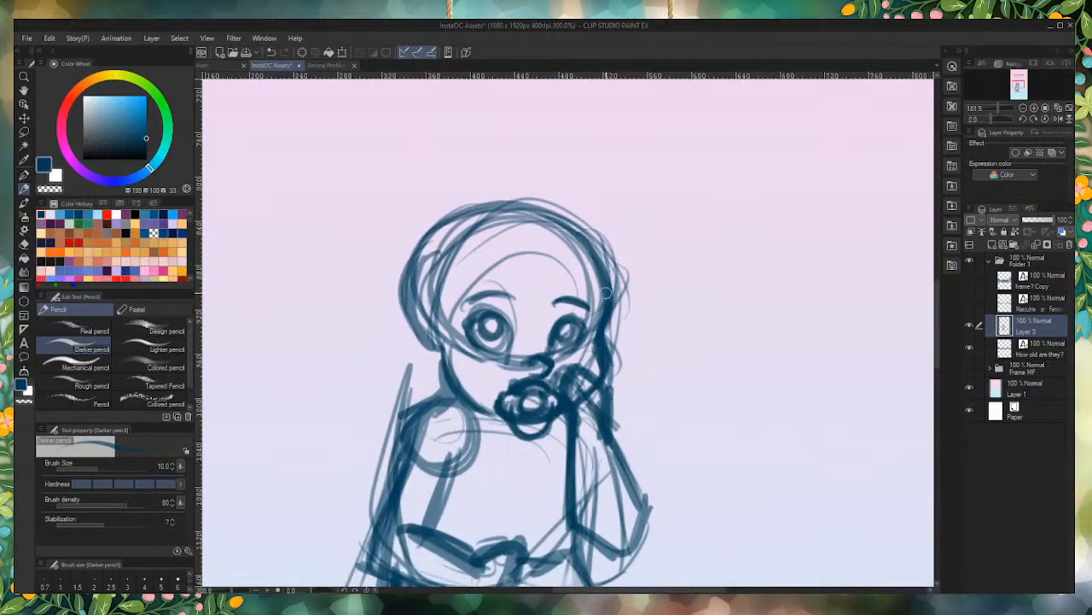
pyautogui.moveTo(511, 181); pyautogui.dragTo(405, 256)
pyautogui.moveTo(480, 172); pyautogui.dragTo(608, 235)
pyautogui.moveTo(512, 183)
pyautogui.mouseDown()
pyautogui.moveTo(381, 248)
pyautogui.moveTo(376, 381)
pyautogui.mouseUp()
pyautogui.moveTo(373, 272)
pyautogui.mouseDown()
pyautogui.moveTo(401, 359)
pyautogui.moveTo(401, 346)
pyautogui.mouseUp()
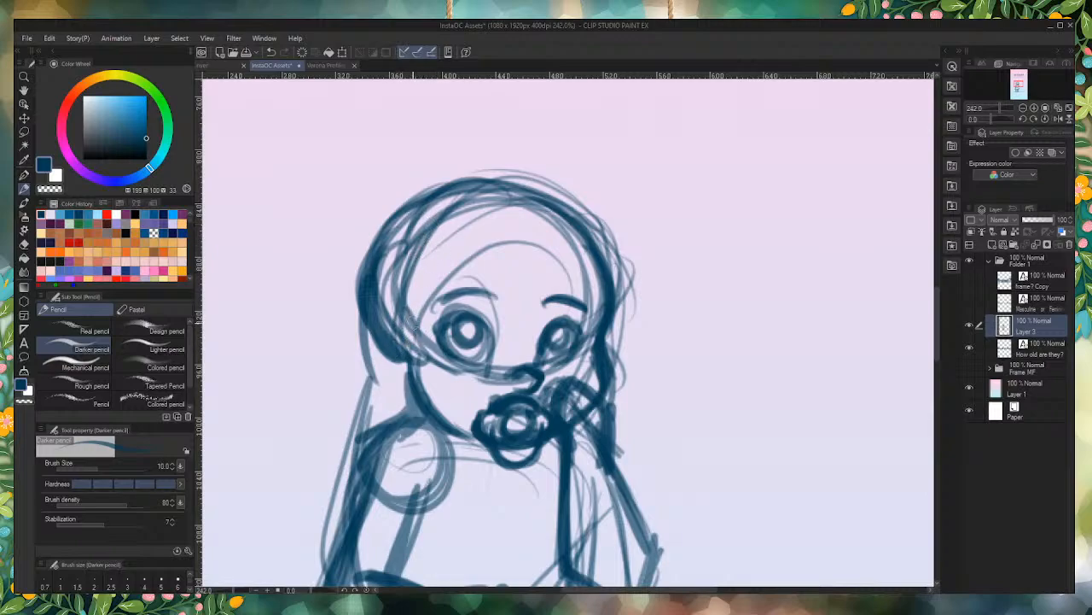
pyautogui.moveTo(415, 323); pyautogui.dragTo(394, 365)
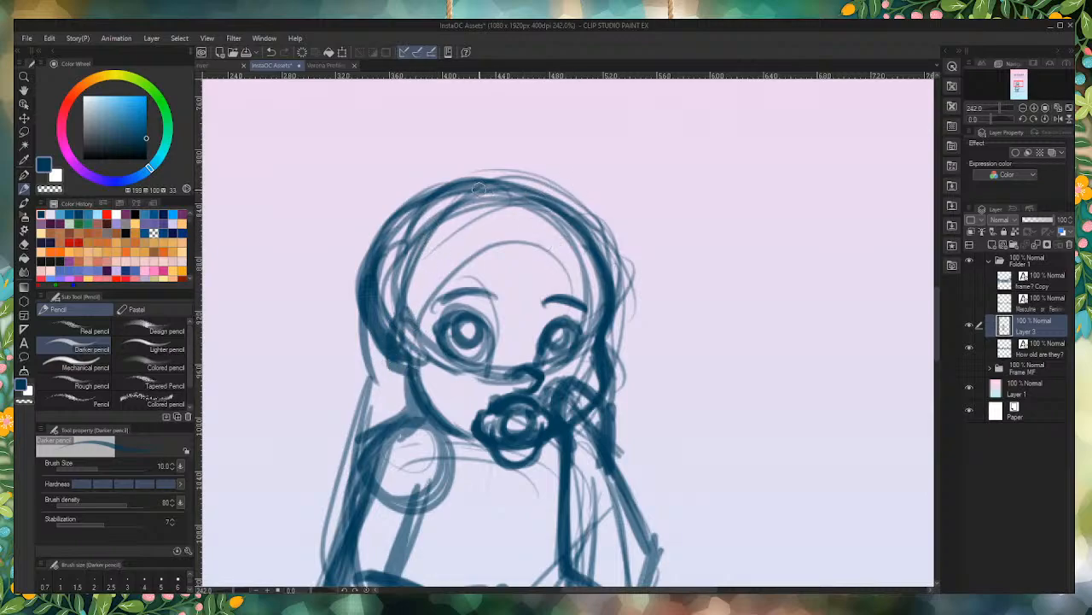
# Step: Sketch a raised hair contour over the crown that curves down past the right side of the head
pyautogui.moveTo(479, 188); pyautogui.dragTo(602, 220)
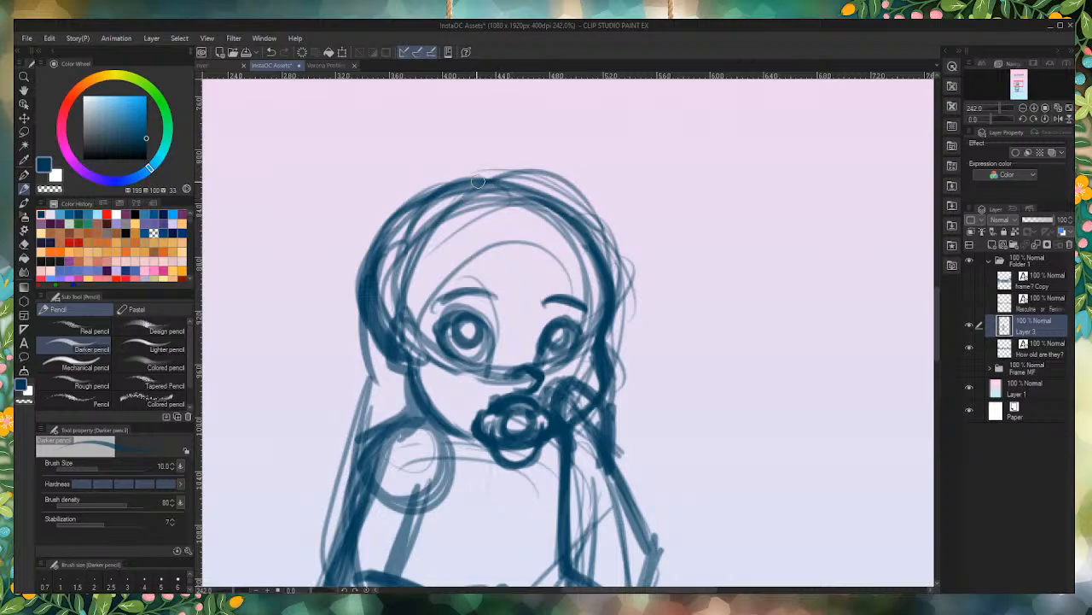
pyautogui.moveTo(478, 181); pyautogui.dragTo(633, 266)
pyautogui.moveTo(555, 188); pyautogui.dragTo(647, 305)
pyautogui.moveTo(602, 209); pyautogui.dragTo(640, 312)
# Step: Draw pointed strands of bangs across the forehead from the right temple to the left one
pyautogui.moveTo(608, 235)
pyautogui.mouseDown()
pyautogui.moveTo(624, 299)
pyautogui.moveTo(532, 308)
pyautogui.moveTo(571, 243)
pyautogui.moveTo(550, 262)
pyautogui.mouseUp()
pyautogui.moveTo(543, 205); pyautogui.dragTo(534, 290)
pyautogui.moveTo(512, 213)
pyautogui.mouseDown()
pyautogui.moveTo(493, 287)
pyautogui.moveTo(457, 298)
pyautogui.mouseUp()
pyautogui.moveTo(478, 232); pyautogui.dragTo(449, 292)
pyautogui.moveTo(461, 205); pyautogui.dragTo(437, 280)
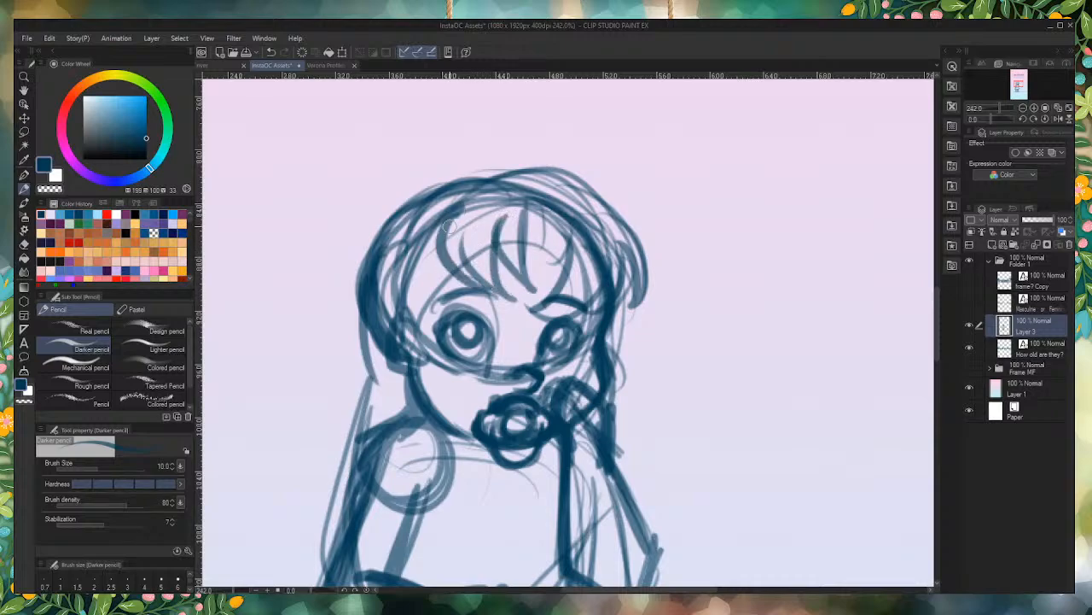
pyautogui.moveTo(450, 227); pyautogui.dragTo(466, 296)
pyautogui.moveTo(403, 254); pyautogui.dragTo(440, 309)
pyautogui.moveTo(386, 236); pyautogui.dragTo(425, 313)
# Step: Thicken the upper hair contour from the crown down to the right side of the head
pyautogui.moveTo(447, 191)
pyautogui.mouseDown()
pyautogui.moveTo(384, 281)
pyautogui.moveTo(597, 202)
pyautogui.mouseUp()
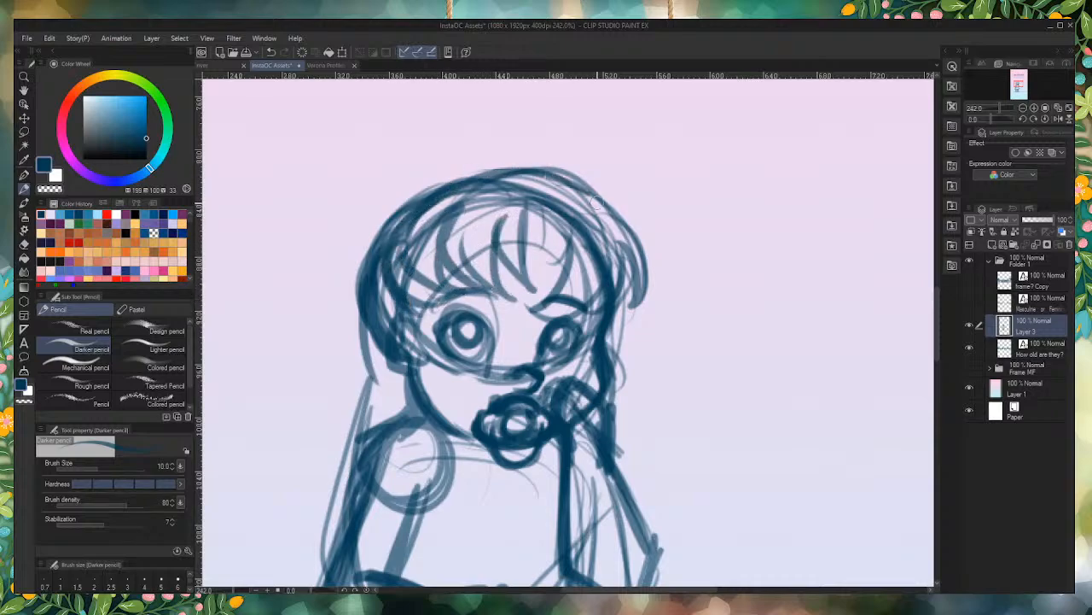
pyautogui.moveTo(492, 169); pyautogui.dragTo(652, 243)
pyautogui.moveTo(546, 167); pyautogui.dragTo(608, 283)
# Step: Sketch a short curved pigtail with jagged tips and inner strands on the right side of the head
pyautogui.moveTo(630, 221)
pyautogui.mouseDown()
pyautogui.moveTo(657, 230)
pyautogui.moveTo(637, 256)
pyautogui.moveTo(676, 325)
pyautogui.mouseUp()
pyautogui.moveTo(696, 256); pyautogui.dragTo(673, 326)
pyautogui.moveTo(644, 228)
pyautogui.mouseDown()
pyautogui.moveTo(697, 240)
pyautogui.moveTo(669, 230)
pyautogui.moveTo(719, 280)
pyautogui.moveTo(691, 264)
pyautogui.moveTo(682, 338)
pyautogui.mouseUp()
pyautogui.moveTo(671, 273)
pyautogui.mouseDown()
pyautogui.moveTo(676, 303)
pyautogui.moveTo(639, 275)
pyautogui.moveTo(676, 309)
pyautogui.moveTo(664, 291)
pyautogui.moveTo(690, 272)
pyautogui.mouseUp()
pyautogui.moveTo(686, 282); pyautogui.dragTo(661, 259)
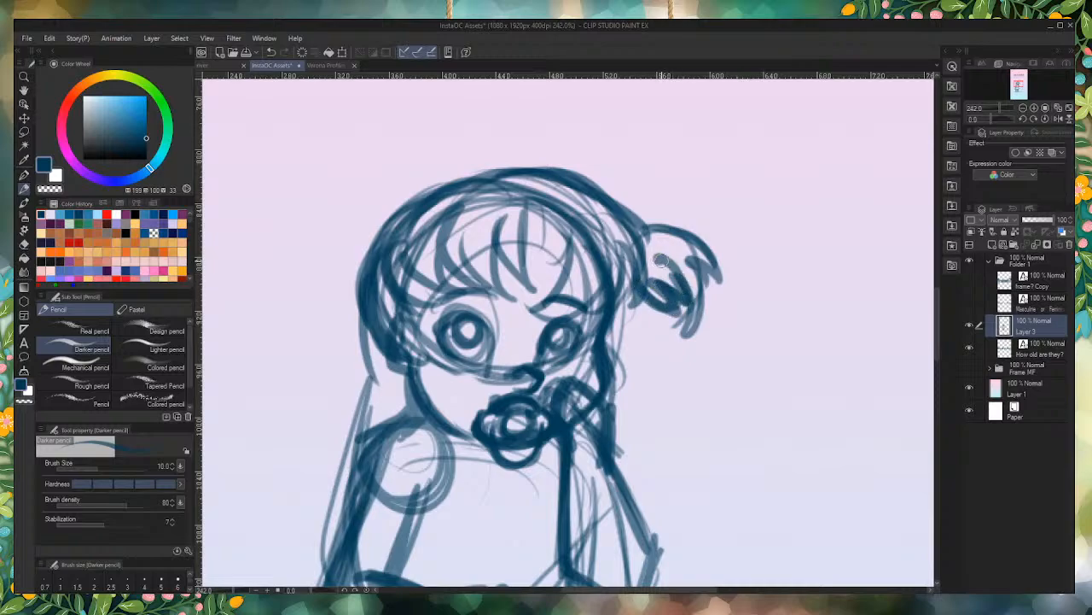
pyautogui.moveTo(691, 300); pyautogui.dragTo(681, 314)
# Step: Fade the rough strands of the right pigtail with the eraser and redraw it as a cleaner, curved, pointed shape
pyautogui.moveTo(671, 246)
pyautogui.mouseDown()
pyautogui.moveTo(699, 275)
pyautogui.moveTo(694, 294)
pyautogui.mouseUp()
pyautogui.moveTo(656, 242)
pyautogui.mouseDown()
pyautogui.moveTo(696, 268)
pyautogui.moveTo(699, 297)
pyautogui.moveTo(709, 252)
pyautogui.mouseUp()
pyautogui.moveTo(712, 263)
pyautogui.mouseDown()
pyautogui.moveTo(661, 226)
pyautogui.moveTo(681, 223)
pyautogui.moveTo(705, 302)
pyautogui.moveTo(696, 314)
pyautogui.moveTo(676, 287)
pyautogui.mouseUp()
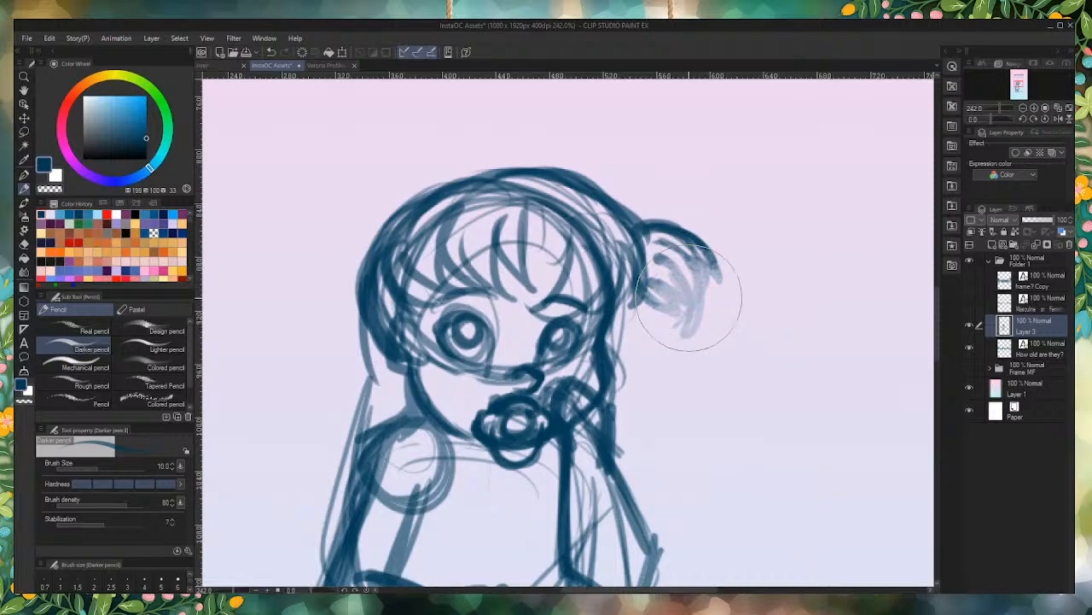
pyautogui.moveTo(672, 237)
pyautogui.mouseDown()
pyautogui.moveTo(690, 309)
pyautogui.moveTo(683, 333)
pyautogui.mouseUp()
pyautogui.moveTo(667, 256); pyautogui.dragTo(681, 332)
pyautogui.moveTo(640, 292)
pyautogui.mouseDown()
pyautogui.moveTo(680, 329)
pyautogui.moveTo(664, 257)
pyautogui.mouseUp()
pyautogui.moveTo(684, 318); pyautogui.dragTo(663, 276)
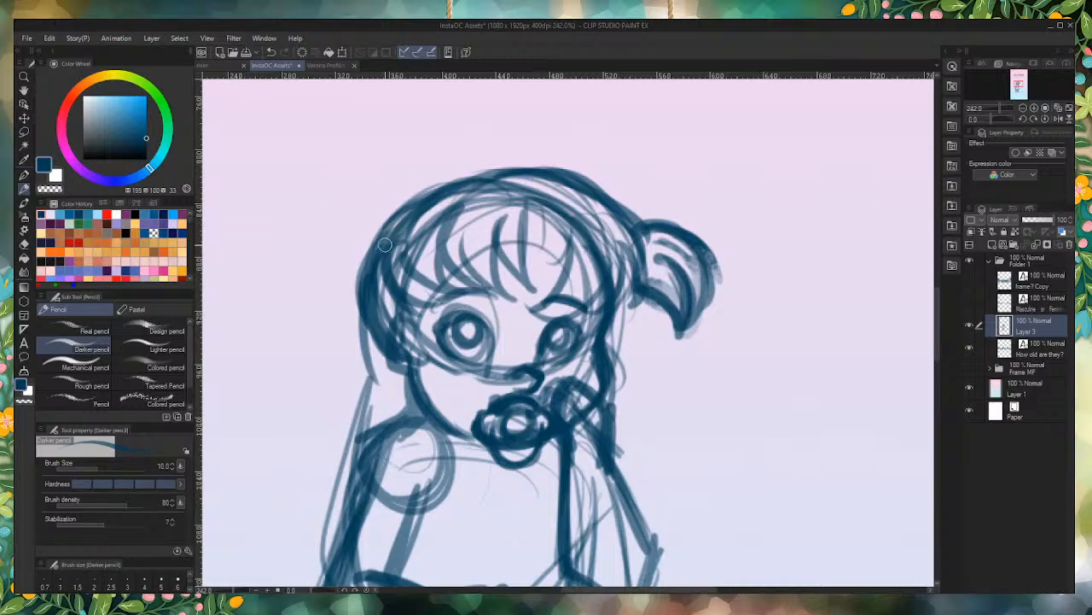
# Step: Draw a matching pigtail on the left side of the head, arching outward with pointed ends and inner strands
pyautogui.moveTo(384, 246)
pyautogui.mouseDown()
pyautogui.moveTo(314, 213)
pyautogui.moveTo(346, 217)
pyautogui.moveTo(318, 243)
pyautogui.mouseUp()
pyautogui.moveTo(346, 208)
pyautogui.mouseDown()
pyautogui.moveTo(284, 267)
pyautogui.moveTo(275, 322)
pyautogui.mouseUp()
pyautogui.moveTo(309, 220); pyautogui.dragTo(273, 334)
pyautogui.moveTo(326, 263)
pyautogui.mouseDown()
pyautogui.moveTo(295, 292)
pyautogui.moveTo(346, 268)
pyautogui.moveTo(377, 271)
pyautogui.moveTo(299, 287)
pyautogui.moveTo(358, 249)
pyautogui.moveTo(297, 290)
pyautogui.moveTo(294, 309)
pyautogui.moveTo(314, 310)
pyautogui.moveTo(286, 259)
pyautogui.mouseUp()
pyautogui.moveTo(338, 215); pyautogui.dragTo(284, 300)
pyautogui.moveTo(389, 204); pyautogui.dragTo(299, 247)
pyautogui.moveTo(402, 256); pyautogui.dragTo(298, 279)
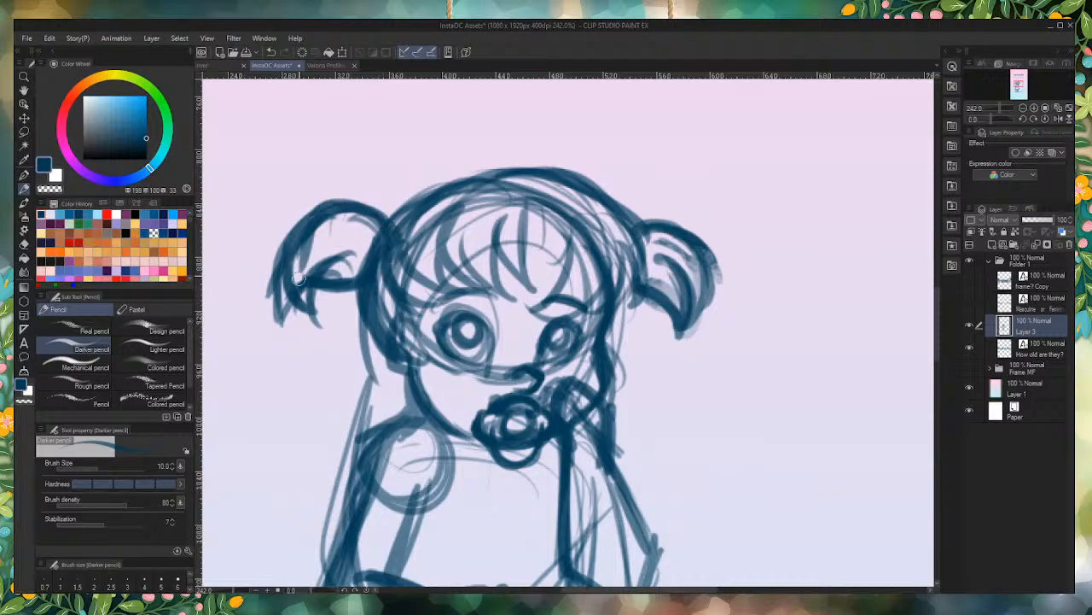
# Step: Erase the outer edge of the left pigtail and redraw it as one bold curve ending in a downward tip
pyautogui.moveTo(300, 235); pyautogui.dragTo(306, 288)
pyautogui.moveTo(285, 239); pyautogui.dragTo(264, 308)
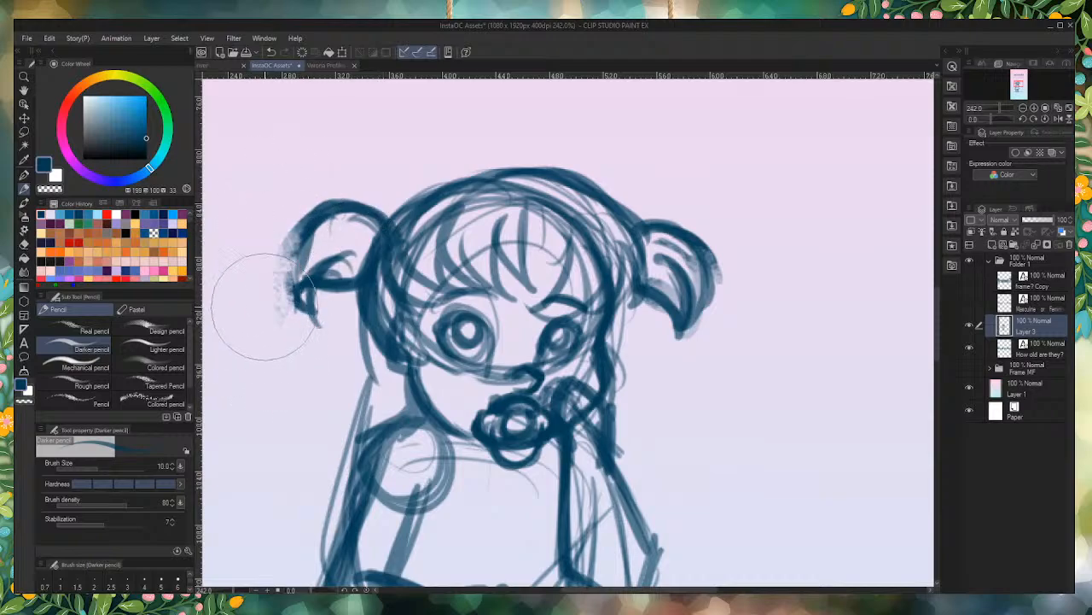
pyautogui.moveTo(277, 210); pyautogui.dragTo(268, 299)
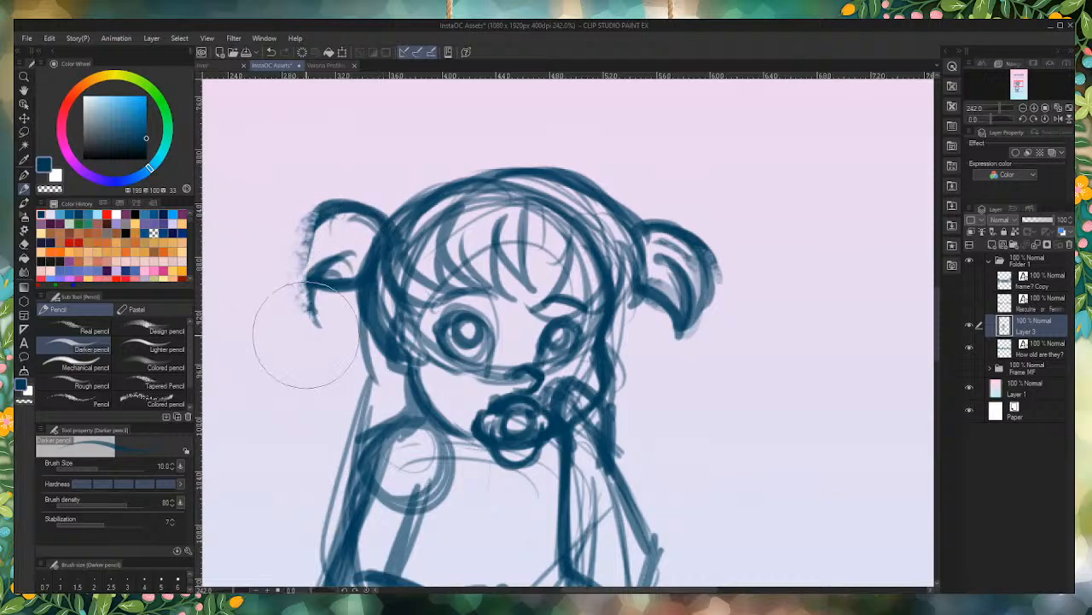
pyautogui.moveTo(351, 210)
pyautogui.mouseDown()
pyautogui.moveTo(299, 266)
pyautogui.moveTo(302, 294)
pyautogui.mouseUp()
pyautogui.moveTo(329, 211); pyautogui.dragTo(317, 325)
pyautogui.moveTo(330, 212); pyautogui.dragTo(325, 326)
# Step: Darken the pupils inside both of the toddler's eyes
pyautogui.scroll(3, 555, 328)
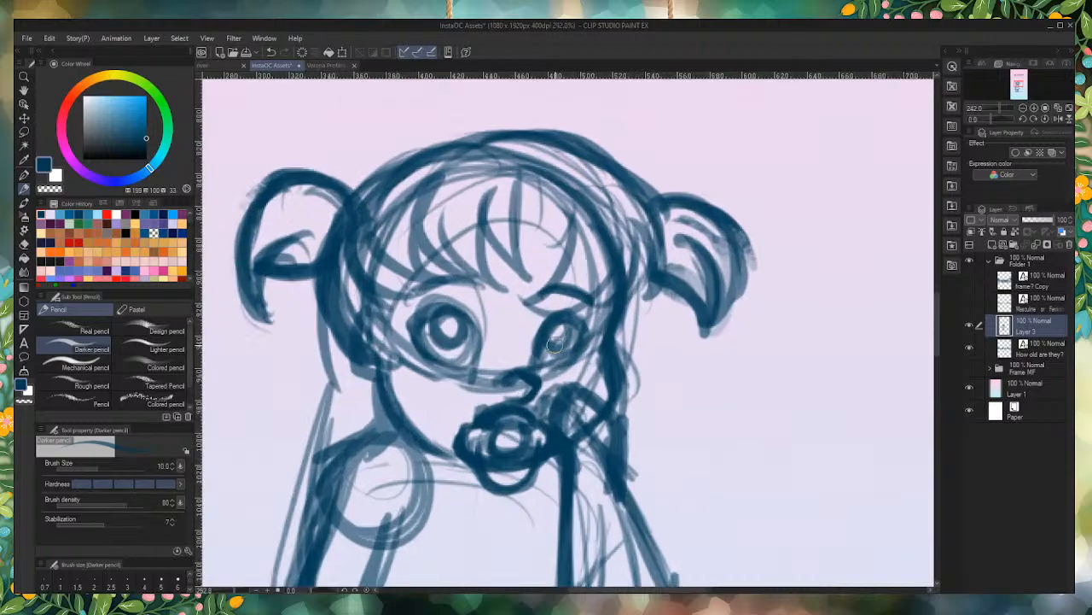
pyautogui.moveTo(395, 313); pyautogui.dragTo(400, 299)
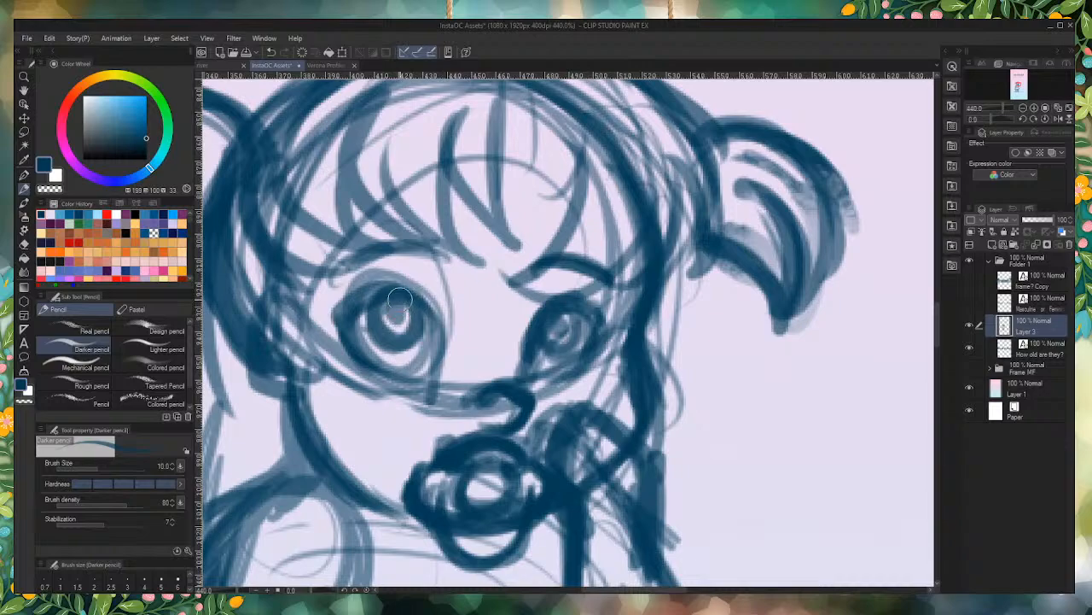
pyautogui.scroll(-5, 416, 486)
# Step: Thicken the outer line of the left arm from the neck and shoulder to the elbow and under the forearm
pyautogui.scroll(3, 548, 350)
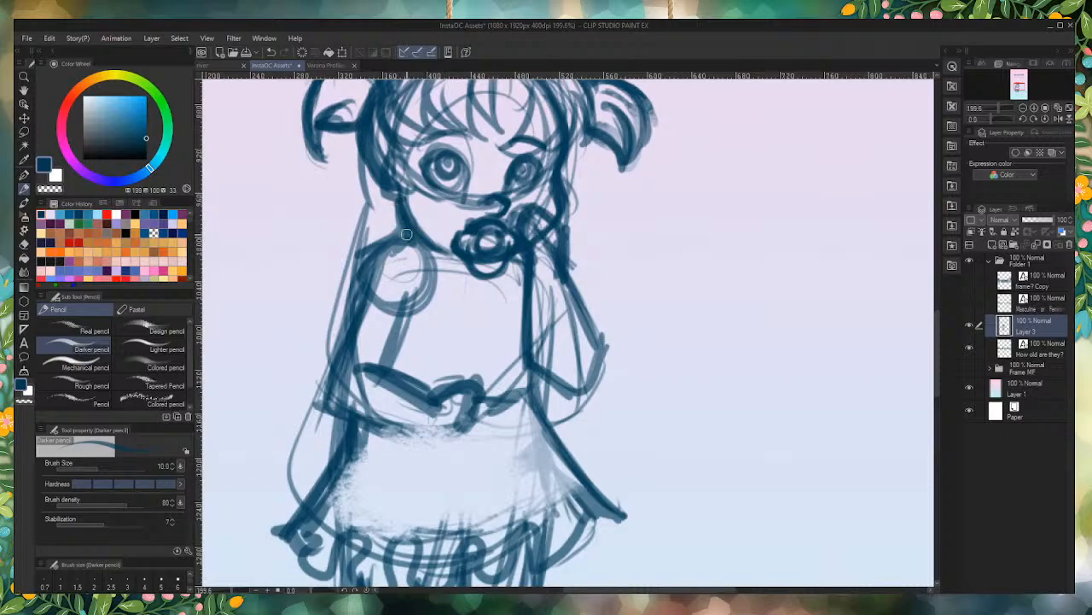
pyautogui.moveTo(407, 234)
pyautogui.mouseDown()
pyautogui.moveTo(363, 258)
pyautogui.moveTo(351, 330)
pyautogui.mouseUp()
pyautogui.moveTo(365, 277); pyautogui.dragTo(328, 378)
pyautogui.moveTo(347, 317)
pyautogui.mouseDown()
pyautogui.moveTo(317, 405)
pyautogui.moveTo(422, 430)
pyautogui.mouseUp()
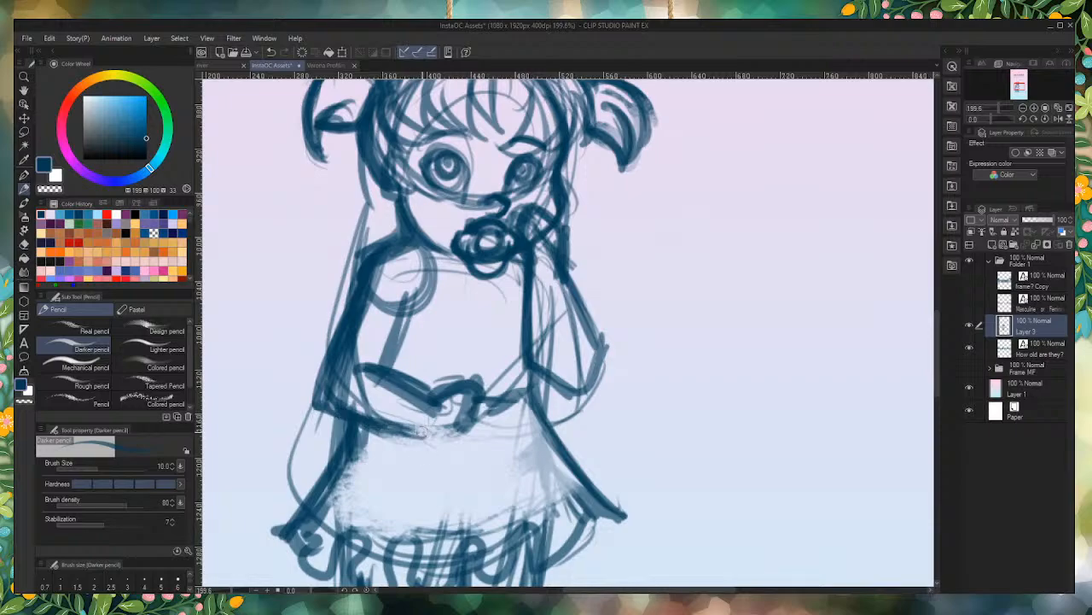
# Step: Soften the elbow of the raised arm by erasing its outer corner, and darken the inner line of the left upper arm
pyautogui.hotkey('ctrl', 'alt', '0')
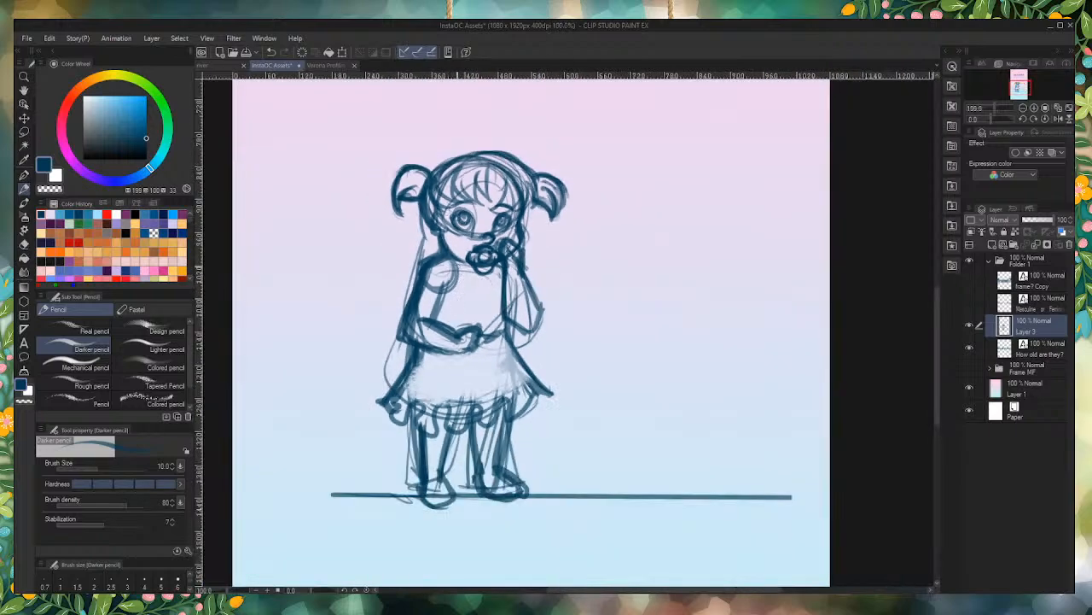
pyautogui.scroll(3, 435, 218)
pyautogui.scroll(-5, 446, 167)
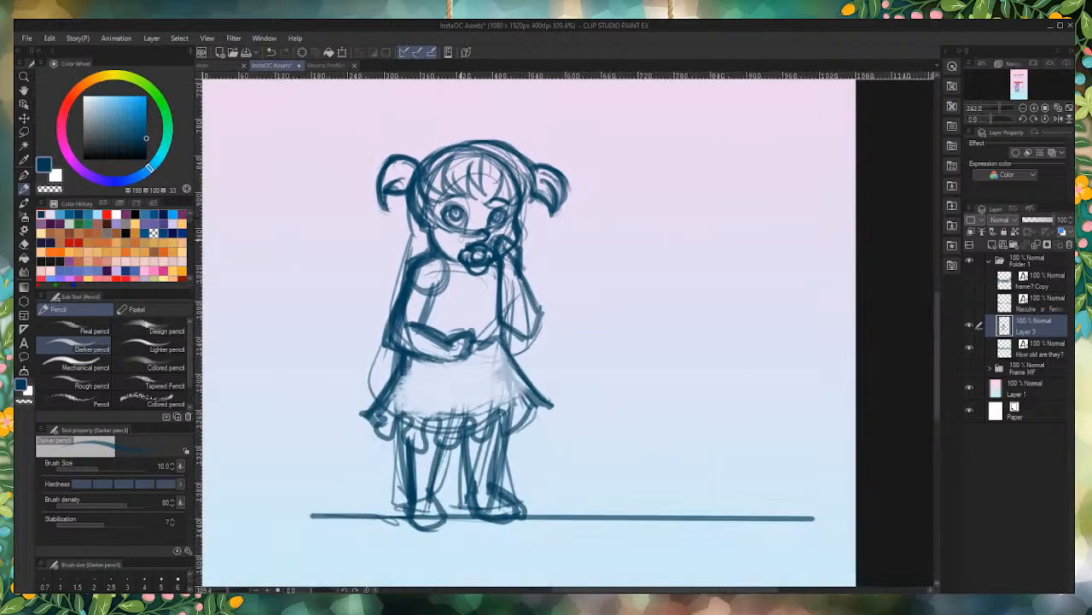
pyautogui.scroll(4, 504, 406)
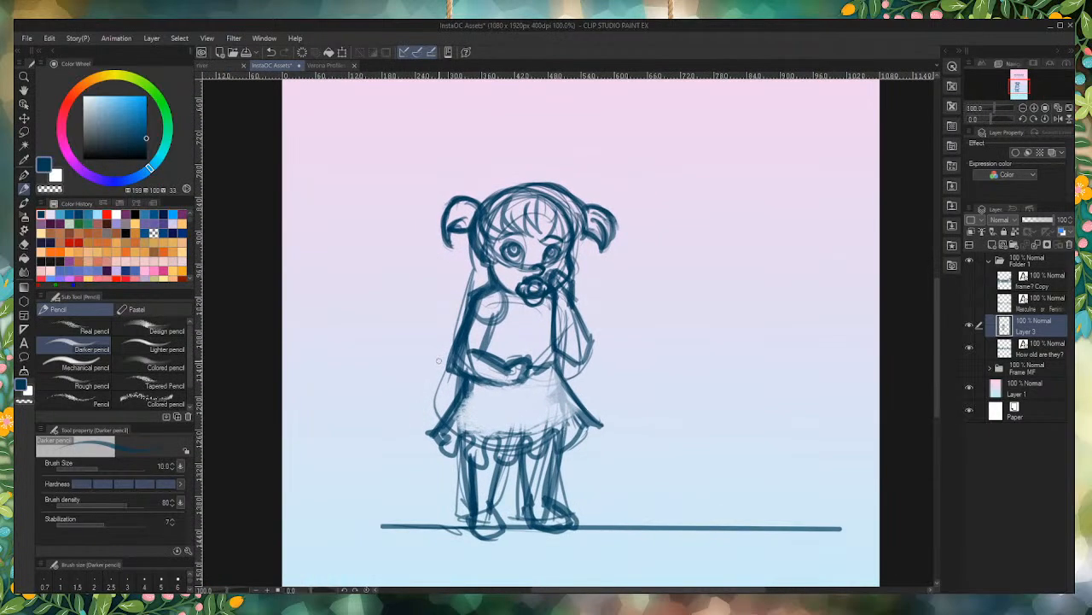
pyautogui.scroll(5, 480, 331)
pyautogui.scroll(4, 635, 309)
pyautogui.moveTo(614, 270); pyautogui.dragTo(666, 378)
pyautogui.moveTo(638, 303)
pyautogui.mouseDown()
pyautogui.moveTo(636, 414)
pyautogui.moveTo(589, 388)
pyautogui.mouseUp()
pyautogui.moveTo(580, 258)
pyautogui.mouseDown()
pyautogui.moveTo(578, 337)
pyautogui.moveTo(593, 386)
pyautogui.moveTo(616, 413)
pyautogui.moveTo(656, 343)
pyautogui.moveTo(612, 409)
pyautogui.moveTo(680, 376)
pyautogui.moveTo(681, 406)
pyautogui.mouseUp()
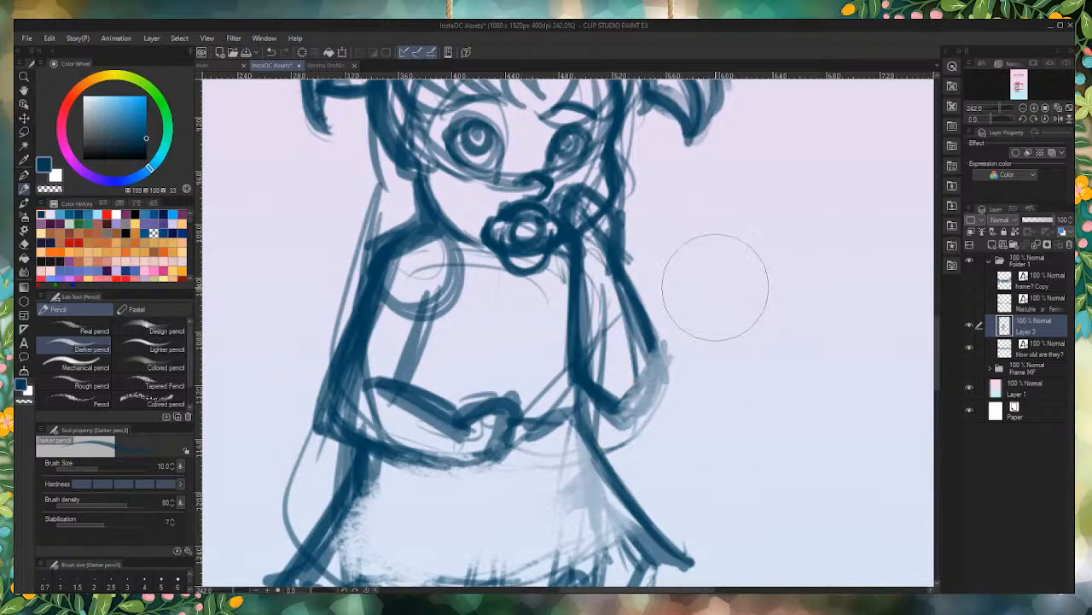
pyautogui.moveTo(427, 317)
pyautogui.mouseDown()
pyautogui.moveTo(398, 358)
pyautogui.moveTo(440, 316)
pyautogui.moveTo(399, 368)
pyautogui.moveTo(440, 287)
pyautogui.mouseUp()
pyautogui.scroll(-10, 461, 245)
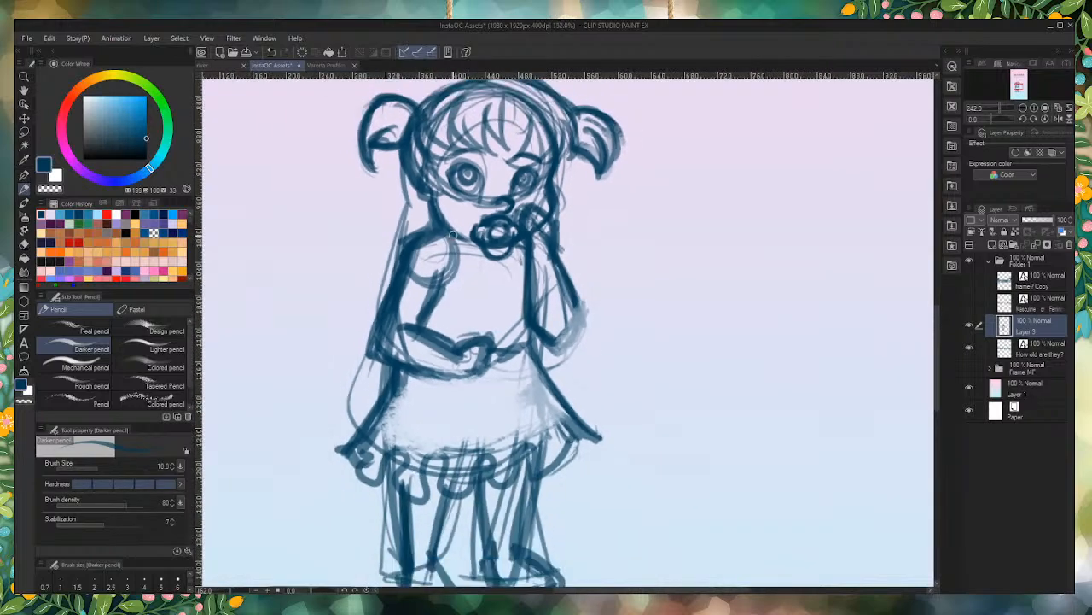
# Step: Add a pair of upright ribbon loops at the base of each pigtail
pyautogui.scroll(10, 473, 122)
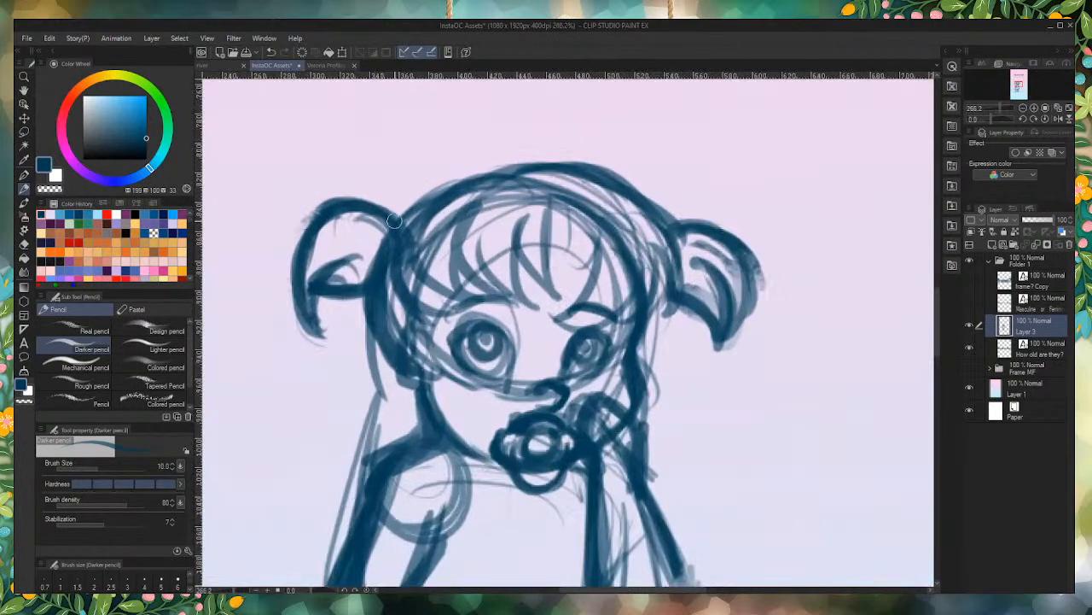
pyautogui.moveTo(400, 222); pyautogui.dragTo(403, 208)
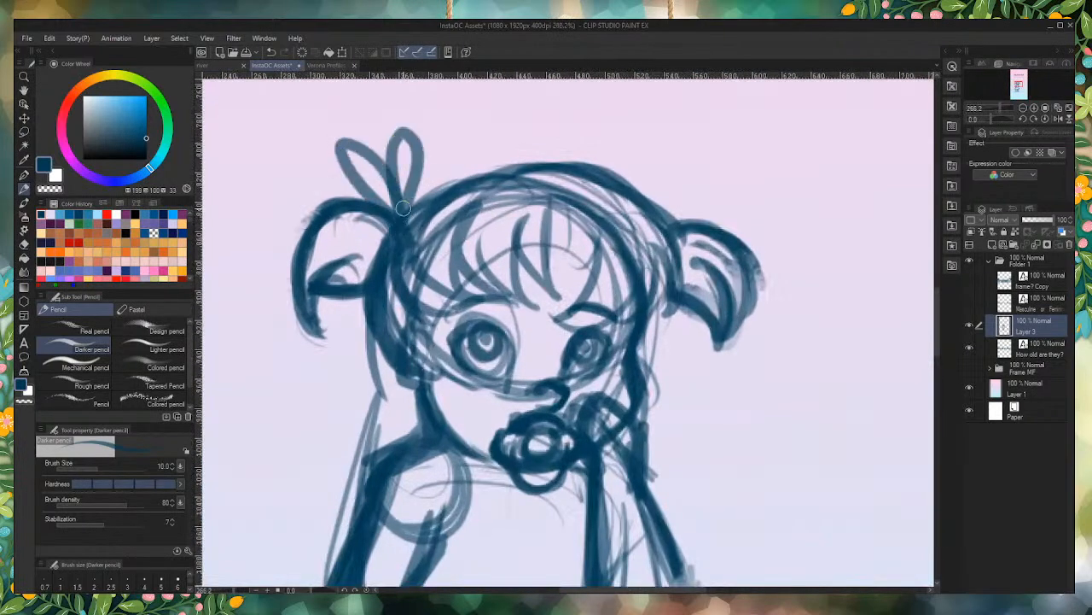
pyautogui.moveTo(687, 243)
pyautogui.mouseDown()
pyautogui.moveTo(716, 153)
pyautogui.moveTo(676, 223)
pyautogui.moveTo(644, 200)
pyautogui.mouseUp()
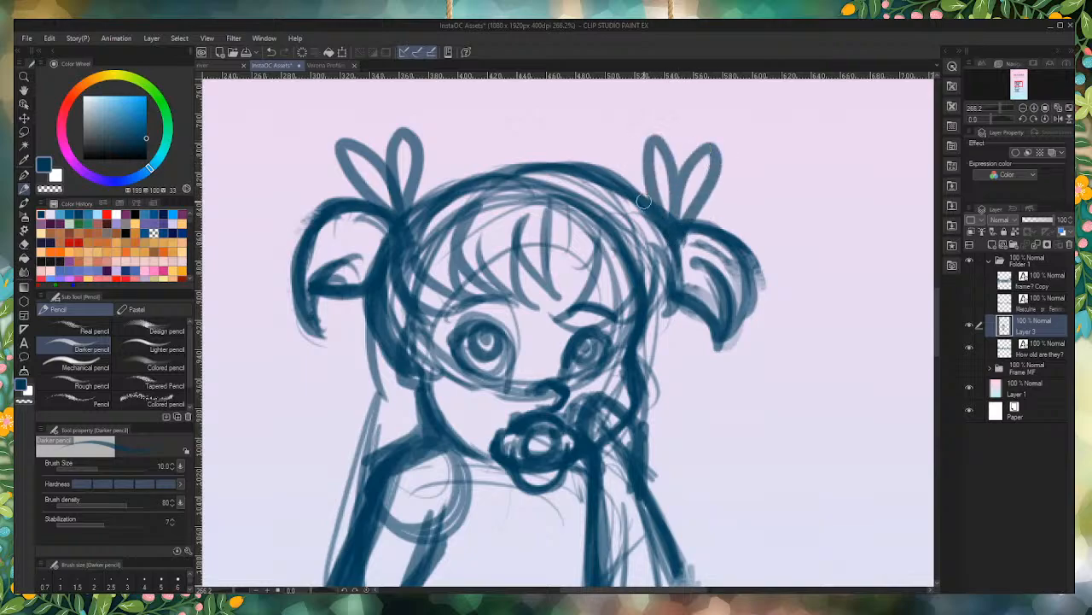
pyautogui.scroll(-8, 658, 369)
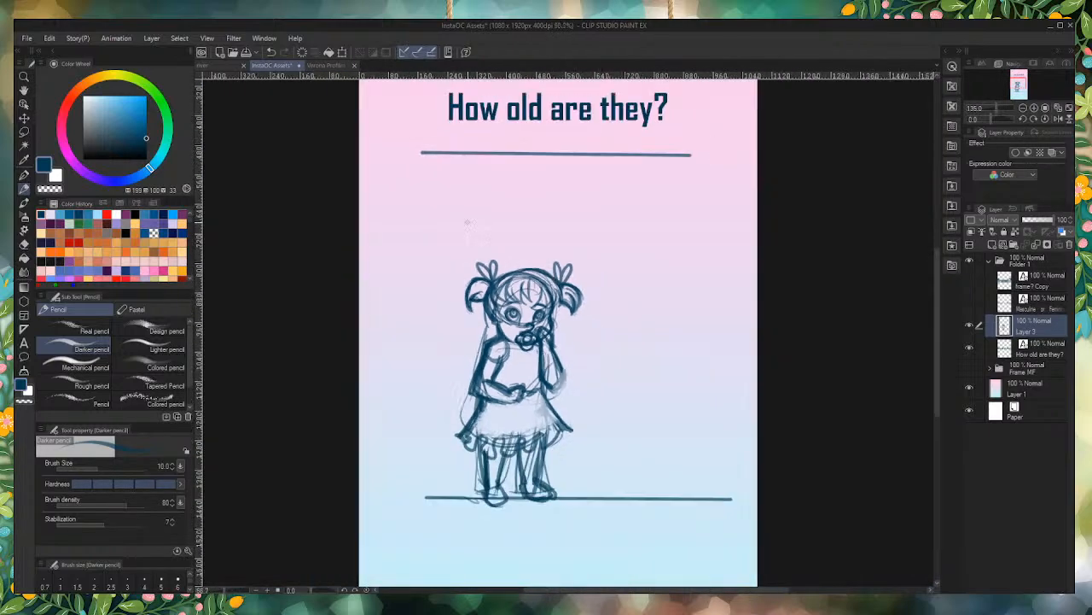
pyautogui.scroll(3, 518, 446)
pyautogui.scroll(1, 520, 449)
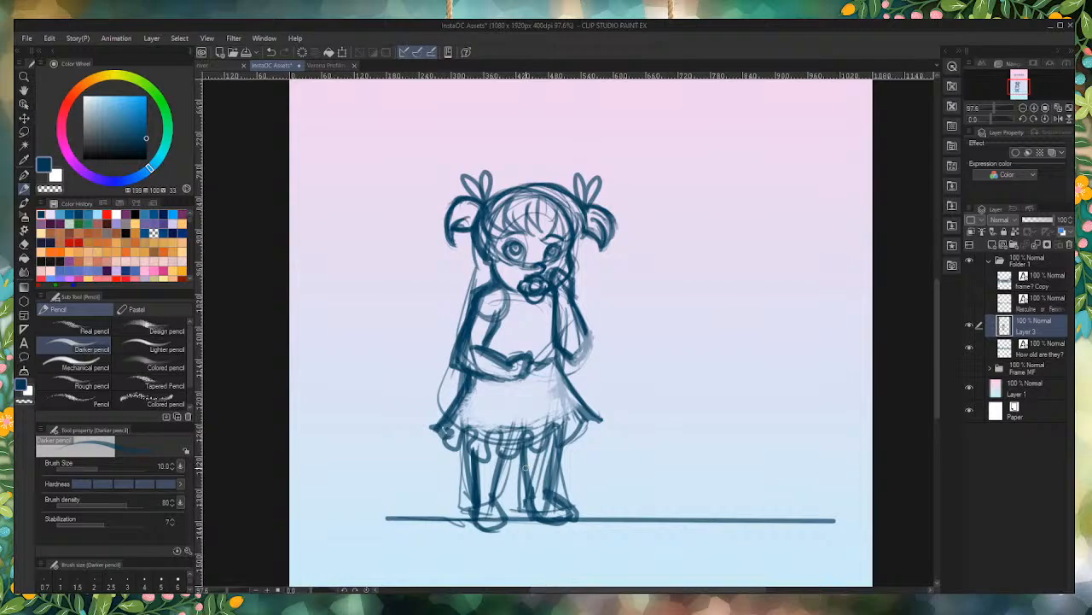
# Step: Examine the toddler's face, pigtails and arms up close and in the whole figure
pyautogui.scroll(3, 513, 256)
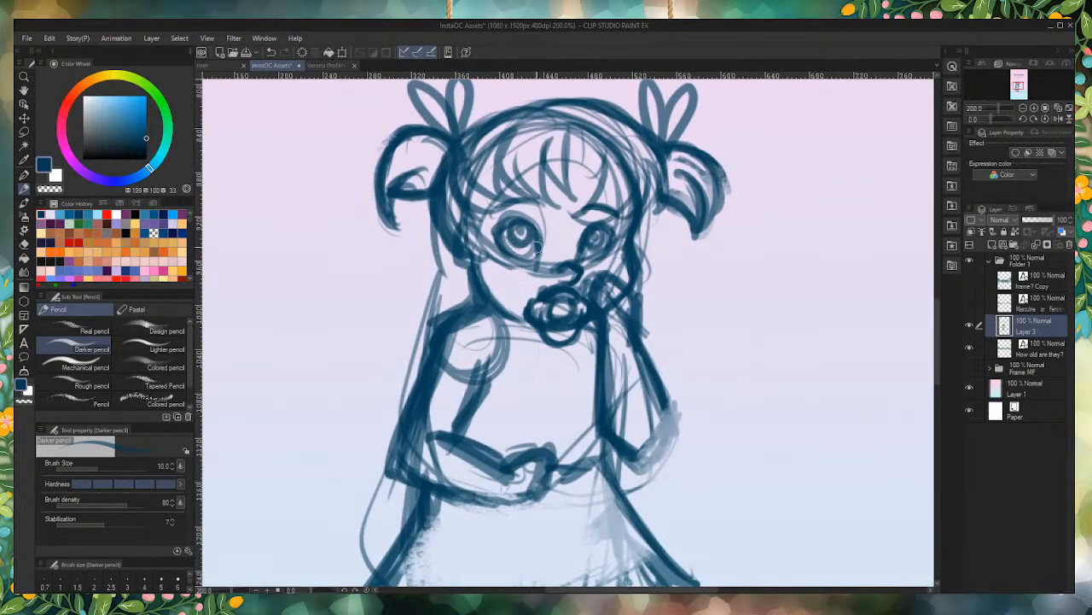
pyautogui.scroll(2, 547, 252)
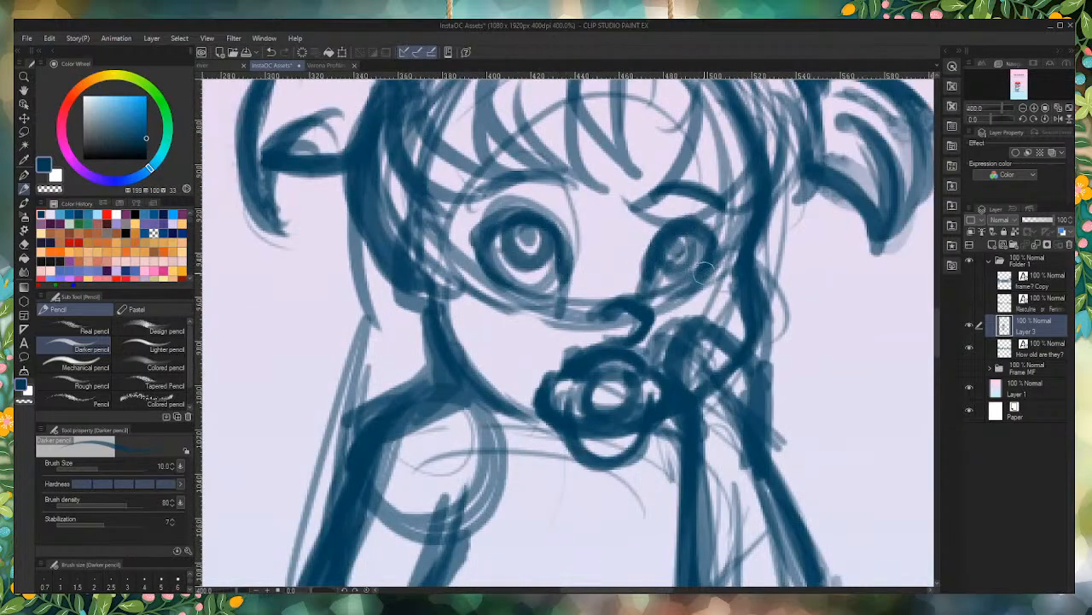
pyautogui.scroll(-2, 534, 422)
pyautogui.scroll(2, 535, 371)
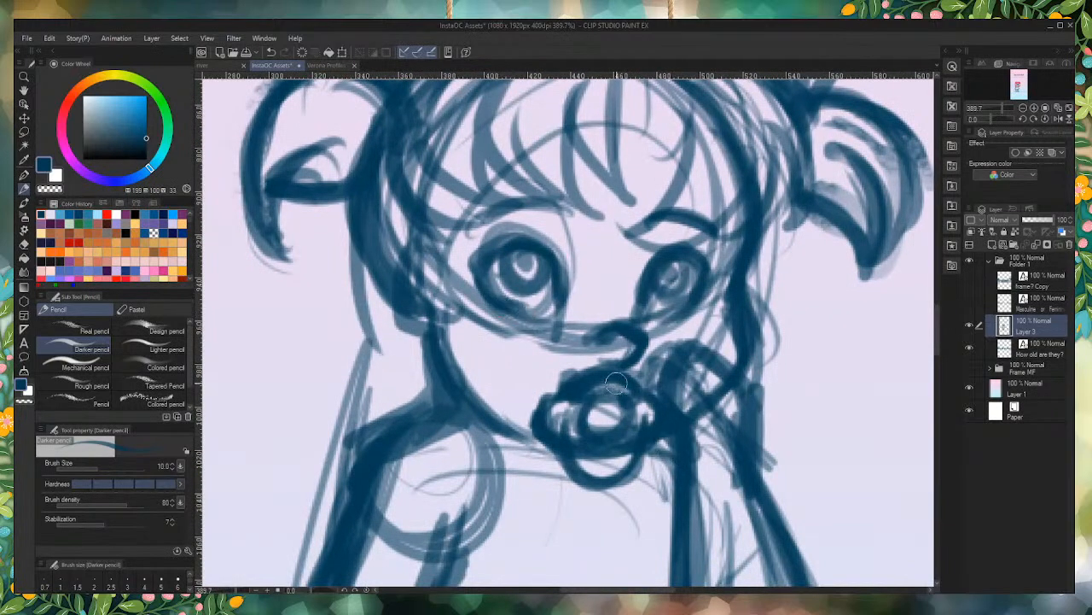
pyautogui.scroll(-2, 616, 385)
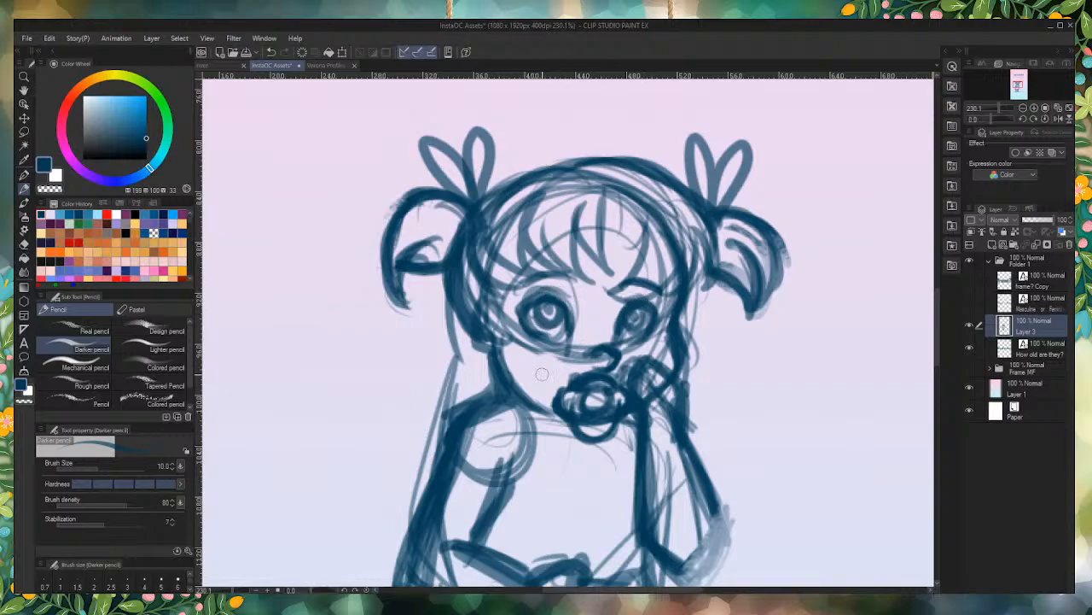
pyautogui.scroll(-2, 466, 375)
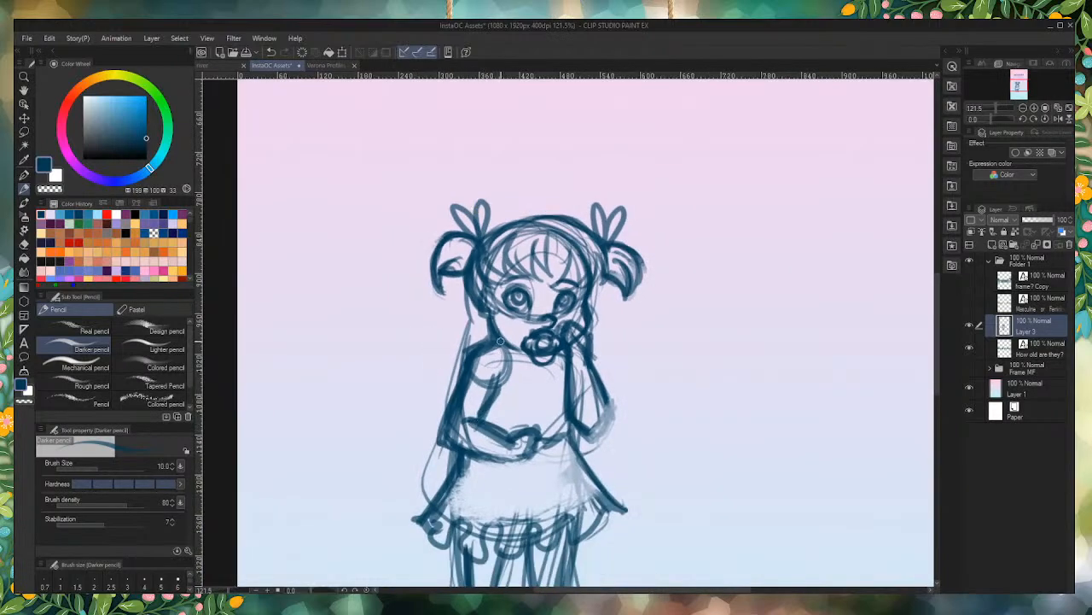
pyautogui.scroll(4, 501, 341)
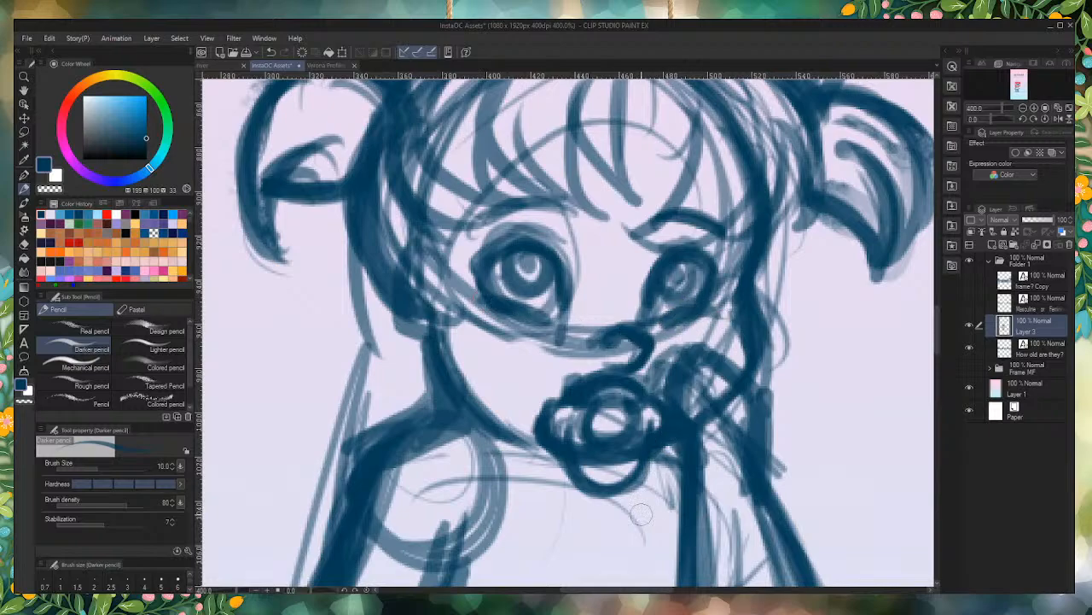
pyautogui.scroll(-2, 641, 513)
pyautogui.scroll(1, 690, 391)
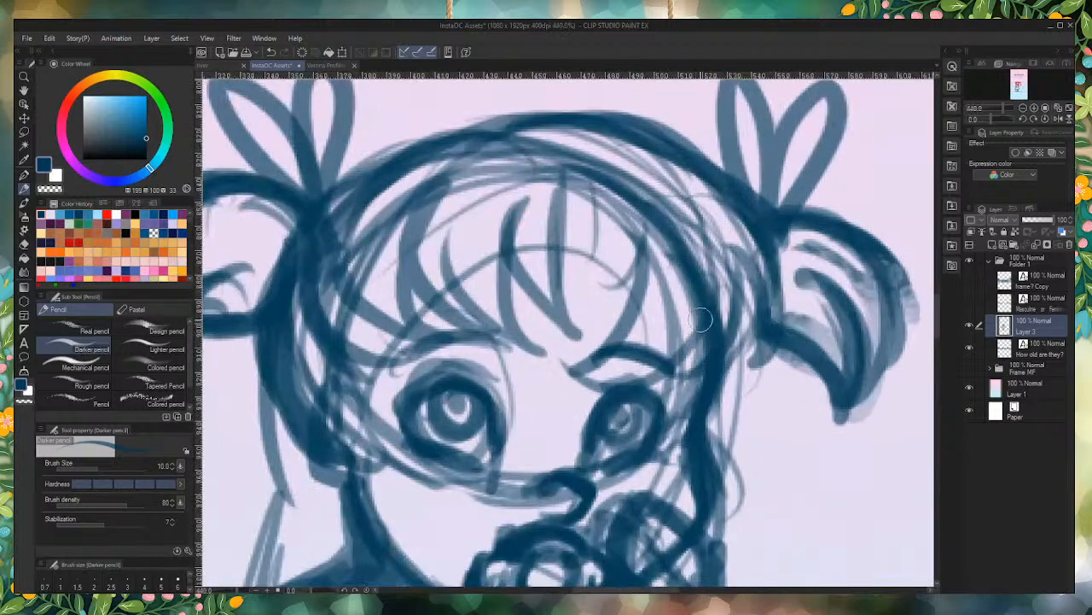
pyautogui.scroll(-3, 700, 342)
pyautogui.scroll(-2, 653, 539)
# Step: Draw a U-shaped neckline on the toddler's chest below the pacifier
pyautogui.scroll(6, 628, 298)
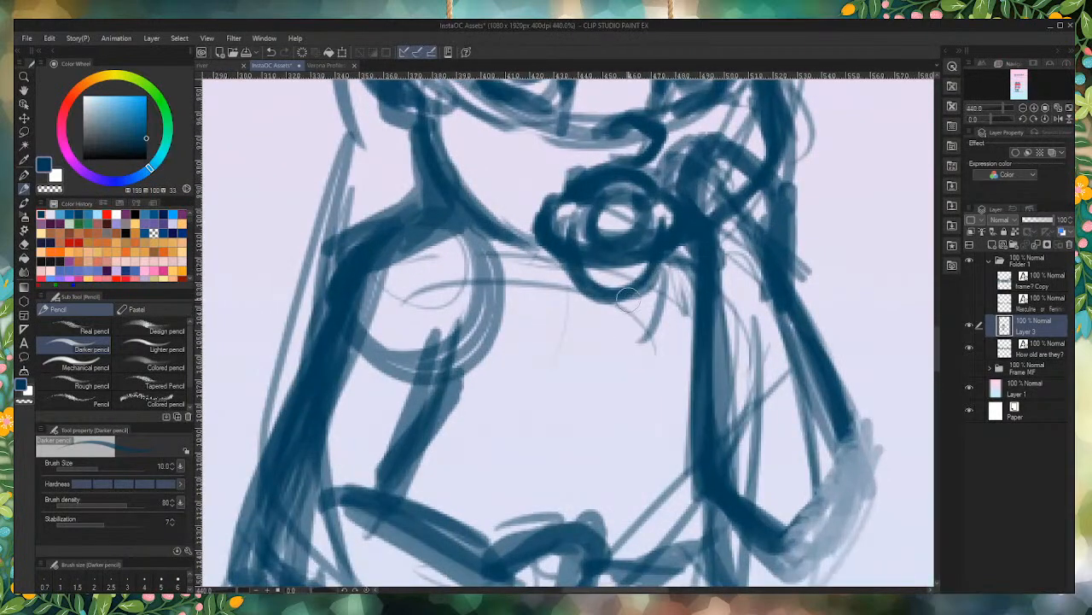
pyautogui.moveTo(661, 282)
pyautogui.mouseDown()
pyautogui.moveTo(554, 356)
pyautogui.moveTo(514, 275)
pyautogui.moveTo(515, 242)
pyautogui.moveTo(633, 372)
pyautogui.moveTo(661, 285)
pyautogui.mouseUp()
pyautogui.scroll(-2, 605, 251)
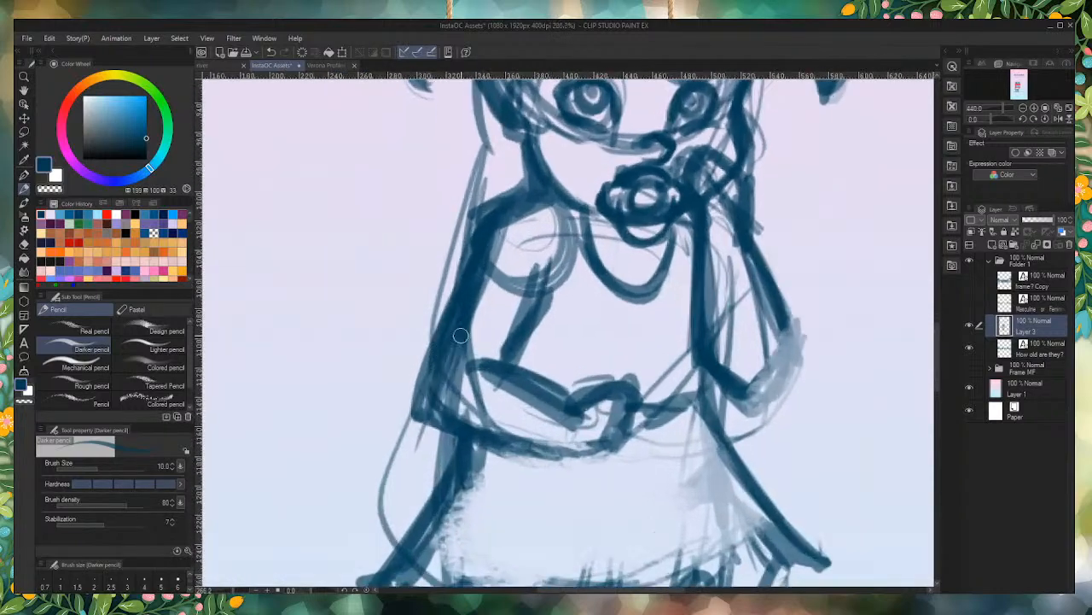
# Step: Add a sleeve hem and darker inner line to the left upper arm, and darken the waistline between the hand and the raised arm
pyautogui.scroll(1, 461, 334)
pyautogui.moveTo(558, 268); pyautogui.dragTo(544, 352)
pyautogui.moveTo(561, 287)
pyautogui.mouseDown()
pyautogui.moveTo(560, 350)
pyautogui.moveTo(451, 325)
pyautogui.moveTo(439, 310)
pyautogui.moveTo(426, 316)
pyautogui.moveTo(553, 362)
pyautogui.mouseUp()
pyautogui.moveTo(572, 243)
pyautogui.mouseDown()
pyautogui.moveTo(554, 363)
pyautogui.moveTo(568, 354)
pyautogui.mouseUp()
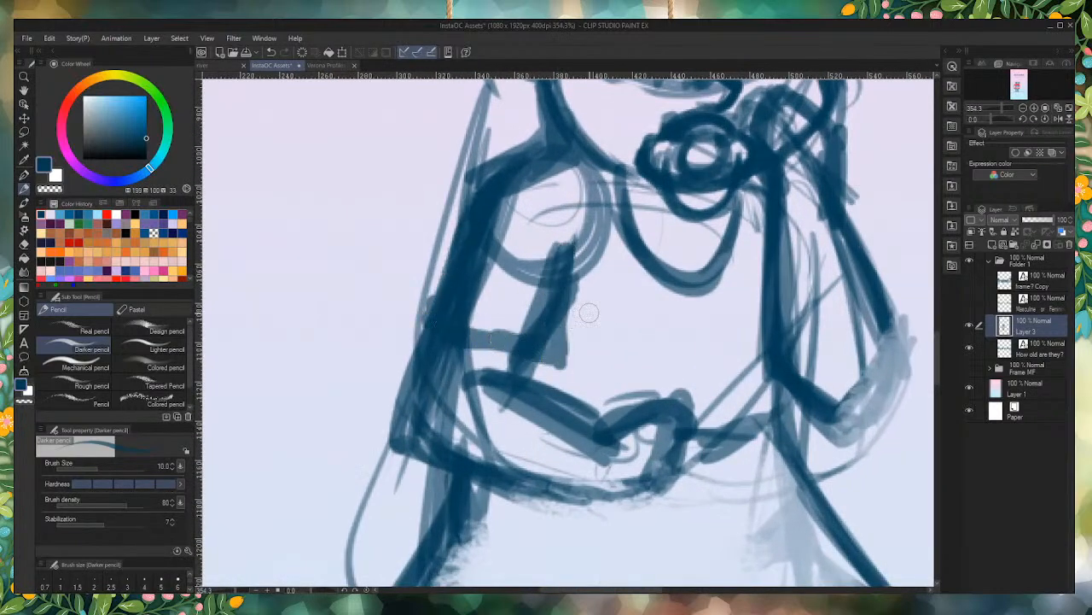
pyautogui.scroll(-2, 700, 289)
pyautogui.moveTo(768, 377)
pyautogui.mouseDown()
pyautogui.moveTo(693, 416)
pyautogui.moveTo(707, 418)
pyautogui.mouseUp()
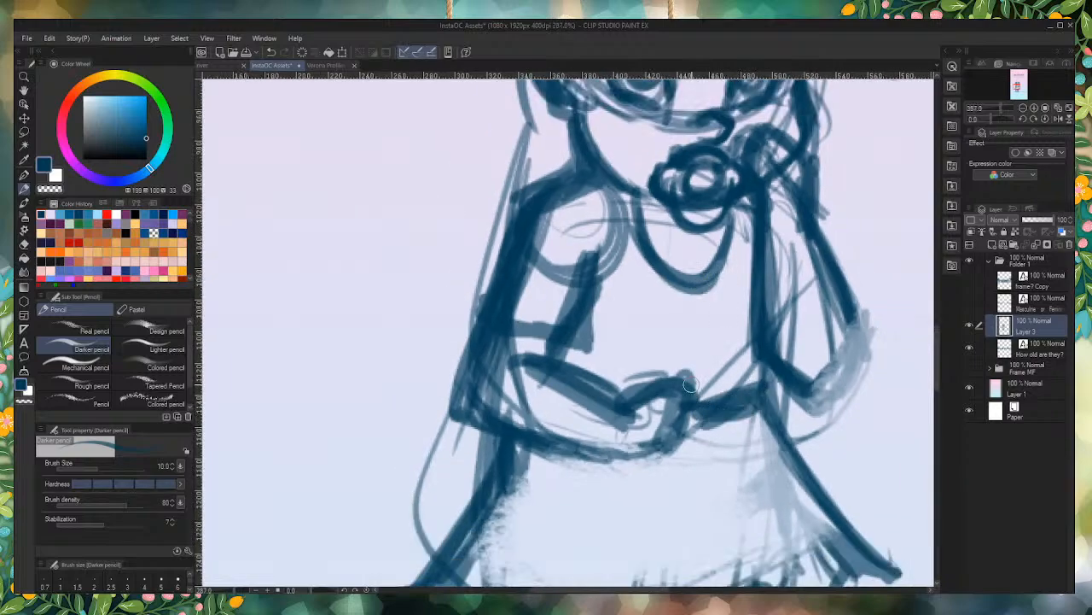
# Step: Transform the toddler sketch, shifting it toward the page's left side and rotating it slightly counterclockwise
pyautogui.scroll(-3, 467, 247)
pyautogui.scroll(2, 498, 305)
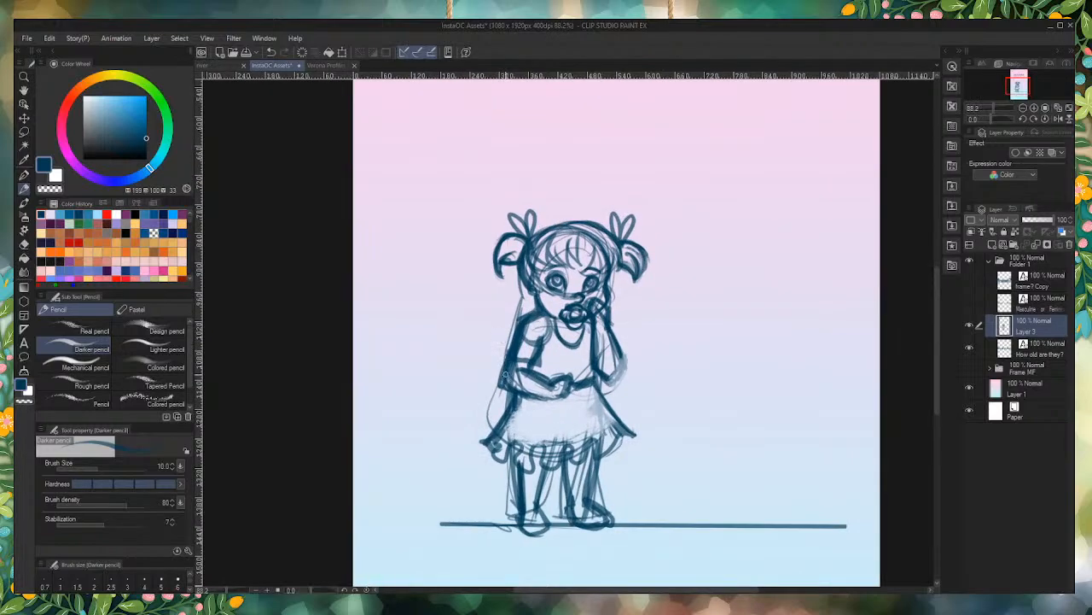
pyautogui.scroll(5, 543, 531)
pyautogui.scroll(-3, 551, 385)
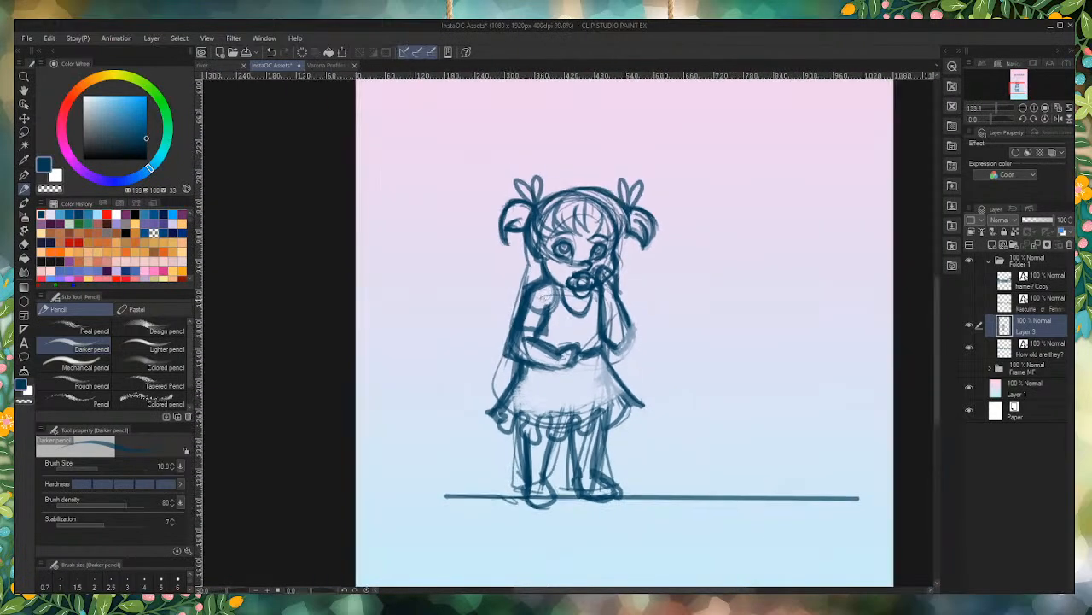
pyautogui.scroll(1, 550, 385)
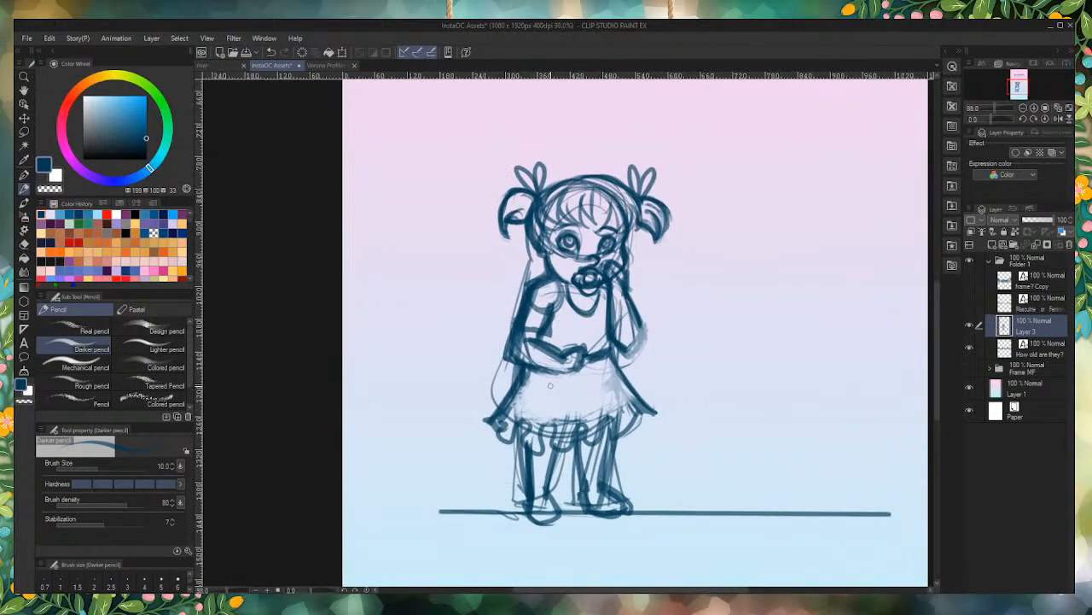
pyautogui.hotkey('ctrl', 't')
pyautogui.moveTo(478, 472); pyautogui.dragTo(433, 491)
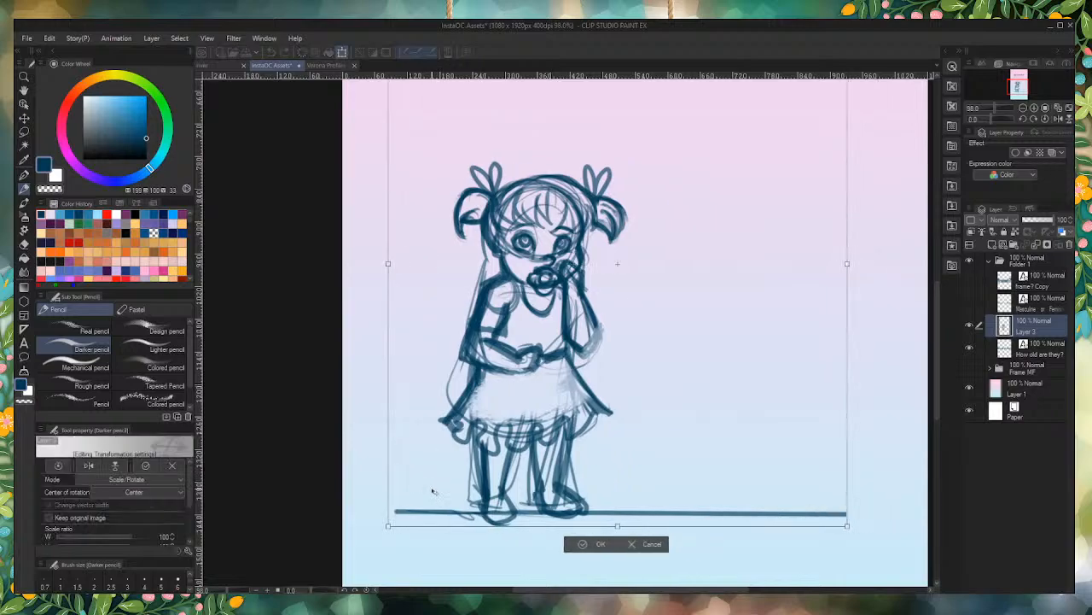
pyautogui.moveTo(387, 452)
pyautogui.mouseDown()
pyautogui.moveTo(402, 483)
pyautogui.moveTo(431, 484)
pyautogui.mouseUp()
pyautogui.moveTo(357, 495); pyautogui.dragTo(363, 525)
pyautogui.moveTo(440, 501); pyautogui.dragTo(416, 490)
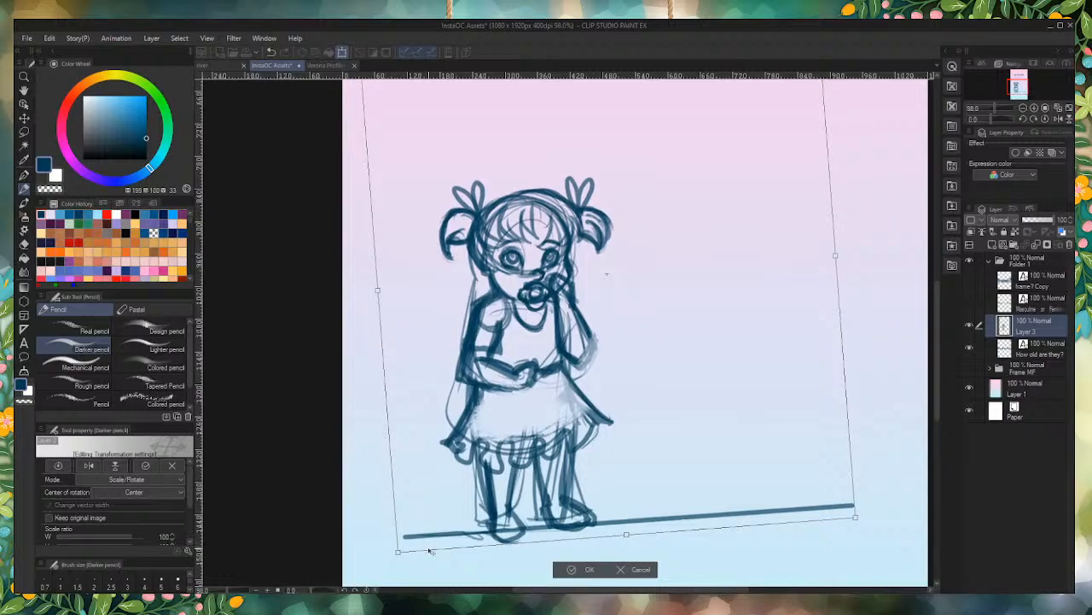
pyautogui.press('Return')
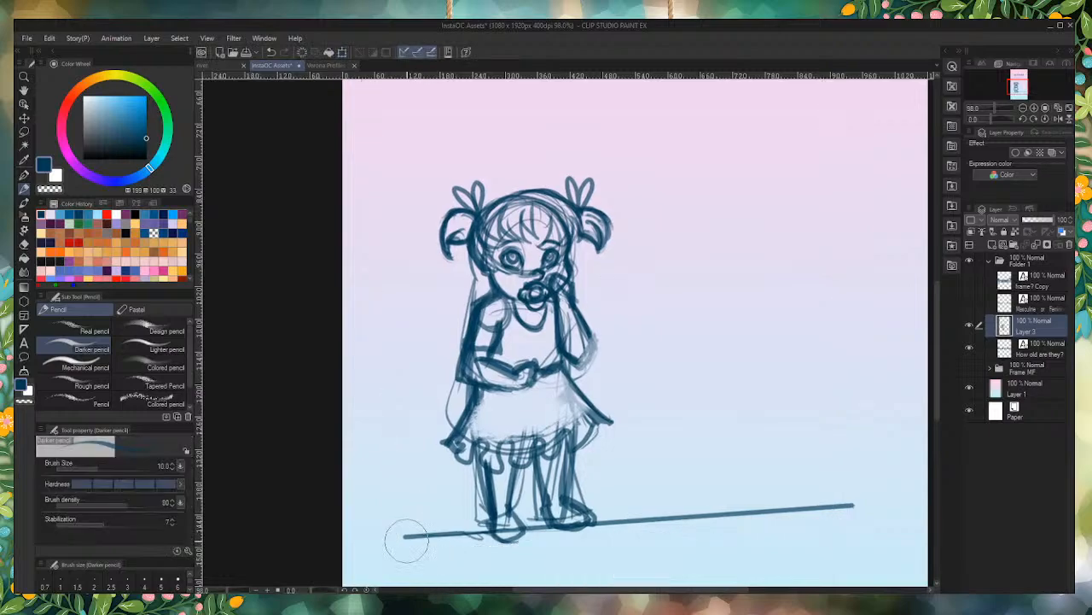
# Step: Erase the ground line on both sides of the feet and the stray stroke beneath the heading
pyautogui.moveTo(849, 500)
pyautogui.mouseDown()
pyautogui.moveTo(807, 543)
pyautogui.moveTo(736, 485)
pyautogui.moveTo(712, 563)
pyautogui.moveTo(659, 516)
pyautogui.moveTo(634, 469)
pyautogui.moveTo(637, 522)
pyautogui.mouseUp()
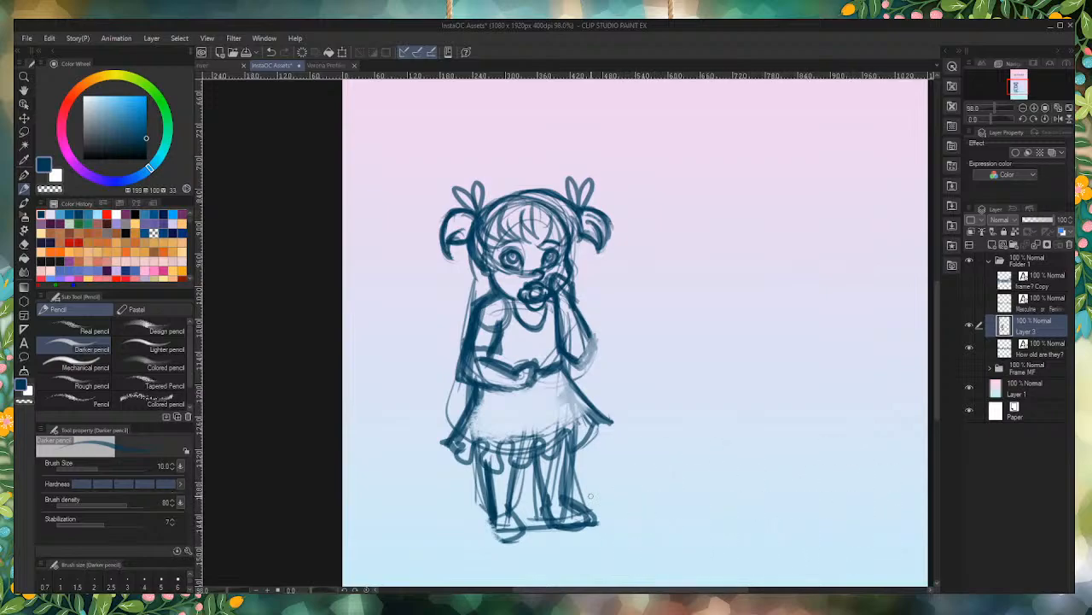
pyautogui.scroll(-6, 553, 444)
pyautogui.scroll(2, 564, 239)
pyautogui.moveTo(649, 267); pyautogui.dragTo(407, 288)
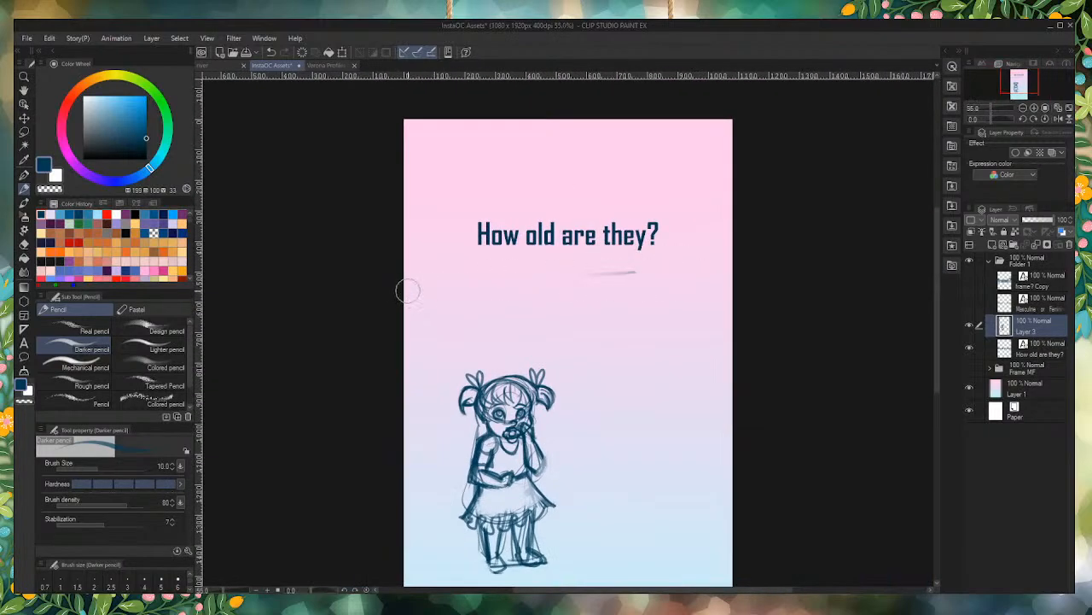
# Step: Erase the smudged strokes around the outside of the raised arm's elbow
pyautogui.scroll(4, 517, 412)
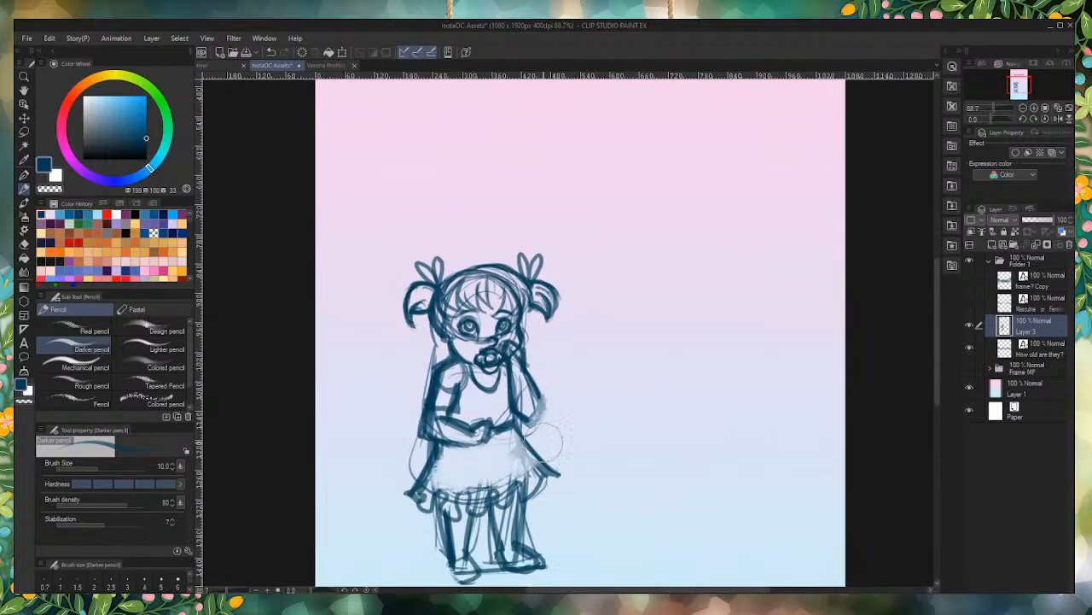
pyautogui.scroll(1, 517, 412)
pyautogui.moveTo(547, 374)
pyautogui.mouseDown()
pyautogui.moveTo(553, 406)
pyautogui.moveTo(540, 366)
pyautogui.moveTo(531, 412)
pyautogui.moveTo(544, 408)
pyautogui.moveTo(553, 388)
pyautogui.moveTo(549, 398)
pyautogui.moveTo(498, 422)
pyautogui.mouseUp()
pyautogui.scroll(-5, 420, 474)
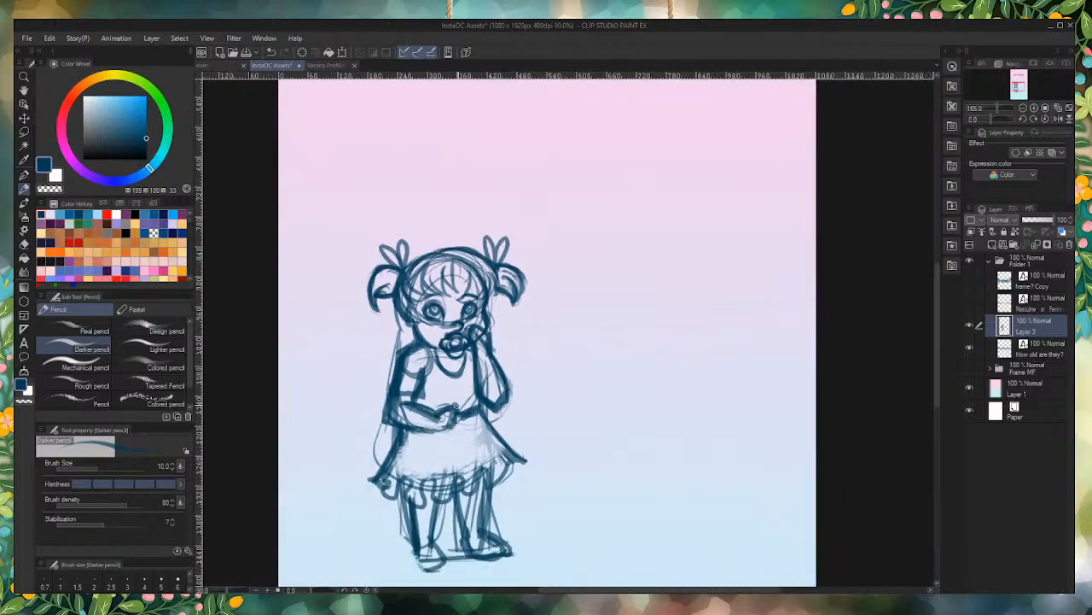
# Step: Clean up the toddler's feet by trimming the left shoe's sole and reworking the ankle and shoe lines
pyautogui.scroll(5, 420, 475)
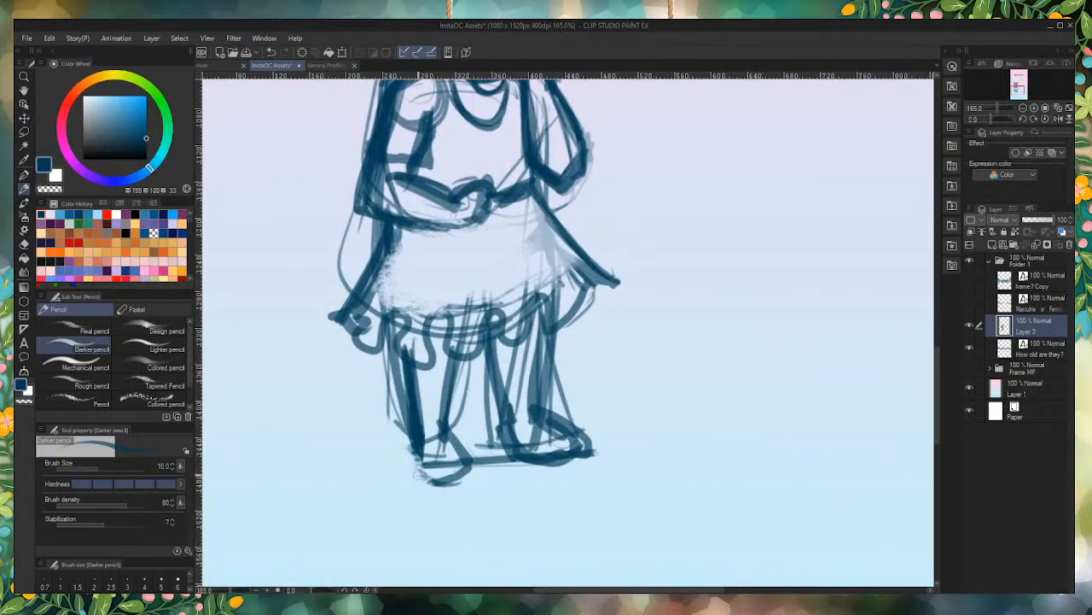
pyautogui.moveTo(418, 445)
pyautogui.mouseDown()
pyautogui.moveTo(420, 494)
pyautogui.moveTo(436, 482)
pyautogui.mouseUp()
pyautogui.moveTo(444, 433)
pyautogui.mouseDown()
pyautogui.moveTo(418, 440)
pyautogui.moveTo(443, 462)
pyautogui.mouseUp()
pyautogui.moveTo(553, 420)
pyautogui.mouseDown()
pyautogui.moveTo(516, 429)
pyautogui.moveTo(554, 437)
pyautogui.moveTo(510, 425)
pyautogui.moveTo(560, 426)
pyautogui.mouseUp()
pyautogui.scroll(-6, 511, 486)
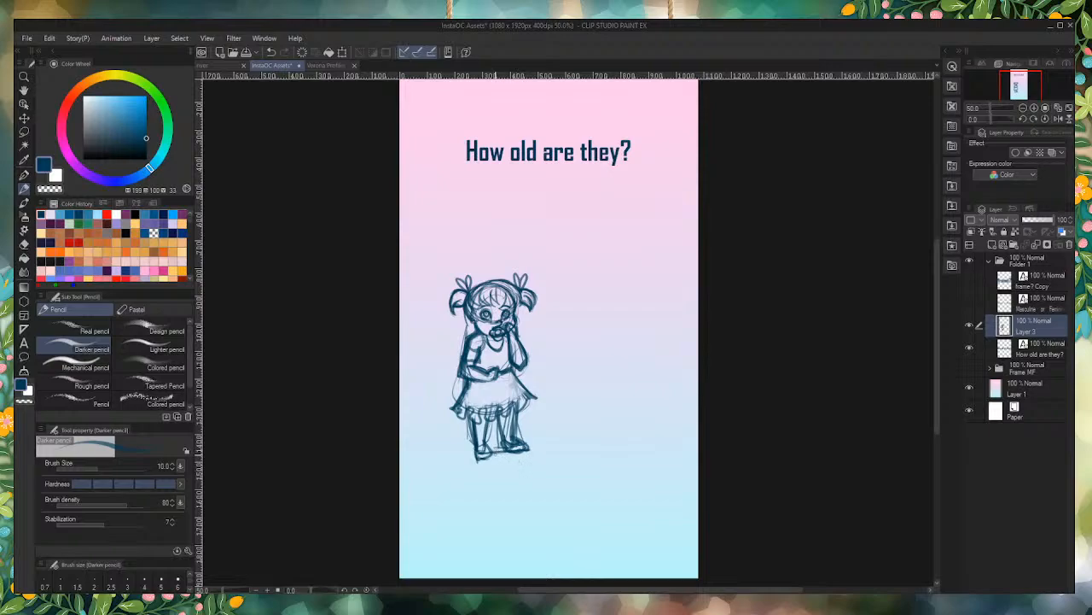
pyautogui.scroll(2, 613, 267)
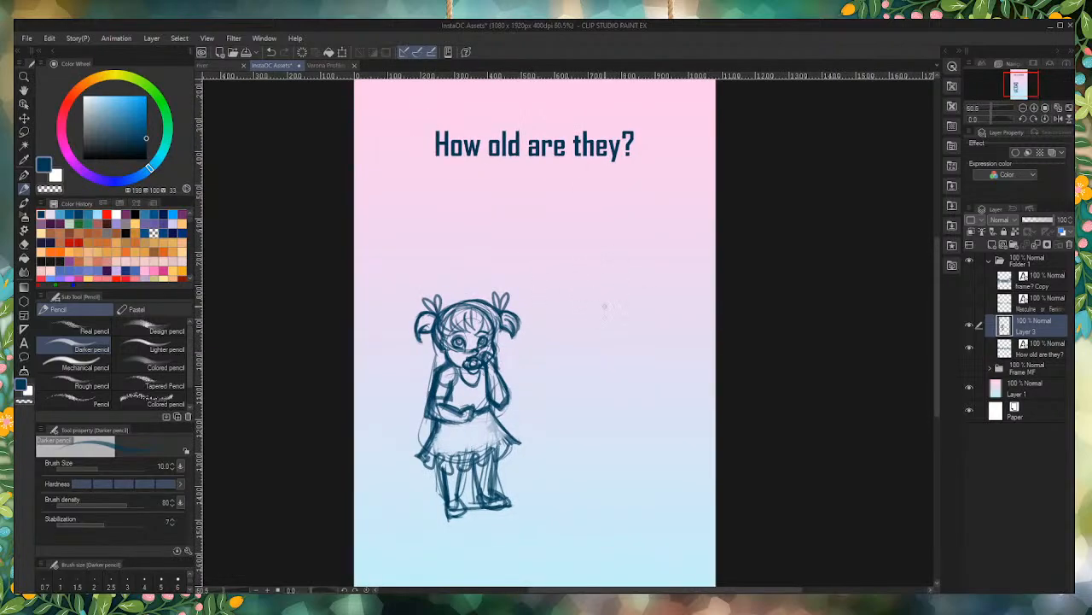
pyautogui.moveTo(571, 266)
pyautogui.mouseDown()
pyautogui.moveTo(572, 321)
pyautogui.moveTo(599, 316)
pyautogui.moveTo(572, 325)
pyautogui.mouseUp()
pyautogui.moveTo(617, 277)
pyautogui.mouseDown()
pyautogui.moveTo(616, 300)
pyautogui.moveTo(595, 320)
pyautogui.moveTo(657, 338)
pyautogui.moveTo(671, 386)
pyautogui.mouseUp()
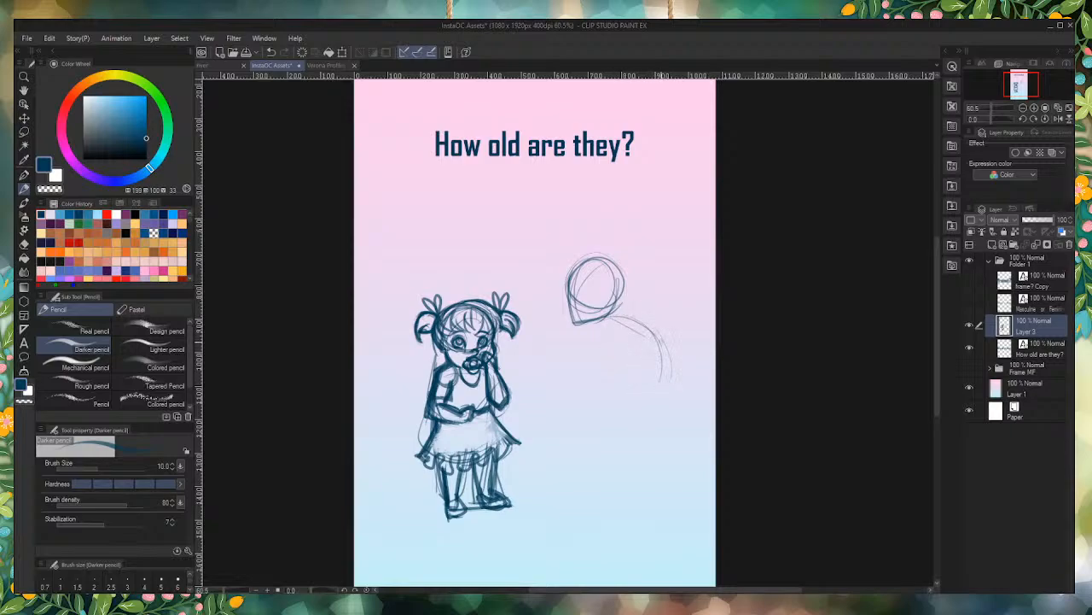
pyautogui.moveTo(637, 317); pyautogui.dragTo(671, 362)
pyautogui.moveTo(609, 309)
pyautogui.mouseDown()
pyautogui.moveTo(654, 325)
pyautogui.moveTo(654, 380)
pyautogui.mouseUp()
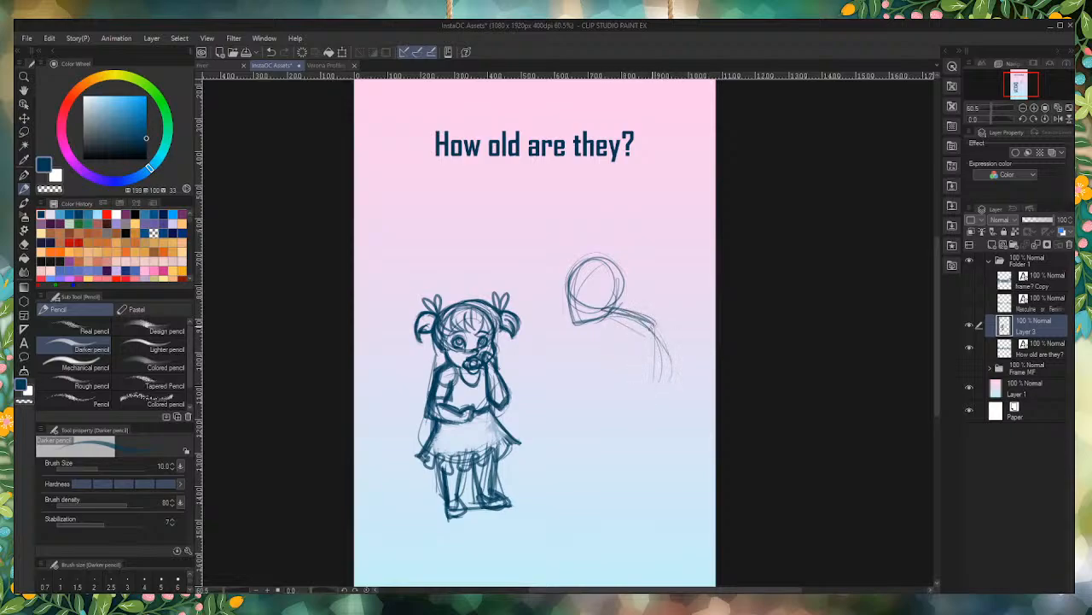
pyautogui.moveTo(666, 324); pyautogui.dragTo(647, 406)
pyautogui.moveTo(653, 368)
pyautogui.mouseDown()
pyautogui.moveTo(677, 381)
pyautogui.moveTo(668, 348)
pyautogui.moveTo(588, 275)
pyautogui.moveTo(572, 286)
pyautogui.moveTo(607, 376)
pyautogui.moveTo(652, 415)
pyautogui.mouseUp()
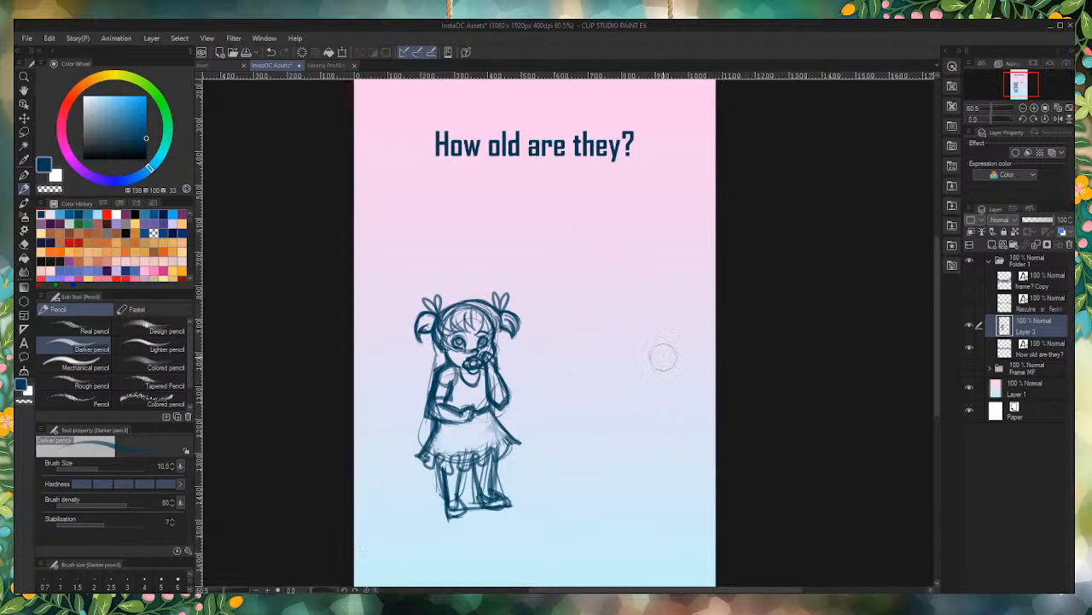
# Step: Add a new layer inside Folder 1 and place it directly above the toddler's sketch layer
pyautogui.click(994, 266)
pyautogui.click(994, 245)
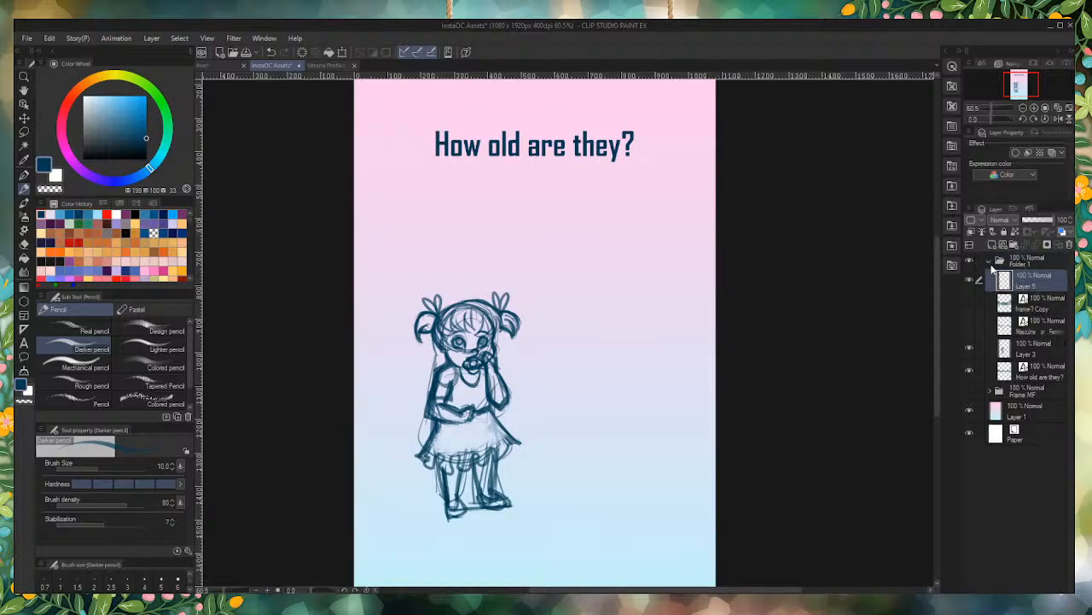
pyautogui.moveTo(1016, 314); pyautogui.dragTo(1014, 339)
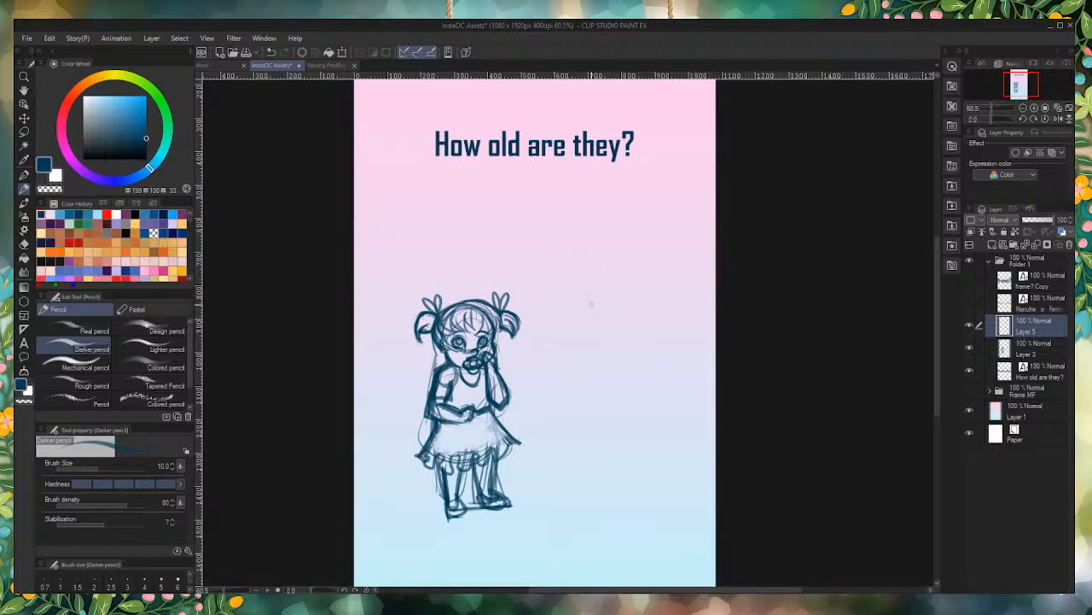
# Step: Try roughing in a leaning second figure with a round head, shoulder circle and bent arm reaching toward the toddler
pyautogui.moveTo(592, 303)
pyautogui.mouseDown()
pyautogui.moveTo(546, 302)
pyautogui.moveTo(569, 278)
pyautogui.moveTo(550, 324)
pyautogui.moveTo(537, 289)
pyautogui.moveTo(568, 294)
pyautogui.moveTo(563, 284)
pyautogui.moveTo(550, 321)
pyautogui.moveTo(559, 292)
pyautogui.moveTo(558, 337)
pyautogui.moveTo(583, 330)
pyautogui.moveTo(558, 335)
pyautogui.moveTo(593, 305)
pyautogui.moveTo(555, 330)
pyautogui.moveTo(625, 322)
pyautogui.moveTo(674, 352)
pyautogui.moveTo(669, 379)
pyautogui.moveTo(627, 361)
pyautogui.moveTo(659, 309)
pyautogui.moveTo(593, 341)
pyautogui.moveTo(601, 304)
pyautogui.moveTo(623, 309)
pyautogui.moveTo(631, 321)
pyautogui.moveTo(620, 334)
pyautogui.moveTo(606, 334)
pyautogui.moveTo(642, 323)
pyautogui.mouseUp()
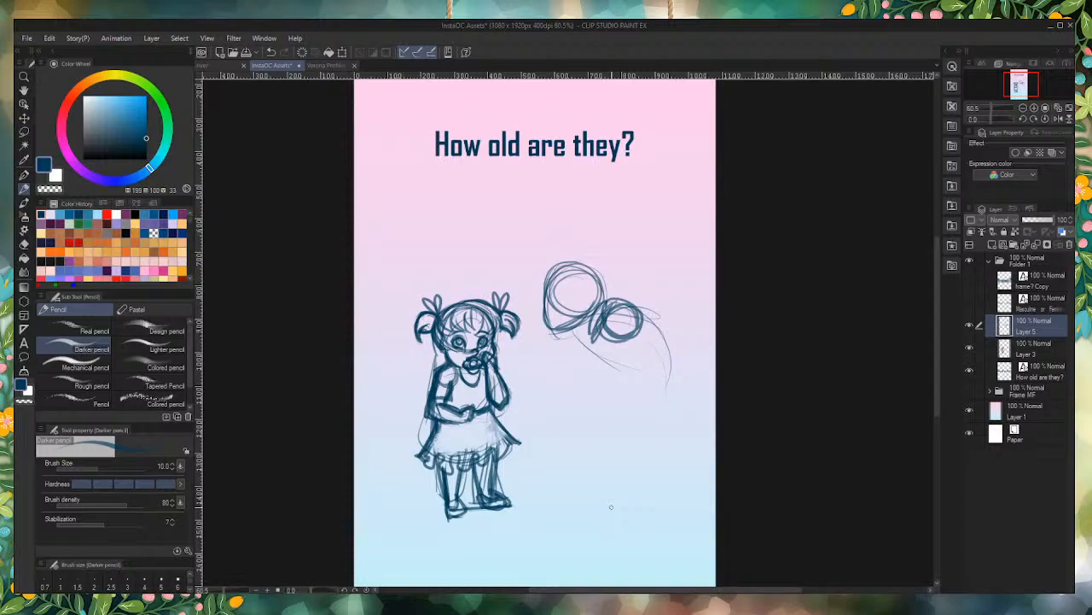
pyautogui.moveTo(623, 340); pyautogui.dragTo(581, 393)
pyautogui.moveTo(602, 319)
pyautogui.mouseDown()
pyautogui.moveTo(572, 381)
pyautogui.moveTo(542, 351)
pyautogui.mouseUp()
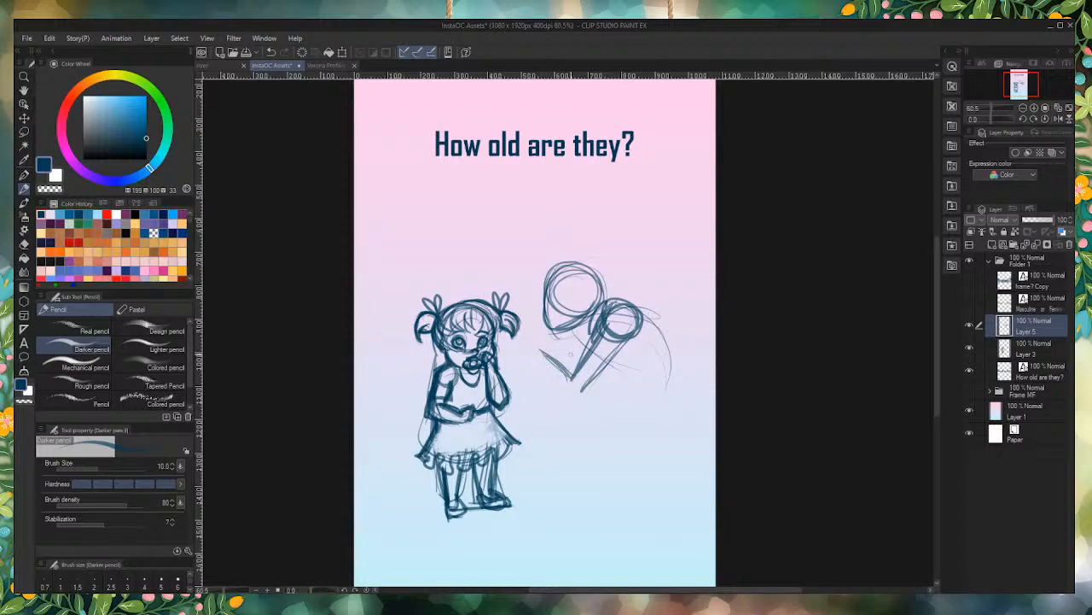
pyautogui.moveTo(580, 374)
pyautogui.mouseDown()
pyautogui.moveTo(546, 351)
pyautogui.moveTo(532, 355)
pyautogui.moveTo(576, 391)
pyautogui.mouseUp()
pyautogui.moveTo(536, 360); pyautogui.dragTo(581, 393)
pyautogui.moveTo(577, 393)
pyautogui.mouseDown()
pyautogui.moveTo(617, 351)
pyautogui.moveTo(541, 351)
pyautogui.moveTo(594, 371)
pyautogui.moveTo(589, 387)
pyautogui.moveTo(630, 339)
pyautogui.moveTo(674, 381)
pyautogui.mouseUp()
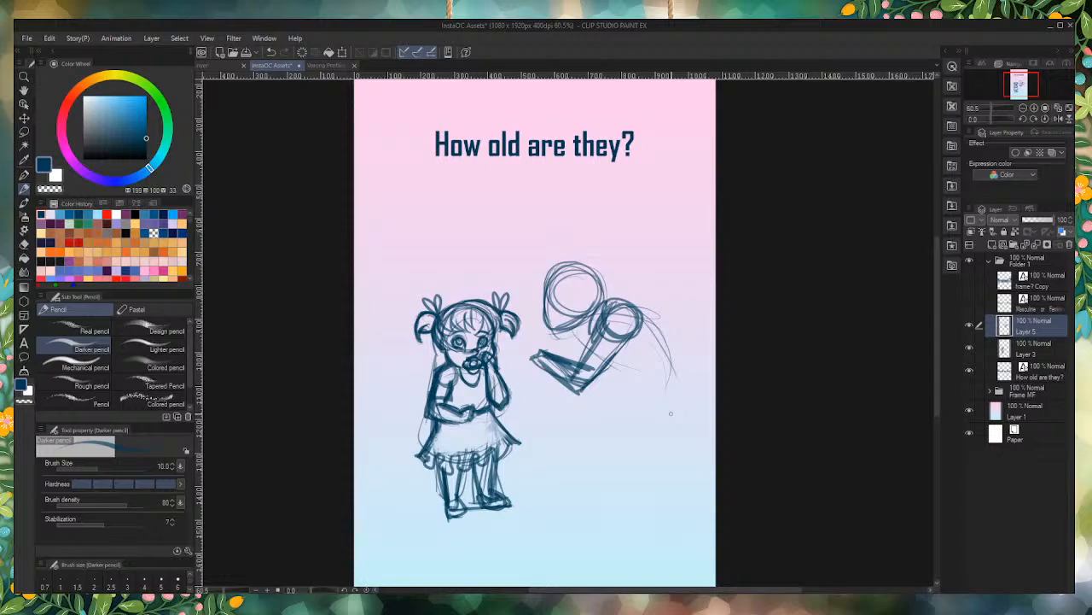
# Step: Sketch the leaning figure's outstretched hand and the long back and chest lines of its torso
pyautogui.scroll(2, 536, 349)
pyautogui.moveTo(546, 353)
pyautogui.mouseDown()
pyautogui.moveTo(518, 360)
pyautogui.moveTo(541, 372)
pyautogui.moveTo(545, 364)
pyautogui.moveTo(515, 375)
pyautogui.mouseUp()
pyautogui.moveTo(644, 298)
pyautogui.mouseDown()
pyautogui.moveTo(684, 420)
pyautogui.moveTo(711, 418)
pyautogui.moveTo(676, 321)
pyautogui.moveTo(618, 301)
pyautogui.moveTo(666, 310)
pyautogui.moveTo(692, 455)
pyautogui.moveTo(669, 453)
pyautogui.mouseUp()
pyautogui.moveTo(616, 373); pyautogui.dragTo(645, 429)
pyautogui.moveTo(592, 313)
pyautogui.mouseDown()
pyautogui.moveTo(635, 417)
pyautogui.moveTo(626, 425)
pyautogui.mouseUp()
pyautogui.moveTo(586, 331); pyautogui.dragTo(639, 434)
# Step: Close the lower end of the leaning figure's torso with a curved hip line and strengthen its front edge
pyautogui.moveTo(638, 434)
pyautogui.mouseDown()
pyautogui.moveTo(672, 429)
pyautogui.moveTo(694, 420)
pyautogui.moveTo(707, 391)
pyautogui.mouseUp()
pyautogui.moveTo(698, 397); pyautogui.dragTo(638, 427)
pyautogui.moveTo(688, 376); pyautogui.dragTo(631, 424)
pyautogui.moveTo(635, 426)
pyautogui.mouseDown()
pyautogui.moveTo(593, 370)
pyautogui.moveTo(627, 429)
pyautogui.mouseUp()
pyautogui.moveTo(584, 321); pyautogui.dragTo(618, 409)
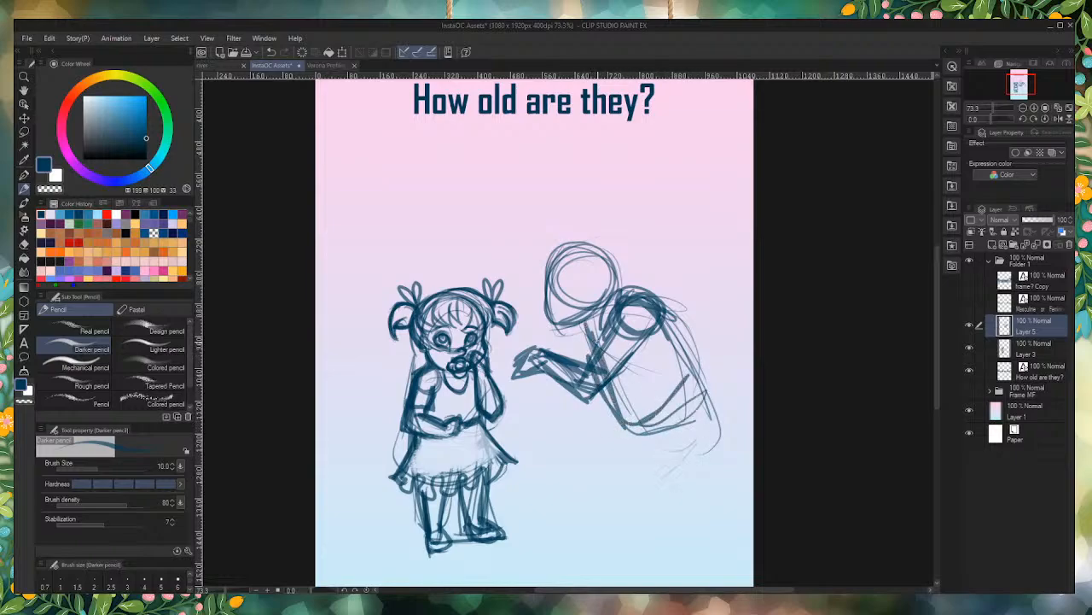
# Step: Reinforce the leaning figure's back line from shoulder to hip and add light construction strokes across the torso
pyautogui.moveTo(595, 346)
pyautogui.mouseDown()
pyautogui.moveTo(657, 311)
pyautogui.moveTo(709, 401)
pyautogui.mouseUp()
pyautogui.moveTo(641, 311); pyautogui.dragTo(708, 401)
pyautogui.moveTo(665, 331); pyautogui.dragTo(709, 405)
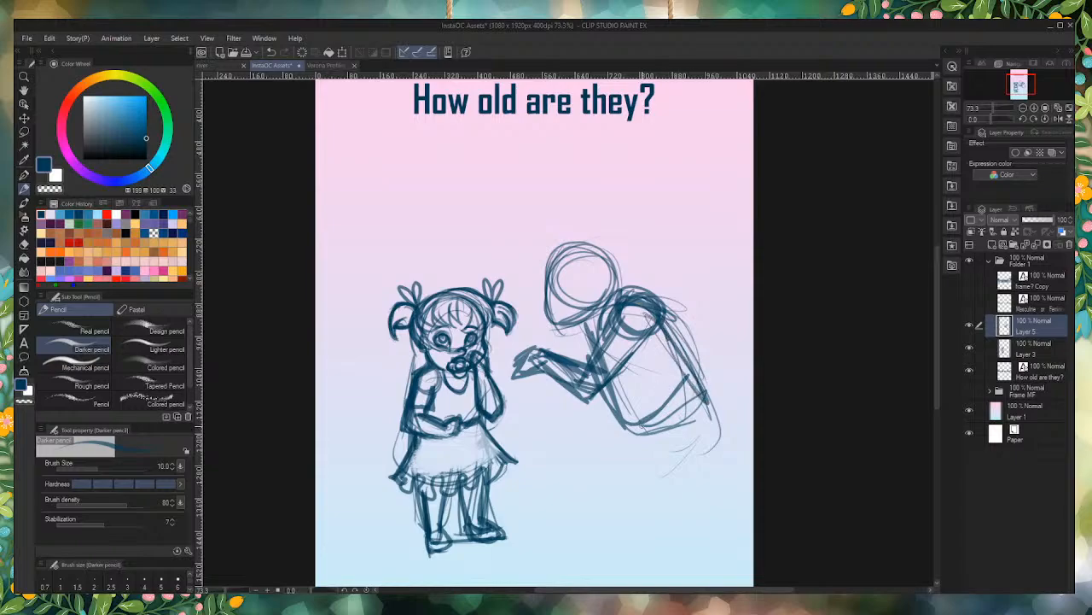
pyautogui.moveTo(604, 364); pyautogui.dragTo(640, 408)
pyautogui.moveTo(670, 358)
pyautogui.mouseDown()
pyautogui.moveTo(717, 418)
pyautogui.moveTo(680, 319)
pyautogui.moveTo(678, 438)
pyautogui.moveTo(622, 433)
pyautogui.moveTo(551, 282)
pyautogui.moveTo(527, 366)
pyautogui.moveTo(615, 412)
pyautogui.mouseUp()
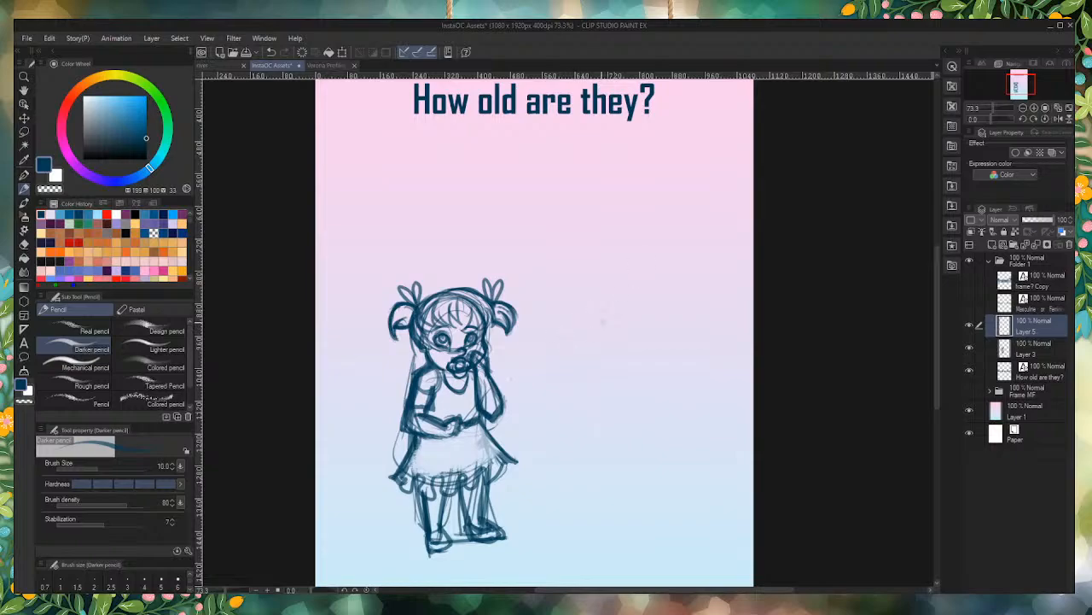
# Step: Increase the Darker pencil's brush size to 25 for roughing in the second figure
pyautogui.moveTo(588, 306); pyautogui.dragTo(584, 321)
pyautogui.press(']')
pyautogui.press(']')
pyautogui.press(']')
pyautogui.press(']')
pyautogui.press(']')
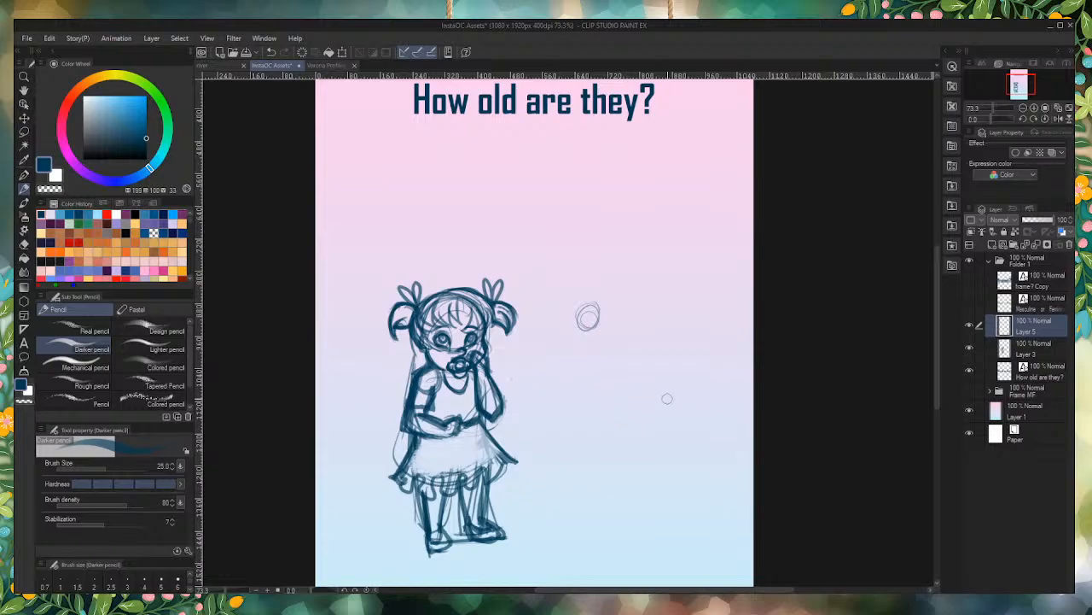
pyautogui.moveTo(589, 300)
pyautogui.mouseDown()
pyautogui.moveTo(597, 316)
pyautogui.moveTo(580, 323)
pyautogui.moveTo(570, 298)
pyautogui.moveTo(574, 339)
pyautogui.moveTo(566, 307)
pyautogui.moveTo(598, 329)
pyautogui.moveTo(587, 336)
pyautogui.moveTo(646, 334)
pyautogui.moveTo(618, 343)
pyautogui.moveTo(660, 419)
pyautogui.moveTo(620, 356)
pyautogui.moveTo(650, 386)
pyautogui.moveTo(617, 420)
pyautogui.moveTo(633, 432)
pyautogui.moveTo(653, 375)
pyautogui.mouseUp()
pyautogui.moveTo(600, 323)
pyautogui.mouseDown()
pyautogui.moveTo(658, 366)
pyautogui.moveTo(638, 424)
pyautogui.moveTo(638, 390)
pyautogui.moveTo(648, 388)
pyautogui.moveTo(648, 420)
pyautogui.mouseUp()
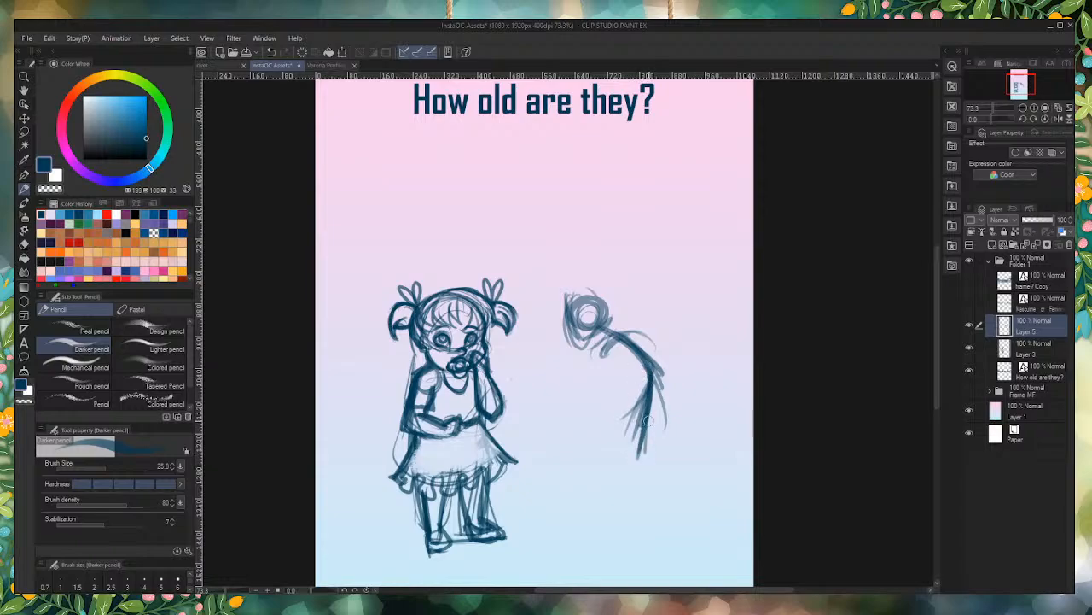
pyautogui.moveTo(647, 363)
pyautogui.mouseDown()
pyautogui.moveTo(674, 420)
pyautogui.moveTo(668, 413)
pyautogui.mouseUp()
pyautogui.moveTo(632, 333)
pyautogui.mouseDown()
pyautogui.moveTo(586, 317)
pyautogui.moveTo(677, 453)
pyautogui.moveTo(622, 435)
pyautogui.moveTo(633, 314)
pyautogui.mouseUp()
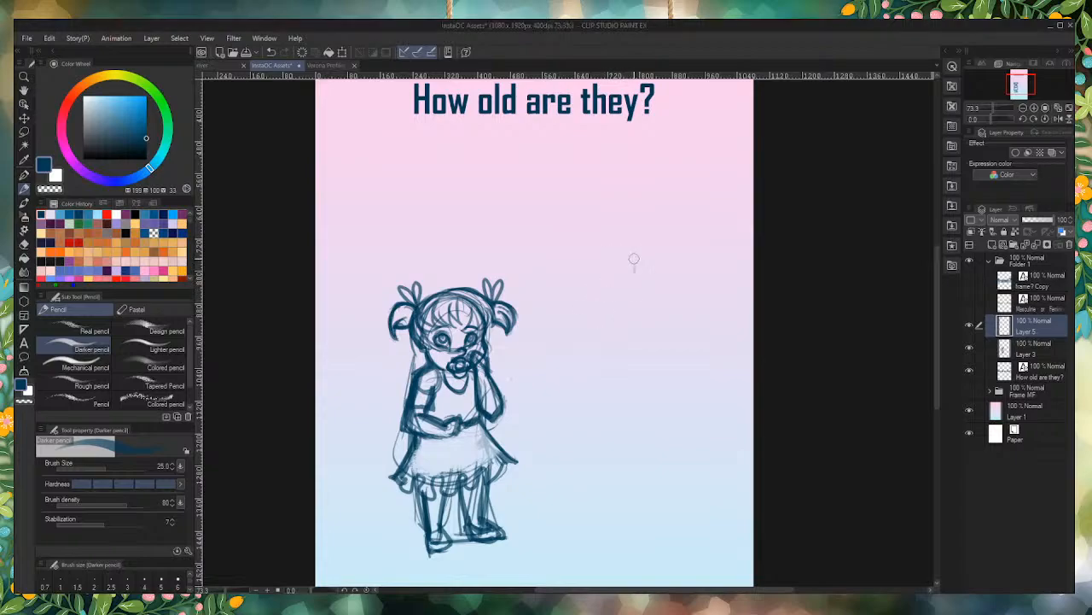
# Step: Rough in a taller stooped figure facing the toddler, with a round head and a long curved back line running down to a foot
pyautogui.moveTo(631, 256)
pyautogui.mouseDown()
pyautogui.moveTo(636, 269)
pyautogui.moveTo(610, 246)
pyautogui.moveTo(584, 256)
pyautogui.moveTo(580, 303)
pyautogui.moveTo(632, 291)
pyautogui.moveTo(620, 304)
pyautogui.moveTo(683, 341)
pyautogui.moveTo(698, 389)
pyautogui.moveTo(696, 486)
pyautogui.mouseUp()
pyautogui.moveTo(690, 350); pyautogui.dragTo(705, 501)
pyautogui.moveTo(690, 391); pyautogui.dragTo(706, 505)
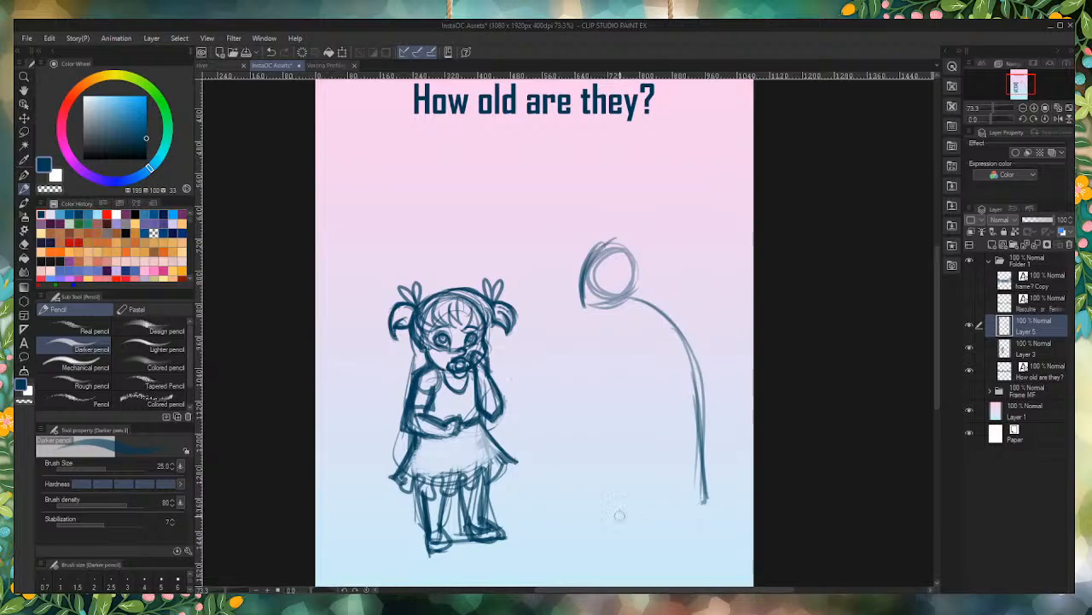
pyautogui.moveTo(694, 463); pyautogui.dragTo(699, 520)
pyautogui.moveTo(706, 498)
pyautogui.mouseDown()
pyautogui.moveTo(675, 518)
pyautogui.moveTo(697, 523)
pyautogui.mouseUp()
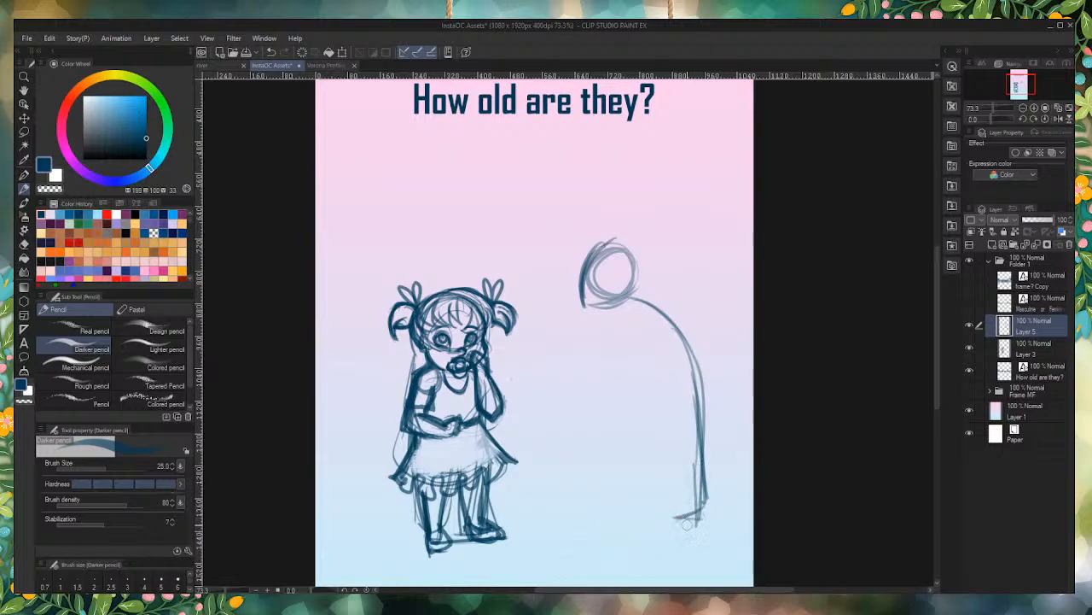
pyautogui.moveTo(671, 304)
pyautogui.mouseDown()
pyautogui.moveTo(615, 308)
pyautogui.moveTo(677, 316)
pyautogui.moveTo(660, 295)
pyautogui.moveTo(698, 349)
pyautogui.moveTo(705, 422)
pyautogui.mouseUp()
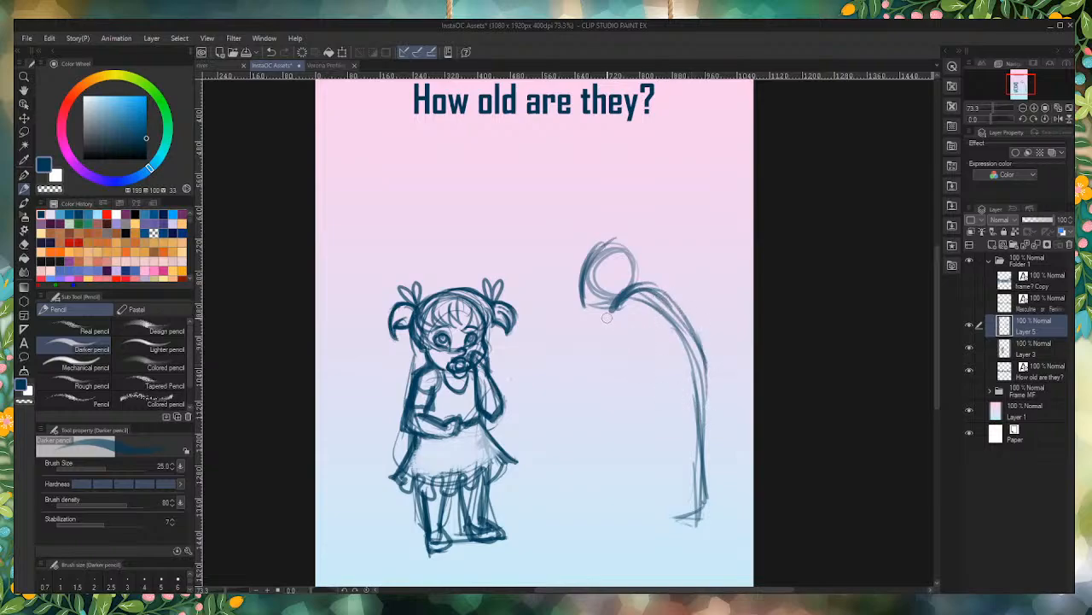
# Step: Sketch the stooped figure's shoulder circle and bent arm, with the hand resting on a straight vertical cane
pyautogui.moveTo(638, 318)
pyautogui.mouseDown()
pyautogui.moveTo(621, 293)
pyautogui.moveTo(622, 353)
pyautogui.moveTo(648, 315)
pyautogui.moveTo(607, 360)
pyautogui.moveTo(562, 363)
pyautogui.moveTo(616, 366)
pyautogui.moveTo(576, 358)
pyautogui.mouseUp()
pyautogui.moveTo(578, 362)
pyautogui.mouseDown()
pyautogui.moveTo(553, 368)
pyautogui.moveTo(550, 350)
pyautogui.moveTo(560, 483)
pyautogui.mouseUp()
pyautogui.moveTo(557, 378); pyautogui.dragTo(564, 521)
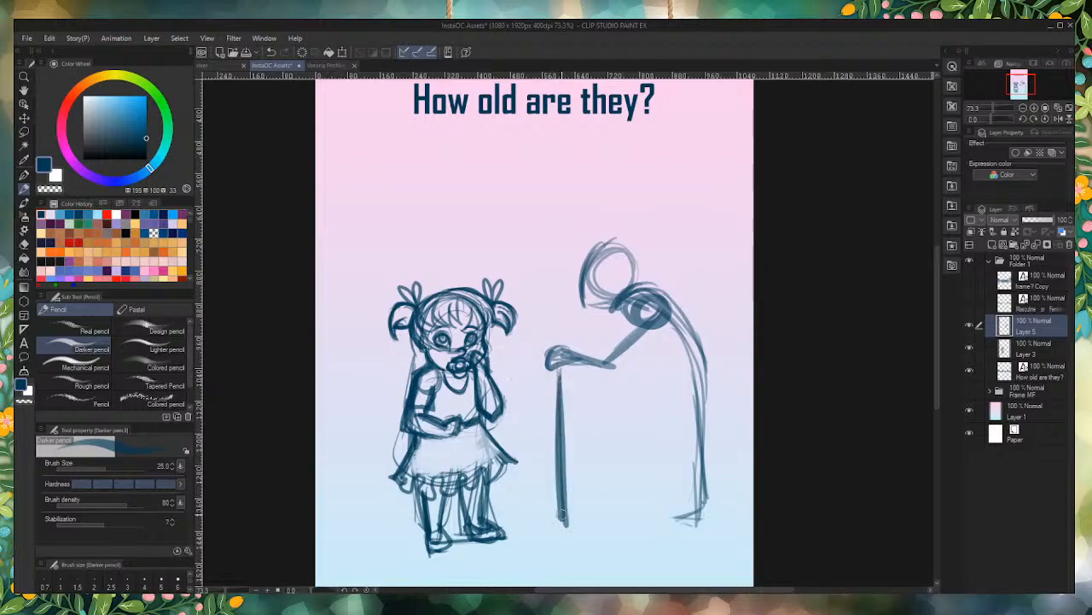
pyautogui.moveTo(565, 373)
pyautogui.mouseDown()
pyautogui.moveTo(554, 372)
pyautogui.moveTo(566, 372)
pyautogui.mouseUp()
# Step: Sketch the stooped figure's chest line and hips, and extend the legs down to the feet
pyautogui.moveTo(606, 306)
pyautogui.mouseDown()
pyautogui.moveTo(682, 373)
pyautogui.moveTo(655, 364)
pyautogui.moveTo(710, 363)
pyautogui.mouseUp()
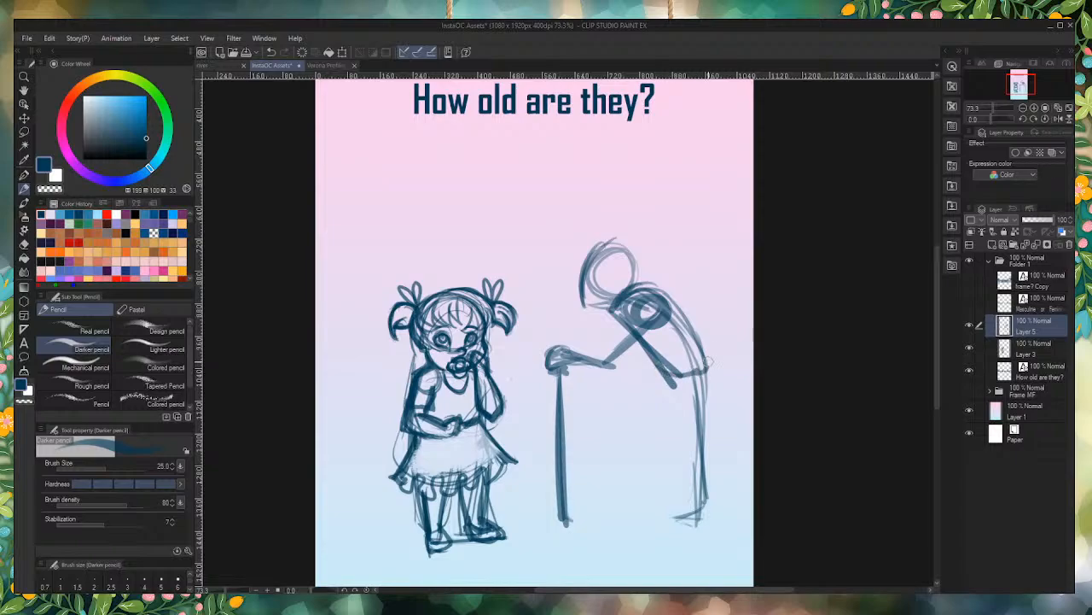
pyautogui.moveTo(644, 290)
pyautogui.mouseDown()
pyautogui.moveTo(710, 351)
pyautogui.moveTo(703, 401)
pyautogui.moveTo(674, 383)
pyautogui.moveTo(688, 401)
pyautogui.moveTo(662, 365)
pyautogui.moveTo(717, 381)
pyautogui.moveTo(689, 507)
pyautogui.mouseUp()
pyautogui.moveTo(673, 384); pyautogui.dragTo(696, 475)
pyautogui.moveTo(717, 372)
pyautogui.mouseDown()
pyautogui.moveTo(703, 479)
pyautogui.moveTo(686, 485)
pyautogui.moveTo(689, 526)
pyautogui.mouseUp()
pyautogui.moveTo(688, 475)
pyautogui.mouseDown()
pyautogui.moveTo(705, 528)
pyautogui.moveTo(671, 515)
pyautogui.moveTo(710, 524)
pyautogui.mouseUp()
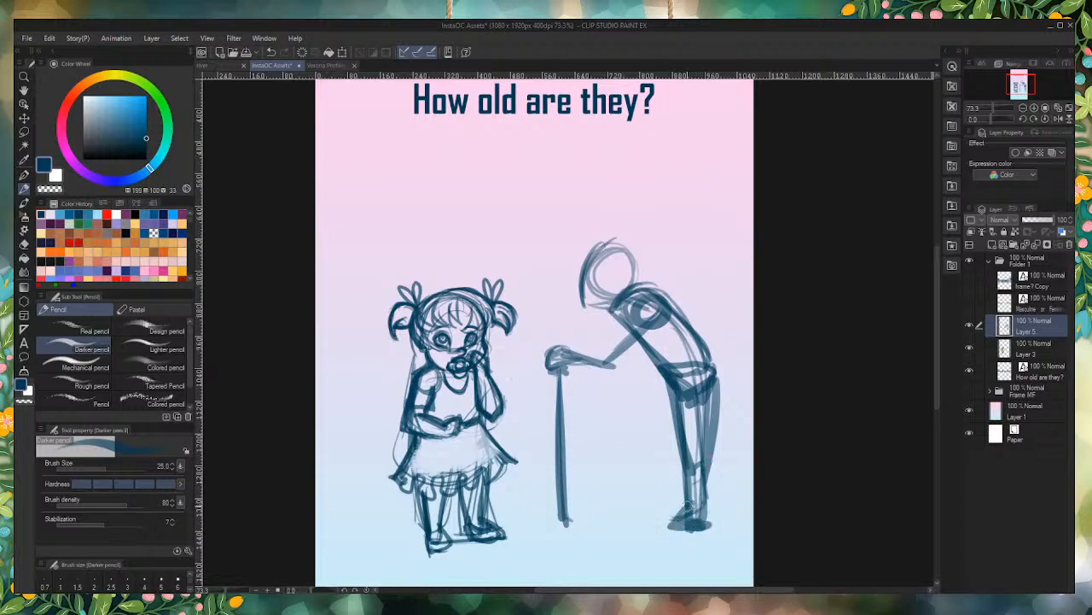
# Step: Thicken the stooped figure's head outline and shape the face down to a pointed chin
pyautogui.moveTo(636, 269)
pyautogui.mouseDown()
pyautogui.moveTo(653, 295)
pyautogui.moveTo(622, 290)
pyautogui.moveTo(639, 276)
pyautogui.moveTo(610, 222)
pyautogui.moveTo(600, 233)
pyautogui.moveTo(634, 289)
pyautogui.mouseUp()
pyautogui.moveTo(635, 255)
pyautogui.mouseDown()
pyautogui.moveTo(641, 281)
pyautogui.moveTo(589, 263)
pyautogui.mouseUp()
pyautogui.moveTo(634, 245)
pyautogui.mouseDown()
pyautogui.moveTo(609, 238)
pyautogui.moveTo(600, 268)
pyautogui.moveTo(607, 289)
pyautogui.moveTo(625, 263)
pyautogui.moveTo(569, 301)
pyautogui.moveTo(590, 303)
pyautogui.moveTo(582, 267)
pyautogui.moveTo(587, 321)
pyautogui.mouseUp()
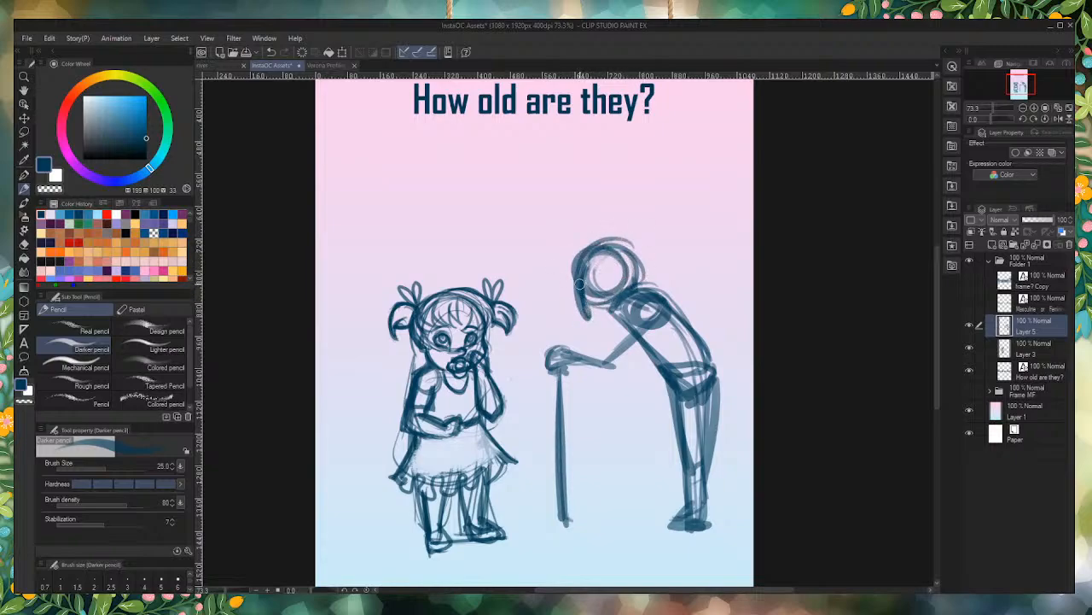
pyautogui.moveTo(575, 278)
pyautogui.mouseDown()
pyautogui.moveTo(594, 323)
pyautogui.moveTo(611, 300)
pyautogui.mouseUp()
pyautogui.moveTo(600, 249); pyautogui.dragTo(590, 326)
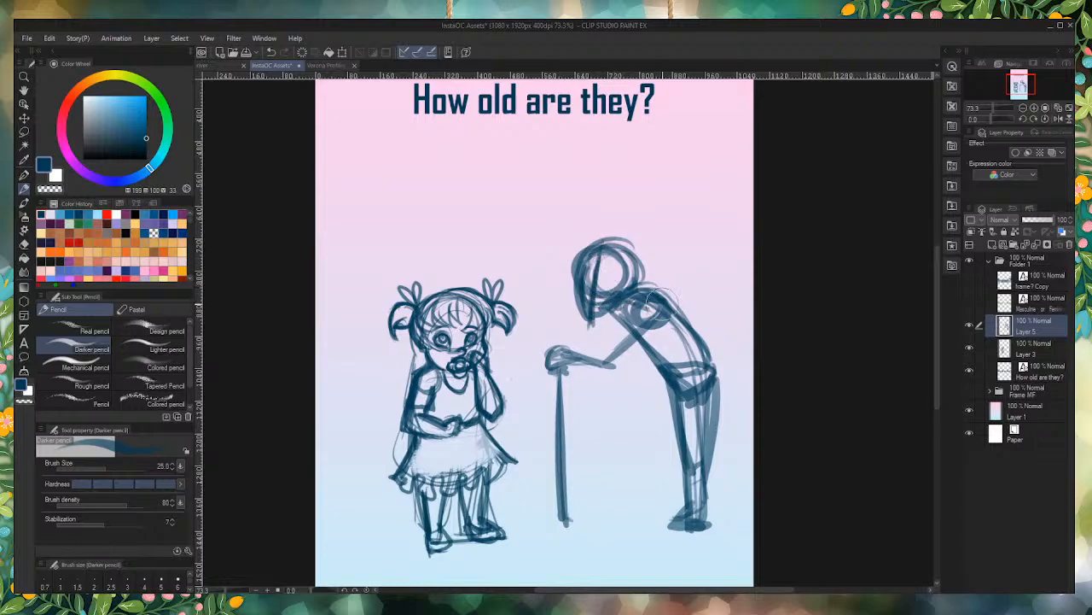
# Step: Thicken the stooped figure's arms, hand and cane, and fill in most of its head
pyautogui.moveTo(654, 264)
pyautogui.mouseDown()
pyautogui.moveTo(577, 312)
pyautogui.moveTo(657, 294)
pyautogui.moveTo(603, 359)
pyautogui.moveTo(662, 315)
pyautogui.moveTo(602, 362)
pyautogui.moveTo(613, 359)
pyautogui.moveTo(570, 350)
pyautogui.moveTo(607, 349)
pyautogui.moveTo(605, 362)
pyautogui.moveTo(619, 365)
pyautogui.moveTo(562, 353)
pyautogui.mouseUp()
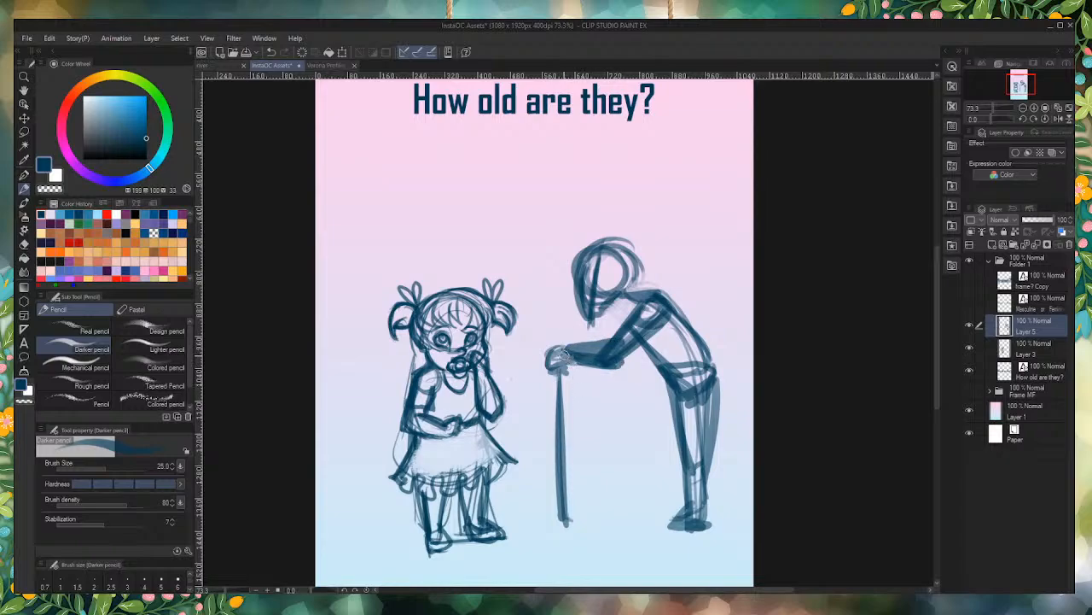
pyautogui.moveTo(620, 261)
pyautogui.mouseDown()
pyautogui.moveTo(604, 256)
pyautogui.moveTo(601, 290)
pyautogui.moveTo(623, 277)
pyautogui.moveTo(593, 266)
pyautogui.moveTo(589, 320)
pyautogui.moveTo(602, 299)
pyautogui.moveTo(591, 281)
pyautogui.moveTo(649, 275)
pyautogui.moveTo(598, 230)
pyautogui.moveTo(589, 234)
pyautogui.mouseUp()
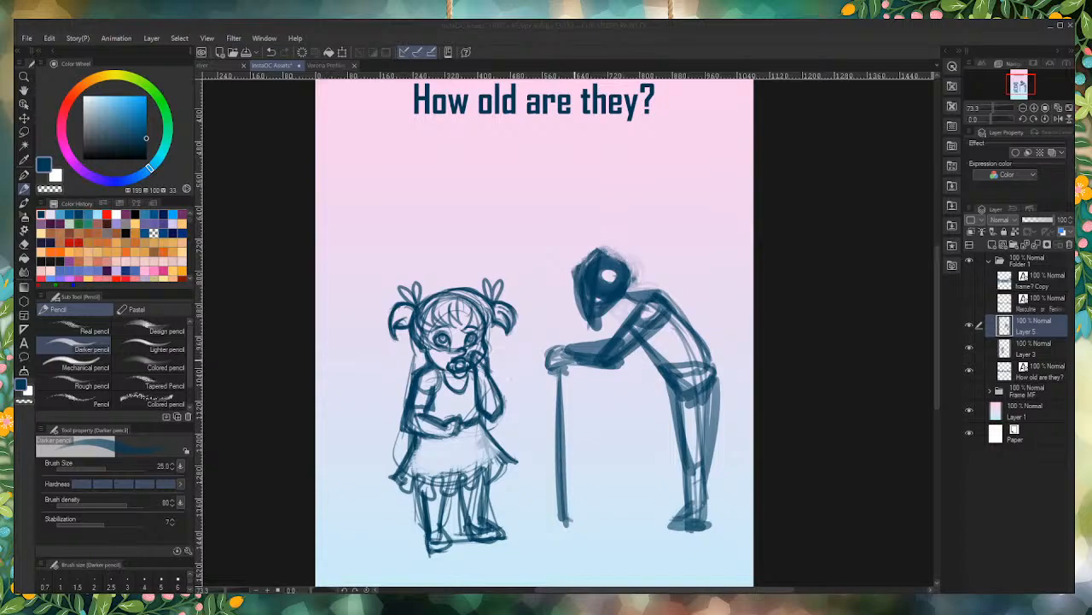
pyautogui.click(573, 362)
pyautogui.moveTo(552, 352)
pyautogui.mouseDown()
pyautogui.moveTo(550, 368)
pyautogui.moveTo(601, 364)
pyautogui.mouseUp()
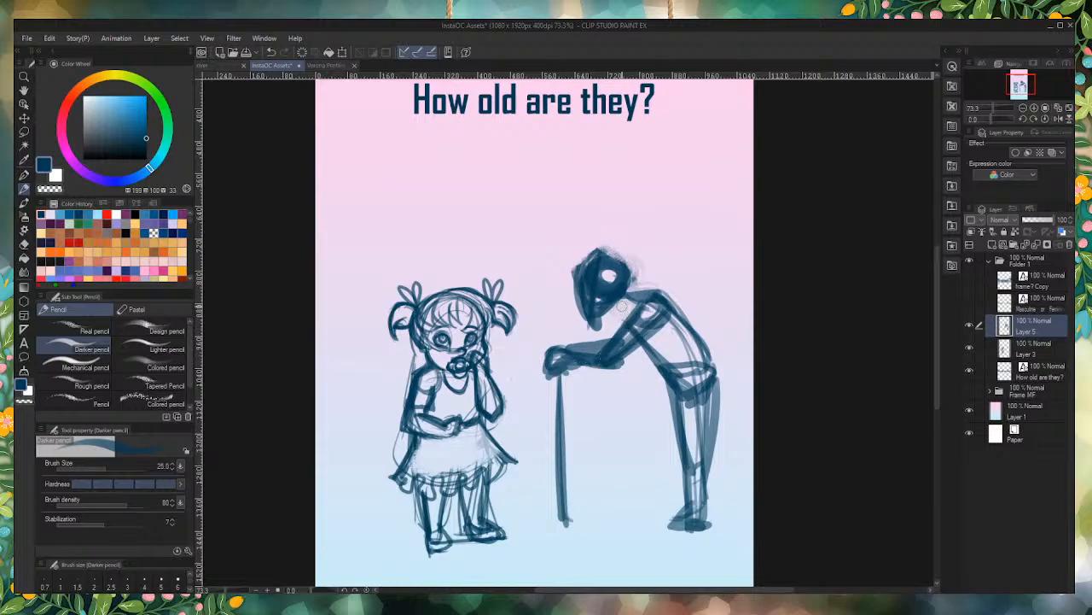
pyautogui.moveTo(613, 301)
pyautogui.mouseDown()
pyautogui.moveTo(620, 331)
pyautogui.moveTo(621, 305)
pyautogui.moveTo(629, 312)
pyautogui.moveTo(613, 301)
pyautogui.moveTo(594, 355)
pyautogui.moveTo(555, 362)
pyautogui.moveTo(594, 354)
pyautogui.moveTo(622, 309)
pyautogui.moveTo(593, 350)
pyautogui.moveTo(602, 350)
pyautogui.moveTo(556, 345)
pyautogui.moveTo(547, 359)
pyautogui.moveTo(586, 346)
pyautogui.moveTo(570, 371)
pyautogui.moveTo(565, 419)
pyautogui.moveTo(566, 365)
pyautogui.moveTo(564, 486)
pyautogui.moveTo(565, 367)
pyautogui.moveTo(564, 526)
pyautogui.mouseUp()
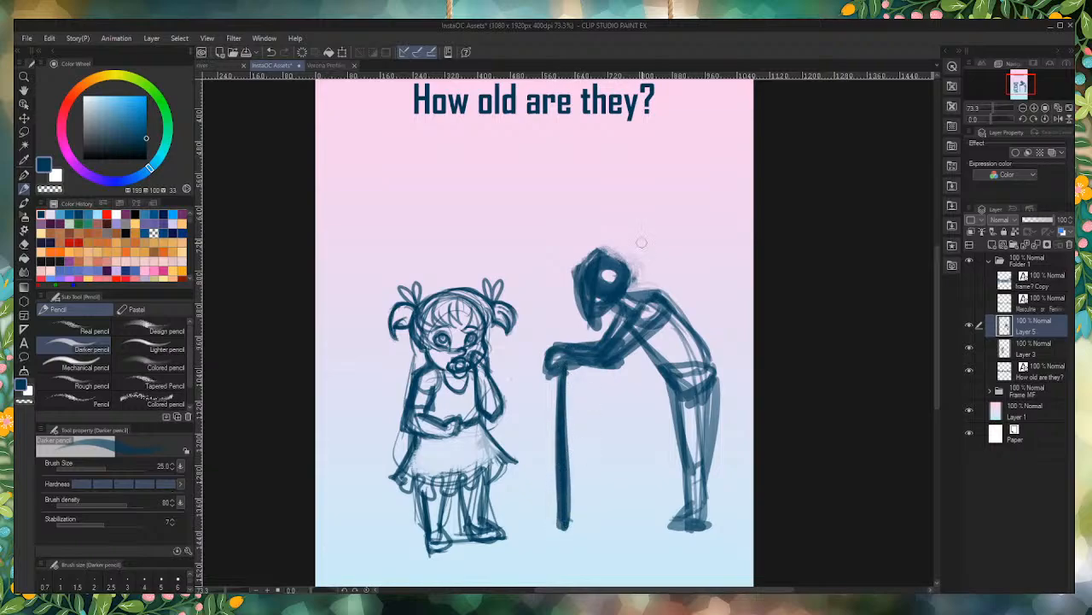
# Step: Trim the stooped figure's head to a smaller, rounder skull and redraw the front of its face
pyautogui.moveTo(642, 242)
pyautogui.mouseDown()
pyautogui.moveTo(621, 278)
pyautogui.moveTo(595, 254)
pyautogui.moveTo(622, 273)
pyautogui.moveTo(583, 268)
pyautogui.mouseUp()
pyautogui.moveTo(620, 233)
pyautogui.mouseDown()
pyautogui.moveTo(564, 259)
pyautogui.moveTo(606, 230)
pyautogui.moveTo(560, 294)
pyautogui.moveTo(568, 255)
pyautogui.moveTo(563, 318)
pyautogui.moveTo(600, 210)
pyautogui.mouseUp()
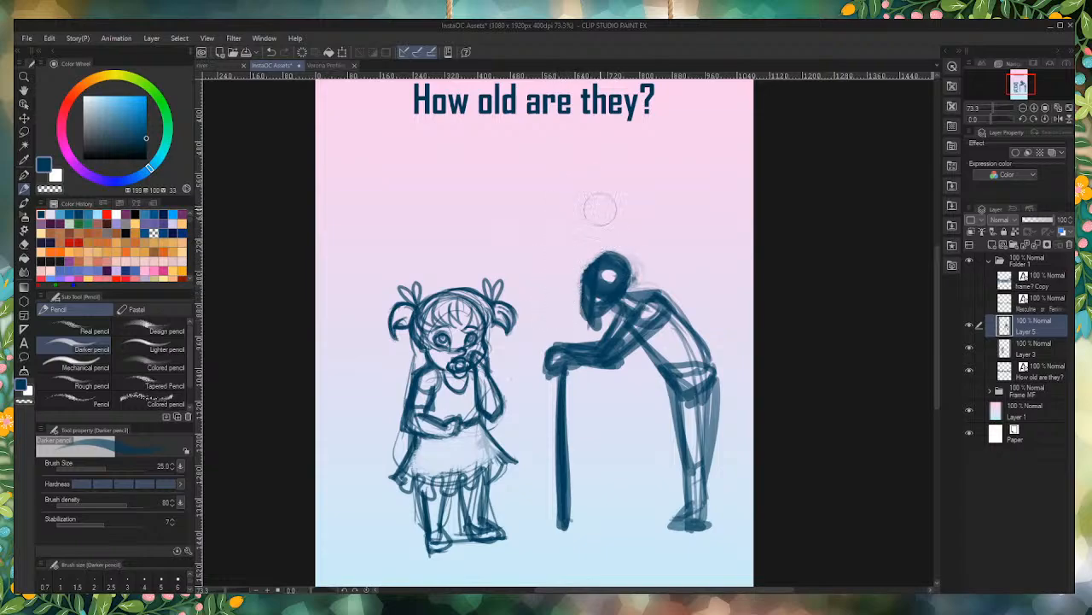
pyautogui.moveTo(598, 258)
pyautogui.mouseDown()
pyautogui.moveTo(581, 298)
pyautogui.moveTo(593, 322)
pyautogui.moveTo(606, 302)
pyautogui.moveTo(602, 328)
pyautogui.moveTo(591, 329)
pyautogui.moveTo(609, 319)
pyautogui.moveTo(593, 329)
pyautogui.mouseUp()
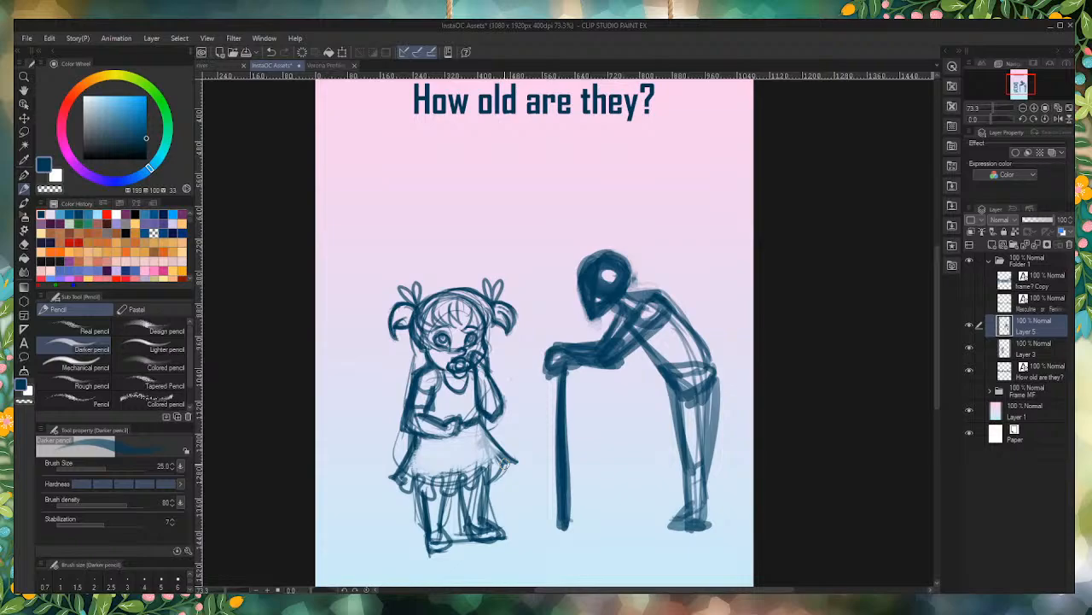
# Step: Transform the toddler sketch on Layer 3, scaling it to 90% and moving it toward the page's left edge
pyautogui.click(1030, 350)
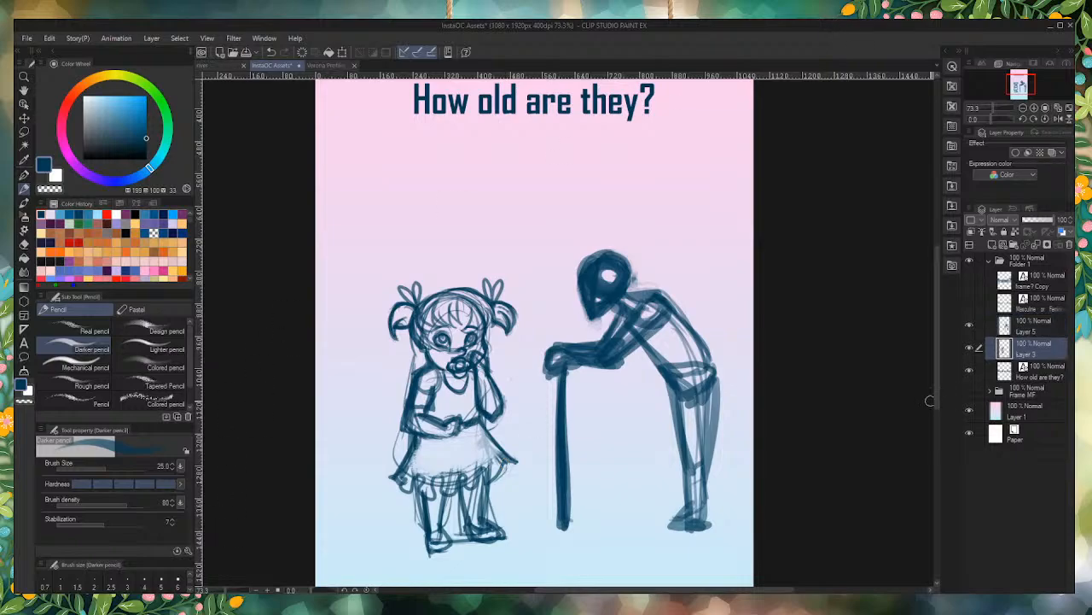
pyautogui.hotkey('ctrl', 't')
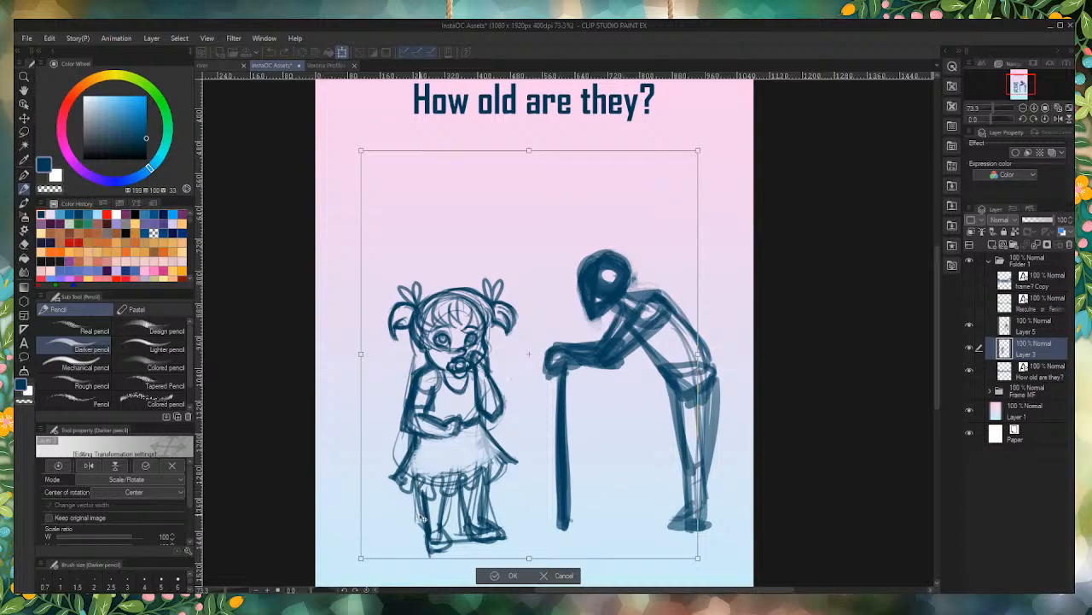
pyautogui.moveTo(468, 523); pyautogui.dragTo(386, 532)
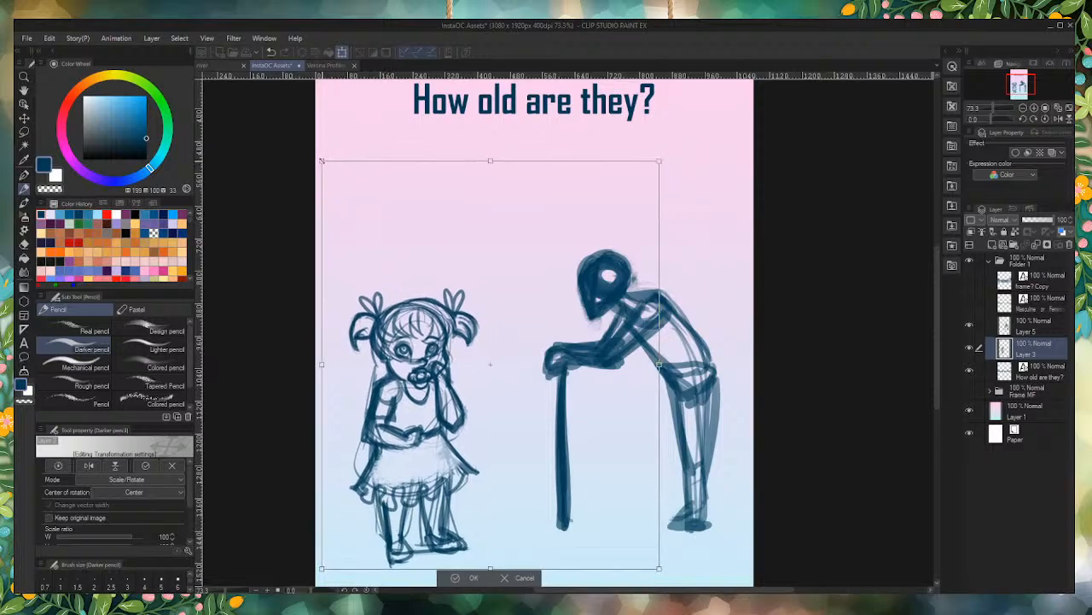
pyautogui.moveTo(323, 162); pyautogui.dragTo(356, 201)
pyautogui.moveTo(382, 525)
pyautogui.mouseDown()
pyautogui.moveTo(365, 510)
pyautogui.moveTo(341, 514)
pyautogui.mouseUp()
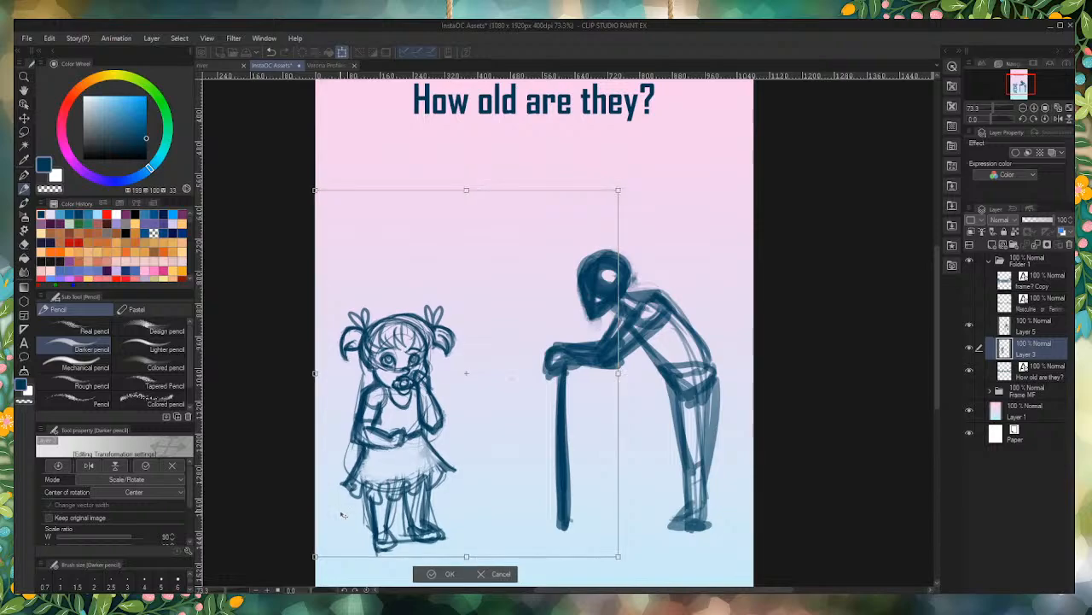
pyautogui.press('Return')
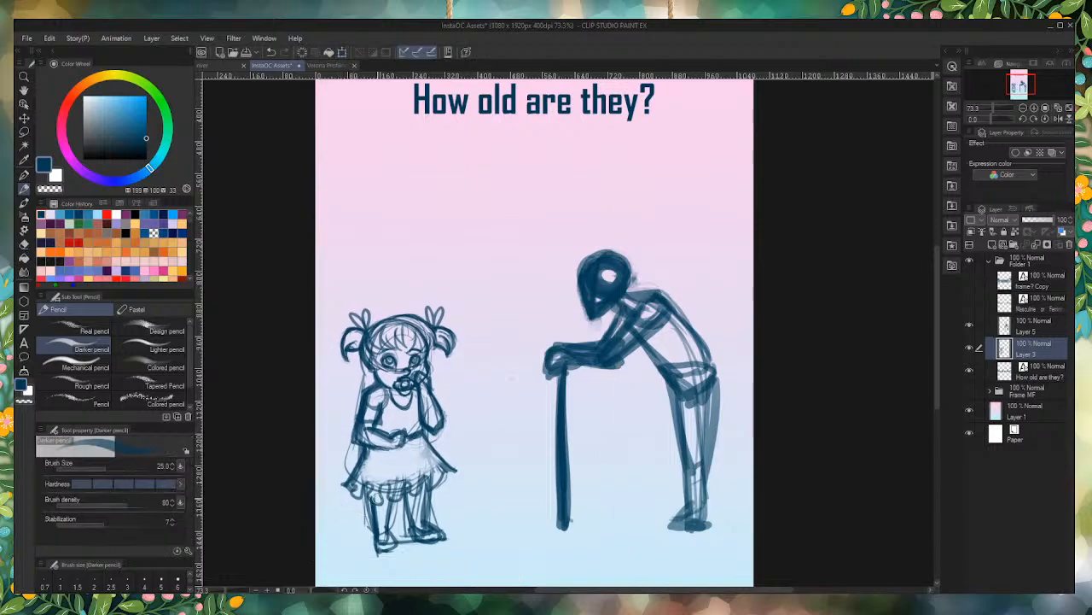
# Step: Return to Layer 5 and erase along both sides of the cane to make it thinner
pyautogui.click(1034, 331)
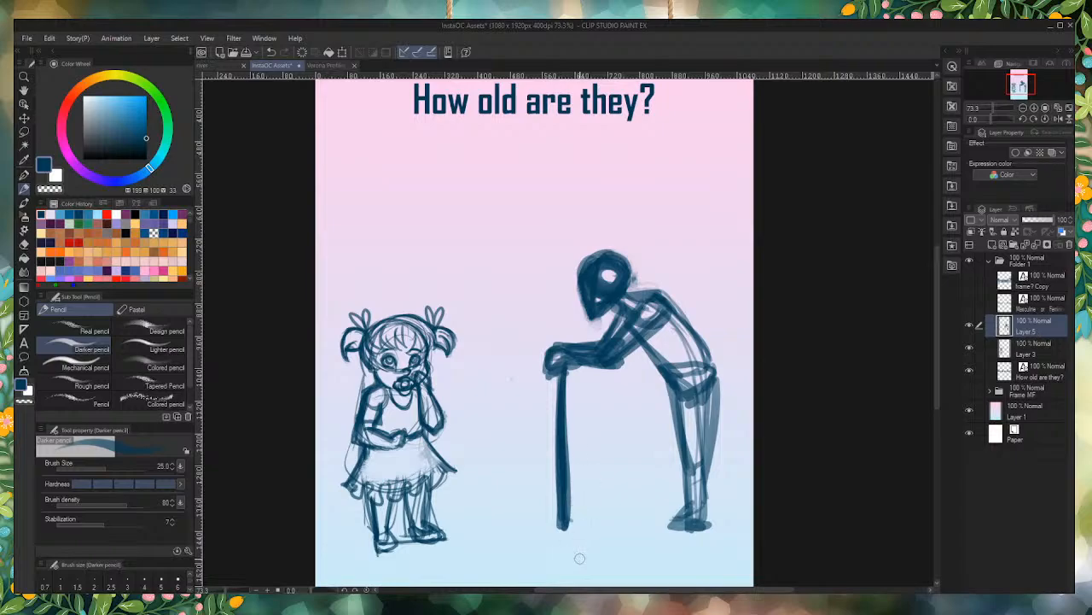
pyautogui.moveTo(539, 384); pyautogui.dragTo(542, 536)
pyautogui.moveTo(594, 407); pyautogui.dragTo(580, 538)
pyautogui.moveTo(575, 384); pyautogui.dragTo(578, 533)
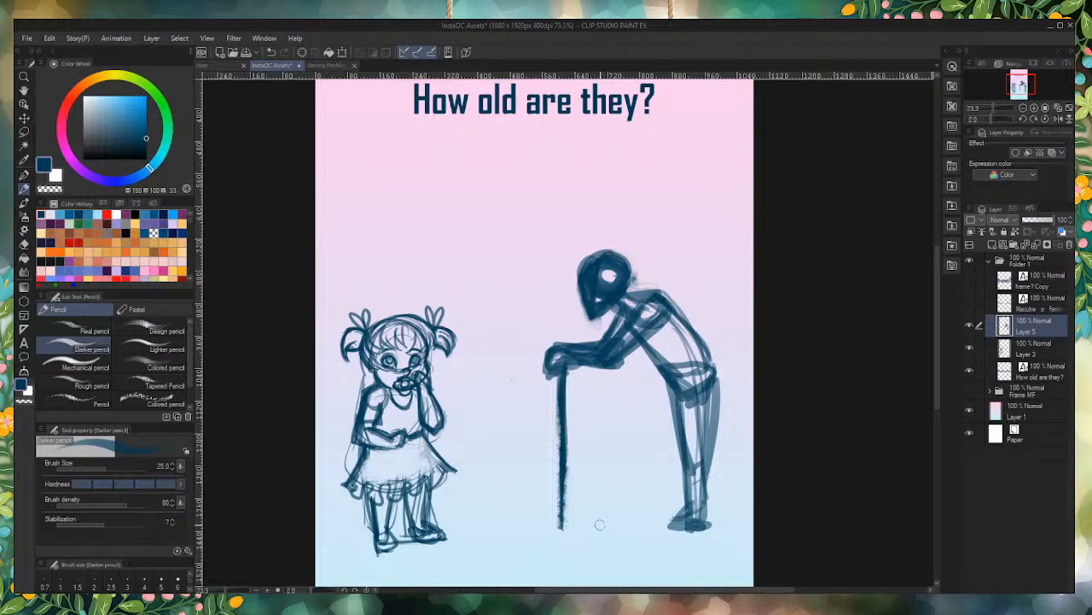
# Step: Darken the stooped figure's face, neck and far upper arm, and clean up the stray marks behind its neck
pyautogui.scroll(3, 619, 262)
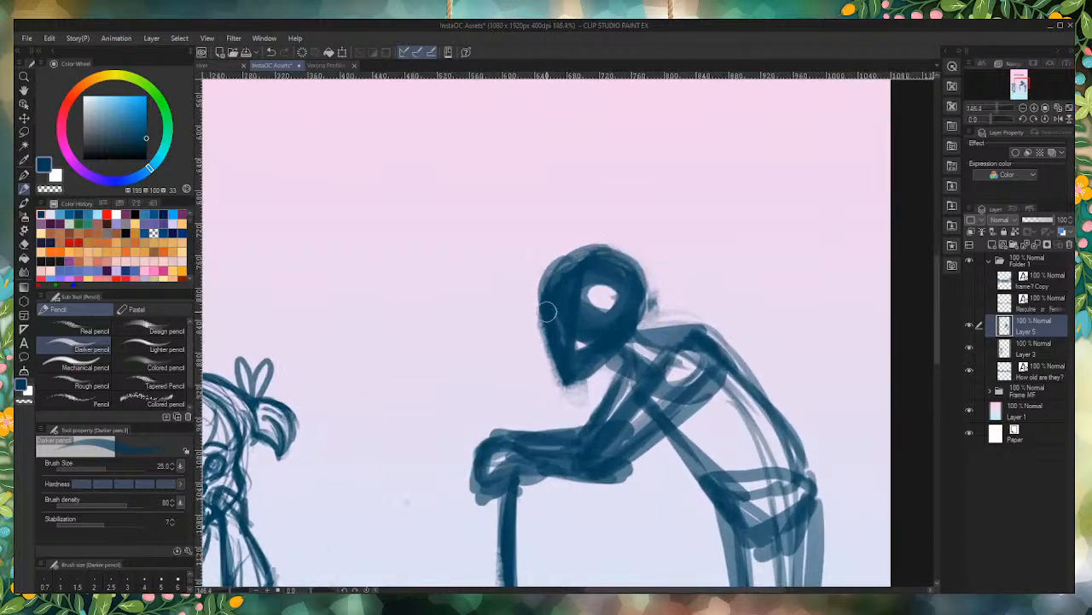
pyautogui.moveTo(547, 312)
pyautogui.mouseDown()
pyautogui.moveTo(559, 376)
pyautogui.moveTo(601, 355)
pyautogui.moveTo(589, 358)
pyautogui.moveTo(607, 356)
pyautogui.moveTo(632, 375)
pyautogui.moveTo(627, 388)
pyautogui.moveTo(629, 298)
pyautogui.moveTo(627, 329)
pyautogui.moveTo(696, 335)
pyautogui.moveTo(640, 346)
pyautogui.moveTo(701, 329)
pyautogui.mouseUp()
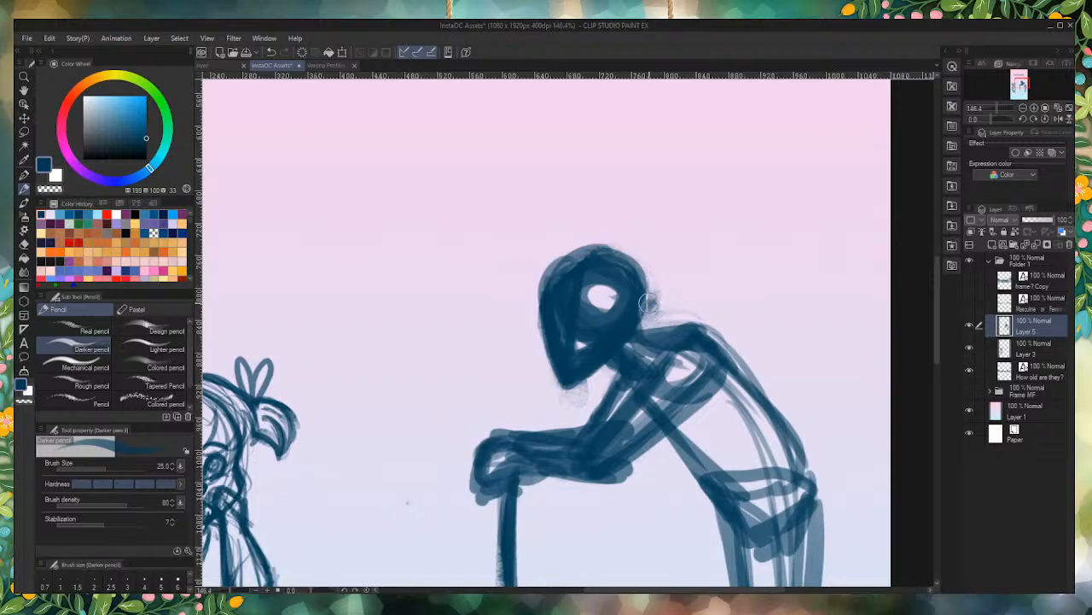
pyautogui.moveTo(678, 298)
pyautogui.mouseDown()
pyautogui.moveTo(670, 273)
pyautogui.moveTo(738, 308)
pyautogui.moveTo(708, 294)
pyautogui.mouseUp()
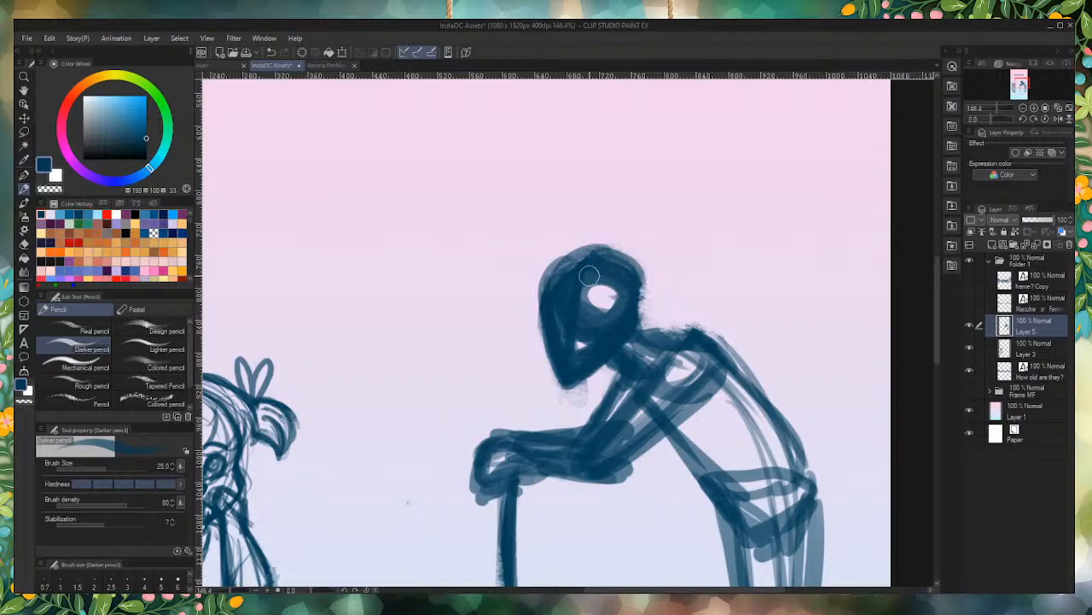
pyautogui.moveTo(653, 330)
pyautogui.mouseDown()
pyautogui.moveTo(631, 318)
pyautogui.moveTo(647, 334)
pyautogui.moveTo(591, 363)
pyautogui.mouseUp()
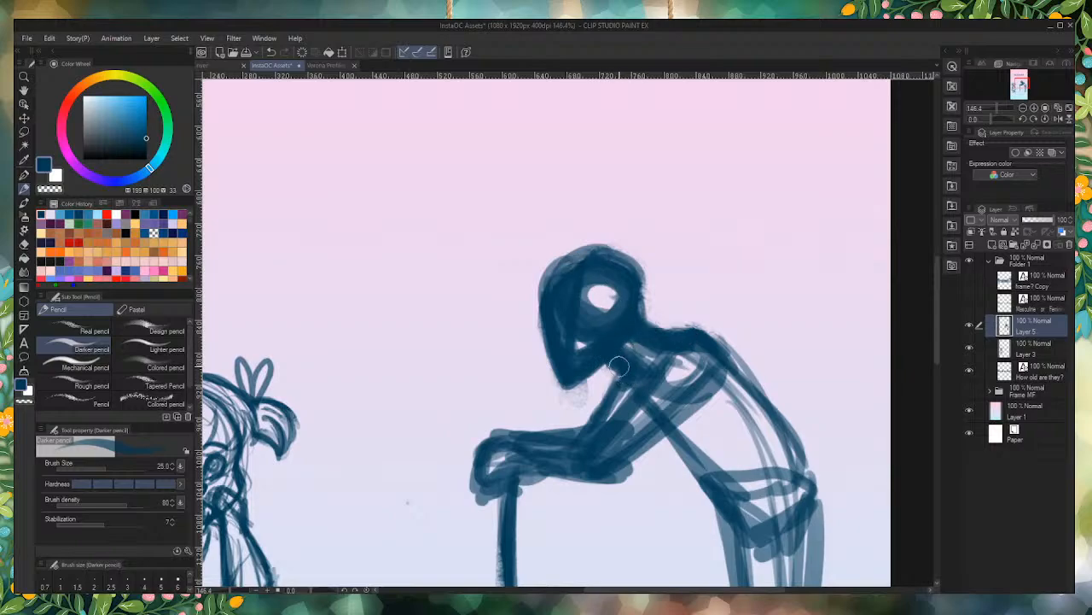
pyautogui.moveTo(628, 357); pyautogui.dragTo(582, 439)
pyautogui.moveTo(602, 393); pyautogui.dragTo(580, 428)
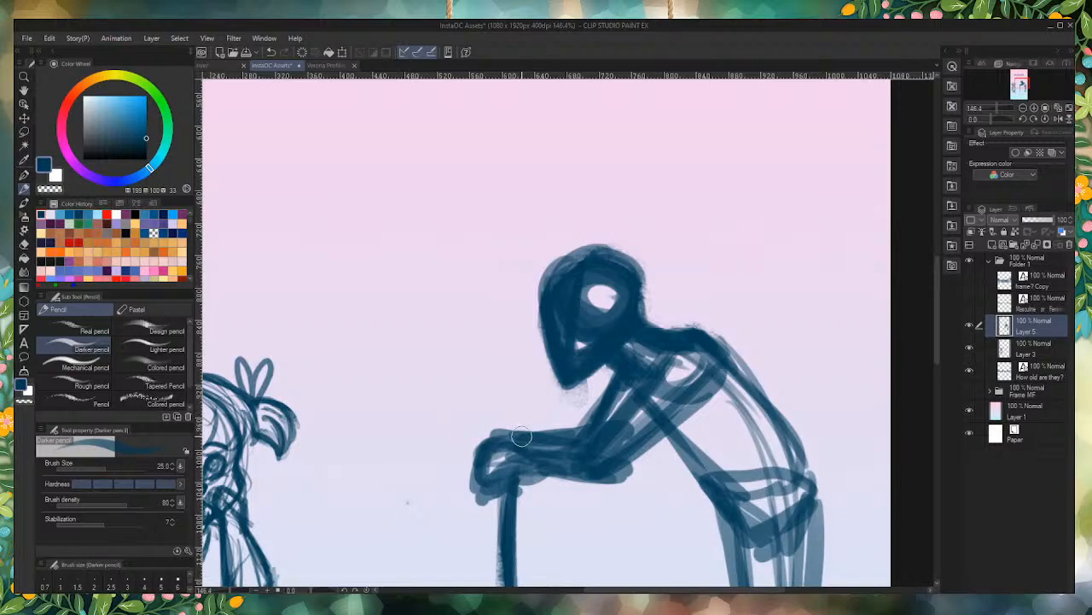
# Step: Redraw the cane's shaft with darker strokes from the hand down toward the ground
pyautogui.hotkey('ctrl', '0')
pyautogui.scroll(3, 559, 358)
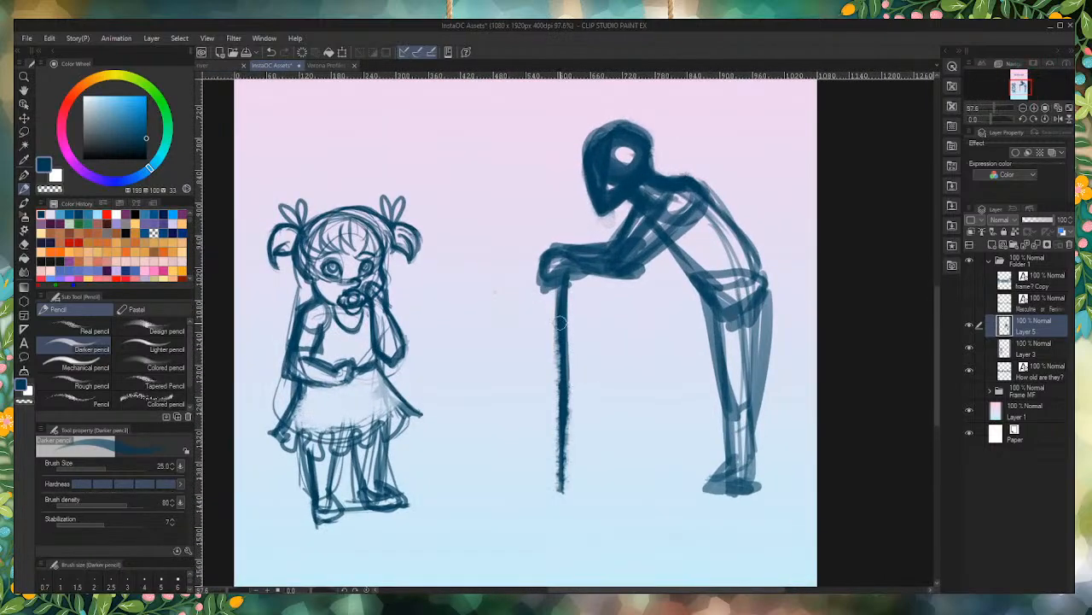
pyautogui.moveTo(560, 272); pyautogui.dragTo(564, 452)
pyautogui.moveTo(568, 297); pyautogui.dragTo(565, 482)
# Step: Strengthen the chest and back lines of the stooped figure's torso
pyautogui.scroll(-3, 732, 472)
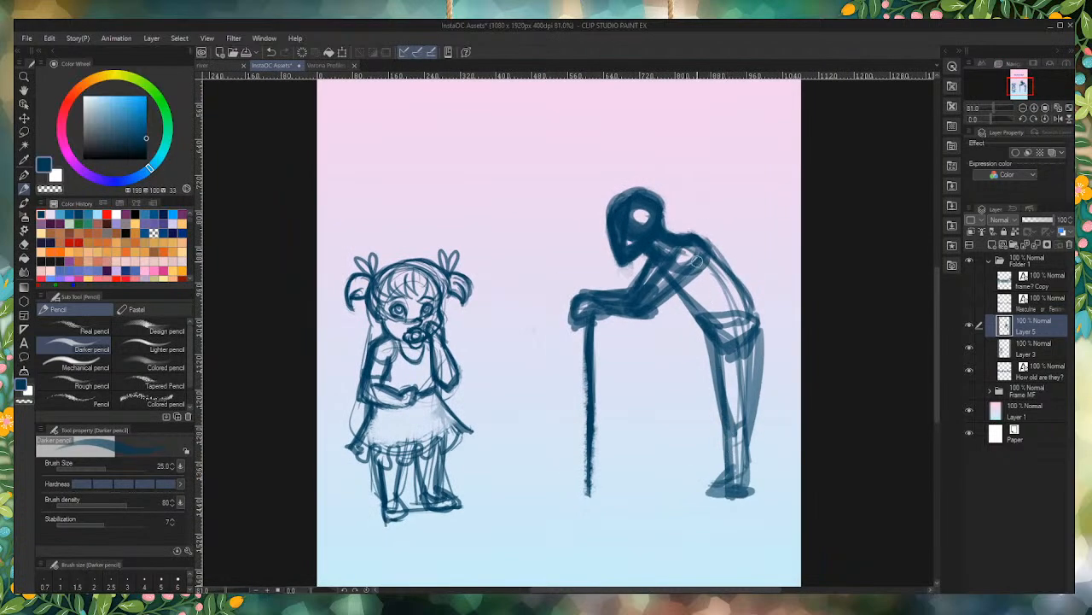
pyautogui.scroll(3, 731, 470)
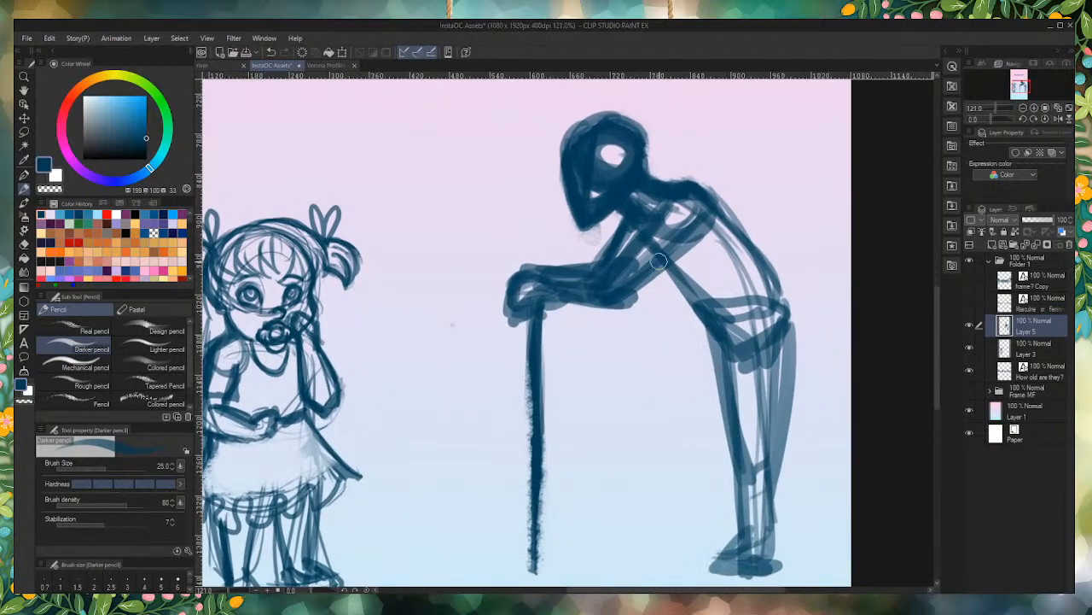
pyautogui.moveTo(665, 263); pyautogui.dragTo(703, 323)
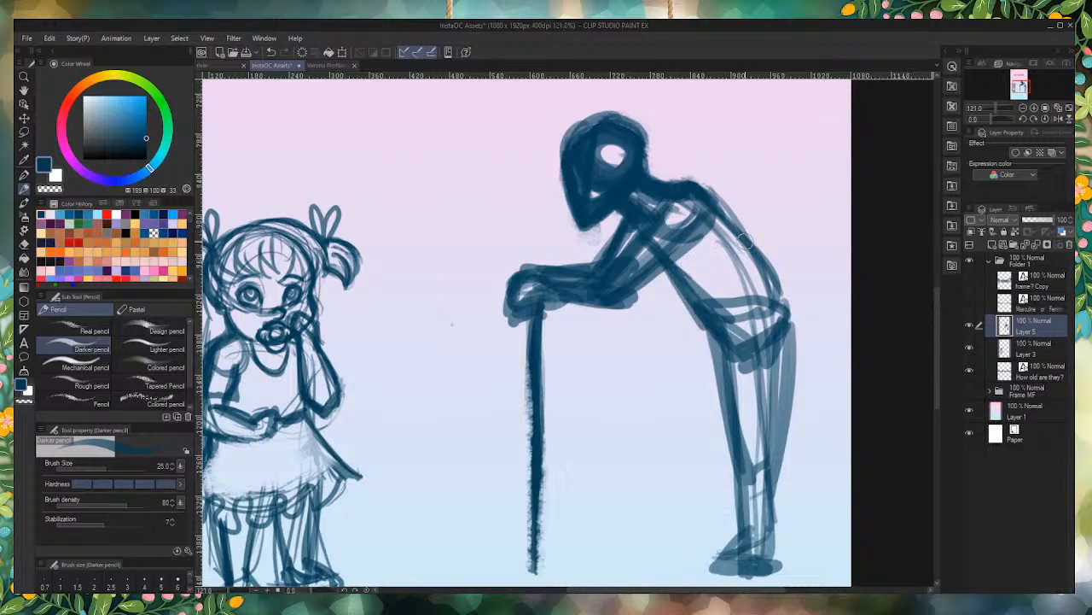
pyautogui.moveTo(729, 220)
pyautogui.mouseDown()
pyautogui.moveTo(777, 307)
pyautogui.moveTo(760, 288)
pyautogui.mouseUp()
# Step: Build up a heavy line from the stooped figure's belly down the front of its thigh to the knee
pyautogui.moveTo(670, 277); pyautogui.dragTo(708, 362)
pyautogui.moveTo(682, 287); pyautogui.dragTo(721, 418)
pyautogui.moveTo(694, 307)
pyautogui.mouseDown()
pyautogui.moveTo(722, 383)
pyautogui.moveTo(719, 431)
pyautogui.mouseUp()
pyautogui.moveTo(705, 328); pyautogui.dragTo(717, 454)
pyautogui.moveTo(710, 350); pyautogui.dragTo(719, 465)
pyautogui.moveTo(712, 398); pyautogui.dragTo(723, 457)
# Step: Sketch the stooped figure's far lower leg and foot behind the near leg, and darken the line down its calf
pyautogui.moveTo(722, 418)
pyautogui.mouseDown()
pyautogui.moveTo(724, 449)
pyautogui.moveTo(811, 531)
pyautogui.mouseUp()
pyautogui.moveTo(782, 456); pyautogui.dragTo(816, 551)
pyautogui.moveTo(781, 480)
pyautogui.mouseDown()
pyautogui.moveTo(801, 536)
pyautogui.moveTo(771, 559)
pyautogui.moveTo(782, 533)
pyautogui.mouseUp()
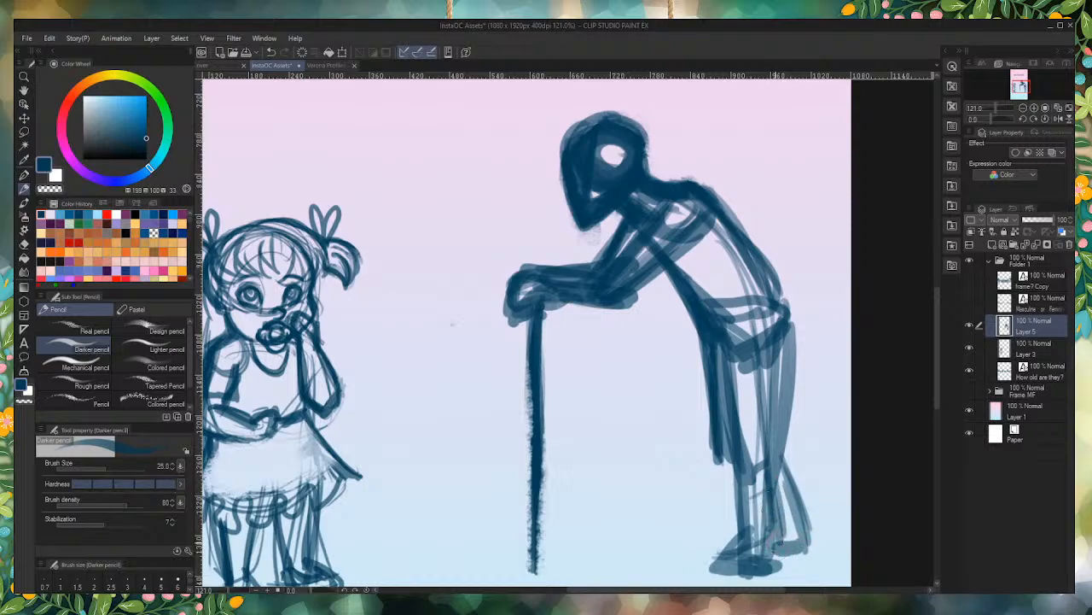
pyautogui.moveTo(775, 451)
pyautogui.mouseDown()
pyautogui.moveTo(804, 530)
pyautogui.moveTo(772, 449)
pyautogui.moveTo(790, 475)
pyautogui.mouseUp()
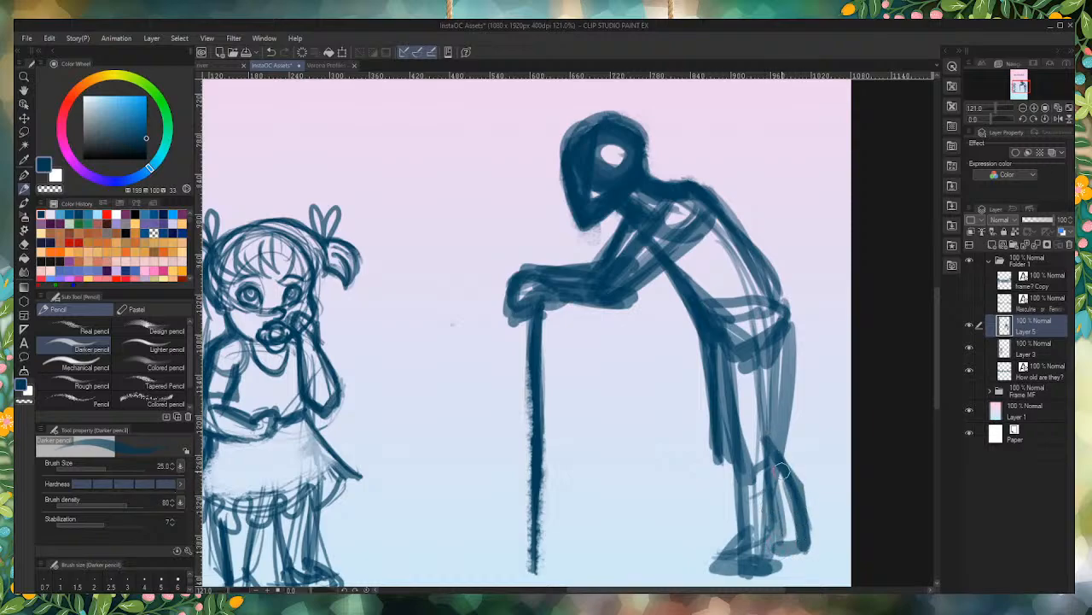
pyautogui.moveTo(759, 429); pyautogui.dragTo(789, 478)
# Step: Redraw the stooped figure's near leg and foot with heavy lines, and lighten the rough marks inside the thigh
pyautogui.moveTo(730, 447); pyautogui.dragTo(746, 560)
pyautogui.moveTo(727, 420); pyautogui.dragTo(743, 551)
pyautogui.moveTo(740, 468)
pyautogui.mouseDown()
pyautogui.moveTo(739, 564)
pyautogui.moveTo(737, 547)
pyautogui.moveTo(728, 568)
pyautogui.moveTo(741, 551)
pyautogui.moveTo(698, 580)
pyautogui.moveTo(757, 577)
pyautogui.moveTo(737, 578)
pyautogui.moveTo(771, 561)
pyautogui.moveTo(769, 503)
pyautogui.moveTo(759, 579)
pyautogui.moveTo(713, 582)
pyautogui.moveTo(751, 579)
pyautogui.moveTo(712, 577)
pyautogui.moveTo(729, 561)
pyautogui.moveTo(719, 572)
pyautogui.moveTo(769, 380)
pyautogui.moveTo(771, 325)
pyautogui.moveTo(774, 404)
pyautogui.moveTo(784, 317)
pyautogui.moveTo(767, 424)
pyautogui.moveTo(782, 295)
pyautogui.moveTo(767, 419)
pyautogui.mouseUp()
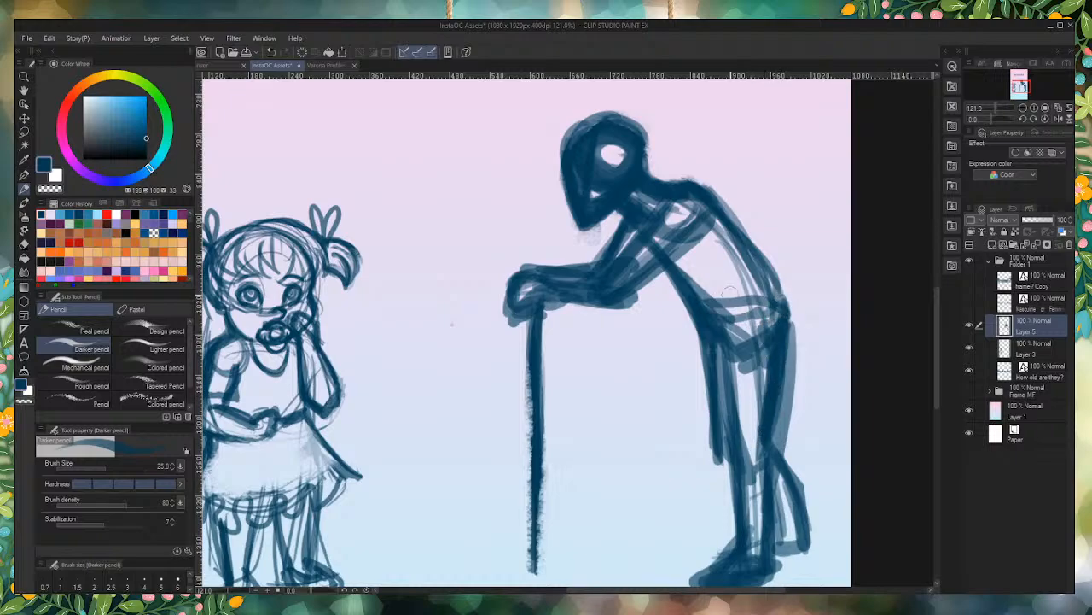
pyautogui.moveTo(764, 319)
pyautogui.mouseDown()
pyautogui.moveTo(782, 295)
pyautogui.moveTo(775, 431)
pyautogui.moveTo(790, 333)
pyautogui.moveTo(750, 229)
pyautogui.mouseUp()
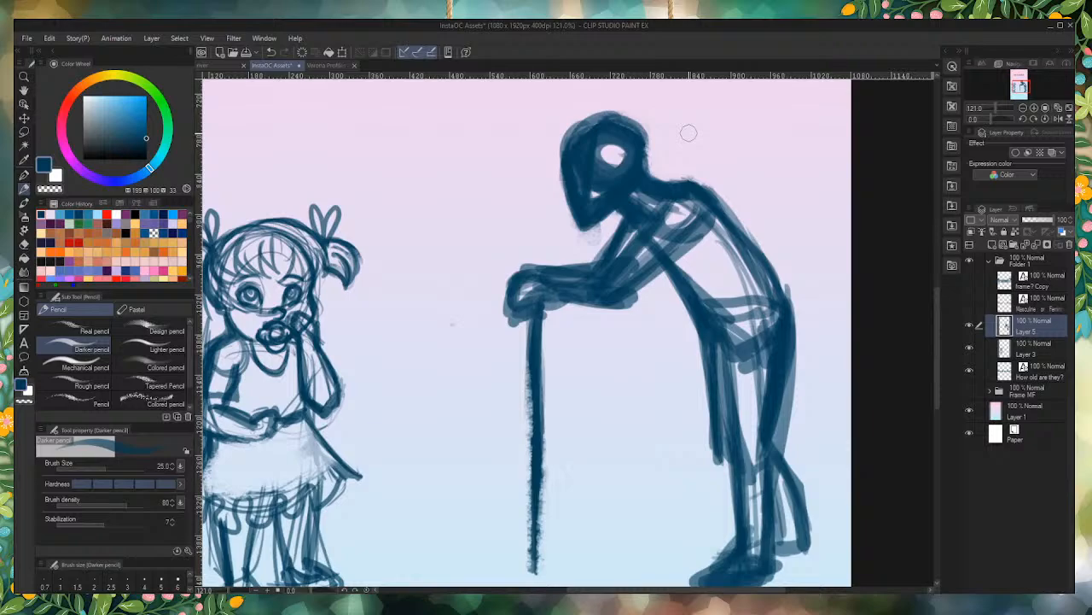
pyautogui.moveTo(781, 309)
pyautogui.mouseDown()
pyautogui.moveTo(758, 431)
pyautogui.moveTo(744, 439)
pyautogui.moveTo(769, 515)
pyautogui.mouseUp()
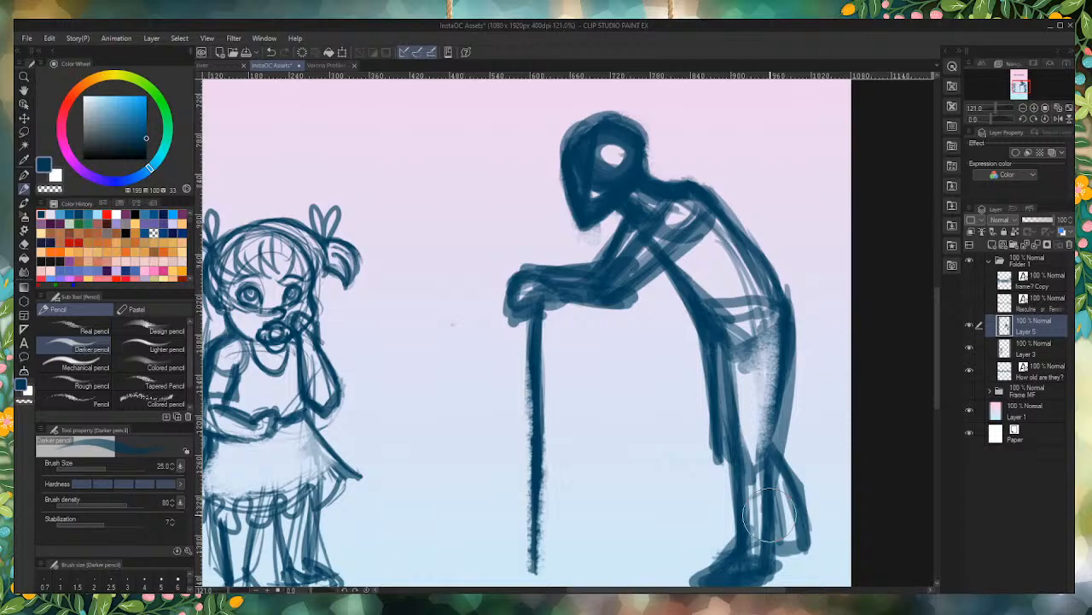
pyautogui.moveTo(771, 515); pyautogui.dragTo(761, 547)
# Step: Darken and even out the cane's shaft with repeated vertical strokes from below the hands to the tip
pyautogui.scroll(-2, 556, 307)
pyautogui.scroll(1, 552, 425)
pyautogui.moveTo(542, 263); pyautogui.dragTo(545, 449)
pyautogui.moveTo(543, 341); pyautogui.dragTo(542, 462)
pyautogui.moveTo(544, 415); pyautogui.dragTo(544, 471)
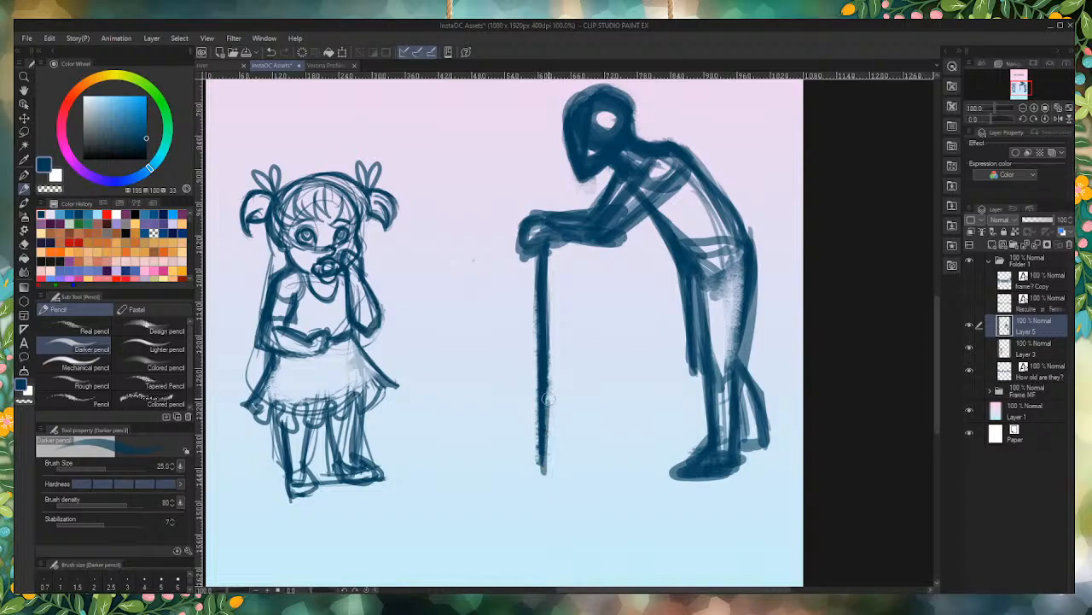
pyautogui.moveTo(543, 342); pyautogui.dragTo(543, 459)
pyautogui.moveTo(543, 388); pyautogui.dragTo(543, 463)
pyautogui.moveTo(544, 411); pyautogui.dragTo(541, 469)
# Step: Trim the cane's tip and tidy the stooped figure's shins, heel and near foot
pyautogui.scroll(2, 498, 518)
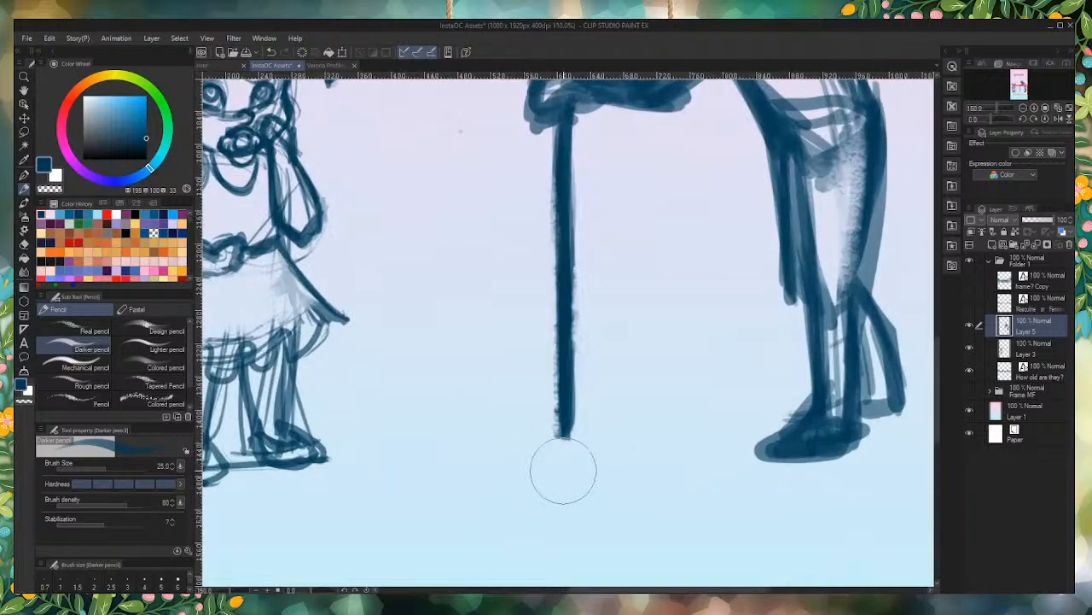
pyautogui.moveTo(819, 410)
pyautogui.mouseDown()
pyautogui.moveTo(763, 440)
pyautogui.moveTo(766, 454)
pyautogui.moveTo(875, 436)
pyautogui.moveTo(789, 450)
pyautogui.moveTo(853, 432)
pyautogui.mouseUp()
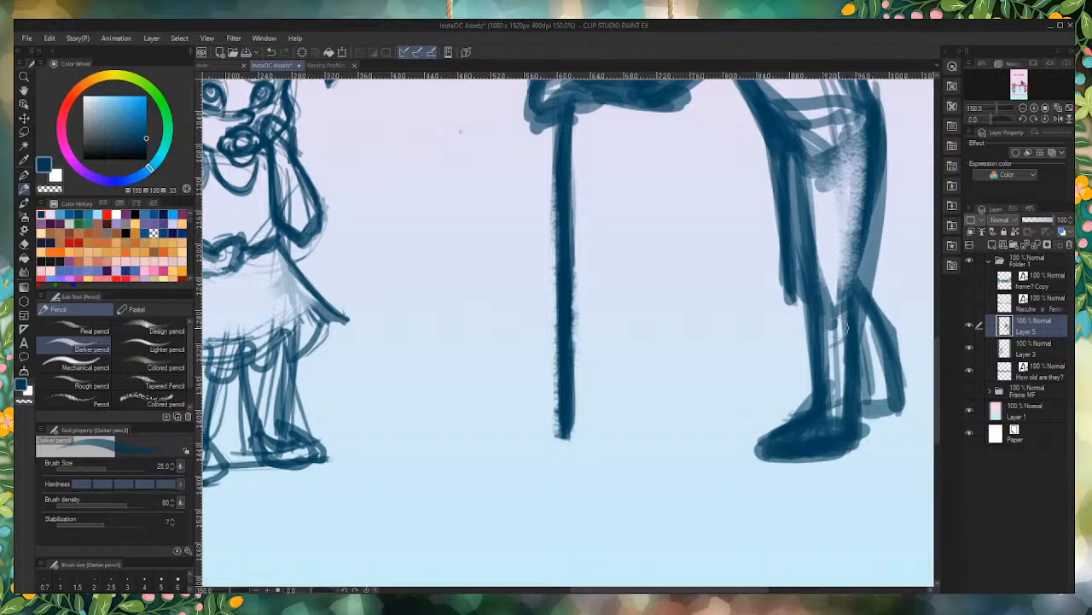
pyautogui.moveTo(846, 328)
pyautogui.mouseDown()
pyautogui.moveTo(743, 395)
pyautogui.moveTo(930, 350)
pyautogui.mouseUp()
pyautogui.moveTo(864, 378); pyautogui.dragTo(832, 390)
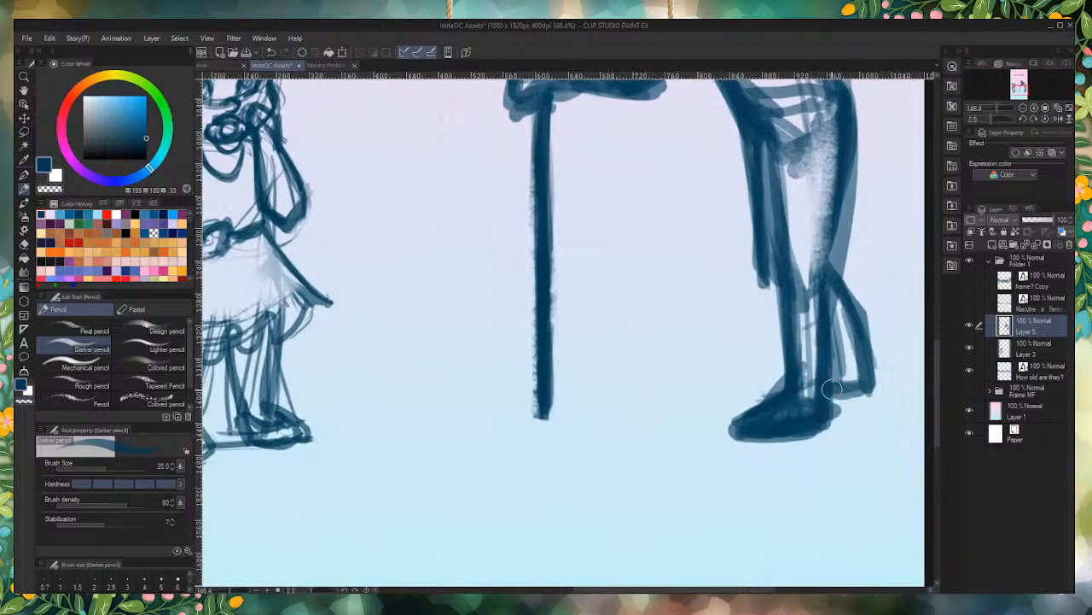
pyautogui.scroll(-5, 756, 476)
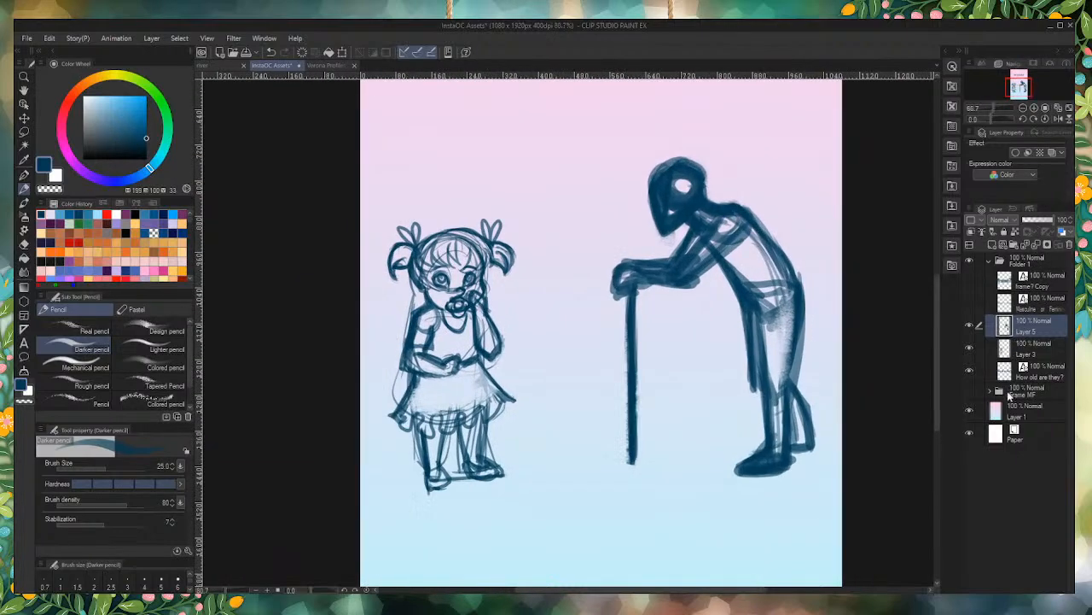
# Step: Fade the stooped figure's rough layer to 37% opacity and add a new layer above it
pyautogui.moveTo(1042, 221); pyautogui.dragTo(1034, 222)
pyautogui.click(994, 245)
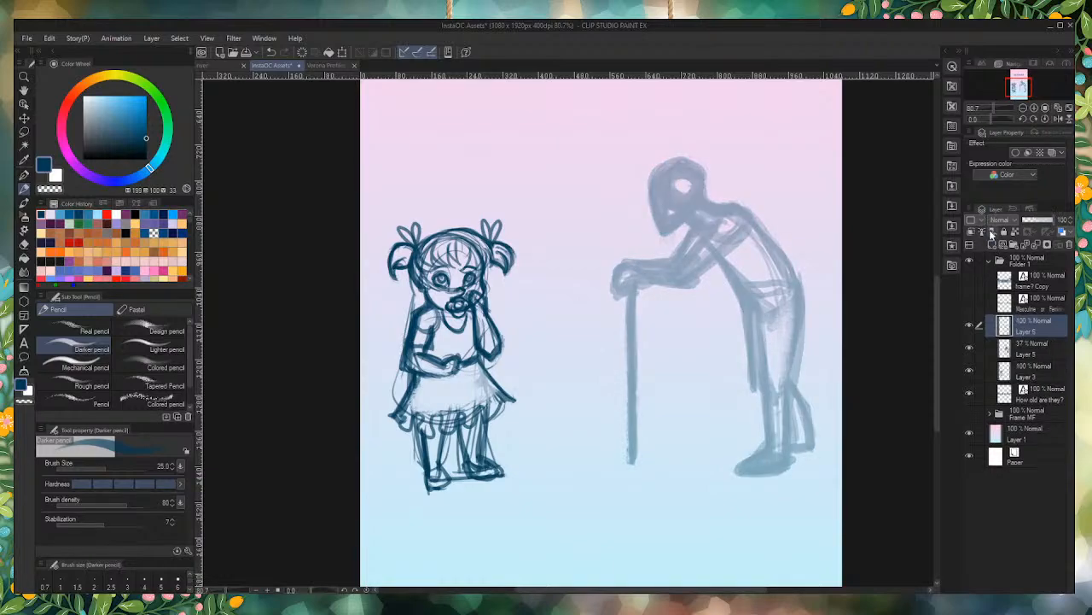
# Step: Draw a thin curved centre guideline down the face from crown to chin with the Darker pencil at size 6
pyautogui.press('[')
pyautogui.press('[')
pyautogui.press('[')
pyautogui.press('[')
pyautogui.press('[')
pyautogui.press('[')
pyautogui.press('[')
pyautogui.scroll(6, 683, 183)
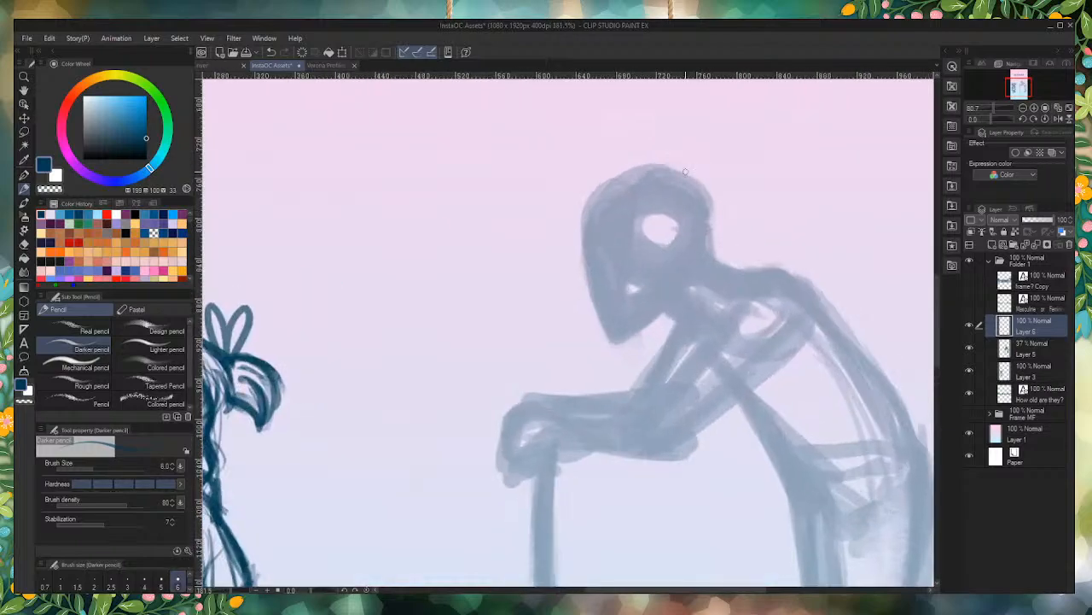
pyautogui.moveTo(653, 139)
pyautogui.mouseDown()
pyautogui.moveTo(604, 203)
pyautogui.moveTo(562, 476)
pyautogui.mouseUp()
pyautogui.moveTo(608, 168)
pyautogui.mouseDown()
pyautogui.moveTo(555, 440)
pyautogui.moveTo(563, 504)
pyautogui.mouseUp()
# Step: Outline the forehead, cheek, chin and jaw over the faded head with the pencil at size 10
pyautogui.press(']')
pyautogui.press(']')
pyautogui.press(']')
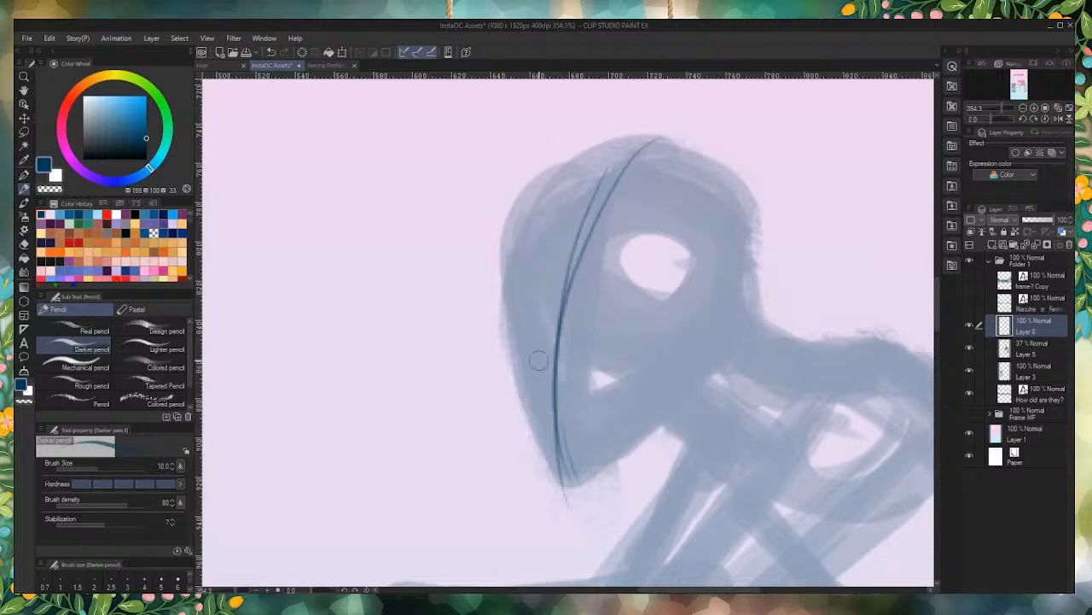
pyautogui.moveTo(687, 155); pyautogui.dragTo(500, 255)
pyautogui.moveTo(562, 163); pyautogui.dragTo(517, 330)
pyautogui.moveTo(529, 200); pyautogui.dragTo(512, 335)
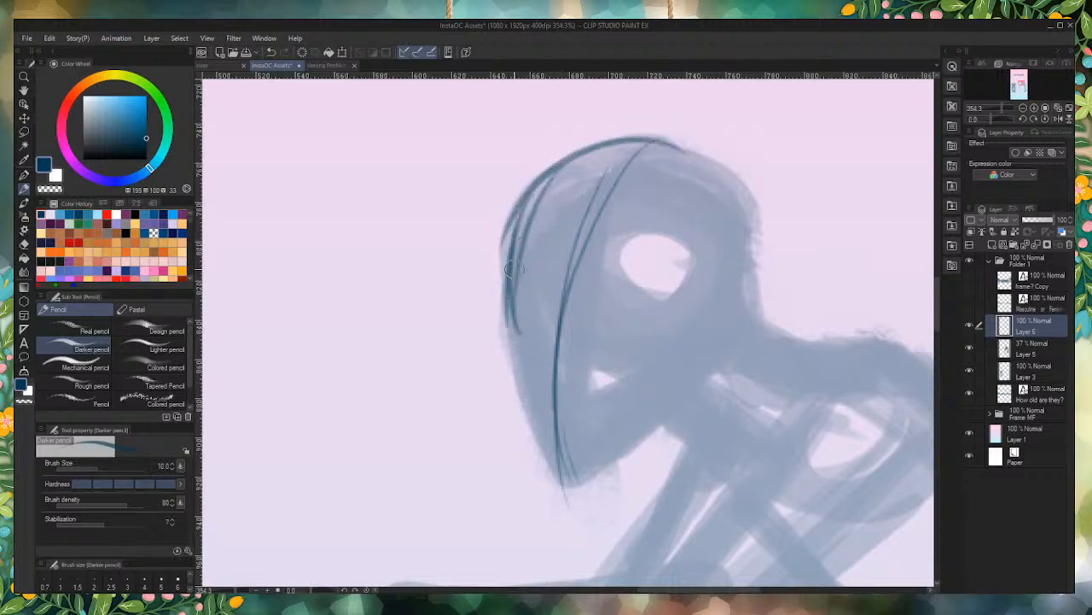
pyautogui.moveTo(520, 229)
pyautogui.mouseDown()
pyautogui.moveTo(515, 329)
pyautogui.moveTo(507, 237)
pyautogui.moveTo(501, 369)
pyautogui.moveTo(540, 465)
pyautogui.mouseUp()
pyautogui.moveTo(501, 380)
pyautogui.mouseDown()
pyautogui.moveTo(557, 473)
pyautogui.moveTo(521, 427)
pyautogui.moveTo(519, 437)
pyautogui.moveTo(569, 492)
pyautogui.moveTo(626, 466)
pyautogui.moveTo(711, 351)
pyautogui.moveTo(693, 409)
pyautogui.moveTo(688, 373)
pyautogui.moveTo(672, 433)
pyautogui.moveTo(602, 482)
pyautogui.moveTo(605, 473)
pyautogui.moveTo(531, 457)
pyautogui.moveTo(548, 475)
pyautogui.moveTo(495, 382)
pyautogui.moveTo(508, 417)
pyautogui.moveTo(504, 324)
pyautogui.moveTo(501, 349)
pyautogui.moveTo(513, 299)
pyautogui.mouseUp()
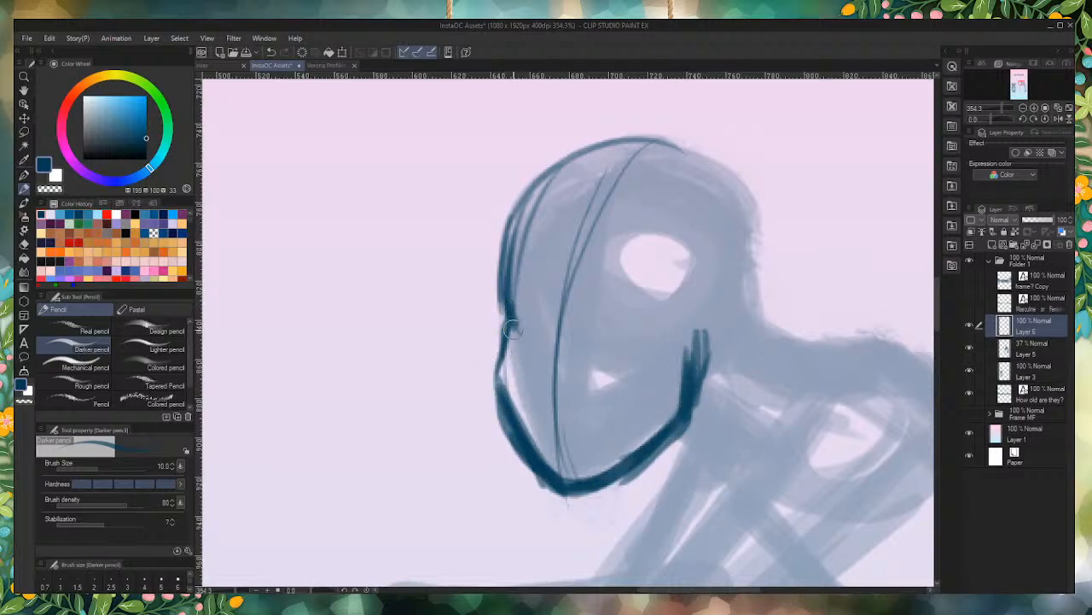
# Step: Outline the skull with heavy strokes from the forehead over the crown to the nape
pyautogui.moveTo(589, 154)
pyautogui.mouseDown()
pyautogui.moveTo(660, 128)
pyautogui.moveTo(741, 309)
pyautogui.mouseUp()
pyautogui.moveTo(721, 195)
pyautogui.mouseDown()
pyautogui.moveTo(745, 323)
pyautogui.moveTo(709, 152)
pyautogui.moveTo(632, 170)
pyautogui.moveTo(678, 151)
pyautogui.moveTo(533, 215)
pyautogui.moveTo(576, 162)
pyautogui.moveTo(517, 262)
pyautogui.mouseUp()
pyautogui.moveTo(693, 153); pyautogui.dragTo(511, 247)
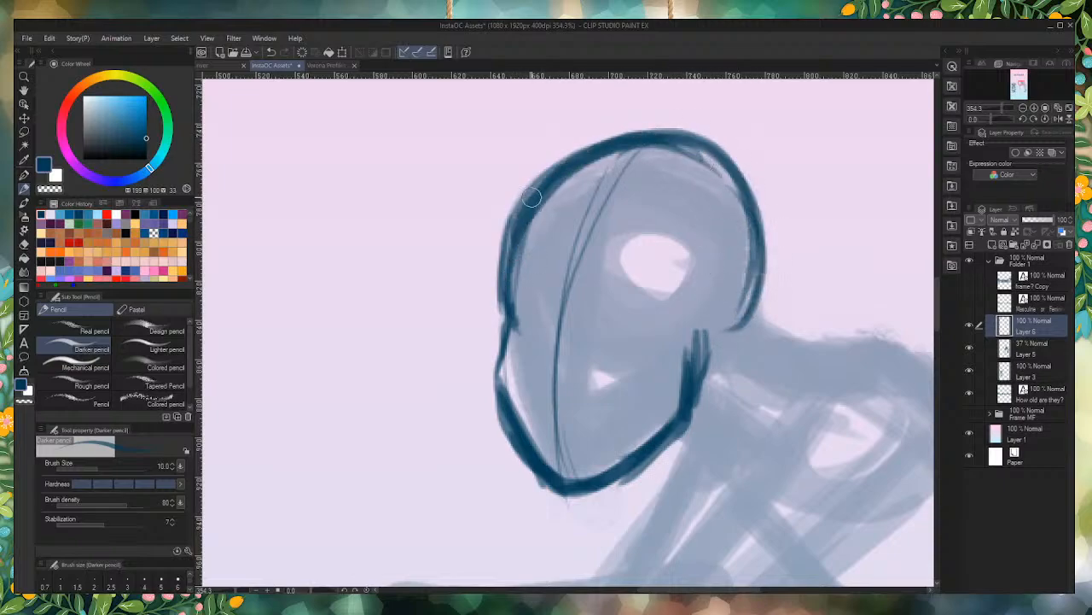
# Step: Try a bulging contour in front of the forehead and thicken the cheek line down to the chin
pyautogui.moveTo(539, 186)
pyautogui.mouseDown()
pyautogui.moveTo(486, 323)
pyautogui.moveTo(502, 313)
pyautogui.mouseUp()
pyautogui.moveTo(509, 205); pyautogui.dragTo(502, 313)
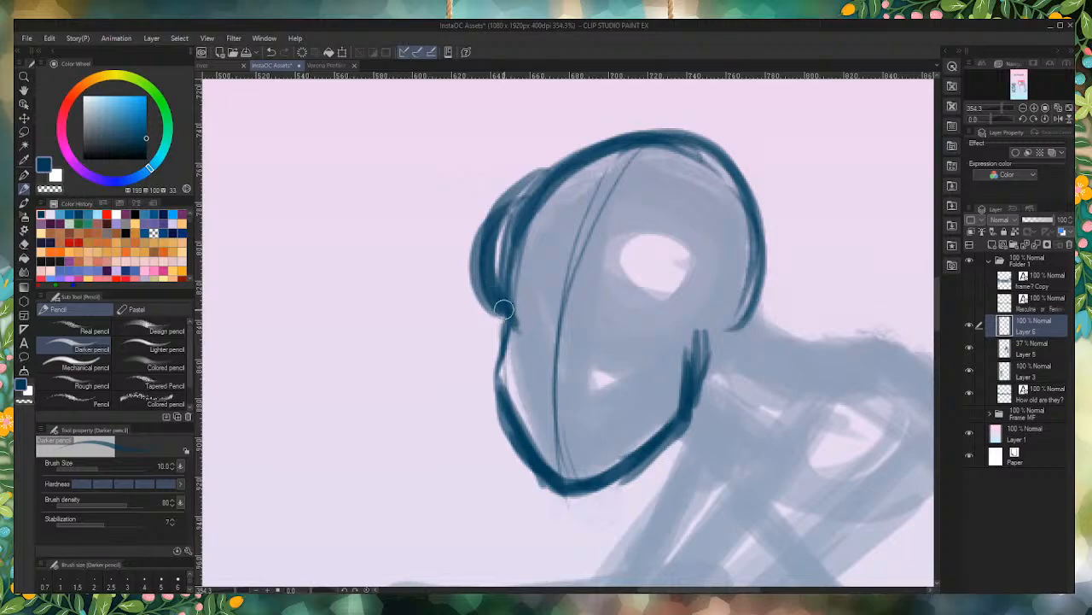
pyautogui.moveTo(502, 217); pyautogui.dragTo(501, 312)
pyautogui.moveTo(512, 355)
pyautogui.mouseDown()
pyautogui.moveTo(507, 311)
pyautogui.moveTo(503, 407)
pyautogui.moveTo(545, 464)
pyautogui.mouseUp()
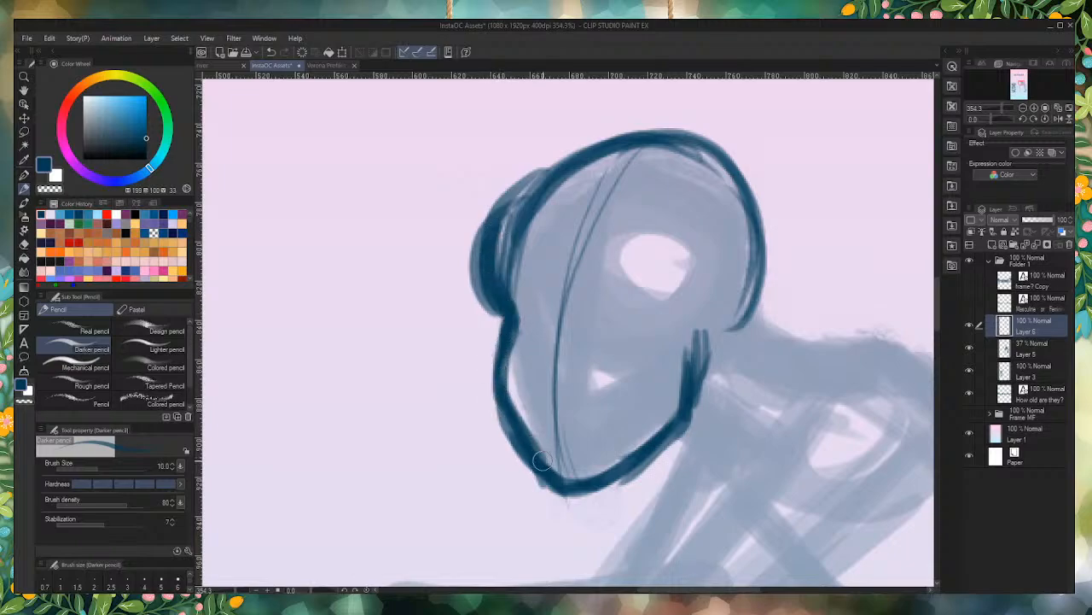
pyautogui.moveTo(504, 275); pyautogui.dragTo(512, 210)
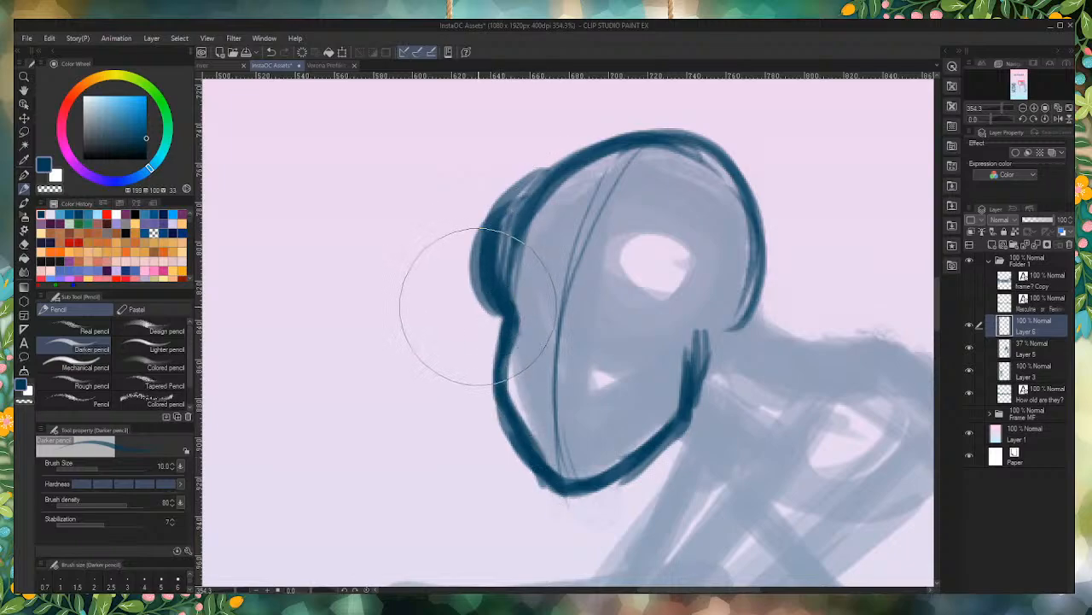
# Step: Erase most of the forehead bulge and redraw the forehead line down to the brow
pyautogui.moveTo(475, 305)
pyautogui.mouseDown()
pyautogui.moveTo(464, 305)
pyautogui.moveTo(441, 188)
pyautogui.moveTo(405, 217)
pyautogui.mouseUp()
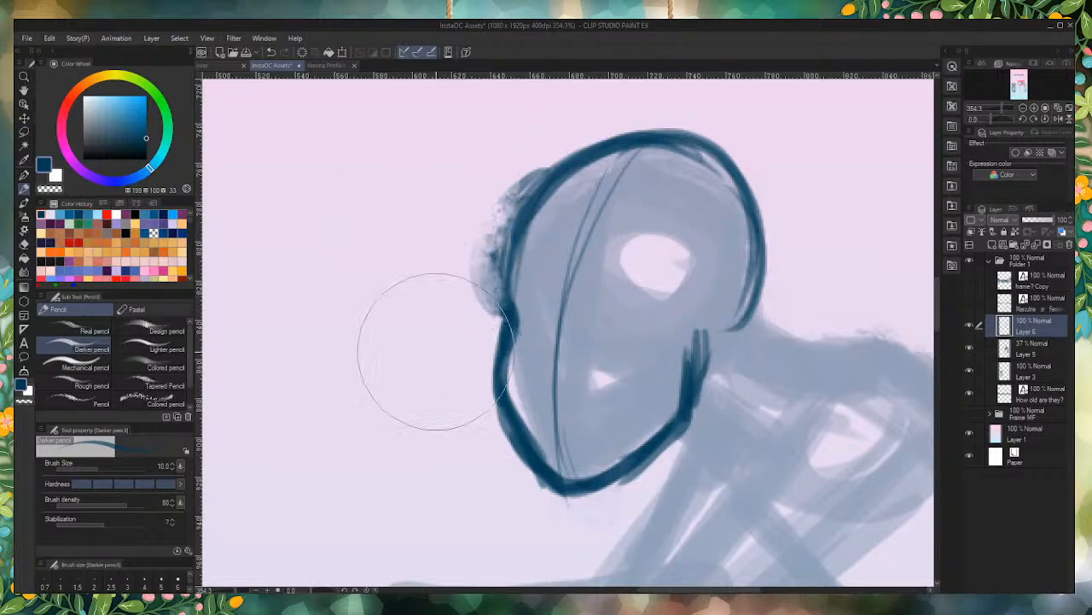
pyautogui.moveTo(529, 205); pyautogui.dragTo(509, 235)
pyautogui.moveTo(547, 183); pyautogui.dragTo(495, 306)
pyautogui.moveTo(509, 239); pyautogui.dragTo(503, 311)
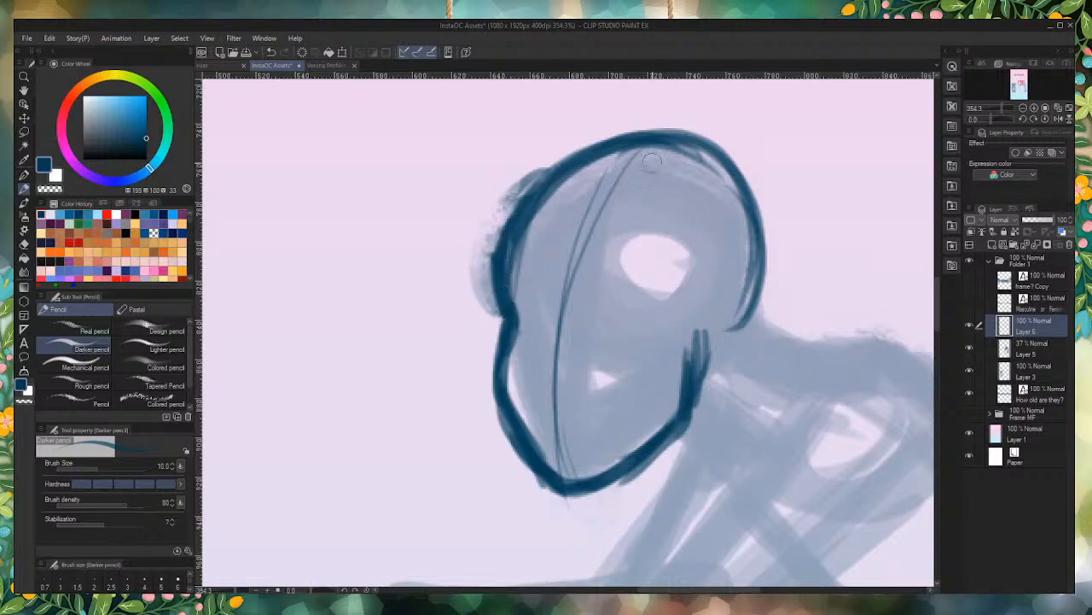
# Step: Thicken the back of the skull and draw the nape and throat lines of the neck
pyautogui.moveTo(663, 142)
pyautogui.mouseDown()
pyautogui.moveTo(693, 205)
pyautogui.moveTo(768, 277)
pyautogui.mouseUp()
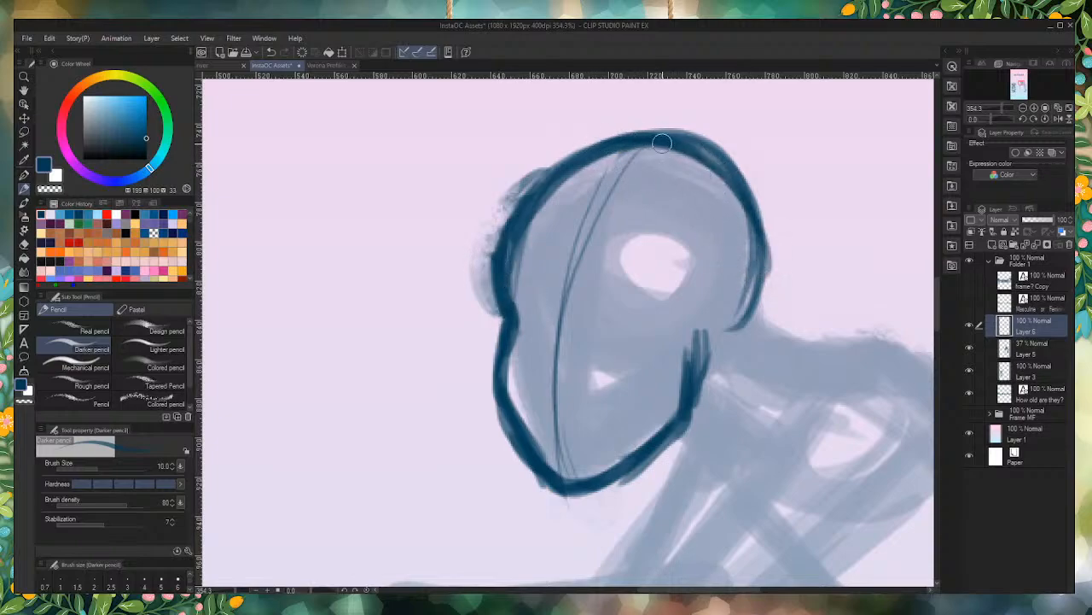
pyautogui.moveTo(662, 142)
pyautogui.mouseDown()
pyautogui.moveTo(755, 295)
pyautogui.moveTo(745, 326)
pyautogui.mouseUp()
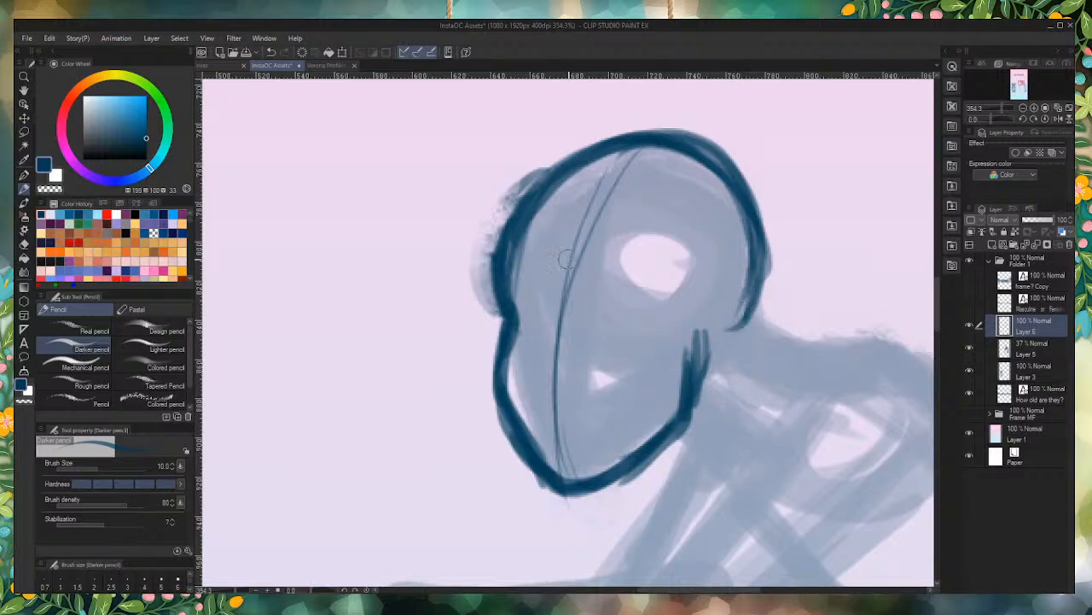
pyautogui.moveTo(733, 326); pyautogui.dragTo(824, 392)
pyautogui.moveTo(682, 439); pyautogui.dragTo(732, 483)
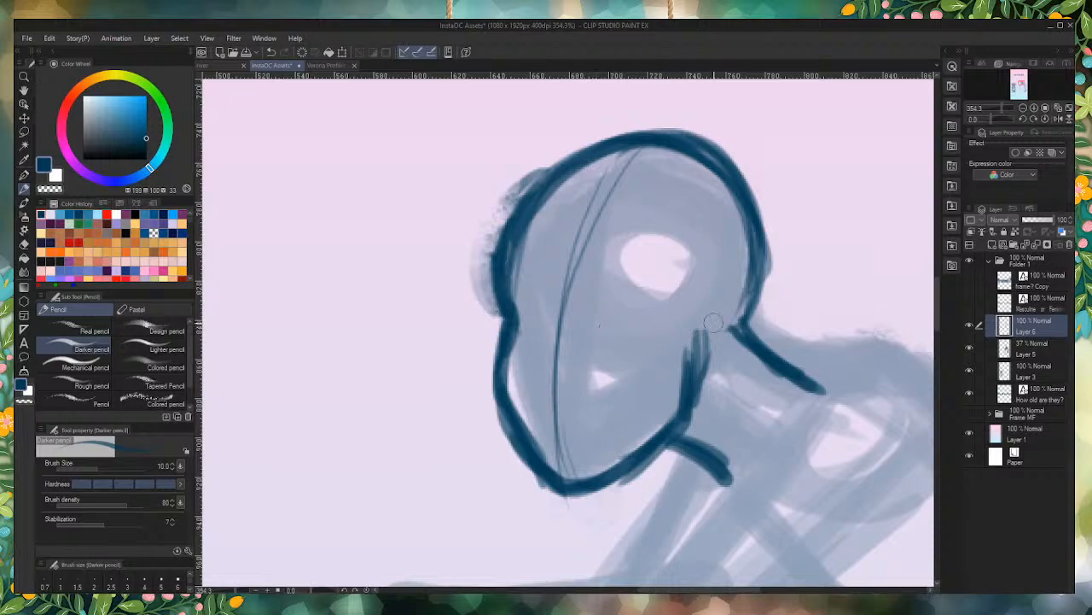
# Step: Draw curved horizontal eye guidelines across the face and rough in both eyes
pyautogui.moveTo(729, 327)
pyautogui.mouseDown()
pyautogui.moveTo(465, 325)
pyautogui.moveTo(455, 356)
pyautogui.mouseUp()
pyautogui.moveTo(695, 340)
pyautogui.mouseDown()
pyautogui.moveTo(507, 320)
pyautogui.moveTo(471, 338)
pyautogui.mouseUp()
pyautogui.moveTo(623, 304); pyautogui.dragTo(601, 324)
pyautogui.moveTo(524, 333)
pyautogui.mouseDown()
pyautogui.moveTo(536, 317)
pyautogui.moveTo(528, 308)
pyautogui.moveTo(538, 320)
pyautogui.moveTo(532, 303)
pyautogui.moveTo(548, 331)
pyautogui.moveTo(539, 321)
pyautogui.mouseUp()
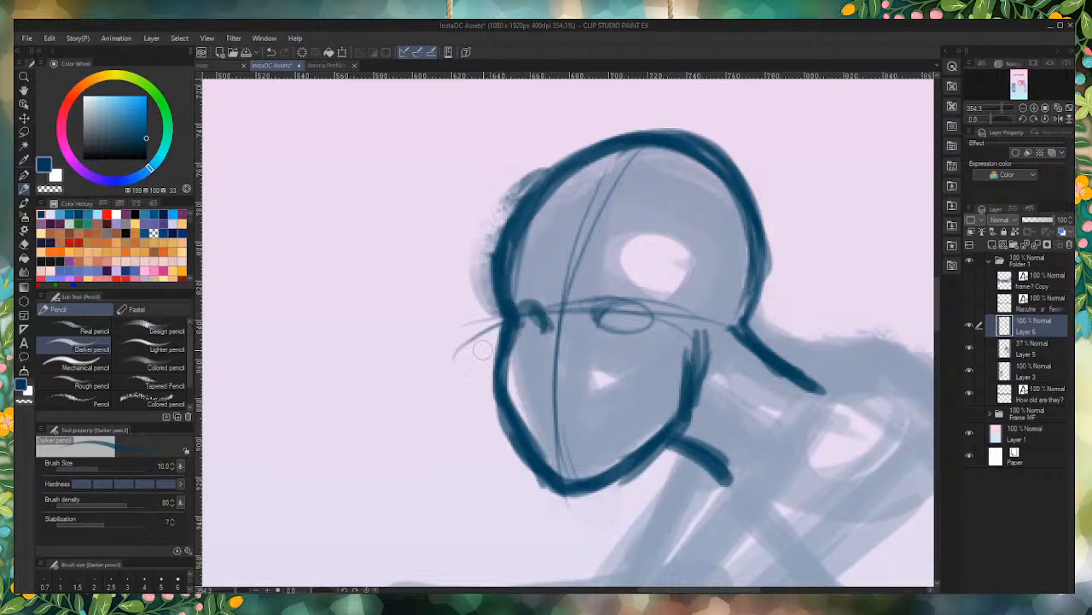
# Step: Erase the indented face contour beside the far eye and redraw it as a smoother brow and cheek line
pyautogui.moveTo(511, 288); pyautogui.dragTo(499, 340)
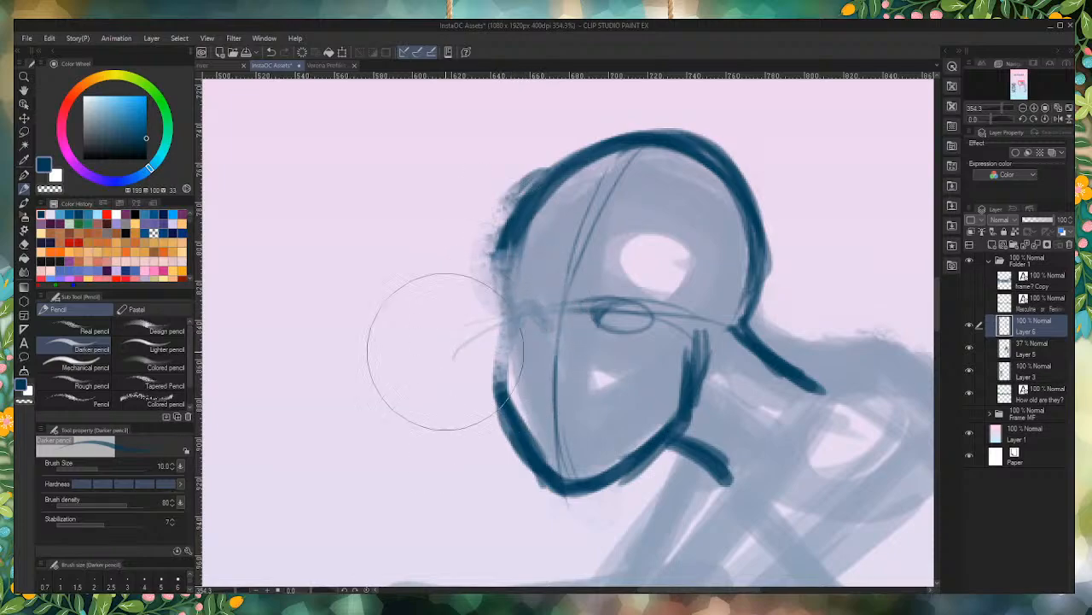
pyautogui.moveTo(575, 182); pyautogui.dragTo(490, 321)
pyautogui.moveTo(517, 222); pyautogui.dragTo(496, 345)
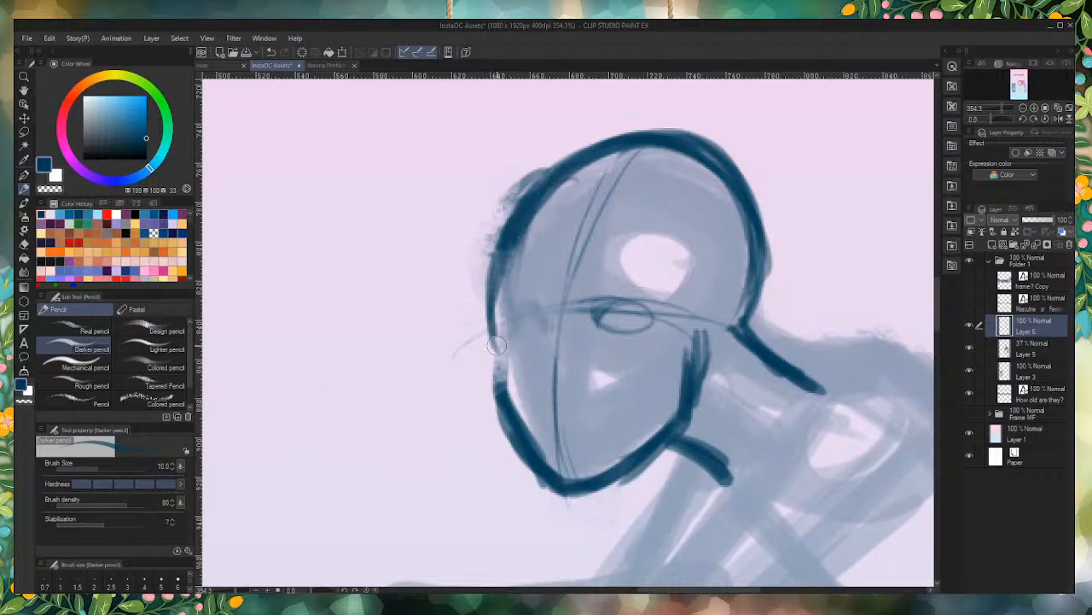
pyautogui.moveTo(489, 287)
pyautogui.mouseDown()
pyautogui.moveTo(491, 333)
pyautogui.moveTo(493, 311)
pyautogui.moveTo(525, 418)
pyautogui.mouseUp()
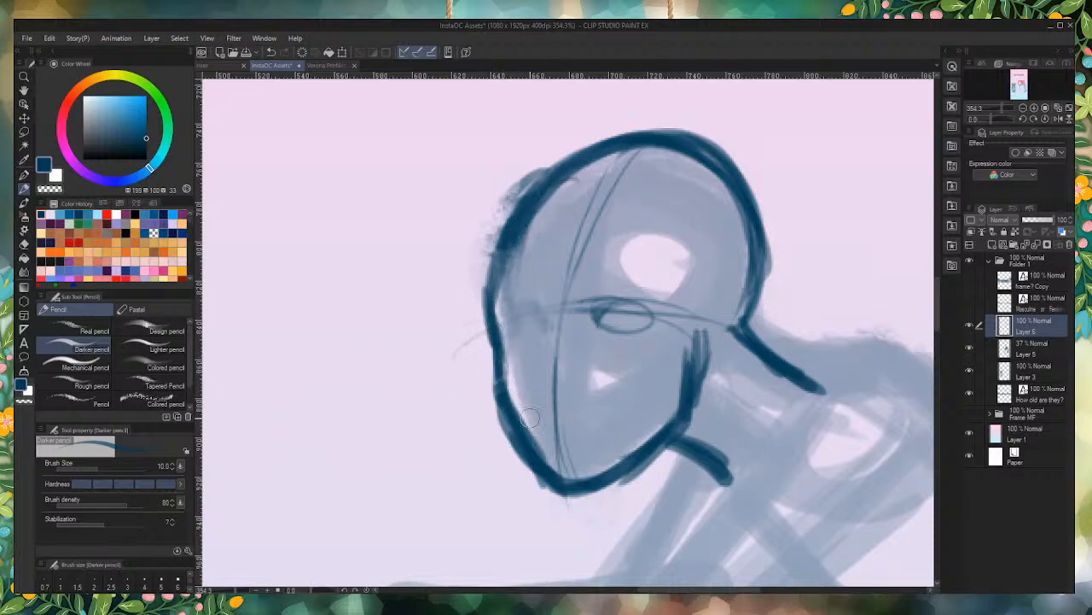
# Step: Draw both eyes with irises and wrinkles beneath them, and add the two eyebrows
pyautogui.moveTo(537, 322)
pyautogui.mouseDown()
pyautogui.moveTo(512, 310)
pyautogui.moveTo(543, 327)
pyautogui.moveTo(523, 322)
pyautogui.moveTo(541, 320)
pyautogui.moveTo(518, 337)
pyautogui.moveTo(511, 321)
pyautogui.moveTo(512, 332)
pyautogui.moveTo(539, 329)
pyautogui.mouseUp()
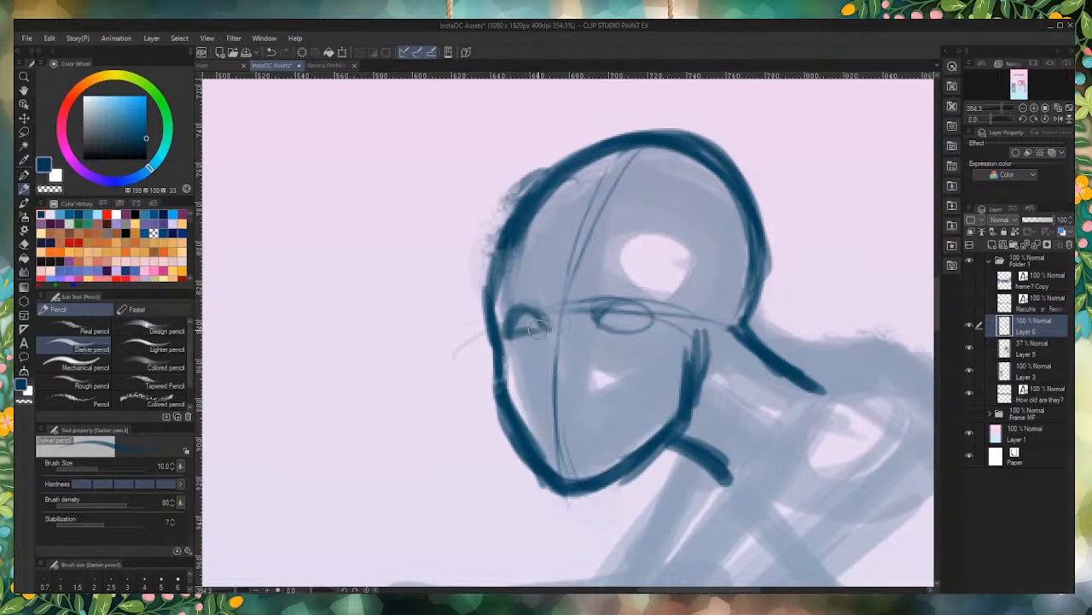
pyautogui.moveTo(603, 307)
pyautogui.mouseDown()
pyautogui.moveTo(583, 323)
pyautogui.moveTo(630, 304)
pyautogui.moveTo(652, 320)
pyautogui.moveTo(595, 328)
pyautogui.moveTo(636, 317)
pyautogui.moveTo(615, 330)
pyautogui.mouseUp()
pyautogui.moveTo(512, 329)
pyautogui.mouseDown()
pyautogui.moveTo(525, 317)
pyautogui.moveTo(531, 325)
pyautogui.mouseUp()
pyautogui.moveTo(654, 320)
pyautogui.mouseDown()
pyautogui.moveTo(676, 315)
pyautogui.moveTo(649, 331)
pyautogui.moveTo(656, 338)
pyautogui.mouseUp()
pyautogui.moveTo(498, 321)
pyautogui.mouseDown()
pyautogui.moveTo(588, 332)
pyautogui.moveTo(582, 319)
pyautogui.moveTo(600, 350)
pyautogui.mouseUp()
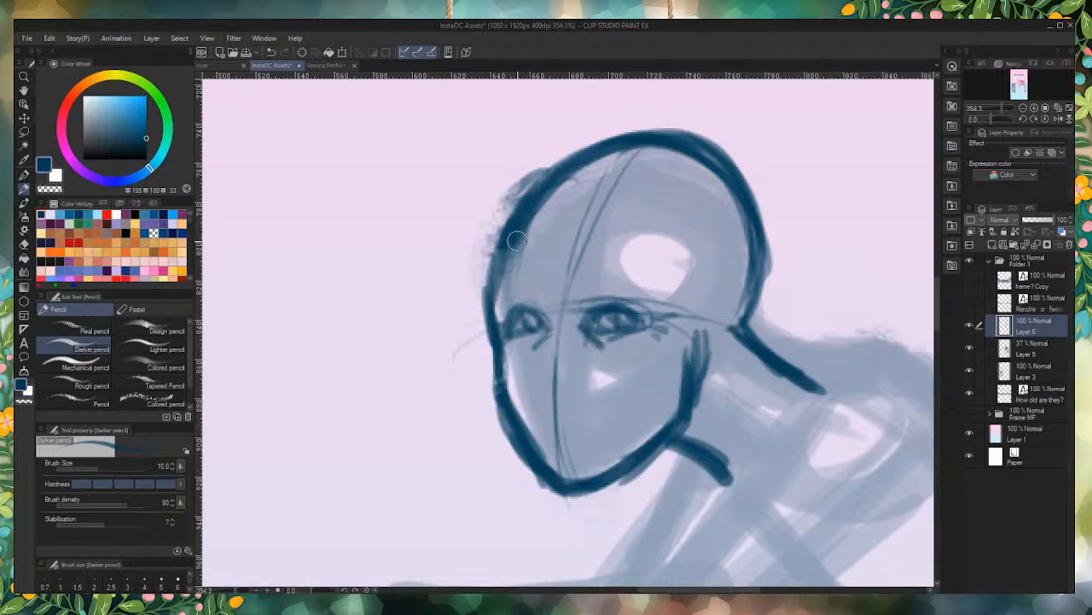
pyautogui.moveTo(519, 284)
pyautogui.mouseDown()
pyautogui.moveTo(539, 278)
pyautogui.moveTo(517, 275)
pyautogui.mouseUp()
pyautogui.moveTo(583, 285); pyautogui.dragTo(661, 283)
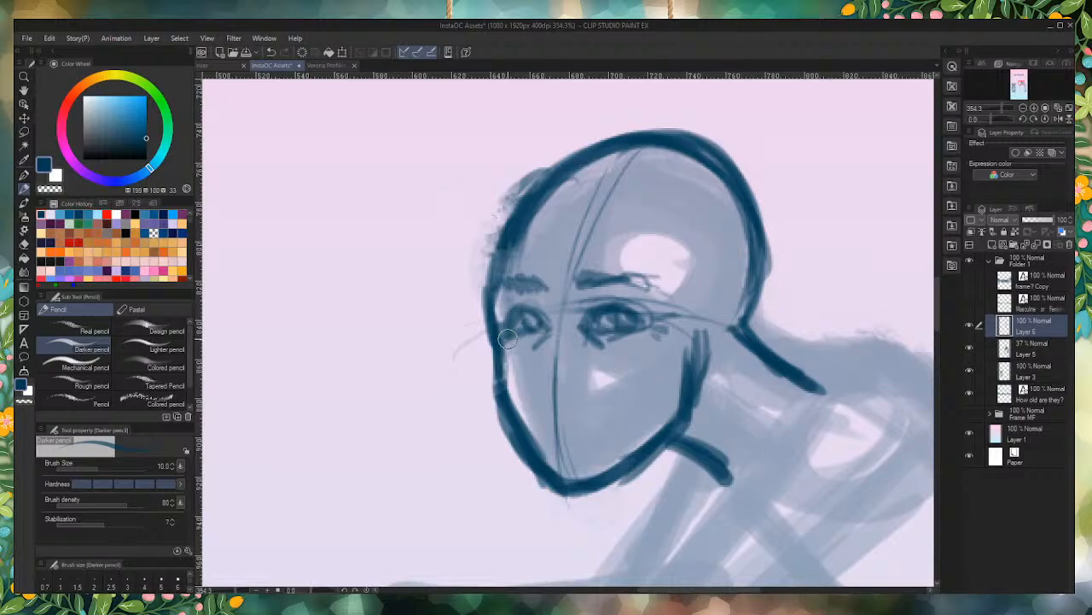
# Step: Draw the nose, smile line, mouth and lower lip, and touch up the eyelid lines
pyautogui.moveTo(508, 339); pyautogui.dragTo(534, 330)
pyautogui.moveTo(547, 335); pyautogui.dragTo(530, 377)
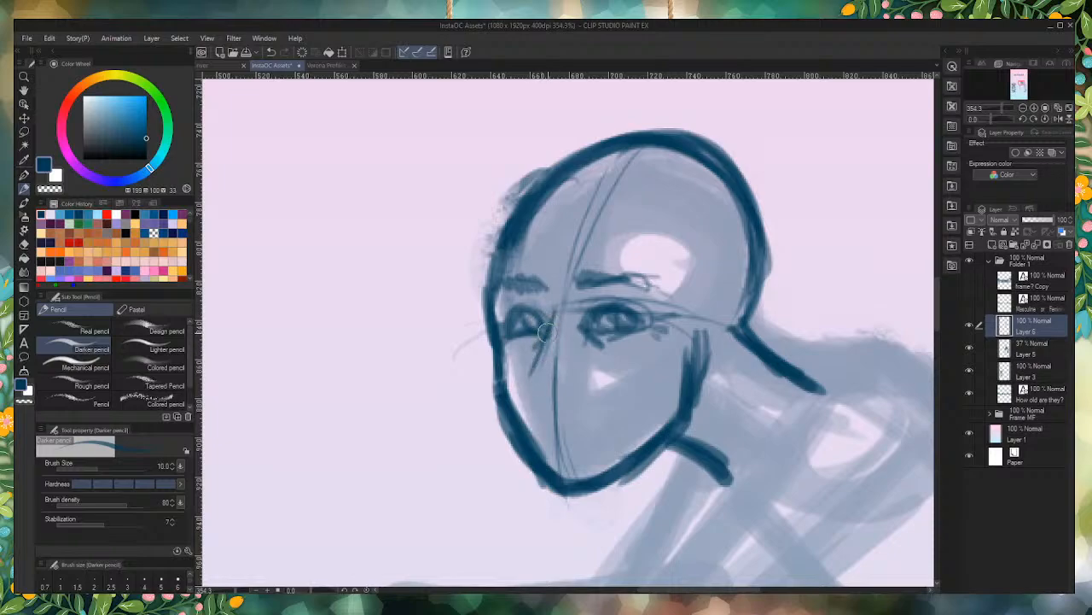
pyautogui.moveTo(545, 332)
pyautogui.mouseDown()
pyautogui.moveTo(528, 367)
pyautogui.moveTo(534, 382)
pyautogui.moveTo(521, 378)
pyautogui.moveTo(539, 394)
pyautogui.moveTo(560, 391)
pyautogui.moveTo(562, 375)
pyautogui.moveTo(569, 391)
pyautogui.moveTo(555, 392)
pyautogui.moveTo(578, 376)
pyautogui.moveTo(618, 423)
pyautogui.moveTo(605, 398)
pyautogui.mouseUp()
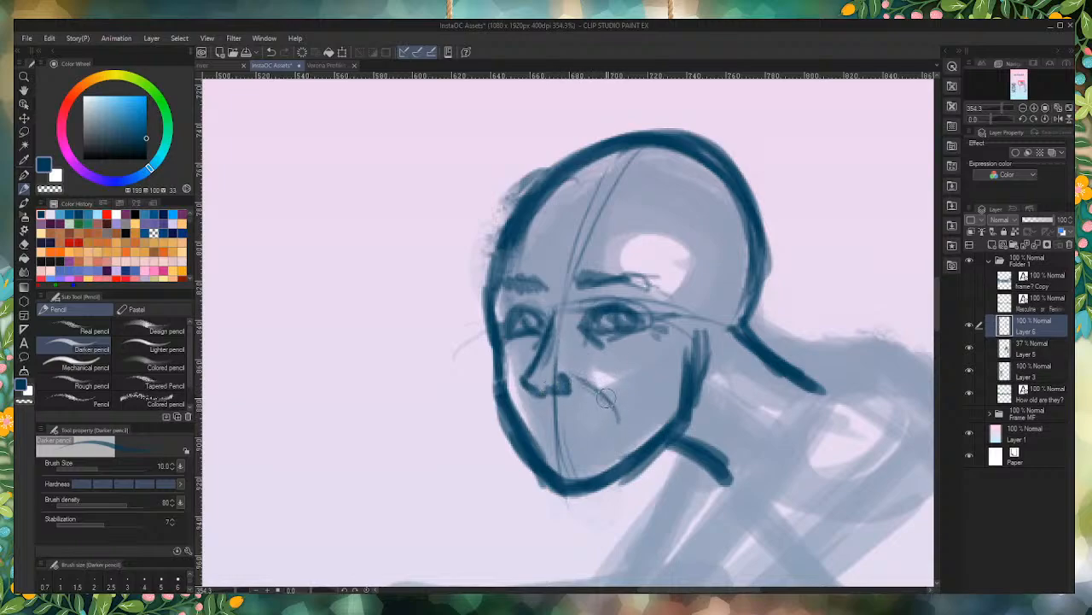
pyautogui.moveTo(539, 416)
pyautogui.mouseDown()
pyautogui.moveTo(531, 411)
pyautogui.moveTo(606, 413)
pyautogui.moveTo(536, 421)
pyautogui.moveTo(565, 446)
pyautogui.moveTo(579, 442)
pyautogui.mouseUp()
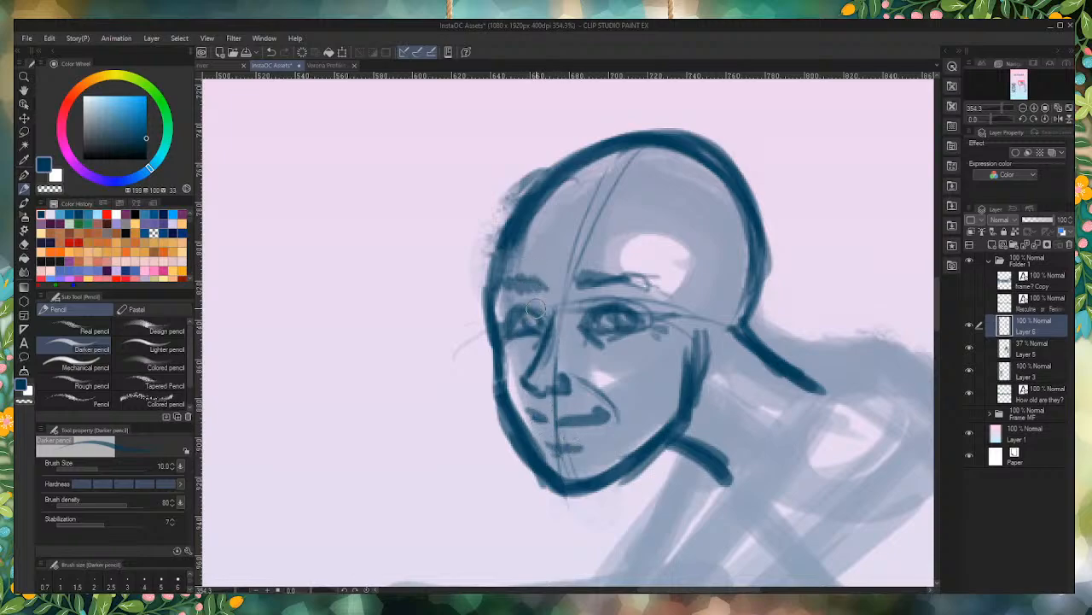
pyautogui.moveTo(513, 307)
pyautogui.mouseDown()
pyautogui.moveTo(544, 317)
pyautogui.moveTo(519, 308)
pyautogui.moveTo(530, 306)
pyautogui.mouseUp()
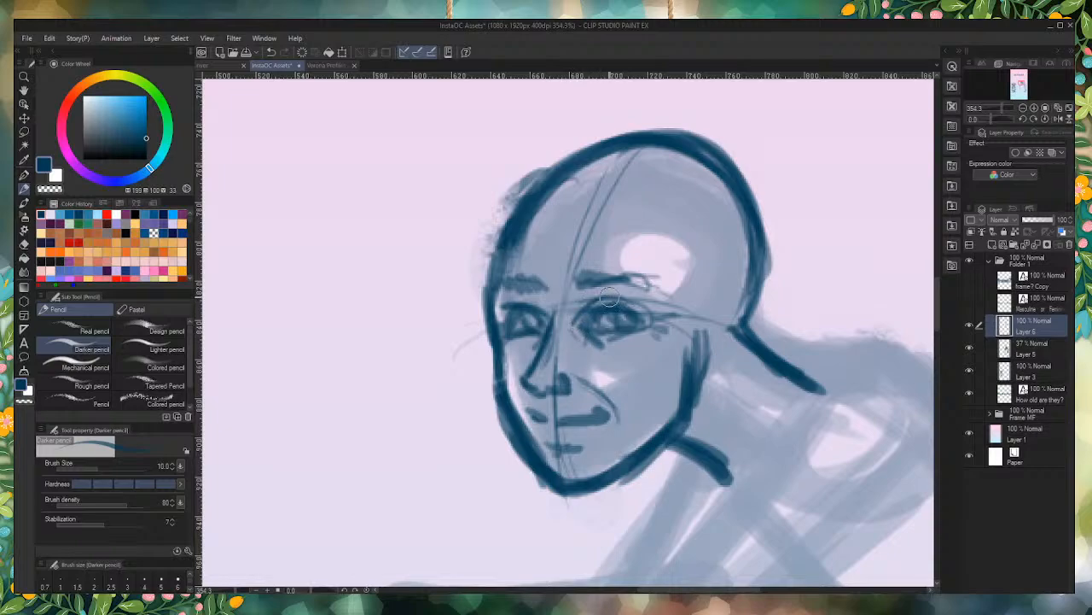
# Step: Touch up the near eyelid and nose bridge, and add short strokes below the nose and under the lower lip
pyautogui.moveTo(603, 304); pyautogui.dragTo(627, 300)
pyautogui.moveTo(576, 334)
pyautogui.mouseDown()
pyautogui.moveTo(535, 345)
pyautogui.moveTo(547, 389)
pyautogui.mouseUp()
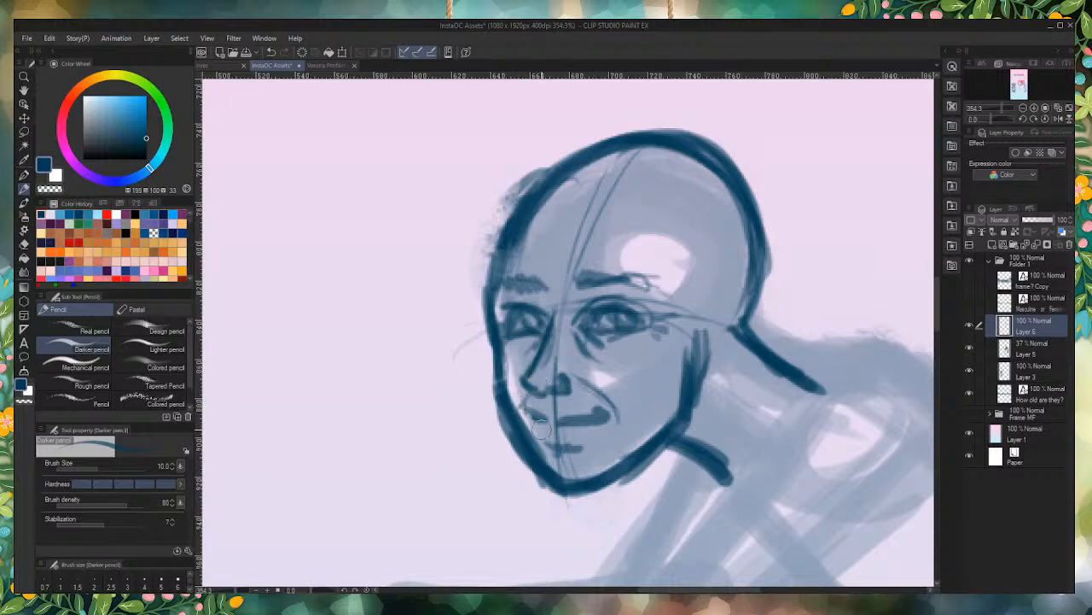
pyautogui.moveTo(542, 398)
pyautogui.mouseDown()
pyautogui.moveTo(546, 411)
pyautogui.moveTo(565, 404)
pyautogui.mouseUp()
pyautogui.moveTo(564, 454); pyautogui.dragTo(575, 453)
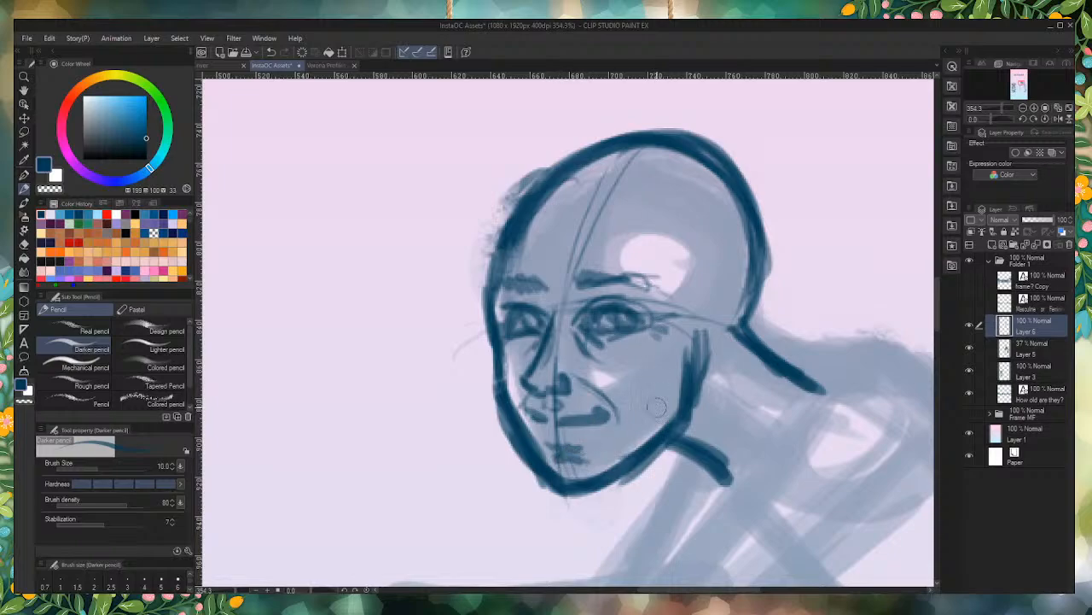
# Step: Rework the jawline near the ear and draw the near ear with its lobe and inner fold
pyautogui.moveTo(703, 319)
pyautogui.mouseDown()
pyautogui.moveTo(692, 371)
pyautogui.moveTo(703, 333)
pyautogui.moveTo(662, 431)
pyautogui.moveTo(659, 477)
pyautogui.moveTo(630, 538)
pyautogui.moveTo(605, 561)
pyautogui.moveTo(665, 464)
pyautogui.moveTo(668, 428)
pyautogui.moveTo(693, 411)
pyautogui.moveTo(682, 418)
pyautogui.moveTo(703, 334)
pyautogui.mouseUp()
pyautogui.moveTo(695, 387)
pyautogui.mouseDown()
pyautogui.moveTo(695, 352)
pyautogui.moveTo(689, 401)
pyautogui.mouseUp()
pyautogui.moveTo(664, 437); pyautogui.dragTo(701, 326)
pyautogui.moveTo(676, 422)
pyautogui.mouseDown()
pyautogui.moveTo(699, 330)
pyautogui.moveTo(672, 427)
pyautogui.moveTo(703, 325)
pyautogui.moveTo(725, 334)
pyautogui.moveTo(720, 300)
pyautogui.moveTo(725, 367)
pyautogui.moveTo(693, 391)
pyautogui.mouseUp()
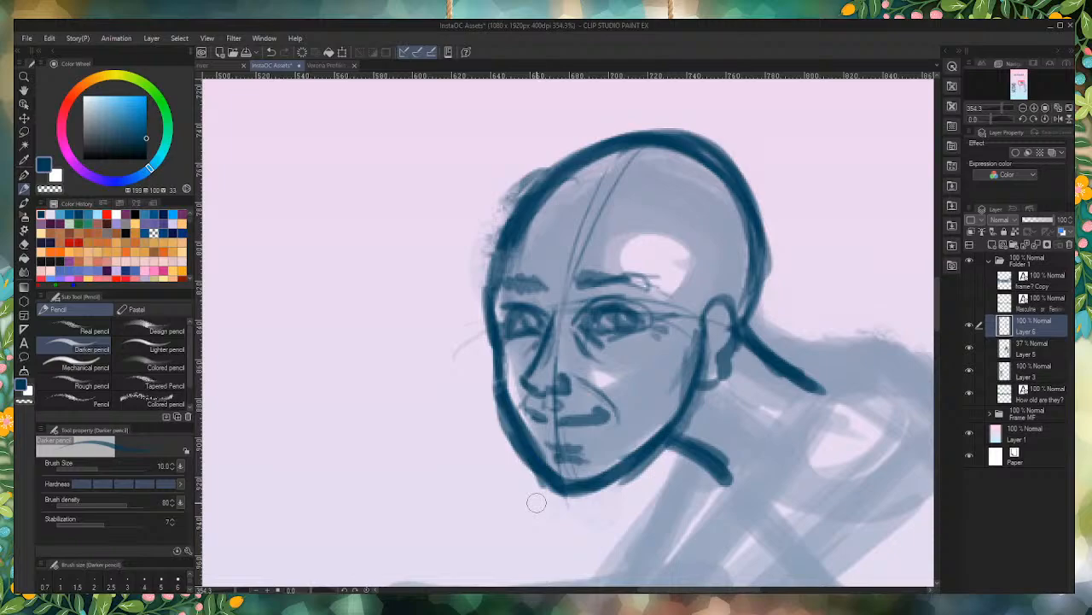
pyautogui.moveTo(725, 320)
pyautogui.mouseDown()
pyautogui.moveTo(708, 331)
pyautogui.moveTo(712, 352)
pyautogui.mouseUp()
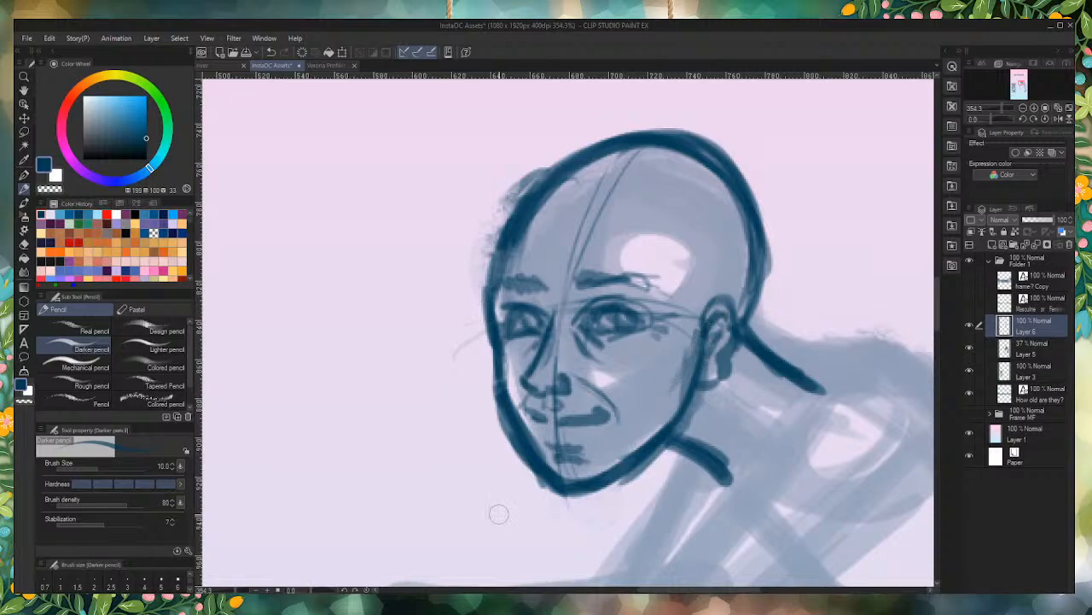
# Step: Darken the far eyebrow and sketch receding hair above the ear and around the back of the head
pyautogui.moveTo(546, 288); pyautogui.dragTo(509, 284)
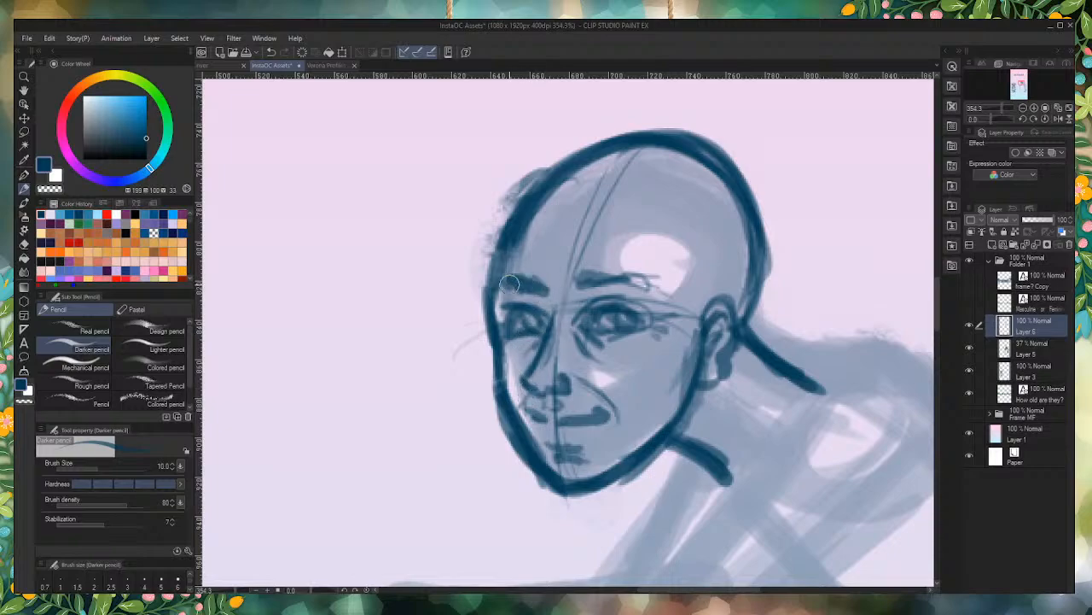
pyautogui.moveTo(687, 162)
pyautogui.mouseDown()
pyautogui.moveTo(774, 250)
pyautogui.moveTo(757, 256)
pyautogui.moveTo(741, 326)
pyautogui.mouseUp()
pyautogui.moveTo(657, 264)
pyautogui.mouseDown()
pyautogui.moveTo(691, 294)
pyautogui.moveTo(700, 278)
pyautogui.moveTo(700, 300)
pyautogui.moveTo(721, 319)
pyautogui.moveTo(715, 291)
pyautogui.moveTo(684, 266)
pyautogui.moveTo(688, 282)
pyautogui.moveTo(717, 282)
pyautogui.moveTo(748, 210)
pyautogui.mouseUp()
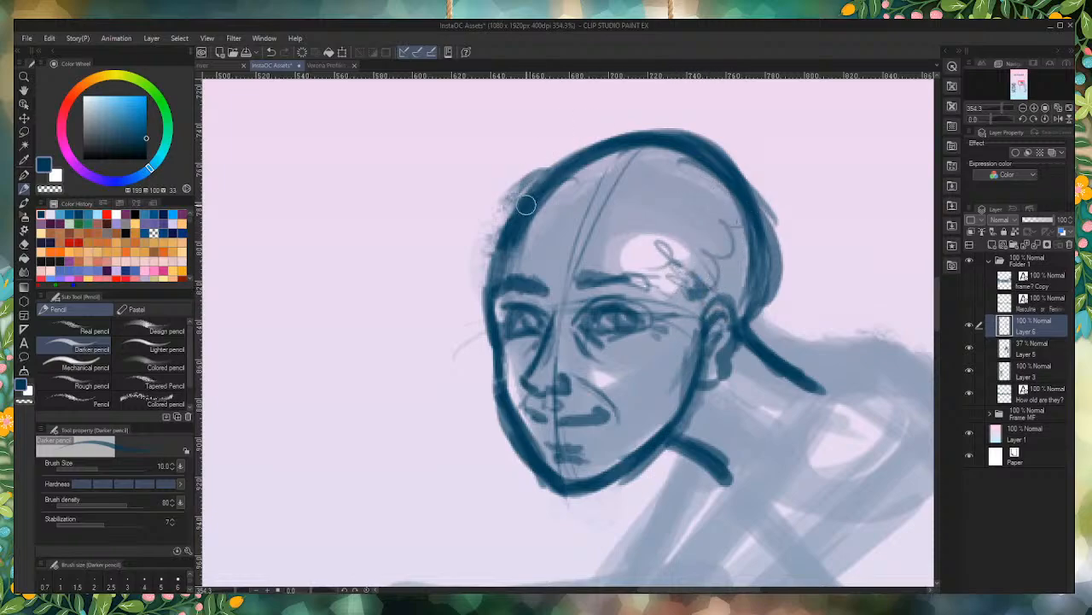
pyautogui.moveTo(555, 184); pyautogui.dragTo(749, 206)
pyautogui.moveTo(606, 161)
pyautogui.mouseDown()
pyautogui.moveTo(701, 161)
pyautogui.moveTo(775, 236)
pyautogui.mouseUp()
pyautogui.moveTo(691, 173)
pyautogui.mouseDown()
pyautogui.moveTo(756, 295)
pyautogui.moveTo(774, 229)
pyautogui.moveTo(760, 321)
pyautogui.moveTo(732, 223)
pyautogui.moveTo(738, 284)
pyautogui.moveTo(710, 271)
pyautogui.moveTo(670, 294)
pyautogui.moveTo(721, 277)
pyautogui.moveTo(768, 224)
pyautogui.mouseUp()
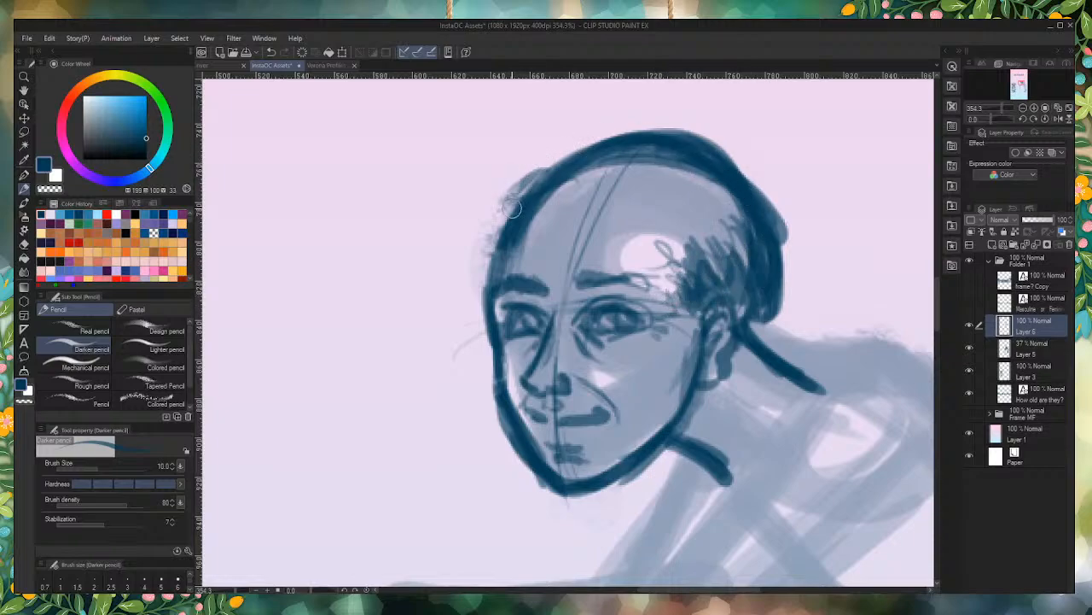
# Step: Fade the thick outline over the crown with a large eraser and redraw it as a thinner curve
pyautogui.moveTo(756, 161)
pyautogui.mouseDown()
pyautogui.moveTo(775, 156)
pyautogui.moveTo(614, 97)
pyautogui.moveTo(594, 109)
pyautogui.moveTo(683, 111)
pyautogui.moveTo(742, 143)
pyautogui.mouseUp()
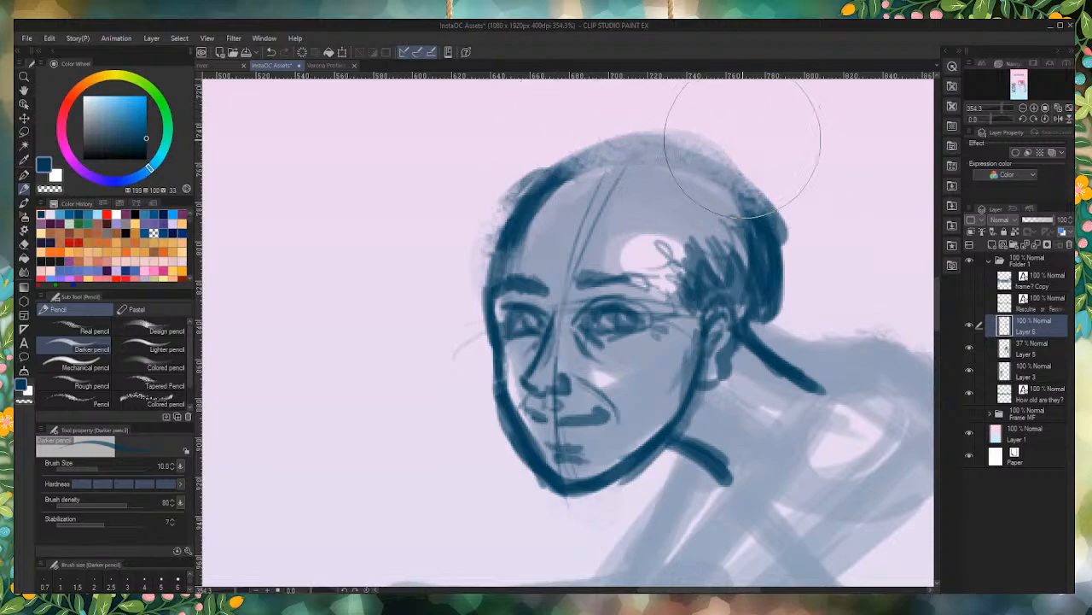
pyautogui.moveTo(753, 188)
pyautogui.mouseDown()
pyautogui.moveTo(700, 154)
pyautogui.moveTo(623, 146)
pyautogui.moveTo(567, 170)
pyautogui.mouseUp()
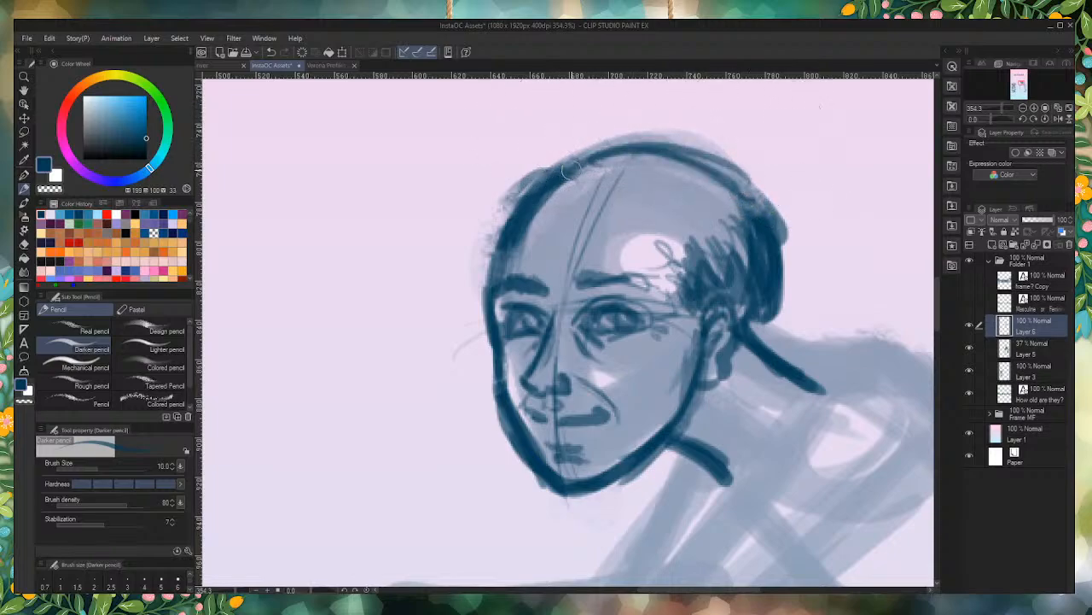
# Step: Darken the mouth line and nostril, and extend the inner ends of both eyebrows toward the nose bridge
pyautogui.moveTo(591, 414)
pyautogui.mouseDown()
pyautogui.moveTo(576, 431)
pyautogui.moveTo(559, 428)
pyautogui.moveTo(597, 423)
pyautogui.moveTo(558, 413)
pyautogui.mouseUp()
pyautogui.moveTo(530, 379)
pyautogui.mouseDown()
pyautogui.moveTo(526, 388)
pyautogui.moveTo(576, 375)
pyautogui.moveTo(589, 384)
pyautogui.moveTo(567, 395)
pyautogui.moveTo(583, 389)
pyautogui.moveTo(570, 372)
pyautogui.moveTo(583, 389)
pyautogui.moveTo(567, 391)
pyautogui.moveTo(572, 369)
pyautogui.mouseUp()
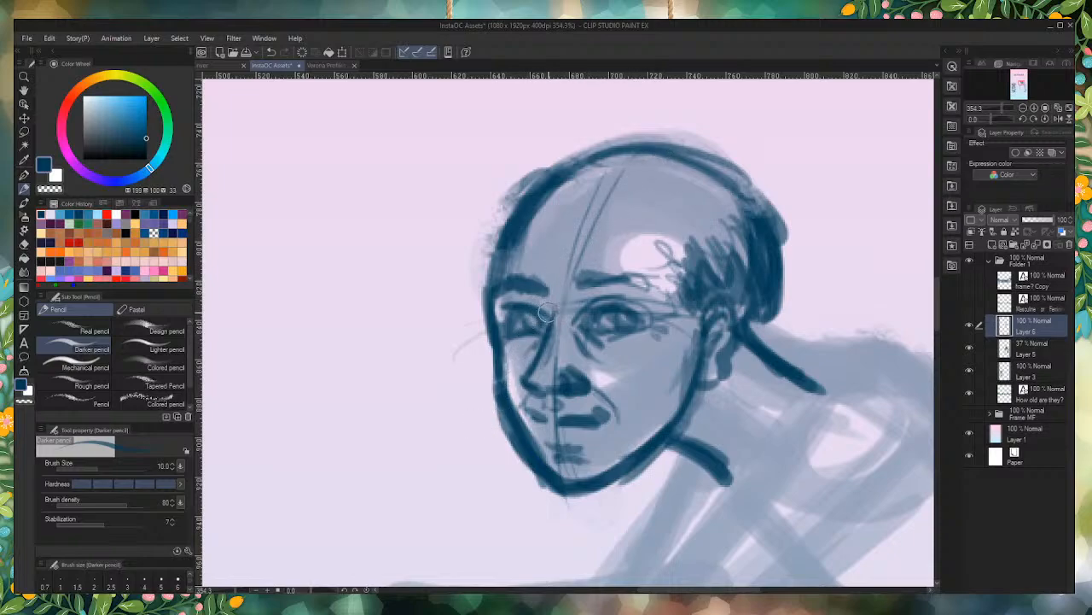
pyautogui.moveTo(531, 304)
pyautogui.mouseDown()
pyautogui.moveTo(545, 310)
pyautogui.moveTo(572, 282)
pyautogui.moveTo(573, 295)
pyautogui.moveTo(529, 287)
pyautogui.moveTo(546, 285)
pyautogui.moveTo(544, 297)
pyautogui.mouseUp()
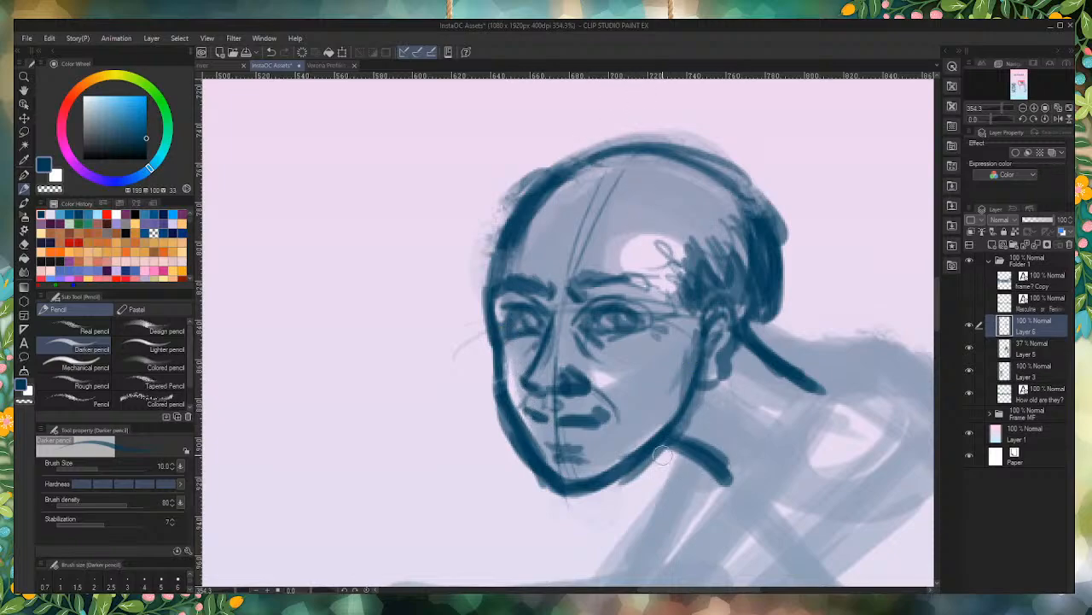
# Step: Redraw the front neck line lower under the jaw and rough in the near shoulder as a circle
pyautogui.moveTo(673, 454)
pyautogui.mouseDown()
pyautogui.moveTo(721, 481)
pyautogui.moveTo(665, 443)
pyautogui.moveTo(707, 481)
pyautogui.moveTo(683, 459)
pyautogui.moveTo(661, 472)
pyautogui.moveTo(729, 465)
pyautogui.moveTo(743, 488)
pyautogui.moveTo(709, 457)
pyautogui.moveTo(748, 478)
pyautogui.mouseUp()
pyautogui.moveTo(657, 454)
pyautogui.mouseDown()
pyautogui.moveTo(717, 489)
pyautogui.moveTo(696, 479)
pyautogui.moveTo(731, 490)
pyautogui.mouseUp()
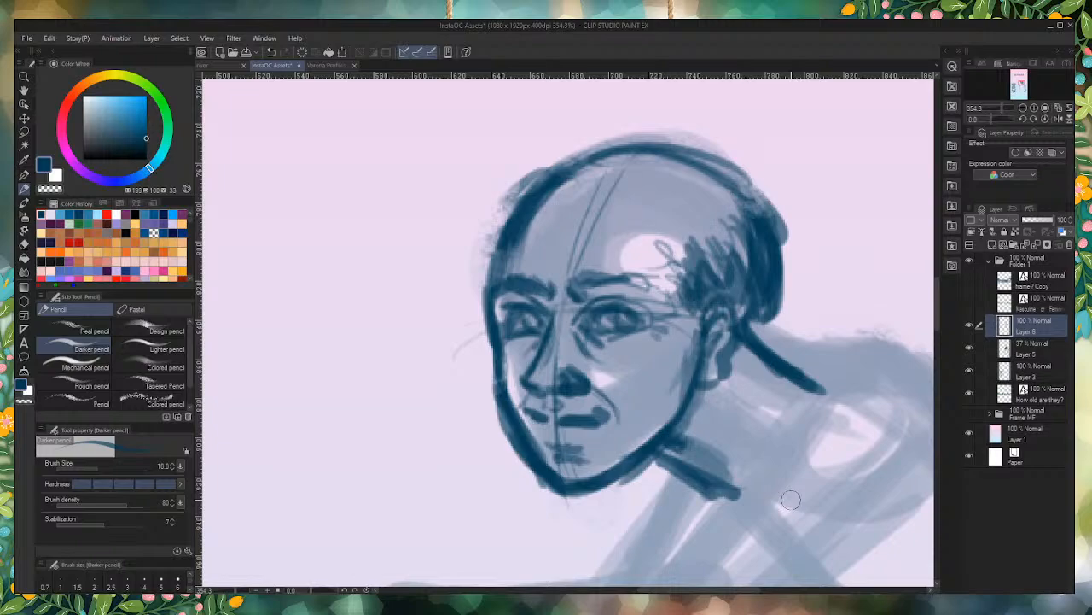
pyautogui.scroll(-6, 524, 316)
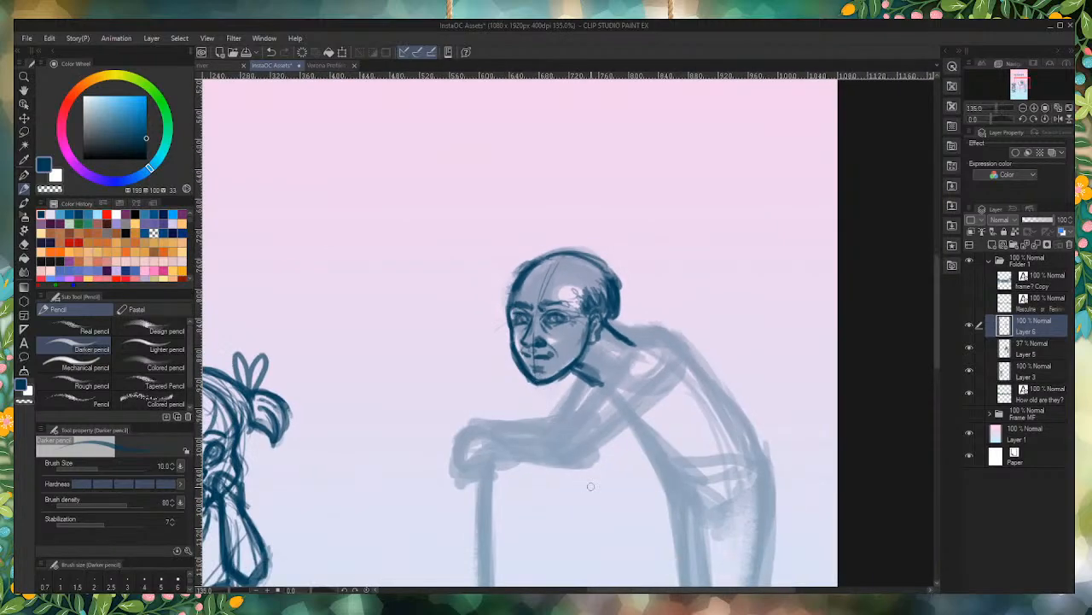
pyautogui.scroll(2, 576, 439)
pyautogui.scroll(1, 617, 383)
pyautogui.moveTo(673, 293)
pyautogui.mouseDown()
pyautogui.moveTo(641, 312)
pyautogui.moveTo(715, 294)
pyautogui.mouseUp()
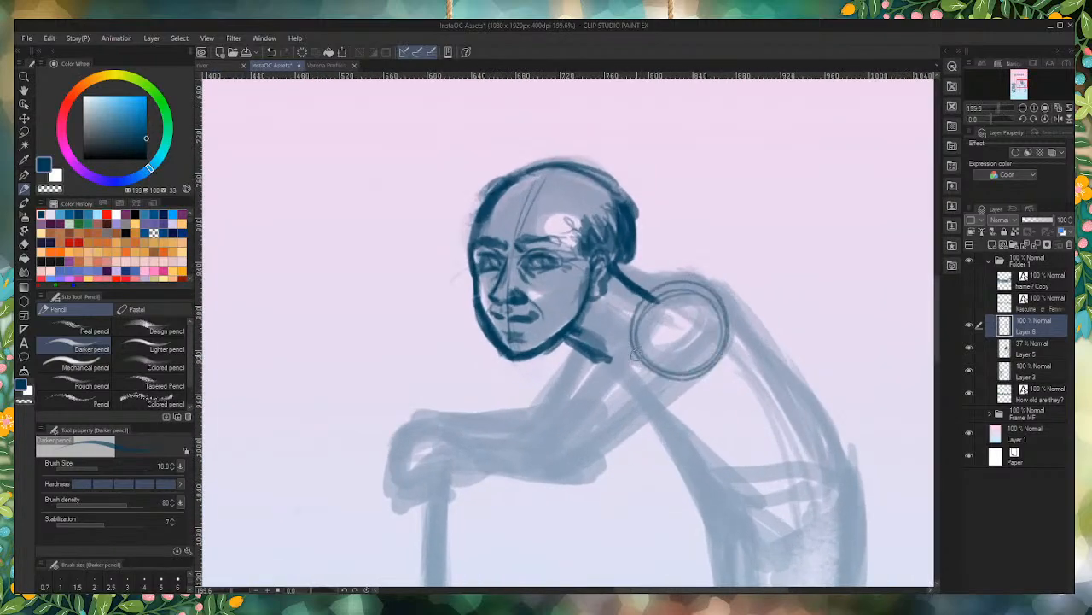
# Step: Outline the near upper arm, the top of the bent forearm and the hand resting on the cane
pyautogui.moveTo(584, 402)
pyautogui.mouseDown()
pyautogui.moveTo(645, 319)
pyautogui.moveTo(561, 428)
pyautogui.mouseUp()
pyautogui.moveTo(645, 298); pyautogui.dragTo(563, 427)
pyautogui.moveTo(723, 354); pyautogui.dragTo(602, 465)
pyautogui.moveTo(676, 398); pyautogui.dragTo(601, 473)
pyautogui.moveTo(600, 426); pyautogui.dragTo(489, 419)
pyautogui.moveTo(489, 419); pyautogui.dragTo(587, 433)
pyautogui.moveTo(547, 429)
pyautogui.mouseDown()
pyautogui.moveTo(455, 420)
pyautogui.moveTo(400, 442)
pyautogui.moveTo(410, 431)
pyautogui.moveTo(373, 510)
pyautogui.mouseUp()
pyautogui.moveTo(405, 431)
pyautogui.mouseDown()
pyautogui.moveTo(382, 513)
pyautogui.moveTo(404, 508)
pyautogui.moveTo(440, 469)
pyautogui.moveTo(425, 490)
pyautogui.moveTo(450, 453)
pyautogui.moveTo(399, 506)
pyautogui.moveTo(382, 499)
pyautogui.moveTo(454, 470)
pyautogui.mouseUp()
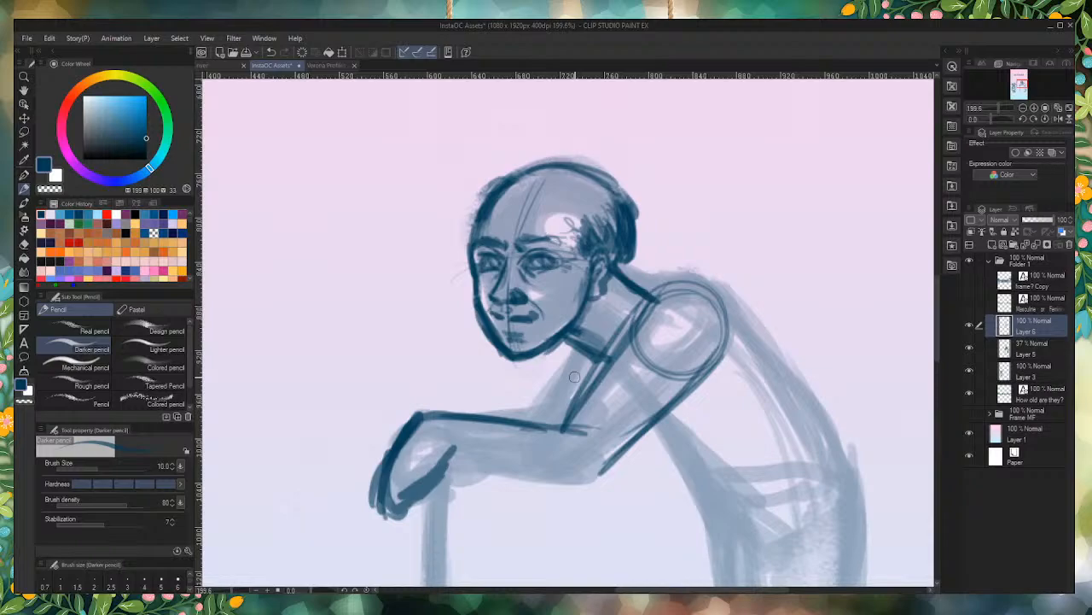
# Step: Thicken the near upper arm's front line and sketch the far upper arm behind it
pyautogui.moveTo(654, 300)
pyautogui.mouseDown()
pyautogui.moveTo(705, 292)
pyautogui.moveTo(662, 291)
pyautogui.moveTo(711, 296)
pyautogui.moveTo(641, 308)
pyautogui.moveTo(577, 418)
pyautogui.mouseUp()
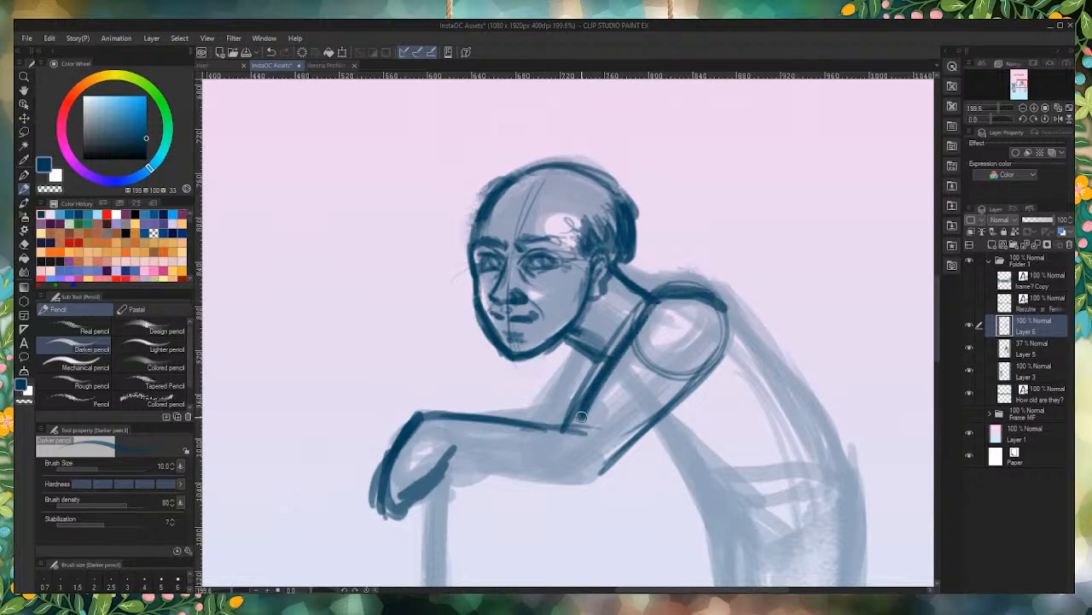
pyautogui.moveTo(626, 338); pyautogui.dragTo(574, 431)
pyautogui.moveTo(579, 357)
pyautogui.mouseDown()
pyautogui.moveTo(545, 428)
pyautogui.moveTo(547, 414)
pyautogui.moveTo(531, 413)
pyautogui.mouseUp()
pyautogui.moveTo(568, 350); pyautogui.dragTo(523, 425)
# Step: Draw the hunched upper-back line over the shoulder and the front line of the torso below the arm
pyautogui.moveTo(616, 276); pyautogui.dragTo(722, 300)
pyautogui.moveTo(641, 281); pyautogui.dragTo(744, 307)
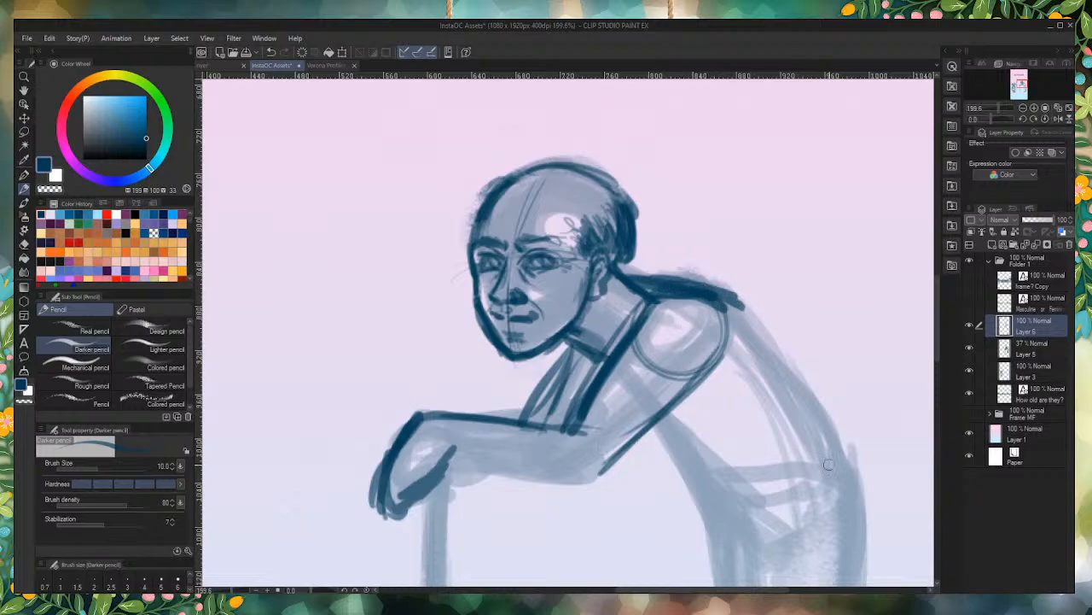
pyautogui.scroll(-5, 577, 378)
pyautogui.scroll(3, 615, 416)
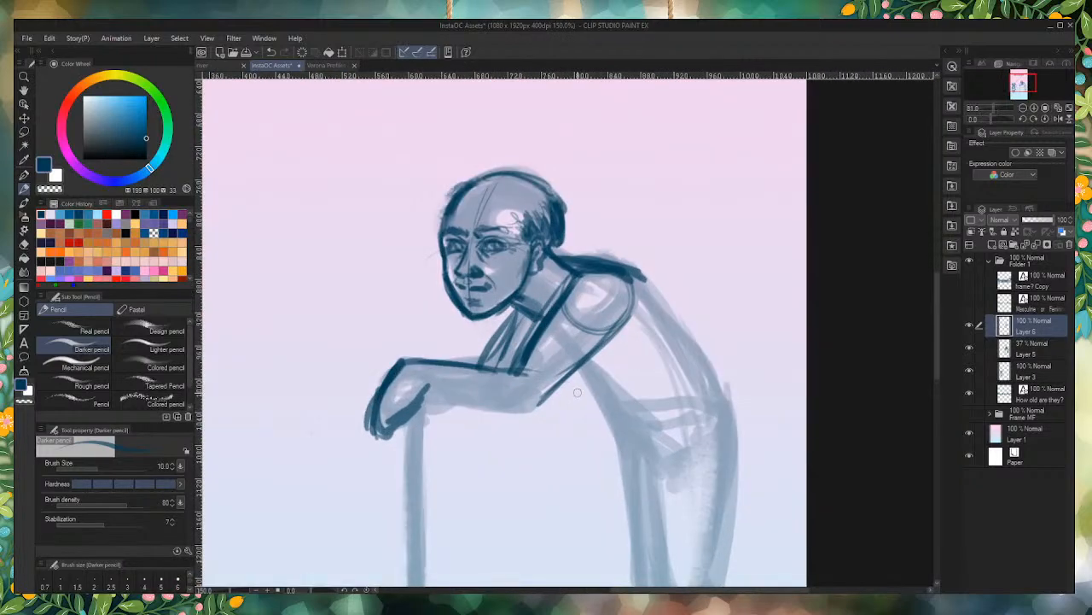
pyautogui.moveTo(561, 377); pyautogui.dragTo(646, 452)
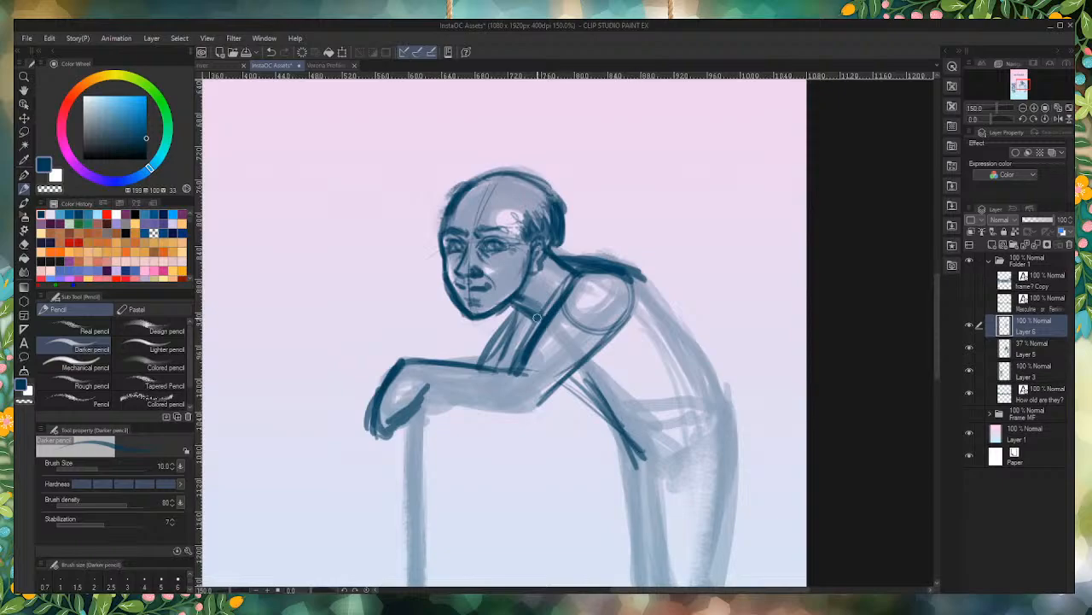
# Step: Erase the smiling mouth and redraw it as a downturned mouth with a fold running down from the nose
pyautogui.scroll(4, 478, 261)
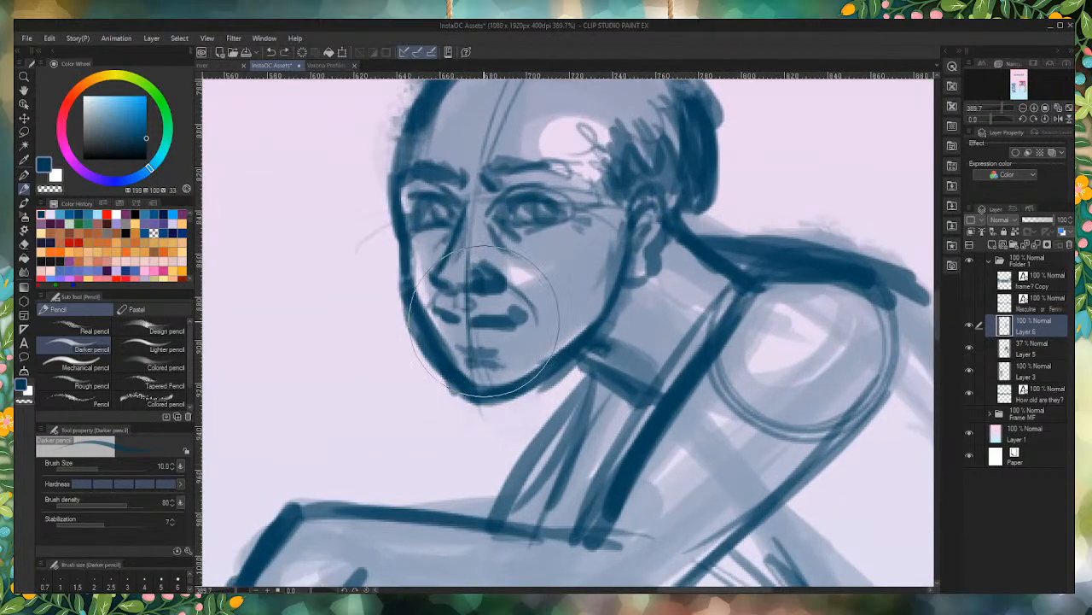
pyautogui.moveTo(512, 320)
pyautogui.mouseDown()
pyautogui.moveTo(451, 315)
pyautogui.moveTo(489, 324)
pyautogui.moveTo(519, 320)
pyautogui.moveTo(448, 316)
pyautogui.moveTo(507, 319)
pyautogui.moveTo(506, 284)
pyautogui.moveTo(536, 321)
pyautogui.mouseUp()
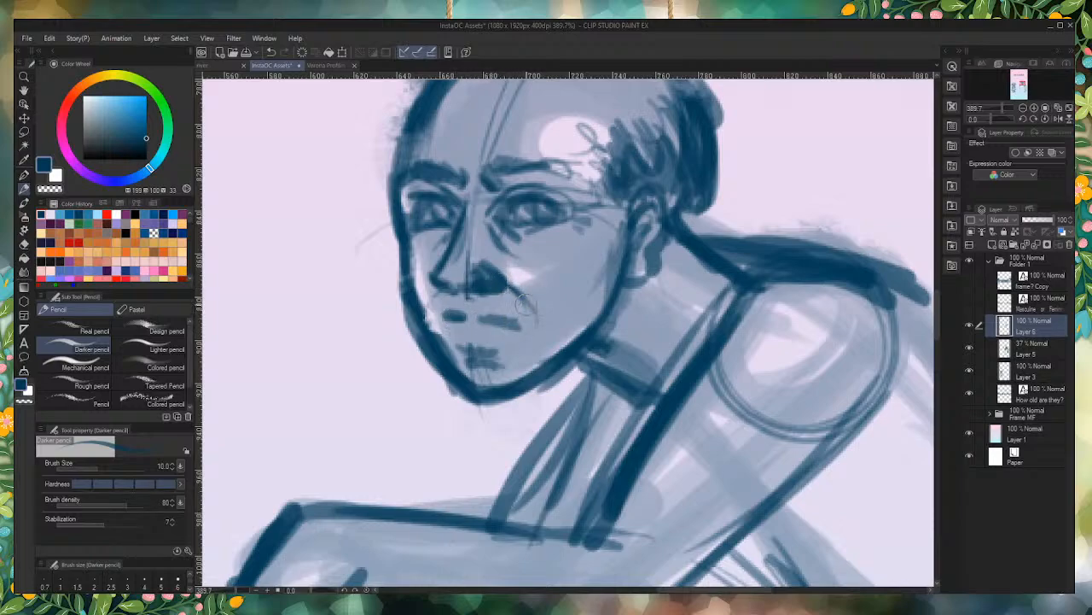
pyautogui.moveTo(506, 286); pyautogui.dragTo(535, 320)
pyautogui.moveTo(437, 287)
pyautogui.mouseDown()
pyautogui.moveTo(452, 307)
pyautogui.moveTo(443, 294)
pyautogui.mouseUp()
pyautogui.moveTo(481, 317); pyautogui.dragTo(517, 326)
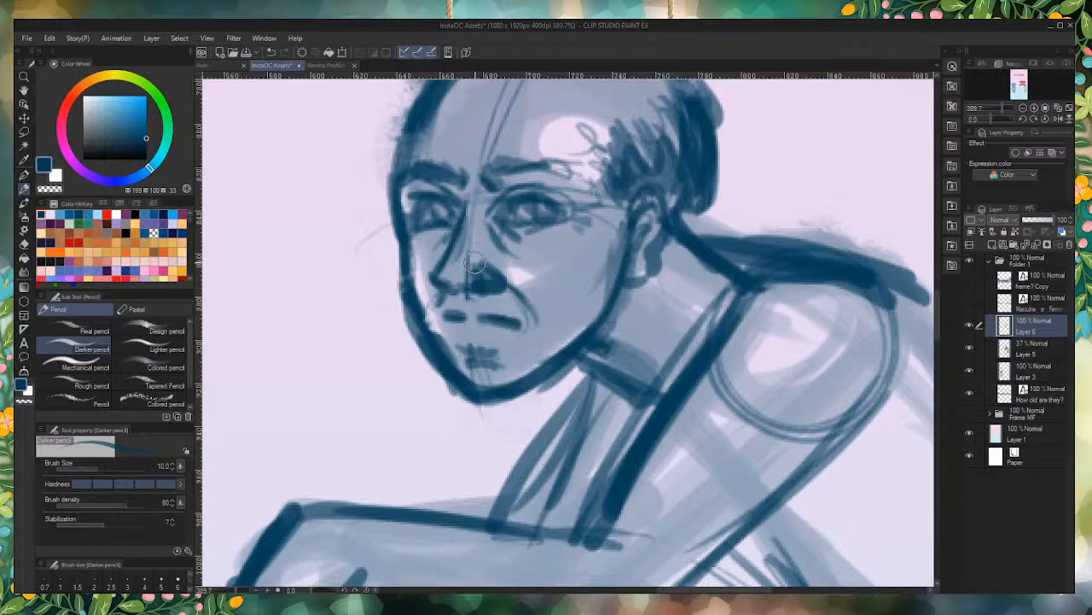
# Step: Extend the far upper arm line up toward the chin and reinforce the throat line under the jaw
pyautogui.scroll(-2, 587, 279)
pyautogui.scroll(-1, 588, 279)
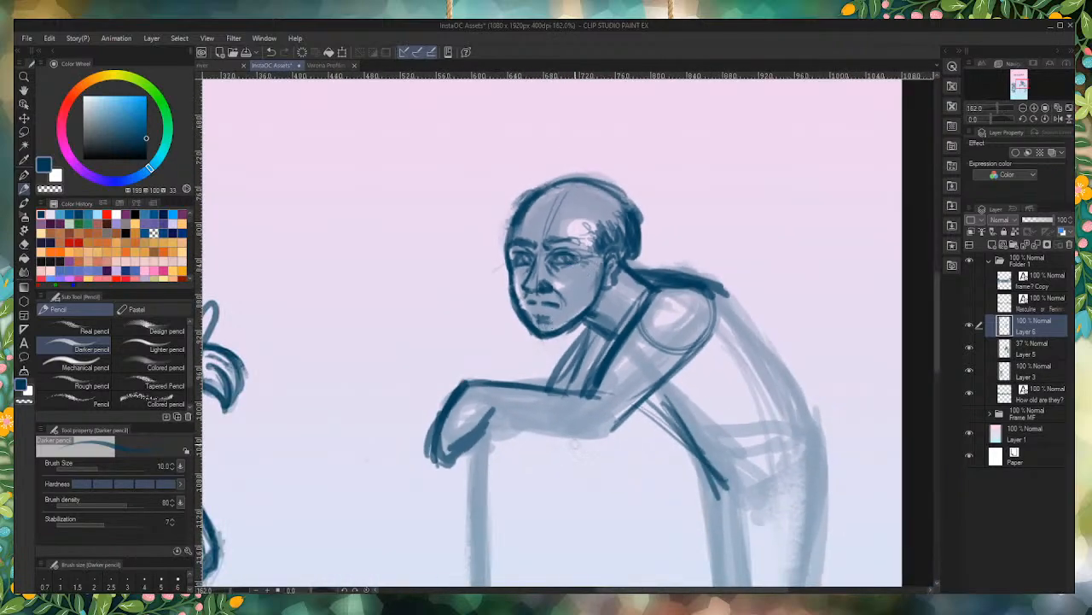
pyautogui.scroll(3, 577, 341)
pyautogui.moveTo(587, 304); pyautogui.dragTo(517, 432)
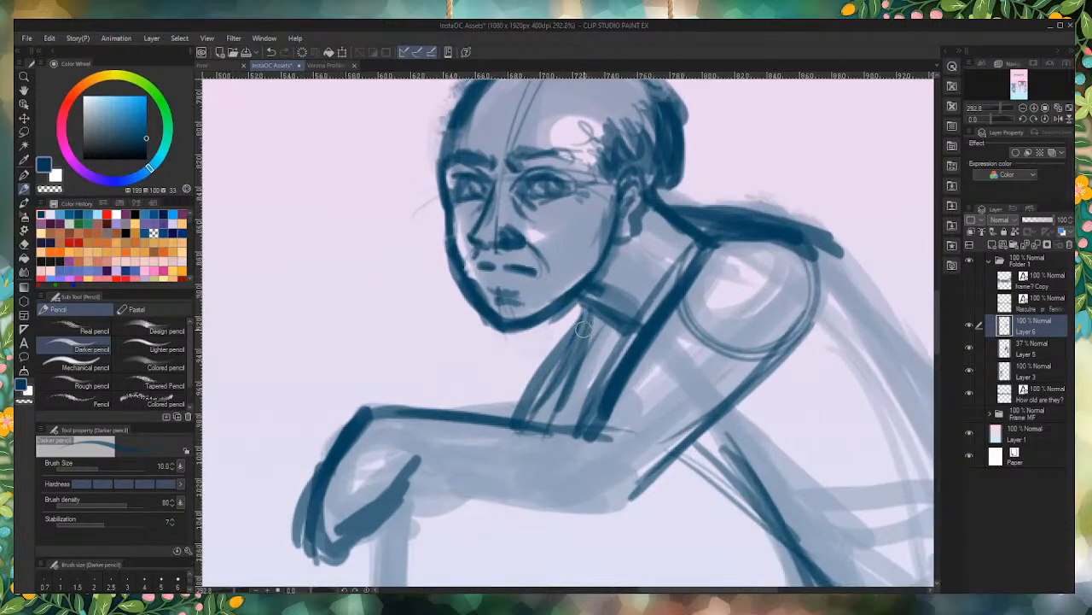
pyautogui.moveTo(591, 296); pyautogui.dragTo(630, 329)
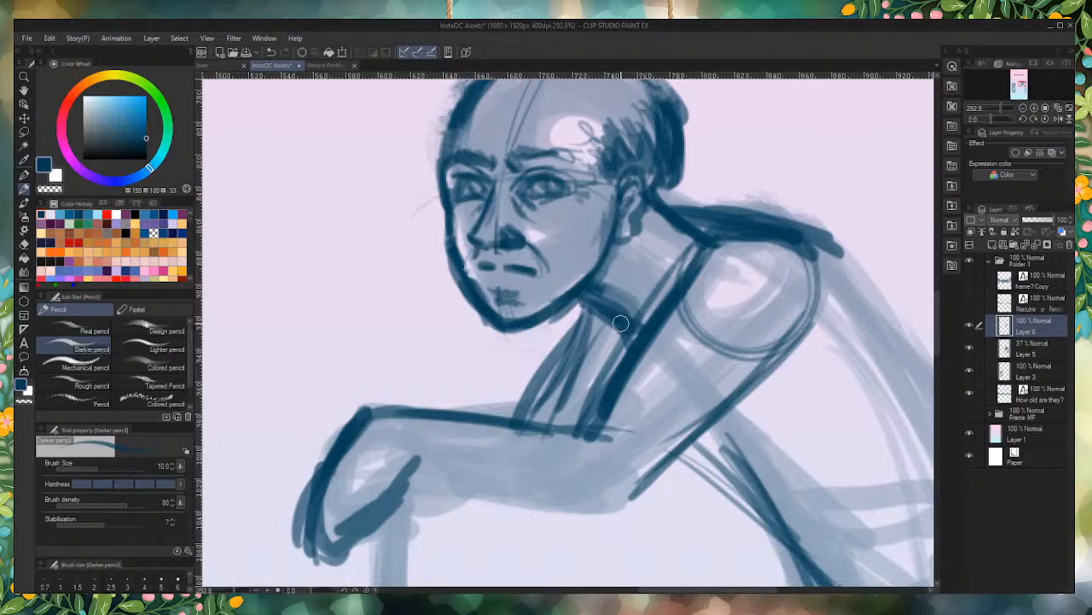
# Step: Draw the underside of the forearm from the wrist to the elbow
pyautogui.scroll(-3, 383, 292)
pyautogui.scroll(2, 383, 292)
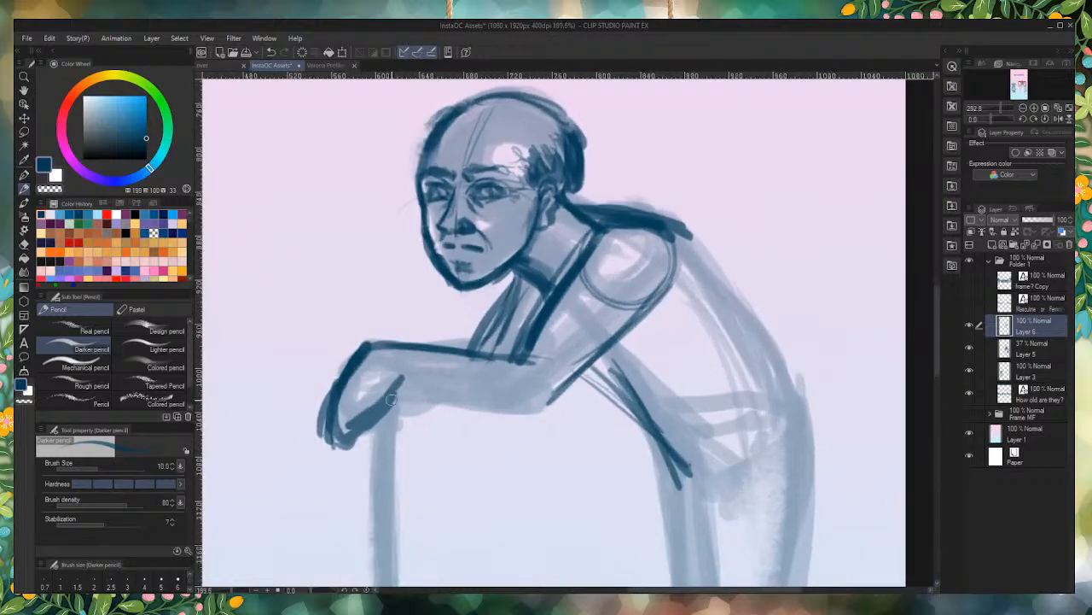
pyautogui.moveTo(394, 381)
pyautogui.mouseDown()
pyautogui.moveTo(444, 390)
pyautogui.moveTo(390, 376)
pyautogui.moveTo(527, 409)
pyautogui.mouseUp()
pyautogui.moveTo(461, 389)
pyautogui.mouseDown()
pyautogui.moveTo(535, 401)
pyautogui.moveTo(524, 408)
pyautogui.moveTo(570, 401)
pyautogui.mouseUp()
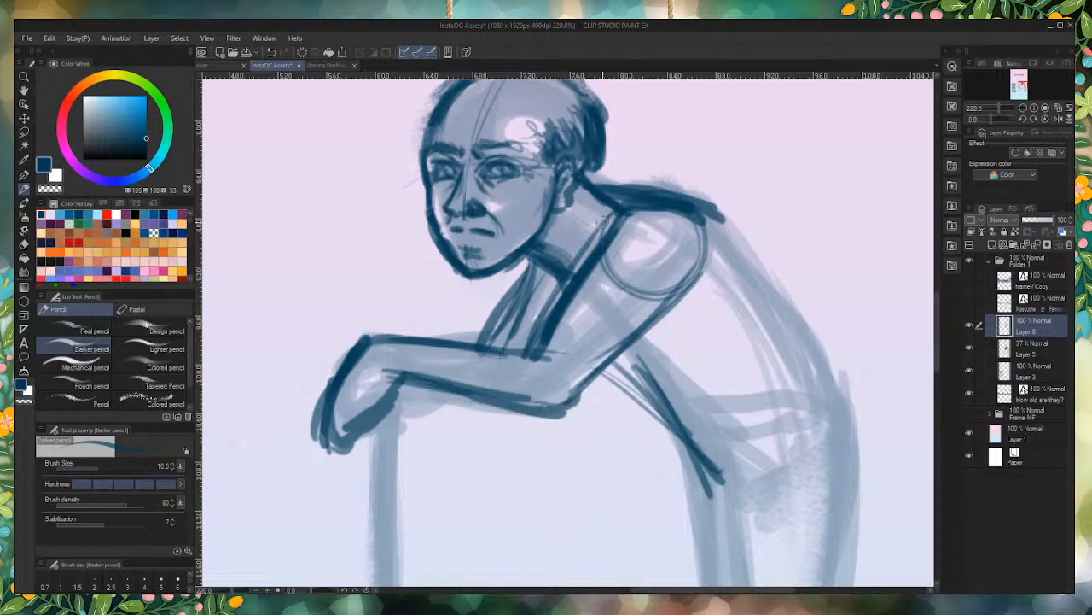
# Step: Strengthen the near upper arm's front line and the top of the forearm, and add tendon lines down the neck
pyautogui.moveTo(653, 207)
pyautogui.mouseDown()
pyautogui.moveTo(582, 285)
pyautogui.moveTo(543, 357)
pyautogui.moveTo(404, 335)
pyautogui.mouseUp()
pyautogui.moveTo(512, 351)
pyautogui.mouseDown()
pyautogui.moveTo(424, 336)
pyautogui.moveTo(371, 344)
pyautogui.moveTo(324, 383)
pyautogui.mouseUp()
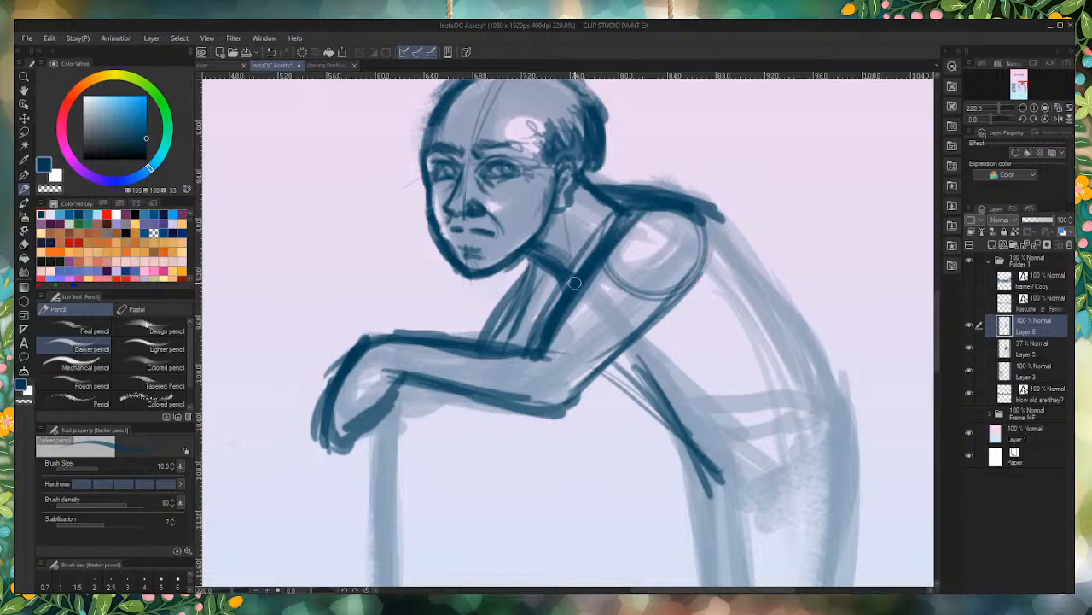
pyautogui.moveTo(565, 208); pyautogui.dragTo(575, 265)
pyautogui.moveTo(570, 227); pyautogui.dragTo(577, 261)
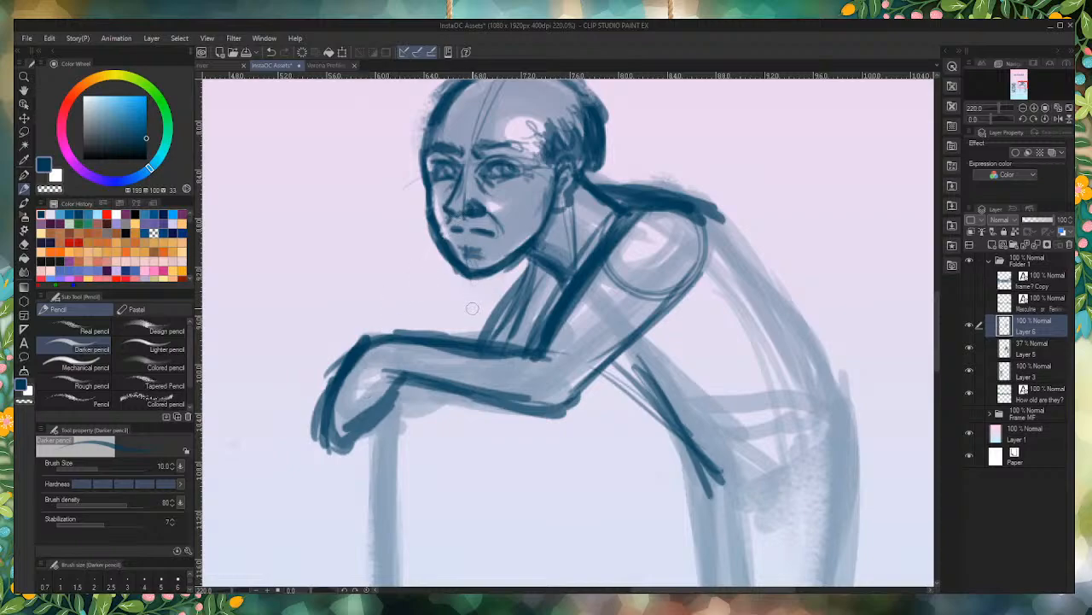
# Step: Reinforce the belly line running down from the elbow and draw the curved back outline from the shoulder to the waist
pyautogui.scroll(-8, 573, 286)
pyautogui.scroll(5, 573, 303)
pyautogui.moveTo(576, 305)
pyautogui.mouseDown()
pyautogui.moveTo(647, 365)
pyautogui.moveTo(574, 304)
pyautogui.moveTo(643, 361)
pyautogui.moveTo(588, 298)
pyautogui.moveTo(658, 386)
pyautogui.moveTo(577, 303)
pyautogui.moveTo(667, 387)
pyautogui.mouseUp()
pyautogui.moveTo(579, 308); pyautogui.dragTo(635, 362)
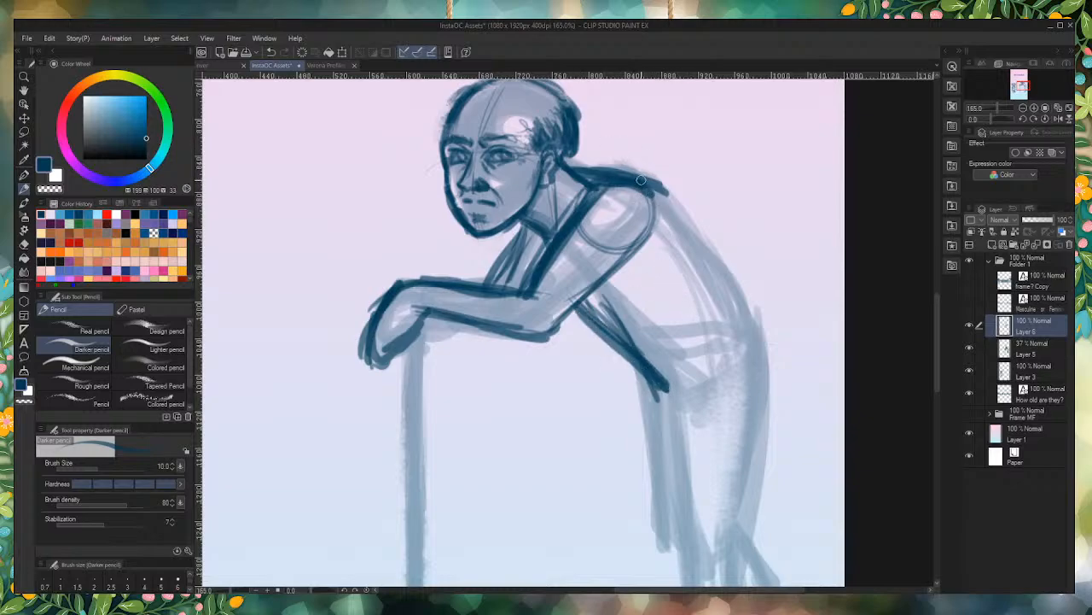
pyautogui.moveTo(643, 180)
pyautogui.mouseDown()
pyautogui.moveTo(755, 352)
pyautogui.moveTo(741, 340)
pyautogui.mouseUp()
# Step: Erase the belly line and redraw it at a steeper angle from behind the elbow down to the waist
pyautogui.moveTo(572, 300); pyautogui.dragTo(624, 369)
pyautogui.moveTo(595, 328); pyautogui.dragTo(624, 370)
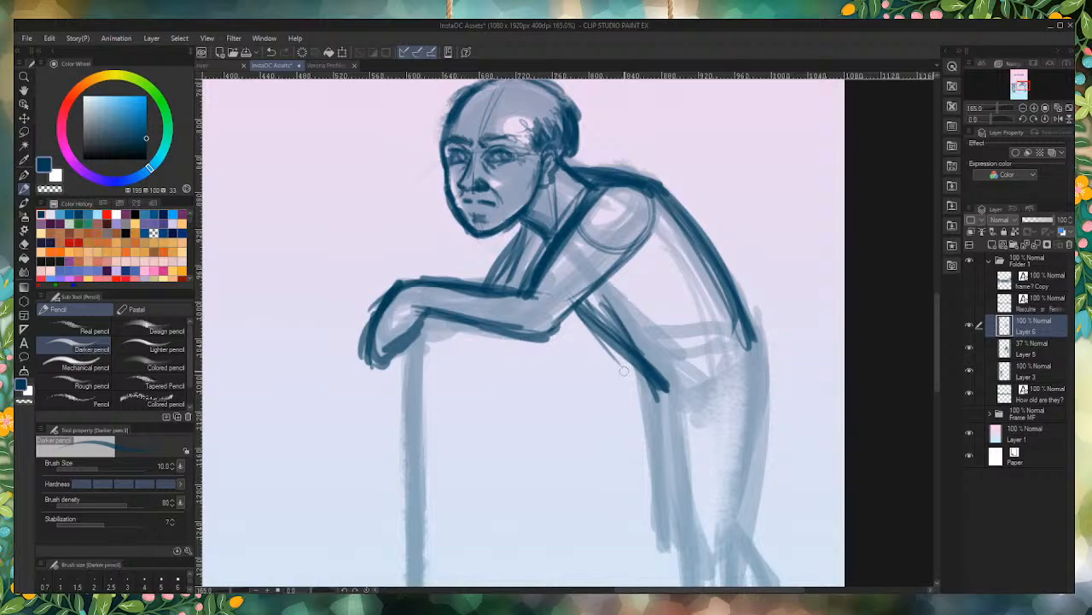
pyautogui.moveTo(629, 361)
pyautogui.mouseDown()
pyautogui.moveTo(666, 386)
pyautogui.moveTo(626, 323)
pyautogui.moveTo(617, 363)
pyautogui.moveTo(615, 300)
pyautogui.moveTo(586, 354)
pyautogui.moveTo(587, 309)
pyautogui.moveTo(589, 319)
pyautogui.mouseUp()
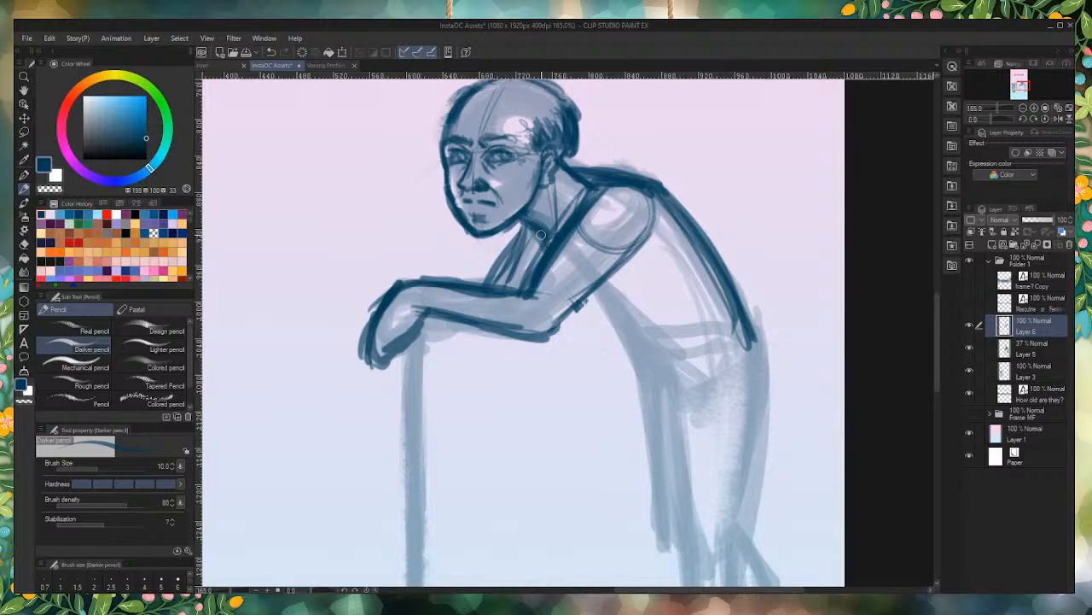
pyautogui.moveTo(579, 305)
pyautogui.mouseDown()
pyautogui.moveTo(630, 408)
pyautogui.moveTo(594, 304)
pyautogui.moveTo(632, 394)
pyautogui.mouseUp()
# Step: Draw the curved shirt hem around the waist, join it to the back outline and strengthen the belly line
pyautogui.moveTo(597, 315)
pyautogui.mouseDown()
pyautogui.moveTo(634, 398)
pyautogui.moveTo(632, 382)
pyautogui.moveTo(715, 382)
pyautogui.moveTo(754, 348)
pyautogui.mouseUp()
pyautogui.moveTo(723, 272); pyautogui.dragTo(766, 378)
pyautogui.moveTo(765, 373); pyautogui.dragTo(639, 403)
pyautogui.moveTo(645, 401)
pyautogui.mouseDown()
pyautogui.moveTo(755, 379)
pyautogui.moveTo(620, 374)
pyautogui.moveTo(629, 362)
pyautogui.moveTo(627, 404)
pyautogui.mouseUp()
pyautogui.moveTo(622, 396)
pyautogui.mouseDown()
pyautogui.moveTo(661, 400)
pyautogui.moveTo(761, 379)
pyautogui.mouseUp()
pyautogui.moveTo(762, 379); pyautogui.dragTo(613, 394)
pyautogui.moveTo(687, 391)
pyautogui.mouseDown()
pyautogui.moveTo(746, 366)
pyautogui.moveTo(754, 342)
pyautogui.mouseUp()
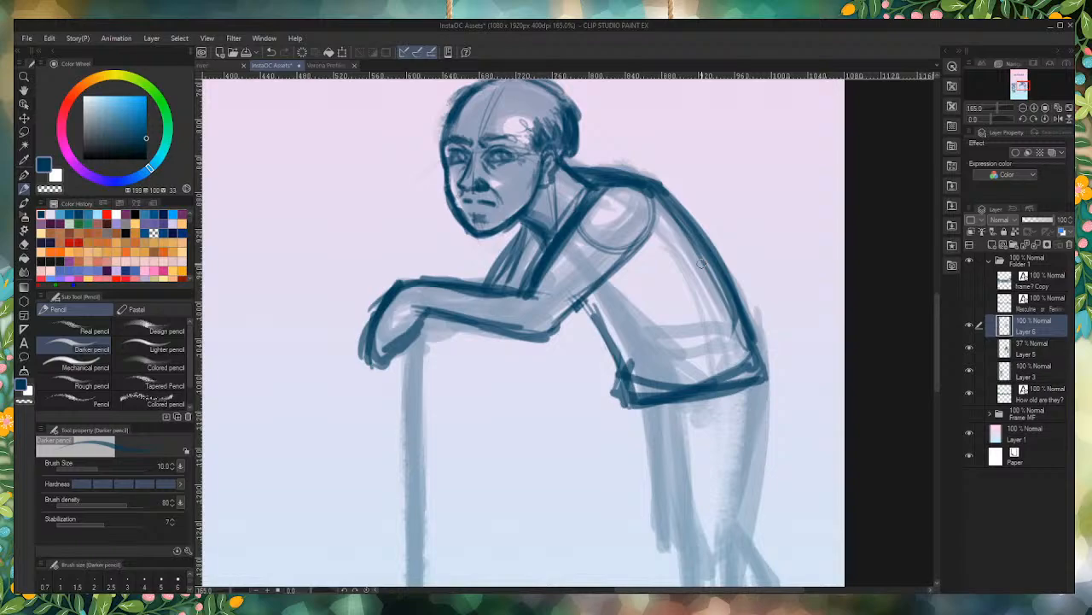
pyautogui.moveTo(624, 369); pyautogui.dragTo(582, 300)
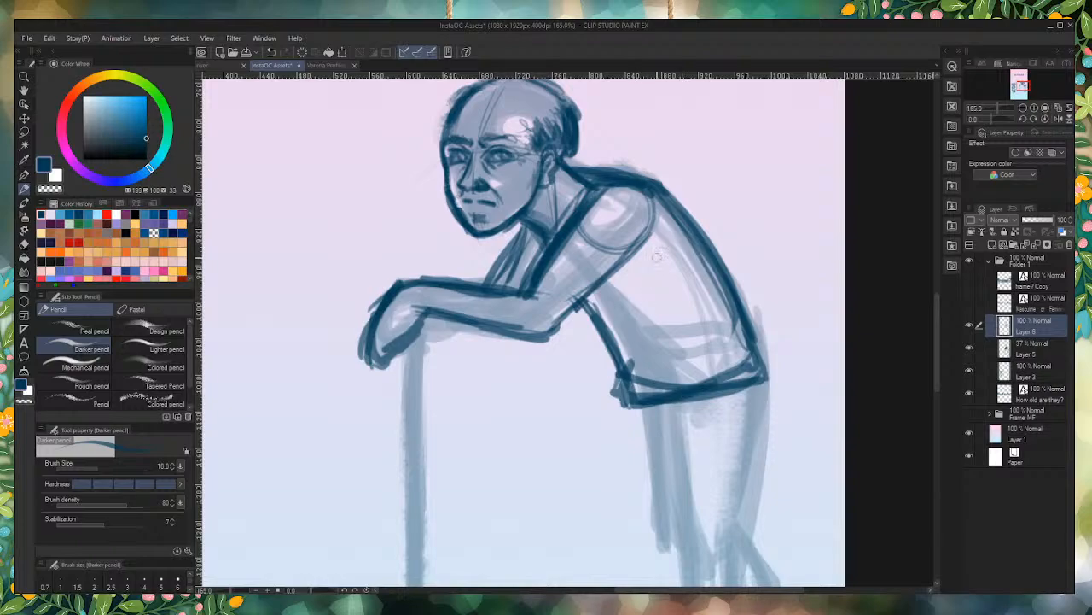
# Step: Outline the near thigh's back and front lines from the shirt hem down to a short crossline at the knee
pyautogui.scroll(-5, 661, 256)
pyautogui.scroll(3, 675, 231)
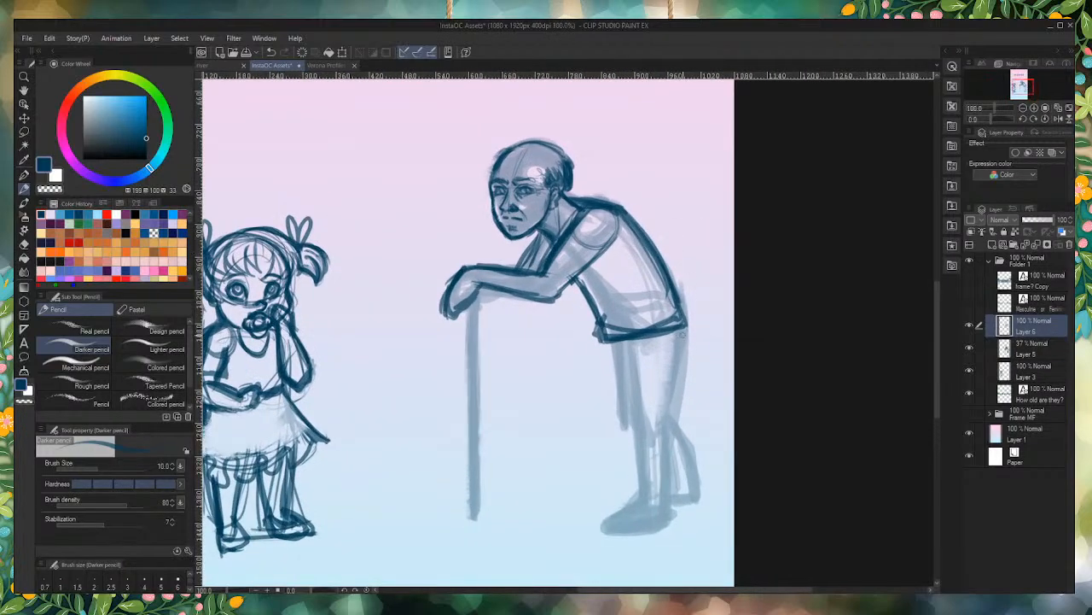
pyautogui.scroll(-2, 678, 231)
pyautogui.scroll(4, 651, 366)
pyautogui.scroll(-2, 675, 229)
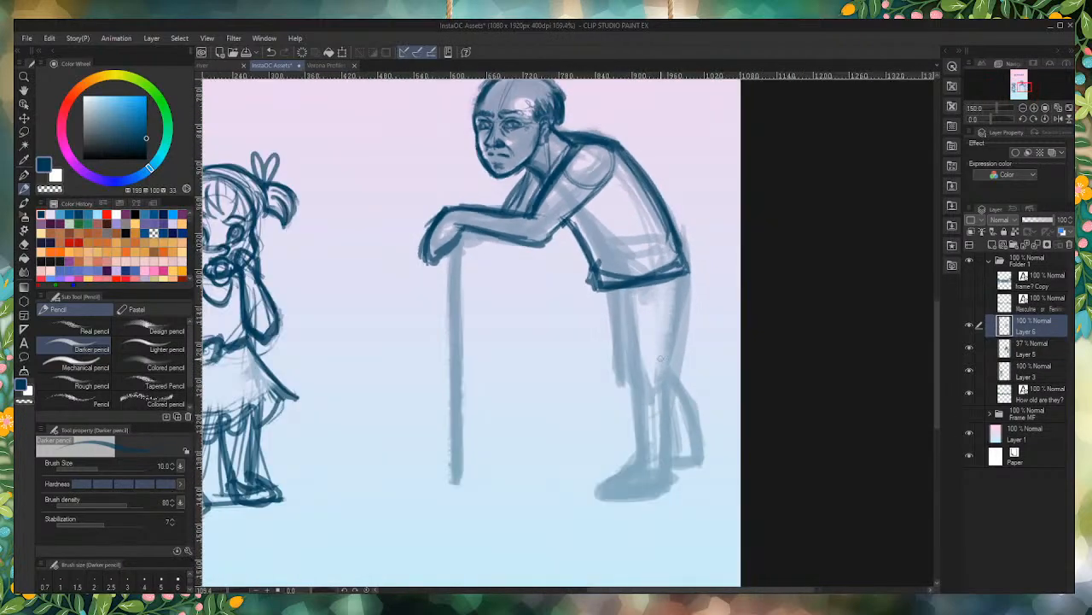
pyautogui.scroll(2, 681, 293)
pyautogui.moveTo(683, 267); pyautogui.dragTo(646, 445)
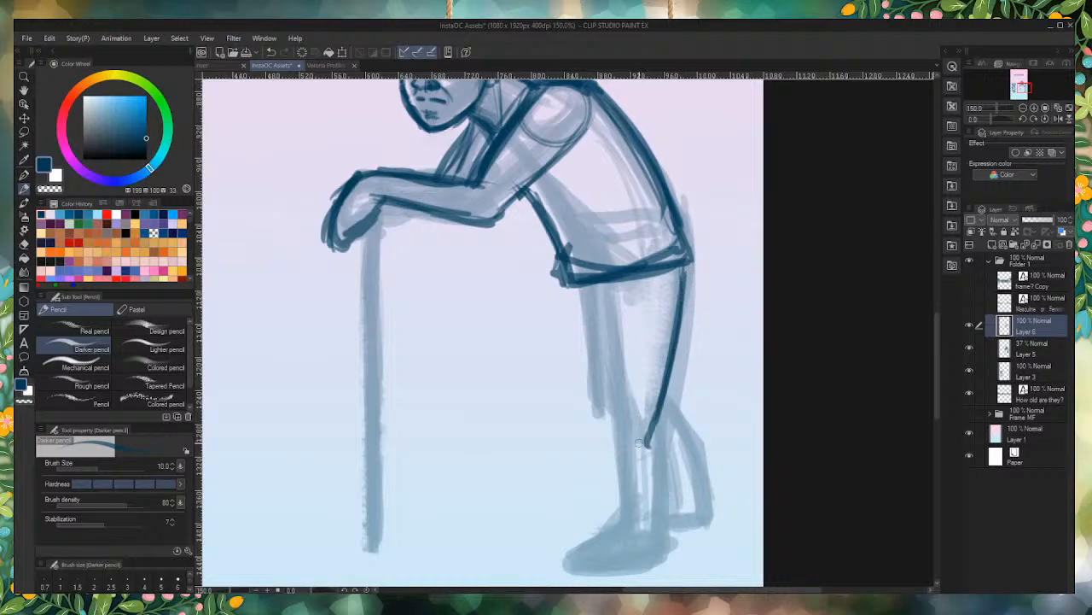
pyautogui.moveTo(598, 420)
pyautogui.mouseDown()
pyautogui.moveTo(645, 423)
pyautogui.moveTo(584, 285)
pyautogui.moveTo(608, 421)
pyautogui.mouseUp()
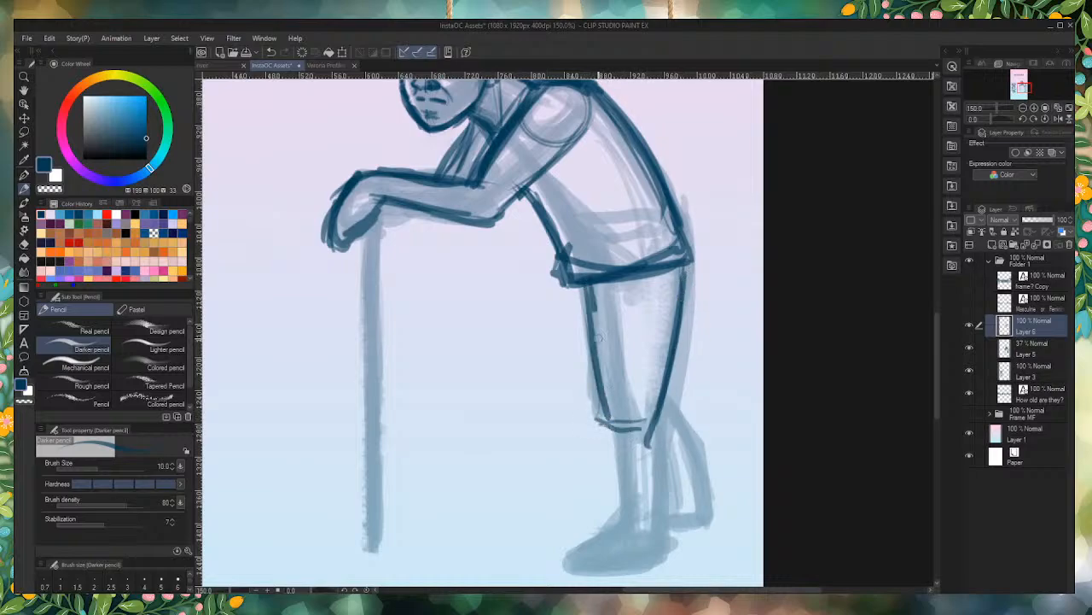
pyautogui.moveTo(592, 287); pyautogui.dragTo(613, 437)
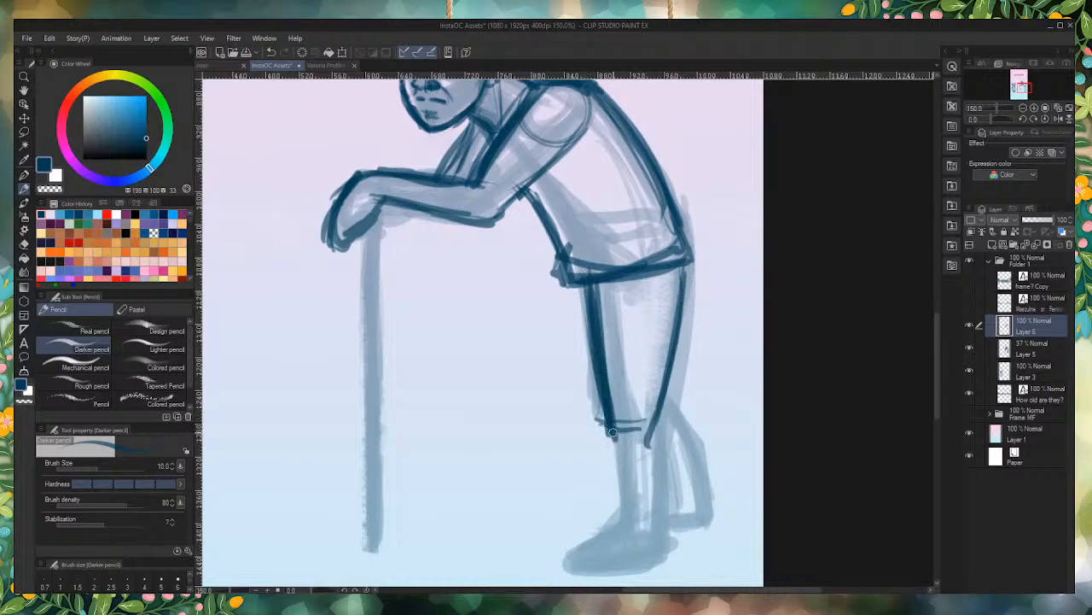
# Step: Draw the near leg's shin line from the knee to the ankle in dark blue and start the calf curve behind the knee
pyautogui.keyDown('alt'); pyautogui.click(614, 318); pyautogui.keyUp('alt')
pyautogui.scroll(-3, 613, 278)
pyautogui.scroll(2, 615, 320)
pyautogui.scroll(2, 640, 310)
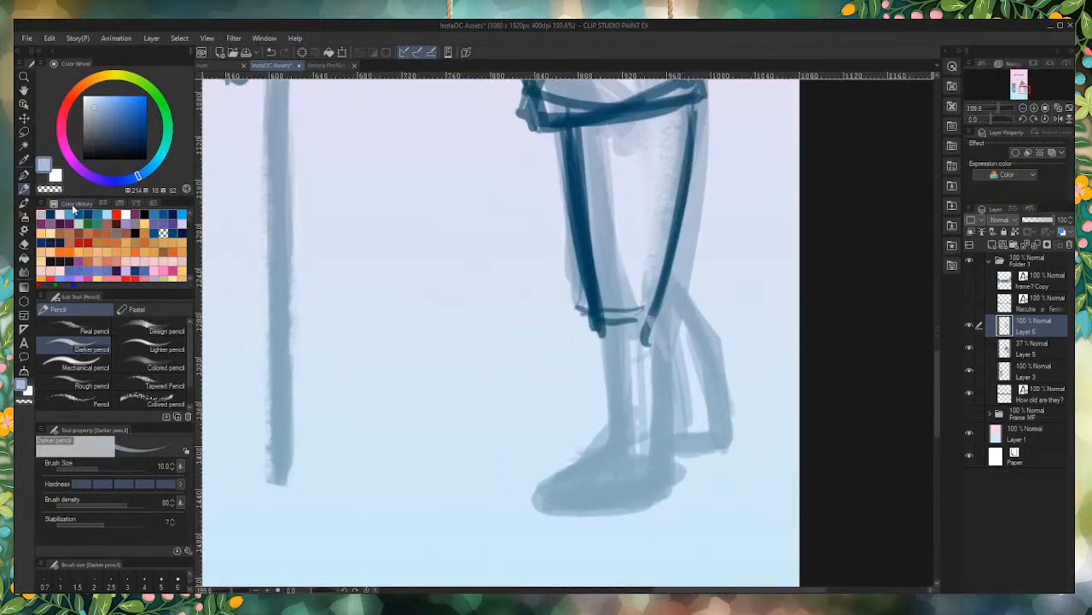
pyautogui.keyDown('alt'); pyautogui.click(651, 328); pyautogui.keyUp('alt')
pyautogui.moveTo(651, 324); pyautogui.dragTo(670, 380)
pyautogui.moveTo(596, 323)
pyautogui.mouseDown()
pyautogui.moveTo(622, 492)
pyautogui.moveTo(601, 328)
pyautogui.moveTo(611, 526)
pyautogui.mouseUp()
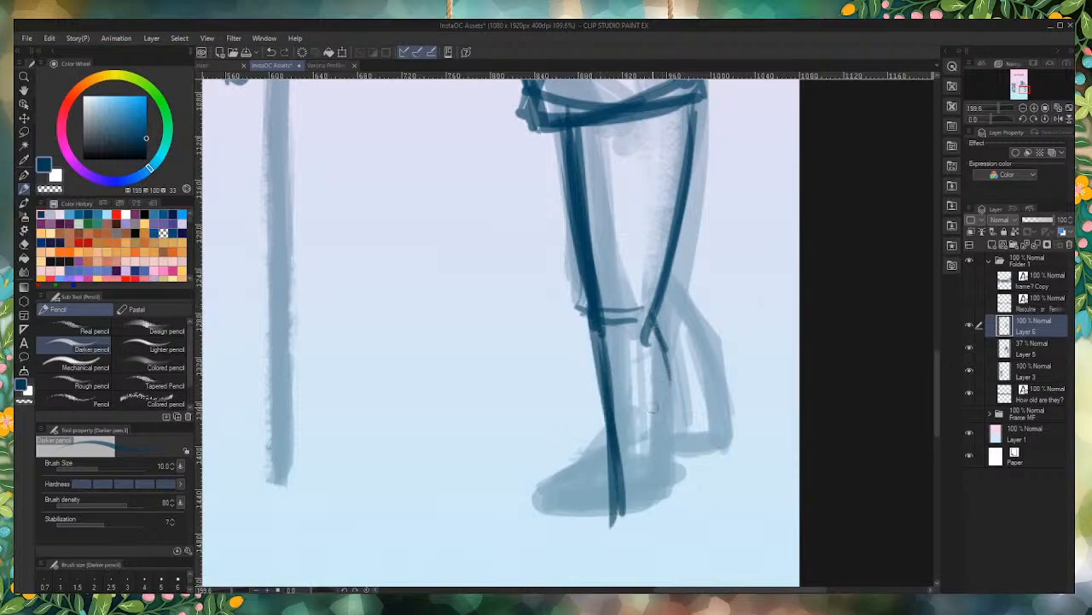
# Step: Draw the back of the near lower leg down to the heel and reinforce the shin and calf lines
pyautogui.moveTo(652, 335); pyautogui.dragTo(669, 483)
pyautogui.moveTo(647, 314); pyautogui.dragTo(689, 394)
pyautogui.moveTo(663, 348)
pyautogui.mouseDown()
pyautogui.moveTo(682, 395)
pyautogui.moveTo(678, 387)
pyautogui.moveTo(662, 516)
pyautogui.mouseUp()
pyautogui.moveTo(671, 427)
pyautogui.mouseDown()
pyautogui.moveTo(667, 524)
pyautogui.moveTo(617, 536)
pyautogui.mouseUp()
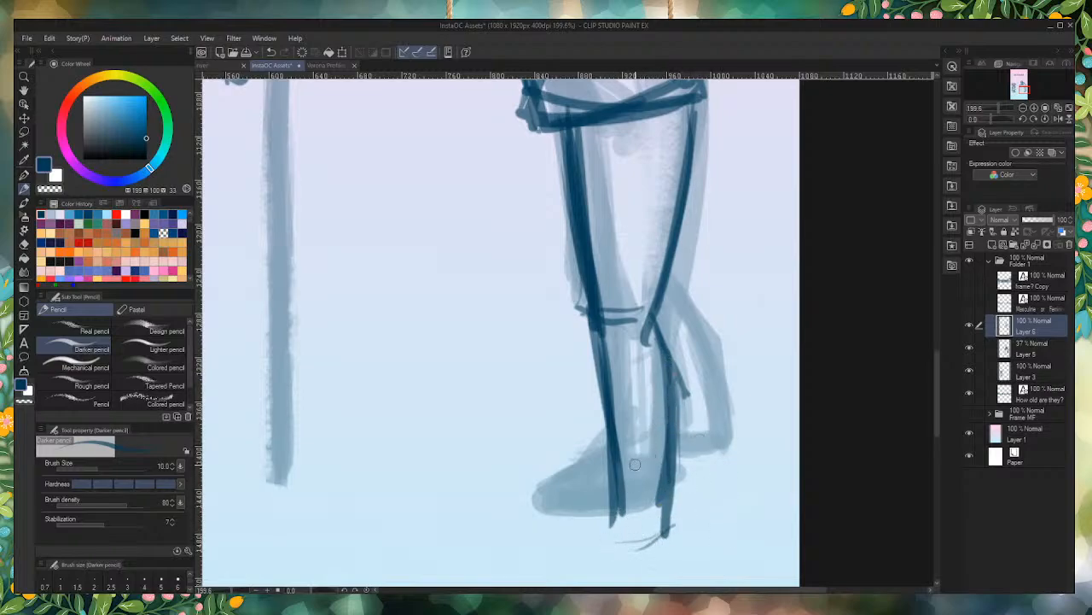
pyautogui.moveTo(595, 333); pyautogui.dragTo(619, 531)
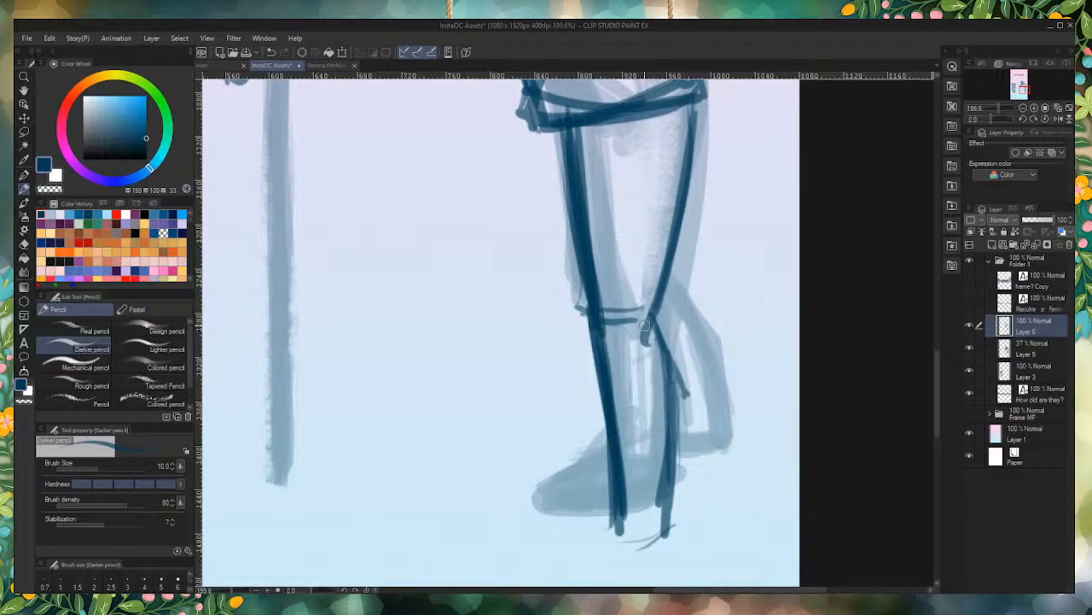
pyautogui.moveTo(652, 320)
pyautogui.mouseDown()
pyautogui.moveTo(678, 401)
pyautogui.moveTo(667, 509)
pyautogui.mouseUp()
# Step: Sketch the near foot with a sloping instep, a pointed toe and a flat sole at the ankle
pyautogui.scroll(-6, 668, 509)
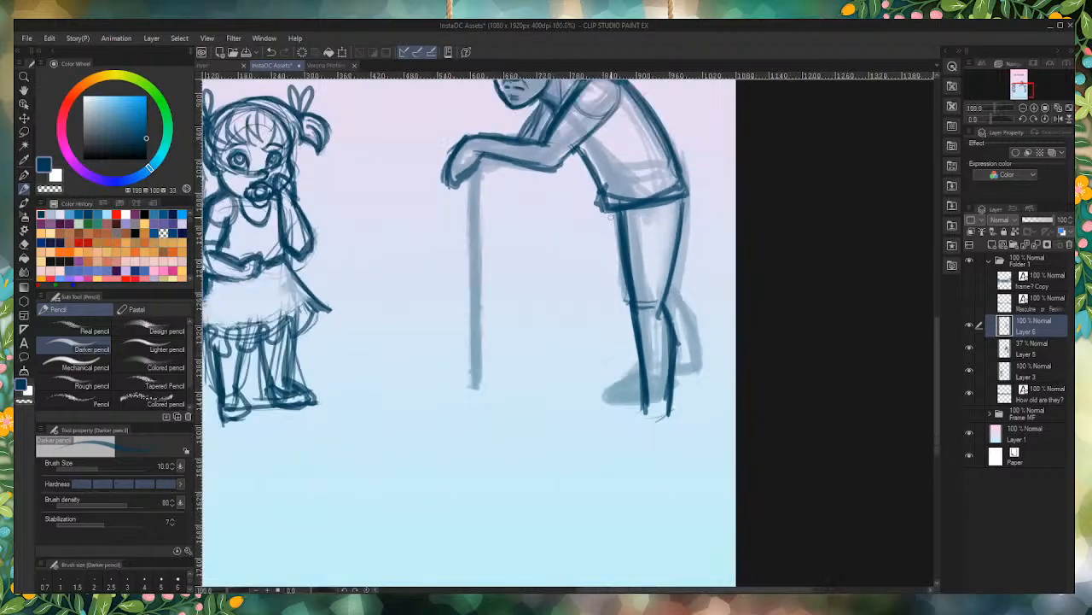
pyautogui.scroll(3, 636, 401)
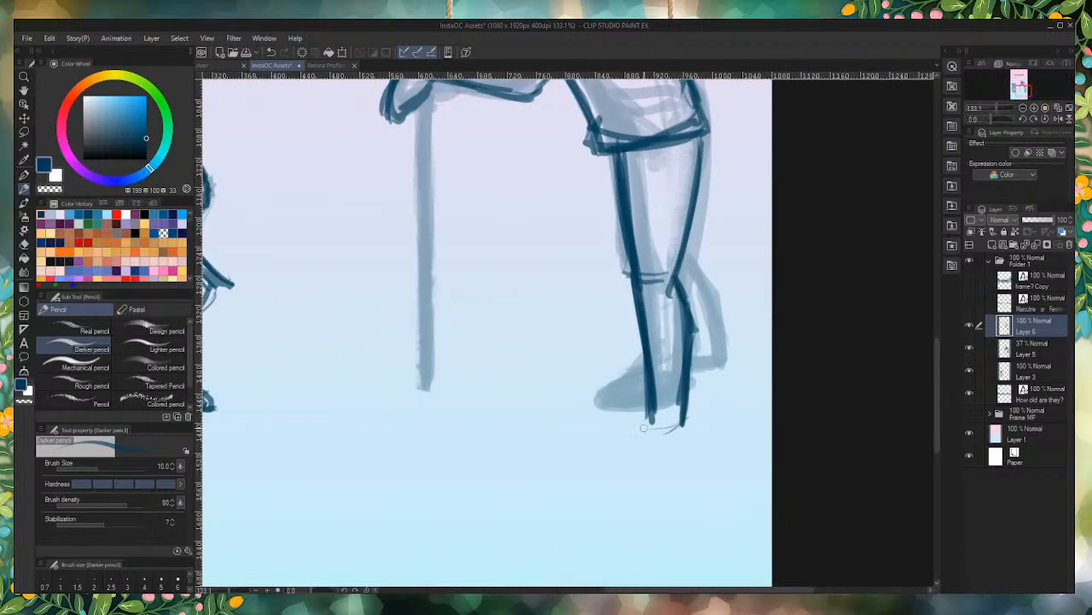
pyautogui.moveTo(653, 413)
pyautogui.mouseDown()
pyautogui.moveTo(598, 433)
pyautogui.moveTo(597, 445)
pyautogui.moveTo(662, 448)
pyautogui.moveTo(595, 451)
pyautogui.moveTo(693, 442)
pyautogui.moveTo(600, 448)
pyautogui.moveTo(597, 429)
pyautogui.moveTo(646, 407)
pyautogui.moveTo(594, 429)
pyautogui.moveTo(644, 405)
pyautogui.moveTo(600, 430)
pyautogui.mouseUp()
pyautogui.moveTo(685, 396)
pyautogui.mouseDown()
pyautogui.moveTo(689, 437)
pyautogui.moveTo(680, 440)
pyautogui.mouseUp()
pyautogui.scroll(-7, 674, 497)
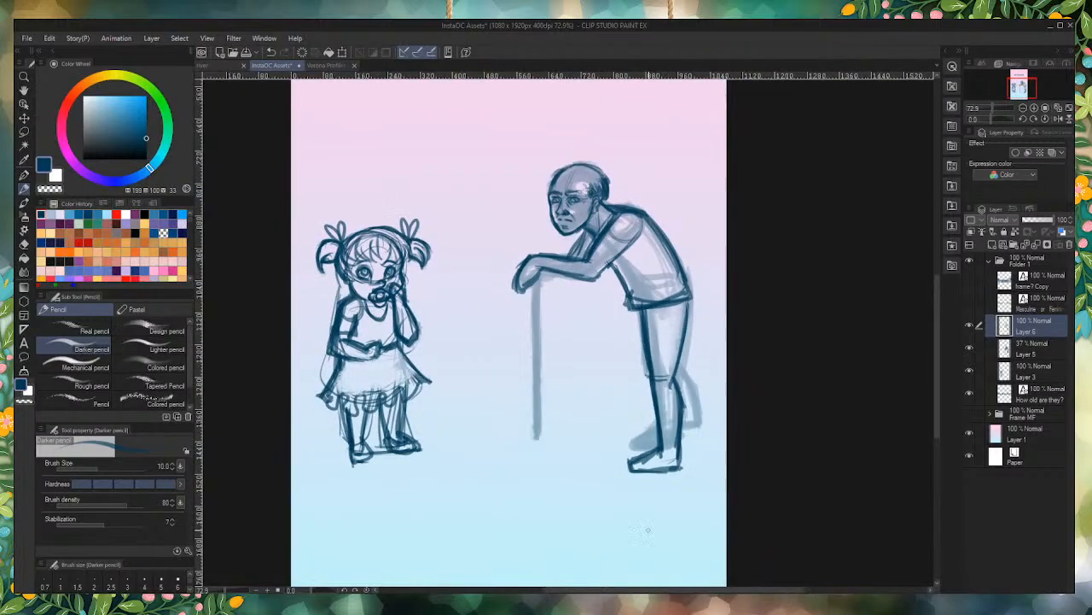
# Step: Draw the far thigh's front line from the shirt hem to the knee, just ahead of the near thigh
pyautogui.scroll(7, 648, 512)
pyautogui.moveTo(616, 233)
pyautogui.mouseDown()
pyautogui.moveTo(633, 354)
pyautogui.moveTo(615, 230)
pyautogui.moveTo(642, 376)
pyautogui.mouseUp()
pyautogui.moveTo(629, 294); pyautogui.dragTo(647, 374)
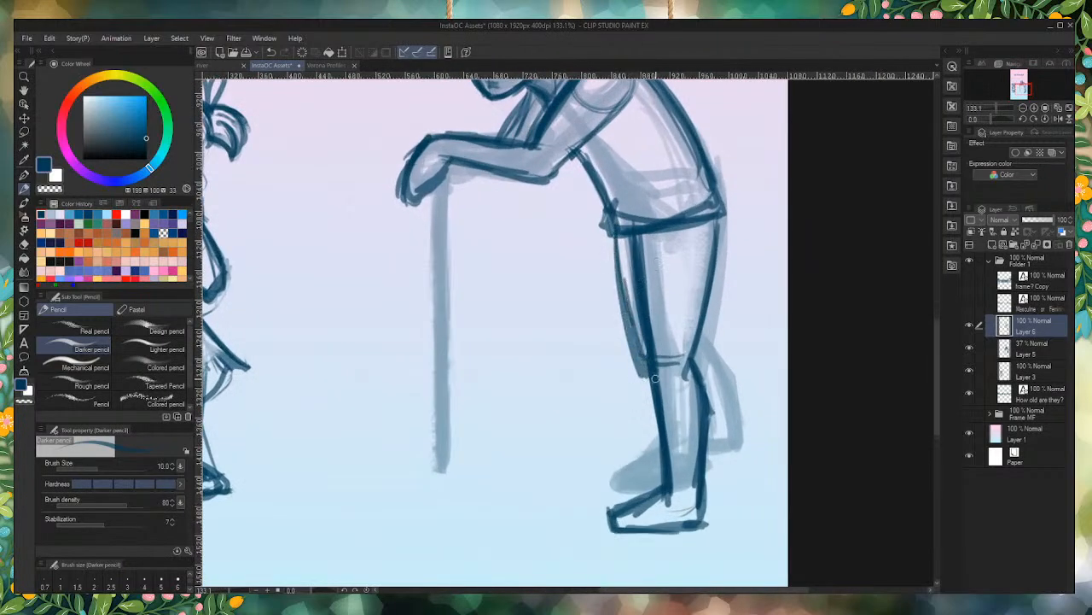
pyautogui.moveTo(616, 238); pyautogui.dragTo(642, 356)
pyautogui.moveTo(627, 286); pyautogui.dragTo(646, 373)
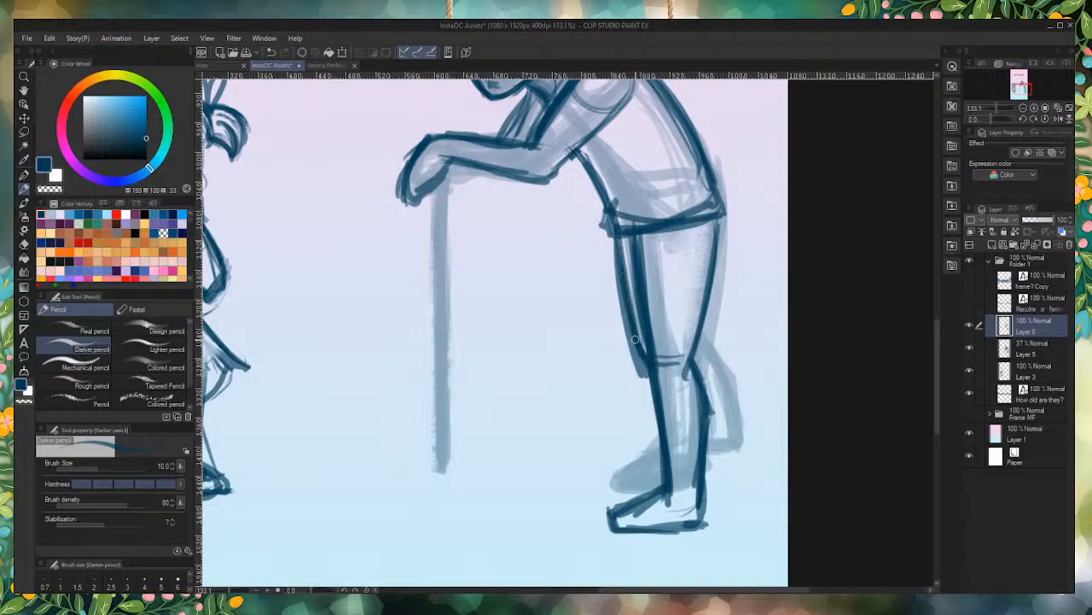
pyautogui.moveTo(632, 329); pyautogui.dragTo(646, 356)
# Step: Sketch the far lower leg behind the near calf, from the back of the knee down to the heel and sole
pyautogui.moveTo(627, 290)
pyautogui.mouseDown()
pyautogui.moveTo(649, 360)
pyautogui.moveTo(721, 386)
pyautogui.moveTo(735, 408)
pyautogui.mouseUp()
pyautogui.moveTo(708, 369)
pyautogui.mouseDown()
pyautogui.moveTo(736, 452)
pyautogui.moveTo(737, 442)
pyautogui.moveTo(730, 429)
pyautogui.moveTo(730, 473)
pyautogui.mouseUp()
pyautogui.moveTo(718, 390); pyautogui.dragTo(730, 483)
pyautogui.moveTo(698, 351); pyautogui.dragTo(722, 408)
pyautogui.moveTo(705, 453)
pyautogui.mouseDown()
pyautogui.moveTo(720, 488)
pyautogui.moveTo(734, 470)
pyautogui.moveTo(749, 478)
pyautogui.mouseUp()
pyautogui.moveTo(698, 511); pyautogui.dragTo(737, 483)
pyautogui.moveTo(726, 437)
pyautogui.mouseDown()
pyautogui.moveTo(718, 408)
pyautogui.moveTo(742, 490)
pyautogui.mouseUp()
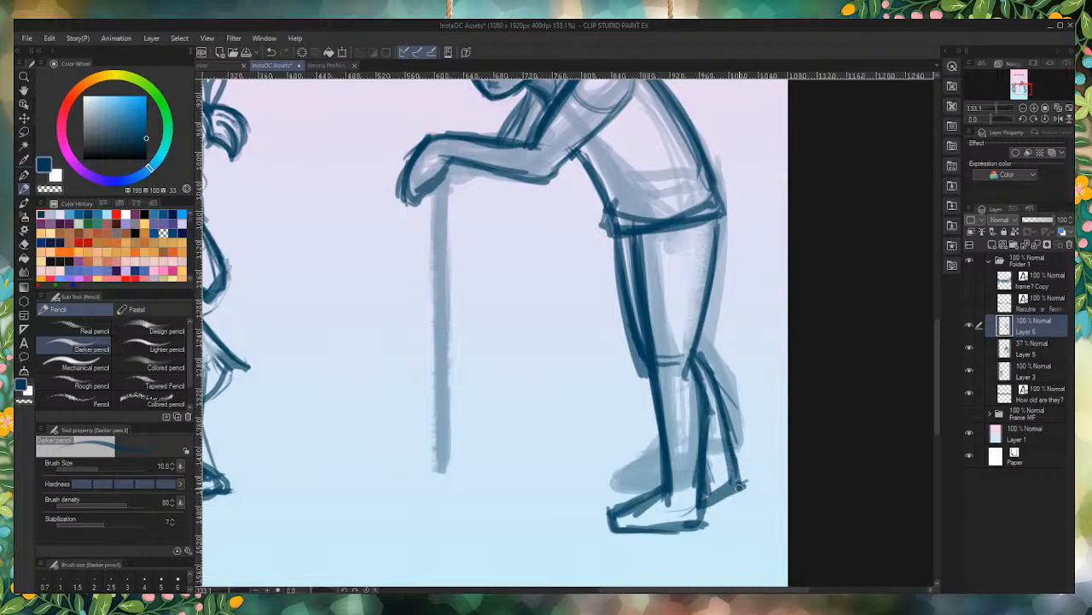
# Step: Clean up the far calf and heel outline and thicken the instep of the near foot
pyautogui.moveTo(718, 414)
pyautogui.mouseDown()
pyautogui.moveTo(734, 480)
pyautogui.moveTo(731, 469)
pyautogui.moveTo(719, 494)
pyautogui.moveTo(693, 510)
pyautogui.mouseUp()
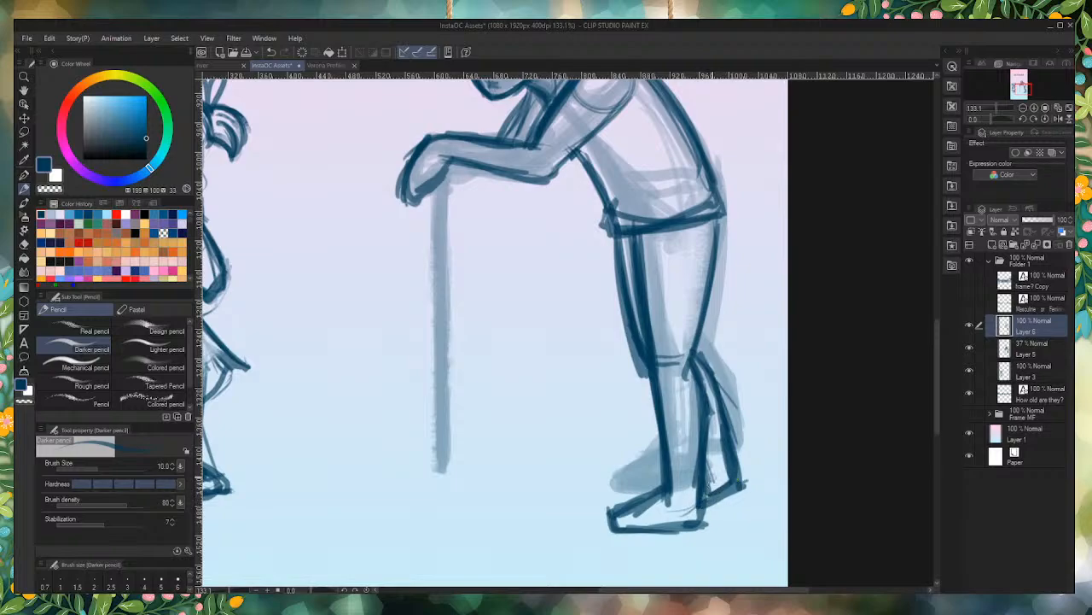
pyautogui.moveTo(707, 458); pyautogui.dragTo(739, 495)
pyautogui.moveTo(734, 391)
pyautogui.mouseDown()
pyautogui.moveTo(743, 452)
pyautogui.moveTo(723, 374)
pyautogui.moveTo(750, 479)
pyautogui.mouseUp()
pyautogui.moveTo(654, 492)
pyautogui.mouseDown()
pyautogui.moveTo(669, 482)
pyautogui.moveTo(642, 502)
pyautogui.mouseUp()
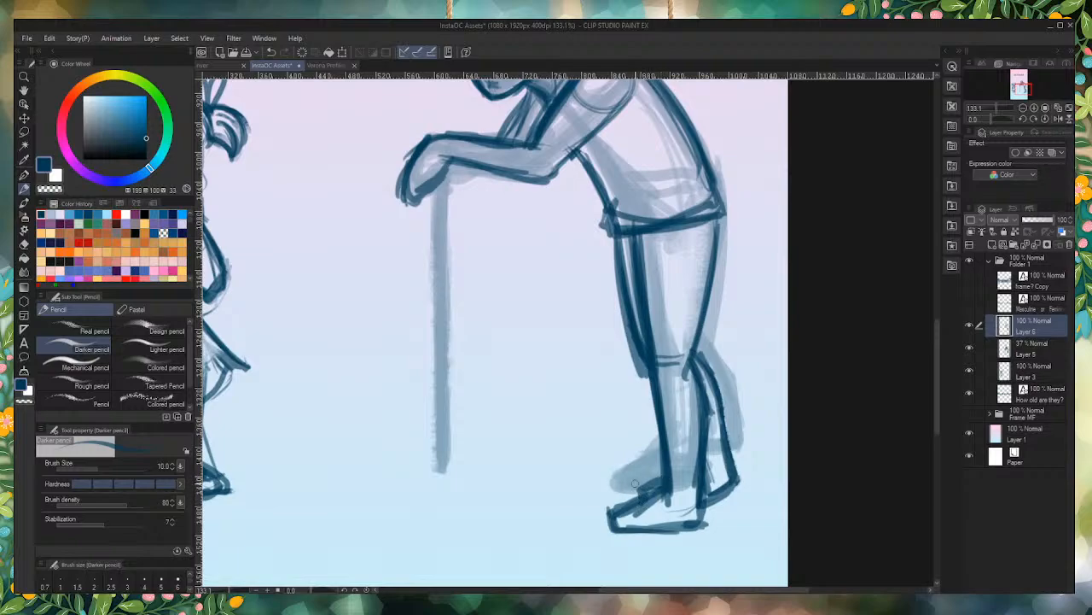
# Step: Try reshaping the hand, forearm and far upper arm with additional lines
pyautogui.scroll(-5, 635, 483)
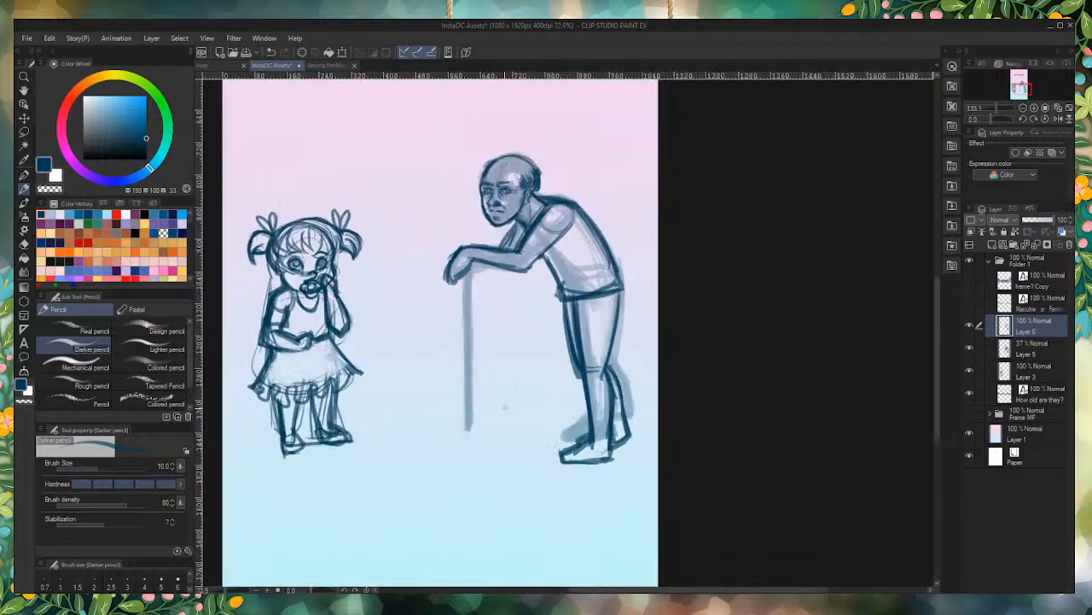
pyautogui.scroll(6, 549, 344)
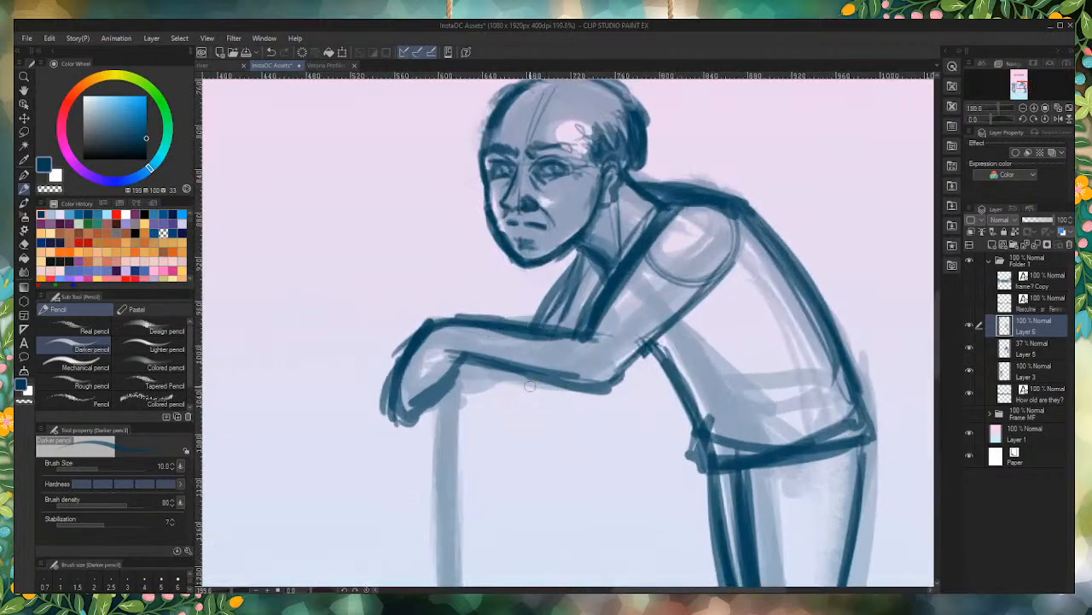
pyautogui.moveTo(507, 395)
pyautogui.mouseDown()
pyautogui.moveTo(467, 375)
pyautogui.moveTo(526, 388)
pyautogui.moveTo(458, 362)
pyautogui.moveTo(425, 318)
pyautogui.moveTo(424, 328)
pyautogui.moveTo(439, 326)
pyautogui.moveTo(380, 323)
pyautogui.moveTo(407, 314)
pyautogui.moveTo(381, 349)
pyautogui.moveTo(396, 322)
pyautogui.moveTo(390, 381)
pyautogui.moveTo(405, 322)
pyautogui.moveTo(438, 322)
pyautogui.moveTo(395, 325)
pyautogui.moveTo(396, 371)
pyautogui.moveTo(388, 328)
pyautogui.moveTo(392, 375)
pyautogui.moveTo(384, 337)
pyautogui.moveTo(448, 319)
pyautogui.mouseUp()
pyautogui.moveTo(593, 256)
pyautogui.mouseDown()
pyautogui.moveTo(548, 338)
pyautogui.moveTo(577, 272)
pyautogui.moveTo(557, 326)
pyautogui.mouseUp()
pyautogui.scroll(-5, 559, 348)
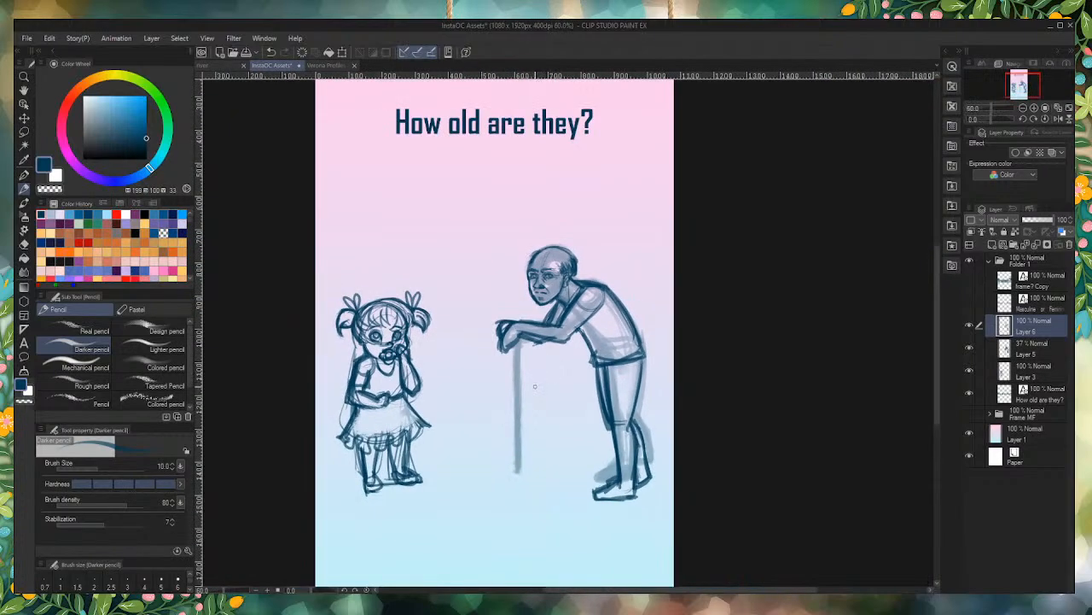
pyautogui.scroll(4, 540, 378)
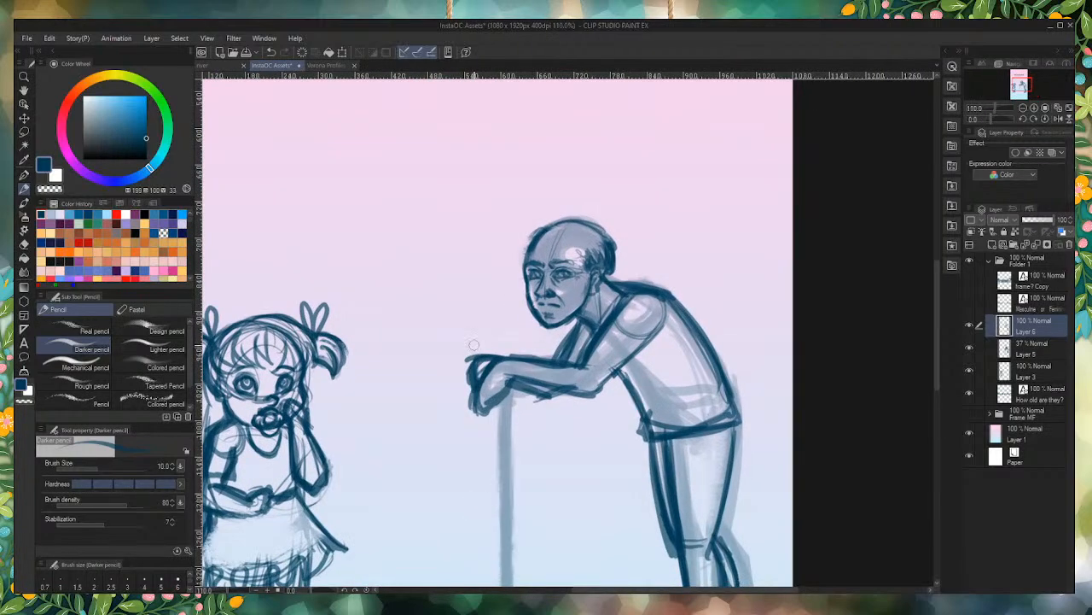
# Step: Erase the dark lines of the hand, forearm and upper arm, enlarging the brush for the larger areas
pyautogui.moveTo(474, 345)
pyautogui.mouseDown()
pyautogui.moveTo(505, 395)
pyautogui.moveTo(473, 404)
pyautogui.moveTo(488, 429)
pyautogui.mouseUp()
pyautogui.press(']')
pyautogui.press(']')
pyautogui.press(']')
pyautogui.press(']')
pyautogui.press(']')
pyautogui.press(']')
pyautogui.press(']')
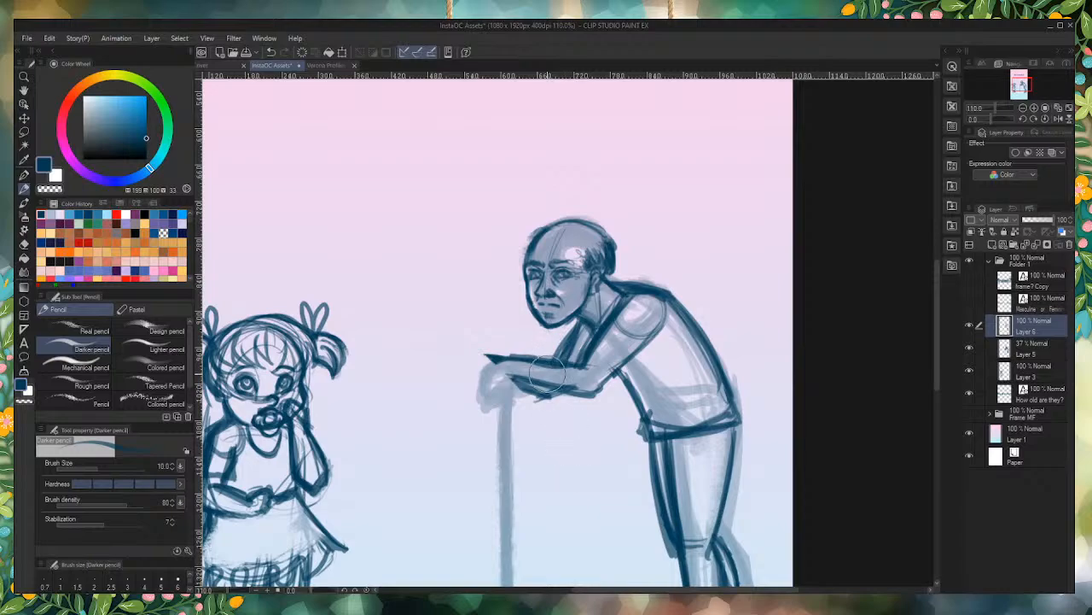
pyautogui.moveTo(547, 376)
pyautogui.mouseDown()
pyautogui.moveTo(476, 349)
pyautogui.moveTo(566, 397)
pyautogui.moveTo(571, 350)
pyautogui.moveTo(589, 355)
pyautogui.moveTo(585, 341)
pyautogui.moveTo(610, 384)
pyautogui.moveTo(657, 327)
pyautogui.moveTo(623, 316)
pyautogui.moveTo(618, 358)
pyautogui.moveTo(587, 378)
pyautogui.mouseUp()
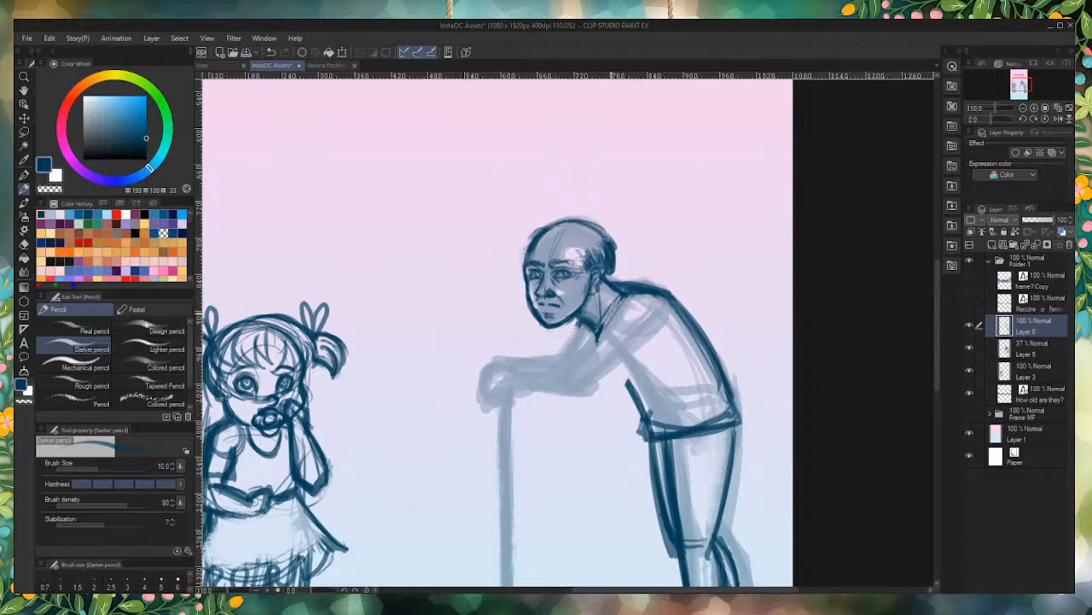
# Step: Try a new upper arm slanting from the shoulder down to a rounded elbow
pyautogui.moveTo(620, 302)
pyautogui.mouseDown()
pyautogui.moveTo(592, 361)
pyautogui.moveTo(617, 297)
pyautogui.moveTo(565, 381)
pyautogui.mouseUp()
pyautogui.moveTo(678, 335); pyautogui.dragTo(599, 387)
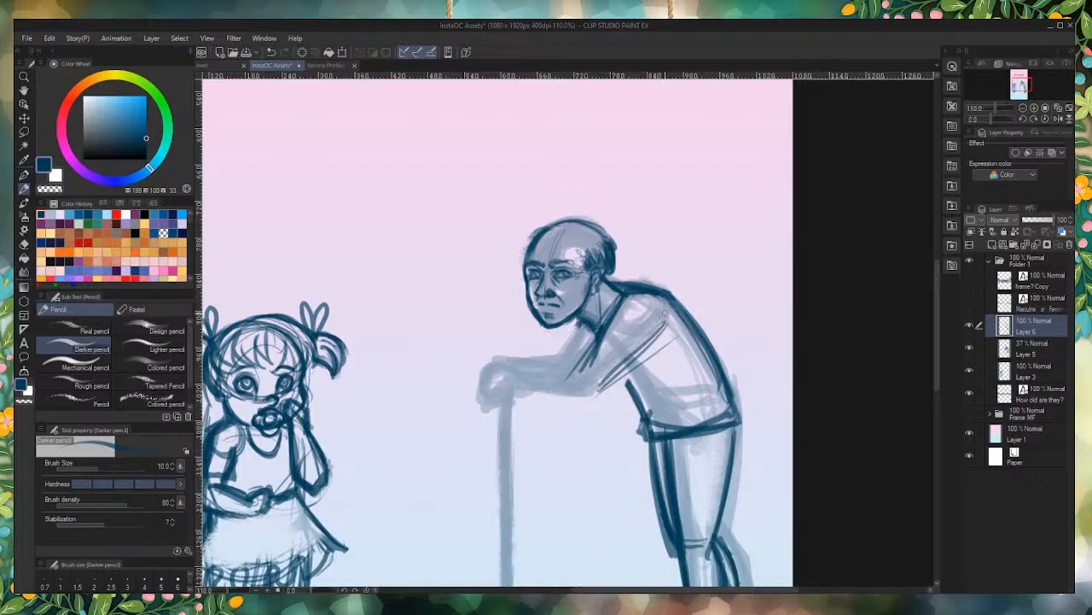
pyautogui.moveTo(668, 312)
pyautogui.mouseDown()
pyautogui.moveTo(602, 382)
pyautogui.moveTo(661, 323)
pyautogui.moveTo(650, 332)
pyautogui.moveTo(663, 333)
pyautogui.moveTo(606, 381)
pyautogui.mouseUp()
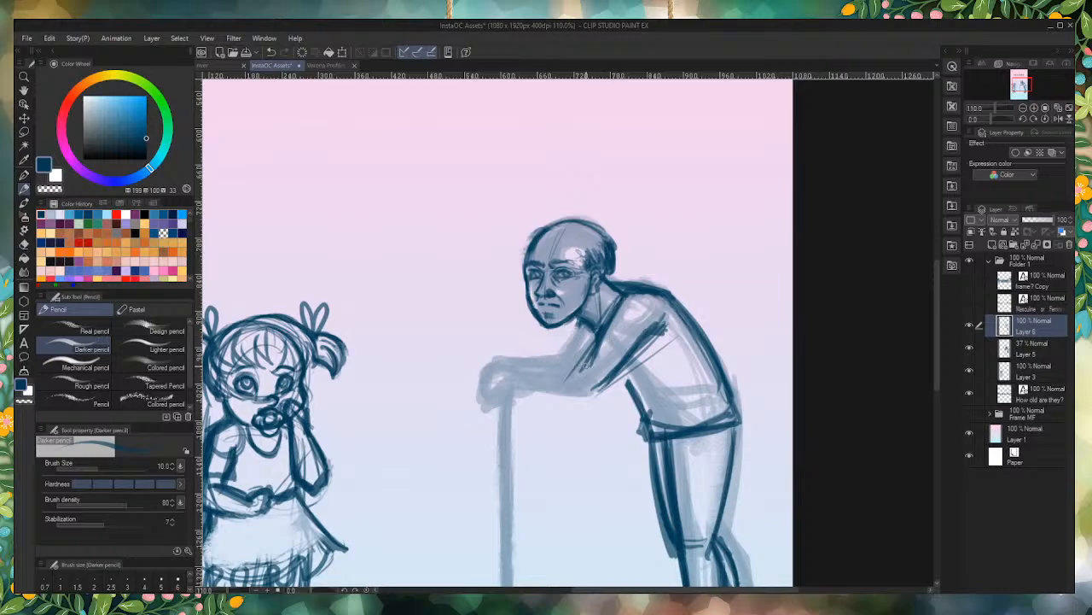
pyautogui.moveTo(601, 335); pyautogui.dragTo(575, 373)
pyautogui.moveTo(647, 336)
pyautogui.mouseDown()
pyautogui.moveTo(605, 395)
pyautogui.moveTo(577, 394)
pyautogui.moveTo(597, 372)
pyautogui.mouseUp()
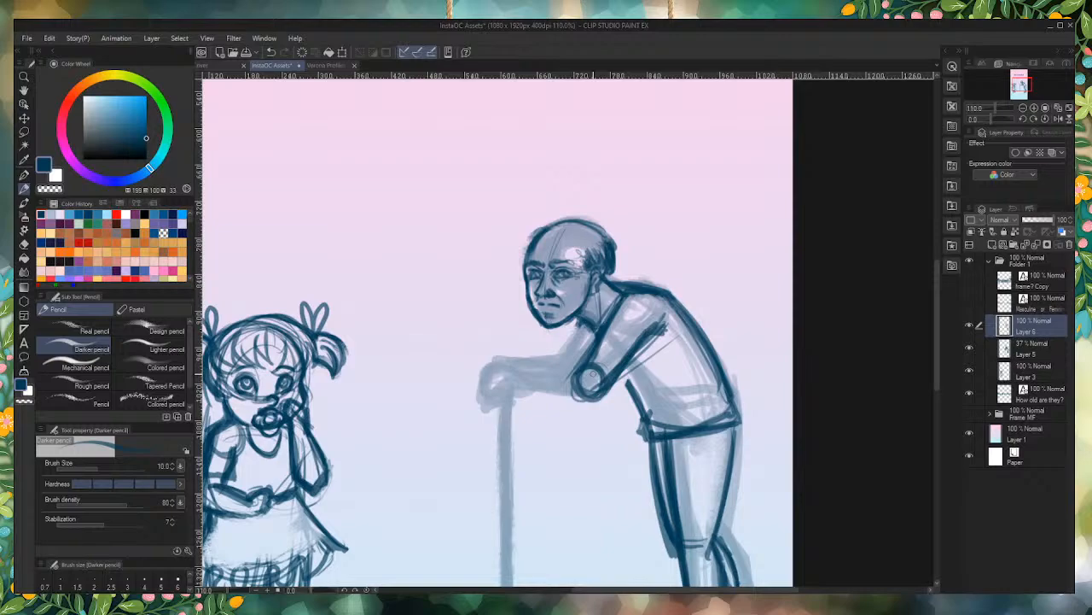
# Step: Try a lower forearm with a hand hanging past the cane, and erase the whole new arm
pyautogui.moveTo(587, 389)
pyautogui.mouseDown()
pyautogui.moveTo(555, 379)
pyautogui.moveTo(535, 391)
pyautogui.moveTo(602, 373)
pyautogui.moveTo(481, 407)
pyautogui.moveTo(593, 381)
pyautogui.moveTo(575, 379)
pyautogui.moveTo(587, 357)
pyautogui.moveTo(573, 377)
pyautogui.moveTo(503, 401)
pyautogui.mouseUp()
pyautogui.moveTo(576, 359); pyautogui.dragTo(537, 379)
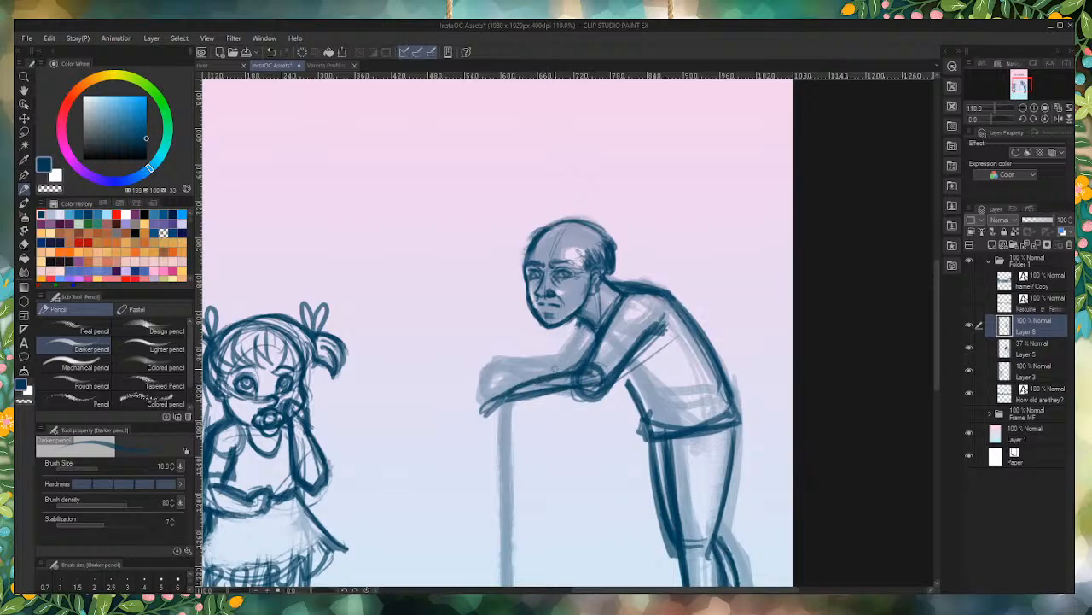
pyautogui.moveTo(604, 401)
pyautogui.mouseDown()
pyautogui.moveTo(515, 414)
pyautogui.moveTo(603, 400)
pyautogui.moveTo(487, 425)
pyautogui.mouseUp()
pyautogui.moveTo(601, 399); pyautogui.dragTo(483, 429)
pyautogui.moveTo(521, 386)
pyautogui.mouseDown()
pyautogui.moveTo(474, 414)
pyautogui.moveTo(459, 449)
pyautogui.mouseUp()
pyautogui.moveTo(483, 405)
pyautogui.mouseDown()
pyautogui.moveTo(462, 454)
pyautogui.moveTo(470, 429)
pyautogui.moveTo(482, 462)
pyautogui.moveTo(489, 431)
pyautogui.moveTo(483, 462)
pyautogui.mouseUp()
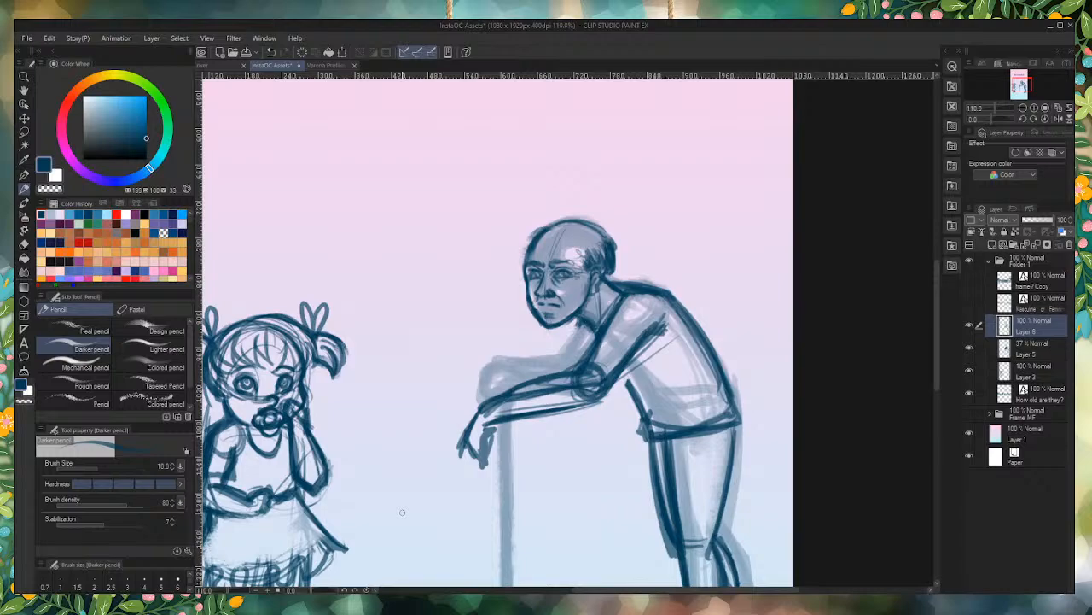
pyautogui.moveTo(482, 445)
pyautogui.mouseDown()
pyautogui.moveTo(450, 416)
pyautogui.moveTo(524, 456)
pyautogui.moveTo(557, 418)
pyautogui.moveTo(552, 373)
pyautogui.moveTo(595, 384)
pyautogui.moveTo(610, 375)
pyautogui.moveTo(620, 335)
pyautogui.moveTo(650, 328)
pyautogui.moveTo(647, 316)
pyautogui.moveTo(681, 373)
pyautogui.mouseUp()
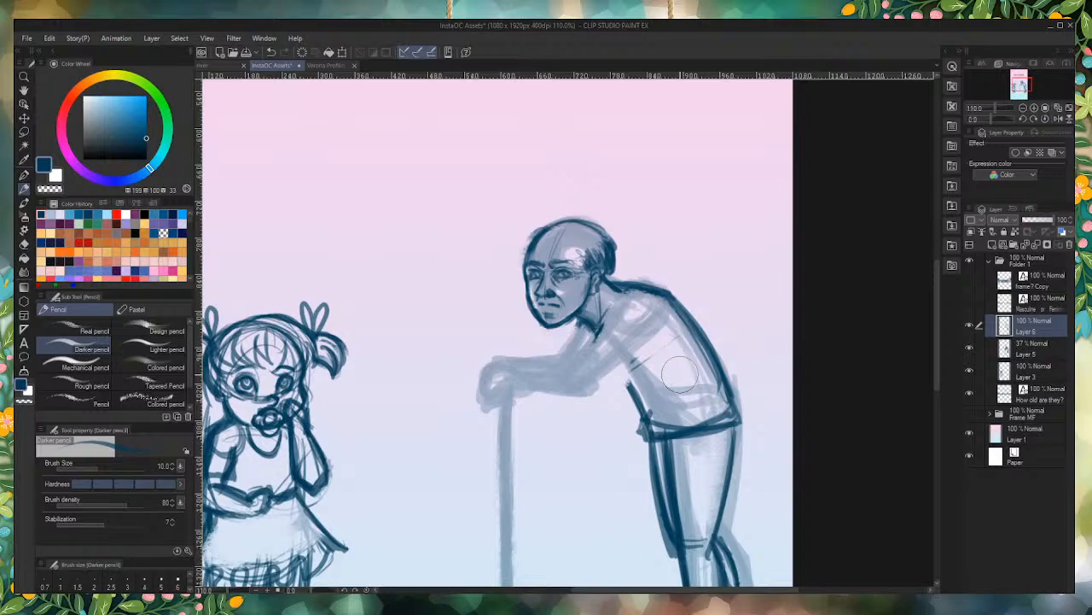
# Step: Sketch a steeper upper arm with a short, lowered forearm and a hand hanging over the cane
pyautogui.moveTo(645, 294)
pyautogui.mouseDown()
pyautogui.moveTo(628, 324)
pyautogui.moveTo(659, 309)
pyautogui.moveTo(620, 353)
pyautogui.moveTo(608, 408)
pyautogui.mouseUp()
pyautogui.moveTo(628, 369)
pyautogui.mouseDown()
pyautogui.moveTo(614, 414)
pyautogui.moveTo(557, 418)
pyautogui.mouseUp()
pyautogui.moveTo(618, 397)
pyautogui.mouseDown()
pyautogui.moveTo(540, 404)
pyautogui.moveTo(600, 420)
pyautogui.moveTo(630, 411)
pyautogui.moveTo(529, 430)
pyautogui.moveTo(505, 461)
pyautogui.moveTo(510, 480)
pyautogui.moveTo(548, 471)
pyautogui.moveTo(531, 468)
pyautogui.mouseUp()
pyautogui.moveTo(536, 461); pyautogui.dragTo(505, 475)
pyautogui.moveTo(511, 456)
pyautogui.mouseDown()
pyautogui.moveTo(529, 428)
pyautogui.moveTo(551, 426)
pyautogui.mouseUp()
pyautogui.moveTo(527, 431); pyautogui.dragTo(558, 427)
# Step: Outline the front and back of the near upper arm from the shoulder down to the elbow
pyautogui.moveTo(622, 309)
pyautogui.mouseDown()
pyautogui.moveTo(601, 390)
pyautogui.moveTo(618, 309)
pyautogui.mouseUp()
pyautogui.moveTo(623, 304); pyautogui.dragTo(597, 408)
pyautogui.moveTo(666, 311)
pyautogui.mouseDown()
pyautogui.moveTo(618, 417)
pyautogui.moveTo(626, 413)
pyautogui.mouseUp()
pyautogui.moveTo(630, 408)
pyautogui.mouseDown()
pyautogui.moveTo(603, 419)
pyautogui.moveTo(599, 385)
pyautogui.mouseUp()
pyautogui.moveTo(623, 302); pyautogui.dragTo(602, 405)
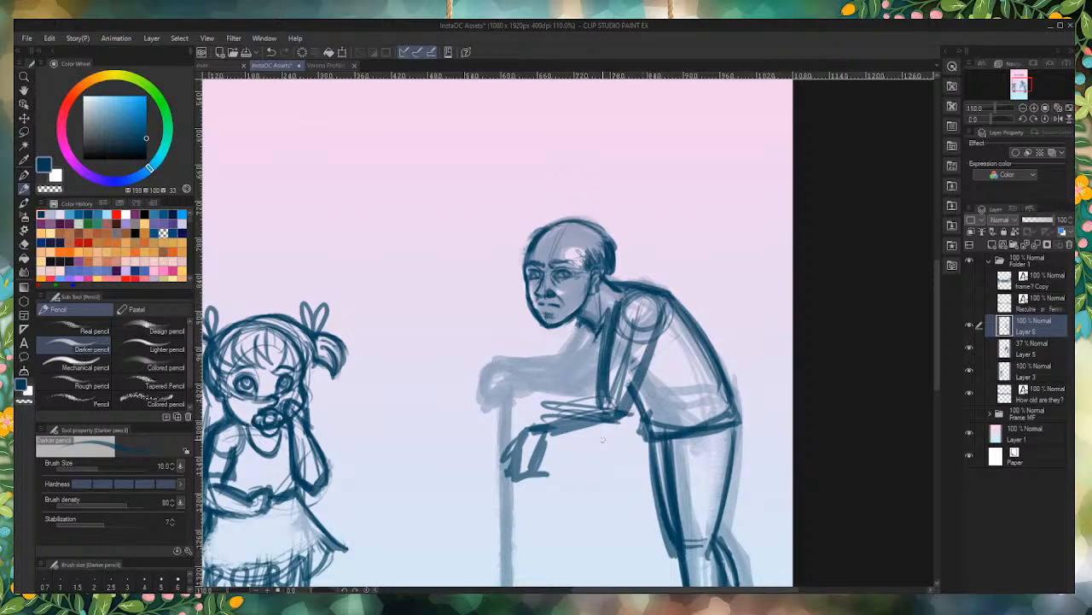
# Step: Redraw the near forearm's upper and lower contours from wrist to elbow, and darken the back of the elbow
pyautogui.scroll(2, 584, 440)
pyautogui.moveTo(601, 362)
pyautogui.mouseDown()
pyautogui.moveTo(492, 394)
pyautogui.moveTo(623, 361)
pyautogui.moveTo(497, 392)
pyautogui.moveTo(519, 387)
pyautogui.moveTo(452, 420)
pyautogui.moveTo(575, 366)
pyautogui.moveTo(471, 404)
pyautogui.mouseUp()
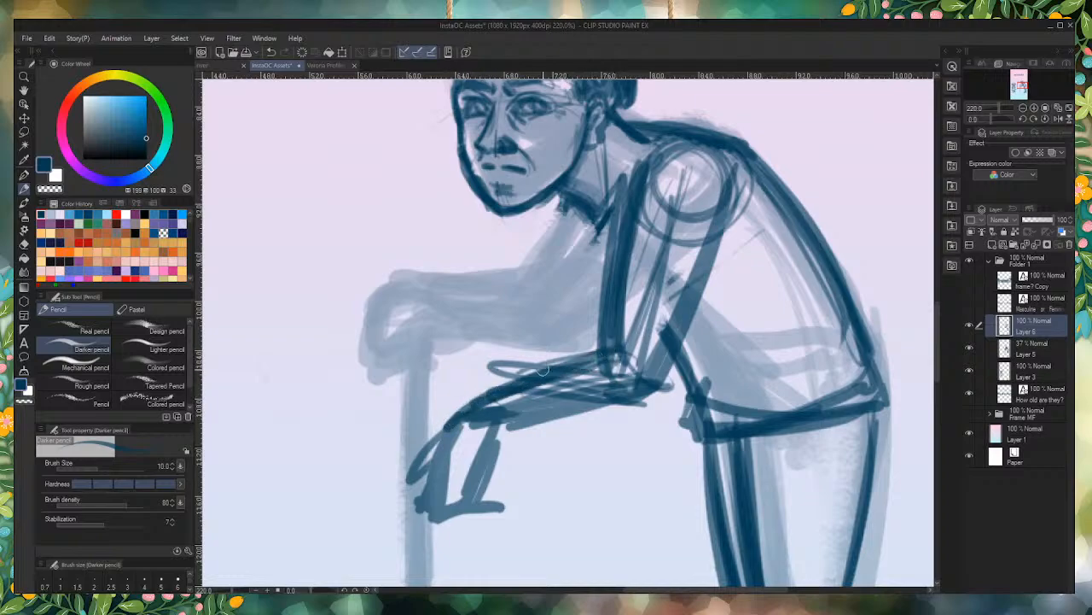
pyautogui.moveTo(649, 344); pyautogui.dragTo(538, 375)
pyautogui.moveTo(483, 440)
pyautogui.mouseDown()
pyautogui.moveTo(589, 413)
pyautogui.moveTo(630, 418)
pyautogui.mouseUp()
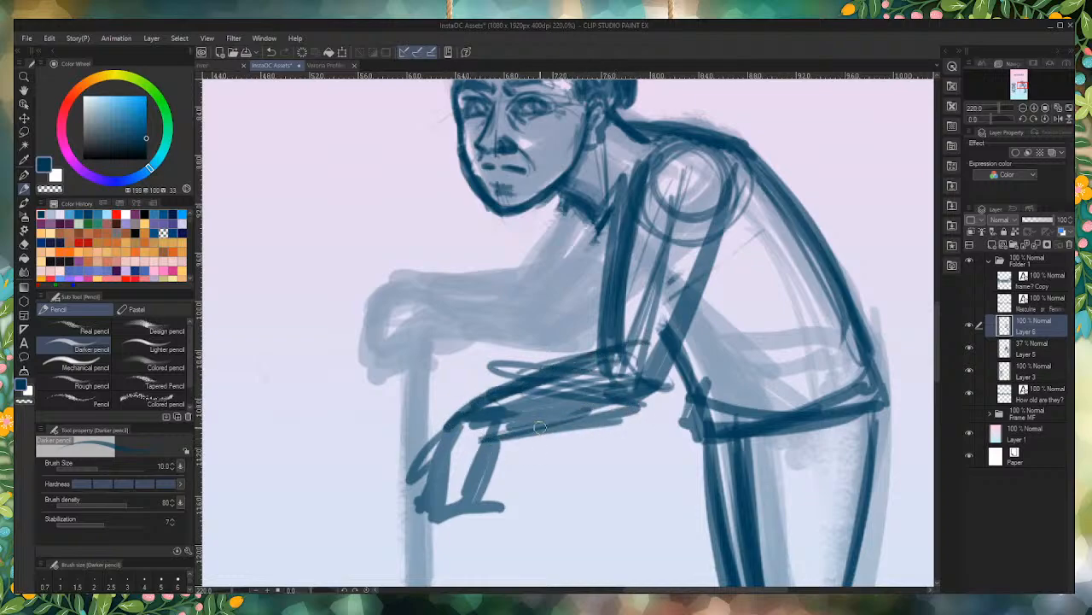
pyautogui.moveTo(529, 432)
pyautogui.mouseDown()
pyautogui.moveTo(647, 411)
pyautogui.moveTo(669, 388)
pyautogui.mouseUp()
pyautogui.moveTo(710, 267)
pyautogui.mouseDown()
pyautogui.moveTo(642, 416)
pyautogui.moveTo(648, 408)
pyautogui.mouseUp()
pyautogui.moveTo(686, 303); pyautogui.dragTo(652, 404)
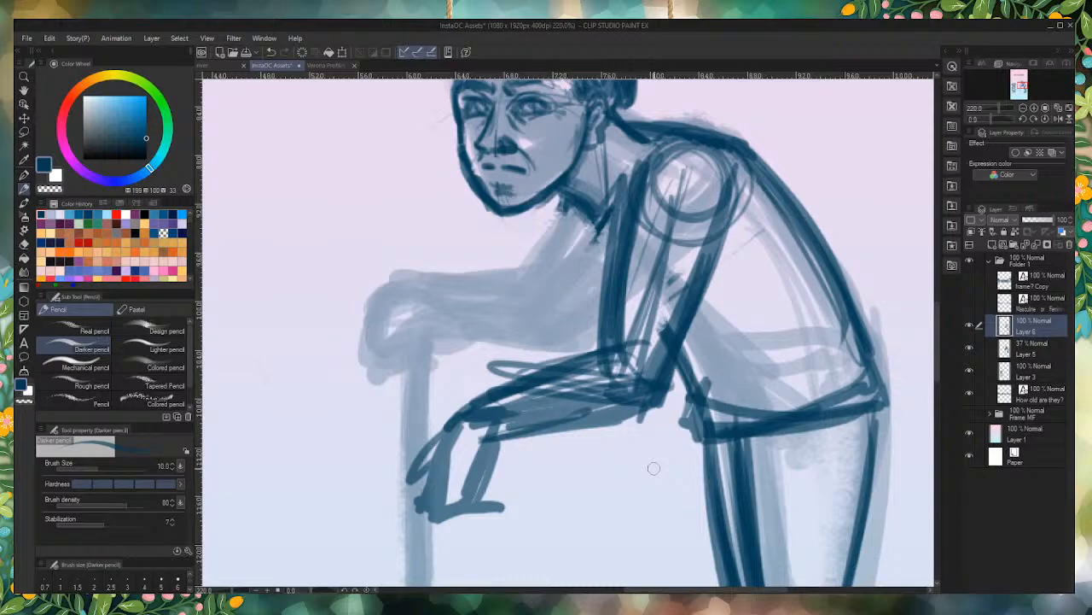
# Step: Outline the near hand hanging from the wrist with a rounded curve at the fingertips
pyautogui.moveTo(475, 418)
pyautogui.mouseDown()
pyautogui.moveTo(444, 444)
pyautogui.moveTo(464, 418)
pyautogui.moveTo(438, 452)
pyautogui.moveTo(436, 508)
pyautogui.mouseUp()
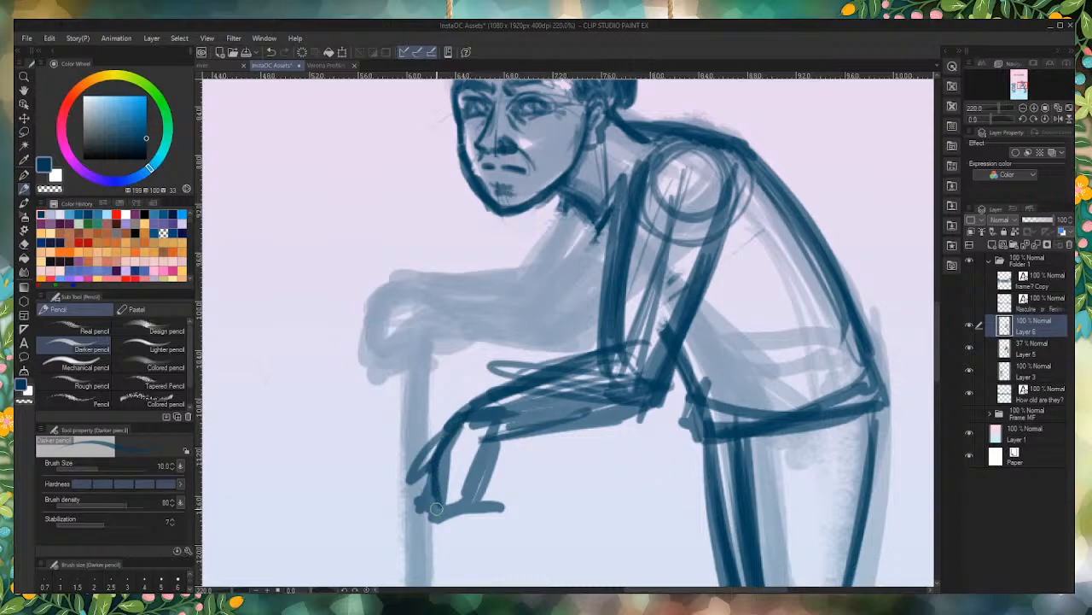
pyautogui.moveTo(429, 459)
pyautogui.mouseDown()
pyautogui.moveTo(437, 528)
pyautogui.moveTo(474, 514)
pyautogui.moveTo(479, 467)
pyautogui.moveTo(512, 429)
pyautogui.moveTo(505, 414)
pyautogui.moveTo(463, 503)
pyautogui.moveTo(482, 467)
pyautogui.moveTo(469, 476)
pyautogui.moveTo(467, 522)
pyautogui.moveTo(446, 499)
pyautogui.mouseUp()
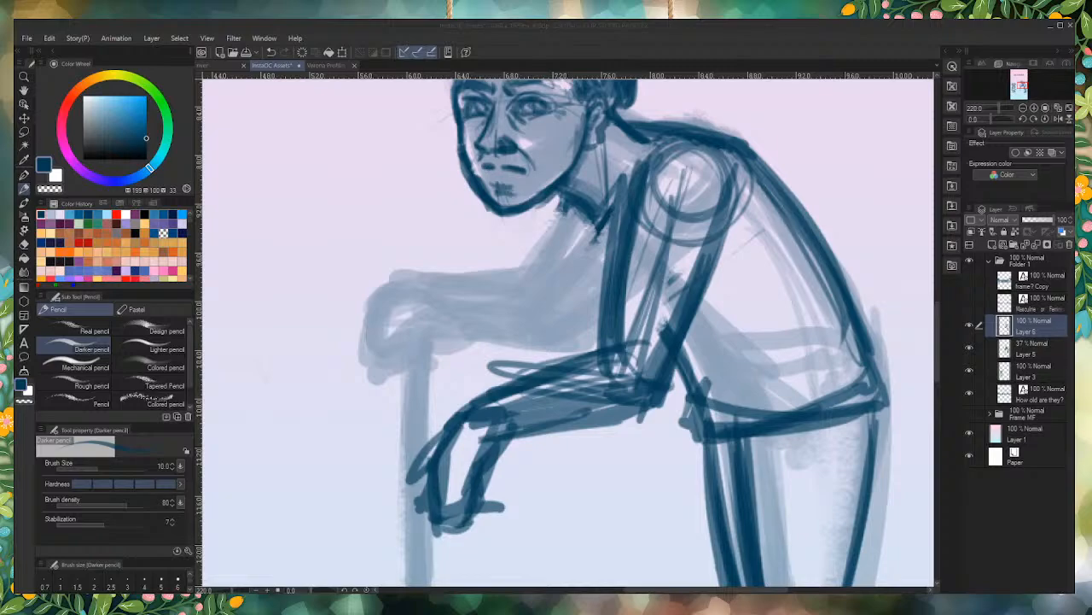
pyautogui.scroll(-6, 547, 389)
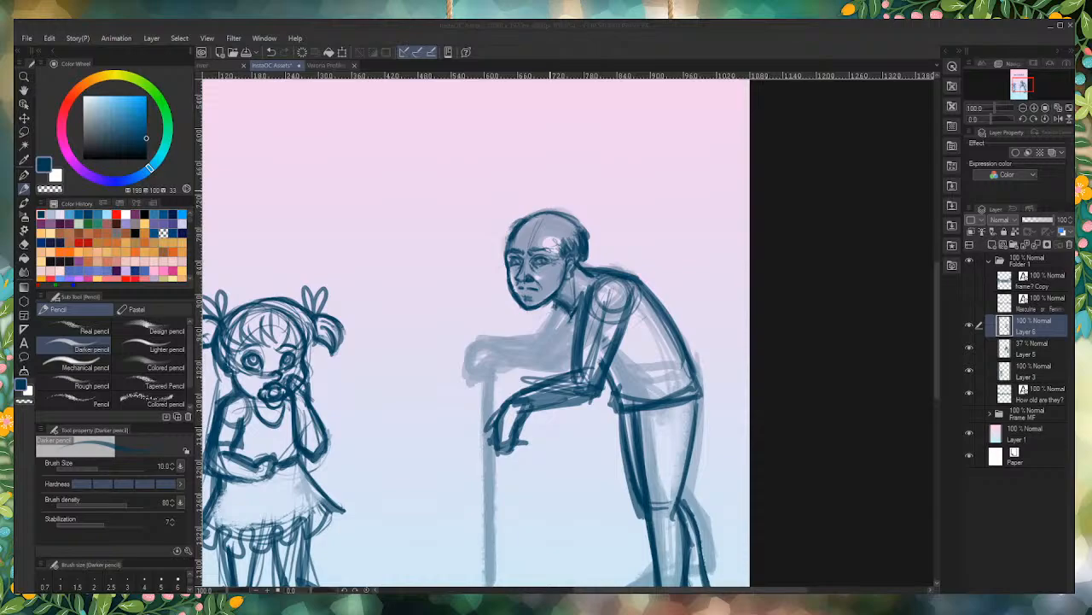
# Step: Draw a straight, thick vertical cane from under the drooping hand to foot level, with a small handle at the palm
pyautogui.scroll(-3, 504, 254)
pyautogui.scroll(8, 503, 254)
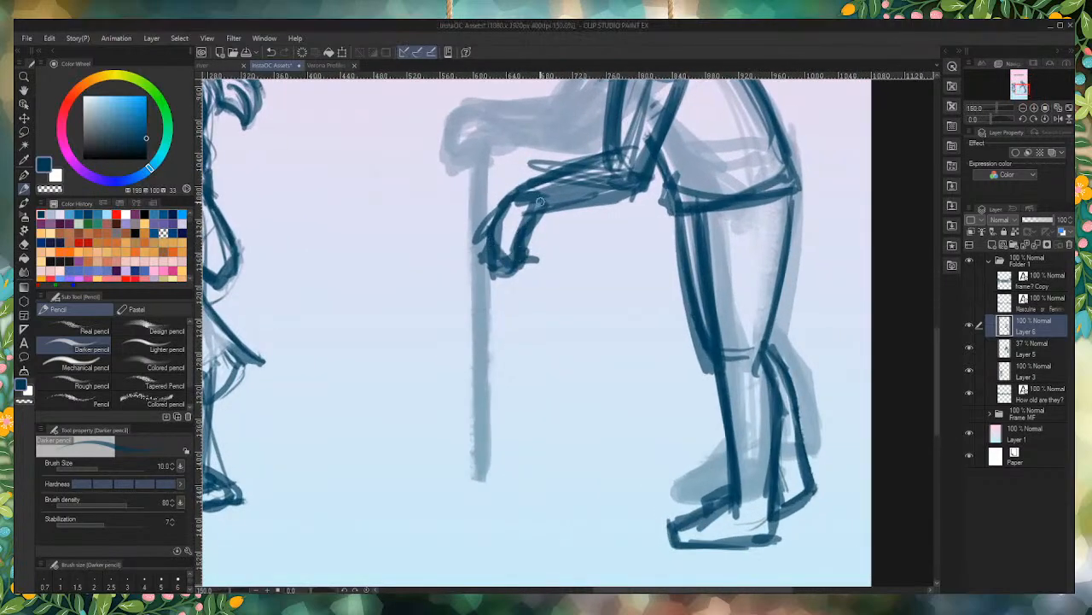
pyautogui.moveTo(537, 254); pyautogui.dragTo(538, 326)
pyautogui.moveTo(544, 215)
pyautogui.mouseDown()
pyautogui.moveTo(521, 248)
pyautogui.moveTo(529, 374)
pyautogui.moveTo(539, 232)
pyautogui.moveTo(520, 245)
pyautogui.moveTo(529, 365)
pyautogui.mouseUp()
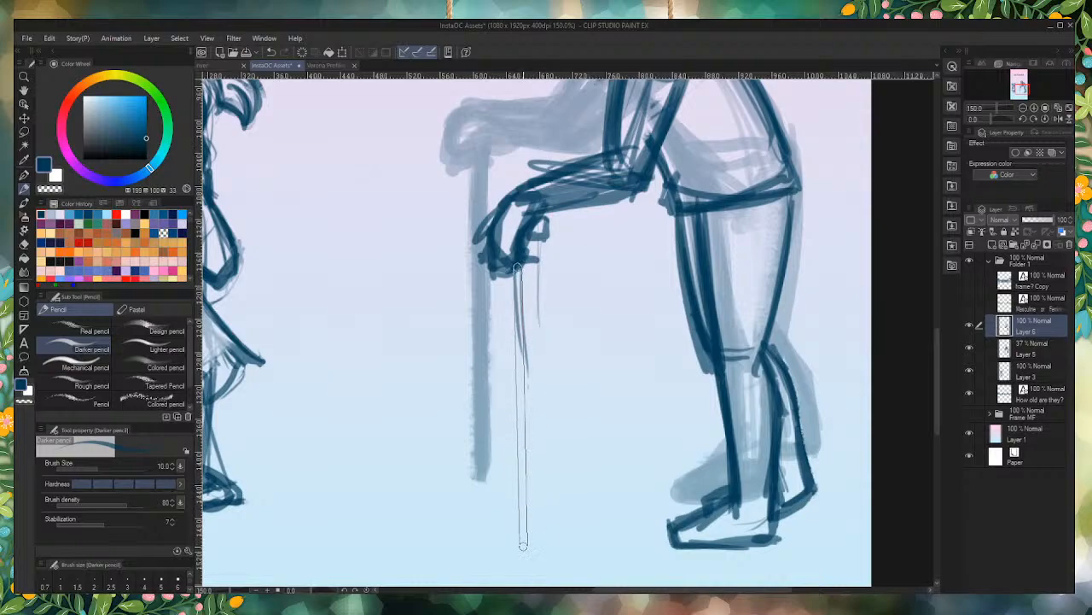
pyautogui.keyDown('shift'); pyautogui.click(523, 546); pyautogui.keyUp('shift')
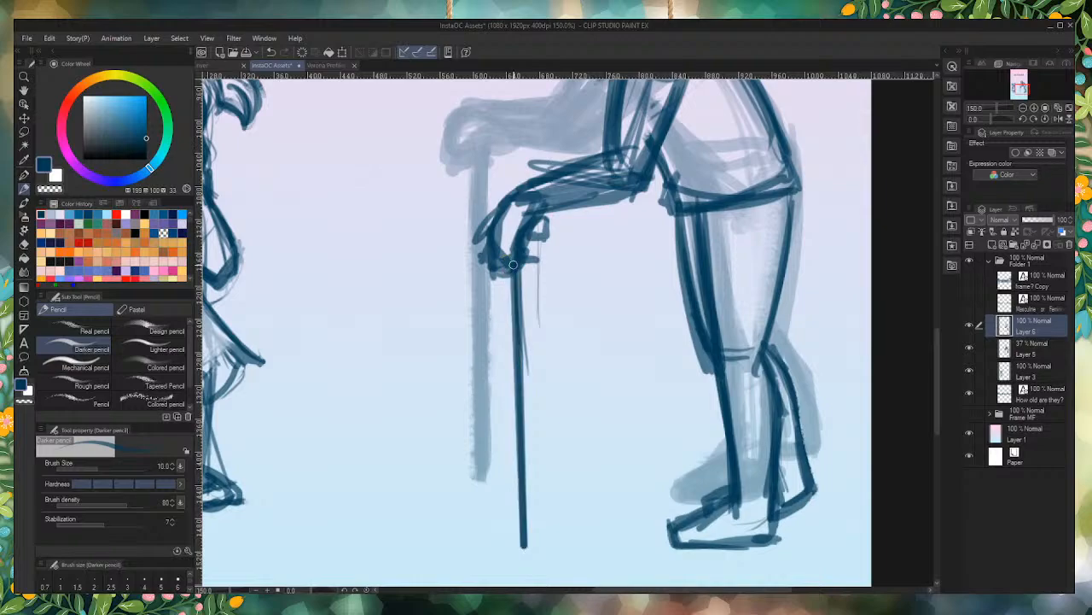
pyautogui.moveTo(513, 264); pyautogui.dragTo(518, 546)
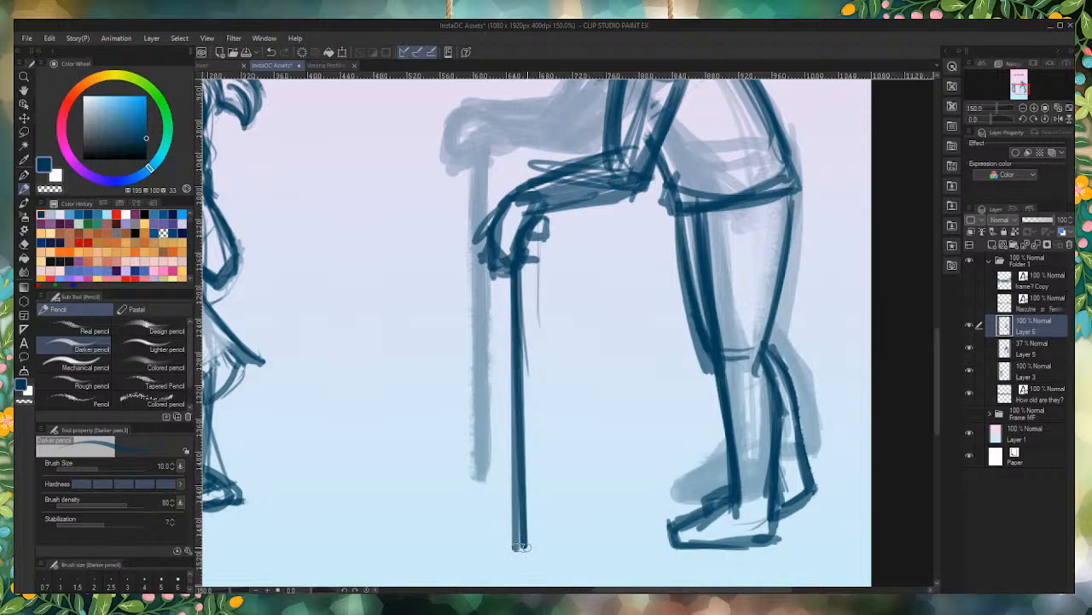
pyautogui.keyDown('shift'); pyautogui.click(521, 250); pyautogui.keyUp('shift')
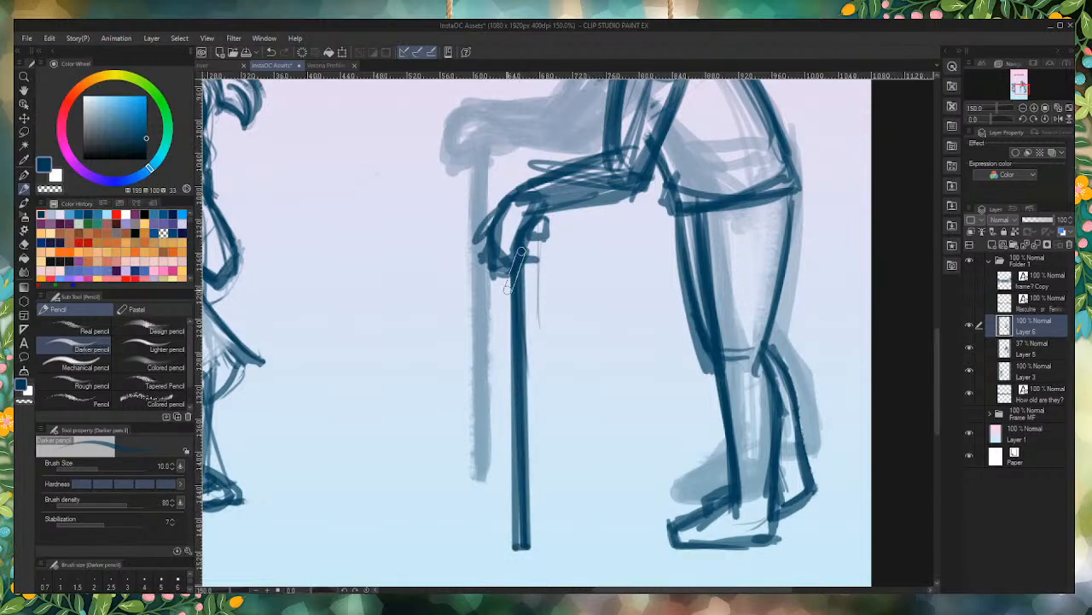
pyautogui.keyDown('shift'); pyautogui.click(513, 266); pyautogui.keyUp('shift')
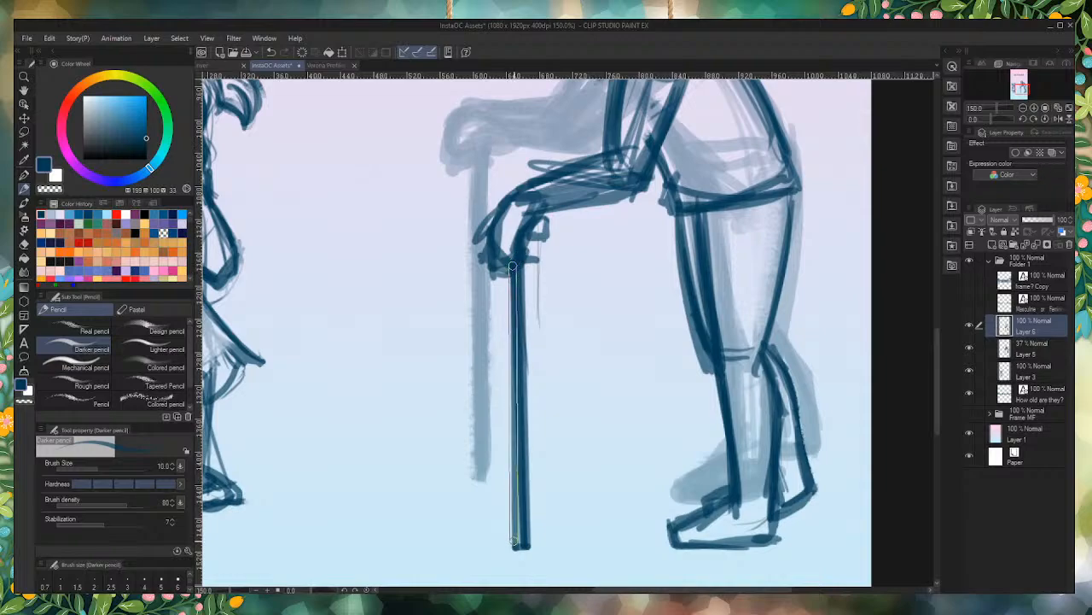
pyautogui.keyDown('shift'); pyautogui.click(514, 540); pyautogui.keyUp('shift')
pyautogui.keyDown('shift'); pyautogui.click(507, 269); pyautogui.keyUp('shift')
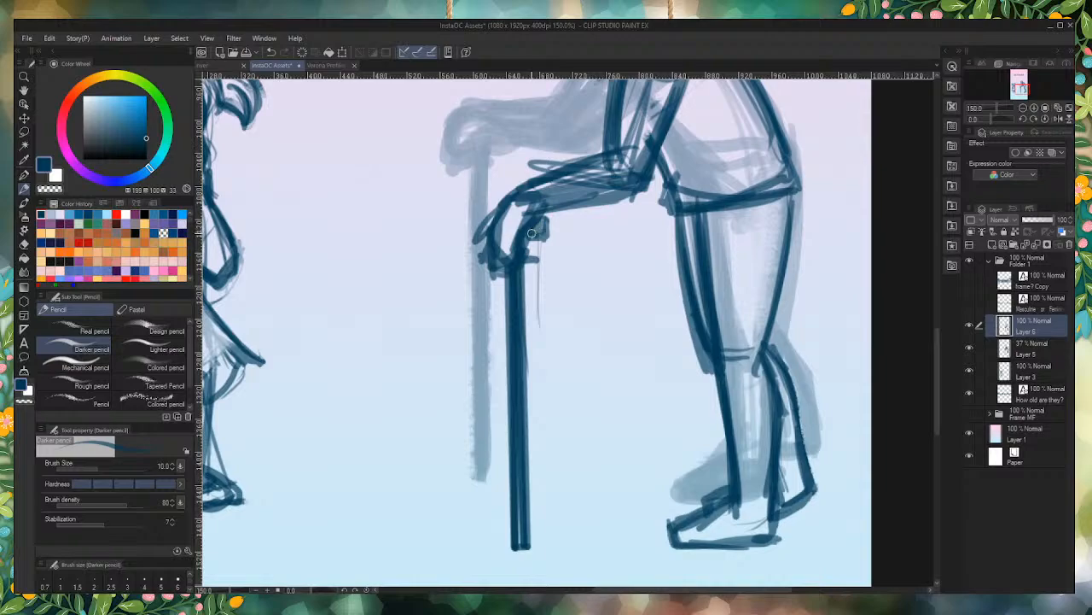
pyautogui.moveTo(496, 208); pyautogui.dragTo(491, 223)
pyautogui.scroll(-5, 632, 498)
pyautogui.scroll(2, 598, 461)
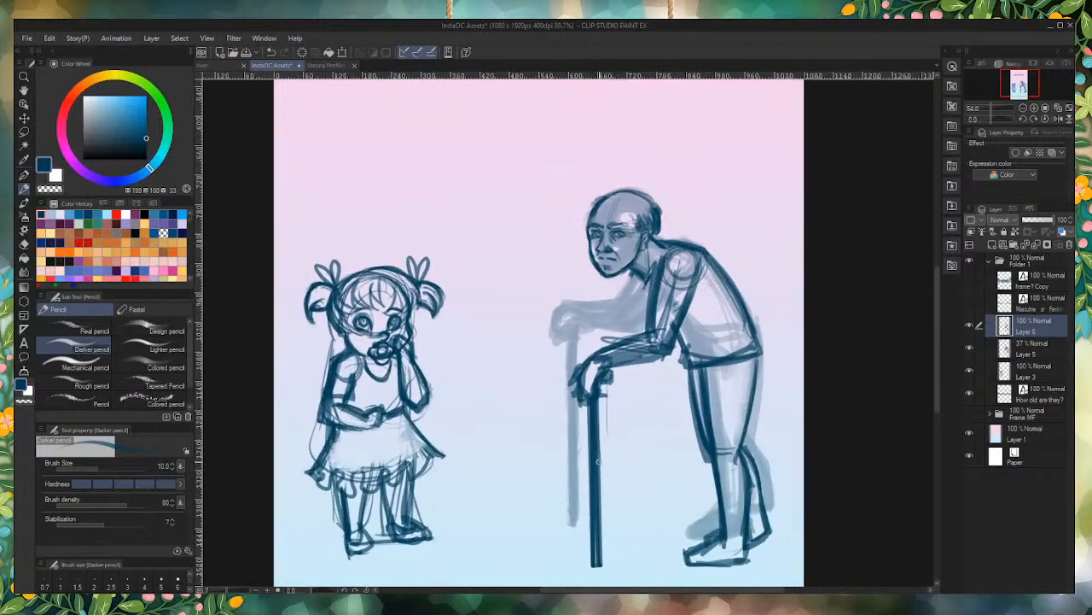
pyautogui.scroll(2, 628, 256)
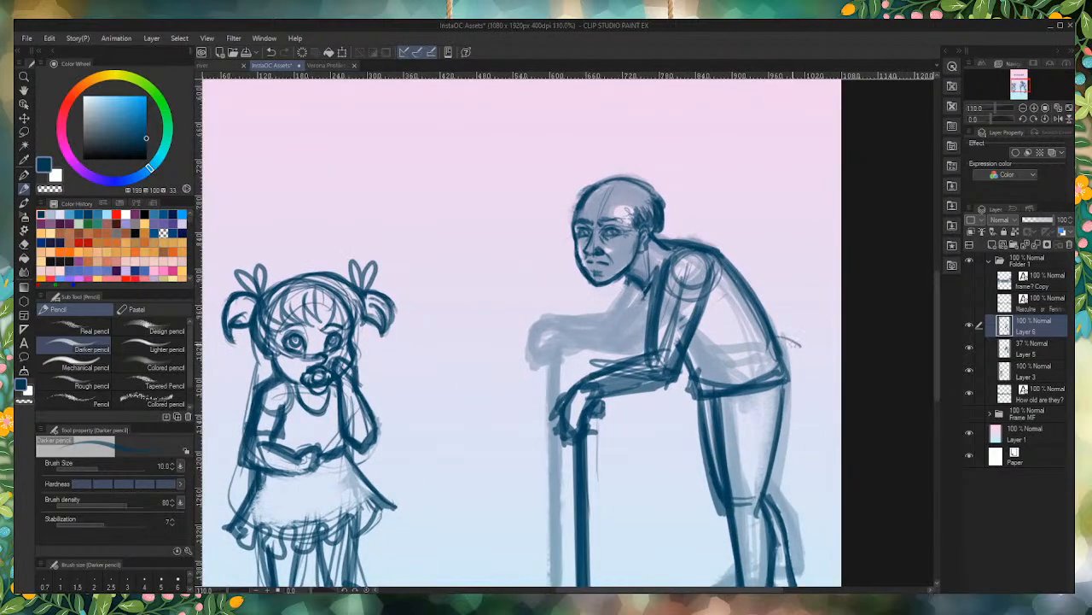
# Step: Sketch a small rounded form projecting behind the elderly figure's lower back at the waistline
pyautogui.moveTo(796, 343)
pyautogui.mouseDown()
pyautogui.moveTo(795, 375)
pyautogui.moveTo(785, 377)
pyautogui.mouseUp()
pyautogui.moveTo(784, 338)
pyautogui.mouseDown()
pyautogui.moveTo(803, 343)
pyautogui.moveTo(784, 369)
pyautogui.moveTo(782, 358)
pyautogui.moveTo(801, 376)
pyautogui.moveTo(792, 341)
pyautogui.moveTo(781, 352)
pyautogui.moveTo(804, 376)
pyautogui.mouseUp()
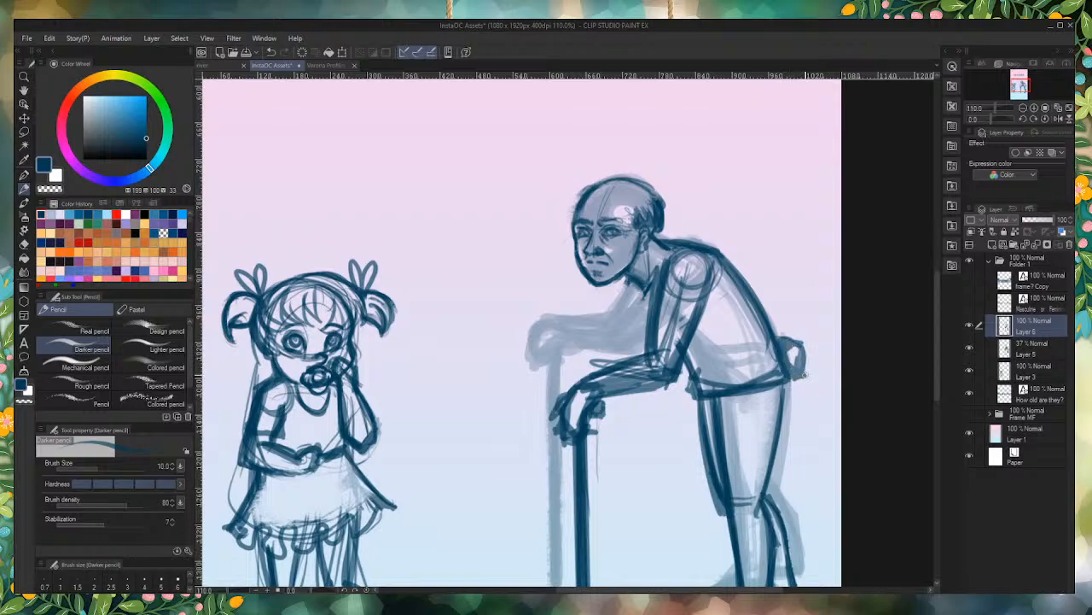
pyautogui.scroll(3, 804, 376)
pyautogui.moveTo(768, 306)
pyautogui.mouseDown()
pyautogui.moveTo(809, 335)
pyautogui.moveTo(803, 386)
pyautogui.moveTo(775, 375)
pyautogui.moveTo(766, 309)
pyautogui.moveTo(785, 366)
pyautogui.moveTo(789, 342)
pyautogui.moveTo(798, 371)
pyautogui.moveTo(781, 350)
pyautogui.moveTo(791, 359)
pyautogui.mouseUp()
pyautogui.moveTo(763, 307)
pyautogui.mouseDown()
pyautogui.moveTo(807, 323)
pyautogui.moveTo(802, 394)
pyautogui.moveTo(782, 373)
pyautogui.moveTo(763, 310)
pyautogui.moveTo(781, 353)
pyautogui.mouseUp()
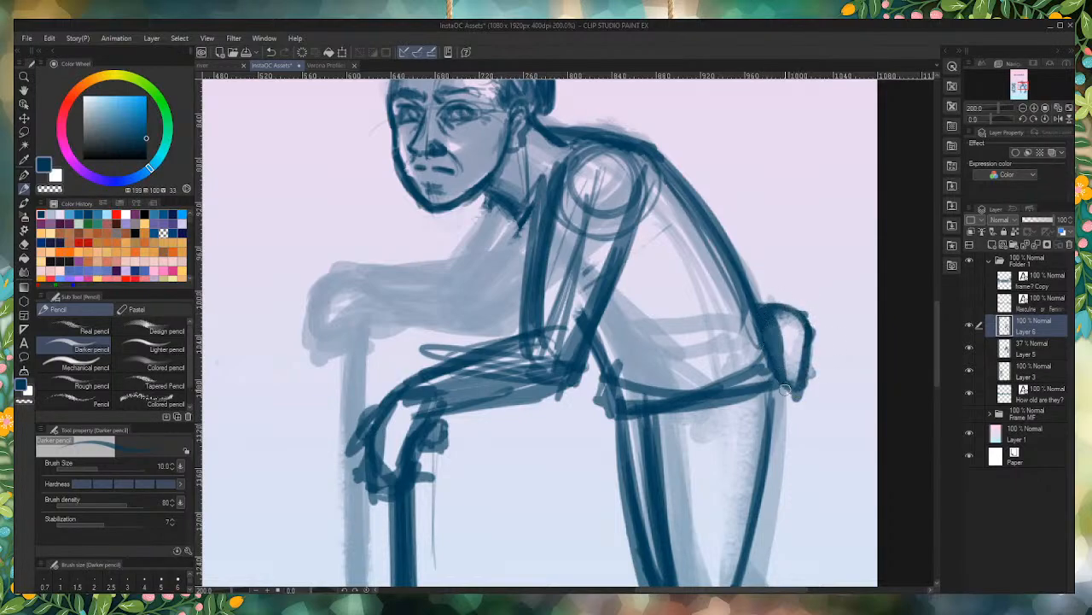
pyautogui.scroll(-4, 640, 314)
pyautogui.scroll(3, 399, 314)
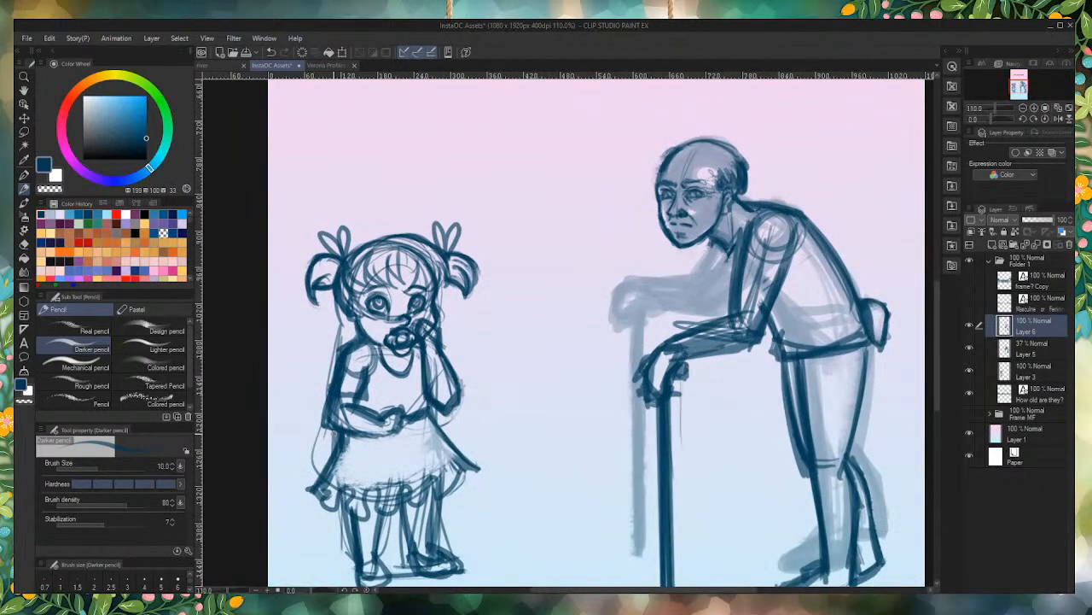
# Step: On Layer 3, erase the loose curved strand running from the girl's pigtail down beside her arm and skirt
pyautogui.click(1022, 352)
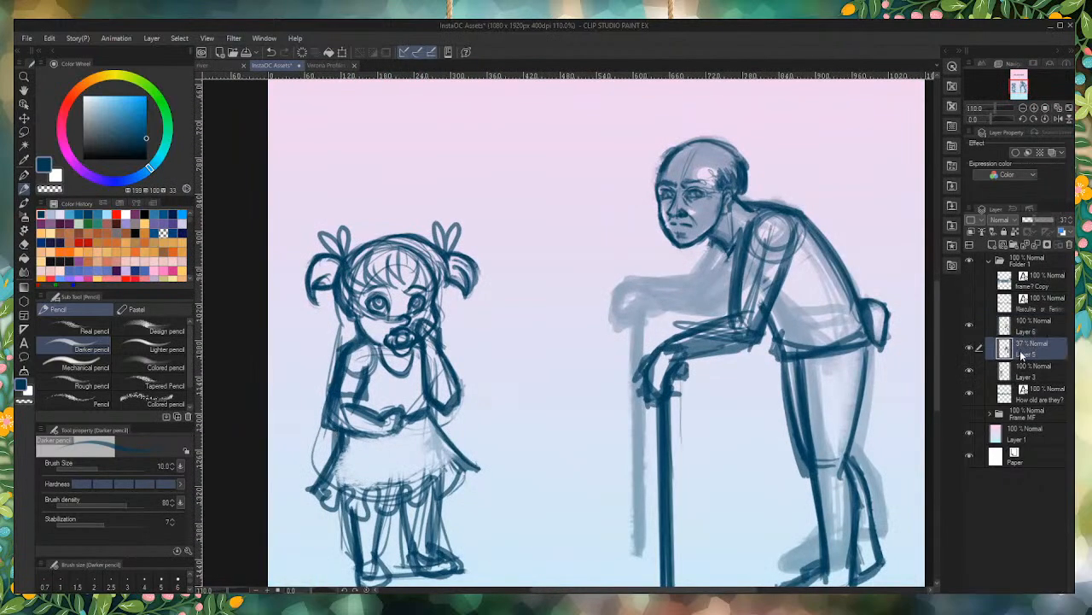
pyautogui.click(1031, 375)
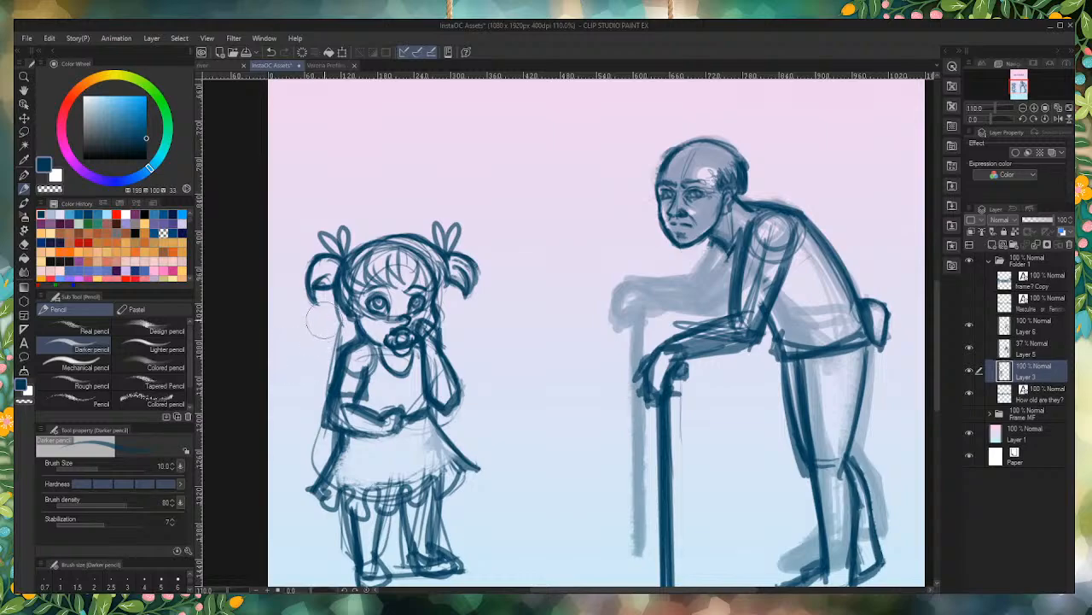
pyautogui.moveTo(329, 336)
pyautogui.mouseDown()
pyautogui.moveTo(302, 386)
pyautogui.moveTo(325, 337)
pyautogui.moveTo(300, 466)
pyautogui.mouseUp()
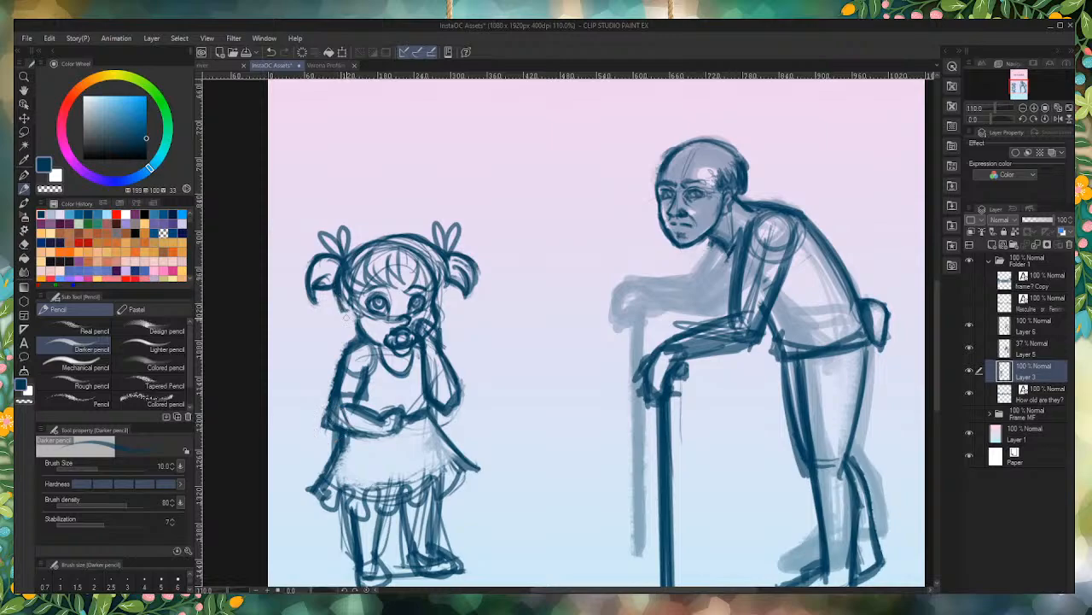
pyautogui.moveTo(336, 295); pyautogui.dragTo(356, 322)
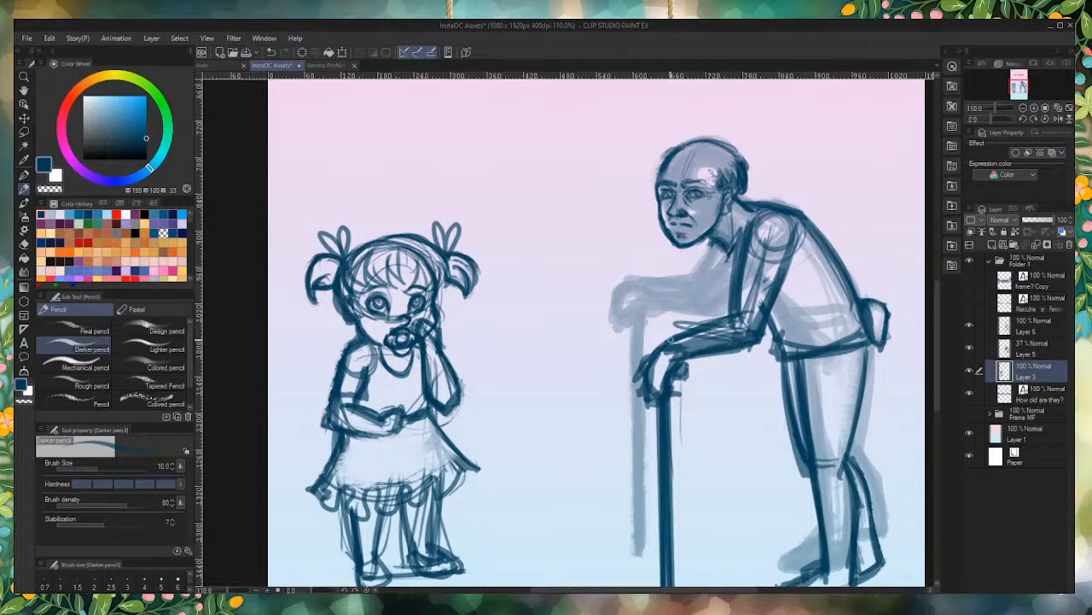
# Step: On Layer 3, touch up the elderly figure's forearm and draw the chest line from the neck down to the near arm
pyautogui.moveTo(665, 341); pyautogui.dragTo(751, 309)
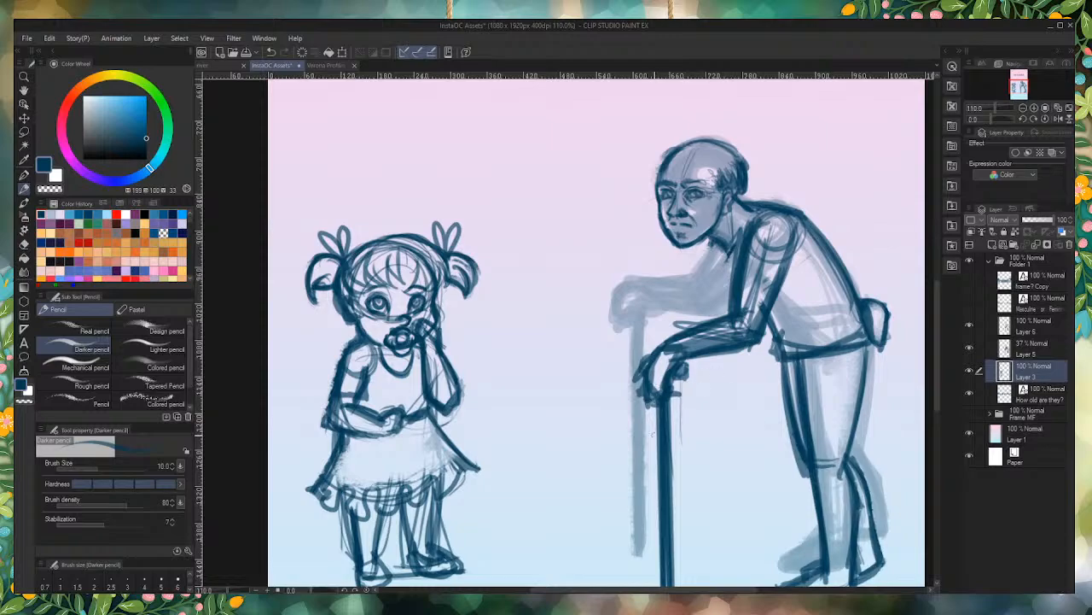
pyautogui.scroll(1, 686, 390)
pyautogui.scroll(2, 748, 248)
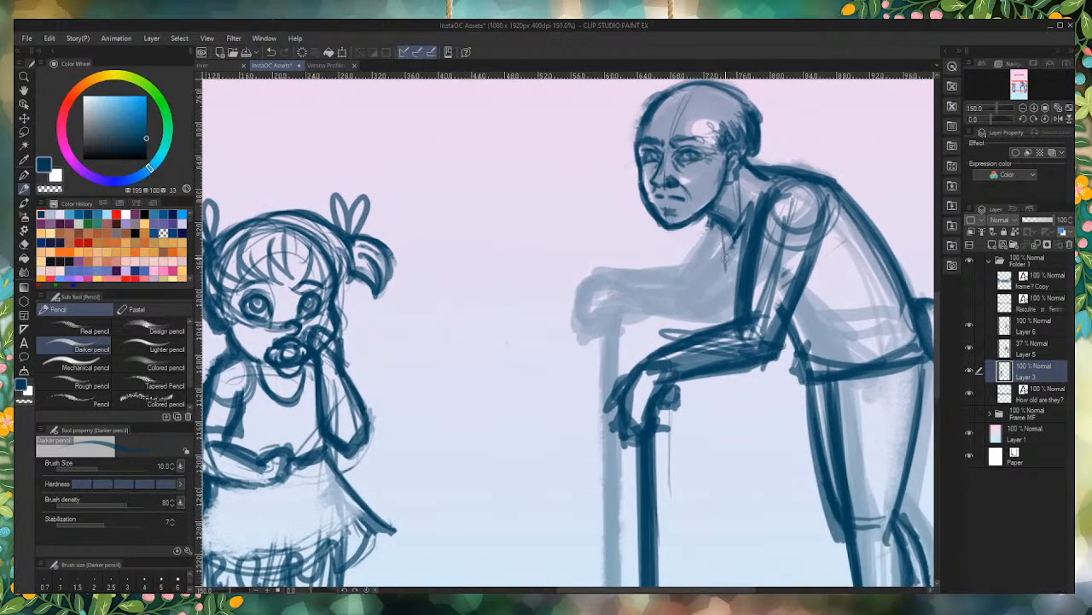
pyautogui.moveTo(719, 239)
pyautogui.mouseDown()
pyautogui.moveTo(739, 274)
pyautogui.moveTo(724, 253)
pyautogui.mouseUp()
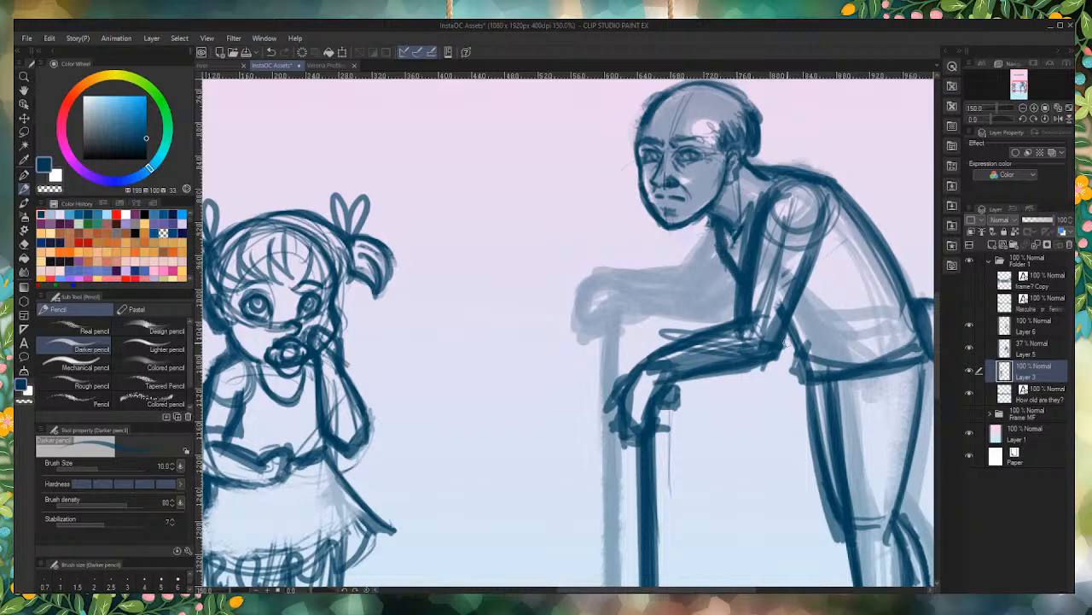
pyautogui.moveTo(787, 335)
pyautogui.mouseDown()
pyautogui.moveTo(802, 381)
pyautogui.moveTo(791, 376)
pyautogui.mouseUp()
# Step: Strengthen the elderly figure's front shin and ankle lines, and sketch in the rear foot
pyautogui.hotkey('ctrl', '0')
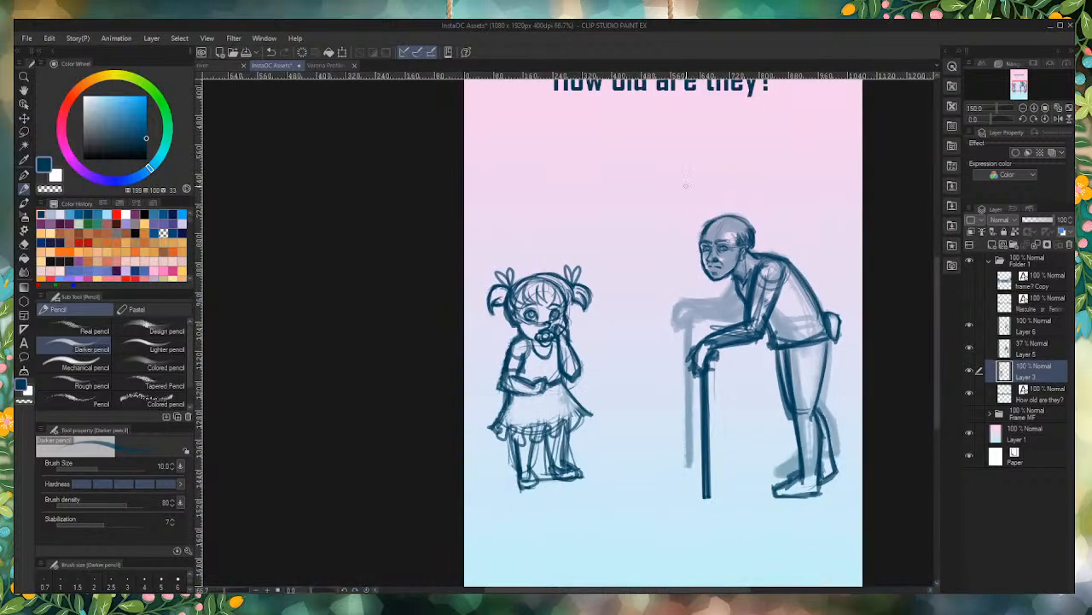
pyautogui.scroll(3, 800, 485)
pyautogui.moveTo(783, 463)
pyautogui.mouseDown()
pyautogui.moveTo(823, 458)
pyautogui.moveTo(789, 462)
pyautogui.moveTo(781, 377)
pyautogui.mouseUp()
pyautogui.moveTo(771, 334)
pyautogui.mouseDown()
pyautogui.moveTo(783, 444)
pyautogui.moveTo(790, 408)
pyautogui.mouseUp()
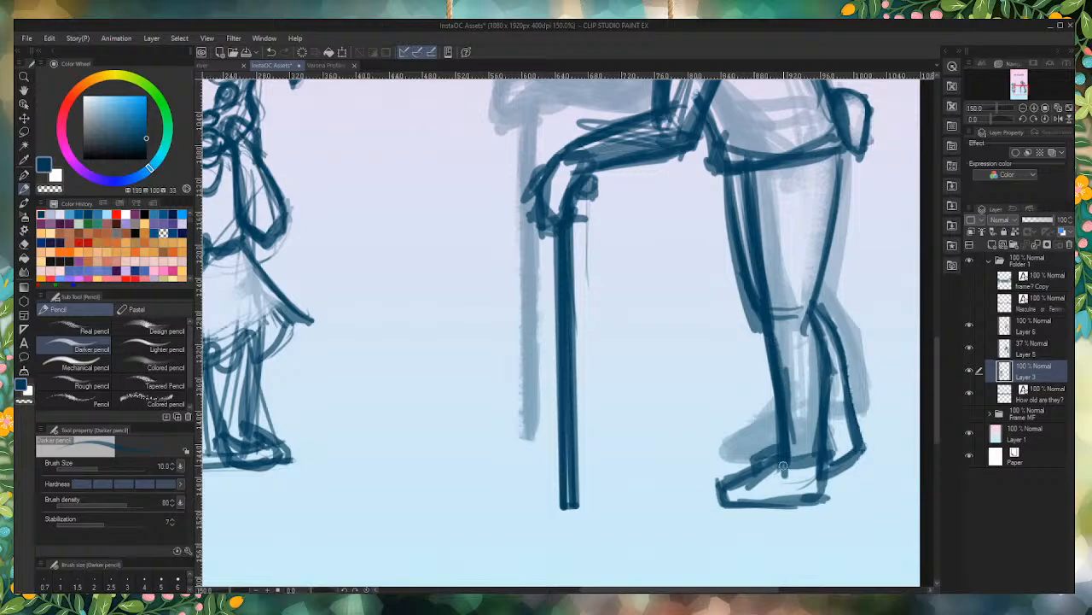
pyautogui.moveTo(781, 450); pyautogui.dragTo(786, 473)
pyautogui.moveTo(867, 413); pyautogui.dragTo(835, 427)
# Step: Delete the faded rough sketch on Layer 5 and merge Layer 6 down into Layer 3
pyautogui.scroll(-3, 835, 427)
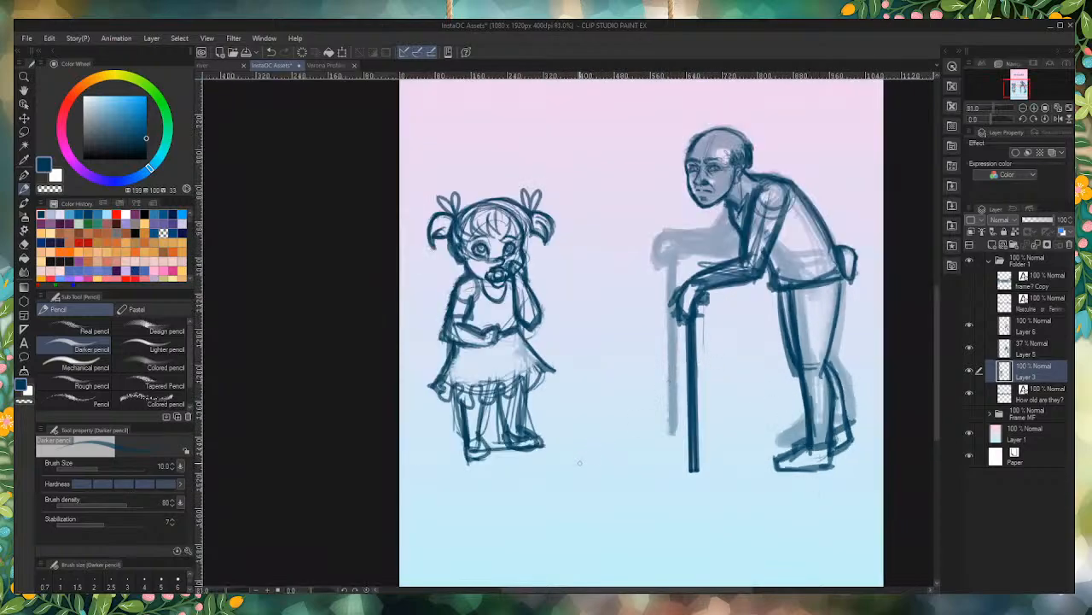
pyautogui.click(969, 357)
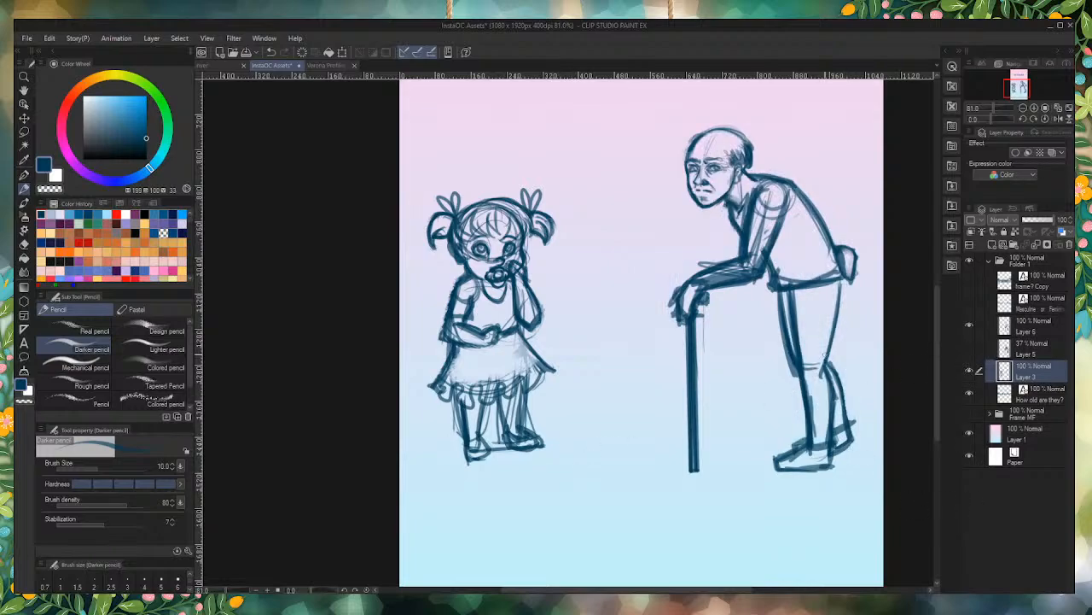
pyautogui.scroll(3, 768, 256)
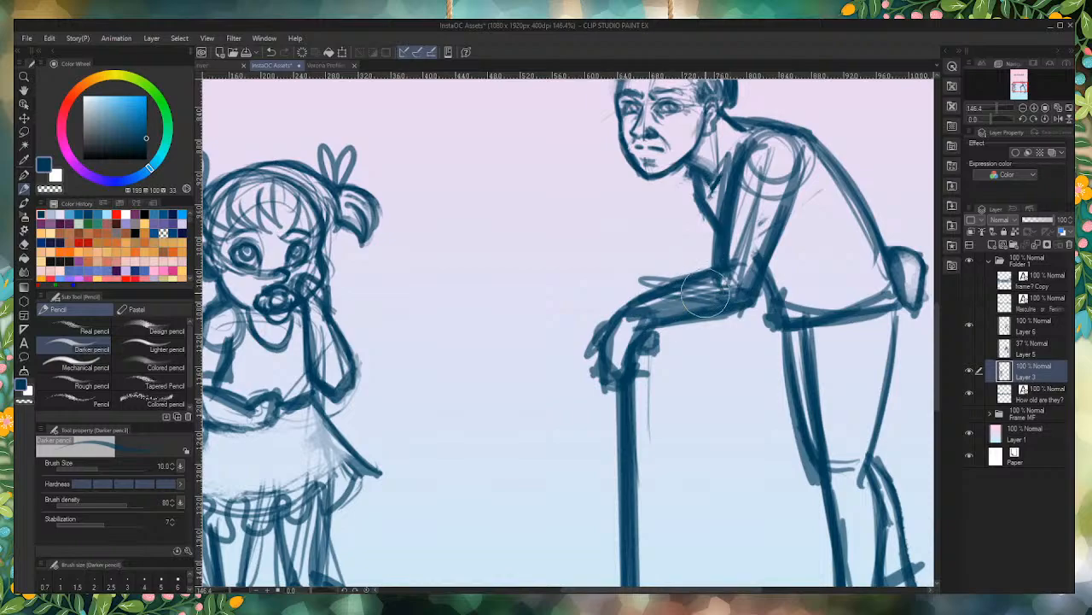
pyautogui.click(1036, 346)
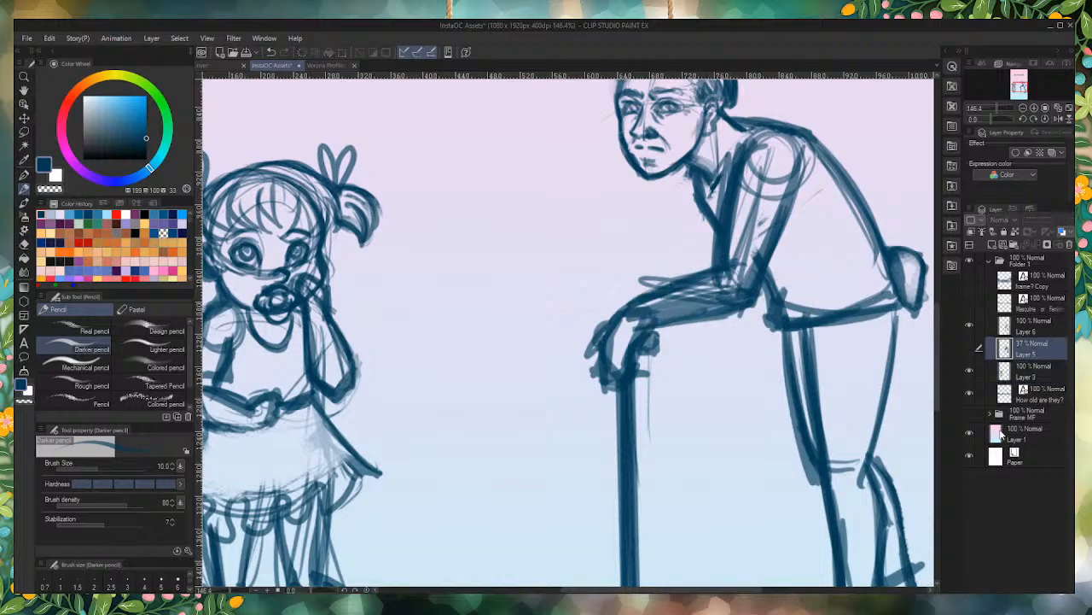
pyautogui.click(1031, 325)
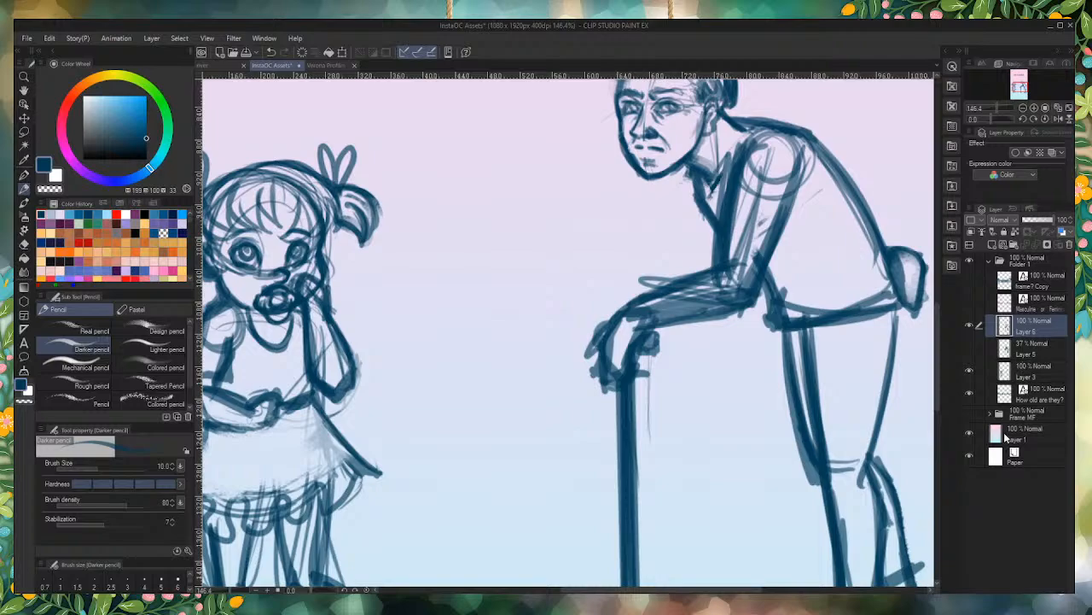
pyautogui.click(1033, 348)
pyautogui.click(1070, 244)
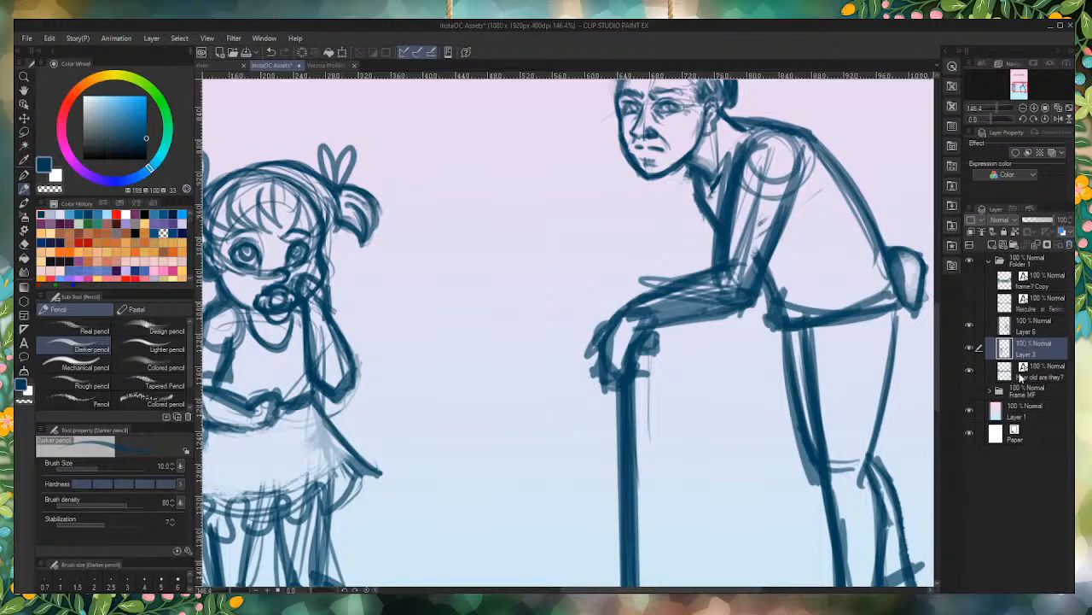
pyautogui.click(1021, 331)
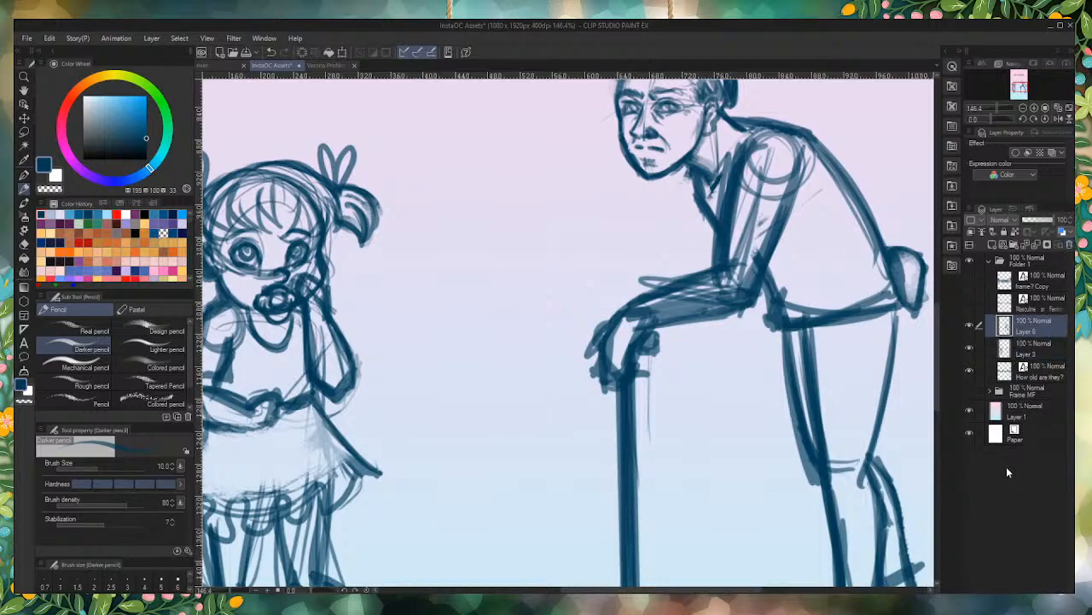
pyautogui.hotkey('ctrl', 'e')
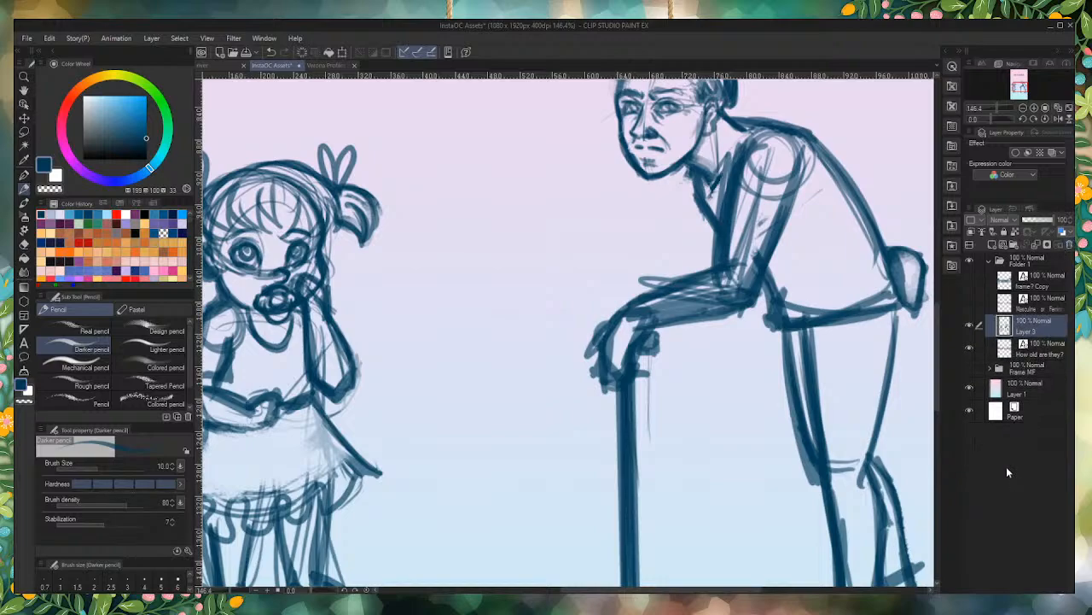
# Step: Erase the rough shading and stray lines from the elderly figure's forearm and hand, switching to the Snap eraser
pyautogui.moveTo(730, 287); pyautogui.dragTo(657, 309)
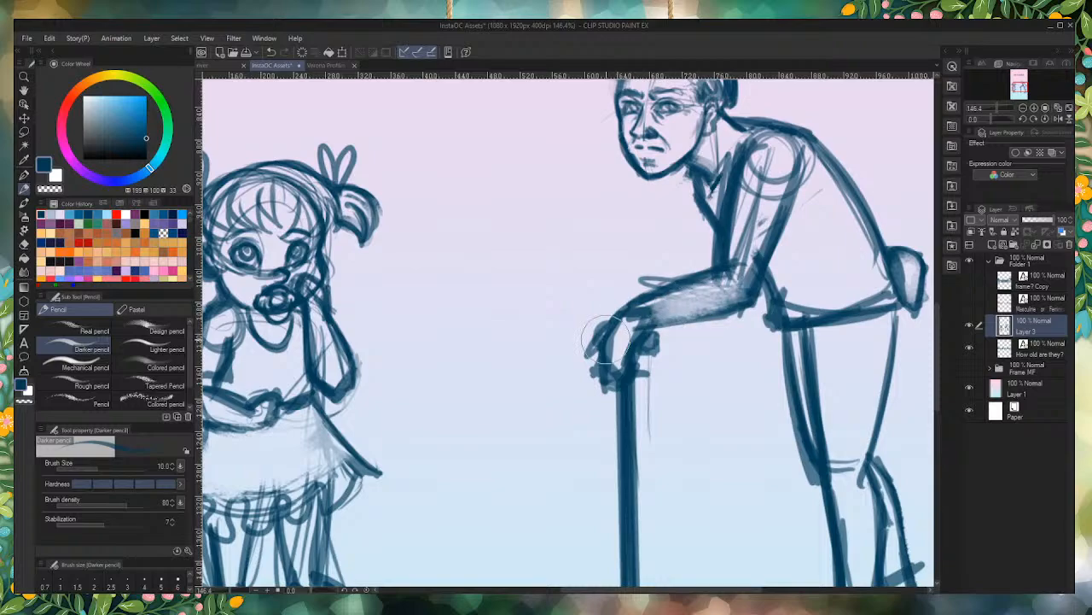
pyautogui.click(24, 244)
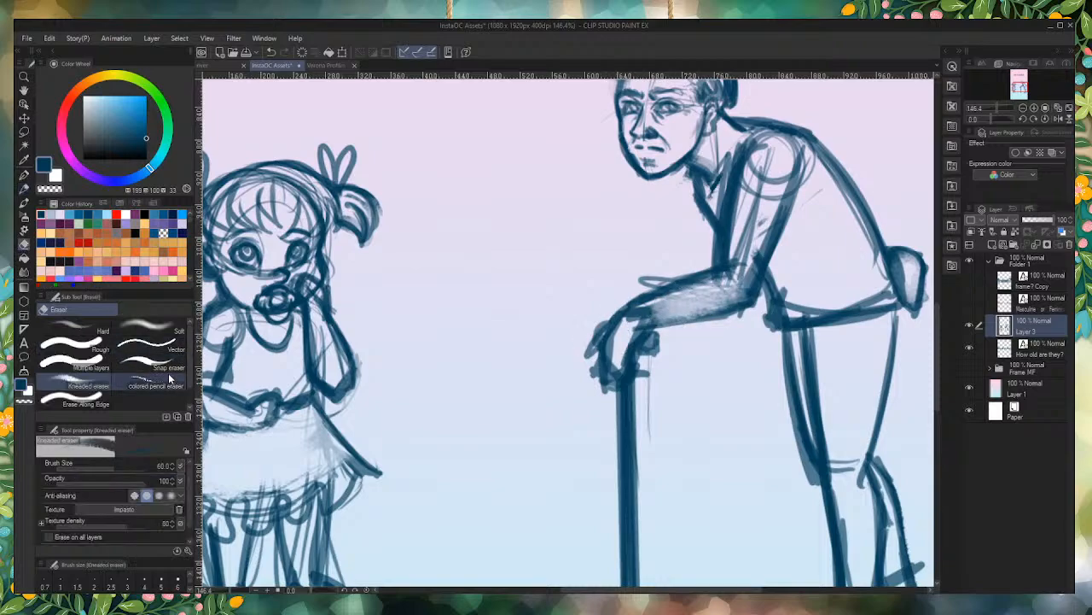
pyautogui.click(140, 364)
pyautogui.moveTo(717, 297)
pyautogui.mouseDown()
pyautogui.moveTo(682, 304)
pyautogui.moveTo(734, 292)
pyautogui.moveTo(636, 314)
pyautogui.moveTo(683, 301)
pyautogui.moveTo(640, 311)
pyautogui.moveTo(632, 354)
pyautogui.moveTo(597, 362)
pyautogui.moveTo(589, 342)
pyautogui.moveTo(603, 394)
pyautogui.moveTo(607, 370)
pyautogui.moveTo(650, 384)
pyautogui.moveTo(636, 369)
pyautogui.mouseUp()
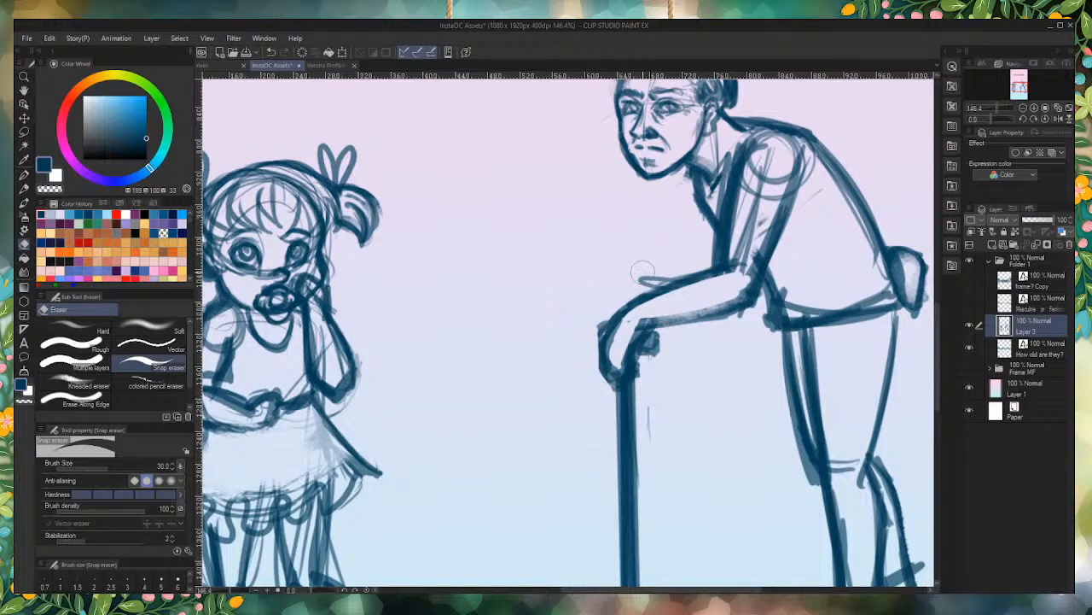
pyautogui.moveTo(701, 268); pyautogui.dragTo(621, 295)
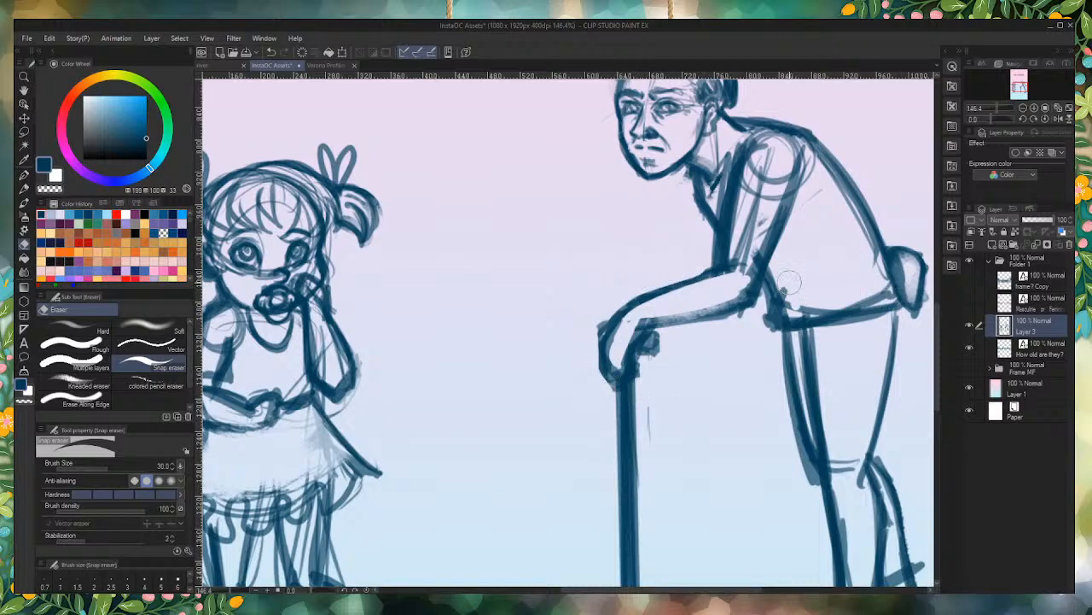
# Step: Erase the shoulder construction circle and stray lines inside the elderly figure's upper arm and torso
pyautogui.moveTo(787, 283)
pyautogui.mouseDown()
pyautogui.moveTo(797, 309)
pyautogui.moveTo(887, 288)
pyautogui.moveTo(832, 185)
pyautogui.mouseUp()
pyautogui.moveTo(870, 271)
pyautogui.mouseDown()
pyautogui.moveTo(813, 149)
pyautogui.moveTo(756, 242)
pyautogui.mouseUp()
pyautogui.moveTo(782, 152); pyautogui.dragTo(741, 268)
# Step: Clean up the girl by erasing stray lines around her elbow and legs and the shading inside her skirt
pyautogui.scroll(-2, 817, 505)
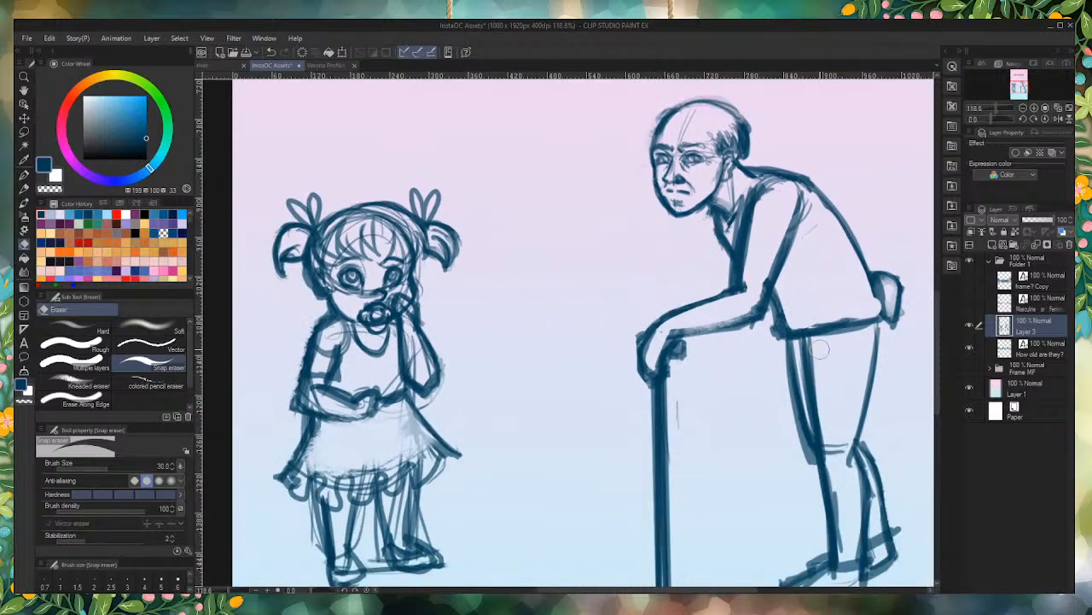
pyautogui.scroll(4, 497, 418)
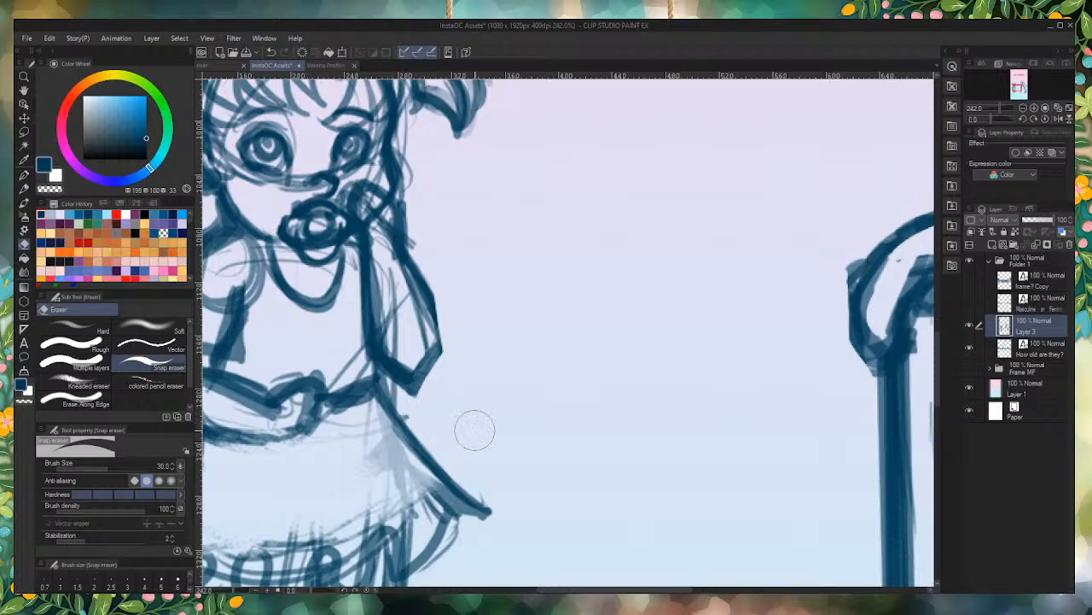
pyautogui.scroll(-1, 435, 268)
pyautogui.scroll(2, 434, 269)
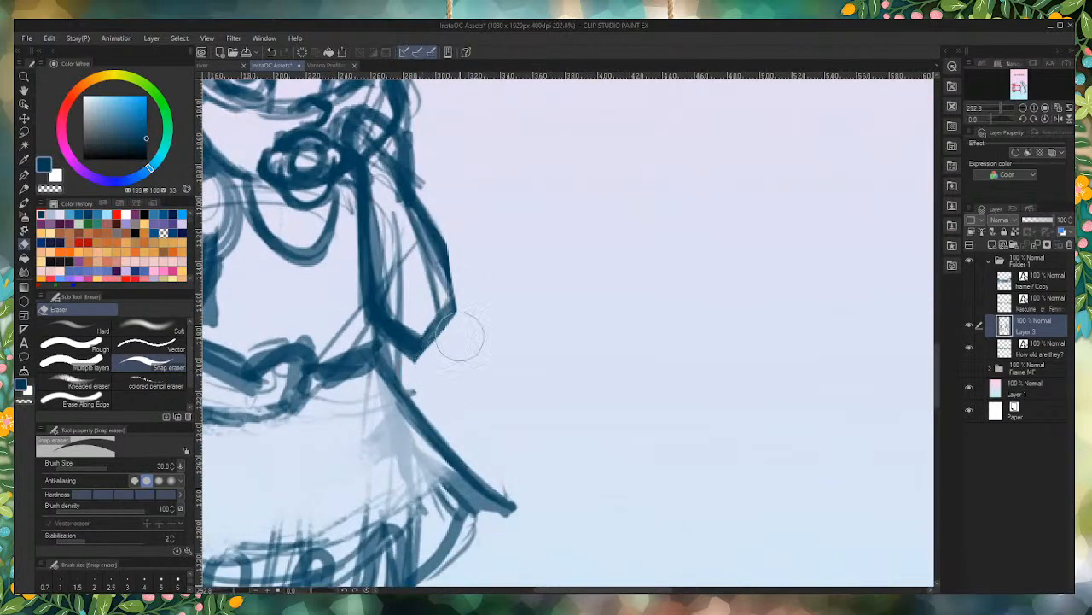
pyautogui.scroll(-4, 485, 291)
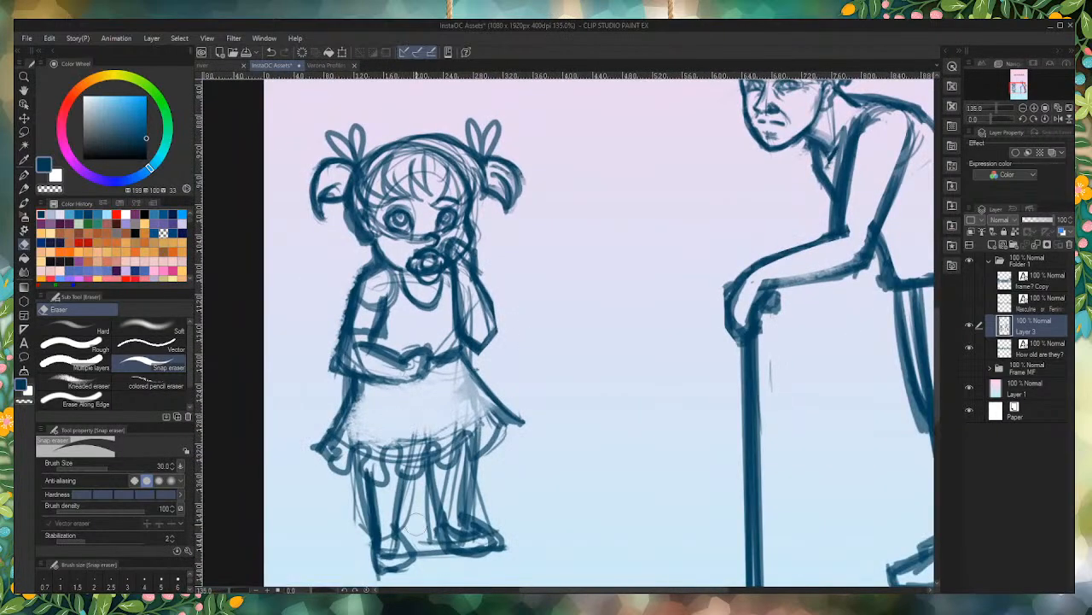
pyautogui.moveTo(406, 518)
pyautogui.mouseDown()
pyautogui.moveTo(433, 560)
pyautogui.moveTo(419, 494)
pyautogui.moveTo(457, 460)
pyautogui.moveTo(455, 488)
pyautogui.moveTo(478, 458)
pyautogui.moveTo(473, 499)
pyautogui.moveTo(505, 524)
pyautogui.mouseUp()
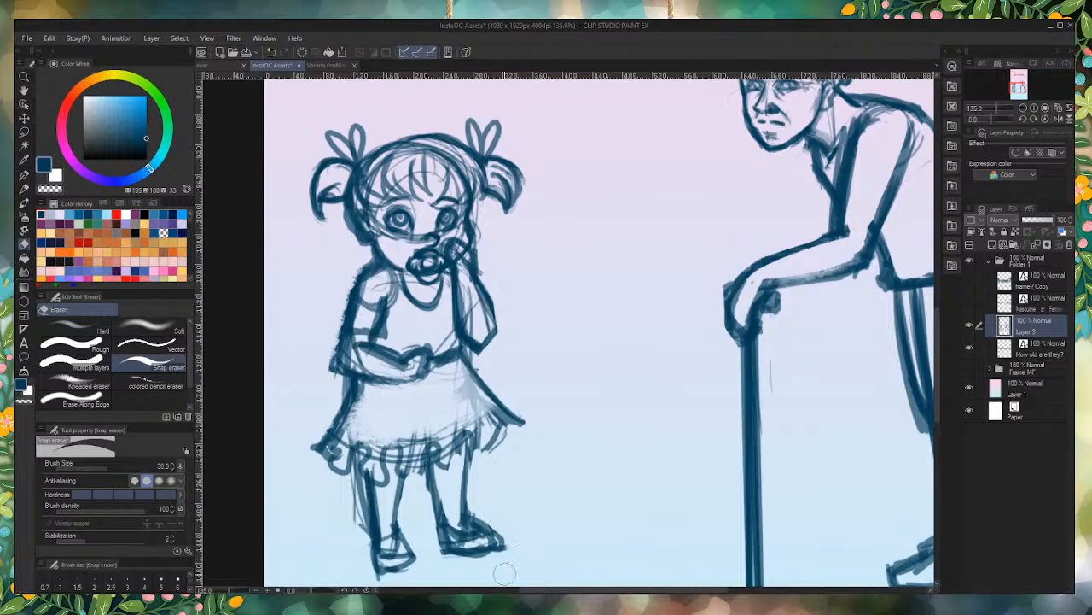
pyautogui.moveTo(481, 449)
pyautogui.mouseDown()
pyautogui.moveTo(510, 434)
pyautogui.moveTo(352, 445)
pyautogui.moveTo(473, 402)
pyautogui.moveTo(487, 410)
pyautogui.moveTo(400, 400)
pyautogui.moveTo(390, 423)
pyautogui.moveTo(338, 427)
pyautogui.mouseUp()
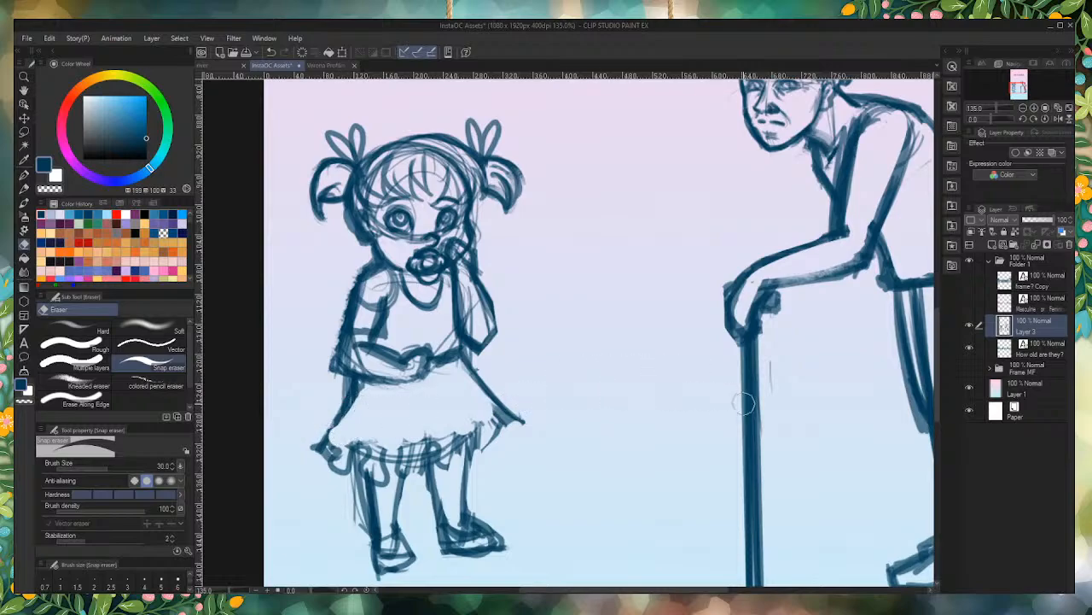
# Step: Darken the back line of the elderly figure's upper arm and the underside of the forearm with the Darker pencil
pyautogui.scroll(-6, 790, 465)
pyautogui.scroll(7, 859, 277)
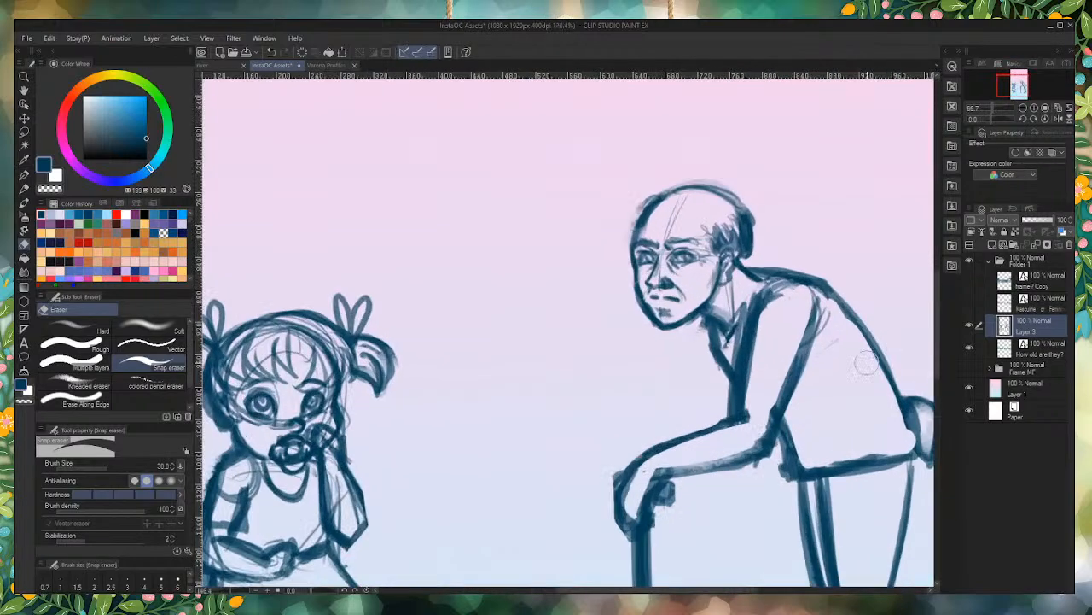
pyautogui.scroll(-4, 741, 190)
pyautogui.scroll(3, 824, 304)
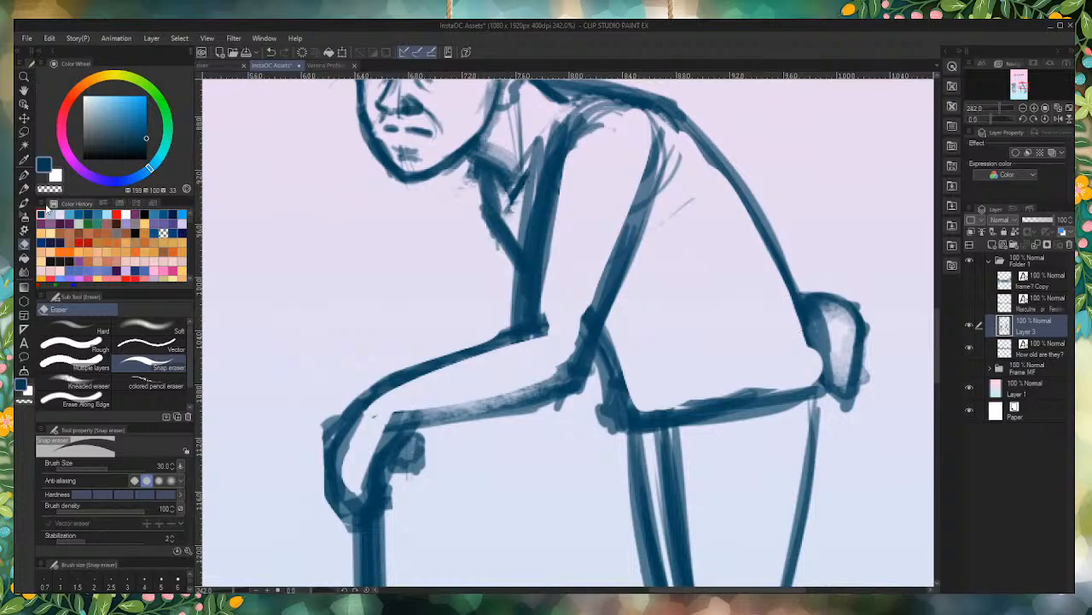
pyautogui.click(24, 188)
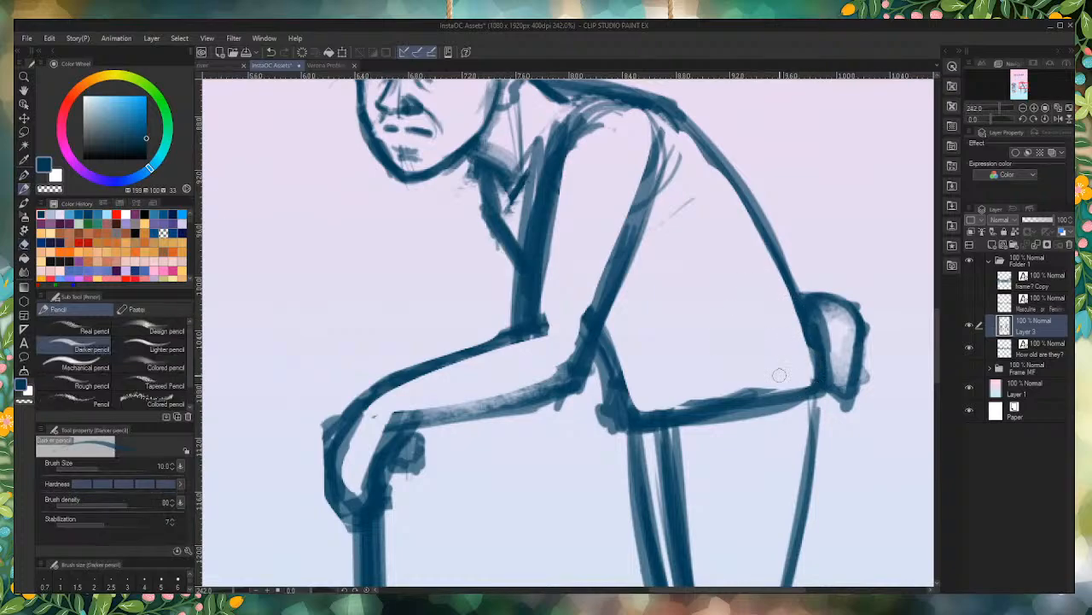
pyautogui.moveTo(637, 245)
pyautogui.mouseDown()
pyautogui.moveTo(659, 134)
pyautogui.moveTo(607, 296)
pyautogui.mouseUp()
pyautogui.moveTo(656, 155); pyautogui.dragTo(609, 299)
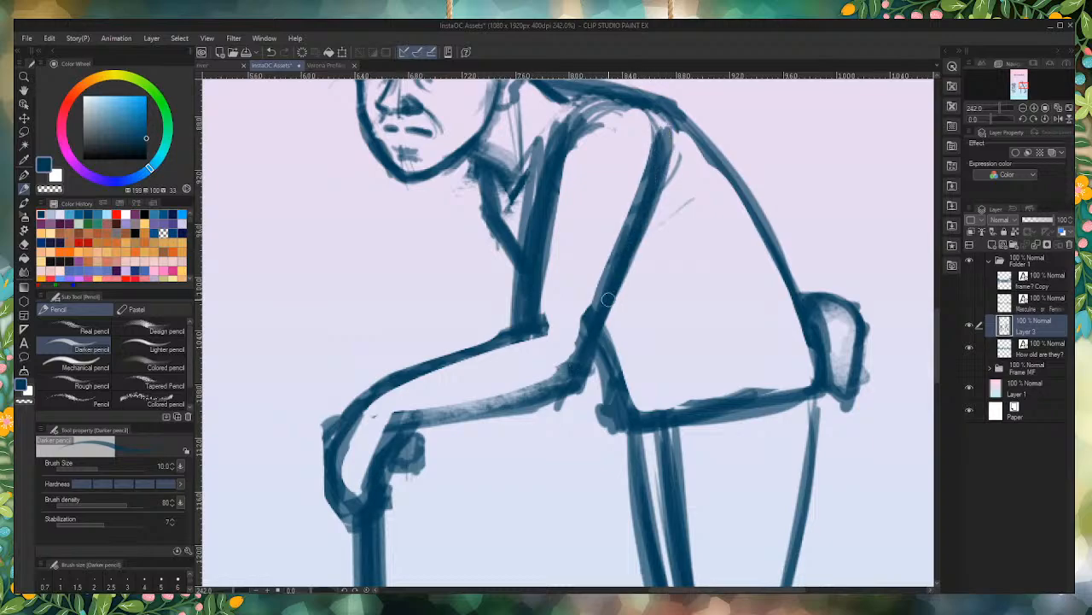
pyautogui.moveTo(562, 388); pyautogui.dragTo(403, 417)
pyautogui.moveTo(500, 405); pyautogui.dragTo(372, 432)
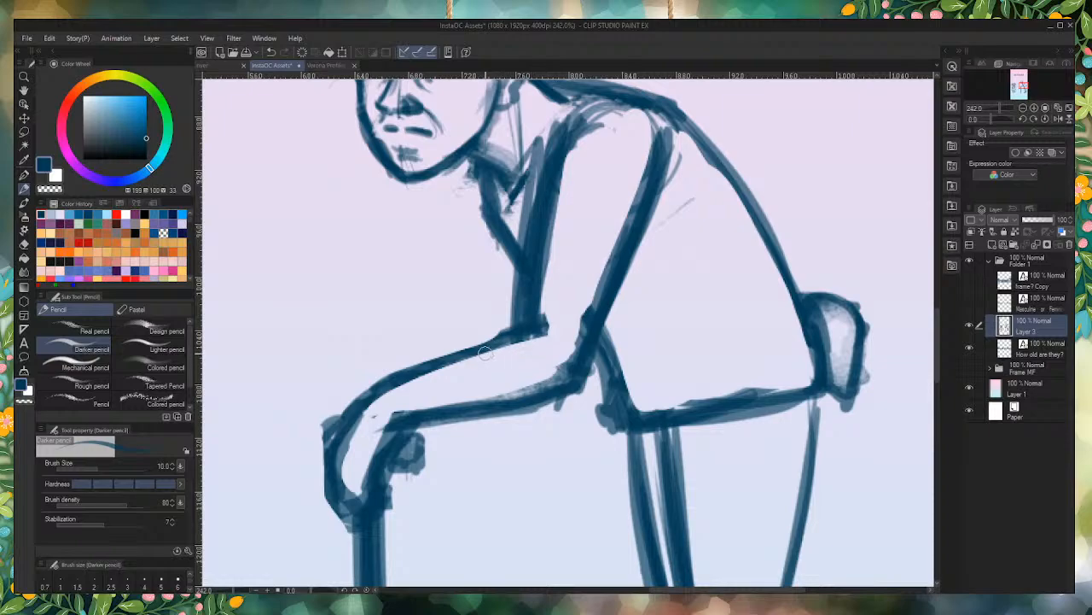
# Step: Draw a rolled sleeve cuff across the elderly figure's forearm just below the elbow
pyautogui.moveTo(485, 354); pyautogui.dragTo(501, 402)
pyautogui.moveTo(468, 350)
pyautogui.mouseDown()
pyautogui.moveTo(496, 386)
pyautogui.moveTo(478, 389)
pyautogui.moveTo(491, 376)
pyautogui.moveTo(454, 348)
pyautogui.mouseUp()
pyautogui.moveTo(454, 348)
pyautogui.mouseDown()
pyautogui.moveTo(485, 332)
pyautogui.moveTo(528, 391)
pyautogui.mouseUp()
pyautogui.moveTo(509, 348); pyautogui.dragTo(529, 384)
pyautogui.moveTo(450, 350); pyautogui.dragTo(492, 334)
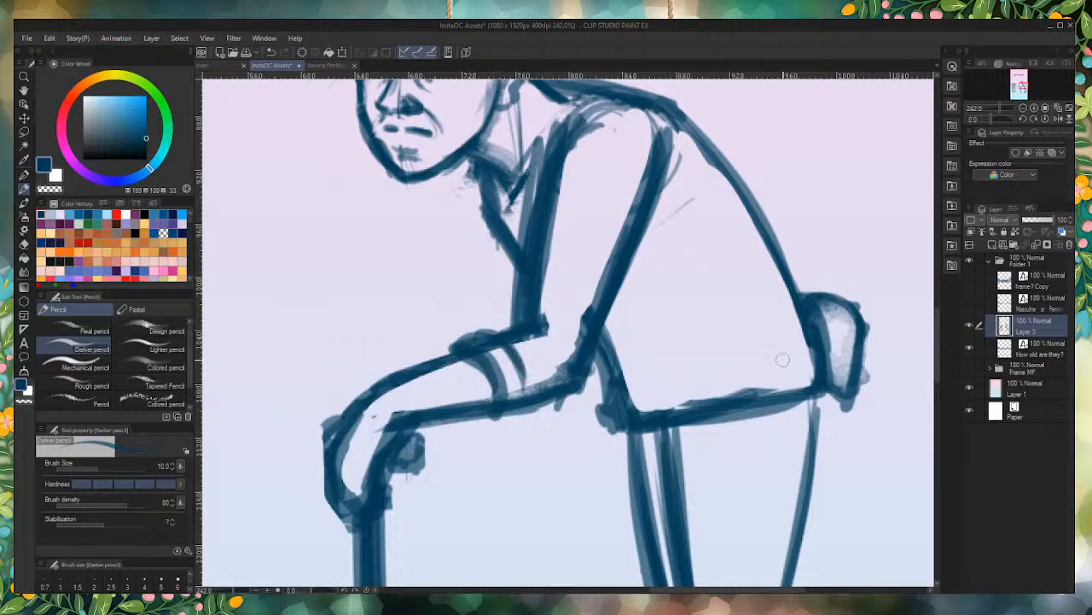
# Step: Add a curved waistband line across the elderly figure's lower torso, darken the front waist, and remove the stray mark behind the shoulder
pyautogui.moveTo(806, 342); pyautogui.dragTo(642, 390)
pyautogui.moveTo(606, 350)
pyautogui.mouseDown()
pyautogui.moveTo(611, 419)
pyautogui.moveTo(623, 429)
pyautogui.mouseUp()
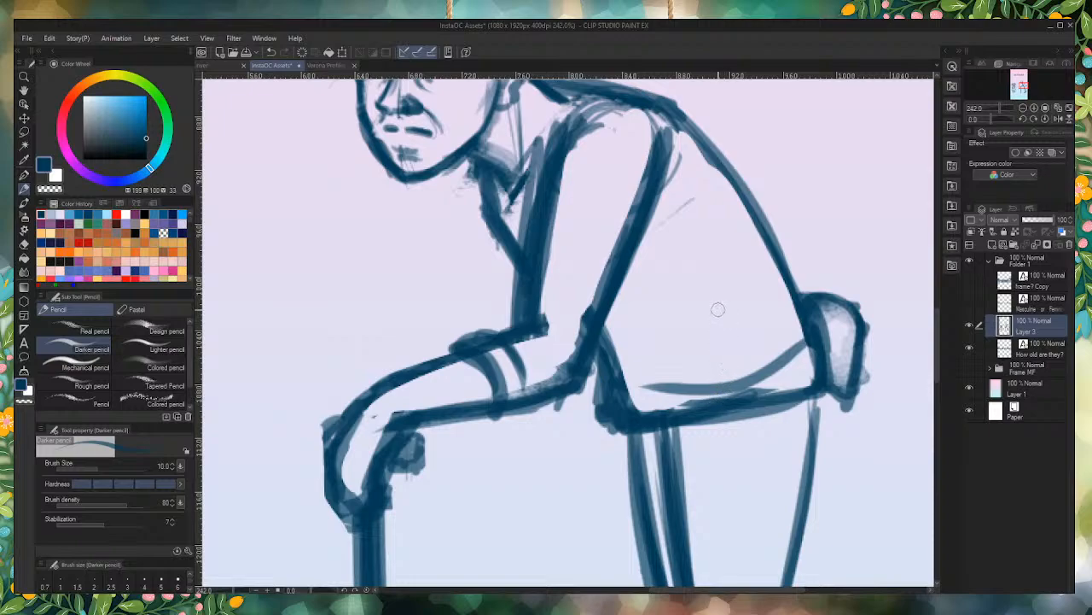
pyautogui.moveTo(693, 209); pyautogui.dragTo(680, 232)
# Step: Fill in the elderly figure's side hair and sketch a thin hair outline around the crown and forehead
pyautogui.scroll(-5, 646, 289)
pyautogui.scroll(7, 536, 183)
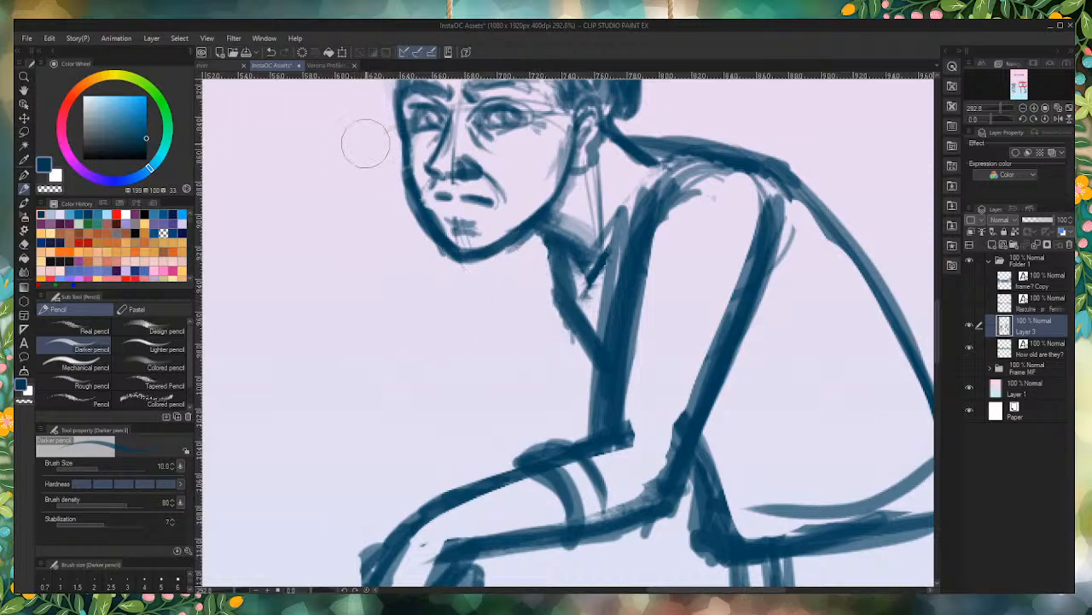
pyautogui.scroll(-3, 468, 371)
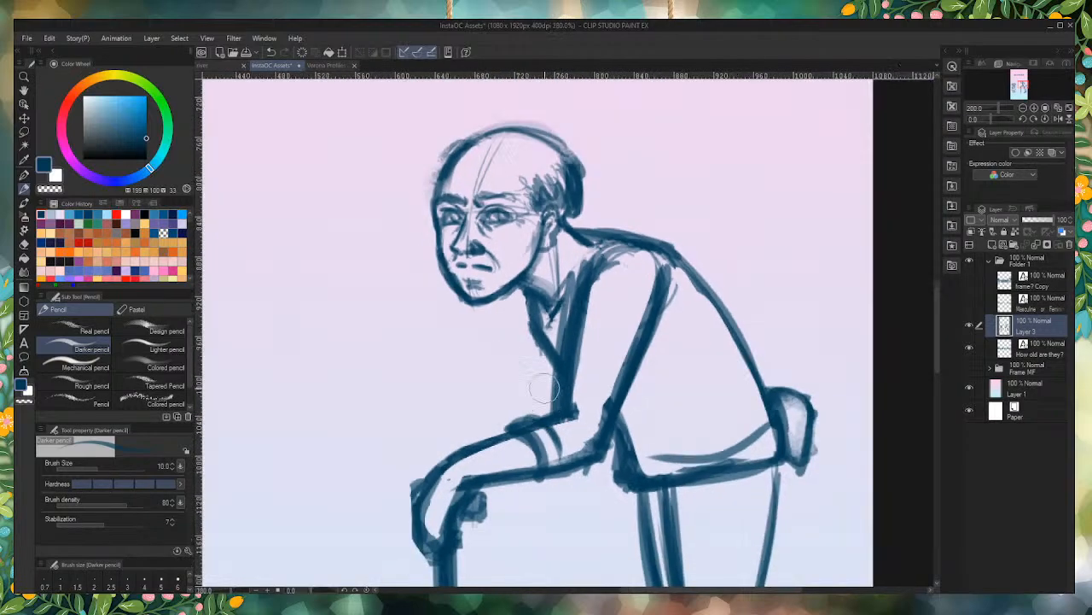
pyautogui.scroll(2, 543, 99)
pyautogui.scroll(2, 542, 99)
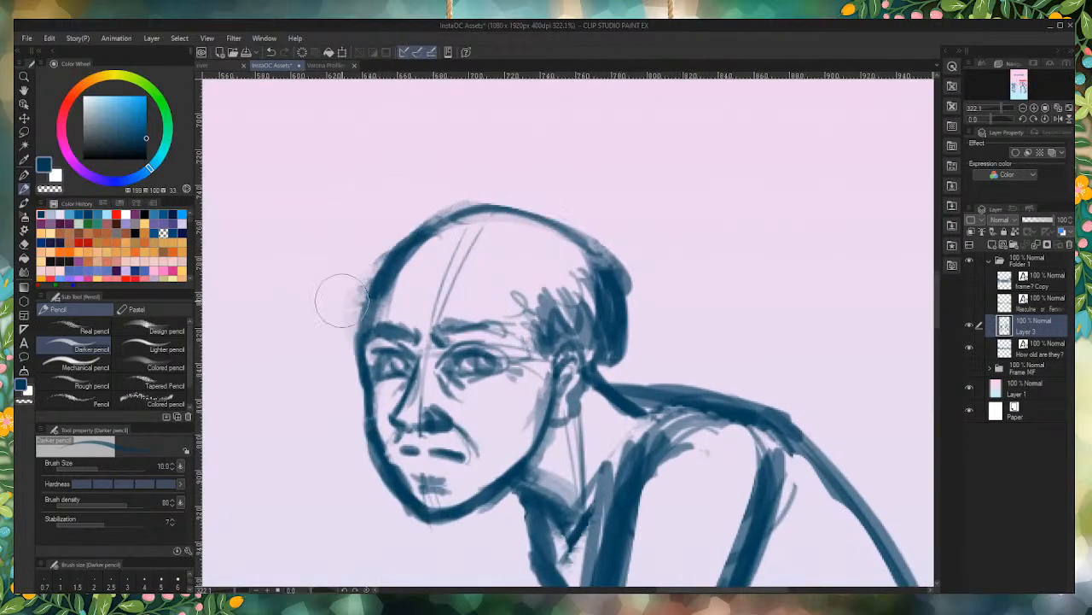
pyautogui.moveTo(518, 294)
pyautogui.mouseDown()
pyautogui.moveTo(550, 341)
pyautogui.moveTo(546, 307)
pyautogui.moveTo(598, 321)
pyautogui.moveTo(562, 252)
pyautogui.moveTo(610, 253)
pyautogui.moveTo(552, 215)
pyautogui.moveTo(384, 269)
pyautogui.mouseUp()
pyautogui.moveTo(359, 272); pyautogui.dragTo(350, 318)
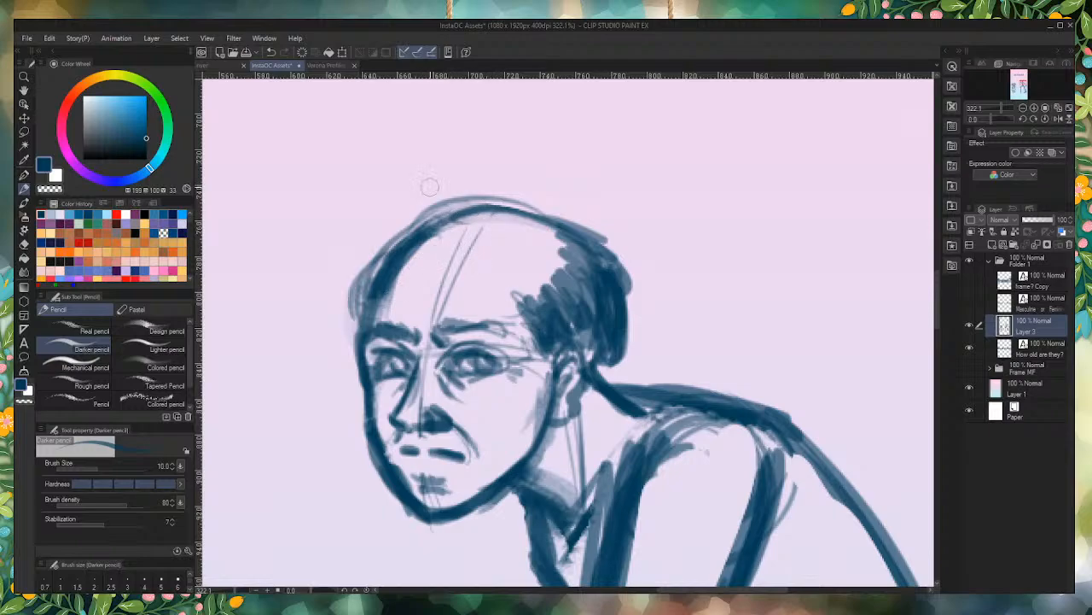
# Step: Shade a dark patch of receding hair on top of the elderly figure's head
pyautogui.moveTo(479, 215)
pyautogui.mouseDown()
pyautogui.moveTo(498, 228)
pyautogui.moveTo(461, 215)
pyautogui.moveTo(484, 240)
pyautogui.moveTo(443, 274)
pyautogui.moveTo(467, 215)
pyautogui.moveTo(511, 218)
pyautogui.moveTo(431, 254)
pyautogui.moveTo(445, 266)
pyautogui.mouseUp()
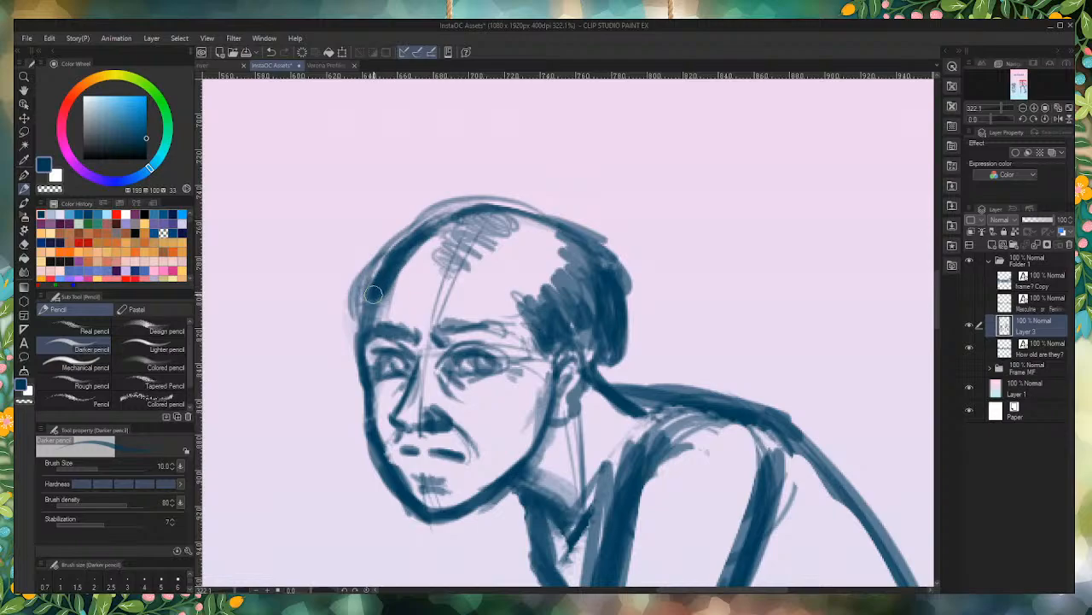
pyautogui.moveTo(486, 226)
pyautogui.mouseDown()
pyautogui.moveTo(518, 222)
pyautogui.moveTo(458, 227)
pyautogui.moveTo(442, 279)
pyautogui.moveTo(453, 238)
pyautogui.moveTo(504, 219)
pyautogui.moveTo(517, 235)
pyautogui.moveTo(471, 228)
pyautogui.moveTo(434, 255)
pyautogui.moveTo(444, 290)
pyautogui.mouseUp()
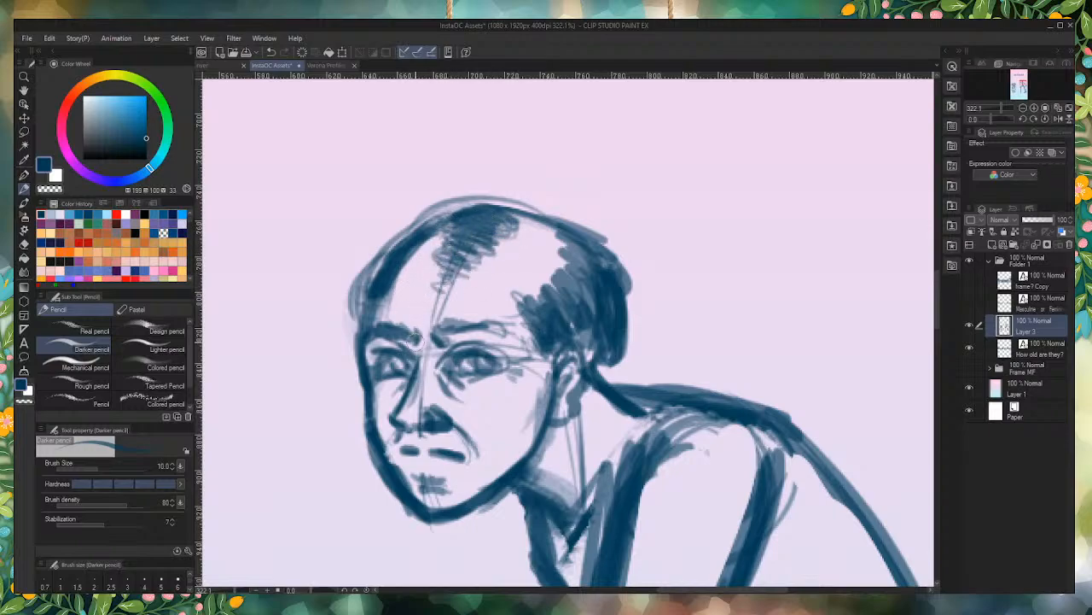
pyautogui.moveTo(499, 209)
pyautogui.mouseDown()
pyautogui.moveTo(495, 229)
pyautogui.moveTo(514, 218)
pyautogui.moveTo(560, 229)
pyautogui.mouseUp()
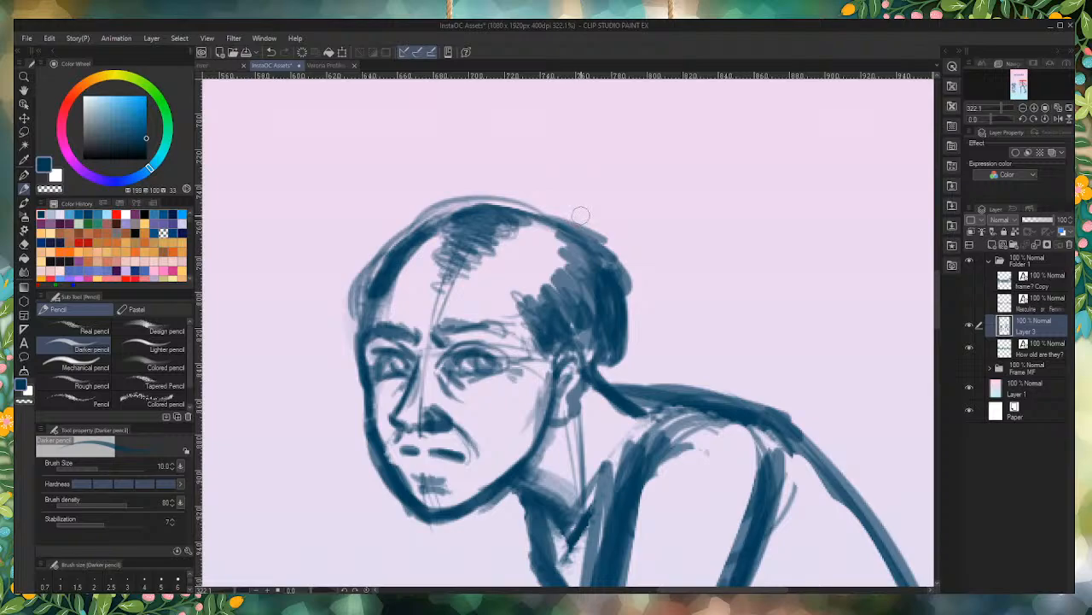
pyautogui.moveTo(460, 212)
pyautogui.mouseDown()
pyautogui.moveTo(495, 234)
pyautogui.moveTo(447, 242)
pyautogui.moveTo(429, 261)
pyautogui.moveTo(439, 290)
pyautogui.mouseUp()
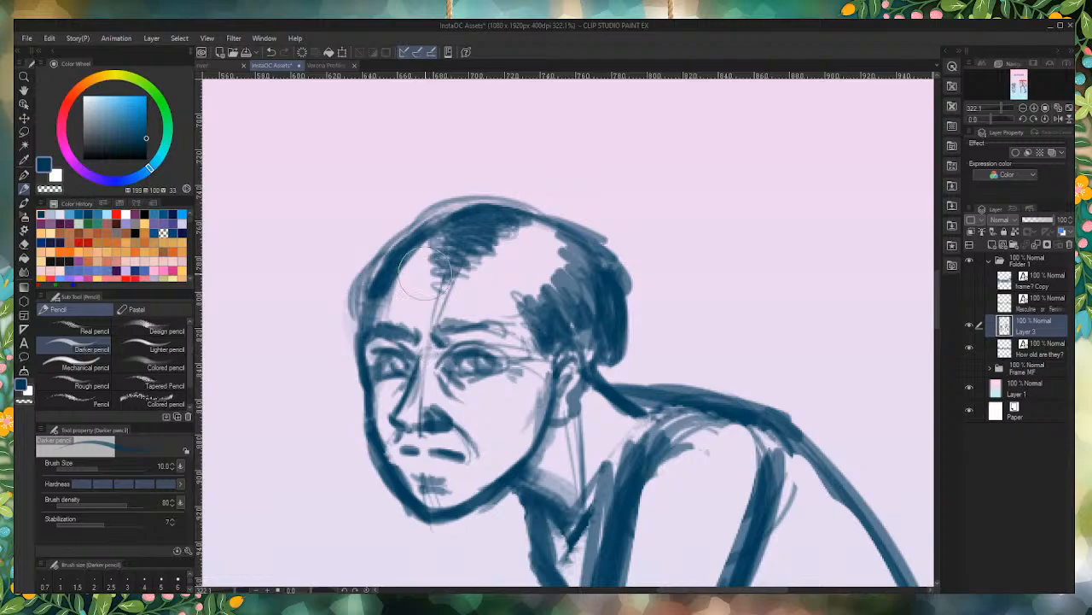
# Step: Trim the top hair patch and guide lines off the elderly figure's forehead and touch up the hairline
pyautogui.moveTo(424, 274)
pyautogui.mouseDown()
pyautogui.moveTo(428, 292)
pyautogui.moveTo(485, 270)
pyautogui.mouseUp()
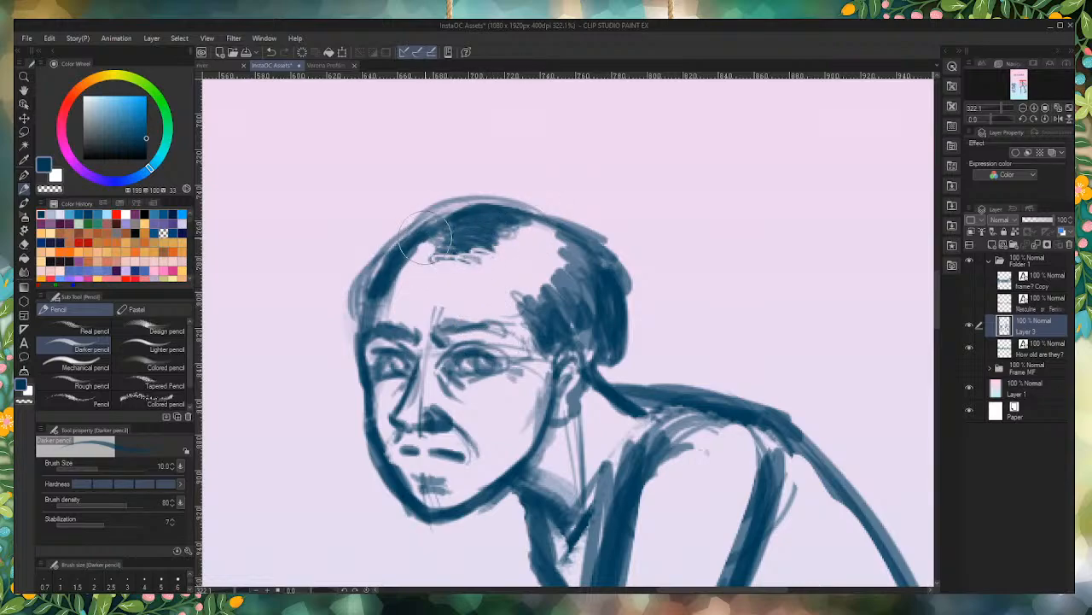
pyautogui.moveTo(428, 240); pyautogui.dragTo(399, 258)
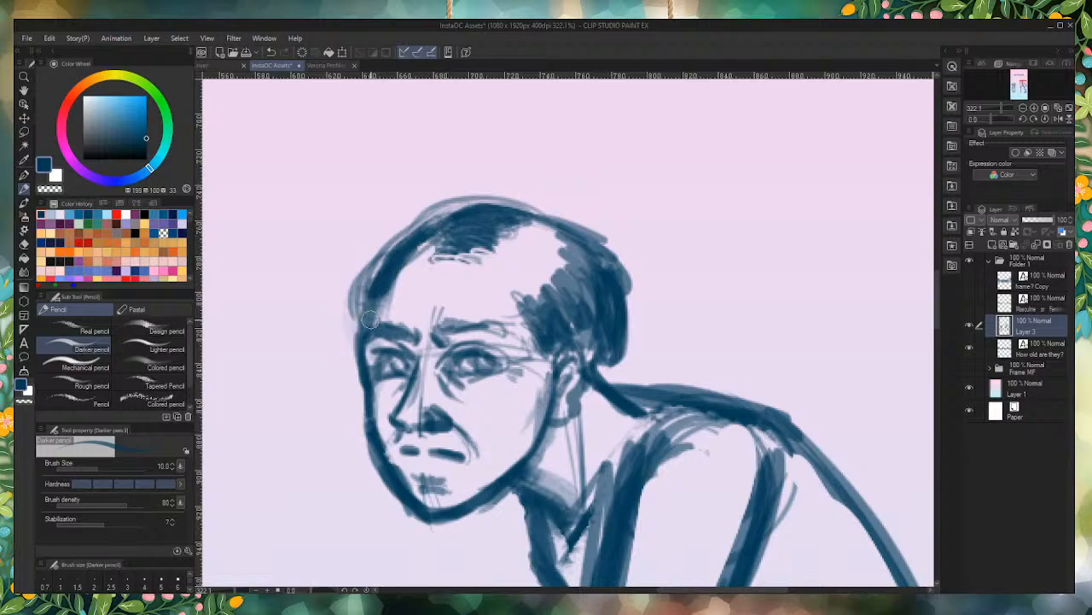
pyautogui.scroll(-6, 445, 282)
pyautogui.scroll(6, 490, 231)
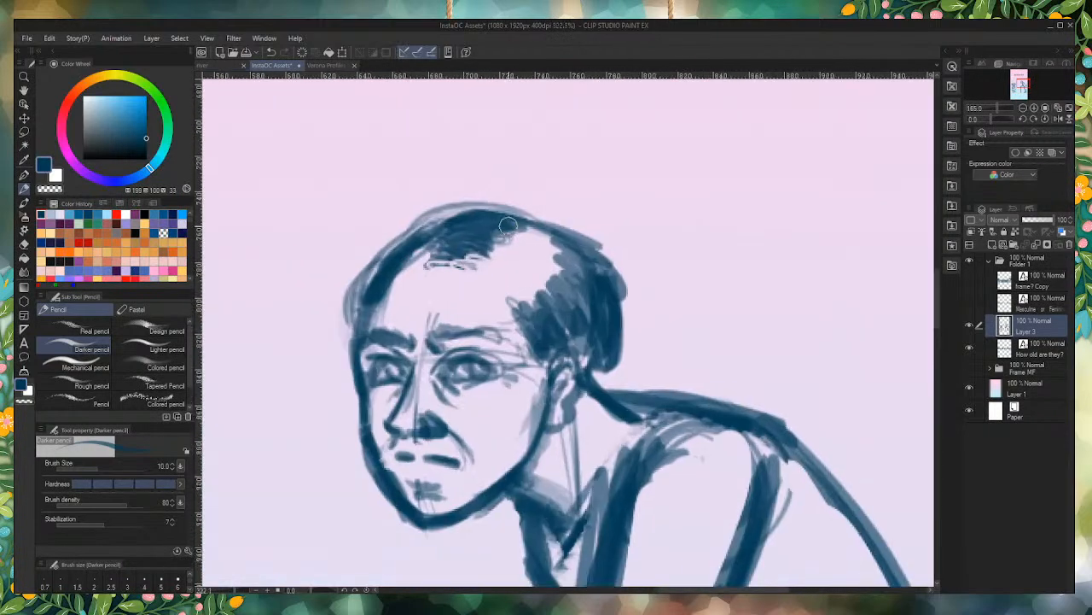
pyautogui.moveTo(508, 225)
pyautogui.mouseDown()
pyautogui.moveTo(553, 239)
pyautogui.moveTo(446, 232)
pyautogui.moveTo(440, 249)
pyautogui.moveTo(454, 271)
pyautogui.moveTo(389, 257)
pyautogui.mouseUp()
pyautogui.scroll(-6, 389, 258)
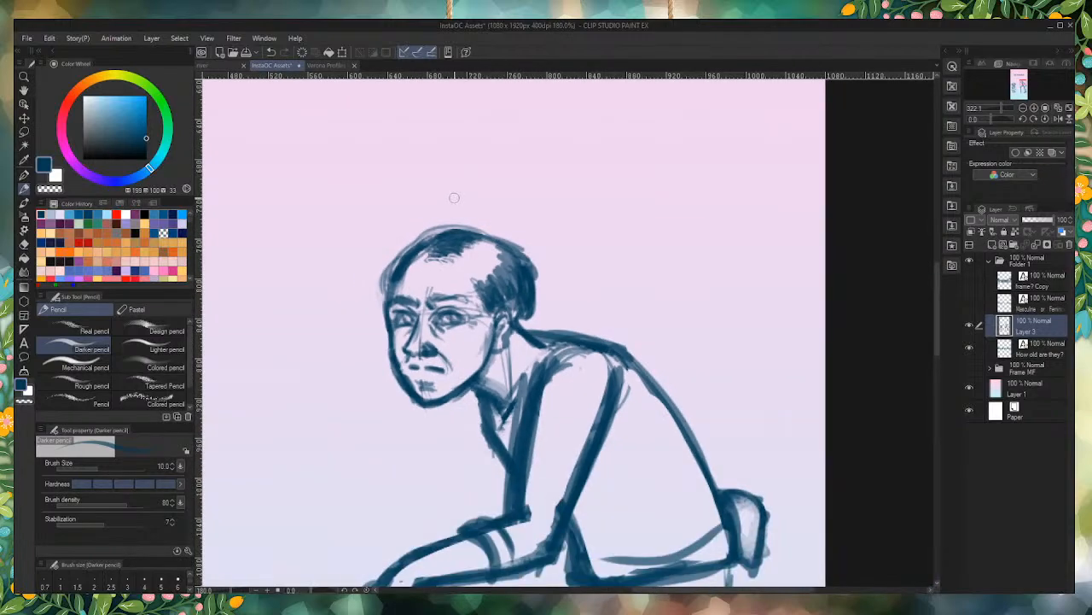
# Step: Redraw and tidy the rounded shape at the elderly figure's lower back, and darken the rear thigh line below it
pyautogui.scroll(6, 598, 357)
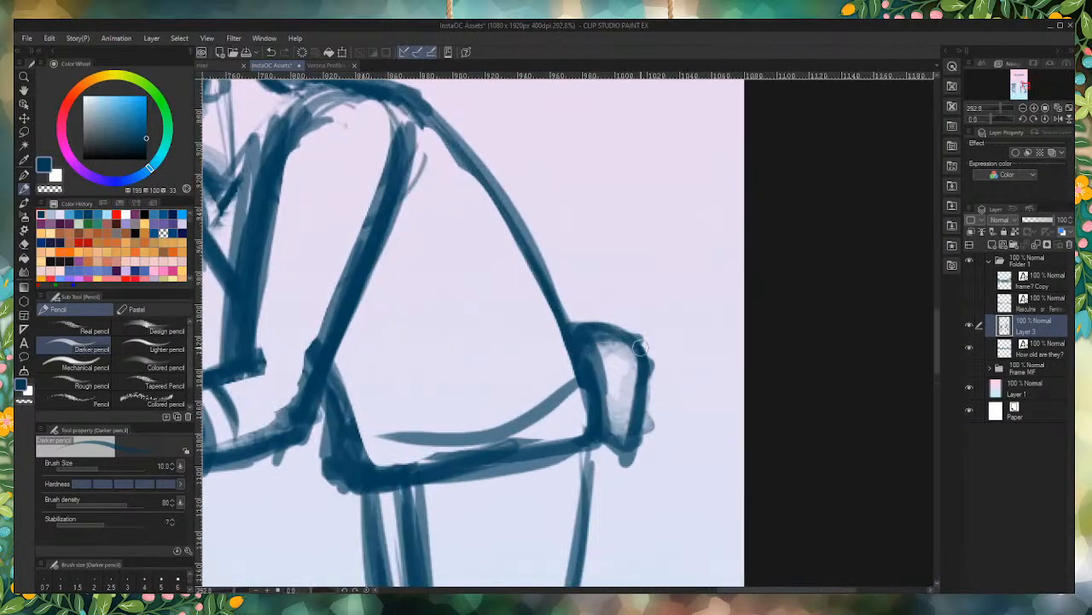
pyautogui.moveTo(641, 351); pyautogui.dragTo(647, 369)
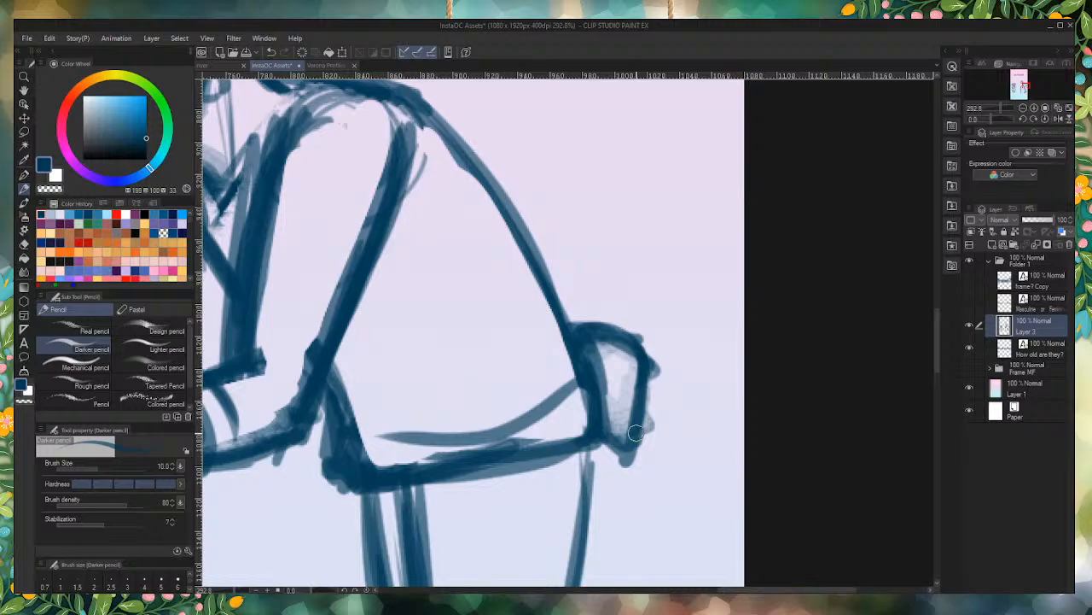
pyautogui.moveTo(601, 339)
pyautogui.mouseDown()
pyautogui.moveTo(603, 366)
pyautogui.moveTo(589, 365)
pyautogui.moveTo(608, 446)
pyautogui.mouseUp()
pyautogui.moveTo(593, 365)
pyautogui.mouseDown()
pyautogui.moveTo(576, 326)
pyautogui.moveTo(594, 364)
pyautogui.moveTo(628, 335)
pyautogui.moveTo(632, 428)
pyautogui.moveTo(617, 428)
pyautogui.moveTo(632, 424)
pyautogui.moveTo(589, 361)
pyautogui.moveTo(593, 415)
pyautogui.moveTo(625, 424)
pyautogui.moveTo(610, 428)
pyautogui.moveTo(639, 398)
pyautogui.moveTo(642, 366)
pyautogui.moveTo(625, 347)
pyautogui.moveTo(589, 329)
pyautogui.mouseUp()
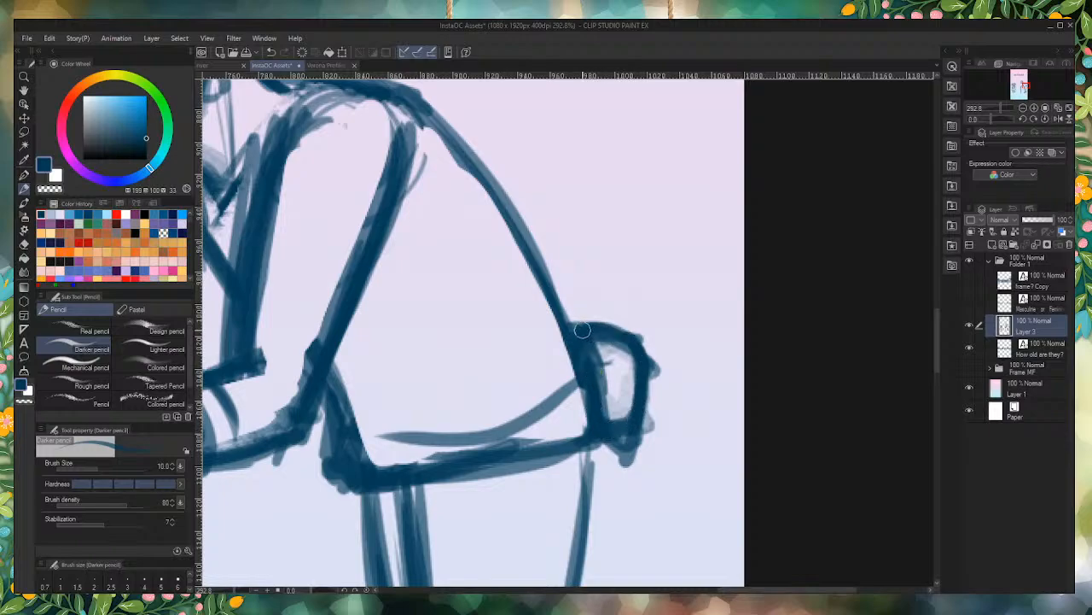
pyautogui.moveTo(641, 480)
pyautogui.mouseDown()
pyautogui.moveTo(671, 412)
pyautogui.moveTo(658, 446)
pyautogui.moveTo(670, 321)
pyautogui.mouseUp()
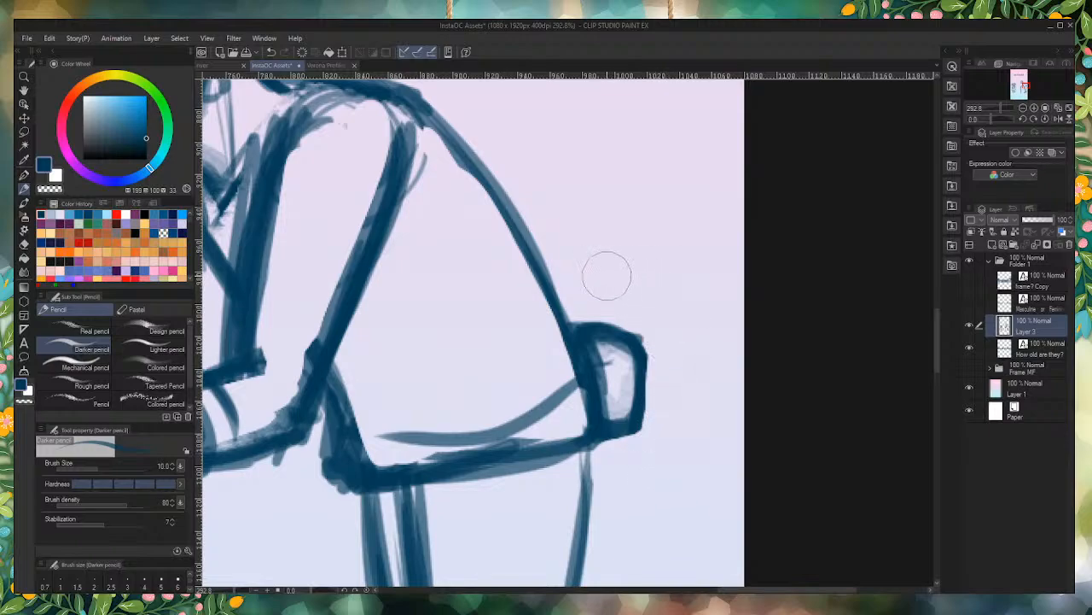
pyautogui.moveTo(608, 274); pyautogui.dragTo(693, 360)
pyautogui.moveTo(595, 441)
pyautogui.mouseDown()
pyautogui.moveTo(582, 507)
pyautogui.moveTo(590, 432)
pyautogui.moveTo(587, 558)
pyautogui.mouseUp()
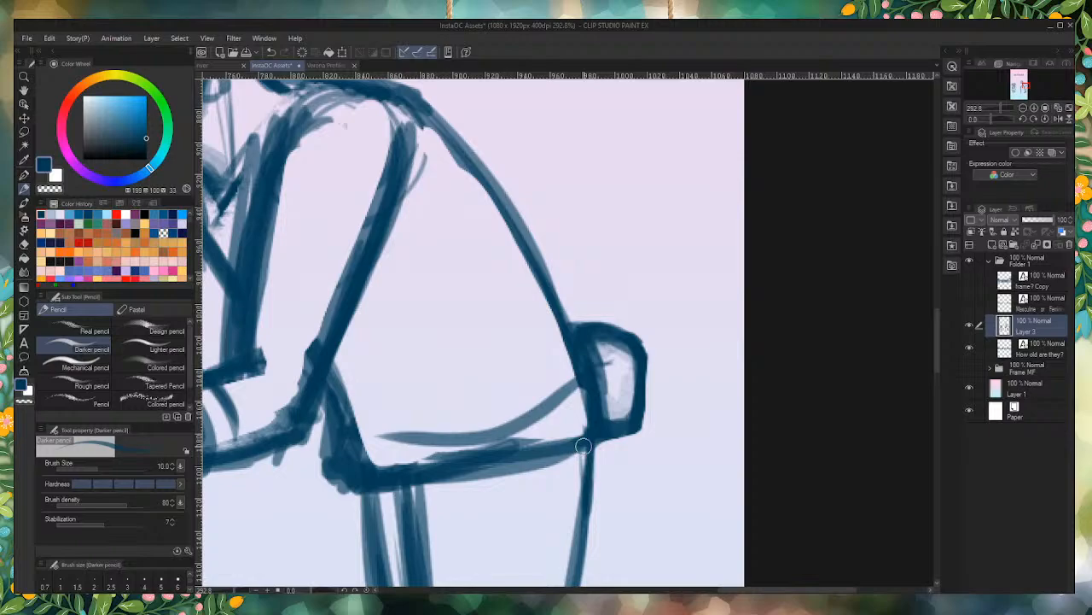
pyautogui.scroll(-8, 613, 369)
pyautogui.scroll(7, 420, 193)
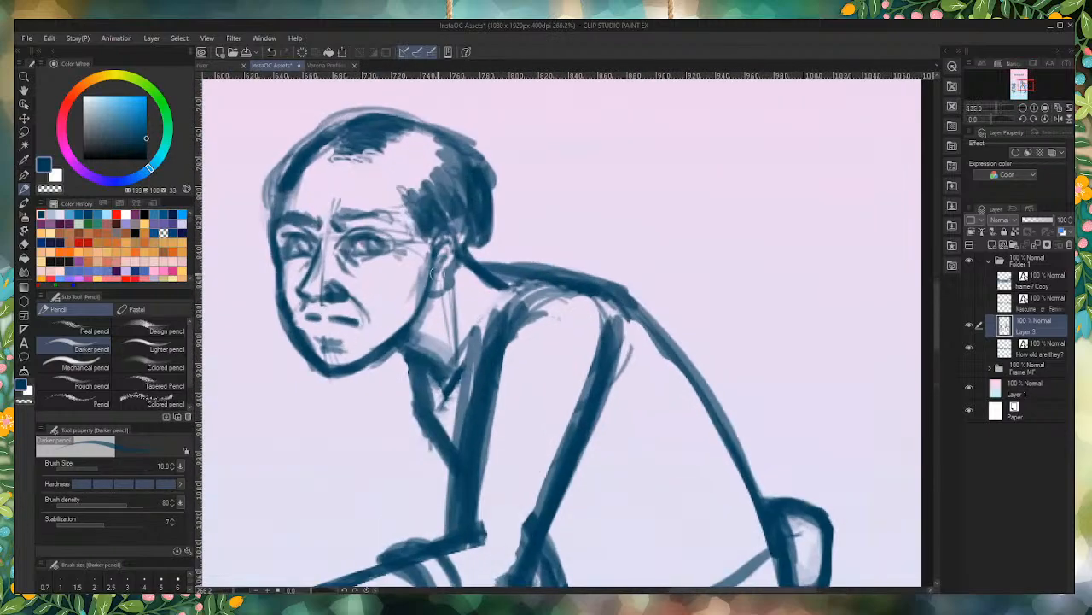
# Step: Touch up the lines at the elderly figure's nape and shirt collar
pyautogui.moveTo(495, 275)
pyautogui.mouseDown()
pyautogui.moveTo(474, 345)
pyautogui.moveTo(489, 263)
pyautogui.moveTo(449, 363)
pyautogui.moveTo(479, 328)
pyautogui.moveTo(429, 412)
pyautogui.moveTo(491, 299)
pyautogui.mouseUp()
pyautogui.moveTo(476, 258); pyautogui.dragTo(502, 284)
pyautogui.moveTo(437, 403)
pyautogui.mouseDown()
pyautogui.moveTo(421, 371)
pyautogui.moveTo(442, 380)
pyautogui.mouseUp()
# Step: Erase the construction lines inside the crown of the girl's hair and redraw her bangs with curved strands
pyautogui.scroll(-6, 442, 381)
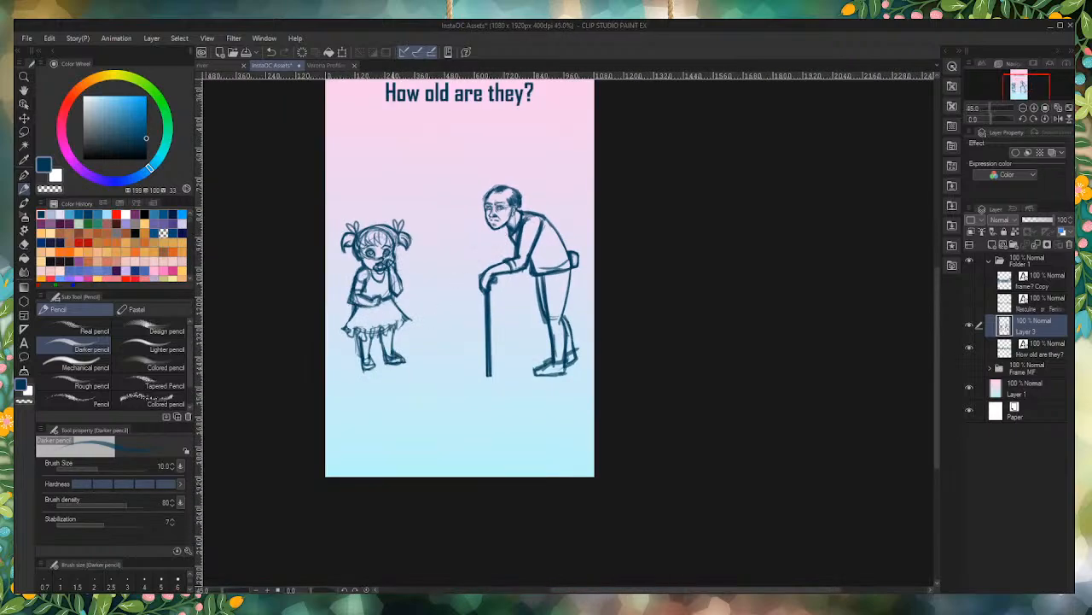
pyautogui.scroll(5, 359, 256)
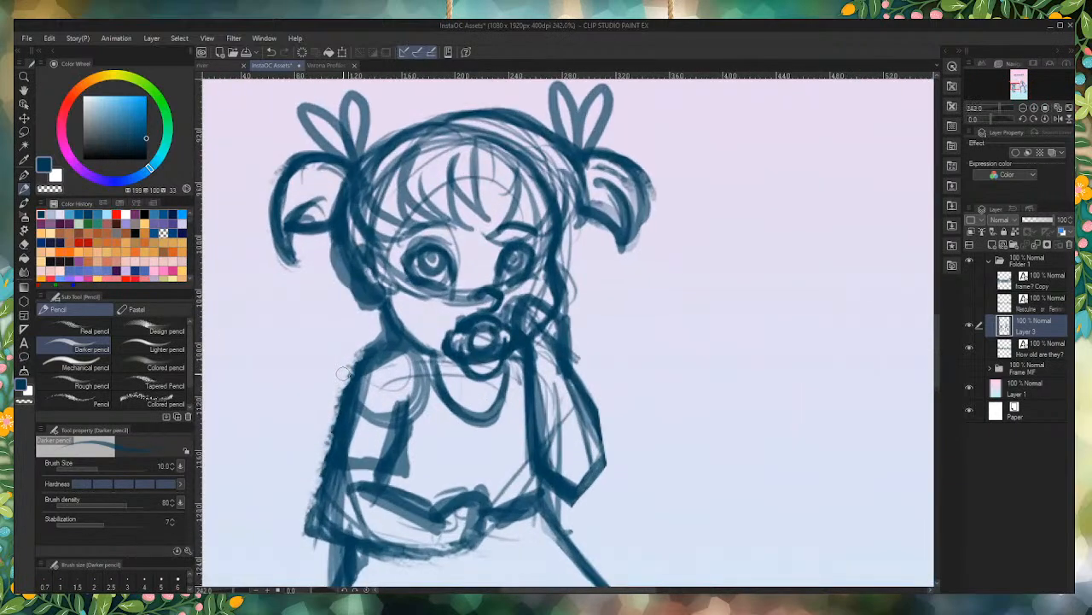
pyautogui.moveTo(551, 186)
pyautogui.mouseDown()
pyautogui.moveTo(539, 155)
pyautogui.moveTo(463, 134)
pyautogui.moveTo(408, 156)
pyautogui.moveTo(505, 156)
pyautogui.moveTo(546, 209)
pyautogui.moveTo(551, 176)
pyautogui.moveTo(538, 162)
pyautogui.moveTo(540, 186)
pyautogui.moveTo(470, 112)
pyautogui.moveTo(490, 143)
pyautogui.moveTo(462, 137)
pyautogui.moveTo(439, 152)
pyautogui.mouseUp()
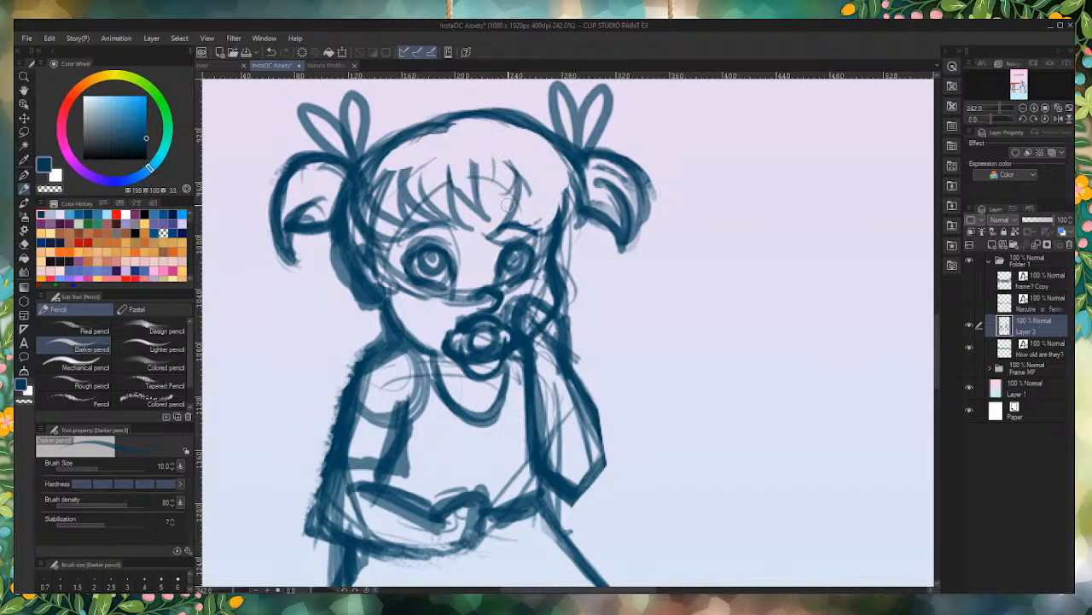
pyautogui.moveTo(506, 218)
pyautogui.mouseDown()
pyautogui.moveTo(510, 157)
pyautogui.moveTo(512, 177)
pyautogui.moveTo(484, 146)
pyautogui.moveTo(484, 215)
pyautogui.mouseUp()
pyautogui.moveTo(489, 150); pyautogui.dragTo(493, 227)
pyautogui.moveTo(459, 186); pyautogui.dragTo(485, 218)
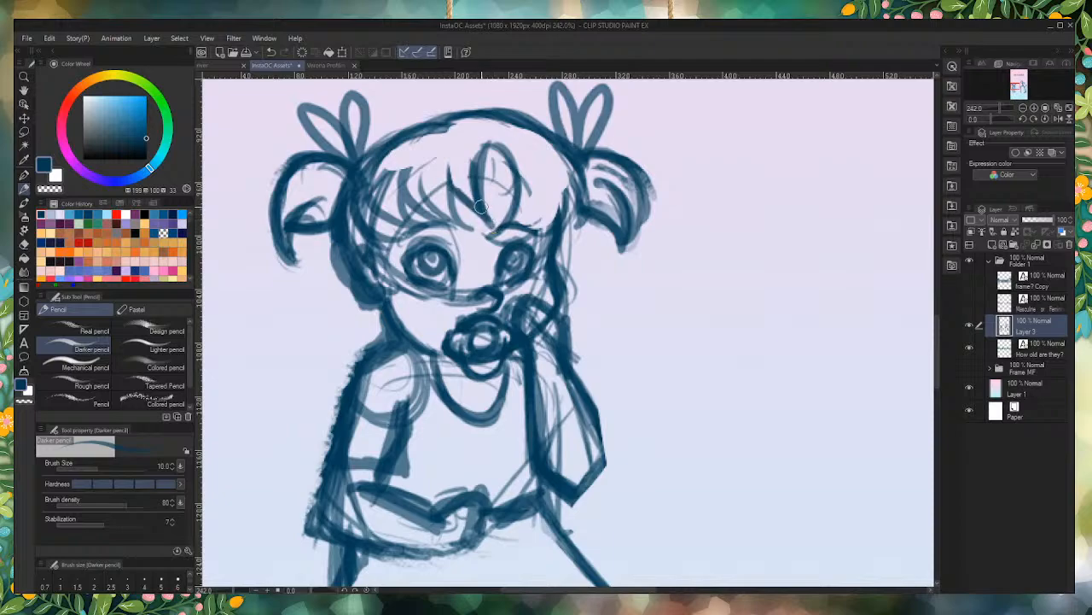
pyautogui.moveTo(478, 135); pyautogui.dragTo(486, 215)
pyautogui.moveTo(465, 143)
pyautogui.mouseDown()
pyautogui.moveTo(452, 184)
pyautogui.moveTo(466, 208)
pyautogui.moveTo(539, 228)
pyautogui.moveTo(535, 158)
pyautogui.moveTo(514, 140)
pyautogui.mouseUp()
pyautogui.moveTo(453, 210); pyautogui.dragTo(422, 147)
pyautogui.moveTo(453, 238); pyautogui.dragTo(408, 153)
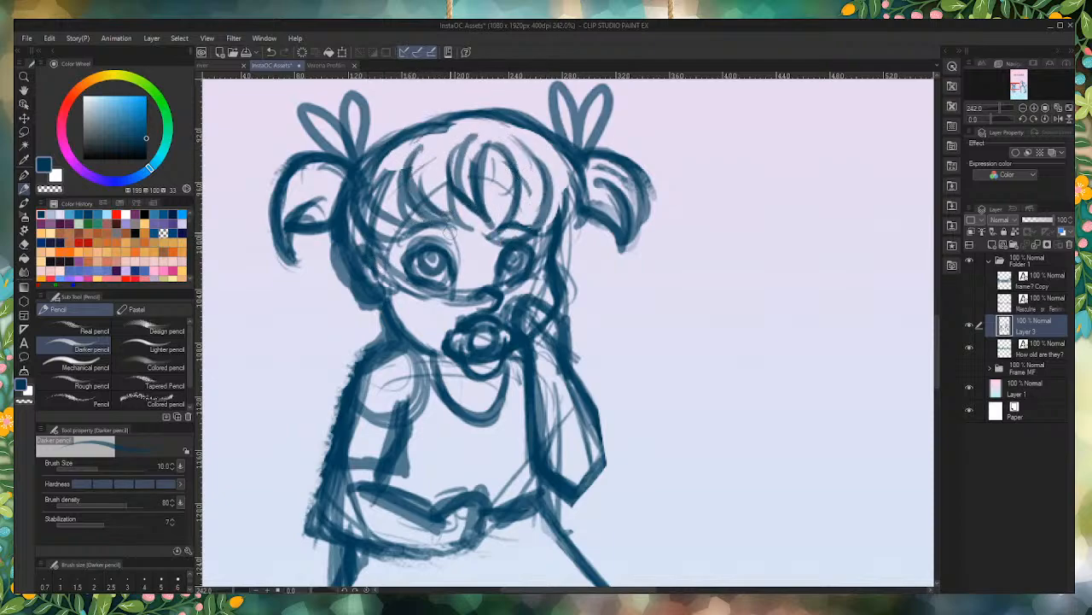
pyautogui.moveTo(413, 244)
pyautogui.mouseDown()
pyautogui.moveTo(390, 156)
pyautogui.moveTo(398, 169)
pyautogui.moveTo(382, 164)
pyautogui.moveTo(417, 142)
pyautogui.mouseUp()
pyautogui.moveTo(389, 242); pyautogui.dragTo(383, 154)
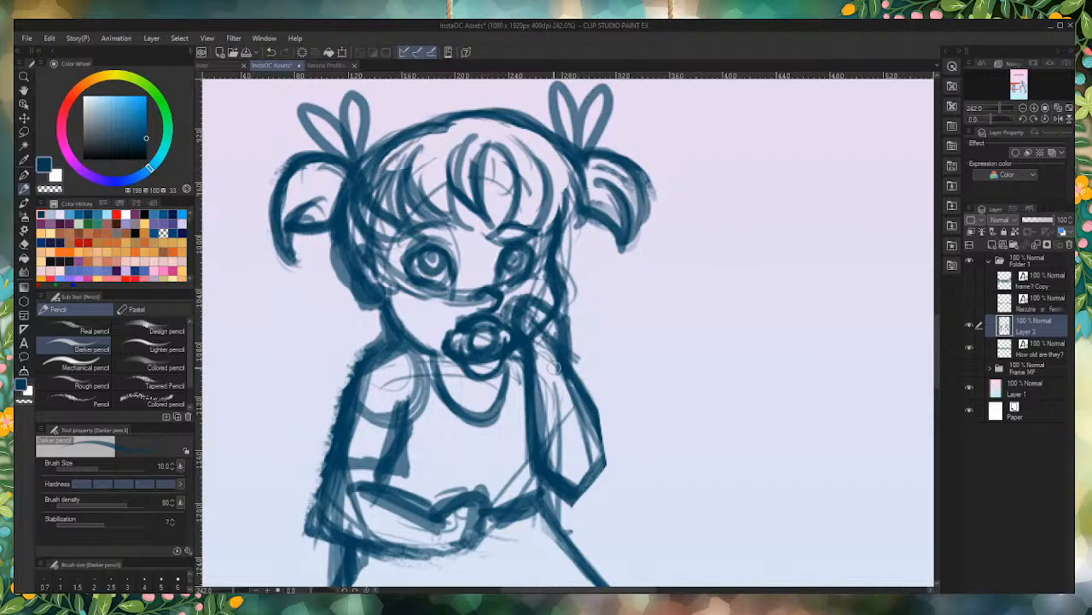
# Step: Clear the sketch lines inside the girl's folded forearm and clean up the outer edge of that arm
pyautogui.scroll(-9, 386, 176)
pyautogui.scroll(8, 356, 282)
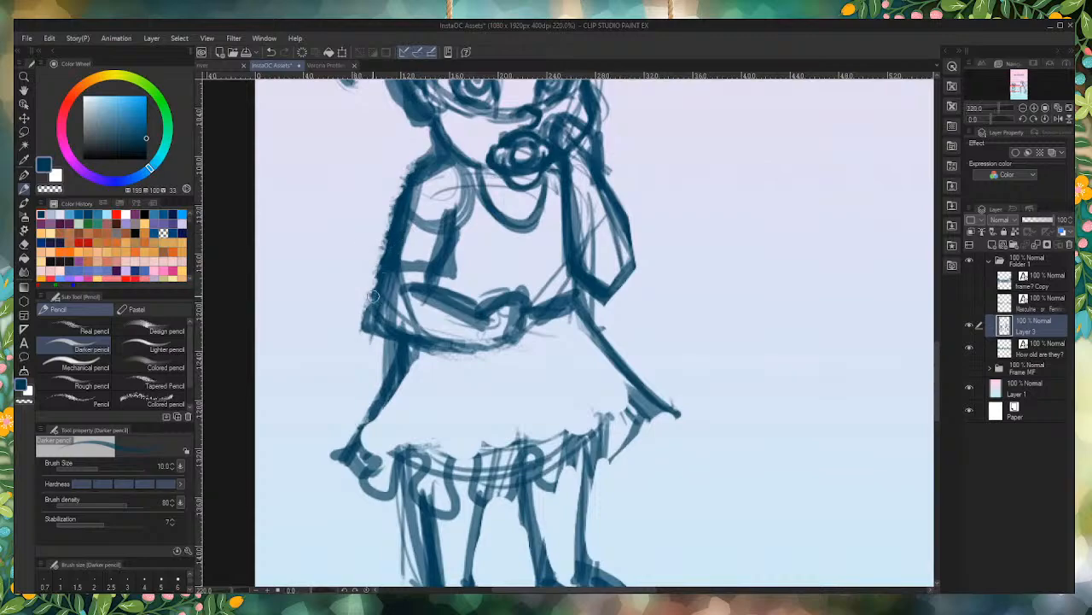
pyautogui.moveTo(380, 295)
pyautogui.mouseDown()
pyautogui.moveTo(444, 333)
pyautogui.moveTo(452, 321)
pyautogui.moveTo(404, 306)
pyautogui.moveTo(461, 338)
pyautogui.mouseUp()
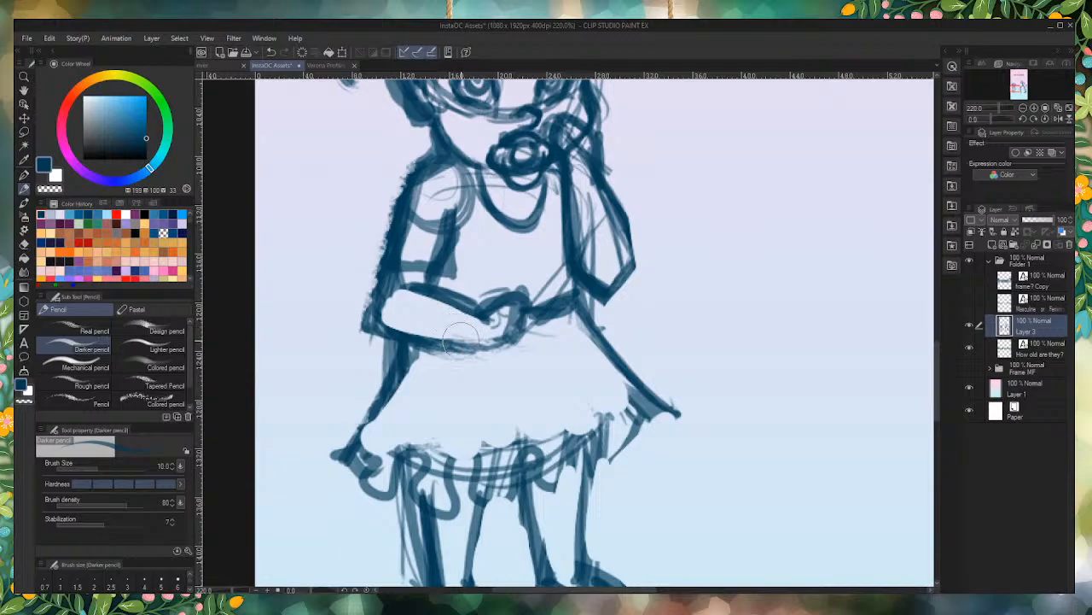
pyautogui.moveTo(373, 213); pyautogui.dragTo(344, 312)
pyautogui.moveTo(386, 186); pyautogui.dragTo(358, 277)
pyautogui.moveTo(381, 204)
pyautogui.mouseDown()
pyautogui.moveTo(355, 275)
pyautogui.moveTo(384, 196)
pyautogui.moveTo(363, 285)
pyautogui.moveTo(366, 231)
pyautogui.moveTo(367, 348)
pyautogui.moveTo(350, 313)
pyautogui.moveTo(377, 350)
pyautogui.mouseUp()
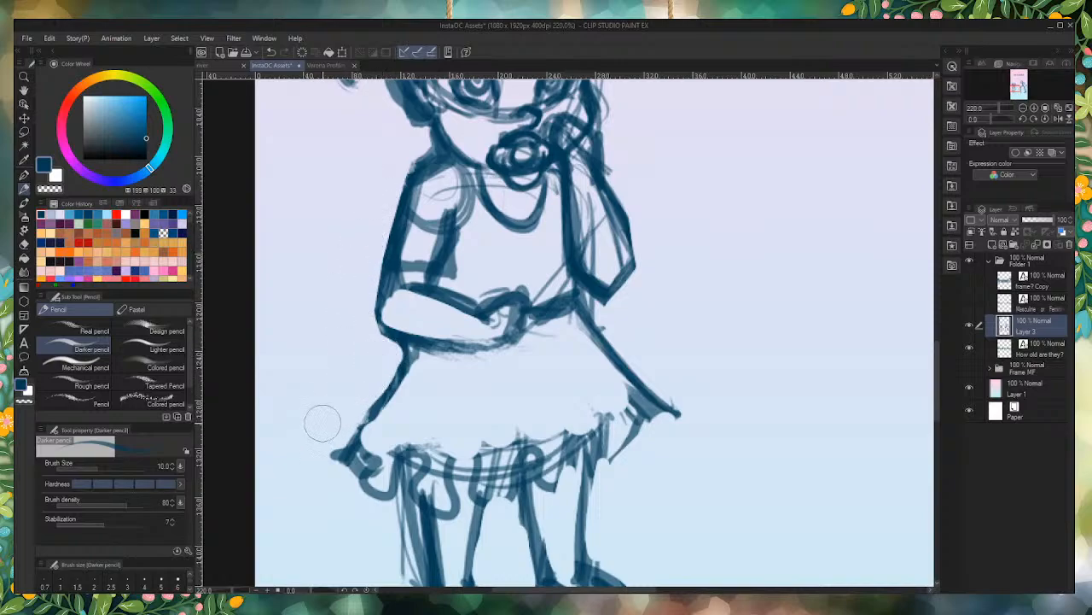
# Step: Erase the girl's old skirt hem and replace it with a loose, looping ruffle
pyautogui.moveTo(627, 388)
pyautogui.mouseDown()
pyautogui.moveTo(636, 462)
pyautogui.moveTo(558, 434)
pyautogui.moveTo(499, 431)
pyautogui.moveTo(501, 498)
pyautogui.moveTo(433, 458)
pyautogui.moveTo(392, 467)
pyautogui.moveTo(299, 428)
pyautogui.mouseUp()
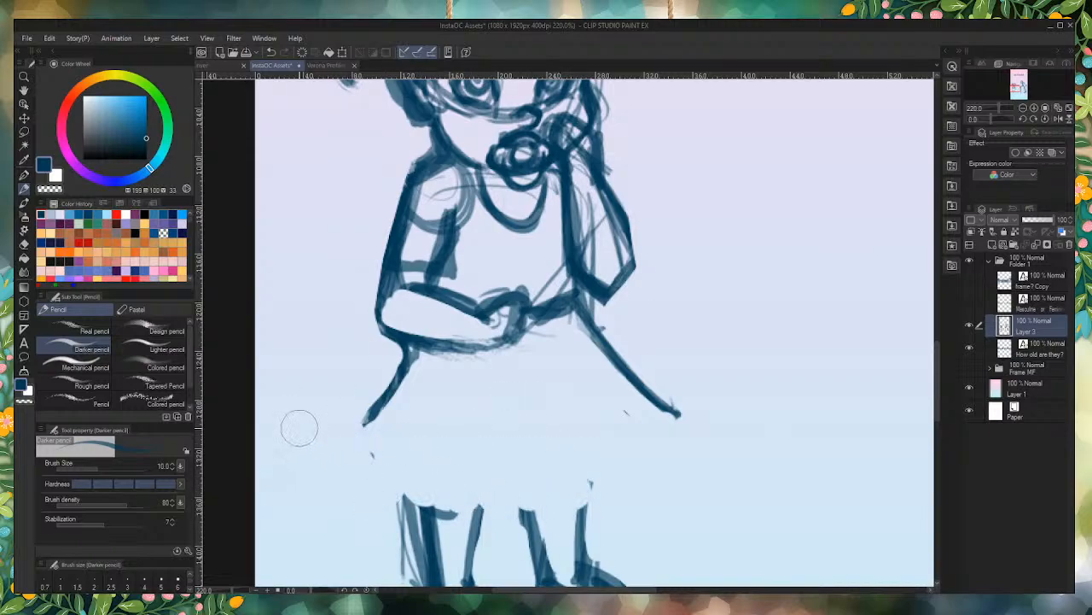
pyautogui.moveTo(667, 409)
pyautogui.mouseDown()
pyautogui.moveTo(639, 449)
pyautogui.moveTo(594, 418)
pyautogui.moveTo(592, 477)
pyautogui.moveTo(538, 457)
pyautogui.moveTo(526, 501)
pyautogui.moveTo(485, 470)
pyautogui.moveTo(458, 512)
pyautogui.moveTo(427, 467)
pyautogui.moveTo(387, 497)
pyautogui.moveTo(384, 441)
pyautogui.moveTo(342, 442)
pyautogui.mouseUp()
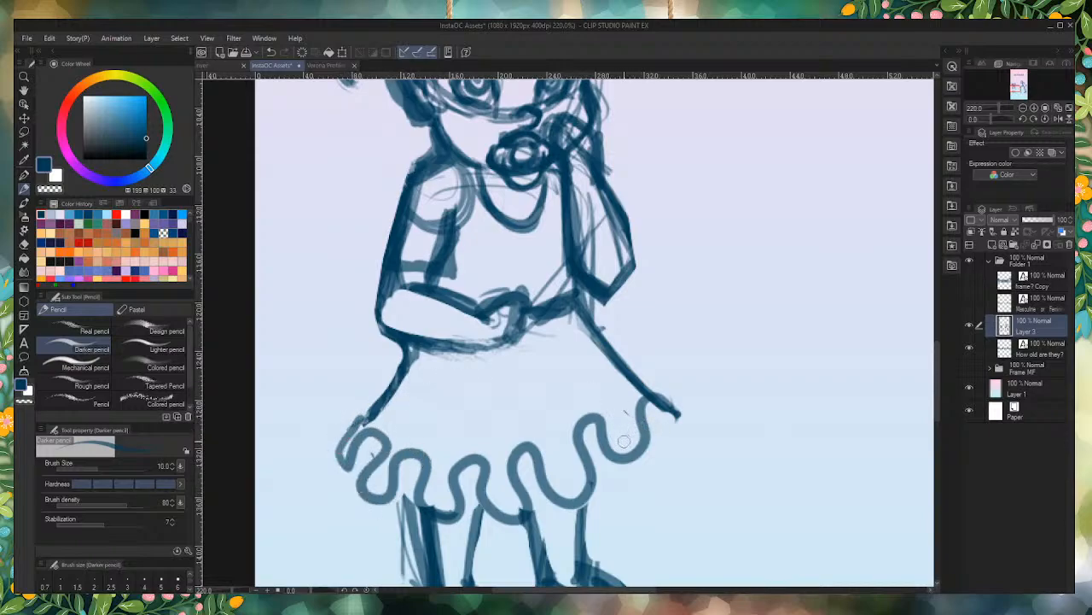
pyautogui.moveTo(632, 446); pyautogui.dragTo(563, 373)
pyautogui.moveTo(667, 407)
pyautogui.mouseDown()
pyautogui.moveTo(662, 431)
pyautogui.moveTo(650, 426)
pyautogui.mouseUp()
# Step: Draw pleat lines rising from the skirt ruffle and a wavy seam above them, then firm up the waist edges
pyautogui.moveTo(517, 391); pyautogui.dragTo(549, 483)
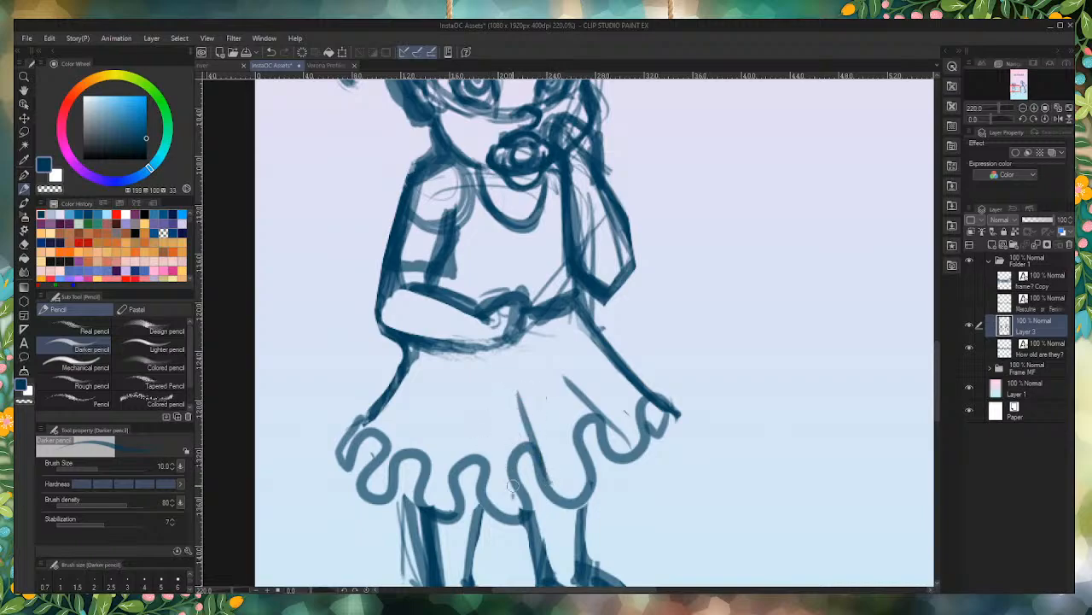
pyautogui.moveTo(510, 400)
pyautogui.mouseDown()
pyautogui.moveTo(514, 497)
pyautogui.moveTo(475, 398)
pyautogui.mouseUp()
pyautogui.moveTo(493, 485); pyautogui.dragTo(484, 411)
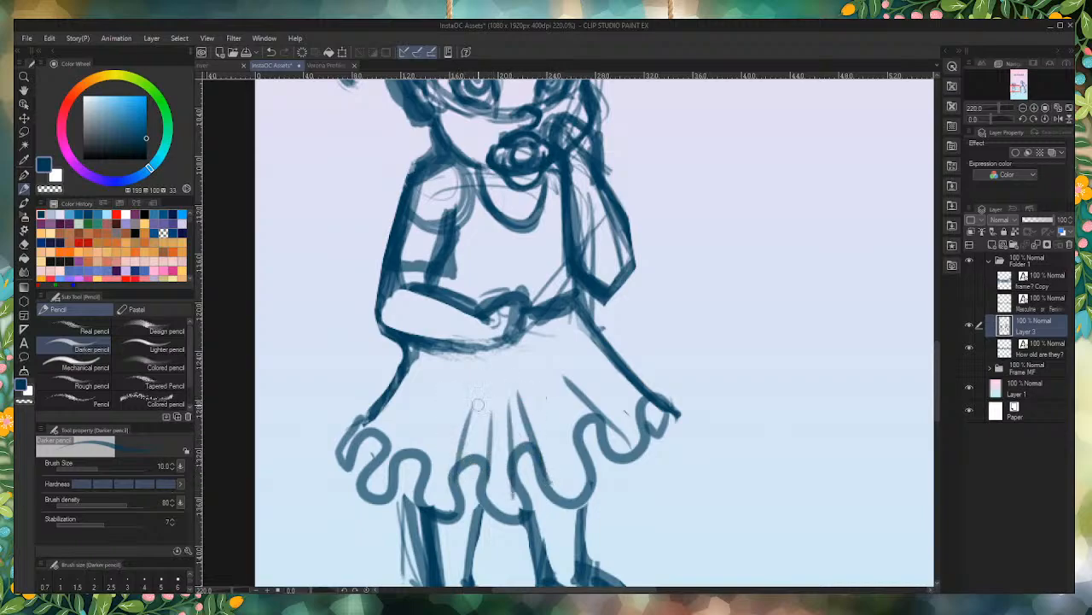
pyautogui.moveTo(397, 446)
pyautogui.mouseDown()
pyautogui.moveTo(422, 396)
pyautogui.moveTo(429, 468)
pyautogui.mouseUp()
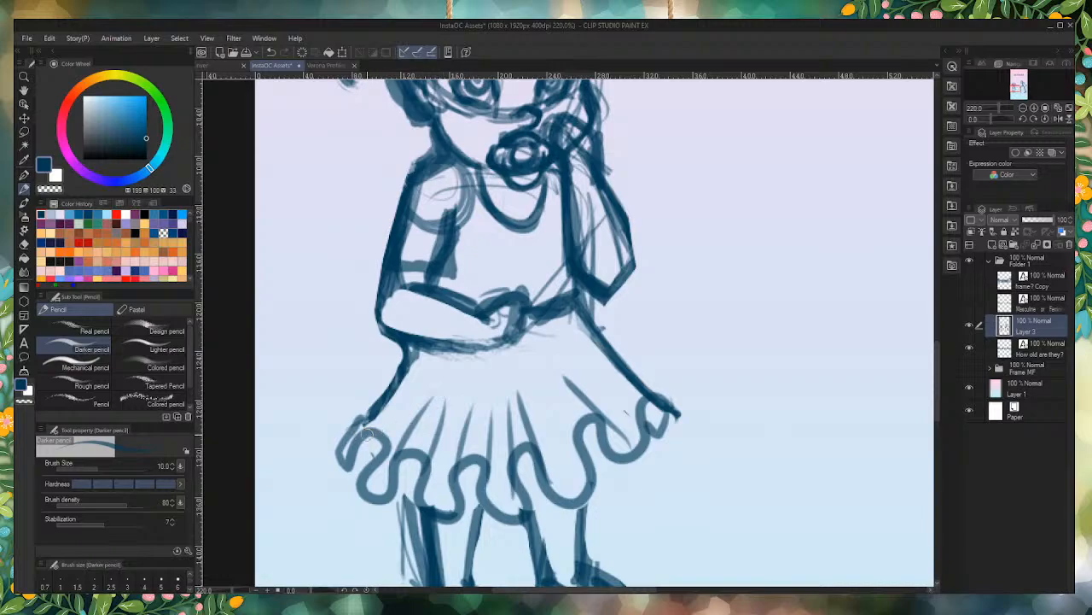
pyautogui.moveTo(400, 399); pyautogui.dragTo(365, 431)
pyautogui.moveTo(610, 361)
pyautogui.mouseDown()
pyautogui.moveTo(552, 397)
pyautogui.moveTo(495, 405)
pyautogui.moveTo(441, 403)
pyautogui.moveTo(392, 379)
pyautogui.mouseUp()
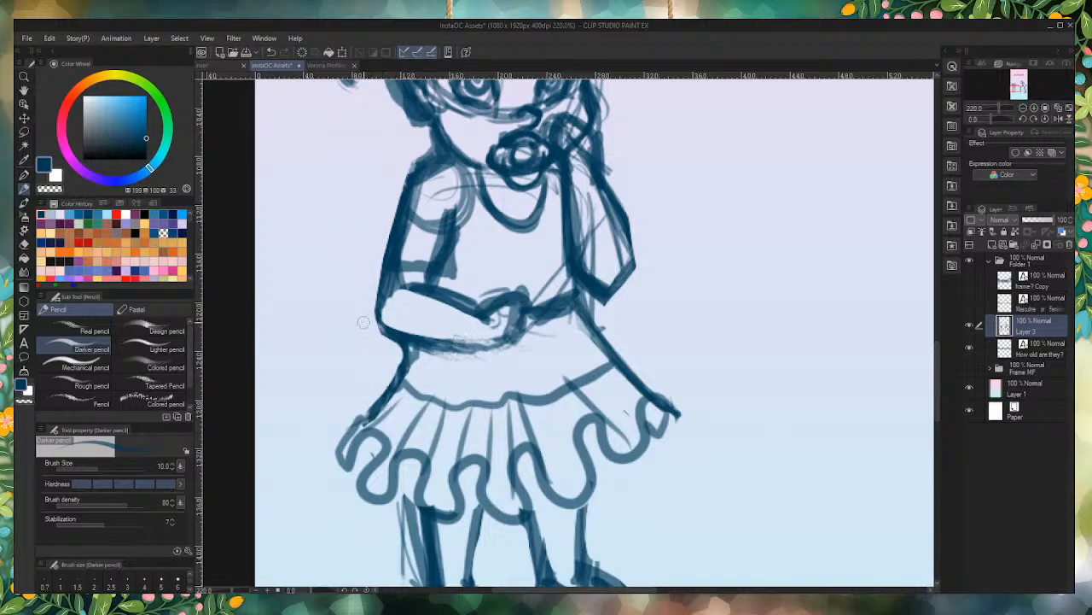
pyautogui.moveTo(410, 348); pyautogui.dragTo(404, 376)
pyautogui.moveTo(582, 304)
pyautogui.mouseDown()
pyautogui.moveTo(608, 354)
pyautogui.moveTo(576, 300)
pyautogui.moveTo(533, 306)
pyautogui.mouseUp()
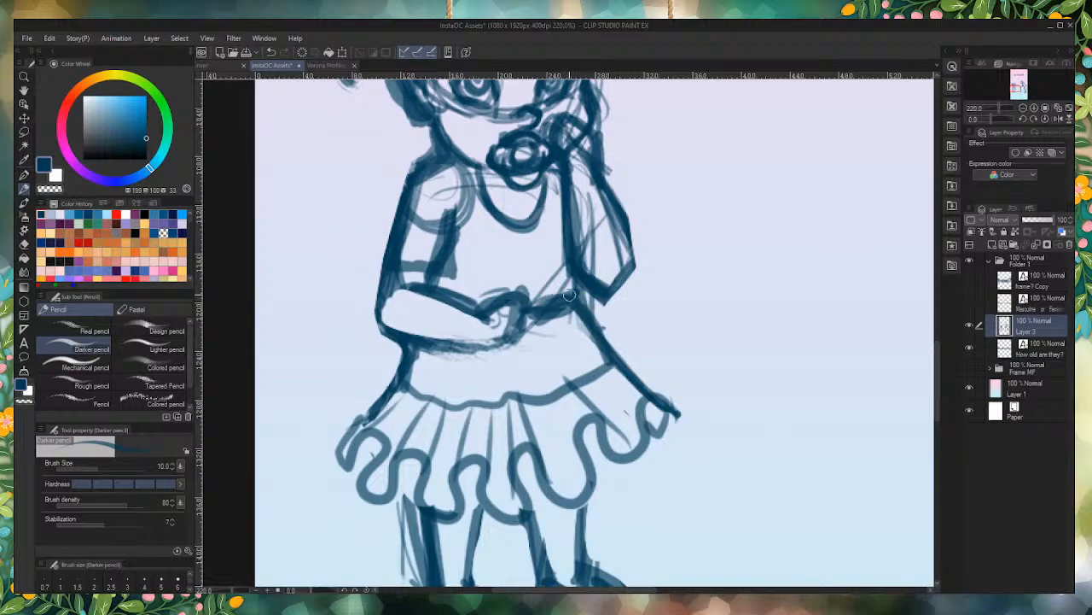
# Step: Clear the construction lines from the girl's shoulder and the sleeve of her folded arm
pyautogui.scroll(-3, 413, 294)
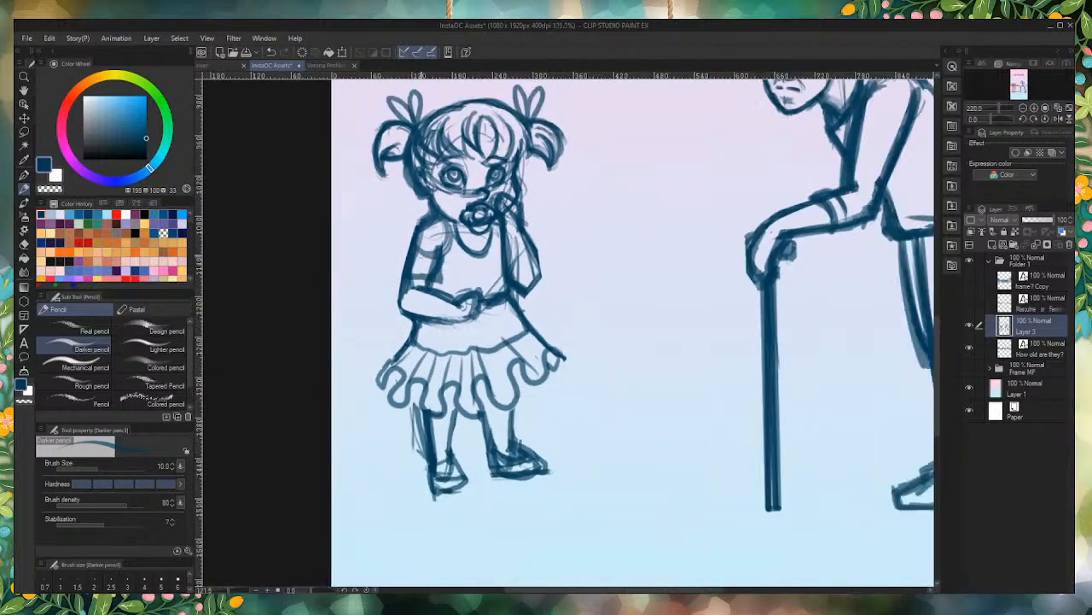
pyautogui.scroll(4, 452, 199)
pyautogui.moveTo(478, 260)
pyautogui.mouseDown()
pyautogui.moveTo(456, 223)
pyautogui.moveTo(459, 258)
pyautogui.moveTo(429, 260)
pyautogui.moveTo(420, 288)
pyautogui.moveTo(410, 280)
pyautogui.moveTo(417, 242)
pyautogui.moveTo(397, 299)
pyautogui.mouseUp()
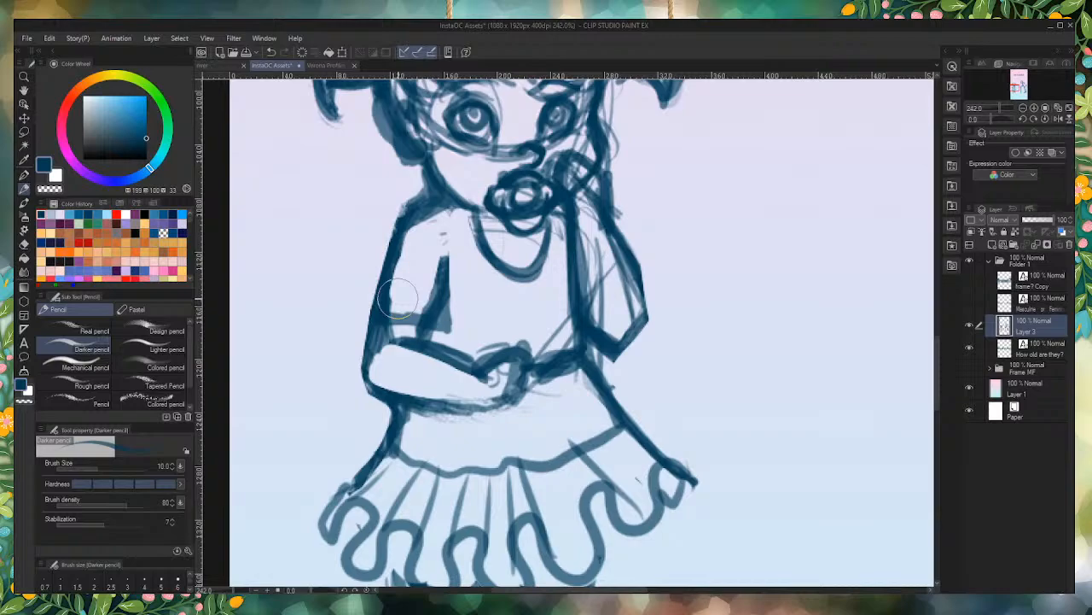
pyautogui.moveTo(388, 318); pyautogui.dragTo(448, 316)
# Step: Redraw the girl's folded hand as a simple blunt shape and straighten the underside of the forearm
pyautogui.moveTo(460, 376)
pyautogui.mouseDown()
pyautogui.moveTo(479, 412)
pyautogui.moveTo(461, 392)
pyautogui.moveTo(449, 402)
pyautogui.moveTo(437, 380)
pyautogui.moveTo(487, 385)
pyautogui.moveTo(507, 375)
pyautogui.moveTo(504, 400)
pyautogui.moveTo(469, 391)
pyautogui.moveTo(508, 366)
pyautogui.moveTo(461, 408)
pyautogui.mouseUp()
pyautogui.moveTo(462, 368)
pyautogui.mouseDown()
pyautogui.moveTo(515, 358)
pyautogui.moveTo(518, 405)
pyautogui.moveTo(470, 416)
pyautogui.moveTo(454, 406)
pyautogui.moveTo(512, 401)
pyautogui.moveTo(522, 385)
pyautogui.moveTo(501, 355)
pyautogui.moveTo(519, 382)
pyautogui.moveTo(486, 410)
pyautogui.moveTo(502, 408)
pyautogui.moveTo(431, 398)
pyautogui.mouseUp()
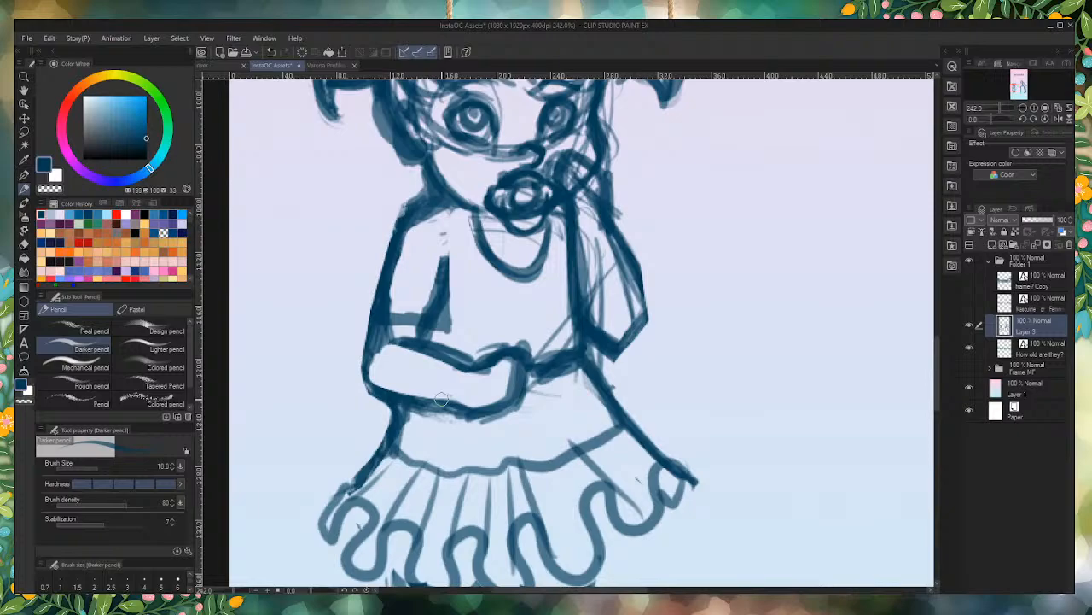
pyautogui.moveTo(483, 374)
pyautogui.mouseDown()
pyautogui.moveTo(471, 359)
pyautogui.moveTo(496, 355)
pyautogui.moveTo(468, 360)
pyautogui.moveTo(494, 353)
pyautogui.moveTo(465, 362)
pyautogui.moveTo(495, 351)
pyautogui.mouseUp()
pyautogui.moveTo(470, 352)
pyautogui.mouseDown()
pyautogui.moveTo(384, 354)
pyautogui.moveTo(420, 343)
pyautogui.moveTo(386, 350)
pyautogui.moveTo(437, 347)
pyautogui.moveTo(397, 345)
pyautogui.moveTo(483, 367)
pyautogui.moveTo(408, 357)
pyautogui.moveTo(460, 426)
pyautogui.moveTo(494, 393)
pyautogui.mouseUp()
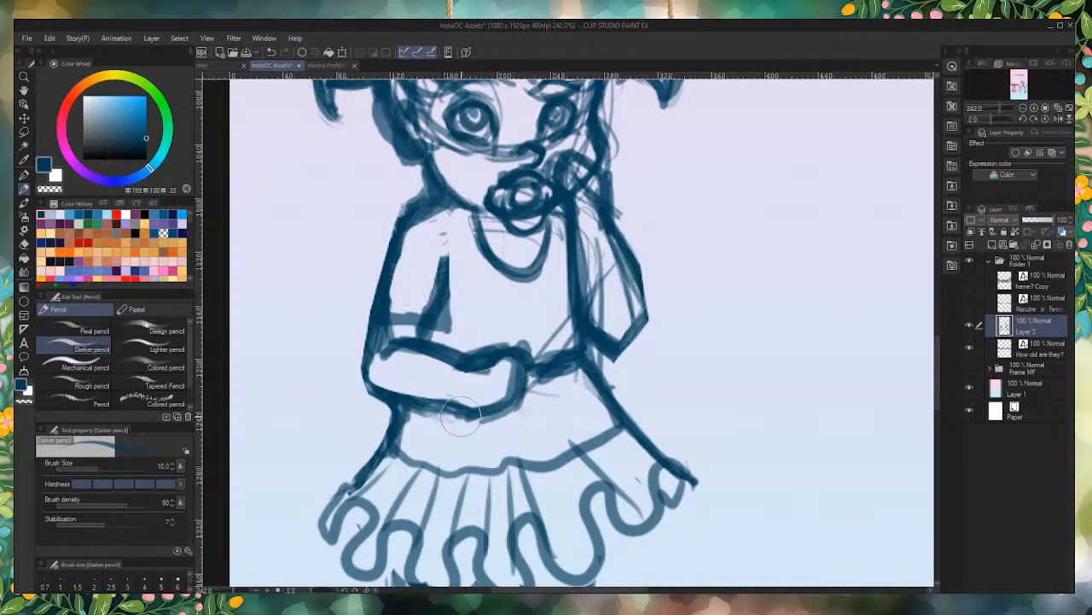
pyautogui.moveTo(515, 427)
pyautogui.mouseDown()
pyautogui.moveTo(467, 417)
pyautogui.moveTo(511, 423)
pyautogui.moveTo(444, 413)
pyautogui.moveTo(502, 413)
pyautogui.moveTo(422, 421)
pyautogui.mouseUp()
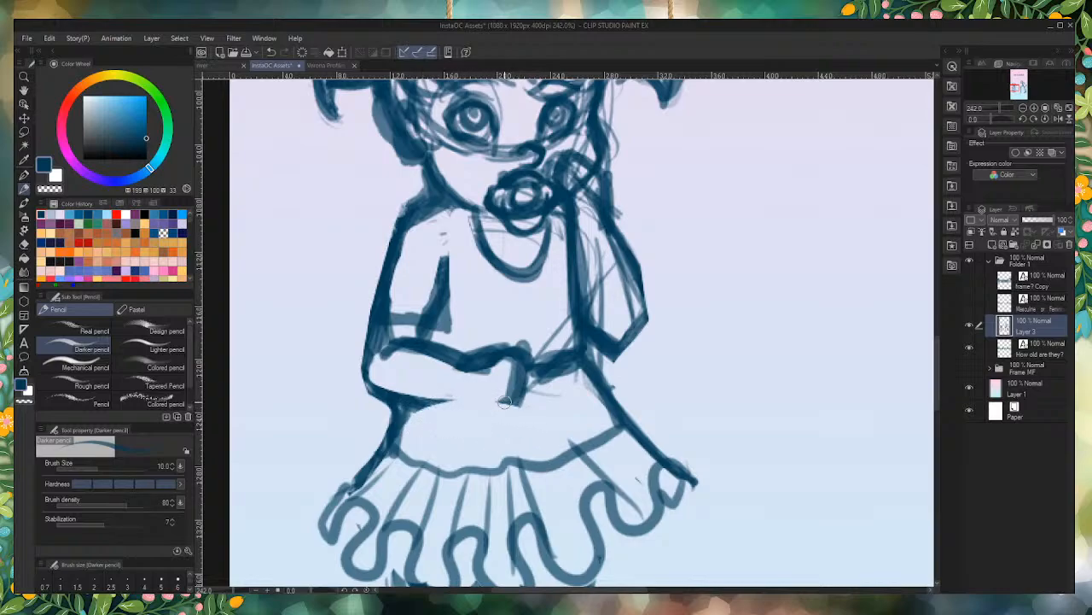
pyautogui.moveTo(515, 404)
pyautogui.mouseDown()
pyautogui.moveTo(397, 402)
pyautogui.moveTo(421, 395)
pyautogui.moveTo(397, 460)
pyautogui.mouseUp()
# Step: Reshape the folded arm's short sleeve with a flared, curved hem and darken the arm outline below it
pyautogui.moveTo(444, 327)
pyautogui.mouseDown()
pyautogui.moveTo(367, 325)
pyautogui.moveTo(364, 295)
pyautogui.mouseUp()
pyautogui.moveTo(443, 269)
pyautogui.mouseDown()
pyautogui.moveTo(442, 314)
pyautogui.moveTo(451, 273)
pyautogui.moveTo(476, 271)
pyautogui.moveTo(436, 313)
pyautogui.moveTo(429, 295)
pyautogui.moveTo(430, 310)
pyautogui.moveTo(435, 299)
pyautogui.moveTo(409, 307)
pyautogui.mouseUp()
pyautogui.moveTo(409, 263); pyautogui.dragTo(379, 307)
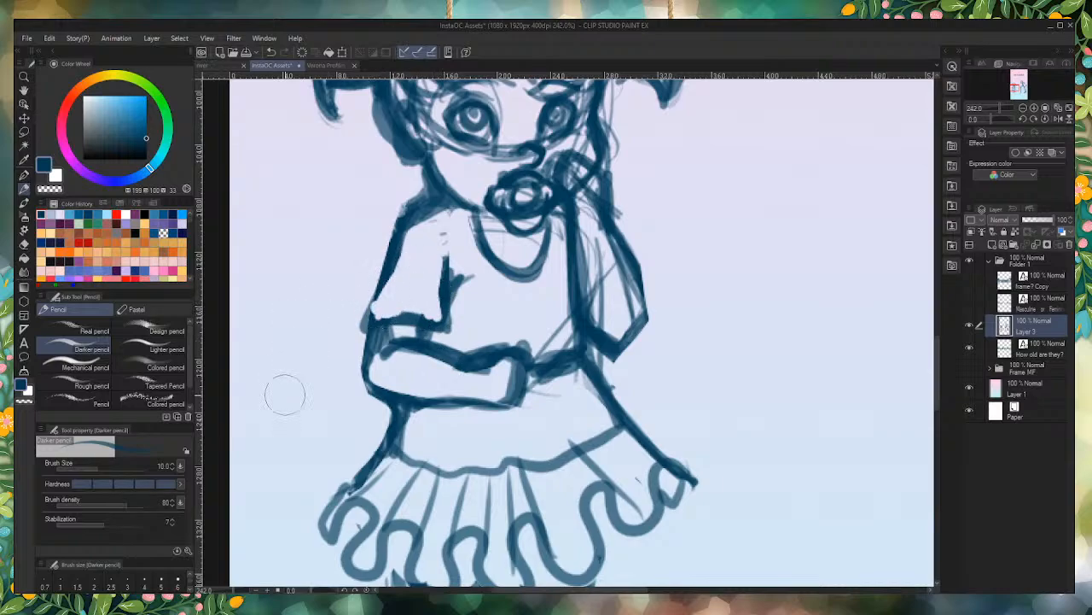
pyautogui.moveTo(393, 239)
pyautogui.mouseDown()
pyautogui.moveTo(367, 320)
pyautogui.moveTo(440, 330)
pyautogui.moveTo(396, 341)
pyautogui.moveTo(408, 370)
pyautogui.moveTo(400, 319)
pyautogui.moveTo(441, 329)
pyautogui.moveTo(369, 319)
pyautogui.mouseUp()
pyautogui.moveTo(370, 318); pyautogui.dragTo(453, 326)
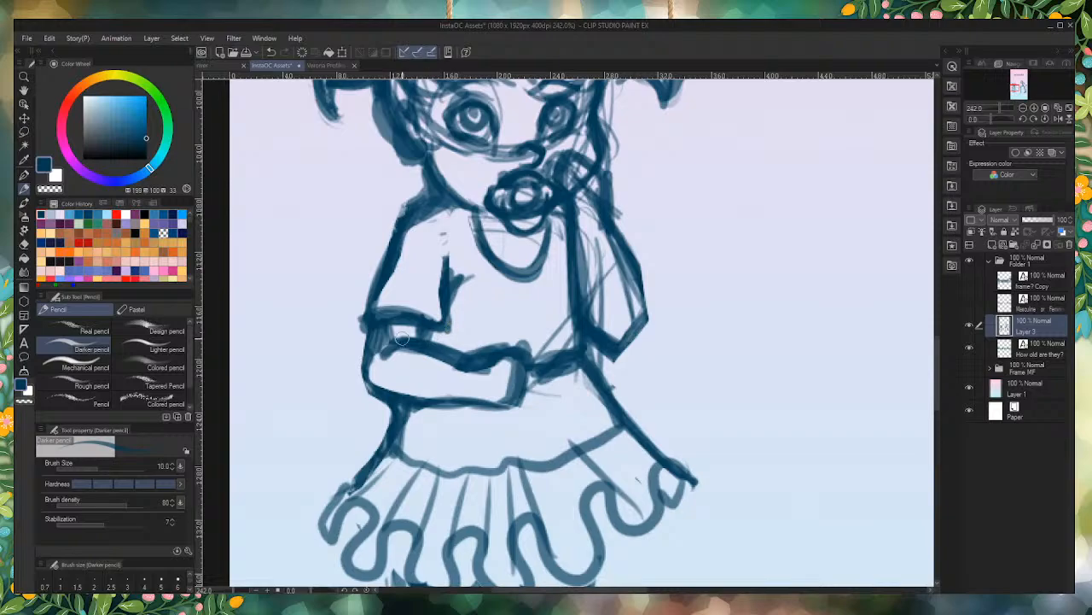
pyautogui.moveTo(381, 316); pyautogui.dragTo(367, 388)
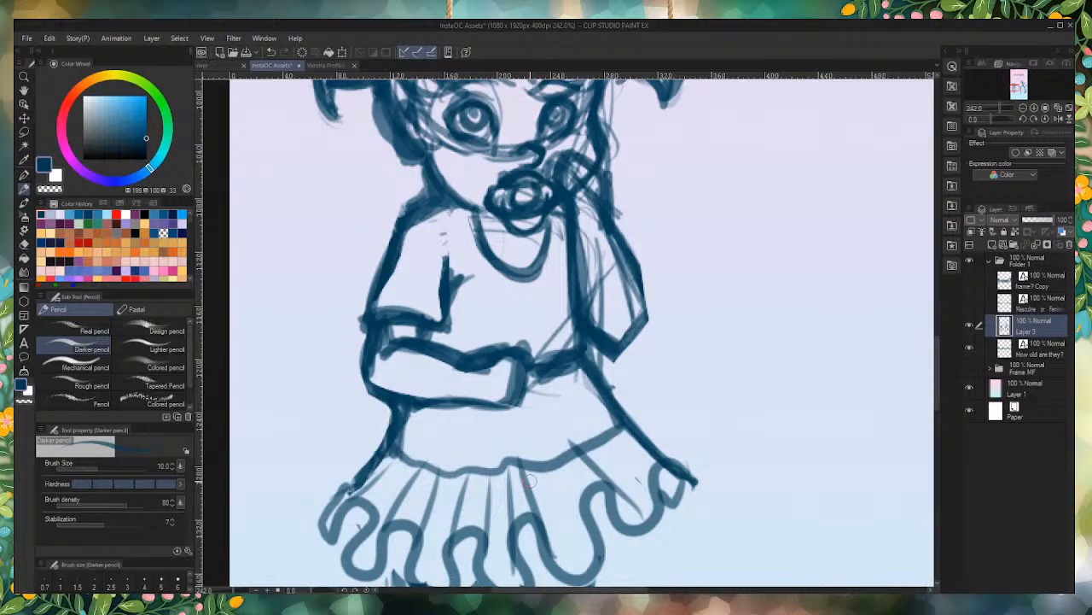
# Step: Clear the sketch lines inside the girl's raised arm and redraw its outline up to a simplified hand at her cheek
pyautogui.scroll(-5, 580, 320)
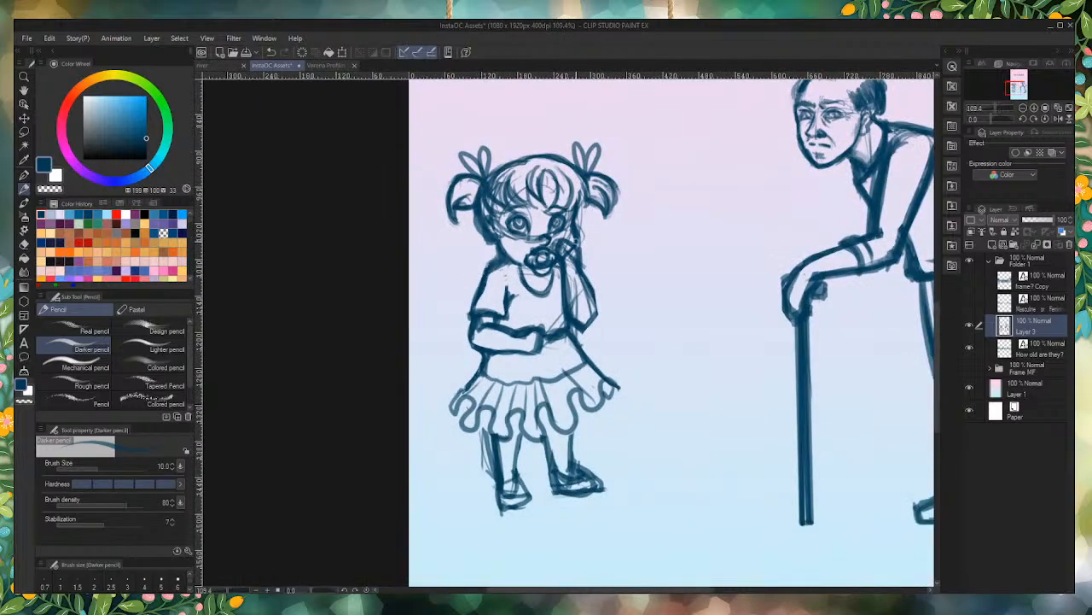
pyautogui.scroll(4, 568, 220)
pyautogui.moveTo(583, 305)
pyautogui.mouseDown()
pyautogui.moveTo(595, 361)
pyautogui.moveTo(567, 293)
pyautogui.moveTo(601, 351)
pyautogui.moveTo(581, 323)
pyautogui.moveTo(574, 374)
pyautogui.moveTo(569, 301)
pyautogui.moveTo(569, 377)
pyautogui.moveTo(561, 337)
pyautogui.moveTo(579, 379)
pyautogui.moveTo(580, 368)
pyautogui.moveTo(518, 437)
pyautogui.mouseUp()
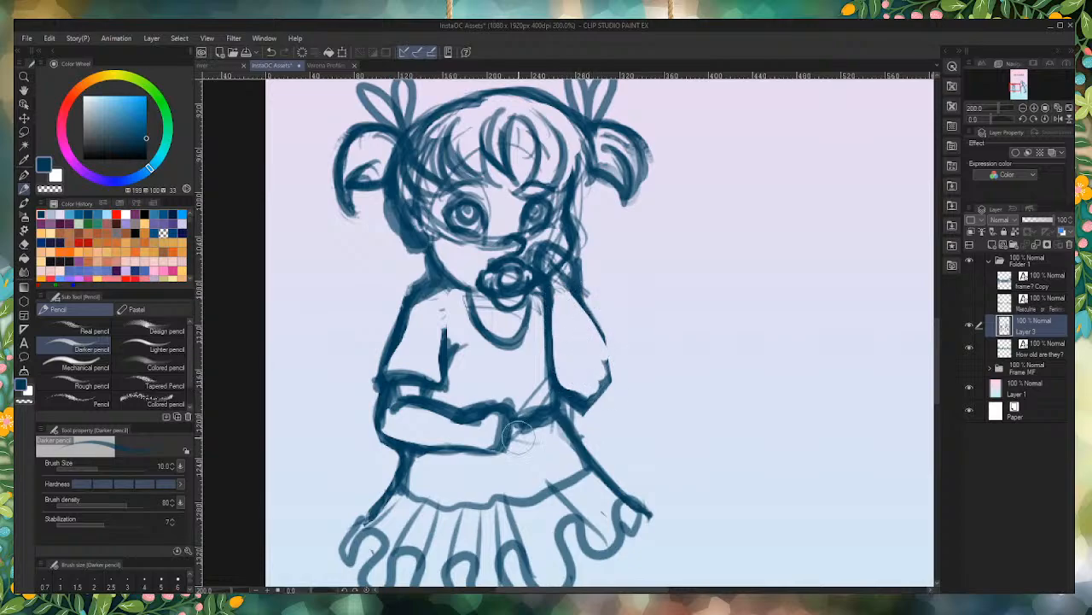
pyautogui.moveTo(610, 379); pyautogui.dragTo(584, 305)
pyautogui.moveTo(608, 373); pyautogui.dragTo(575, 290)
pyautogui.moveTo(596, 331)
pyautogui.mouseDown()
pyautogui.moveTo(578, 261)
pyautogui.moveTo(555, 256)
pyautogui.moveTo(562, 275)
pyautogui.moveTo(543, 266)
pyautogui.moveTo(563, 263)
pyautogui.moveTo(565, 282)
pyautogui.moveTo(557, 256)
pyautogui.moveTo(547, 271)
pyautogui.mouseUp()
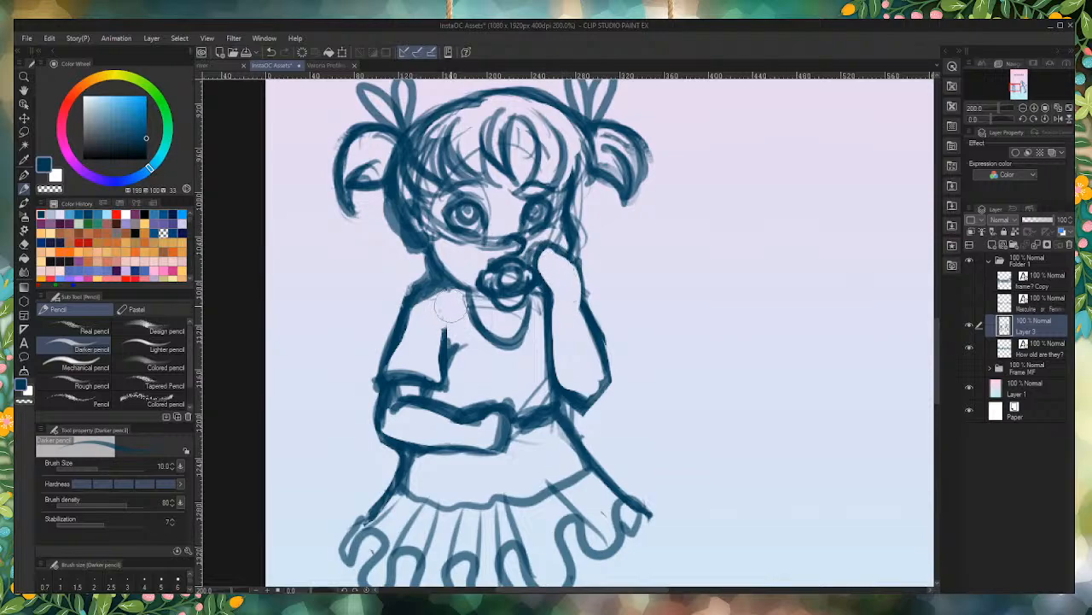
# Step: Redraw the girl's shirt neckline closer to her chin and erase leftover guide lines on and beside her face
pyautogui.moveTo(450, 307); pyautogui.dragTo(489, 286)
pyautogui.moveTo(463, 289)
pyautogui.mouseDown()
pyautogui.moveTo(484, 326)
pyautogui.moveTo(518, 325)
pyautogui.moveTo(498, 336)
pyautogui.moveTo(476, 314)
pyautogui.moveTo(482, 321)
pyautogui.mouseUp()
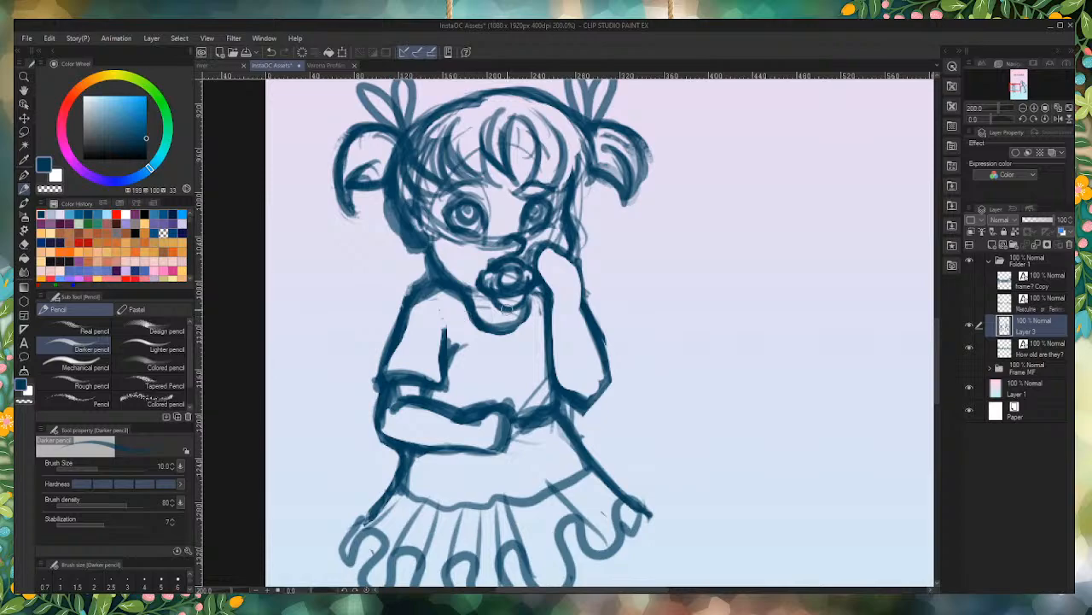
pyautogui.moveTo(484, 292); pyautogui.dragTo(472, 295)
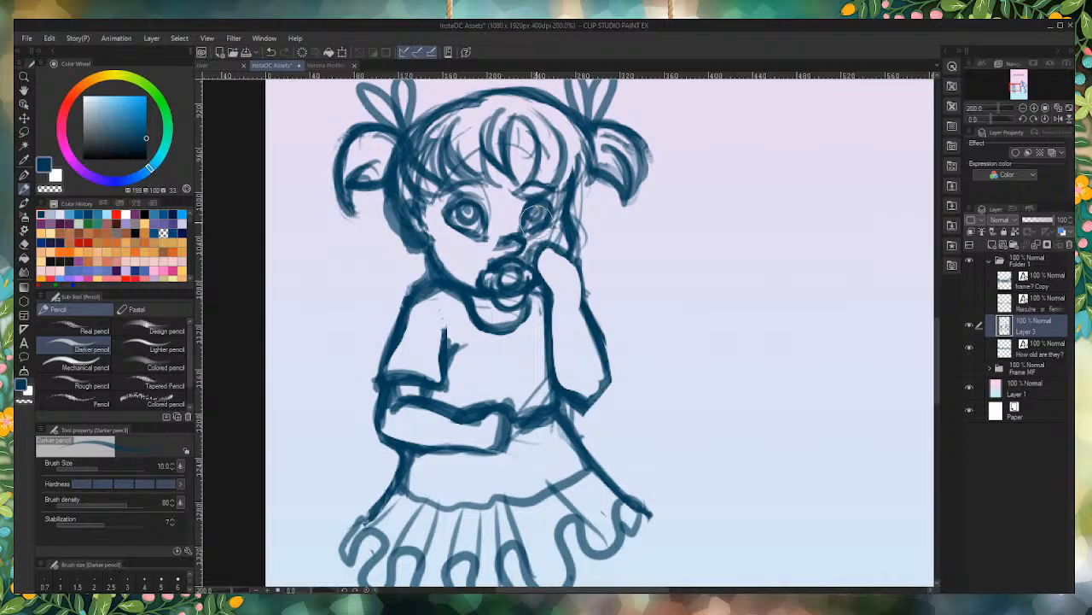
pyautogui.scroll(3, 537, 217)
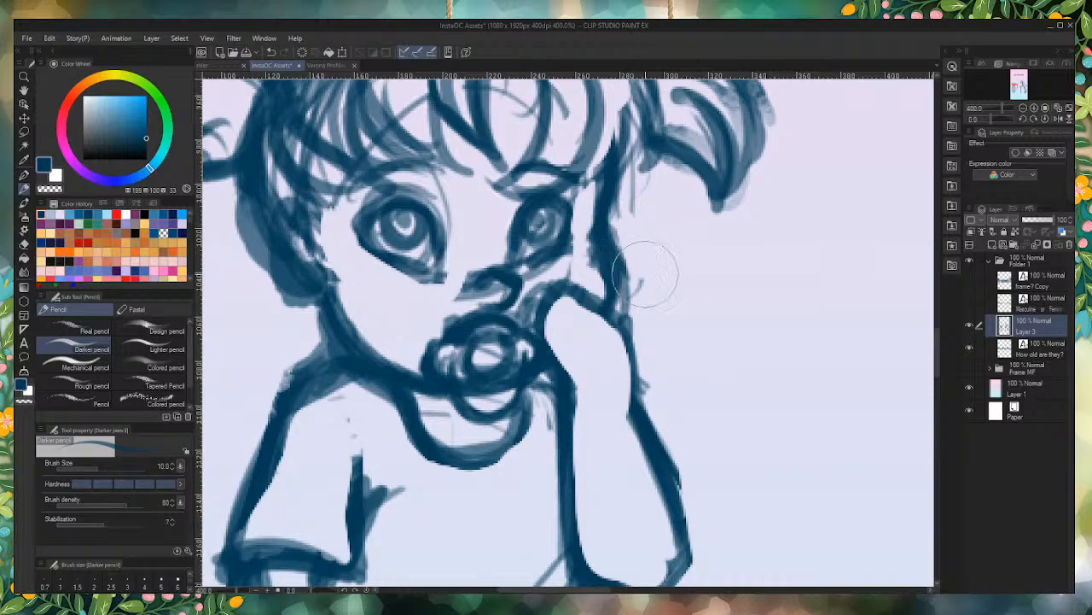
pyautogui.moveTo(646, 274)
pyautogui.mouseDown()
pyautogui.moveTo(631, 240)
pyautogui.moveTo(642, 279)
pyautogui.moveTo(622, 216)
pyautogui.moveTo(656, 194)
pyautogui.mouseUp()
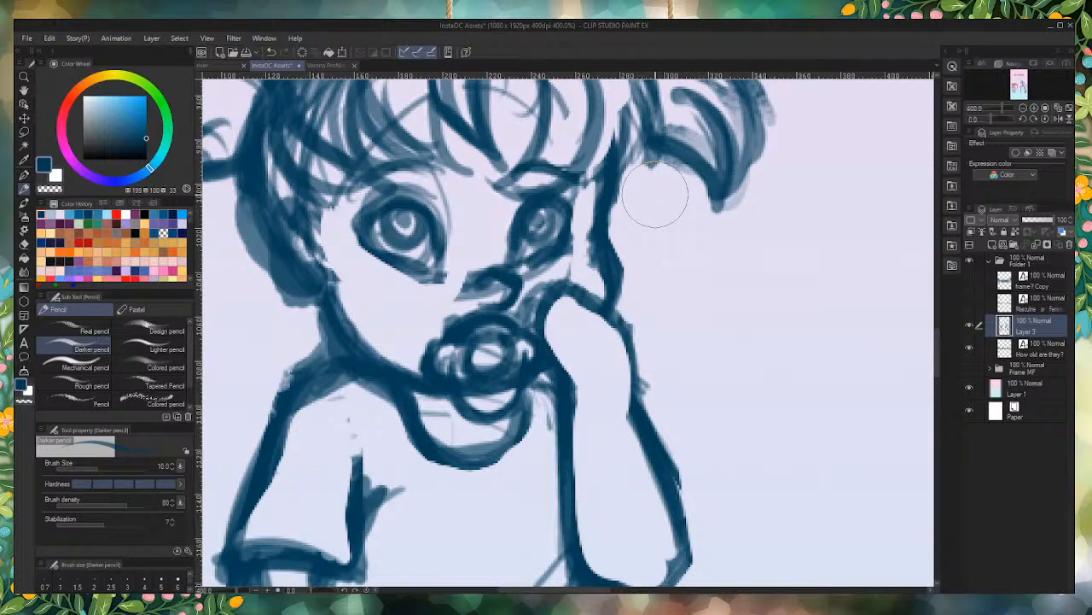
# Step: Sharpen the outer corners of the girl's eyes and touch up the edges of her pacifier
pyautogui.moveTo(564, 242)
pyautogui.mouseDown()
pyautogui.moveTo(583, 224)
pyautogui.moveTo(561, 201)
pyautogui.moveTo(576, 239)
pyautogui.mouseUp()
pyautogui.moveTo(548, 198)
pyautogui.mouseDown()
pyautogui.moveTo(573, 230)
pyautogui.moveTo(547, 253)
pyautogui.moveTo(563, 205)
pyautogui.moveTo(578, 194)
pyautogui.moveTo(609, 264)
pyautogui.moveTo(610, 235)
pyautogui.mouseUp()
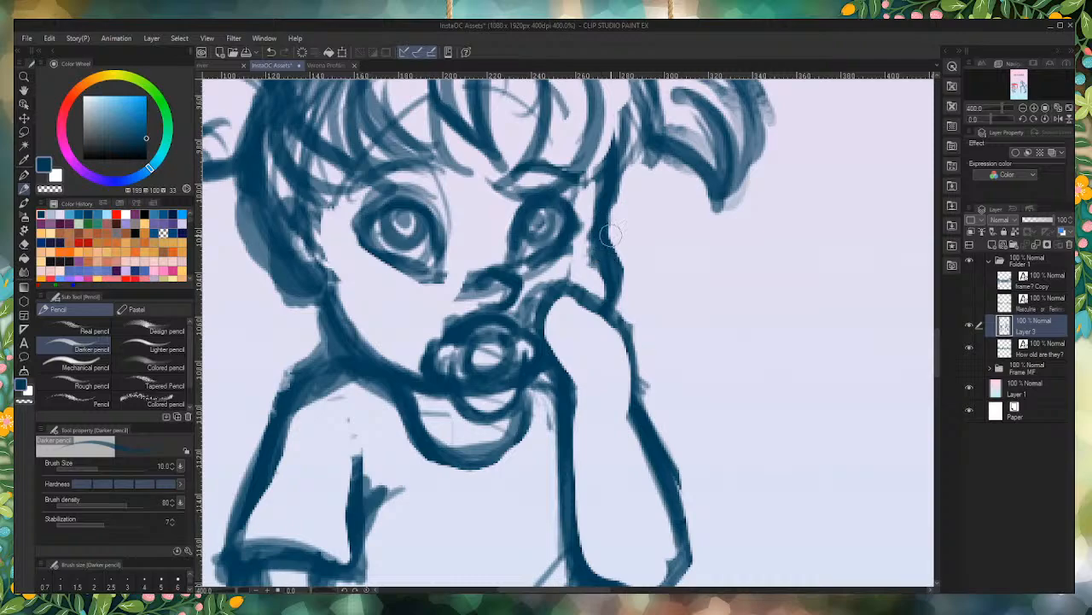
pyautogui.moveTo(610, 236)
pyautogui.mouseDown()
pyautogui.moveTo(602, 204)
pyautogui.moveTo(595, 233)
pyautogui.moveTo(594, 171)
pyautogui.moveTo(597, 217)
pyautogui.mouseUp()
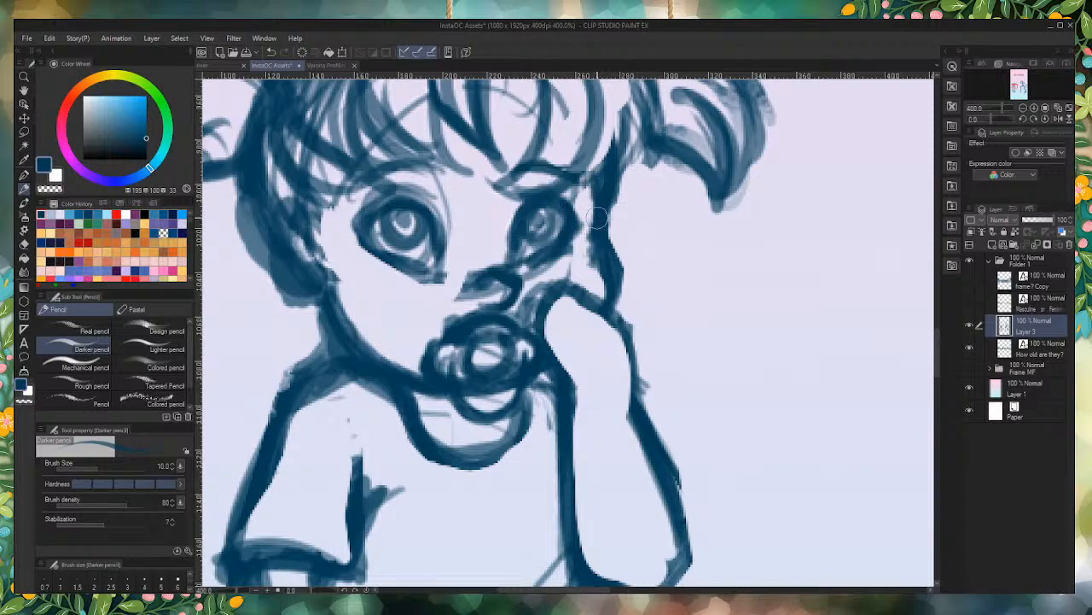
pyautogui.moveTo(354, 229)
pyautogui.mouseDown()
pyautogui.moveTo(364, 218)
pyautogui.moveTo(365, 245)
pyautogui.moveTo(357, 235)
pyautogui.mouseUp()
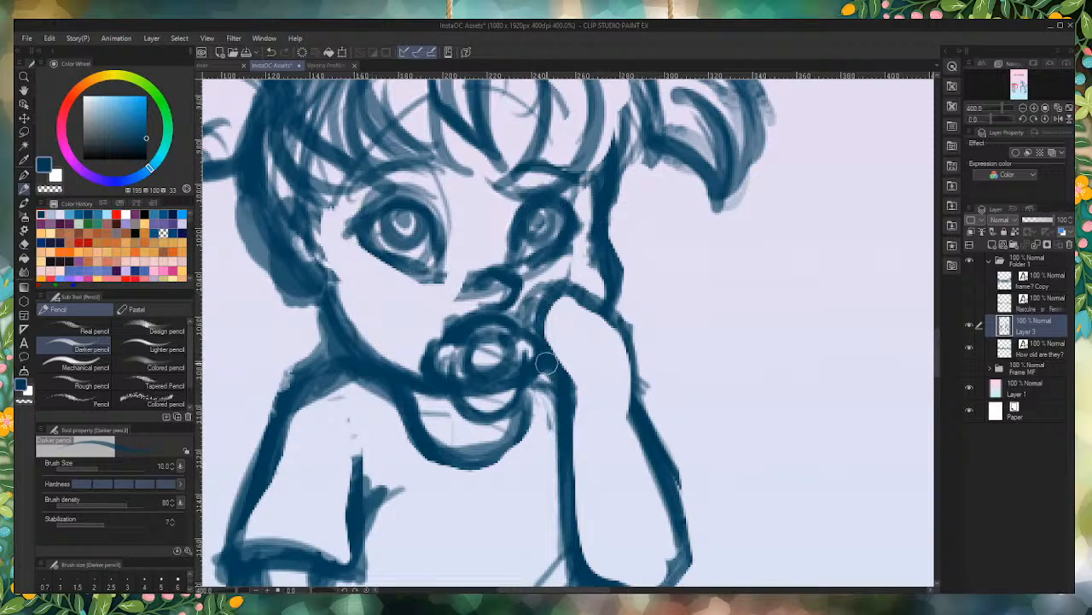
pyautogui.moveTo(546, 363); pyautogui.dragTo(546, 401)
pyautogui.moveTo(433, 326)
pyautogui.mouseDown()
pyautogui.moveTo(450, 317)
pyautogui.moveTo(427, 333)
pyautogui.mouseUp()
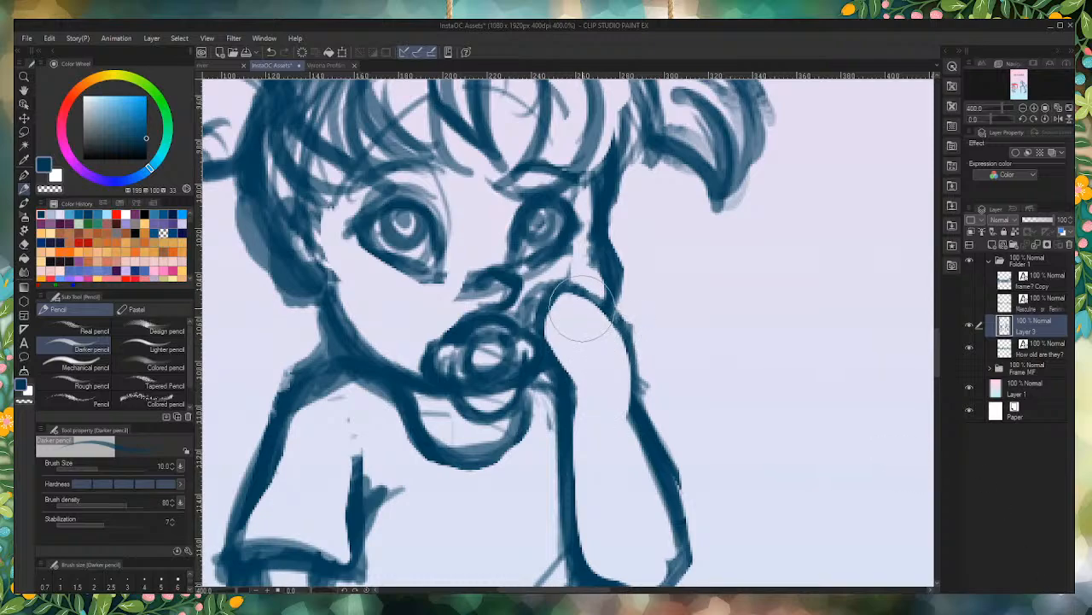
# Step: Darken the near edge of the girl's raised hand and erase stray strokes above her shoulder, beside her nose and between pacifier and hand
pyautogui.moveTo(609, 325)
pyautogui.mouseDown()
pyautogui.moveTo(571, 293)
pyautogui.moveTo(614, 321)
pyautogui.moveTo(558, 298)
pyautogui.moveTo(535, 326)
pyautogui.moveTo(559, 363)
pyautogui.mouseUp()
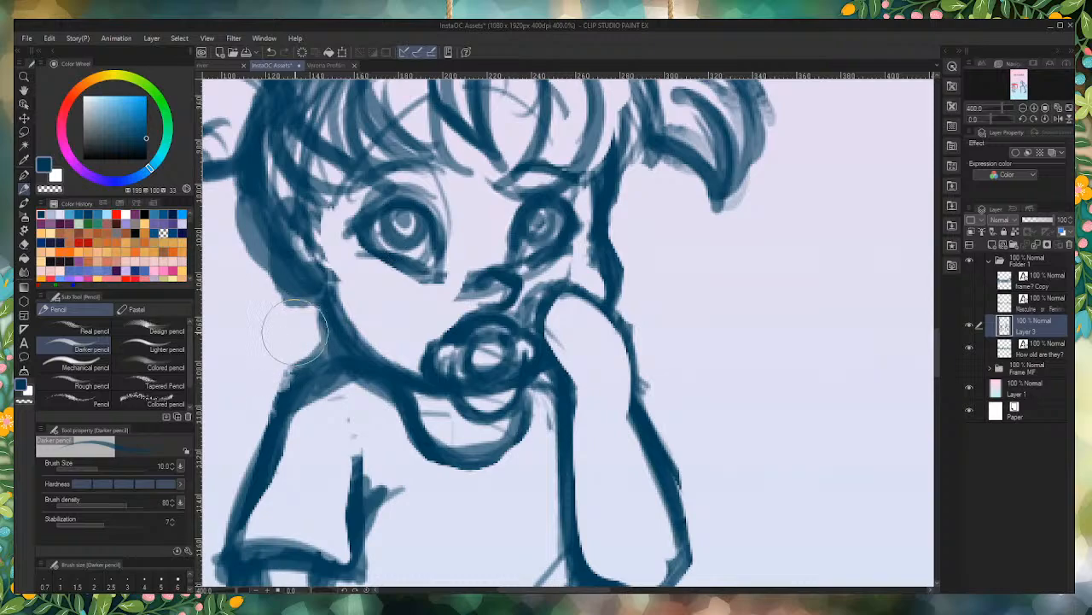
pyautogui.moveTo(291, 331)
pyautogui.mouseDown()
pyautogui.moveTo(313, 347)
pyautogui.moveTo(305, 317)
pyautogui.moveTo(323, 335)
pyautogui.moveTo(316, 316)
pyautogui.moveTo(332, 341)
pyautogui.moveTo(259, 394)
pyautogui.moveTo(306, 355)
pyautogui.moveTo(281, 434)
pyautogui.mouseUp()
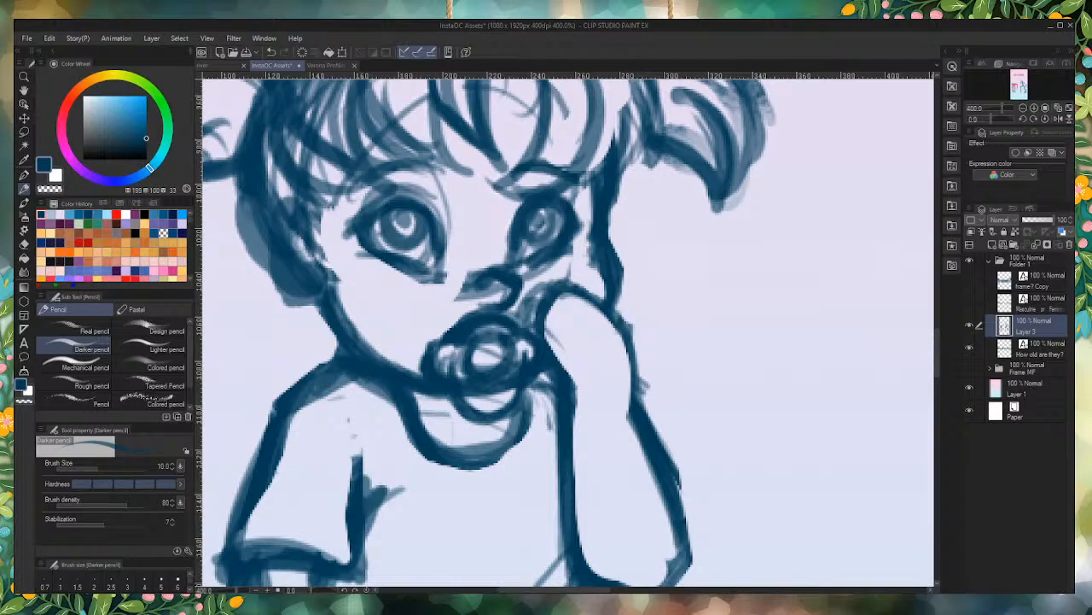
pyautogui.moveTo(433, 312)
pyautogui.mouseDown()
pyautogui.moveTo(438, 295)
pyautogui.moveTo(478, 298)
pyautogui.moveTo(475, 265)
pyautogui.mouseUp()
pyautogui.moveTo(551, 298)
pyautogui.mouseDown()
pyautogui.moveTo(555, 280)
pyautogui.moveTo(519, 328)
pyautogui.moveTo(543, 331)
pyautogui.mouseUp()
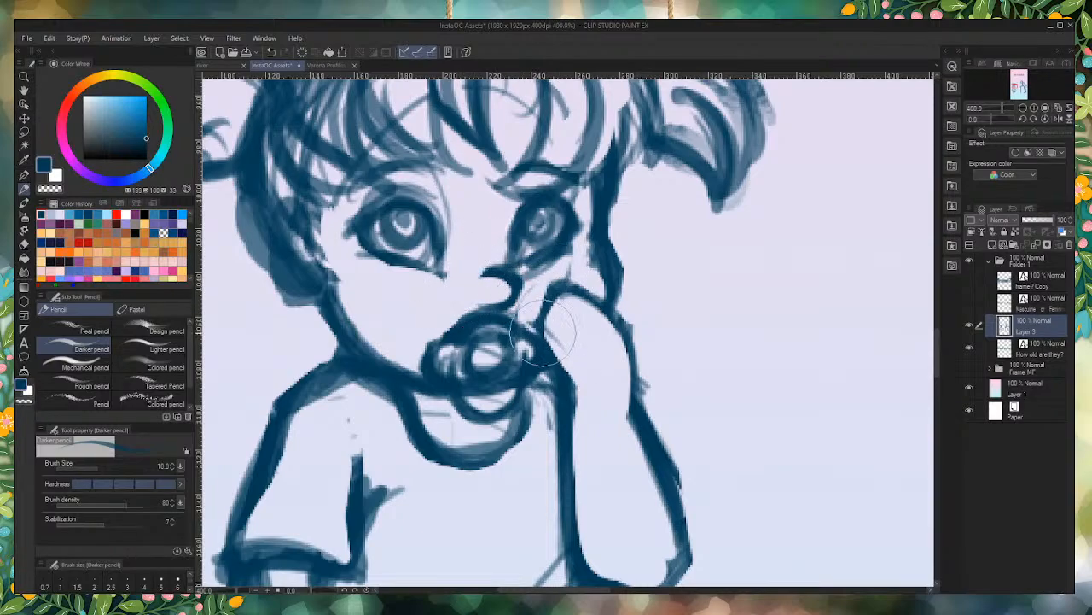
pyautogui.moveTo(635, 379)
pyautogui.mouseDown()
pyautogui.moveTo(621, 312)
pyautogui.moveTo(584, 336)
pyautogui.moveTo(565, 309)
pyautogui.moveTo(597, 306)
pyautogui.moveTo(576, 298)
pyautogui.moveTo(564, 297)
pyautogui.moveTo(545, 341)
pyautogui.mouseUp()
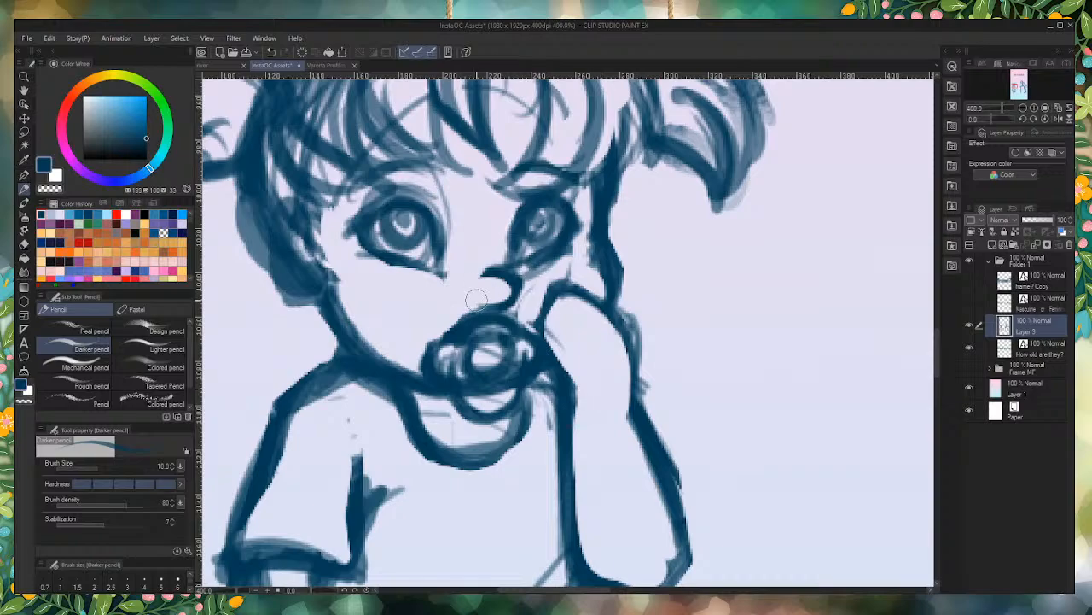
# Step: Draw short curved finger lines on the girl's raised hand and reinforce the outline along the back of the hand
pyautogui.moveTo(477, 301); pyautogui.dragTo(480, 302)
pyautogui.moveTo(574, 296)
pyautogui.mouseDown()
pyautogui.moveTo(596, 328)
pyautogui.moveTo(578, 297)
pyautogui.moveTo(562, 296)
pyautogui.moveTo(561, 312)
pyautogui.moveTo(554, 296)
pyautogui.moveTo(586, 339)
pyautogui.moveTo(549, 310)
pyautogui.moveTo(541, 321)
pyautogui.moveTo(575, 346)
pyautogui.moveTo(543, 323)
pyautogui.moveTo(575, 345)
pyautogui.moveTo(542, 329)
pyautogui.moveTo(543, 345)
pyautogui.moveTo(589, 340)
pyautogui.mouseUp()
pyautogui.moveTo(547, 300)
pyautogui.mouseDown()
pyautogui.moveTo(538, 323)
pyautogui.moveTo(597, 321)
pyautogui.moveTo(553, 299)
pyautogui.moveTo(642, 365)
pyautogui.mouseUp()
pyautogui.moveTo(616, 309); pyautogui.dragTo(636, 334)
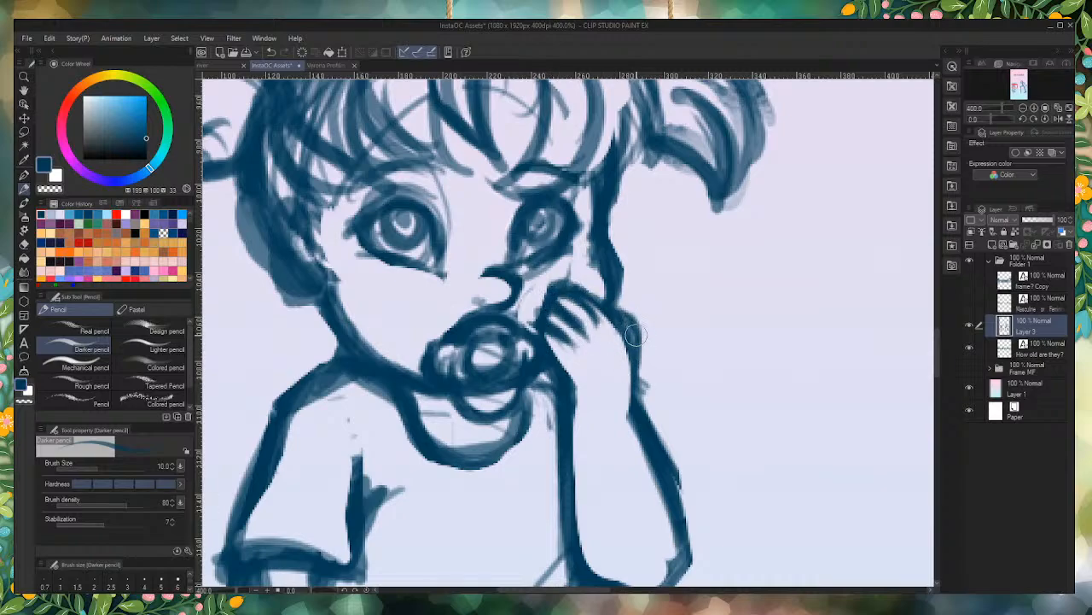
# Step: Extend the underside of the girl's nose with a short dark stroke just above the pacifier
pyautogui.scroll(-6, 636, 335)
pyautogui.scroll(6, 530, 316)
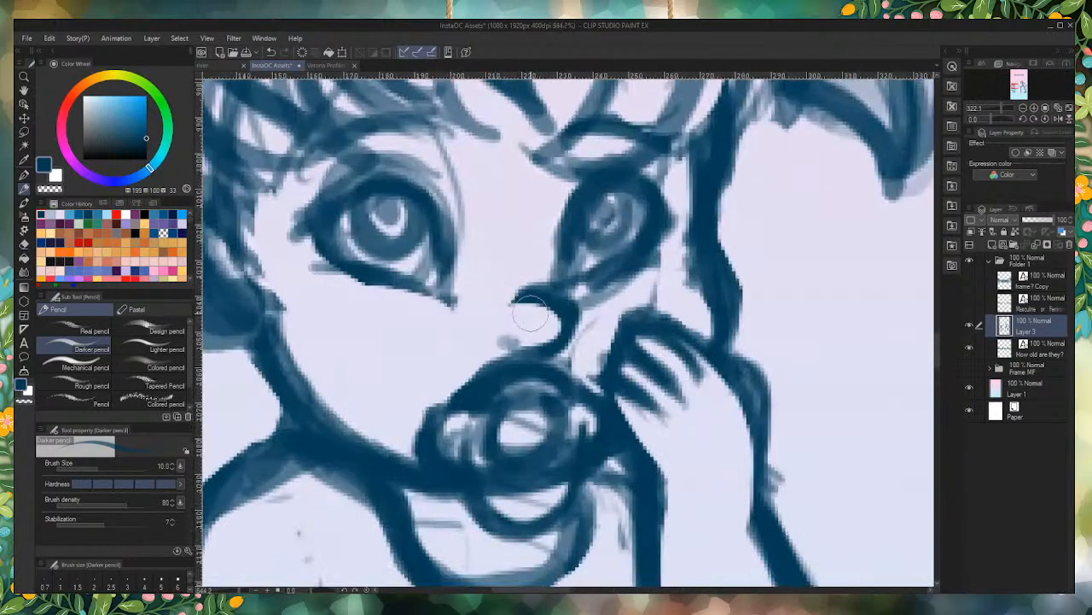
pyautogui.scroll(1, 533, 335)
pyautogui.moveTo(553, 349)
pyautogui.mouseDown()
pyautogui.moveTo(521, 349)
pyautogui.moveTo(537, 348)
pyautogui.mouseUp()
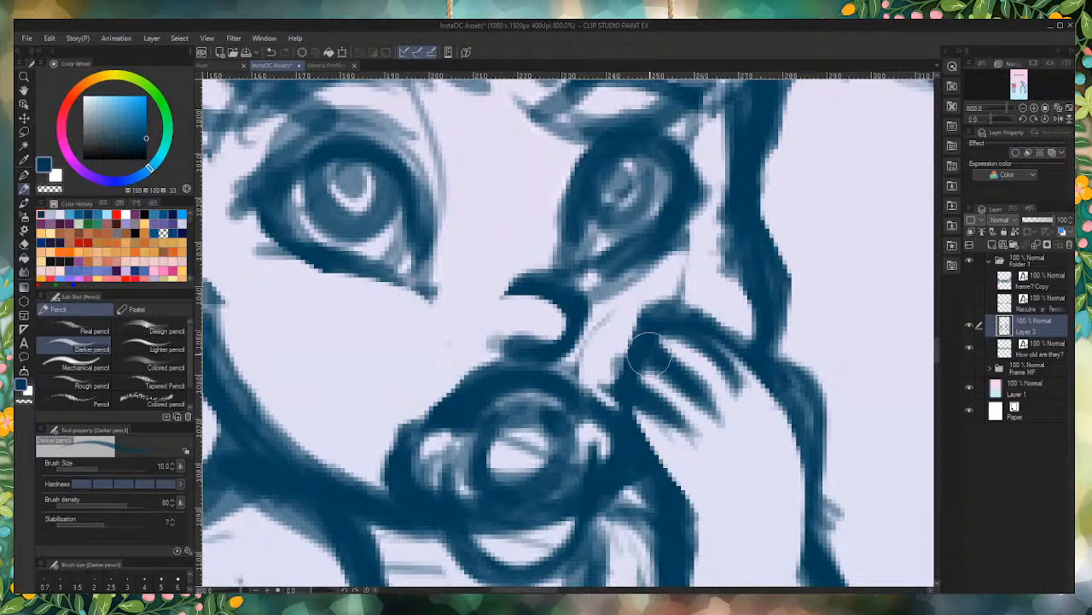
pyautogui.scroll(-2, 650, 367)
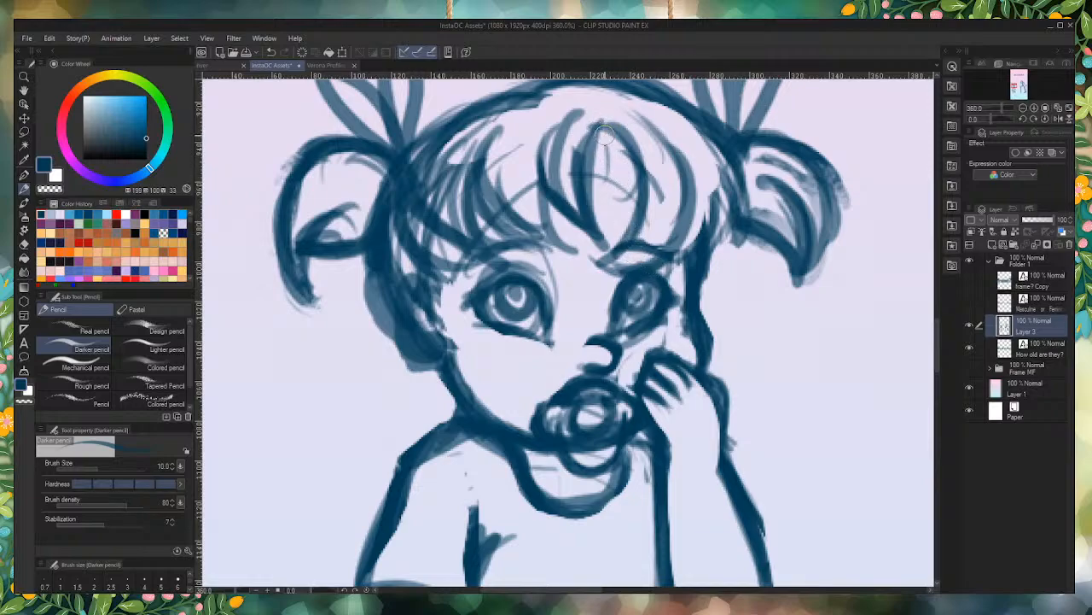
# Step: Add small strand strokes to the middle of the girl's bangs and clear faint strokes from the cheek beside her raised hand
pyautogui.moveTo(604, 133)
pyautogui.mouseDown()
pyautogui.moveTo(596, 125)
pyautogui.moveTo(599, 159)
pyautogui.moveTo(618, 182)
pyautogui.moveTo(623, 137)
pyautogui.moveTo(609, 179)
pyautogui.moveTo(601, 128)
pyautogui.mouseUp()
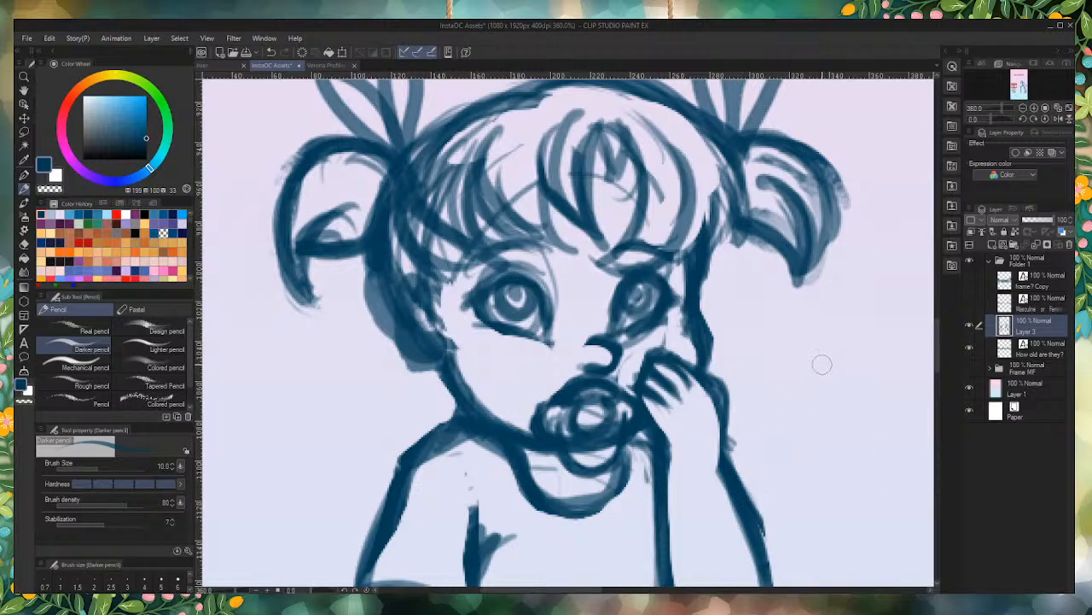
pyautogui.moveTo(672, 321)
pyautogui.mouseDown()
pyautogui.moveTo(665, 328)
pyautogui.moveTo(684, 316)
pyautogui.moveTo(662, 342)
pyautogui.moveTo(686, 336)
pyautogui.moveTo(689, 350)
pyautogui.moveTo(688, 281)
pyautogui.moveTo(674, 333)
pyautogui.moveTo(623, 375)
pyautogui.moveTo(632, 386)
pyautogui.moveTo(651, 370)
pyautogui.mouseUp()
# Step: Clean up the opening and edges of the girl's forward-pointing shoe and erase the stray sketch lines beside her legs
pyautogui.scroll(-4, 649, 369)
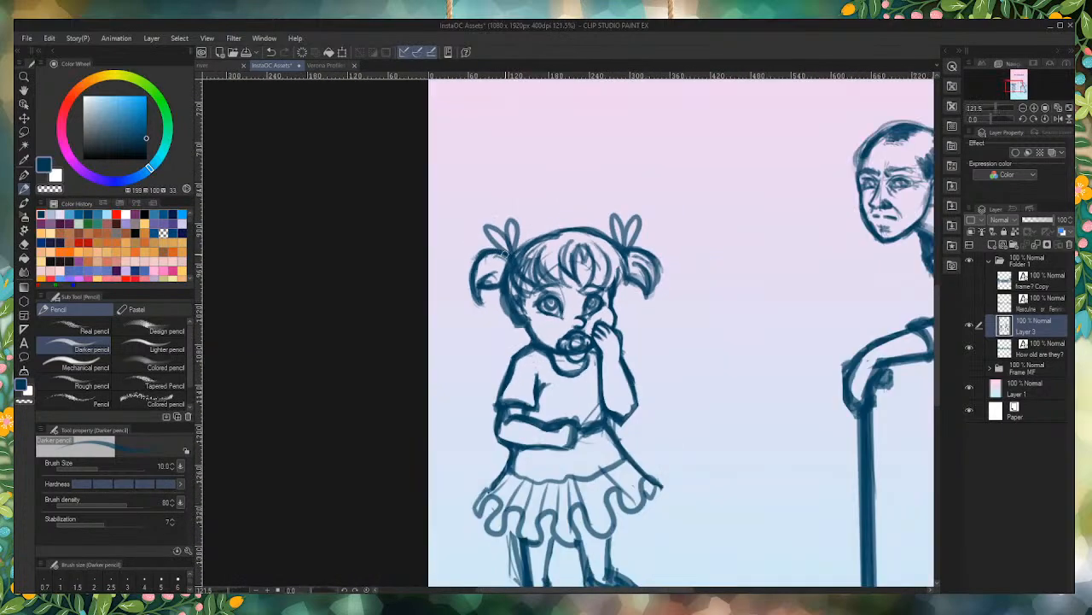
pyautogui.scroll(-2, 537, 294)
pyautogui.scroll(4, 518, 426)
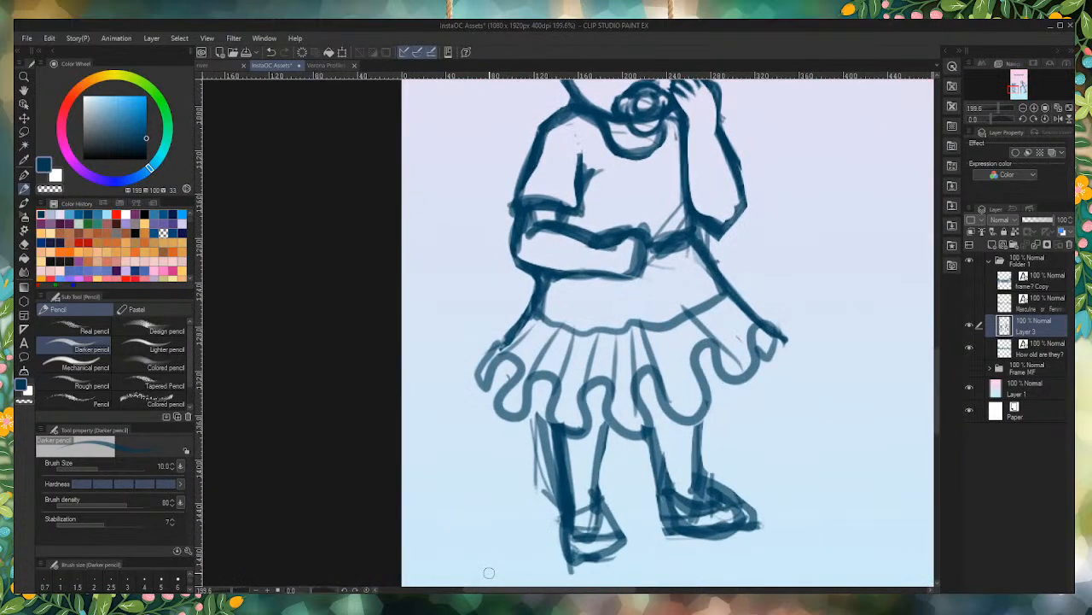
pyautogui.moveTo(700, 502)
pyautogui.mouseDown()
pyautogui.moveTo(709, 500)
pyautogui.moveTo(695, 480)
pyautogui.moveTo(687, 518)
pyautogui.moveTo(706, 521)
pyautogui.mouseUp()
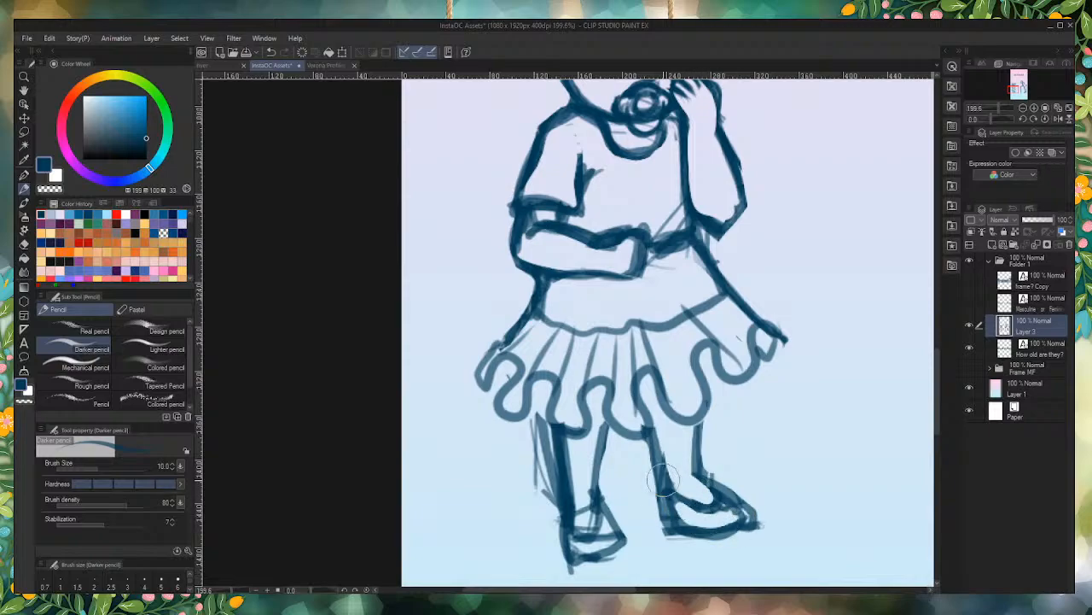
pyautogui.moveTo(647, 456); pyautogui.dragTo(661, 548)
pyautogui.moveTo(707, 472)
pyautogui.mouseDown()
pyautogui.moveTo(713, 459)
pyautogui.moveTo(773, 506)
pyautogui.mouseUp()
pyautogui.moveTo(734, 470)
pyautogui.mouseDown()
pyautogui.moveTo(763, 533)
pyautogui.moveTo(750, 489)
pyautogui.mouseUp()
pyautogui.moveTo(529, 458)
pyautogui.mouseDown()
pyautogui.moveTo(541, 427)
pyautogui.moveTo(563, 575)
pyautogui.moveTo(614, 572)
pyautogui.moveTo(542, 551)
pyautogui.mouseUp()
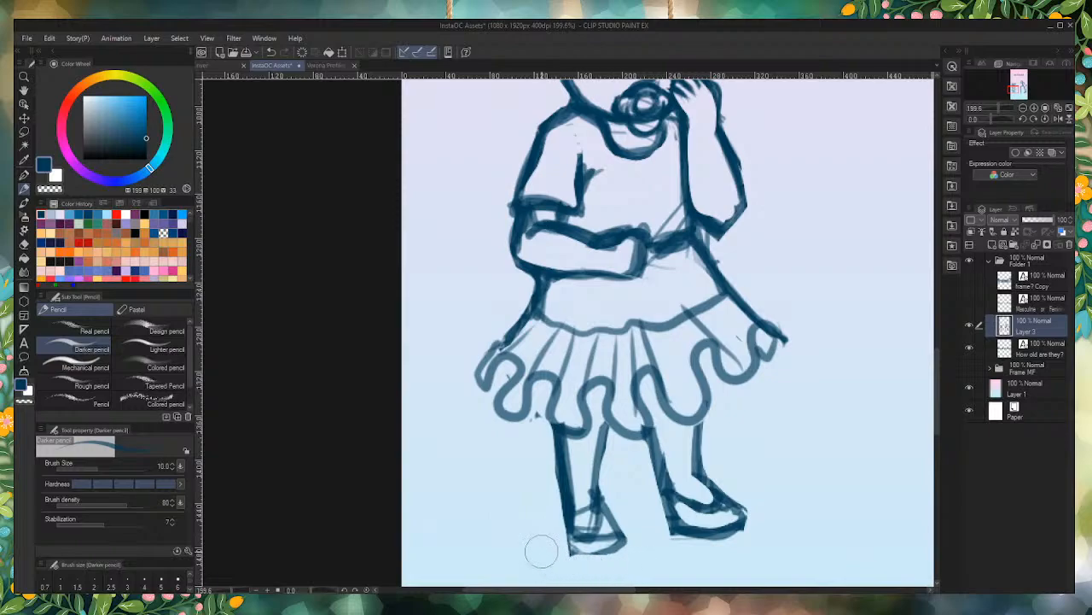
# Step: Refine the fold at the girl's sleeve and reinforce the outline of her folded arm around the elbow
pyautogui.scroll(-3, 549, 511)
pyautogui.scroll(5, 592, 483)
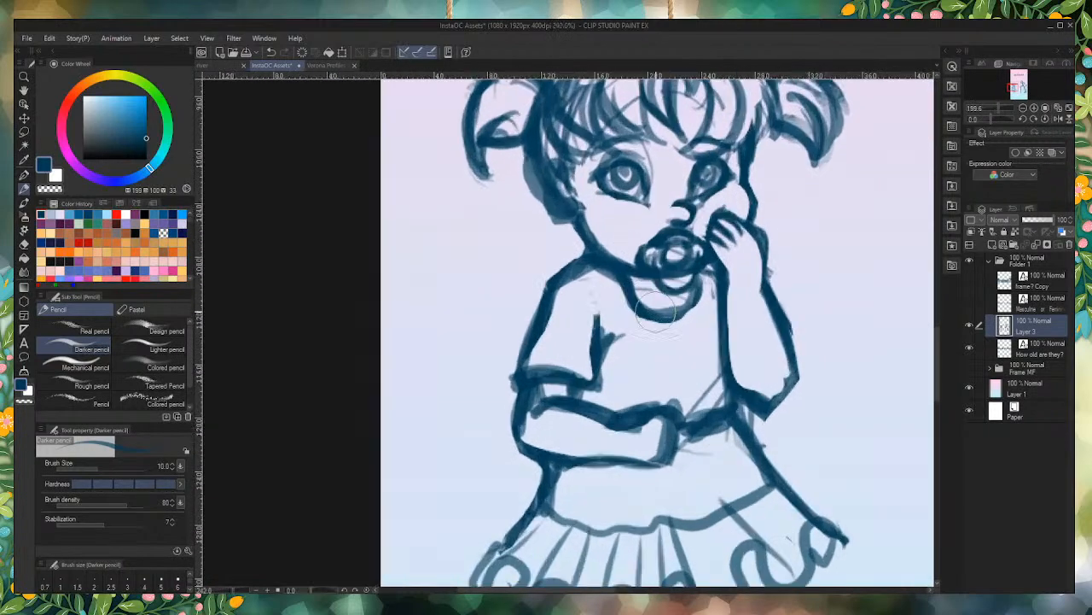
pyautogui.moveTo(675, 445)
pyautogui.mouseDown()
pyautogui.moveTo(665, 477)
pyautogui.moveTo(675, 493)
pyautogui.moveTo(645, 515)
pyautogui.moveTo(668, 508)
pyautogui.moveTo(651, 443)
pyautogui.moveTo(615, 447)
pyautogui.moveTo(647, 433)
pyautogui.moveTo(614, 442)
pyautogui.moveTo(664, 464)
pyautogui.moveTo(668, 448)
pyautogui.moveTo(652, 469)
pyautogui.moveTo(674, 456)
pyautogui.moveTo(661, 498)
pyautogui.moveTo(632, 446)
pyautogui.moveTo(656, 452)
pyautogui.moveTo(602, 473)
pyautogui.moveTo(632, 468)
pyautogui.moveTo(529, 458)
pyautogui.moveTo(481, 435)
pyautogui.mouseUp()
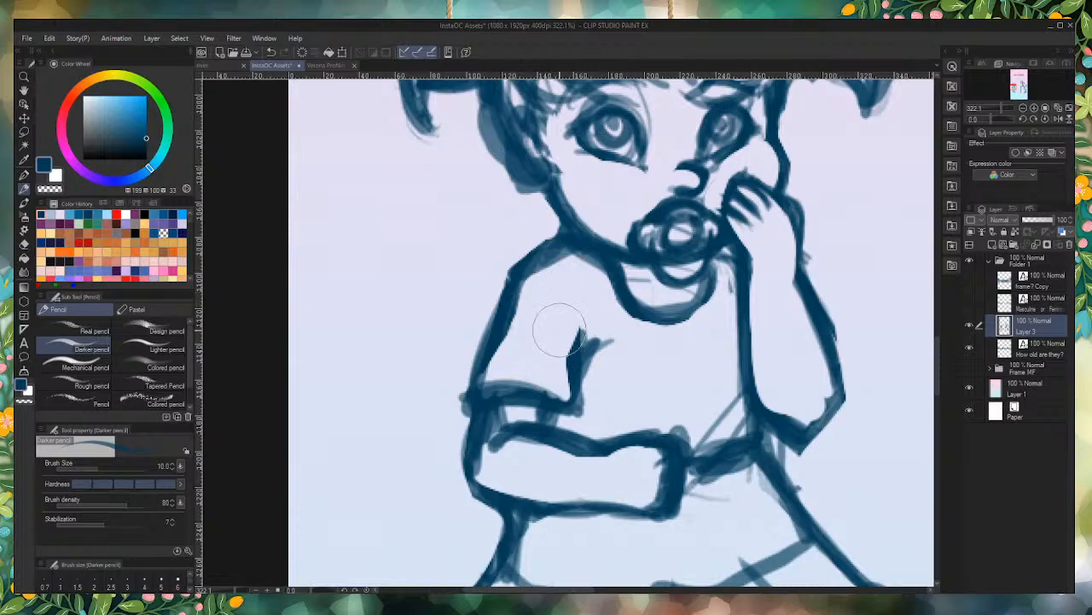
pyautogui.moveTo(574, 361)
pyautogui.mouseDown()
pyautogui.moveTo(579, 315)
pyautogui.moveTo(577, 341)
pyautogui.mouseUp()
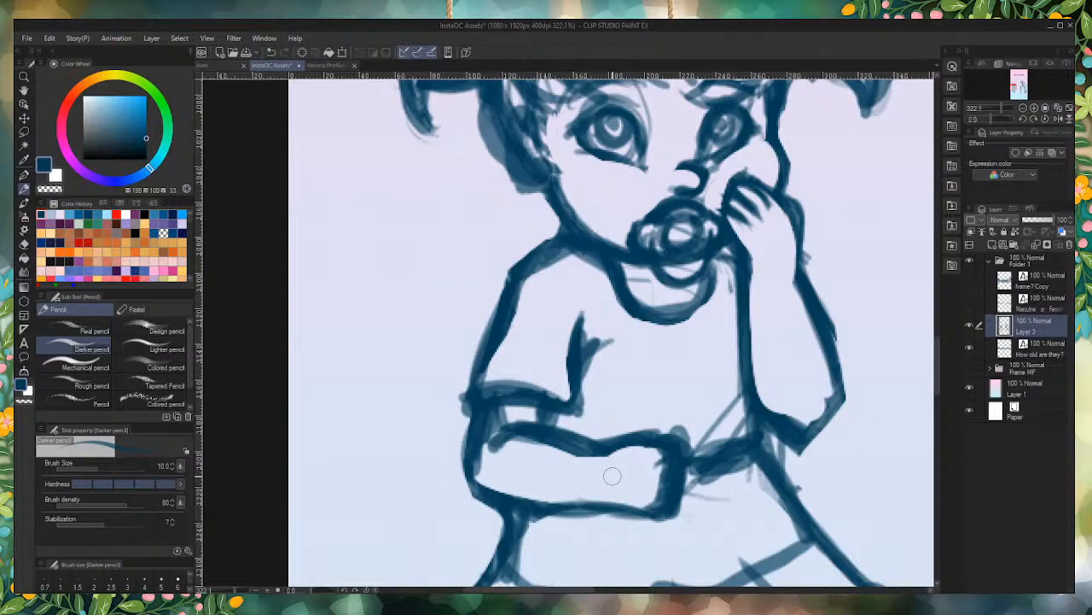
pyautogui.moveTo(475, 421); pyautogui.dragTo(467, 470)
pyautogui.moveTo(484, 399)
pyautogui.mouseDown()
pyautogui.moveTo(464, 487)
pyautogui.moveTo(486, 490)
pyautogui.mouseUp()
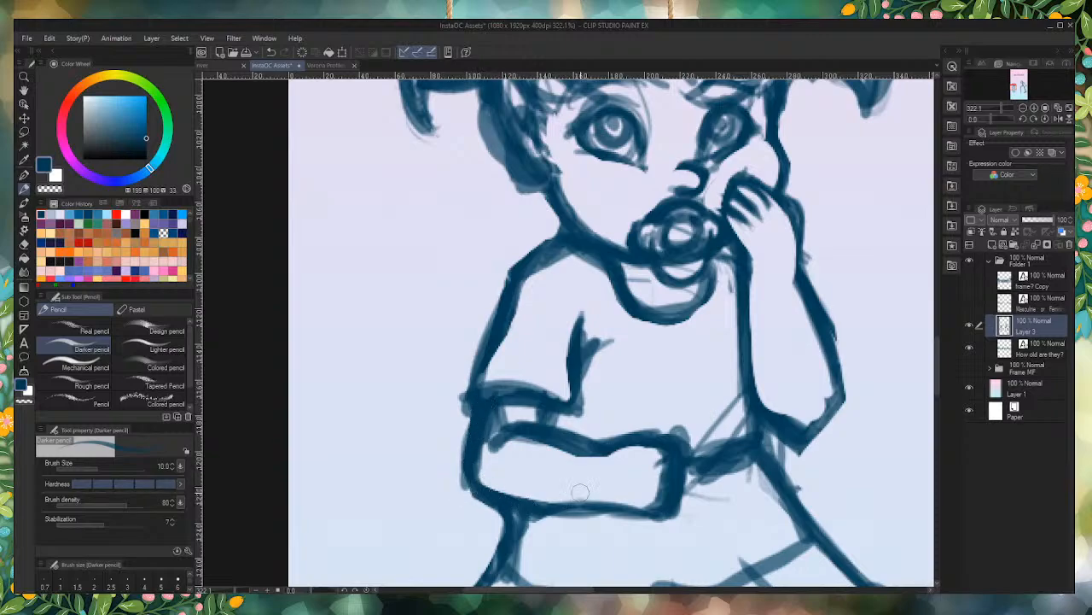
# Step: Darken the line joining the folded arm to the raised elbow and erase stray strokes along that side of the waist
pyautogui.scroll(-4, 695, 395)
pyautogui.scroll(4, 719, 434)
pyautogui.moveTo(668, 417)
pyautogui.mouseDown()
pyautogui.moveTo(709, 404)
pyautogui.moveTo(688, 415)
pyautogui.moveTo(650, 402)
pyautogui.mouseUp()
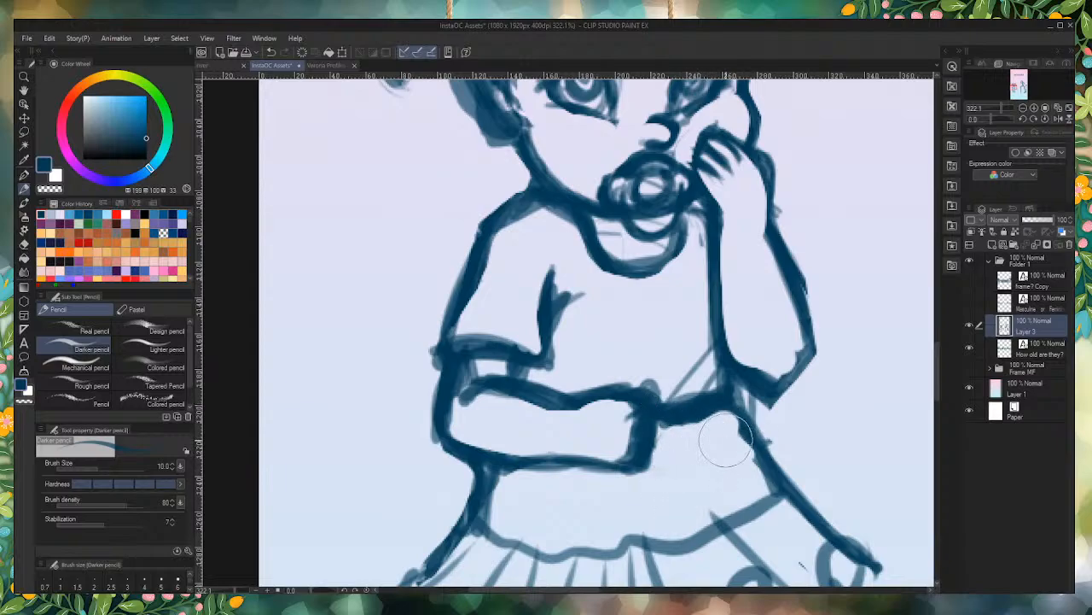
pyautogui.moveTo(736, 416); pyautogui.dragTo(773, 493)
pyautogui.moveTo(757, 412); pyautogui.dragTo(819, 494)
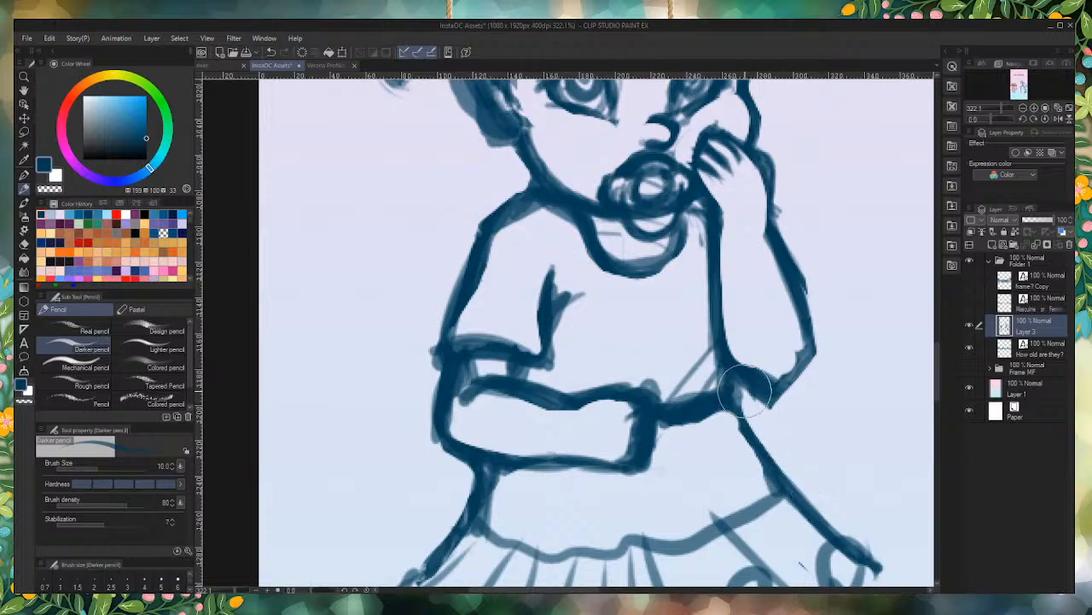
# Step: Darken the leg and sole outline of the girl's left-side shoe and draw its curved opening around the foot
pyautogui.scroll(-5, 806, 456)
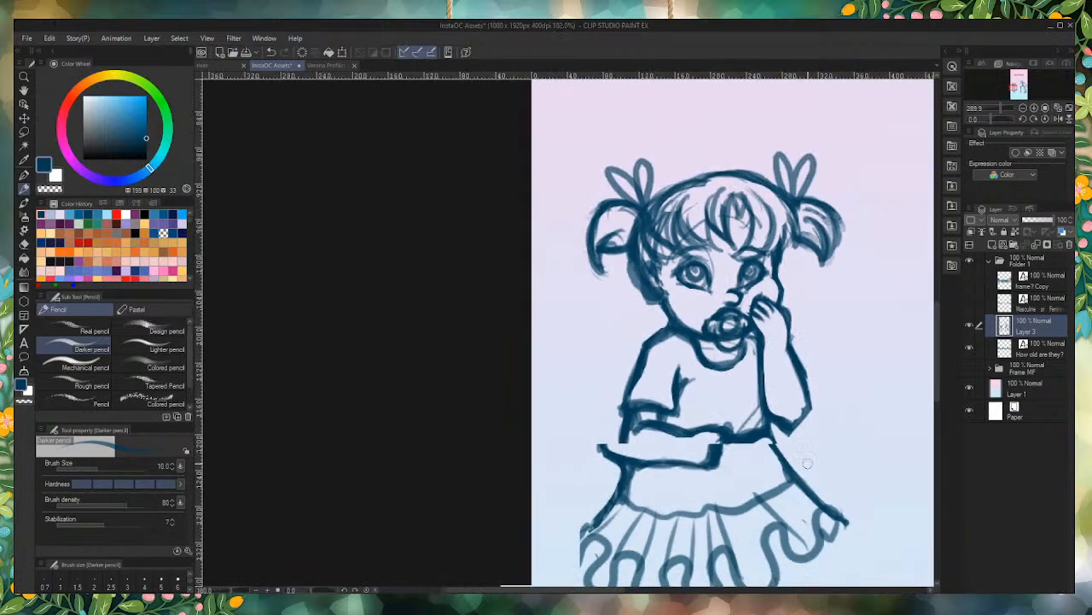
pyautogui.scroll(-6, 807, 463)
pyautogui.scroll(5, 696, 401)
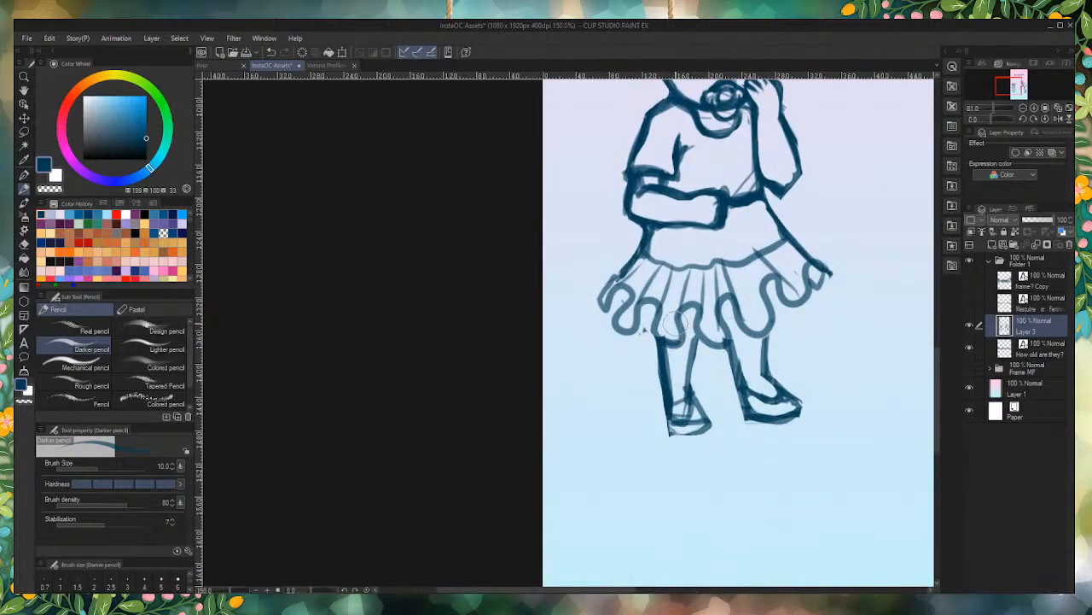
pyautogui.scroll(4, 675, 321)
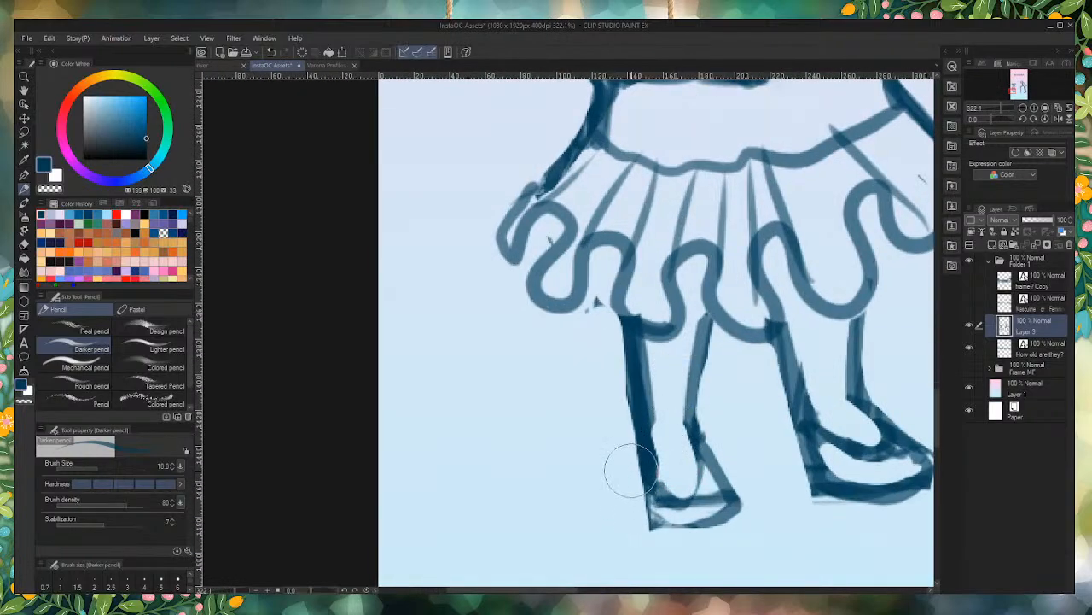
pyautogui.moveTo(631, 496); pyautogui.dragTo(642, 533)
pyautogui.moveTo(648, 472)
pyautogui.mouseDown()
pyautogui.moveTo(647, 525)
pyautogui.moveTo(648, 489)
pyautogui.moveTo(702, 531)
pyautogui.moveTo(653, 521)
pyautogui.moveTo(718, 518)
pyautogui.moveTo(743, 502)
pyautogui.mouseUp()
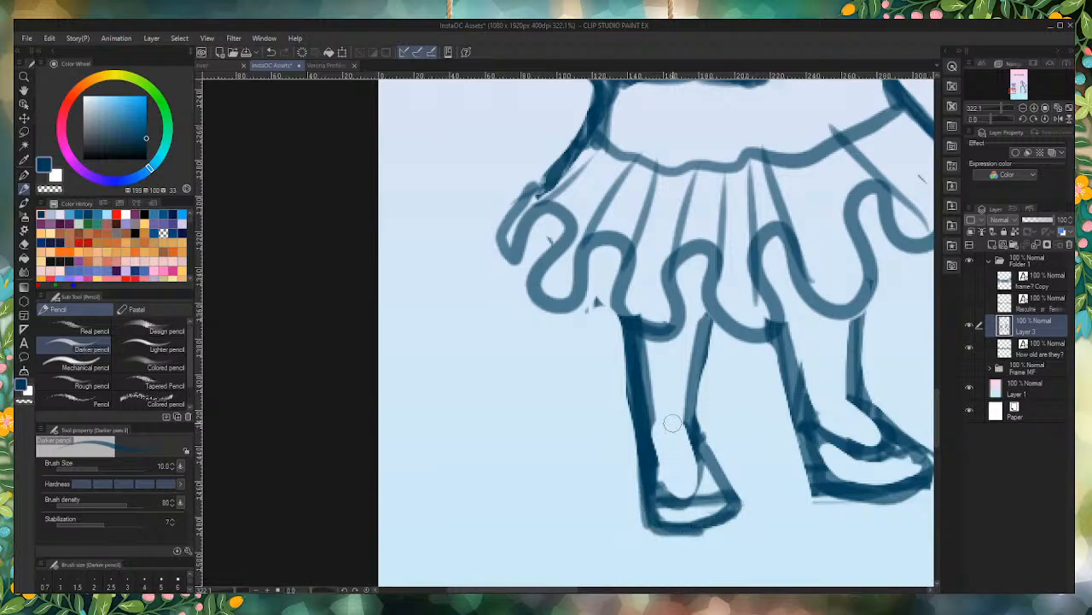
pyautogui.moveTo(690, 428)
pyautogui.mouseDown()
pyautogui.moveTo(700, 482)
pyautogui.moveTo(657, 471)
pyautogui.moveTo(693, 495)
pyautogui.moveTo(657, 469)
pyautogui.moveTo(698, 487)
pyautogui.moveTo(700, 435)
pyautogui.moveTo(682, 497)
pyautogui.moveTo(713, 502)
pyautogui.moveTo(669, 507)
pyautogui.moveTo(666, 496)
pyautogui.mouseUp()
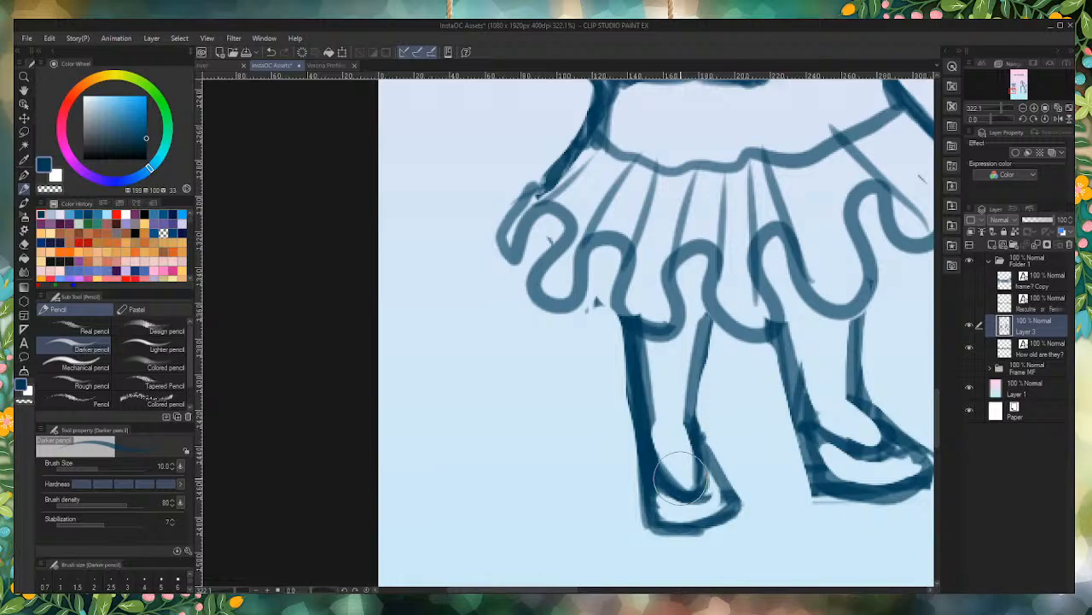
pyautogui.hotkey('ctrl', 'z')
# Step: Darken the skirt's left outer edge down to the ruffle and reinforce the outline of the right-side leg and shoe
pyautogui.moveTo(551, 171); pyautogui.dragTo(507, 220)
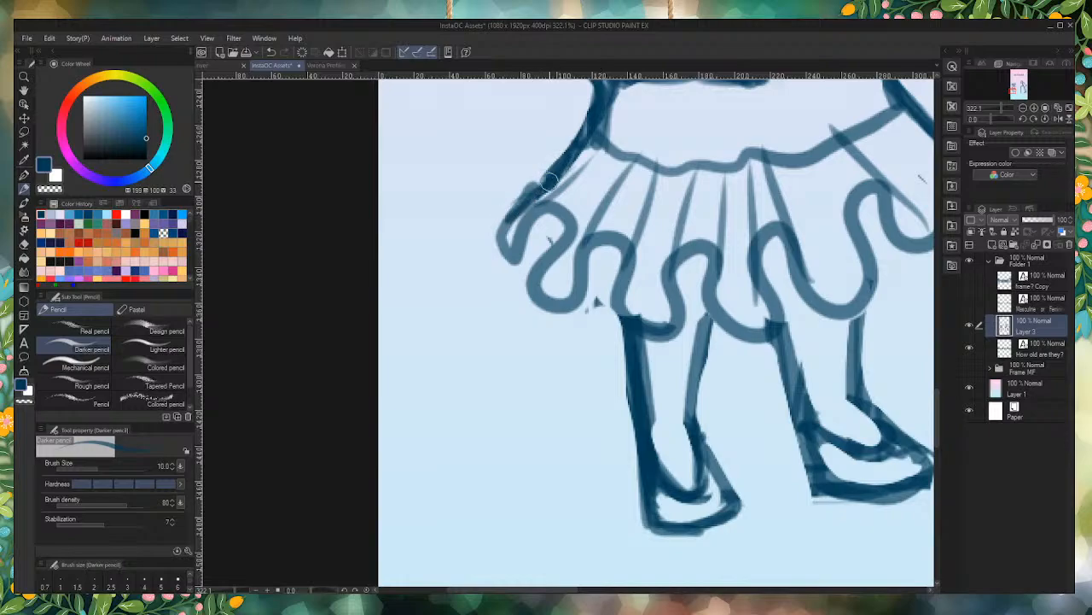
pyautogui.moveTo(548, 182)
pyautogui.mouseDown()
pyautogui.moveTo(502, 255)
pyautogui.moveTo(524, 268)
pyautogui.moveTo(542, 255)
pyautogui.mouseUp()
pyautogui.scroll(-6, 531, 262)
pyautogui.scroll(5, 713, 221)
pyautogui.moveTo(708, 333)
pyautogui.mouseDown()
pyautogui.moveTo(700, 378)
pyautogui.moveTo(703, 333)
pyautogui.moveTo(726, 434)
pyautogui.mouseUp()
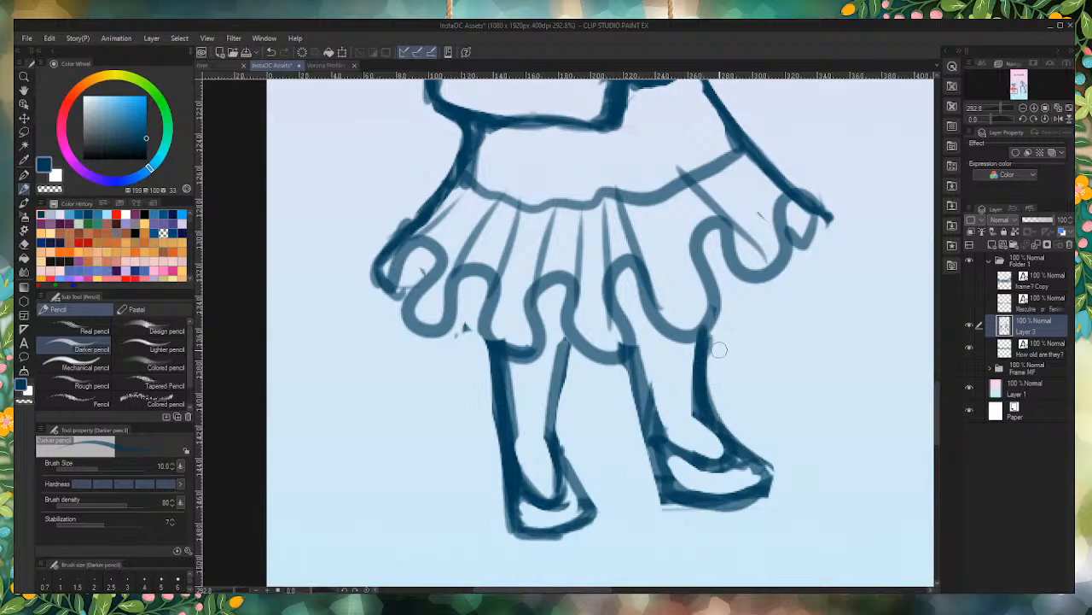
# Step: Save the InstaOC Assets document with the cleaned-up girl sketch
pyautogui.scroll(-3, 698, 374)
pyautogui.scroll(-3, 635, 457)
pyautogui.scroll(2, 657, 418)
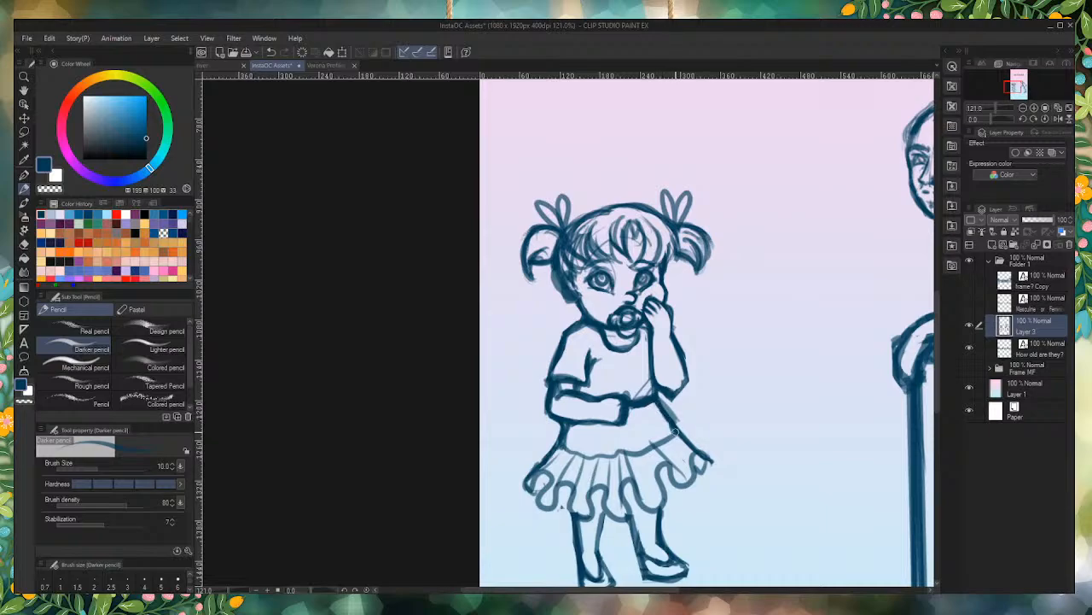
pyautogui.scroll(-3, 678, 431)
pyautogui.scroll(1, 668, 525)
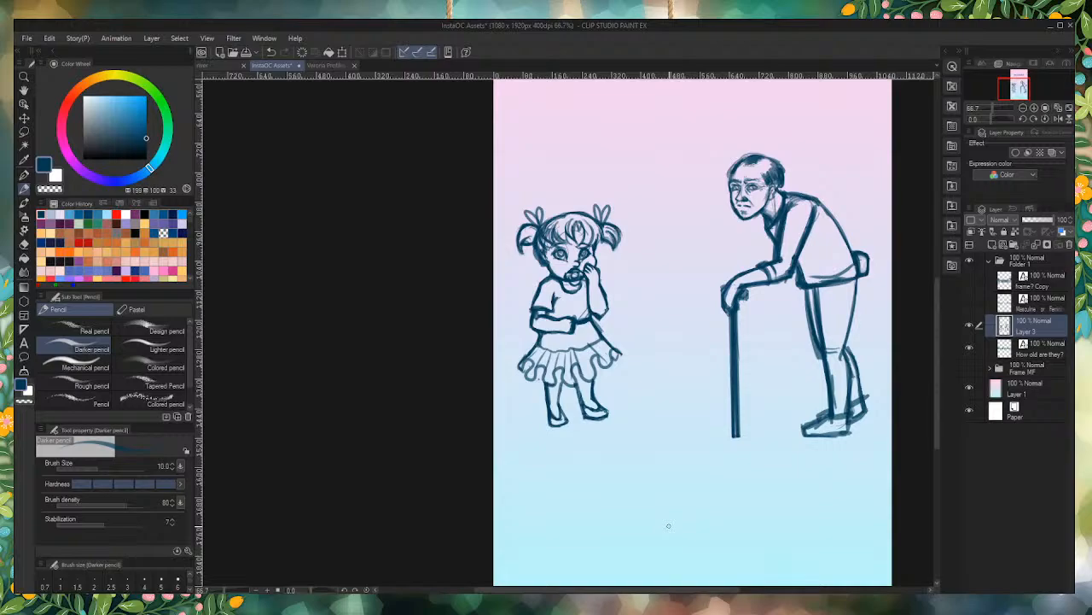
pyautogui.scroll(-2, 668, 526)
pyautogui.scroll(2, 731, 429)
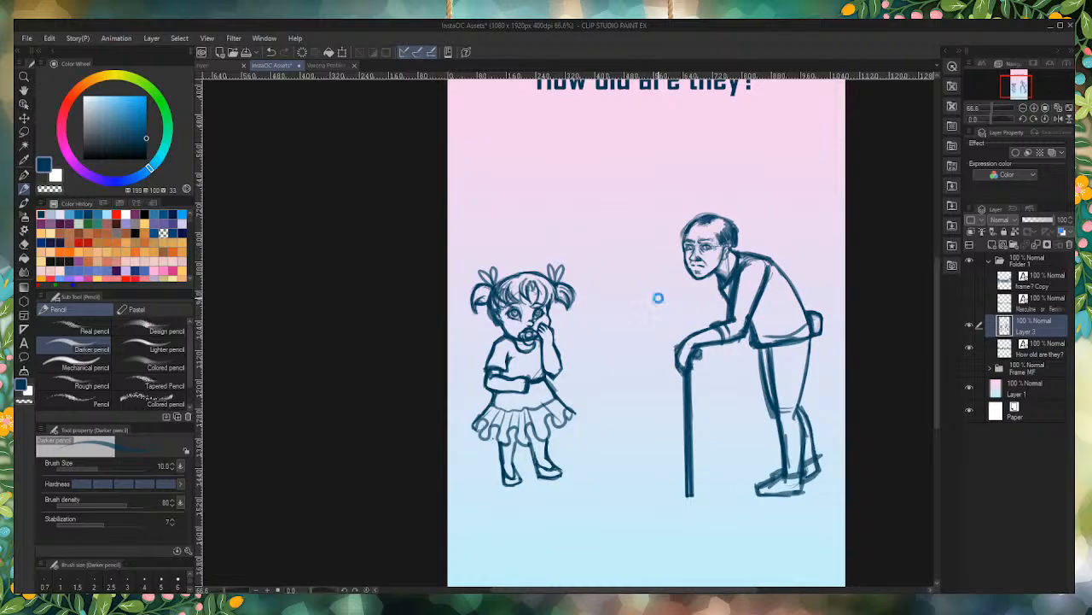
pyautogui.hotkey('ctrl', 's')
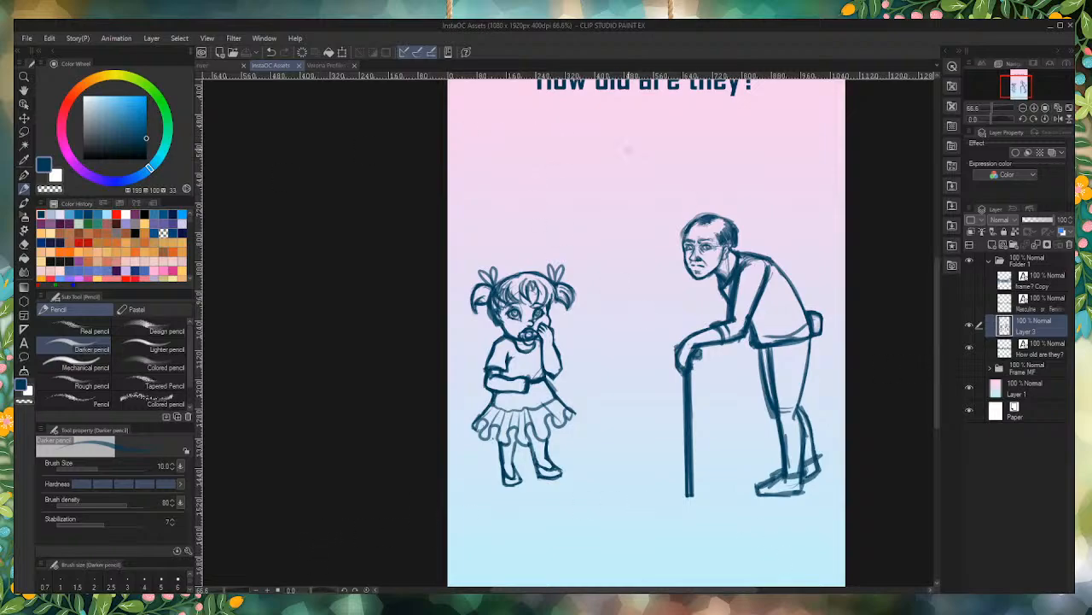
pyautogui.scroll(-7, 604, 292)
pyautogui.scroll(5, 609, 137)
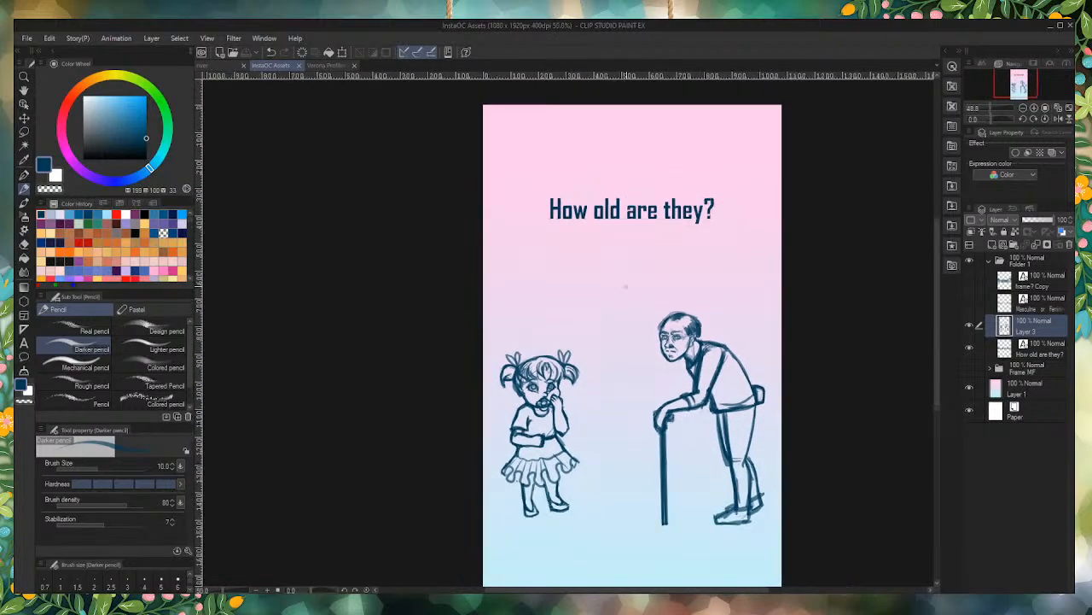
pyautogui.scroll(2, 604, 413)
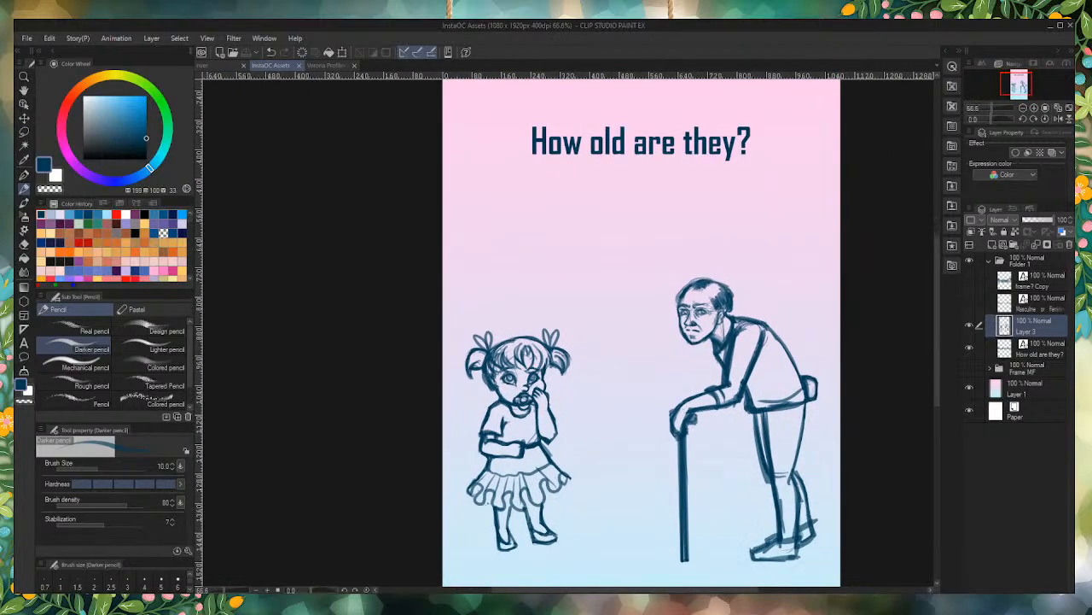
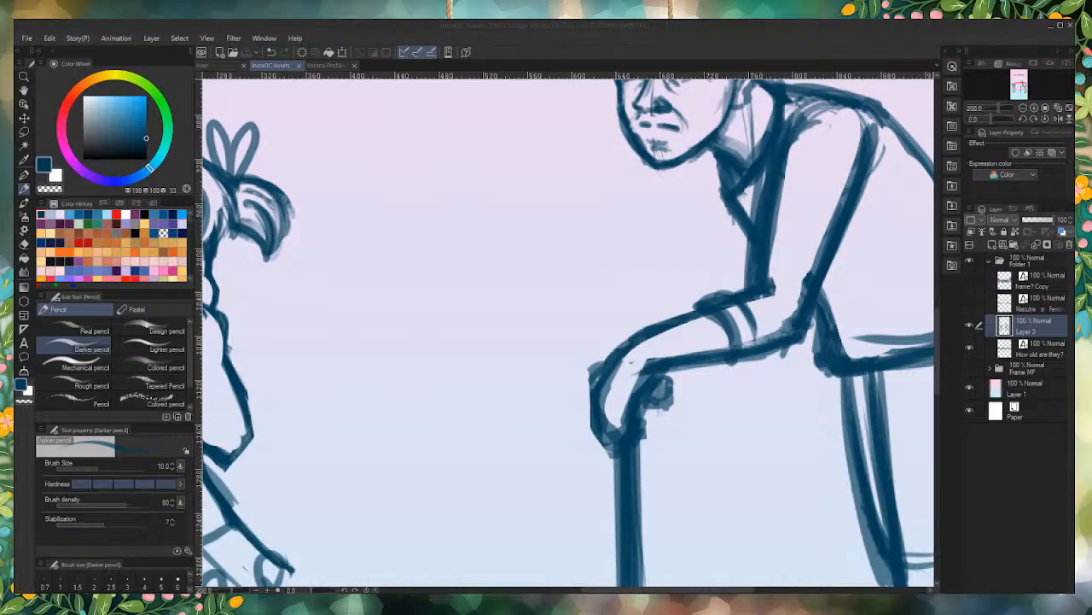
# Step: Add a new layer above the existing sketches and, with pencil size 25, rough in a third figure's head between the girl and elderly man
pyautogui.click(547, 39)
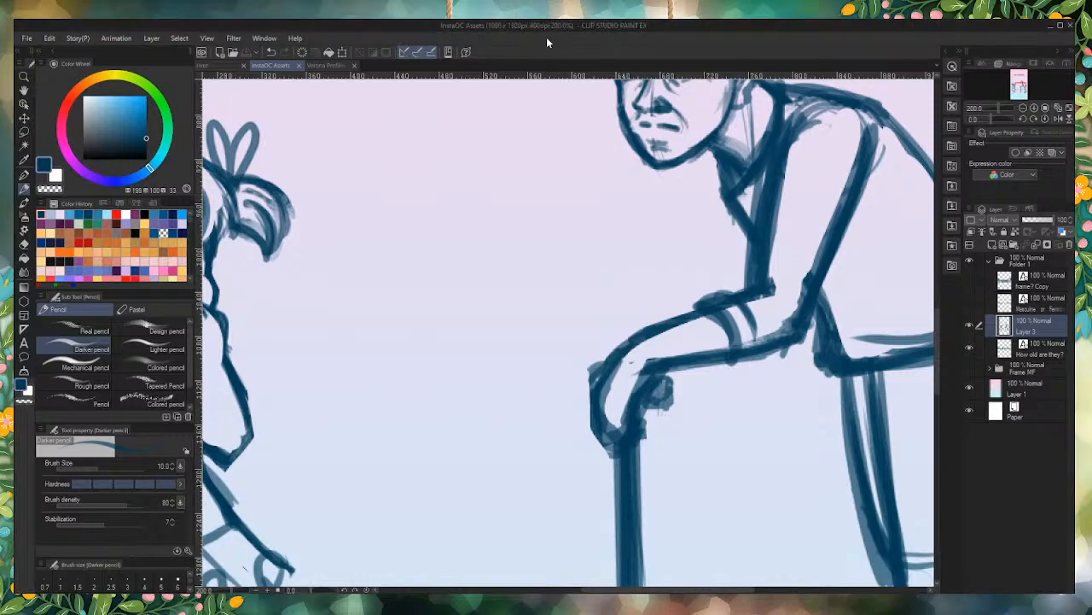
pyautogui.scroll(-1, 519, 437)
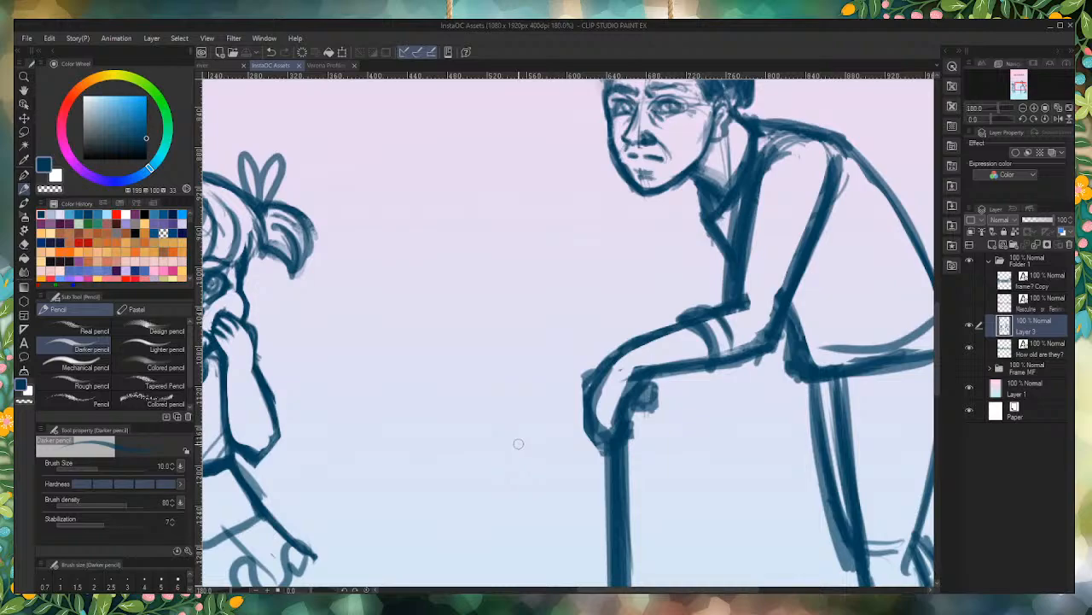
pyautogui.scroll(-5, 518, 443)
pyautogui.scroll(1, 350, 350)
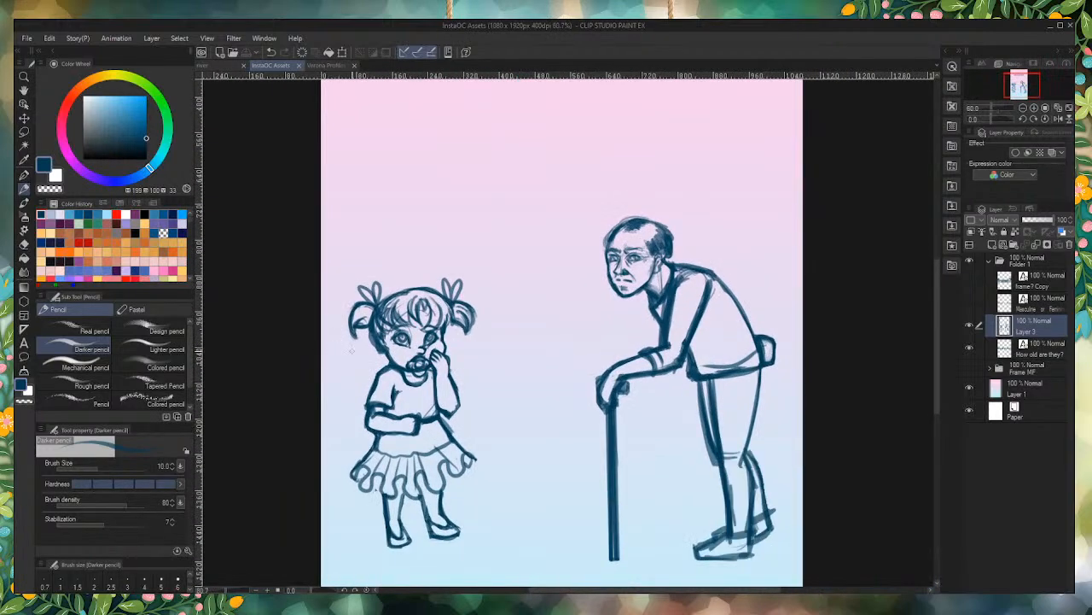
pyautogui.scroll(1, 351, 350)
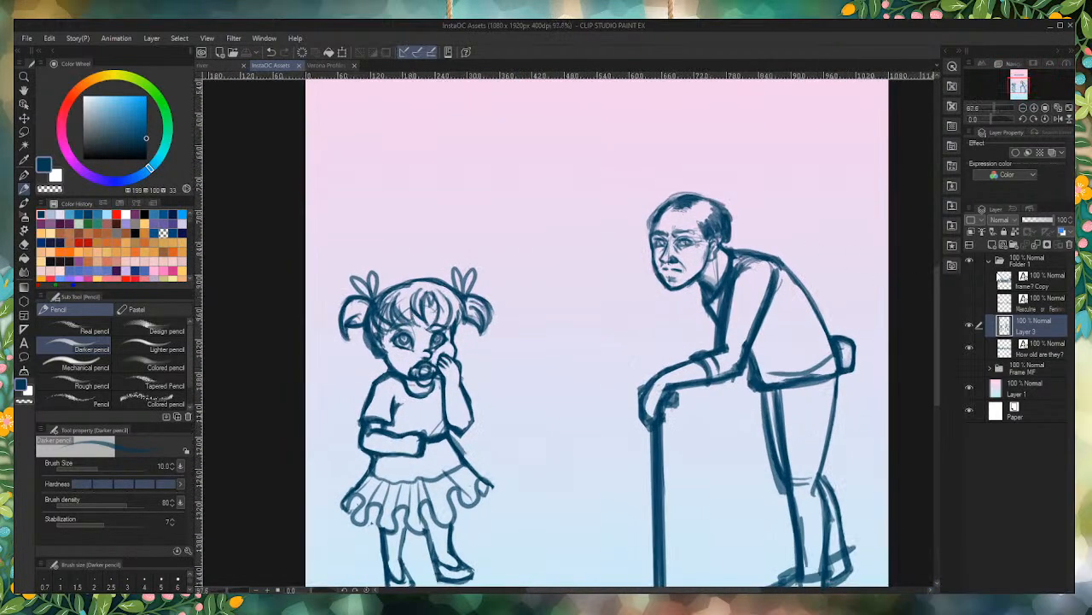
pyautogui.click(993, 245)
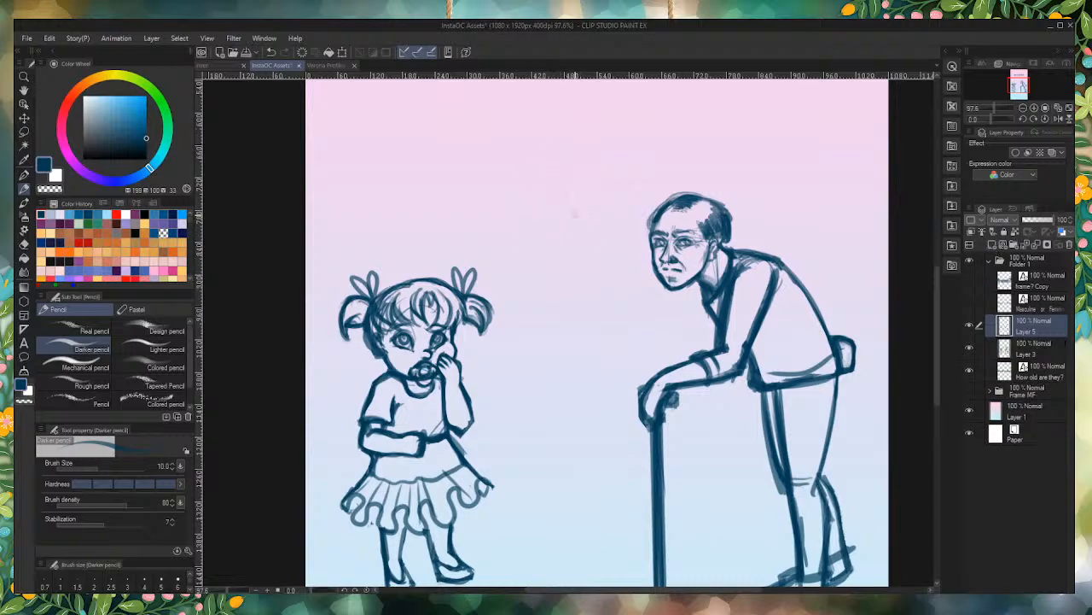
pyautogui.press(']')
pyautogui.press(']')
pyautogui.press(']')
pyautogui.press(']')
pyautogui.press(']')
pyautogui.moveTo(584, 149)
pyautogui.mouseDown()
pyautogui.moveTo(546, 143)
pyautogui.moveTo(588, 135)
pyautogui.moveTo(605, 152)
pyautogui.moveTo(584, 193)
pyautogui.moveTo(553, 192)
pyautogui.moveTo(575, 134)
pyautogui.moveTo(584, 214)
pyautogui.moveTo(596, 185)
pyautogui.moveTo(597, 196)
pyautogui.moveTo(559, 227)
pyautogui.mouseUp()
pyautogui.moveTo(538, 140); pyautogui.dragTo(543, 219)
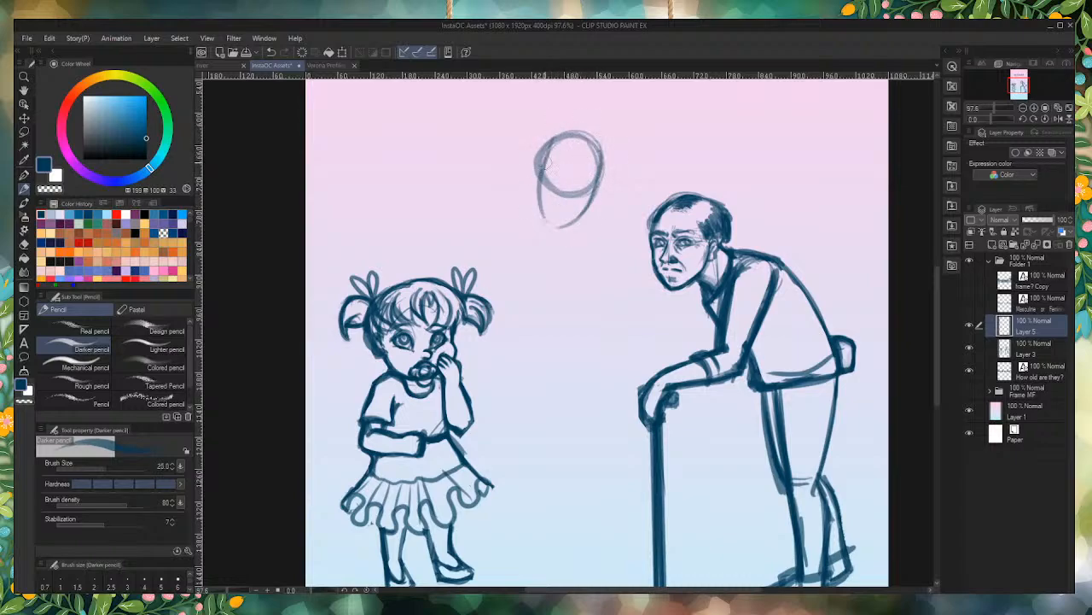
# Step: Sketch the middle figure's rounded ribcage below the head and a small pelvis circle at its base
pyautogui.moveTo(543, 164)
pyautogui.mouseDown()
pyautogui.moveTo(575, 213)
pyautogui.moveTo(556, 219)
pyautogui.moveTo(539, 160)
pyautogui.moveTo(546, 202)
pyautogui.moveTo(569, 210)
pyautogui.moveTo(541, 181)
pyautogui.moveTo(550, 209)
pyautogui.moveTo(595, 202)
pyautogui.moveTo(606, 173)
pyautogui.moveTo(579, 233)
pyautogui.moveTo(601, 255)
pyautogui.moveTo(524, 234)
pyautogui.moveTo(557, 233)
pyautogui.moveTo(514, 259)
pyautogui.mouseUp()
pyautogui.moveTo(531, 242)
pyautogui.mouseDown()
pyautogui.moveTo(598, 265)
pyautogui.moveTo(597, 301)
pyautogui.moveTo(604, 271)
pyautogui.moveTo(586, 327)
pyautogui.moveTo(544, 338)
pyautogui.moveTo(595, 337)
pyautogui.moveTo(520, 314)
pyautogui.moveTo(518, 263)
pyautogui.moveTo(546, 341)
pyautogui.mouseUp()
pyautogui.moveTo(516, 266)
pyautogui.mouseDown()
pyautogui.moveTo(553, 335)
pyautogui.moveTo(592, 338)
pyautogui.mouseUp()
pyautogui.moveTo(608, 250)
pyautogui.mouseDown()
pyautogui.moveTo(607, 291)
pyautogui.moveTo(612, 260)
pyautogui.moveTo(587, 233)
pyautogui.mouseUp()
pyautogui.moveTo(587, 335)
pyautogui.mouseDown()
pyautogui.moveTo(550, 337)
pyautogui.moveTo(571, 364)
pyautogui.moveTo(584, 351)
pyautogui.mouseUp()
# Step: Sketch the middle figure's left-side arm, with the upper arm hanging to the elbow and the forearm angled across the hips
pyautogui.moveTo(516, 241); pyautogui.dragTo(487, 306)
pyautogui.moveTo(524, 238); pyautogui.dragTo(510, 337)
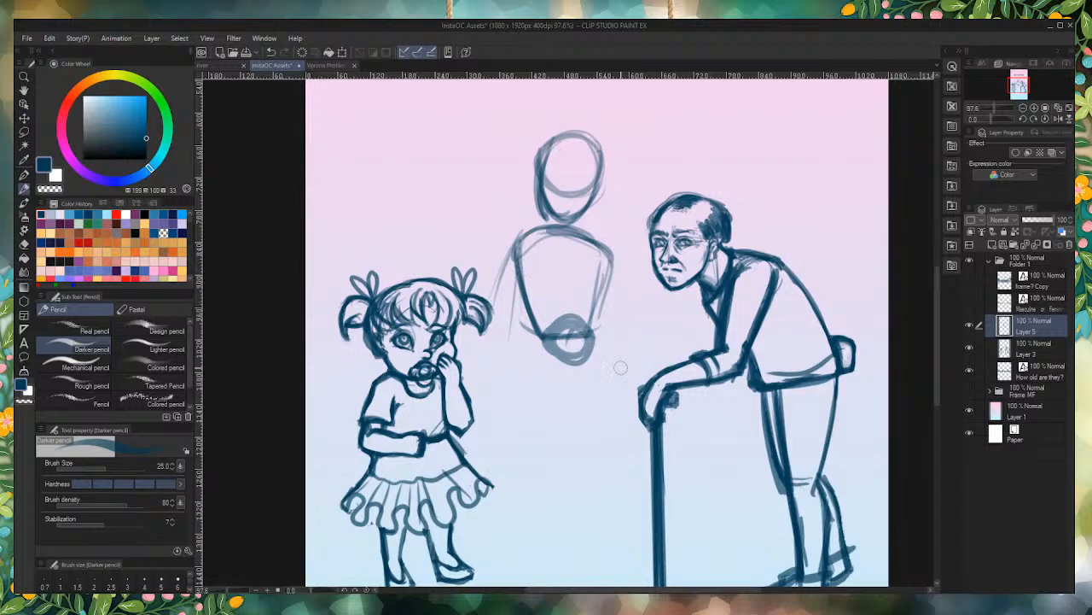
pyautogui.moveTo(528, 227)
pyautogui.mouseDown()
pyautogui.moveTo(504, 290)
pyautogui.moveTo(501, 354)
pyautogui.mouseUp()
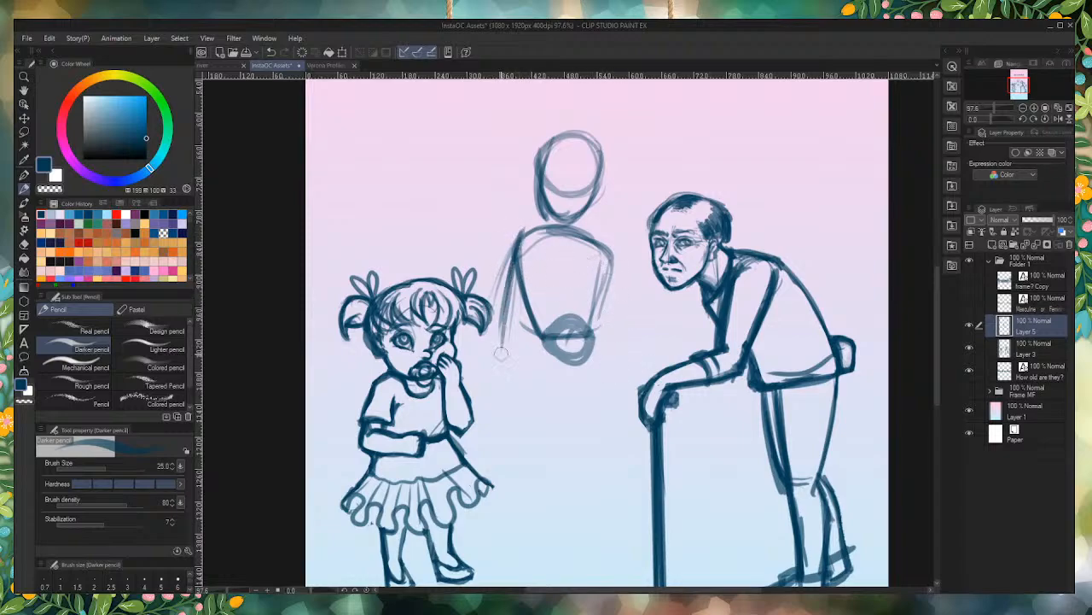
pyautogui.moveTo(515, 248)
pyautogui.mouseDown()
pyautogui.moveTo(490, 351)
pyautogui.moveTo(516, 249)
pyautogui.moveTo(500, 341)
pyautogui.moveTo(543, 374)
pyautogui.mouseUp()
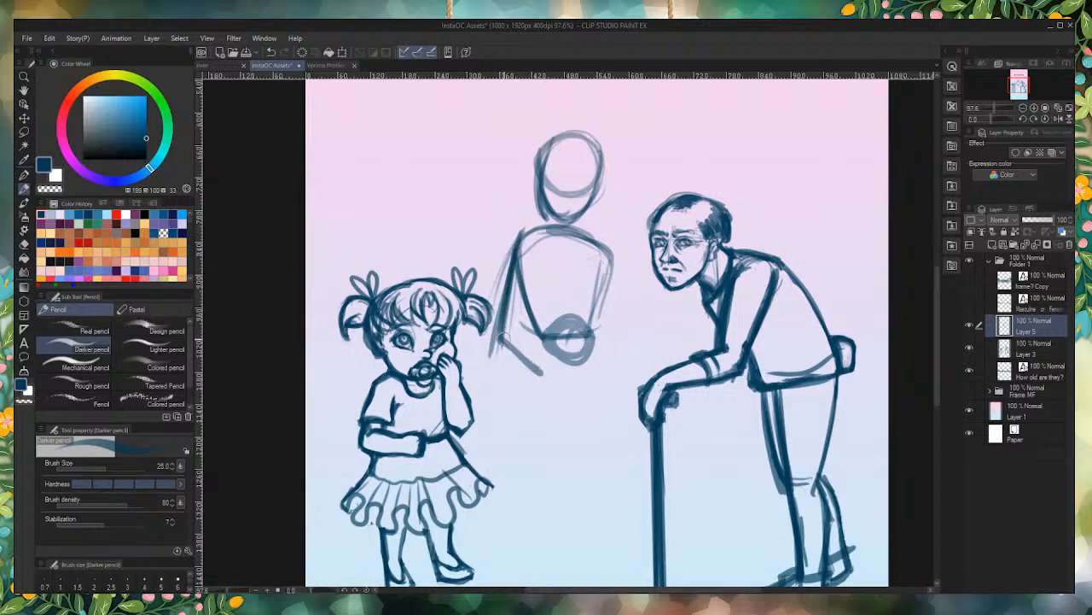
pyautogui.moveTo(504, 340); pyautogui.dragTo(582, 403)
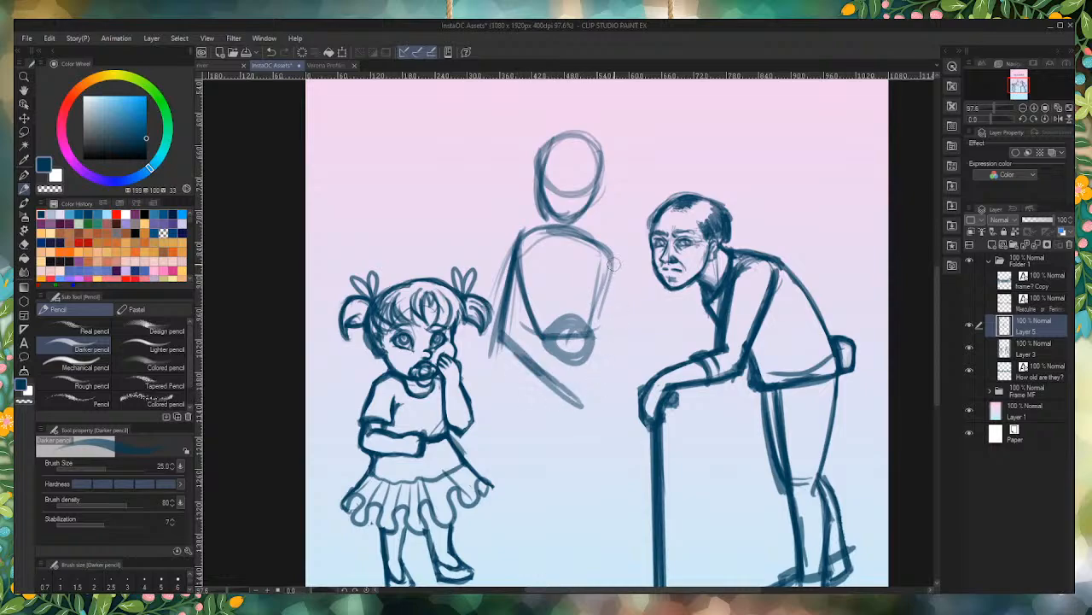
# Step: Sketch the middle figure's right-side arm, bending at the elbow to meet the other forearm in front of the hips
pyautogui.moveTo(613, 256)
pyautogui.mouseDown()
pyautogui.moveTo(611, 322)
pyautogui.moveTo(623, 314)
pyautogui.moveTo(628, 348)
pyautogui.moveTo(605, 374)
pyautogui.mouseUp()
pyautogui.moveTo(614, 292); pyautogui.dragTo(608, 368)
pyautogui.moveTo(626, 329); pyautogui.dragTo(583, 415)
pyautogui.moveTo(603, 251); pyautogui.dragTo(592, 349)
# Step: Darken the middle figure's head outline, add volume to the back of the skull, and draw the neck and sloping shoulders
pyautogui.moveTo(596, 143); pyautogui.dragTo(602, 196)
pyautogui.moveTo(603, 161)
pyautogui.mouseDown()
pyautogui.moveTo(597, 190)
pyautogui.moveTo(556, 141)
pyautogui.moveTo(529, 189)
pyautogui.mouseUp()
pyautogui.moveTo(543, 147)
pyautogui.mouseDown()
pyautogui.moveTo(530, 198)
pyautogui.moveTo(604, 247)
pyautogui.mouseUp()
pyautogui.moveTo(538, 205)
pyautogui.mouseDown()
pyautogui.moveTo(546, 228)
pyautogui.moveTo(516, 241)
pyautogui.moveTo(505, 264)
pyautogui.mouseUp()
pyautogui.moveTo(612, 255)
pyautogui.mouseDown()
pyautogui.moveTo(594, 275)
pyautogui.moveTo(608, 272)
pyautogui.mouseUp()
# Step: Darken the sides of the middle figure's torso and extend them into flared hips with a curved lower edge
pyautogui.moveTo(517, 266); pyautogui.dragTo(548, 348)
pyautogui.moveTo(613, 263)
pyautogui.mouseDown()
pyautogui.moveTo(597, 361)
pyautogui.moveTo(565, 363)
pyautogui.moveTo(560, 344)
pyautogui.moveTo(554, 352)
pyautogui.moveTo(587, 338)
pyautogui.moveTo(619, 418)
pyautogui.mouseUp()
pyautogui.moveTo(607, 362)
pyautogui.mouseDown()
pyautogui.moveTo(617, 417)
pyautogui.moveTo(571, 418)
pyautogui.moveTo(524, 391)
pyautogui.moveTo(582, 421)
pyautogui.mouseUp()
pyautogui.moveTo(539, 331); pyautogui.dragTo(526, 401)
pyautogui.moveTo(533, 394)
pyautogui.mouseDown()
pyautogui.moveTo(606, 416)
pyautogui.moveTo(610, 374)
pyautogui.mouseUp()
pyautogui.moveTo(599, 331); pyautogui.dragTo(618, 400)
pyautogui.moveTo(619, 381)
pyautogui.mouseDown()
pyautogui.moveTo(569, 418)
pyautogui.moveTo(538, 389)
pyautogui.mouseUp()
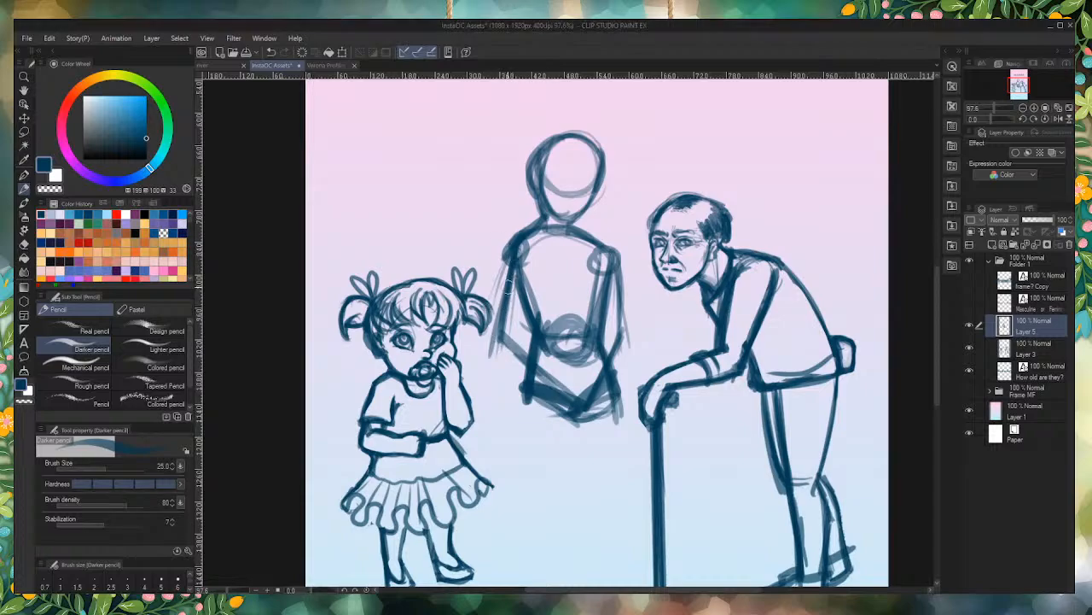
# Step: Thicken both upper arms of the middle figure from the shoulders and mark the elbows
pyautogui.moveTo(512, 249); pyautogui.dragTo(503, 334)
pyautogui.moveTo(513, 242); pyautogui.dragTo(501, 336)
pyautogui.moveTo(512, 248); pyautogui.dragTo(498, 338)
pyautogui.moveTo(606, 256); pyautogui.dragTo(621, 337)
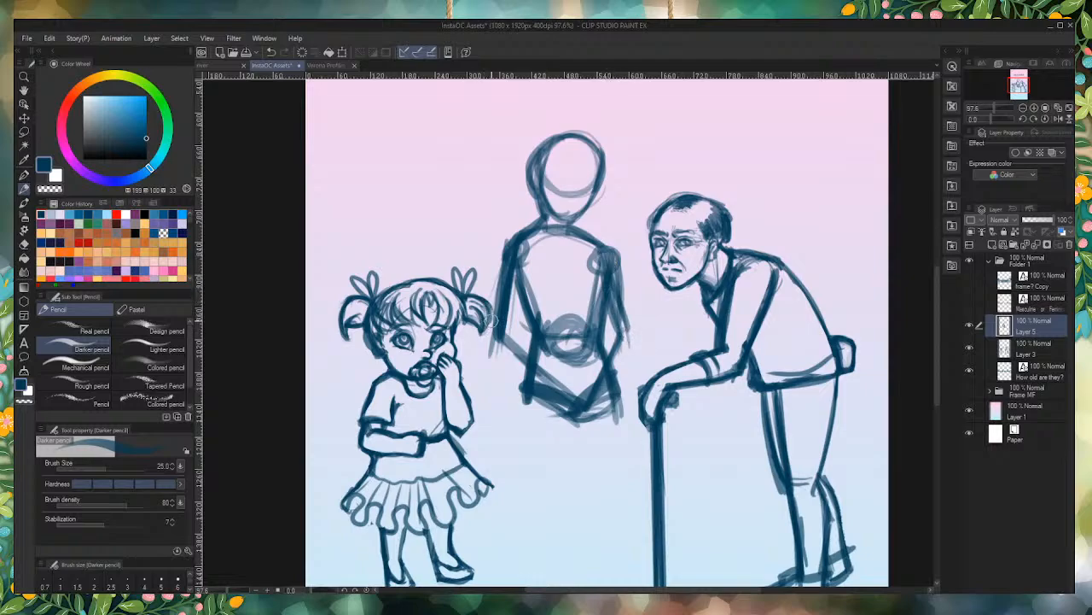
pyautogui.moveTo(490, 318); pyautogui.dragTo(511, 350)
pyautogui.moveTo(609, 324); pyautogui.dragTo(632, 347)
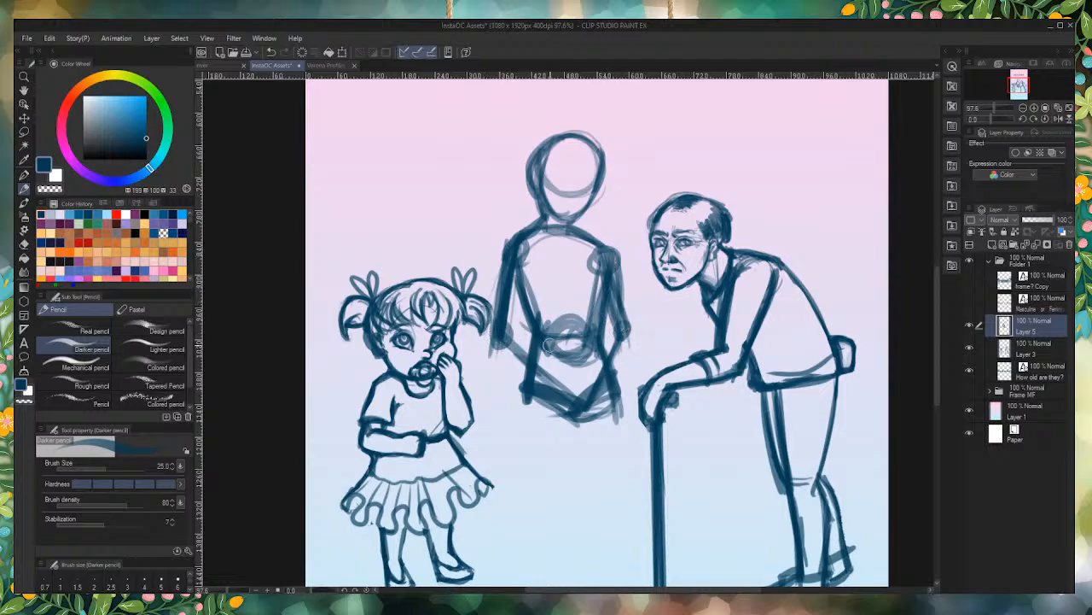
# Step: Draw vertical centre guidelines and a slanted eye-level guideline across the middle figure's face
pyautogui.moveTo(582, 121)
pyautogui.mouseDown()
pyautogui.moveTo(569, 215)
pyautogui.moveTo(582, 119)
pyautogui.moveTo(559, 249)
pyautogui.mouseUp()
pyautogui.moveTo(579, 164); pyautogui.dragTo(562, 244)
pyautogui.moveTo(546, 176)
pyautogui.mouseDown()
pyautogui.moveTo(611, 190)
pyautogui.moveTo(589, 198)
pyautogui.moveTo(618, 187)
pyautogui.mouseUp()
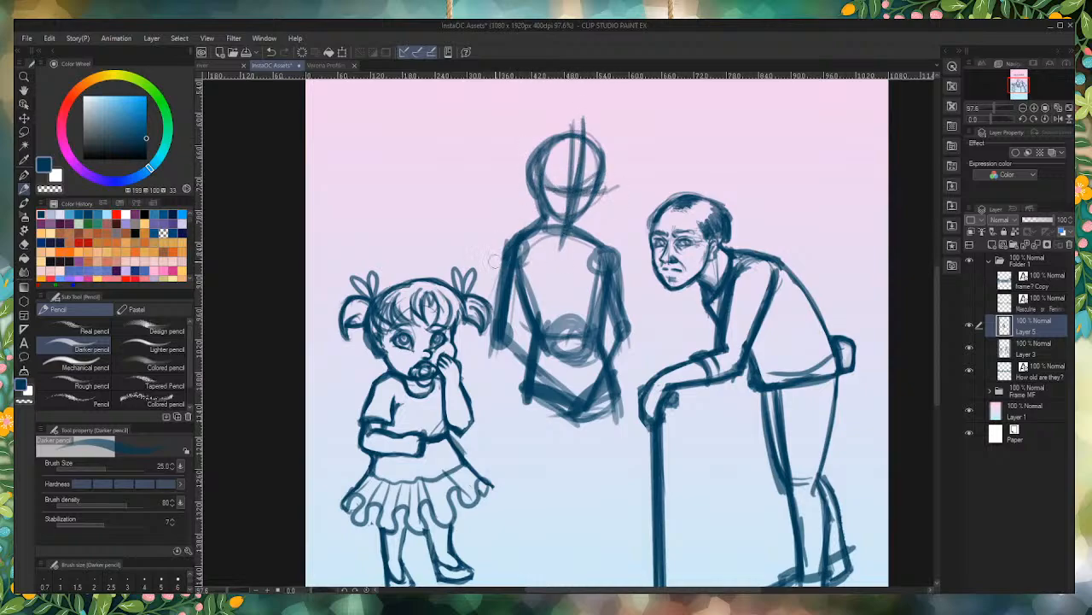
# Step: Thicken the middle figure's forearms from both elbows to where the hands meet in front of the hips
pyautogui.moveTo(512, 326); pyautogui.dragTo(574, 406)
pyautogui.moveTo(540, 360); pyautogui.dragTo(582, 410)
pyautogui.moveTo(485, 350)
pyautogui.mouseDown()
pyautogui.moveTo(562, 399)
pyautogui.moveTo(549, 383)
pyautogui.mouseUp()
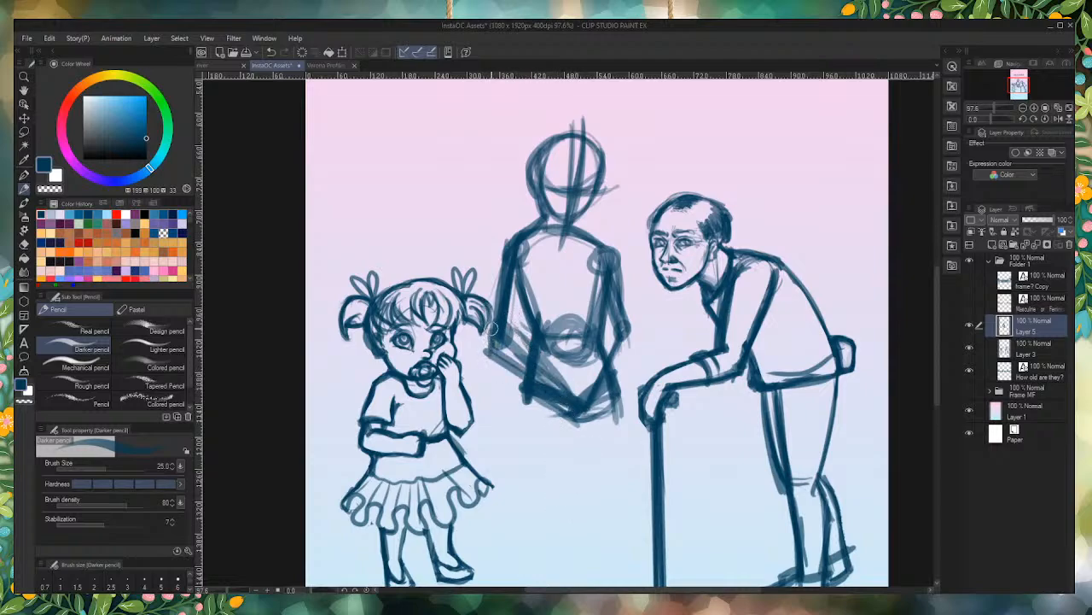
pyautogui.moveTo(491, 329); pyautogui.dragTo(566, 394)
pyautogui.moveTo(609, 331)
pyautogui.mouseDown()
pyautogui.moveTo(579, 401)
pyautogui.moveTo(599, 401)
pyautogui.moveTo(584, 396)
pyautogui.moveTo(592, 424)
pyautogui.moveTo(559, 415)
pyautogui.mouseUp()
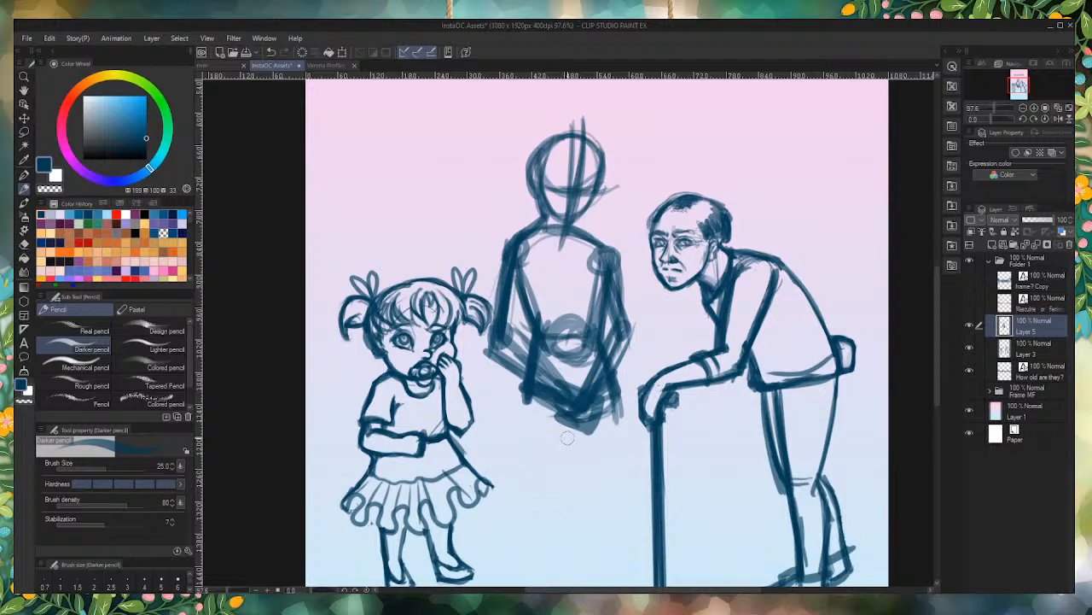
# Step: Erase the forearms and hands crossing the middle figure's hips and draw a wide angled line along the bottom of the hips
pyautogui.moveTo(595, 376)
pyautogui.mouseDown()
pyautogui.moveTo(589, 343)
pyautogui.moveTo(590, 425)
pyautogui.moveTo(567, 404)
pyautogui.moveTo(557, 360)
pyautogui.moveTo(527, 435)
pyautogui.moveTo(536, 374)
pyautogui.moveTo(577, 438)
pyautogui.mouseUp()
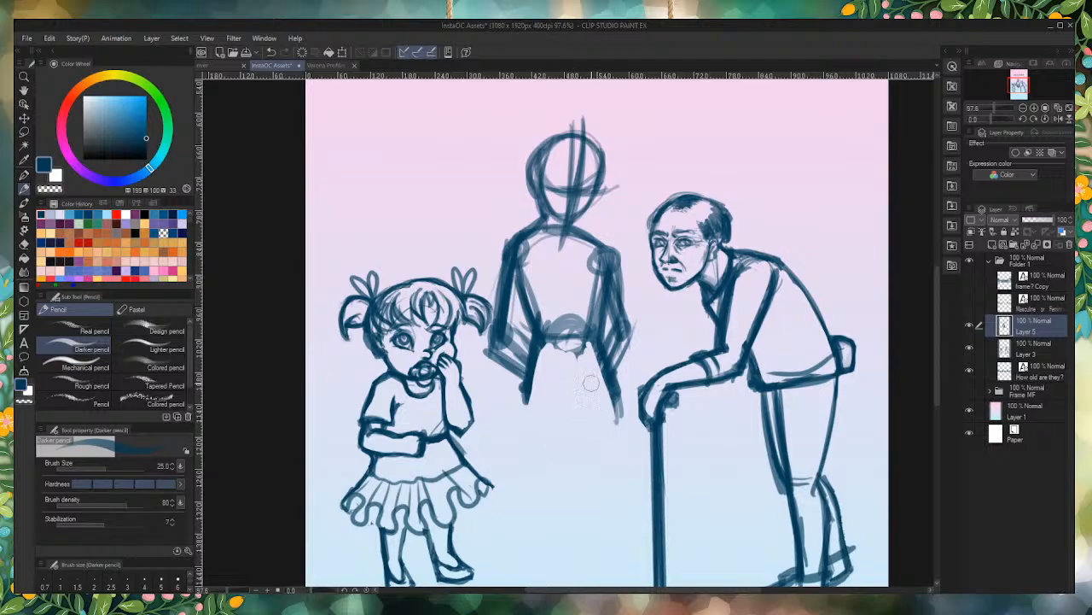
pyautogui.moveTo(501, 351); pyautogui.dragTo(519, 364)
pyautogui.moveTo(602, 398)
pyautogui.mouseDown()
pyautogui.moveTo(618, 389)
pyautogui.moveTo(570, 418)
pyautogui.moveTo(509, 403)
pyautogui.mouseUp()
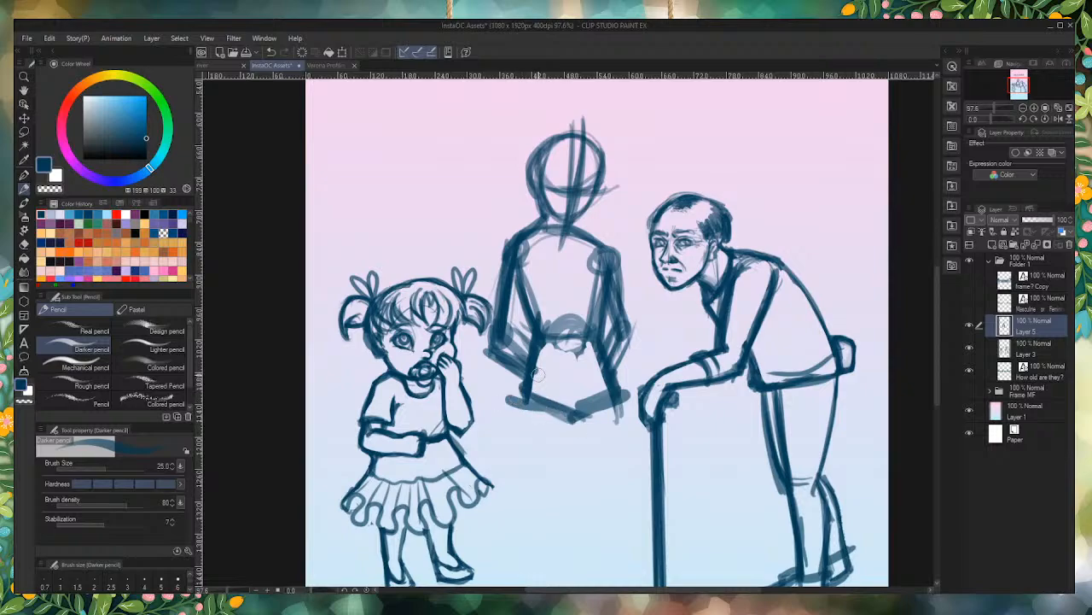
pyautogui.moveTo(532, 325)
pyautogui.mouseDown()
pyautogui.moveTo(527, 317)
pyautogui.moveTo(531, 340)
pyautogui.moveTo(509, 287)
pyautogui.moveTo(517, 309)
pyautogui.mouseUp()
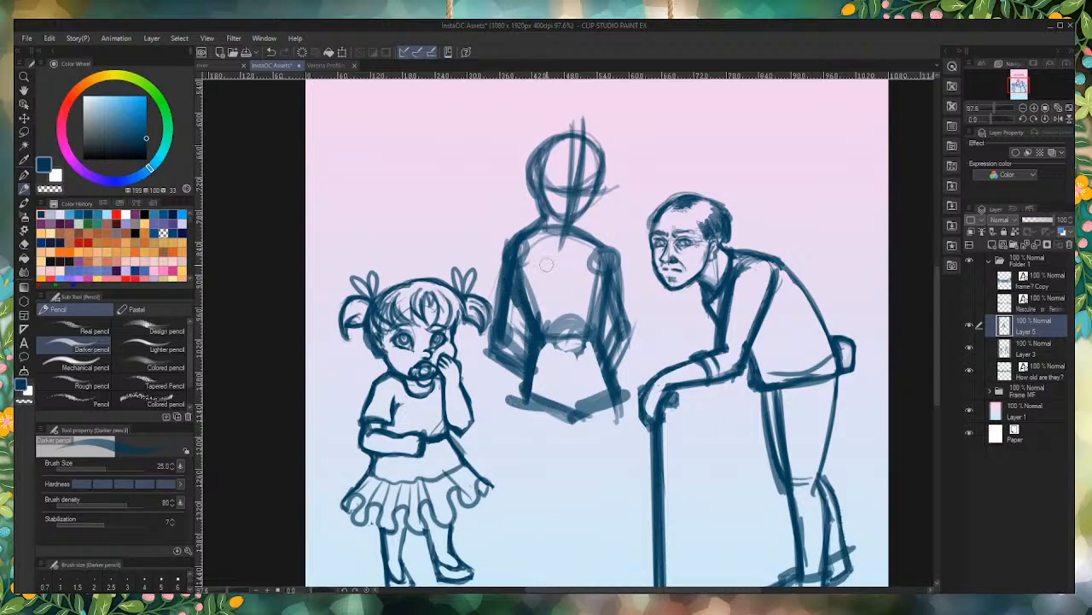
pyautogui.moveTo(618, 399); pyautogui.dragTo(587, 400)
# Step: Sketch the middle figure's right-side leg as a long line down from the hip, ending in a sideways-pointing foot
pyautogui.scroll(-9, 546, 295)
pyautogui.scroll(5, 513, 224)
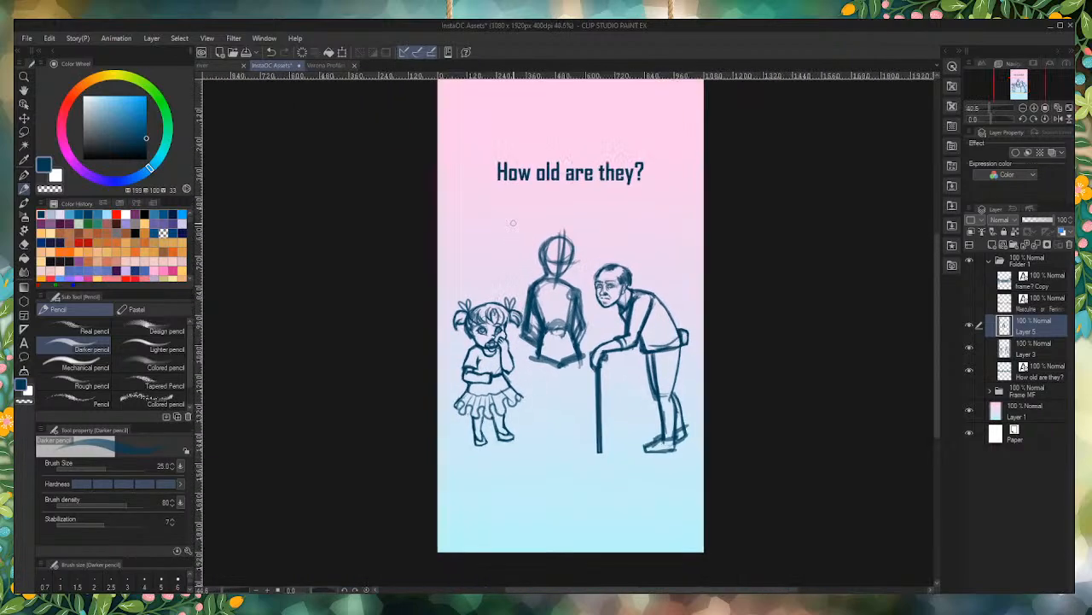
pyautogui.scroll(-4, 589, 461)
pyautogui.scroll(2, 565, 484)
pyautogui.scroll(3, 565, 483)
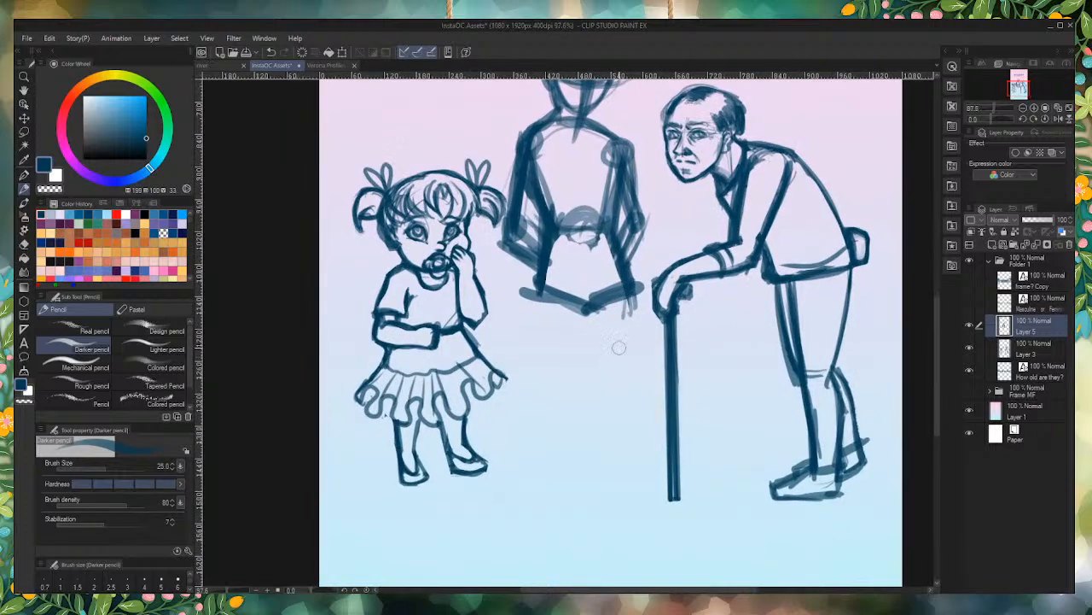
pyautogui.moveTo(621, 292); pyautogui.dragTo(607, 476)
pyautogui.moveTo(609, 475); pyautogui.dragTo(648, 491)
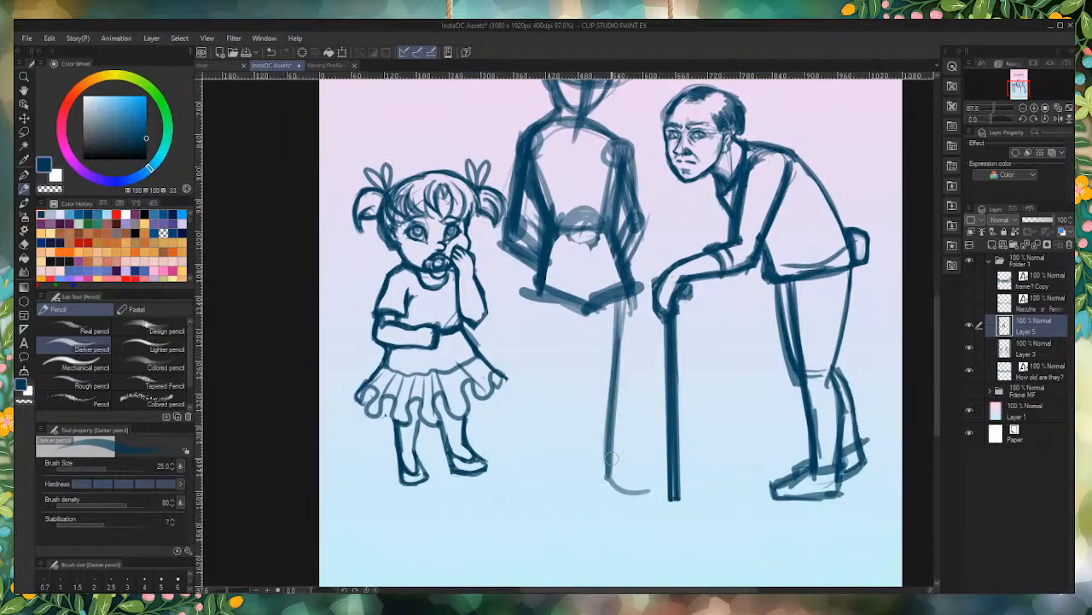
pyautogui.moveTo(611, 411)
pyautogui.mouseDown()
pyautogui.moveTo(605, 499)
pyautogui.moveTo(610, 457)
pyautogui.moveTo(654, 496)
pyautogui.moveTo(608, 497)
pyautogui.mouseUp()
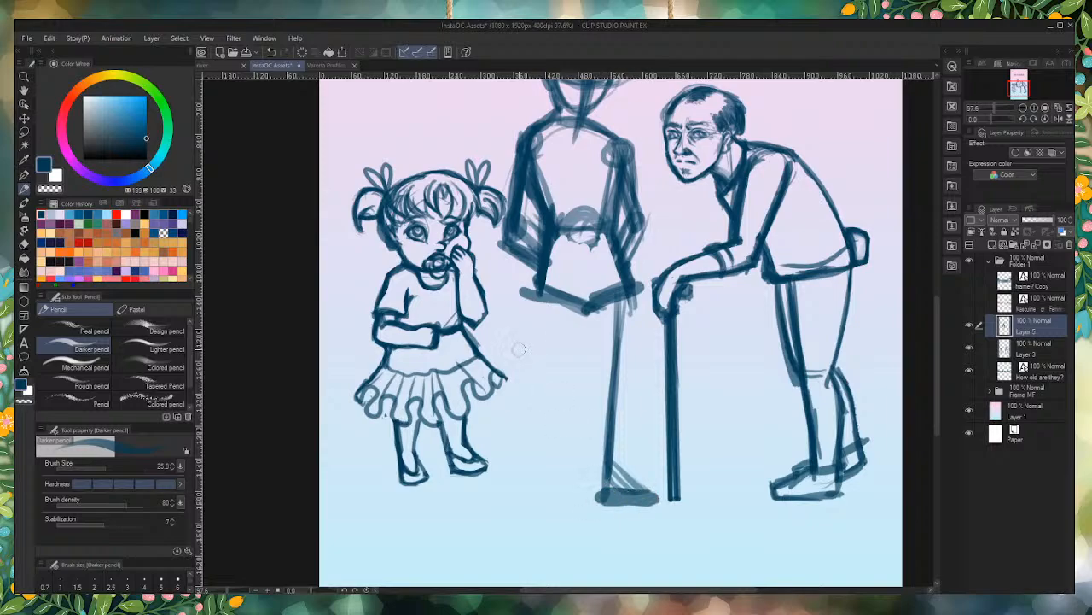
# Step: Sketch the middle figure's left-side leg line down from the hip and block in its foot
pyautogui.moveTo(563, 292); pyautogui.dragTo(550, 502)
pyautogui.moveTo(560, 330); pyautogui.dragTo(554, 502)
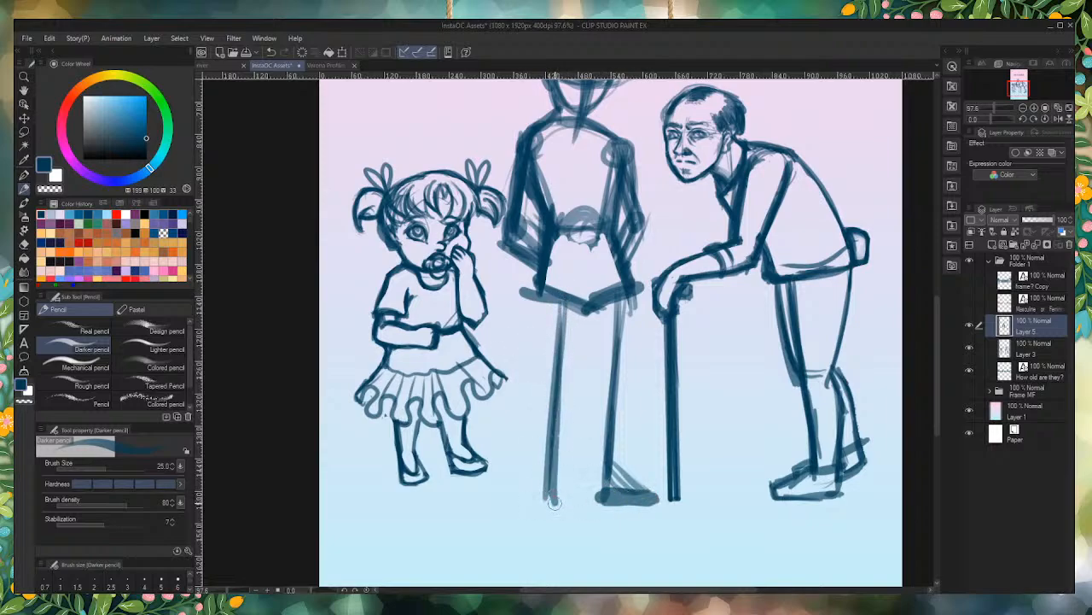
pyautogui.moveTo(553, 465)
pyautogui.mouseDown()
pyautogui.moveTo(569, 508)
pyautogui.moveTo(552, 464)
pyautogui.moveTo(575, 509)
pyautogui.moveTo(544, 523)
pyautogui.mouseUp()
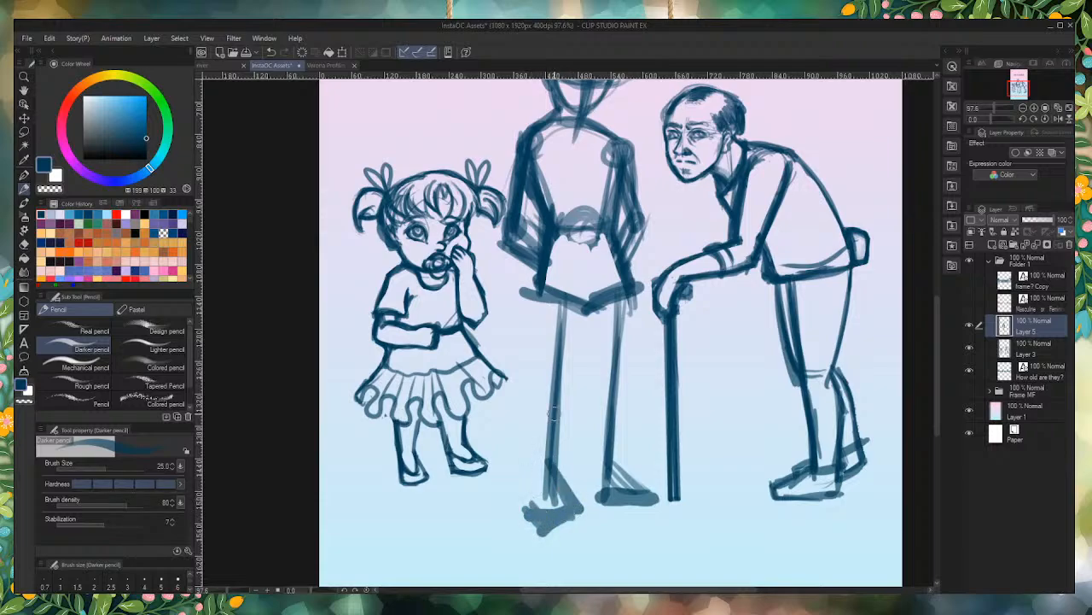
# Step: Build up the middle figure's left-side leg with inner and outer thigh contours, a hip crease, and a thick calf down to the ankle
pyautogui.moveTo(594, 299); pyautogui.dragTo(557, 401)
pyautogui.moveTo(592, 320); pyautogui.dragTo(560, 403)
pyautogui.moveTo(591, 288); pyautogui.dragTo(565, 388)
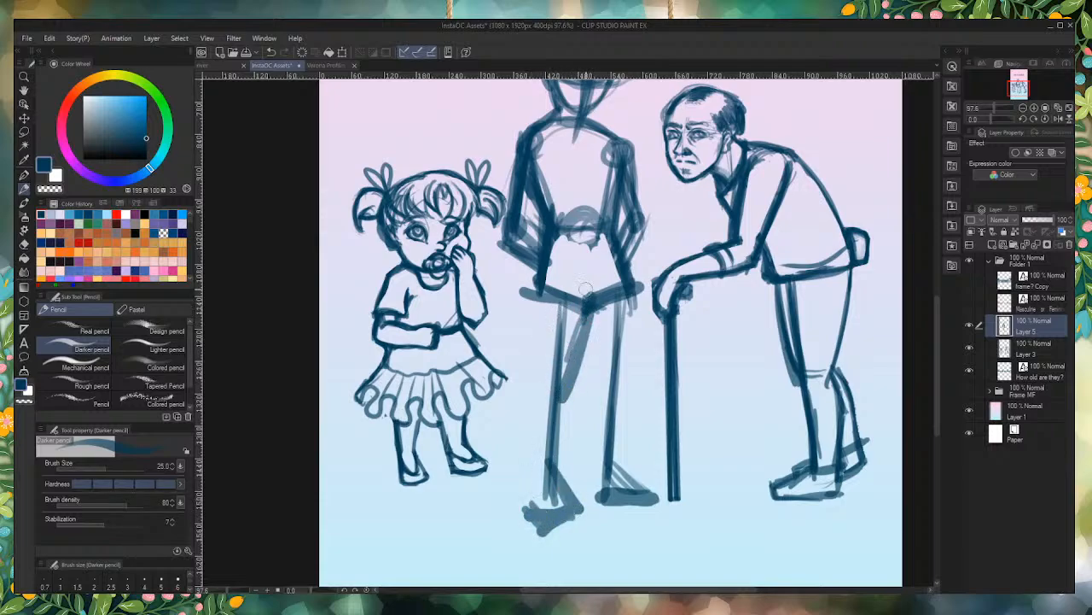
pyautogui.moveTo(589, 309)
pyautogui.mouseDown()
pyautogui.moveTo(550, 281)
pyautogui.moveTo(538, 288)
pyautogui.moveTo(587, 316)
pyautogui.mouseUp()
pyautogui.moveTo(537, 272)
pyautogui.mouseDown()
pyautogui.moveTo(586, 325)
pyautogui.moveTo(554, 395)
pyautogui.mouseUp()
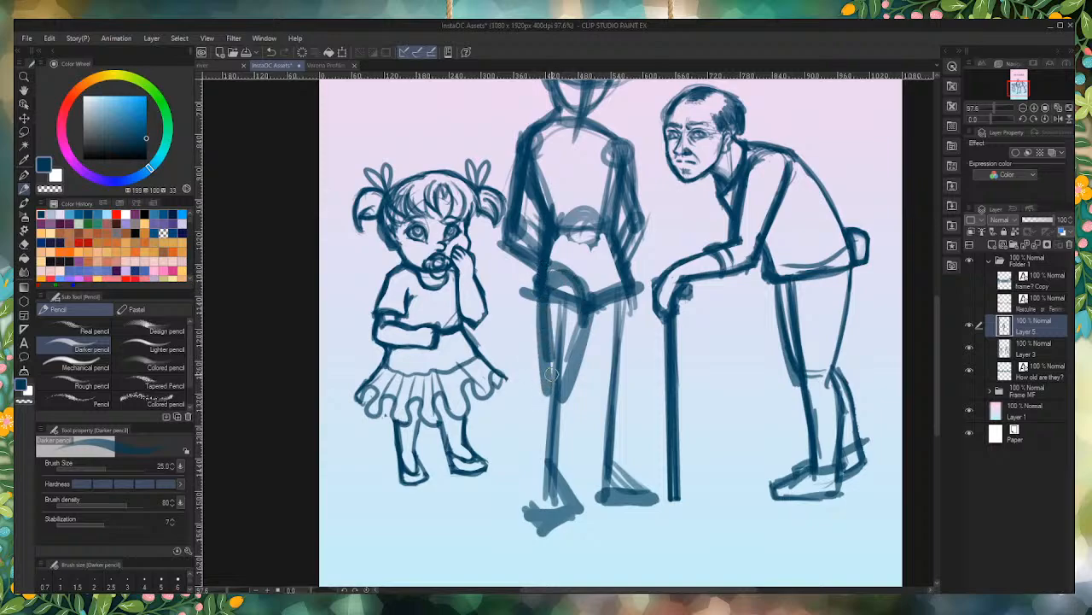
pyautogui.moveTo(543, 342); pyautogui.dragTo(552, 451)
pyautogui.moveTo(548, 371); pyautogui.dragTo(541, 452)
pyautogui.moveTo(550, 351); pyautogui.dragTo(543, 481)
pyautogui.moveTo(542, 431)
pyautogui.mouseDown()
pyautogui.moveTo(541, 483)
pyautogui.moveTo(567, 385)
pyautogui.moveTo(553, 477)
pyautogui.mouseUp()
# Step: Build up the thigh, knee and calf of the middle figure's right-side leg and reinforce the left-side ankle and foot
pyautogui.moveTo(595, 303); pyautogui.dragTo(609, 397)
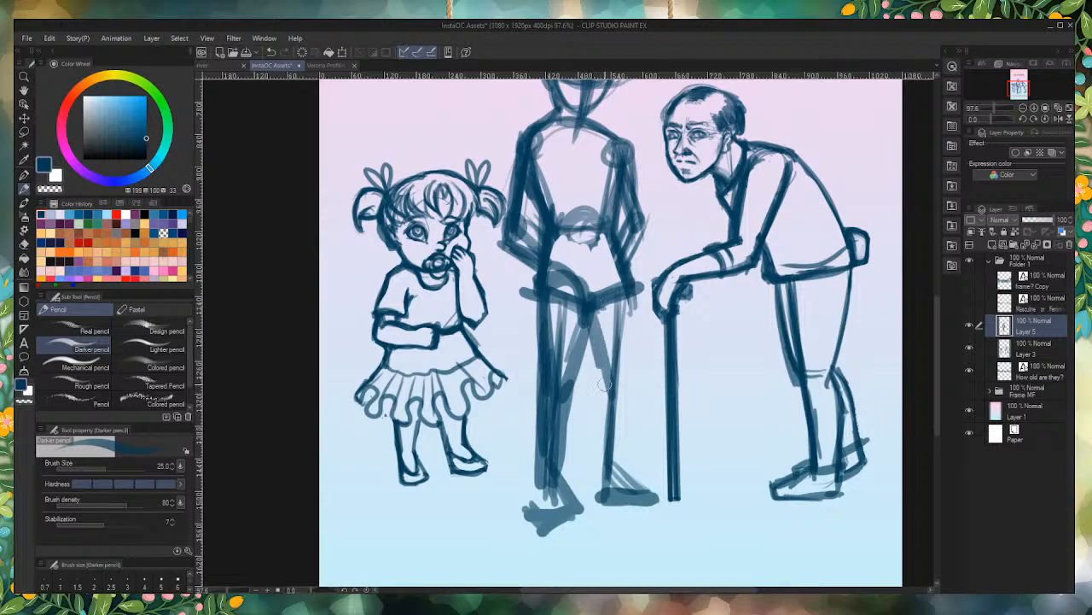
pyautogui.moveTo(588, 328); pyautogui.dragTo(607, 408)
pyautogui.moveTo(638, 287); pyautogui.dragTo(611, 392)
pyautogui.moveTo(627, 305)
pyautogui.mouseDown()
pyautogui.moveTo(596, 414)
pyautogui.moveTo(596, 465)
pyautogui.mouseUp()
pyautogui.moveTo(599, 410); pyautogui.dragTo(602, 497)
pyautogui.moveTo(623, 385); pyautogui.dragTo(602, 465)
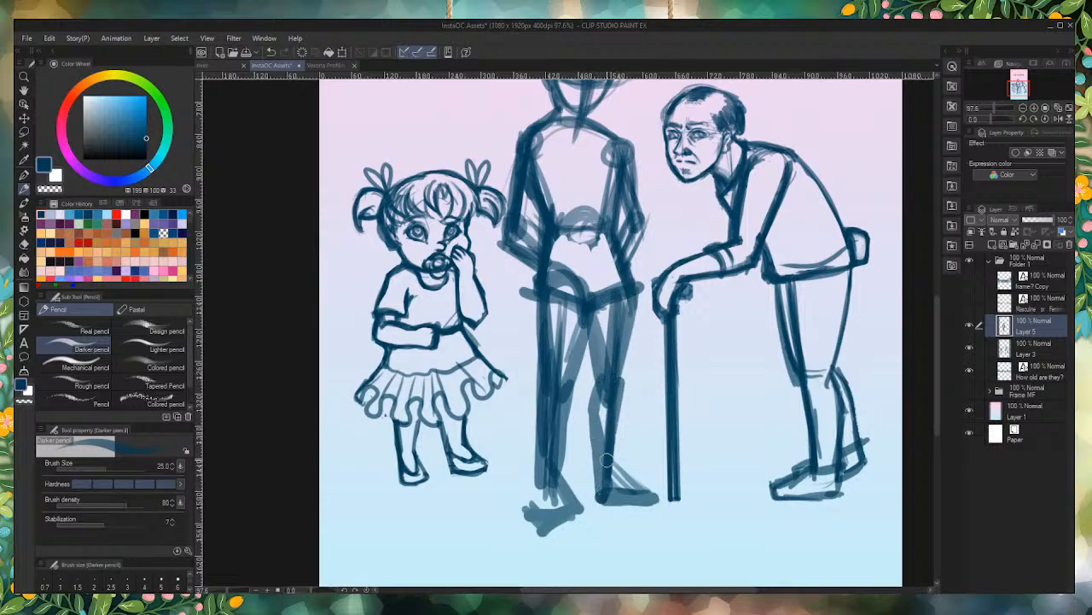
pyautogui.moveTo(622, 354); pyautogui.dragTo(608, 382)
pyautogui.moveTo(560, 422); pyautogui.dragTo(532, 514)
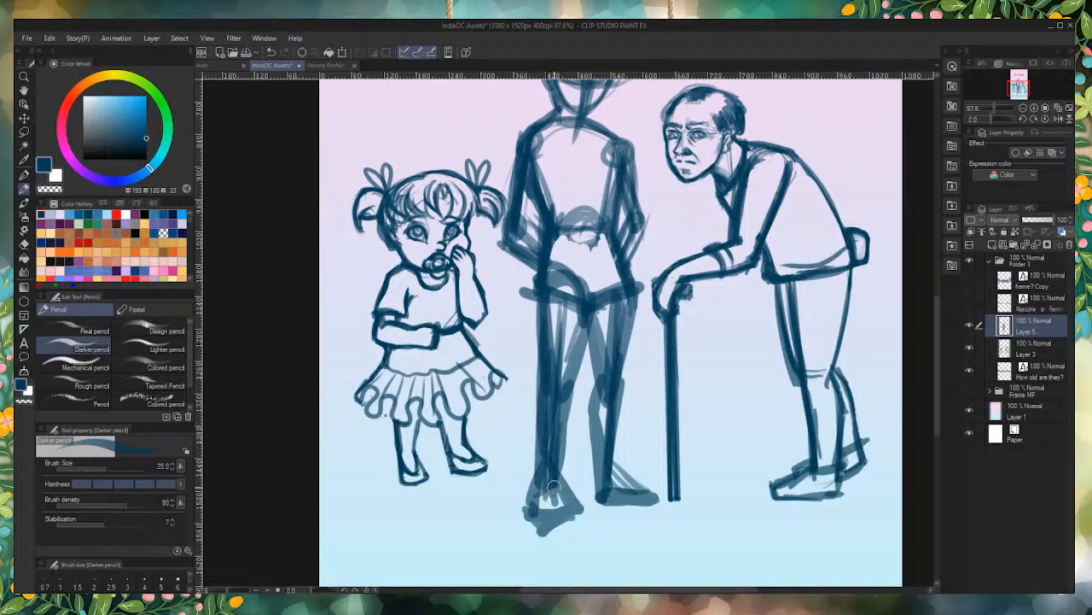
# Step: Darken the middle figure's right-side shoulder slope and the back of the neck, and broaden the dark mass behind the head
pyautogui.scroll(-3, 568, 473)
pyautogui.scroll(3, 546, 316)
pyautogui.moveTo(657, 400)
pyautogui.mouseDown()
pyautogui.moveTo(613, 429)
pyautogui.moveTo(627, 431)
pyautogui.mouseUp()
pyautogui.moveTo(636, 337)
pyautogui.mouseDown()
pyautogui.moveTo(645, 395)
pyautogui.moveTo(646, 337)
pyautogui.mouseUp()
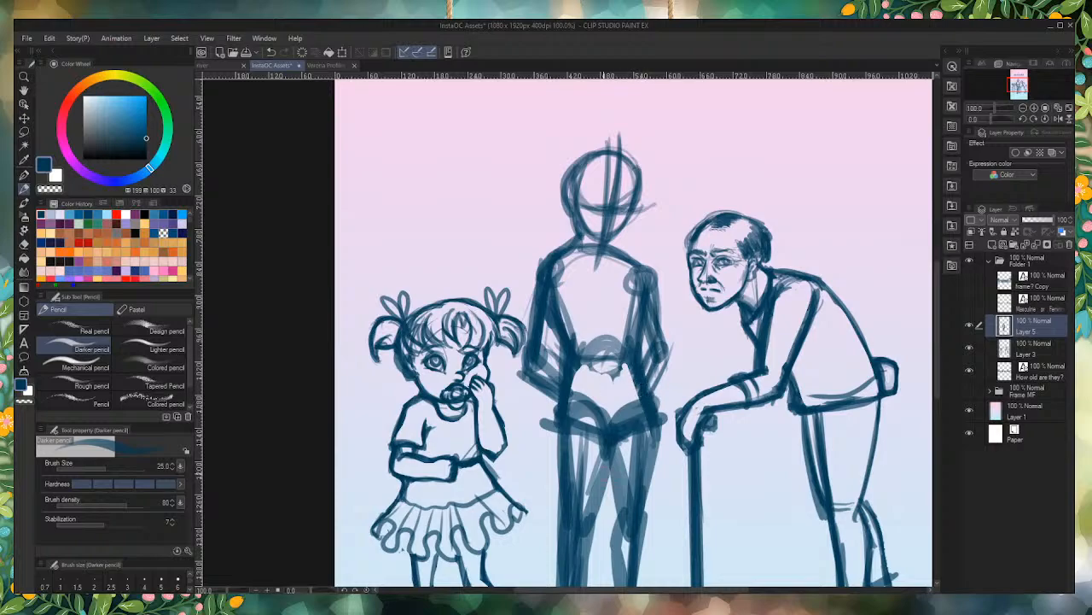
pyautogui.scroll(-3, 616, 319)
pyautogui.scroll(1, 579, 253)
pyautogui.scroll(5, 580, 255)
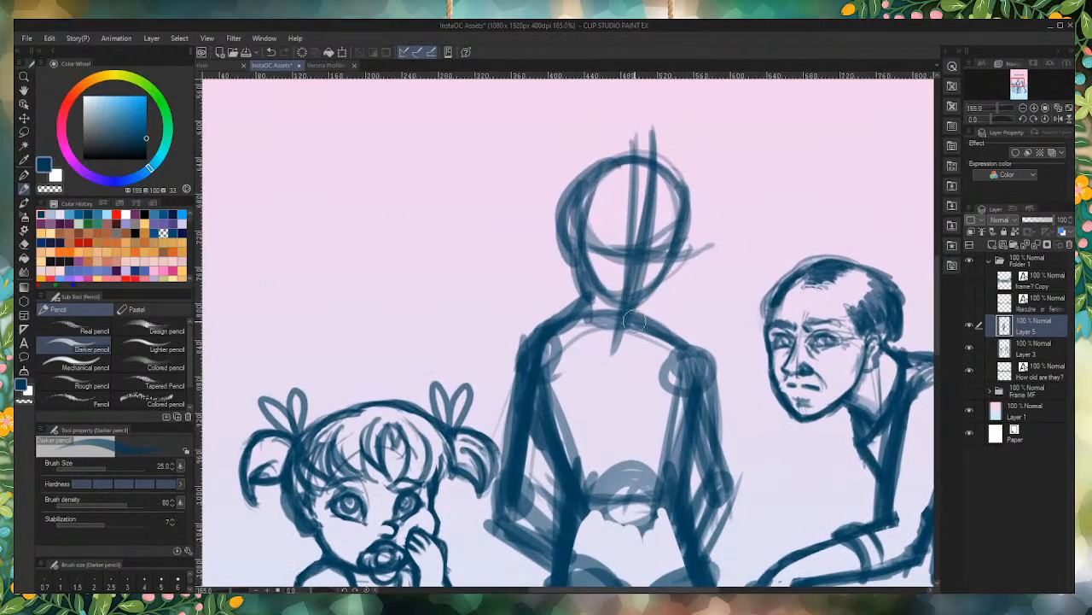
pyautogui.moveTo(623, 305); pyautogui.dragTo(695, 351)
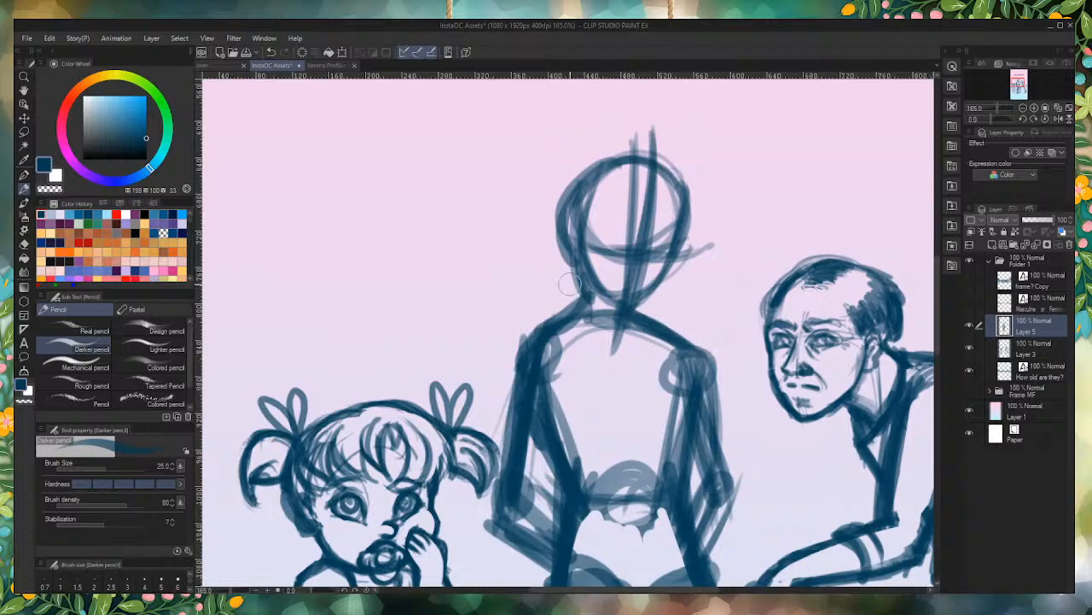
pyautogui.moveTo(570, 256); pyautogui.dragTo(580, 312)
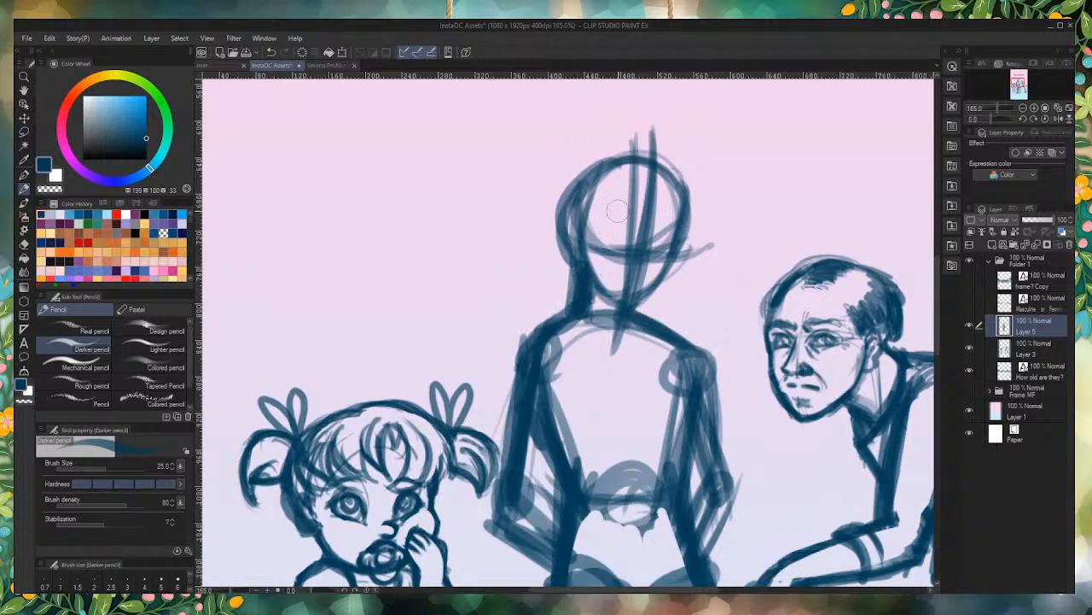
pyautogui.moveTo(641, 161)
pyautogui.mouseDown()
pyautogui.moveTo(586, 172)
pyautogui.moveTo(554, 214)
pyautogui.moveTo(572, 258)
pyautogui.mouseUp()
pyautogui.scroll(-6, 556, 222)
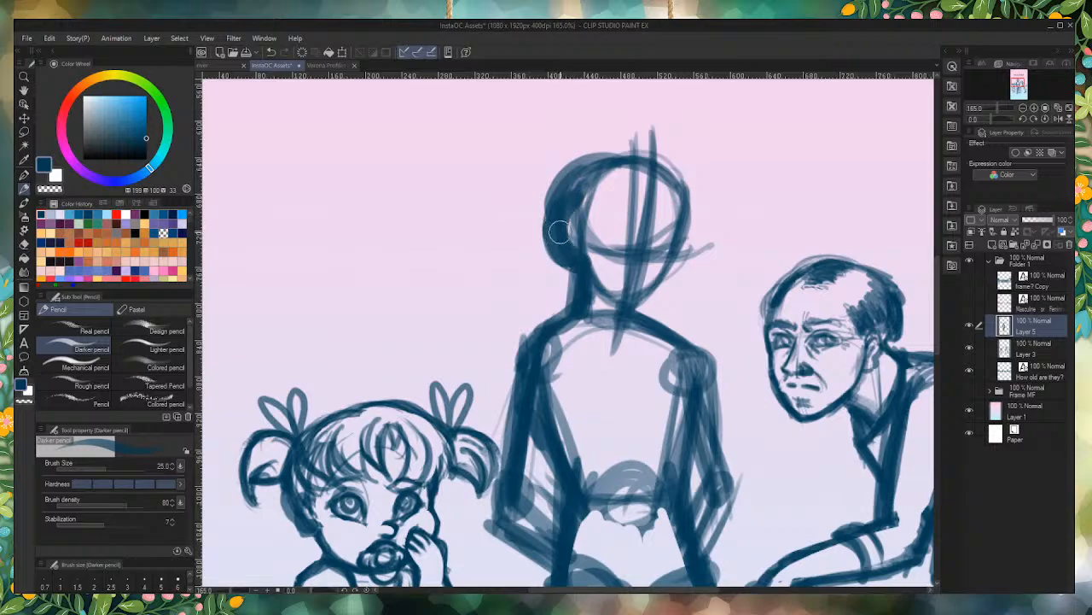
# Step: Lasso the middle figure's head and upper torso, shift that part slightly down to shorten the torso, and clear the selection
pyautogui.scroll(4, 504, 222)
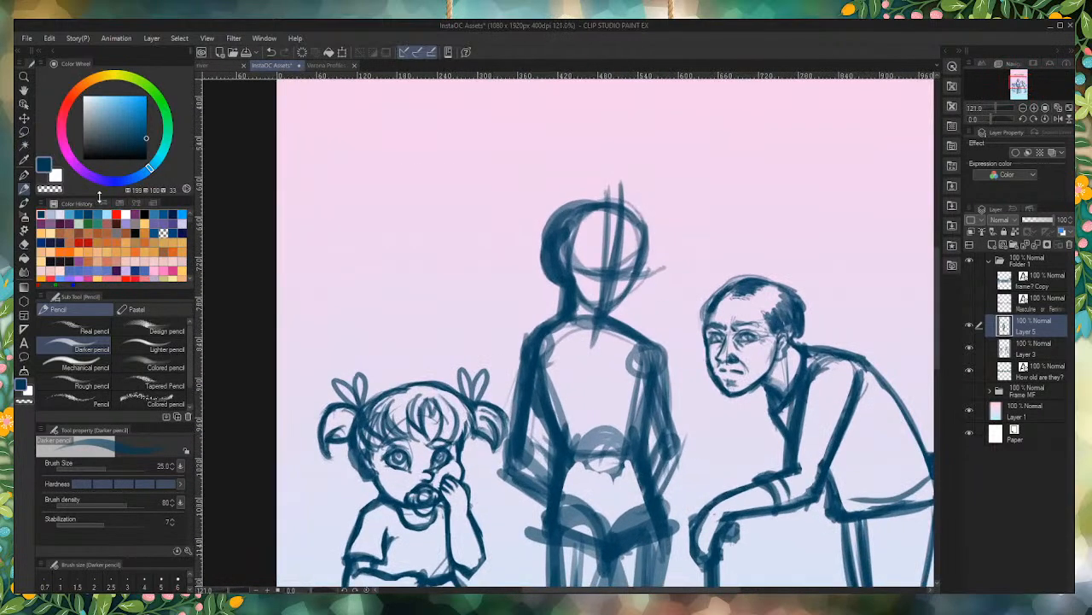
pyautogui.click(25, 133)
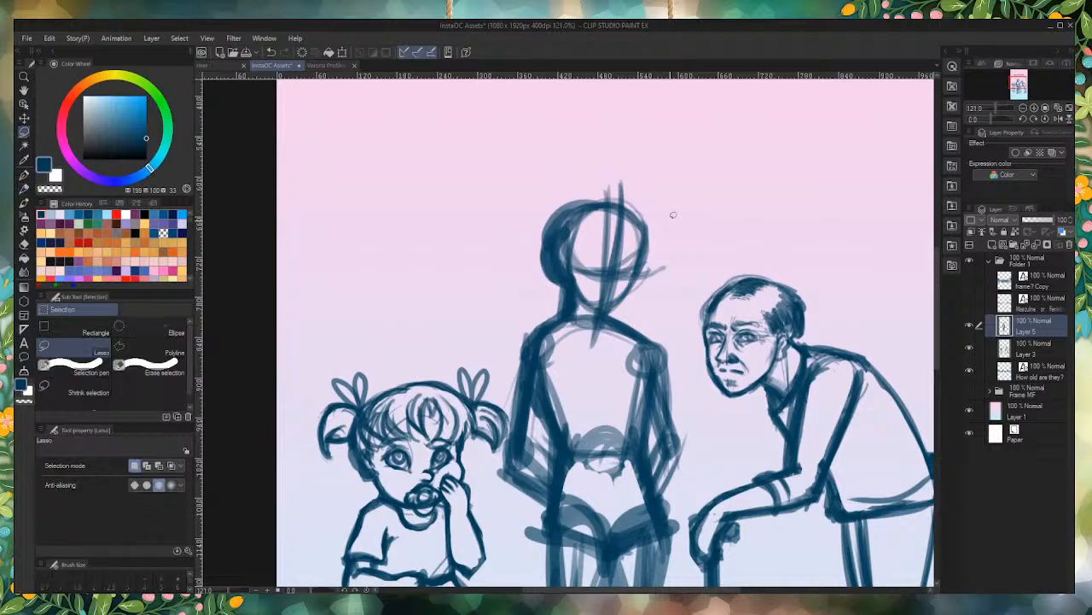
pyautogui.moveTo(656, 203); pyautogui.dragTo(482, 291)
pyautogui.moveTo(692, 250); pyautogui.dragTo(655, 193)
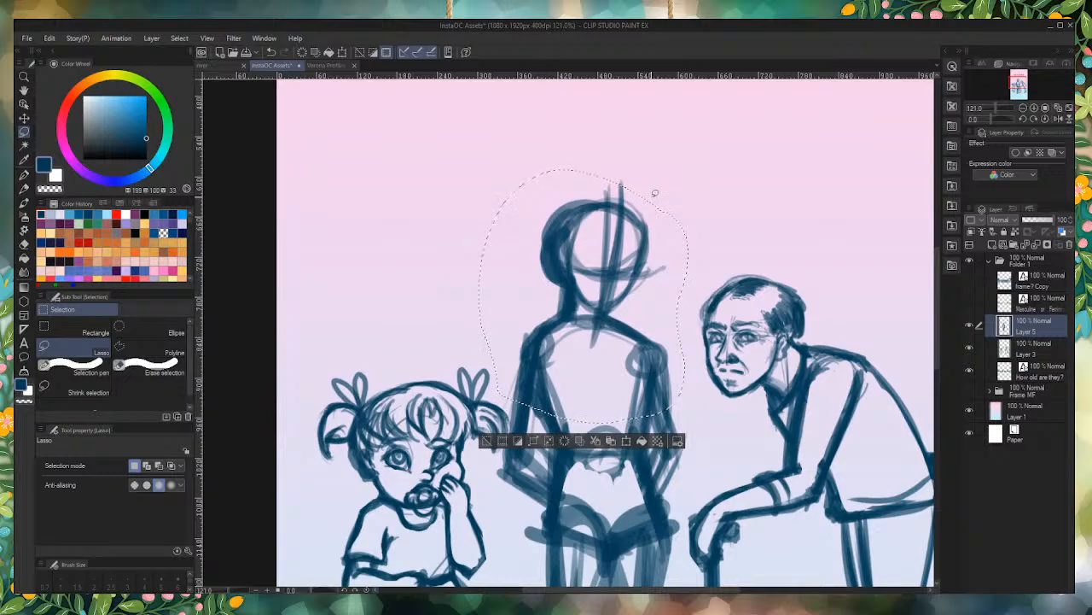
pyautogui.press('Down')
pyautogui.press('Down')
pyautogui.press('Down')
pyautogui.press('Down')
pyautogui.press('Down')
pyautogui.press('Down')
pyautogui.press('Down')
pyautogui.press('Down')
pyautogui.press('Down')
pyautogui.press('Down')
pyautogui.press('Down')
pyautogui.press('Down')
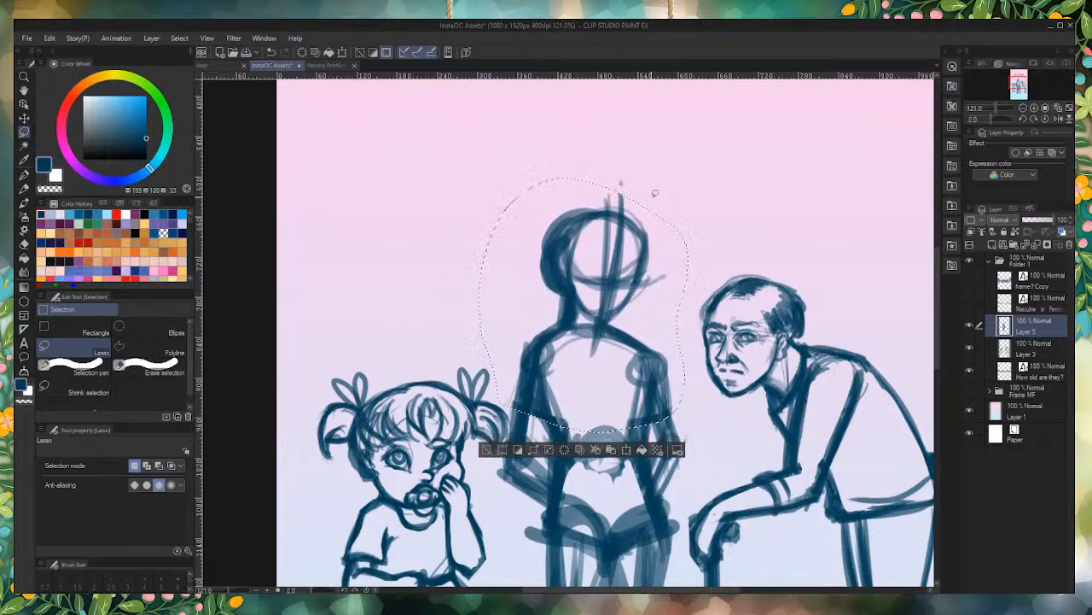
pyautogui.press('Down')
pyautogui.press('Down')
pyautogui.press('Down')
pyautogui.press('Down')
pyautogui.press('Down')
pyautogui.press('Down')
pyautogui.press('Down')
pyautogui.press('Down')
pyautogui.press('Down')
pyautogui.press('Down')
pyautogui.press('Down')
pyautogui.press('Down')
pyautogui.press('Down')
pyautogui.press('Down')
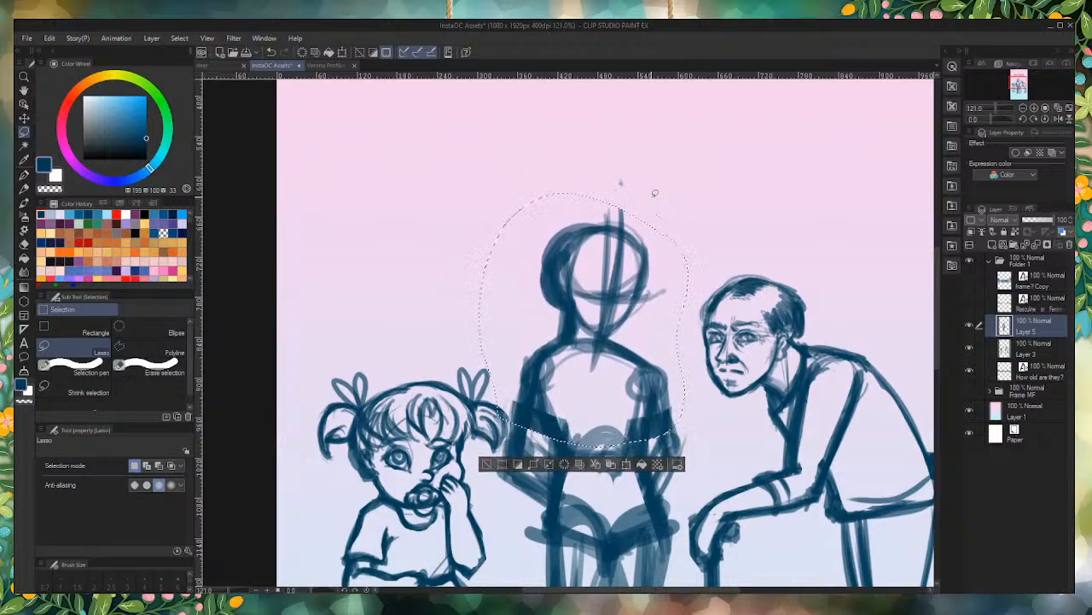
pyautogui.press('Up')
pyautogui.press('Up')
pyautogui.press('Up')
pyautogui.press('Up')
pyautogui.press('Up')
pyautogui.press('Up')
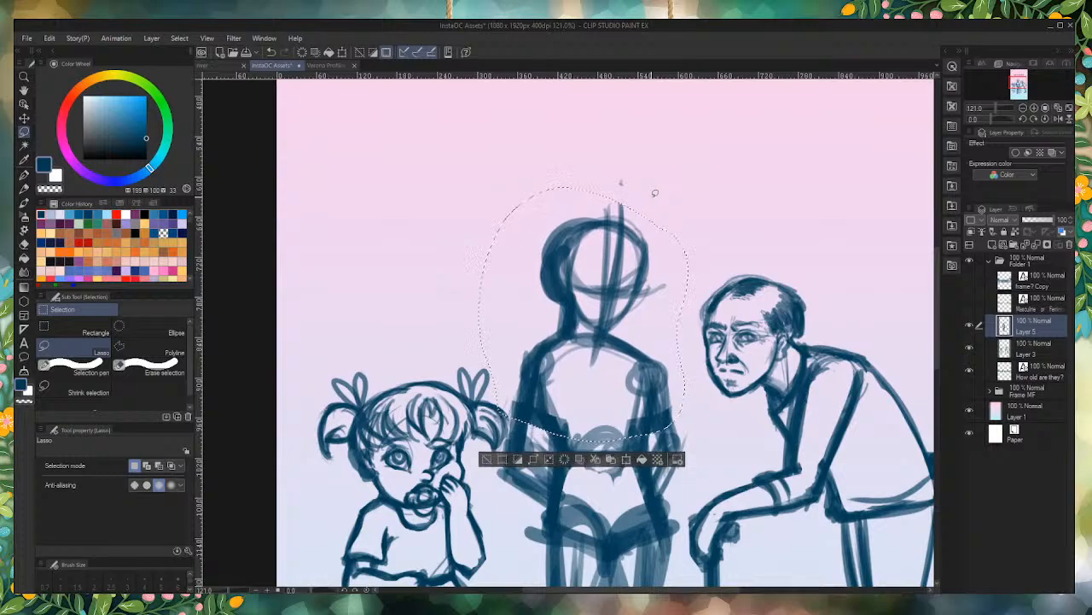
pyautogui.press('Up')
pyautogui.press('Up')
pyautogui.press('Up')
pyautogui.press('Up')
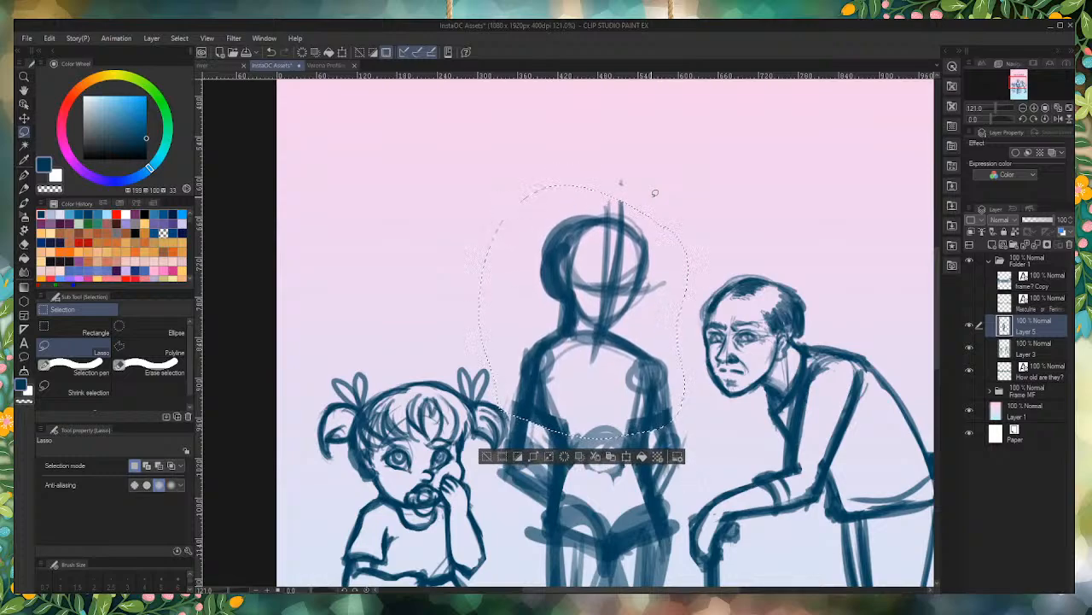
pyautogui.click(402, 411)
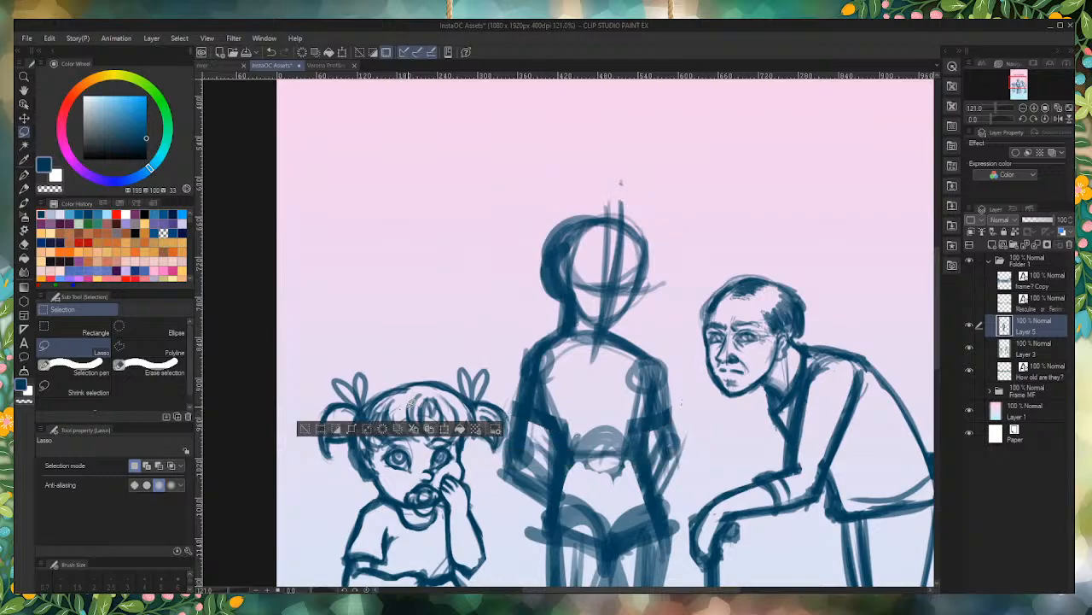
pyautogui.hotkey('ctrl', 'd')
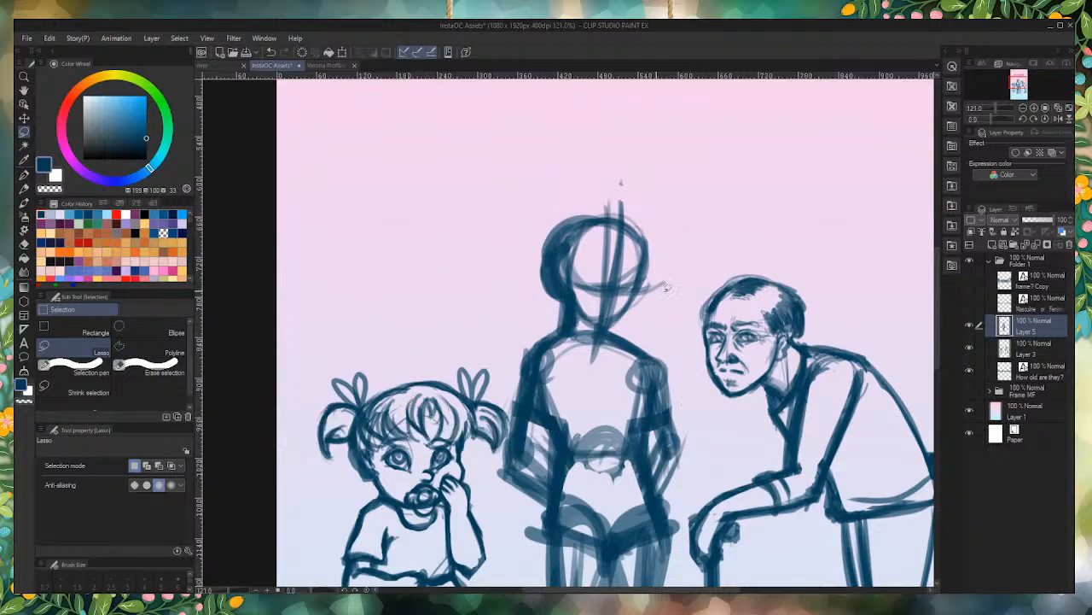
# Step: Lower the opacity of the middle figure's rough sketch, Layer 5, to 56%
pyautogui.click(1039, 221)
pyautogui.scroll(-9, 523, 162)
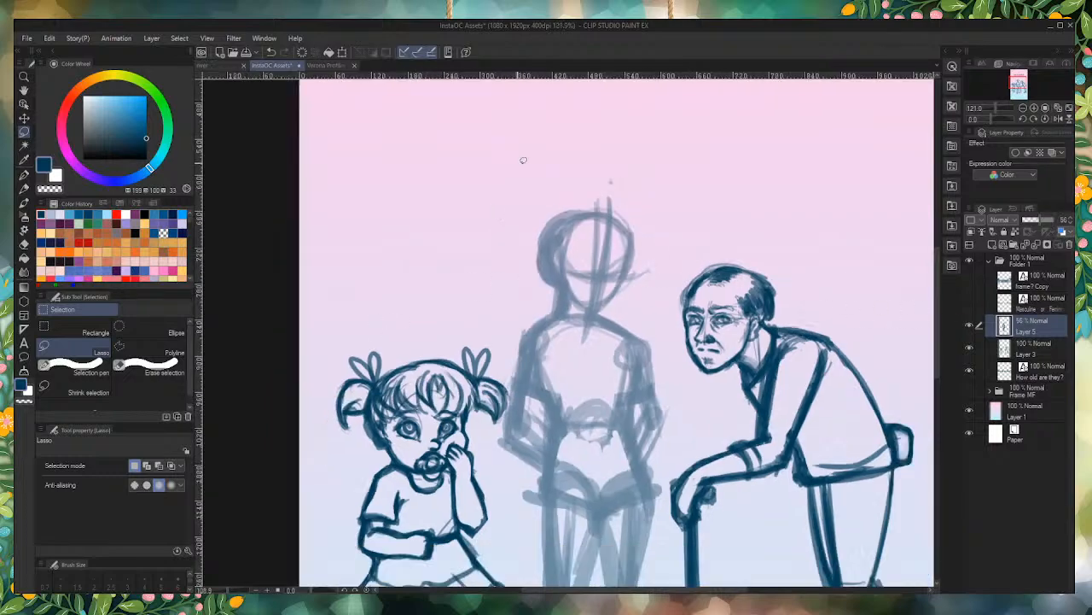
pyautogui.scroll(2, 534, 266)
pyautogui.scroll(3, 535, 265)
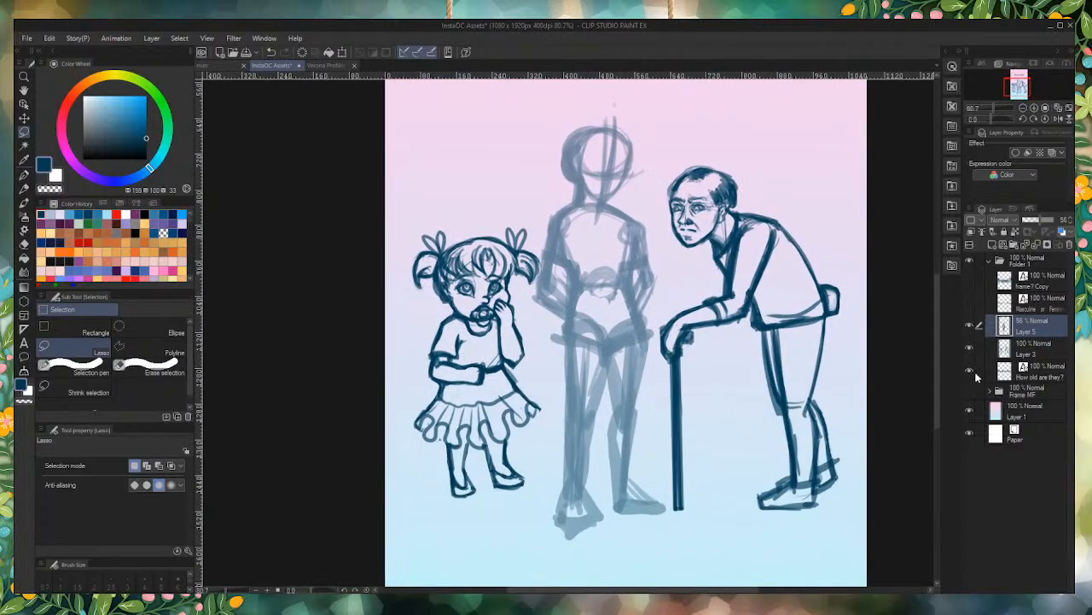
# Step: Lasso the girl on Layer 3 and shift her down so her feet sit near the middle figure's feet
pyautogui.click(1037, 351)
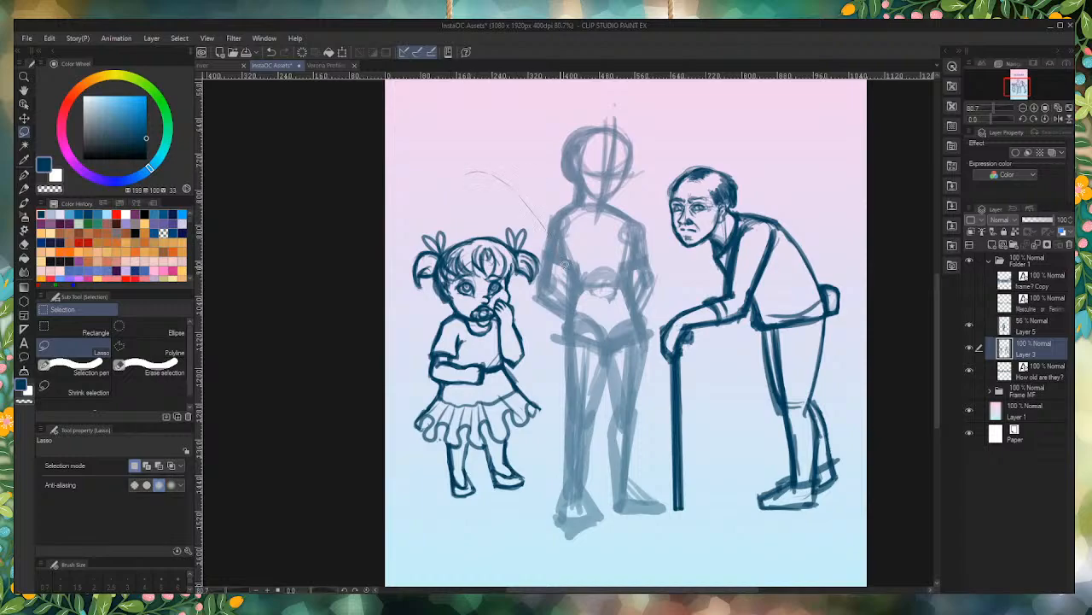
pyautogui.moveTo(495, 523)
pyautogui.mouseDown()
pyautogui.moveTo(416, 205)
pyautogui.moveTo(465, 175)
pyautogui.mouseUp()
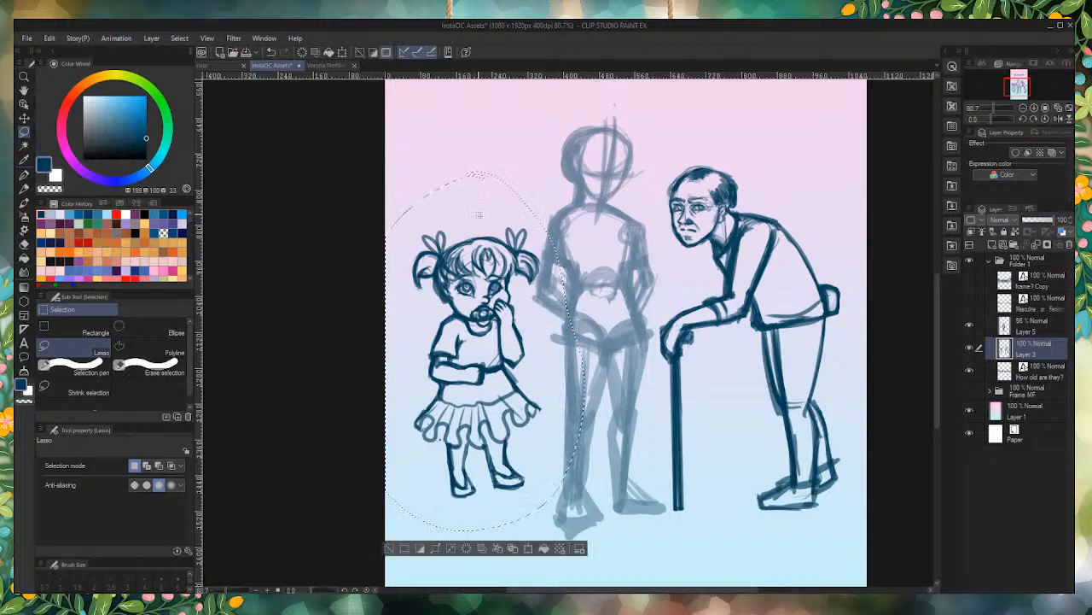
pyautogui.hotkey('ctrl', 'Down')
pyautogui.hotkey('ctrl', 'Down')
pyautogui.hotkey('ctrl', 'Down')
pyautogui.hotkey('ctrl', 'Down')
pyautogui.hotkey('ctrl', 'Down')
pyautogui.hotkey('ctrl', 'Down')
pyautogui.hotkey('ctrl', 'Down')
pyautogui.hotkey('ctrl', 'Down')
pyautogui.hotkey('ctrl', 'Down')
pyautogui.hotkey('ctrl', 'Down')
pyautogui.hotkey('ctrl', 'Down')
pyautogui.hotkey('ctrl', 'Down')
pyautogui.hotkey('ctrl', 'Down')
pyautogui.hotkey('ctrl', 'Down')
pyautogui.hotkey('ctrl', 'Down')
pyautogui.hotkey('ctrl', 'Down')
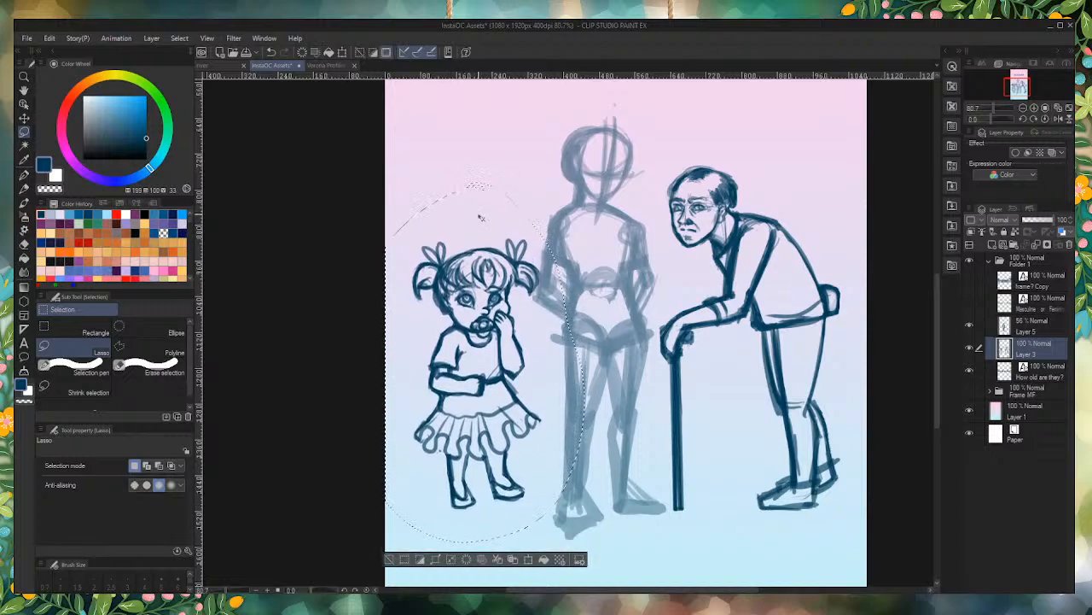
pyautogui.hotkey('ctrl', 'Down')
pyautogui.hotkey('ctrl', 'Down')
pyautogui.hotkey('ctrl', 'Down')
pyautogui.hotkey('ctrl', 'Down')
pyautogui.hotkey('ctrl', 'Down')
pyautogui.hotkey('ctrl', 'Down')
pyautogui.hotkey('ctrl', 'Down')
pyautogui.hotkey('ctrl', 'Down')
pyautogui.hotkey('ctrl', 'Down')
pyautogui.hotkey('ctrl', 'Down')
pyautogui.hotkey('ctrl', 'Down')
pyautogui.hotkey('ctrl', 'Down')
pyautogui.hotkey('ctrl', 'Down')
pyautogui.hotkey('ctrl', 'Down')
pyautogui.hotkey('ctrl', 'Down')
pyautogui.hotkey('ctrl', 'Down')
pyautogui.hotkey('ctrl', 'Down')
pyautogui.hotkey('ctrl', 'Down')
pyautogui.hotkey('ctrl', 'Down')
pyautogui.hotkey('ctrl', 'Down')
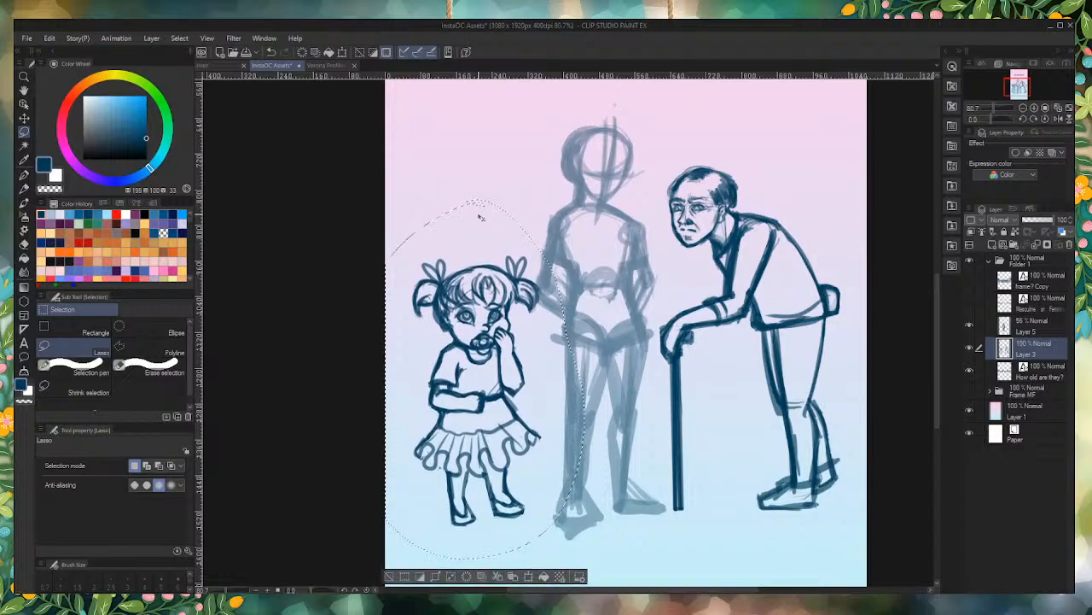
pyautogui.hotkey('ctrl', 'Down')
pyautogui.hotkey('ctrl', 'Down')
pyautogui.hotkey('ctrl', 'Down')
pyautogui.hotkey('ctrl', 'Down')
pyautogui.hotkey('ctrl', 'Down')
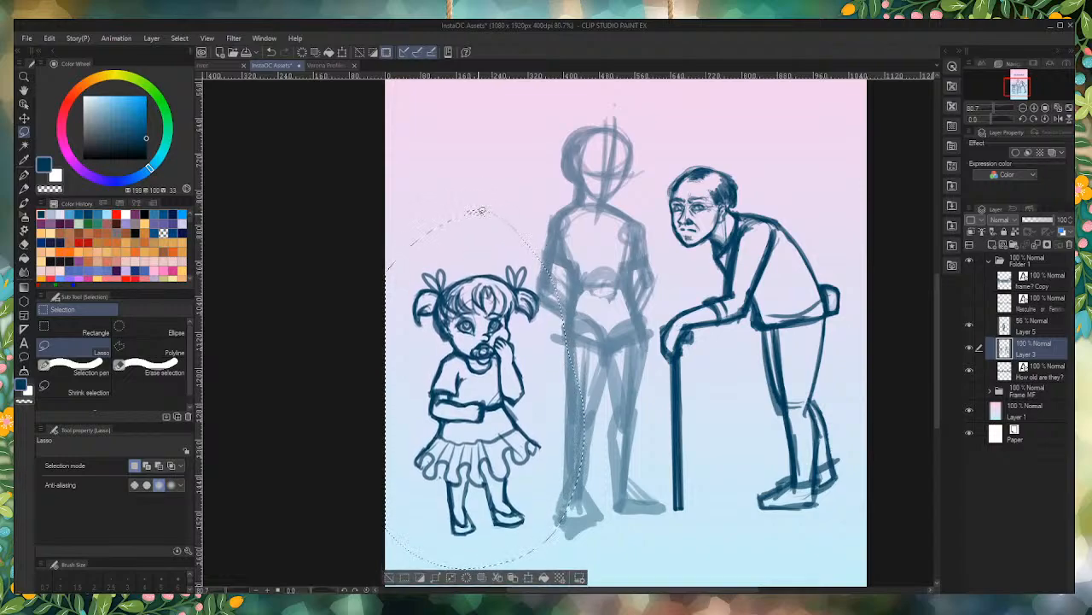
# Step: Scale the selected girl down to about 87%, reposition her beside the middle figure's legs, and clear the selection
pyautogui.hotkey('ctrl', 't')
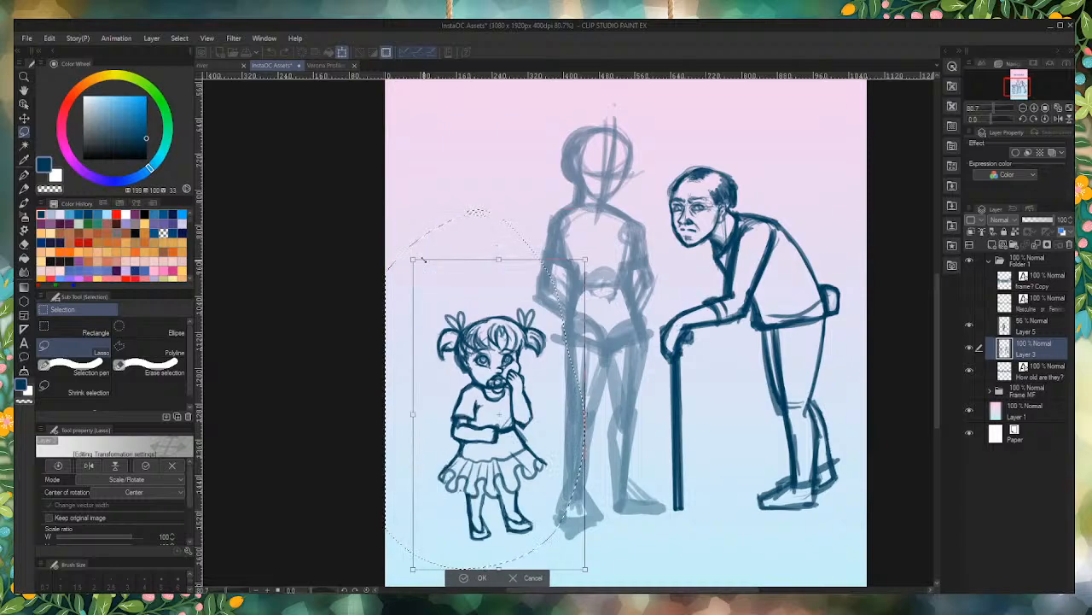
pyautogui.moveTo(415, 259); pyautogui.dragTo(410, 255)
pyautogui.moveTo(500, 534)
pyautogui.mouseDown()
pyautogui.moveTo(481, 515)
pyautogui.moveTo(496, 511)
pyautogui.mouseUp()
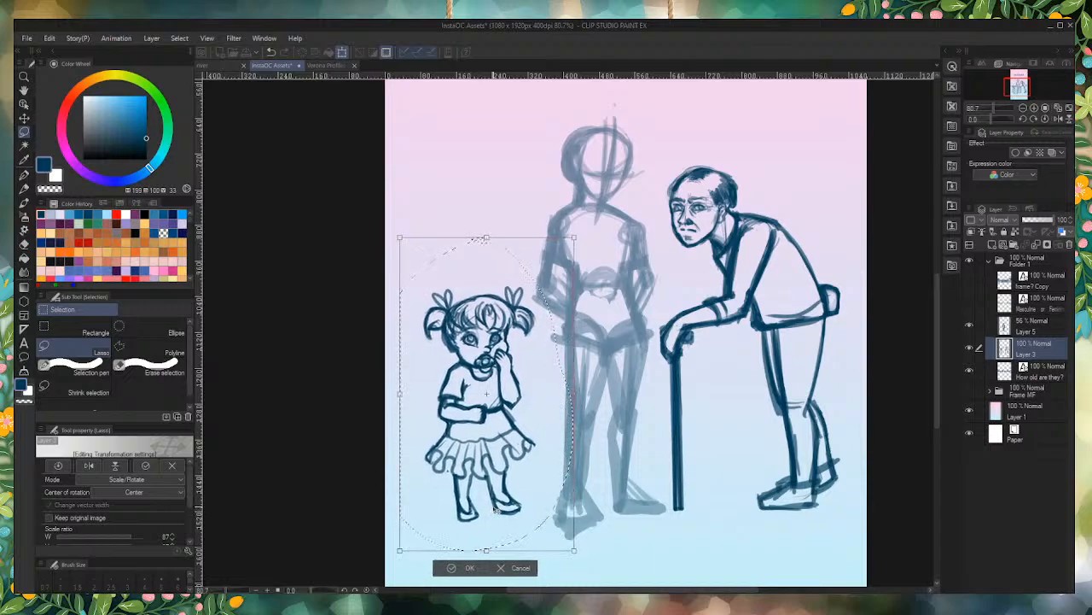
pyautogui.press('Return')
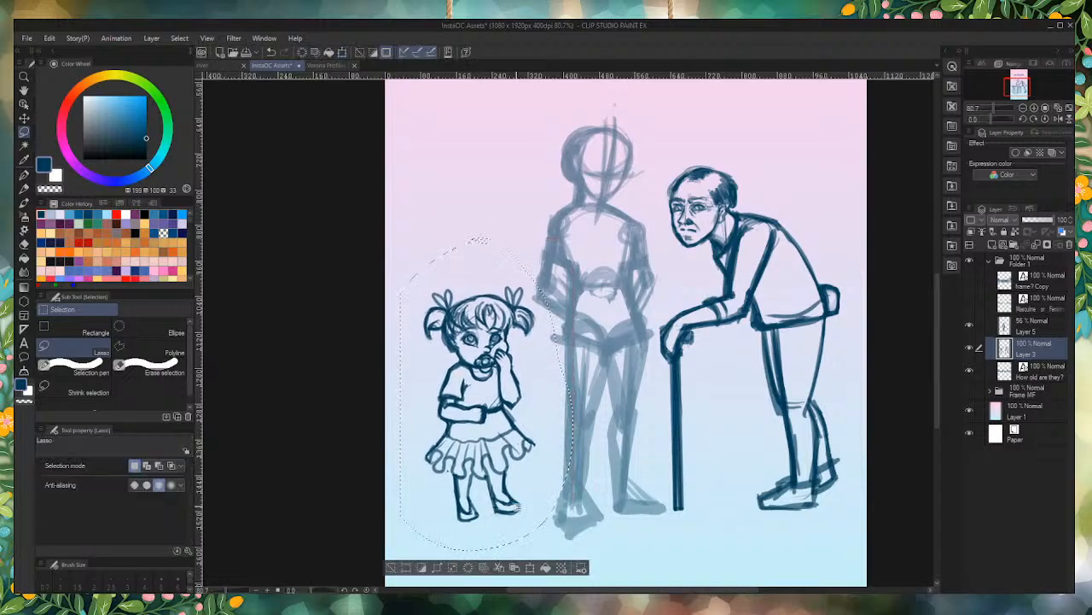
pyautogui.hotkey('ctrl', 'd')
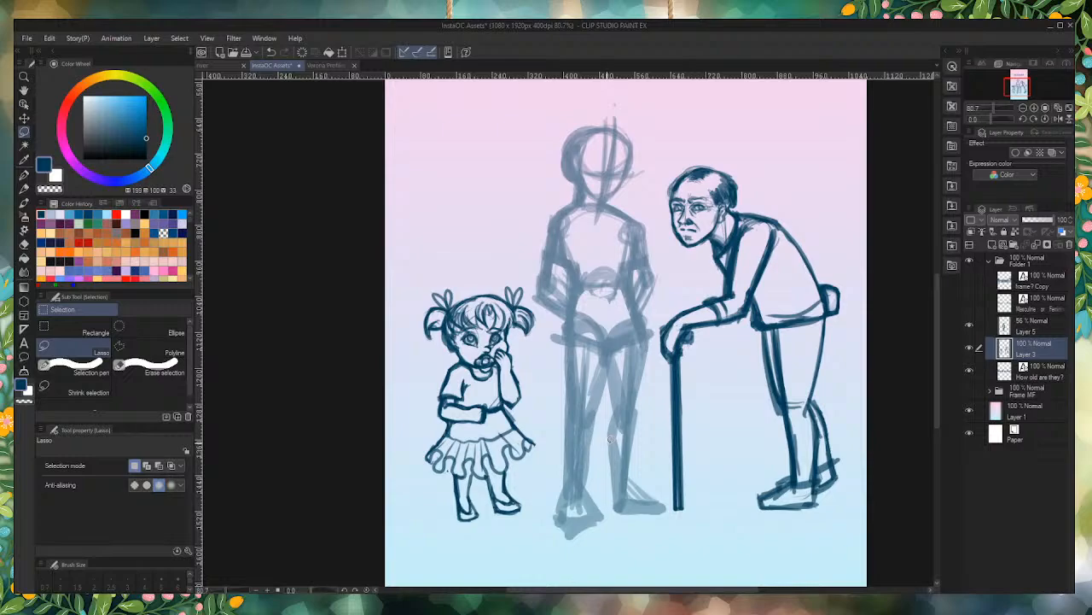
# Step: Add a new layer above Layer 5 and set up the Darker pencil with brush size 7.0
pyautogui.click(1029, 327)
pyautogui.click(996, 246)
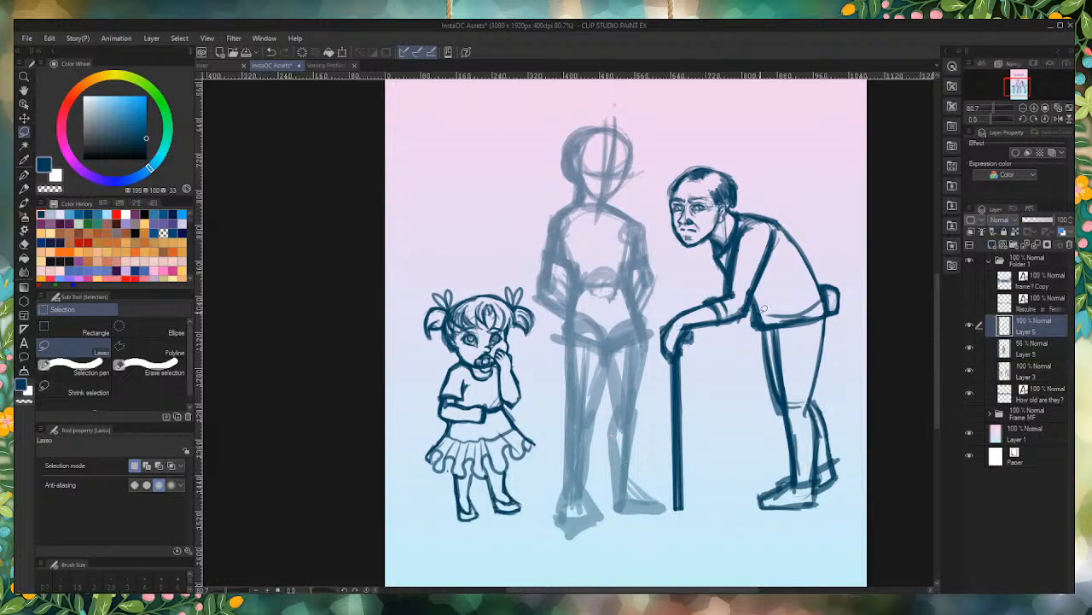
pyautogui.click(24, 189)
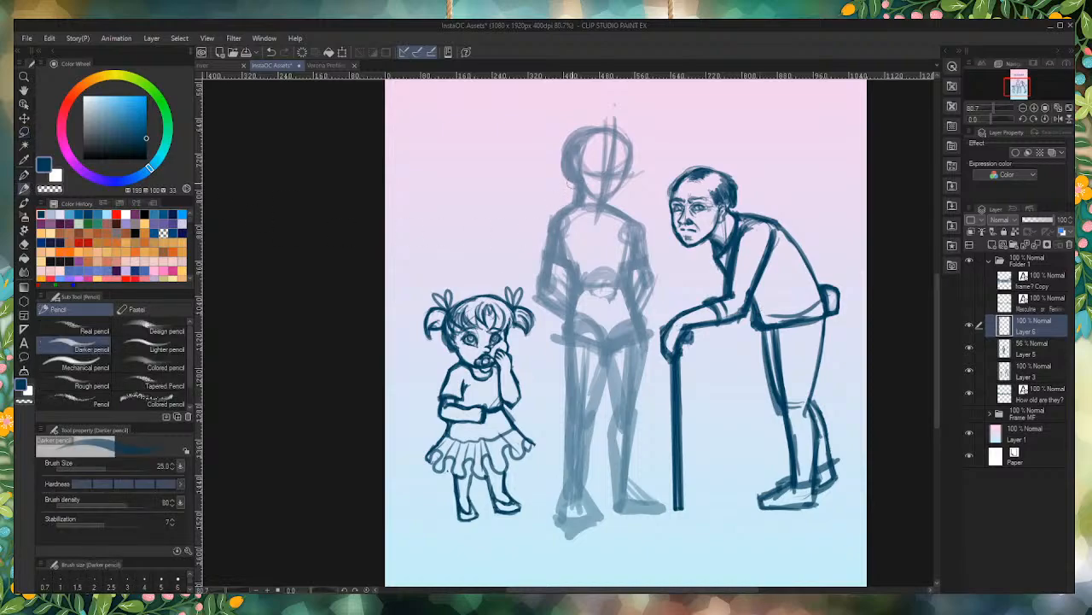
pyautogui.scroll(5, 615, 136)
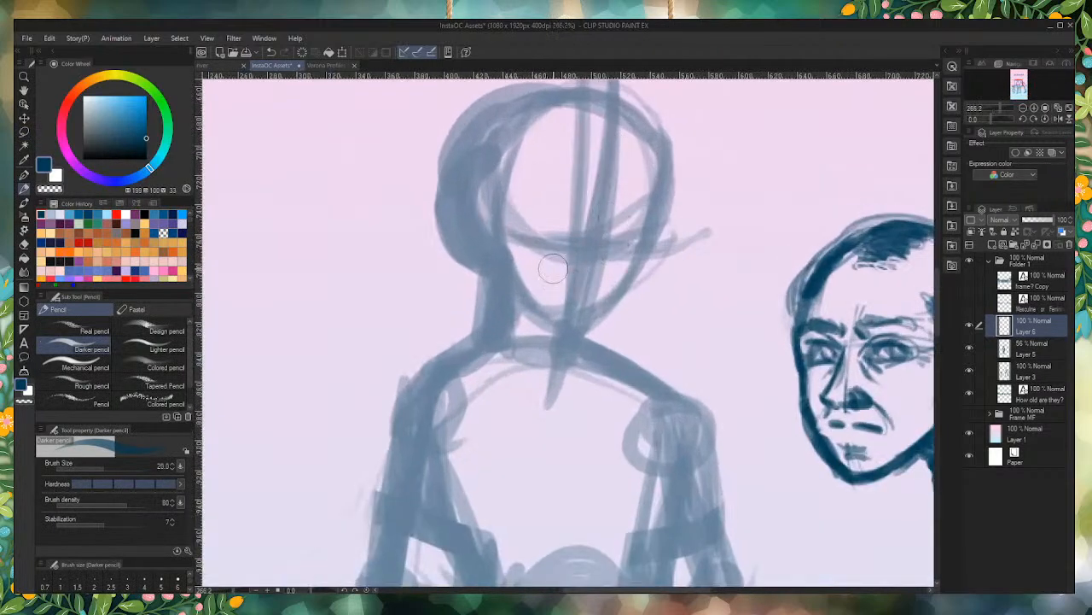
pyautogui.press('[')
pyautogui.press('[')
pyautogui.press('[')
pyautogui.press('[')
pyautogui.press('[')
pyautogui.press('[')
pyautogui.press('[')
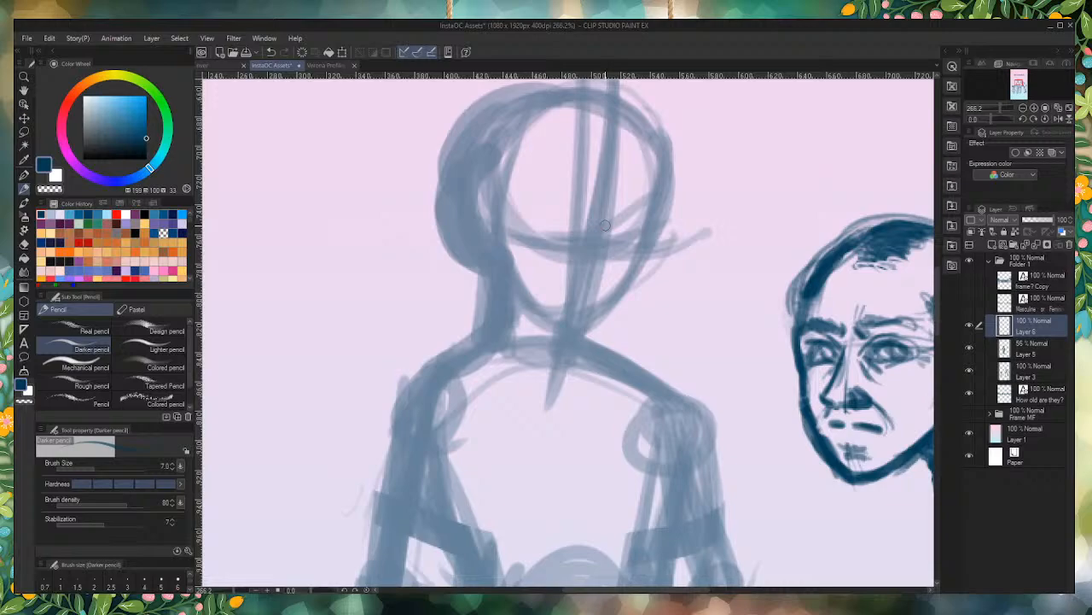
# Step: Lower Layer 5's opacity to 42% and outline the middle figure's skull, cheeks and pointed chin on Layer 6
pyautogui.click(1022, 349)
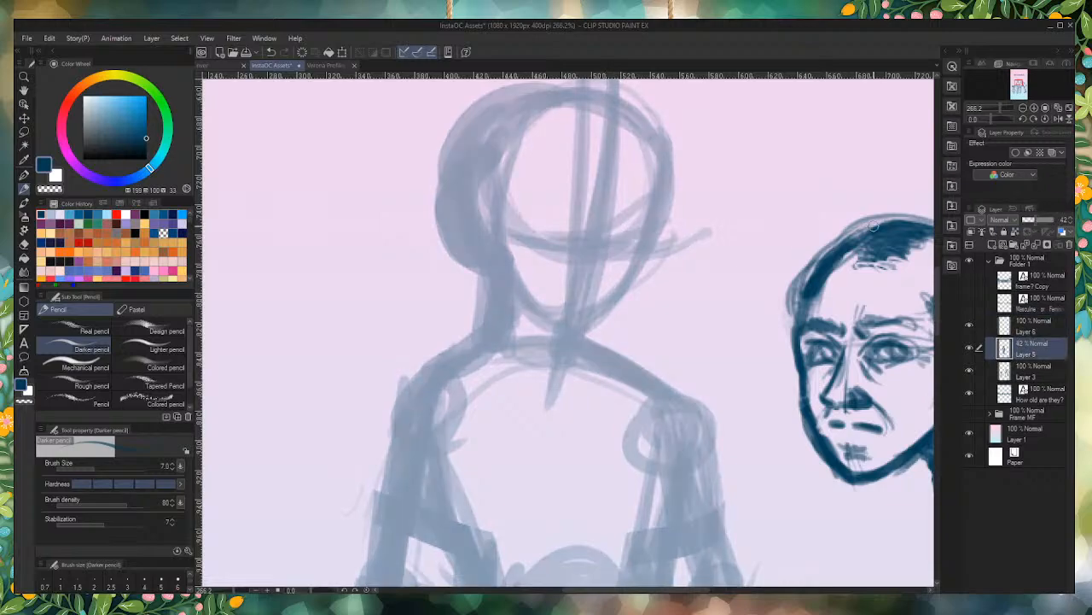
pyautogui.scroll(-6, 629, 216)
pyautogui.scroll(5, 631, 204)
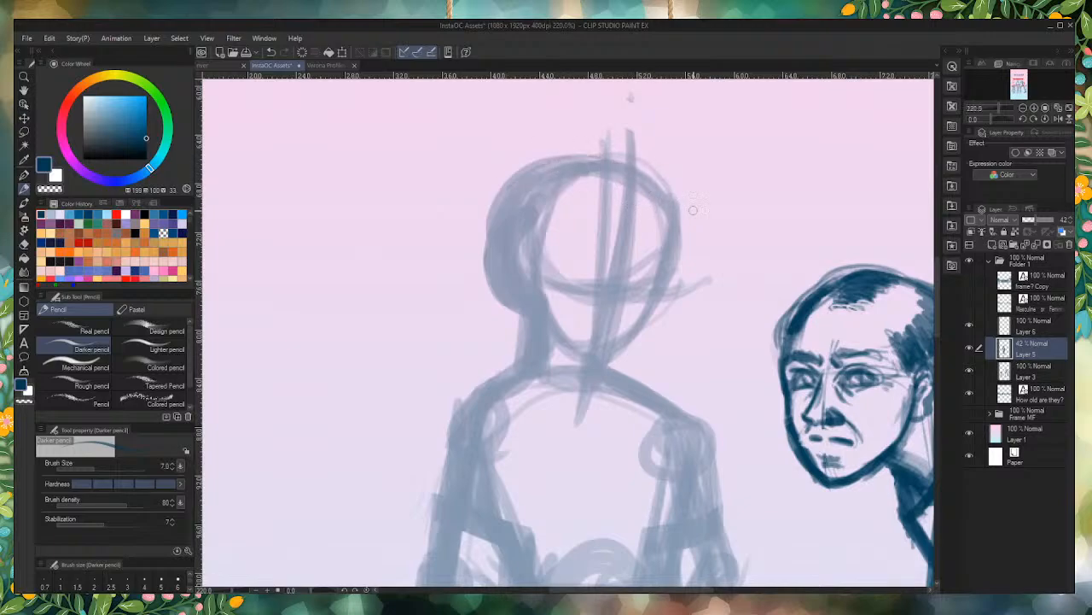
pyautogui.click(1022, 329)
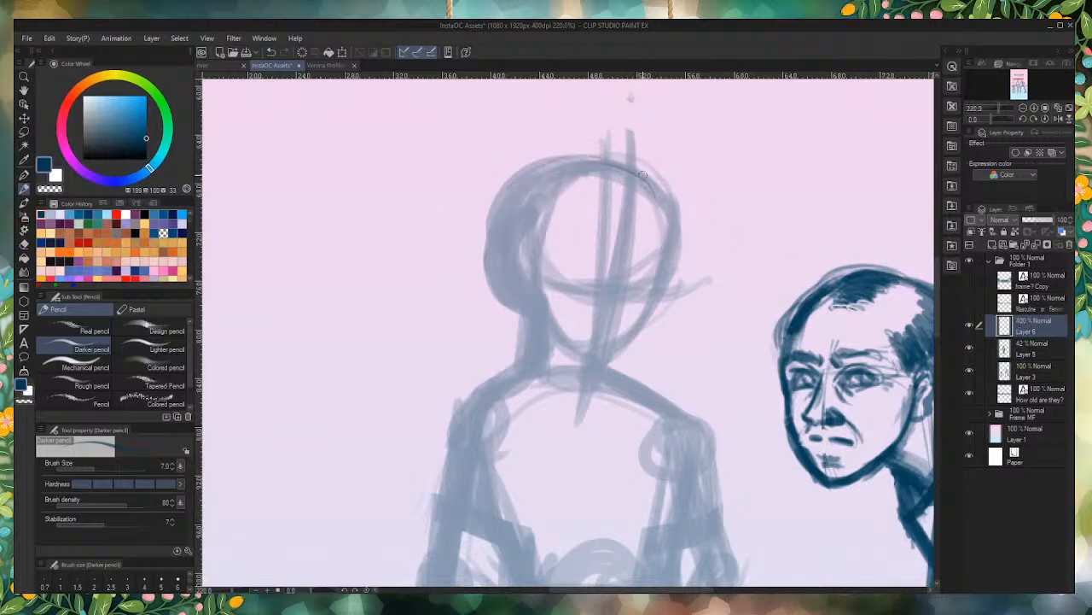
pyautogui.moveTo(535, 173)
pyautogui.mouseDown()
pyautogui.moveTo(636, 166)
pyautogui.moveTo(679, 226)
pyautogui.moveTo(636, 337)
pyautogui.moveTo(603, 363)
pyautogui.moveTo(550, 339)
pyautogui.moveTo(536, 328)
pyautogui.moveTo(531, 286)
pyautogui.moveTo(555, 335)
pyautogui.mouseUp()
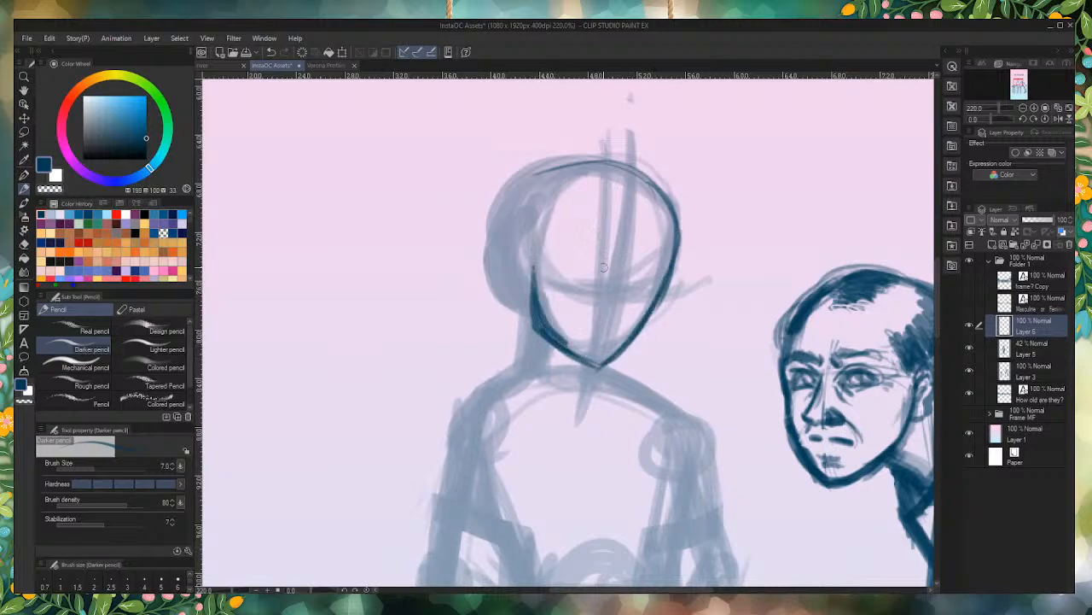
# Step: Rough in guides for both eyes and the nose of the middle figure on Layer 5
pyautogui.scroll(3, 603, 266)
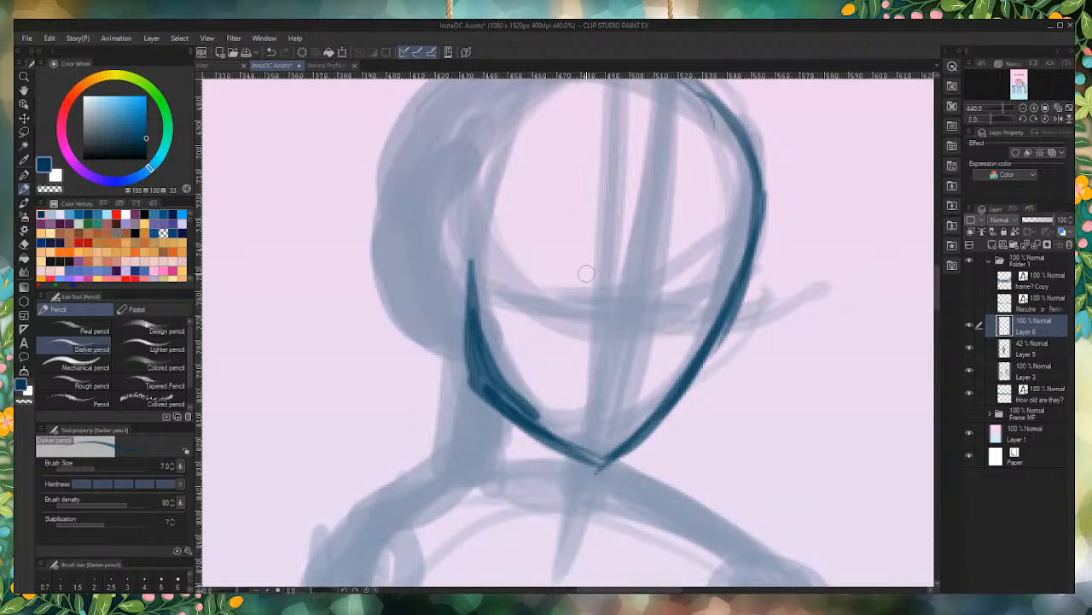
pyautogui.click(1027, 352)
pyautogui.moveTo(547, 275)
pyautogui.mouseDown()
pyautogui.moveTo(532, 237)
pyautogui.moveTo(521, 278)
pyautogui.moveTo(556, 249)
pyautogui.mouseUp()
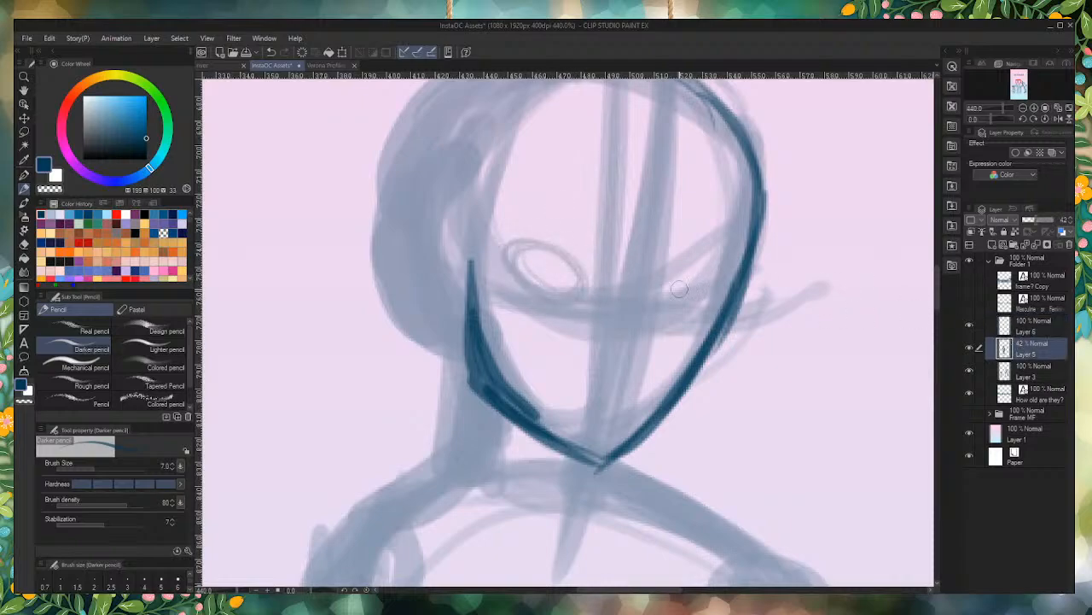
pyautogui.moveTo(679, 289)
pyautogui.mouseDown()
pyautogui.moveTo(708, 260)
pyautogui.moveTo(674, 286)
pyautogui.moveTo(716, 271)
pyautogui.moveTo(650, 321)
pyautogui.moveTo(658, 359)
pyautogui.moveTo(646, 375)
pyautogui.mouseUp()
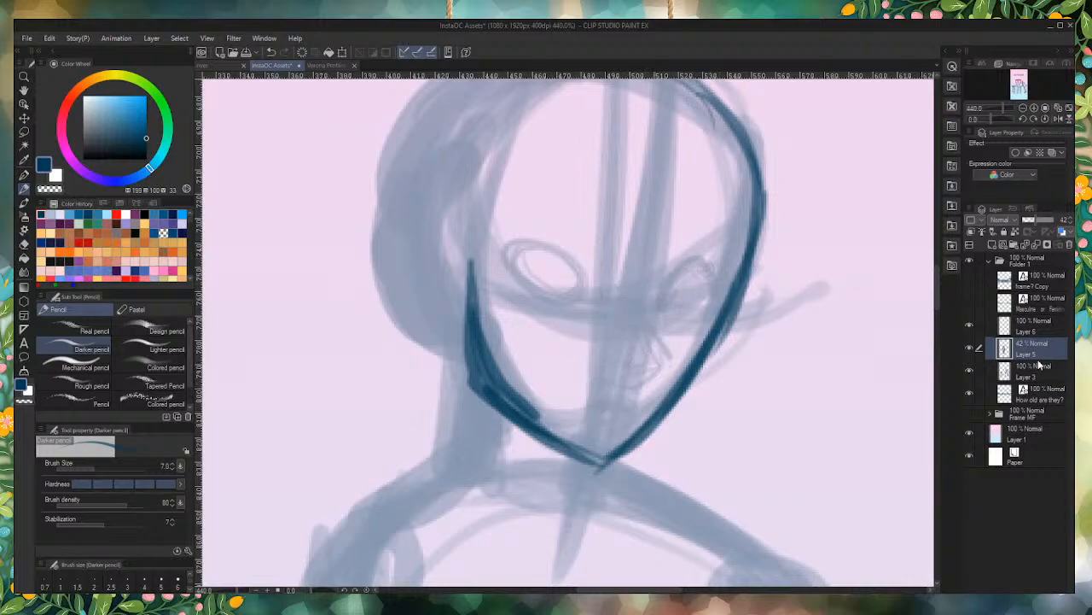
# Step: Draw the middle figure's left-side eye with its lids and iris, plus the nose profile and nostril, on Layer 6
pyautogui.click(1035, 322)
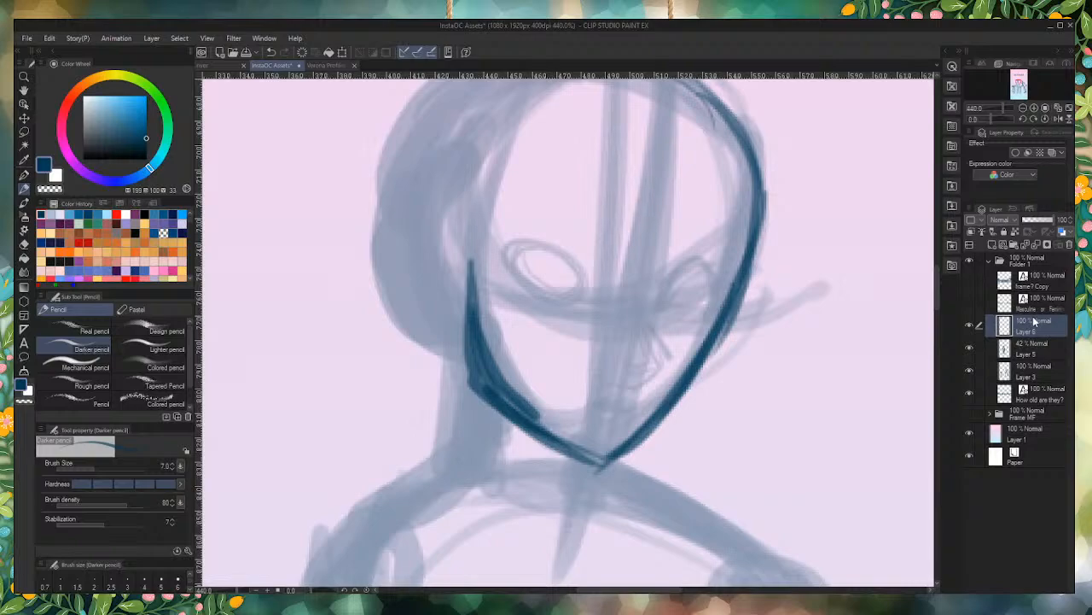
pyautogui.moveTo(577, 273); pyautogui.dragTo(585, 301)
pyautogui.moveTo(538, 258)
pyautogui.mouseDown()
pyautogui.moveTo(583, 275)
pyautogui.moveTo(512, 275)
pyautogui.moveTo(531, 295)
pyautogui.moveTo(584, 301)
pyautogui.mouseUp()
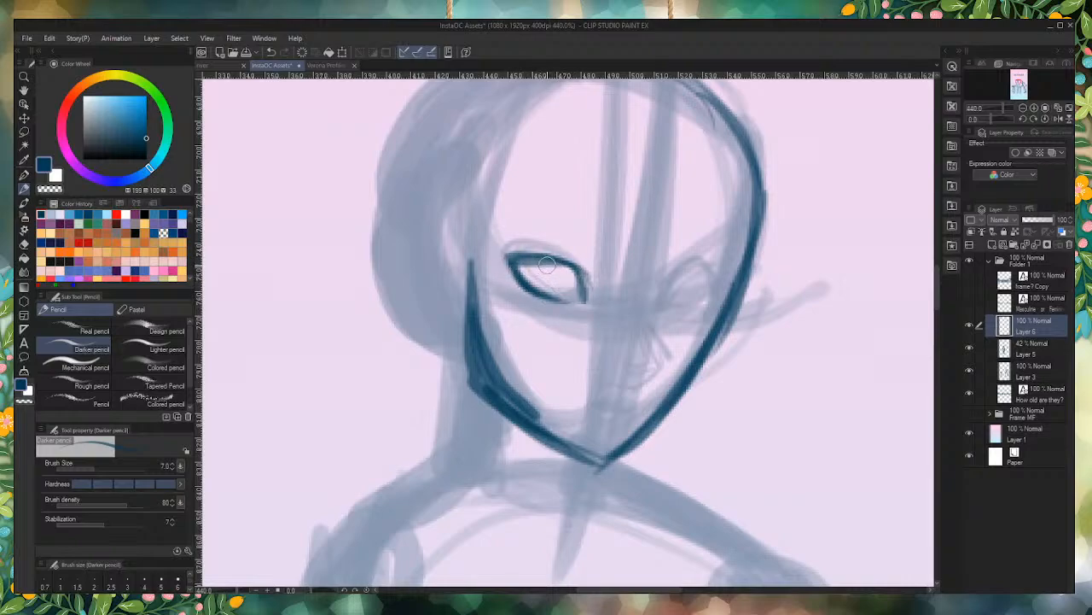
pyautogui.moveTo(546, 260)
pyautogui.mouseDown()
pyautogui.moveTo(527, 277)
pyautogui.moveTo(551, 273)
pyautogui.moveTo(538, 260)
pyautogui.mouseUp()
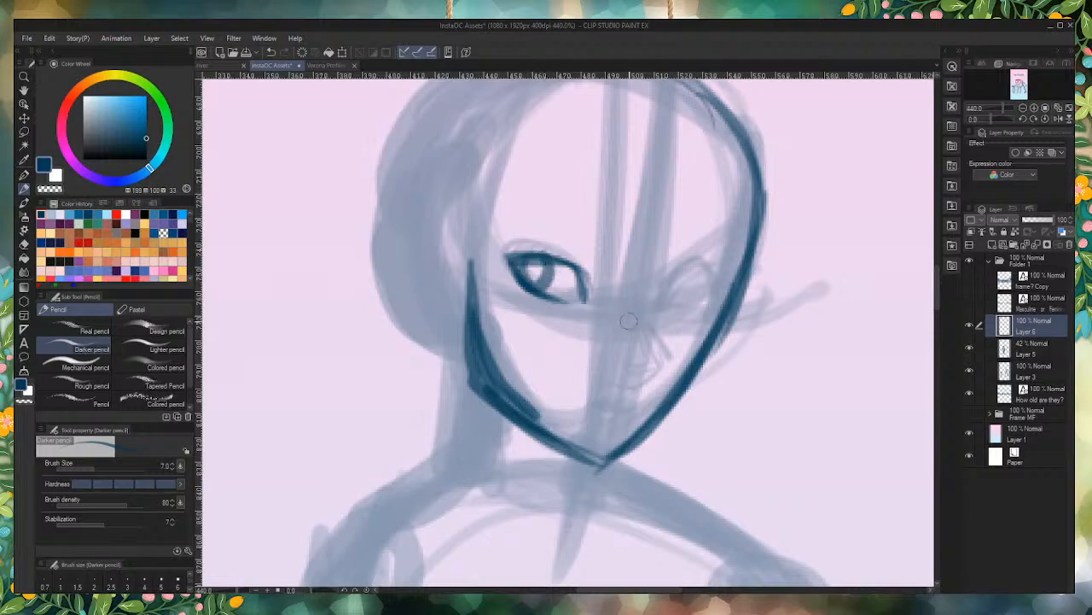
pyautogui.moveTo(646, 275)
pyautogui.mouseDown()
pyautogui.moveTo(633, 316)
pyautogui.moveTo(661, 360)
pyautogui.moveTo(615, 373)
pyautogui.moveTo(613, 352)
pyautogui.mouseUp()
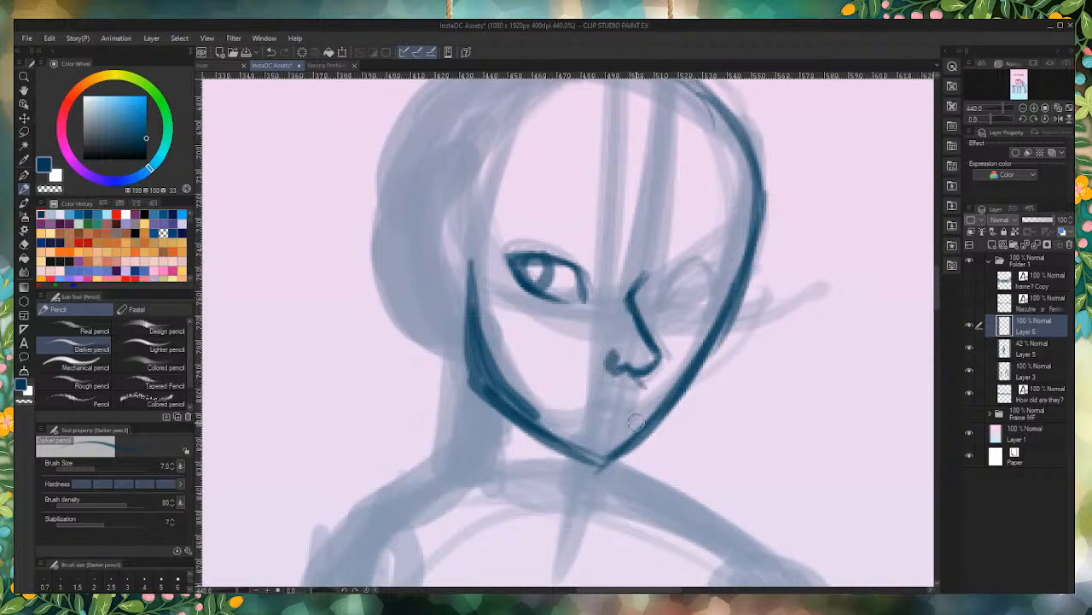
# Step: Draw the middle figure's mouth with a lower-lip accent and a thick arched eyebrow over the left-side eye on Layer 6
pyautogui.moveTo(627, 395)
pyautogui.mouseDown()
pyautogui.moveTo(645, 400)
pyautogui.moveTo(571, 385)
pyautogui.mouseUp()
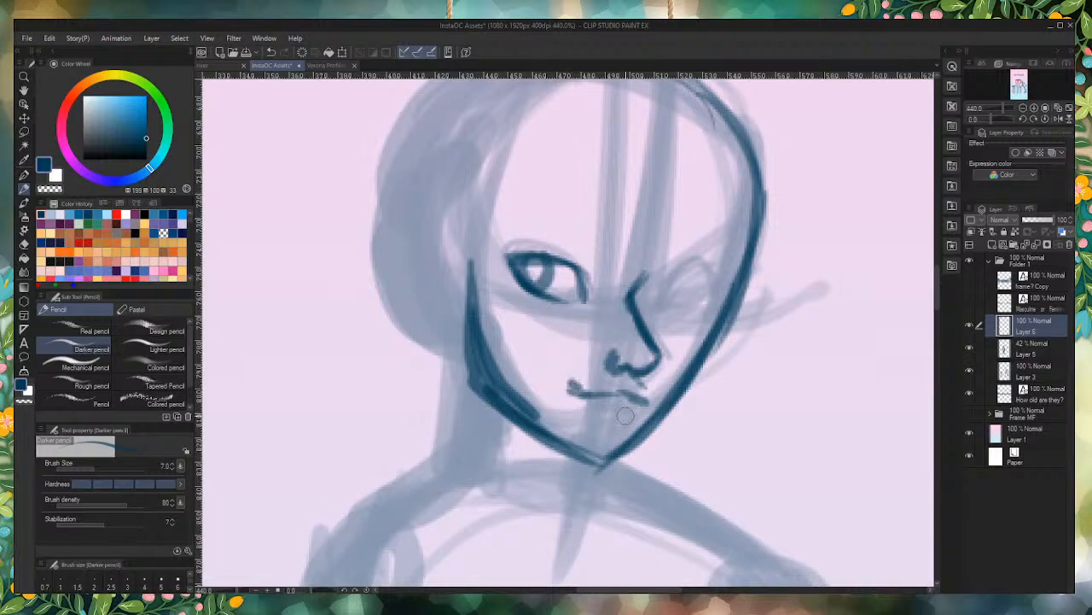
pyautogui.moveTo(625, 416); pyautogui.dragTo(599, 416)
pyautogui.moveTo(588, 400)
pyautogui.mouseDown()
pyautogui.moveTo(567, 378)
pyautogui.moveTo(627, 397)
pyautogui.mouseUp()
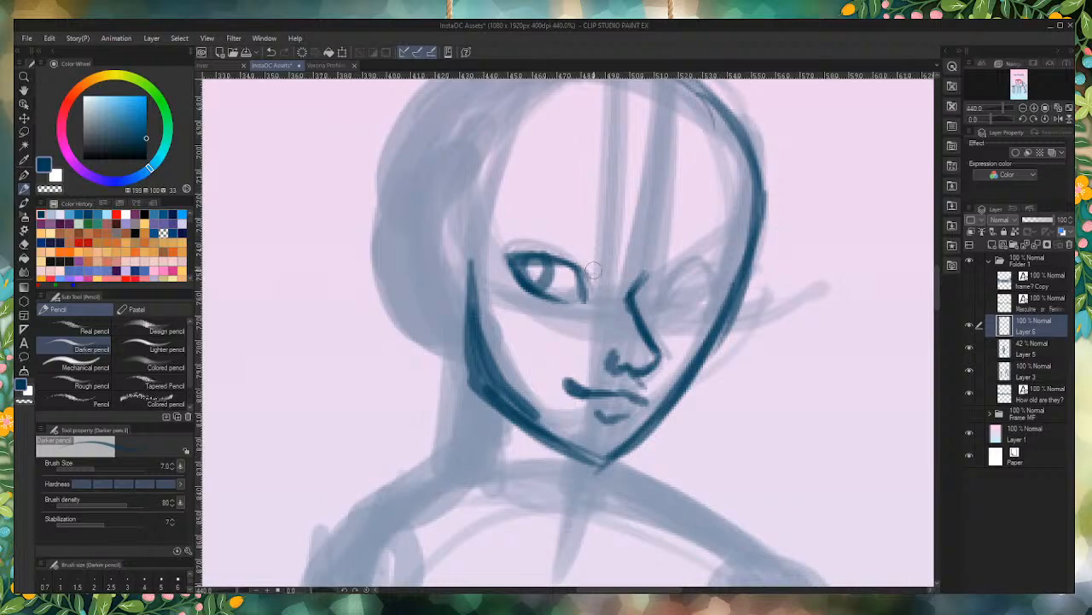
pyautogui.moveTo(512, 212)
pyautogui.mouseDown()
pyautogui.moveTo(592, 233)
pyautogui.moveTo(523, 213)
pyautogui.moveTo(619, 257)
pyautogui.mouseUp()
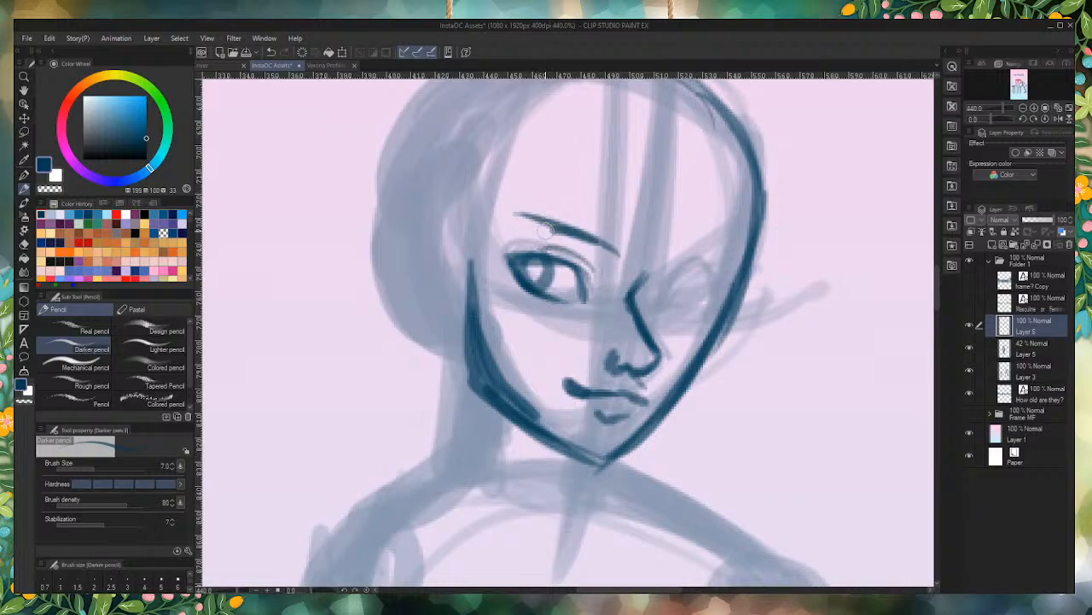
pyautogui.moveTo(546, 229)
pyautogui.mouseDown()
pyautogui.moveTo(520, 228)
pyautogui.moveTo(620, 253)
pyautogui.moveTo(531, 224)
pyautogui.moveTo(538, 232)
pyautogui.mouseUp()
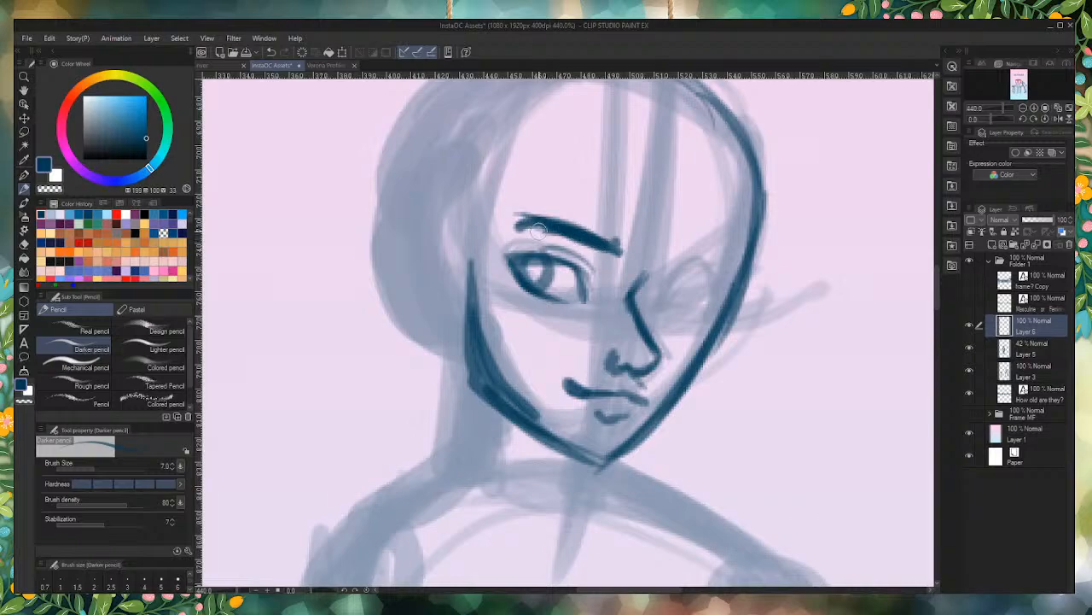
pyautogui.moveTo(546, 189); pyautogui.dragTo(521, 190)
pyautogui.moveTo(607, 244)
pyautogui.mouseDown()
pyautogui.moveTo(536, 223)
pyautogui.moveTo(520, 231)
pyautogui.mouseUp()
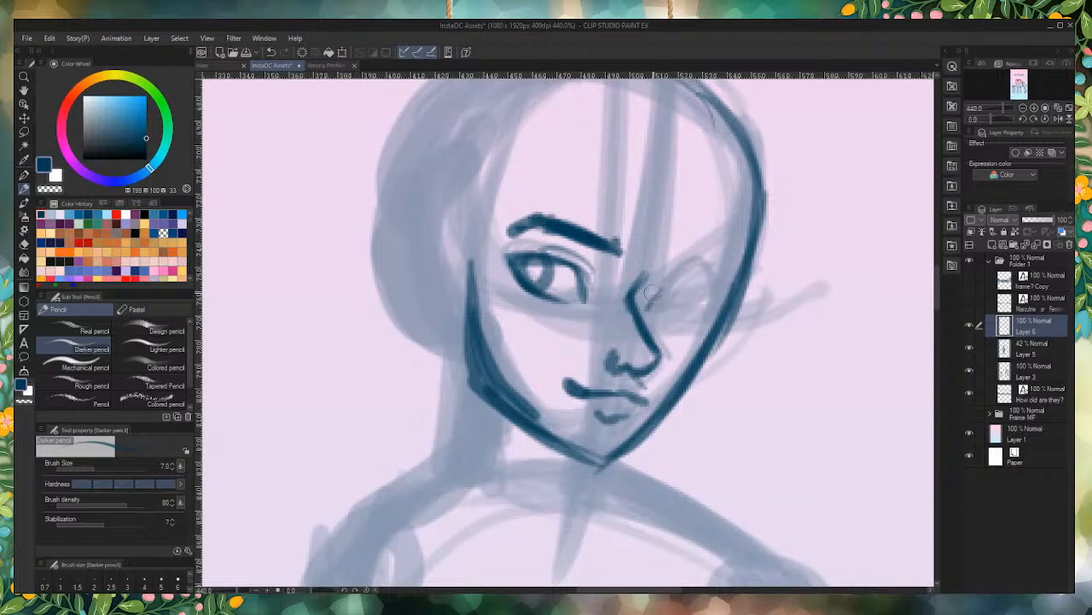
# Step: Draw the middle figure's right-side eye and eyebrow, plus the ear with its inner folds
pyautogui.moveTo(647, 311)
pyautogui.mouseDown()
pyautogui.moveTo(661, 291)
pyautogui.moveTo(701, 287)
pyautogui.moveTo(684, 315)
pyautogui.moveTo(692, 309)
pyautogui.moveTo(658, 317)
pyautogui.moveTo(654, 303)
pyautogui.moveTo(702, 258)
pyautogui.moveTo(712, 263)
pyautogui.mouseUp()
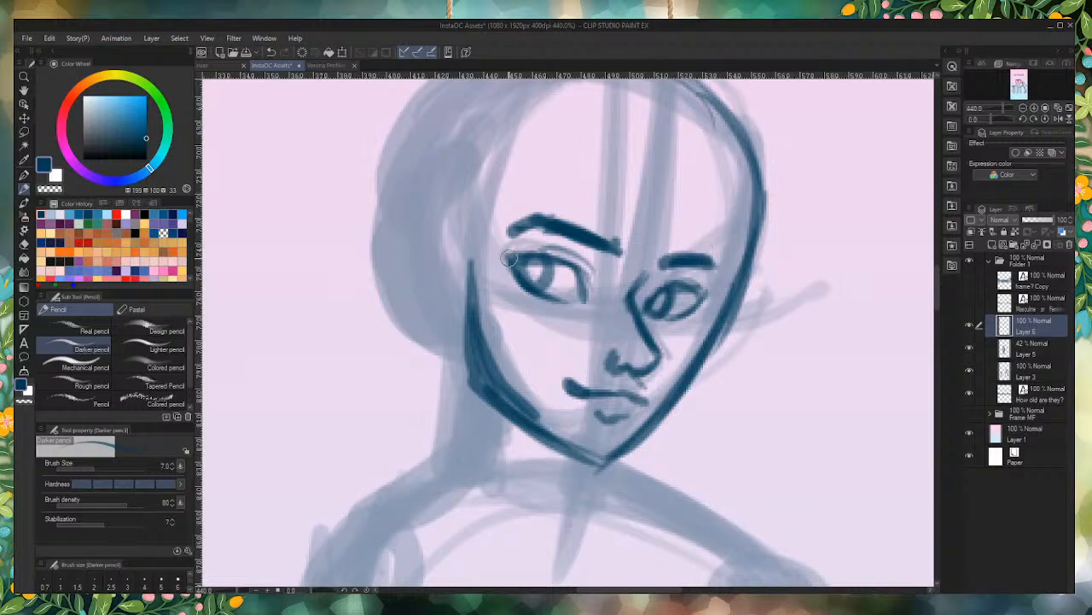
pyautogui.moveTo(440, 223)
pyautogui.mouseDown()
pyautogui.moveTo(451, 249)
pyautogui.moveTo(421, 299)
pyautogui.moveTo(439, 306)
pyautogui.moveTo(444, 328)
pyautogui.moveTo(453, 323)
pyautogui.mouseUp()
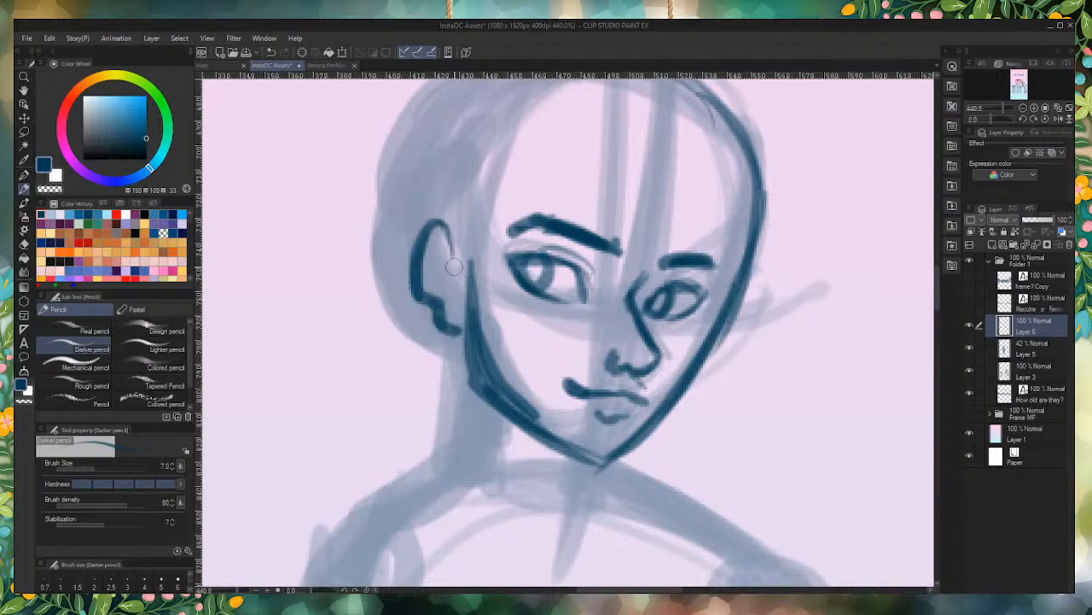
pyautogui.moveTo(451, 263)
pyautogui.mouseDown()
pyautogui.moveTo(440, 248)
pyautogui.moveTo(434, 259)
pyautogui.moveTo(455, 281)
pyautogui.mouseUp()
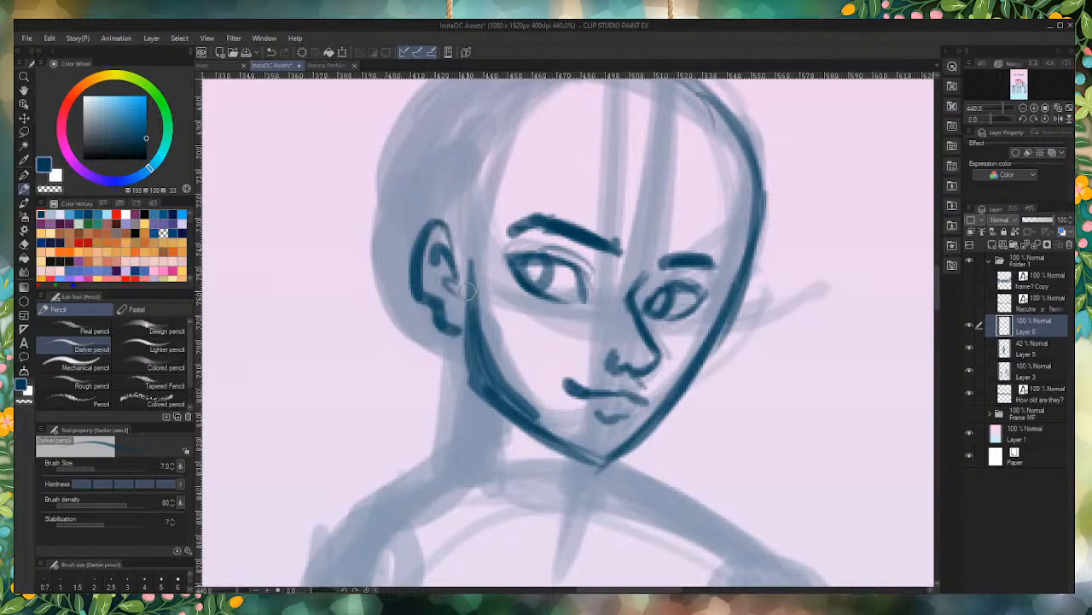
# Step: Draw the middle figure's neck with a thick line below the ear and short strokes under the chin
pyautogui.scroll(-3, 390, 203)
pyautogui.scroll(-5, 453, 144)
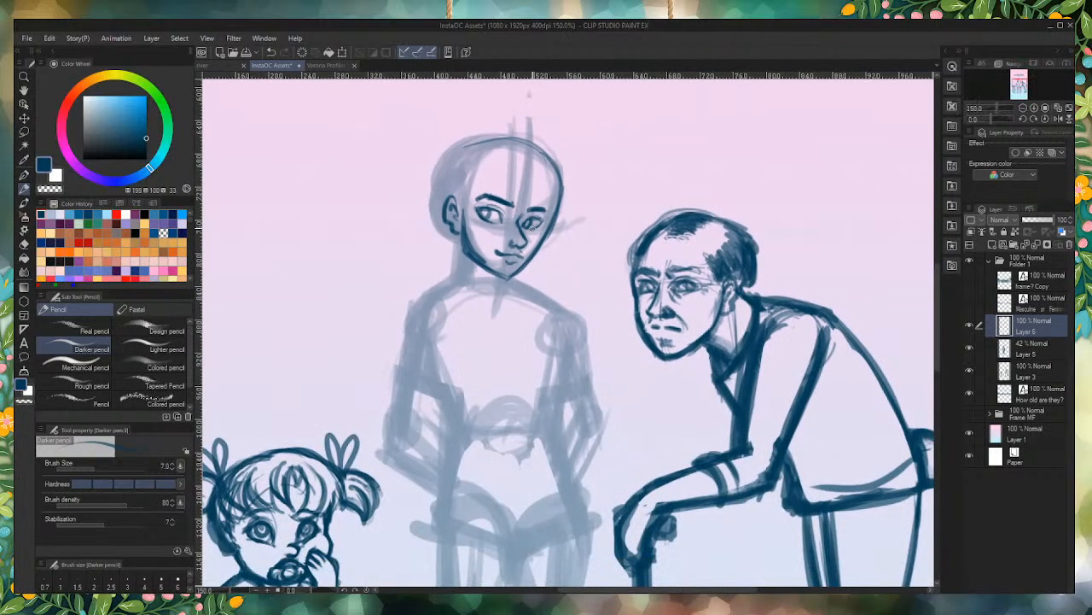
pyautogui.scroll(3, 549, 286)
pyautogui.scroll(4, 549, 287)
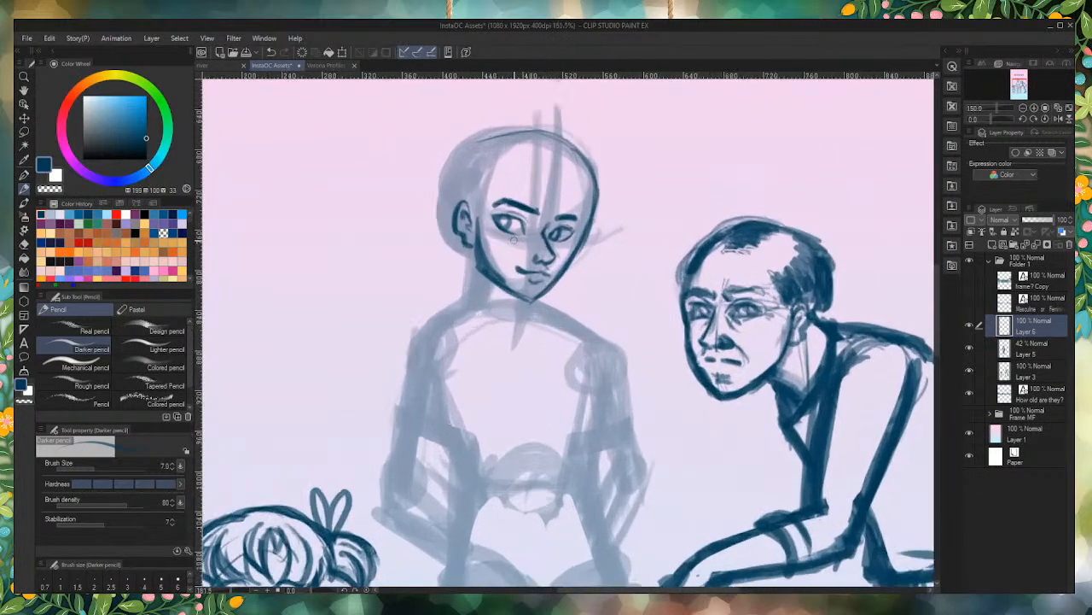
pyautogui.moveTo(503, 331)
pyautogui.mouseDown()
pyautogui.moveTo(476, 291)
pyautogui.moveTo(479, 300)
pyautogui.moveTo(458, 242)
pyautogui.moveTo(460, 274)
pyautogui.moveTo(456, 231)
pyautogui.mouseUp()
pyautogui.moveTo(443, 304); pyautogui.dragTo(430, 270)
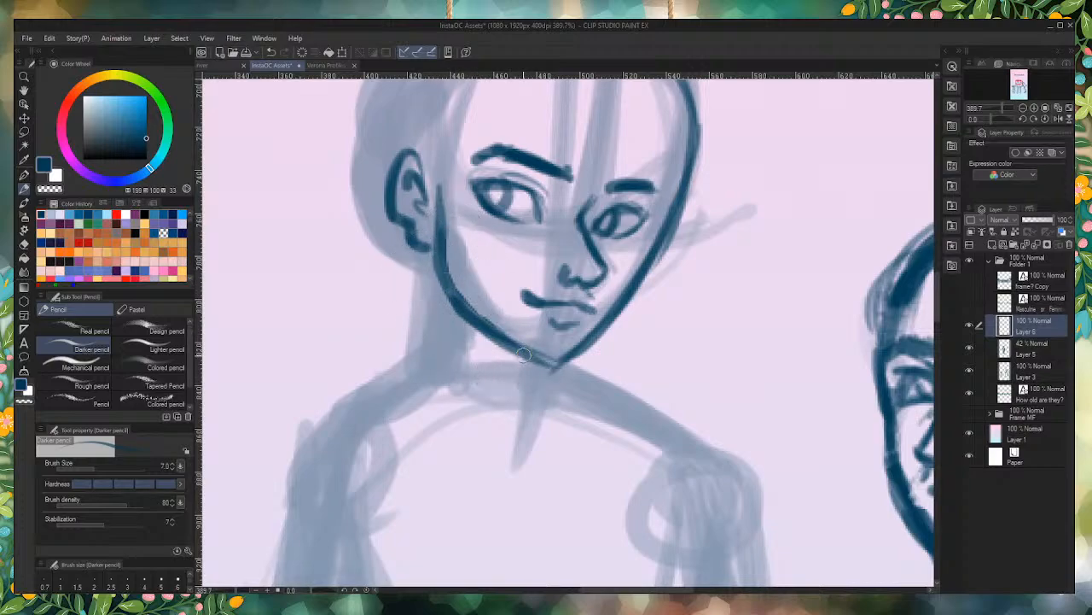
pyautogui.moveTo(522, 355)
pyautogui.mouseDown()
pyautogui.moveTo(520, 389)
pyautogui.moveTo(560, 398)
pyautogui.mouseUp()
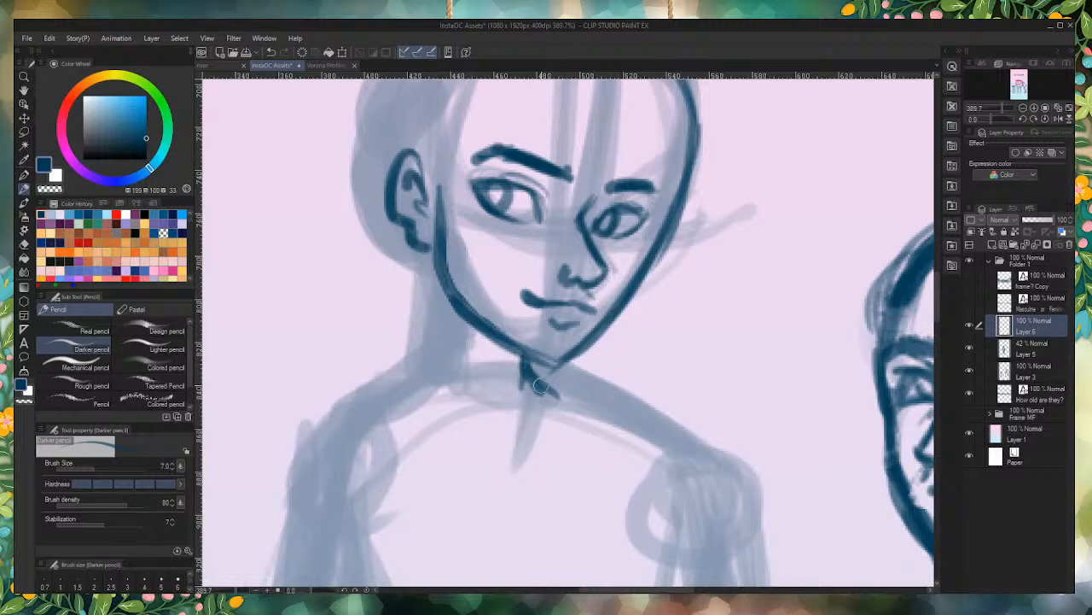
pyautogui.moveTo(433, 249); pyautogui.dragTo(423, 391)
pyautogui.moveTo(432, 282); pyautogui.dragTo(414, 383)
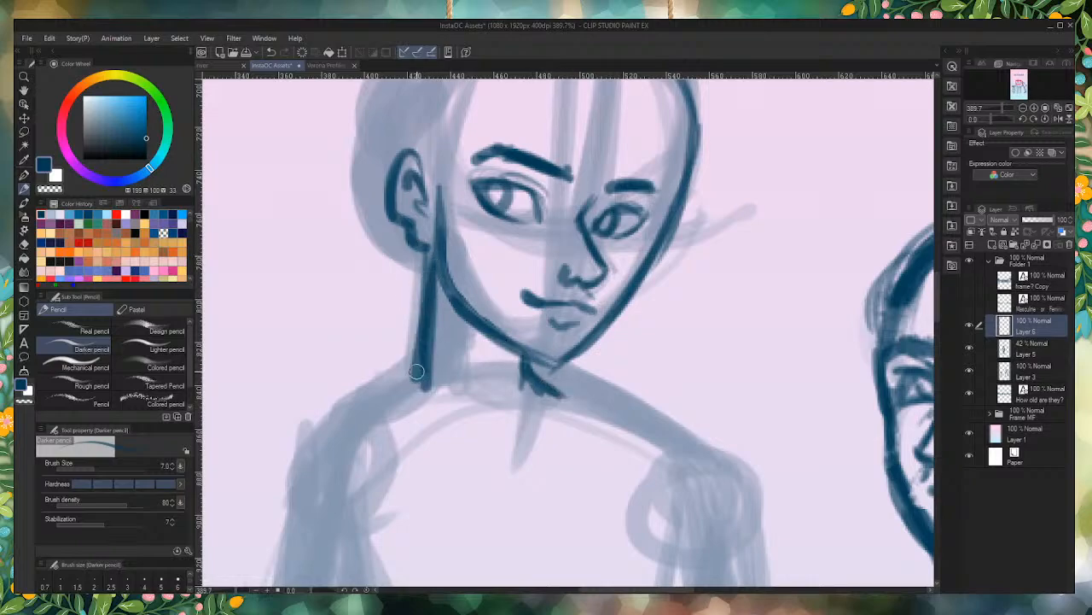
# Step: Erase the right-side jawline of the middle figure and redraw it from a cheekbone corner down to the chin
pyautogui.moveTo(687, 175)
pyautogui.mouseDown()
pyautogui.moveTo(656, 222)
pyautogui.moveTo(654, 256)
pyautogui.moveTo(627, 302)
pyautogui.mouseUp()
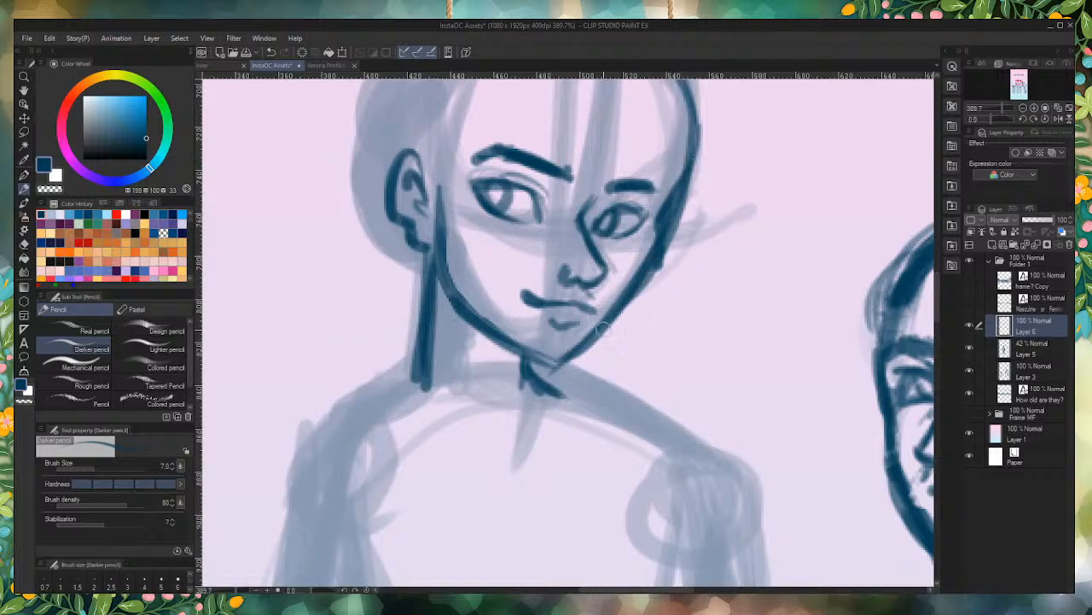
pyautogui.moveTo(662, 260)
pyautogui.mouseDown()
pyautogui.moveTo(600, 345)
pyautogui.moveTo(655, 261)
pyautogui.moveTo(555, 375)
pyautogui.mouseUp()
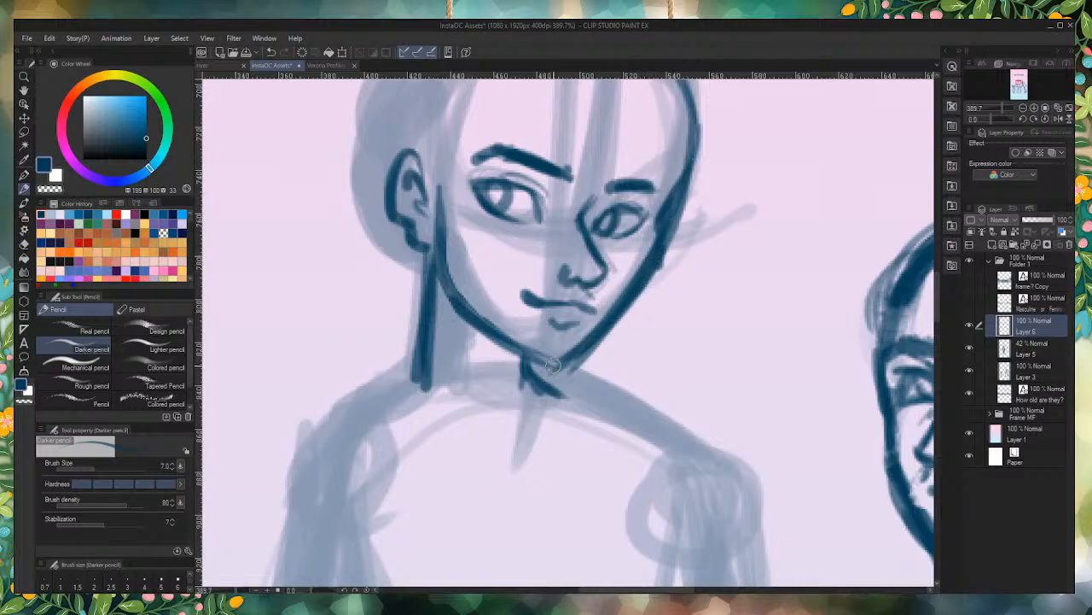
pyautogui.moveTo(646, 276)
pyautogui.mouseDown()
pyautogui.moveTo(628, 314)
pyautogui.moveTo(648, 254)
pyautogui.moveTo(581, 357)
pyautogui.mouseUp()
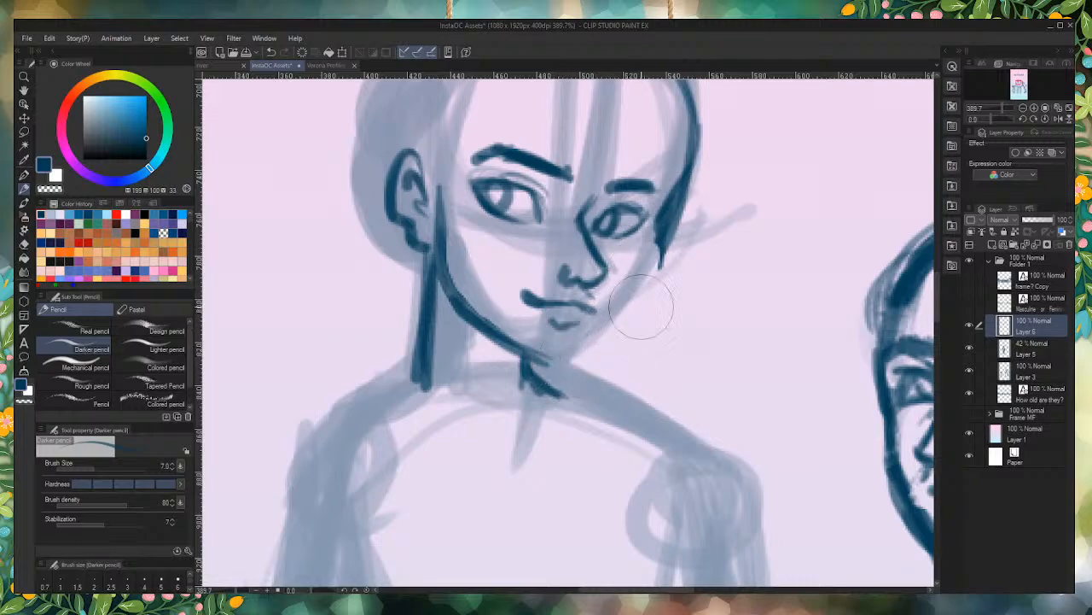
pyautogui.moveTo(664, 245); pyautogui.dragTo(597, 341)
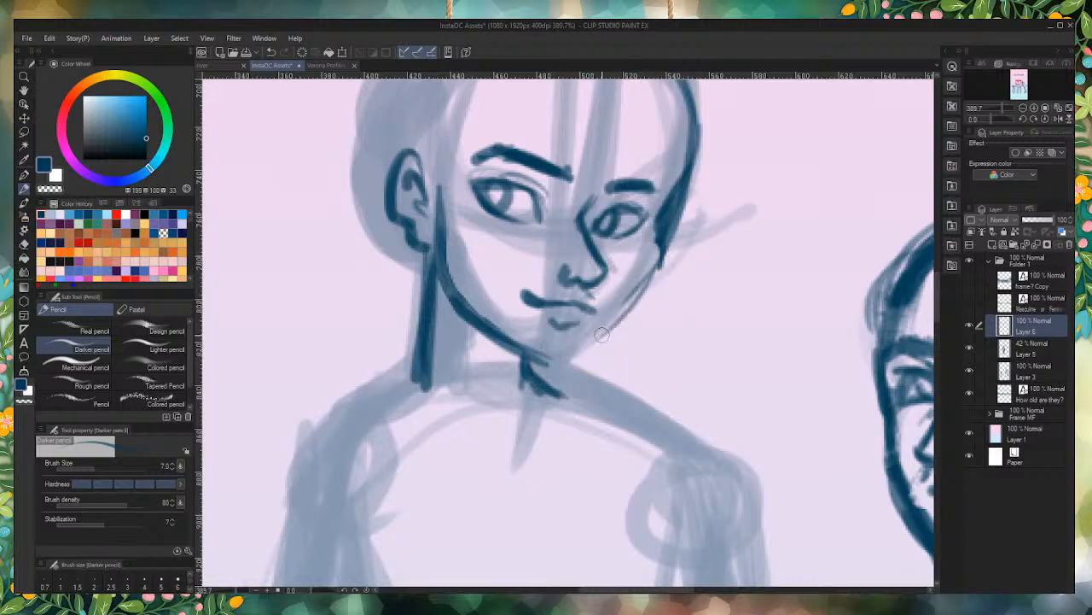
pyautogui.moveTo(663, 266); pyautogui.dragTo(559, 369)
pyautogui.moveTo(626, 309)
pyautogui.mouseDown()
pyautogui.moveTo(560, 373)
pyautogui.moveTo(535, 366)
pyautogui.mouseUp()
pyautogui.moveTo(656, 278)
pyautogui.mouseDown()
pyautogui.moveTo(663, 217)
pyautogui.moveTo(687, 164)
pyautogui.mouseUp()
# Step: Thicken the middle figure's skull outline across the crown and bring its right-side forehead edge further inward
pyautogui.scroll(-5, 702, 335)
pyautogui.scroll(-1, 701, 334)
pyautogui.scroll(5, 712, 79)
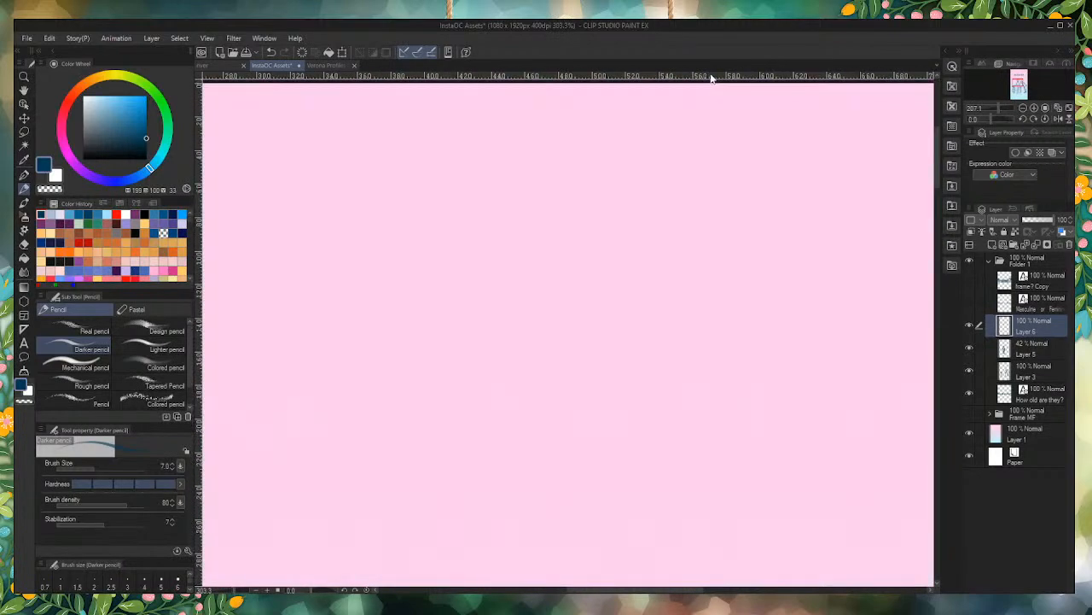
pyautogui.scroll(-6, 579, 198)
pyautogui.scroll(-9, 579, 198)
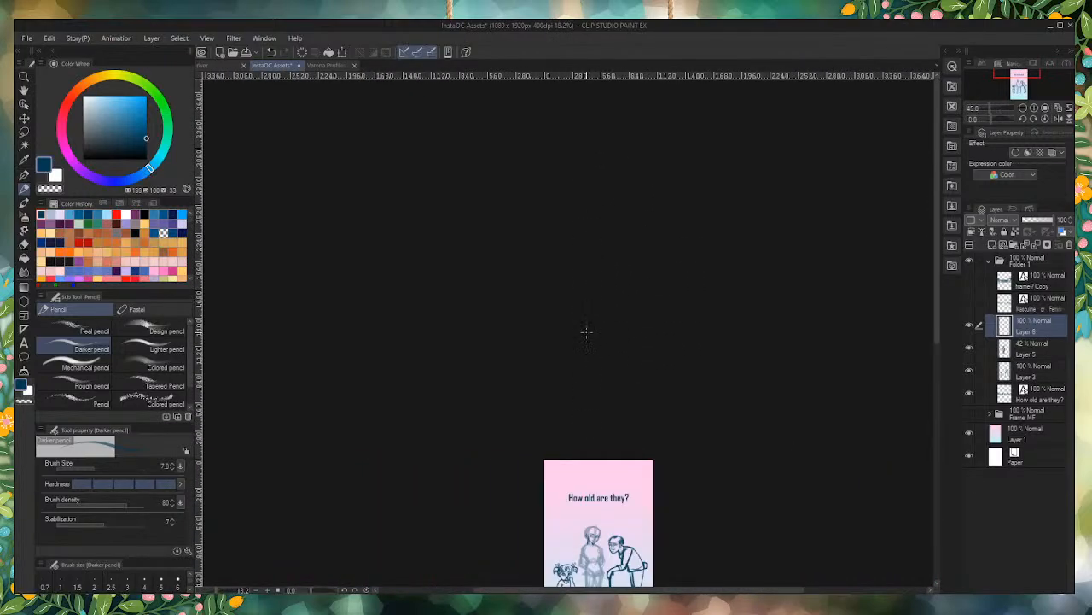
pyautogui.scroll(16, 637, 450)
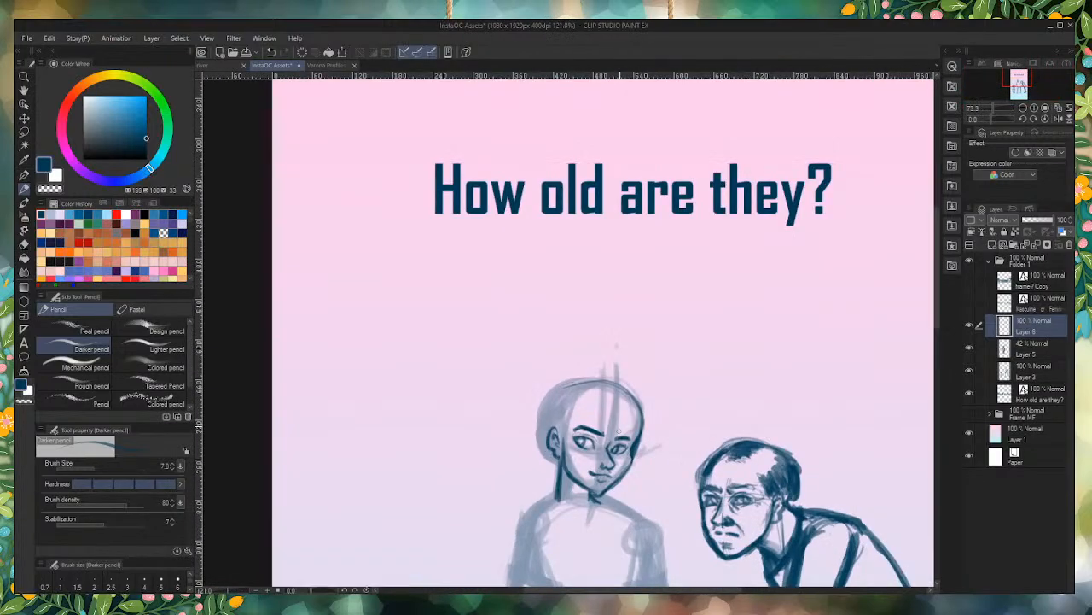
pyautogui.moveTo(676, 446)
pyautogui.mouseDown()
pyautogui.moveTo(669, 334)
pyautogui.moveTo(649, 270)
pyautogui.mouseUp()
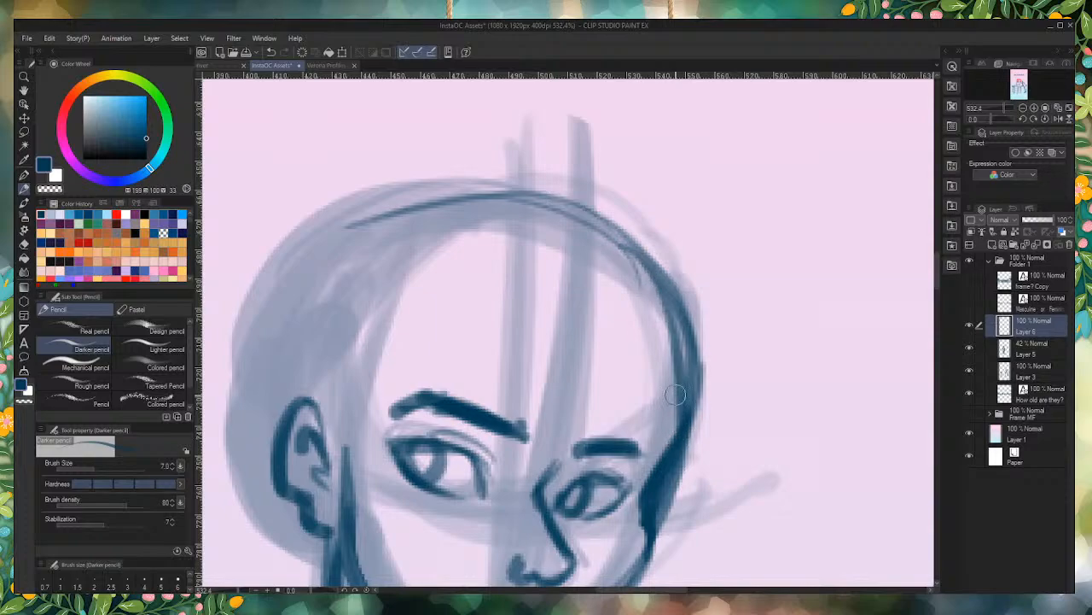
pyautogui.moveTo(684, 414); pyautogui.dragTo(619, 252)
pyautogui.moveTo(679, 370)
pyautogui.mouseDown()
pyautogui.moveTo(515, 196)
pyautogui.moveTo(486, 185)
pyautogui.moveTo(680, 391)
pyautogui.mouseUp()
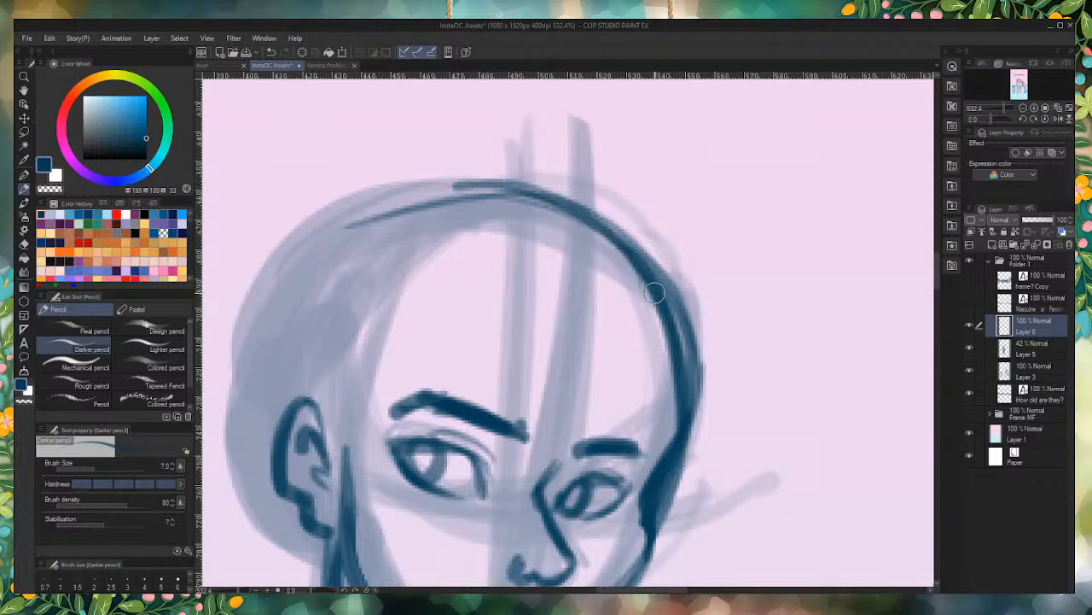
pyautogui.moveTo(658, 292); pyautogui.dragTo(681, 449)
pyautogui.moveTo(668, 318)
pyautogui.mouseDown()
pyautogui.moveTo(679, 391)
pyautogui.moveTo(676, 466)
pyautogui.mouseUp()
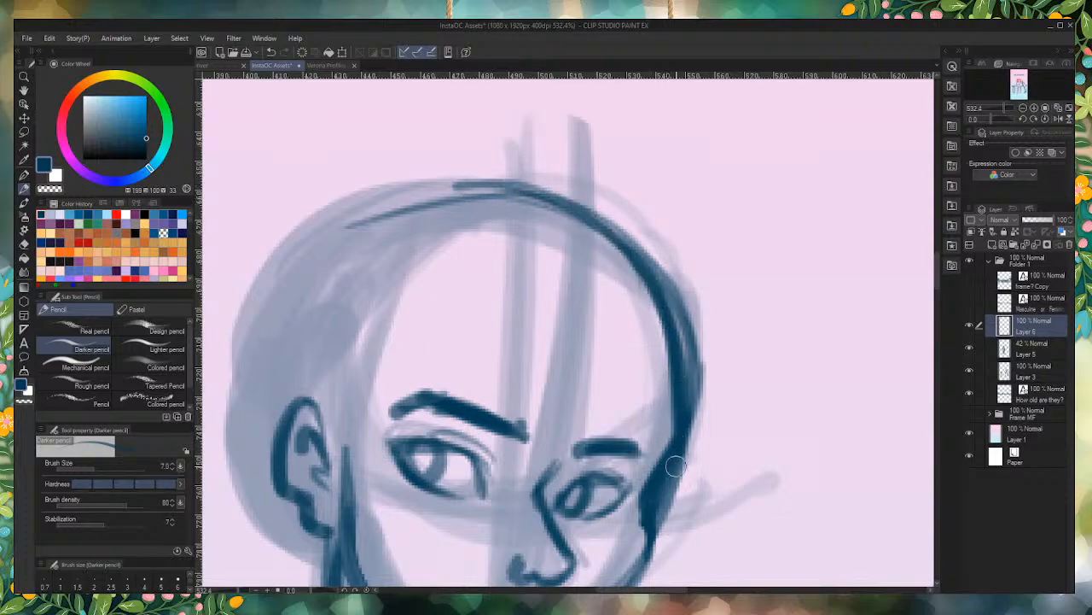
# Step: Undo the last forehead strokes, remove the outer skull line and redraw a narrower contour from the cheekbone over the crown
pyautogui.hotkey('ctrl', 'z')
pyautogui.hotkey('ctrl', 'z')
pyautogui.hotkey('ctrl', 'z')
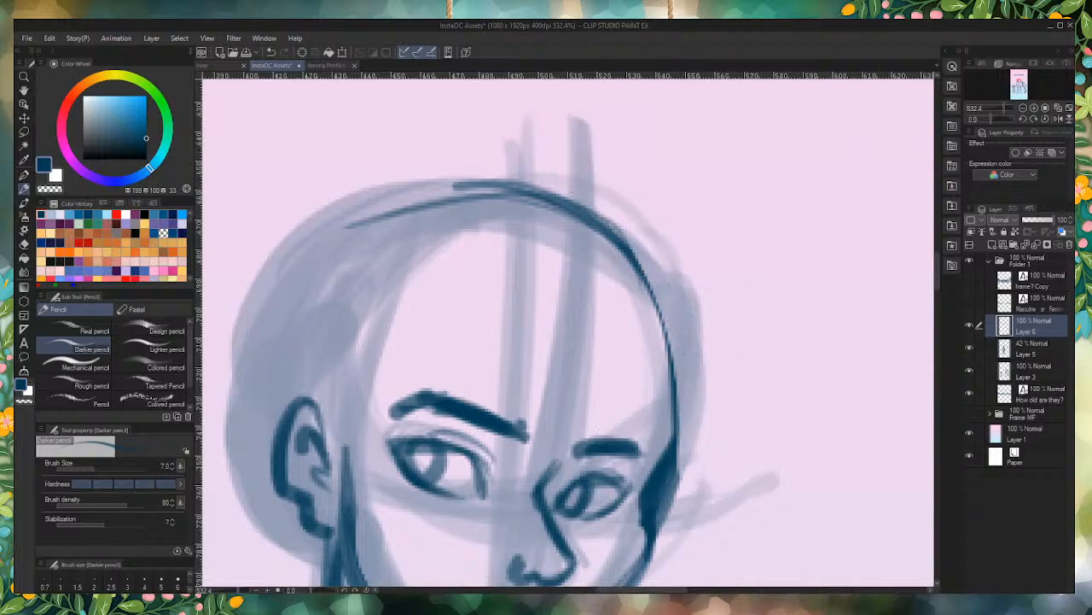
pyautogui.moveTo(666, 484)
pyautogui.mouseDown()
pyautogui.moveTo(679, 384)
pyautogui.moveTo(653, 290)
pyautogui.moveTo(532, 198)
pyautogui.mouseUp()
pyautogui.moveTo(611, 234)
pyautogui.mouseDown()
pyautogui.moveTo(371, 208)
pyautogui.moveTo(356, 216)
pyautogui.mouseUp()
# Step: Outline the back of the middle figure's head from the crown down to behind the ear
pyautogui.scroll(-9, 570, 247)
pyautogui.scroll(7, 482, 309)
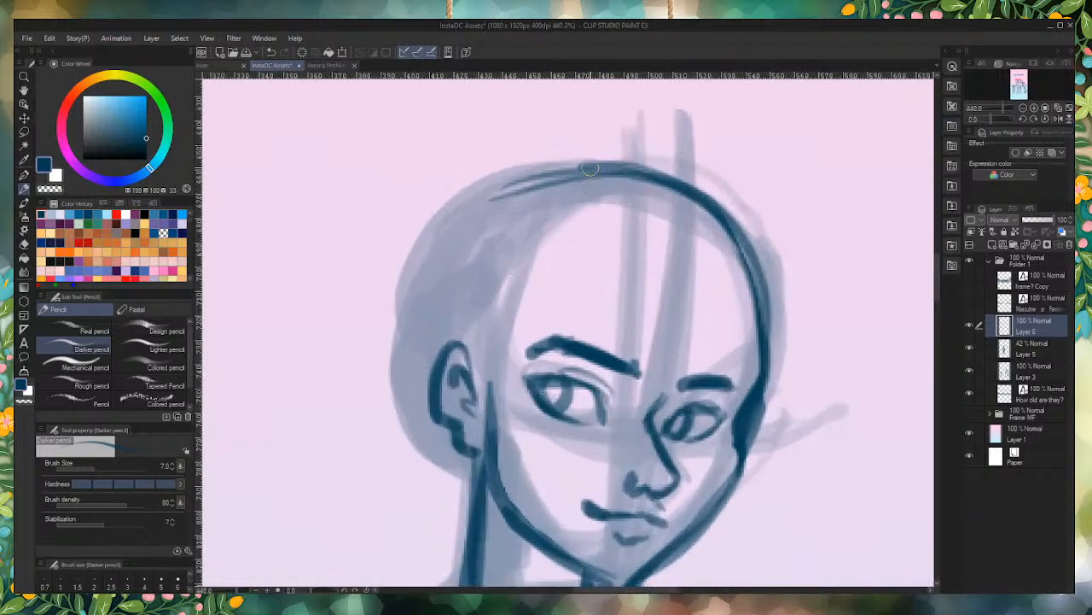
pyautogui.moveTo(598, 167); pyautogui.dragTo(434, 233)
pyautogui.moveTo(536, 176)
pyautogui.mouseDown()
pyautogui.moveTo(401, 291)
pyautogui.moveTo(399, 411)
pyautogui.mouseUp()
pyautogui.moveTo(384, 333)
pyautogui.mouseDown()
pyautogui.moveTo(433, 430)
pyautogui.moveTo(411, 411)
pyautogui.moveTo(454, 438)
pyautogui.moveTo(385, 340)
pyautogui.moveTo(423, 238)
pyautogui.moveTo(395, 346)
pyautogui.moveTo(434, 242)
pyautogui.moveTo(573, 166)
pyautogui.moveTo(682, 201)
pyautogui.mouseUp()
# Step: Draw both sloping shoulder lines of the middle figure from the neck, curving the right-side one into the upper arm
pyautogui.scroll(-6, 568, 89)
pyautogui.scroll(-1, 568, 89)
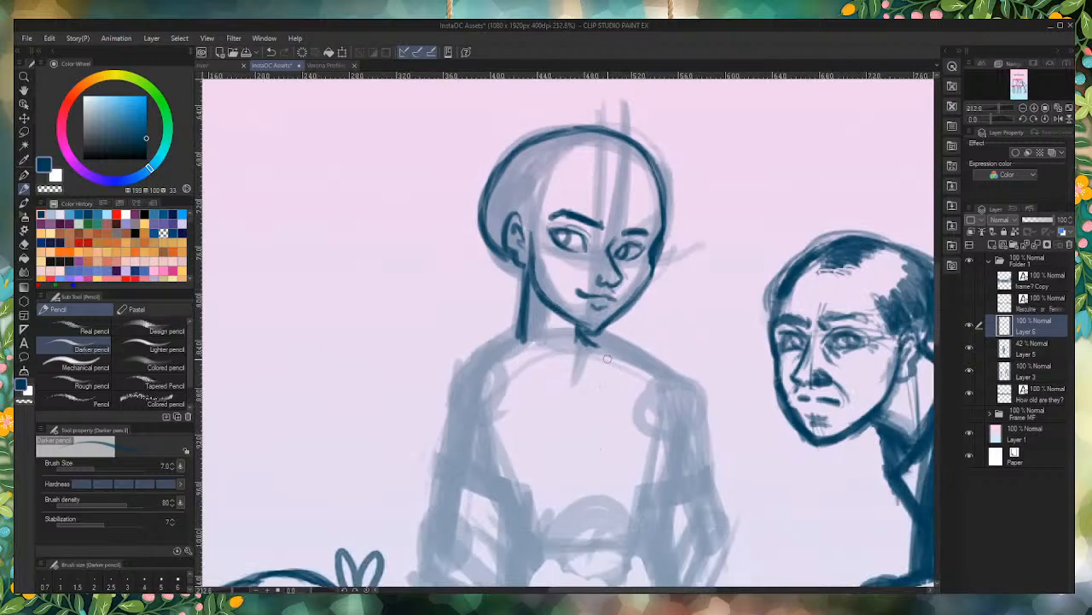
pyautogui.scroll(5, 609, 356)
pyautogui.scroll(-4, 562, 225)
pyautogui.scroll(2, 562, 225)
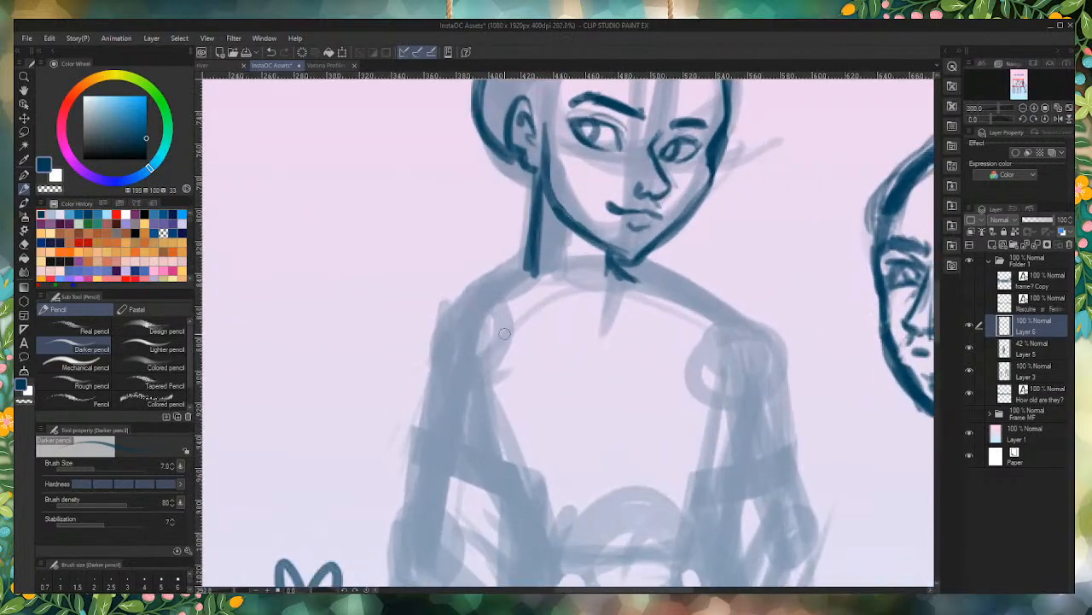
pyautogui.moveTo(531, 253); pyautogui.dragTo(431, 334)
pyautogui.moveTo(608, 266)
pyautogui.mouseDown()
pyautogui.moveTo(734, 323)
pyautogui.moveTo(775, 416)
pyautogui.mouseUp()
pyautogui.moveTo(755, 326); pyautogui.dragTo(792, 431)
# Step: Draw the inner and outer contours of the middle figure's left-side upper arm down to the elbow
pyautogui.scroll(-5, 728, 345)
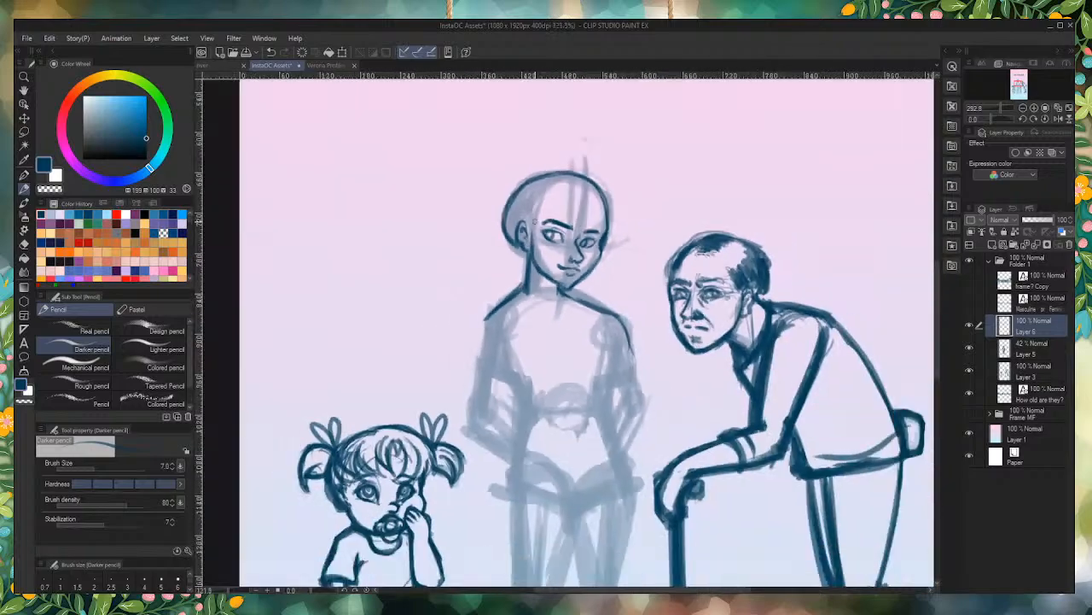
pyautogui.scroll(5, 517, 349)
pyautogui.moveTo(517, 349)
pyautogui.mouseDown()
pyautogui.moveTo(483, 401)
pyautogui.moveTo(461, 495)
pyautogui.moveTo(471, 463)
pyautogui.mouseUp()
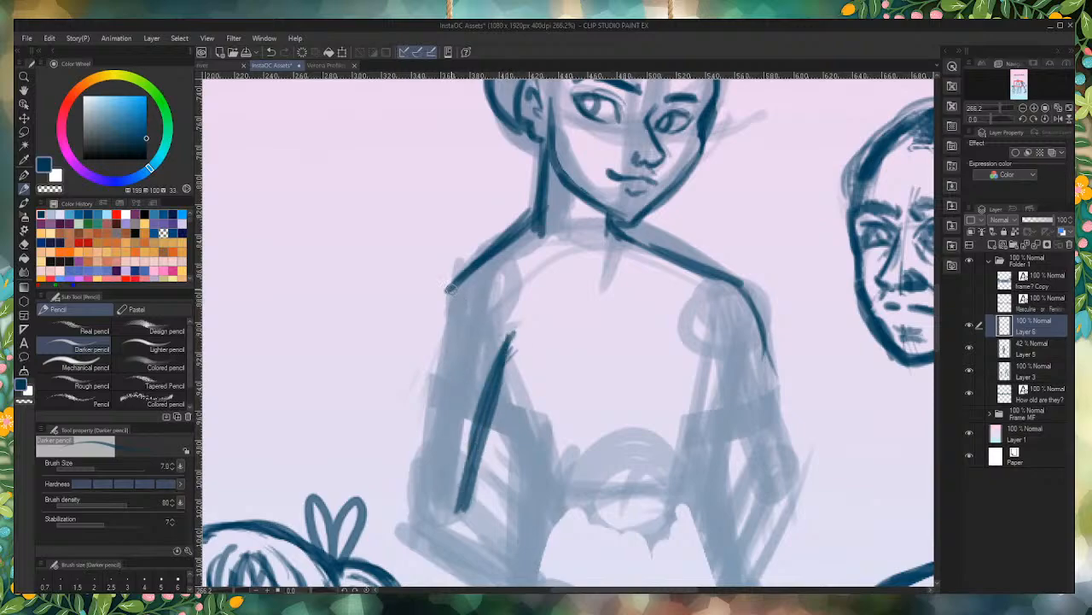
pyautogui.moveTo(433, 297); pyautogui.dragTo(391, 529)
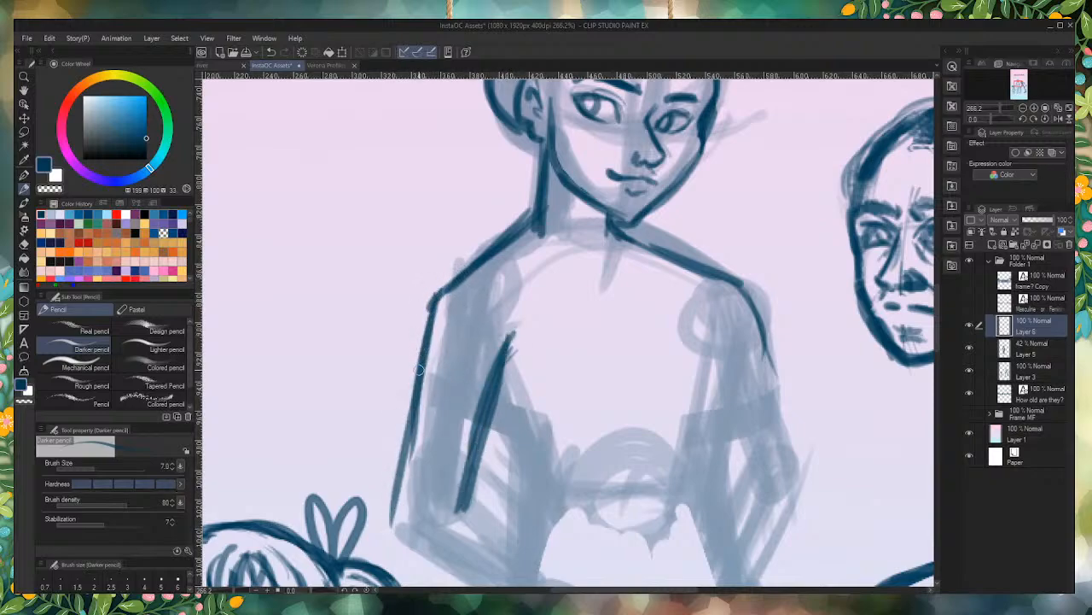
pyautogui.moveTo(422, 356)
pyautogui.mouseDown()
pyautogui.moveTo(410, 517)
pyautogui.moveTo(397, 539)
pyautogui.mouseUp()
# Step: Draw the outer contour of the right-side arm and the torso's side from armpit through waist to hip
pyautogui.scroll(-3, 665, 307)
pyautogui.scroll(4, 666, 308)
pyautogui.moveTo(664, 222); pyautogui.dragTo(732, 446)
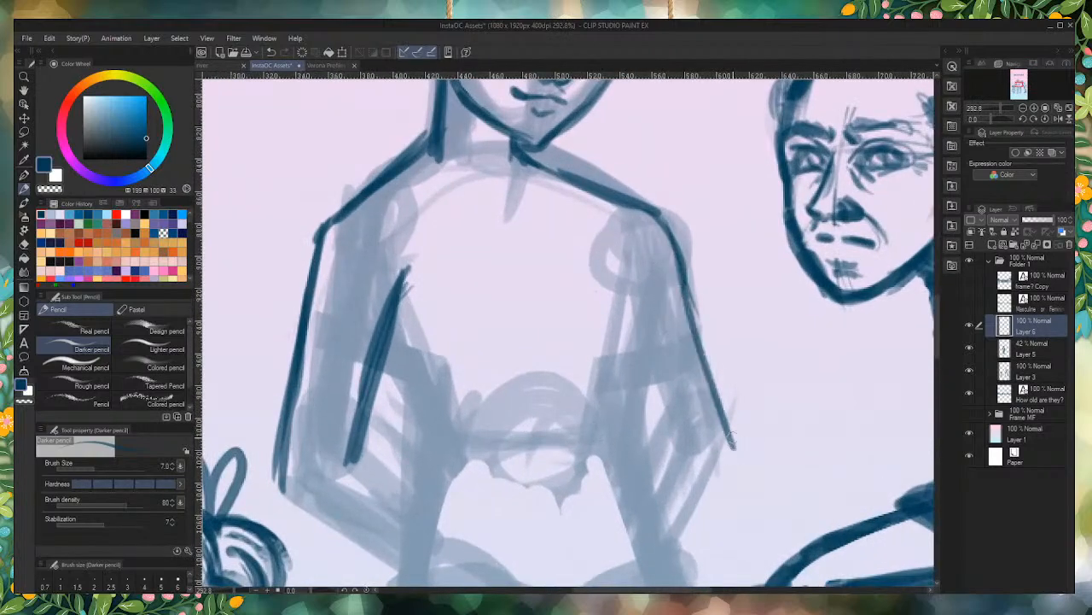
pyautogui.moveTo(680, 266); pyautogui.dragTo(727, 446)
pyautogui.moveTo(640, 305)
pyautogui.mouseDown()
pyautogui.moveTo(628, 249)
pyautogui.moveTo(618, 443)
pyautogui.mouseUp()
pyautogui.moveTo(626, 384); pyautogui.dragTo(616, 482)
pyautogui.moveTo(646, 529); pyautogui.dragTo(622, 439)
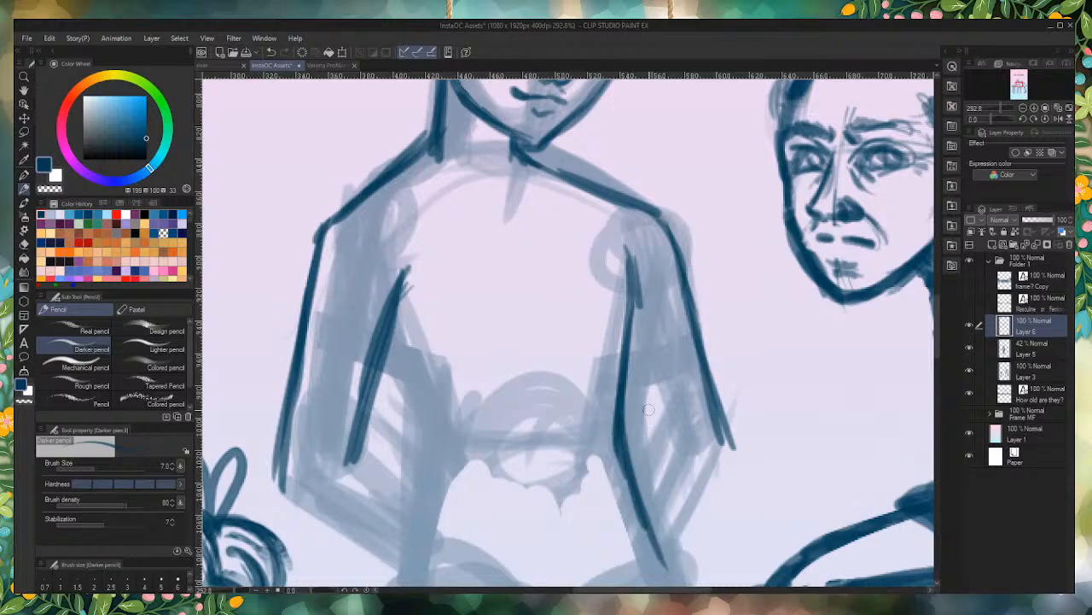
# Step: Draw the right-side arm's inner contour from the torso out to the elbow crease and back to the hip
pyautogui.scroll(1, 664, 329)
pyautogui.moveTo(623, 308)
pyautogui.mouseDown()
pyautogui.moveTo(644, 393)
pyautogui.moveTo(624, 353)
pyautogui.moveTo(678, 461)
pyautogui.mouseUp()
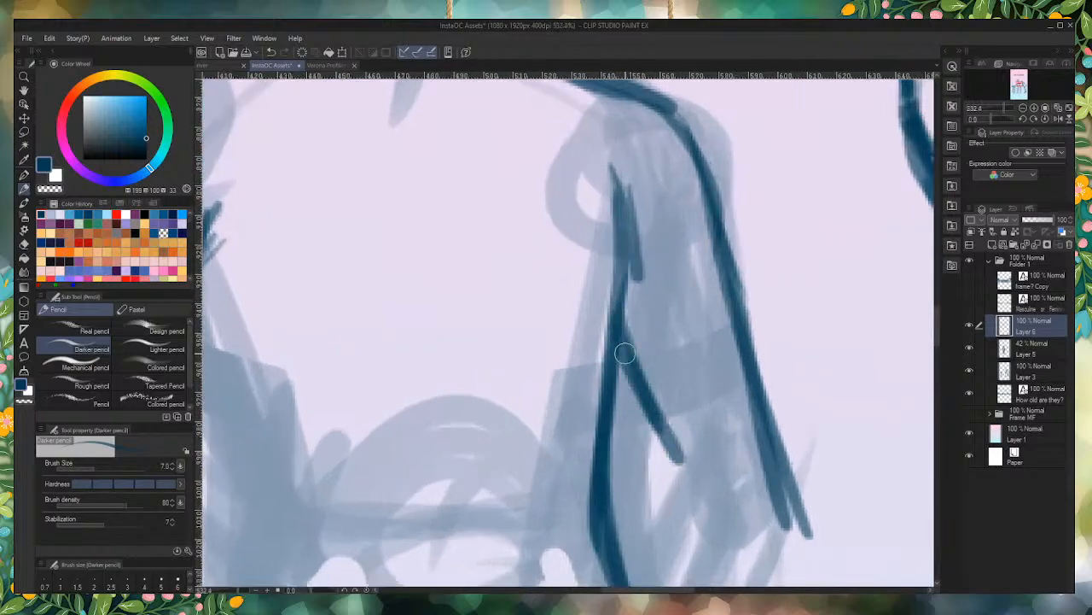
pyautogui.moveTo(627, 353)
pyautogui.mouseDown()
pyautogui.moveTo(684, 476)
pyautogui.moveTo(671, 472)
pyautogui.mouseUp()
pyautogui.scroll(-6, 632, 333)
pyautogui.scroll(3, 648, 466)
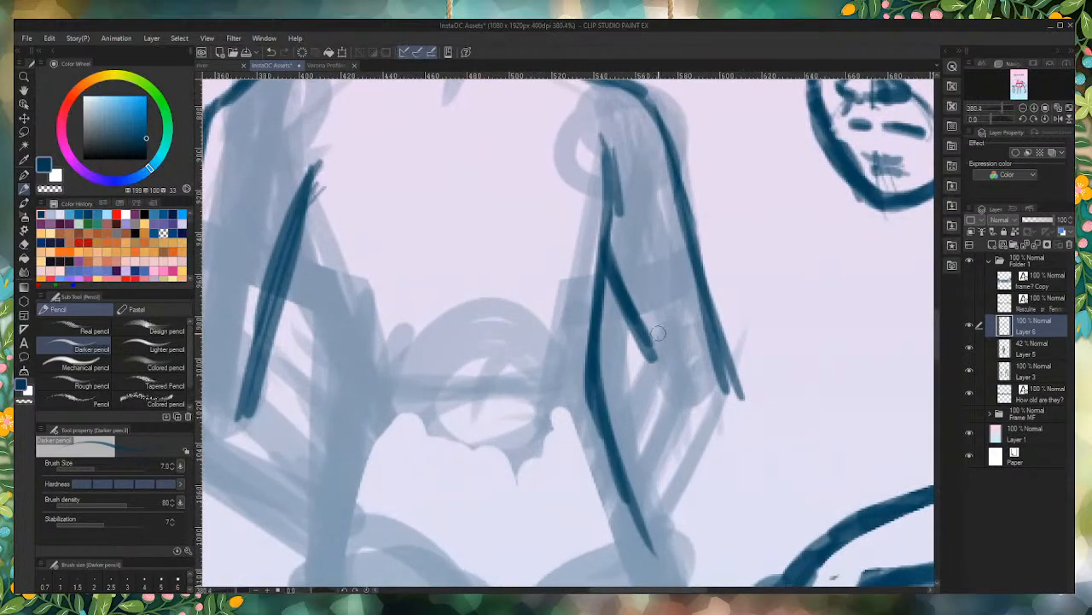
pyautogui.moveTo(662, 331)
pyautogui.mouseDown()
pyautogui.moveTo(635, 364)
pyautogui.moveTo(647, 344)
pyautogui.moveTo(627, 413)
pyautogui.mouseUp()
pyautogui.moveTo(638, 369); pyautogui.dragTo(617, 461)
pyautogui.moveTo(640, 367); pyautogui.dragTo(615, 435)
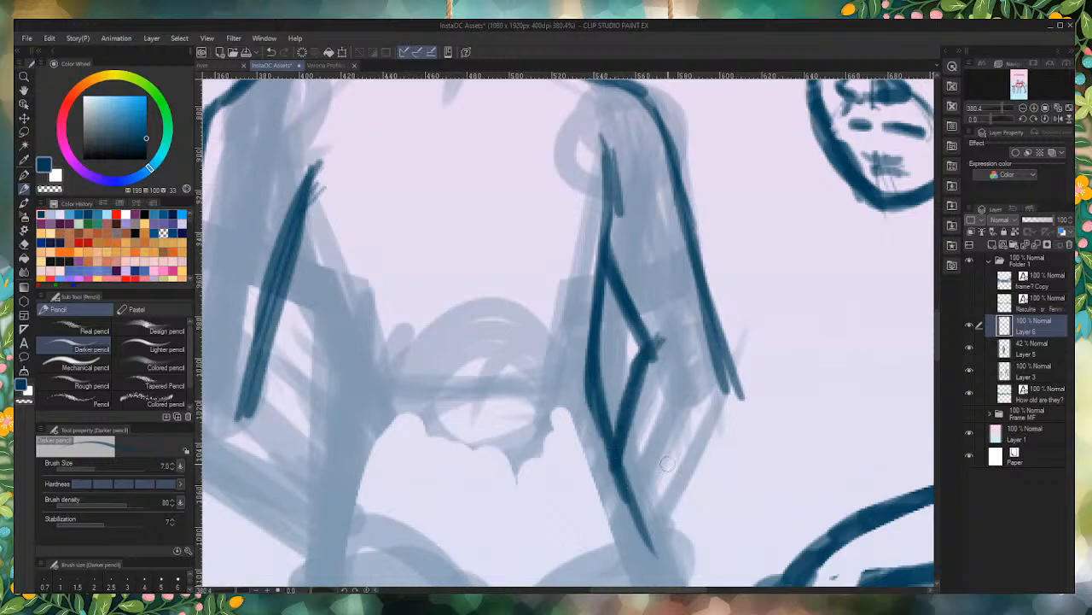
# Step: Draw the outer contour of the middle figure's right-side forearm from elbow to hip and add a short crease at the armpit
pyautogui.moveTo(735, 376); pyautogui.dragTo(642, 533)
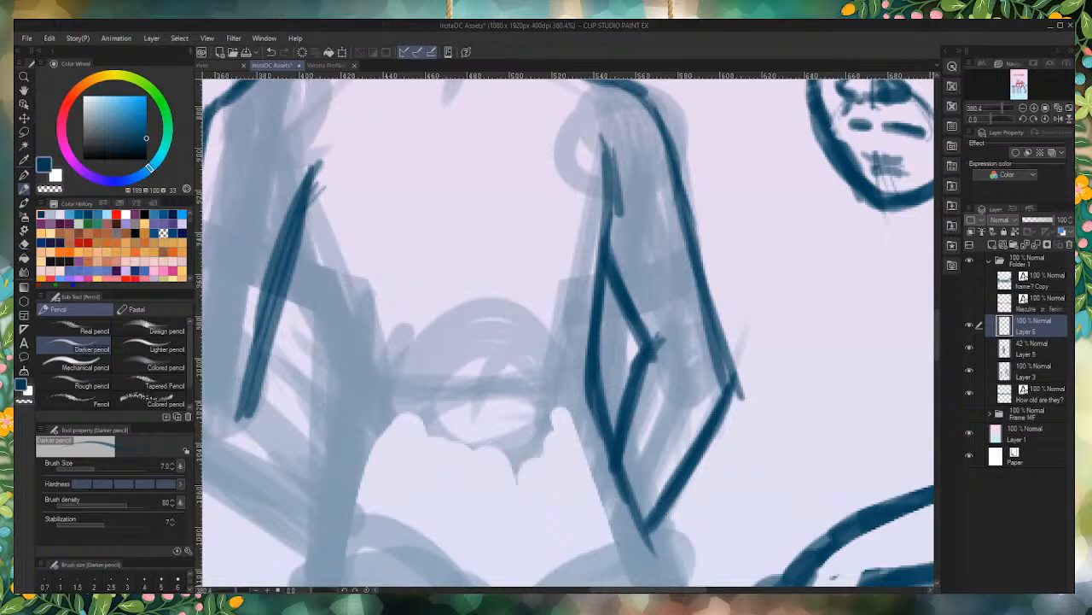
pyautogui.scroll(-6, 597, 358)
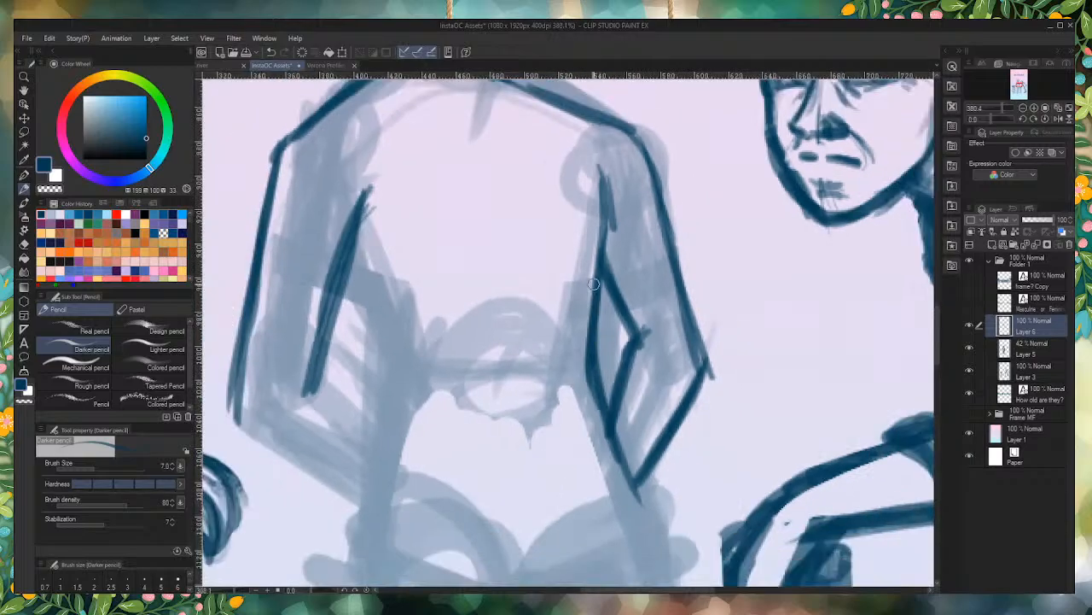
pyautogui.scroll(5, 603, 324)
pyautogui.moveTo(598, 259); pyautogui.dragTo(612, 288)
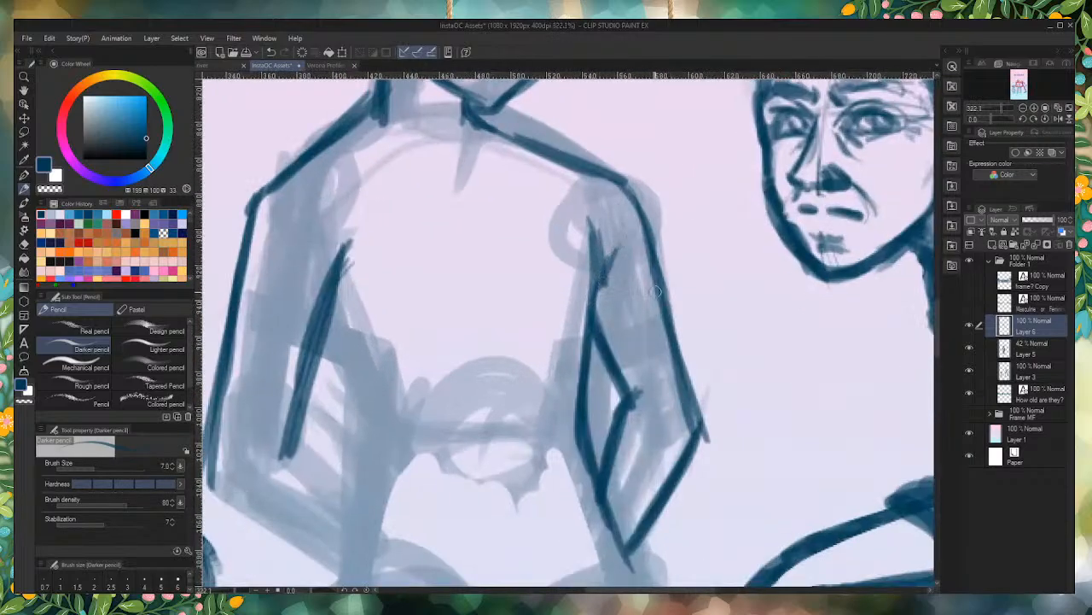
pyautogui.scroll(-6, 555, 359)
pyautogui.scroll(4, 513, 418)
pyautogui.scroll(4, 513, 418)
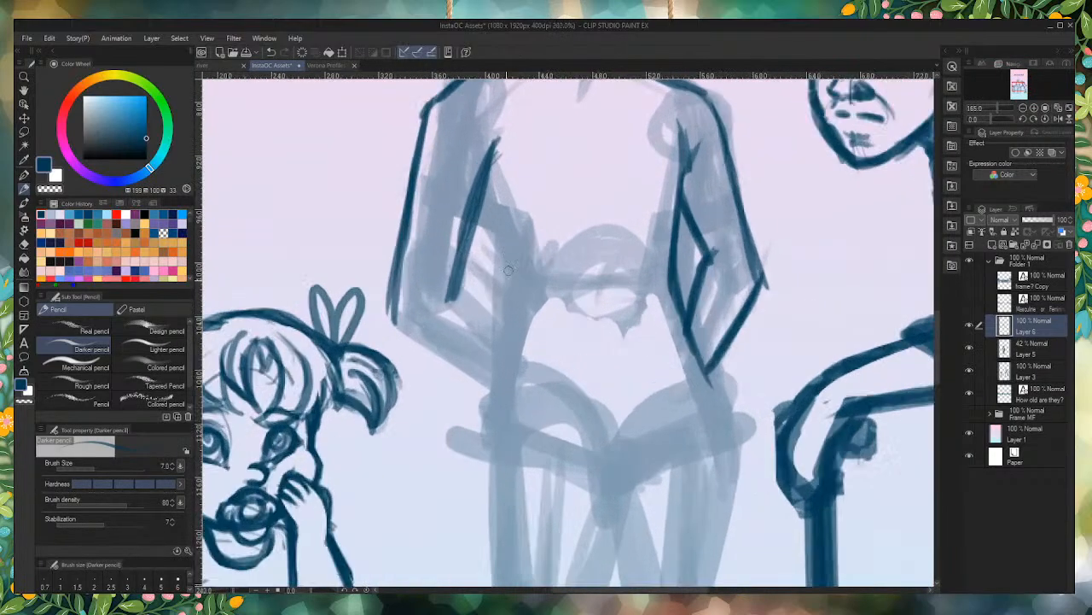
# Step: Draw the inner and outer contours of the left-side forearm from the elbow to behind the hip
pyautogui.moveTo(437, 288)
pyautogui.mouseDown()
pyautogui.moveTo(487, 325)
pyautogui.moveTo(439, 290)
pyautogui.moveTo(501, 334)
pyautogui.moveTo(420, 292)
pyautogui.moveTo(478, 311)
pyautogui.mouseUp()
pyautogui.moveTo(360, 329)
pyautogui.mouseDown()
pyautogui.moveTo(397, 355)
pyautogui.moveTo(378, 351)
pyautogui.moveTo(455, 396)
pyautogui.mouseUp()
pyautogui.moveTo(359, 332); pyautogui.dragTo(499, 419)
pyautogui.moveTo(405, 361); pyautogui.dragTo(511, 419)
pyautogui.scroll(-2, 503, 382)
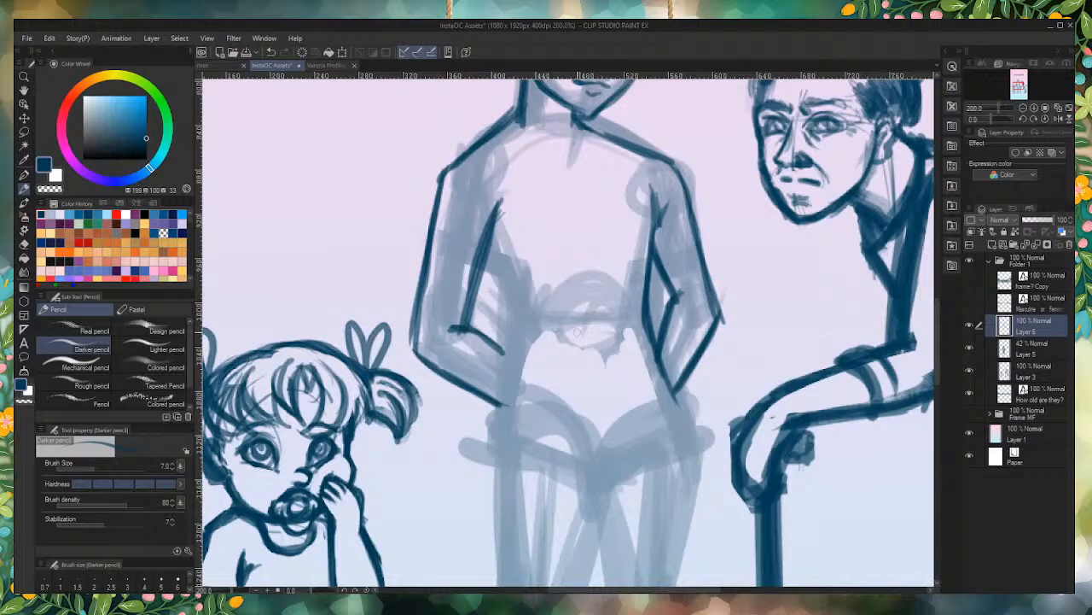
# Step: Draw the torso's left-side contour from armpit through waist to hip and extend the right-side hip line downward
pyautogui.moveTo(483, 251)
pyautogui.mouseDown()
pyautogui.moveTo(509, 289)
pyautogui.moveTo(514, 370)
pyautogui.mouseUp()
pyautogui.moveTo(501, 282); pyautogui.dragTo(494, 424)
pyautogui.moveTo(511, 323); pyautogui.dragTo(492, 451)
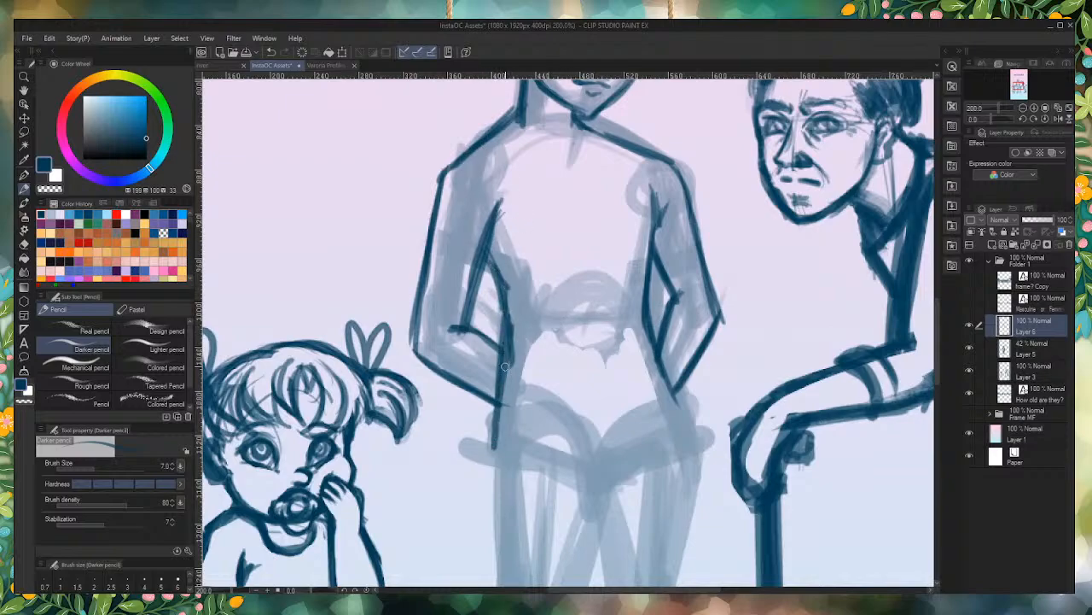
pyautogui.moveTo(505, 364); pyautogui.dragTo(493, 457)
pyautogui.moveTo(653, 341); pyautogui.dragTo(698, 461)
pyautogui.scroll(-5, 582, 229)
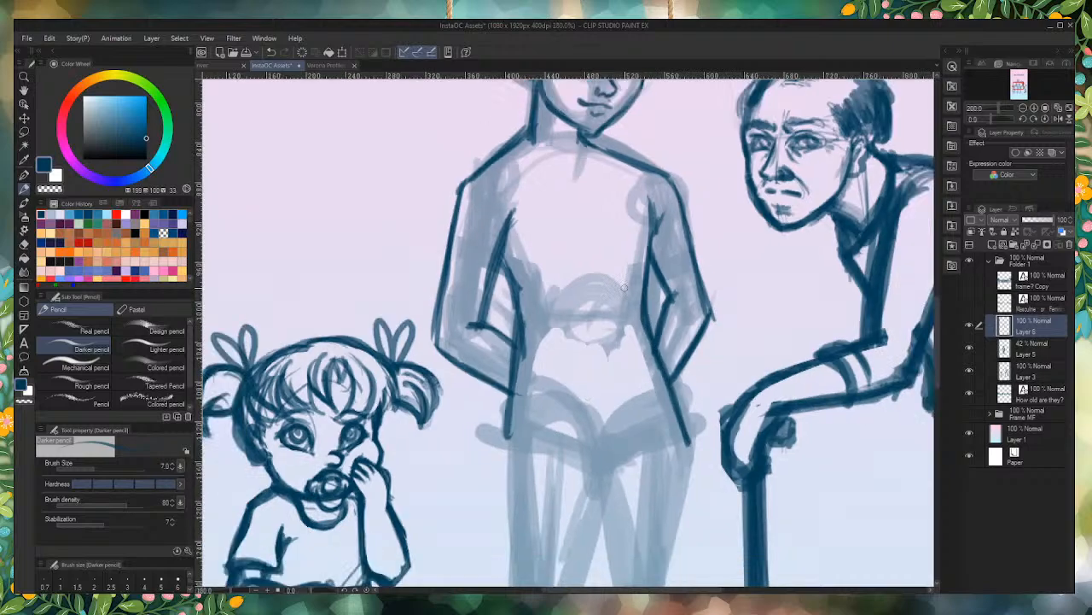
# Step: Draw the inner and outer contours of the middle figure's left-side thigh from crotch and hip down to the knee
pyautogui.scroll(-5, 582, 235)
pyautogui.scroll(8, 589, 317)
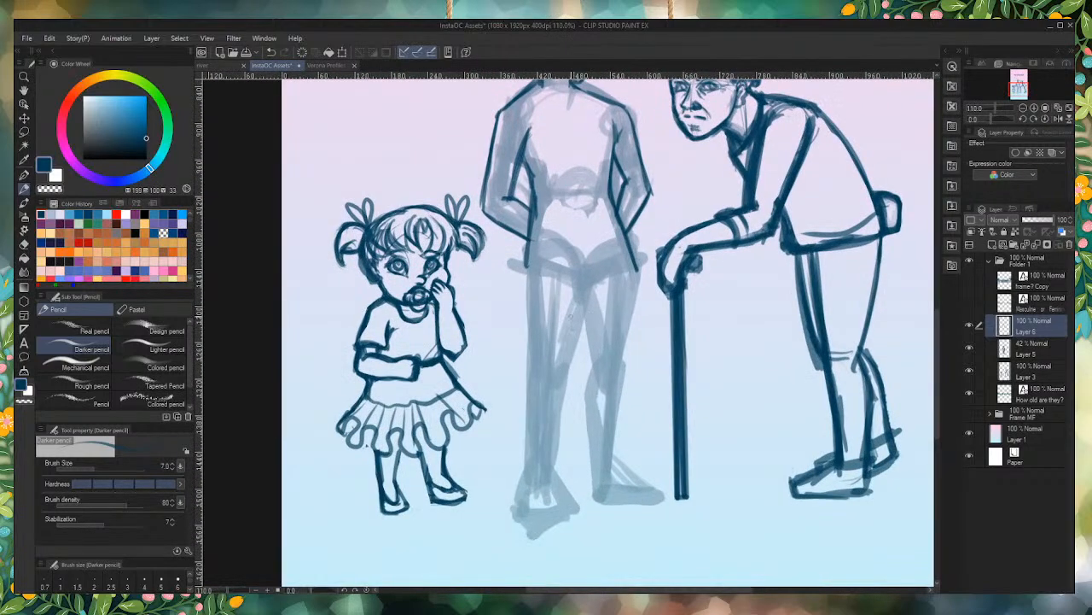
pyautogui.moveTo(599, 260)
pyautogui.mouseDown()
pyautogui.moveTo(571, 302)
pyautogui.moveTo(567, 369)
pyautogui.mouseUp()
pyautogui.moveTo(583, 285); pyautogui.dragTo(555, 430)
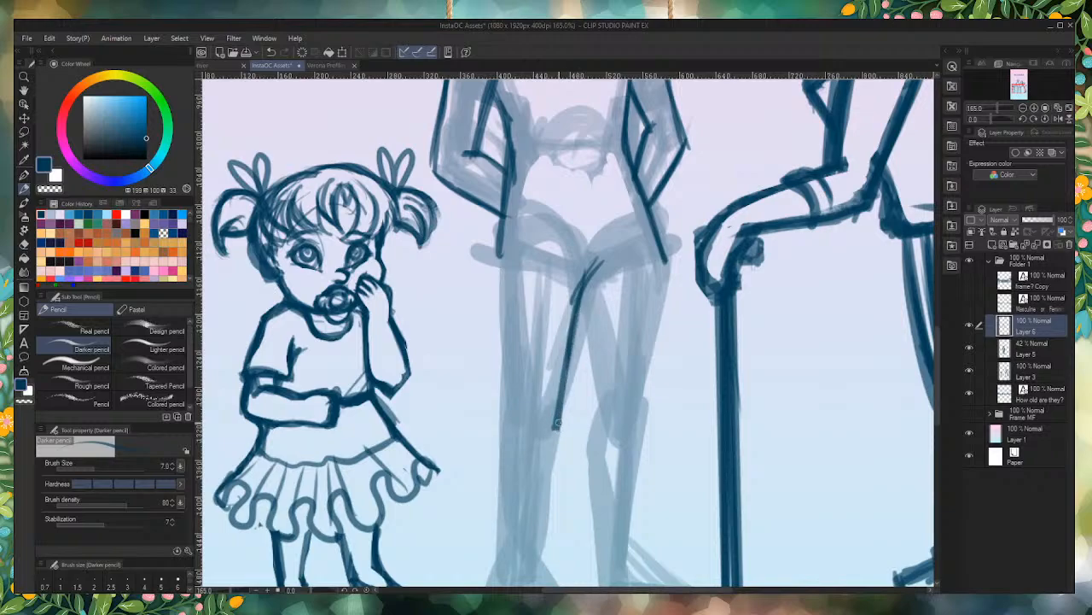
pyautogui.moveTo(495, 231); pyautogui.dragTo(507, 403)
pyautogui.moveTo(495, 267); pyautogui.dragTo(509, 431)
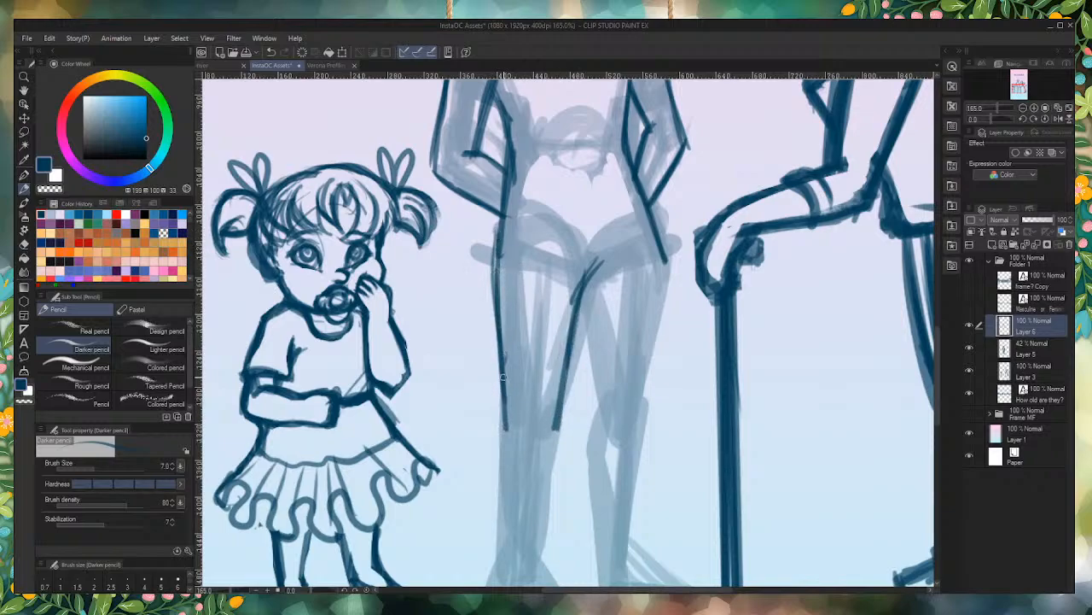
pyautogui.moveTo(504, 363); pyautogui.dragTo(515, 437)
# Step: Draw the inner and outer contours of the right-side thigh from crotch and hip down to the knee
pyautogui.moveTo(581, 295); pyautogui.dragTo(601, 420)
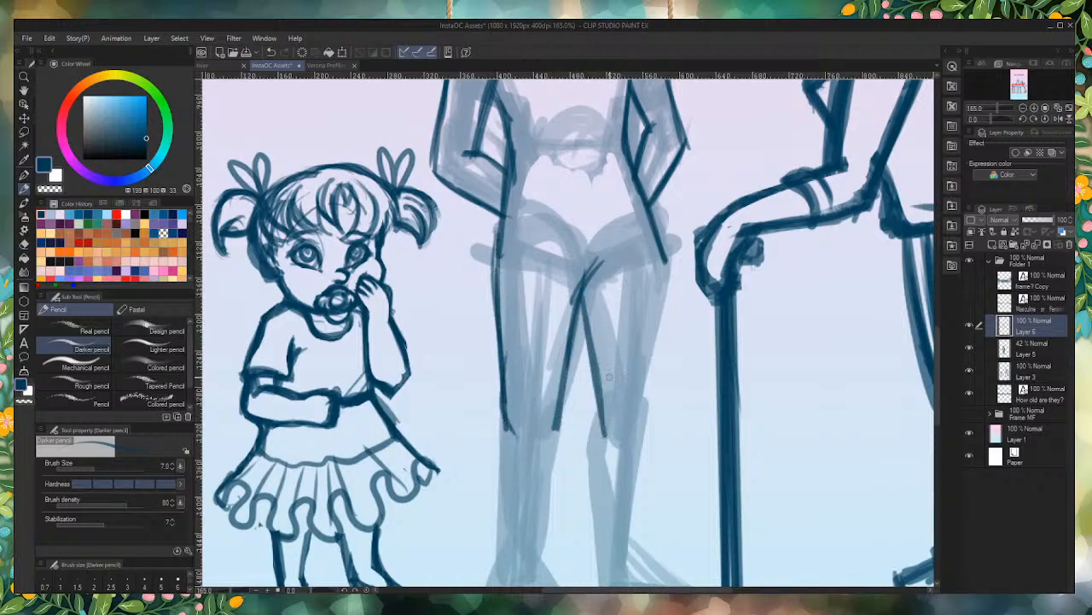
pyautogui.moveTo(662, 252); pyautogui.dragTo(637, 434)
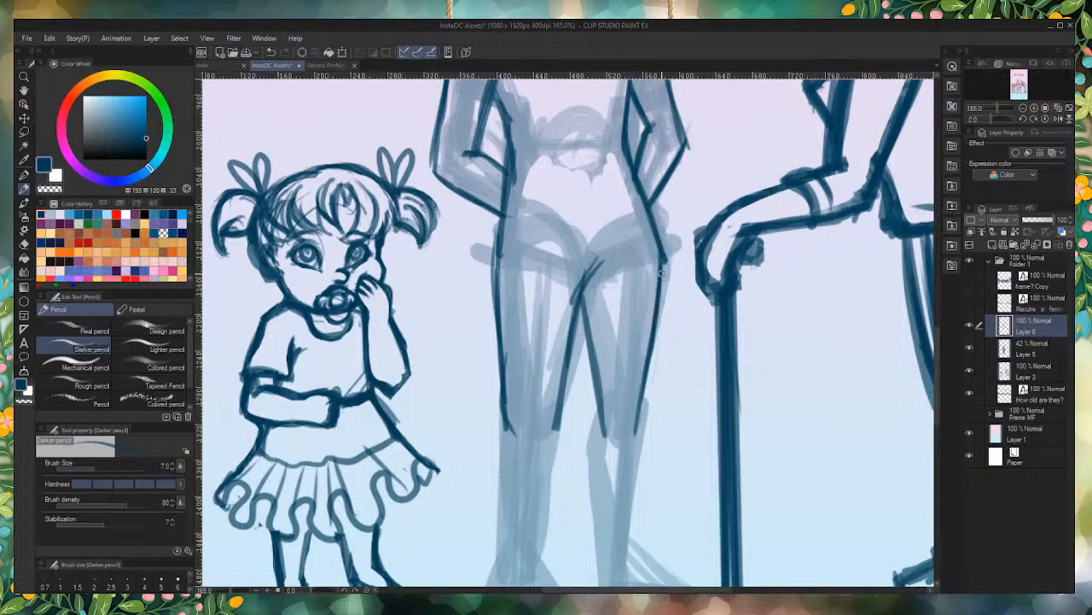
pyautogui.moveTo(661, 276); pyautogui.dragTo(640, 429)
# Step: Draw both contours of the left-side lower leg from the knee to the ankle
pyautogui.scroll(-5, 563, 384)
pyautogui.scroll(5, 543, 443)
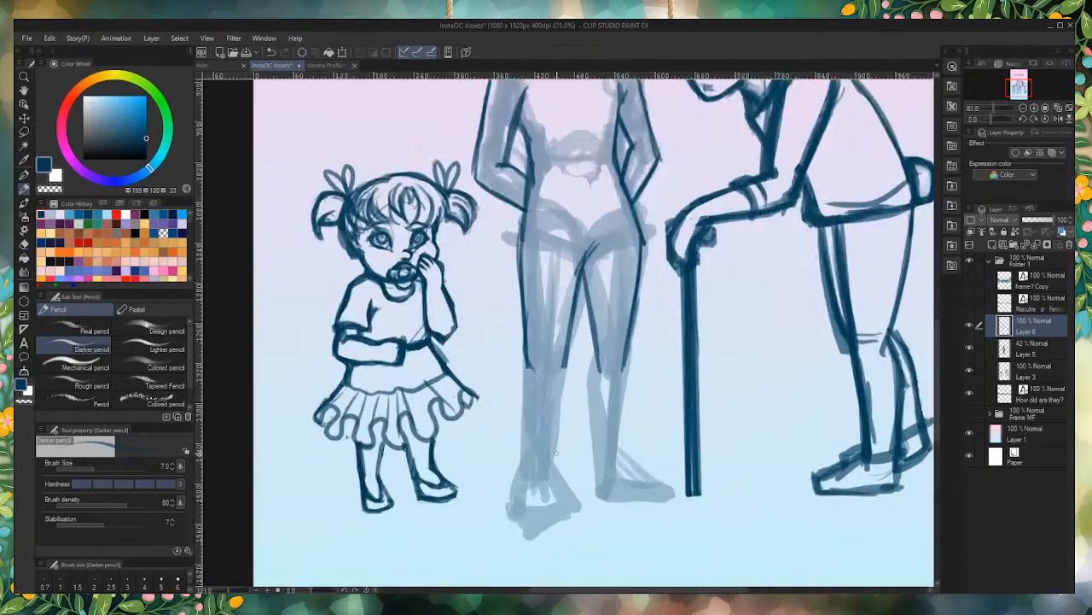
pyautogui.moveTo(569, 324); pyautogui.dragTo(551, 452)
pyautogui.moveTo(566, 333); pyautogui.dragTo(544, 498)
pyautogui.moveTo(514, 307); pyautogui.dragTo(500, 452)
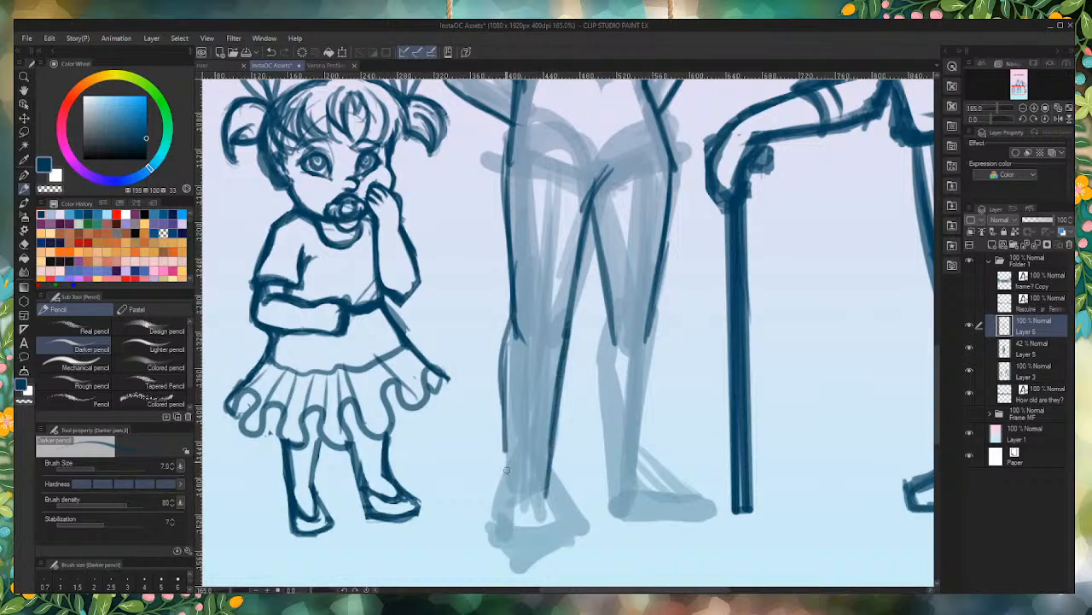
pyautogui.moveTo(510, 356); pyautogui.dragTo(512, 494)
pyautogui.moveTo(516, 434); pyautogui.dragTo(519, 504)
# Step: Draw both contours of the right-side lower leg from the knee to the ankle
pyautogui.moveTo(610, 328)
pyautogui.mouseDown()
pyautogui.moveTo(599, 366)
pyautogui.moveTo(611, 475)
pyautogui.mouseUp()
pyautogui.moveTo(598, 352); pyautogui.dragTo(614, 497)
pyautogui.moveTo(652, 321); pyautogui.dragTo(635, 480)
pyautogui.moveTo(647, 391)
pyautogui.mouseDown()
pyautogui.moveTo(642, 478)
pyautogui.moveTo(652, 480)
pyautogui.mouseUp()
pyautogui.scroll(-6, 661, 418)
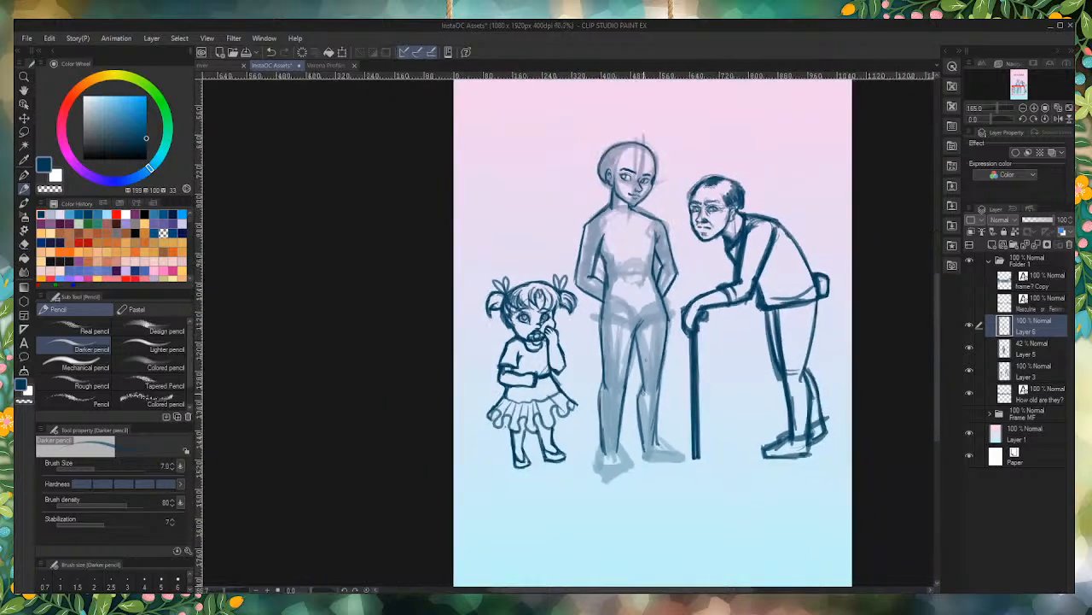
pyautogui.scroll(2, 675, 367)
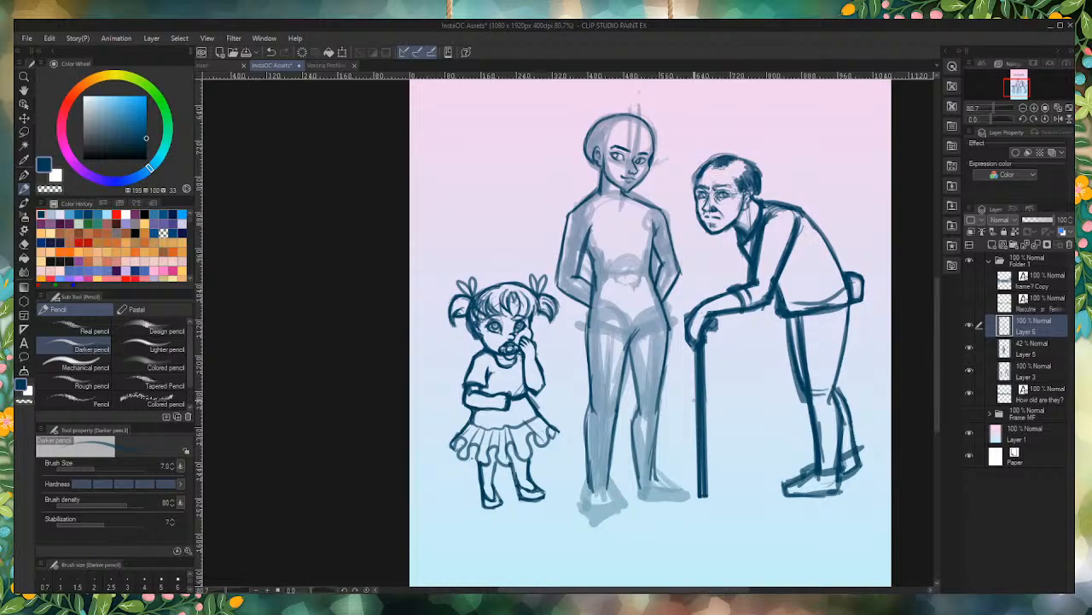
# Step: Outline the right-side foot pointing sideways, with its sloping instep, rounded toe, flat sole and heel
pyautogui.scroll(6, 661, 486)
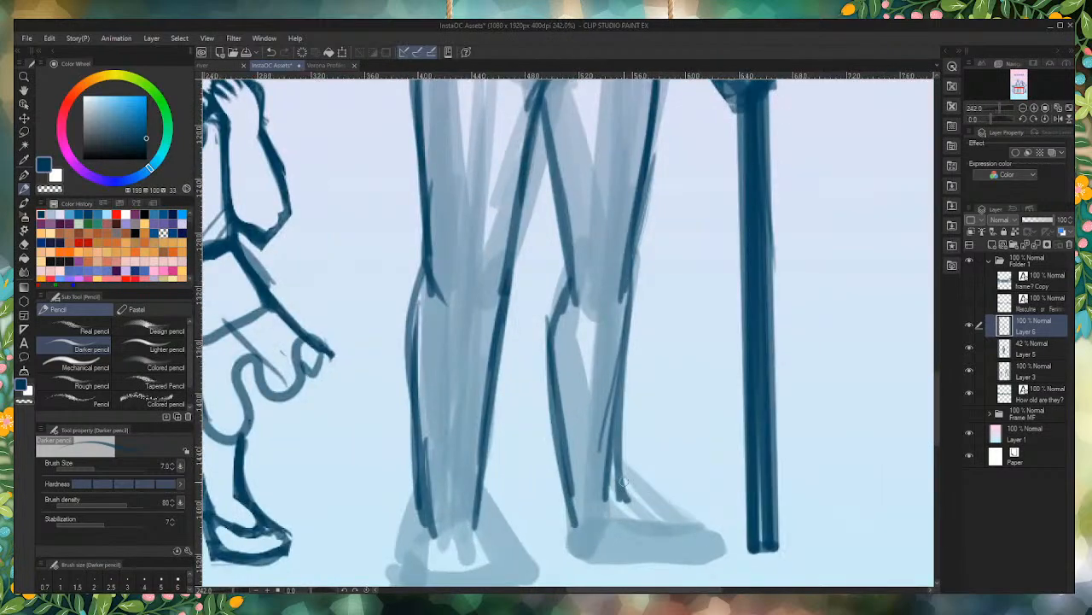
pyautogui.moveTo(620, 480)
pyautogui.mouseDown()
pyautogui.moveTo(664, 515)
pyautogui.moveTo(704, 527)
pyautogui.mouseUp()
pyautogui.moveTo(645, 505)
pyautogui.mouseDown()
pyautogui.moveTo(720, 530)
pyautogui.moveTo(708, 559)
pyautogui.moveTo(620, 559)
pyautogui.mouseUp()
pyautogui.moveTo(705, 561); pyautogui.dragTo(594, 558)
pyautogui.moveTo(666, 559); pyautogui.dragTo(567, 556)
pyautogui.moveTo(569, 555)
pyautogui.mouseDown()
pyautogui.moveTo(570, 531)
pyautogui.moveTo(577, 557)
pyautogui.mouseUp()
pyautogui.moveTo(575, 500)
pyautogui.mouseDown()
pyautogui.moveTo(575, 547)
pyautogui.moveTo(604, 560)
pyautogui.moveTo(708, 558)
pyautogui.moveTo(717, 529)
pyautogui.moveTo(618, 480)
pyautogui.mouseUp()
pyautogui.scroll(-7, 665, 420)
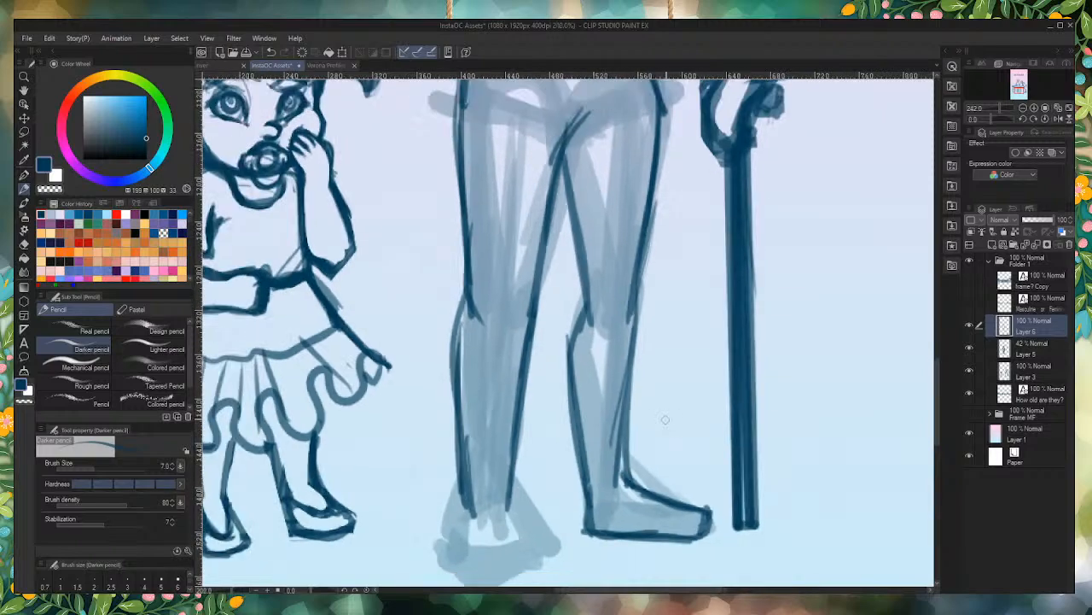
# Step: Outline the left-side foot facing forward and strengthen the outer contour of that leg from knee to foot
pyautogui.scroll(5, 565, 478)
pyautogui.moveTo(561, 459)
pyautogui.mouseDown()
pyautogui.moveTo(597, 530)
pyautogui.moveTo(531, 556)
pyautogui.moveTo(500, 545)
pyautogui.mouseUp()
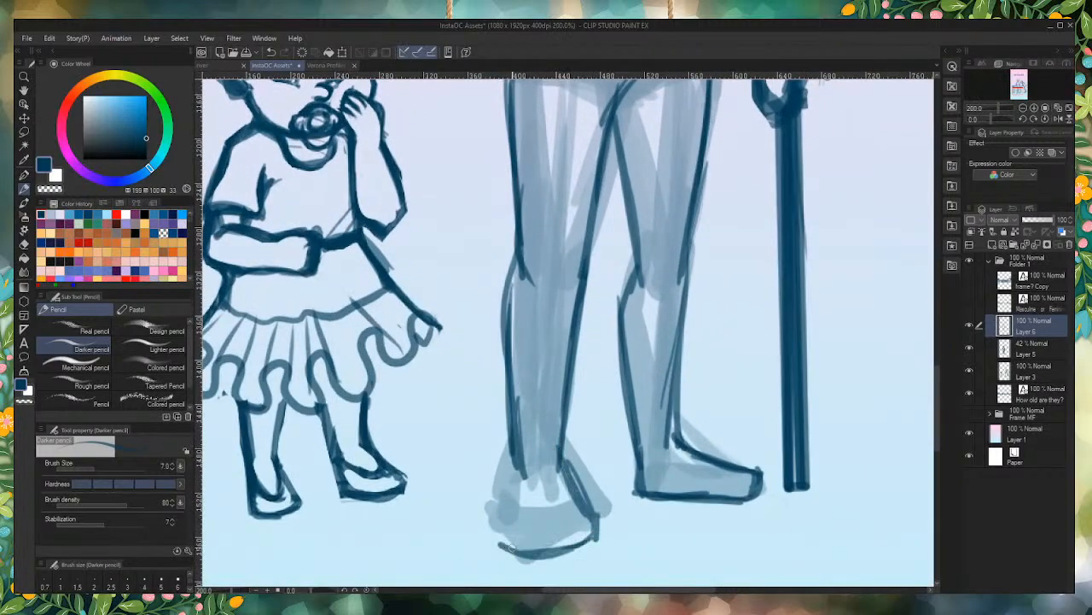
pyautogui.moveTo(511, 456); pyautogui.dragTo(502, 525)
pyautogui.moveTo(513, 439); pyautogui.dragTo(510, 544)
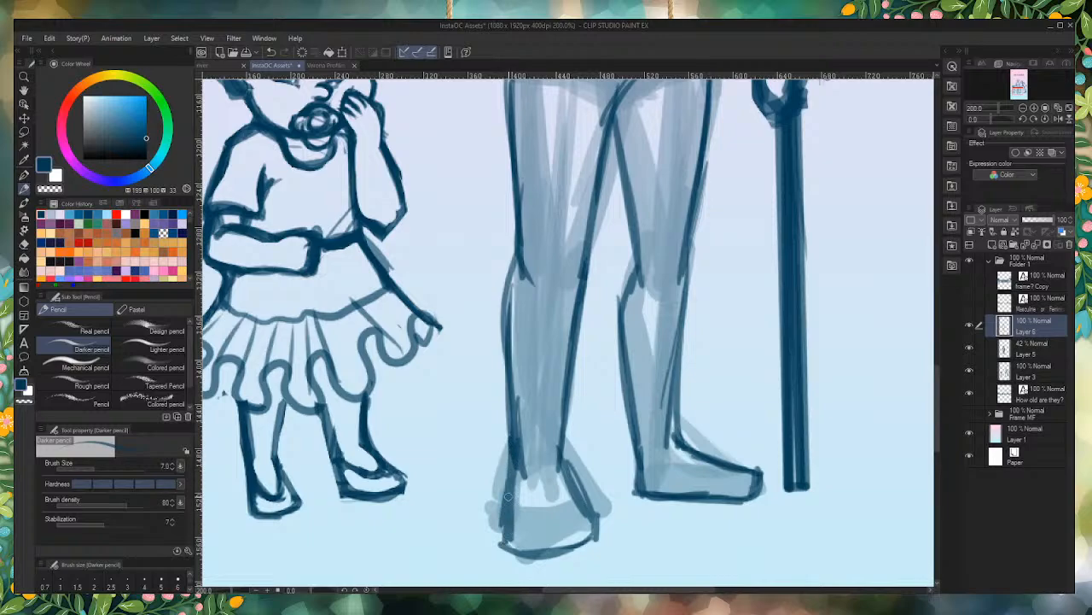
pyautogui.moveTo(510, 495)
pyautogui.mouseDown()
pyautogui.moveTo(510, 550)
pyautogui.moveTo(571, 549)
pyautogui.moveTo(519, 551)
pyautogui.moveTo(552, 559)
pyautogui.moveTo(544, 551)
pyautogui.moveTo(586, 544)
pyautogui.moveTo(577, 500)
pyautogui.mouseUp()
pyautogui.moveTo(564, 465)
pyautogui.mouseDown()
pyautogui.moveTo(587, 517)
pyautogui.moveTo(580, 498)
pyautogui.mouseUp()
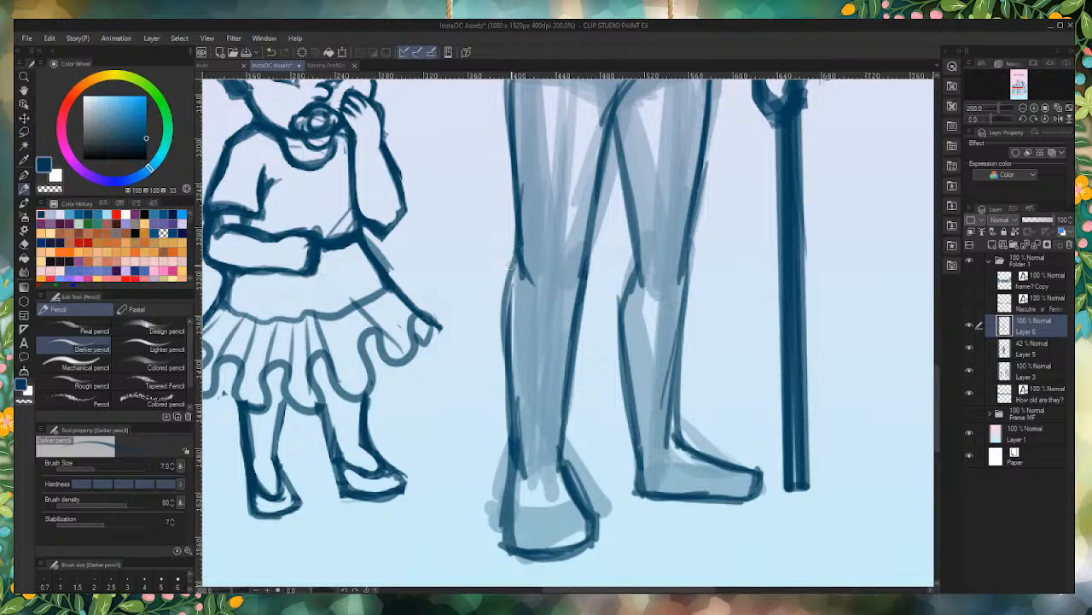
pyautogui.moveTo(515, 247); pyautogui.dragTo(506, 307)
pyautogui.moveTo(511, 268)
pyautogui.mouseDown()
pyautogui.moveTo(510, 492)
pyautogui.moveTo(522, 549)
pyautogui.mouseUp()
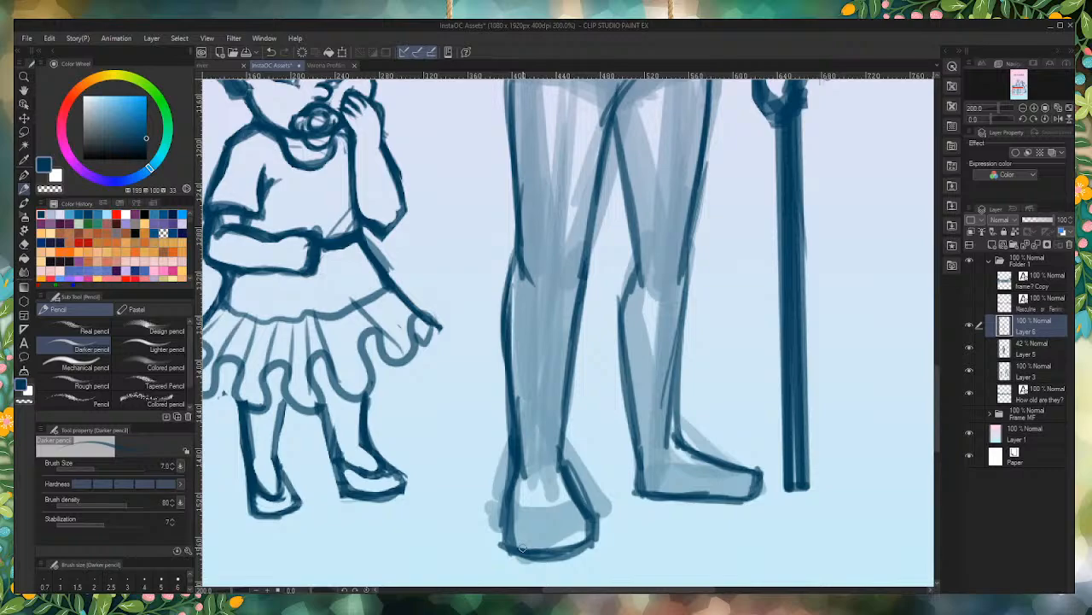
# Step: Draw a curved shirt neckline across the middle figure's chest just below the neck
pyautogui.scroll(-6, 556, 465)
pyautogui.scroll(3, 556, 465)
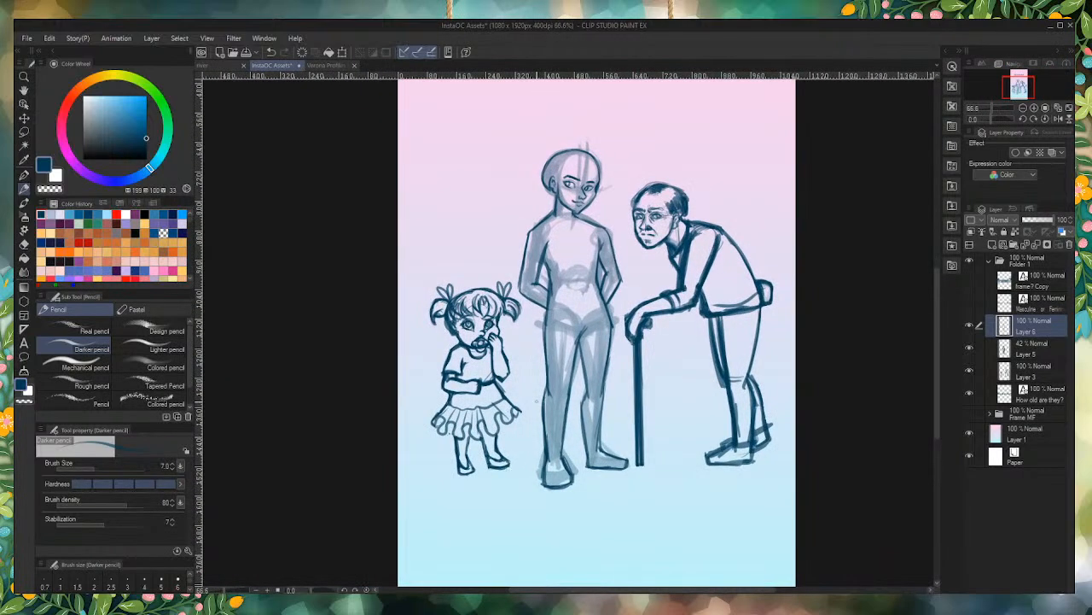
pyautogui.scroll(-2, 531, 406)
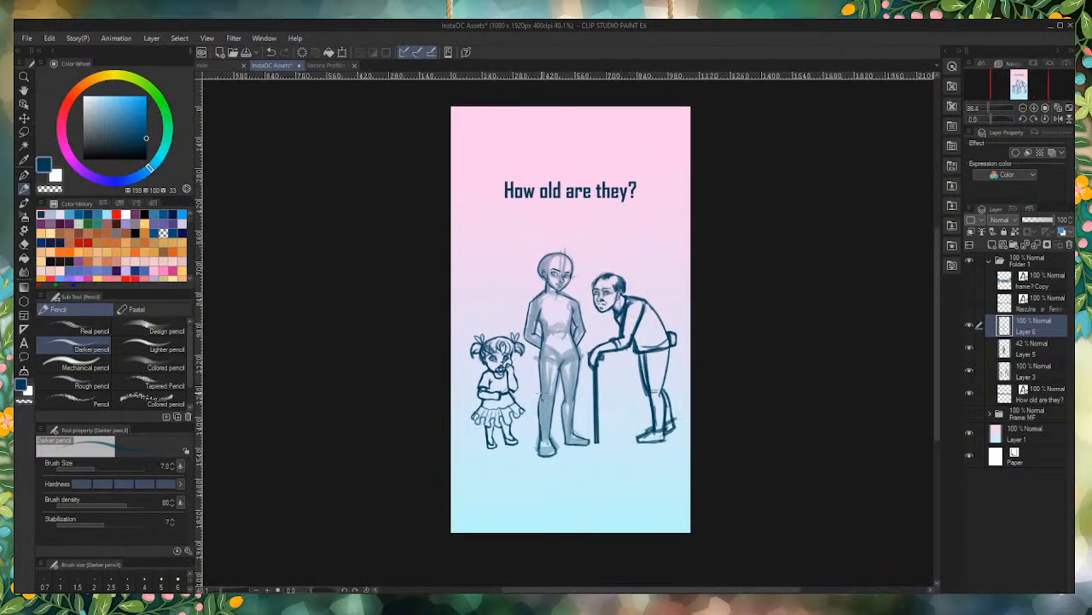
pyautogui.scroll(2, 540, 394)
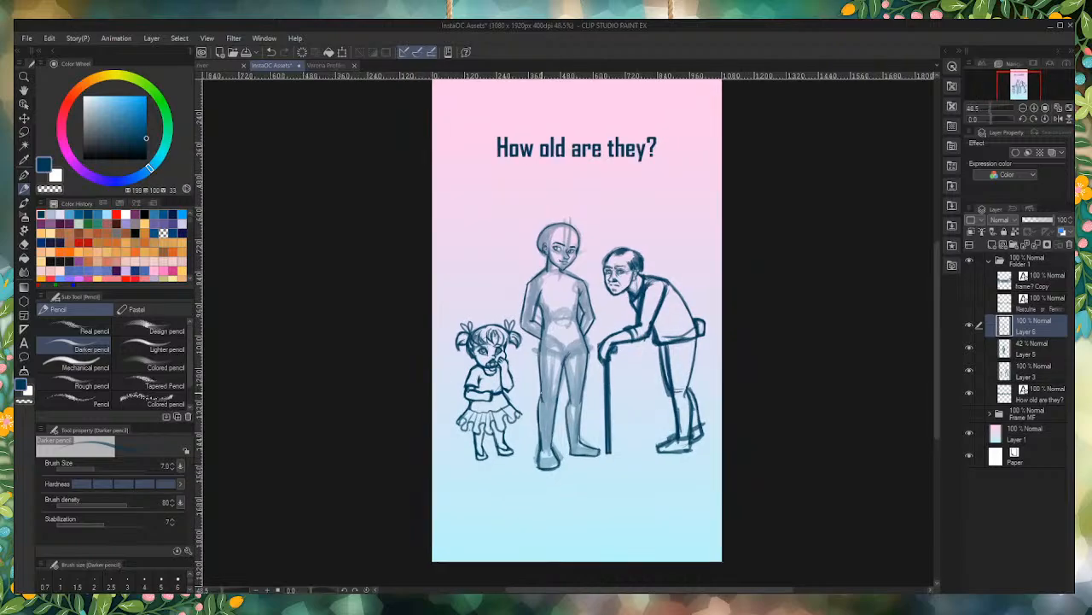
pyautogui.scroll(6, 576, 277)
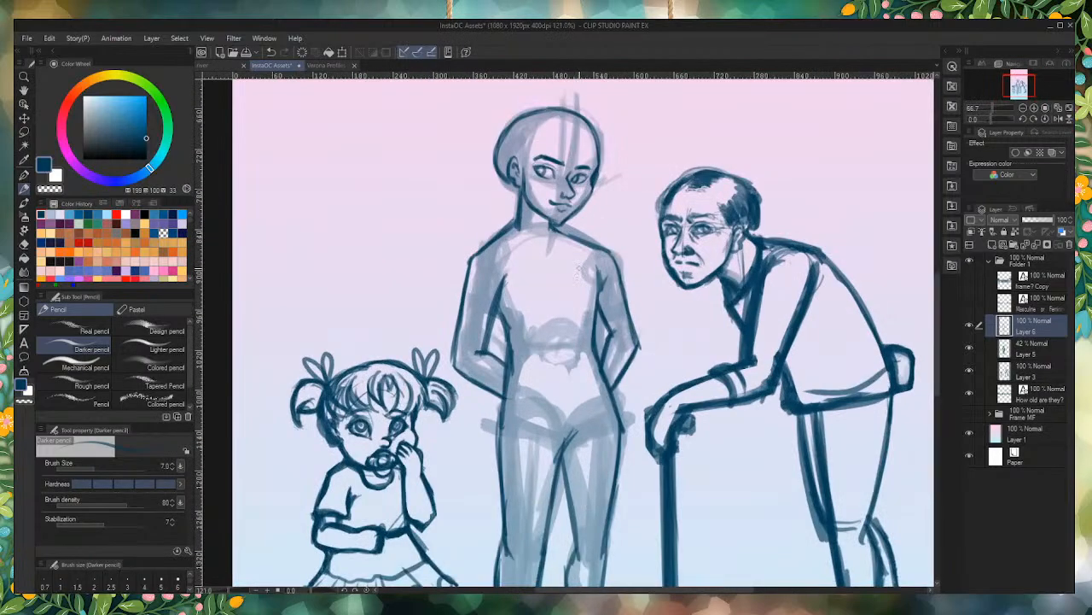
pyautogui.scroll(3, 528, 209)
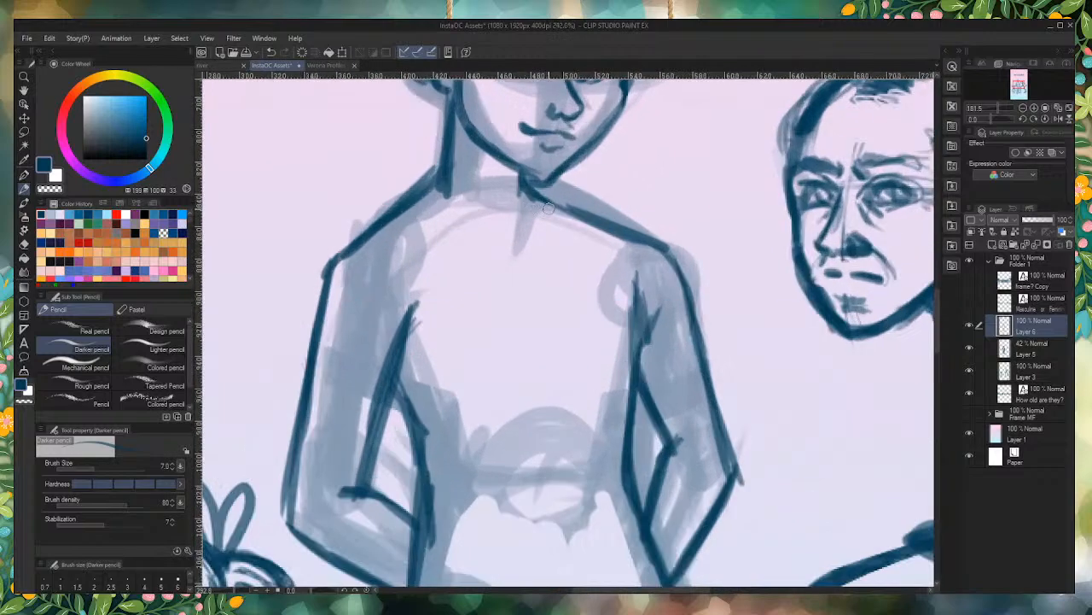
pyautogui.moveTo(554, 209)
pyautogui.mouseDown()
pyautogui.moveTo(476, 248)
pyautogui.moveTo(409, 220)
pyautogui.moveTo(463, 244)
pyautogui.moveTo(557, 210)
pyautogui.moveTo(406, 205)
pyautogui.mouseUp()
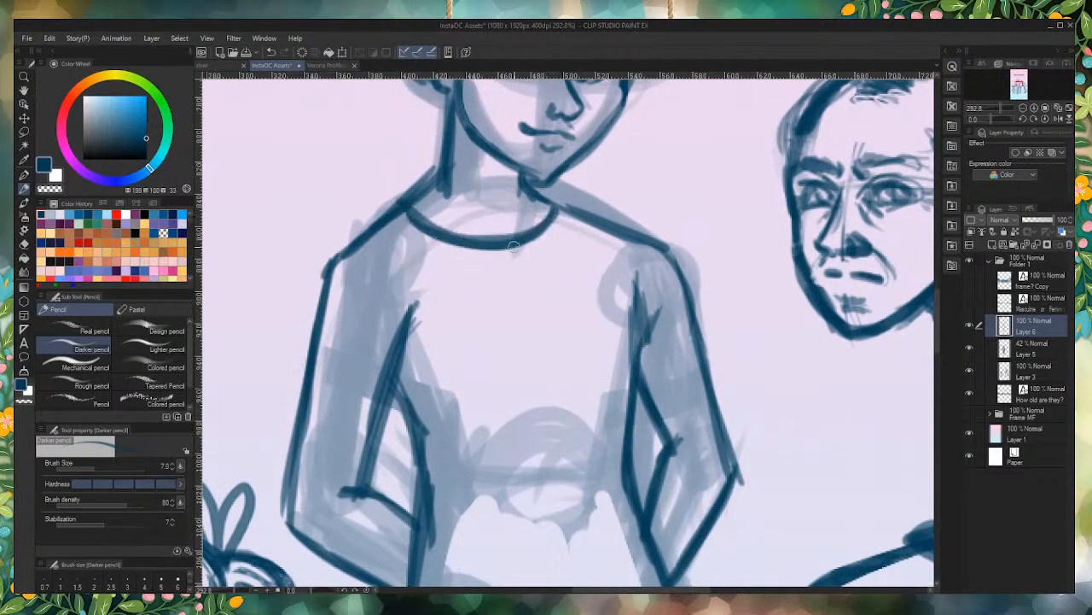
pyautogui.scroll(-1, 514, 246)
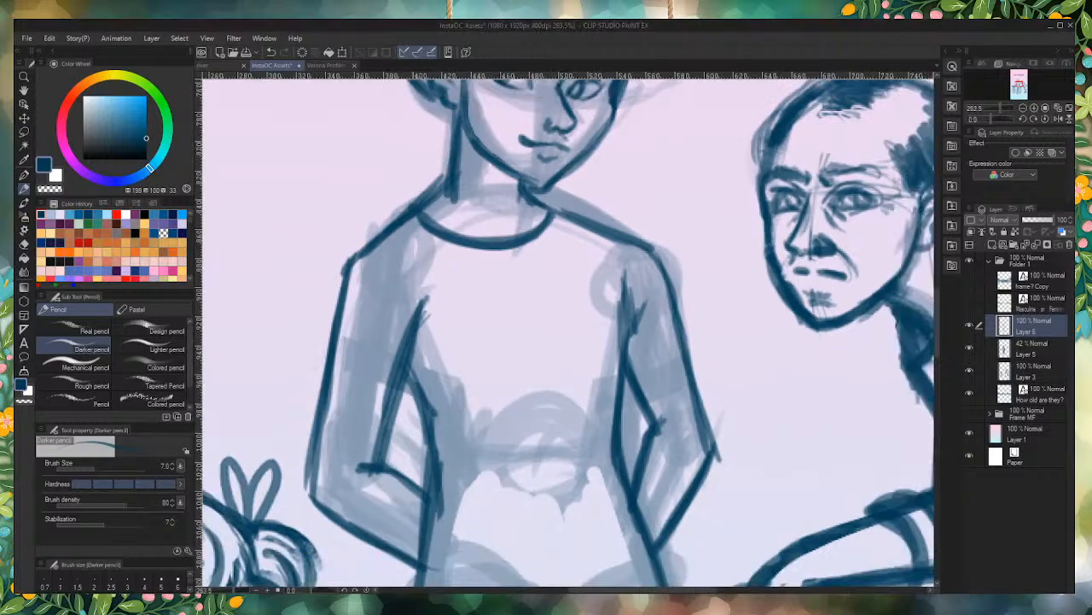
# Step: Draw curved short-sleeve hems across both upper arms of the middle figure
pyautogui.moveTo(393, 398)
pyautogui.mouseDown()
pyautogui.moveTo(321, 384)
pyautogui.moveTo(390, 401)
pyautogui.moveTo(338, 390)
pyautogui.mouseUp()
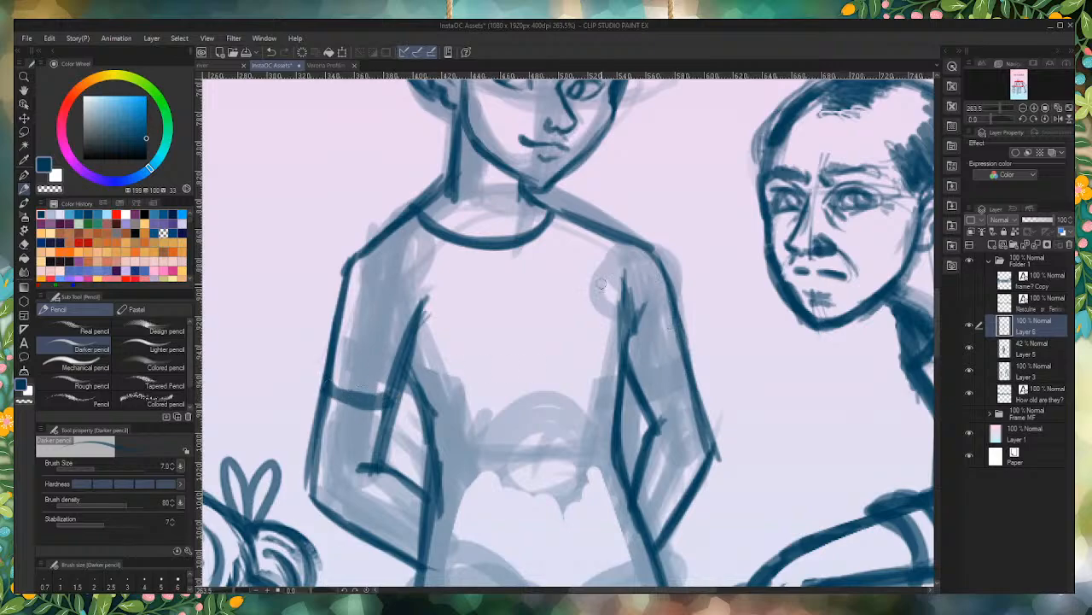
pyautogui.moveTo(631, 383)
pyautogui.mouseDown()
pyautogui.moveTo(687, 362)
pyautogui.moveTo(632, 378)
pyautogui.moveTo(689, 358)
pyautogui.moveTo(653, 260)
pyautogui.mouseUp()
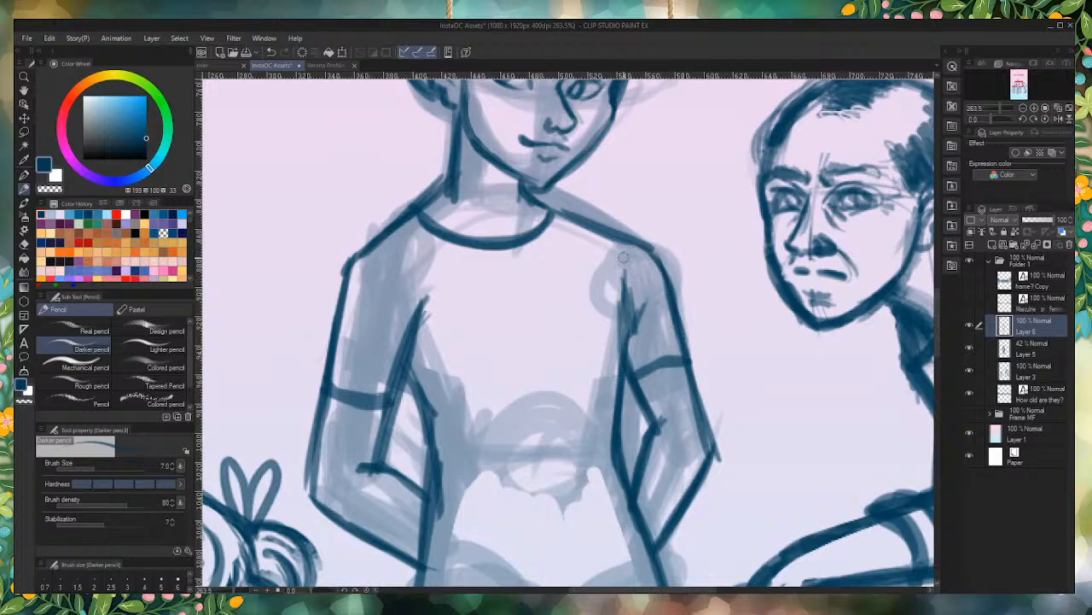
pyautogui.moveTo(384, 403)
pyautogui.mouseDown()
pyautogui.moveTo(317, 388)
pyautogui.moveTo(337, 394)
pyautogui.mouseUp()
# Step: Draw the shirt's curved bottom hem across the hips, erase it and redraw it with a deeper curve
pyautogui.scroll(-2, 367, 390)
pyautogui.scroll(-5, 365, 398)
pyautogui.scroll(4, 484, 399)
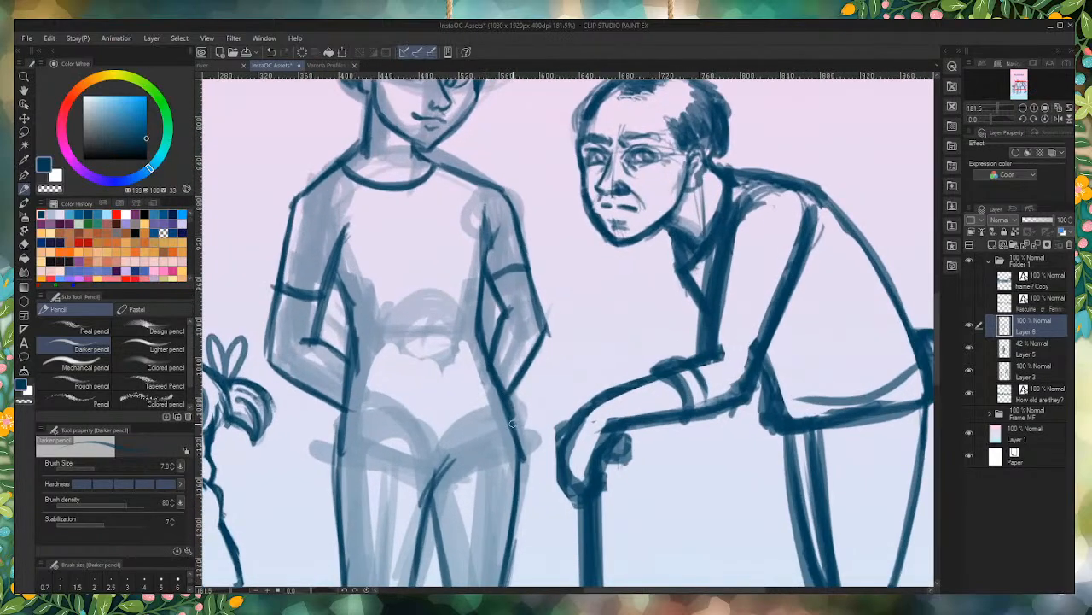
pyautogui.moveTo(512, 420)
pyautogui.mouseDown()
pyautogui.moveTo(342, 420)
pyautogui.moveTo(359, 430)
pyautogui.moveTo(514, 412)
pyautogui.moveTo(514, 424)
pyautogui.moveTo(465, 419)
pyautogui.moveTo(391, 433)
pyautogui.moveTo(338, 420)
pyautogui.moveTo(348, 368)
pyautogui.mouseUp()
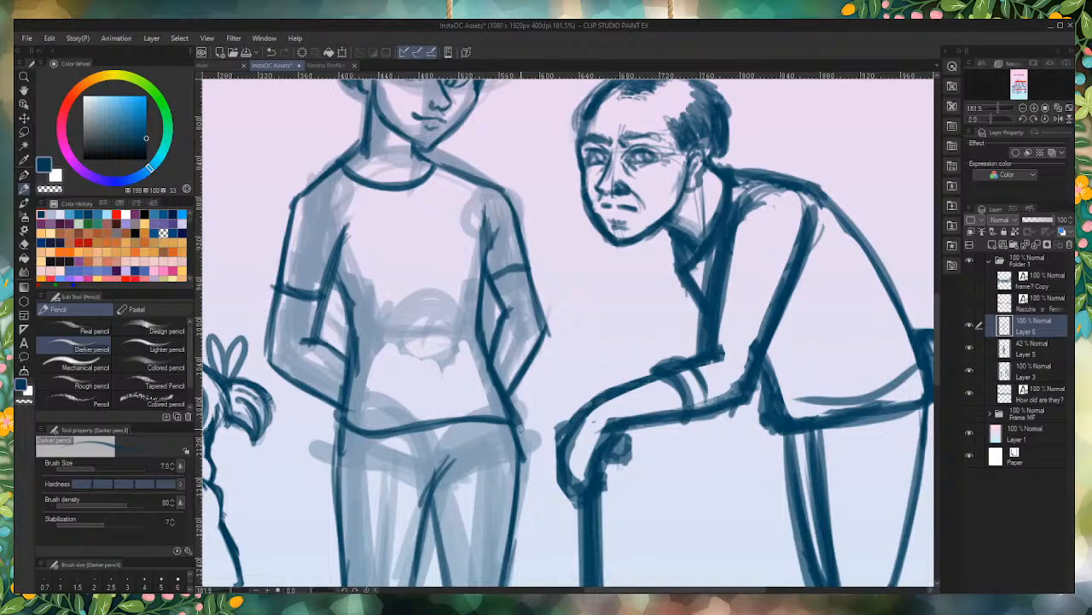
pyautogui.moveTo(531, 452)
pyautogui.mouseDown()
pyautogui.moveTo(434, 430)
pyautogui.moveTo(459, 395)
pyautogui.moveTo(490, 439)
pyautogui.moveTo(445, 415)
pyautogui.moveTo(415, 417)
pyautogui.moveTo(380, 448)
pyautogui.moveTo(429, 395)
pyautogui.mouseUp()
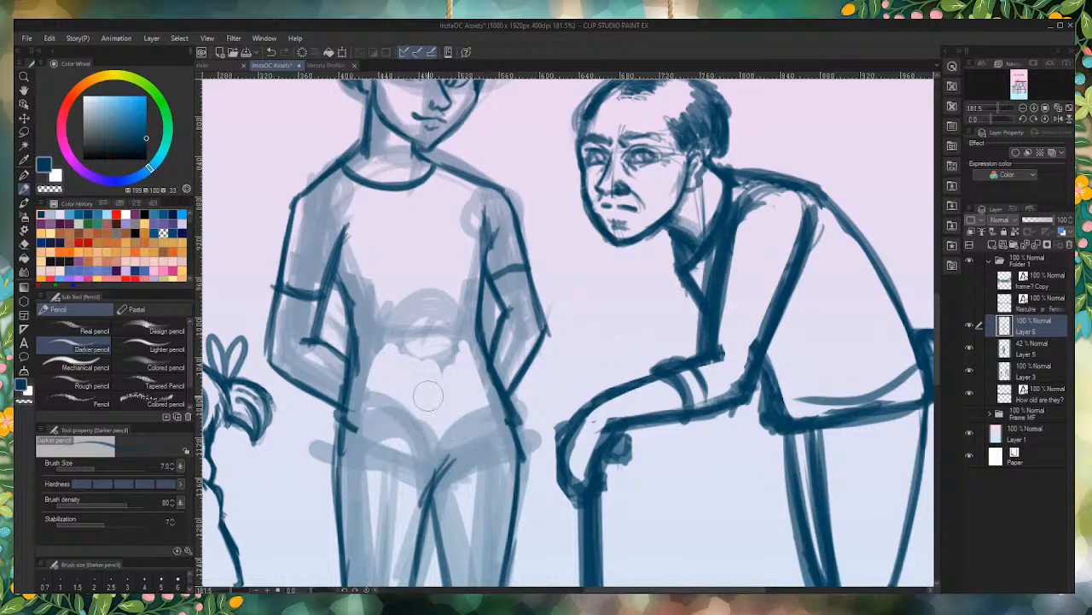
pyautogui.moveTo(514, 417)
pyautogui.mouseDown()
pyautogui.moveTo(426, 446)
pyautogui.moveTo(344, 419)
pyautogui.moveTo(430, 441)
pyautogui.moveTo(507, 411)
pyautogui.moveTo(472, 434)
pyautogui.moveTo(420, 442)
pyautogui.moveTo(336, 415)
pyautogui.mouseUp()
pyautogui.moveTo(336, 415)
pyautogui.mouseDown()
pyautogui.moveTo(376, 434)
pyautogui.moveTo(475, 436)
pyautogui.moveTo(518, 418)
pyautogui.mouseUp()
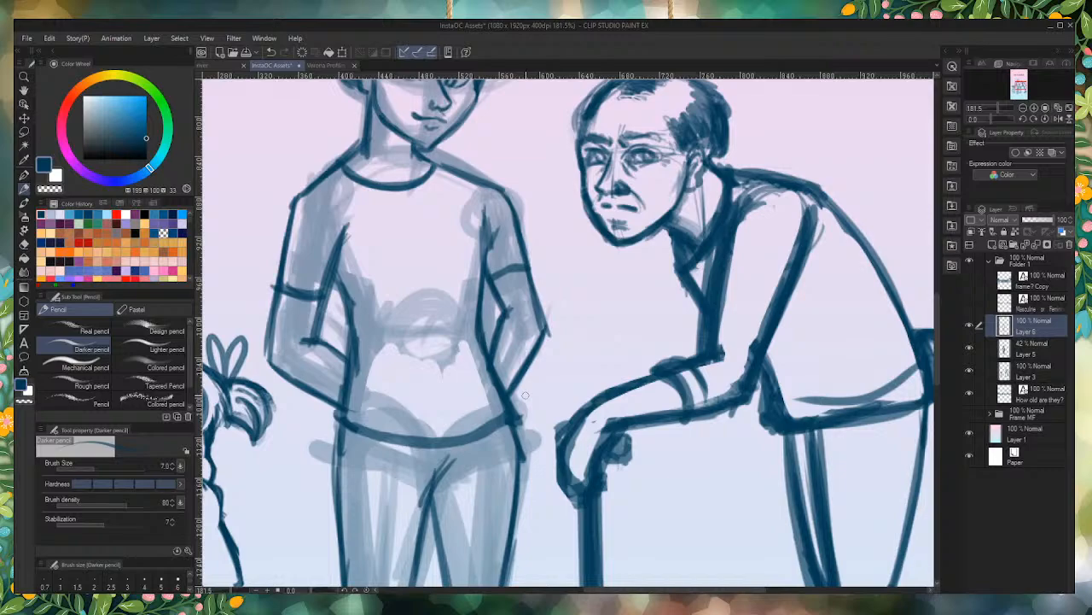
# Step: Strengthen the curved bottom hem of the middle figure's shirt across the hips
pyautogui.moveTo(509, 413)
pyautogui.mouseDown()
pyautogui.moveTo(460, 443)
pyautogui.moveTo(358, 427)
pyautogui.mouseUp()
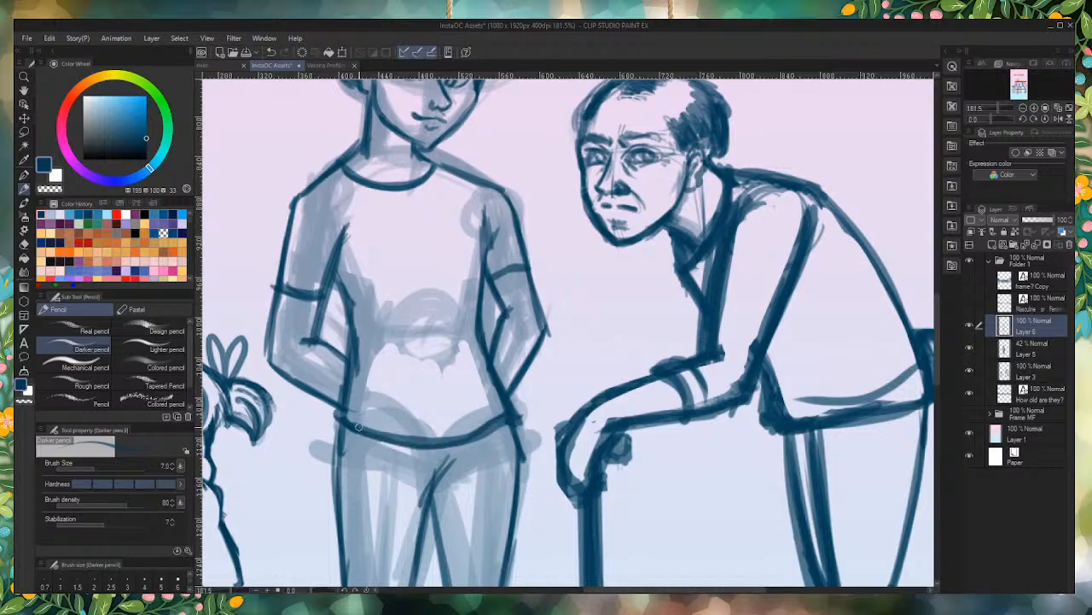
pyautogui.scroll(-5, 358, 426)
pyautogui.scroll(5, 407, 198)
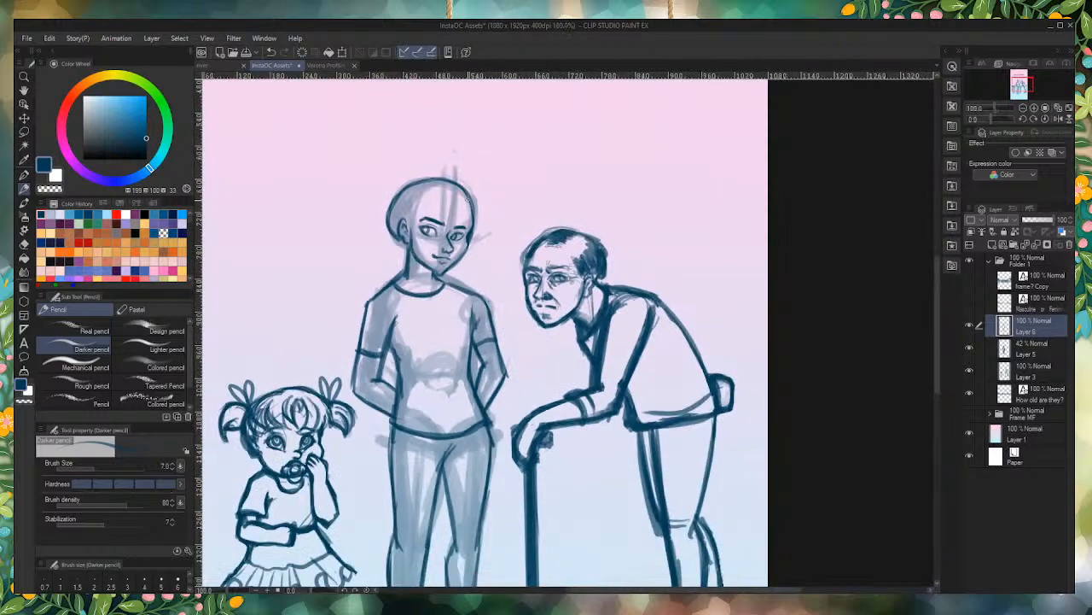
# Step: Draw curly hair falling along the right-hand side of the middle figure's head and over that side of the forehead
pyautogui.moveTo(406, 198); pyautogui.dragTo(500, 252)
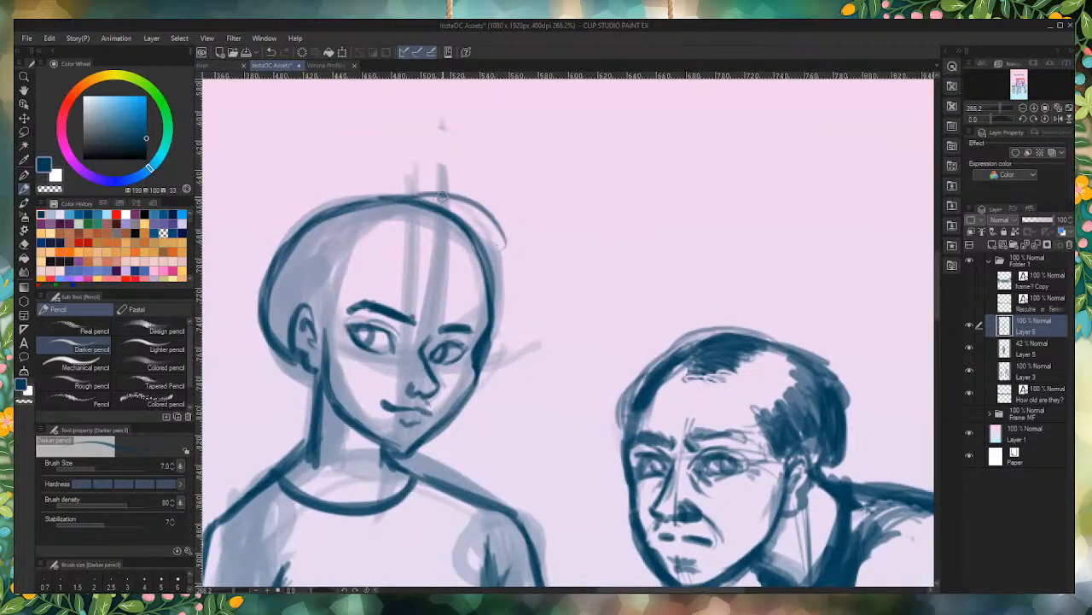
pyautogui.moveTo(441, 196)
pyautogui.mouseDown()
pyautogui.moveTo(514, 245)
pyautogui.moveTo(502, 369)
pyautogui.moveTo(519, 423)
pyautogui.moveTo(484, 317)
pyautogui.moveTo(502, 263)
pyautogui.moveTo(486, 289)
pyautogui.mouseUp()
pyautogui.moveTo(474, 207)
pyautogui.mouseDown()
pyautogui.moveTo(536, 245)
pyautogui.moveTo(537, 298)
pyautogui.moveTo(515, 332)
pyautogui.mouseUp()
pyautogui.moveTo(474, 236)
pyautogui.mouseDown()
pyautogui.moveTo(437, 303)
pyautogui.moveTo(462, 324)
pyautogui.moveTo(465, 314)
pyautogui.moveTo(426, 319)
pyautogui.moveTo(468, 280)
pyautogui.moveTo(456, 272)
pyautogui.moveTo(450, 216)
pyautogui.moveTo(448, 277)
pyautogui.moveTo(409, 329)
pyautogui.moveTo(453, 248)
pyautogui.mouseUp()
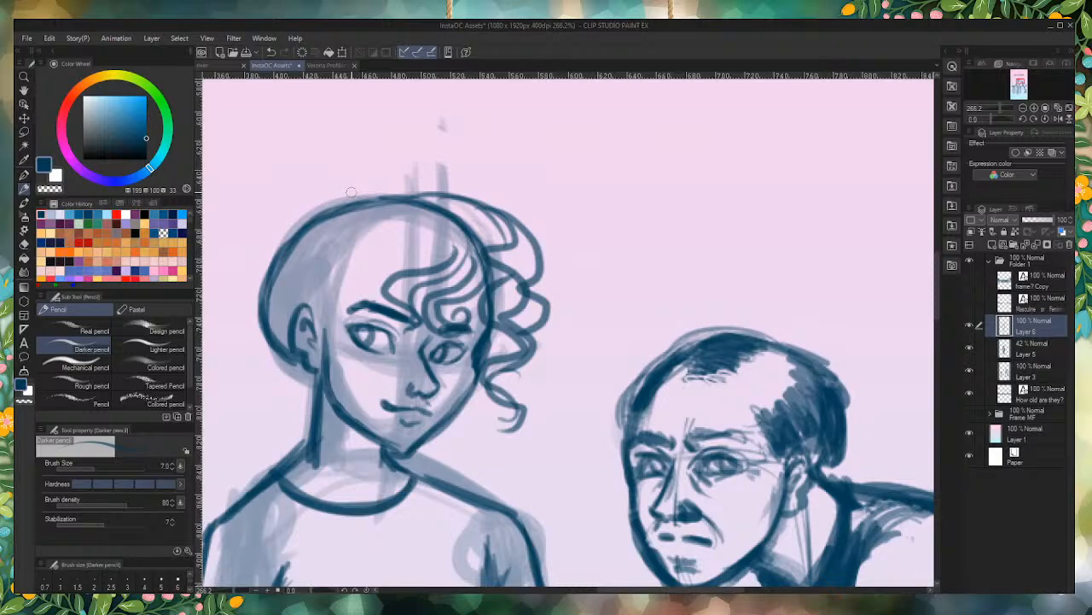
pyautogui.moveTo(491, 386)
pyautogui.mouseDown()
pyautogui.moveTo(461, 427)
pyautogui.moveTo(487, 418)
pyautogui.moveTo(458, 408)
pyautogui.mouseUp()
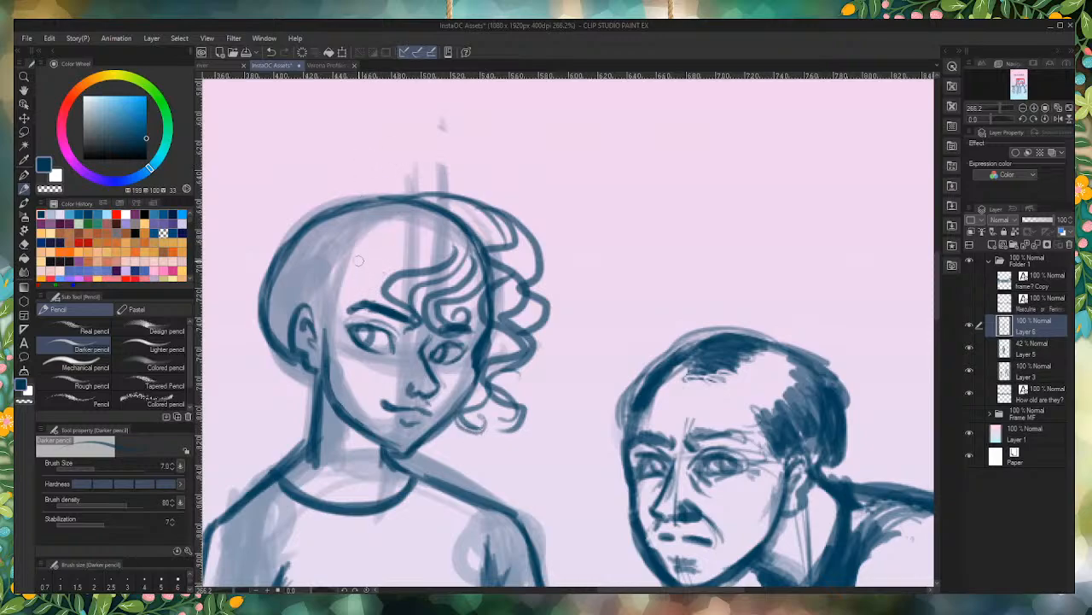
# Step: Draw wavy bangs over the left-hand side of the forehead and curls around the middle figure's ear
pyautogui.moveTo(391, 221)
pyautogui.mouseDown()
pyautogui.moveTo(399, 267)
pyautogui.moveTo(341, 299)
pyautogui.moveTo(359, 323)
pyautogui.moveTo(337, 344)
pyautogui.moveTo(331, 304)
pyautogui.moveTo(381, 229)
pyautogui.mouseUp()
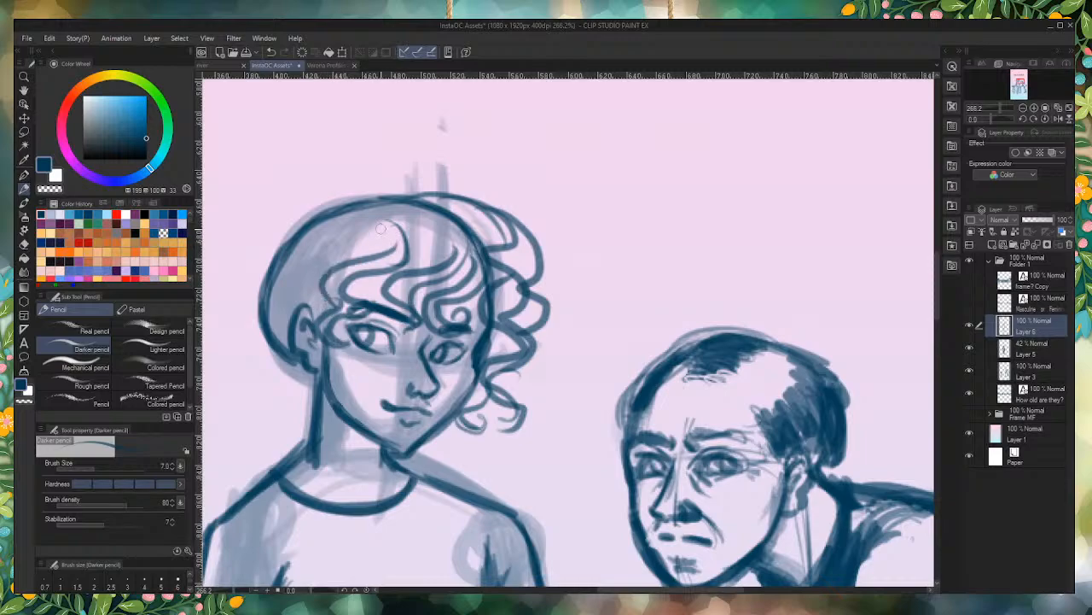
pyautogui.moveTo(322, 254)
pyautogui.mouseDown()
pyautogui.moveTo(307, 309)
pyautogui.moveTo(303, 297)
pyautogui.moveTo(320, 307)
pyautogui.moveTo(334, 294)
pyautogui.moveTo(280, 279)
pyautogui.moveTo(268, 361)
pyautogui.moveTo(312, 405)
pyautogui.mouseUp()
pyautogui.moveTo(312, 376); pyautogui.dragTo(288, 350)
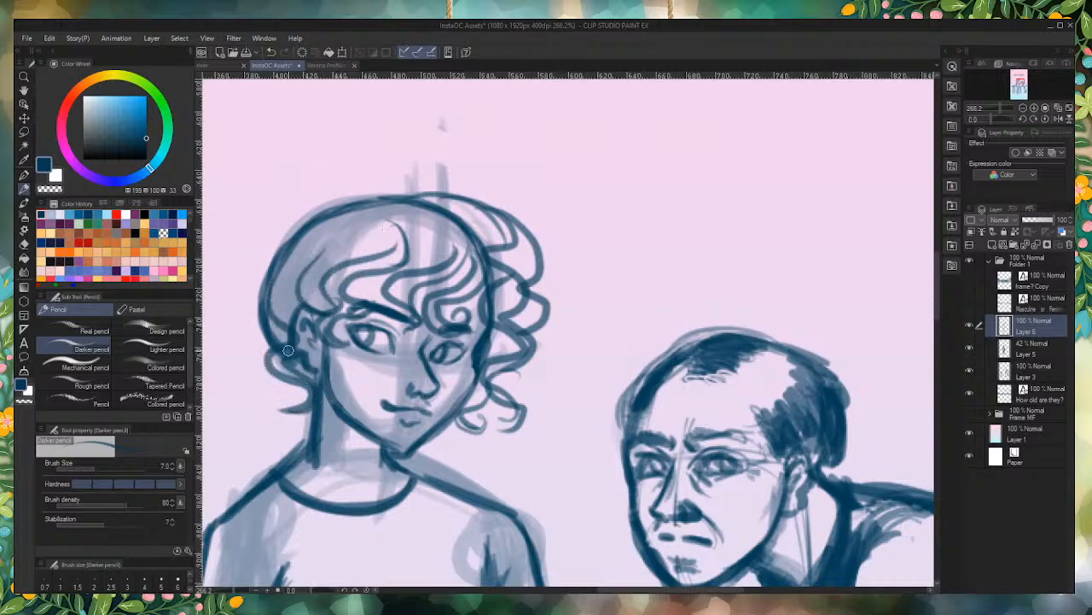
# Step: Outline the hair's outer volume from the crown down the left-hand side of the head, ending in small curls
pyautogui.moveTo(374, 183)
pyautogui.mouseDown()
pyautogui.moveTo(405, 195)
pyautogui.moveTo(260, 239)
pyautogui.mouseUp()
pyautogui.moveTo(337, 191)
pyautogui.mouseDown()
pyautogui.moveTo(261, 243)
pyautogui.moveTo(246, 273)
pyautogui.moveTo(278, 261)
pyautogui.moveTo(227, 307)
pyautogui.moveTo(264, 371)
pyautogui.moveTo(304, 395)
pyautogui.moveTo(258, 350)
pyautogui.mouseUp()
pyautogui.moveTo(270, 359); pyautogui.dragTo(224, 320)
pyautogui.moveTo(247, 329)
pyautogui.mouseDown()
pyautogui.moveTo(262, 291)
pyautogui.moveTo(228, 331)
pyautogui.moveTo(238, 314)
pyautogui.moveTo(265, 319)
pyautogui.moveTo(234, 339)
pyautogui.moveTo(255, 348)
pyautogui.moveTo(258, 387)
pyautogui.mouseUp()
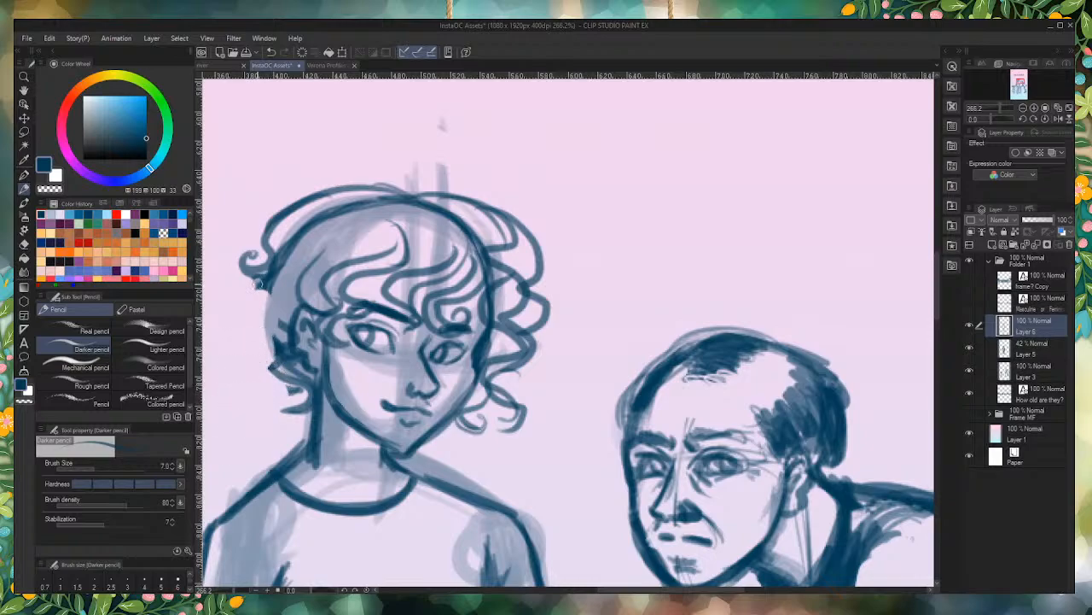
pyautogui.moveTo(266, 280)
pyautogui.mouseDown()
pyautogui.moveTo(245, 311)
pyautogui.moveTo(277, 339)
pyautogui.moveTo(247, 369)
pyautogui.moveTo(274, 368)
pyautogui.moveTo(252, 368)
pyautogui.moveTo(279, 341)
pyautogui.moveTo(250, 316)
pyautogui.moveTo(264, 275)
pyautogui.moveTo(251, 305)
pyautogui.moveTo(260, 331)
pyautogui.mouseUp()
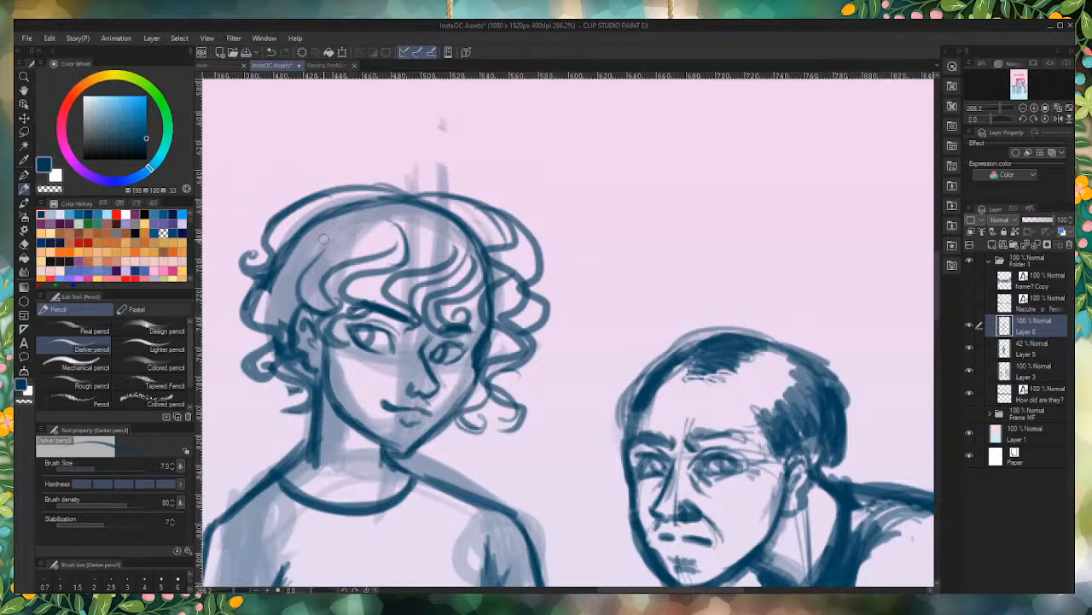
# Step: Replace the skull outline inside the middle figure's hair with curved inner strands and firm up the hair's upper contour
pyautogui.moveTo(288, 253); pyautogui.dragTo(374, 222)
pyautogui.moveTo(308, 227)
pyautogui.mouseDown()
pyautogui.moveTo(421, 224)
pyautogui.moveTo(391, 202)
pyautogui.moveTo(458, 225)
pyautogui.moveTo(490, 284)
pyautogui.moveTo(486, 256)
pyautogui.mouseUp()
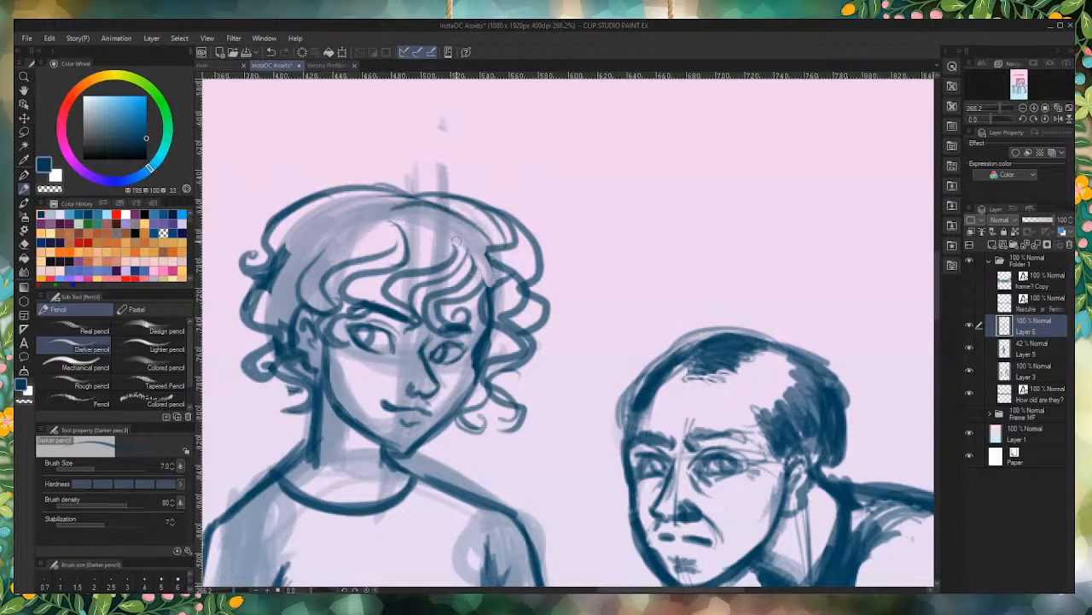
pyautogui.moveTo(413, 212); pyautogui.dragTo(439, 261)
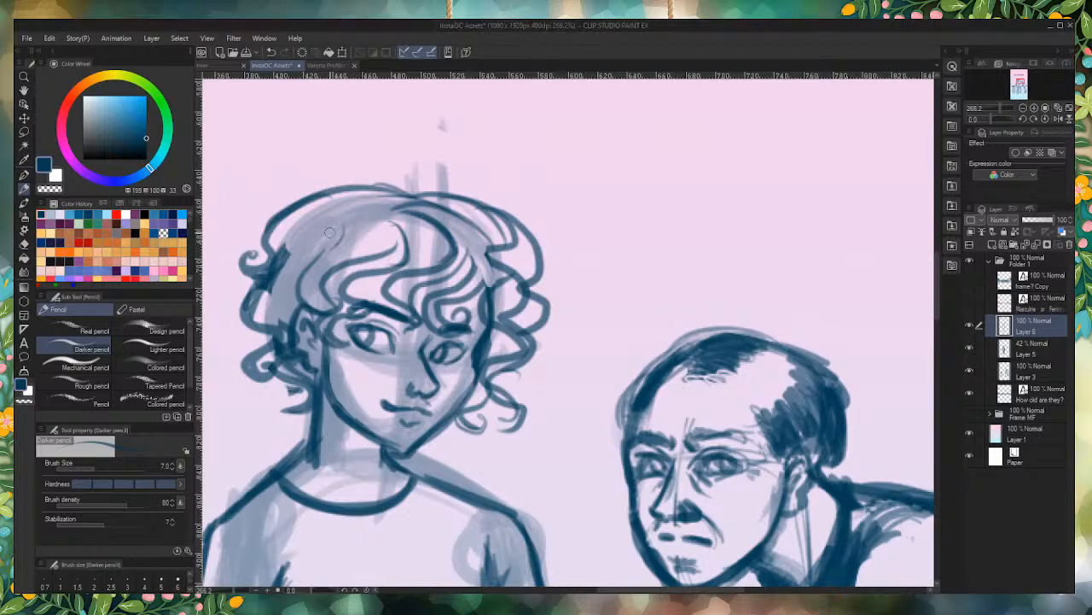
pyautogui.moveTo(346, 217)
pyautogui.mouseDown()
pyautogui.moveTo(289, 306)
pyautogui.moveTo(292, 294)
pyautogui.moveTo(285, 302)
pyautogui.moveTo(279, 290)
pyautogui.moveTo(335, 230)
pyautogui.moveTo(302, 248)
pyautogui.moveTo(306, 260)
pyautogui.moveTo(312, 222)
pyautogui.moveTo(324, 227)
pyautogui.moveTo(261, 314)
pyautogui.mouseUp()
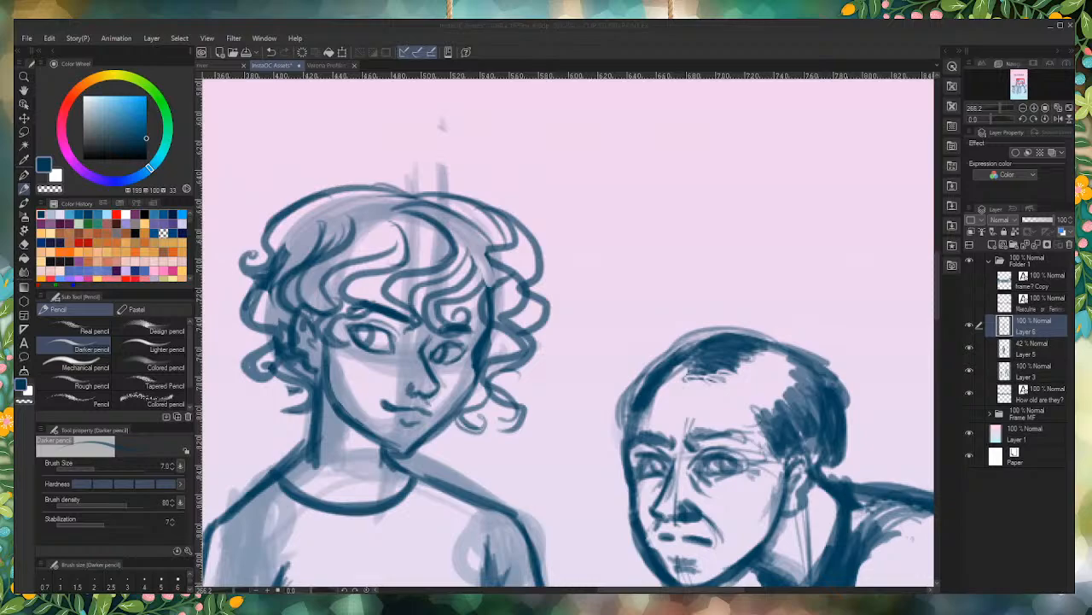
pyautogui.moveTo(452, 193); pyautogui.dragTo(332, 208)
pyautogui.moveTo(405, 191)
pyautogui.mouseDown()
pyautogui.moveTo(332, 189)
pyautogui.moveTo(296, 203)
pyautogui.mouseUp()
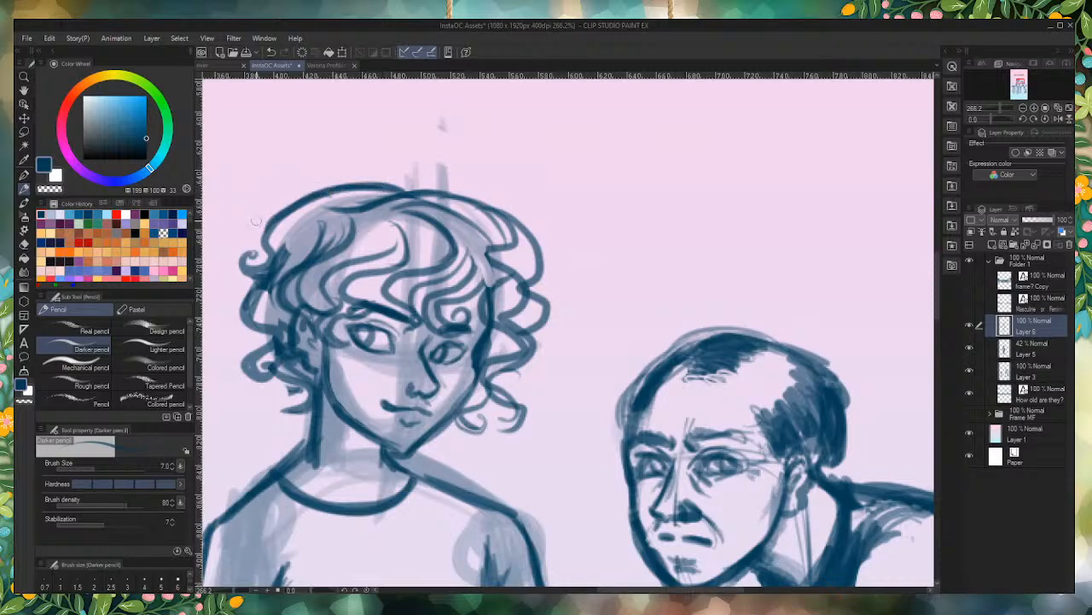
# Step: Draw the trouser cuff line across the ankle of the middle figure's forward-facing foot and strengthen the ankle contours
pyautogui.scroll(-2, 422, 201)
pyautogui.scroll(-4, 422, 201)
pyautogui.scroll(3, 359, 487)
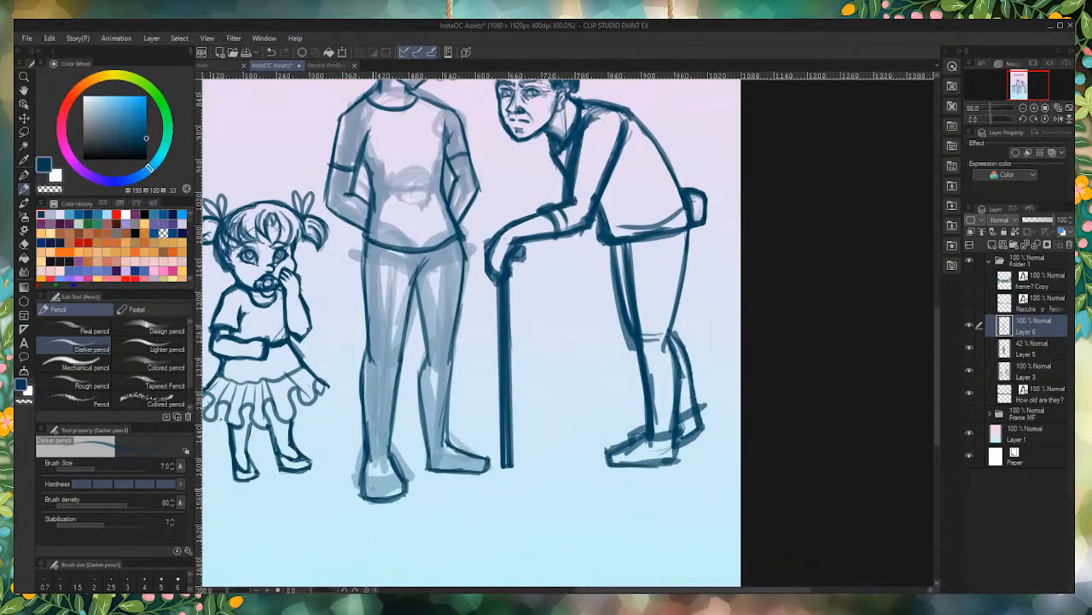
pyautogui.scroll(2, 359, 487)
pyautogui.moveTo(425, 435)
pyautogui.mouseDown()
pyautogui.moveTo(362, 437)
pyautogui.moveTo(371, 390)
pyautogui.mouseUp()
pyautogui.moveTo(372, 442); pyautogui.dragTo(422, 435)
pyautogui.moveTo(419, 383)
pyautogui.mouseDown()
pyautogui.moveTo(425, 432)
pyautogui.moveTo(359, 442)
pyautogui.moveTo(368, 396)
pyautogui.mouseUp()
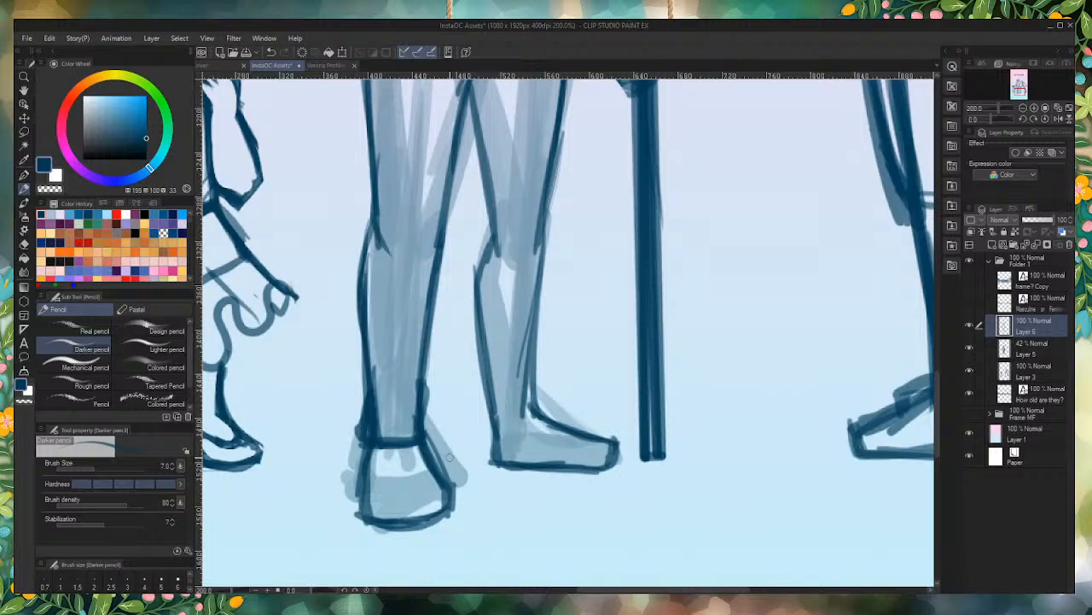
# Step: Draw a trouser cuff line across the ankle of the middle figure's sideways-pointing foot
pyautogui.moveTo(542, 408)
pyautogui.mouseDown()
pyautogui.moveTo(497, 414)
pyautogui.moveTo(547, 407)
pyautogui.moveTo(488, 381)
pyautogui.moveTo(490, 416)
pyautogui.moveTo(532, 375)
pyautogui.mouseUp()
pyautogui.moveTo(532, 375); pyautogui.dragTo(538, 406)
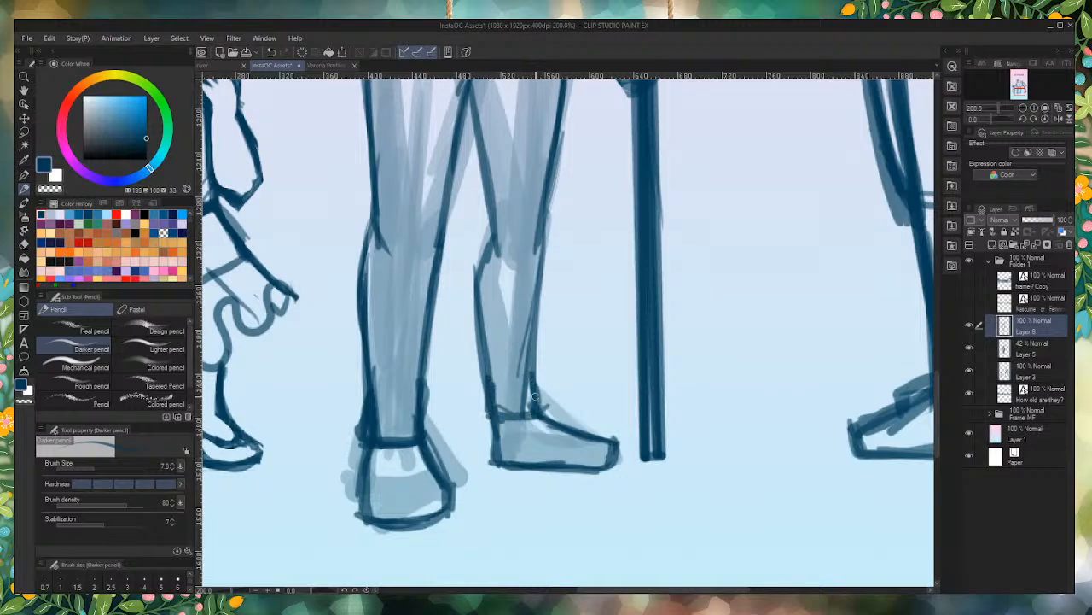
pyautogui.scroll(-8, 683, 407)
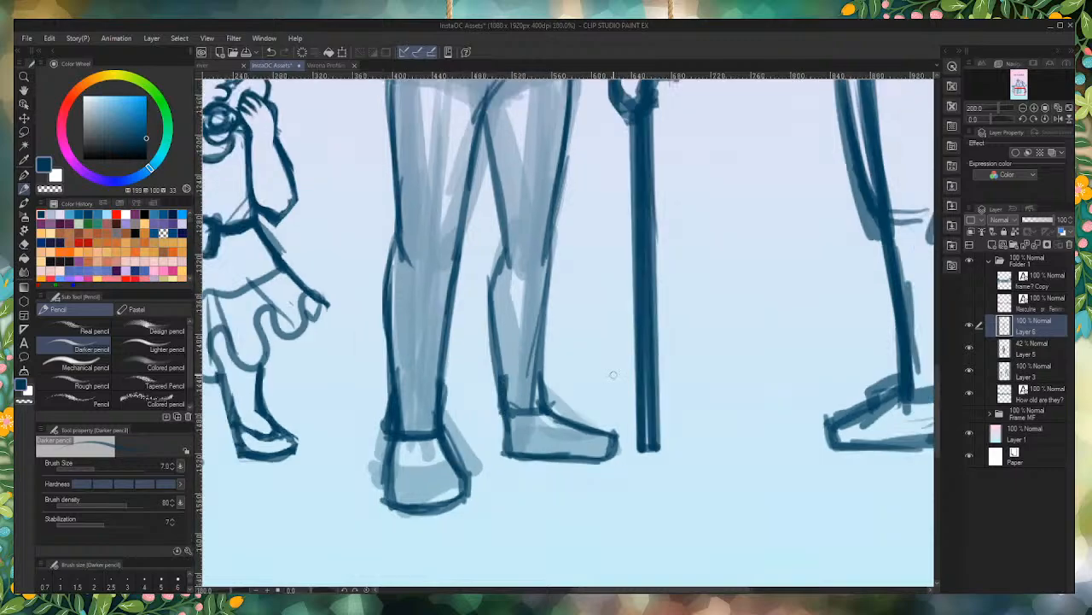
pyautogui.scroll(-2, 683, 407)
pyautogui.scroll(12, 634, 357)
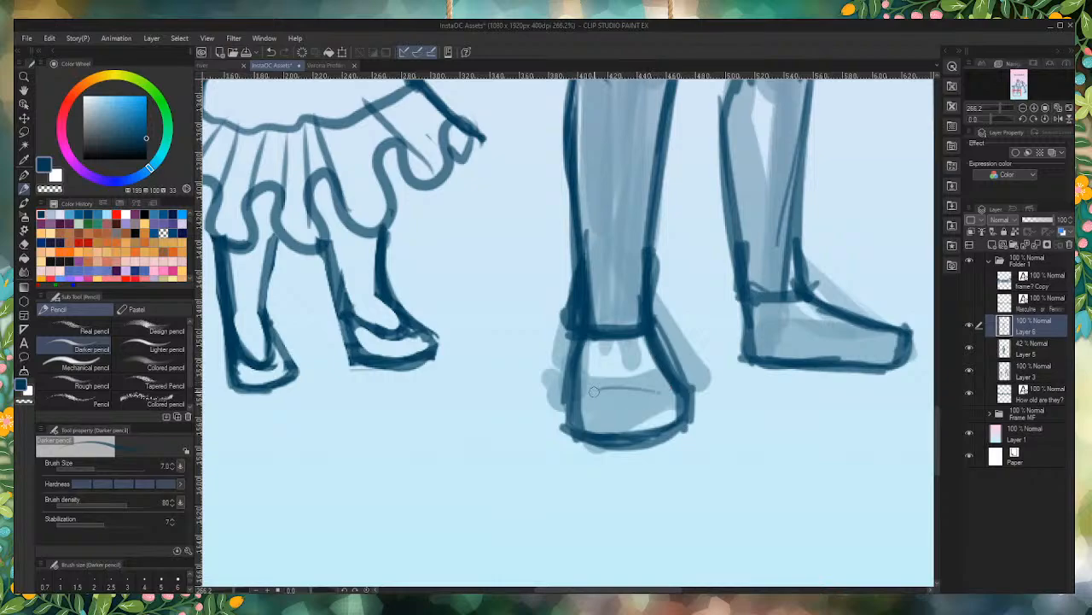
# Step: Add a curved toe-cap line to the forward-facing shoe and reinforce the shoe's side and the other ankle cuff
pyautogui.moveTo(658, 391)
pyautogui.mouseDown()
pyautogui.moveTo(600, 391)
pyautogui.moveTo(659, 391)
pyautogui.moveTo(591, 439)
pyautogui.moveTo(574, 433)
pyautogui.moveTo(567, 391)
pyautogui.moveTo(582, 341)
pyautogui.mouseUp()
pyautogui.moveTo(654, 335); pyautogui.dragTo(688, 399)
pyautogui.moveTo(655, 334); pyautogui.dragTo(688, 394)
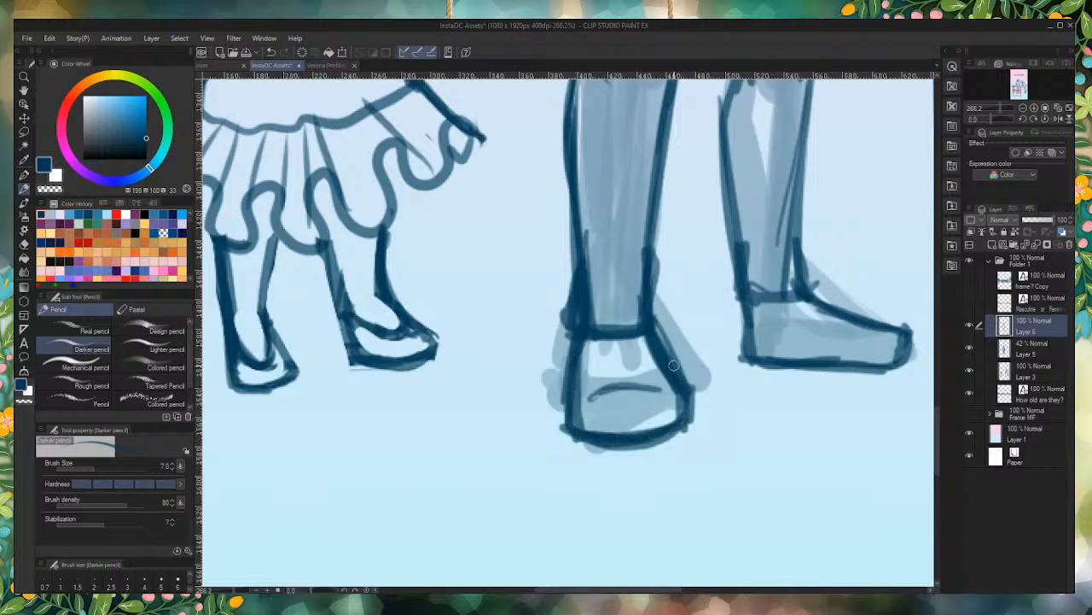
pyautogui.moveTo(739, 296)
pyautogui.mouseDown()
pyautogui.moveTo(750, 356)
pyautogui.moveTo(814, 368)
pyautogui.moveTo(805, 370)
pyautogui.moveTo(902, 363)
pyautogui.moveTo(907, 328)
pyautogui.moveTo(805, 297)
pyautogui.moveTo(813, 302)
pyautogui.moveTo(805, 264)
pyautogui.mouseUp()
# Step: Hide the rough underdrawing on Layer 5 so only the middle figure's clean linework shows
pyautogui.scroll(-8, 856, 431)
pyautogui.scroll(2, 856, 498)
pyautogui.scroll(-8, 852, 269)
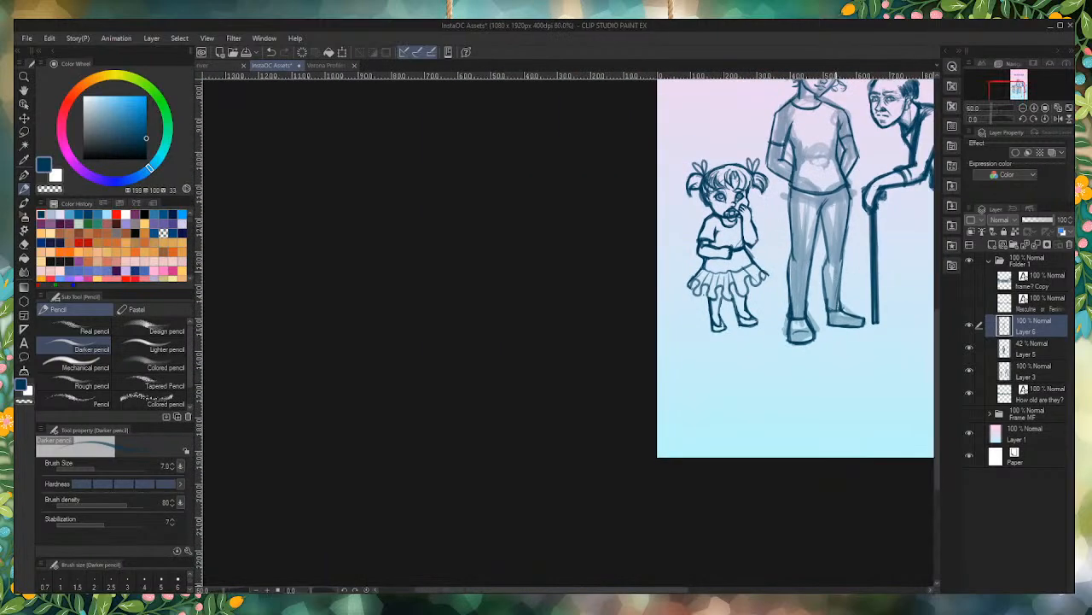
pyautogui.scroll(5, 851, 204)
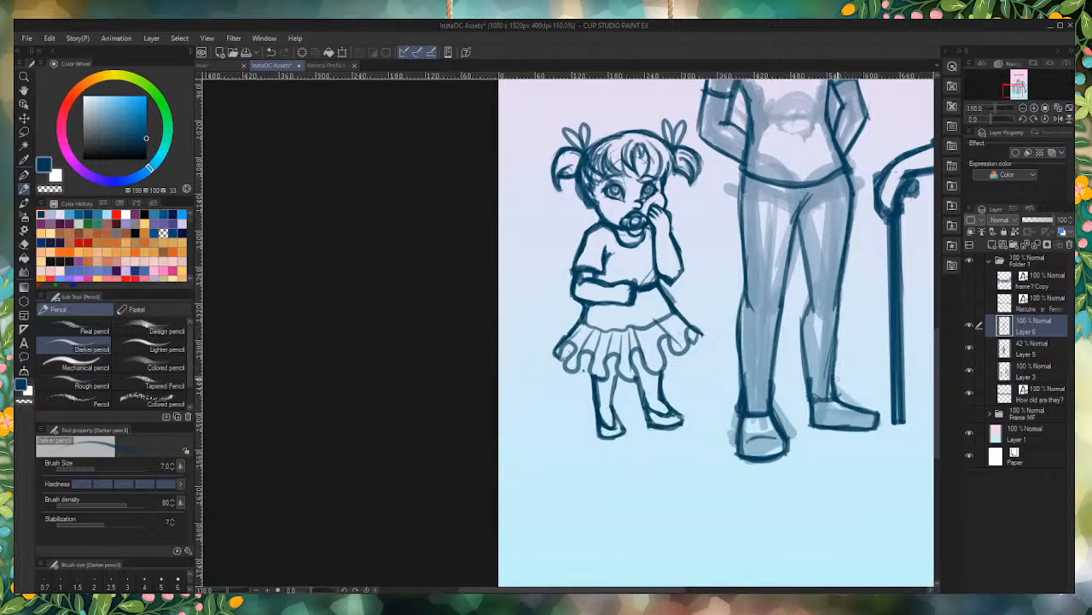
pyautogui.scroll(-7, 884, 409)
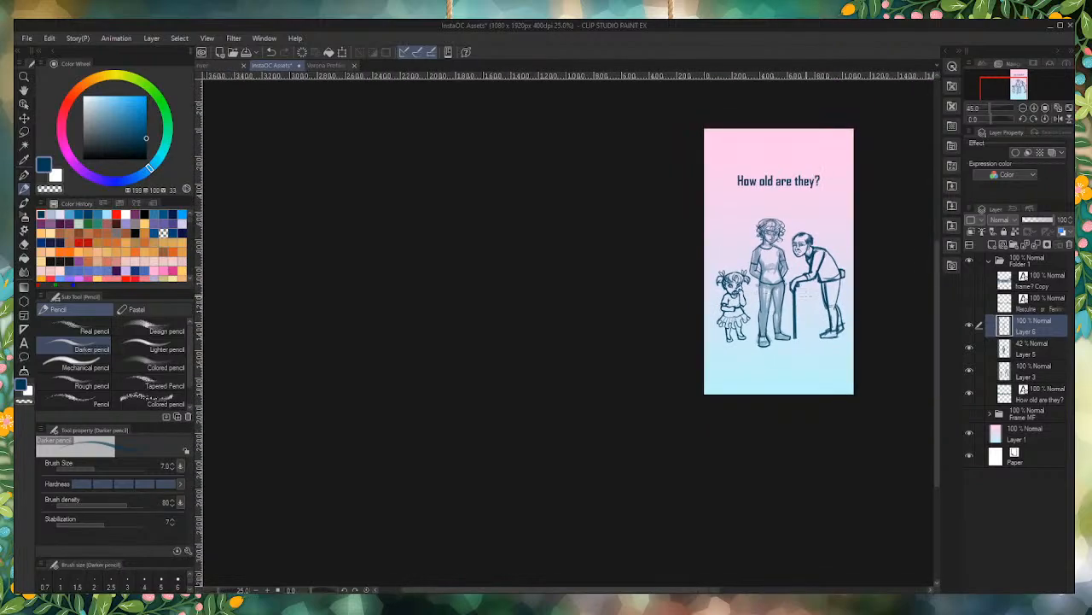
pyautogui.scroll(3, 921, 358)
pyautogui.click(968, 350)
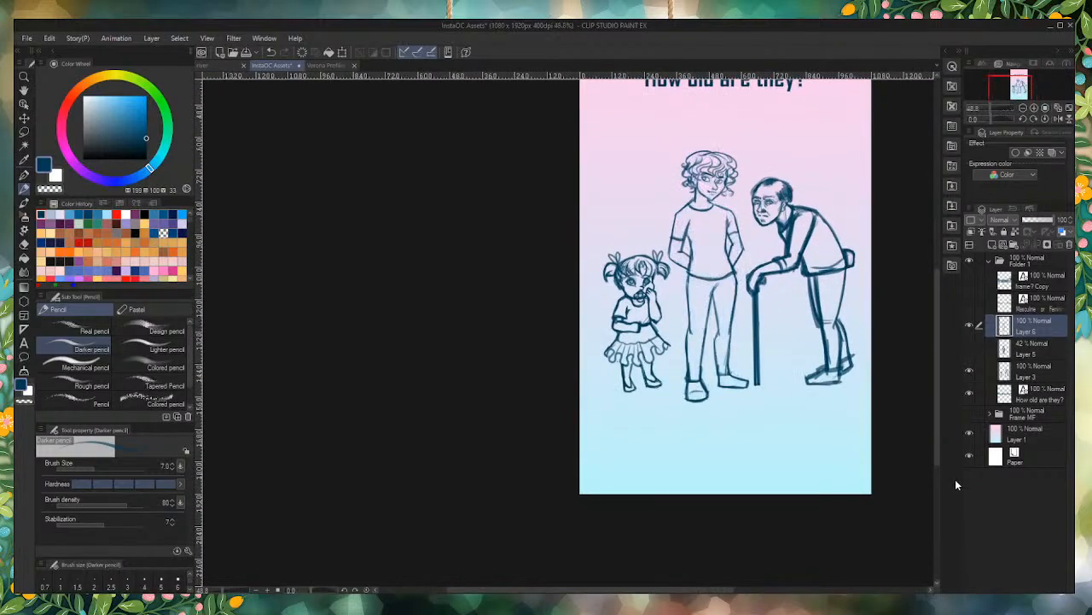
# Step: Check the middle figure's linework and delete the rough underdrawing layer, Layer 5
pyautogui.scroll(4, 711, 203)
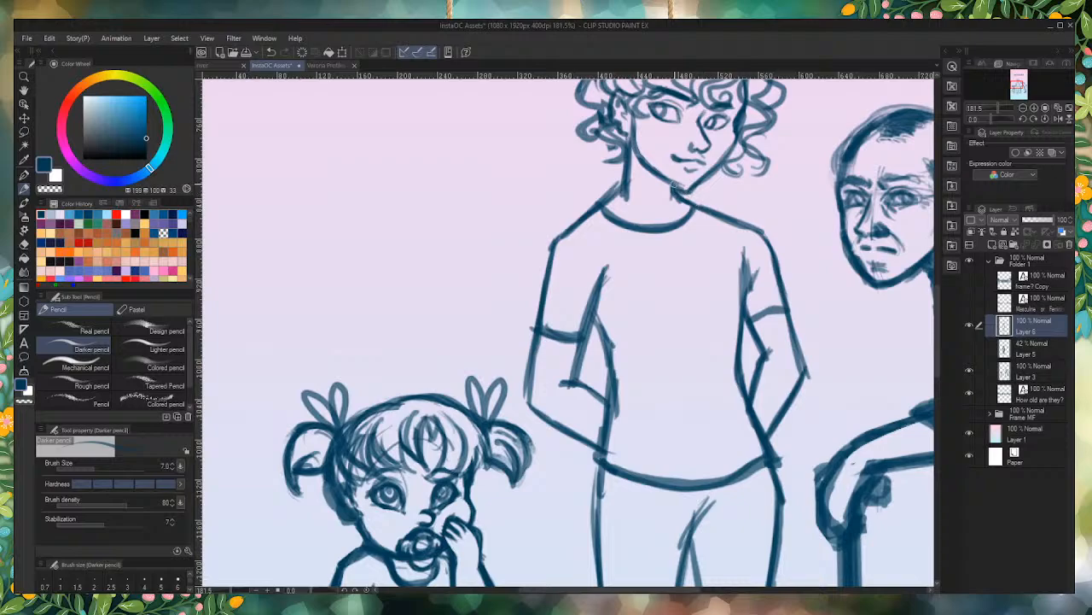
pyautogui.scroll(-1, 678, 189)
pyautogui.scroll(-4, 594, 228)
pyautogui.scroll(2, 594, 228)
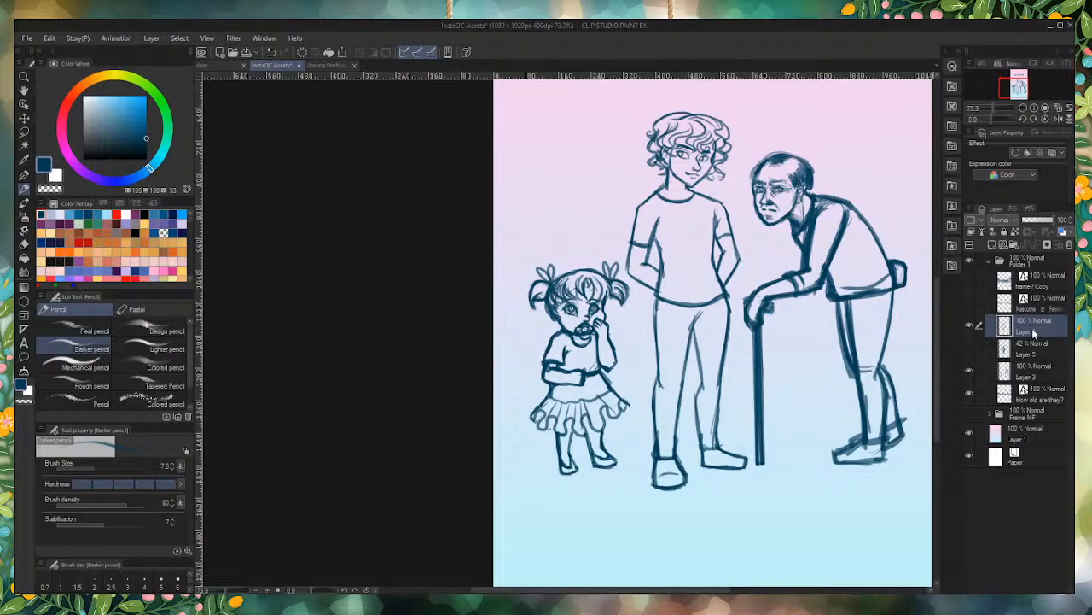
pyautogui.click(1036, 357)
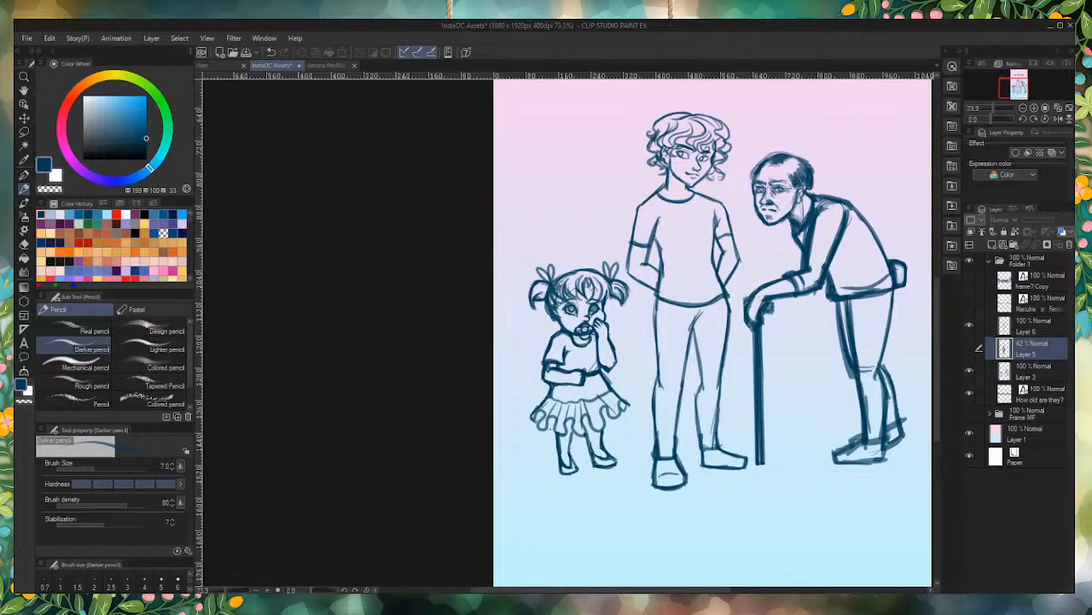
pyautogui.scroll(5, 734, 453)
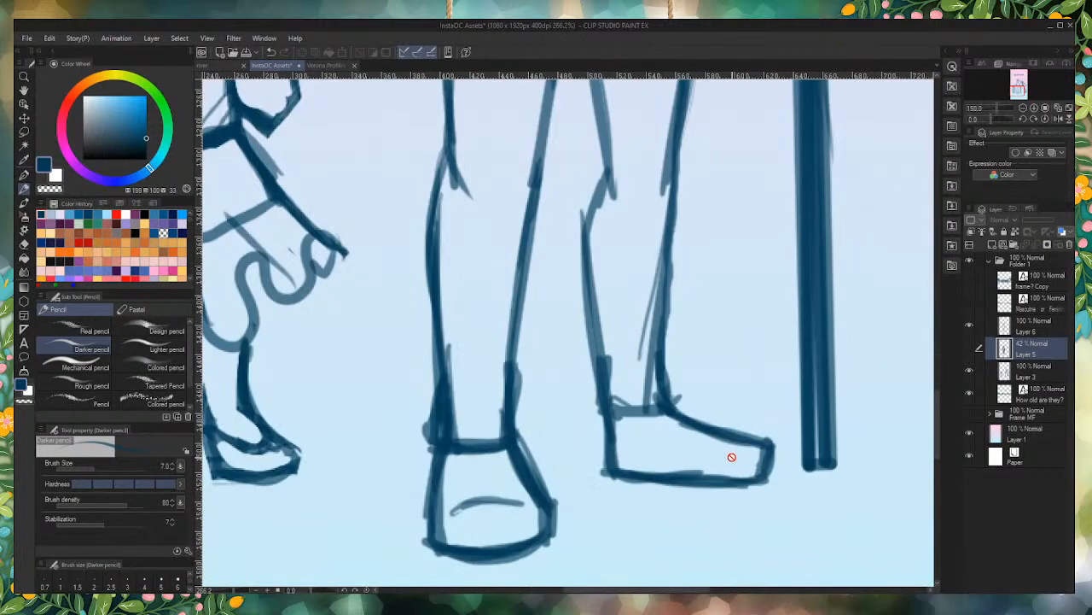
pyautogui.scroll(-2, 835, 475)
pyautogui.scroll(-8, 834, 475)
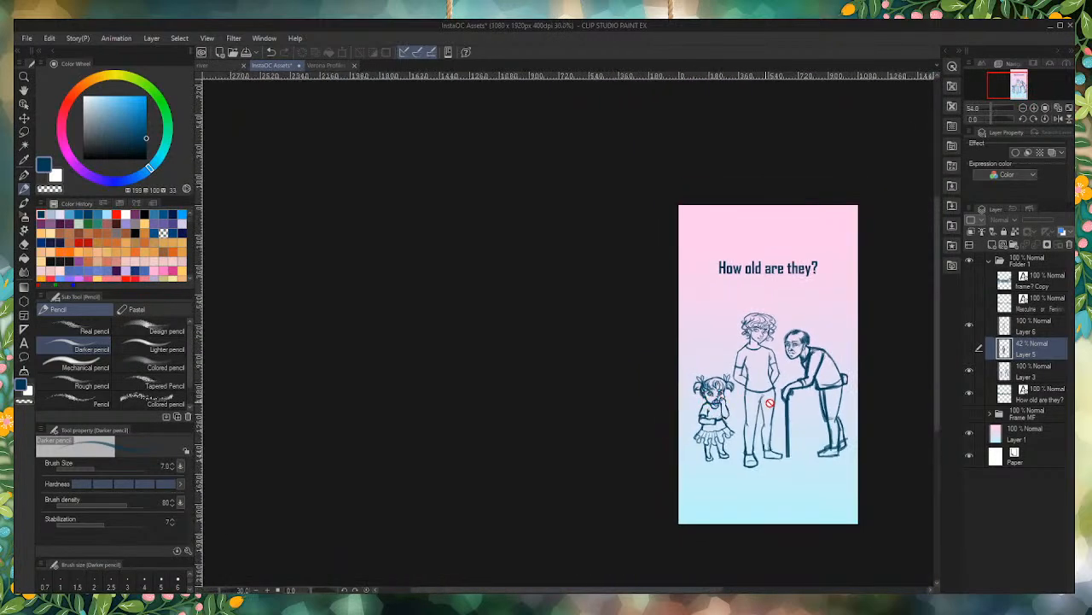
pyautogui.scroll(3, 845, 471)
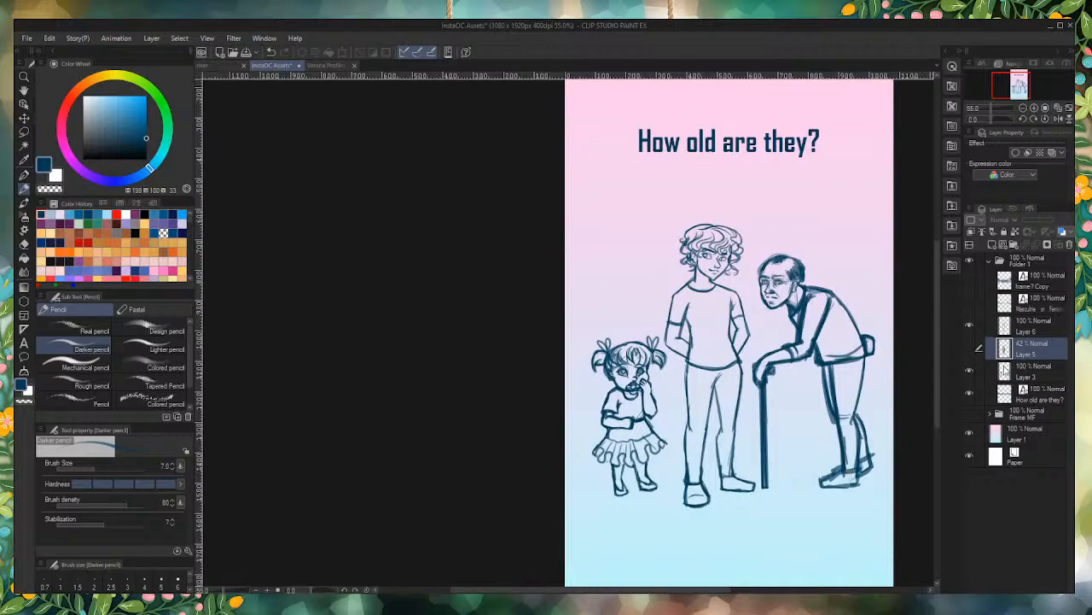
pyautogui.click(1067, 244)
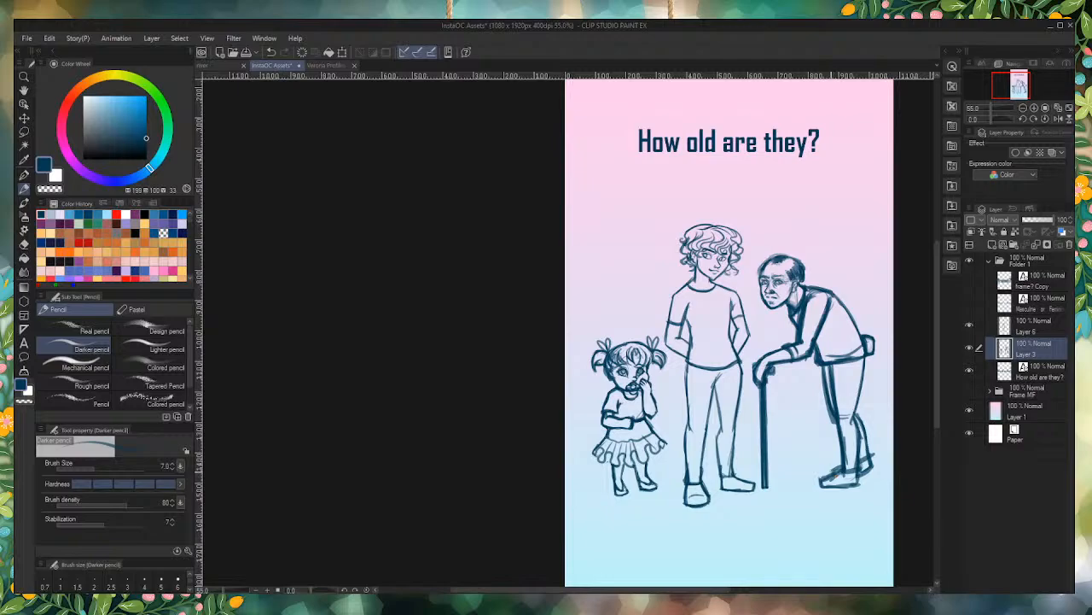
# Step: Merge the middle figure's linework on Layer 6 down into Layer 3 with the other two figures
pyautogui.scroll(-3, 790, 470)
pyautogui.scroll(2, 781, 487)
pyautogui.scroll(-2, 794, 484)
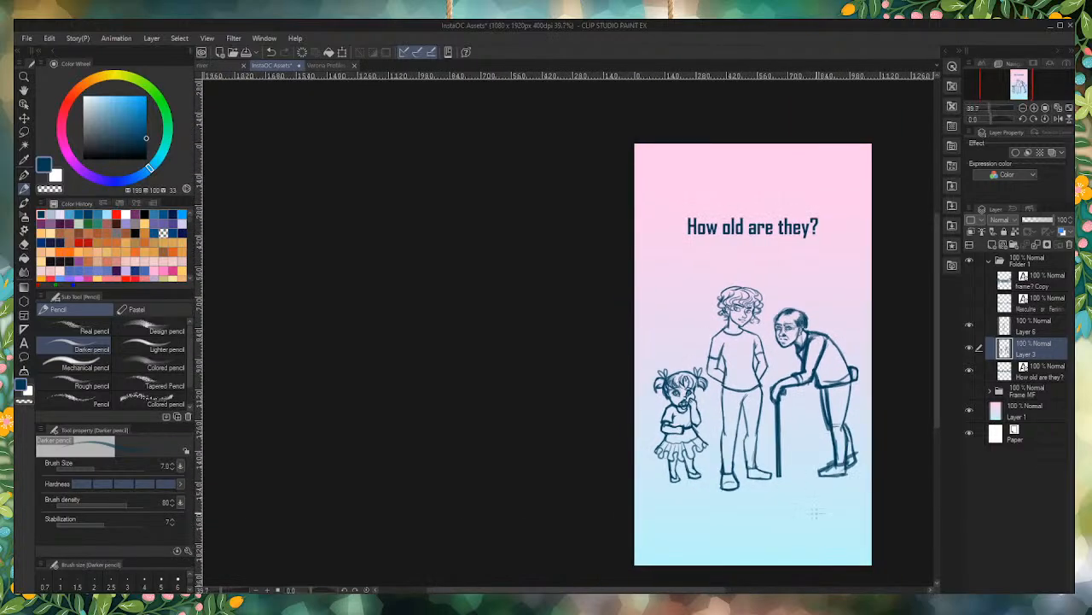
pyautogui.scroll(2, 794, 483)
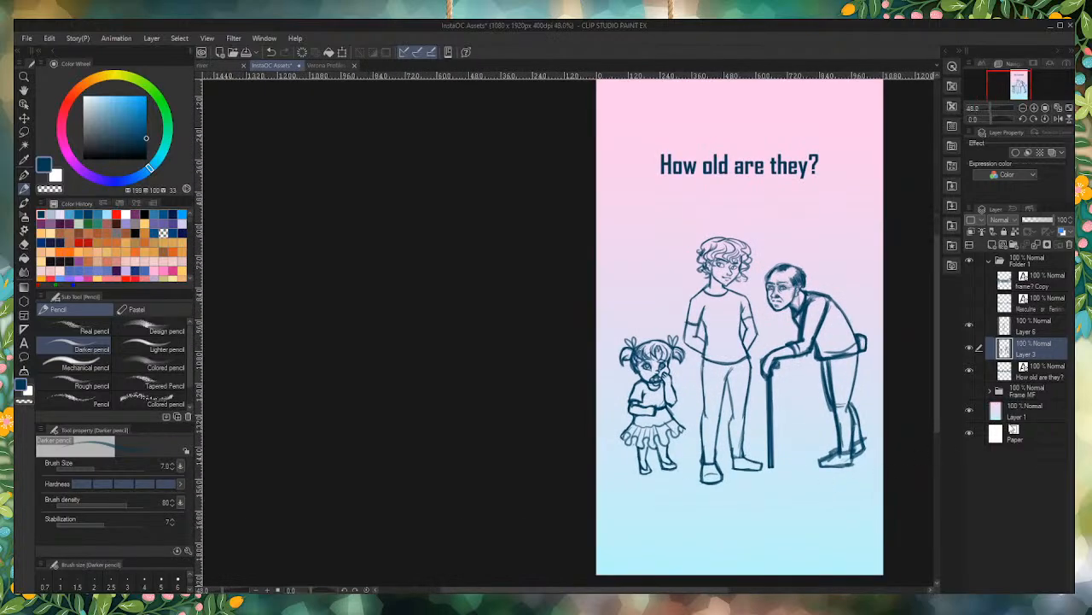
pyautogui.scroll(-2, 769, 449)
pyautogui.scroll(2, 770, 448)
pyautogui.scroll(2, 770, 448)
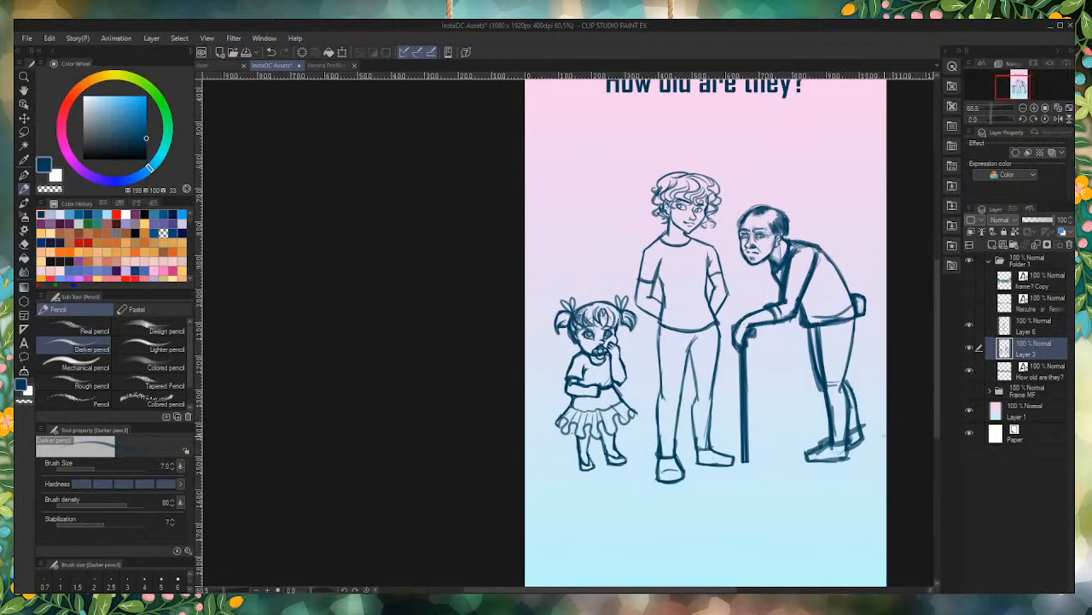
pyautogui.click(1028, 329)
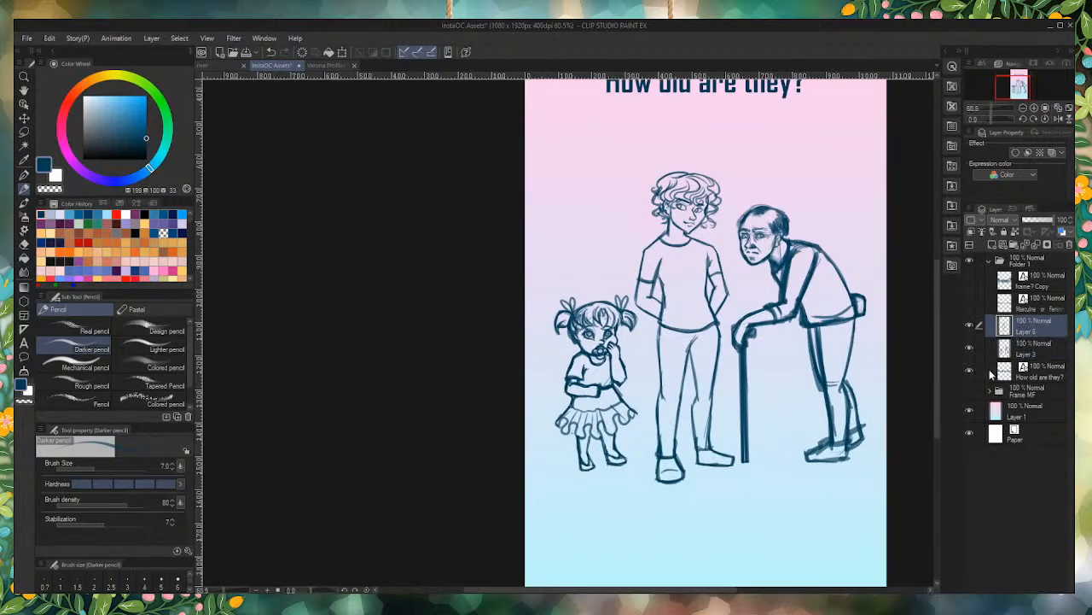
pyautogui.hotkey('ctrl', 'e')
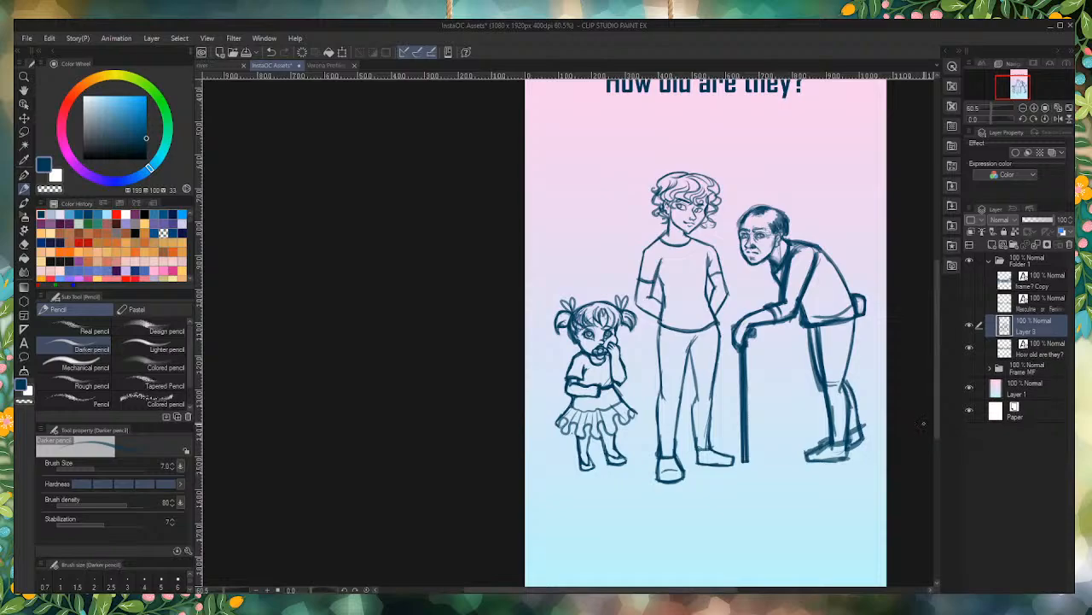
# Step: Move the three-figure drawing on Layer 3 straight up, closer to the "How old are they?" heading
pyautogui.hotkey('ctrl', 't')
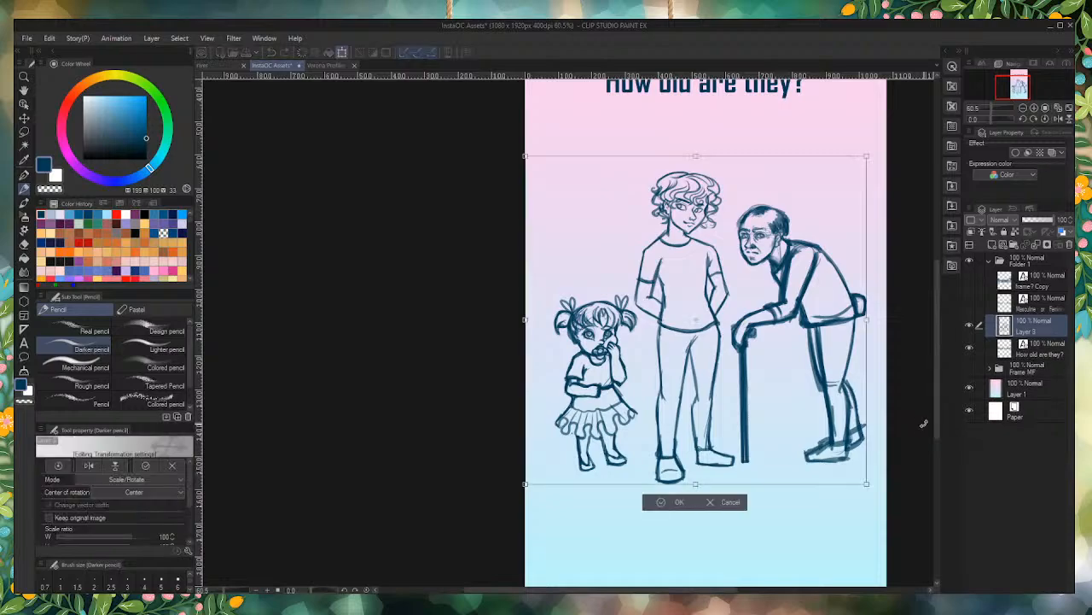
pyautogui.moveTo(608, 449); pyautogui.dragTo(607, 399)
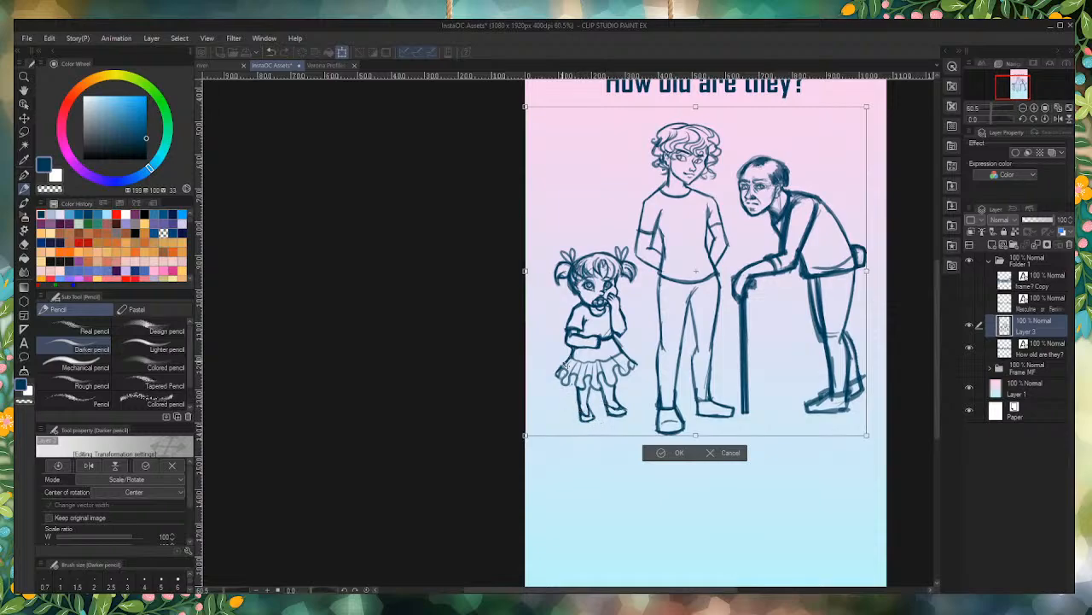
pyautogui.press('Return')
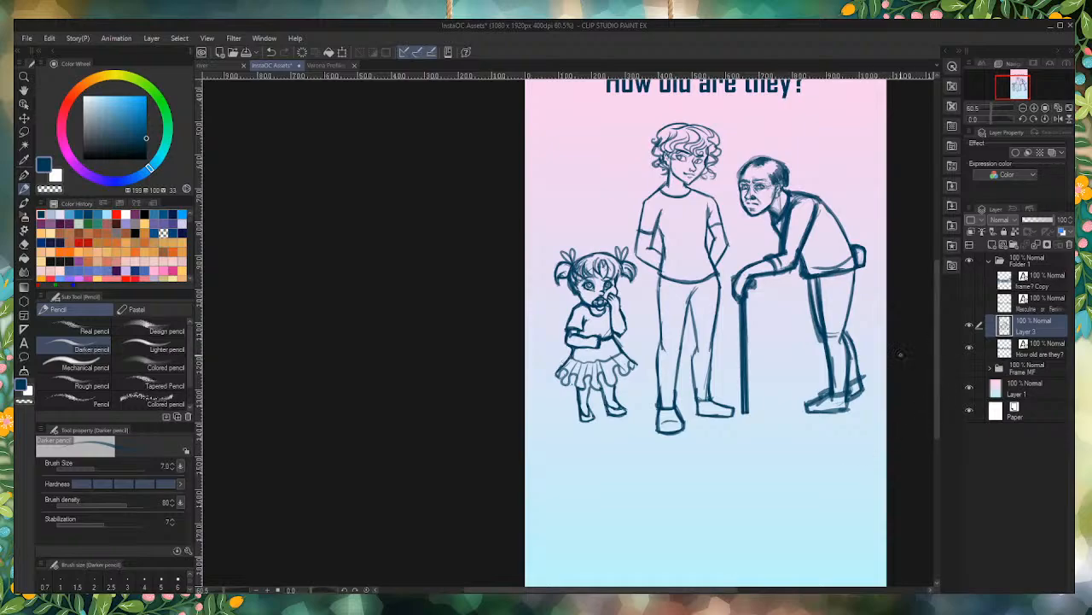
# Step: Reinforce the old man's shoe outlines and clear the stray strokes along his front shin and inside the nearer shoe
pyautogui.scroll(5, 900, 354)
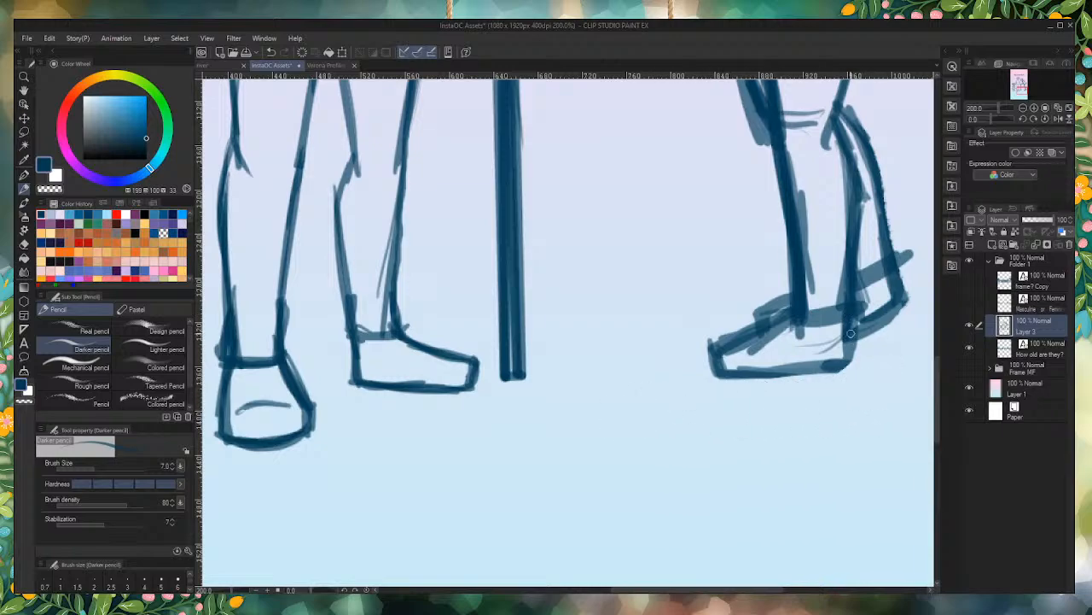
pyautogui.moveTo(851, 324)
pyautogui.mouseDown()
pyautogui.moveTo(831, 376)
pyautogui.moveTo(850, 359)
pyautogui.moveTo(737, 372)
pyautogui.mouseUp()
pyautogui.moveTo(847, 361); pyautogui.dragTo(715, 365)
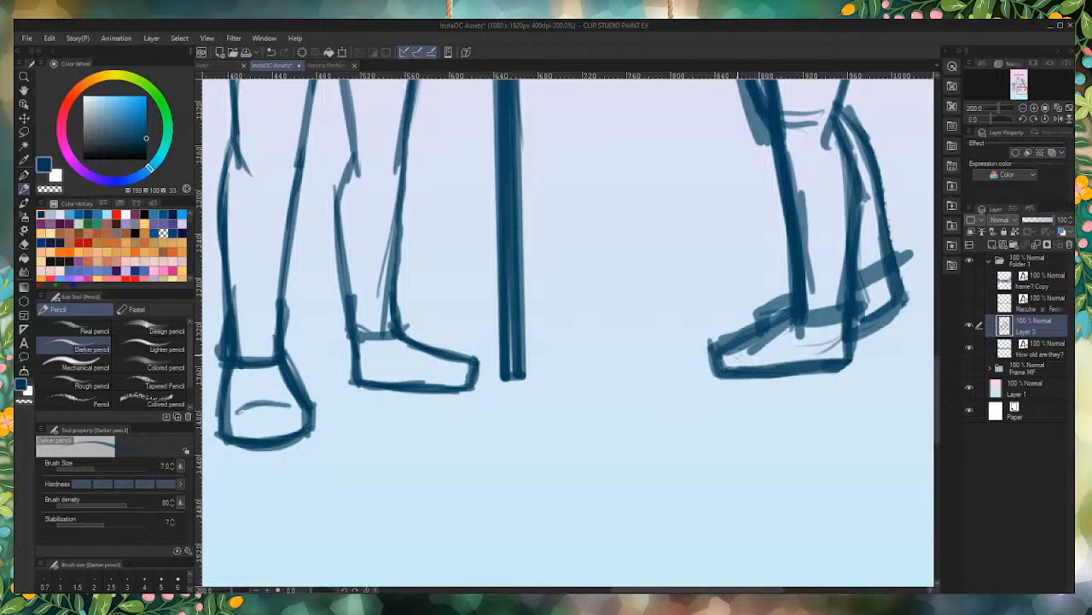
pyautogui.moveTo(742, 373)
pyautogui.mouseDown()
pyautogui.moveTo(845, 365)
pyautogui.moveTo(851, 325)
pyautogui.moveTo(849, 364)
pyautogui.mouseUp()
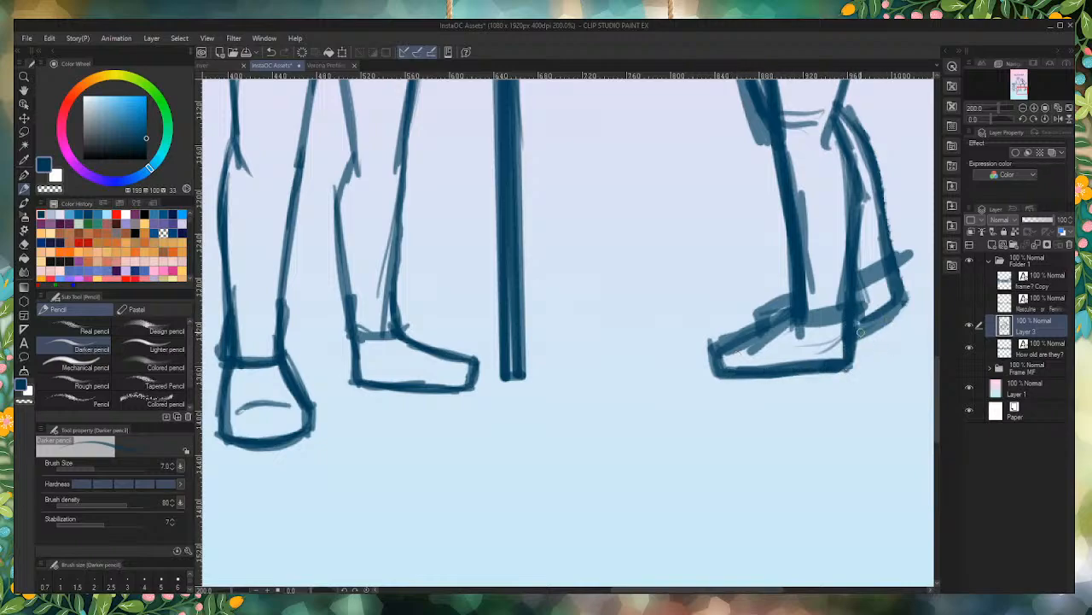
pyautogui.moveTo(905, 305)
pyautogui.mouseDown()
pyautogui.moveTo(855, 339)
pyautogui.moveTo(864, 329)
pyautogui.mouseUp()
pyautogui.moveTo(791, 298)
pyautogui.mouseDown()
pyautogui.moveTo(761, 324)
pyautogui.moveTo(789, 316)
pyautogui.moveTo(756, 321)
pyautogui.moveTo(774, 319)
pyautogui.mouseUp()
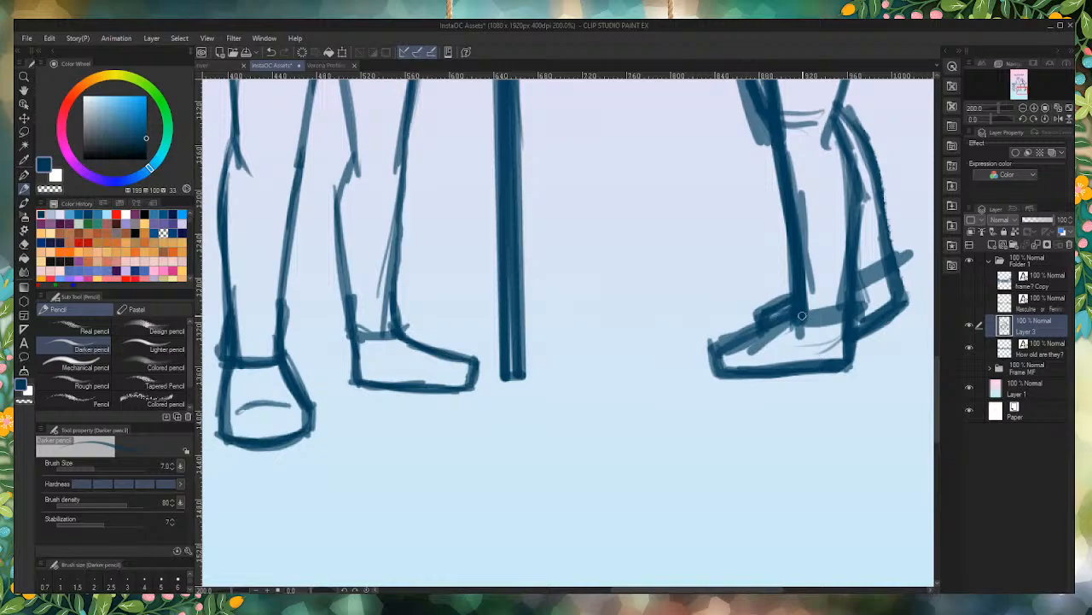
pyautogui.moveTo(810, 179)
pyautogui.mouseDown()
pyautogui.moveTo(822, 268)
pyautogui.moveTo(797, 351)
pyautogui.moveTo(809, 342)
pyautogui.moveTo(740, 340)
pyautogui.mouseUp()
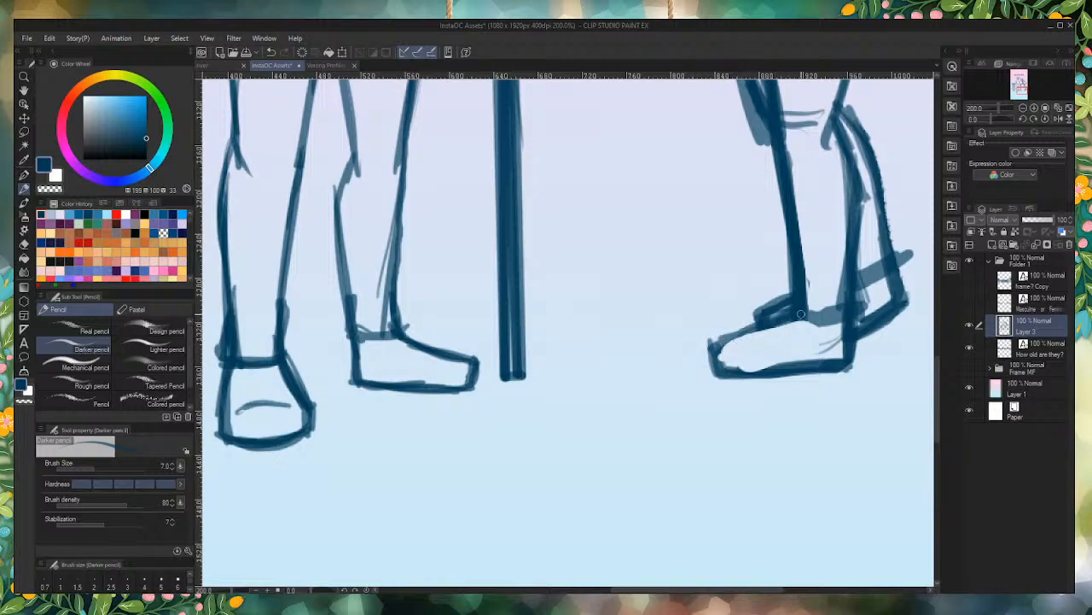
pyautogui.moveTo(800, 314)
pyautogui.mouseDown()
pyautogui.moveTo(715, 347)
pyautogui.moveTo(722, 369)
pyautogui.moveTo(787, 367)
pyautogui.mouseUp()
# Step: Clean up the front contour of the old man's leg between the thigh and the knee
pyautogui.scroll(-3, 766, 242)
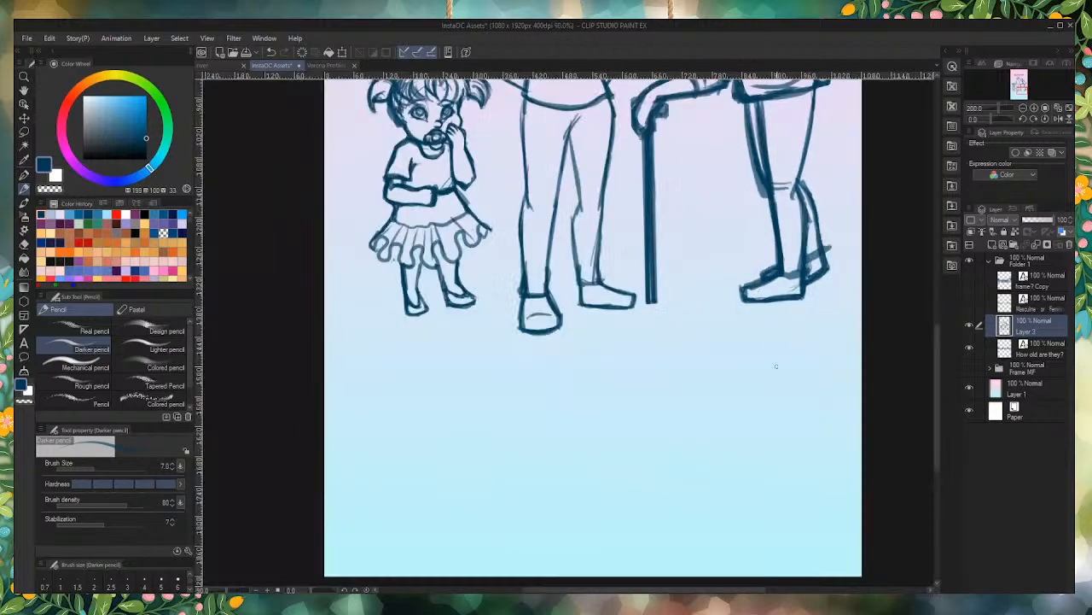
pyautogui.scroll(3, 776, 366)
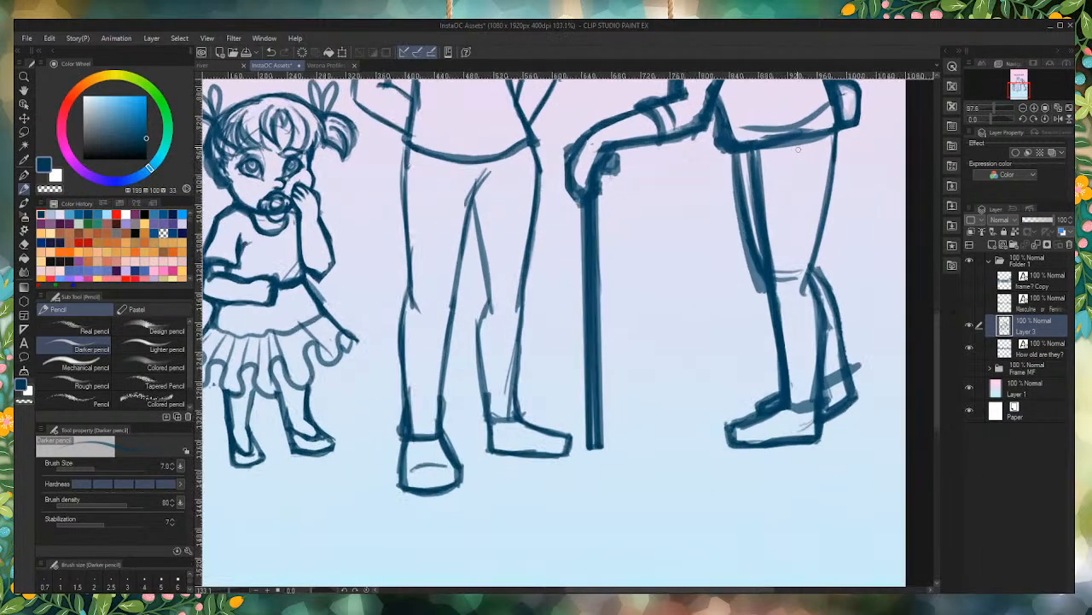
pyautogui.scroll(2, 730, 334)
pyautogui.moveTo(732, 258); pyautogui.dragTo(751, 300)
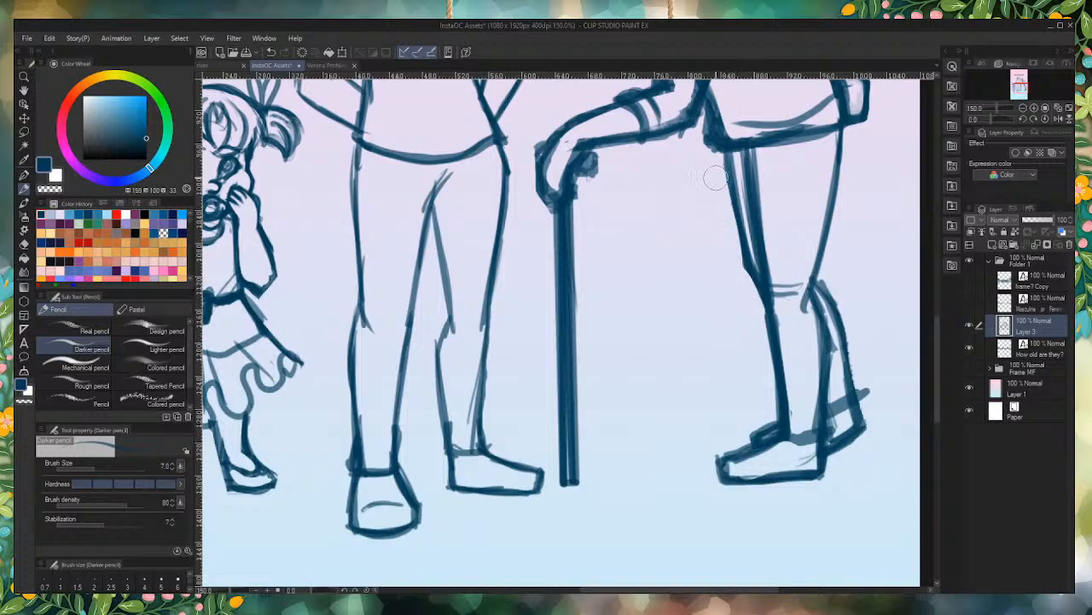
pyautogui.scroll(-5, 768, 328)
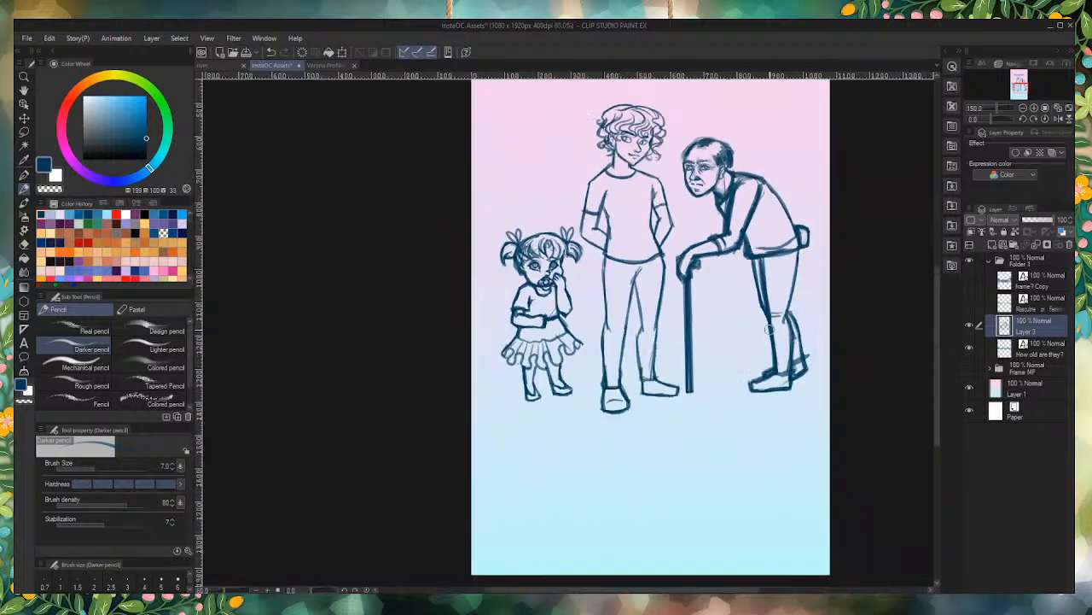
# Step: Duplicate Layer 3, group the original and the copy in a new layer folder, and collapse that folder
pyautogui.scroll(3, 786, 297)
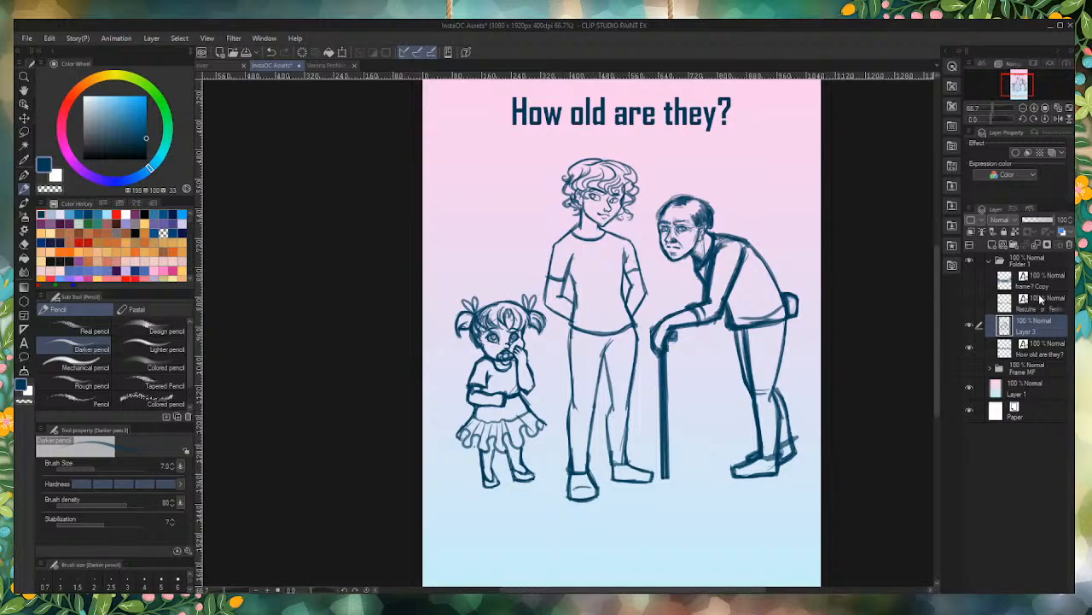
pyautogui.moveTo(1041, 334); pyautogui.dragTo(995, 245)
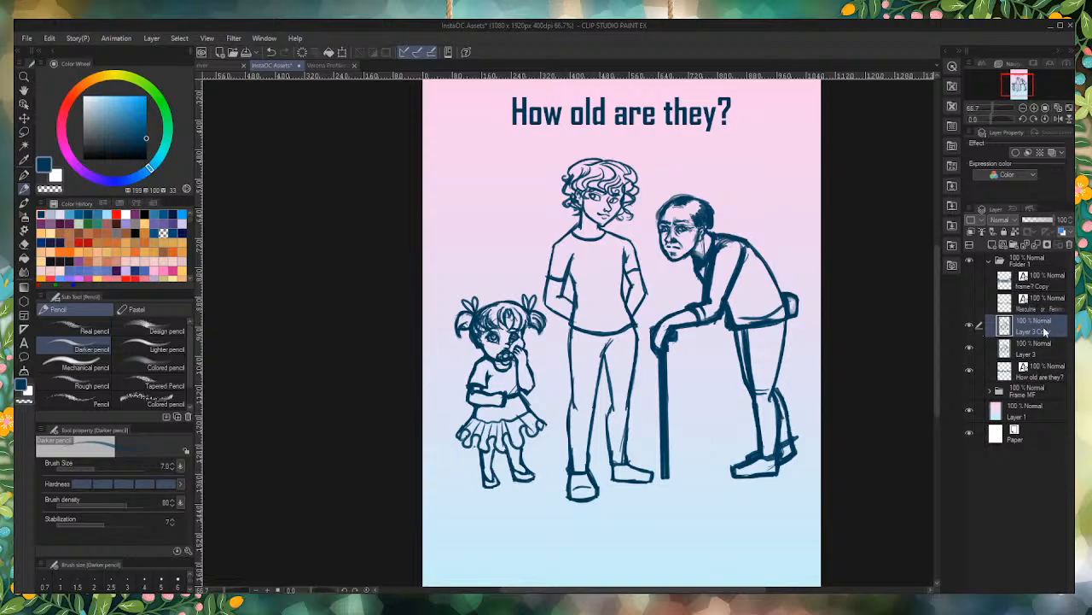
pyautogui.click(1017, 245)
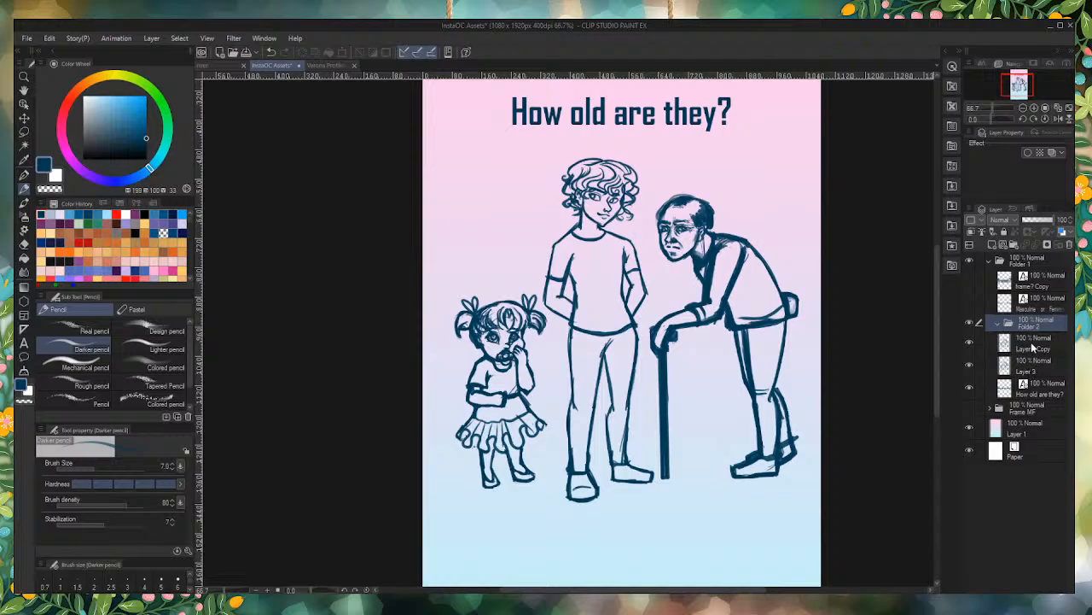
pyautogui.click(1035, 345)
pyautogui.moveTo(1047, 370); pyautogui.dragTo(1030, 309)
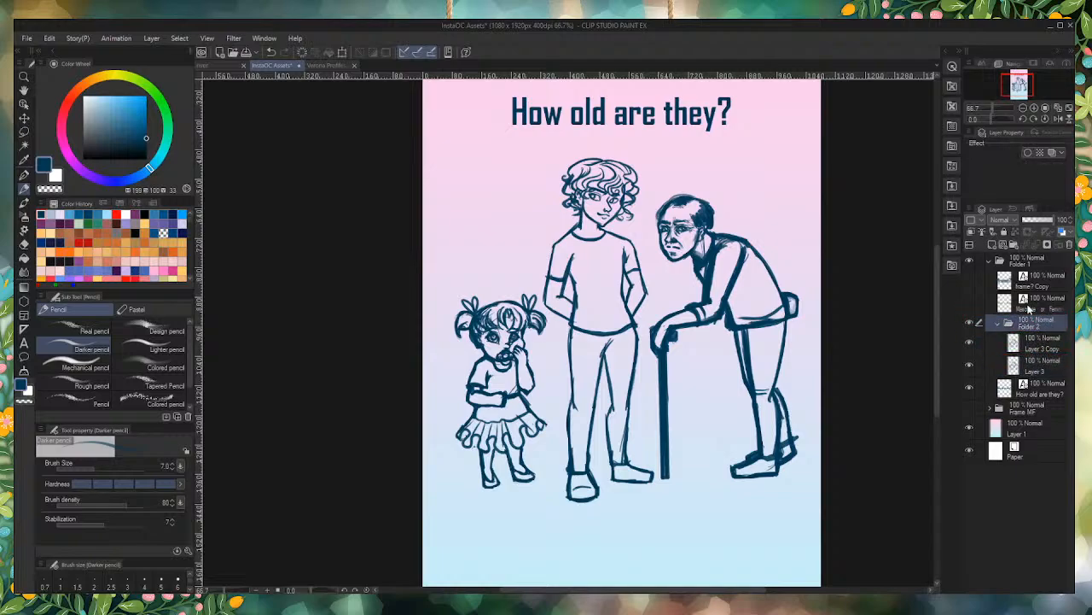
pyautogui.click(999, 323)
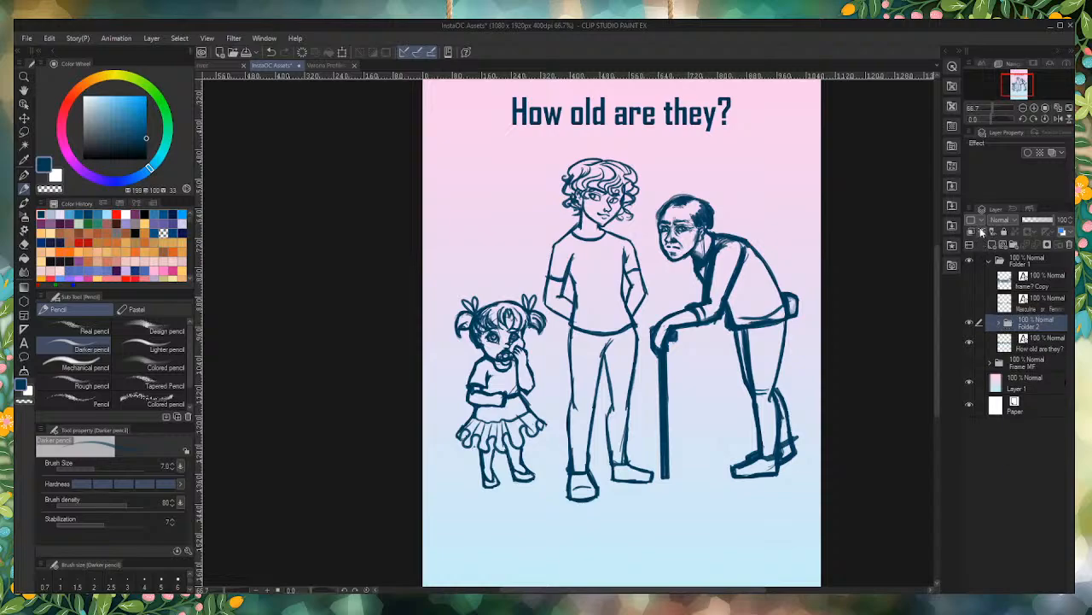
# Step: On a new layer beneath Folder 2, paint a mid-blue backing shape behind all three figures with the G-pen, enlarging the brush to 150
pyautogui.click(1037, 346)
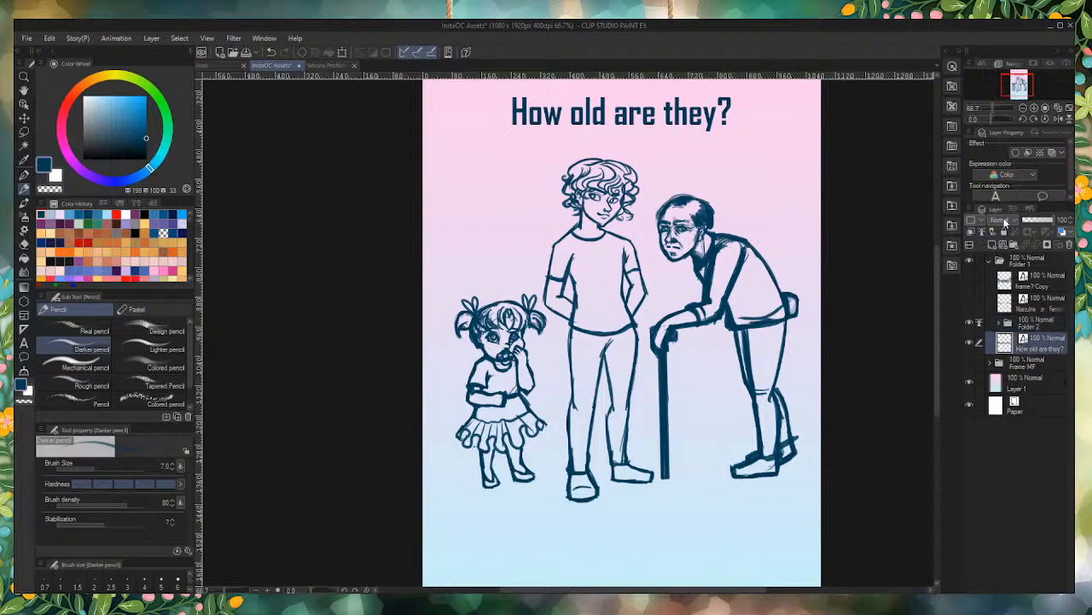
pyautogui.click(996, 246)
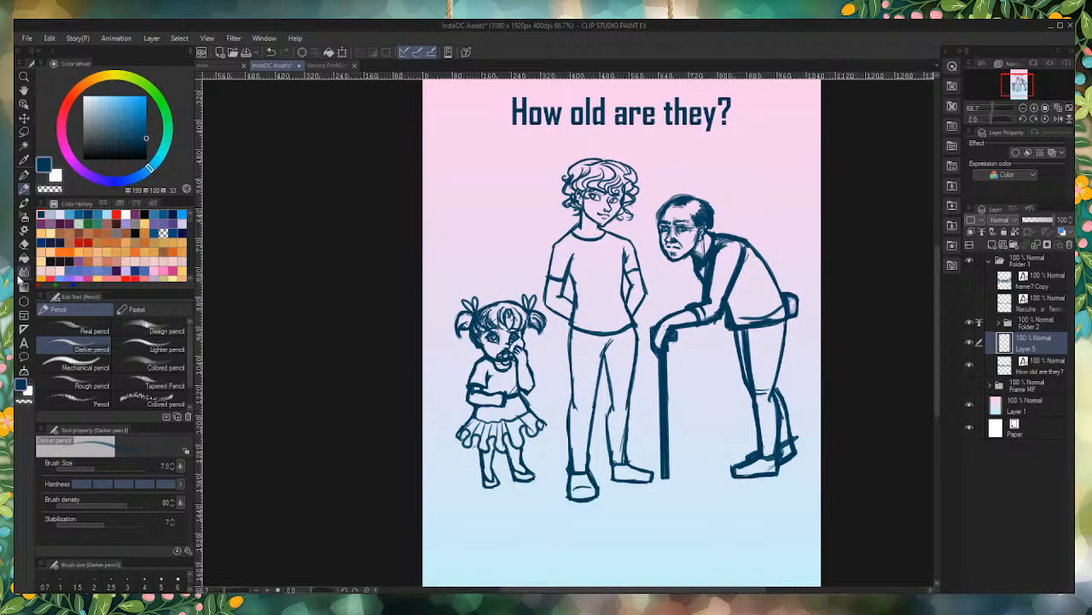
pyautogui.click(68, 214)
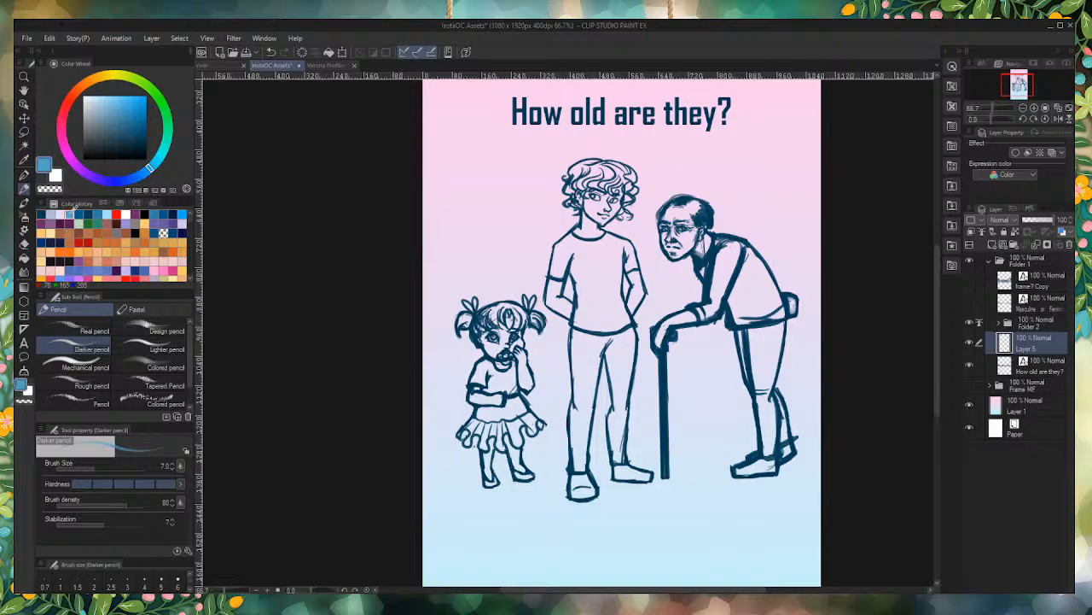
pyautogui.click(24, 174)
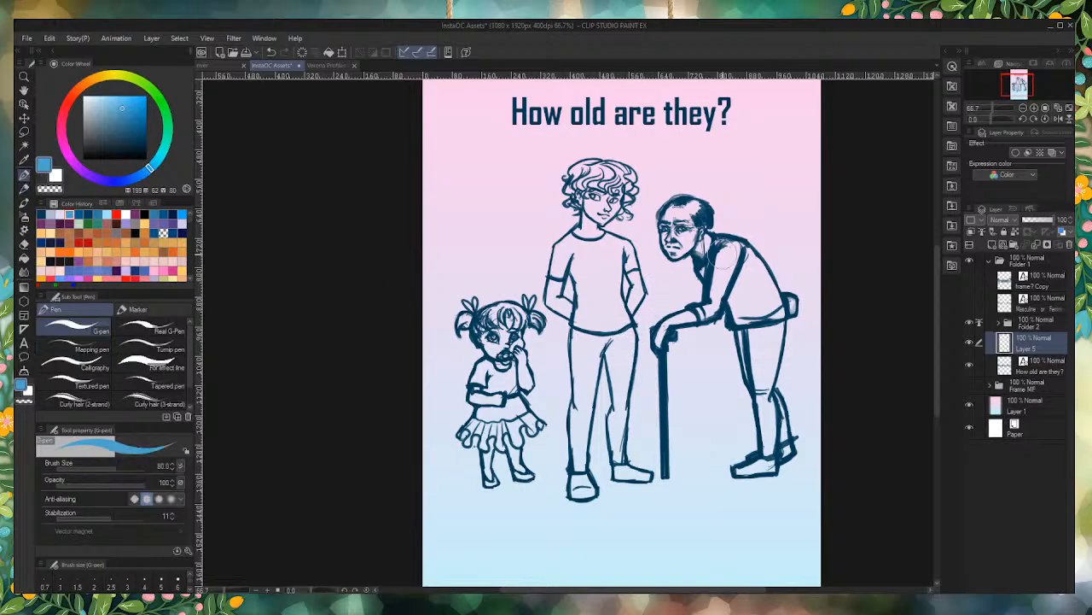
pyautogui.moveTo(724, 258)
pyautogui.mouseDown()
pyautogui.moveTo(717, 213)
pyautogui.moveTo(673, 196)
pyautogui.moveTo(654, 205)
pyautogui.moveTo(671, 236)
pyautogui.mouseUp()
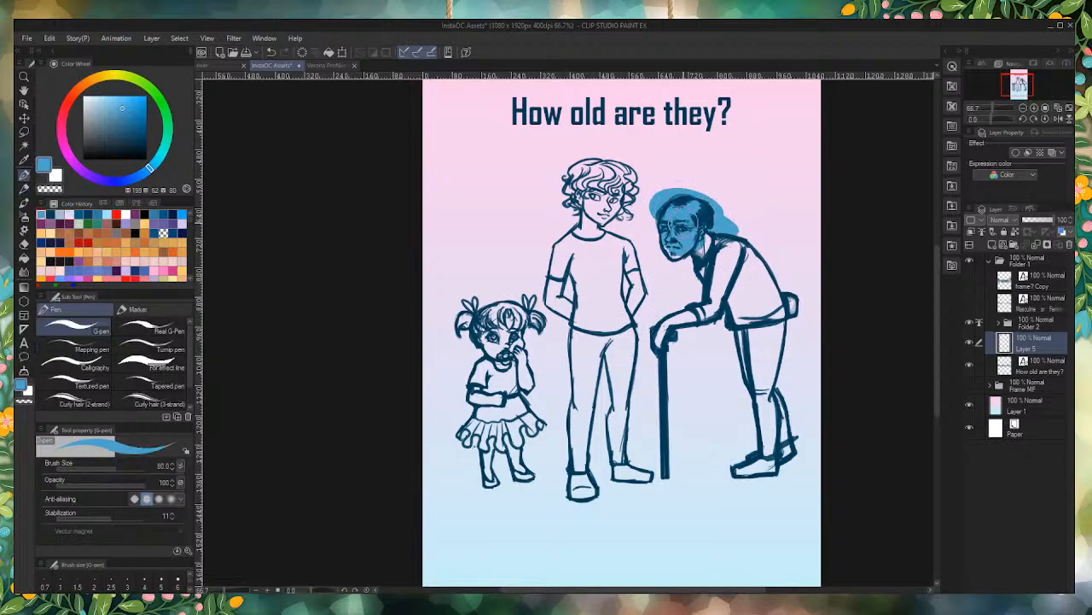
pyautogui.press(']')
pyautogui.press(']')
pyautogui.press(']')
pyautogui.moveTo(763, 241)
pyautogui.mouseDown()
pyautogui.moveTo(786, 282)
pyautogui.moveTo(772, 474)
pyautogui.moveTo(736, 463)
pyautogui.moveTo(722, 282)
pyautogui.moveTo(746, 219)
pyautogui.moveTo(683, 307)
pyautogui.moveTo(657, 376)
pyautogui.moveTo(608, 295)
pyautogui.moveTo(632, 303)
pyautogui.moveTo(606, 213)
pyautogui.moveTo(611, 149)
pyautogui.moveTo(550, 248)
pyautogui.moveTo(576, 342)
pyautogui.moveTo(474, 341)
pyautogui.moveTo(512, 308)
pyautogui.moveTo(472, 295)
pyautogui.moveTo(477, 367)
pyautogui.moveTo(534, 401)
pyautogui.moveTo(478, 465)
pyautogui.moveTo(459, 454)
pyautogui.moveTo(542, 478)
pyautogui.moveTo(580, 375)
pyautogui.moveTo(606, 487)
pyautogui.moveTo(595, 327)
pyautogui.moveTo(636, 503)
pyautogui.moveTo(679, 444)
pyautogui.moveTo(636, 516)
pyautogui.mouseUp()
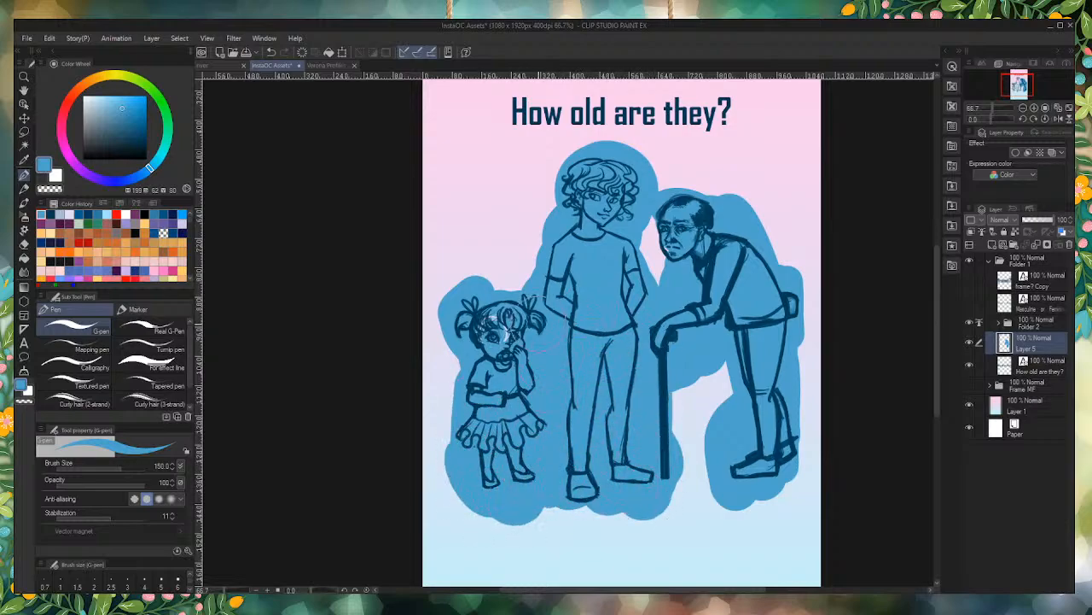
pyautogui.moveTo(543, 324)
pyautogui.mouseDown()
pyautogui.moveTo(598, 427)
pyautogui.moveTo(554, 489)
pyautogui.mouseUp()
# Step: Delete the duplicate linework layer, Layer 3 Copy, from Folder 2, leaving Layer 3 selected with the eraser ready
pyautogui.click(1004, 327)
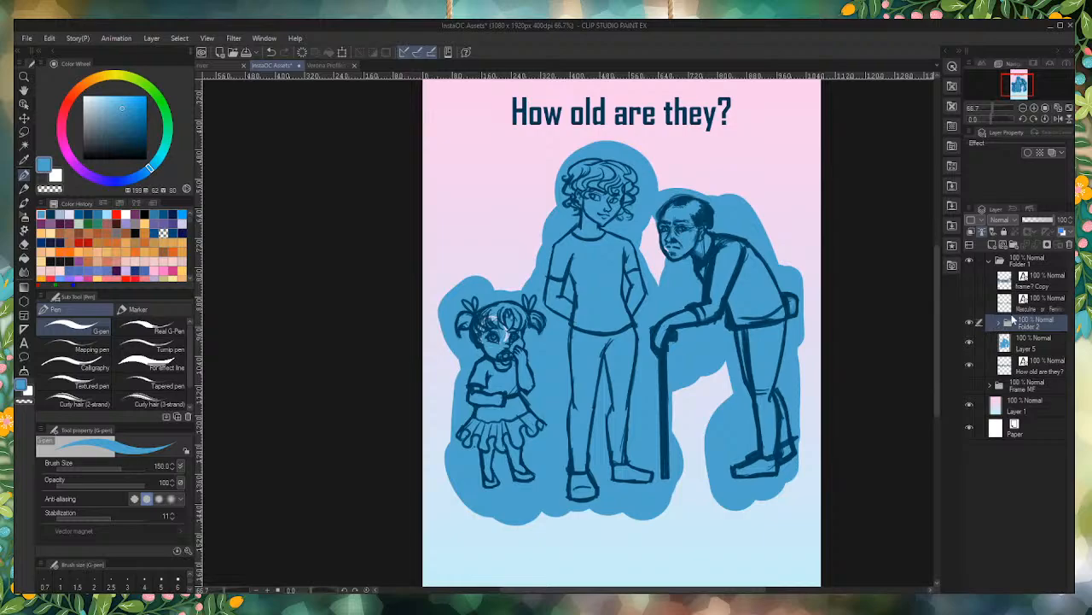
pyautogui.click(23, 244)
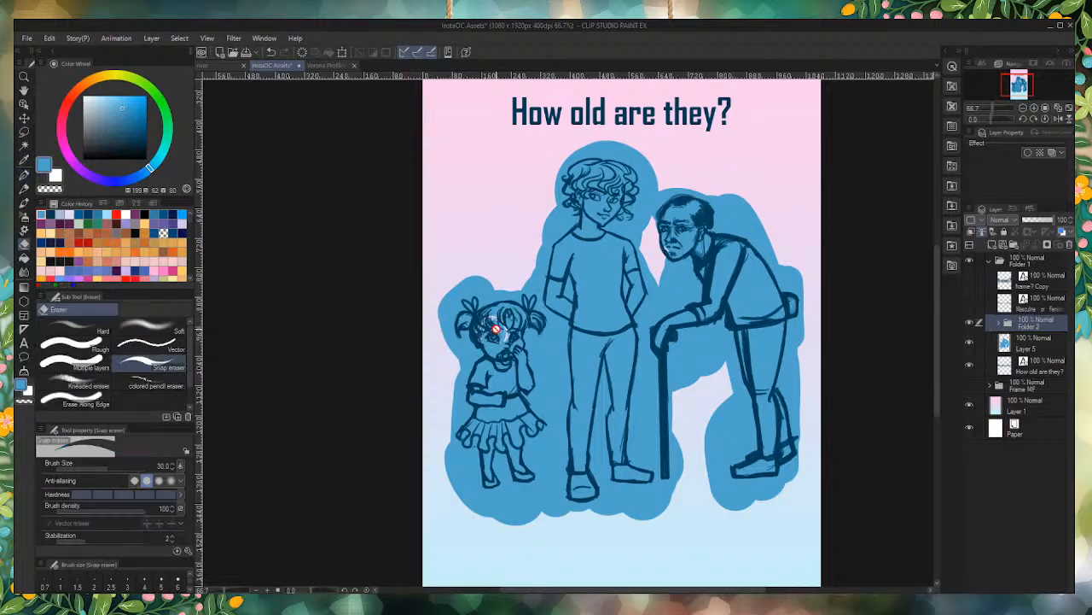
pyautogui.scroll(4, 496, 331)
pyautogui.click(1002, 325)
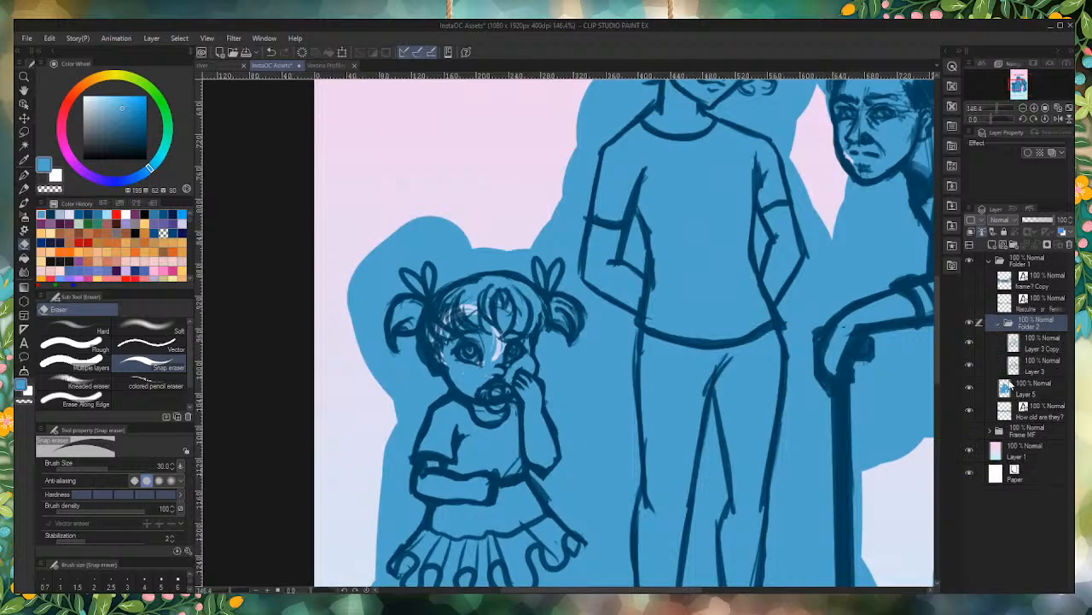
pyautogui.click(969, 342)
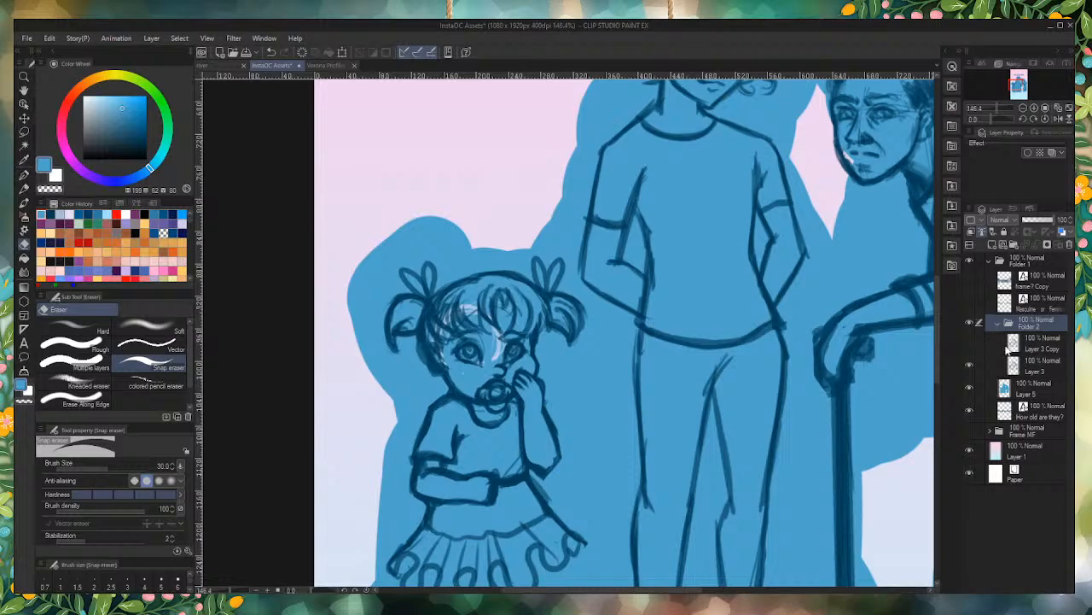
pyautogui.click(1029, 369)
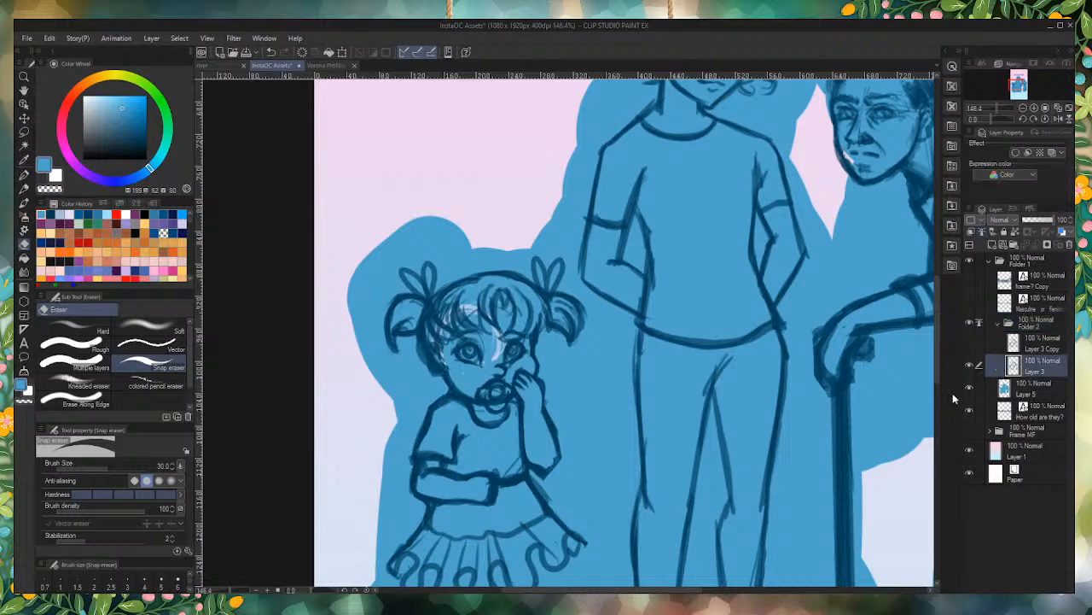
pyautogui.click(1035, 345)
pyautogui.click(1069, 245)
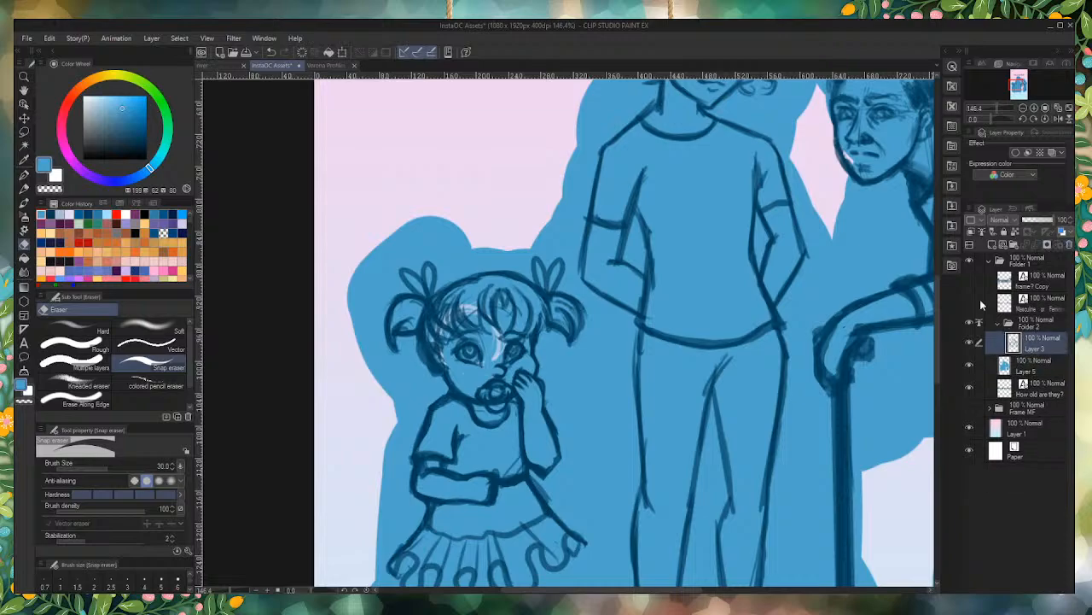
# Step: Erase the leftover white patches from the girl's face and fringe on Layer 3 with the Snap eraser at size 30
pyautogui.scroll(3, 474, 359)
pyautogui.moveTo(430, 463)
pyautogui.mouseDown()
pyautogui.moveTo(480, 429)
pyautogui.moveTo(416, 427)
pyautogui.mouseUp()
pyautogui.moveTo(516, 383)
pyautogui.mouseDown()
pyautogui.moveTo(529, 359)
pyautogui.moveTo(529, 312)
pyautogui.mouseUp()
pyautogui.moveTo(474, 243)
pyautogui.mouseDown()
pyautogui.moveTo(425, 220)
pyautogui.moveTo(410, 193)
pyautogui.moveTo(408, 227)
pyautogui.moveTo(336, 236)
pyautogui.moveTo(317, 349)
pyautogui.moveTo(341, 410)
pyautogui.moveTo(436, 432)
pyautogui.moveTo(465, 394)
pyautogui.moveTo(426, 379)
pyautogui.moveTo(529, 427)
pyautogui.moveTo(502, 444)
pyautogui.moveTo(508, 461)
pyautogui.moveTo(559, 350)
pyautogui.moveTo(568, 359)
pyautogui.moveTo(505, 397)
pyautogui.mouseUp()
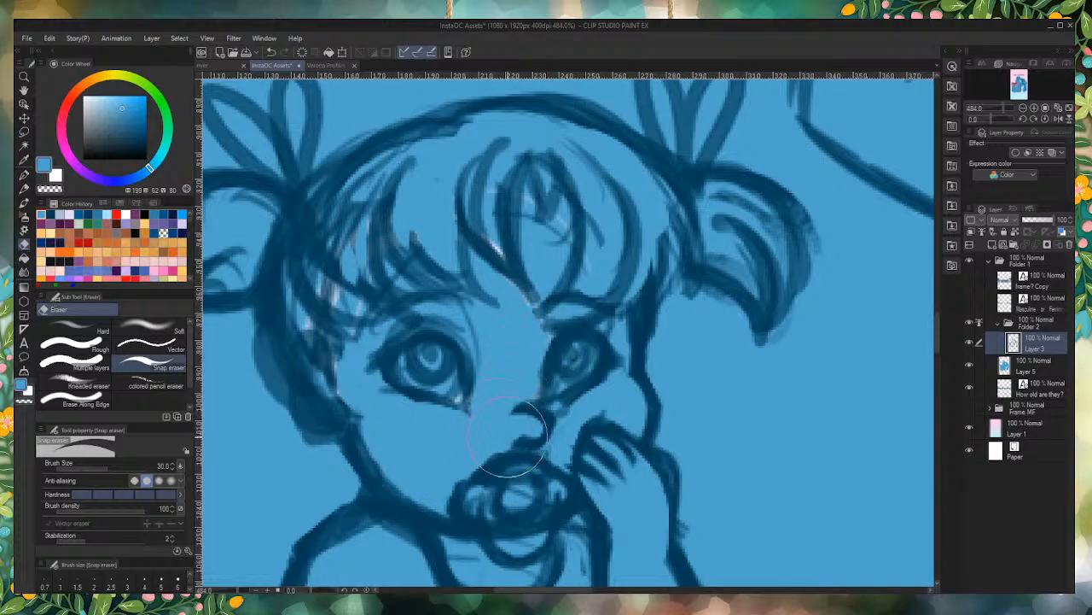
pyautogui.scroll(-1, 500, 288)
pyautogui.scroll(-8, 500, 289)
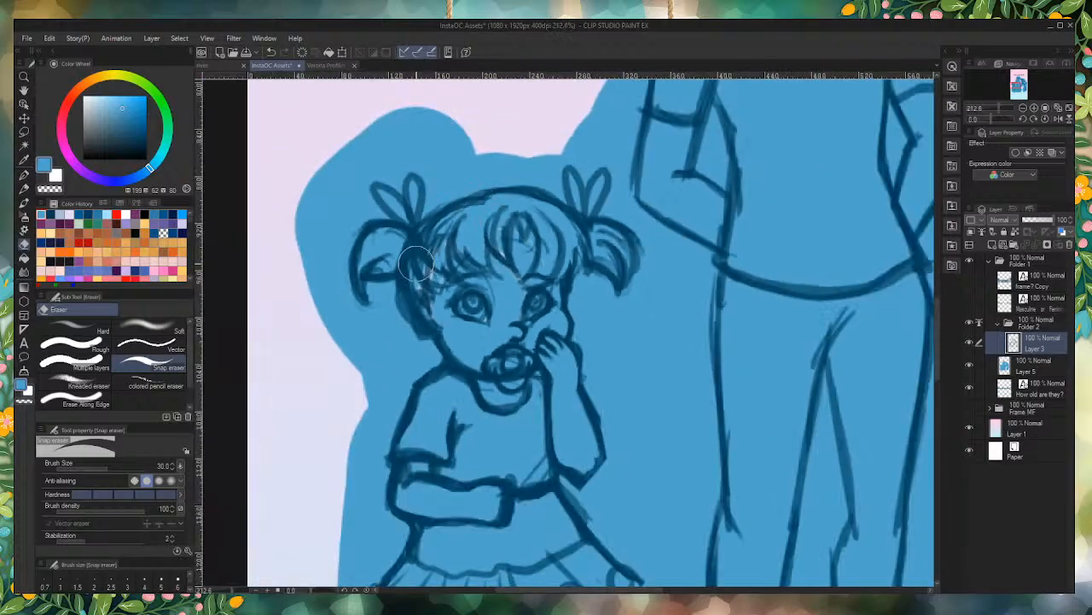
pyautogui.scroll(8, 498, 247)
pyautogui.moveTo(498, 288); pyautogui.dragTo(488, 254)
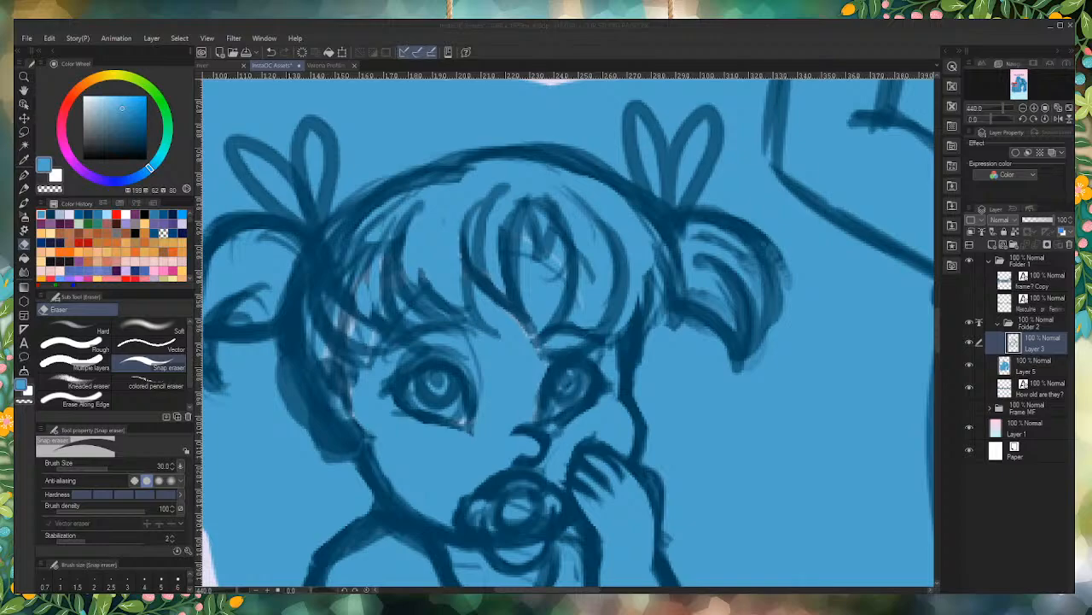
pyautogui.click(445, 360)
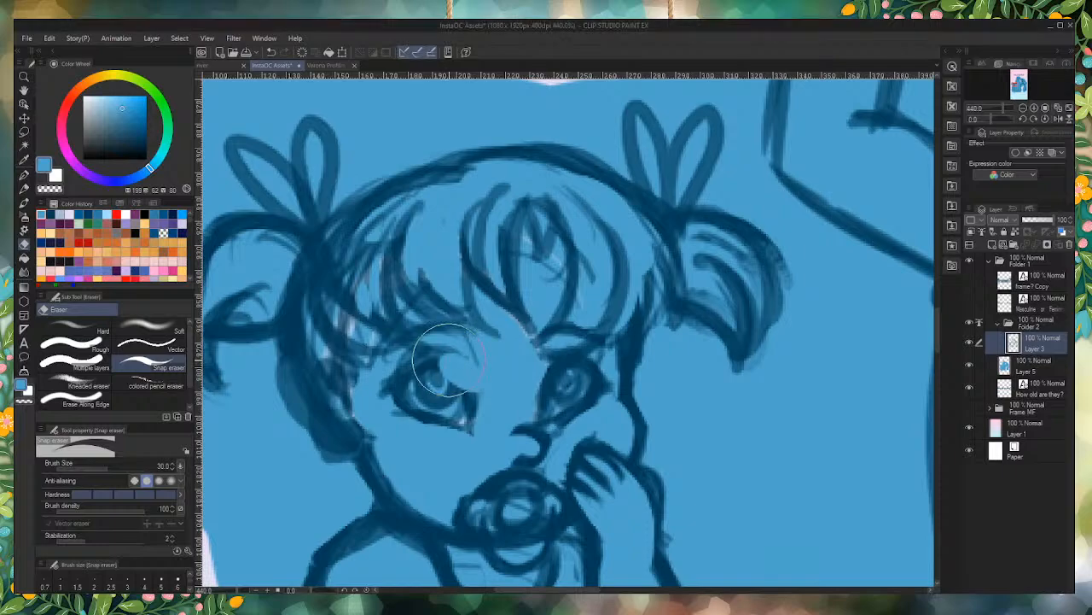
pyautogui.hotkey('ctrl', 'z')
# Step: Switch to the Erase Along Edge eraser and duplicate the linework on Layer 3
pyautogui.click(86, 399)
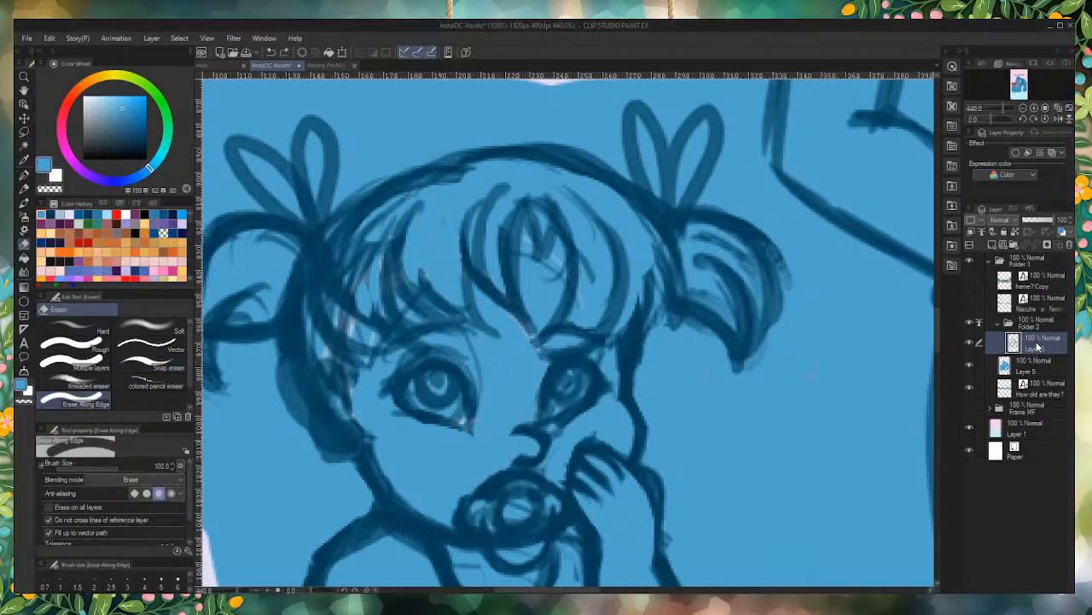
pyautogui.click(994, 245)
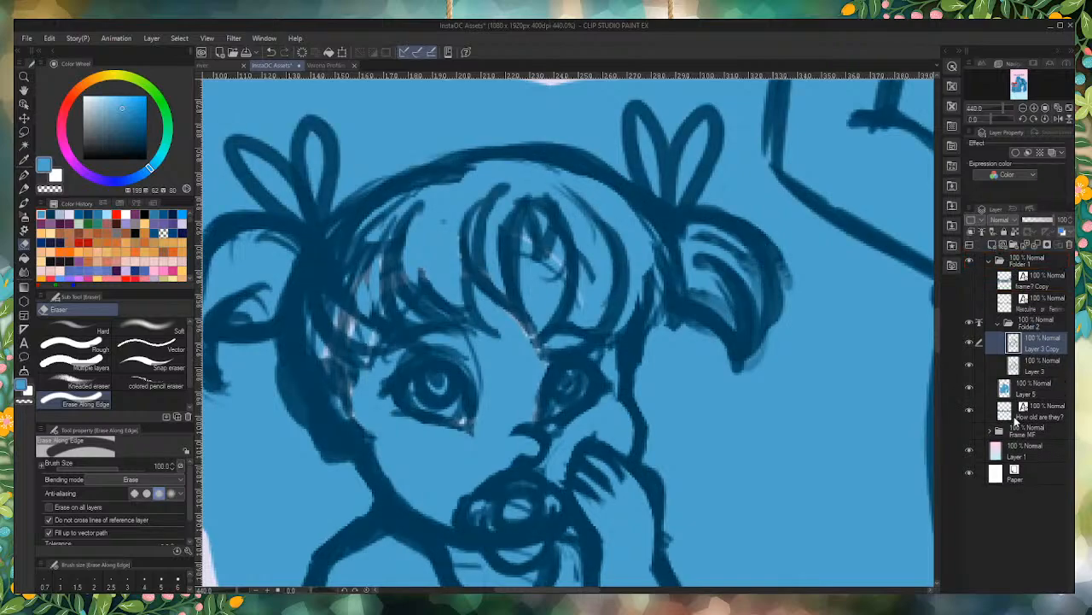
# Step: Collapse Folder 2, select the blue backing layer, Layer 5, and reduce the Erase Along Edge eraser size to 70
pyautogui.click(999, 324)
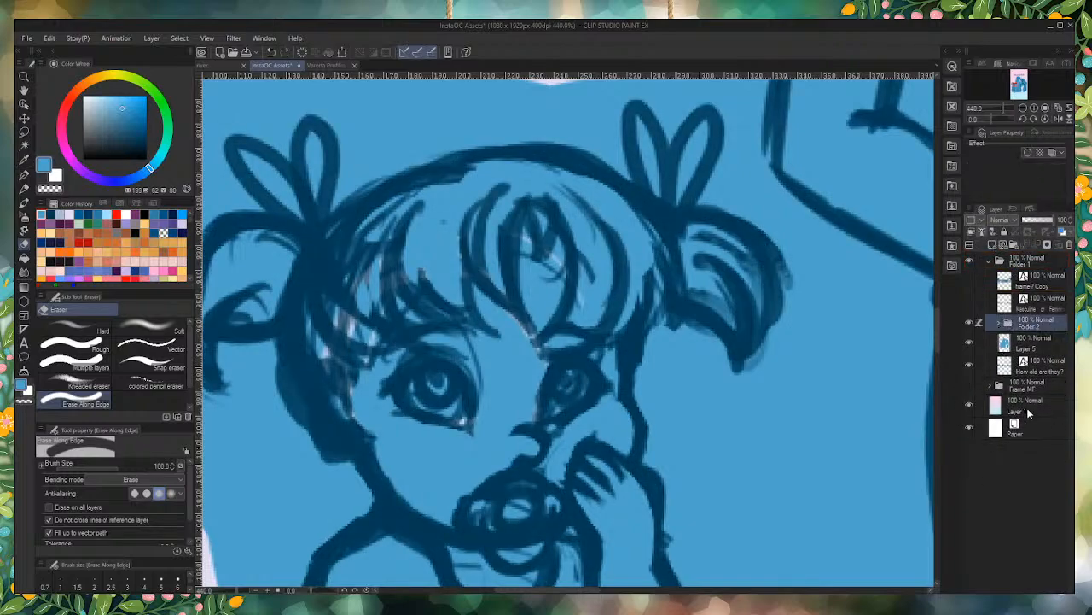
pyautogui.click(1039, 371)
pyautogui.scroll(-5, 667, 293)
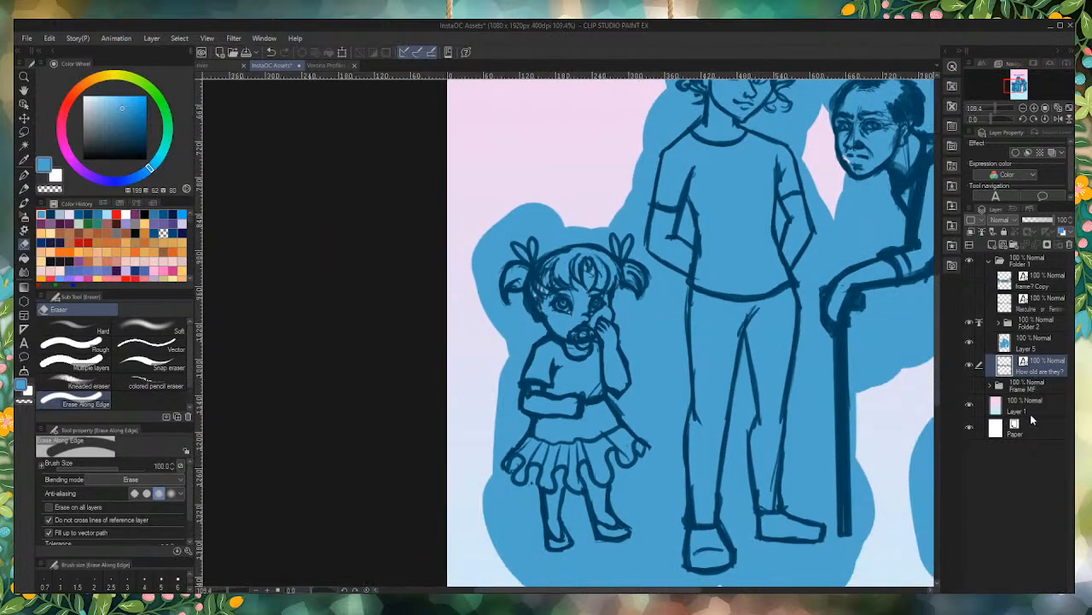
pyautogui.click(1031, 344)
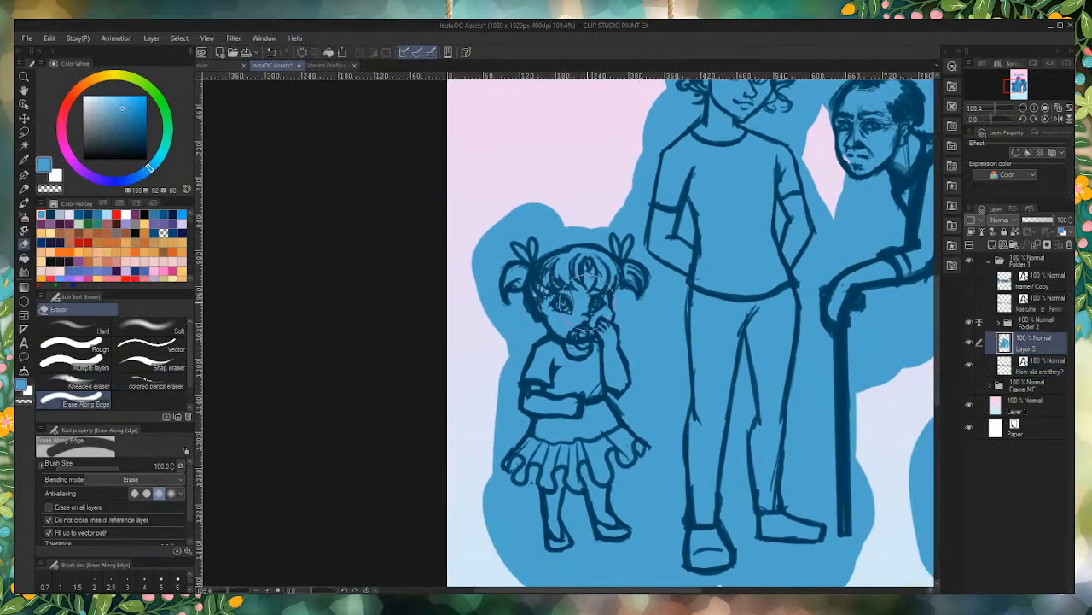
pyautogui.moveTo(602, 203); pyautogui.dragTo(651, 306)
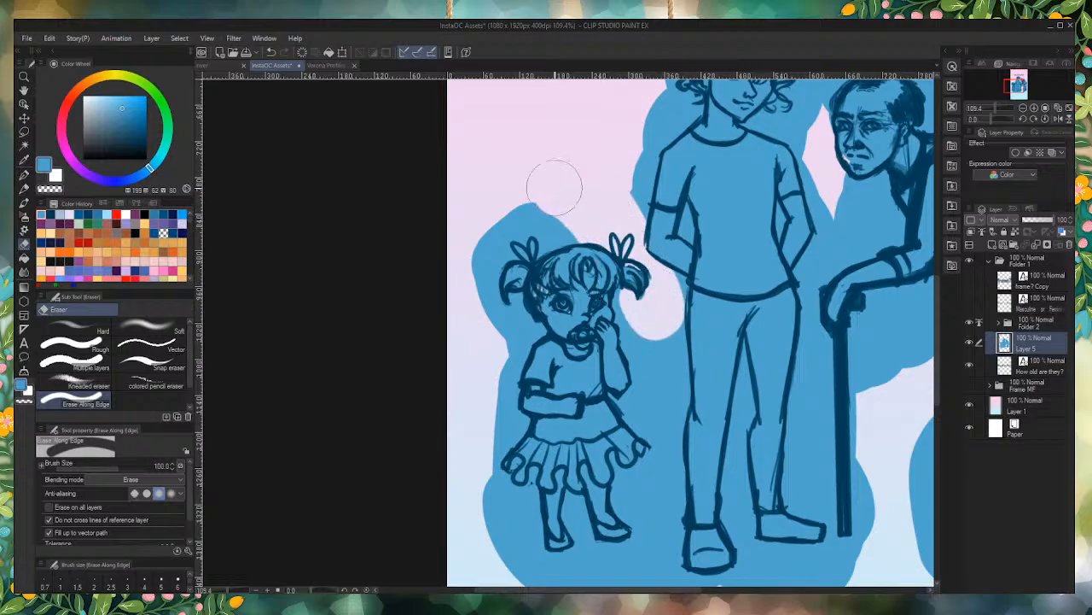
pyautogui.hotkey('ctrl', 'z')
pyautogui.press('[')
pyautogui.press('[')
pyautogui.press('[')
pyautogui.press('[')
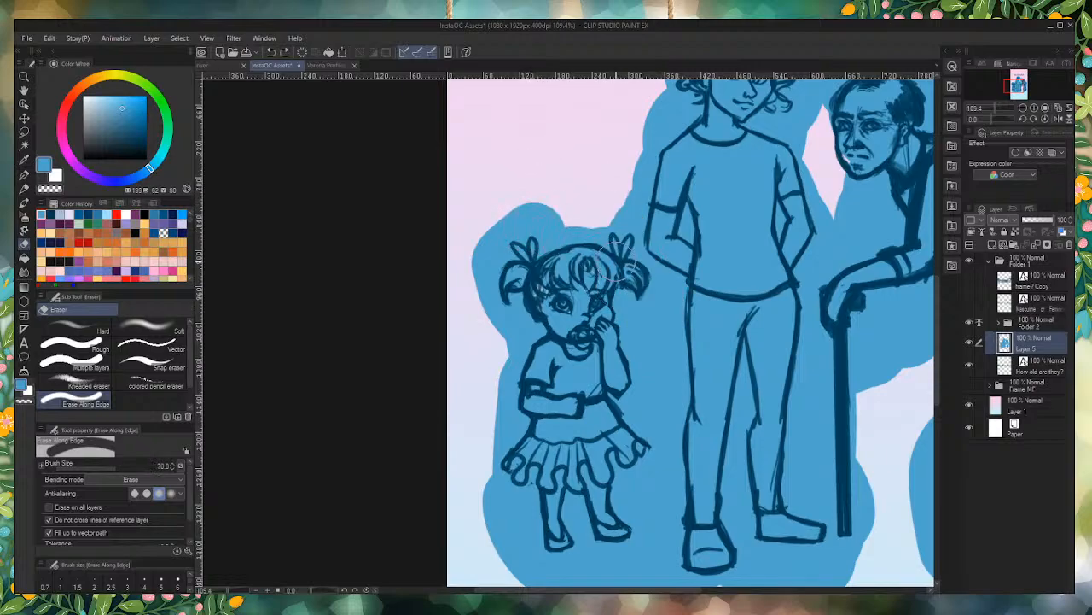
# Step: Erase the blue backing outside the girl's outline on Layer 5 at eraser size 50, with anti-aliasing one level lower
pyautogui.moveTo(552, 196)
pyautogui.mouseDown()
pyautogui.moveTo(532, 224)
pyautogui.moveTo(530, 206)
pyautogui.moveTo(549, 211)
pyautogui.moveTo(518, 232)
pyautogui.moveTo(495, 283)
pyautogui.moveTo(511, 309)
pyautogui.moveTo(519, 297)
pyautogui.moveTo(524, 329)
pyautogui.moveTo(520, 316)
pyautogui.moveTo(537, 328)
pyautogui.moveTo(507, 400)
pyautogui.mouseUp()
pyautogui.click(146, 493)
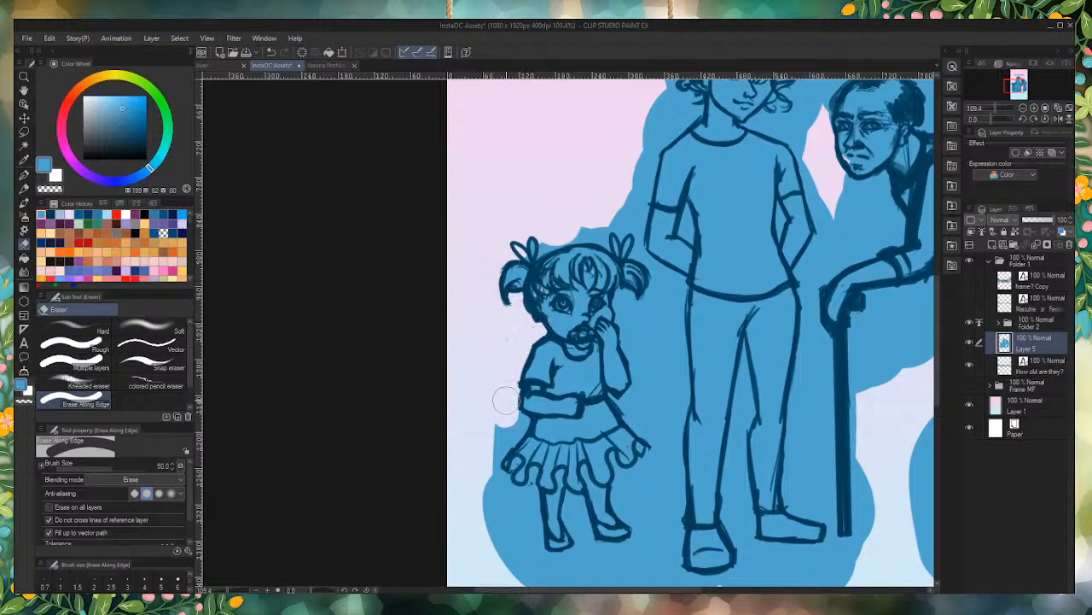
pyautogui.moveTo(509, 331); pyautogui.dragTo(500, 364)
pyautogui.moveTo(536, 240)
pyautogui.mouseDown()
pyautogui.moveTo(641, 245)
pyautogui.moveTo(678, 284)
pyautogui.moveTo(672, 306)
pyautogui.moveTo(661, 280)
pyautogui.moveTo(640, 309)
pyautogui.moveTo(631, 302)
pyautogui.moveTo(651, 302)
pyautogui.moveTo(638, 308)
pyautogui.moveTo(624, 295)
pyautogui.moveTo(639, 384)
pyautogui.moveTo(633, 406)
pyautogui.moveTo(636, 393)
pyautogui.moveTo(618, 397)
pyautogui.moveTo(657, 452)
pyautogui.moveTo(617, 489)
pyautogui.moveTo(638, 542)
pyautogui.moveTo(595, 536)
pyautogui.moveTo(585, 512)
pyautogui.moveTo(592, 543)
pyautogui.moveTo(575, 509)
pyautogui.moveTo(577, 546)
pyautogui.moveTo(547, 556)
pyautogui.moveTo(531, 524)
pyautogui.moveTo(534, 474)
pyautogui.moveTo(518, 488)
pyautogui.moveTo(500, 461)
pyautogui.moveTo(517, 435)
pyautogui.moveTo(511, 425)
pyautogui.moveTo(484, 459)
pyautogui.moveTo(509, 518)
pyautogui.moveTo(512, 558)
pyautogui.mouseUp()
pyautogui.scroll(-4, 508, 454)
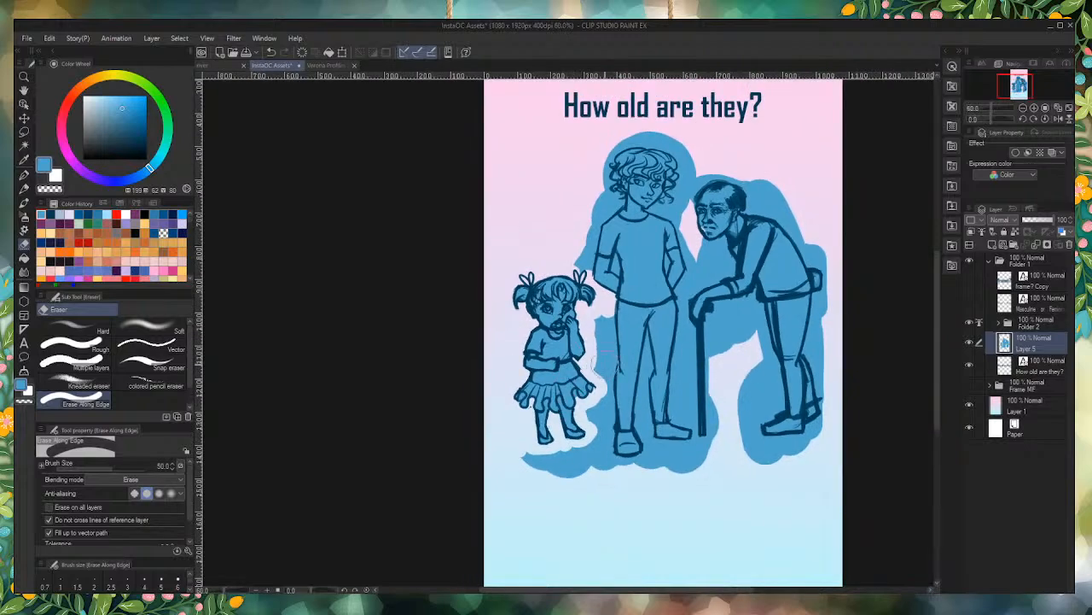
# Step: Erase the excess blue backing between the standing figure and the elderly man, around their legs, feet and the cane
pyautogui.scroll(3, 742, 156)
pyautogui.moveTo(665, 274)
pyautogui.mouseDown()
pyautogui.moveTo(704, 287)
pyautogui.moveTo(717, 341)
pyautogui.moveTo(676, 351)
pyautogui.moveTo(705, 347)
pyautogui.moveTo(676, 360)
pyautogui.moveTo(645, 403)
pyautogui.moveTo(665, 495)
pyautogui.moveTo(695, 400)
pyautogui.moveTo(758, 372)
pyautogui.moveTo(803, 569)
pyautogui.mouseUp()
pyautogui.moveTo(862, 386)
pyautogui.mouseDown()
pyautogui.moveTo(842, 483)
pyautogui.moveTo(846, 458)
pyautogui.moveTo(872, 570)
pyautogui.moveTo(886, 397)
pyautogui.moveTo(867, 446)
pyautogui.moveTo(877, 476)
pyautogui.mouseUp()
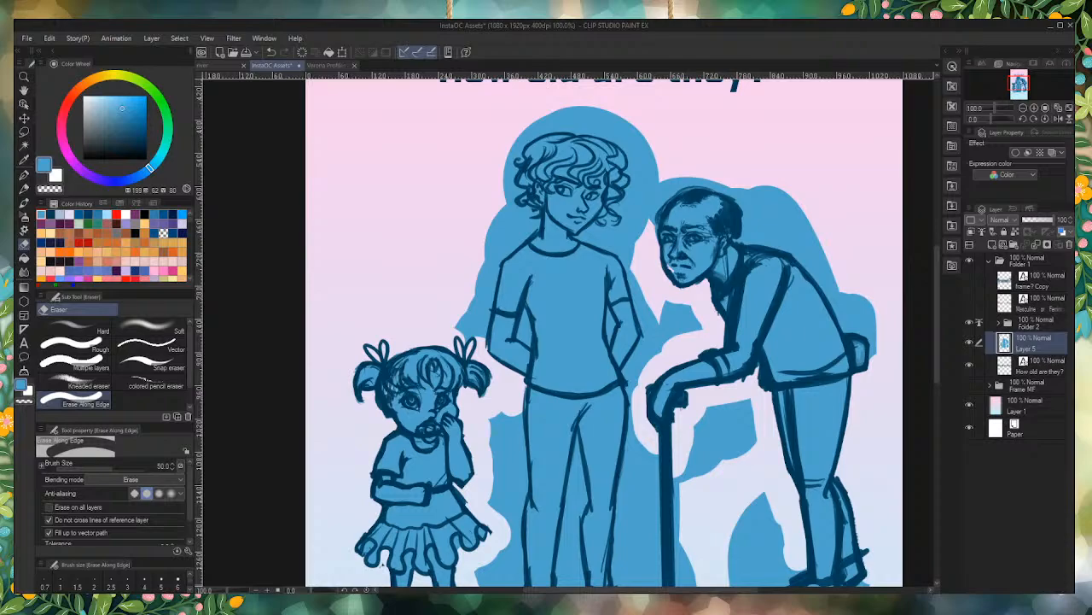
pyautogui.scroll(-5, 650, 294)
pyautogui.scroll(5, 717, 424)
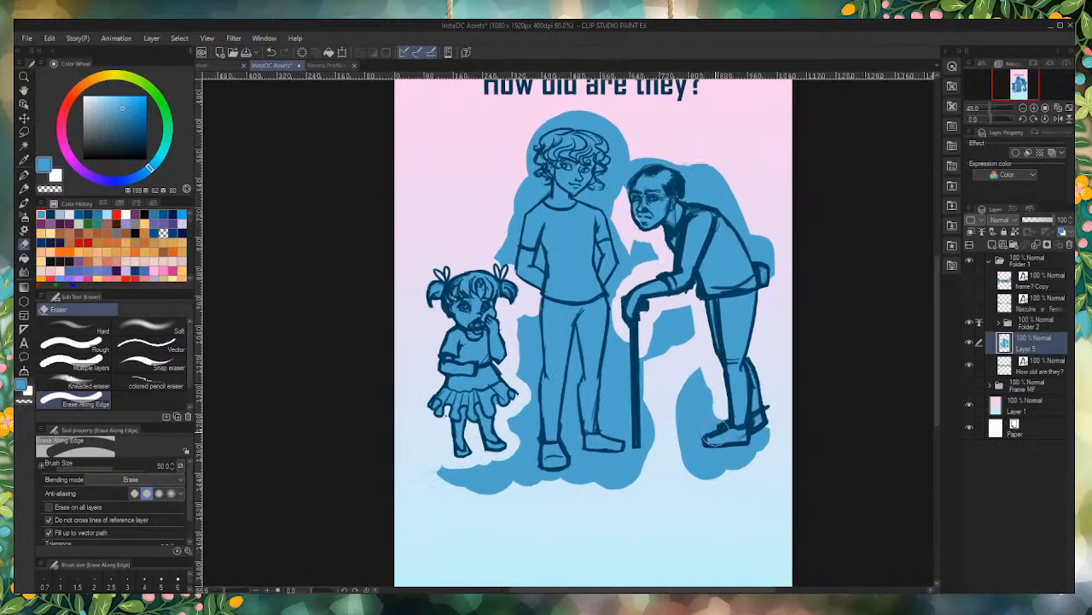
pyautogui.moveTo(717, 424)
pyautogui.mouseDown()
pyautogui.moveTo(692, 461)
pyautogui.moveTo(718, 469)
pyautogui.moveTo(772, 463)
pyautogui.moveTo(780, 439)
pyautogui.moveTo(742, 487)
pyautogui.moveTo(673, 487)
pyautogui.moveTo(738, 494)
pyautogui.moveTo(659, 434)
pyautogui.mouseUp()
pyautogui.moveTo(669, 372)
pyautogui.mouseDown()
pyautogui.moveTo(673, 403)
pyautogui.moveTo(702, 362)
pyautogui.moveTo(696, 414)
pyautogui.moveTo(677, 424)
pyautogui.moveTo(690, 417)
pyautogui.moveTo(667, 300)
pyautogui.moveTo(652, 306)
pyautogui.moveTo(649, 336)
pyautogui.moveTo(639, 333)
pyautogui.moveTo(608, 445)
pyautogui.moveTo(615, 466)
pyautogui.moveTo(613, 399)
pyautogui.moveTo(606, 527)
pyautogui.moveTo(580, 523)
pyautogui.moveTo(569, 503)
pyautogui.moveTo(489, 511)
pyautogui.moveTo(590, 495)
pyautogui.moveTo(402, 527)
pyautogui.moveTo(398, 537)
pyautogui.moveTo(315, 500)
pyautogui.moveTo(418, 526)
pyautogui.moveTo(361, 496)
pyautogui.moveTo(473, 499)
pyautogui.moveTo(460, 422)
pyautogui.moveTo(462, 459)
pyautogui.moveTo(467, 272)
pyautogui.moveTo(449, 334)
pyautogui.moveTo(462, 395)
pyautogui.moveTo(450, 430)
pyautogui.moveTo(437, 432)
pyautogui.moveTo(459, 476)
pyautogui.moveTo(401, 507)
pyautogui.mouseUp()
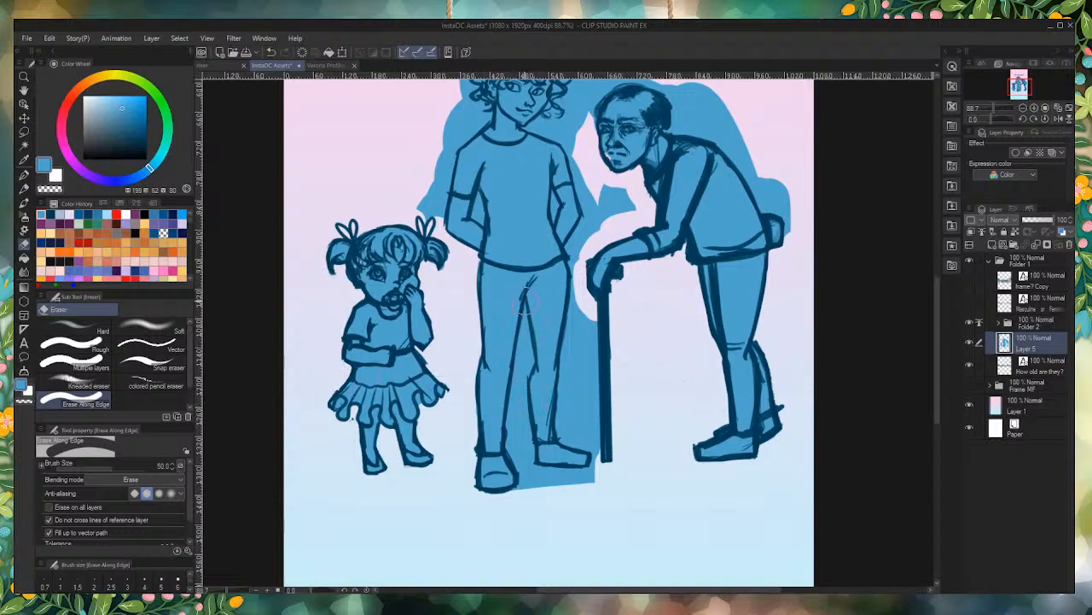
pyautogui.moveTo(526, 315)
pyautogui.mouseDown()
pyautogui.moveTo(517, 438)
pyautogui.moveTo(530, 474)
pyautogui.moveTo(516, 432)
pyautogui.moveTo(526, 479)
pyautogui.moveTo(512, 498)
pyautogui.moveTo(533, 496)
pyautogui.moveTo(542, 480)
pyautogui.moveTo(584, 480)
pyautogui.moveTo(530, 467)
pyautogui.moveTo(518, 388)
pyautogui.moveTo(532, 495)
pyautogui.moveTo(610, 490)
pyautogui.moveTo(594, 333)
pyautogui.moveTo(586, 354)
pyautogui.moveTo(602, 464)
pyautogui.moveTo(564, 421)
pyautogui.moveTo(586, 295)
pyautogui.moveTo(566, 428)
pyautogui.moveTo(592, 205)
pyautogui.moveTo(583, 163)
pyautogui.moveTo(602, 229)
pyautogui.moveTo(599, 183)
pyautogui.moveTo(638, 186)
pyautogui.mouseUp()
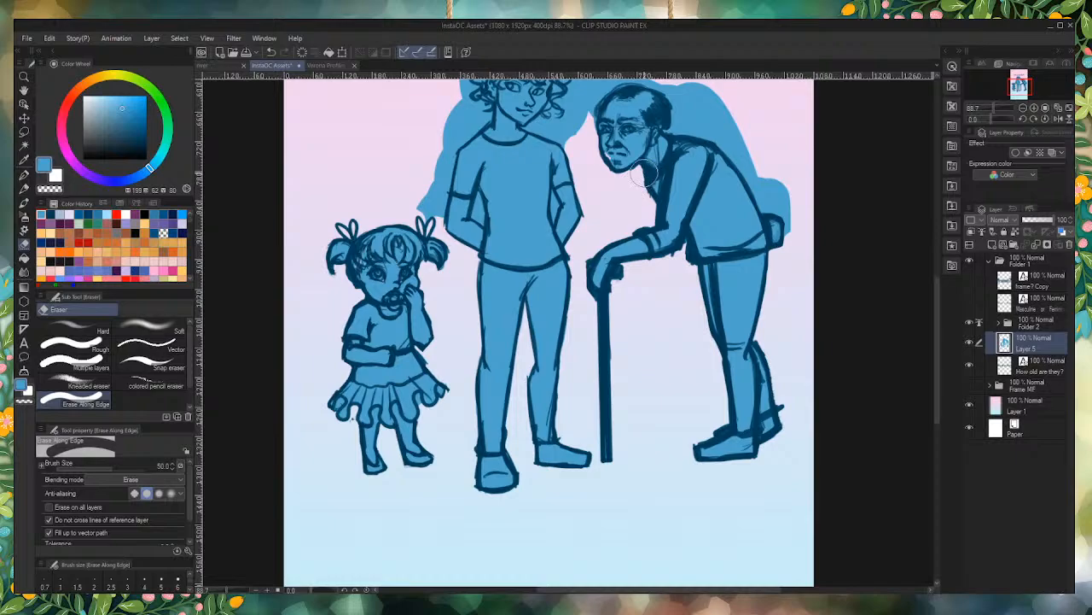
# Step: Erase the remaining blue backing around the elderly man's head and back and the standing figure's hair, shoulders and arm gaps
pyautogui.scroll(-3, 628, 295)
pyautogui.scroll(3, 618, 136)
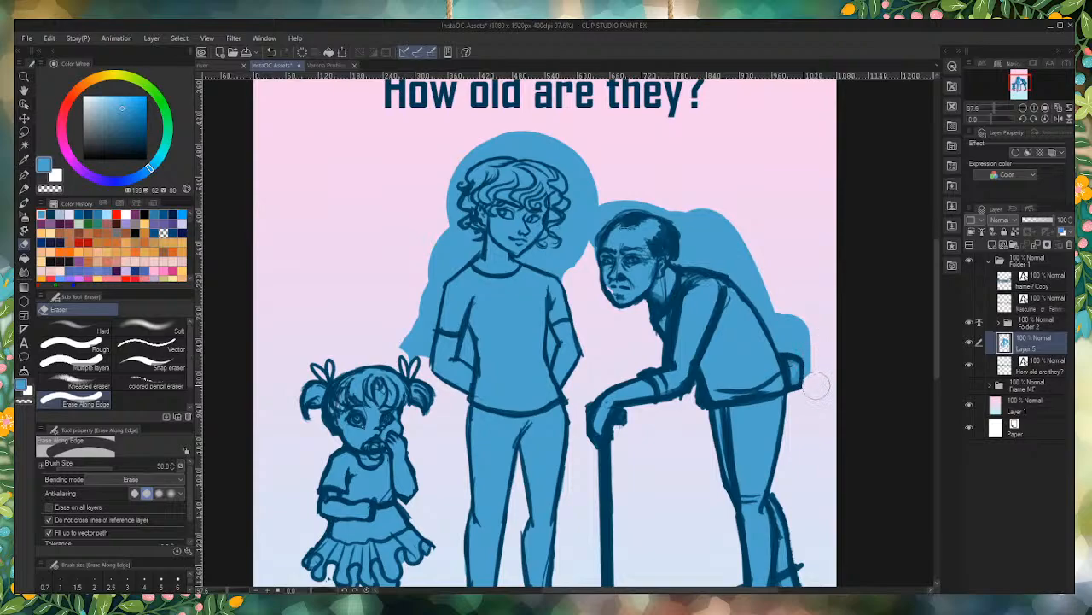
pyautogui.moveTo(792, 342)
pyautogui.mouseDown()
pyautogui.moveTo(762, 294)
pyautogui.moveTo(791, 334)
pyautogui.moveTo(780, 294)
pyautogui.moveTo(746, 250)
pyautogui.moveTo(751, 262)
pyautogui.moveTo(700, 223)
pyautogui.moveTo(754, 291)
pyautogui.moveTo(702, 244)
pyautogui.moveTo(692, 243)
pyautogui.moveTo(718, 260)
pyautogui.moveTo(684, 259)
pyautogui.moveTo(687, 240)
pyautogui.moveTo(648, 186)
pyautogui.moveTo(657, 202)
pyautogui.moveTo(600, 211)
pyautogui.moveTo(583, 279)
pyautogui.moveTo(589, 224)
pyautogui.moveTo(573, 262)
pyautogui.moveTo(536, 256)
pyautogui.moveTo(568, 240)
pyautogui.moveTo(599, 200)
pyautogui.moveTo(593, 158)
pyautogui.moveTo(585, 206)
pyautogui.moveTo(586, 160)
pyautogui.moveTo(574, 193)
pyautogui.moveTo(580, 172)
pyautogui.moveTo(558, 140)
pyautogui.mouseUp()
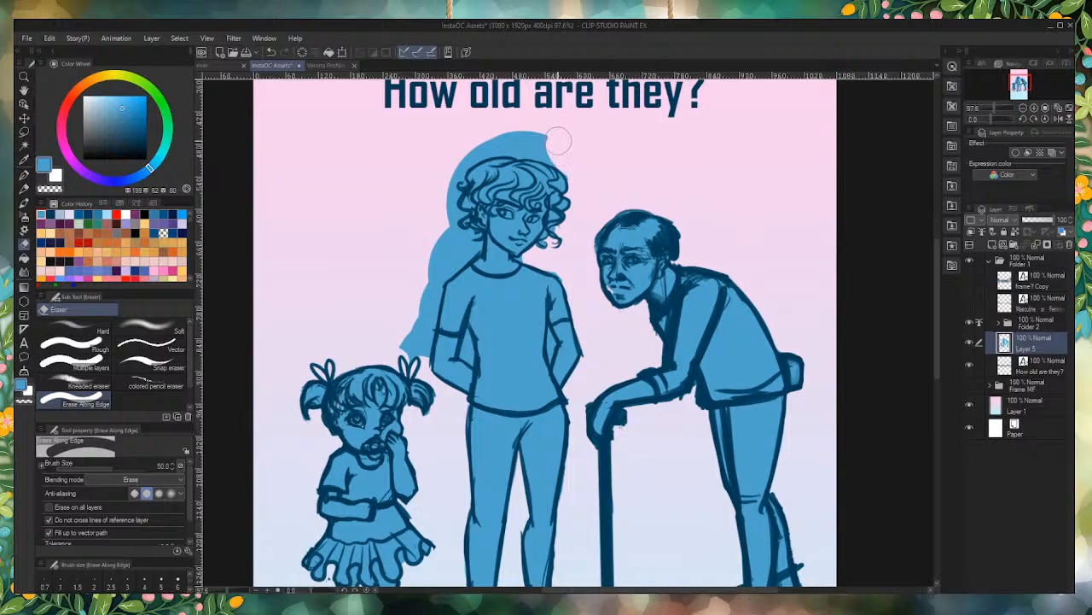
pyautogui.moveTo(558, 141)
pyautogui.mouseDown()
pyautogui.moveTo(494, 132)
pyautogui.moveTo(566, 150)
pyautogui.moveTo(496, 124)
pyautogui.moveTo(559, 151)
pyautogui.moveTo(468, 138)
pyautogui.moveTo(513, 143)
pyautogui.moveTo(445, 158)
pyautogui.moveTo(493, 147)
pyautogui.moveTo(441, 183)
pyautogui.moveTo(465, 155)
pyautogui.moveTo(444, 207)
pyautogui.moveTo(463, 240)
pyautogui.moveTo(471, 232)
pyautogui.moveTo(446, 258)
pyautogui.moveTo(531, 257)
pyautogui.moveTo(462, 256)
pyautogui.moveTo(440, 272)
pyautogui.moveTo(448, 260)
pyautogui.moveTo(420, 316)
pyautogui.moveTo(442, 248)
pyautogui.moveTo(432, 249)
pyautogui.moveTo(400, 328)
pyautogui.moveTo(409, 341)
pyautogui.moveTo(430, 288)
pyautogui.moveTo(418, 358)
pyautogui.moveTo(454, 236)
pyautogui.mouseUp()
pyautogui.moveTo(466, 350); pyautogui.dragTo(467, 348)
pyautogui.moveTo(564, 331); pyautogui.dragTo(548, 350)
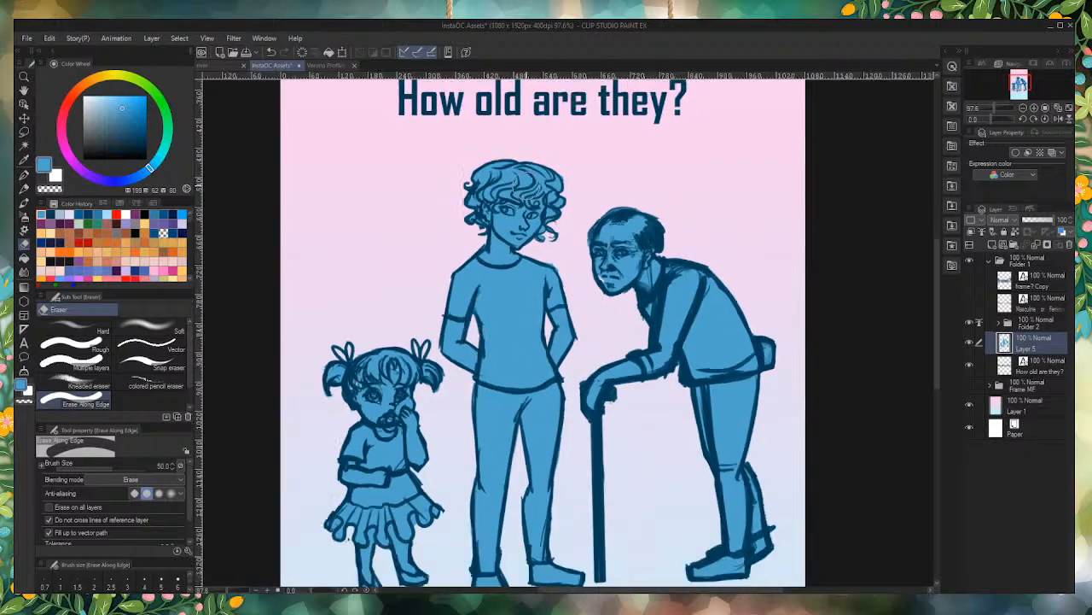
pyautogui.scroll(-4, 525, 182)
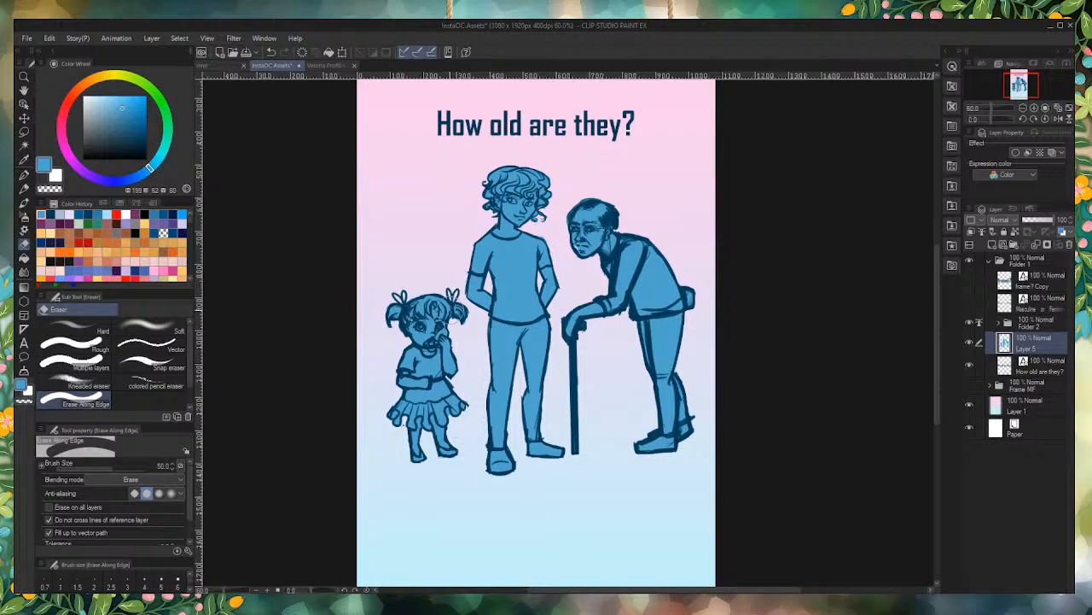
# Step: Fill the small gap in the blue backing at the elderly man's jaw with the G-pen, and check all three figures
pyautogui.scroll(3, 543, 199)
pyautogui.scroll(4, 574, 196)
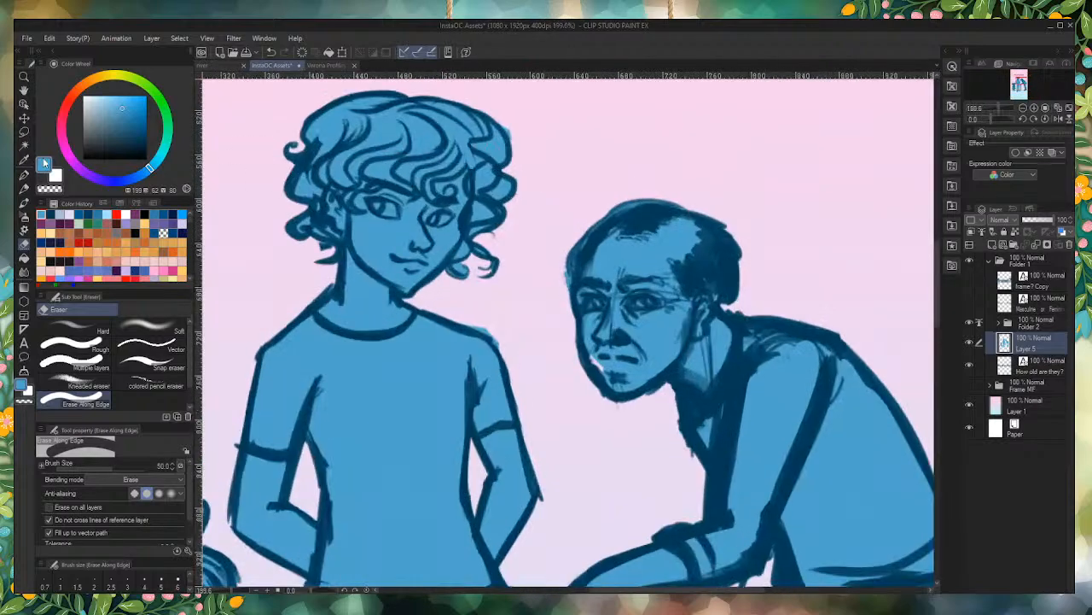
pyautogui.click(26, 174)
pyautogui.moveTo(600, 374); pyautogui.dragTo(592, 351)
pyautogui.scroll(-5, 626, 388)
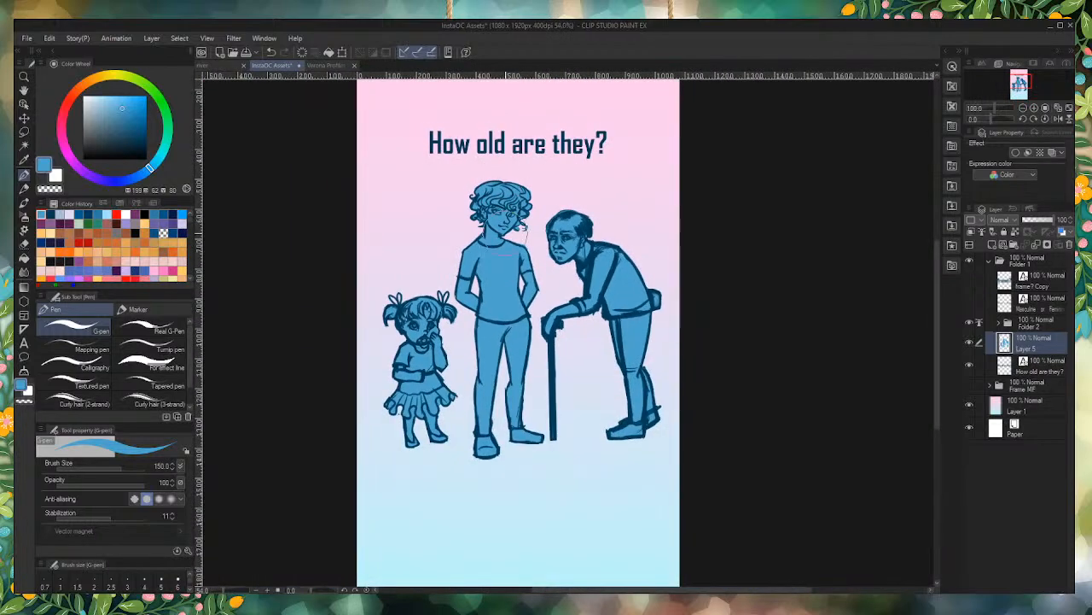
pyautogui.scroll(-4, 564, 468)
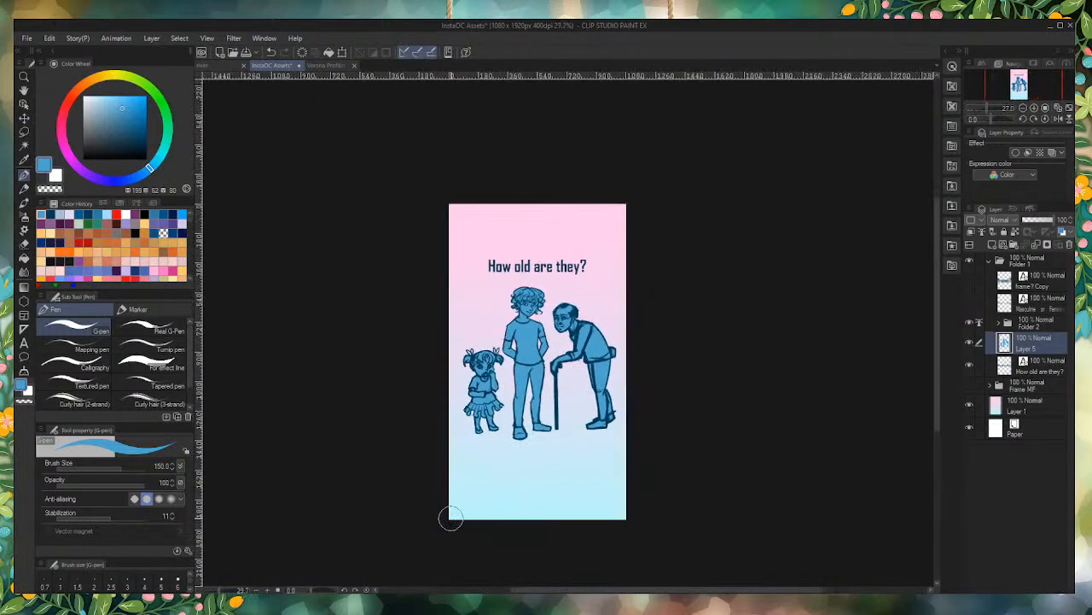
pyautogui.scroll(3, 444, 522)
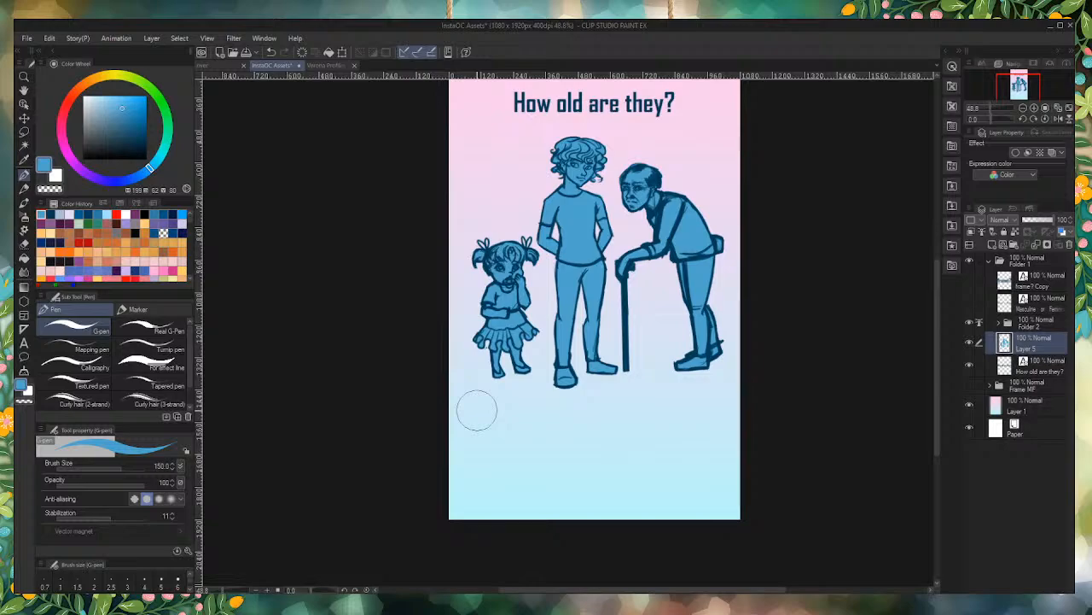
pyautogui.scroll(-3, 657, 333)
pyautogui.scroll(4, 683, 337)
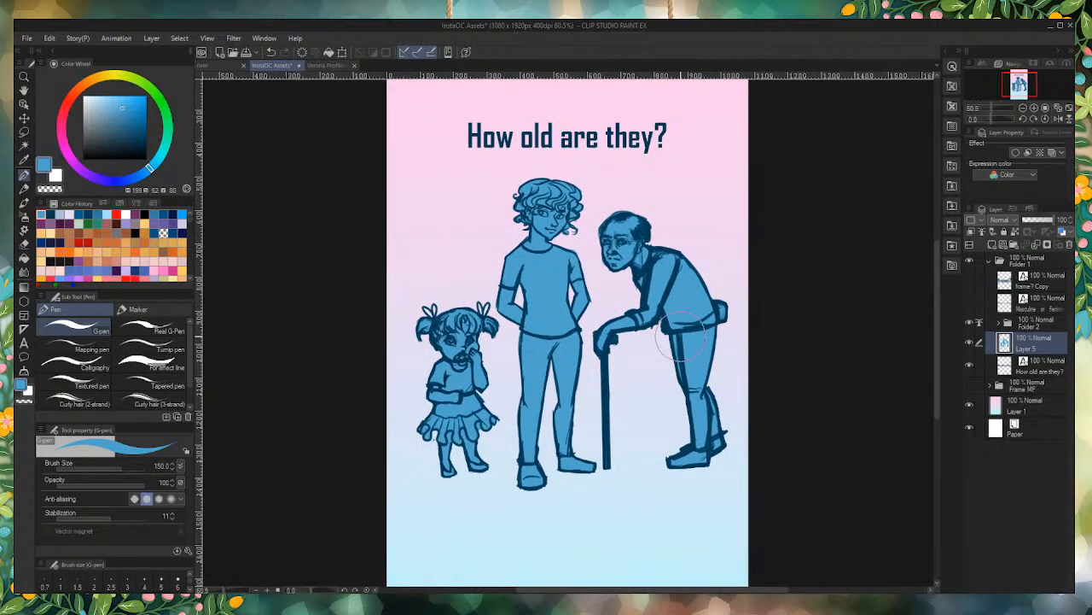
pyautogui.scroll(1, 745, 316)
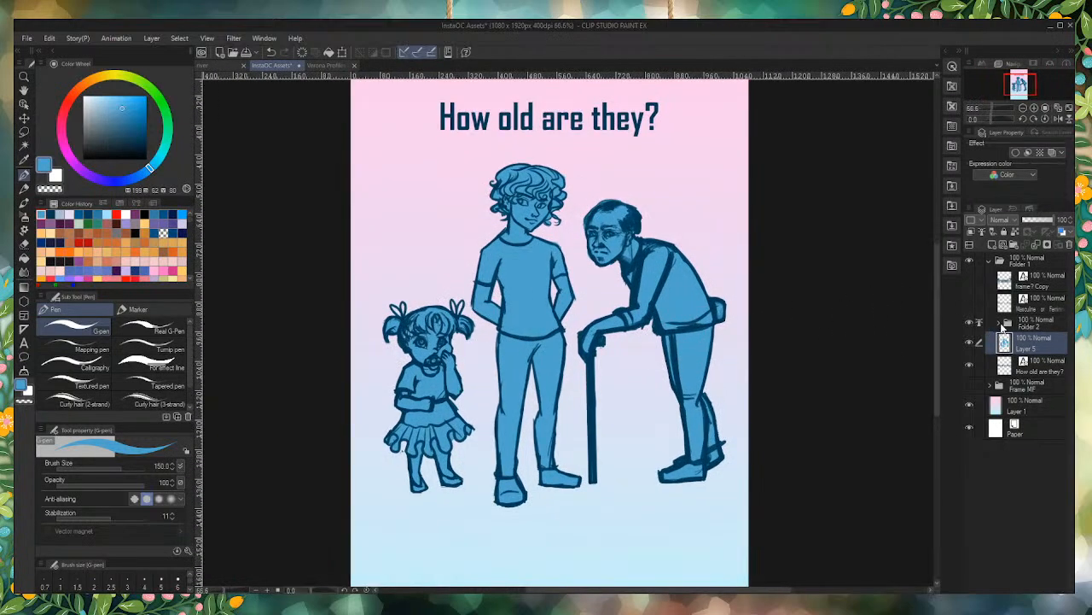
# Step: Expand Folder 2 and delete the duplicate linework layer, Layer 3 Copy
pyautogui.click(1002, 325)
pyautogui.click(1024, 346)
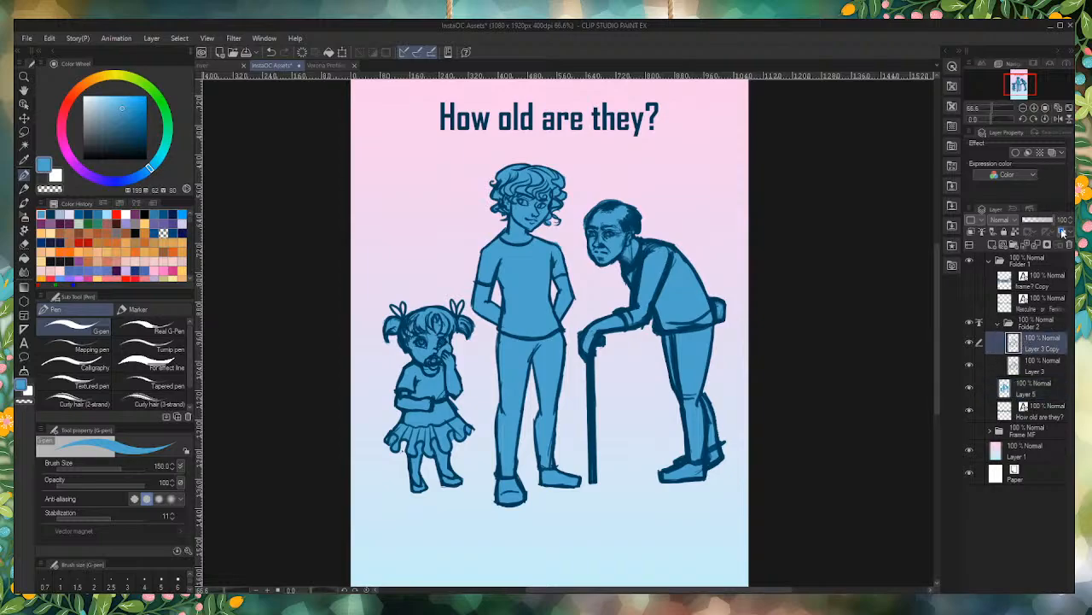
pyautogui.click(1063, 232)
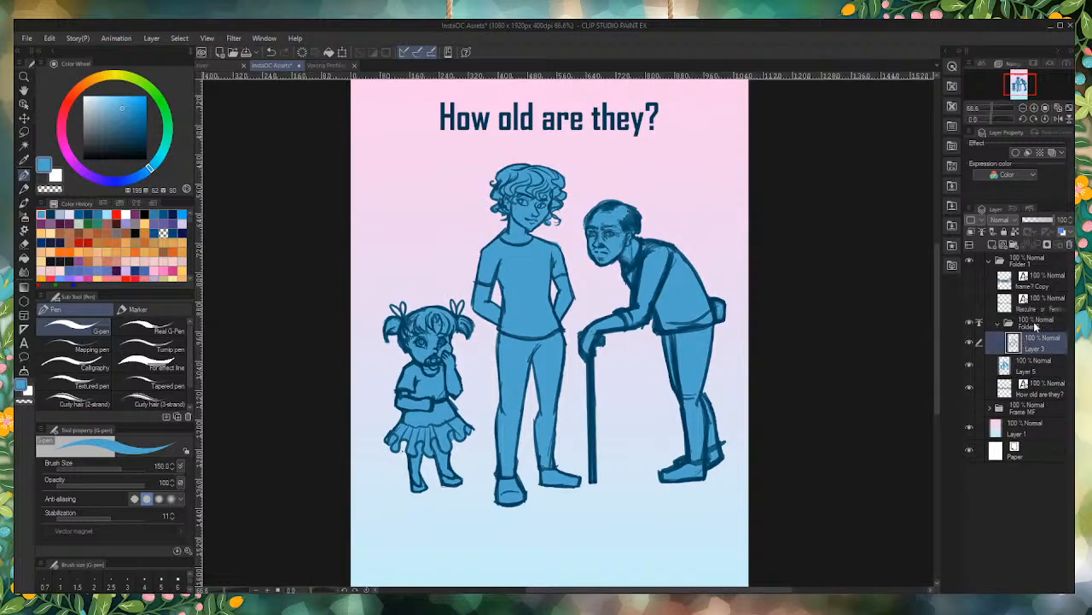
# Step: Lower the opacity of the blue backing layer, Layer 5, to 54%
pyautogui.click(1033, 323)
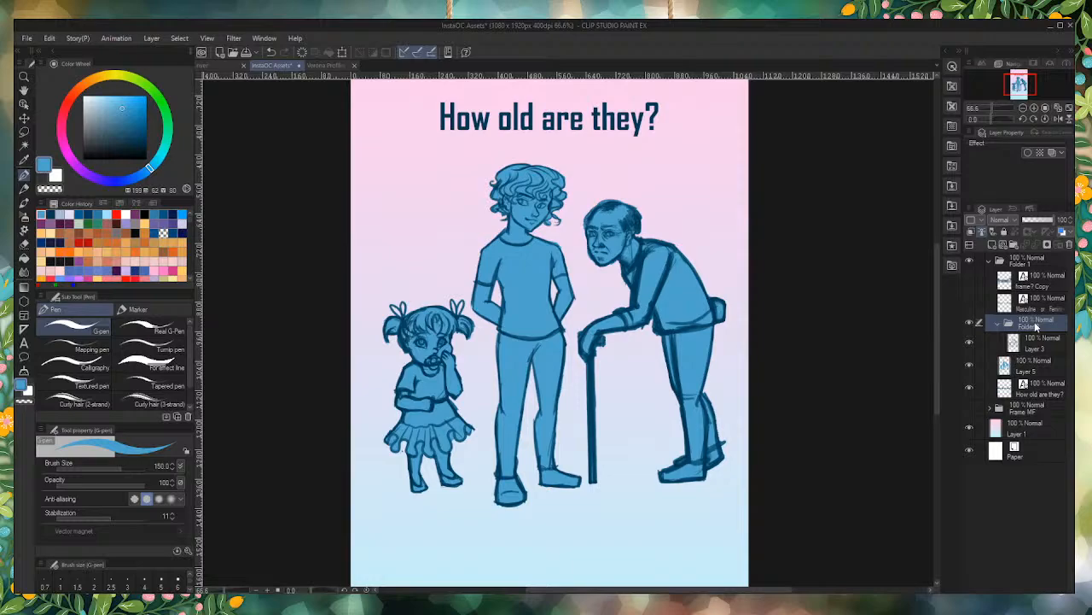
pyautogui.click(1034, 373)
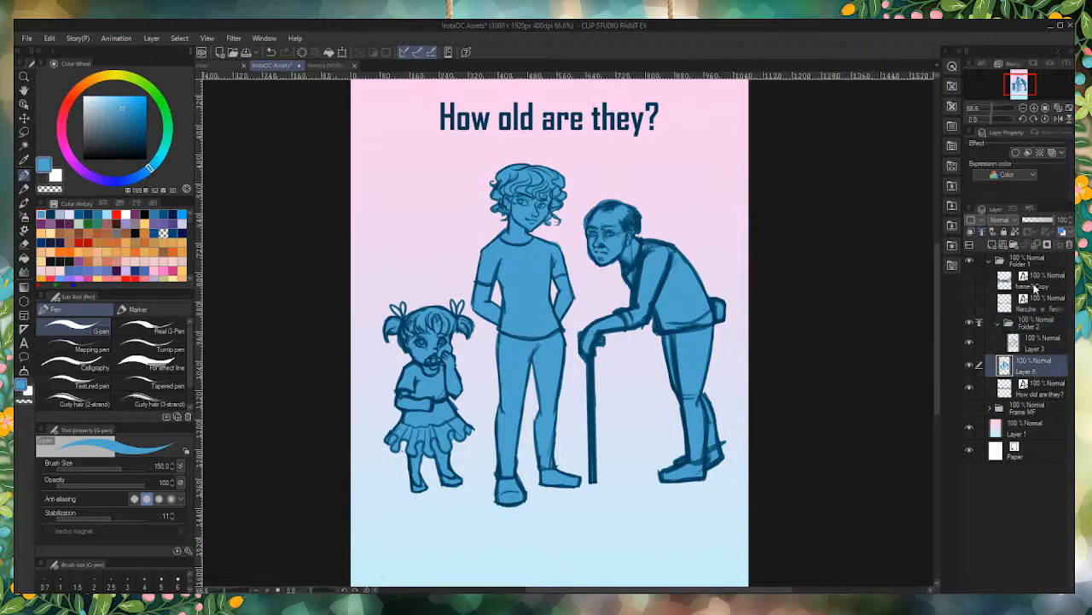
pyautogui.click(1041, 220)
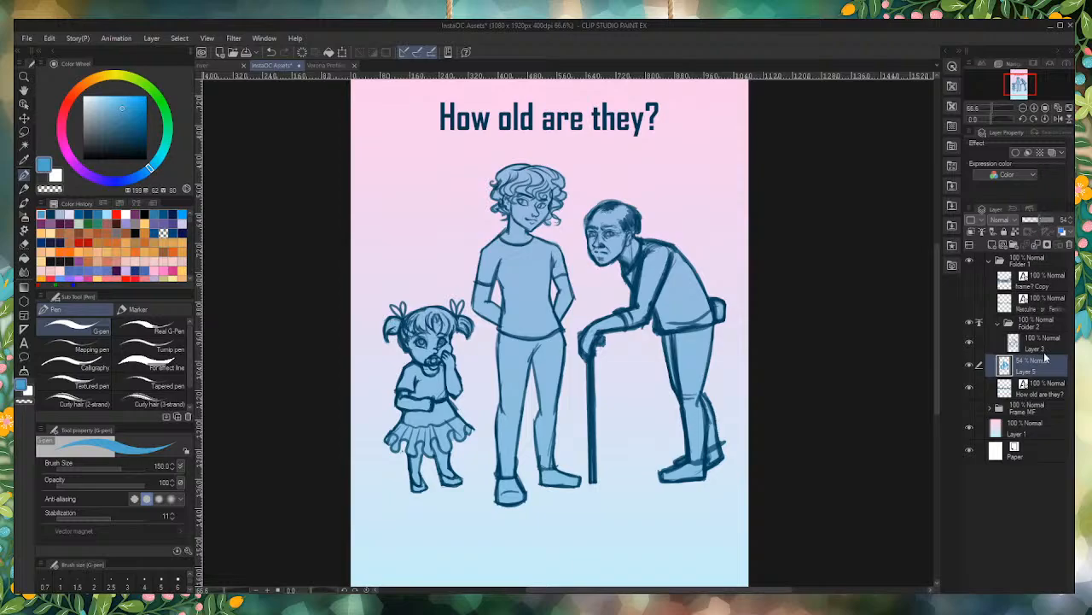
# Step: Collapse Folder 2 and merge it into a single linework layer
pyautogui.click(1040, 323)
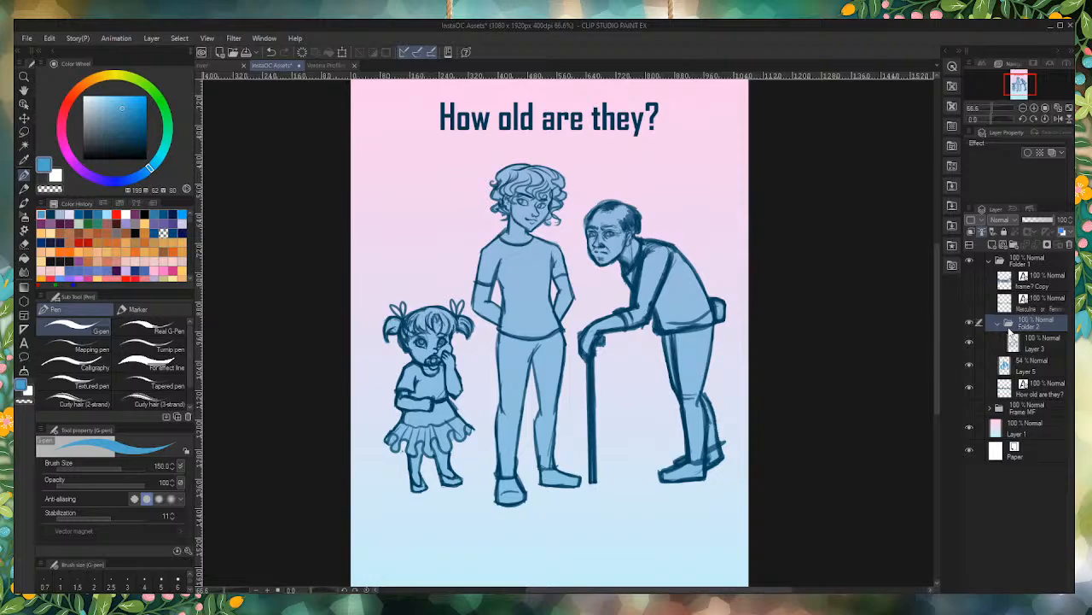
pyautogui.click(997, 323)
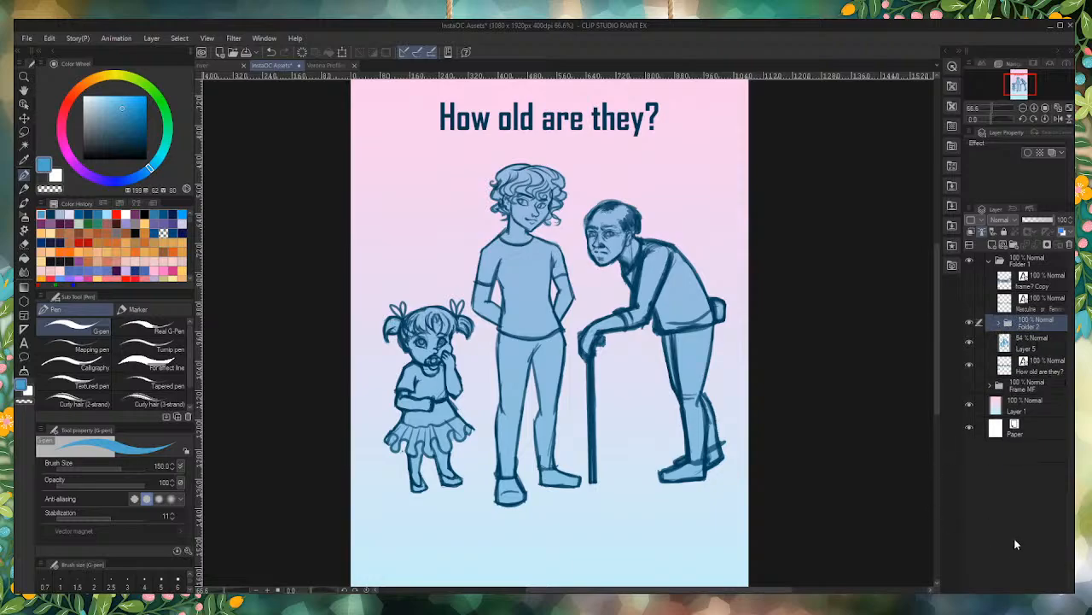
pyautogui.hotkey('shift', 'alt', 'e')
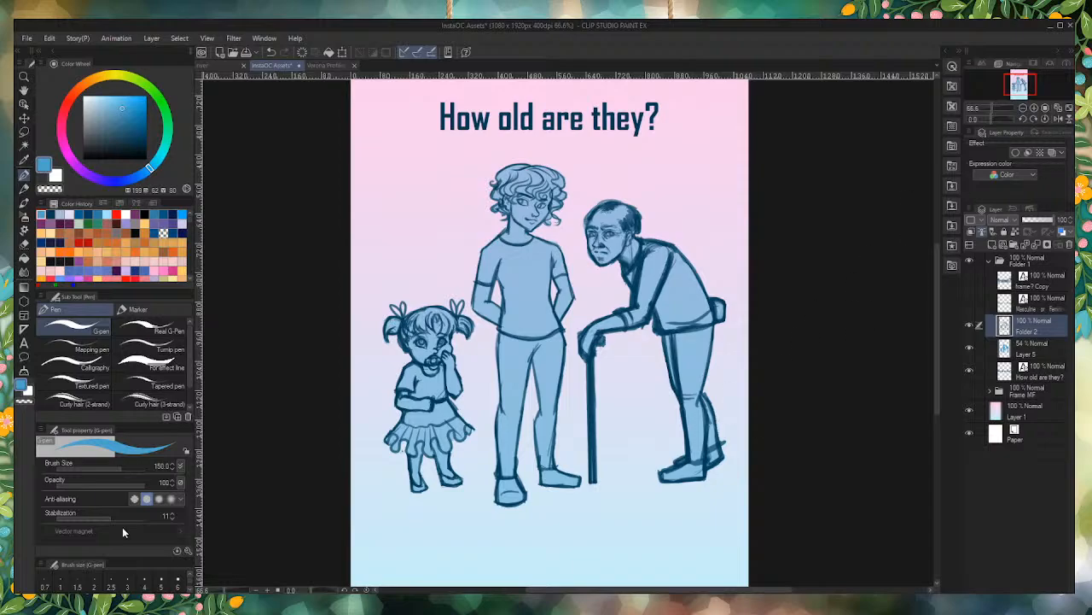
# Step: Check the whole "How old are they?" page with its three figures and save the document
pyautogui.scroll(-2, 664, 331)
pyautogui.scroll(1, 666, 309)
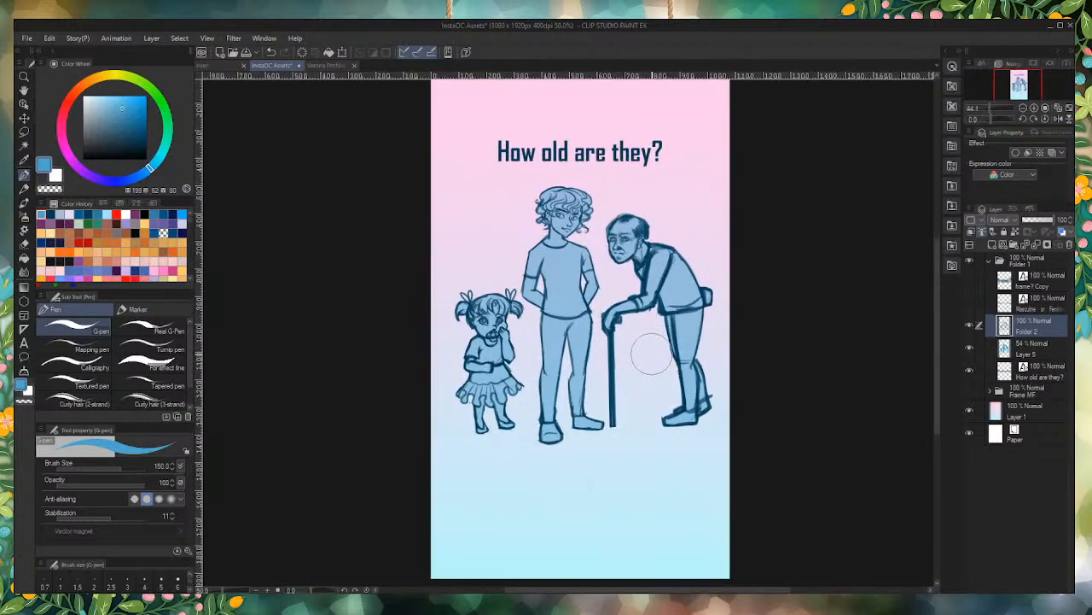
pyautogui.scroll(-1, 649, 307)
pyautogui.scroll(1, 619, 305)
pyautogui.scroll(-1, 615, 281)
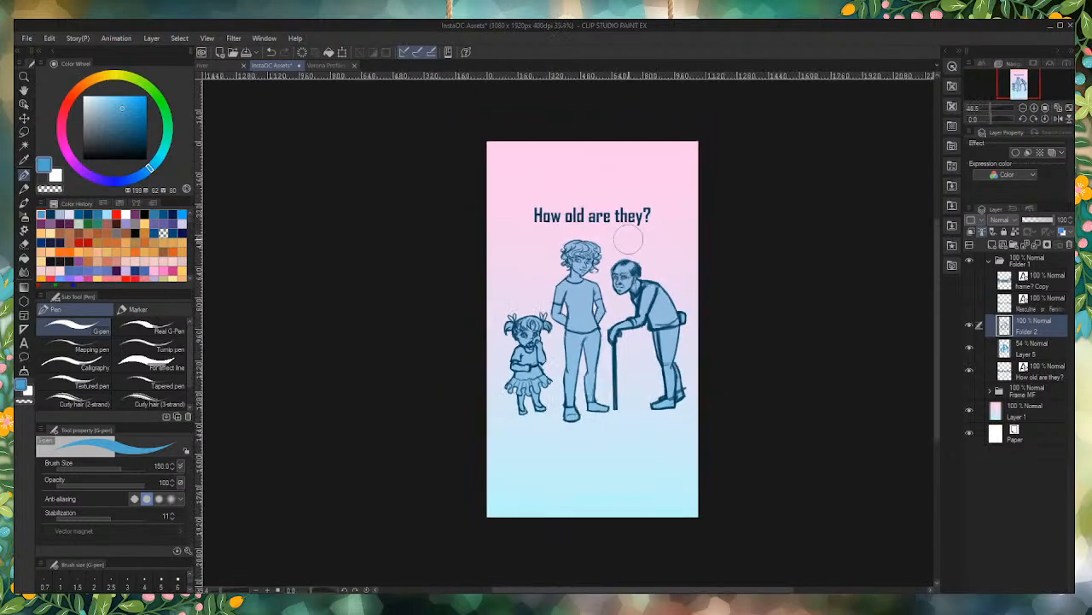
pyautogui.scroll(1, 612, 281)
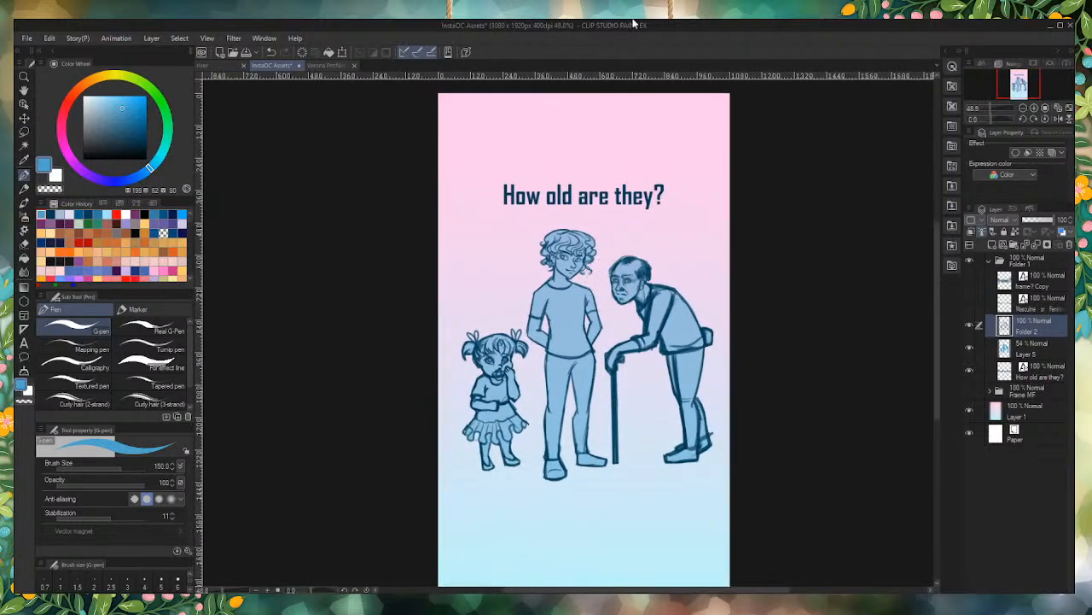
pyautogui.hotkey('ctrl', 's')
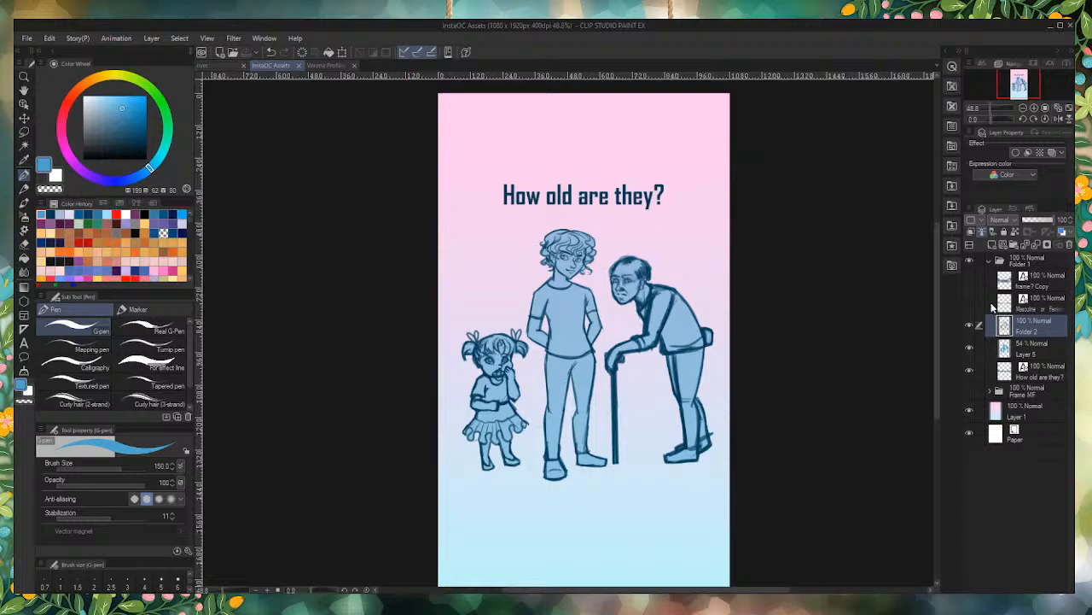
# Step: Rename the collapsed Folder 1 as "Age" and hide it from the canvas
pyautogui.click(990, 261)
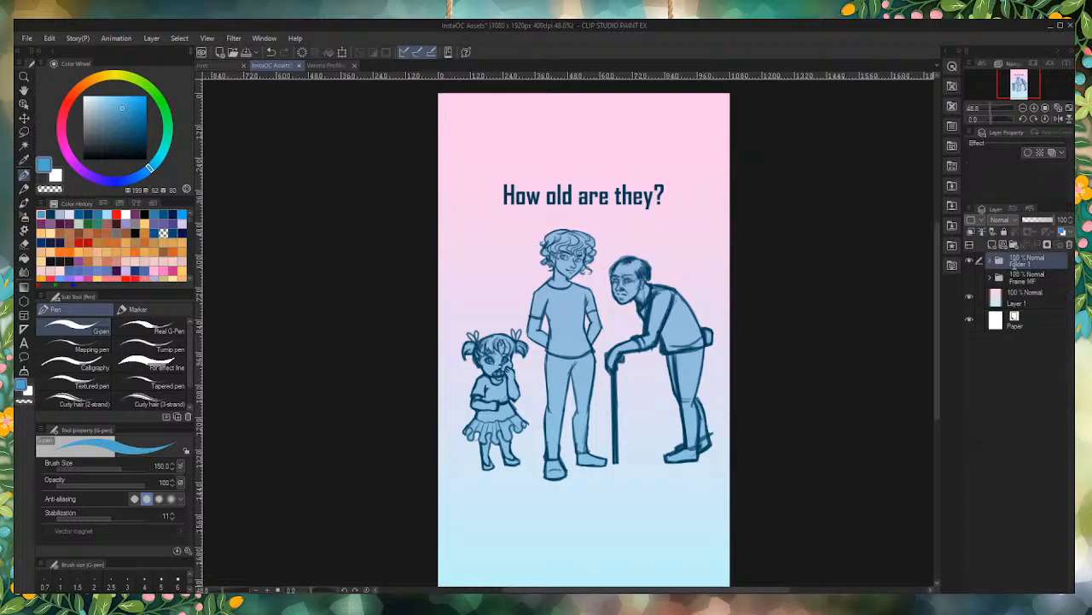
pyautogui.write('Age')
pyautogui.press('Return')
pyautogui.click(969, 260)
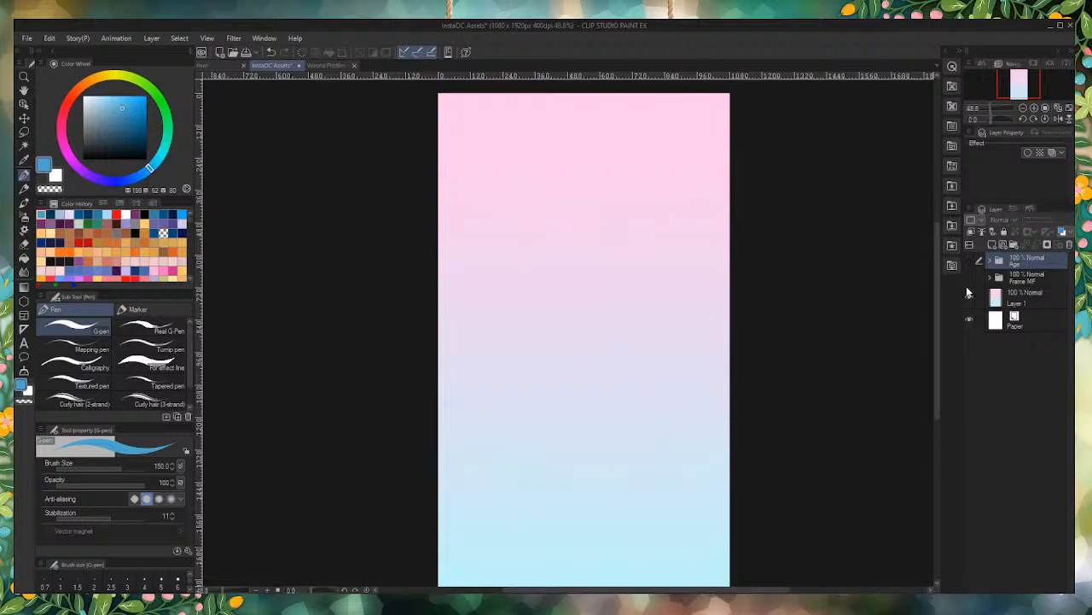
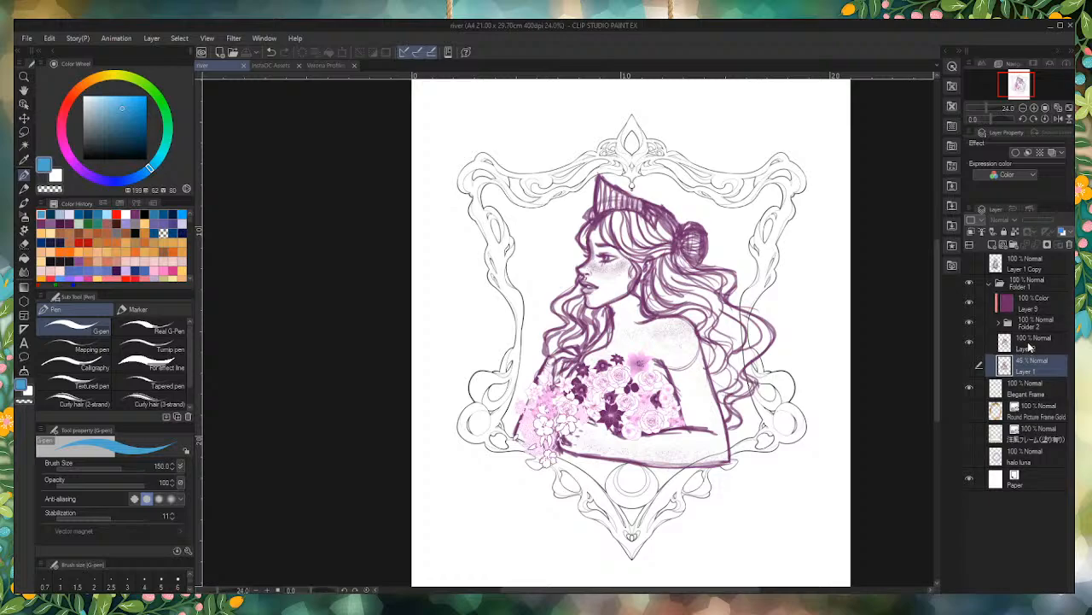
# Step: Lower the opacity of the Layer 2 sketch to 68% and the Elegant Frame layer to 30%
pyautogui.click(1028, 344)
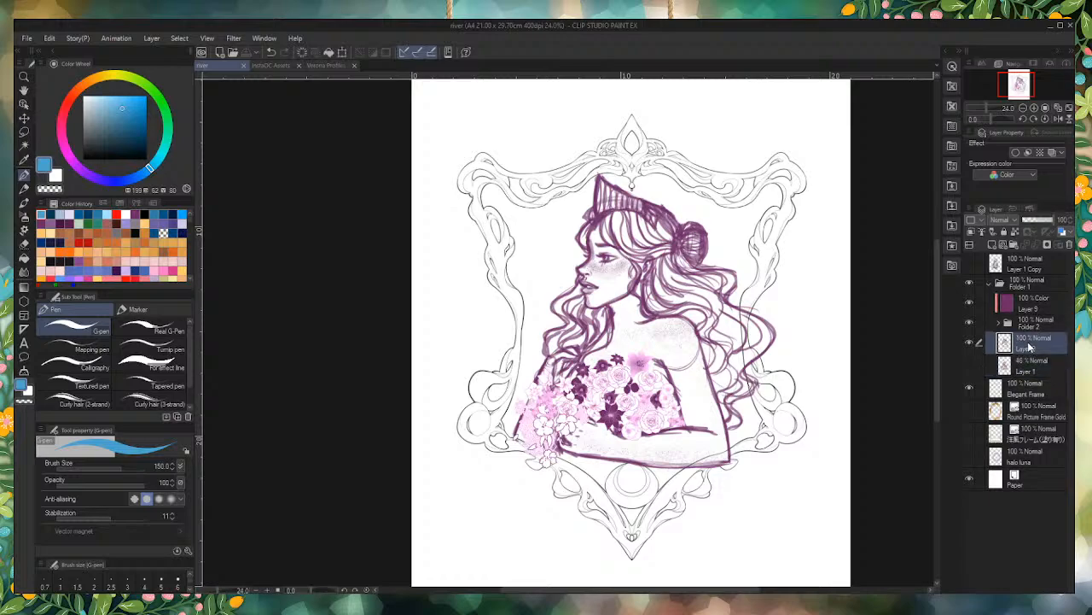
pyautogui.click(1047, 222)
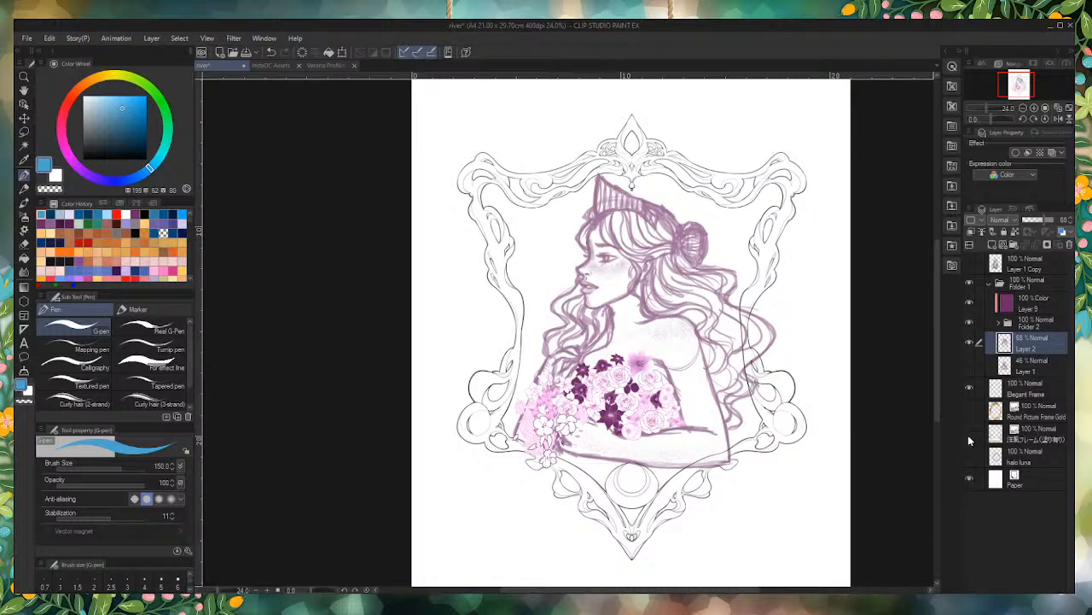
pyautogui.click(968, 384)
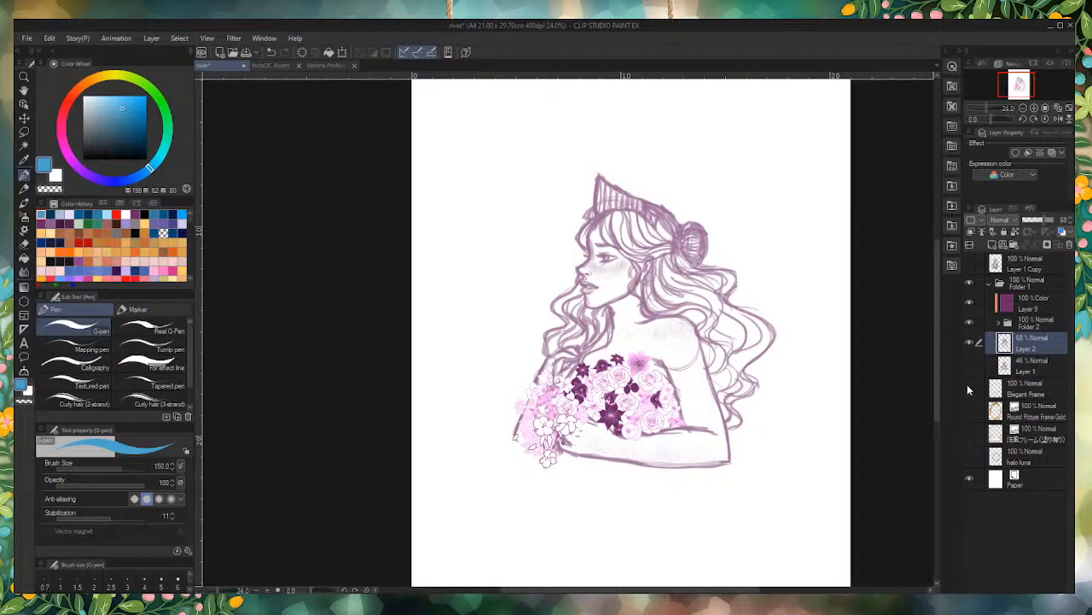
pyautogui.click(967, 384)
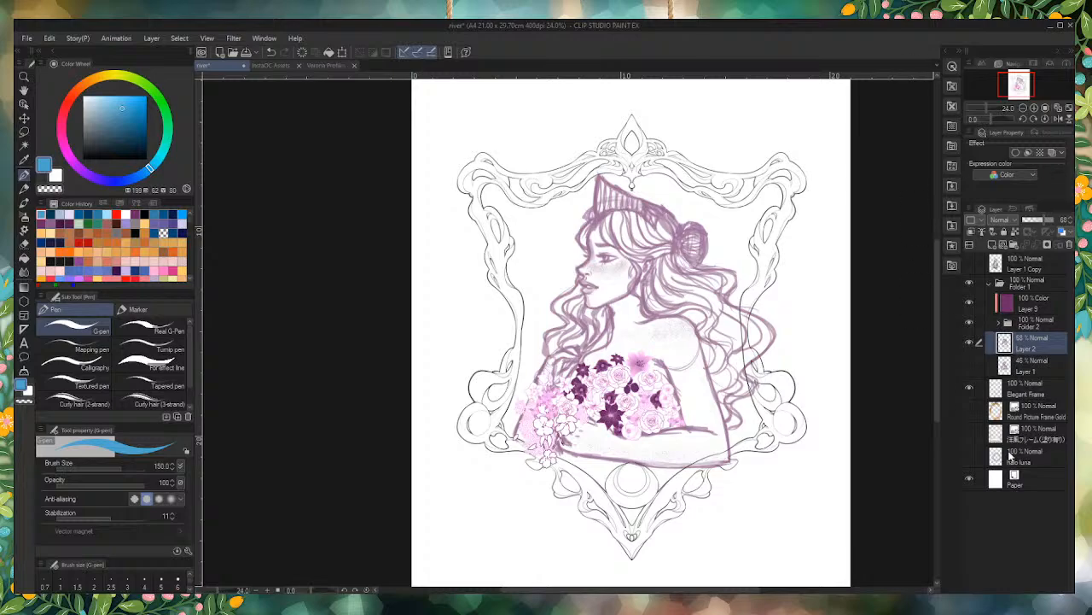
pyautogui.click(1036, 396)
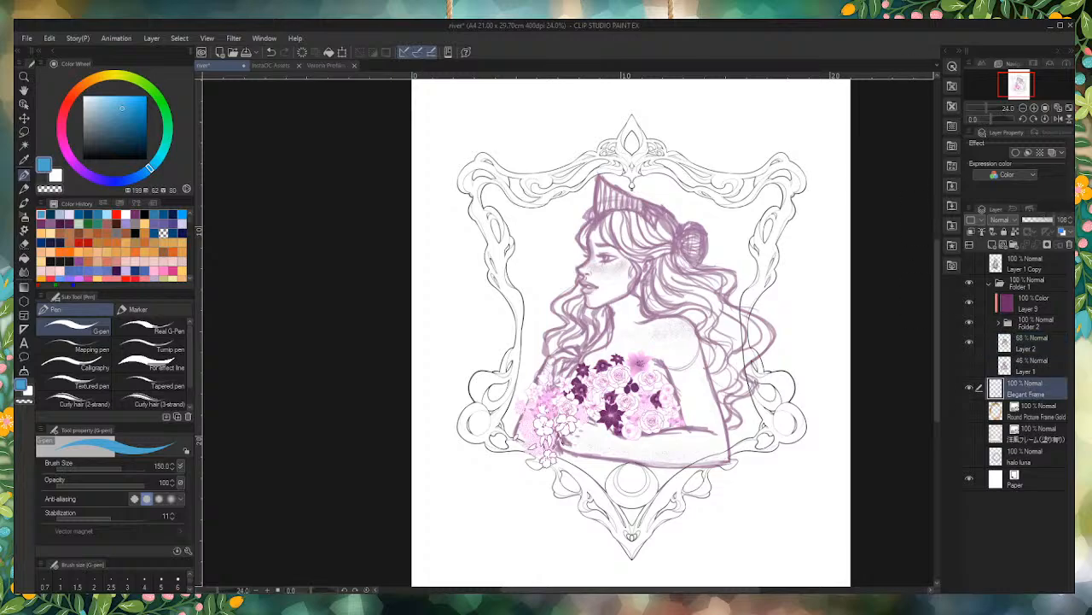
pyautogui.click(1031, 221)
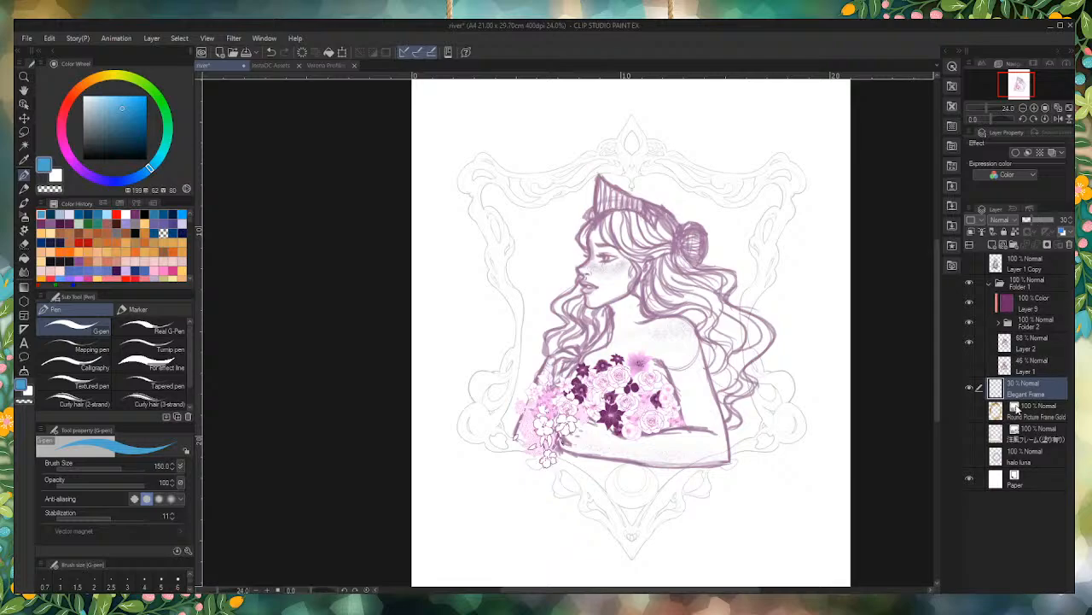
# Step: Add a new layer directly above Layer 2 and set the G-pen to black with a brush size of 7
pyautogui.click(1038, 342)
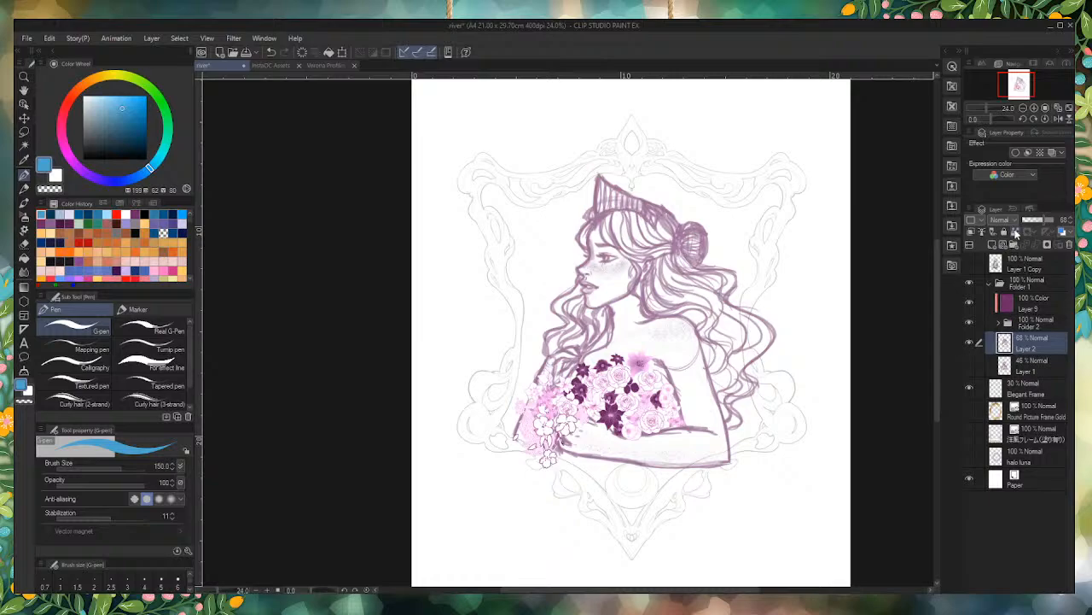
pyautogui.click(994, 245)
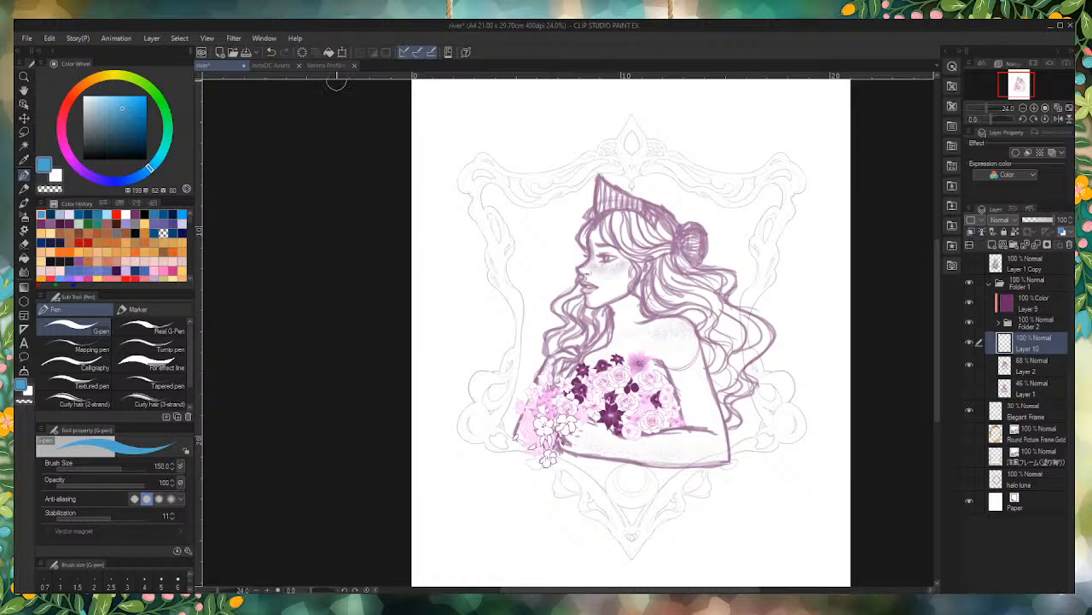
pyautogui.moveTo(137, 124); pyautogui.dragTo(167, 202)
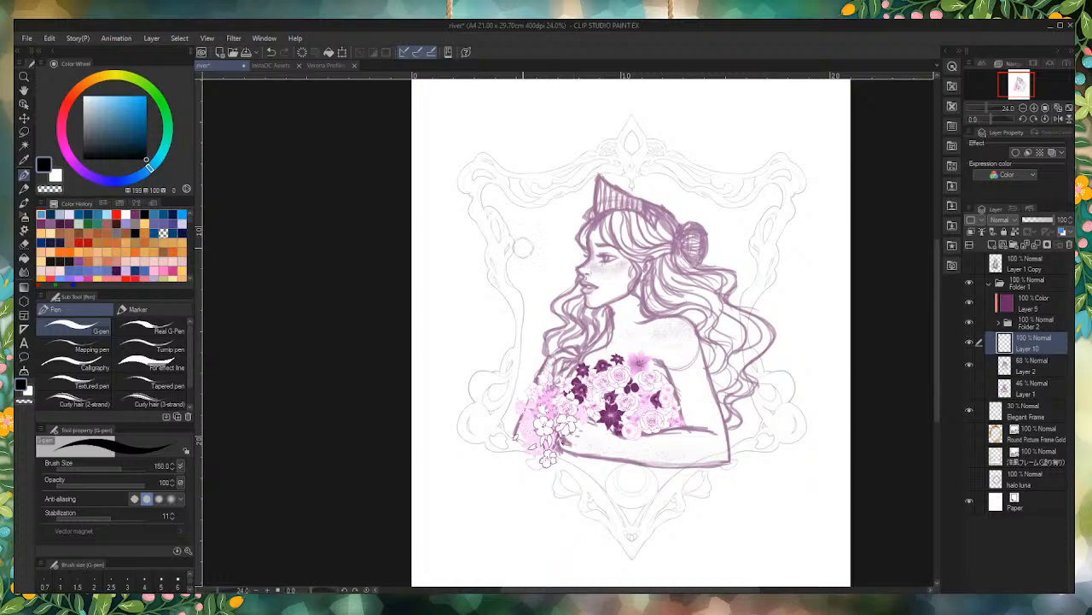
pyautogui.press('[')
pyautogui.press('[')
pyautogui.scroll(10, 599, 330)
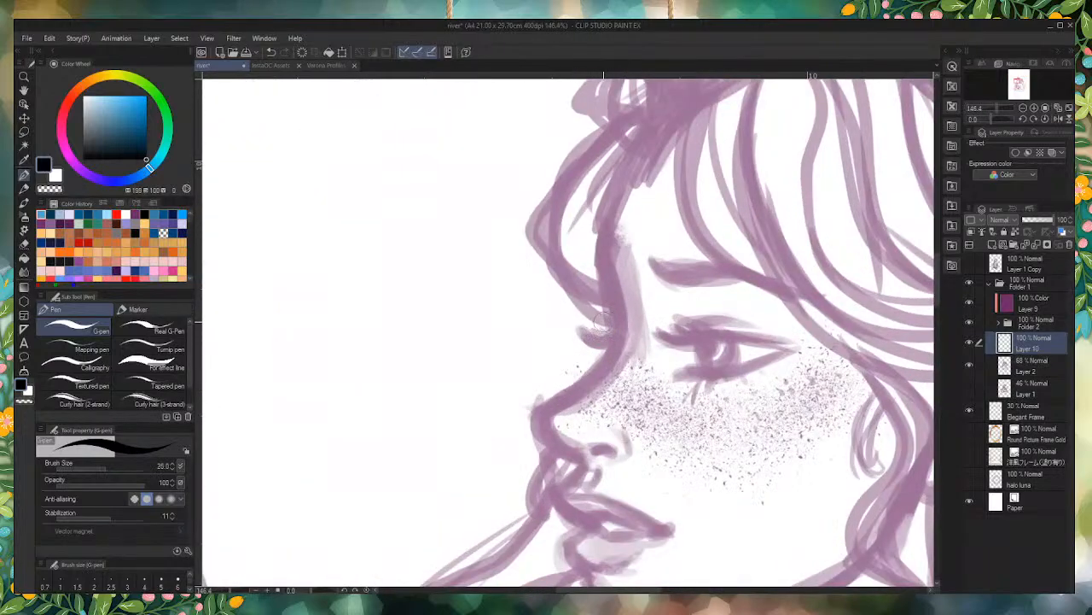
pyautogui.press('[')
pyautogui.press('[')
pyautogui.press('[')
pyautogui.press('[')
pyautogui.press('[')
pyautogui.press('[')
pyautogui.press('[')
pyautogui.press('[')
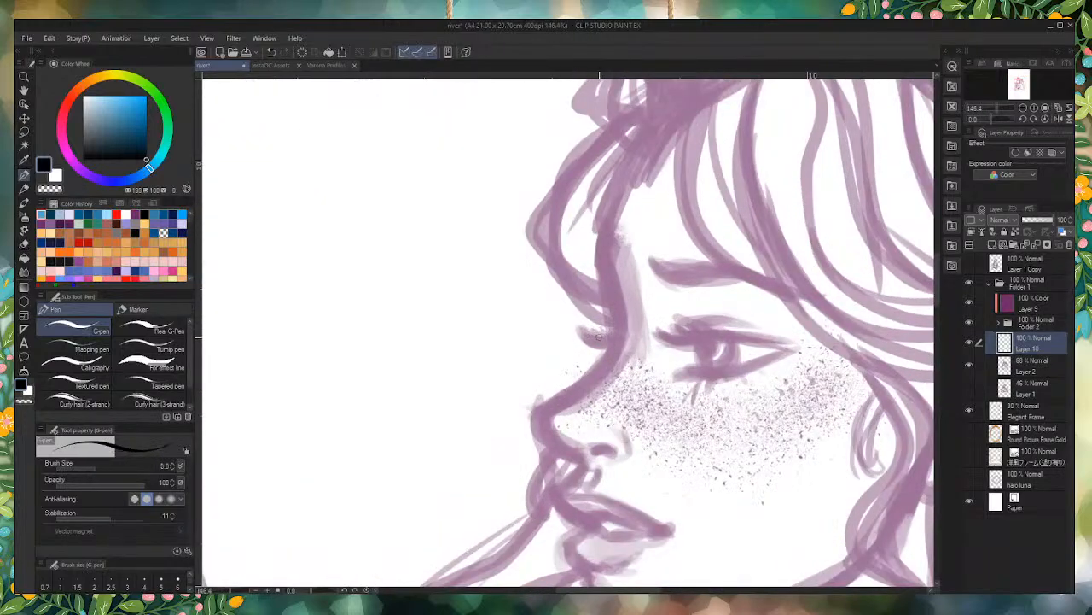
pyautogui.scroll(-3, 627, 320)
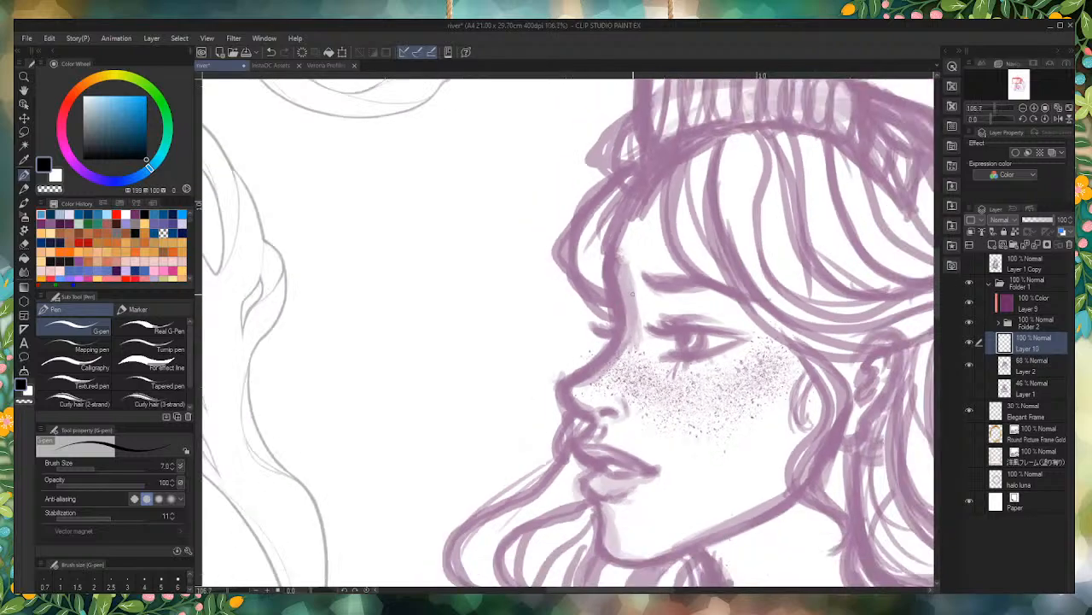
# Step: Ink the woman's profile from the forehead over the nose tip down to the upper lip, redoing the stroke below the nose
pyautogui.scroll(1, 616, 227)
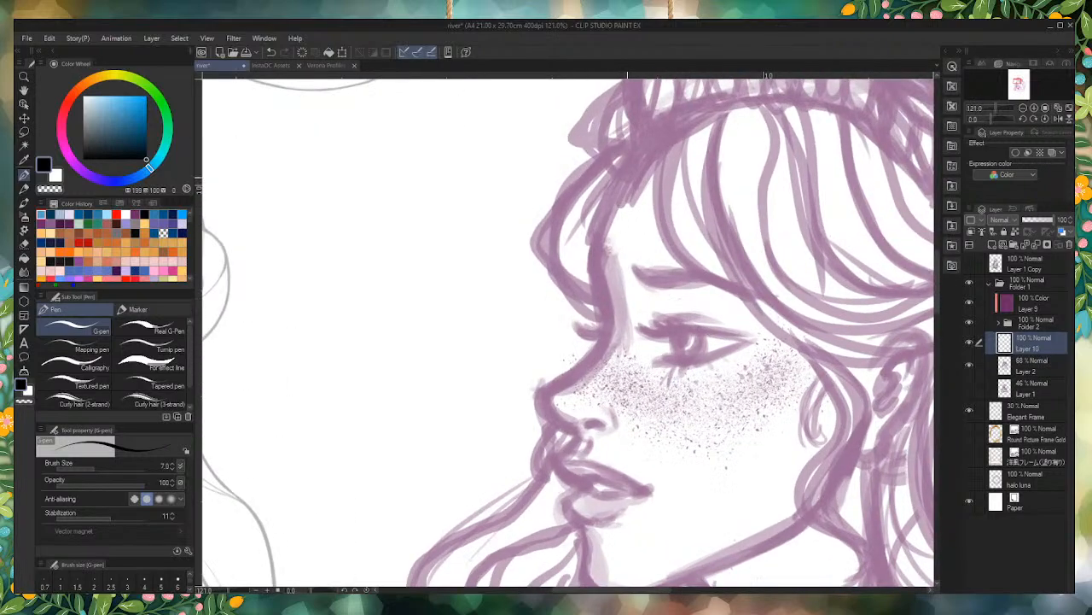
pyautogui.moveTo(629, 169)
pyautogui.mouseDown()
pyautogui.moveTo(594, 239)
pyautogui.moveTo(604, 305)
pyautogui.moveTo(589, 359)
pyautogui.moveTo(539, 401)
pyautogui.mouseUp()
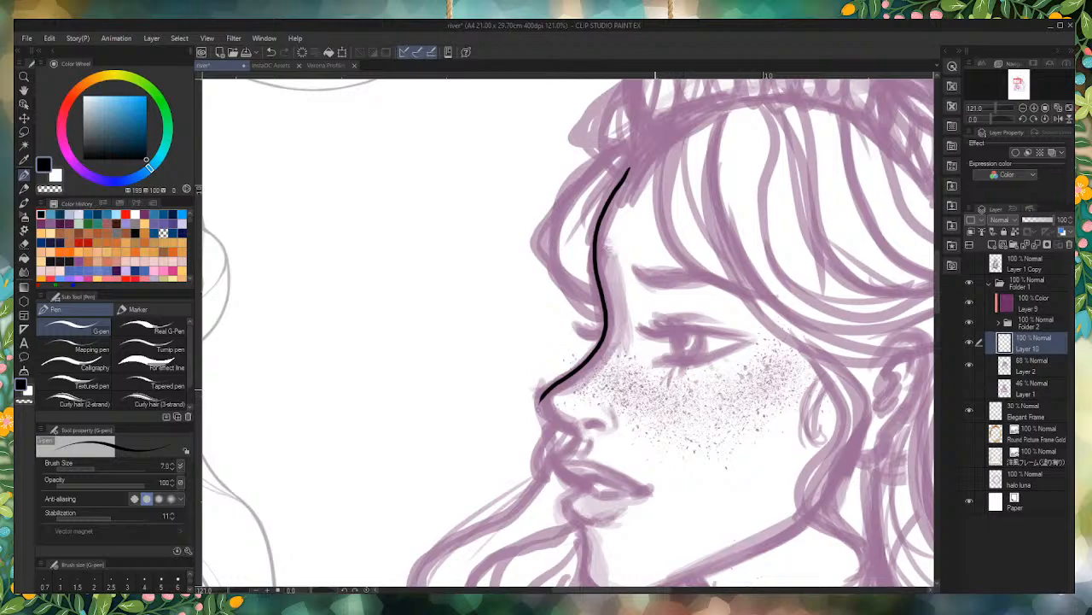
pyautogui.scroll(3, 538, 395)
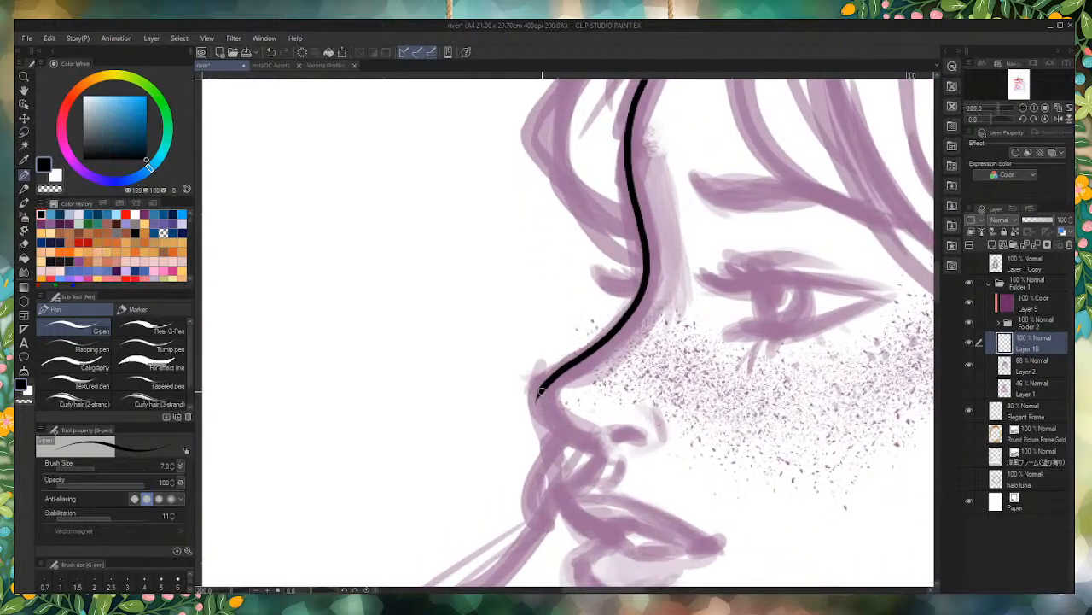
pyautogui.moveTo(538, 393)
pyautogui.mouseDown()
pyautogui.moveTo(551, 422)
pyautogui.moveTo(590, 452)
pyautogui.mouseUp()
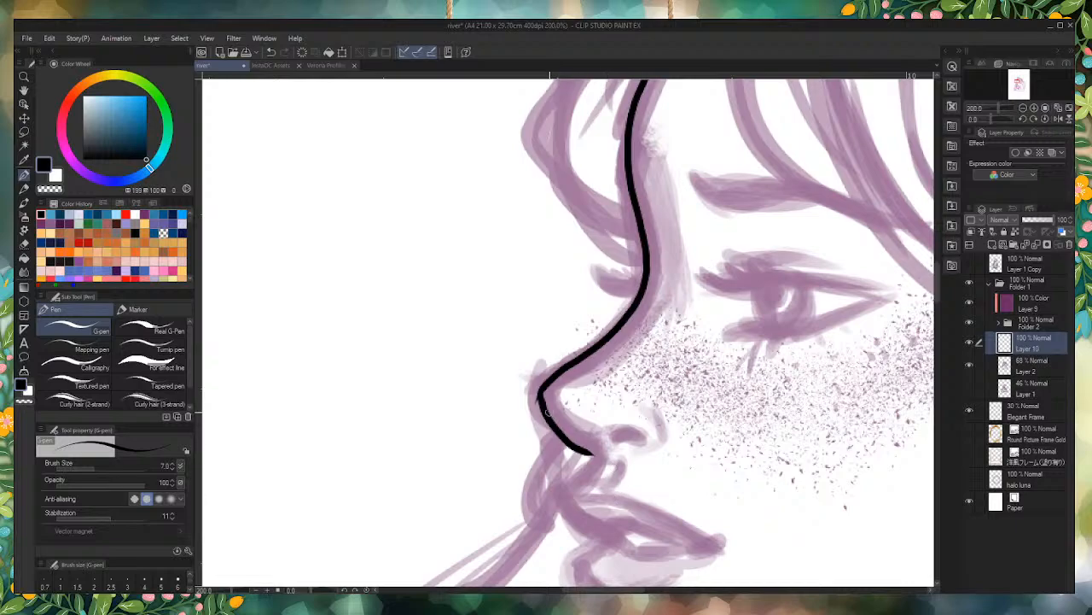
pyautogui.hotkey('ctrl', 'z')
pyautogui.moveTo(539, 393)
pyautogui.mouseDown()
pyautogui.moveTo(590, 453)
pyautogui.moveTo(559, 491)
pyautogui.moveTo(565, 514)
pyautogui.moveTo(619, 535)
pyautogui.mouseUp()
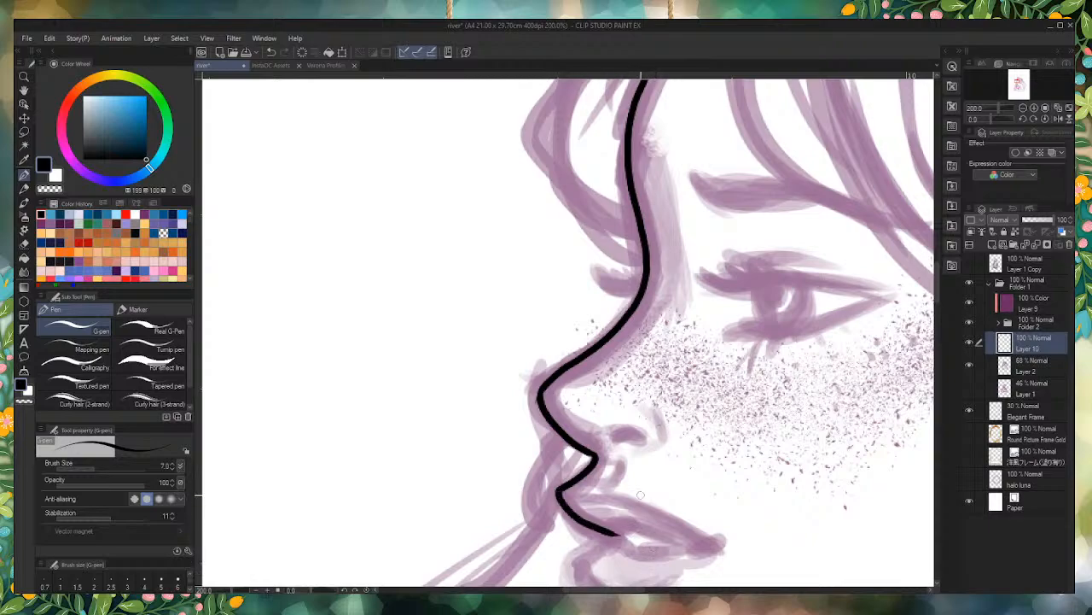
# Step: Ink the nostril, the small curve between nose and lip, and the curved wing of the nose
pyautogui.scroll(-4, 616, 406)
pyautogui.scroll(9, 627, 409)
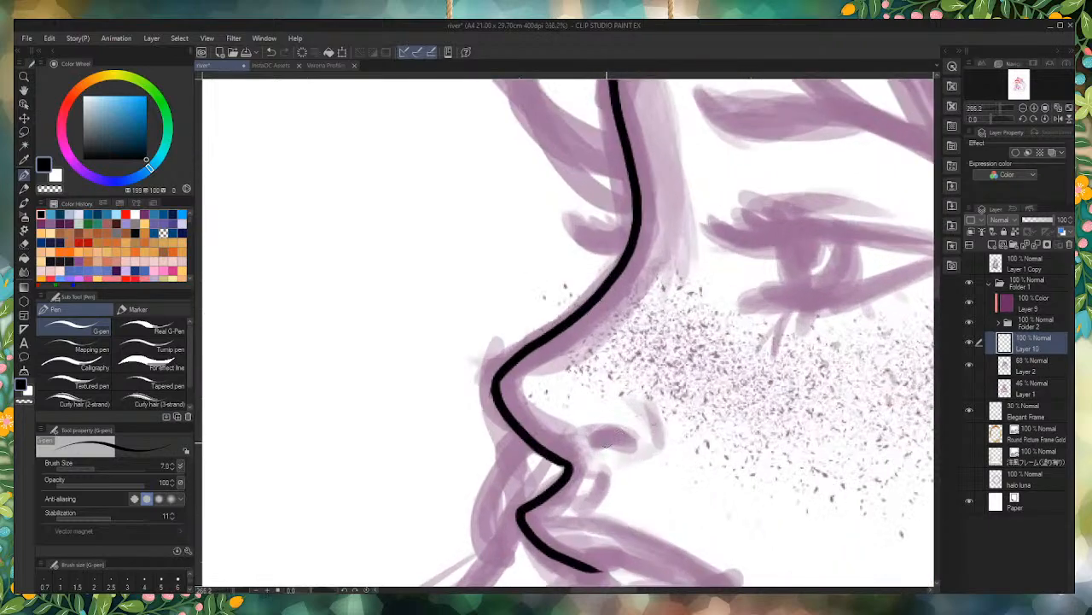
pyautogui.moveTo(594, 445)
pyautogui.mouseDown()
pyautogui.moveTo(634, 454)
pyautogui.moveTo(598, 446)
pyautogui.mouseUp()
pyautogui.hotkey('ctrl', 'z')
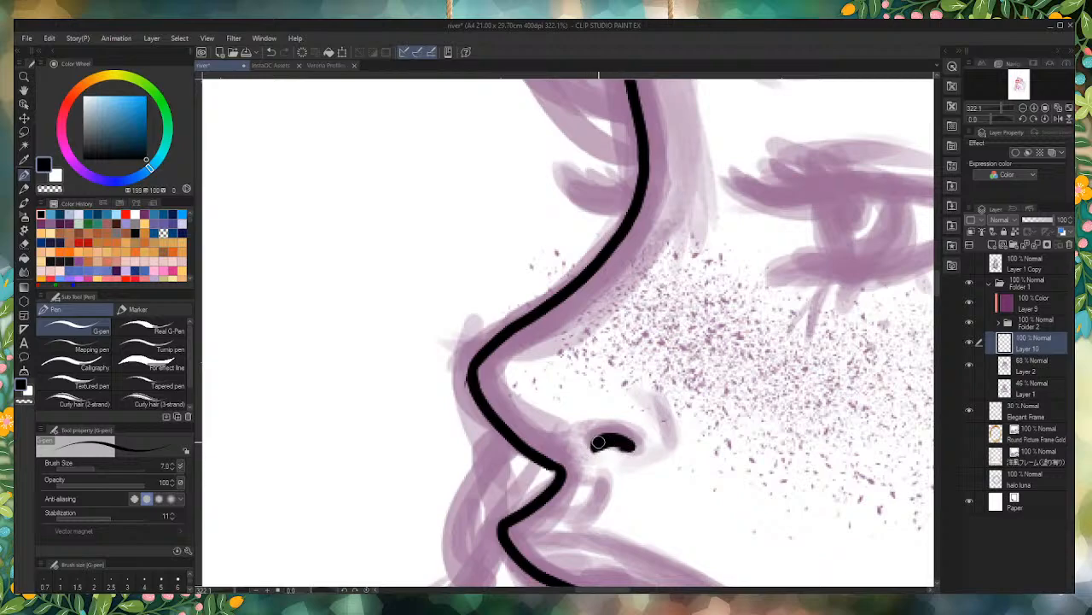
pyautogui.moveTo(598, 486)
pyautogui.mouseDown()
pyautogui.moveTo(598, 503)
pyautogui.moveTo(556, 514)
pyautogui.mouseUp()
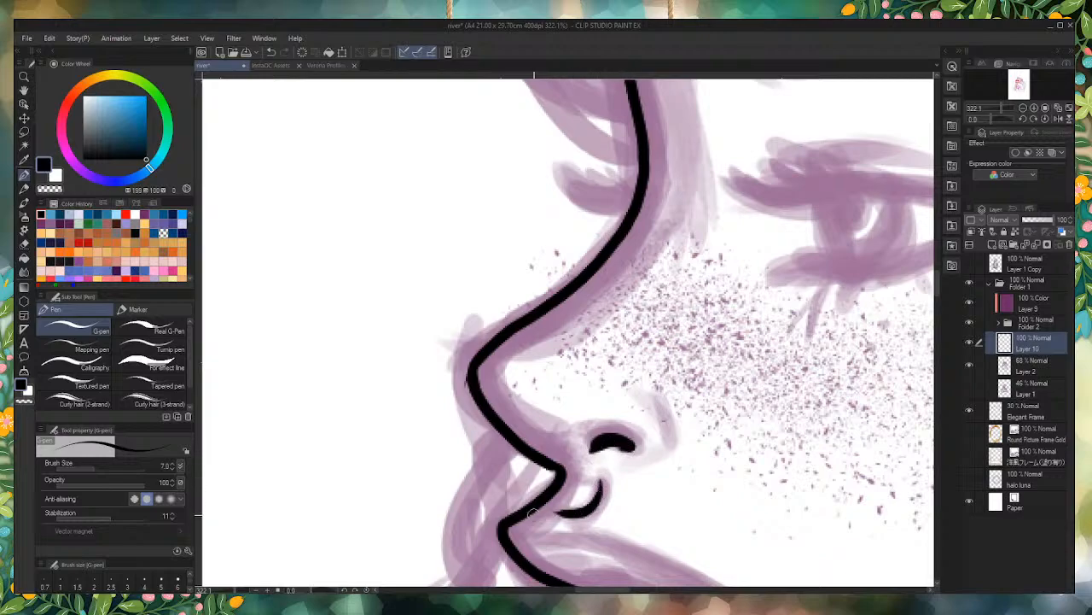
pyautogui.moveTo(637, 460)
pyautogui.mouseDown()
pyautogui.moveTo(671, 438)
pyautogui.moveTo(653, 393)
pyautogui.mouseUp()
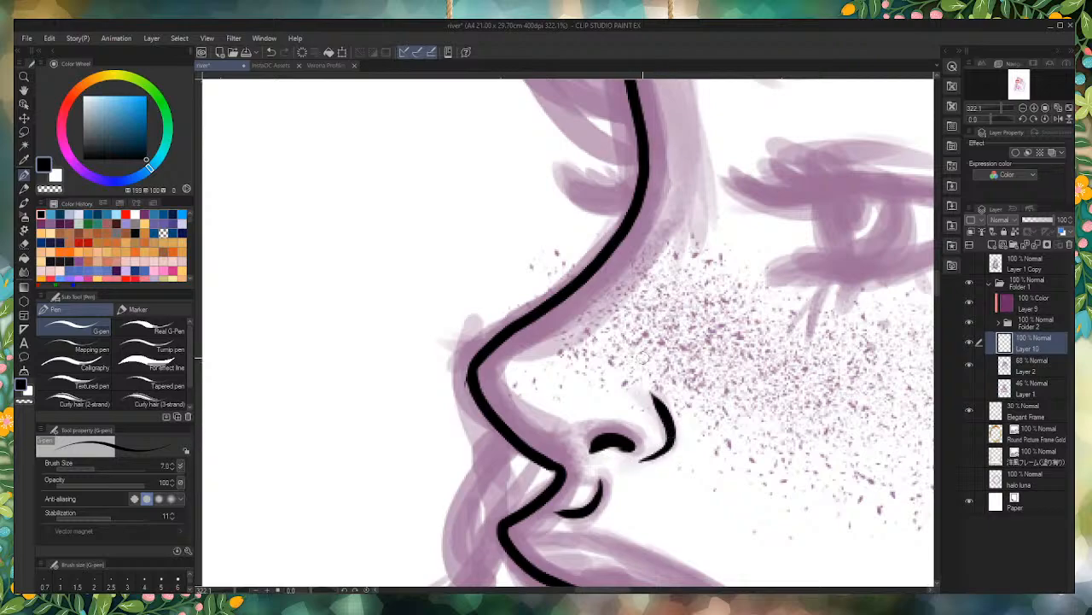
# Step: Ink the lips with the parted mouth opening, the upper lip's outline and the front curve of the lower lip
pyautogui.scroll(-11, 579, 287)
pyautogui.scroll(9, 631, 444)
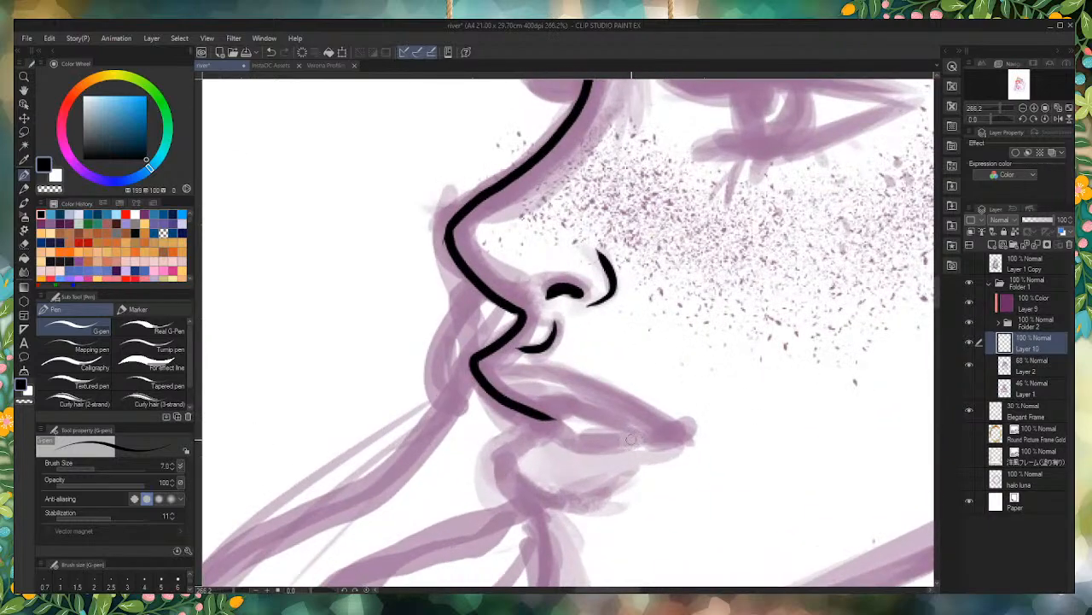
pyautogui.moveTo(548, 408)
pyautogui.mouseDown()
pyautogui.moveTo(654, 435)
pyautogui.moveTo(596, 441)
pyautogui.moveTo(550, 406)
pyautogui.mouseUp()
pyautogui.scroll(-3, 546, 414)
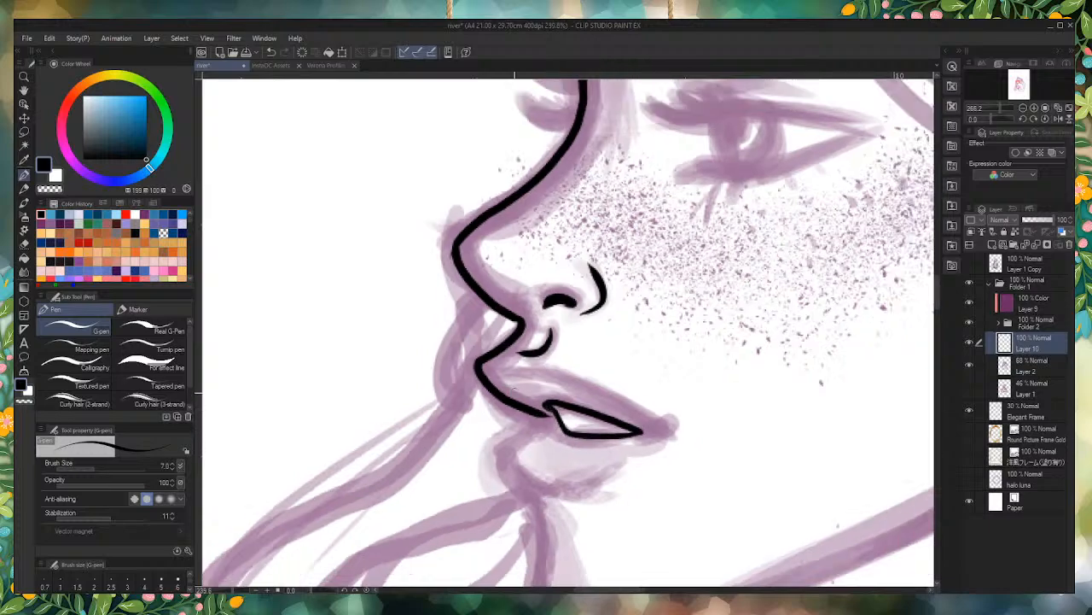
pyautogui.scroll(8, 543, 365)
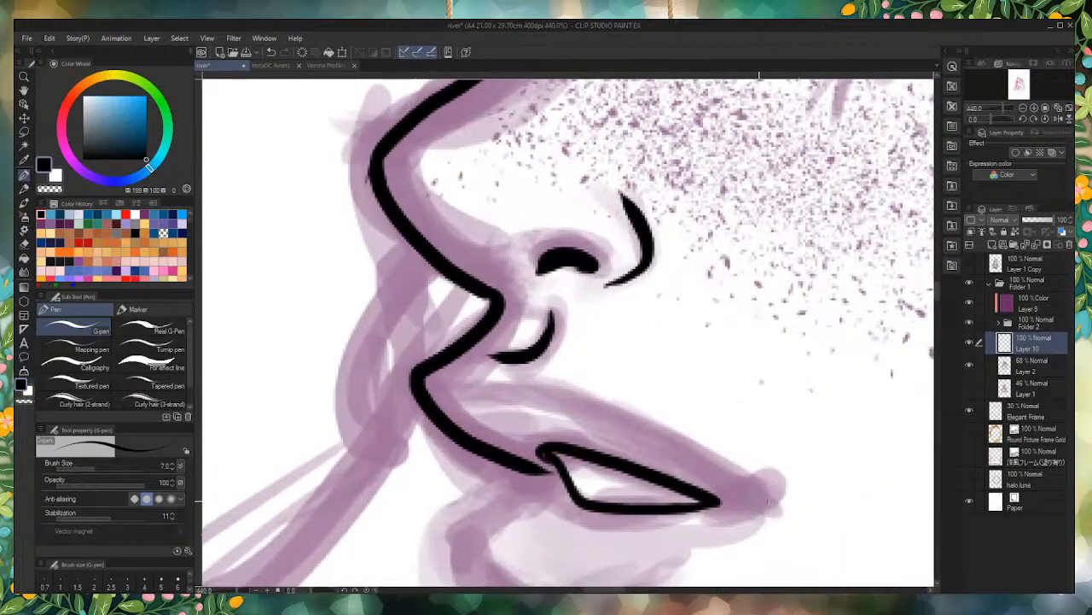
pyautogui.moveTo(759, 504)
pyautogui.mouseDown()
pyautogui.moveTo(533, 389)
pyautogui.moveTo(414, 375)
pyautogui.mouseUp()
pyautogui.scroll(-5, 468, 391)
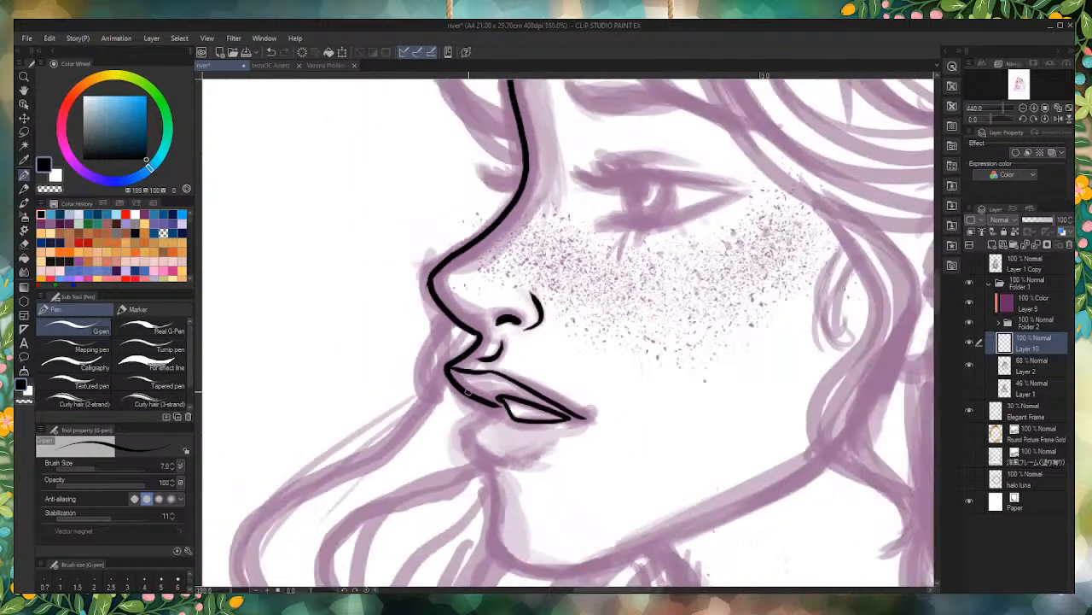
pyautogui.scroll(5, 495, 500)
pyautogui.moveTo(505, 304)
pyautogui.mouseDown()
pyautogui.moveTo(429, 354)
pyautogui.moveTo(439, 401)
pyautogui.moveTo(525, 431)
pyautogui.mouseUp()
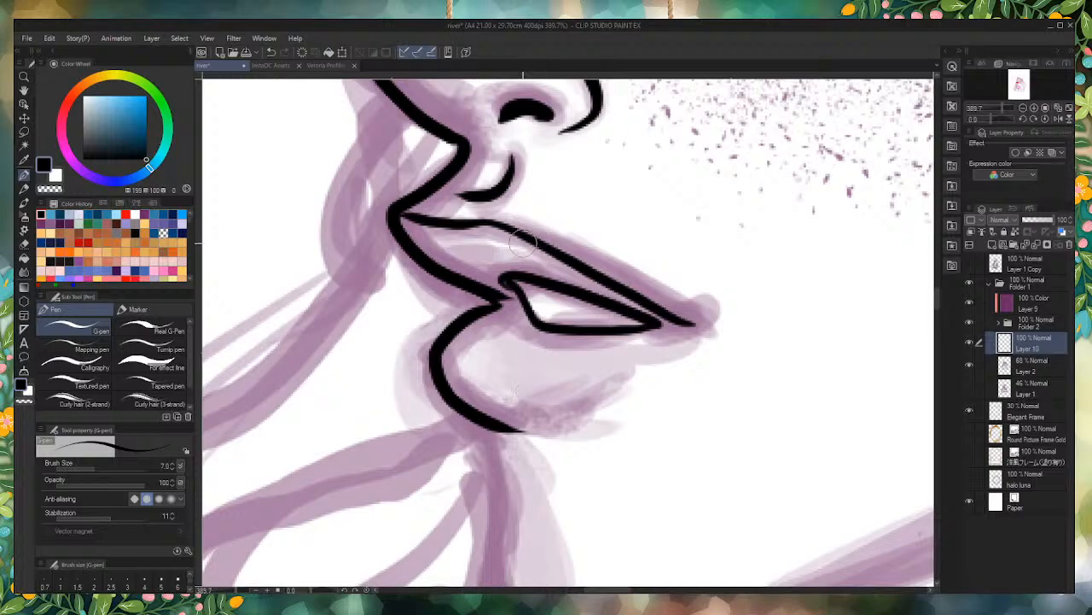
# Step: Erase the upper lip's outline and extend the line at the corner of the mouth
pyautogui.moveTo(523, 243); pyautogui.dragTo(642, 297)
pyautogui.moveTo(558, 254); pyautogui.dragTo(685, 318)
pyautogui.moveTo(601, 275); pyautogui.dragTo(675, 315)
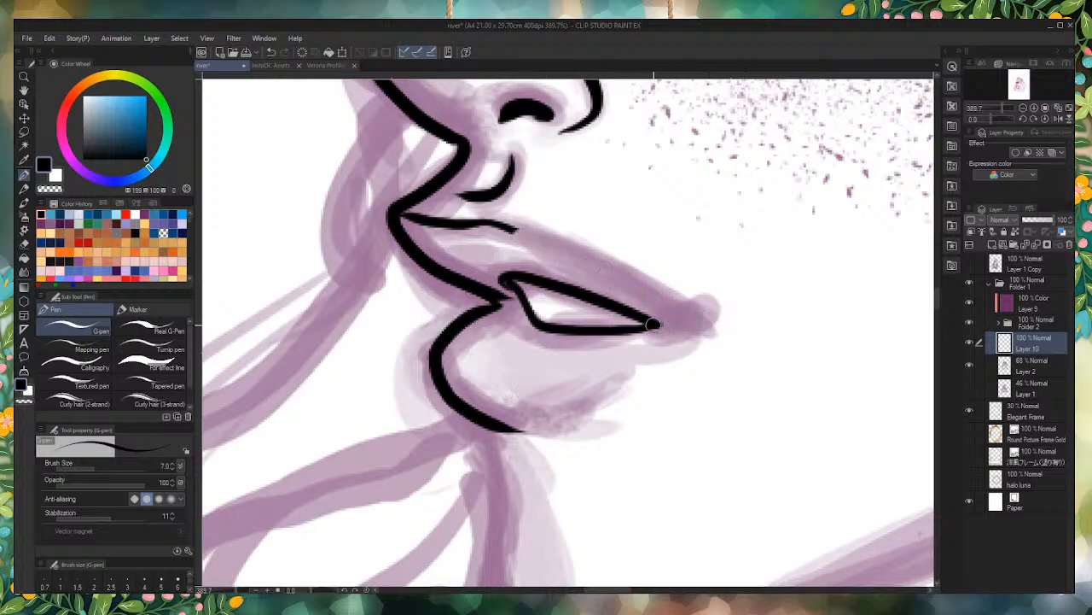
pyautogui.moveTo(654, 325); pyautogui.dragTo(675, 327)
pyautogui.moveTo(513, 228)
pyautogui.mouseDown()
pyautogui.moveTo(482, 228)
pyautogui.moveTo(494, 226)
pyautogui.moveTo(397, 216)
pyautogui.mouseUp()
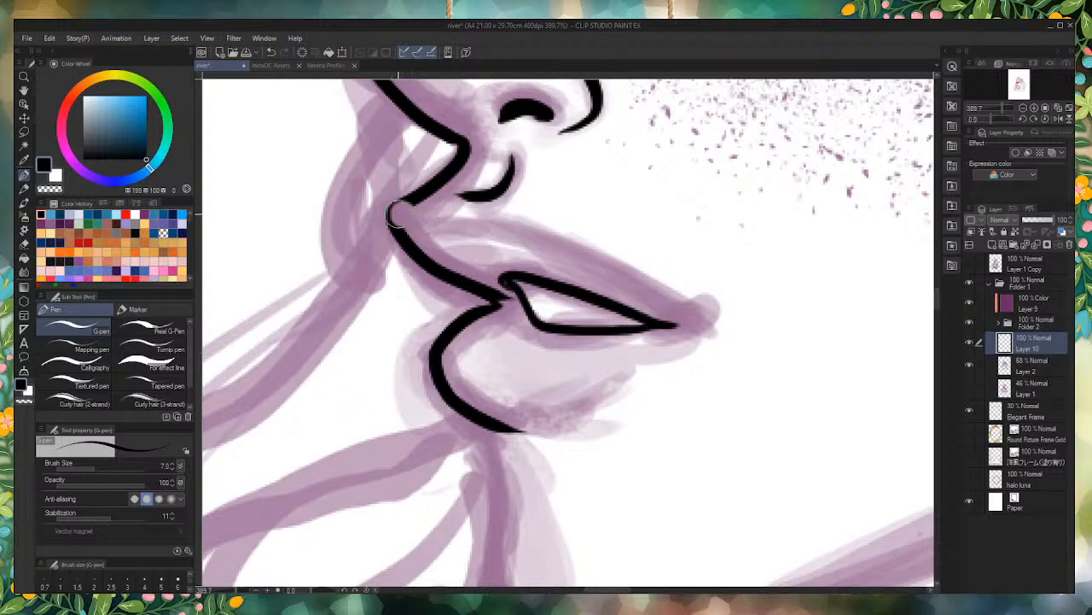
# Step: Clean up the joint between the profile line and the upper lip with the Snap eraser, returning to the G-pen
pyautogui.click(24, 245)
pyautogui.click(149, 346)
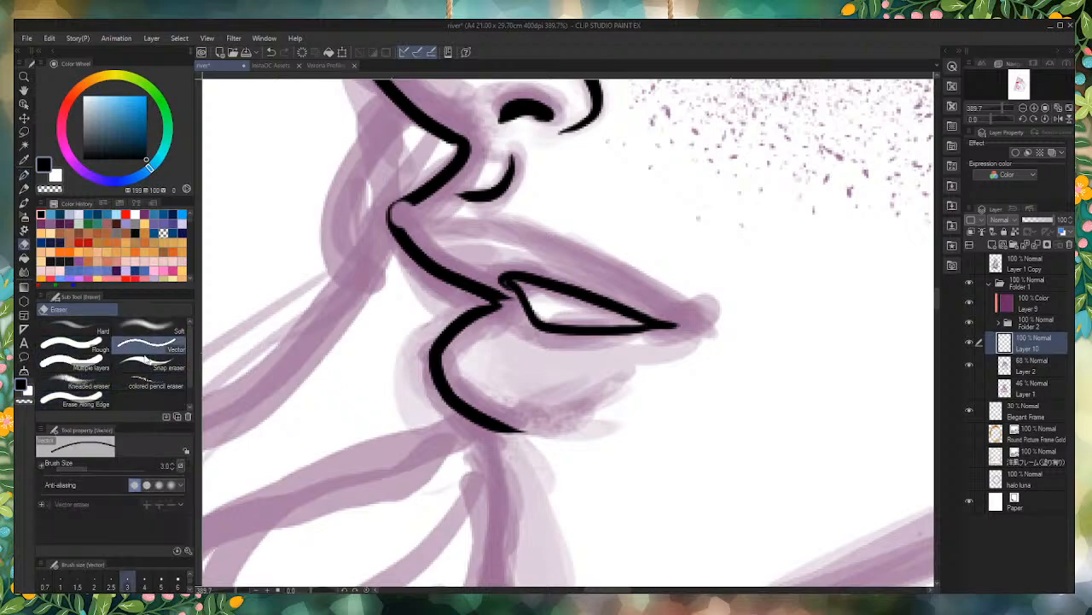
pyautogui.click(147, 365)
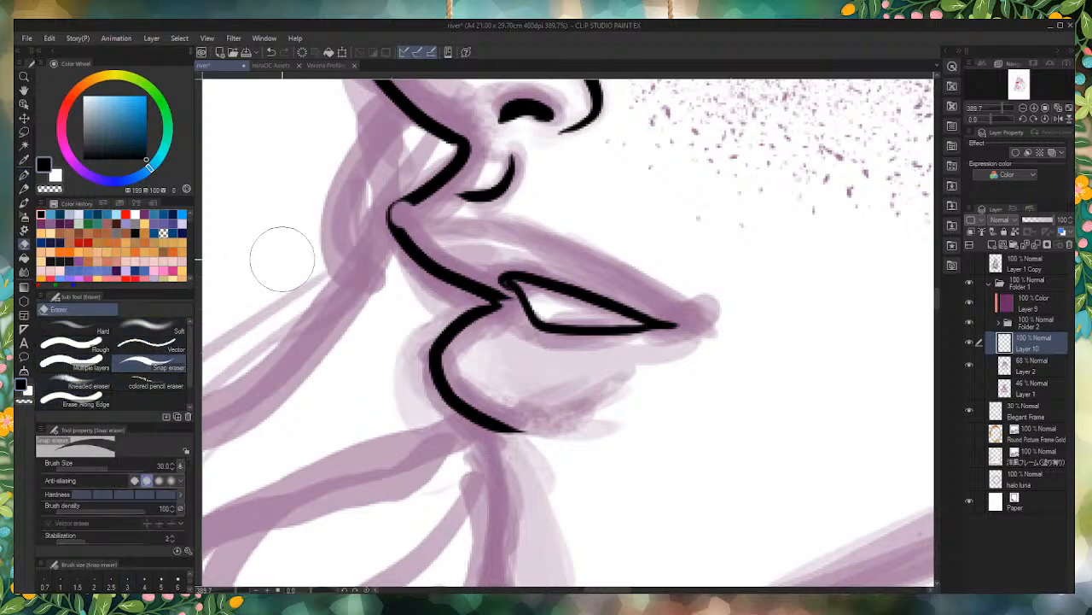
pyautogui.click(24, 175)
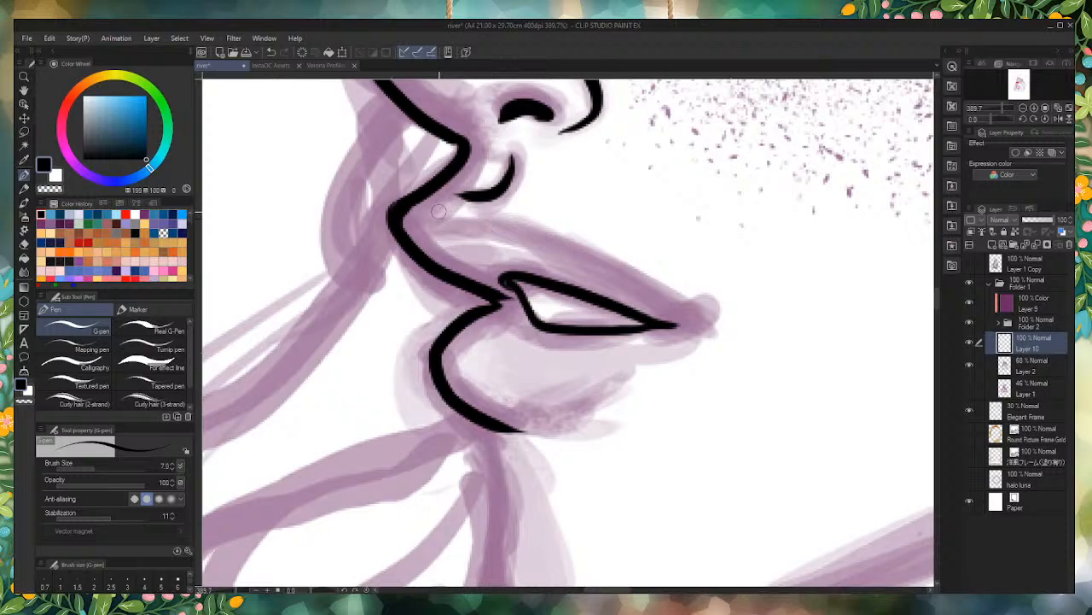
# Step: Ink a short curved line along the top edge of the upper lip and thicken the corner of the mouth
pyautogui.moveTo(437, 213)
pyautogui.mouseDown()
pyautogui.moveTo(547, 225)
pyautogui.moveTo(517, 212)
pyautogui.moveTo(551, 227)
pyautogui.mouseUp()
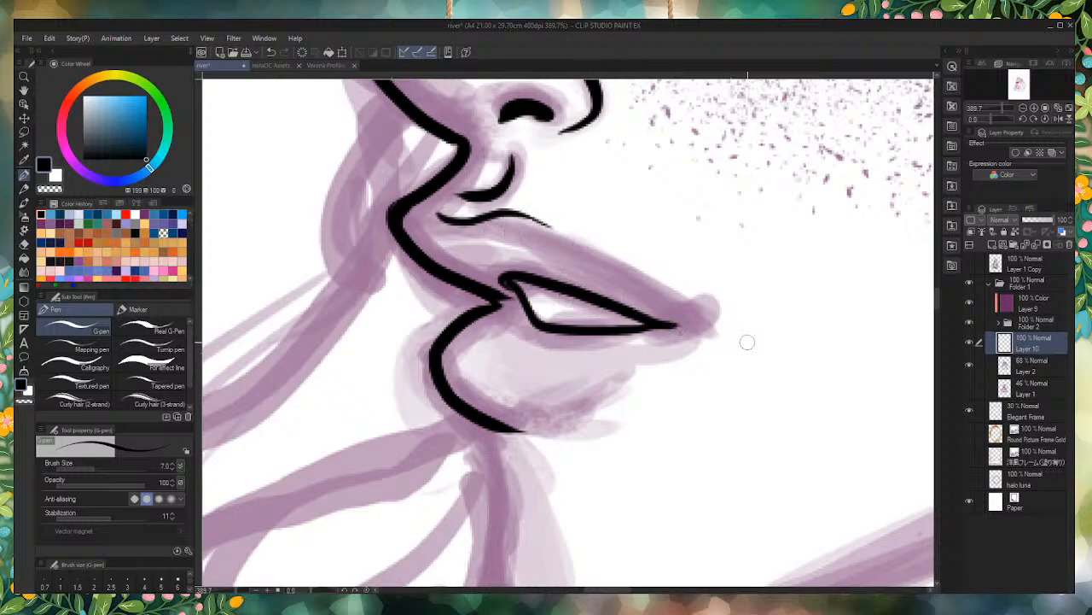
pyautogui.moveTo(673, 329); pyautogui.dragTo(591, 330)
pyautogui.scroll(-5, 603, 358)
pyautogui.scroll(-1, 636, 350)
pyautogui.scroll(4, 636, 350)
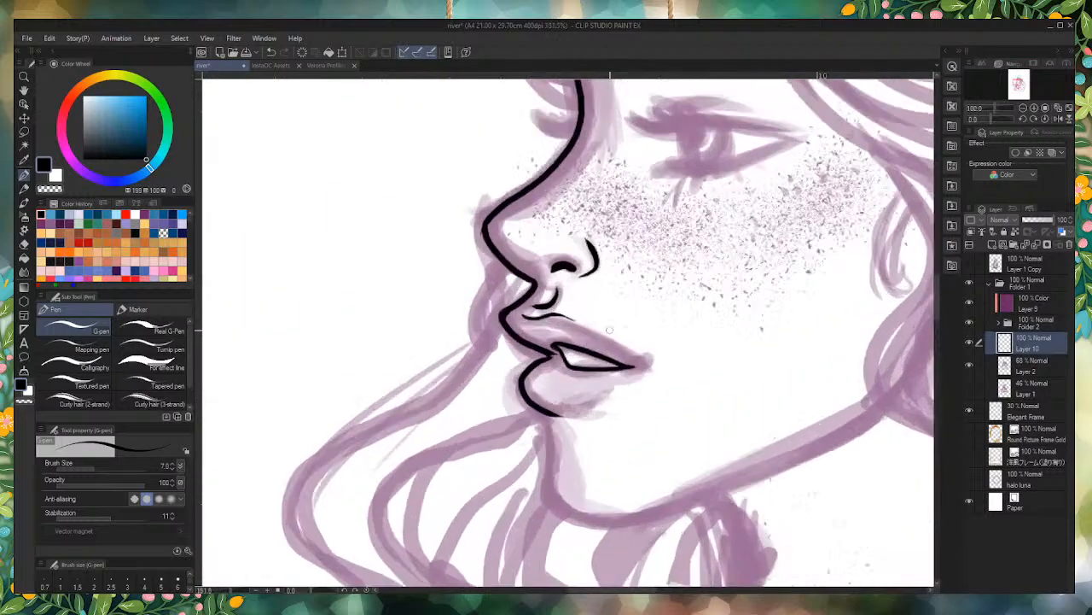
pyautogui.moveTo(614, 385)
pyautogui.mouseDown()
pyautogui.moveTo(655, 377)
pyautogui.moveTo(609, 343)
pyautogui.moveTo(656, 373)
pyautogui.mouseUp()
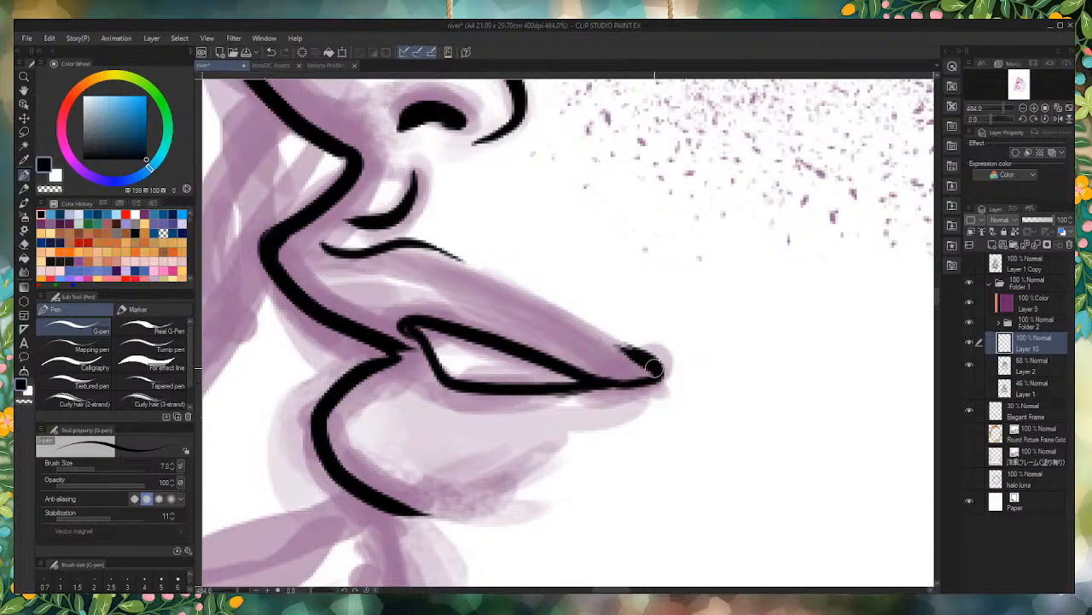
pyautogui.scroll(-5, 586, 329)
pyautogui.scroll(-2, 509, 292)
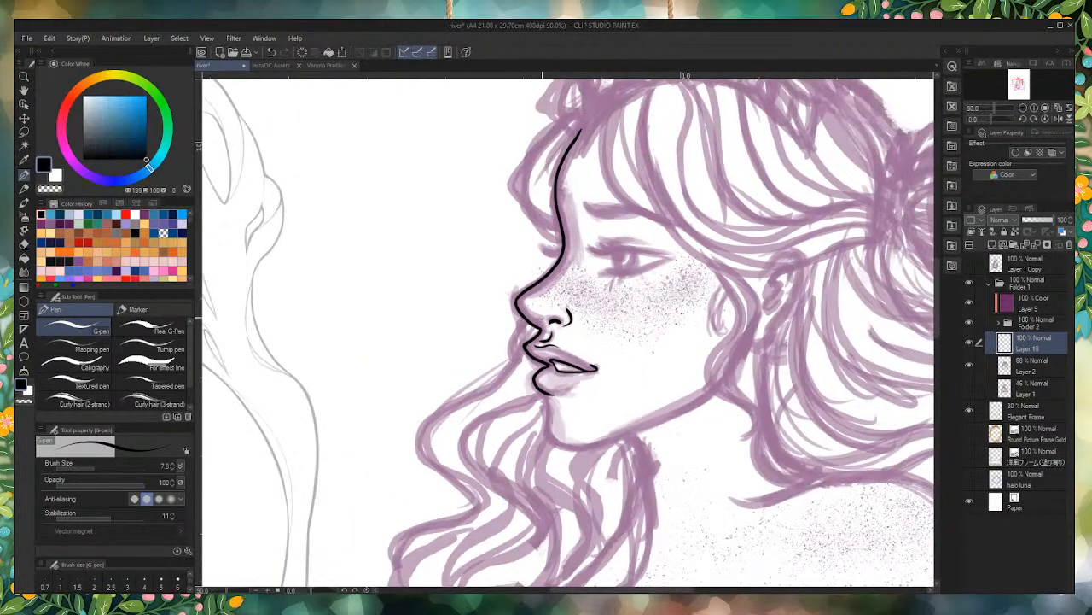
# Step: Ink the iris's front edge and the upper eyelid line from the outer corner to the front lashes, redrawing it until it fits the sketch
pyautogui.scroll(6, 578, 343)
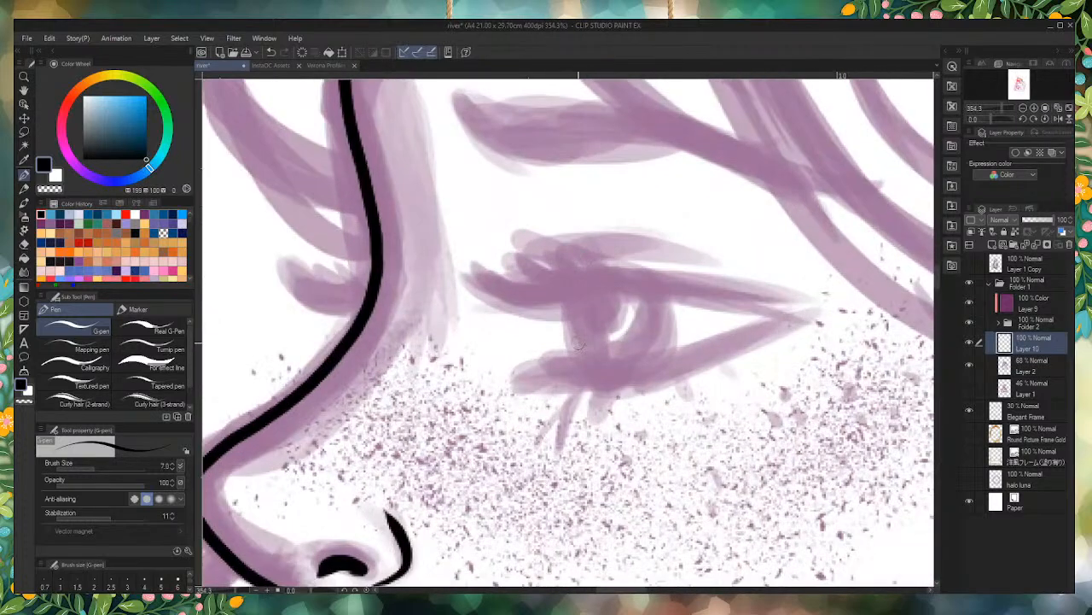
pyautogui.moveTo(560, 297); pyautogui.dragTo(581, 348)
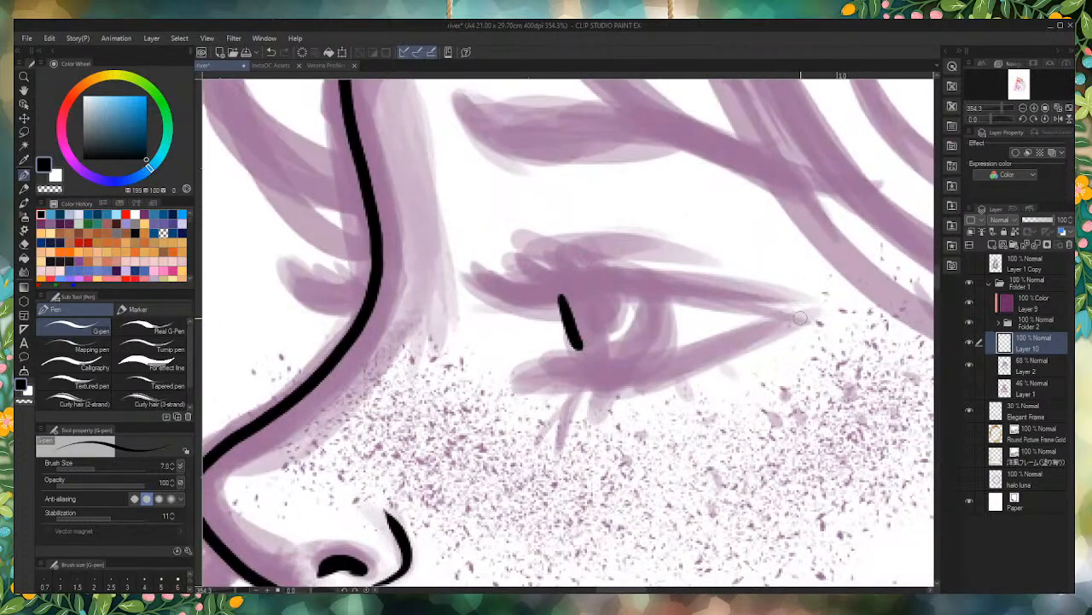
pyautogui.moveTo(800, 318)
pyautogui.mouseDown()
pyautogui.moveTo(674, 289)
pyautogui.moveTo(560, 295)
pyautogui.moveTo(471, 277)
pyautogui.mouseUp()
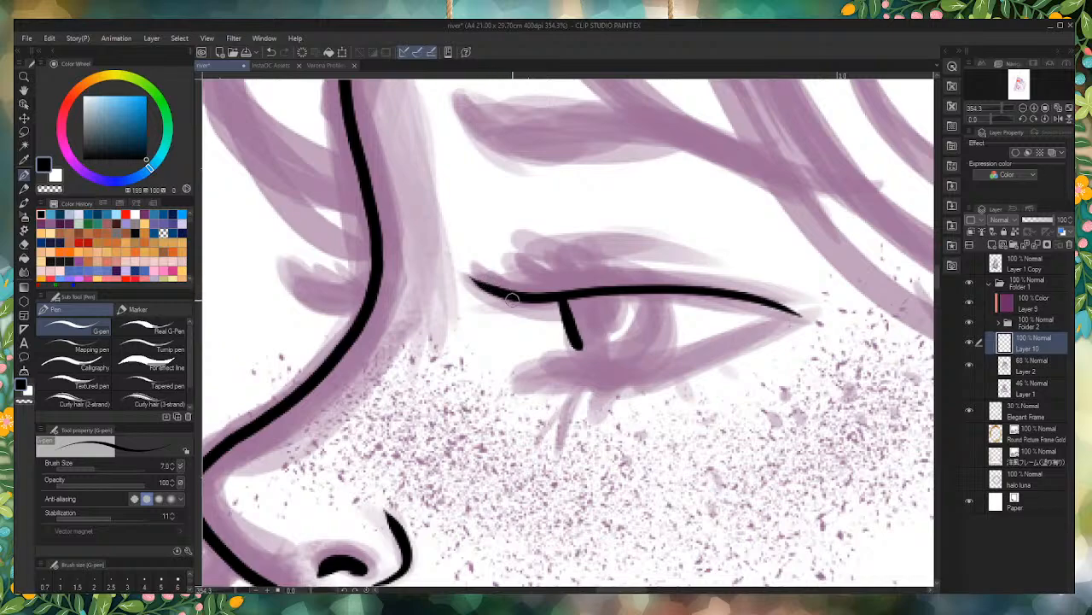
pyautogui.hotkey('ctrl', 'z')
pyautogui.moveTo(792, 323)
pyautogui.mouseDown()
pyautogui.moveTo(709, 295)
pyautogui.moveTo(454, 271)
pyautogui.mouseUp()
pyautogui.hotkey('ctrl', 'z')
pyautogui.moveTo(794, 321)
pyautogui.mouseDown()
pyautogui.moveTo(663, 294)
pyautogui.moveTo(535, 294)
pyautogui.moveTo(479, 282)
pyautogui.mouseUp()
pyautogui.hotkey('ctrl', 'z')
pyautogui.moveTo(782, 322)
pyautogui.mouseDown()
pyautogui.moveTo(706, 293)
pyautogui.moveTo(549, 286)
pyautogui.moveTo(476, 281)
pyautogui.mouseUp()
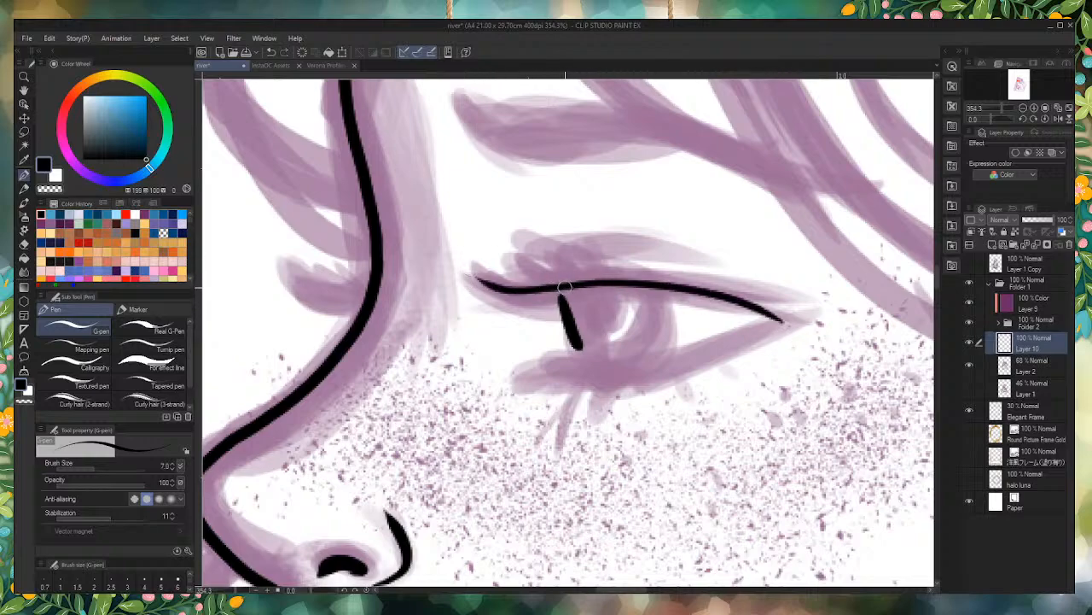
# Step: Enlarge the G-pen to size 10 and thicken the upper lash line with dense, tapered lashes at the front of the eye
pyautogui.press(']')
pyautogui.press(']')
pyautogui.moveTo(697, 287)
pyautogui.mouseDown()
pyautogui.moveTo(556, 284)
pyautogui.moveTo(504, 261)
pyautogui.mouseUp()
pyautogui.moveTo(640, 282); pyautogui.dragTo(560, 249)
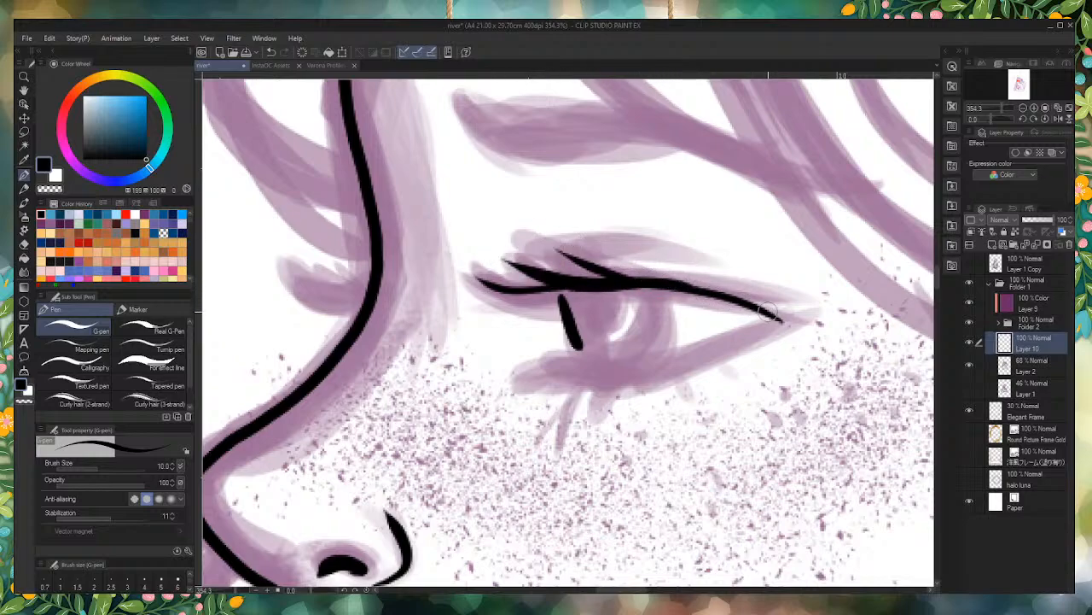
pyautogui.moveTo(737, 299); pyautogui.dragTo(523, 251)
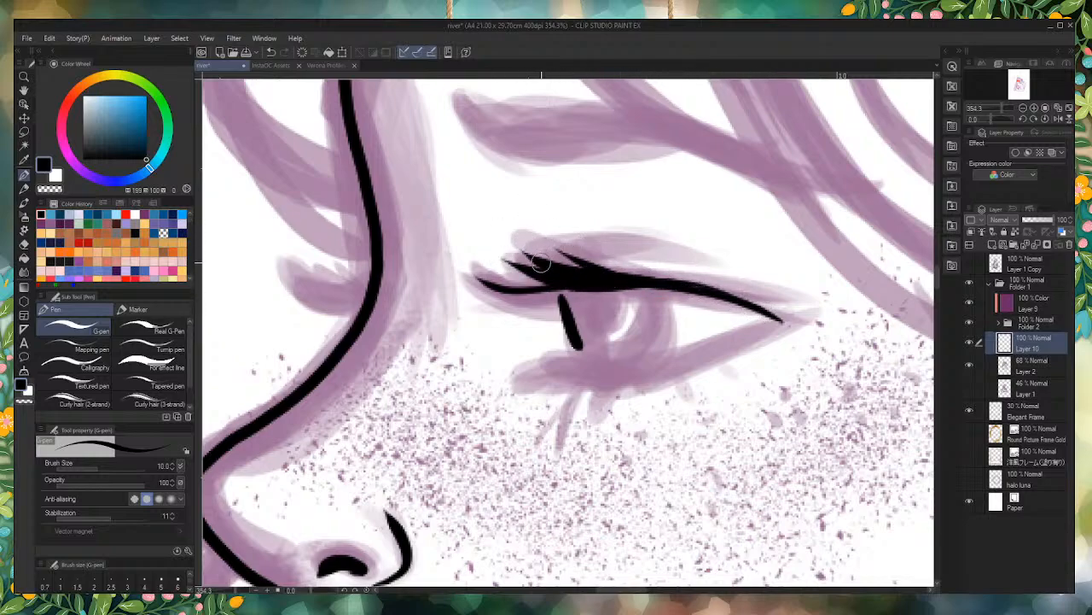
pyautogui.moveTo(582, 292); pyautogui.dragTo(482, 274)
pyautogui.moveTo(546, 285); pyautogui.dragTo(499, 267)
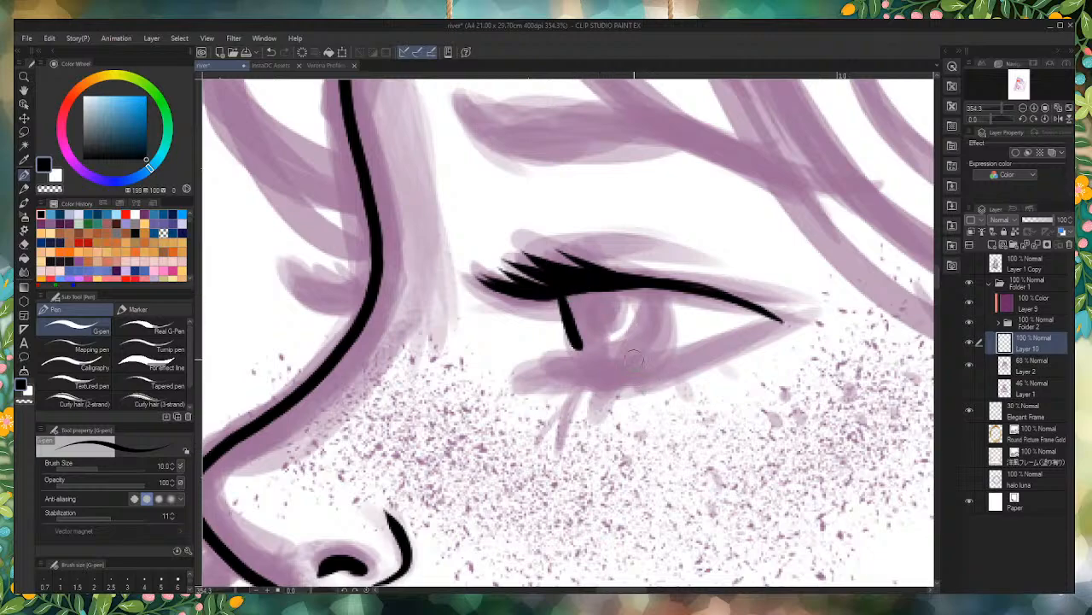
# Step: Reduce the brush size to 6 and ink the lower eyelid from the outer corner, with short lashes at the front
pyautogui.click(178, 582)
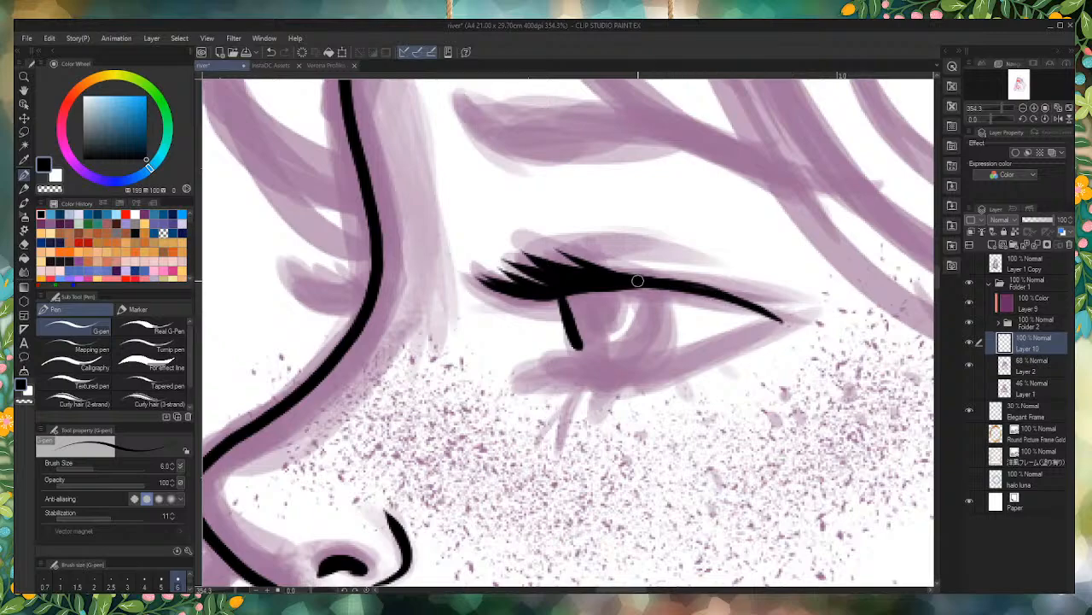
pyautogui.moveTo(711, 293)
pyautogui.mouseDown()
pyautogui.moveTo(796, 315)
pyautogui.moveTo(762, 327)
pyautogui.mouseUp()
pyautogui.moveTo(663, 359)
pyautogui.mouseDown()
pyautogui.moveTo(554, 358)
pyautogui.moveTo(534, 372)
pyautogui.moveTo(536, 389)
pyautogui.moveTo(588, 380)
pyautogui.mouseUp()
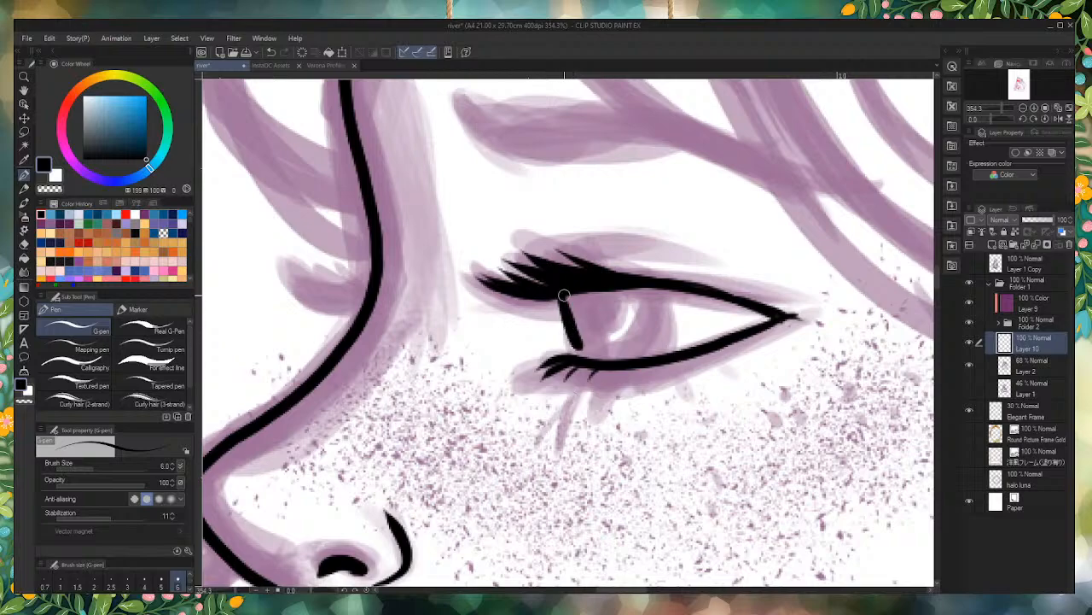
# Step: Complete the iris outline between the eyelids and fill in the solid black pupil
pyautogui.moveTo(565, 297); pyautogui.dragTo(587, 357)
pyautogui.moveTo(641, 285)
pyautogui.mouseDown()
pyautogui.moveTo(658, 292)
pyautogui.moveTo(669, 337)
pyautogui.moveTo(627, 363)
pyautogui.mouseUp()
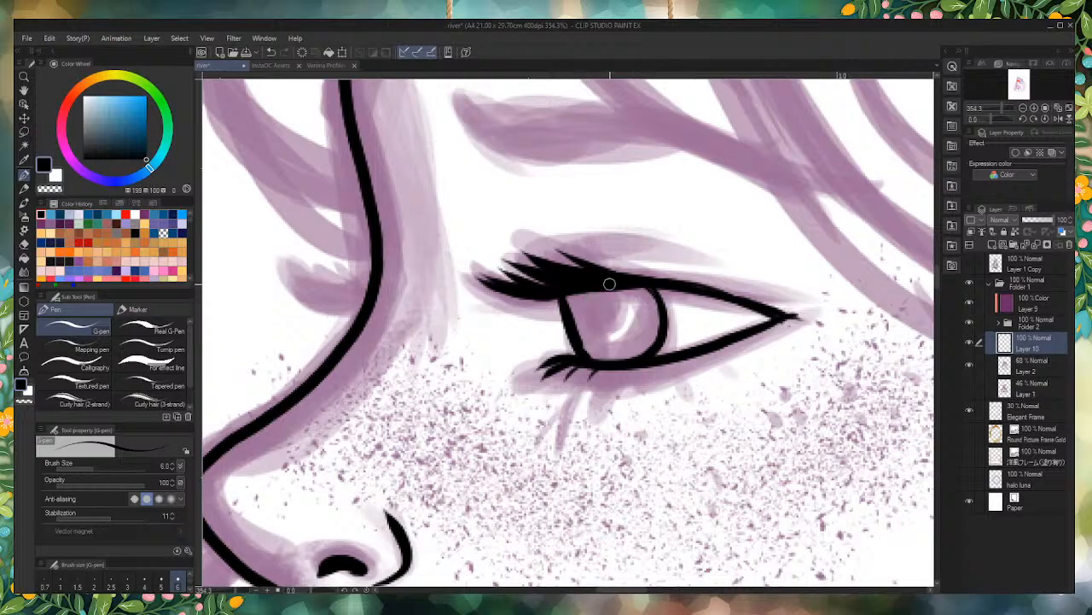
pyautogui.moveTo(608, 287)
pyautogui.mouseDown()
pyautogui.moveTo(628, 305)
pyautogui.moveTo(616, 335)
pyautogui.moveTo(580, 334)
pyautogui.moveTo(571, 296)
pyautogui.moveTo(605, 292)
pyautogui.moveTo(615, 302)
pyautogui.moveTo(601, 334)
pyautogui.moveTo(596, 286)
pyautogui.moveTo(614, 327)
pyautogui.moveTo(575, 314)
pyautogui.mouseUp()
# Step: Ink the far eye's lashes projecting from the bridge of the nose as a solid tapered cluster, using brush size 7
pyautogui.scroll(-2, 582, 323)
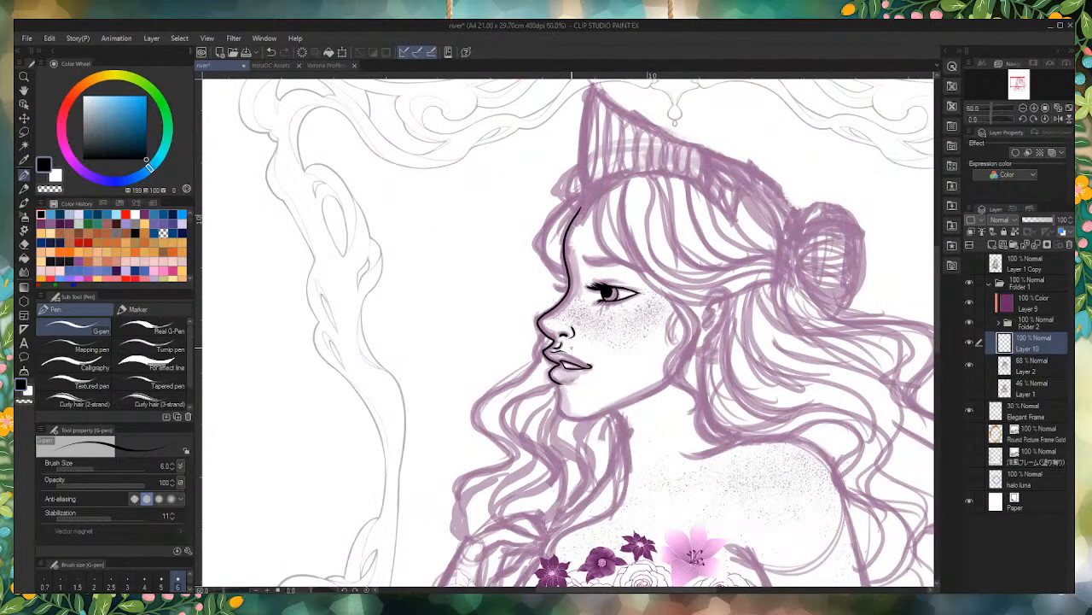
pyautogui.scroll(5, 589, 329)
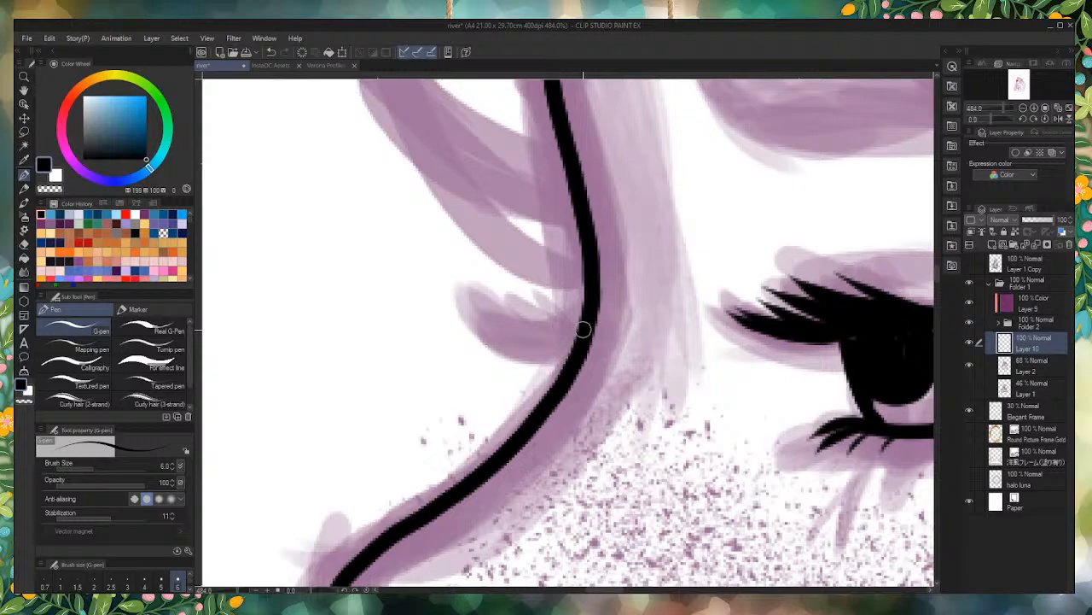
pyautogui.moveTo(560, 345); pyautogui.dragTo(483, 327)
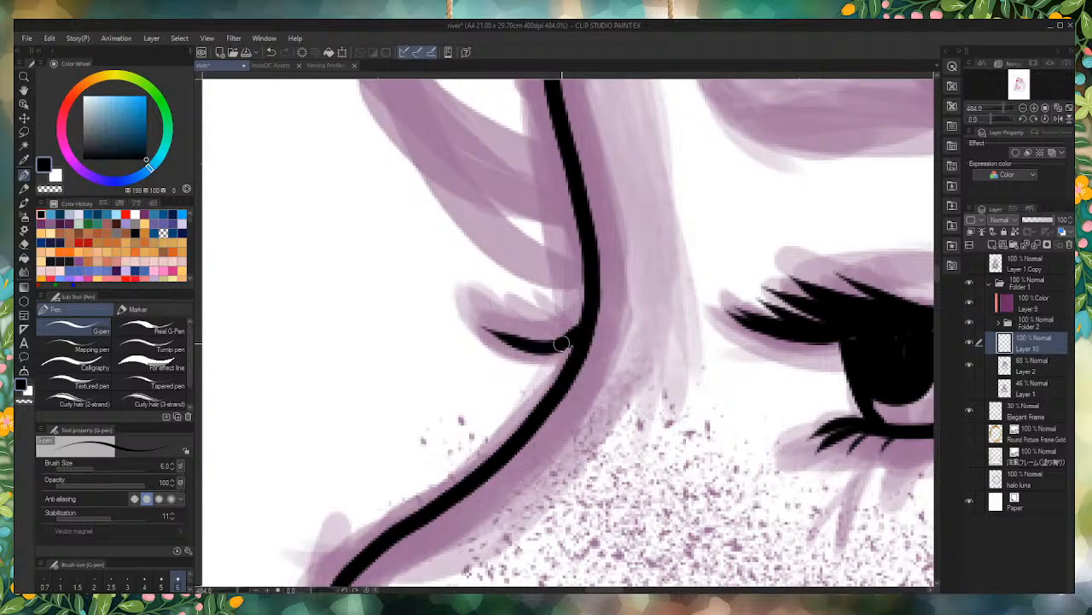
pyautogui.hotkey('ctrl', 'z')
pyautogui.press(']')
pyautogui.moveTo(584, 341); pyautogui.dragTo(488, 328)
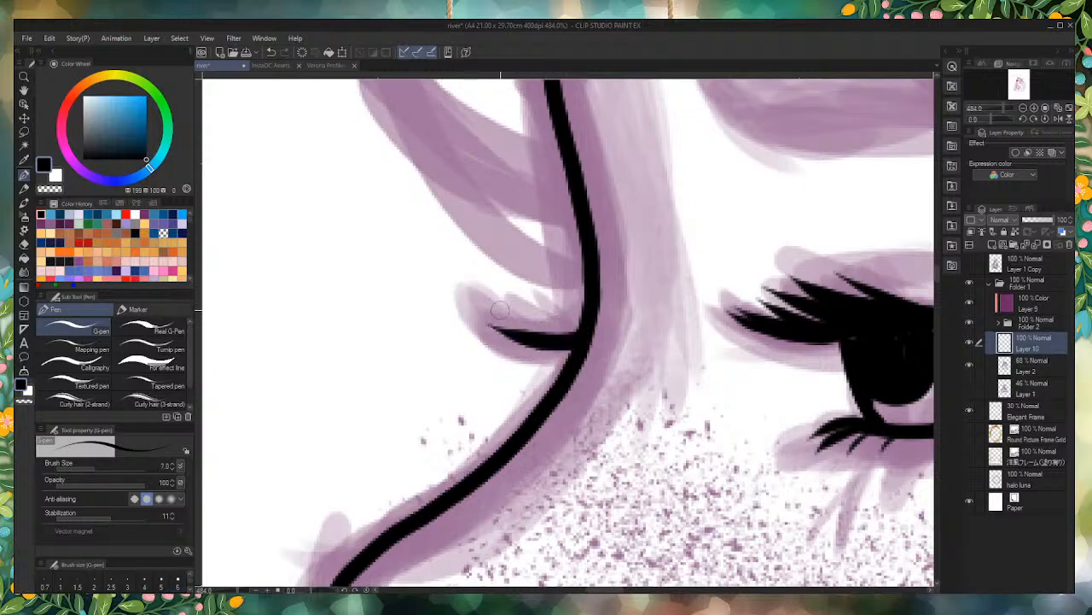
pyautogui.moveTo(581, 333)
pyautogui.mouseDown()
pyautogui.moveTo(490, 317)
pyautogui.moveTo(542, 316)
pyautogui.moveTo(520, 336)
pyautogui.moveTo(535, 331)
pyautogui.moveTo(510, 327)
pyautogui.mouseUp()
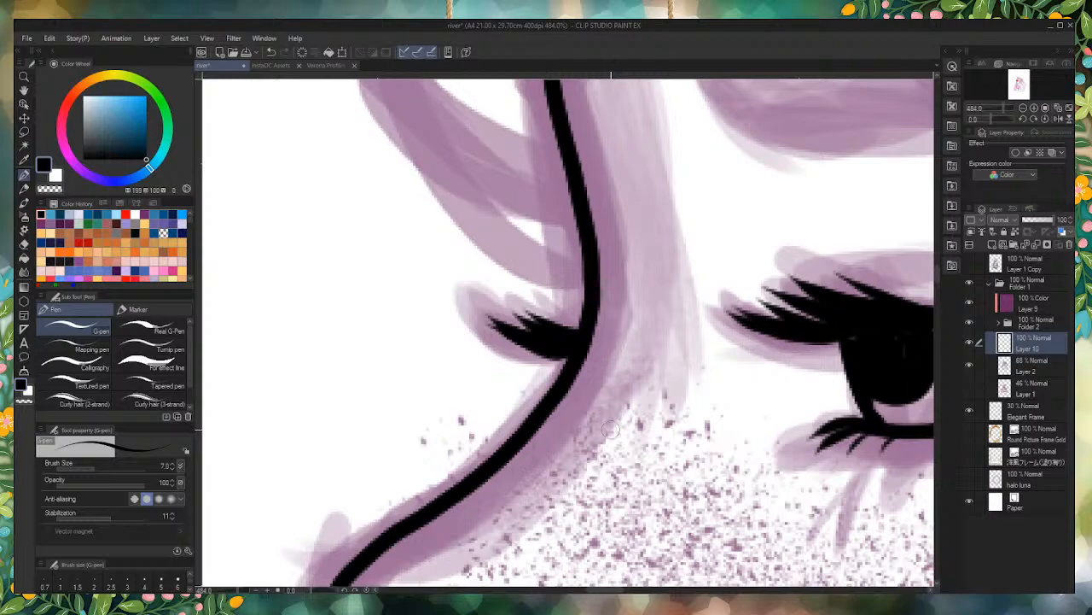
pyautogui.moveTo(569, 354); pyautogui.dragTo(516, 334)
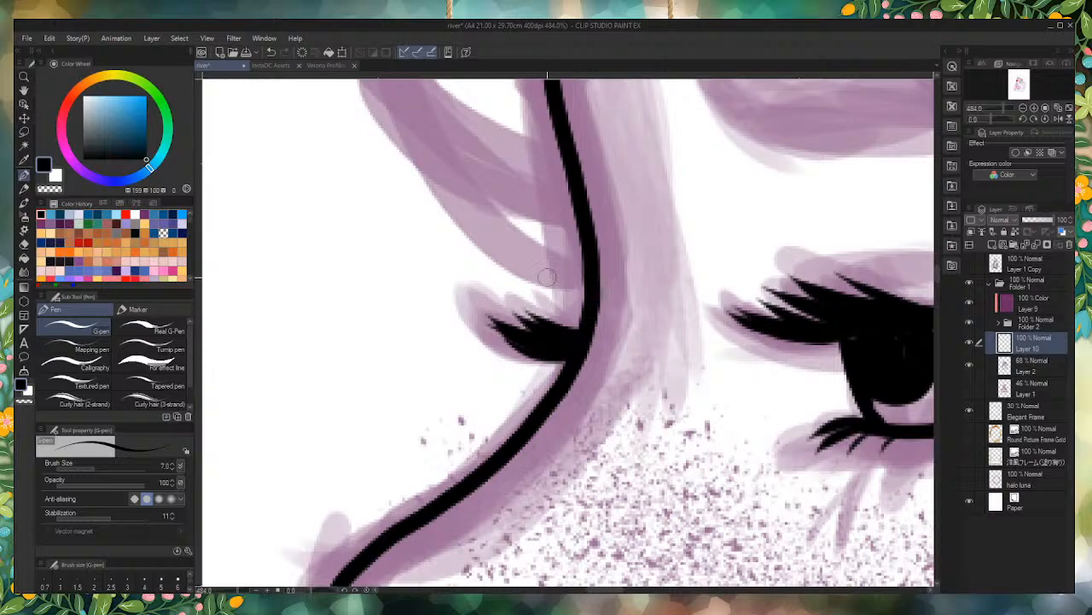
# Step: Ink the front of the chin from beneath the lower lip down to the chin's base
pyautogui.scroll(-4, 431, 270)
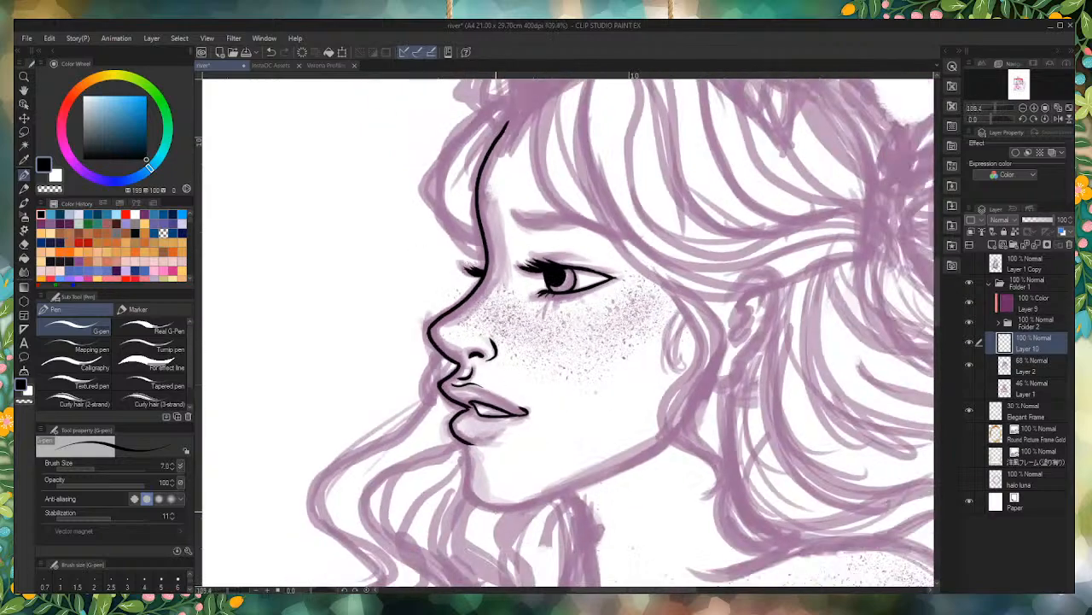
pyautogui.scroll(3, 495, 468)
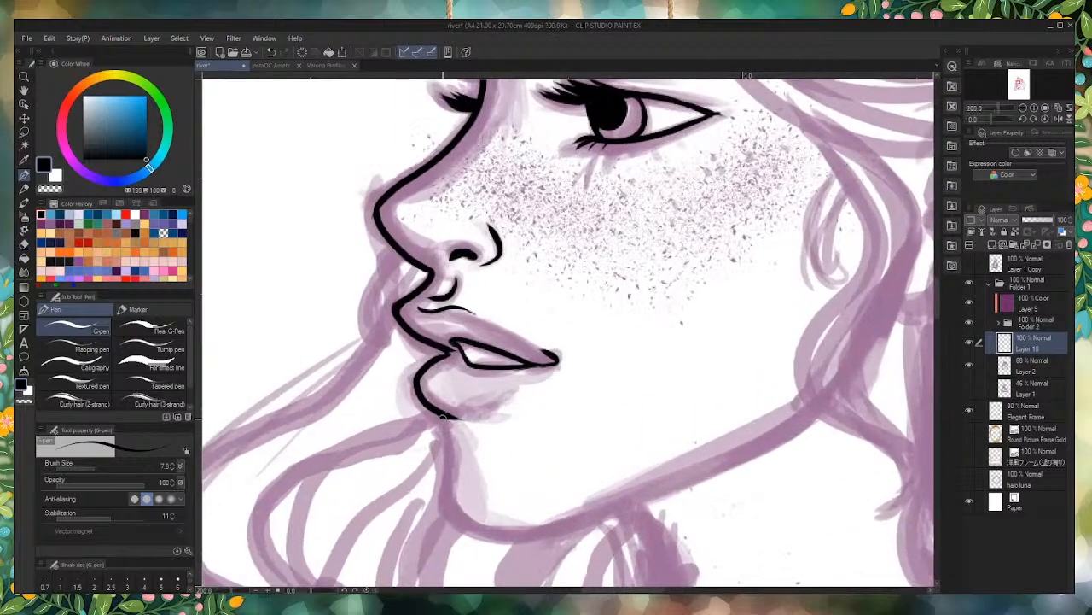
pyautogui.moveTo(442, 416)
pyautogui.mouseDown()
pyautogui.moveTo(448, 491)
pyautogui.moveTo(476, 526)
pyautogui.mouseUp()
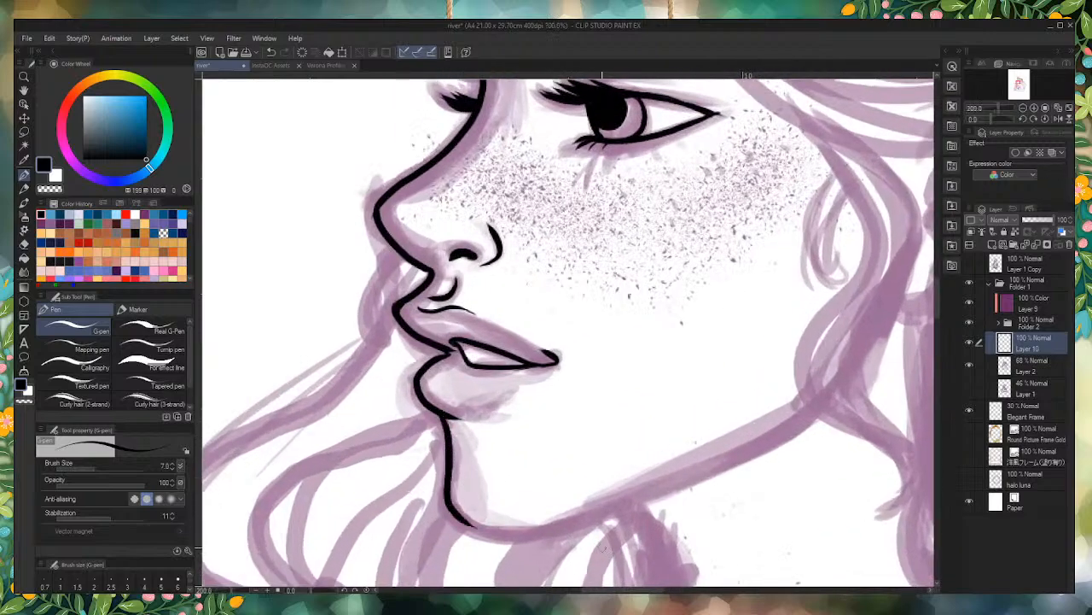
# Step: Ink the jawline between the chin and the hair in front of the ear, replacing the first attempt with one continuous stroke
pyautogui.scroll(-2, 603, 548)
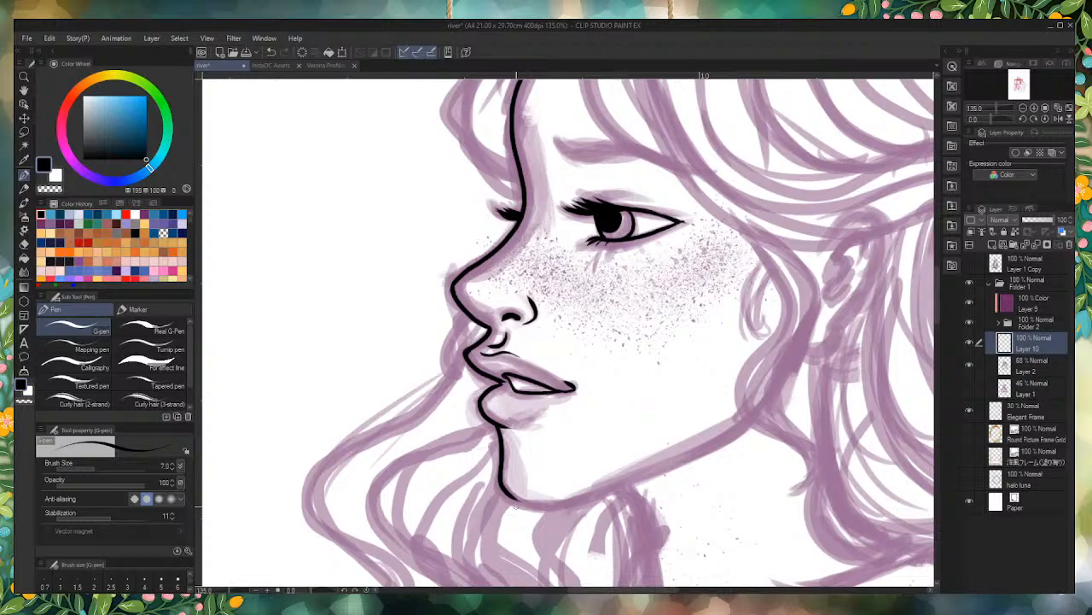
pyautogui.scroll(3, 610, 512)
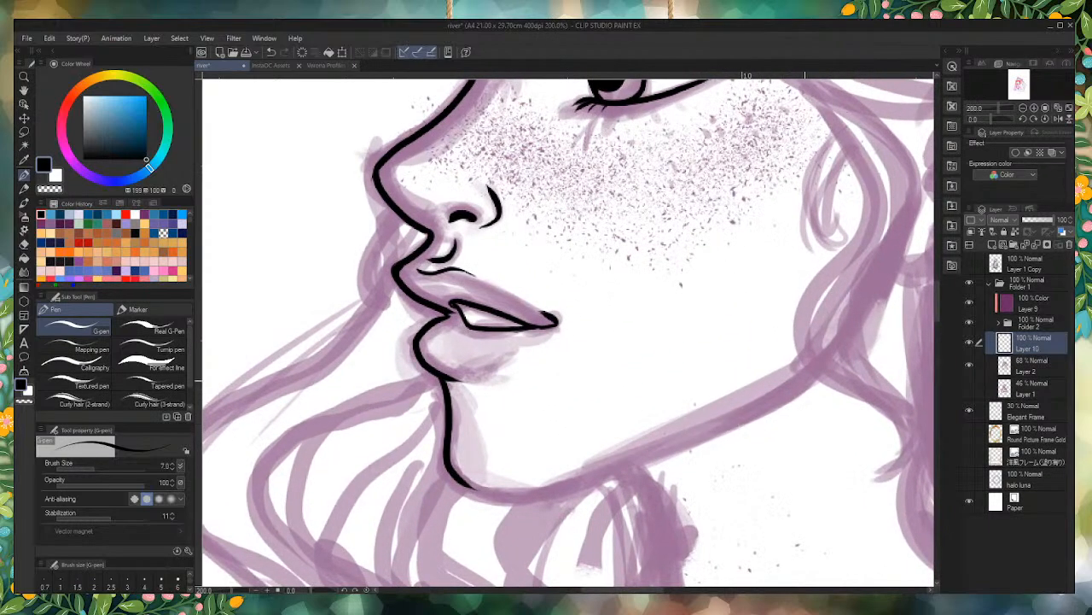
pyautogui.moveTo(840, 341)
pyautogui.mouseDown()
pyautogui.moveTo(804, 384)
pyautogui.moveTo(611, 465)
pyautogui.moveTo(505, 491)
pyautogui.moveTo(456, 490)
pyautogui.mouseUp()
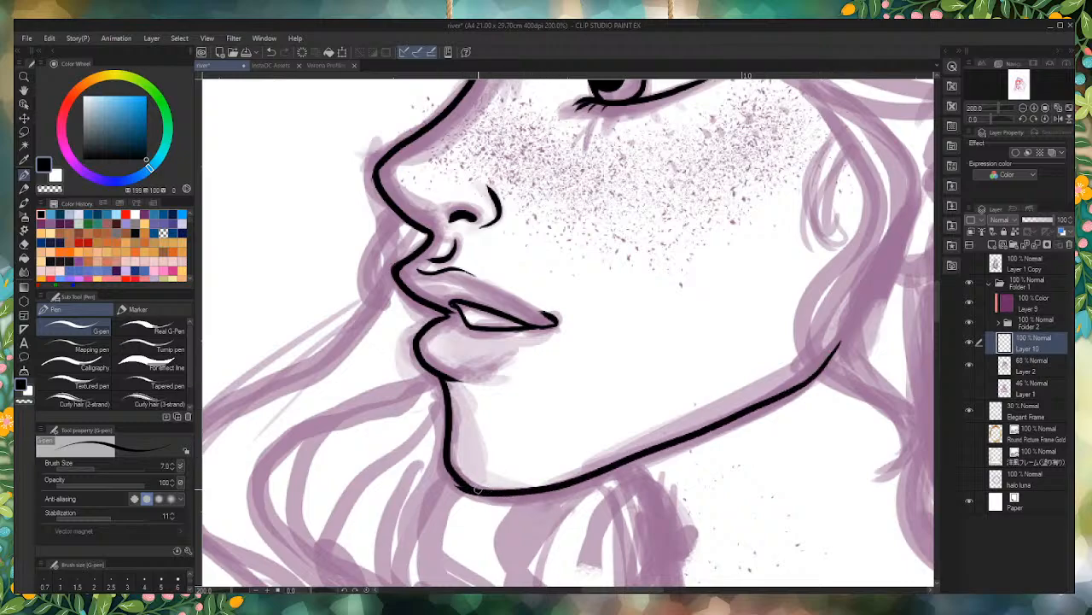
pyautogui.moveTo(493, 492); pyautogui.dragTo(469, 483)
pyautogui.hotkey('ctrl', 'z')
pyautogui.hotkey('ctrl', 'z')
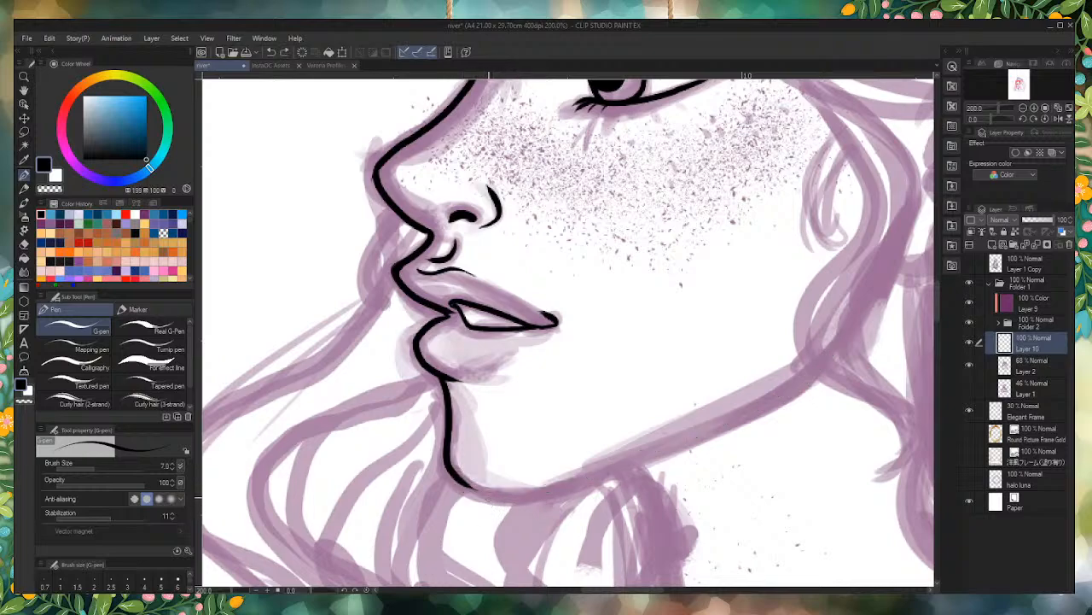
pyautogui.moveTo(456, 476)
pyautogui.mouseDown()
pyautogui.moveTo(480, 491)
pyautogui.moveTo(602, 469)
pyautogui.moveTo(856, 361)
pyautogui.mouseUp()
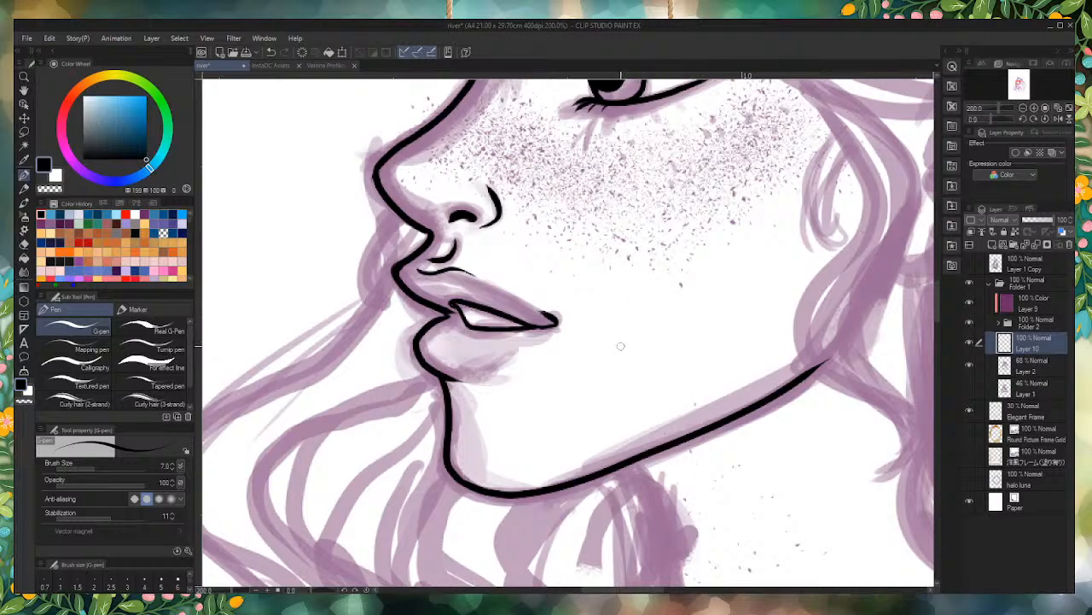
# Step: Ink the small loose curl of hair at the temple, redrawing its inner curve as a smoother line
pyautogui.scroll(-5, 617, 336)
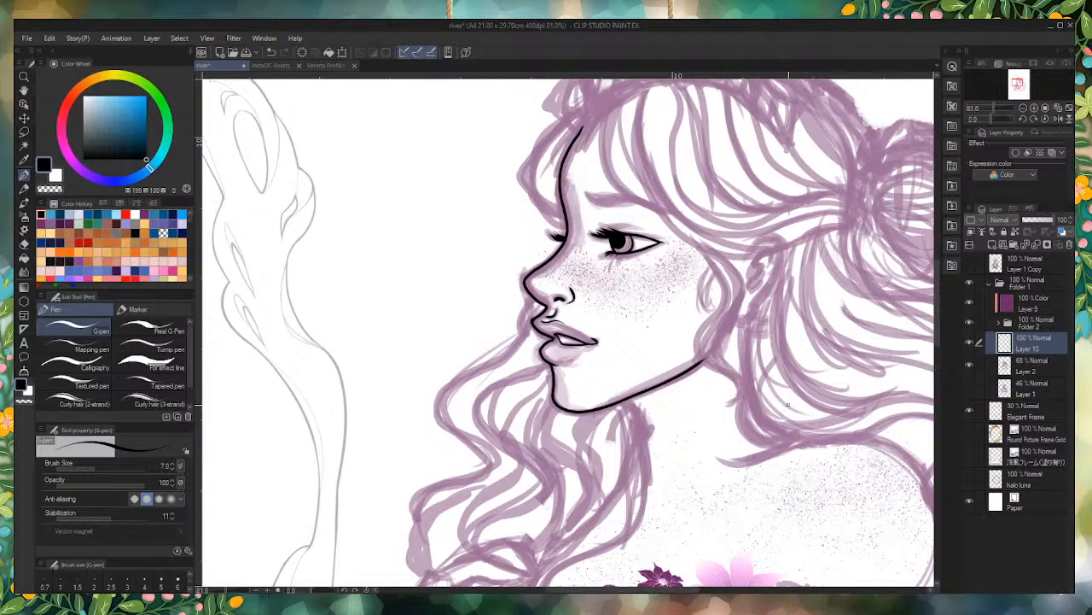
pyautogui.scroll(6, 788, 405)
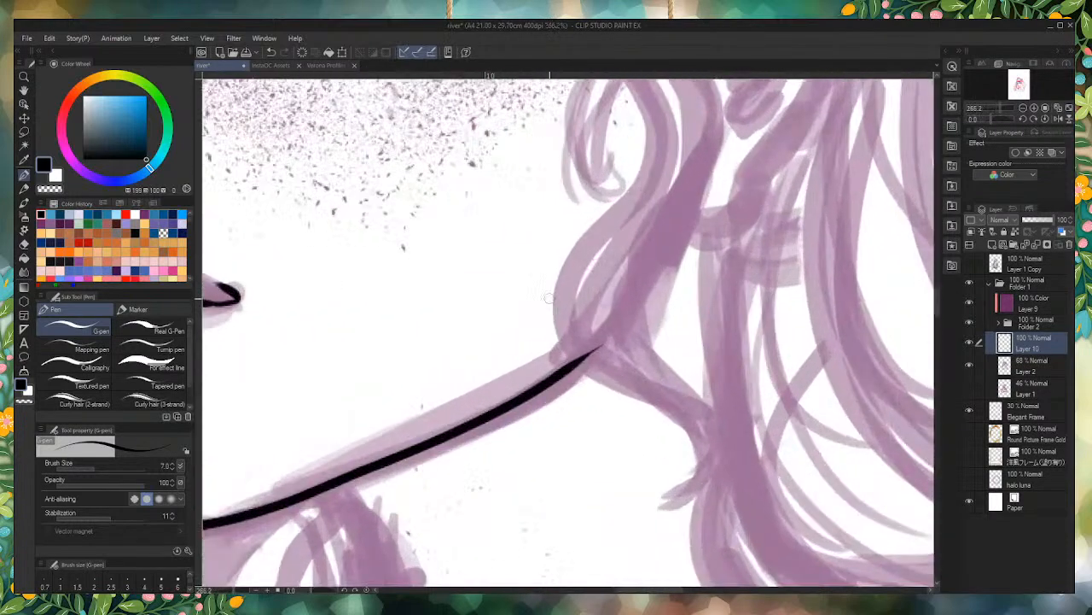
pyautogui.moveTo(594, 326)
pyautogui.mouseDown()
pyautogui.moveTo(613, 345)
pyautogui.moveTo(594, 358)
pyautogui.mouseUp()
pyautogui.scroll(-7, 607, 292)
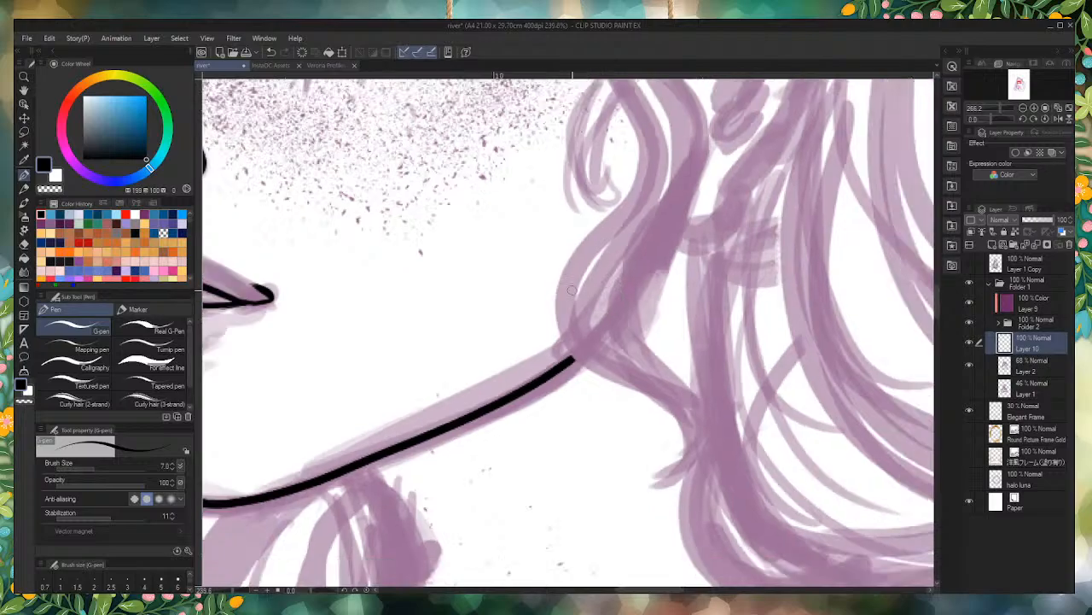
pyautogui.scroll(8, 610, 248)
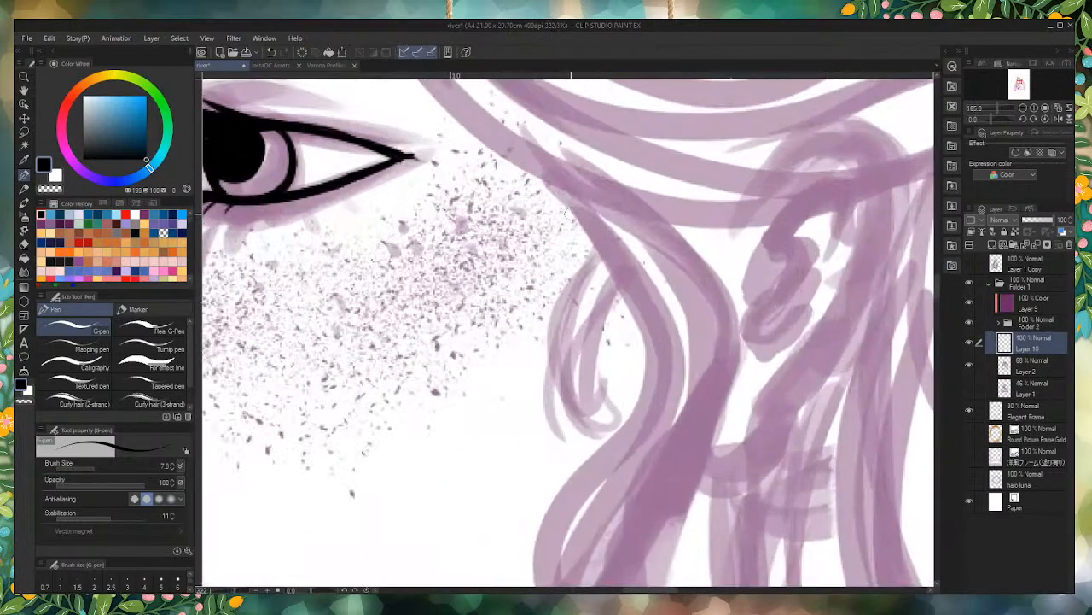
pyautogui.moveTo(563, 194)
pyautogui.mouseDown()
pyautogui.moveTo(586, 225)
pyautogui.moveTo(586, 401)
pyautogui.moveTo(587, 333)
pyautogui.moveTo(618, 271)
pyautogui.mouseUp()
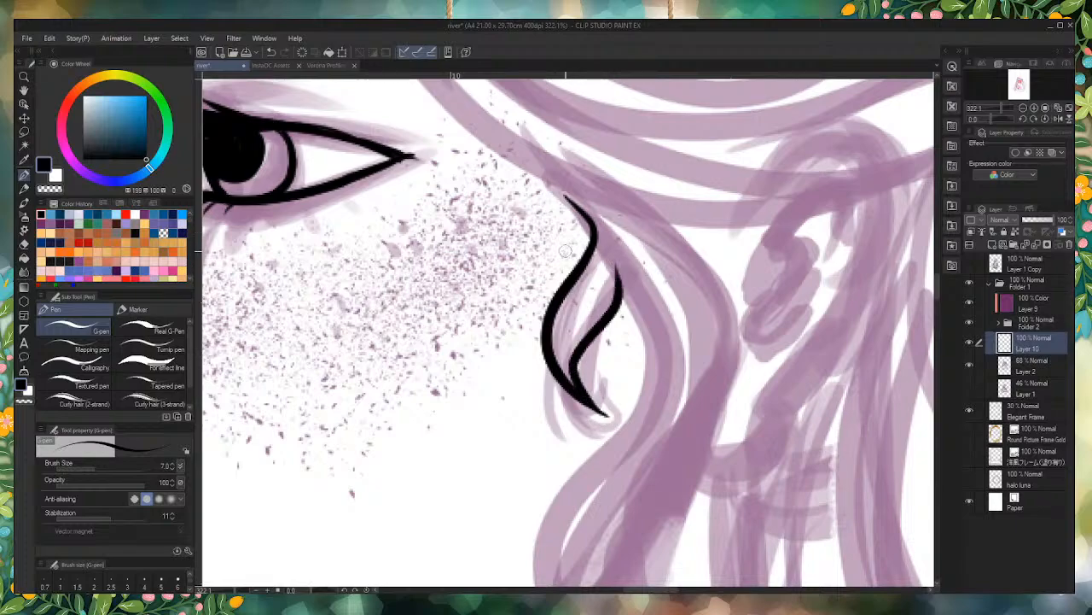
pyautogui.hotkey('ctrl', 'z')
pyautogui.moveTo(602, 417)
pyautogui.mouseDown()
pyautogui.moveTo(565, 382)
pyautogui.moveTo(603, 217)
pyautogui.mouseUp()
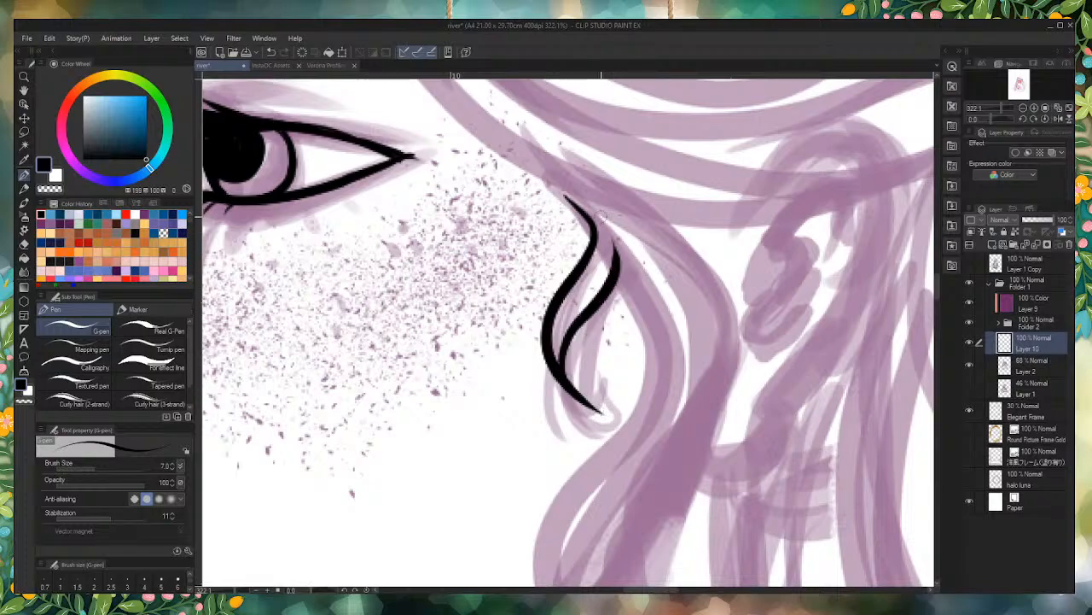
# Step: Try to ink the longer hair strand from the temple down to the jawline with the G-pen
pyautogui.moveTo(551, 175)
pyautogui.mouseDown()
pyautogui.moveTo(634, 288)
pyautogui.moveTo(636, 396)
pyautogui.moveTo(565, 487)
pyautogui.moveTo(538, 555)
pyautogui.mouseUp()
pyautogui.scroll(-15, 613, 112)
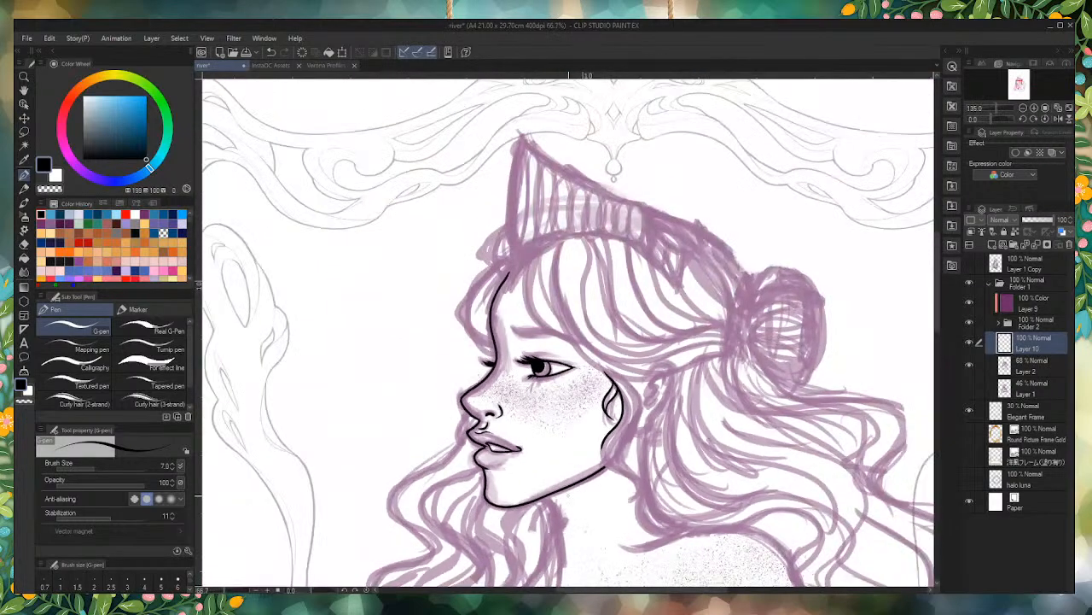
pyautogui.scroll(6, 550, 482)
pyautogui.hotkey('ctrl', 'z')
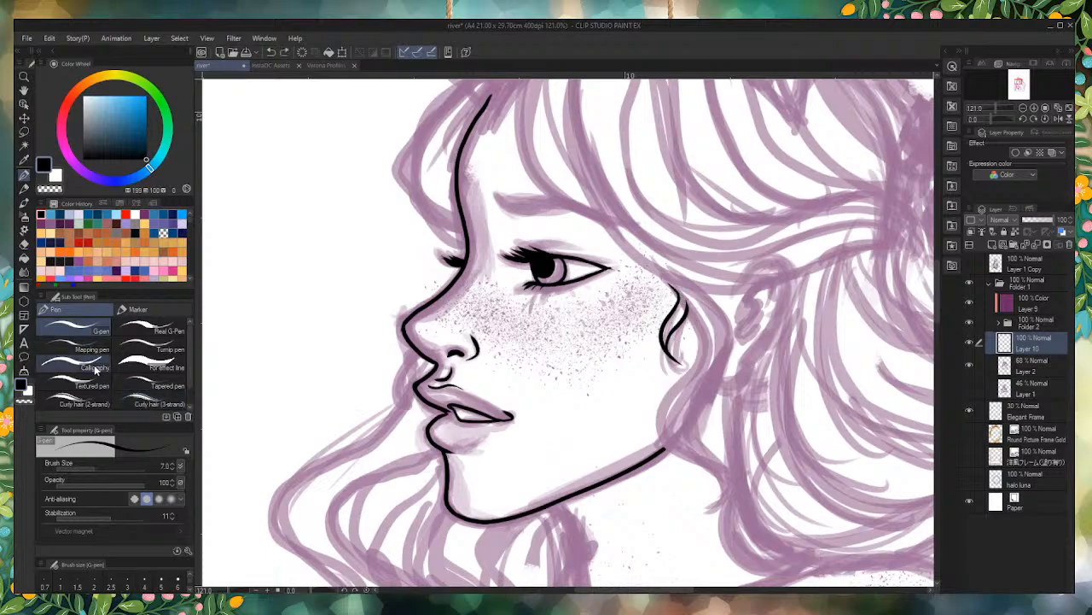
# Step: Try to ink the longer hair strand from the temple to the jawline with the Curly hair (2-strand) pen
pyautogui.click(84, 403)
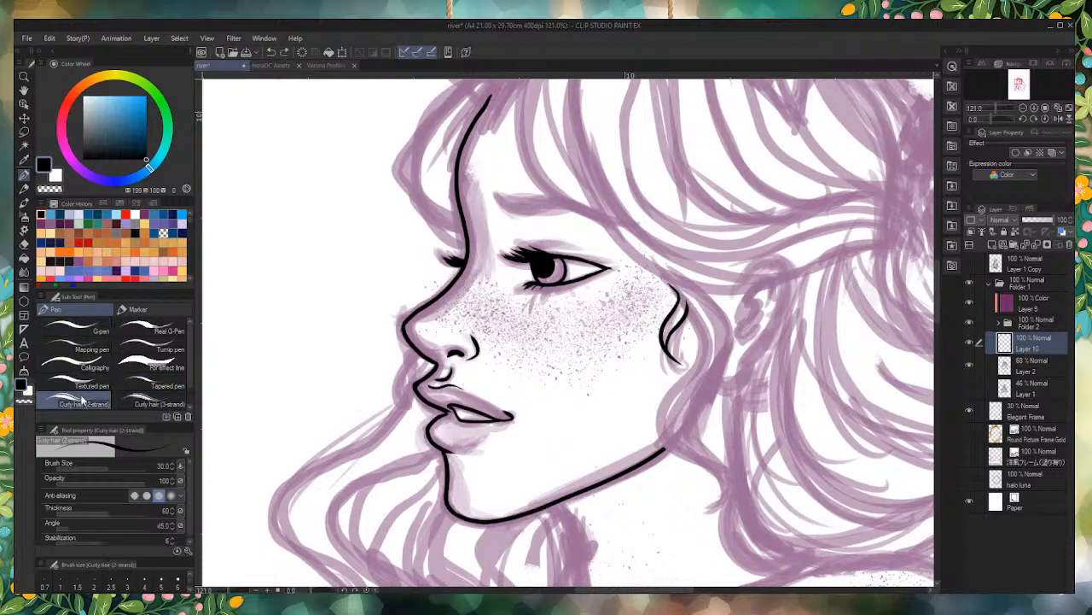
pyautogui.moveTo(678, 289)
pyautogui.mouseDown()
pyautogui.moveTo(705, 342)
pyautogui.moveTo(651, 452)
pyautogui.mouseUp()
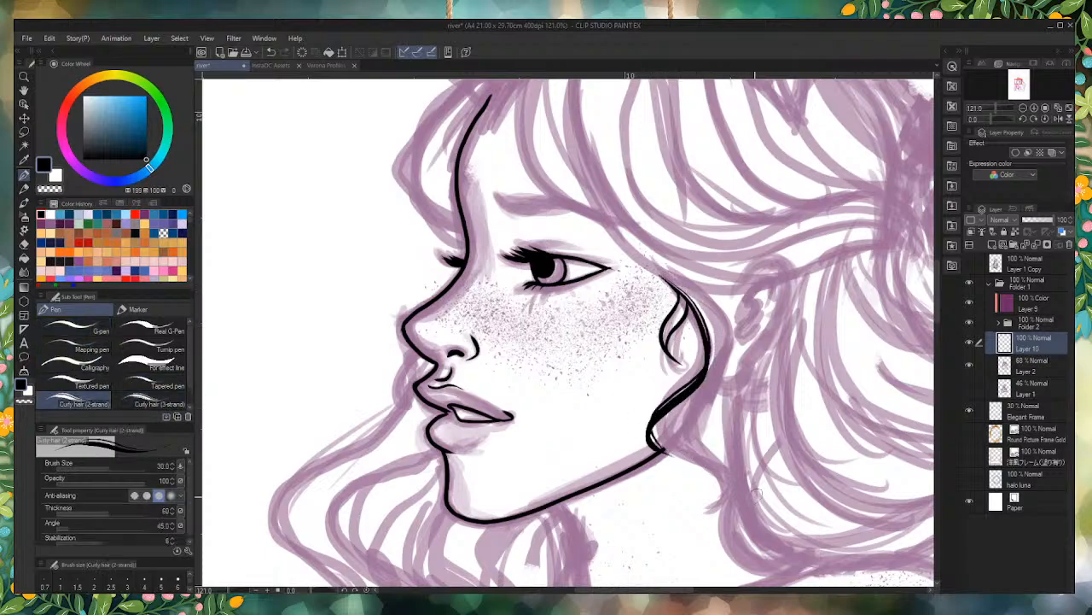
pyautogui.hotkey('ctrl', 'z')
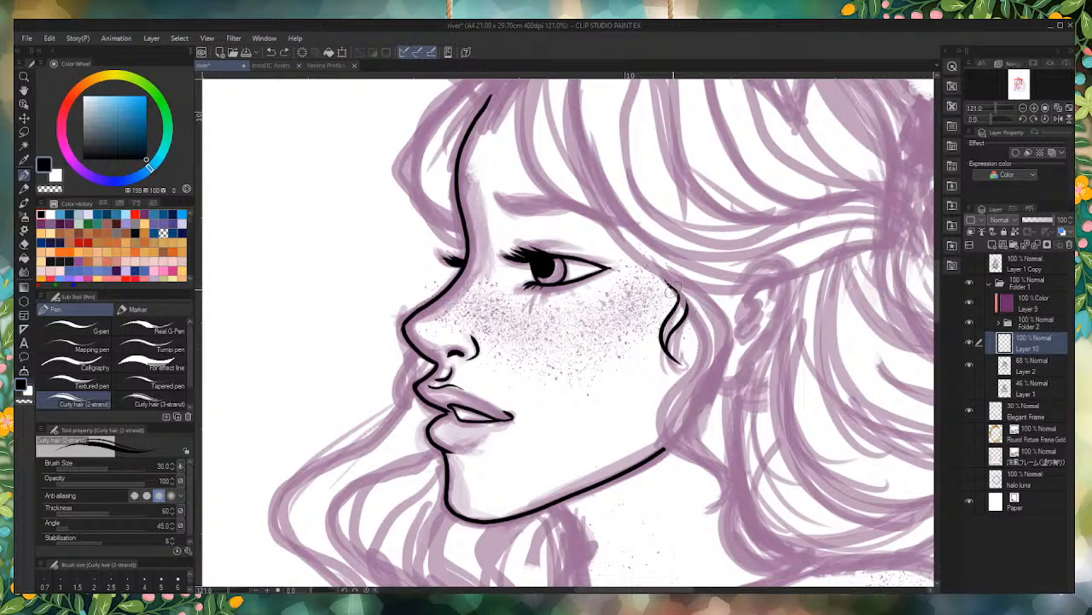
pyautogui.moveTo(675, 295)
pyautogui.mouseDown()
pyautogui.moveTo(693, 383)
pyautogui.moveTo(687, 458)
pyautogui.mouseUp()
pyautogui.hotkey('ctrl', 'z')
# Step: Try to ink the longer temple strand with the Curly hair (3-strand) pen
pyautogui.scroll(1, 719, 488)
pyautogui.scroll(5, 718, 488)
pyautogui.scroll(-1, 129, 393)
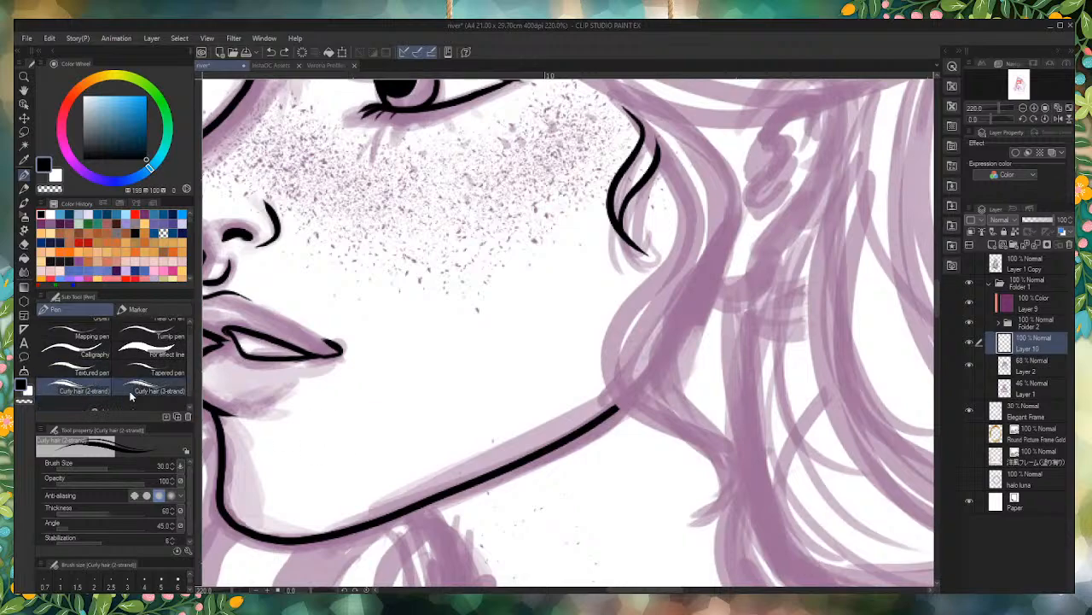
pyautogui.click(157, 391)
pyautogui.moveTo(627, 104)
pyautogui.mouseDown()
pyautogui.moveTo(669, 158)
pyautogui.moveTo(666, 252)
pyautogui.moveTo(617, 346)
pyautogui.moveTo(717, 448)
pyautogui.mouseUp()
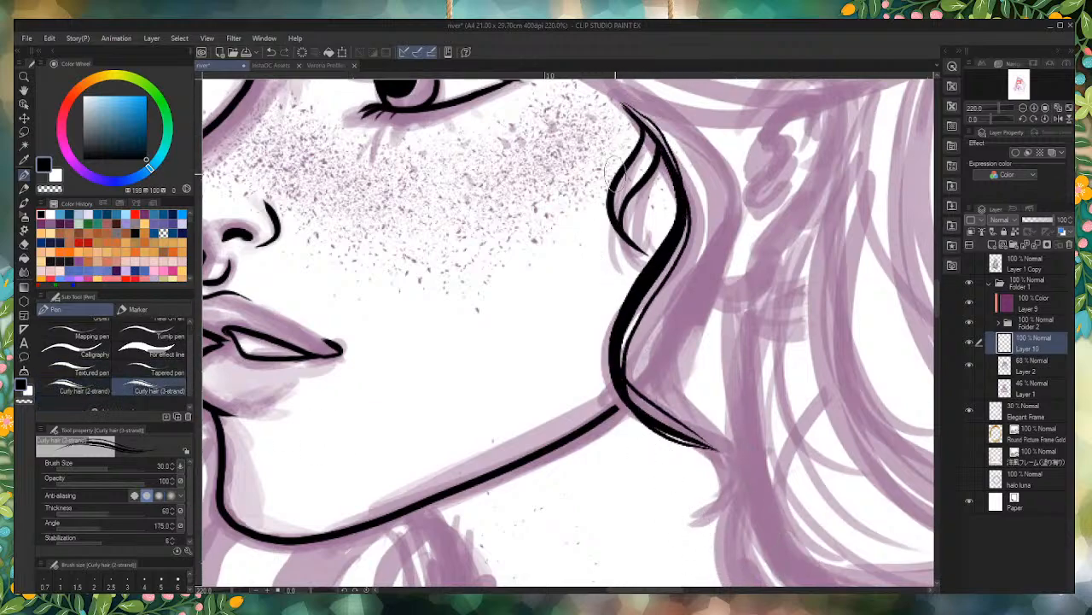
pyautogui.hotkey('ctrl', 'z')
pyautogui.moveTo(610, 89)
pyautogui.mouseDown()
pyautogui.moveTo(638, 109)
pyautogui.moveTo(608, 369)
pyautogui.moveTo(749, 546)
pyautogui.moveTo(696, 578)
pyautogui.mouseUp()
pyautogui.hotkey('ctrl', 'z')
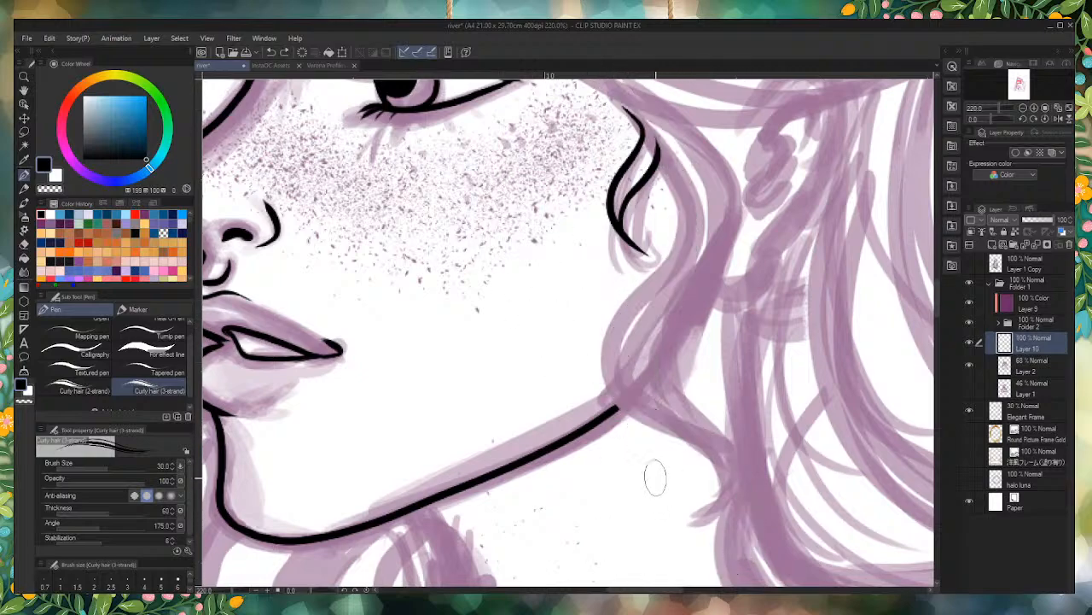
# Step: Ink the front edge of the longer hair strand with the G-pen, in one wavy line from the temple past the jawline
pyautogui.scroll(1, 120, 381)
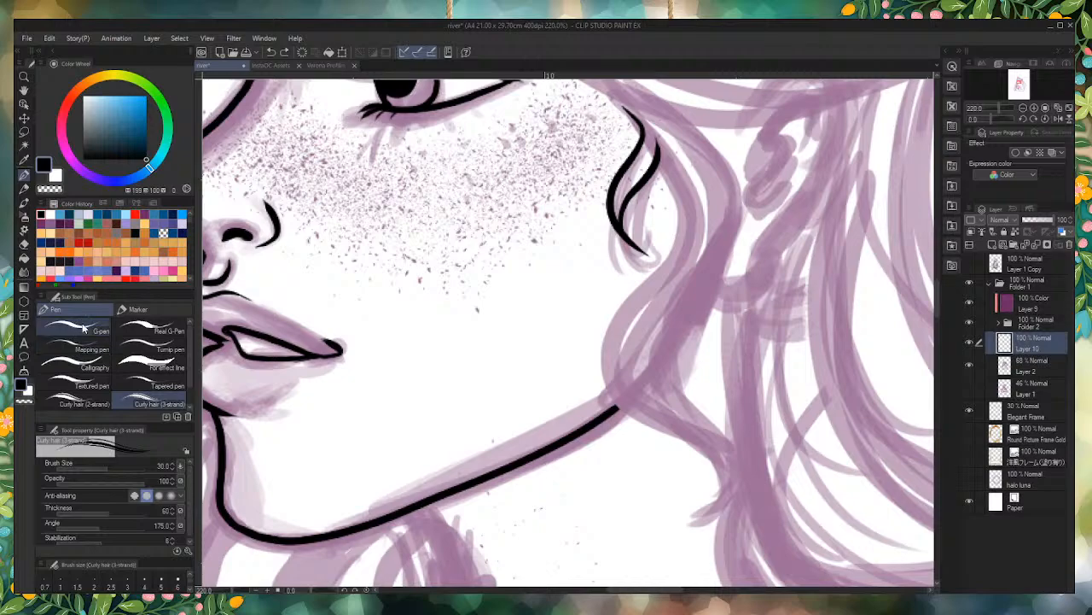
pyautogui.click(79, 327)
pyautogui.scroll(-4, 787, 406)
pyautogui.scroll(6, 697, 311)
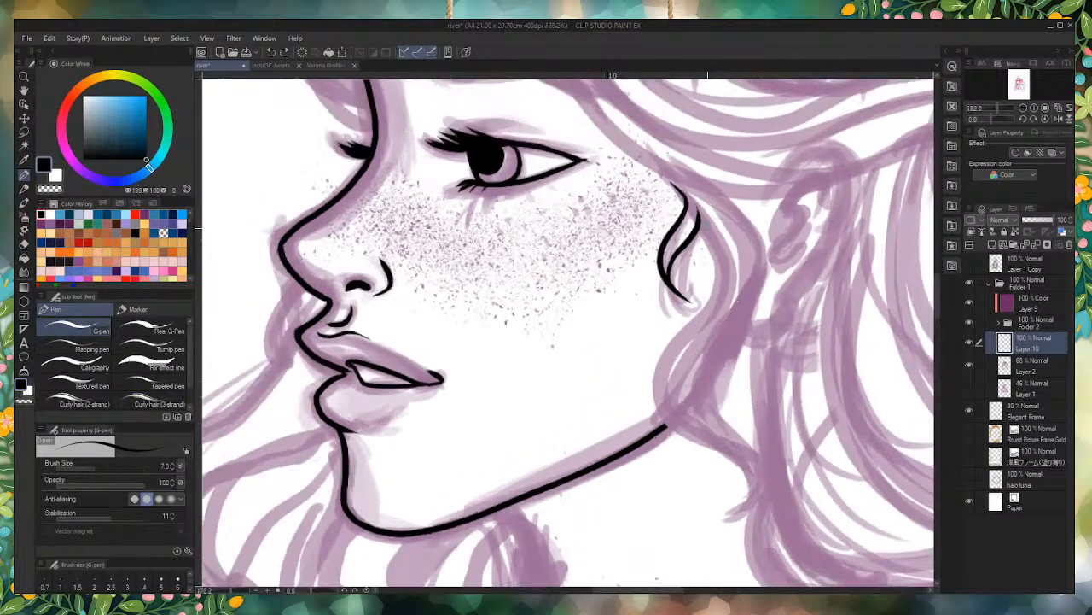
pyautogui.moveTo(636, 146)
pyautogui.mouseDown()
pyautogui.moveTo(724, 317)
pyautogui.moveTo(634, 479)
pyautogui.moveTo(683, 539)
pyautogui.mouseUp()
pyautogui.scroll(-3, 663, 336)
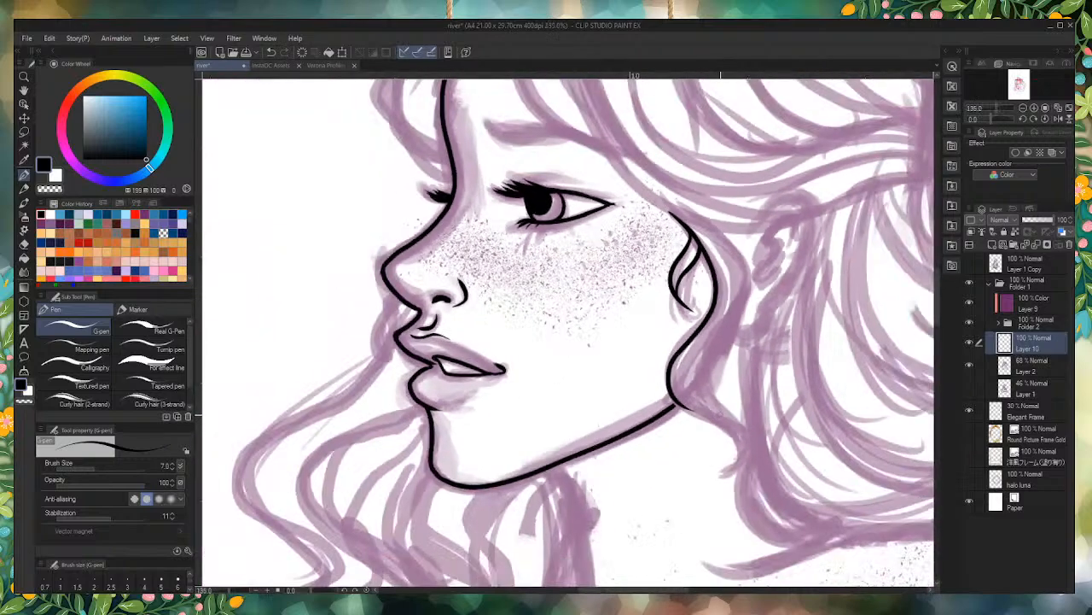
# Step: Ink the curling tip below the jaw and the back edge of the long strand, carrying the edge up to the temple
pyautogui.scroll(3, 678, 358)
pyautogui.moveTo(623, 391)
pyautogui.mouseDown()
pyautogui.moveTo(702, 437)
pyautogui.moveTo(681, 565)
pyautogui.moveTo(735, 429)
pyautogui.moveTo(637, 310)
pyautogui.mouseUp()
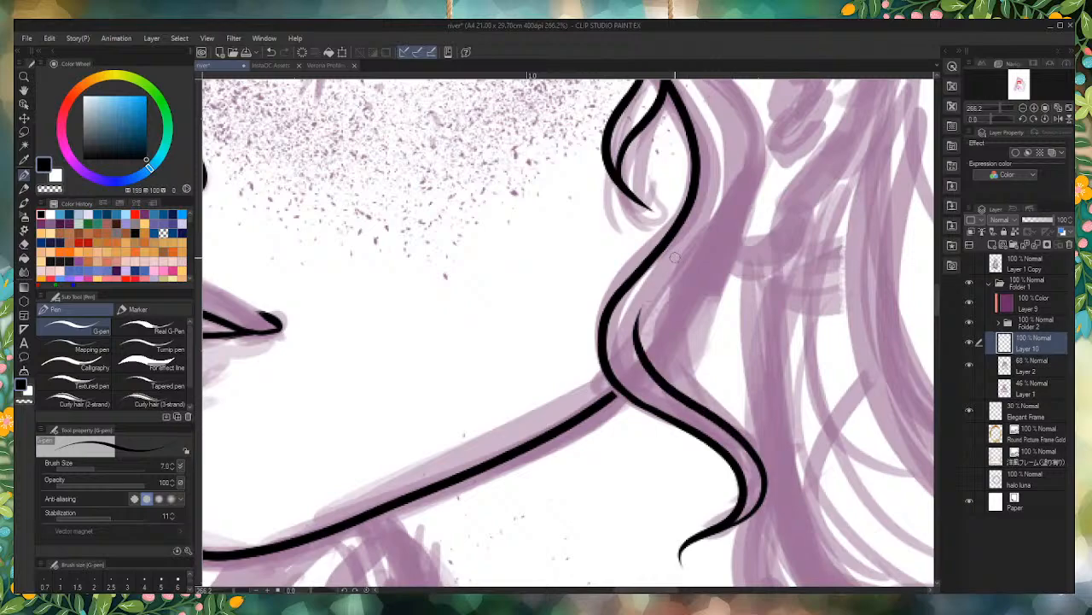
pyautogui.moveTo(670, 391)
pyautogui.mouseDown()
pyautogui.moveTo(651, 327)
pyautogui.moveTo(697, 273)
pyautogui.moveTo(758, 128)
pyautogui.mouseUp()
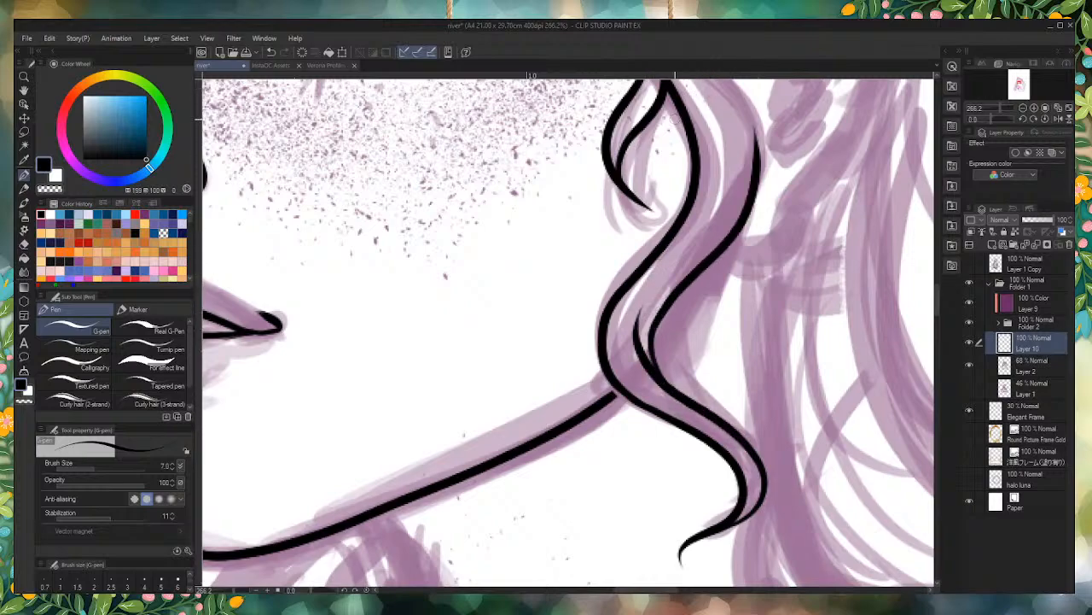
pyautogui.scroll(-5, 718, 414)
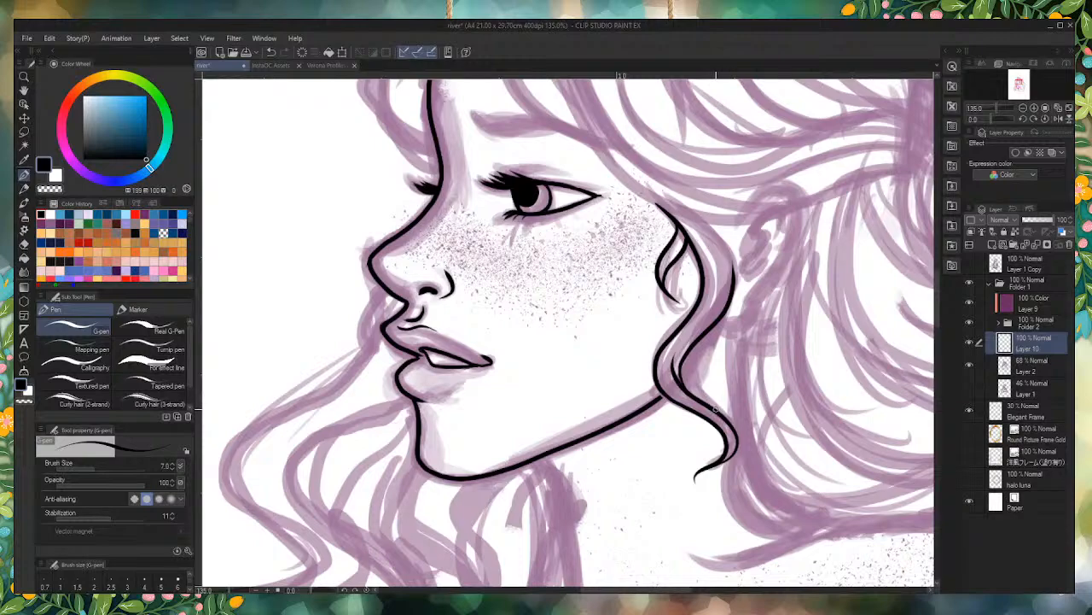
pyautogui.scroll(4, 688, 186)
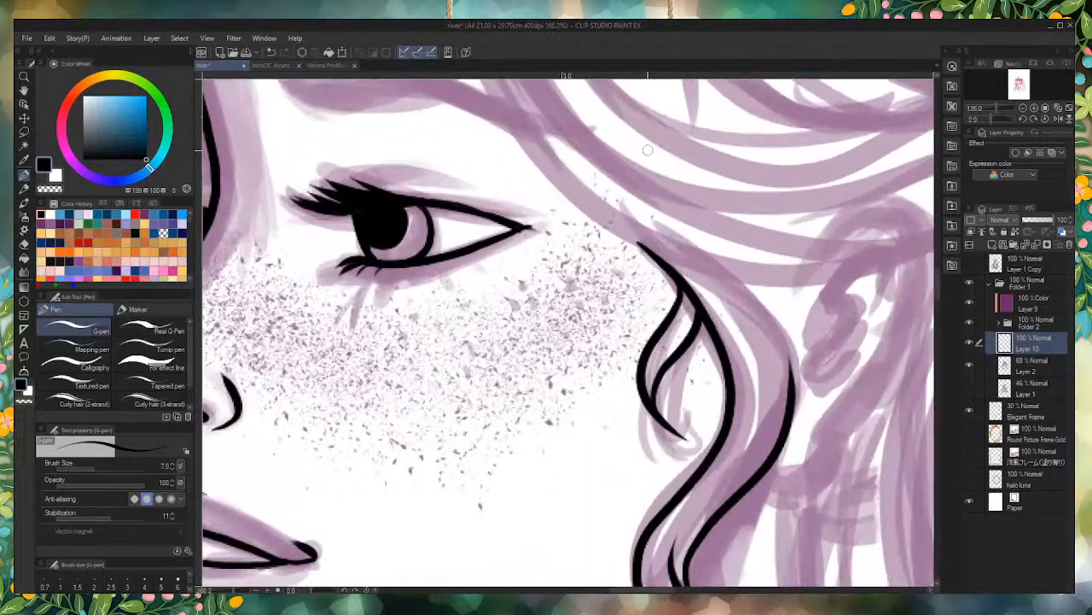
pyautogui.scroll(3, 688, 186)
pyautogui.moveTo(787, 425); pyautogui.dragTo(751, 295)
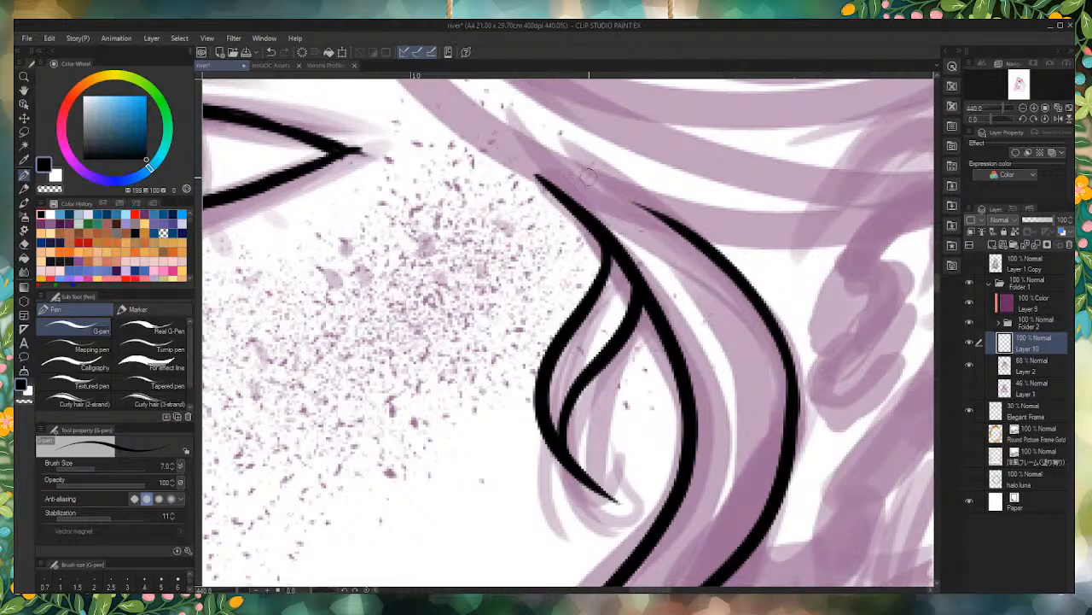
# Step: Ink the lower edge of the swept-back hair, curving from the outer end of the eyebrow across the temple to above the ear
pyautogui.scroll(-5, 794, 457)
pyautogui.scroll(-5, 797, 460)
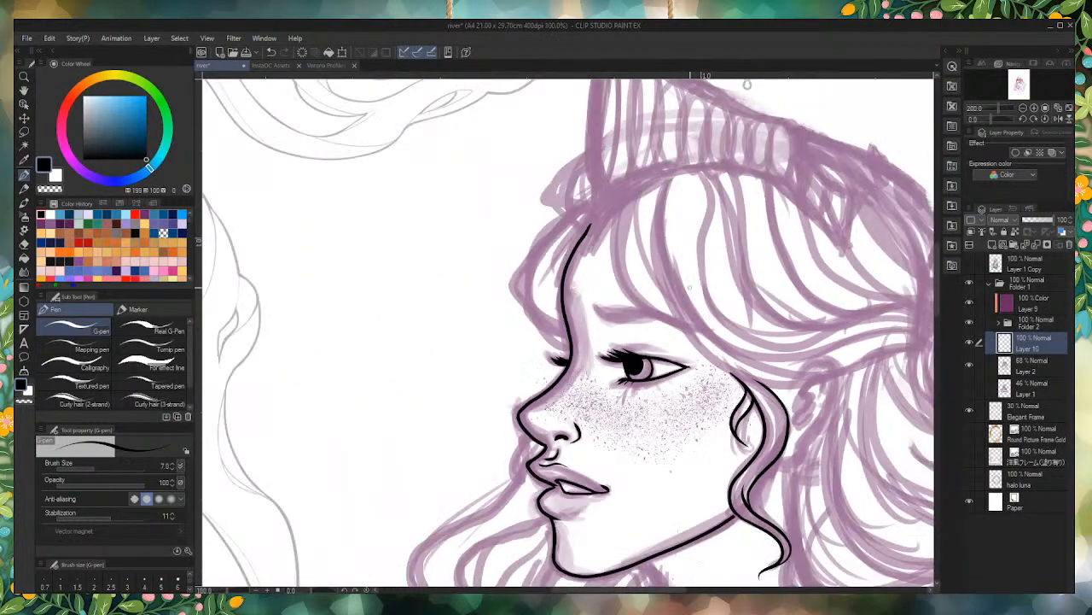
pyautogui.scroll(5, 807, 409)
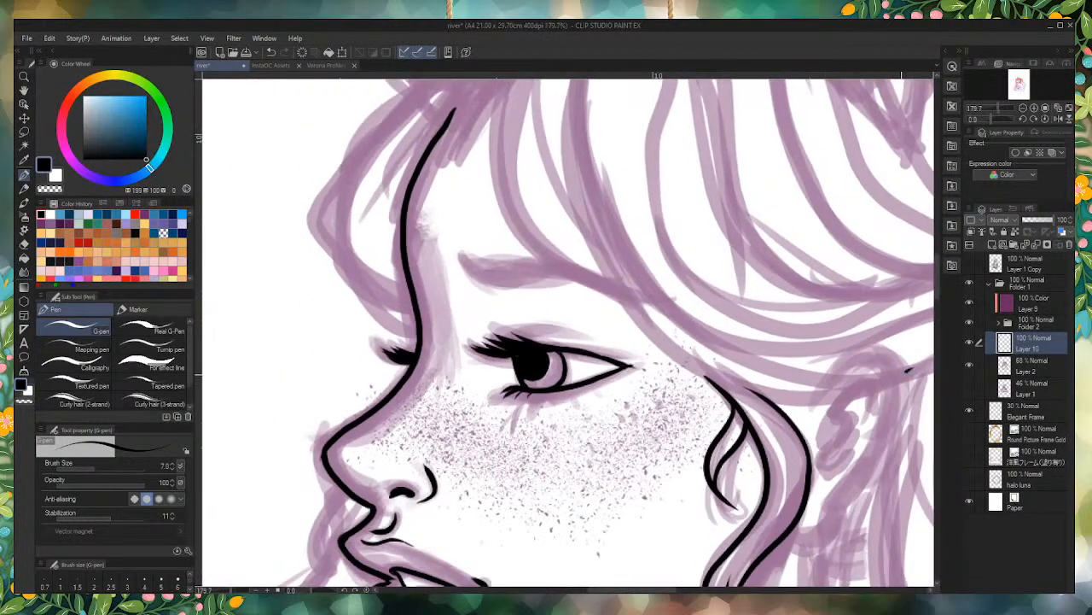
pyautogui.moveTo(908, 369)
pyautogui.mouseDown()
pyautogui.moveTo(786, 390)
pyautogui.moveTo(602, 264)
pyautogui.mouseUp()
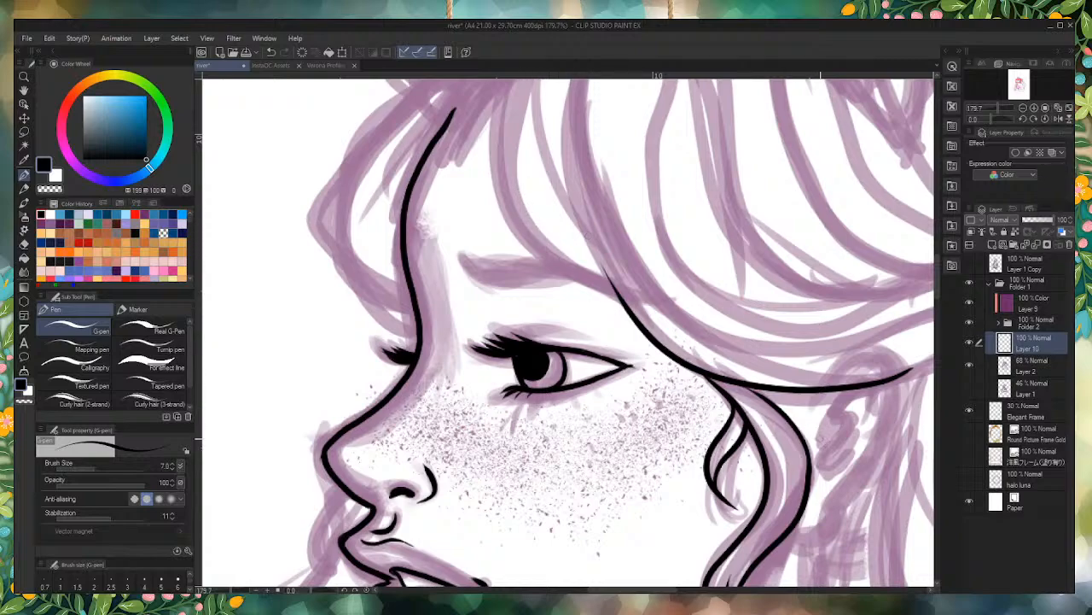
pyautogui.scroll(5, 825, 401)
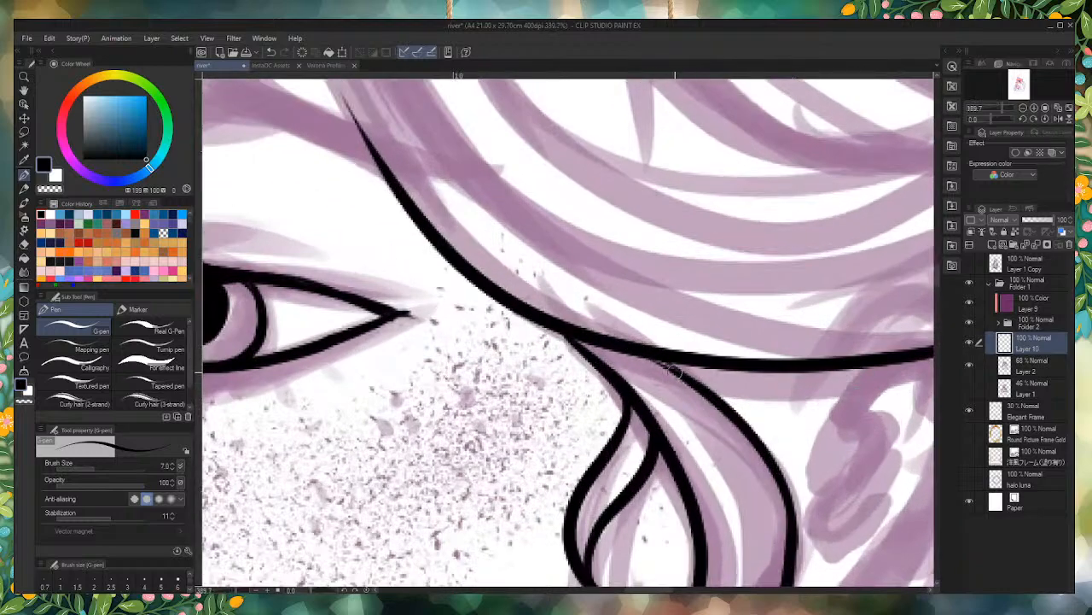
# Step: Ink the tapered fringe strand from the hairline down over the eyebrow's outer end, redrawing its front edge and adding the inner edge
pyautogui.scroll(-3, 666, 364)
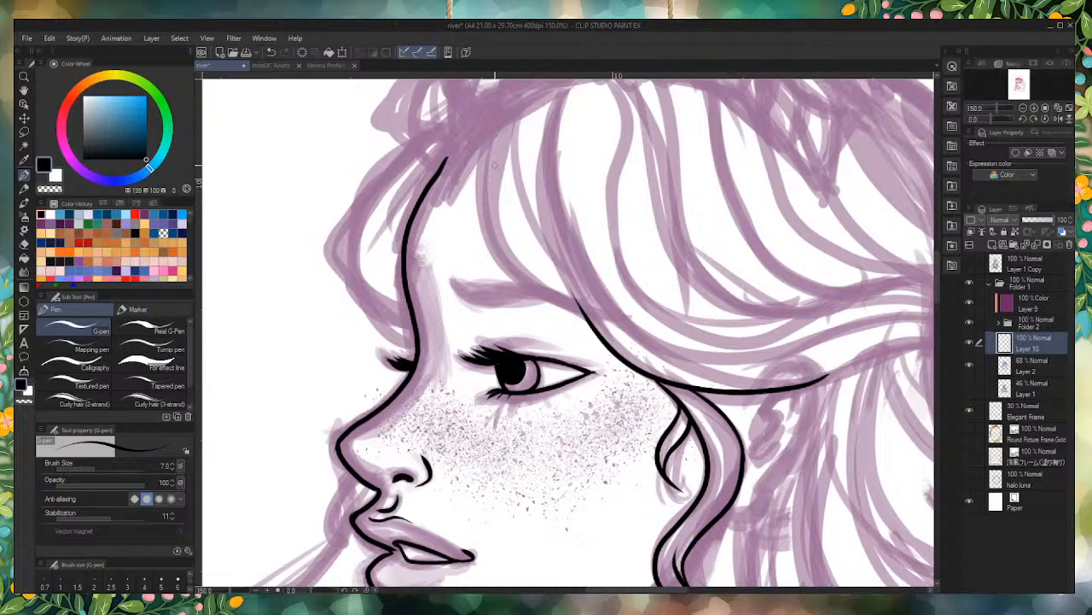
pyautogui.moveTo(489, 132)
pyautogui.mouseDown()
pyautogui.moveTo(528, 311)
pyautogui.moveTo(589, 344)
pyautogui.mouseUp()
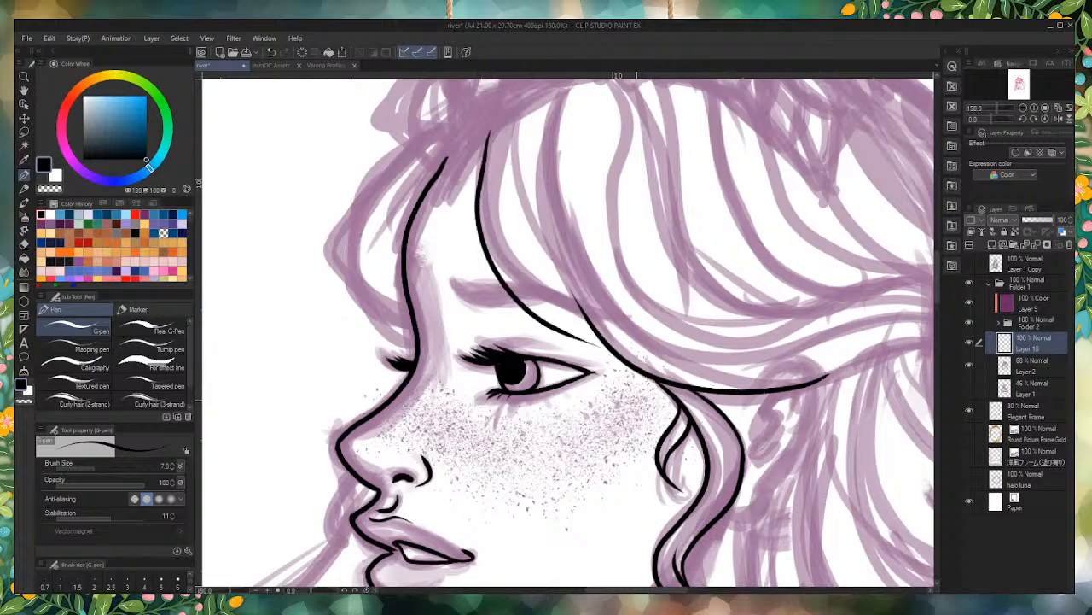
pyautogui.hotkey('ctrl', 'z')
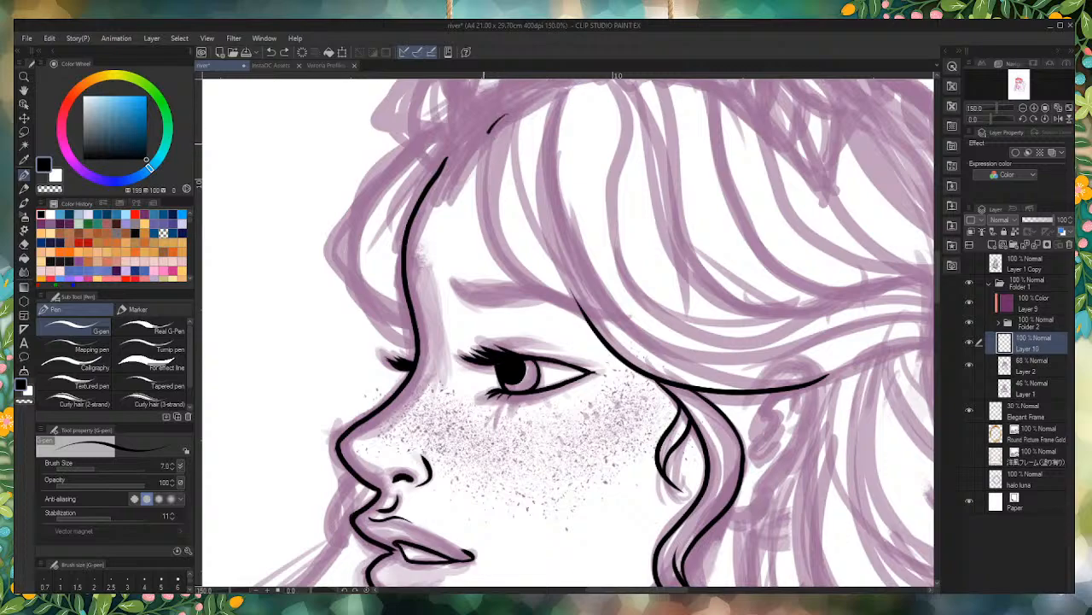
pyautogui.moveTo(489, 130); pyautogui.dragTo(583, 316)
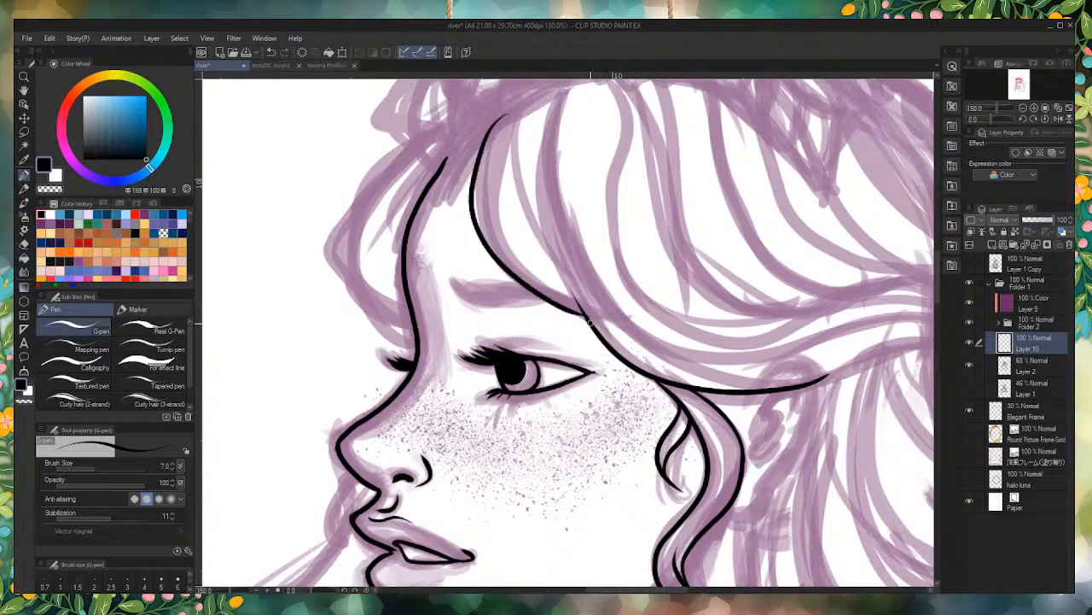
pyautogui.hotkey('ctrl', 'z')
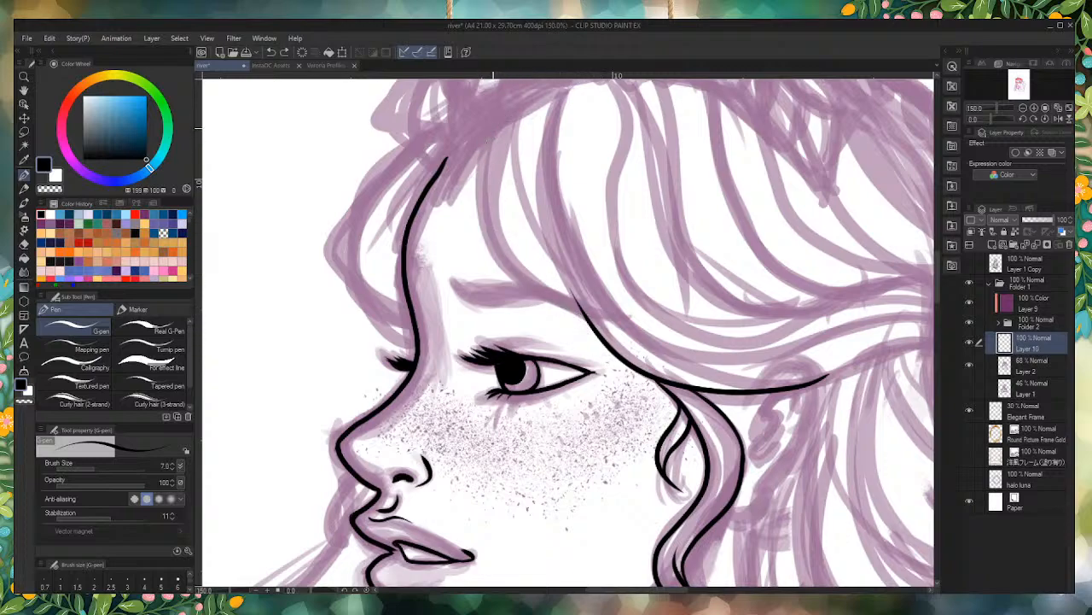
pyautogui.moveTo(493, 128)
pyautogui.mouseDown()
pyautogui.moveTo(525, 282)
pyautogui.moveTo(690, 350)
pyautogui.moveTo(592, 303)
pyautogui.moveTo(492, 195)
pyautogui.mouseUp()
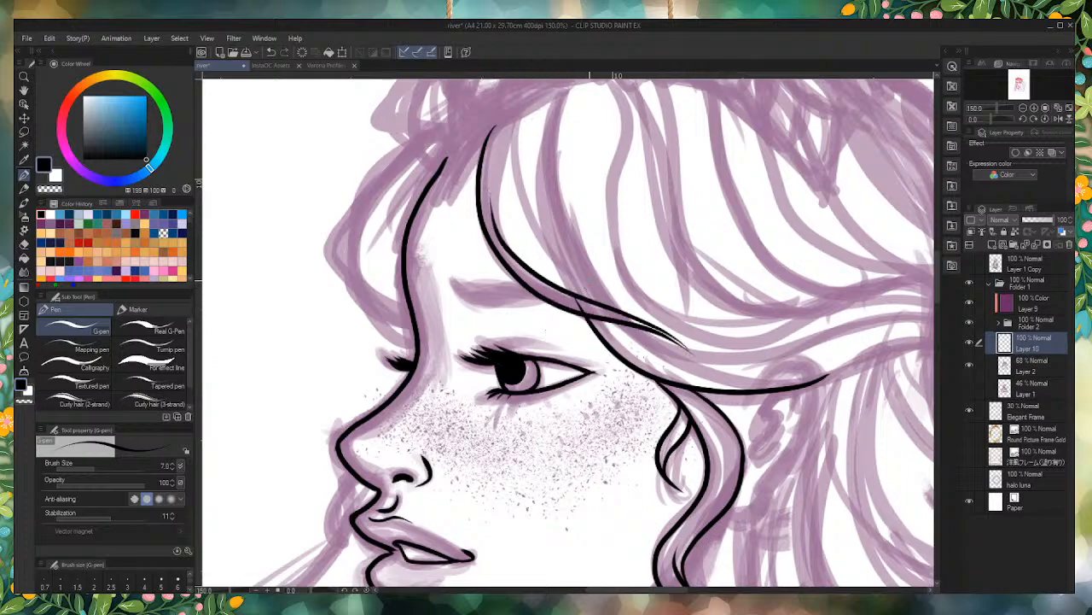
# Step: Ink the upper eyelid crease as a short tapered line above the near eye's lashes
pyautogui.scroll(6, 525, 342)
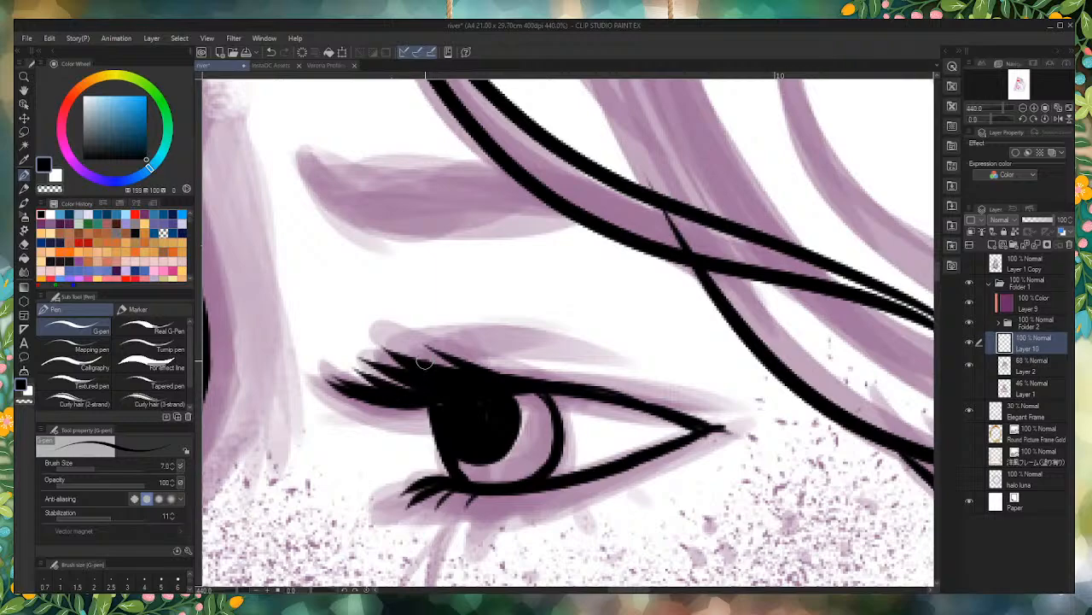
pyautogui.moveTo(424, 363); pyautogui.dragTo(565, 345)
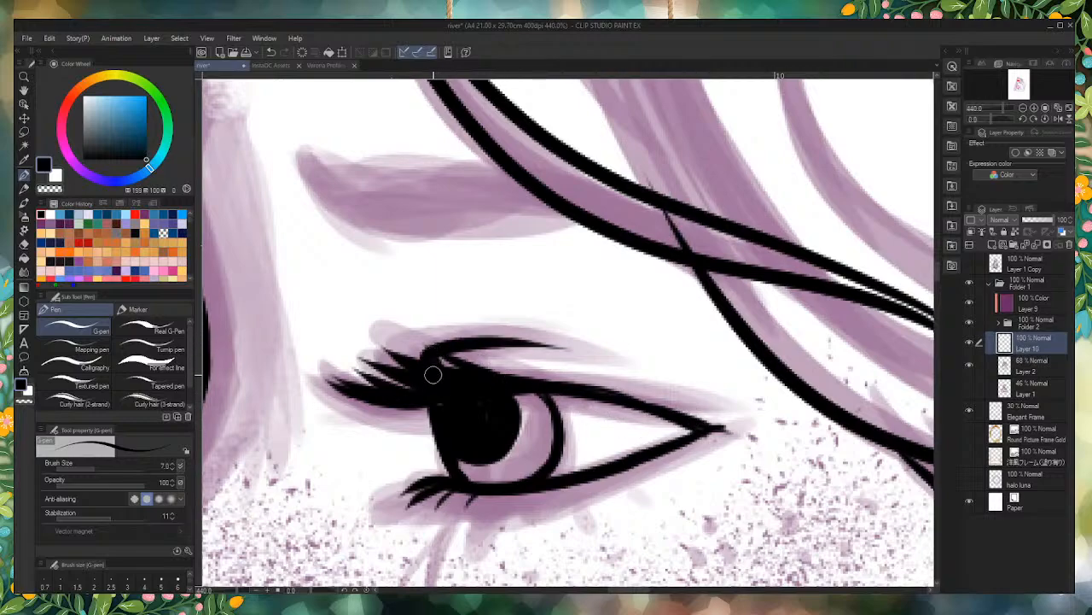
pyautogui.scroll(-2, 704, 354)
# Step: Ink the outline of the near eyebrow up to the fringe strand, redrawing its lower and upper edges as smoother lines
pyautogui.scroll(2, 762, 279)
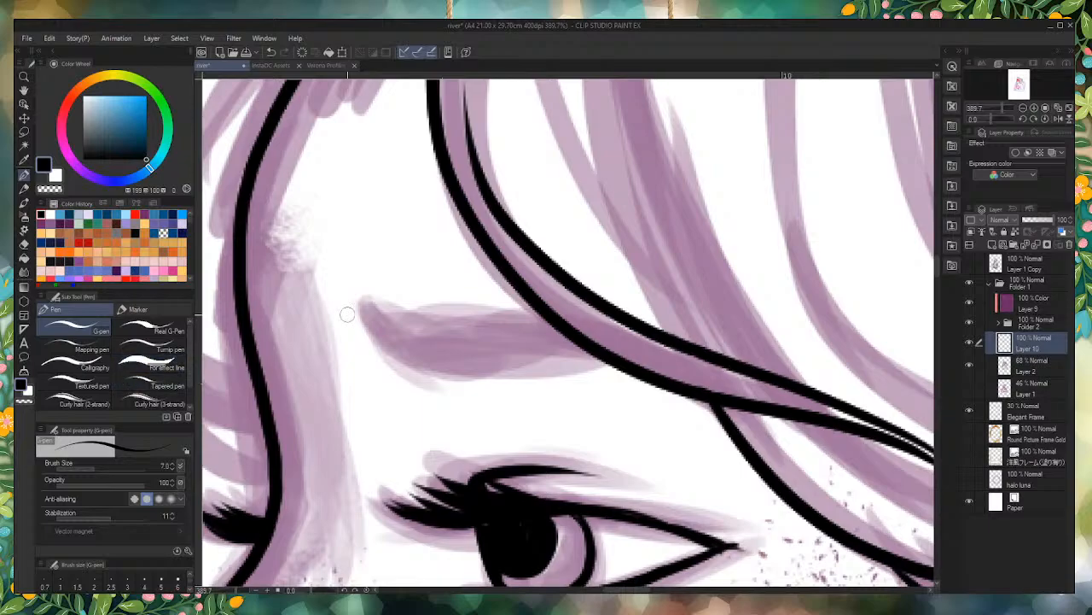
pyautogui.scroll(-5, 693, 401)
pyautogui.scroll(-3, 693, 401)
pyautogui.scroll(7, 634, 346)
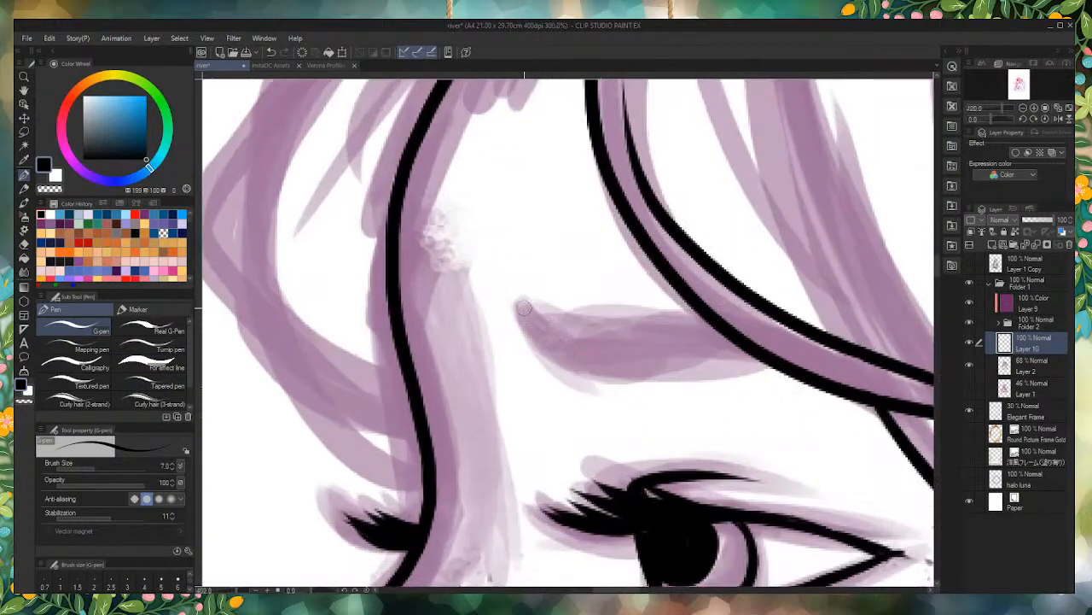
pyautogui.moveTo(524, 309)
pyautogui.mouseDown()
pyautogui.moveTo(566, 358)
pyautogui.moveTo(762, 371)
pyautogui.mouseUp()
pyautogui.hotkey('ctrl', 'z')
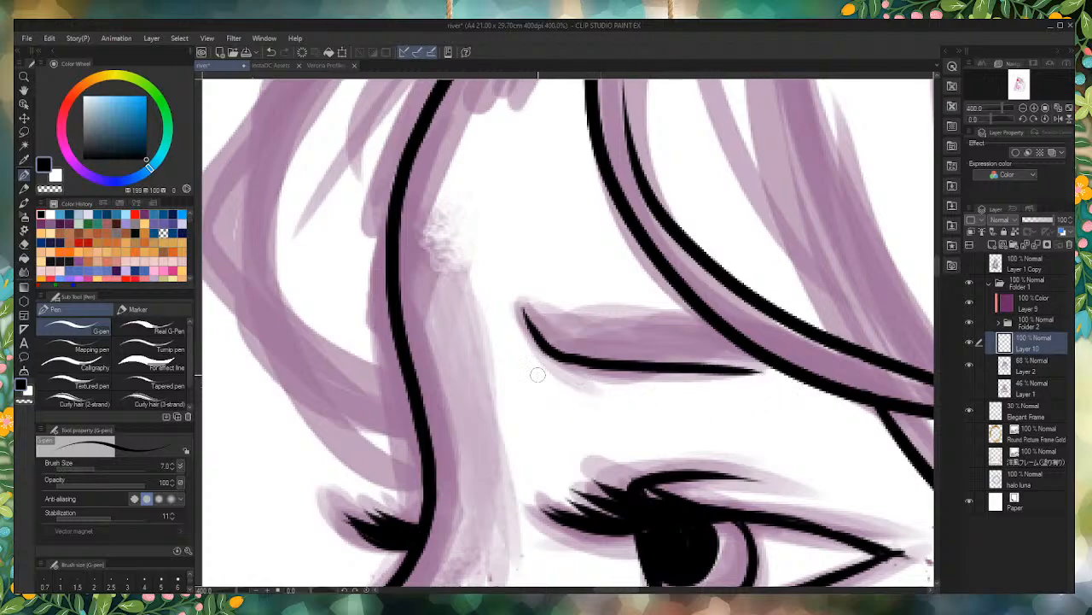
pyautogui.moveTo(523, 309)
pyautogui.mouseDown()
pyautogui.moveTo(546, 345)
pyautogui.moveTo(604, 365)
pyautogui.moveTo(773, 371)
pyautogui.mouseUp()
pyautogui.moveTo(702, 317); pyautogui.dragTo(525, 308)
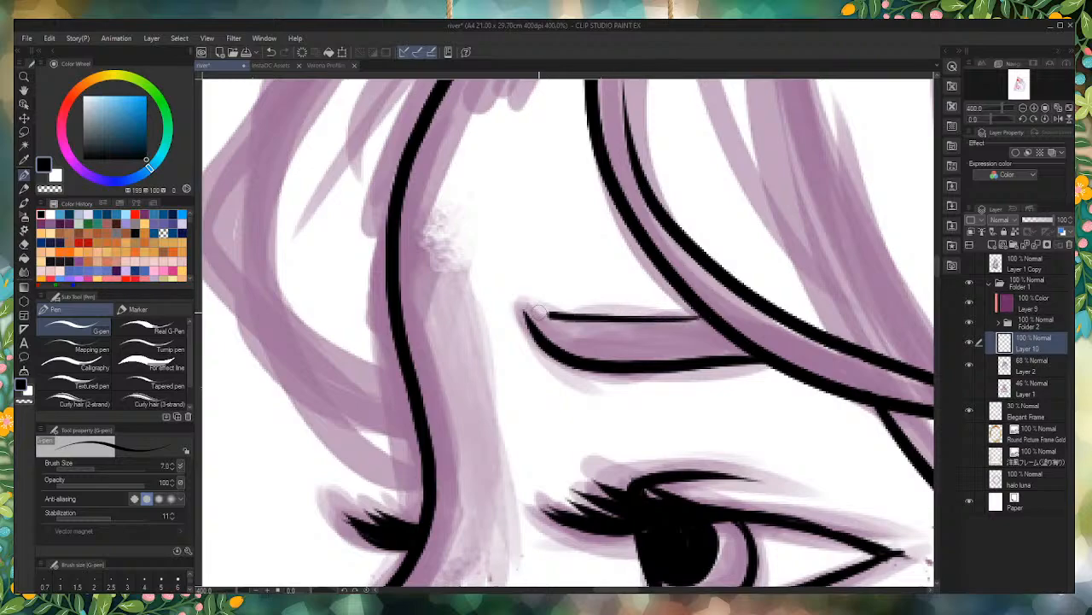
pyautogui.hotkey('ctrl', 'z')
# Step: Ink the main curved line of the hair lock in front of the forehead, from the hairline down to the brow
pyautogui.scroll(-6, 585, 363)
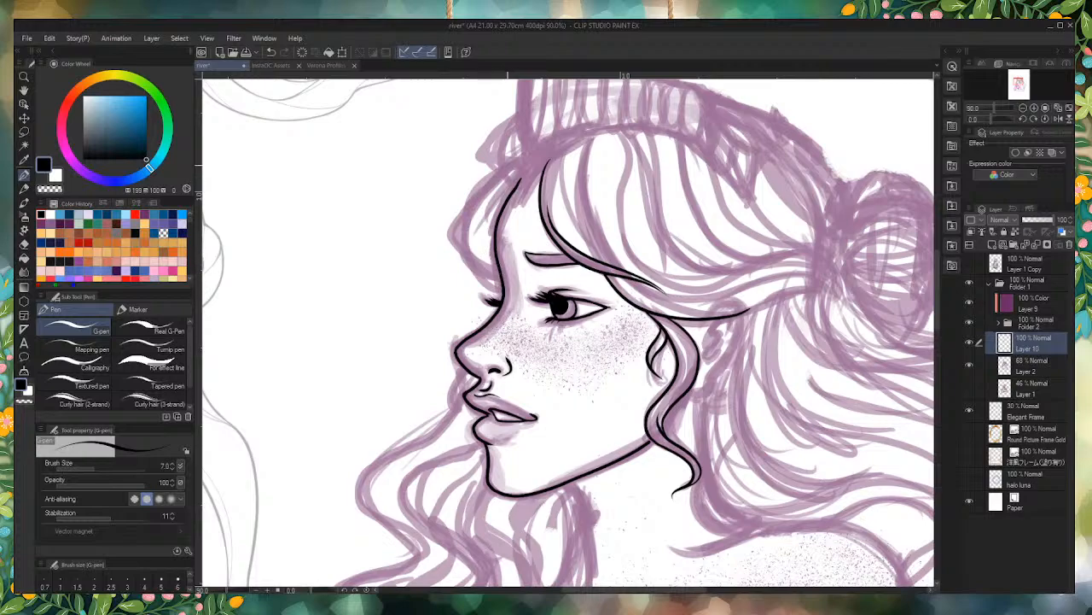
pyautogui.scroll(4, 498, 262)
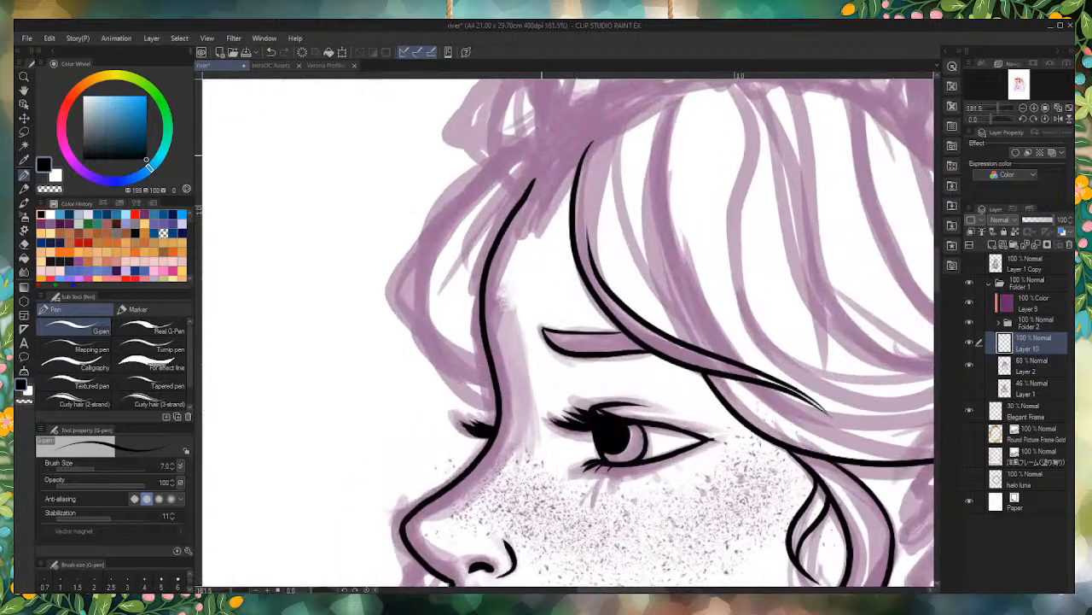
pyautogui.moveTo(546, 147)
pyautogui.mouseDown()
pyautogui.moveTo(505, 150)
pyautogui.moveTo(411, 273)
pyautogui.moveTo(440, 365)
pyautogui.moveTo(482, 375)
pyautogui.mouseUp()
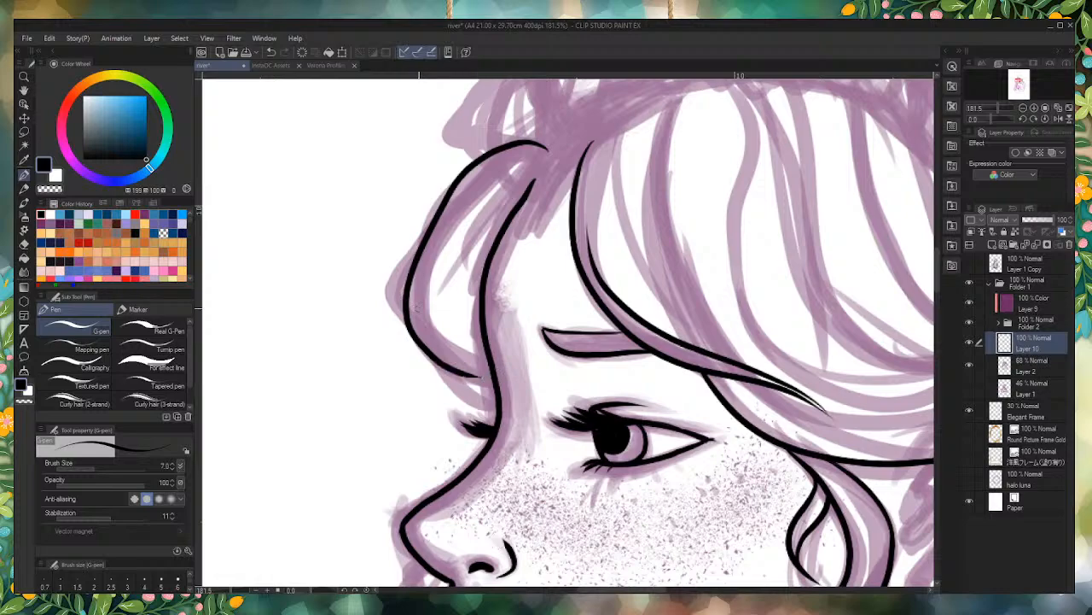
# Step: Try to ink two smaller curves along the outer side of the hair lock in front of the forehead
pyautogui.moveTo(427, 232)
pyautogui.mouseDown()
pyautogui.moveTo(397, 270)
pyautogui.moveTo(392, 338)
pyautogui.moveTo(442, 408)
pyautogui.moveTo(520, 431)
pyautogui.mouseUp()
pyautogui.scroll(4, 472, 381)
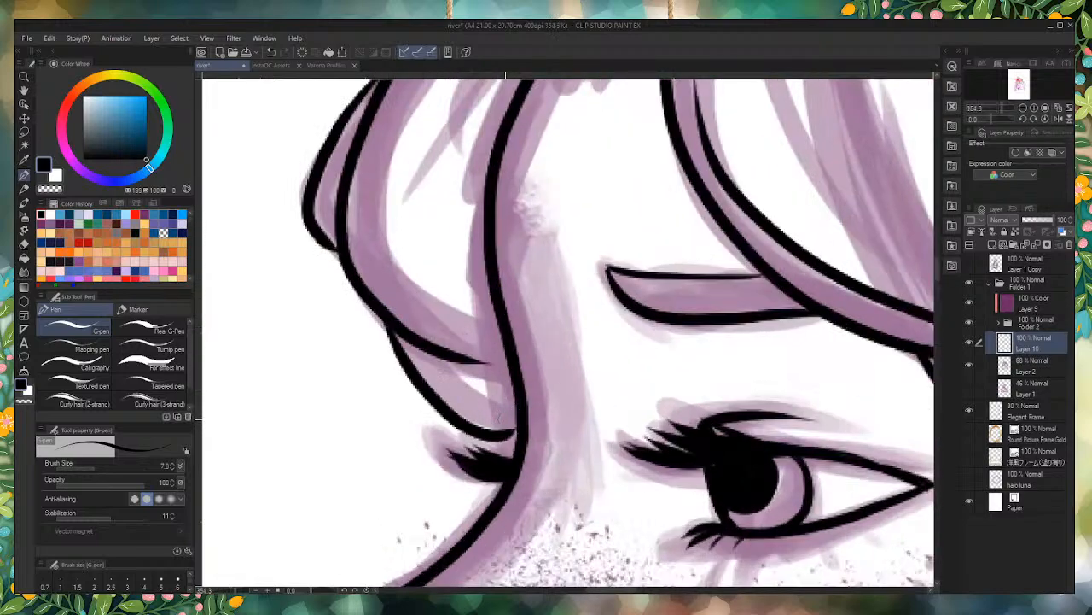
pyautogui.hotkey('ctrl', 'z')
pyautogui.hotkey('ctrl', 'z')
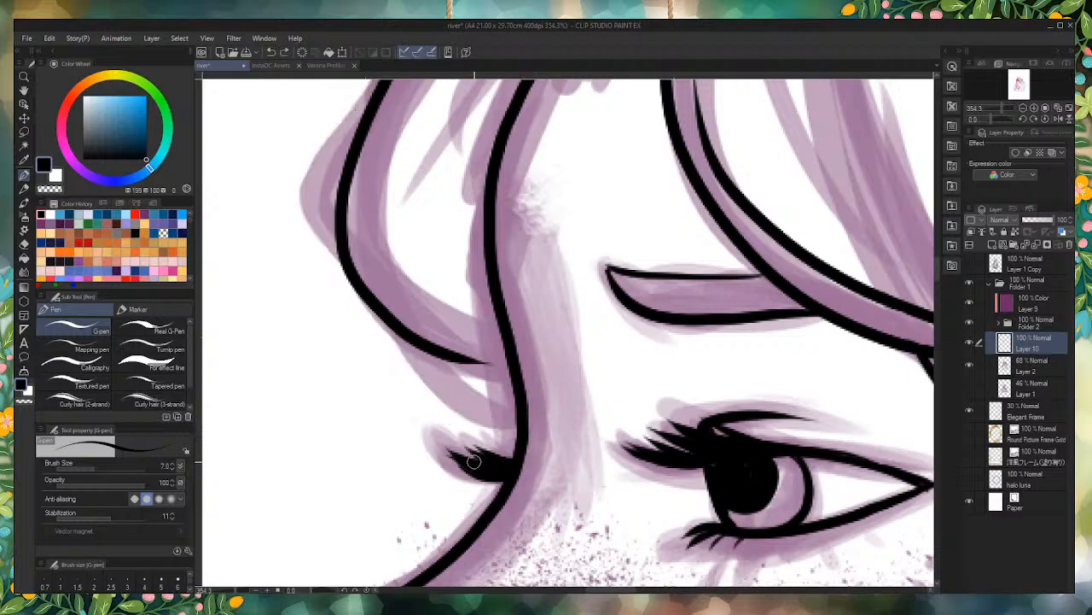
# Step: Redraw the outer curve of the hair lock in front of the forehead from the hairline to the brow, adding a thin strand inside it
pyautogui.hotkey('ctrl', 'z')
pyautogui.scroll(-4, 555, 467)
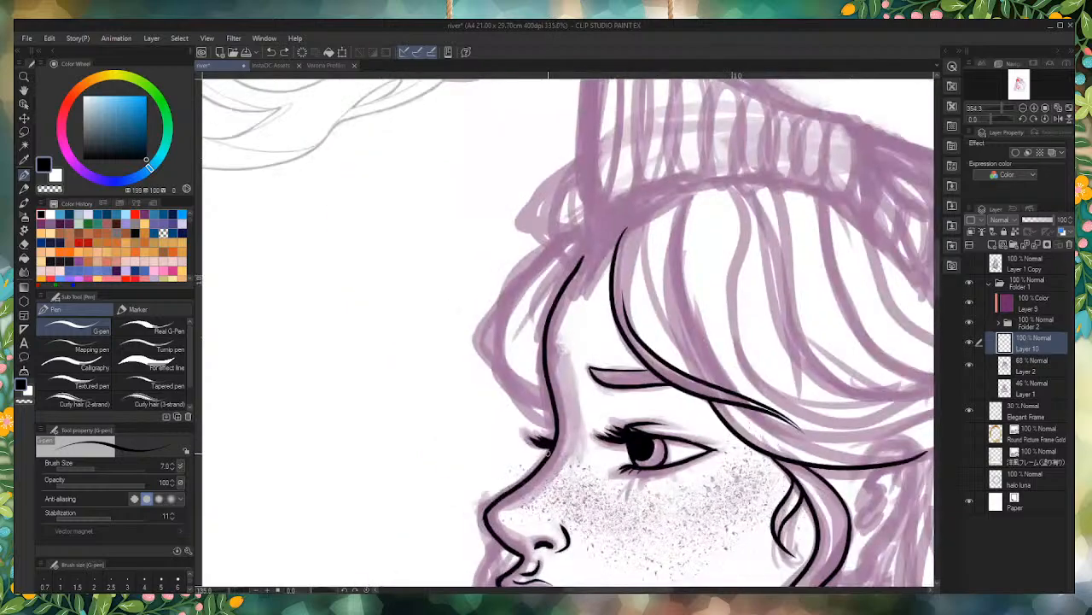
pyautogui.scroll(1, 555, 467)
pyautogui.moveTo(604, 236)
pyautogui.mouseDown()
pyautogui.moveTo(554, 239)
pyautogui.moveTo(483, 338)
pyautogui.moveTo(470, 395)
pyautogui.moveTo(547, 449)
pyautogui.mouseUp()
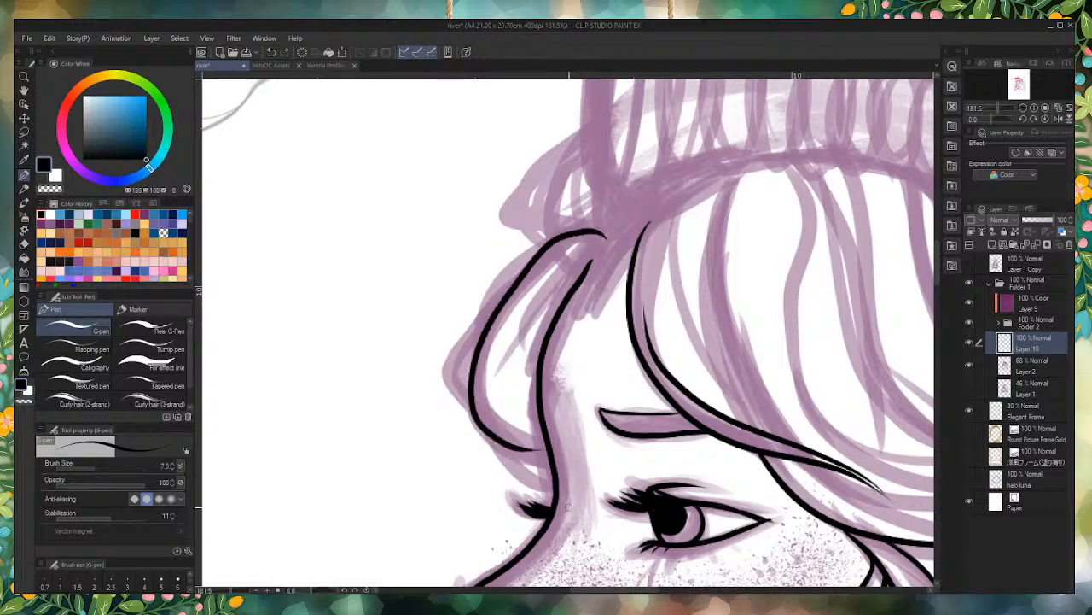
pyautogui.hotkey('ctrl', 'z')
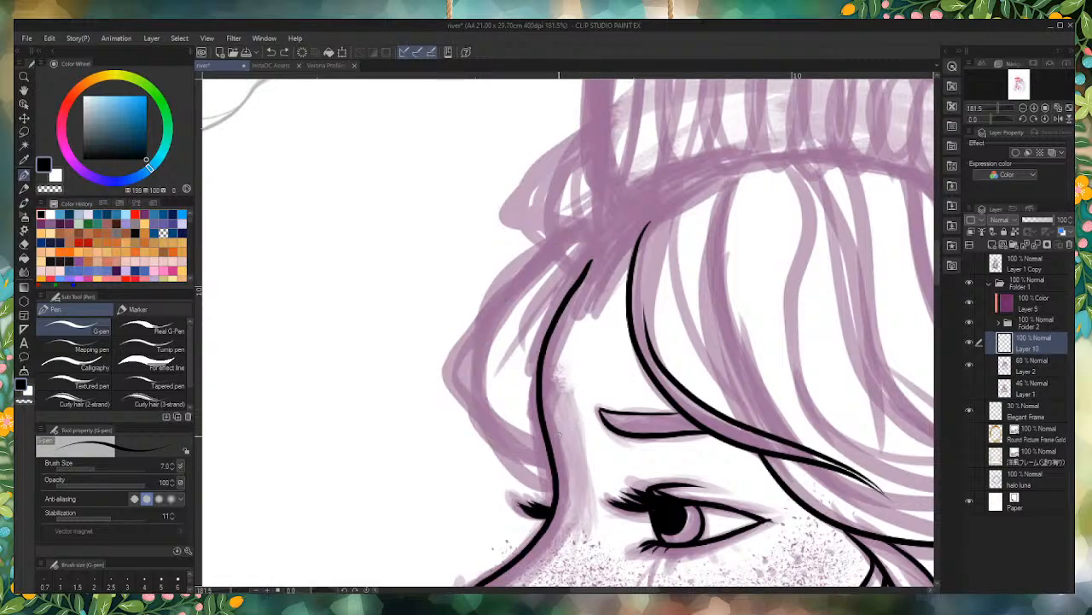
pyautogui.scroll(2, 618, 274)
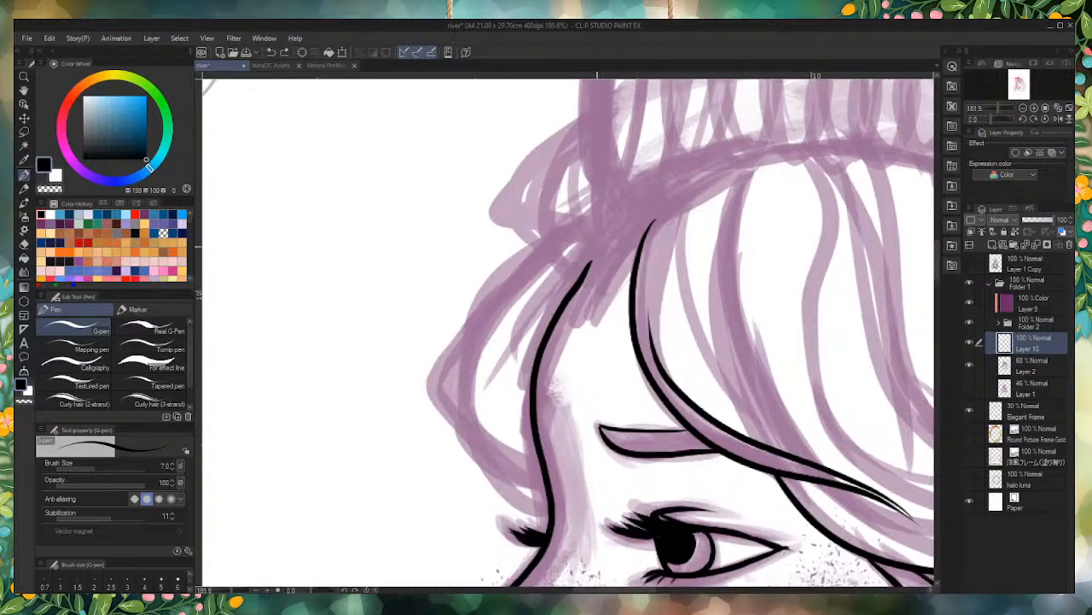
pyautogui.moveTo(566, 225)
pyautogui.mouseDown()
pyautogui.moveTo(606, 237)
pyautogui.moveTo(464, 380)
pyautogui.moveTo(527, 512)
pyautogui.moveTo(510, 338)
pyautogui.mouseUp()
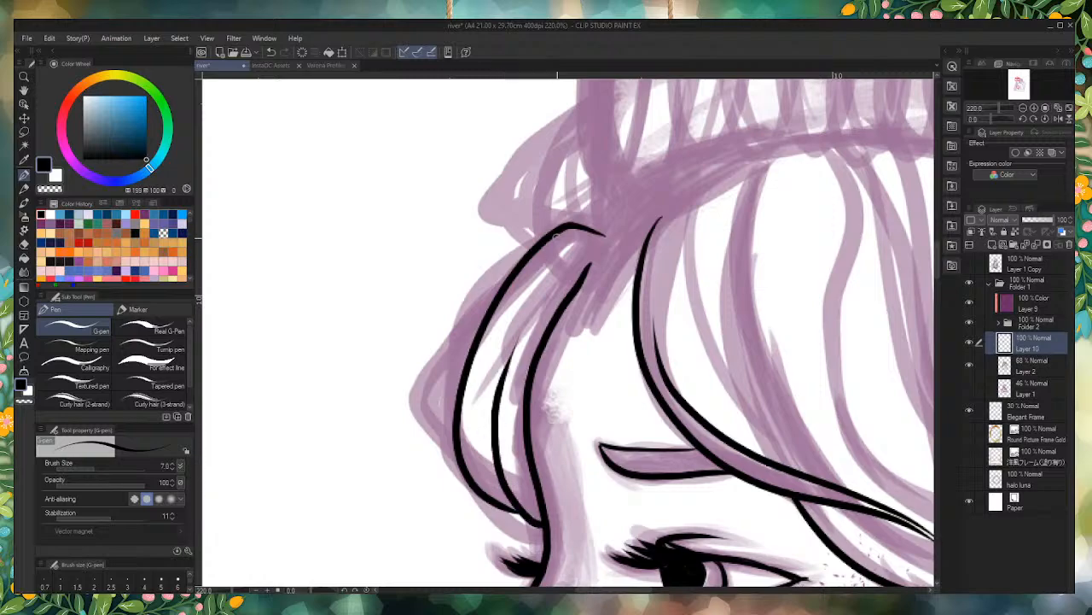
# Step: Try to ink a wide bulging curve along the outermost edge of the hair lock in front of the forehead
pyautogui.scroll(2, 504, 316)
pyautogui.moveTo(522, 256)
pyautogui.mouseDown()
pyautogui.moveTo(416, 401)
pyautogui.moveTo(448, 474)
pyautogui.mouseUp()
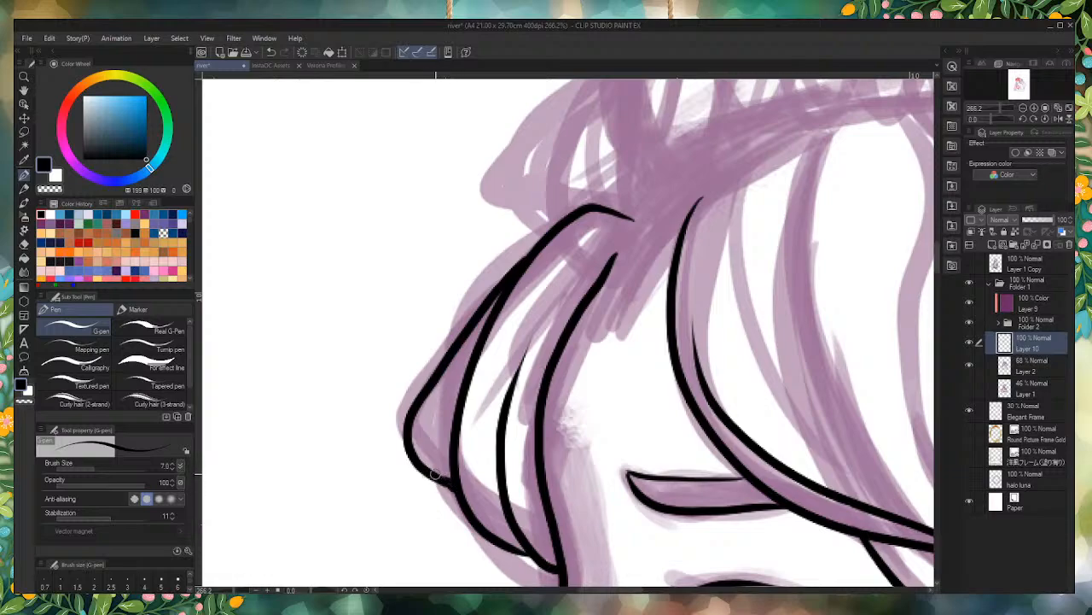
pyautogui.scroll(2, 441, 483)
pyautogui.scroll(-7, 436, 474)
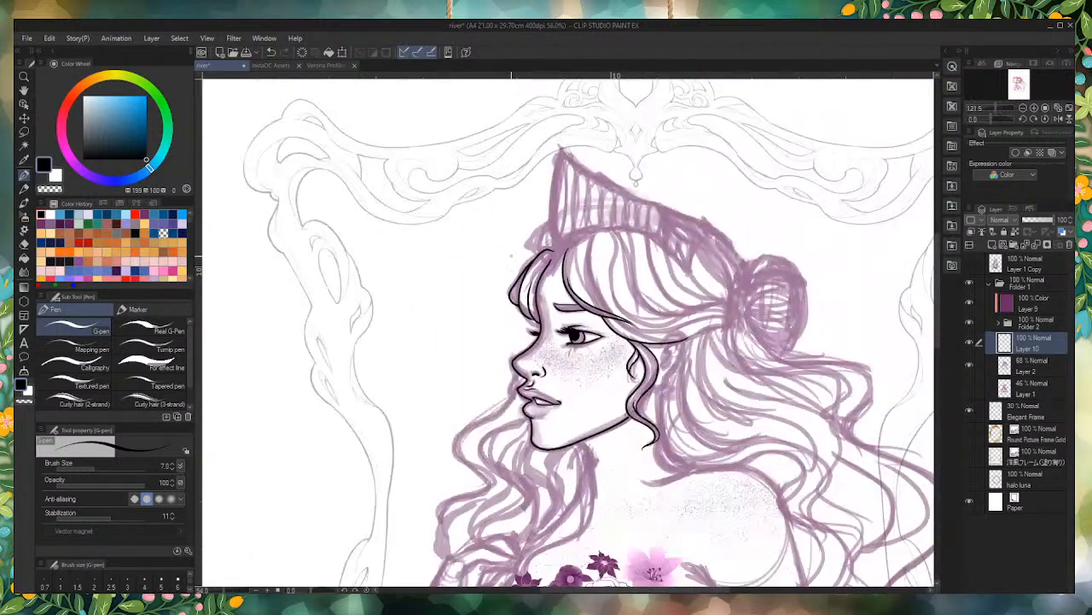
pyautogui.scroll(3, 530, 212)
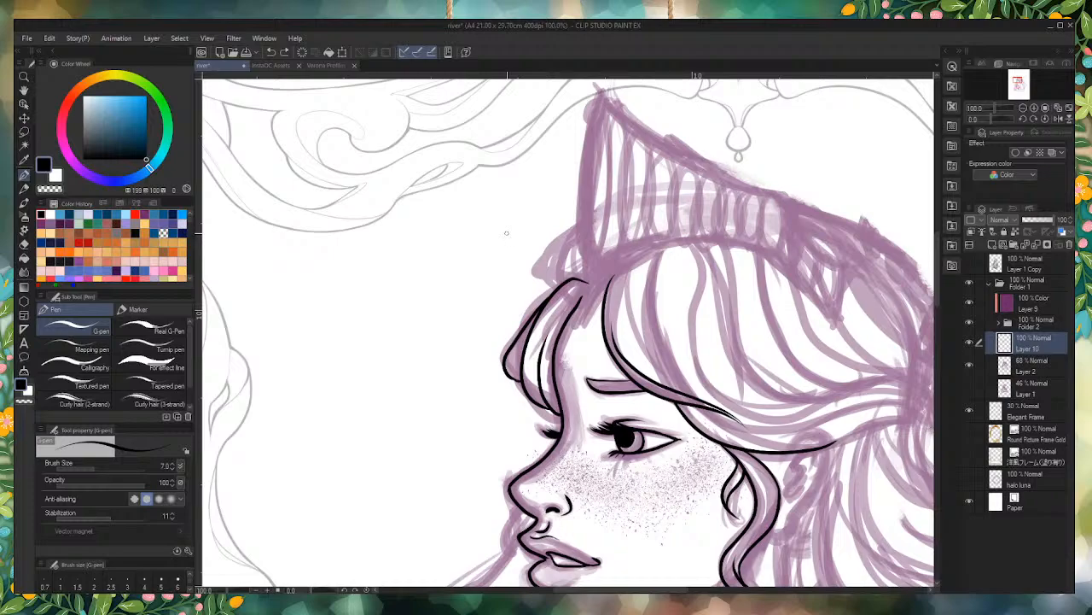
pyautogui.hotkey('ctrl', 'z')
# Step: Ink a short tapered curve bulging from the upper outer edge of the front hair lock, redrawing it once
pyautogui.scroll(2, 572, 304)
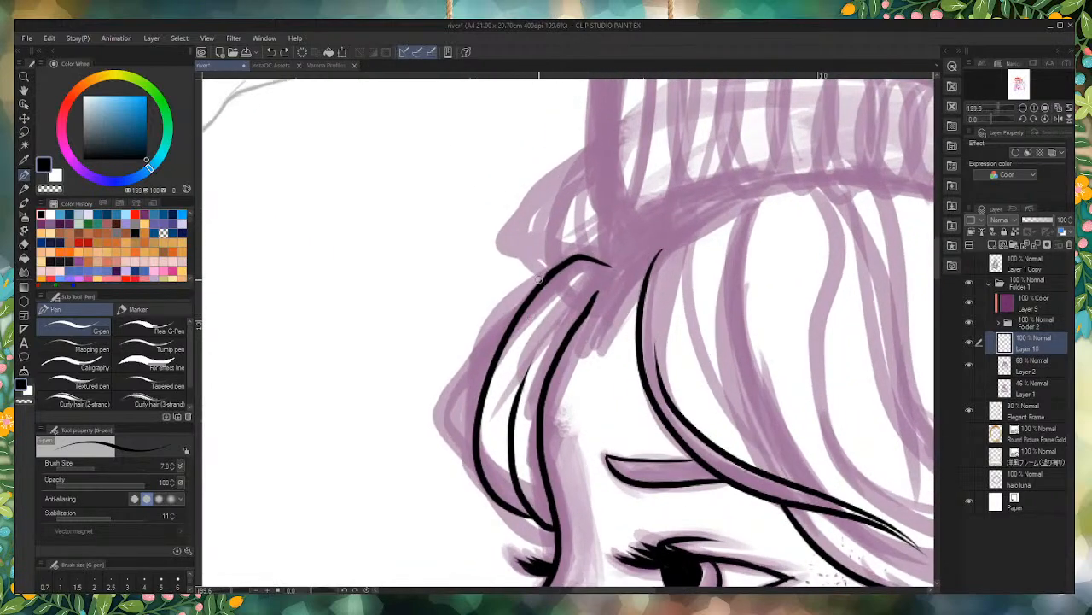
pyautogui.moveTo(548, 275)
pyautogui.mouseDown()
pyautogui.moveTo(476, 343)
pyautogui.moveTo(478, 395)
pyautogui.mouseUp()
pyautogui.hotkey('ctrl', 'z')
pyautogui.moveTo(546, 276); pyautogui.dragTo(475, 398)
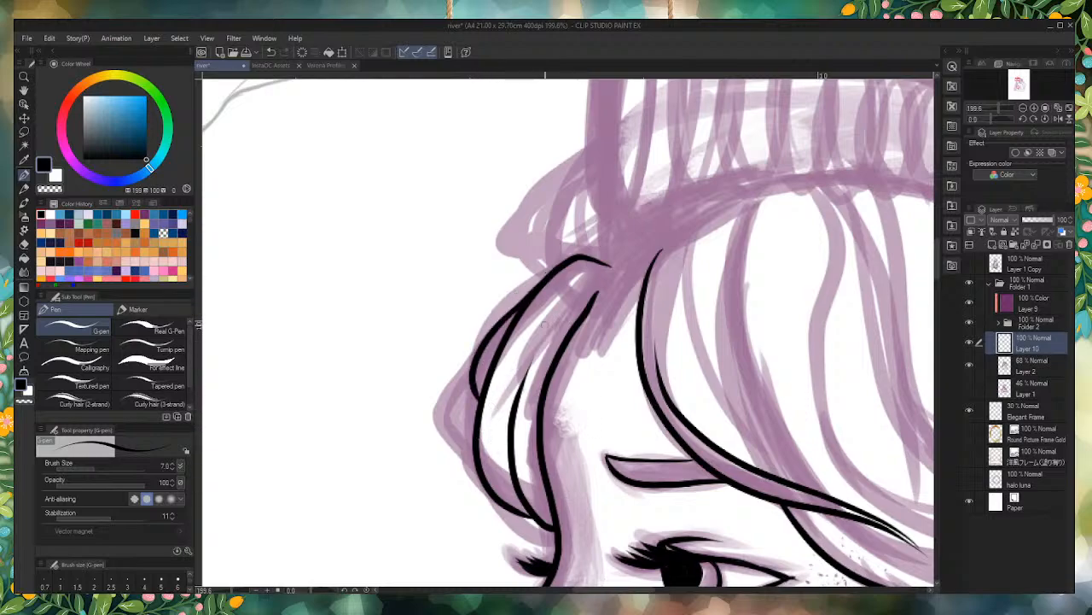
# Step: Extend the lower edge of the swept-back hair from above the ear to the bun and ink a second curve just above its front part
pyautogui.scroll(-1, 506, 299)
pyautogui.scroll(-2, 506, 301)
pyautogui.scroll(3, 616, 277)
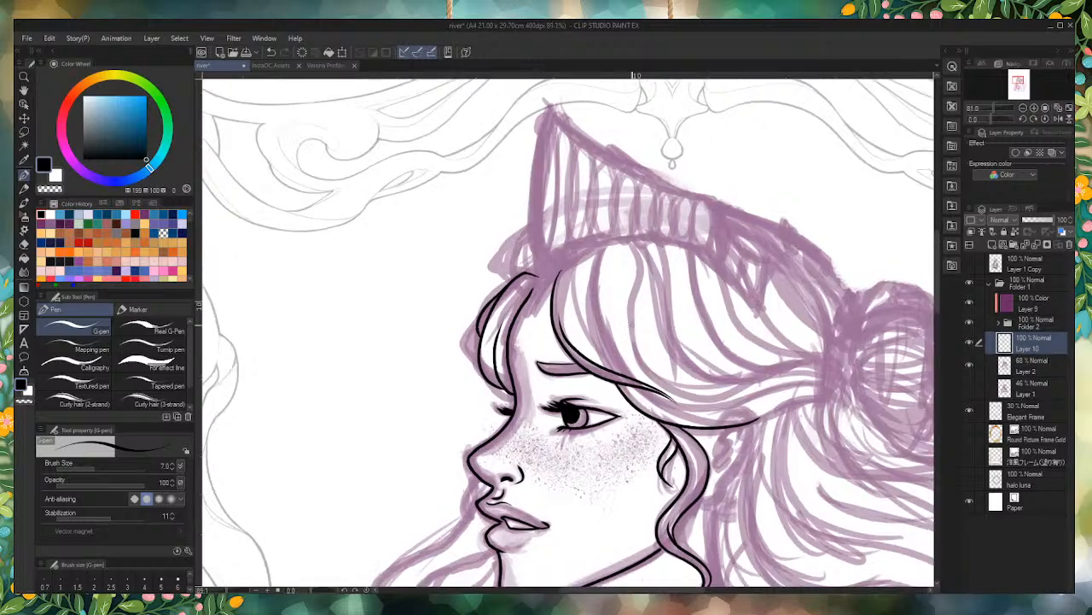
pyautogui.scroll(-2, 610, 355)
pyautogui.scroll(3, 742, 442)
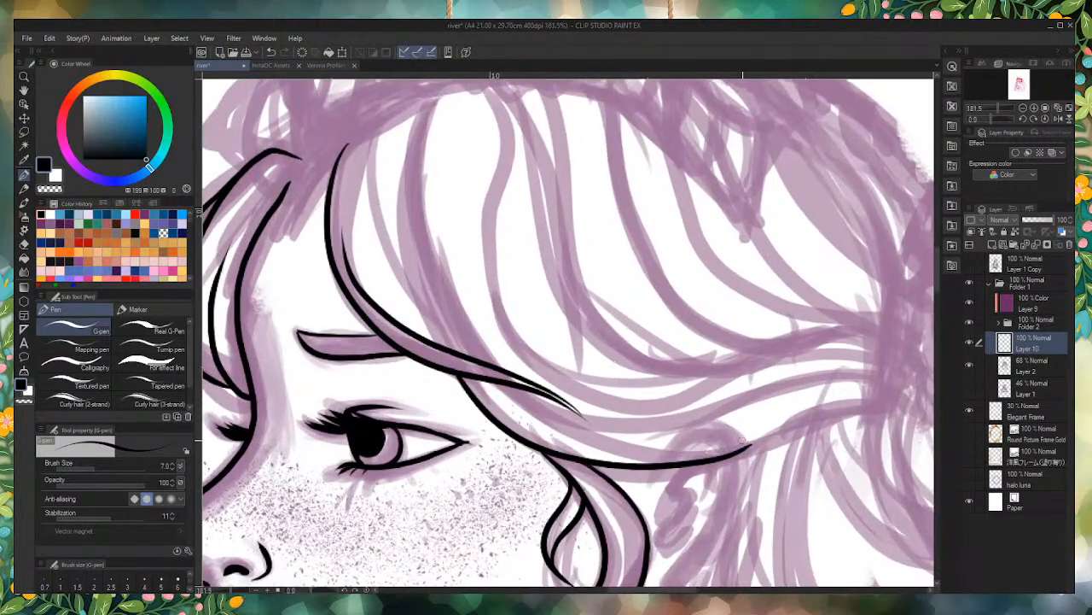
pyautogui.moveTo(742, 442)
pyautogui.mouseDown()
pyautogui.moveTo(614, 456)
pyautogui.moveTo(507, 386)
pyautogui.mouseUp()
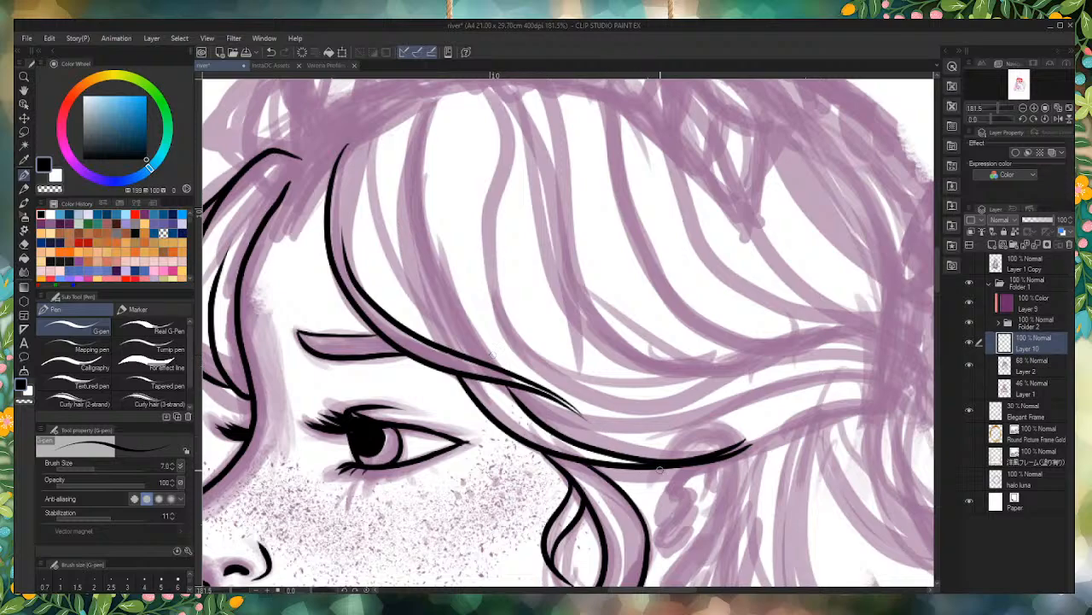
pyautogui.hotkey('ctrl', 'z')
pyautogui.moveTo(724, 461)
pyautogui.mouseDown()
pyautogui.moveTo(796, 426)
pyautogui.moveTo(917, 443)
pyautogui.mouseUp()
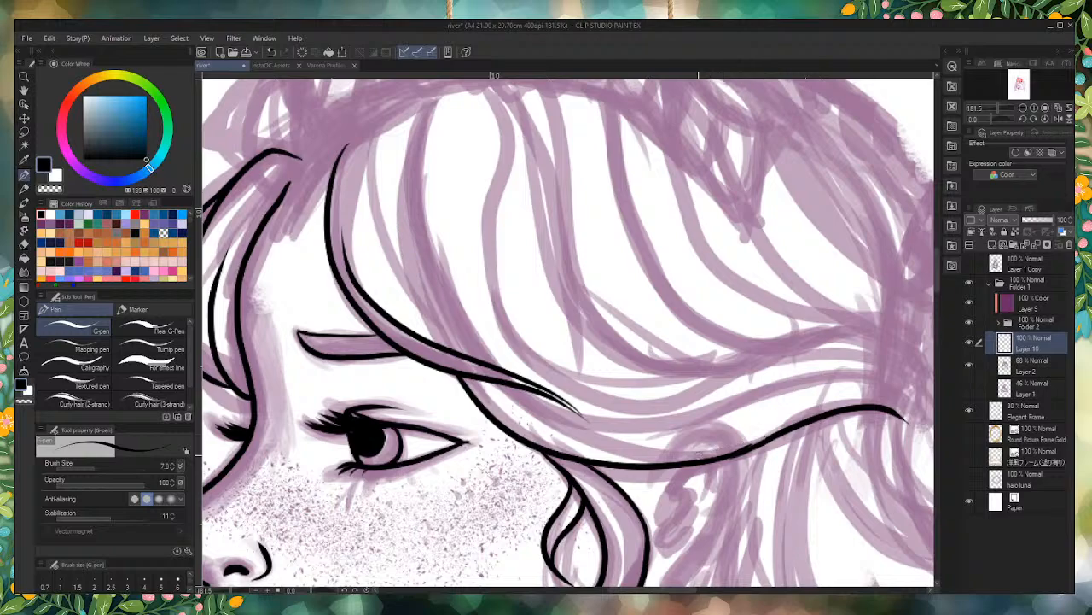
pyautogui.moveTo(766, 439)
pyautogui.mouseDown()
pyautogui.moveTo(727, 451)
pyautogui.moveTo(510, 397)
pyautogui.mouseUp()
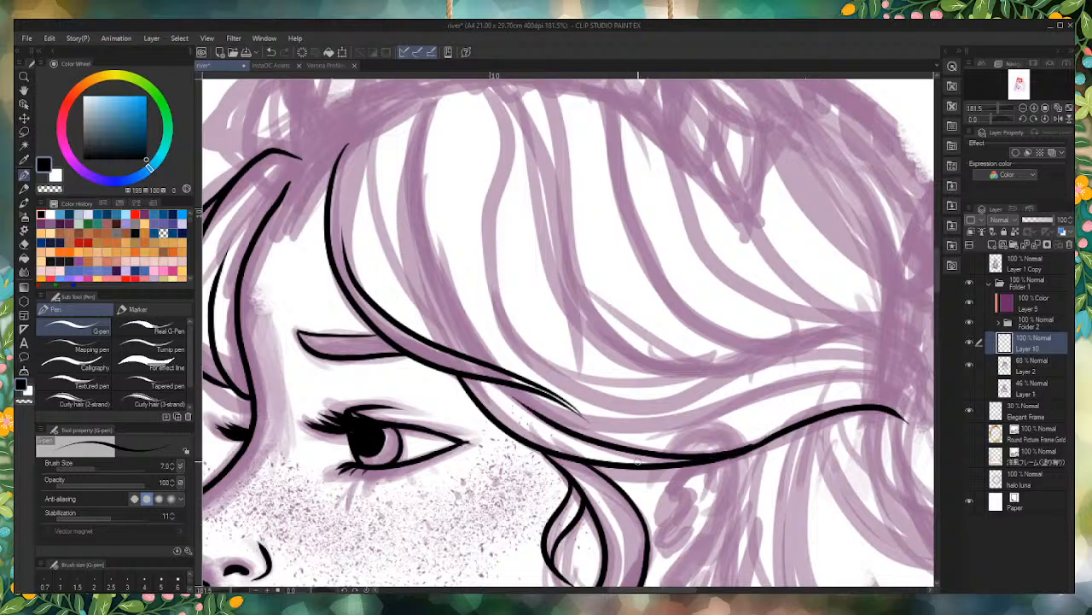
# Step: Ink the long inner edge of the fringe lock above the brow and finer tapered strands inside it, redoing the short ones
pyautogui.moveTo(471, 346)
pyautogui.mouseDown()
pyautogui.moveTo(401, 183)
pyautogui.moveTo(395, 140)
pyautogui.mouseUp()
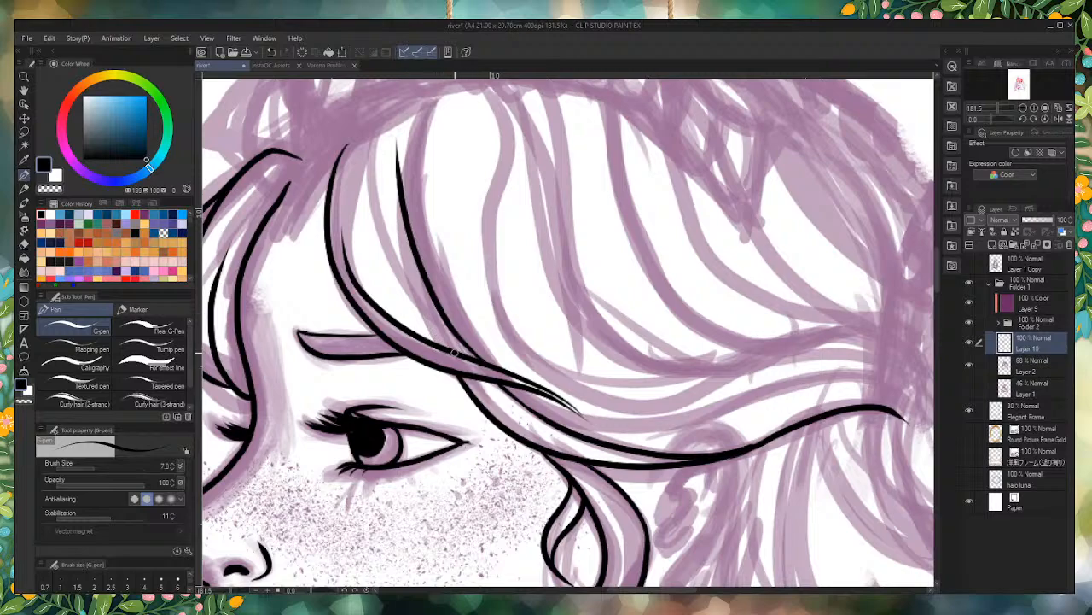
pyautogui.moveTo(444, 346); pyautogui.dragTo(368, 187)
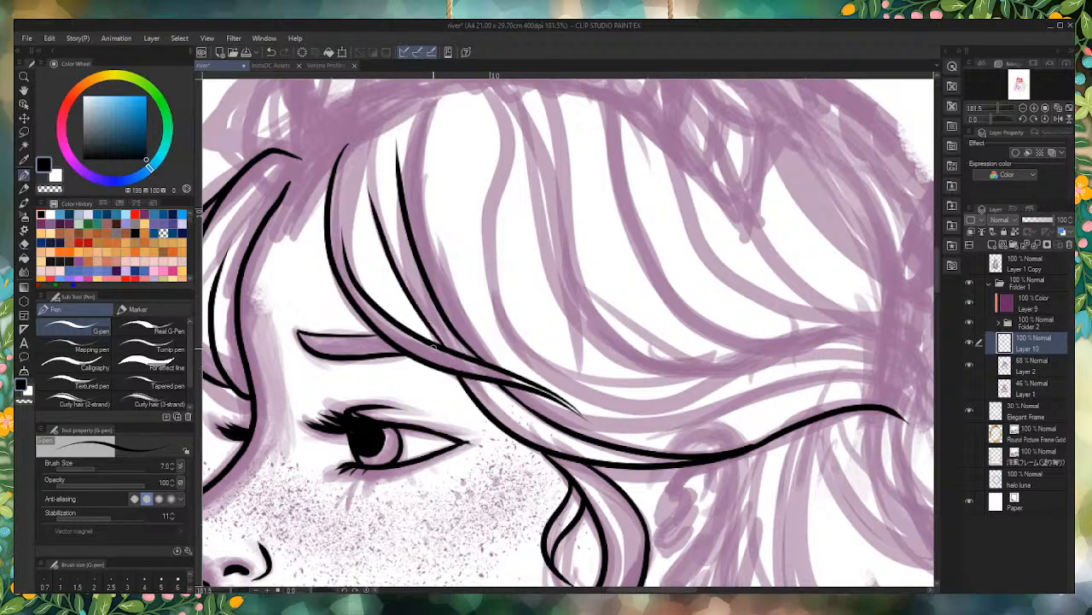
pyautogui.moveTo(446, 350)
pyautogui.mouseDown()
pyautogui.moveTo(374, 270)
pyautogui.moveTo(354, 215)
pyautogui.mouseUp()
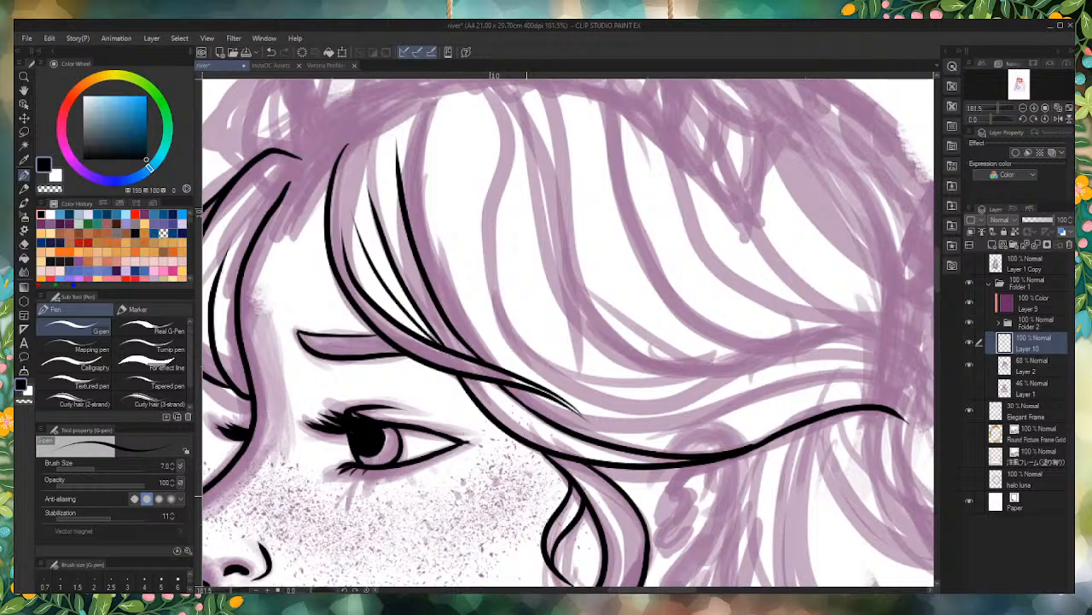
pyautogui.hotkey('ctrl', 'z')
pyautogui.moveTo(442, 350)
pyautogui.mouseDown()
pyautogui.moveTo(403, 319)
pyautogui.moveTo(334, 201)
pyautogui.mouseUp()
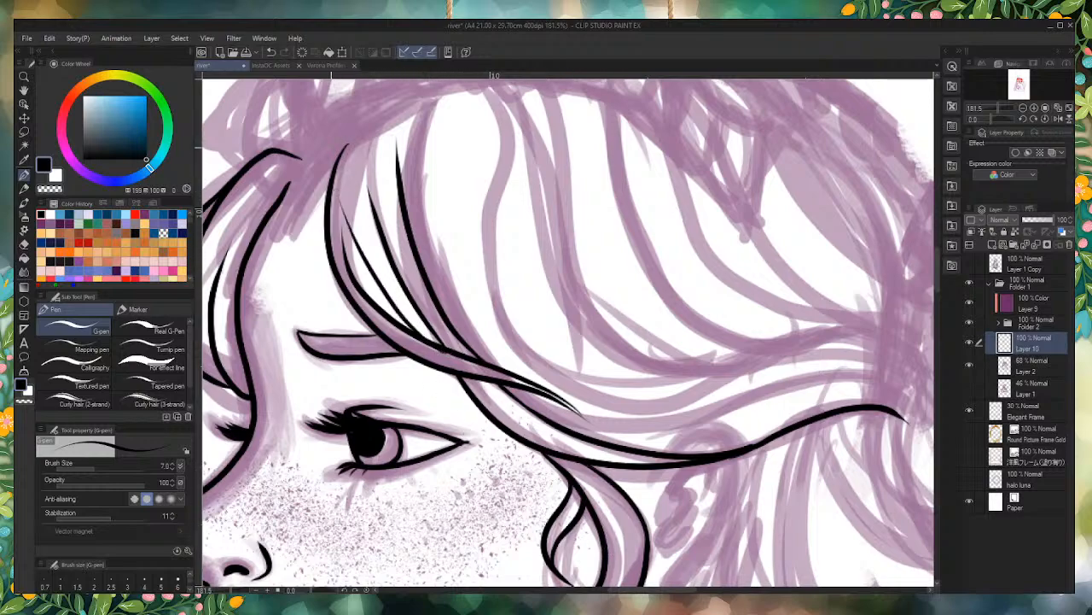
pyautogui.hotkey('ctrl', 'z')
pyautogui.moveTo(369, 131); pyautogui.dragTo(384, 309)
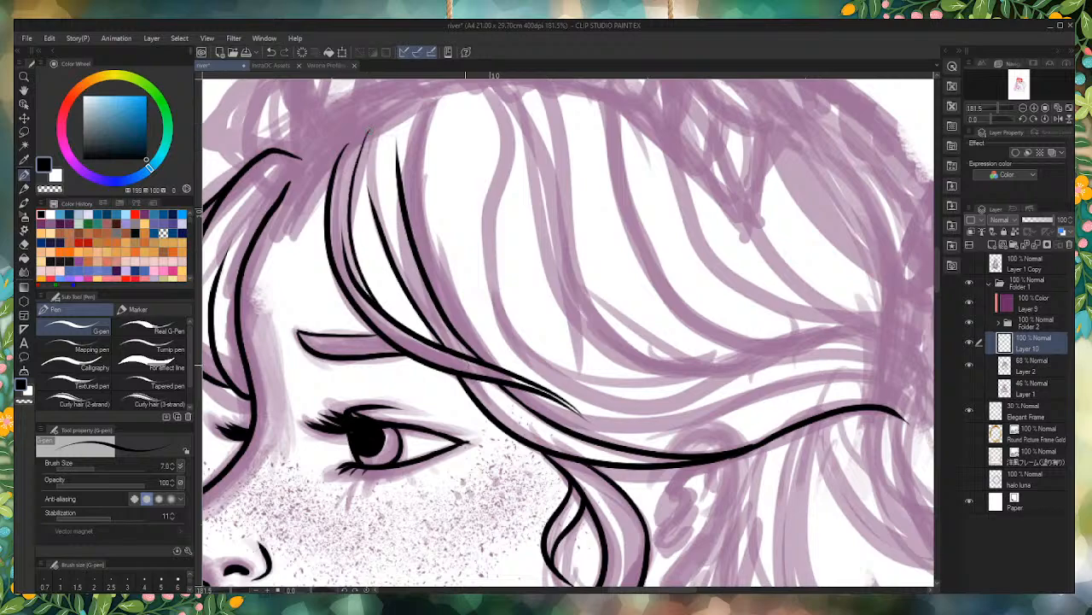
pyautogui.hotkey('ctrl', 'z')
pyautogui.moveTo(372, 132)
pyautogui.mouseDown()
pyautogui.moveTo(362, 156)
pyautogui.moveTo(384, 309)
pyautogui.mouseUp()
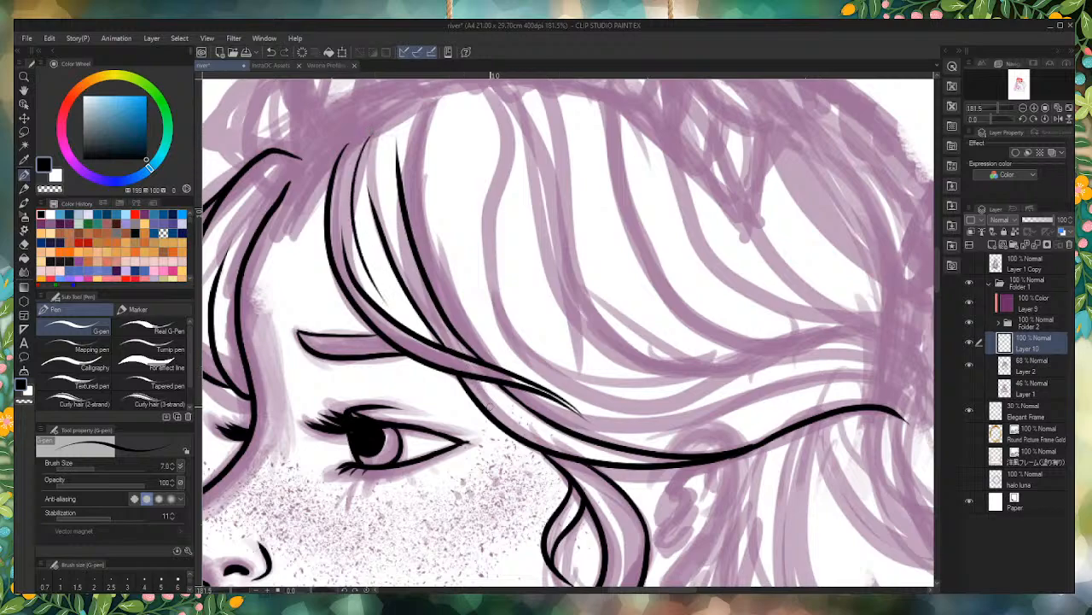
# Step: Ink the arched top of the fringe lock along the crown's base and a curved line down its rear side
pyautogui.scroll(-5, 441, 335)
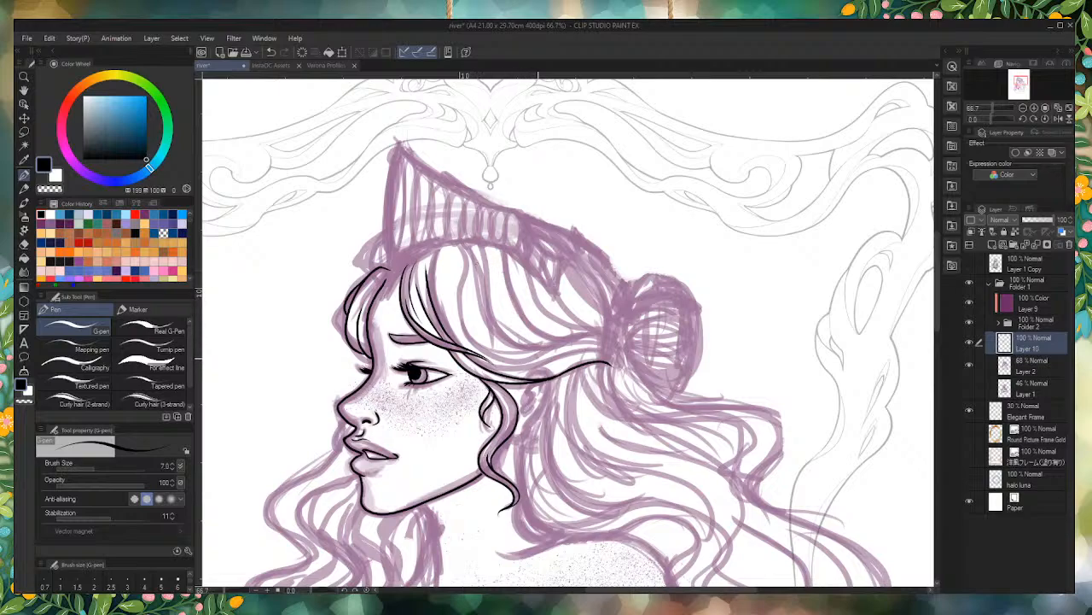
pyautogui.scroll(4, 421, 253)
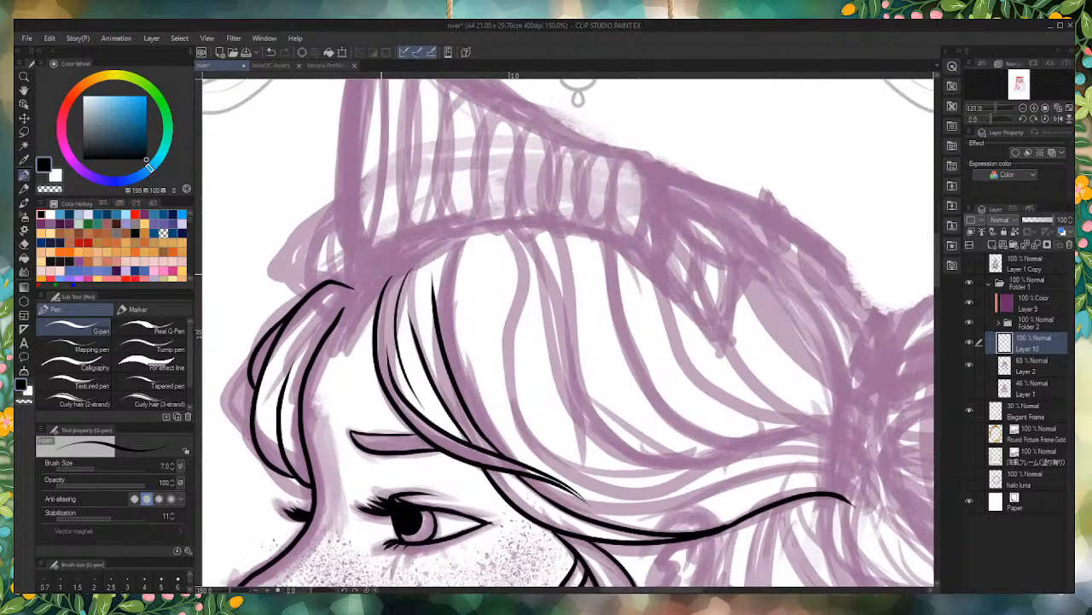
pyautogui.moveTo(384, 282)
pyautogui.mouseDown()
pyautogui.moveTo(444, 236)
pyautogui.moveTo(469, 240)
pyautogui.moveTo(454, 261)
pyautogui.moveTo(503, 428)
pyautogui.mouseUp()
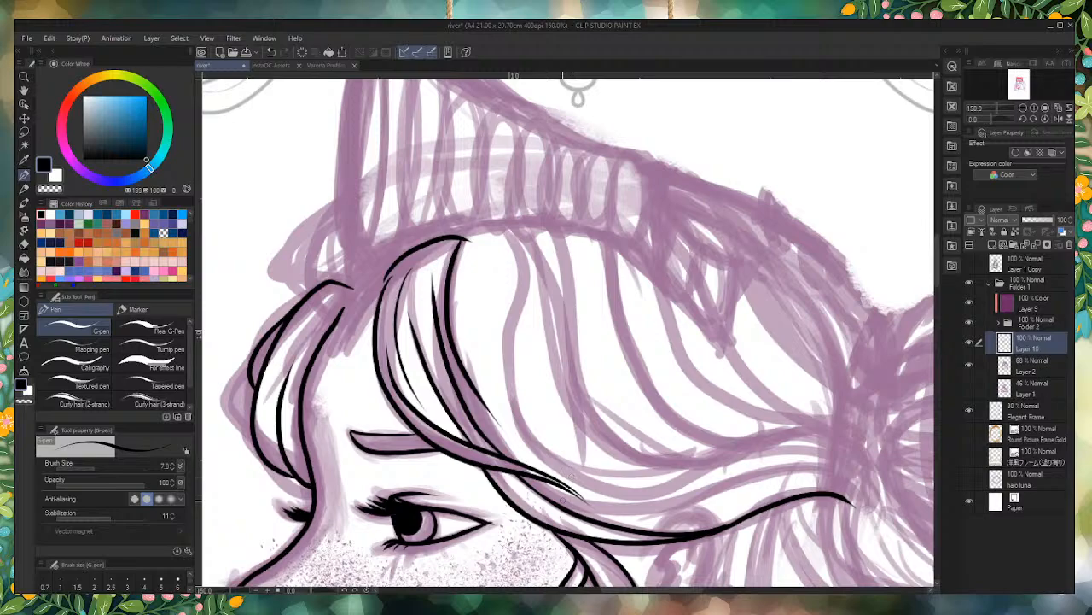
# Step: Join the fringe lock's arched top to its front edge with a tapered outer curve, redrawing it slightly wider
pyautogui.scroll(3, 386, 282)
pyautogui.moveTo(398, 256)
pyautogui.mouseDown()
pyautogui.moveTo(380, 293)
pyautogui.moveTo(374, 379)
pyautogui.mouseUp()
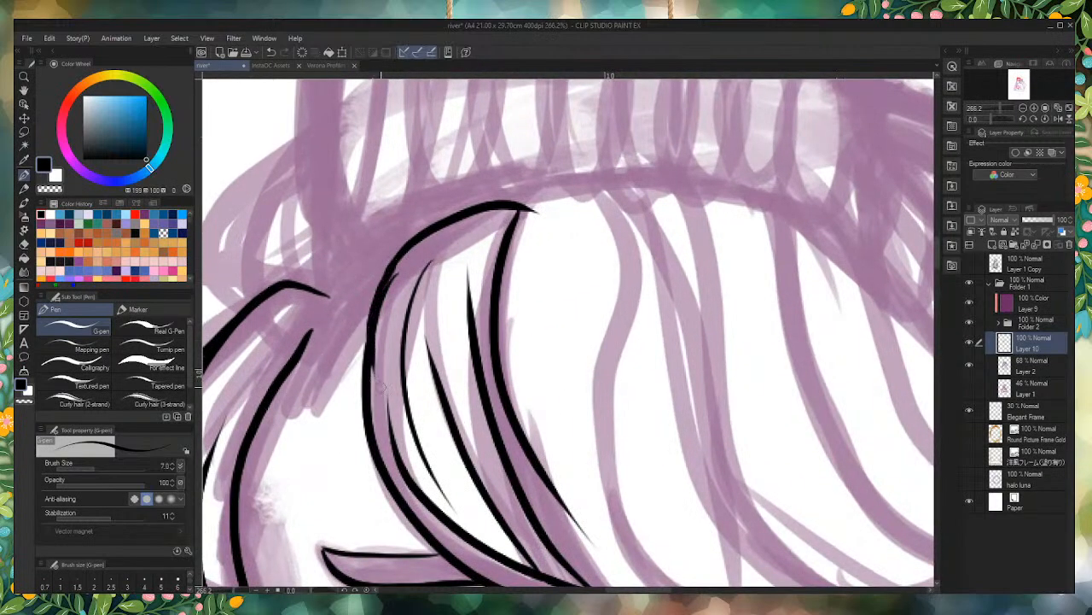
pyautogui.hotkey('ctrl', 'z')
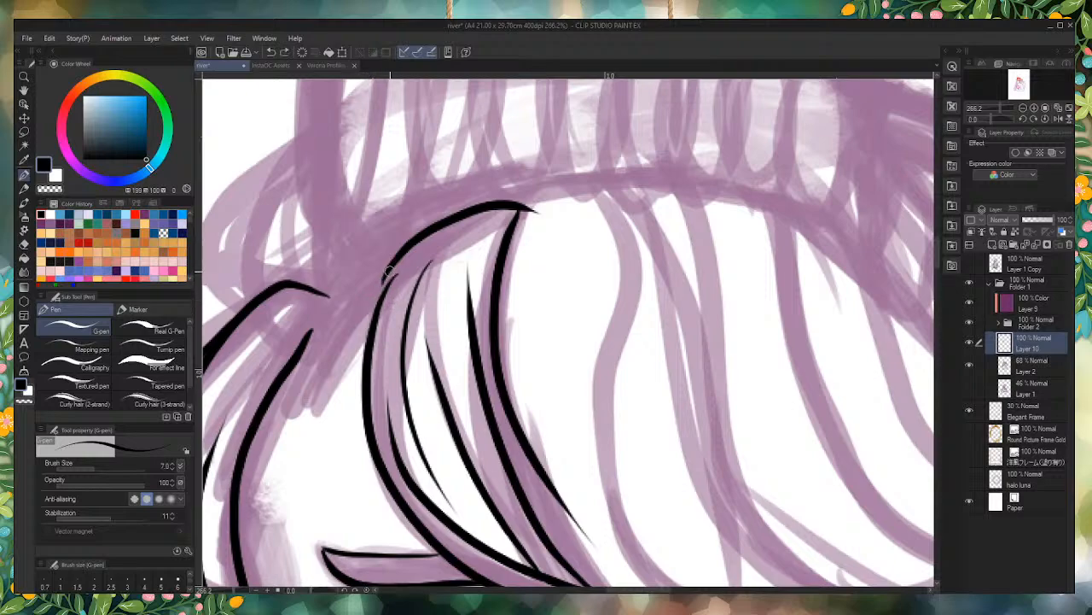
pyautogui.moveTo(401, 252); pyautogui.dragTo(362, 384)
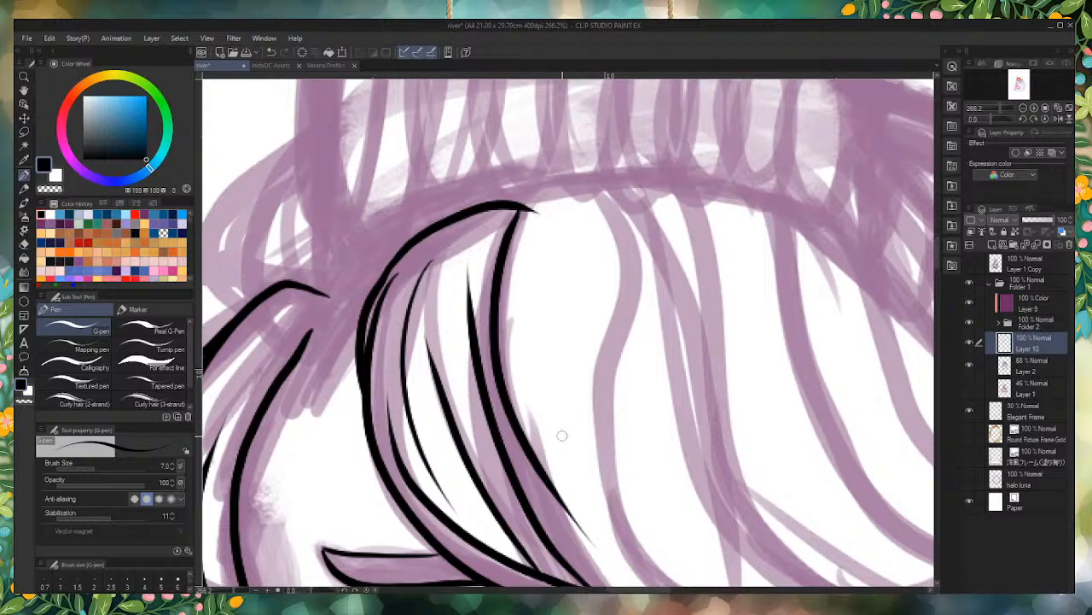
# Step: Ink the arched top of the next hair lock under the crown and tidy its join with the fringe lock
pyautogui.scroll(-1, 557, 437)
pyautogui.scroll(-3, 544, 395)
pyautogui.scroll(3, 504, 309)
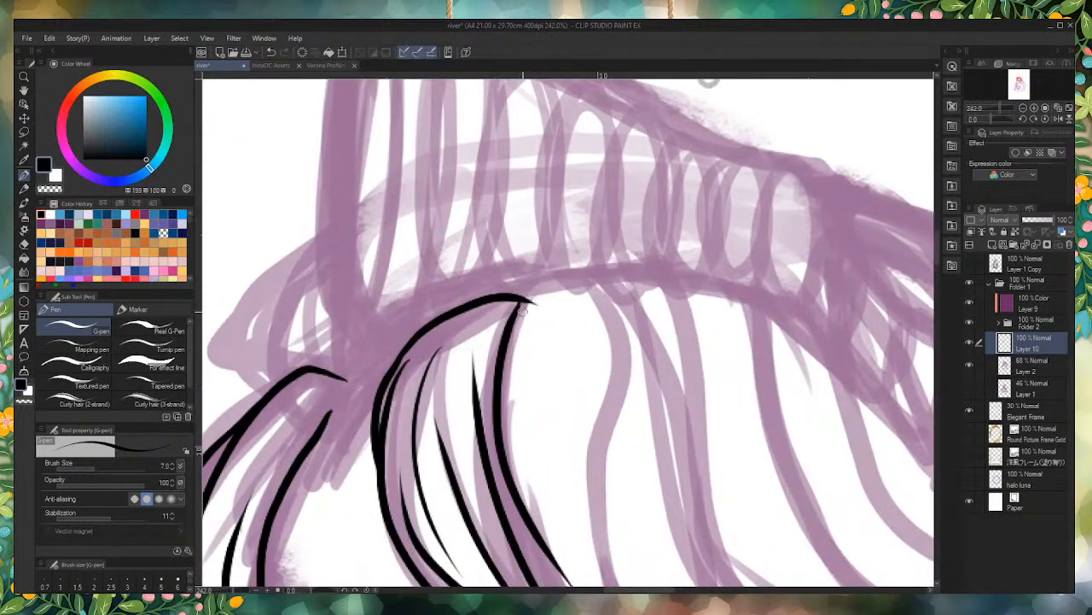
pyautogui.moveTo(517, 302)
pyautogui.mouseDown()
pyautogui.moveTo(543, 280)
pyautogui.moveTo(625, 290)
pyautogui.mouseUp()
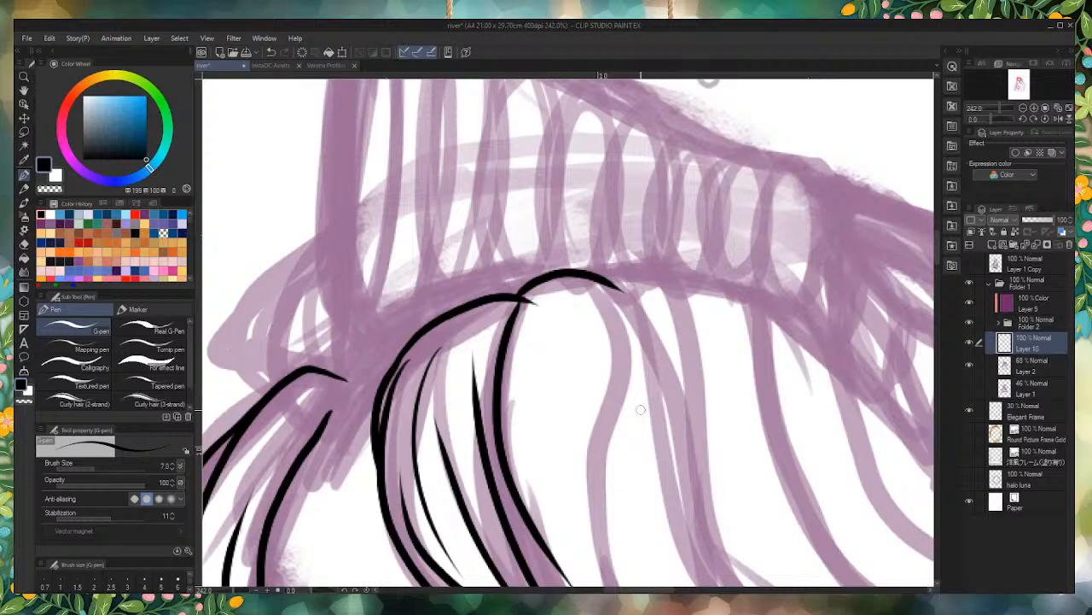
pyautogui.moveTo(544, 310); pyautogui.dragTo(536, 307)
pyautogui.moveTo(531, 284); pyautogui.dragTo(501, 357)
# Step: Ink the second lock's long rear curve from the crown down toward the swept-back hair, with a shorter tapered strand inside
pyautogui.scroll(-5, 561, 366)
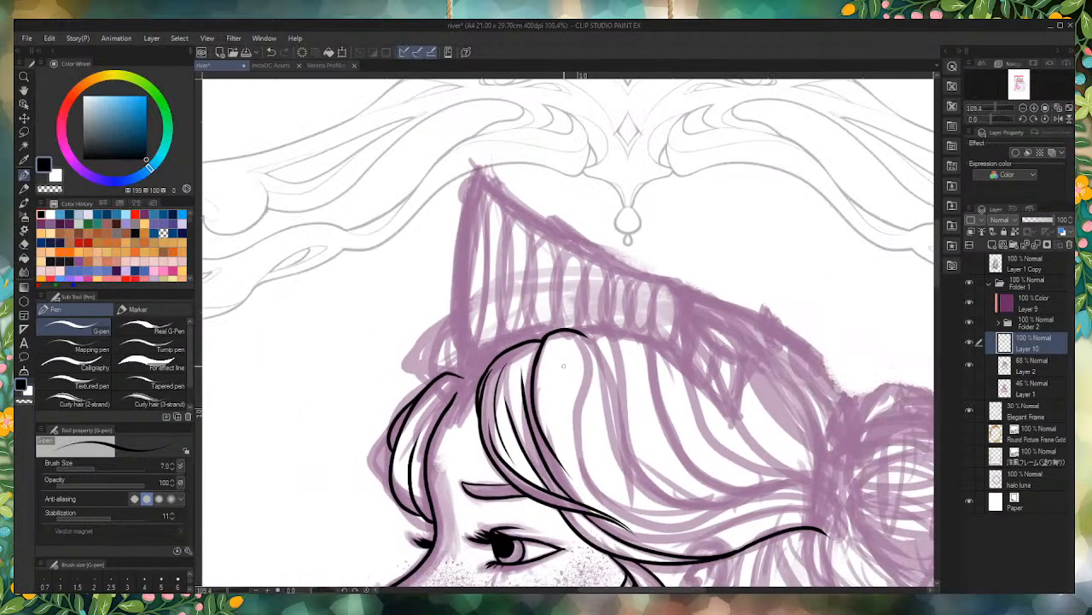
pyautogui.scroll(3, 566, 376)
pyautogui.scroll(-3, 566, 376)
pyautogui.scroll(2, 602, 349)
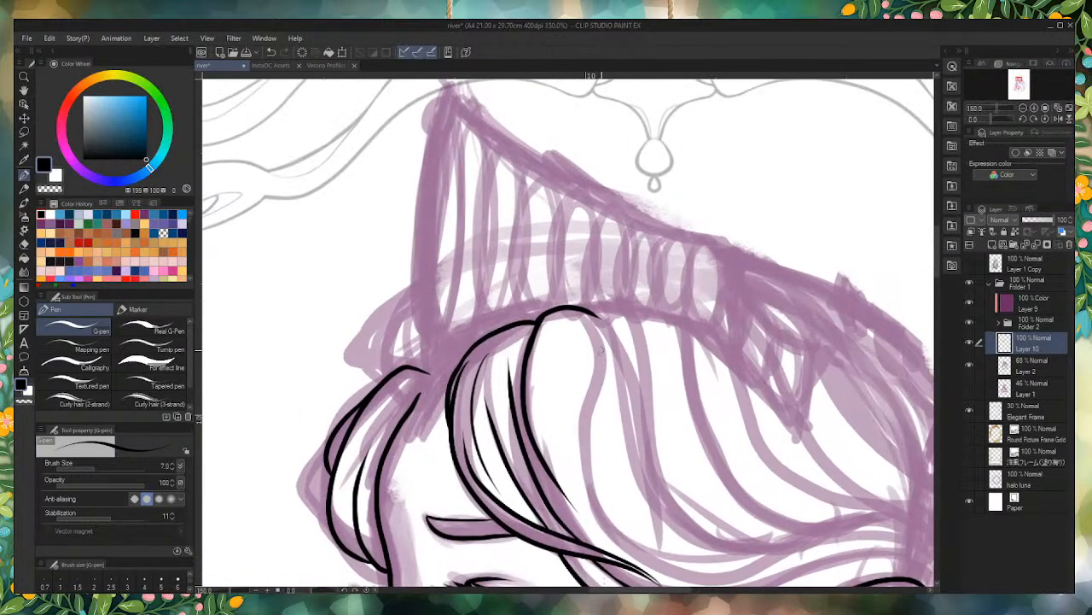
pyautogui.moveTo(598, 333)
pyautogui.mouseDown()
pyautogui.moveTo(599, 448)
pyautogui.moveTo(715, 577)
pyautogui.mouseUp()
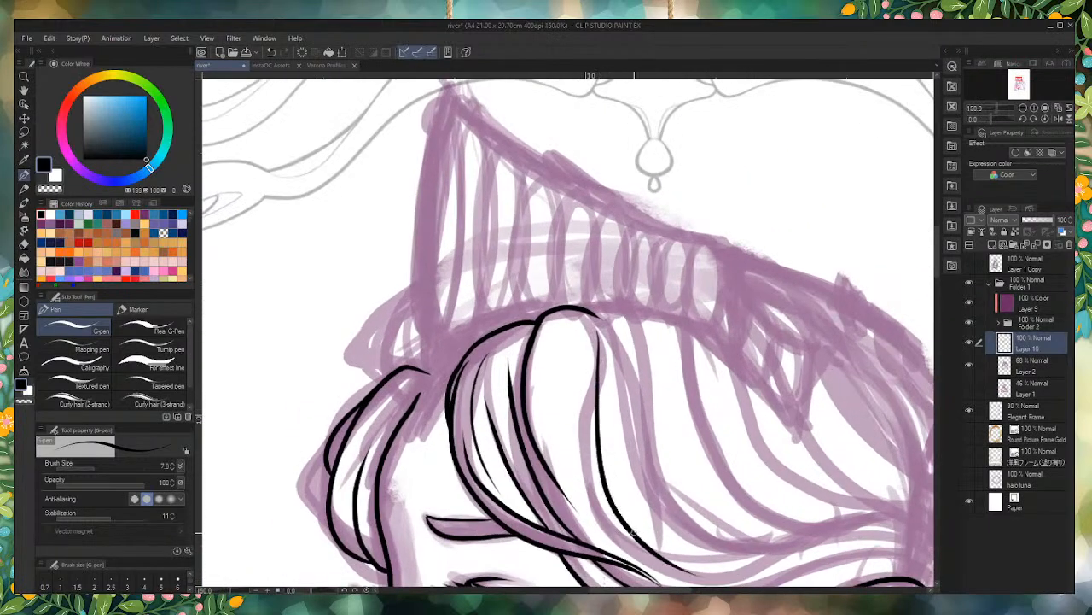
pyautogui.moveTo(574, 357); pyautogui.dragTo(604, 504)
# Step: Try to ink another long strand down through the second hair lock beneath the crown
pyautogui.scroll(-3, 607, 382)
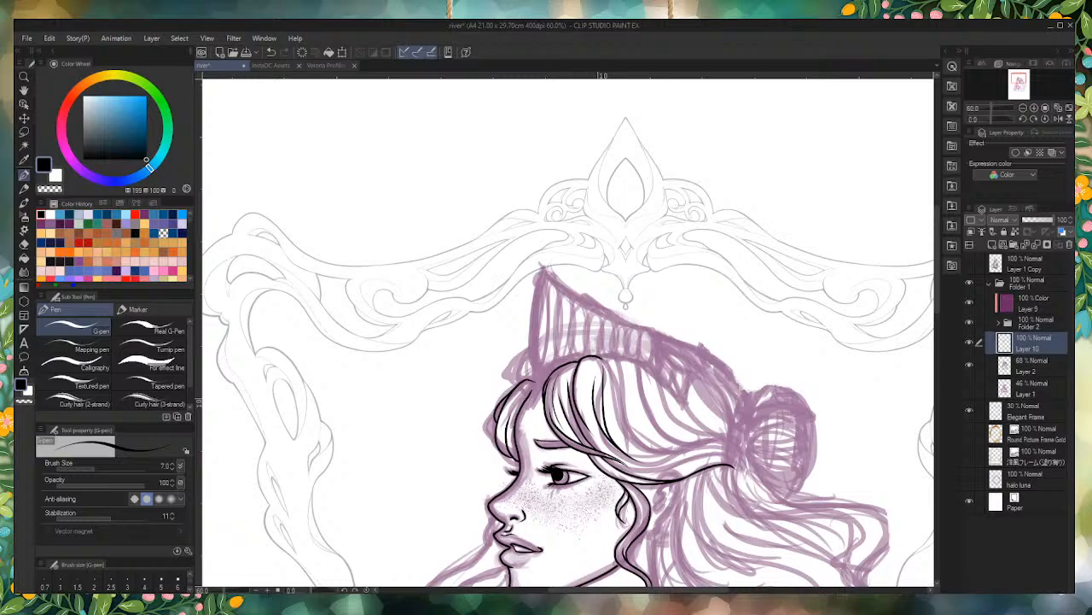
pyautogui.scroll(-2, 609, 334)
pyautogui.scroll(5, 600, 372)
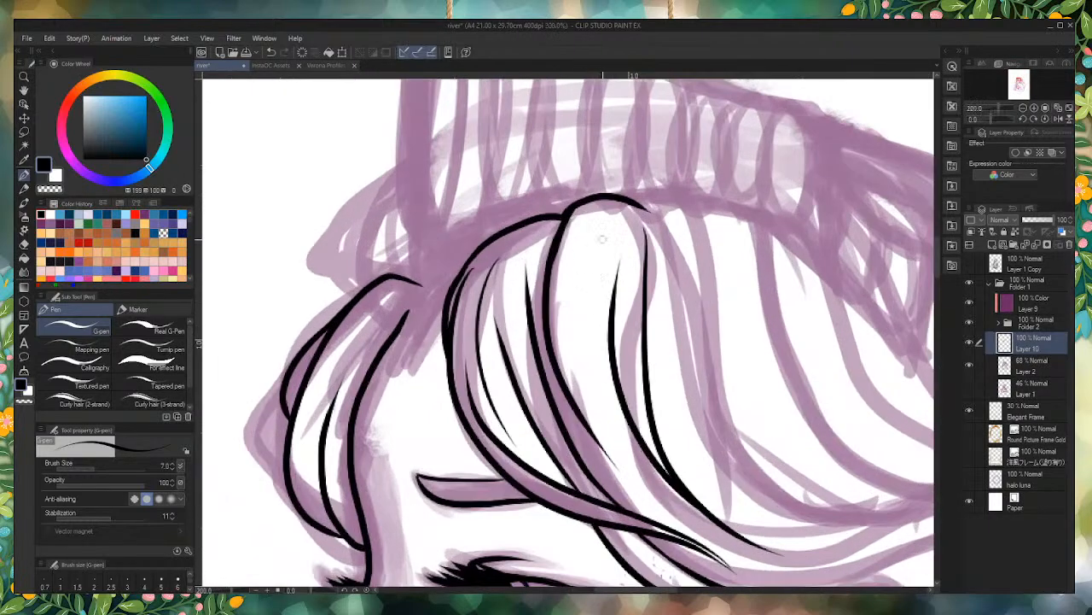
pyautogui.moveTo(596, 213)
pyautogui.mouseDown()
pyautogui.moveTo(610, 375)
pyautogui.moveTo(627, 435)
pyautogui.mouseUp()
pyautogui.hotkey('ctrl', 'z')
# Step: Ink a thin tapered strand just inside the second hair lock's front edge, following its downward curve
pyautogui.moveTo(579, 214)
pyautogui.mouseDown()
pyautogui.moveTo(569, 294)
pyautogui.moveTo(582, 382)
pyautogui.moveTo(596, 212)
pyautogui.mouseUp()
pyautogui.hotkey('ctrl', 'z')
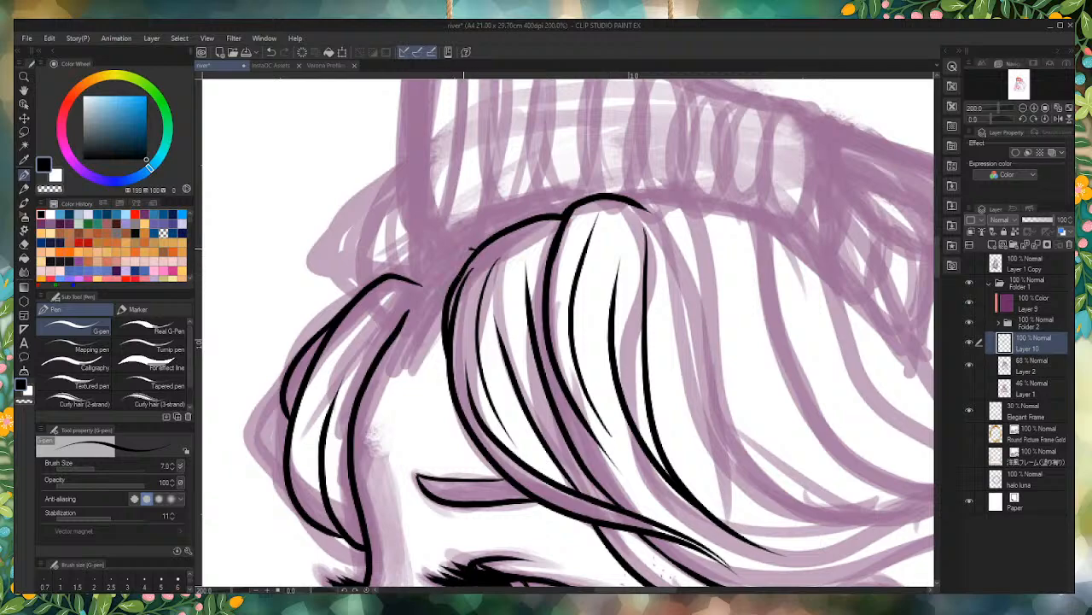
# Step: Try to ink a short arch bridging the gap between the foremost fringe lock and the larger fringe lock
pyautogui.moveTo(473, 248); pyautogui.dragTo(410, 309)
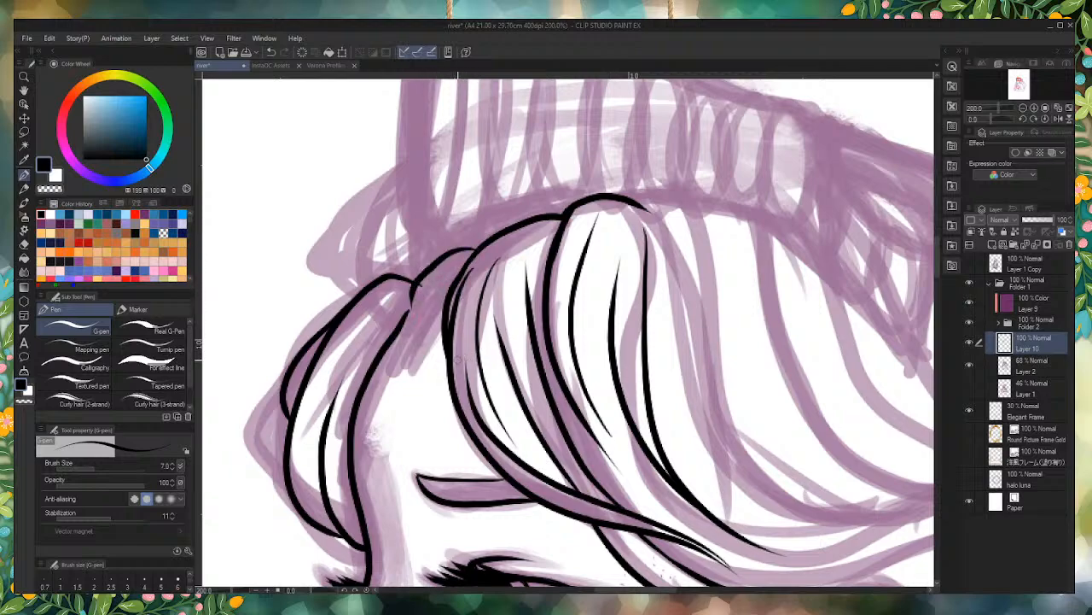
pyautogui.hotkey('ctrl', 'z')
pyautogui.moveTo(418, 311)
pyautogui.mouseDown()
pyautogui.moveTo(413, 271)
pyautogui.moveTo(481, 227)
pyautogui.mouseUp()
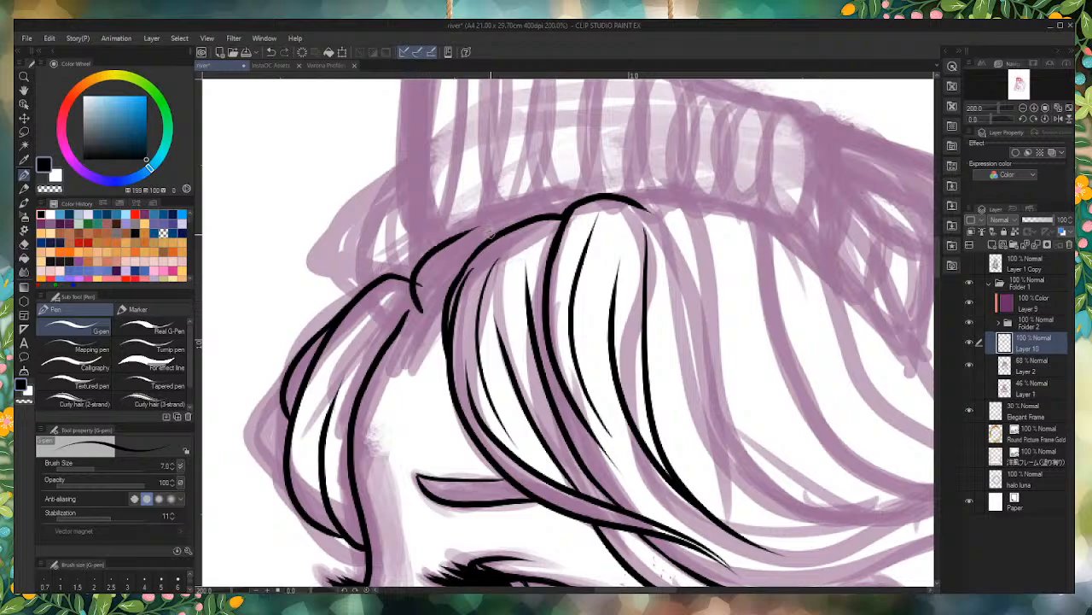
pyautogui.hotkey('ctrl', 'z')
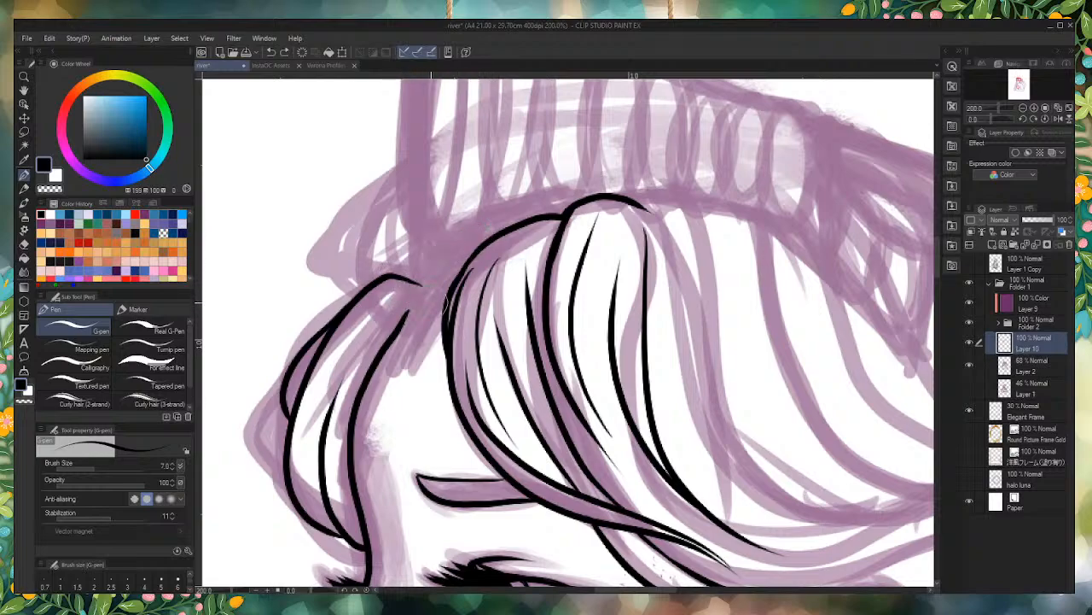
# Step: Trim the foremost lock's overhanging tip and ink a rounded arch from it up to the larger fringe lock
pyautogui.moveTo(431, 294); pyautogui.dragTo(421, 274)
pyautogui.moveTo(402, 318)
pyautogui.mouseDown()
pyautogui.moveTo(400, 290)
pyautogui.moveTo(483, 226)
pyautogui.mouseUp()
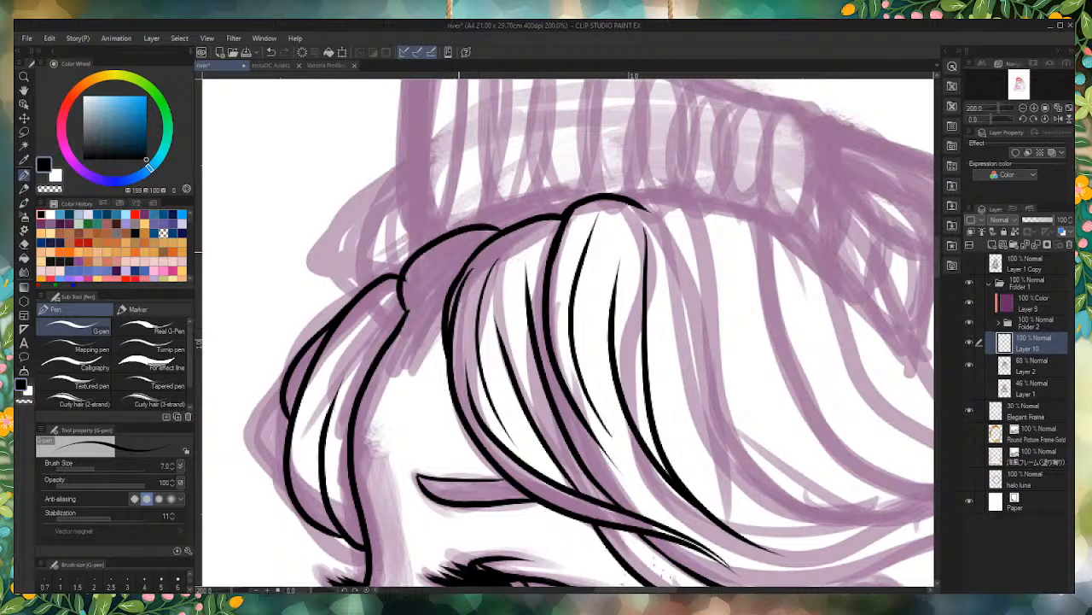
pyautogui.hotkey('ctrl', 'z')
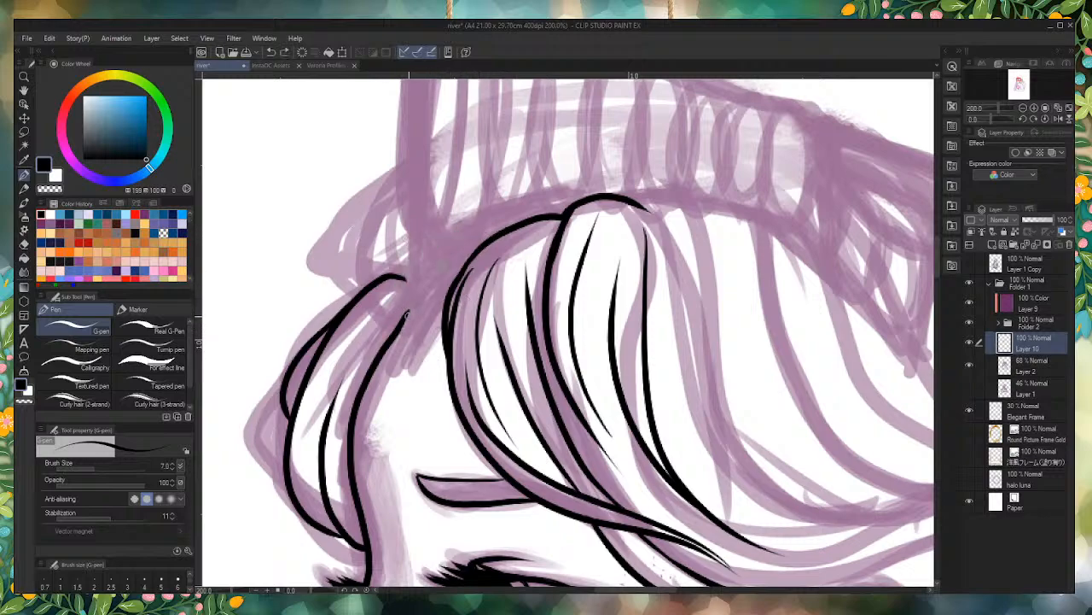
pyautogui.moveTo(402, 317)
pyautogui.mouseDown()
pyautogui.moveTo(456, 240)
pyautogui.moveTo(495, 231)
pyautogui.mouseUp()
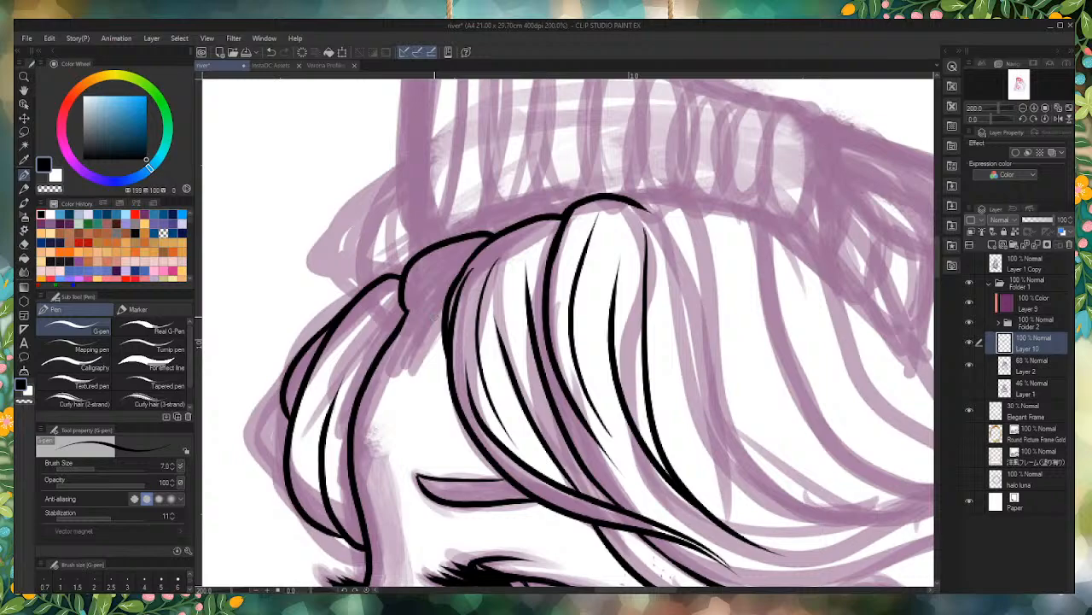
# Step: Try to ink a curved lower edge beneath the bridging arch, and undo the whole small lock
pyautogui.scroll(3, 439, 257)
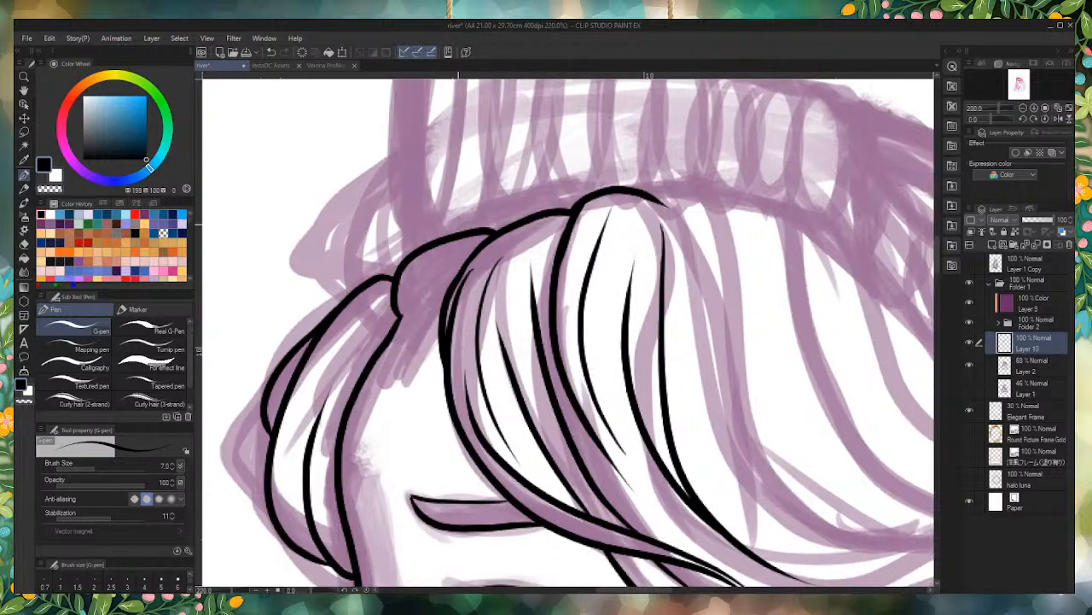
pyautogui.moveTo(382, 378)
pyautogui.mouseDown()
pyautogui.moveTo(394, 342)
pyautogui.moveTo(504, 248)
pyautogui.mouseUp()
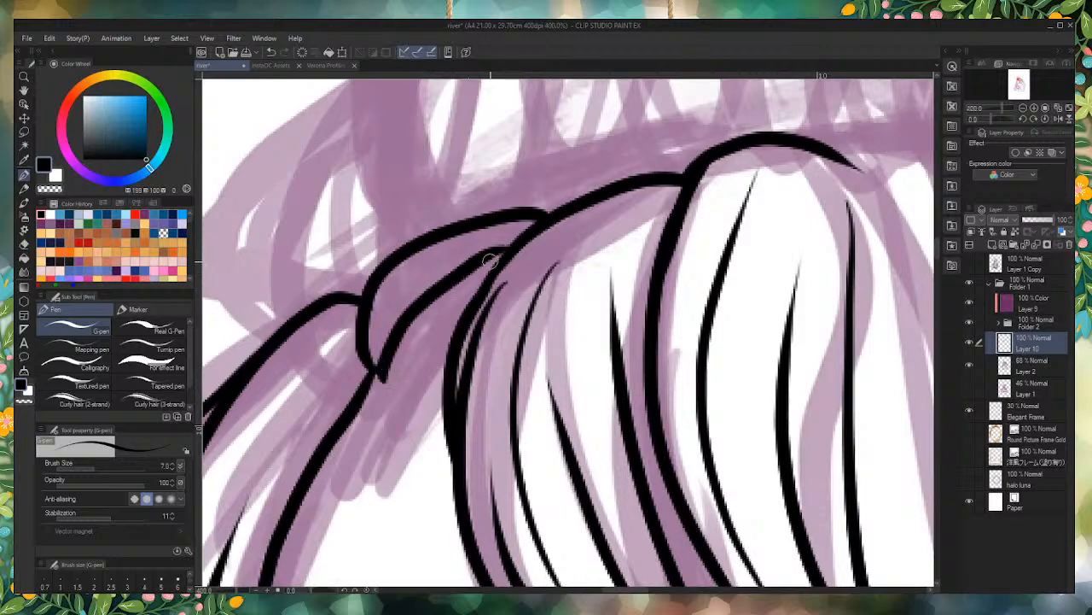
pyautogui.hotkey('ctrl', 'z')
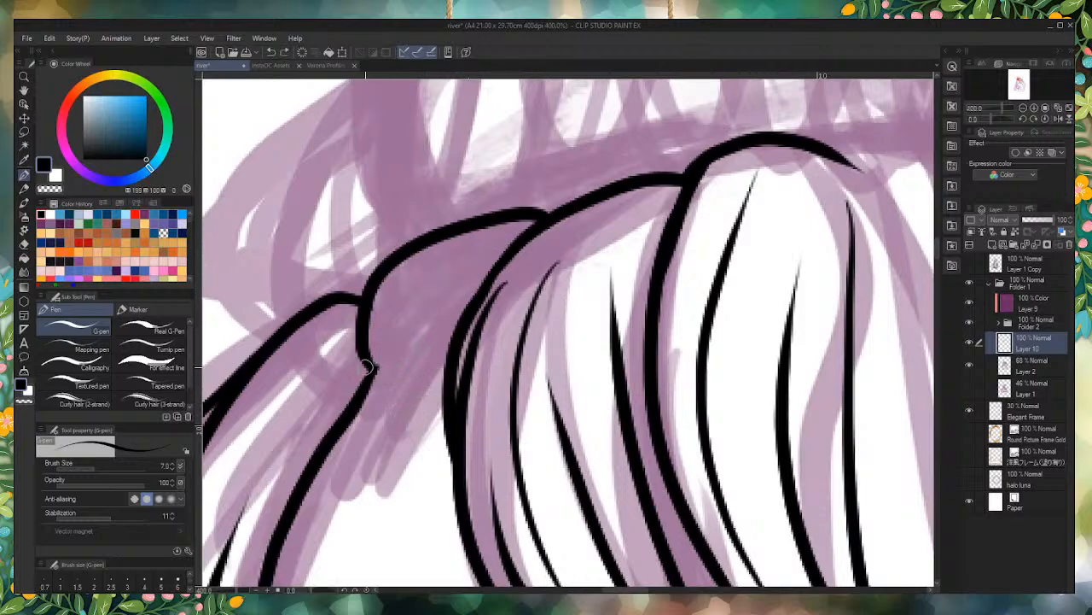
pyautogui.moveTo(369, 363)
pyautogui.mouseDown()
pyautogui.moveTo(383, 392)
pyautogui.moveTo(407, 338)
pyautogui.moveTo(494, 273)
pyautogui.mouseUp()
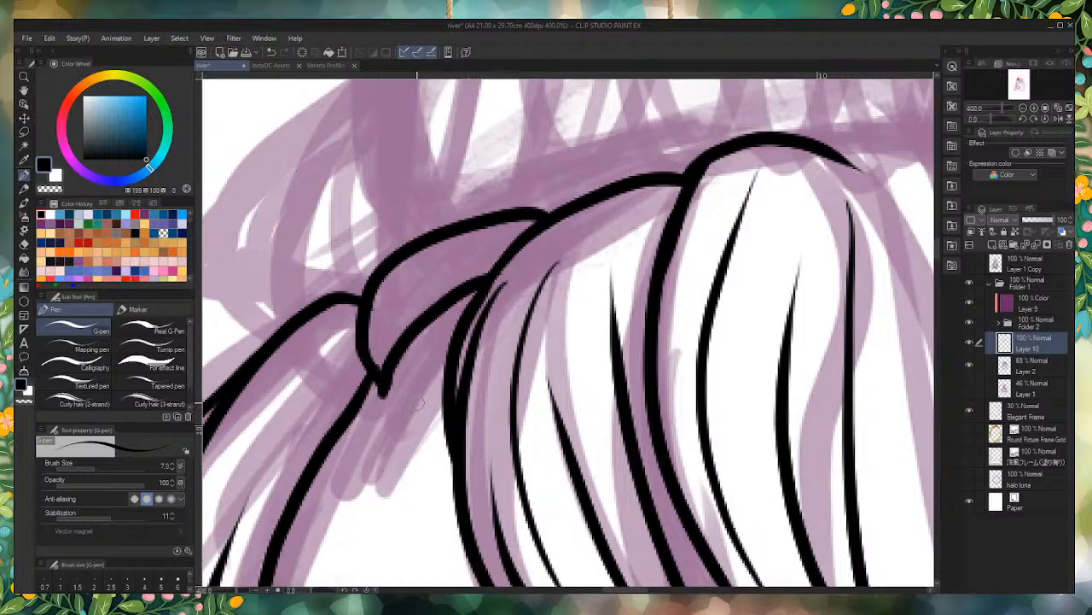
pyautogui.moveTo(418, 401); pyautogui.dragTo(402, 346)
pyautogui.moveTo(420, 403); pyautogui.dragTo(447, 350)
pyautogui.scroll(-4, 415, 418)
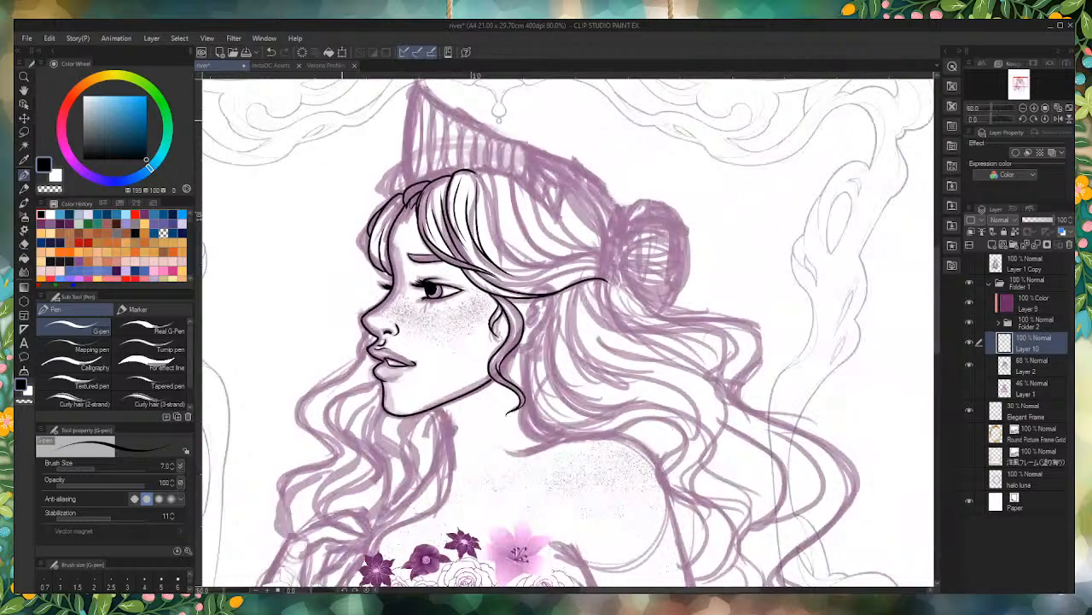
pyautogui.scroll(2, 363, 168)
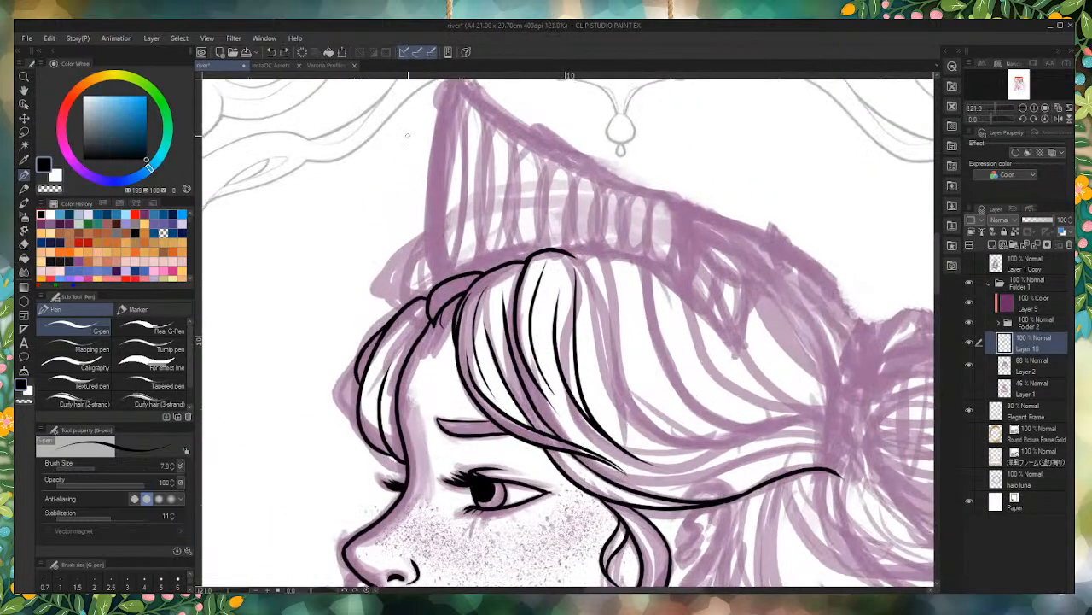
pyautogui.hotkey('ctrl', 'z')
pyautogui.hotkey('ctrl', 'z')
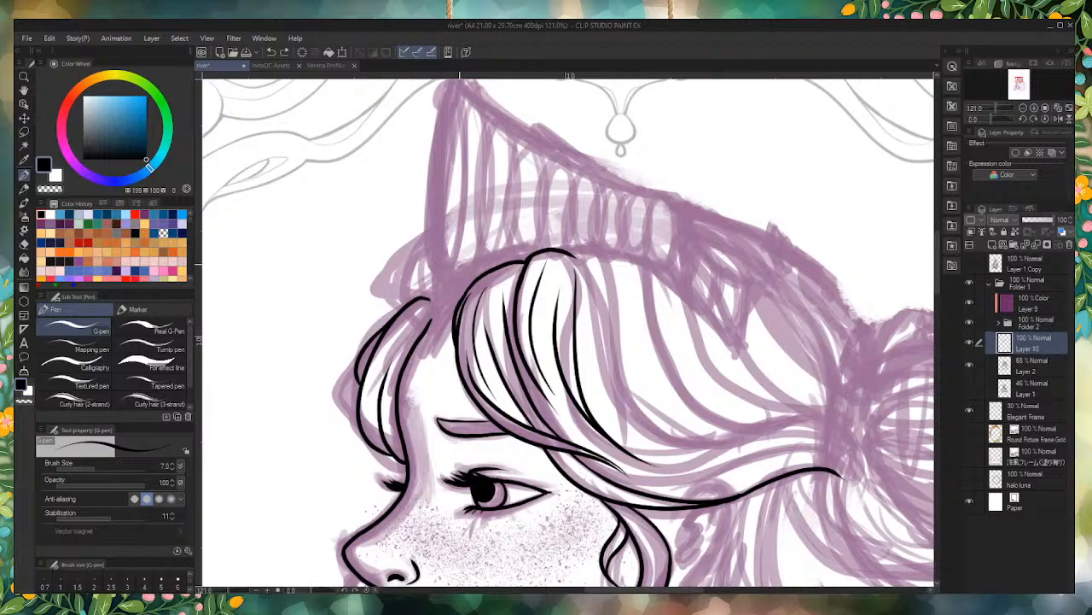
# Step: Ink a curved lock from the larger fringe lock's top down behind the foremost lock onto the forehead, joining it with the foremost lock's tip
pyautogui.scroll(5, 459, 264)
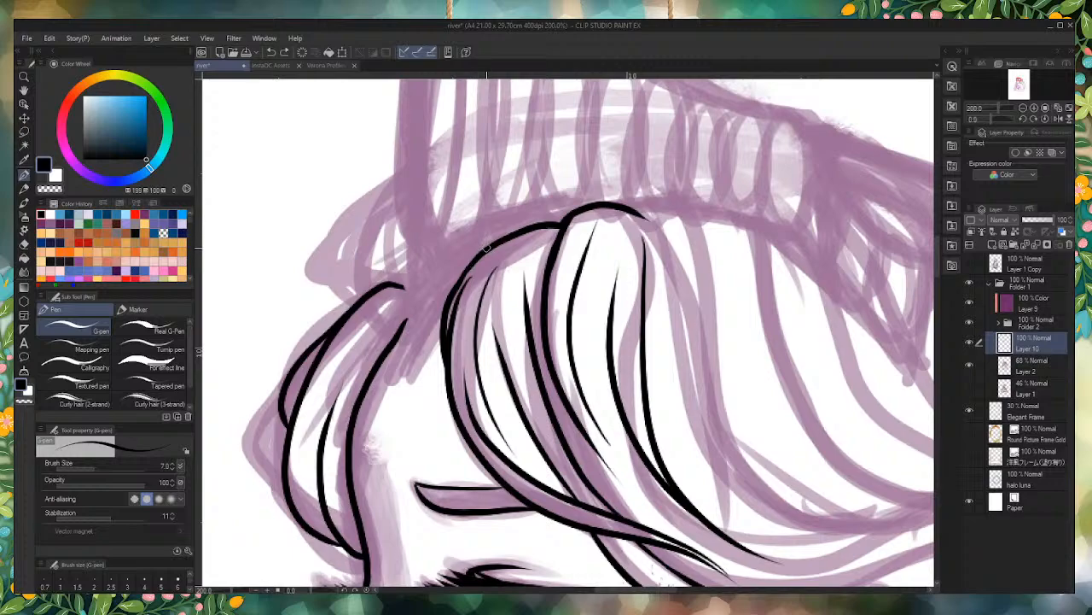
pyautogui.moveTo(488, 247)
pyautogui.mouseDown()
pyautogui.moveTo(463, 253)
pyautogui.moveTo(407, 346)
pyautogui.moveTo(483, 407)
pyautogui.mouseUp()
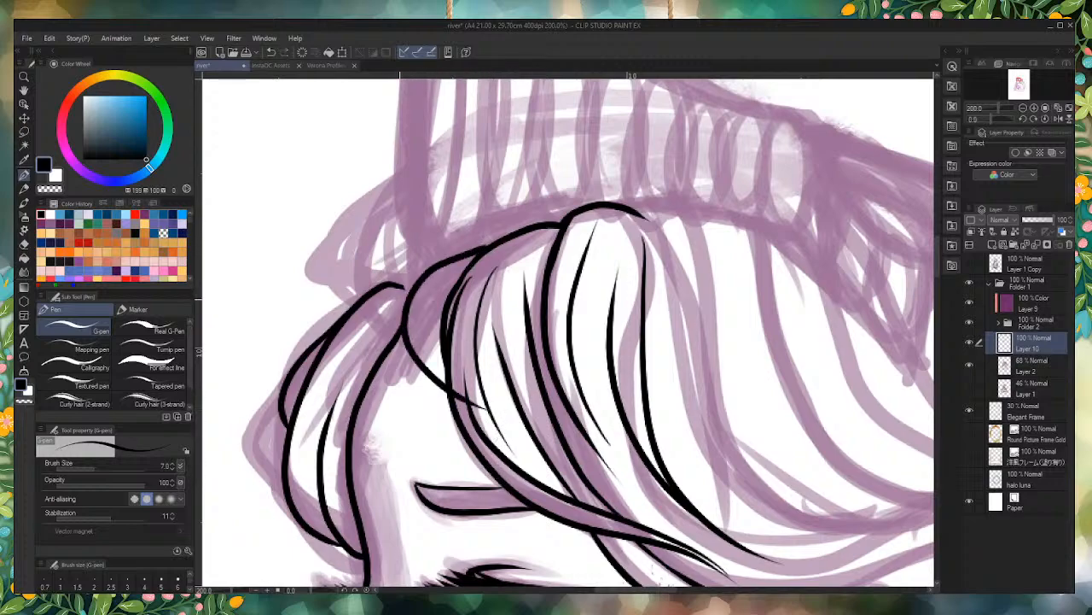
pyautogui.hotkey('ctrl', 'z')
pyautogui.moveTo(493, 239)
pyautogui.mouseDown()
pyautogui.moveTo(410, 294)
pyautogui.moveTo(446, 401)
pyautogui.mouseUp()
pyautogui.hotkey('ctrl', 'z')
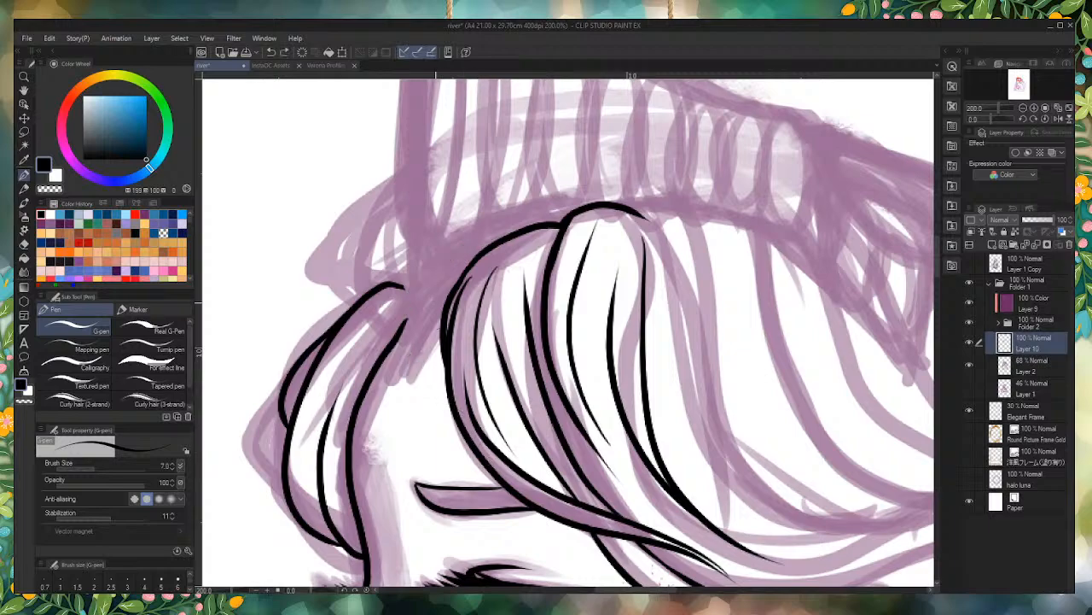
pyautogui.moveTo(499, 236)
pyautogui.mouseDown()
pyautogui.moveTo(444, 251)
pyautogui.moveTo(445, 397)
pyautogui.moveTo(512, 477)
pyautogui.mouseUp()
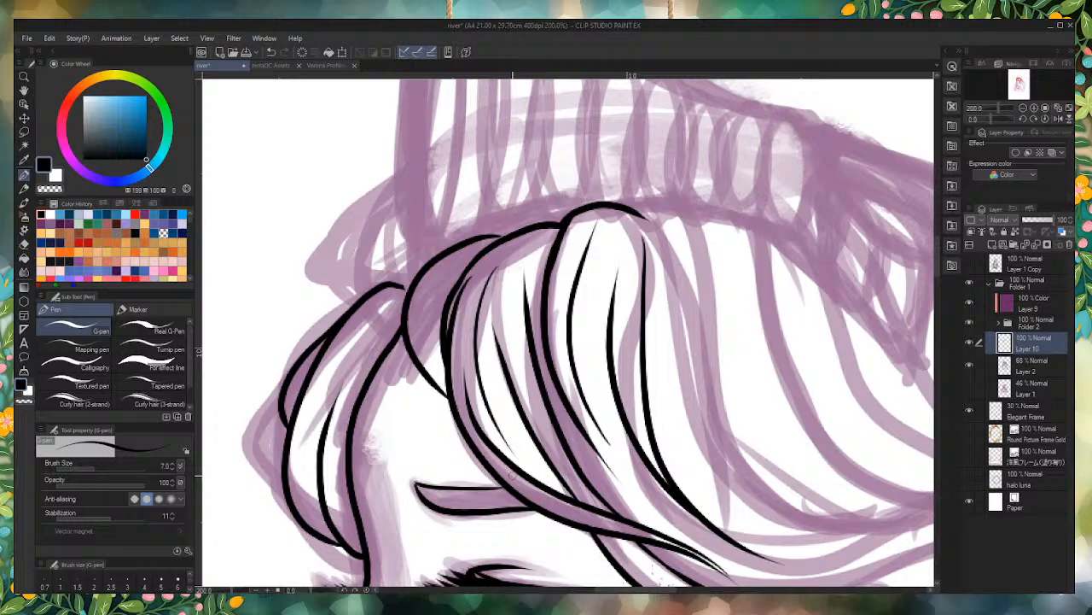
pyautogui.scroll(-7, 448, 383)
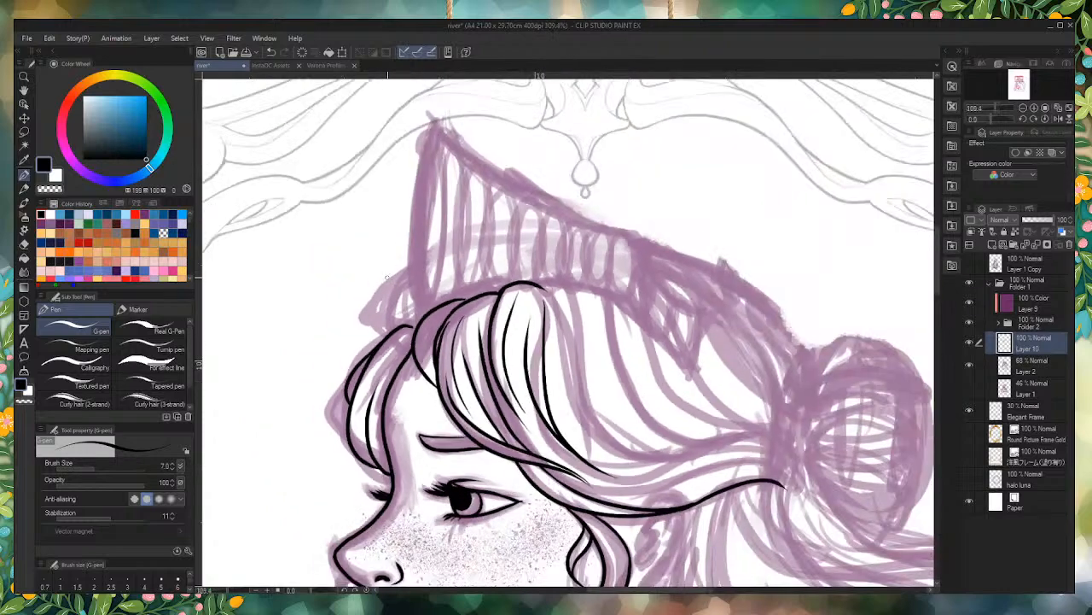
pyautogui.scroll(14, 449, 374)
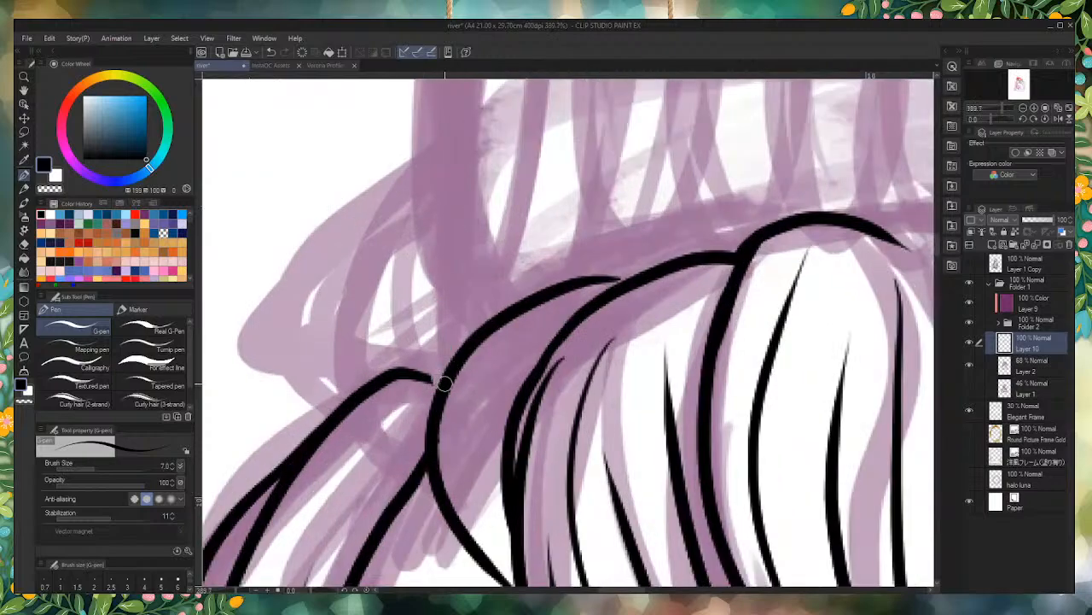
pyautogui.scroll(-8, 414, 378)
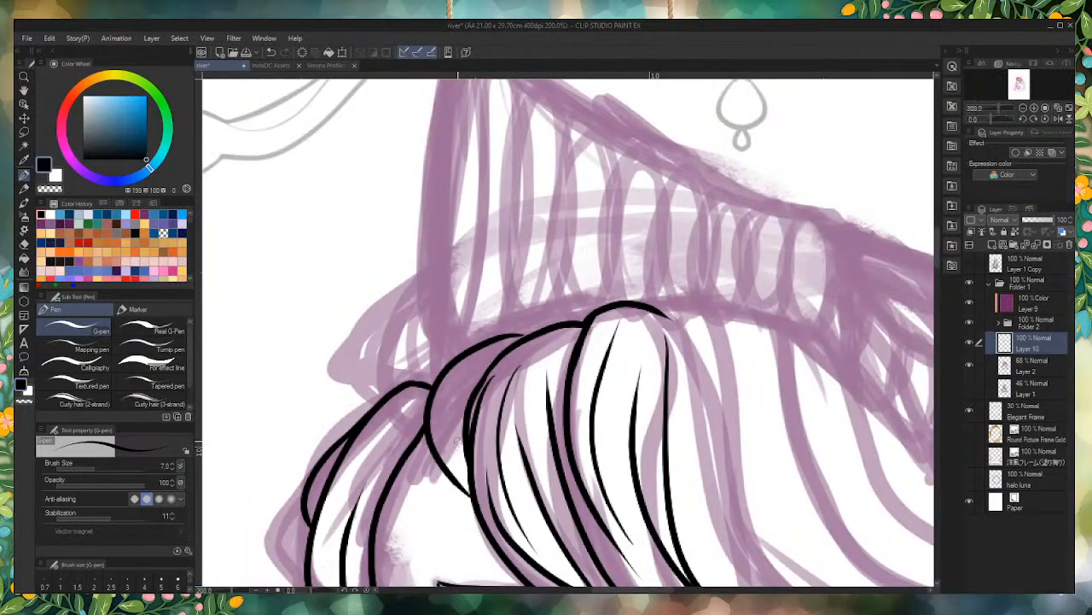
# Step: Try to ink the third lock's arched top and long rear curve from under the crown toward the bun
pyautogui.scroll(-2, 419, 354)
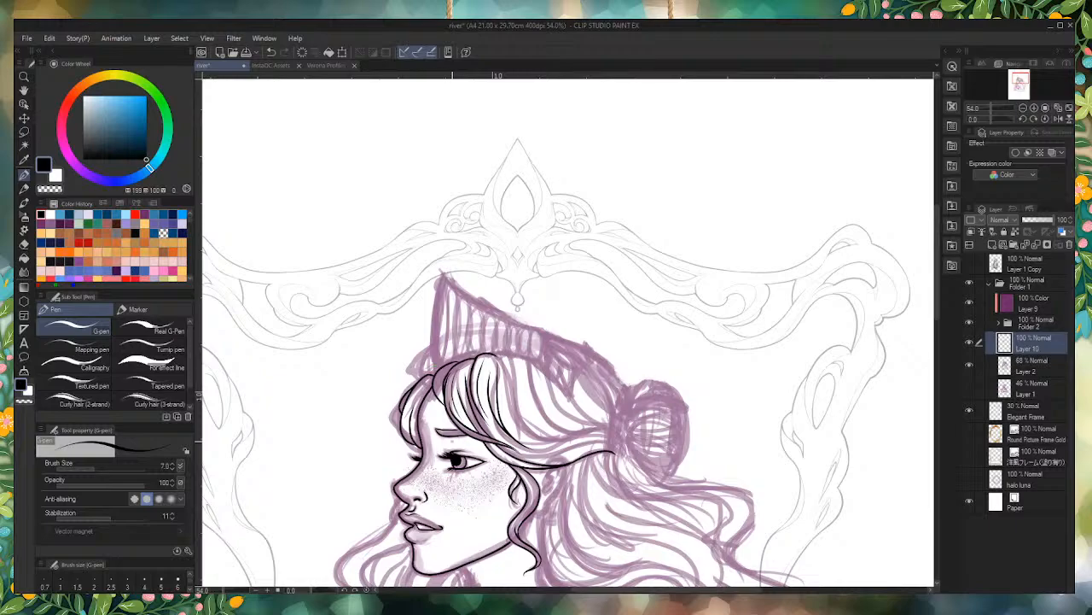
pyautogui.scroll(3, 489, 426)
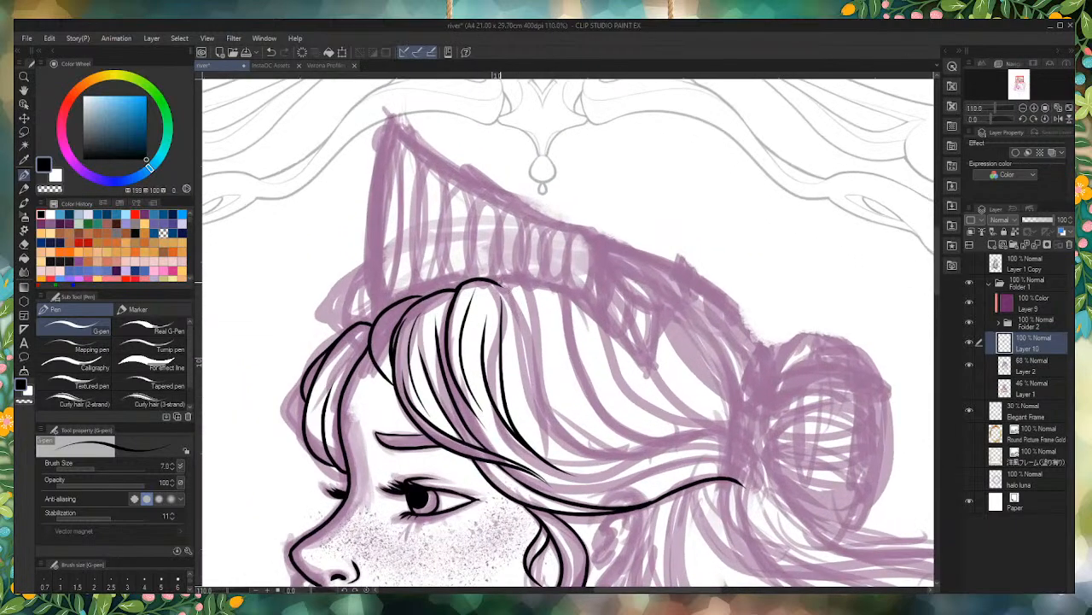
pyautogui.moveTo(500, 282)
pyautogui.mouseDown()
pyautogui.moveTo(545, 358)
pyautogui.moveTo(633, 479)
pyautogui.mouseUp()
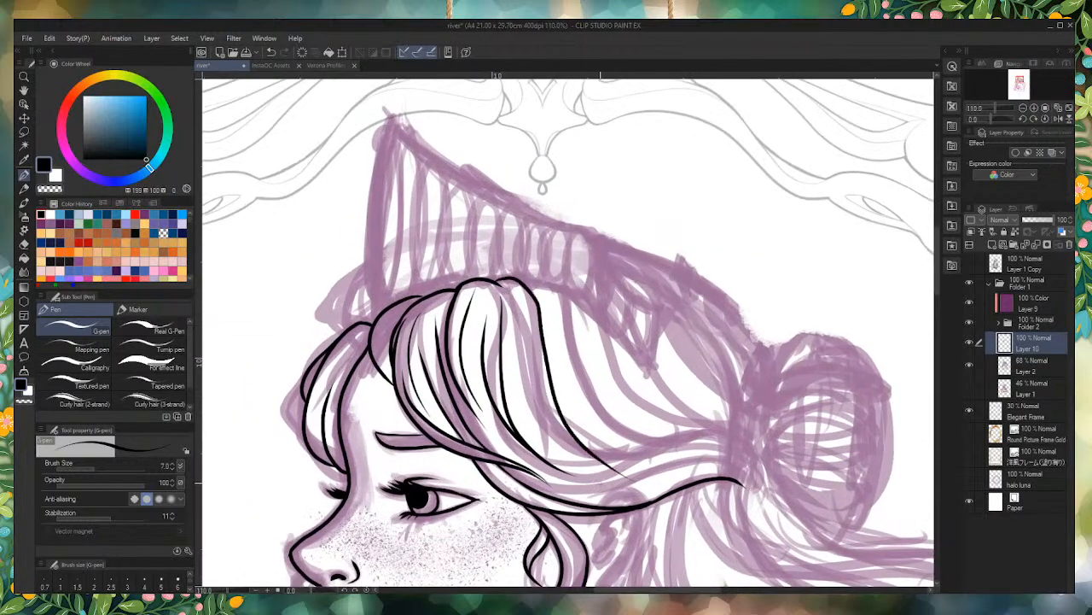
pyautogui.hotkey('ctrl', 'z')
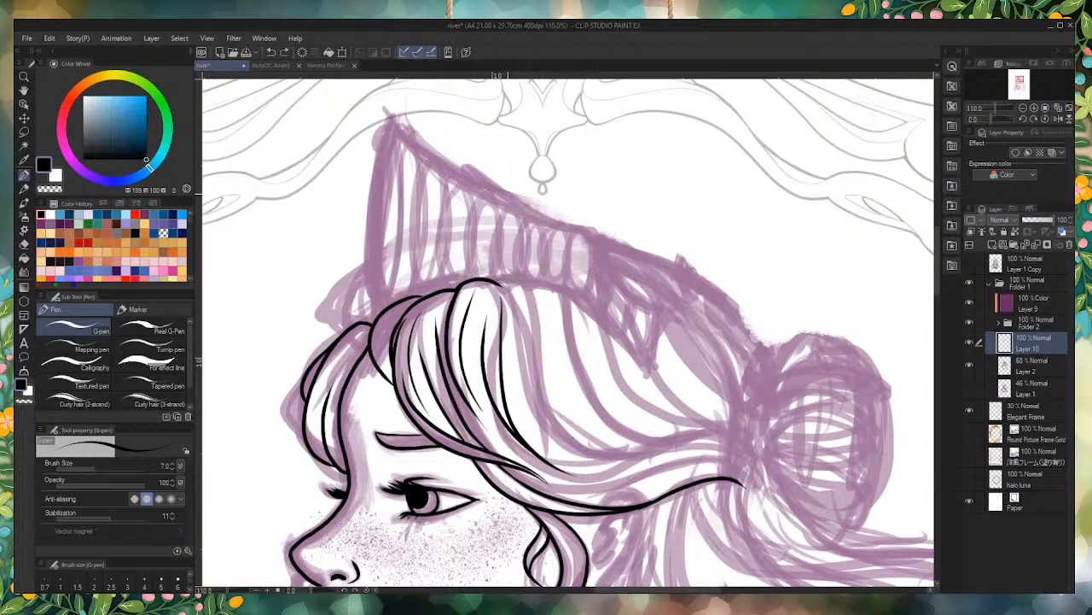
pyautogui.moveTo(498, 282)
pyautogui.mouseDown()
pyautogui.moveTo(517, 280)
pyautogui.moveTo(567, 431)
pyautogui.moveTo(633, 471)
pyautogui.mouseUp()
pyautogui.hotkey('ctrl', 'z')
pyautogui.moveTo(489, 282)
pyautogui.mouseDown()
pyautogui.moveTo(528, 294)
pyautogui.moveTo(566, 382)
pyautogui.moveTo(657, 461)
pyautogui.mouseUp()
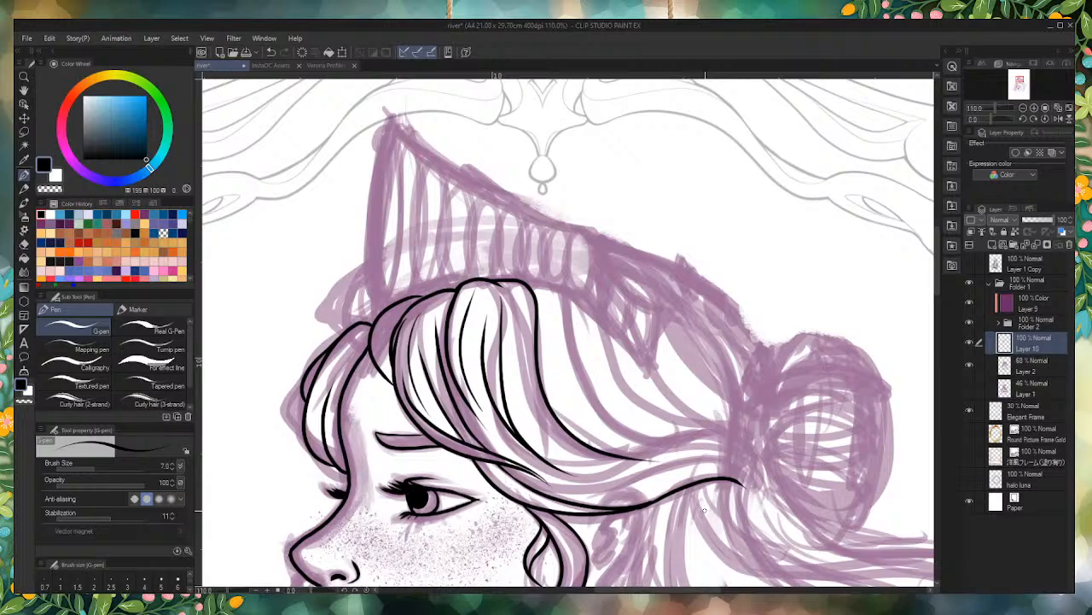
pyautogui.hotkey('ctrl', 'z')
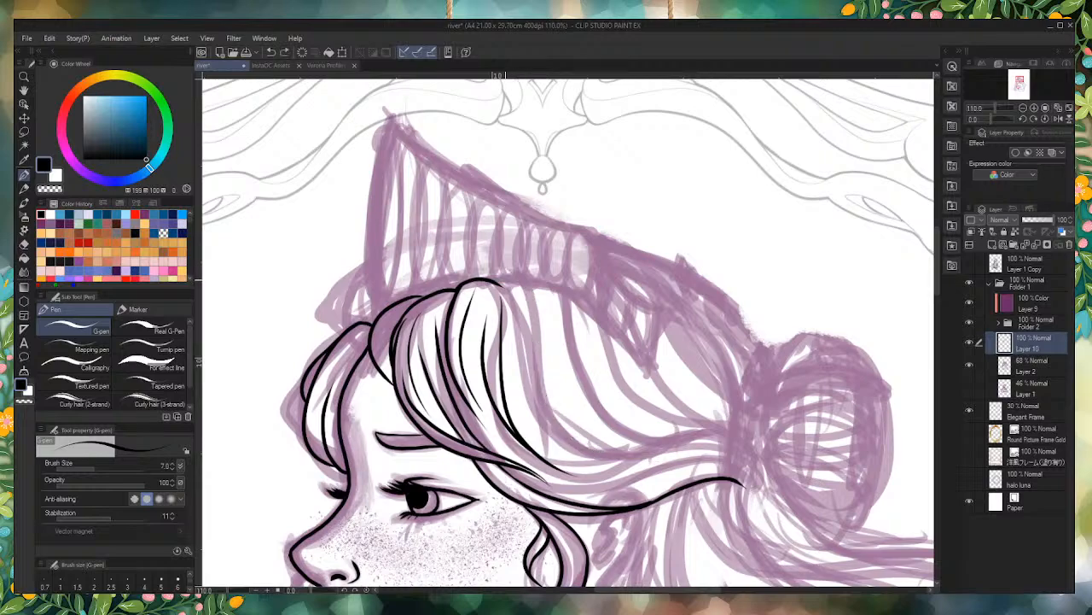
pyautogui.moveTo(489, 281)
pyautogui.mouseDown()
pyautogui.moveTo(509, 277)
pyautogui.moveTo(741, 475)
pyautogui.mouseUp()
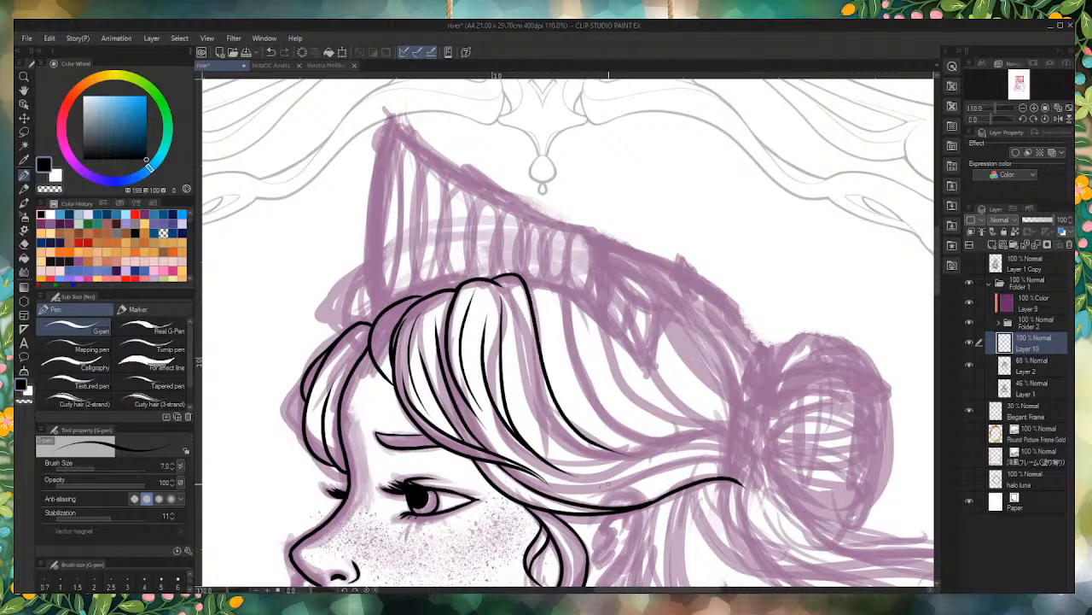
# Step: Try to ink a tapered inner strand from the third lock's lower end up alongside its rear curve
pyautogui.moveTo(633, 458); pyautogui.dragTo(516, 319)
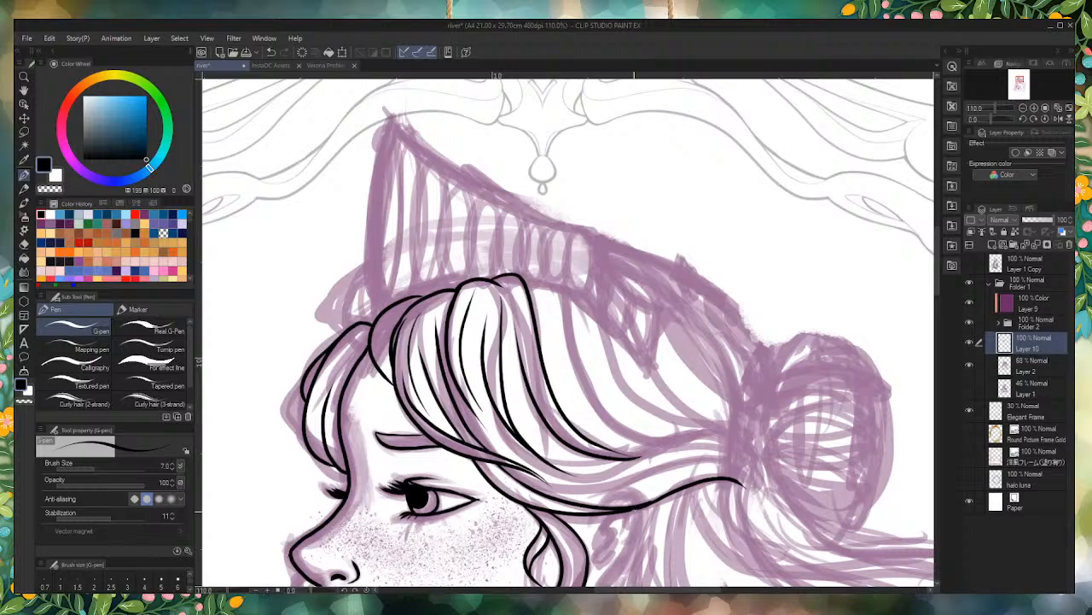
pyautogui.hotkey('ctrl', 'z')
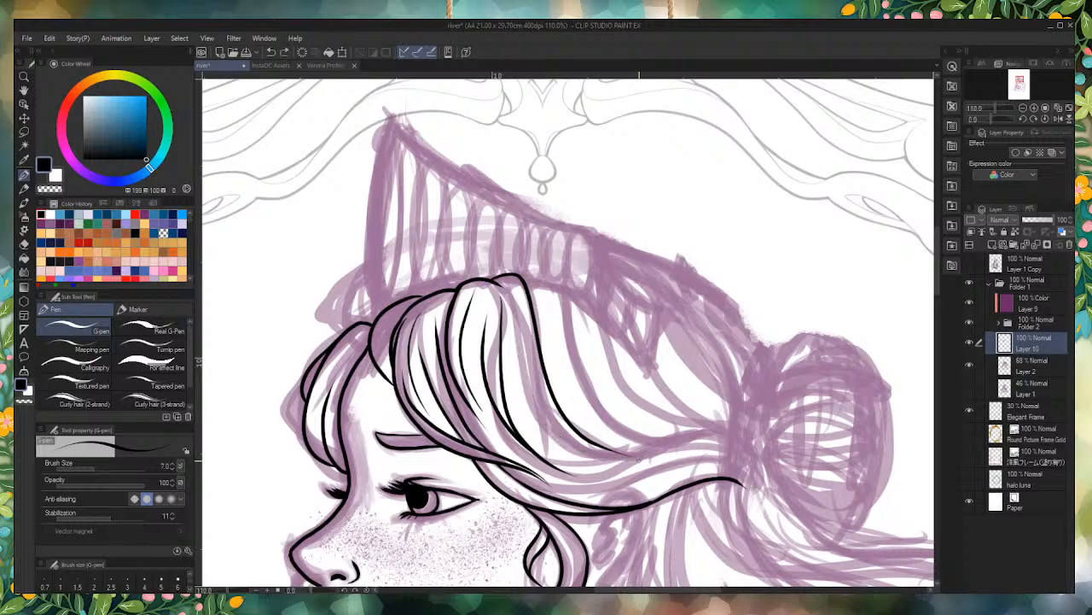
pyautogui.moveTo(636, 461); pyautogui.dragTo(510, 338)
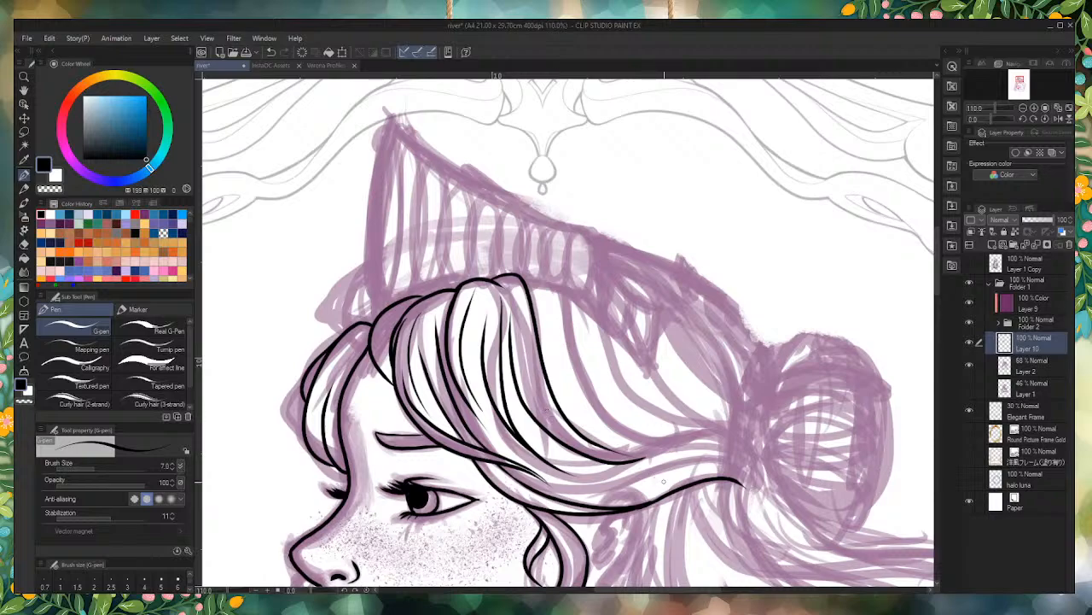
pyautogui.hotkey('ctrl', 'z')
pyautogui.moveTo(655, 458)
pyautogui.mouseDown()
pyautogui.moveTo(602, 453)
pyautogui.moveTo(525, 323)
pyautogui.mouseUp()
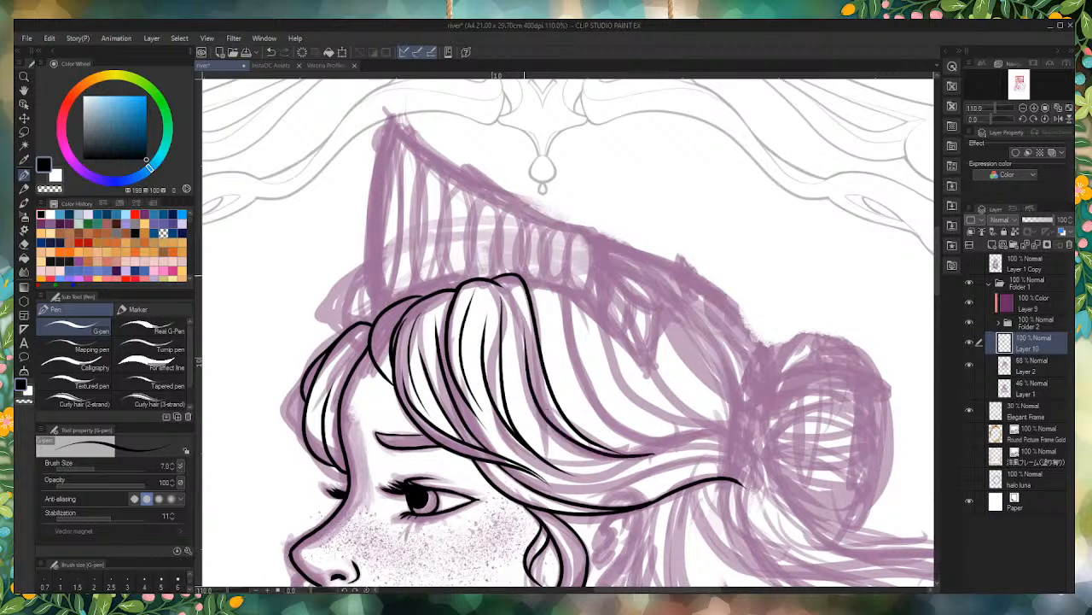
pyautogui.hotkey('ctrl', 'z')
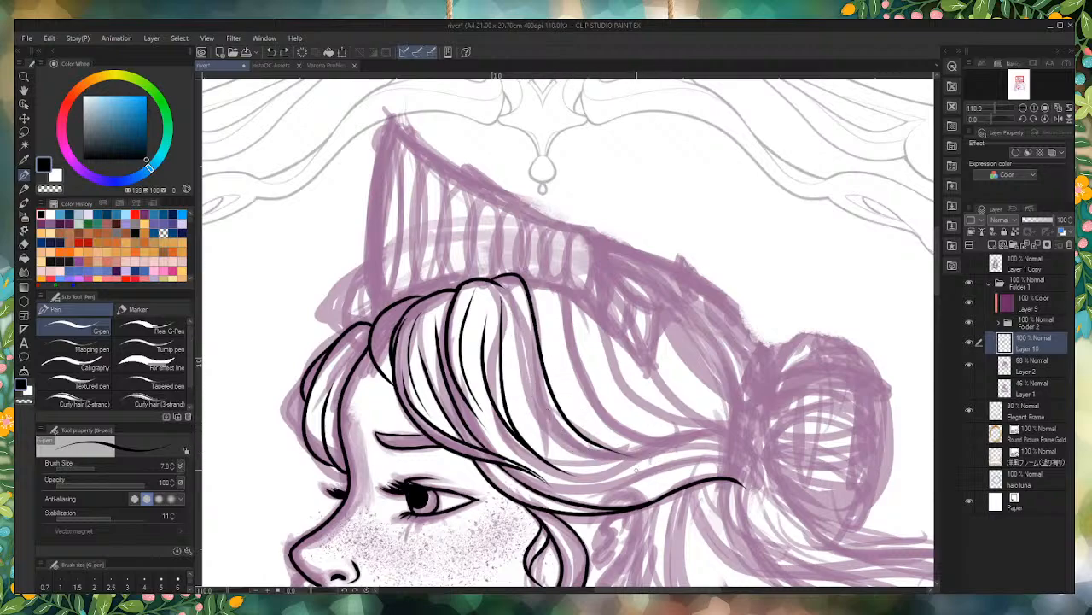
# Step: Try again to ink the third lock's arched top and rear curve from under the crown, undoing each attempt
pyautogui.hotkey('ctrl', 'z')
pyautogui.moveTo(491, 277)
pyautogui.mouseDown()
pyautogui.moveTo(543, 297)
pyautogui.moveTo(560, 397)
pyautogui.moveTo(653, 454)
pyautogui.mouseUp()
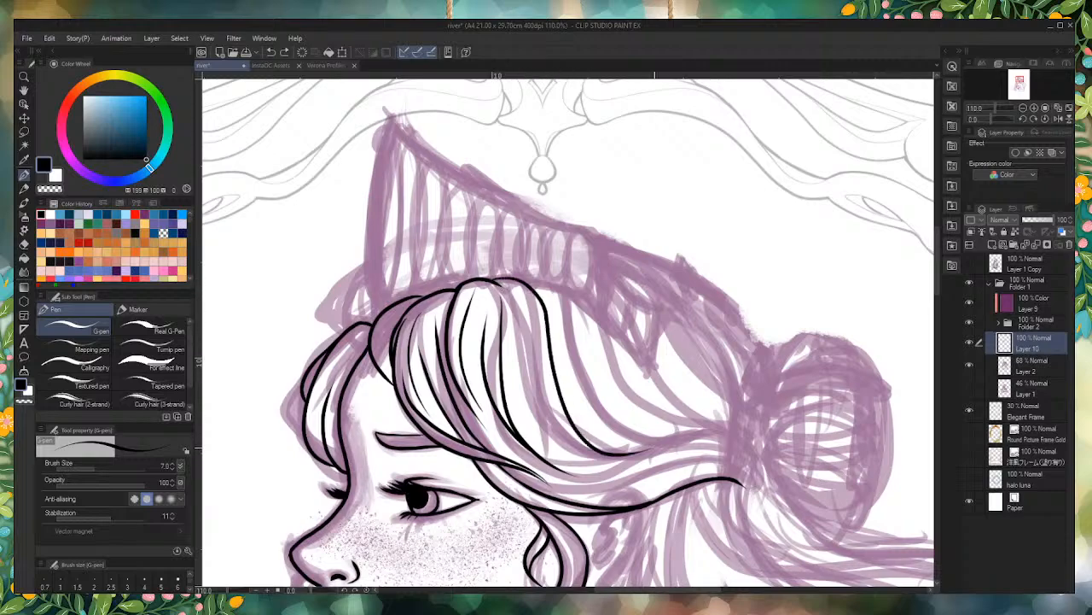
pyautogui.hotkey('ctrl', 'z')
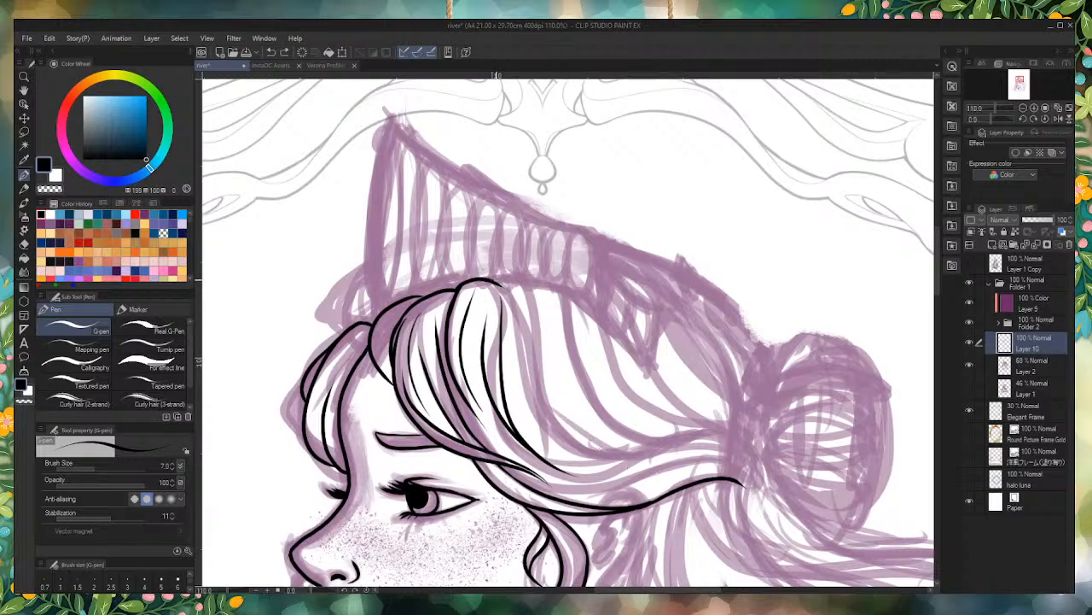
pyautogui.moveTo(492, 277)
pyautogui.mouseDown()
pyautogui.moveTo(537, 318)
pyautogui.moveTo(598, 454)
pyautogui.moveTo(647, 461)
pyautogui.moveTo(531, 348)
pyautogui.moveTo(524, 284)
pyautogui.mouseUp()
pyautogui.hotkey('ctrl', 'z')
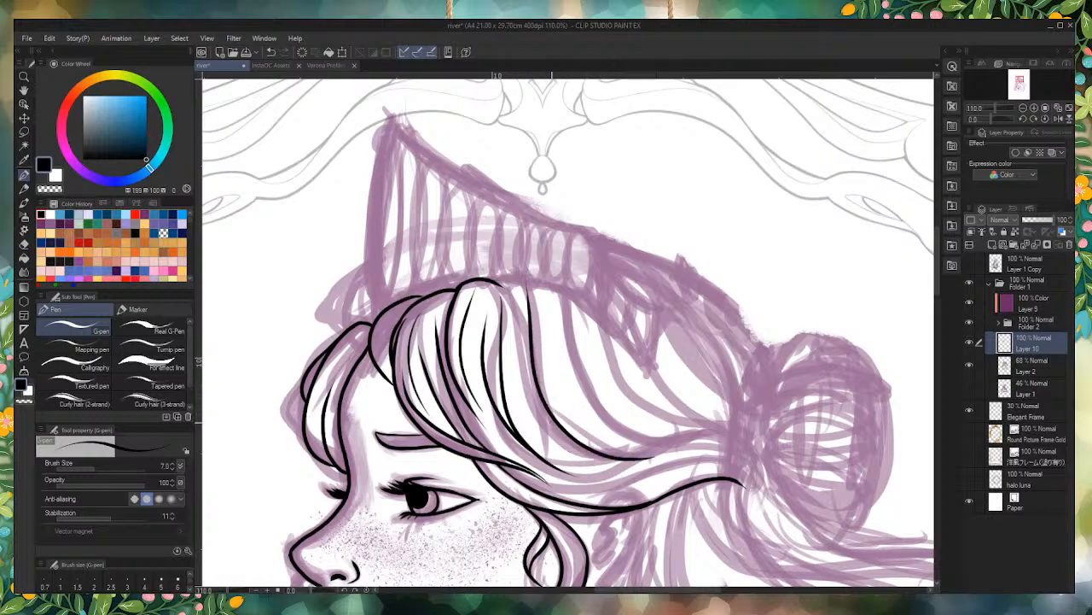
pyautogui.hotkey('ctrl', 'z')
# Step: Ink the third lock's long rear curve up toward the crown, joined to the neighbouring lock by an arched top that runs into an inner strand
pyautogui.moveTo(654, 456)
pyautogui.mouseDown()
pyautogui.moveTo(560, 431)
pyautogui.moveTo(529, 295)
pyautogui.mouseUp()
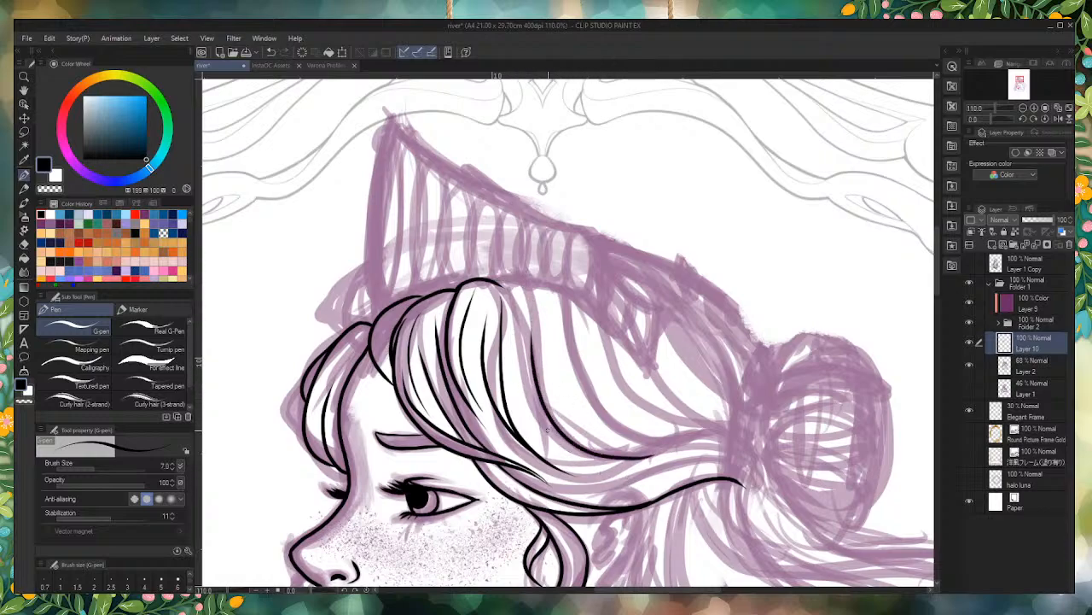
pyautogui.moveTo(683, 440); pyautogui.dragTo(560, 292)
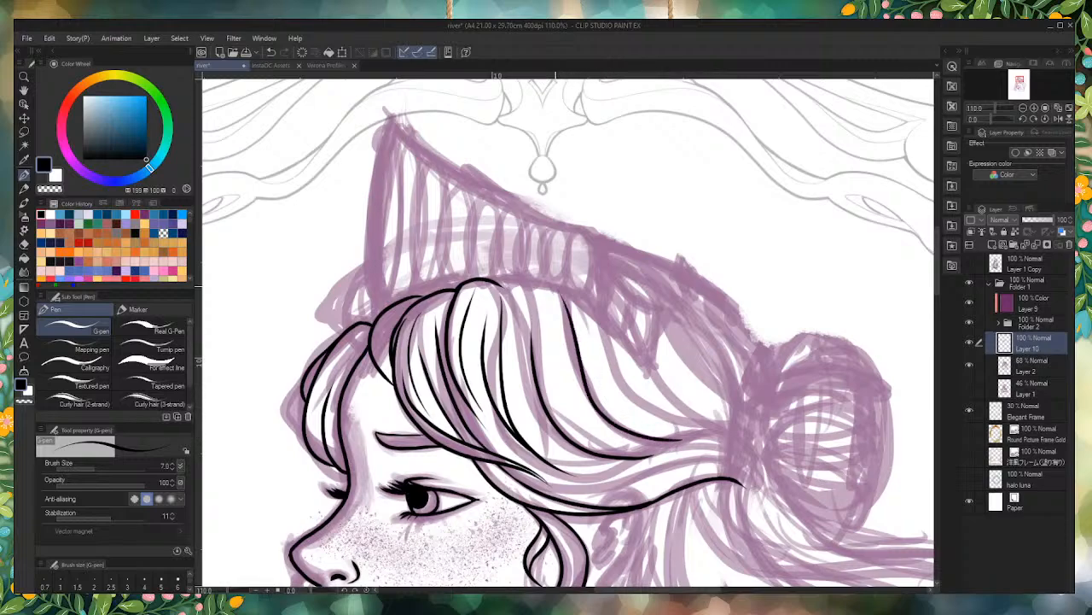
pyautogui.hotkey('ctrl', 'z')
pyautogui.moveTo(493, 282)
pyautogui.mouseDown()
pyautogui.moveTo(530, 288)
pyautogui.moveTo(623, 444)
pyautogui.mouseUp()
pyautogui.hotkey('ctrl', 'z')
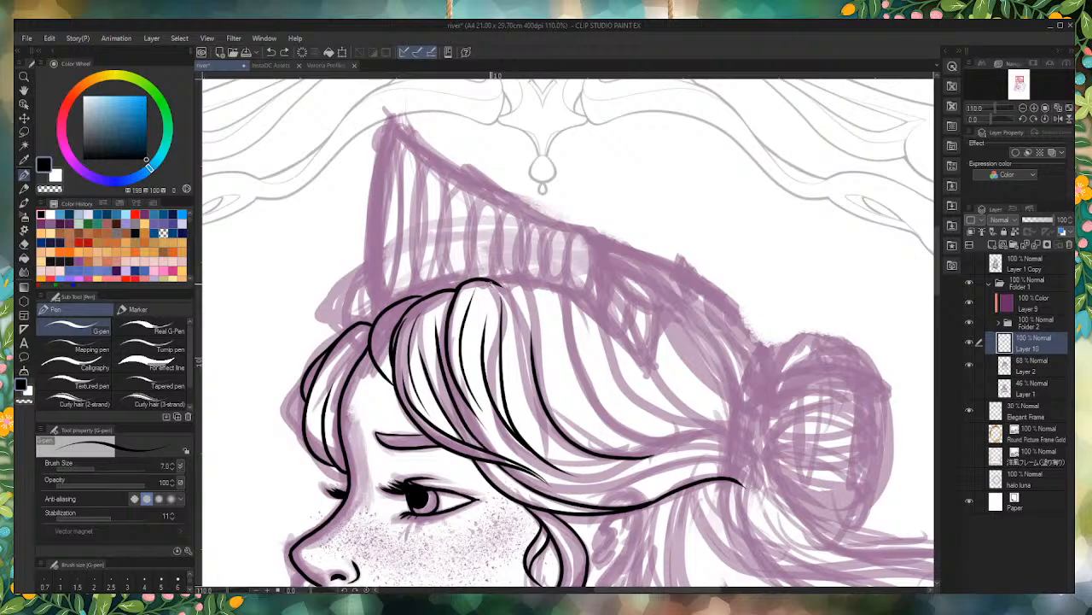
pyautogui.moveTo(494, 282)
pyautogui.mouseDown()
pyautogui.moveTo(537, 298)
pyautogui.moveTo(686, 466)
pyautogui.mouseUp()
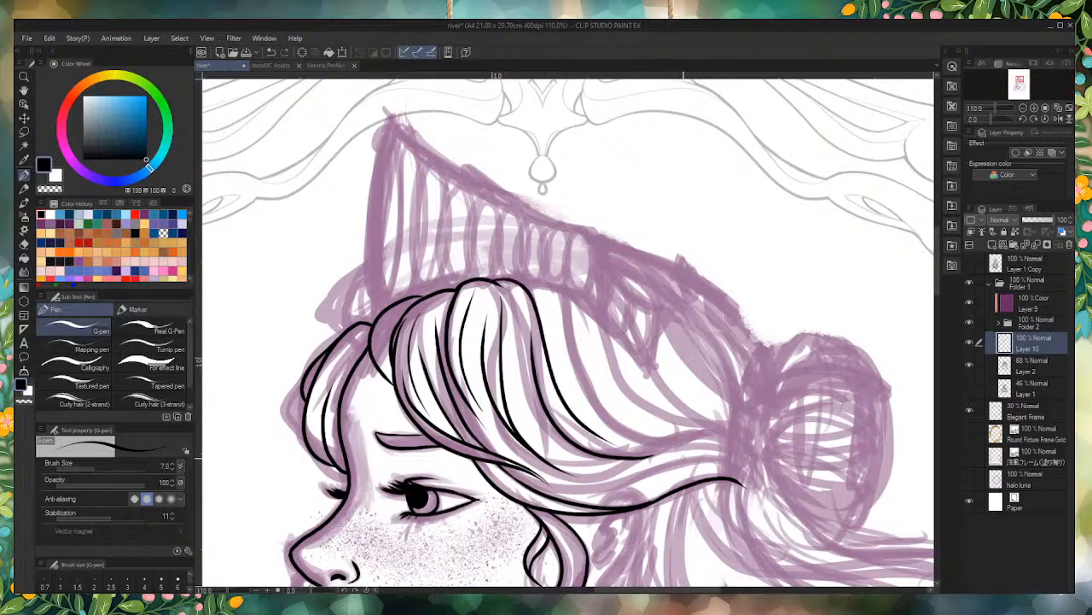
# Step: Ink the fourth lock behind it with an arched top, tapered inner strands and a rear curve sweeping toward the bun
pyautogui.moveTo(707, 431)
pyautogui.mouseDown()
pyautogui.moveTo(585, 388)
pyautogui.moveTo(545, 295)
pyautogui.moveTo(564, 299)
pyautogui.moveTo(622, 406)
pyautogui.mouseUp()
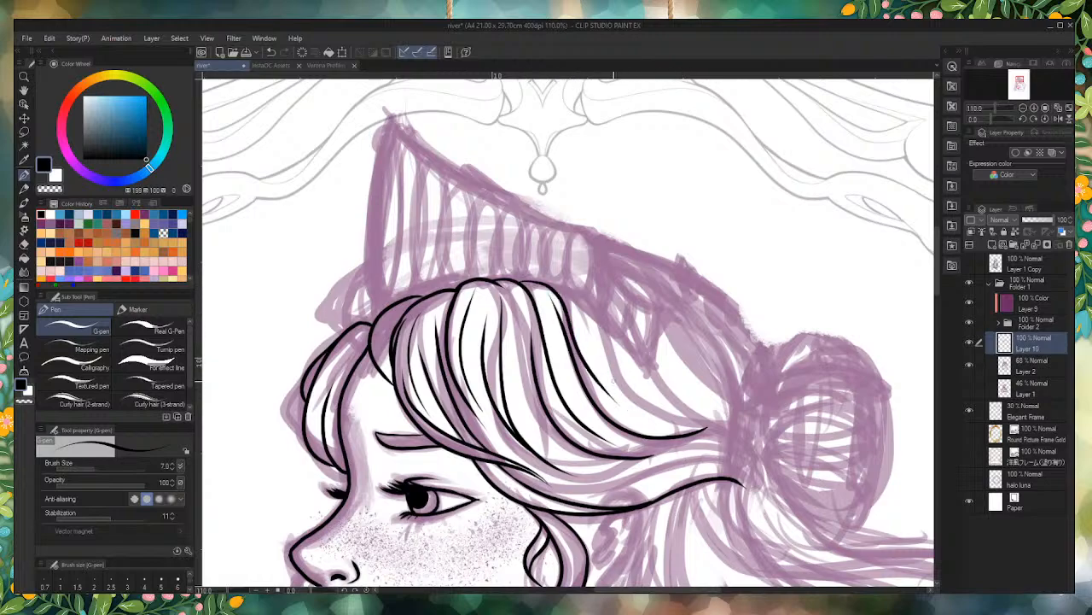
pyautogui.hotkey('ctrl', 'z')
pyautogui.moveTo(517, 281)
pyautogui.mouseDown()
pyautogui.moveTo(540, 288)
pyautogui.moveTo(654, 433)
pyautogui.moveTo(562, 291)
pyautogui.mouseUp()
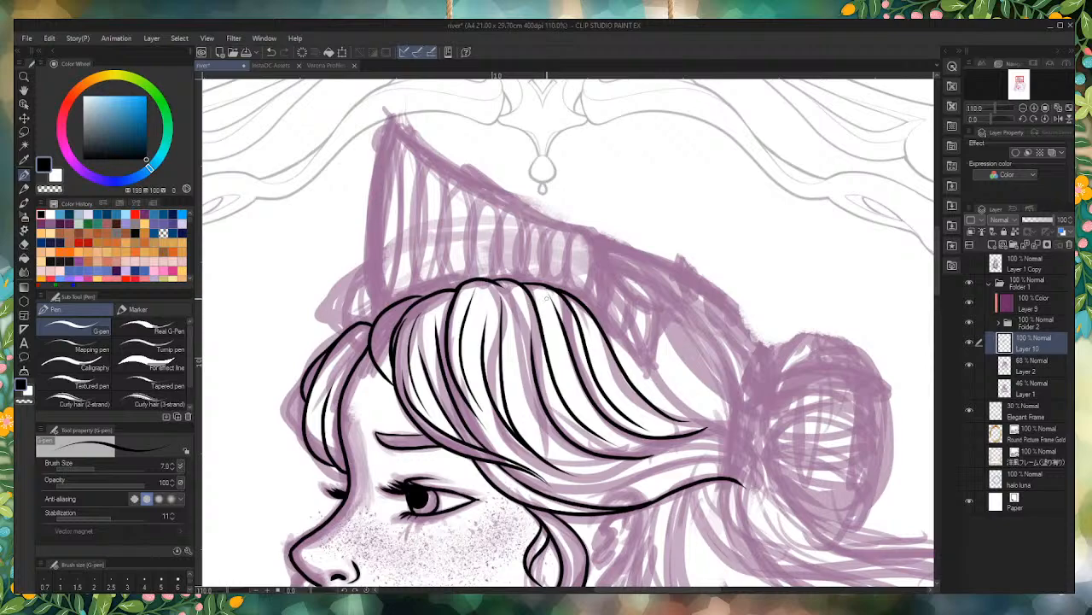
# Step: Ink an outer curve from the fourth lock's upper back edge down to its pointed tip near the bun
pyautogui.scroll(-1, 672, 275)
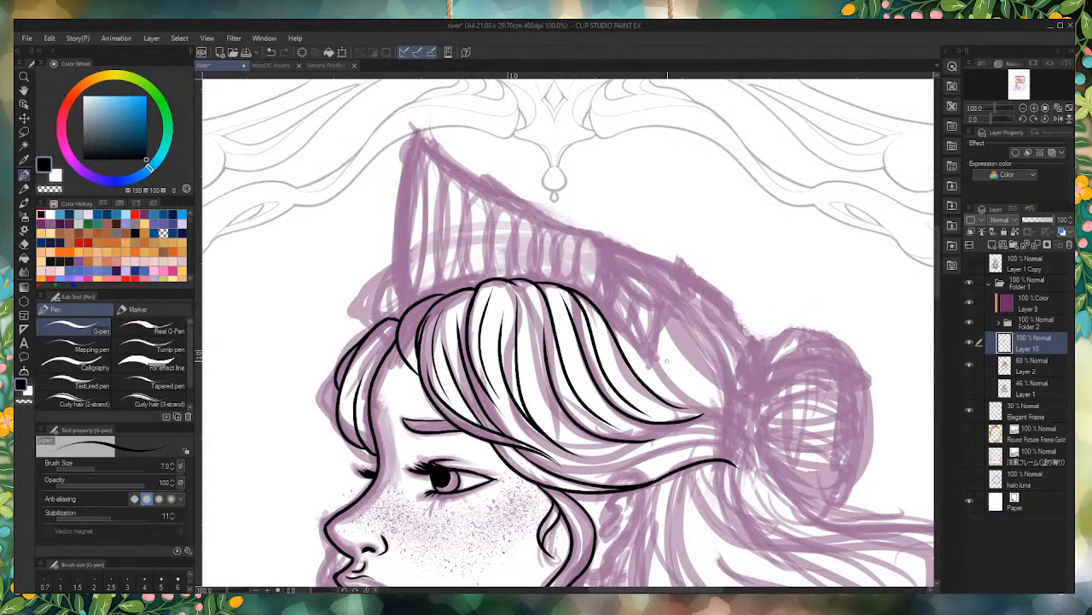
pyautogui.scroll(6, 667, 363)
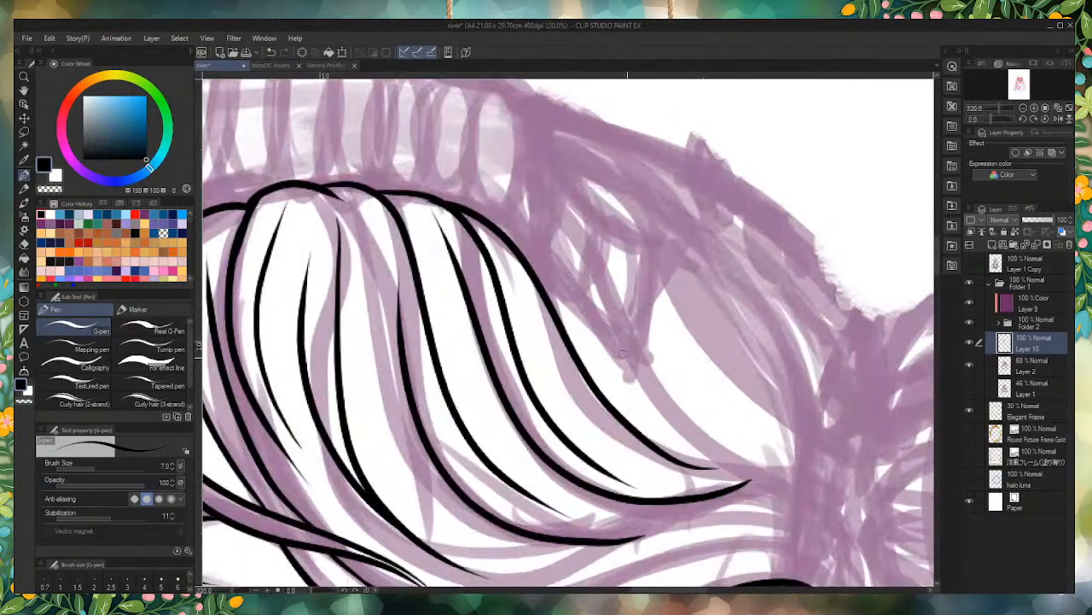
pyautogui.scroll(-4, 673, 405)
pyautogui.scroll(3, 680, 433)
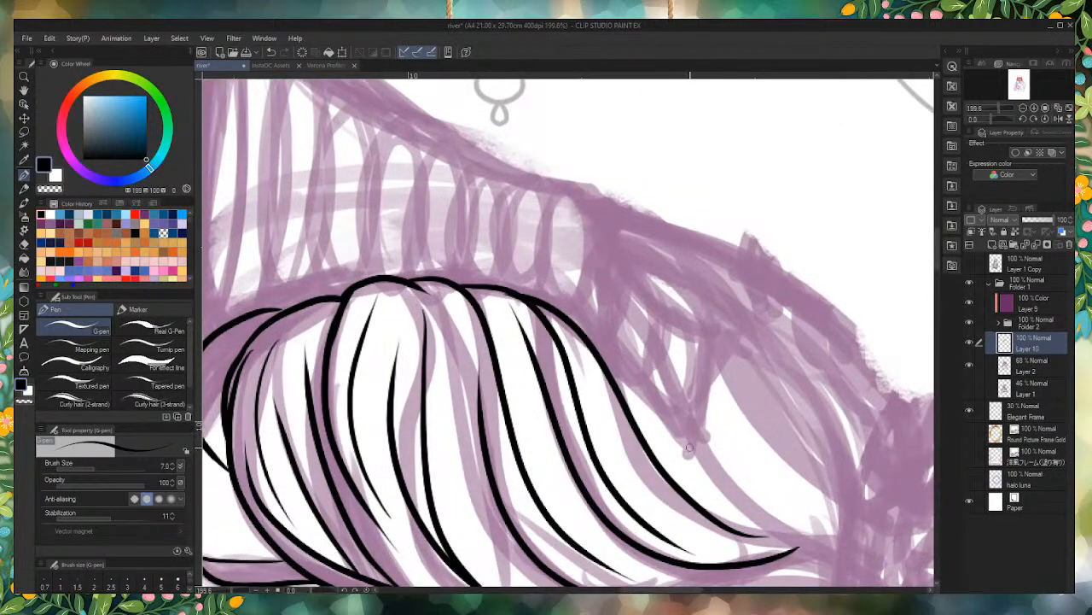
pyautogui.moveTo(687, 442); pyautogui.dragTo(570, 327)
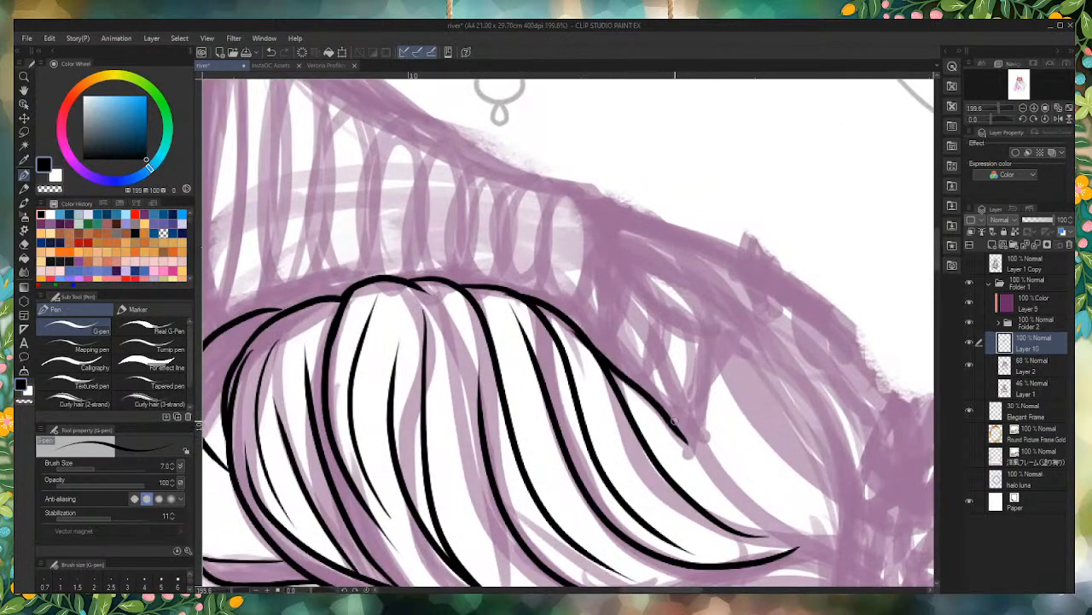
pyautogui.hotkey('ctrl', 'z')
pyautogui.moveTo(704, 461); pyautogui.dragTo(574, 327)
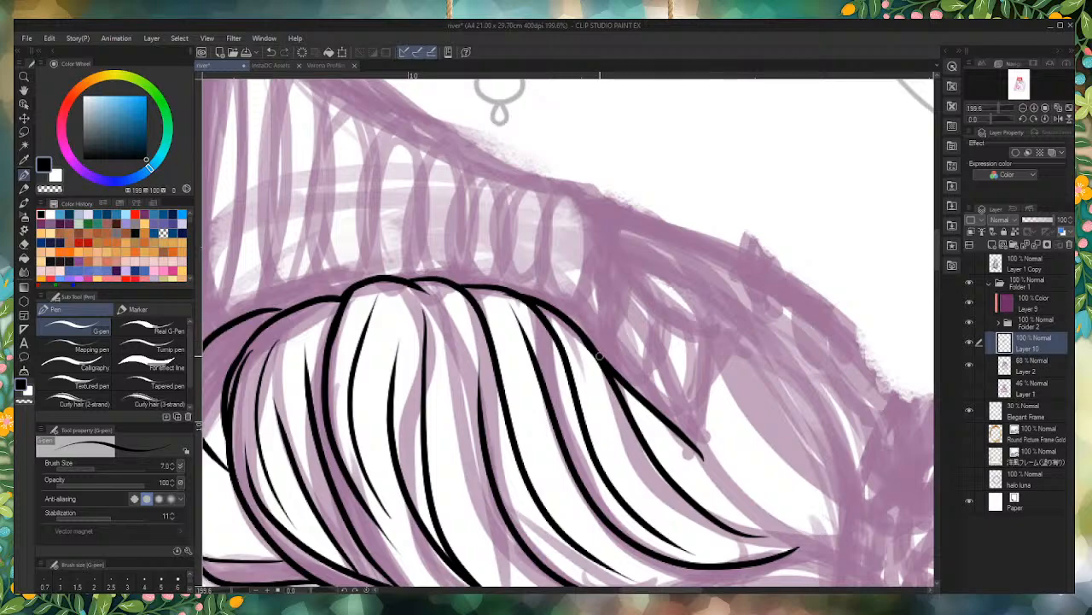
pyautogui.hotkey('ctrl', 'z')
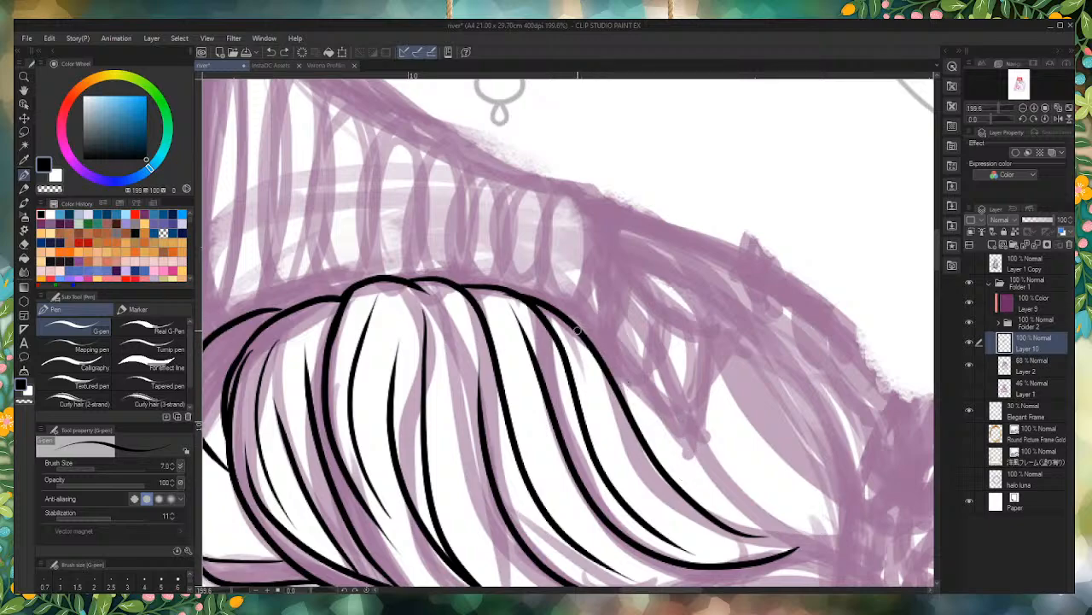
pyautogui.moveTo(577, 329); pyautogui.dragTo(799, 543)
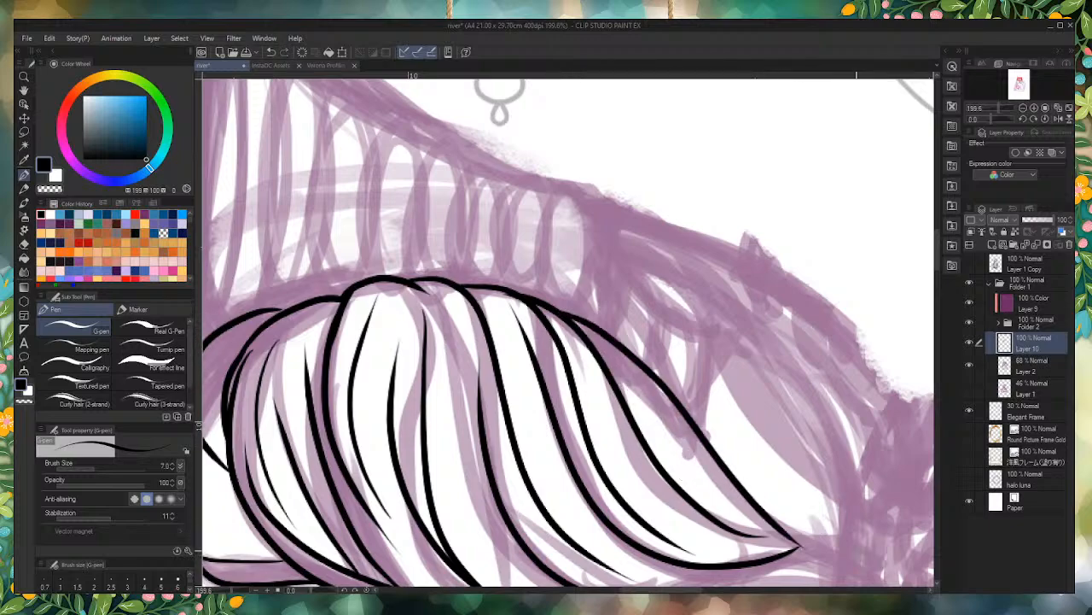
# Step: Ink the next lock's narrow front line and broad rear curve, both meeting in a point at the base of the bun
pyautogui.scroll(-6, 741, 467)
pyautogui.scroll(3, 746, 437)
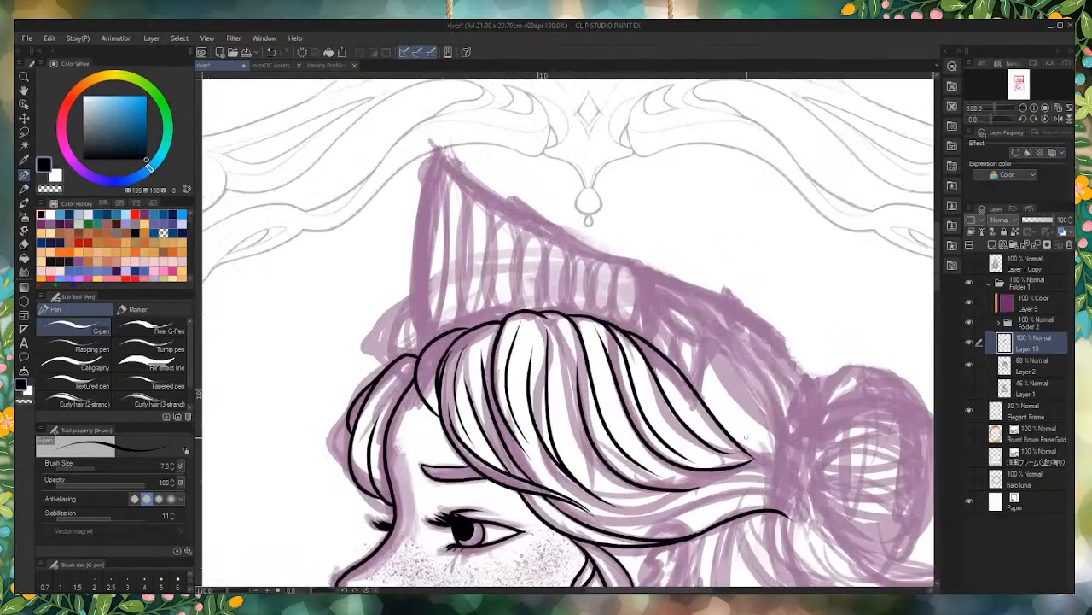
pyautogui.scroll(3, 746, 437)
pyautogui.moveTo(798, 484)
pyautogui.mouseDown()
pyautogui.moveTo(727, 434)
pyautogui.moveTo(563, 239)
pyautogui.mouseUp()
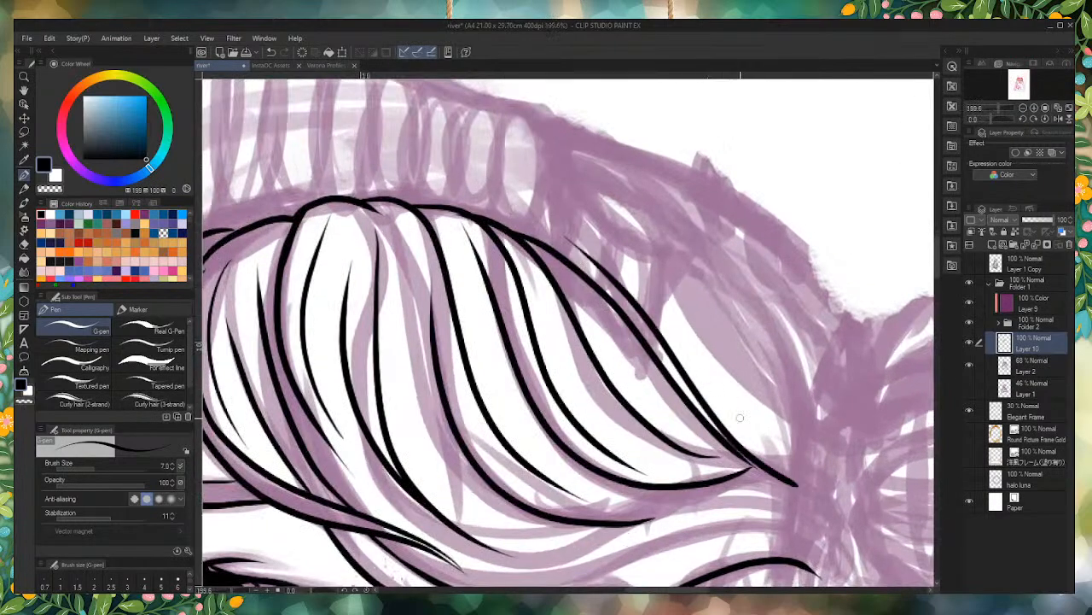
pyautogui.moveTo(811, 490); pyautogui.dragTo(612, 225)
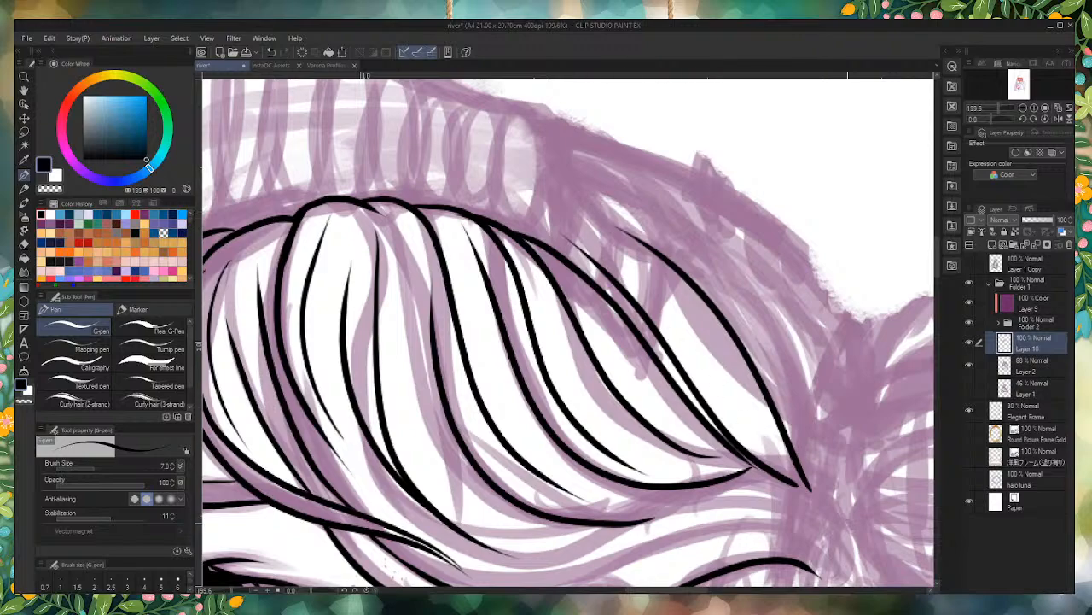
# Step: Examine the junction of the lock tips near the bun and the overall shape of the inked hair
pyautogui.scroll(-4, 873, 480)
pyautogui.scroll(6, 873, 480)
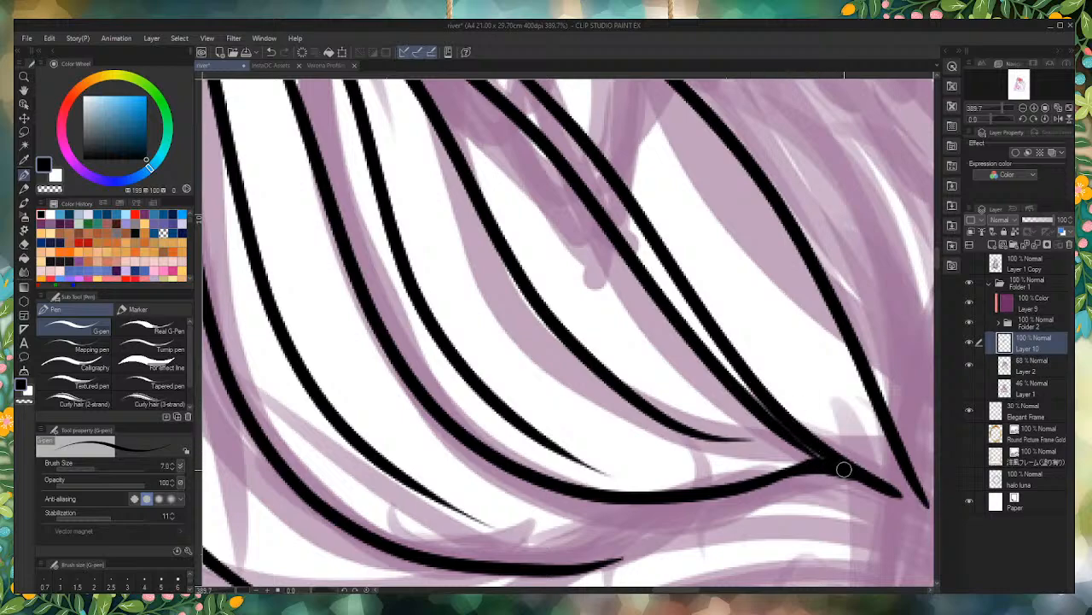
pyautogui.scroll(-2, 805, 439)
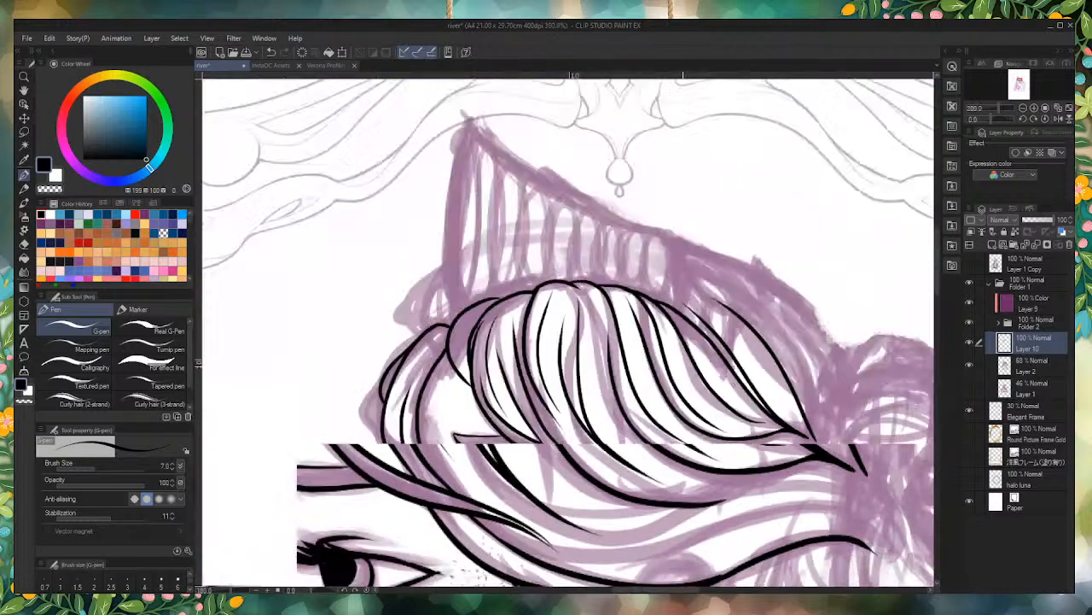
pyautogui.scroll(-5, 805, 439)
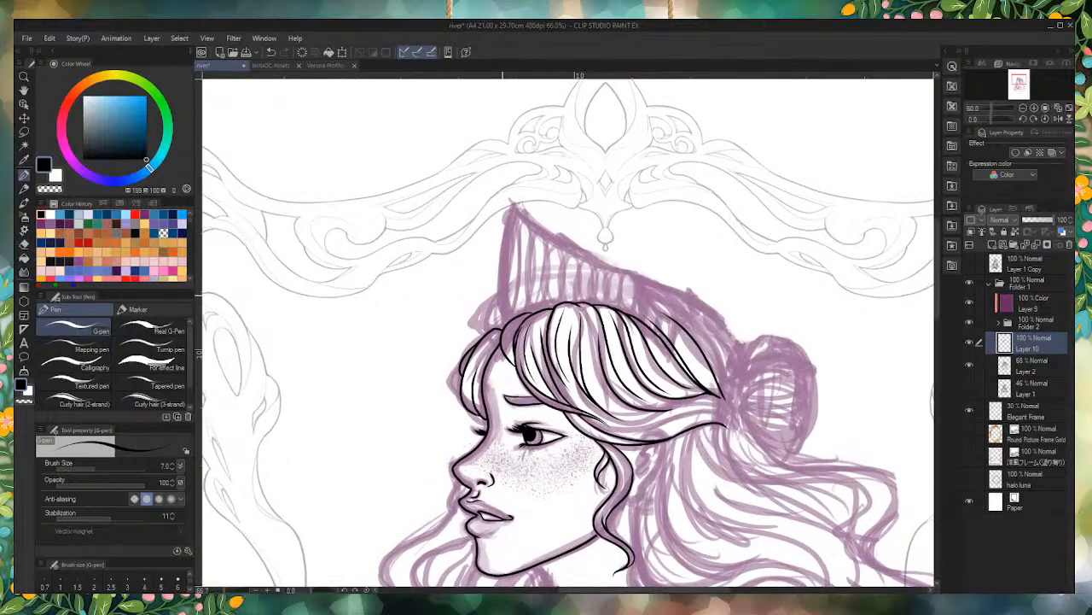
pyautogui.scroll(2, 492, 310)
pyautogui.scroll(3, 520, 300)
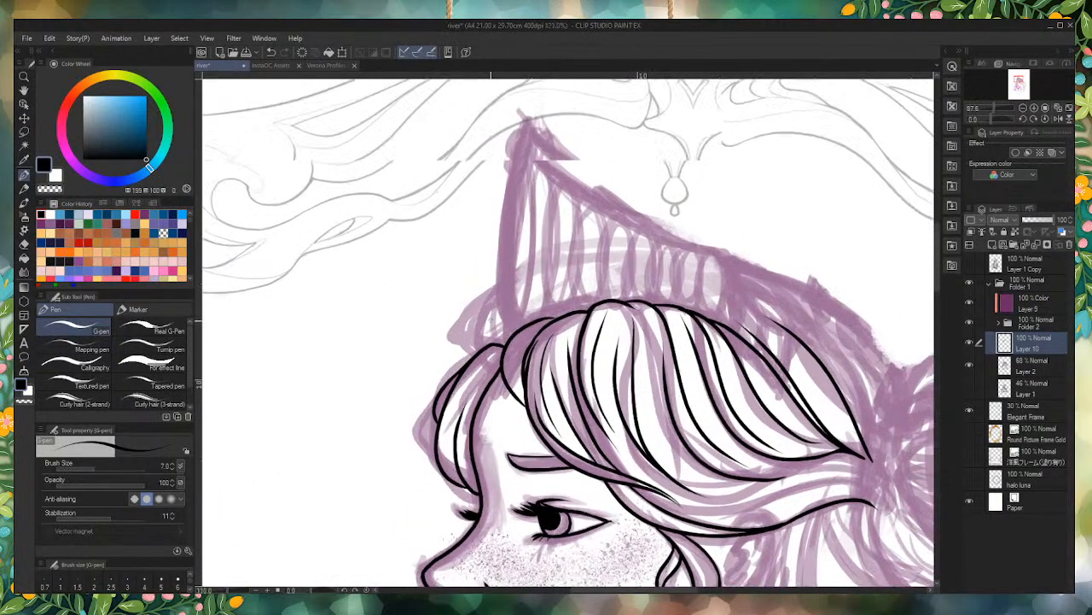
pyautogui.scroll(-3, 465, 373)
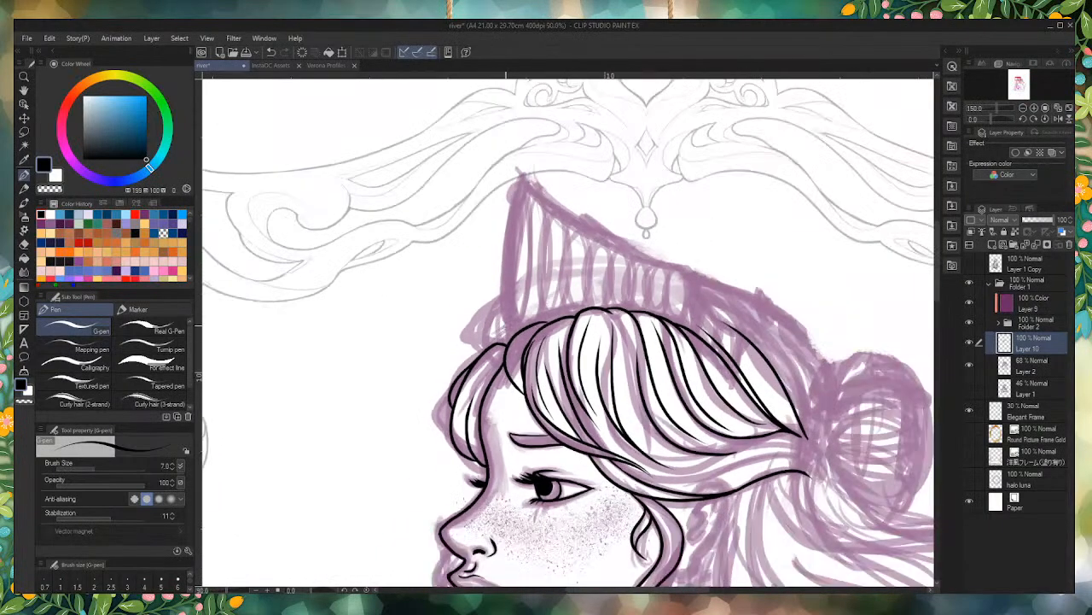
pyautogui.scroll(5, 466, 373)
pyautogui.scroll(-4, 476, 367)
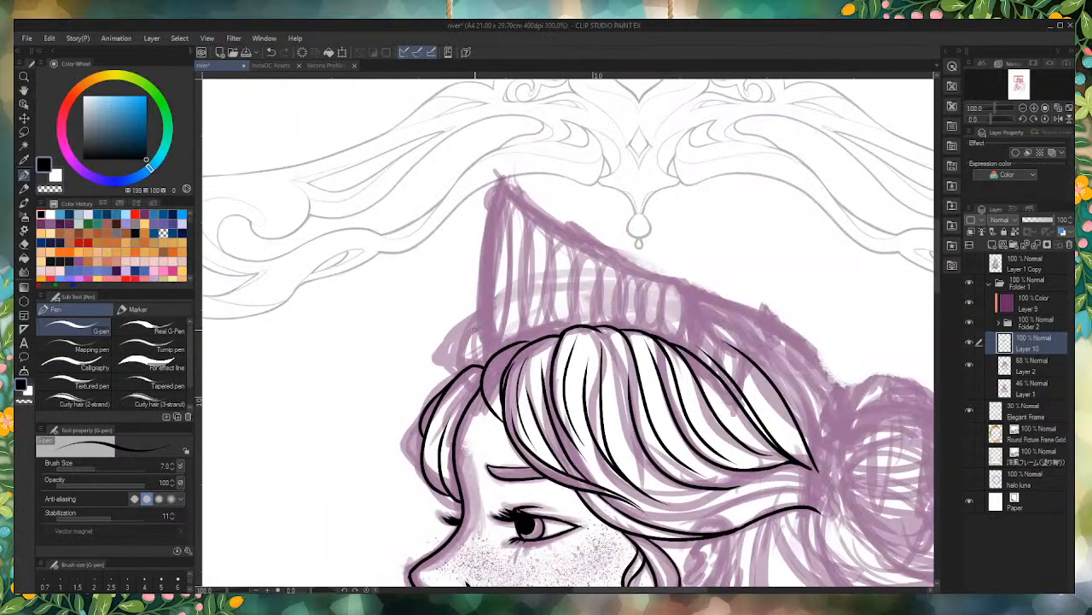
# Step: Ink the rearmost lock's arched top, connecting its rear curve to the tops of the locks in front
pyautogui.scroll(1, 473, 328)
pyautogui.scroll(4, 657, 347)
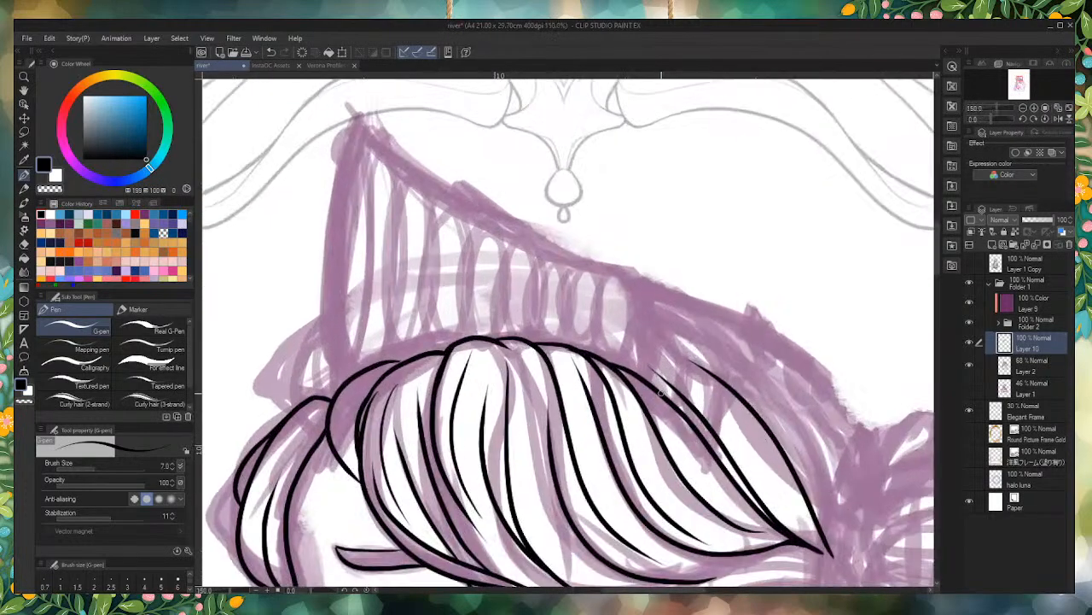
pyautogui.moveTo(758, 376)
pyautogui.mouseDown()
pyautogui.moveTo(666, 325)
pyautogui.moveTo(498, 315)
pyautogui.mouseUp()
pyautogui.scroll(-3, 492, 88)
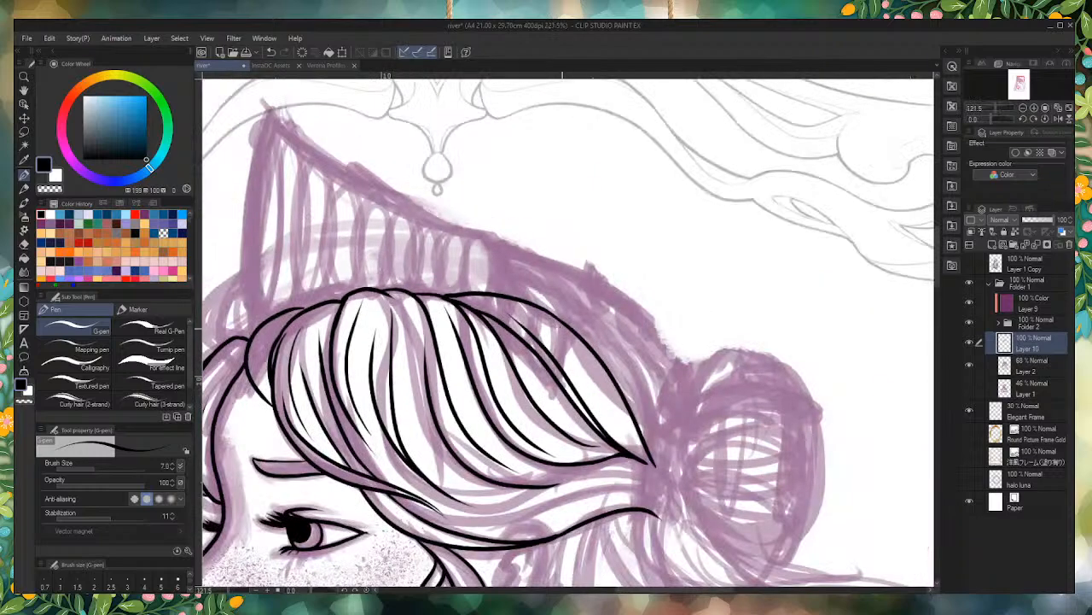
# Step: Try to ink one long arch over the head from the front fringe to the bun, undoing each attempt
pyautogui.scroll(-2, 461, 323)
pyautogui.scroll(3, 370, 350)
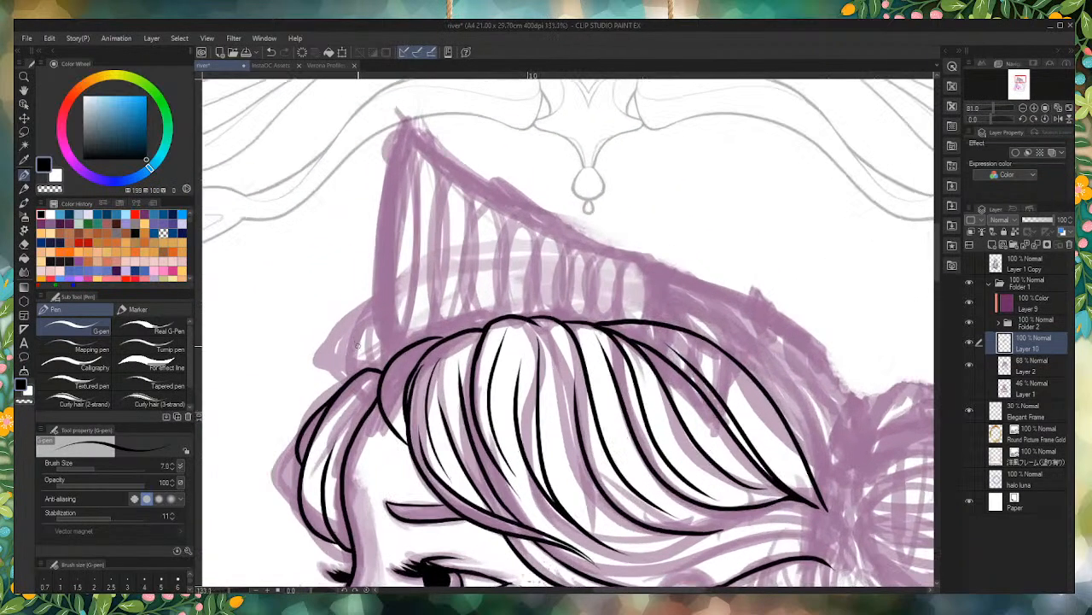
pyautogui.moveTo(358, 372)
pyautogui.mouseDown()
pyautogui.moveTo(374, 335)
pyautogui.moveTo(474, 272)
pyautogui.moveTo(679, 280)
pyautogui.moveTo(850, 400)
pyautogui.mouseUp()
pyautogui.scroll(-2, 312, 355)
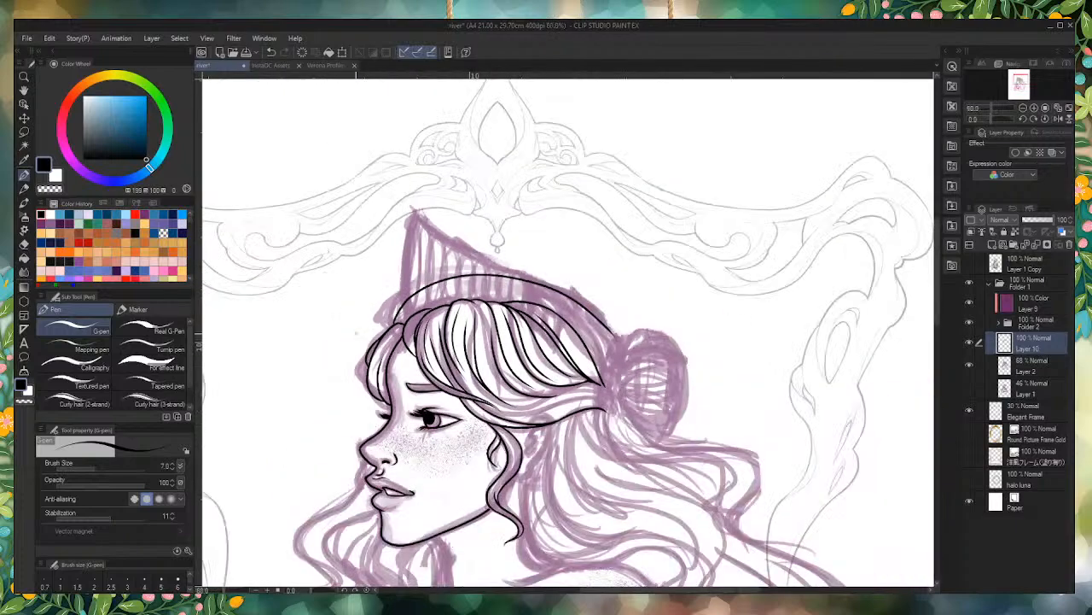
pyautogui.scroll(1, 372, 314)
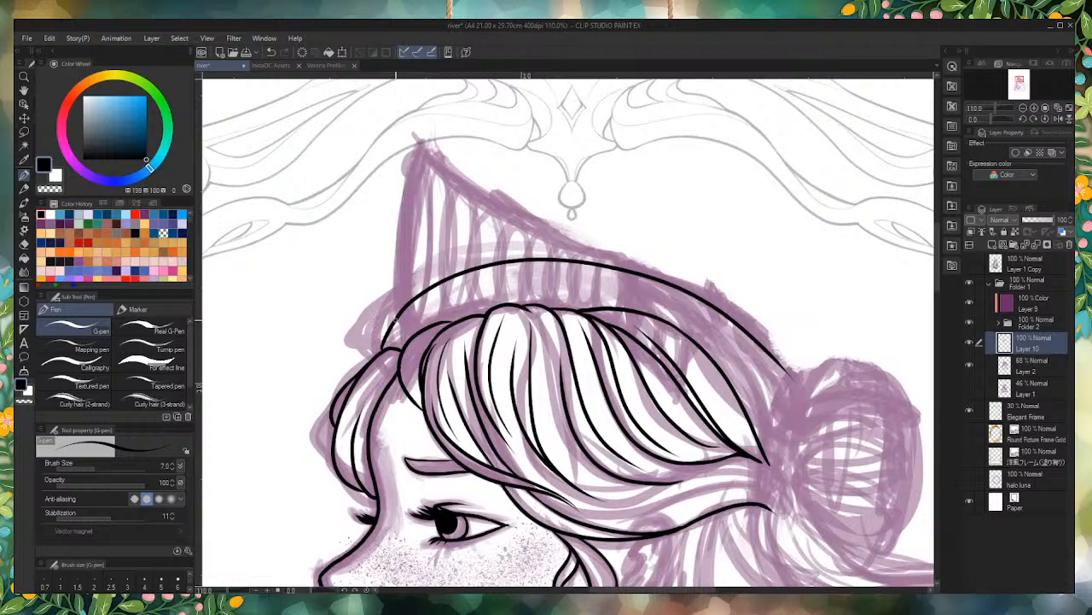
pyautogui.hotkey('ctrl', 'z')
pyautogui.moveTo(398, 350)
pyautogui.mouseDown()
pyautogui.moveTo(470, 268)
pyautogui.moveTo(606, 265)
pyautogui.moveTo(770, 355)
pyautogui.moveTo(778, 381)
pyautogui.mouseUp()
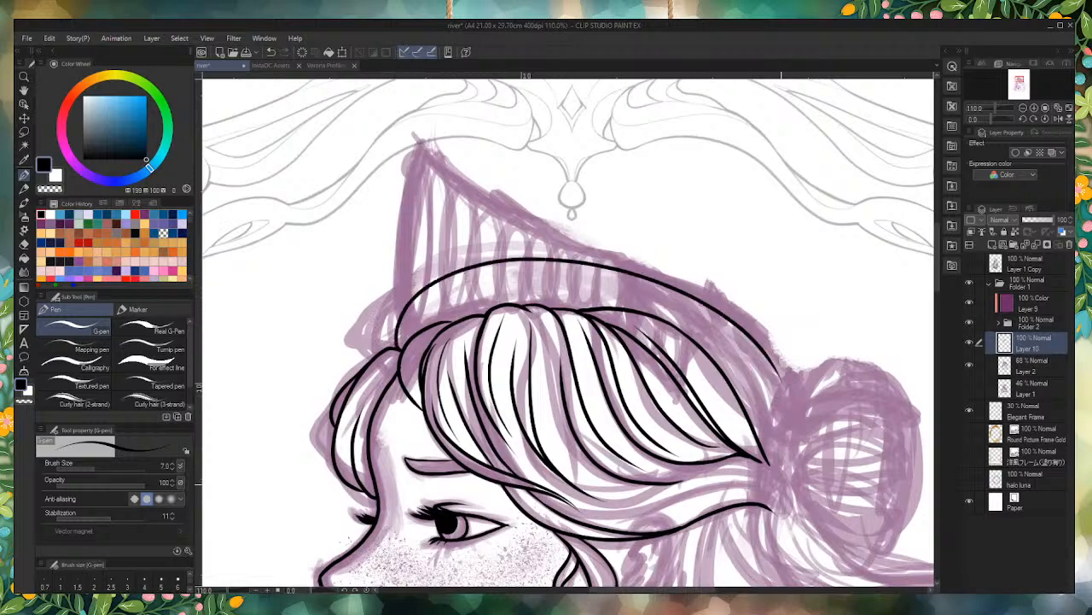
pyautogui.hotkey('ctrl', 'z')
pyautogui.moveTo(399, 352)
pyautogui.mouseDown()
pyautogui.moveTo(512, 270)
pyautogui.moveTo(705, 307)
pyautogui.moveTo(787, 384)
pyautogui.mouseUp()
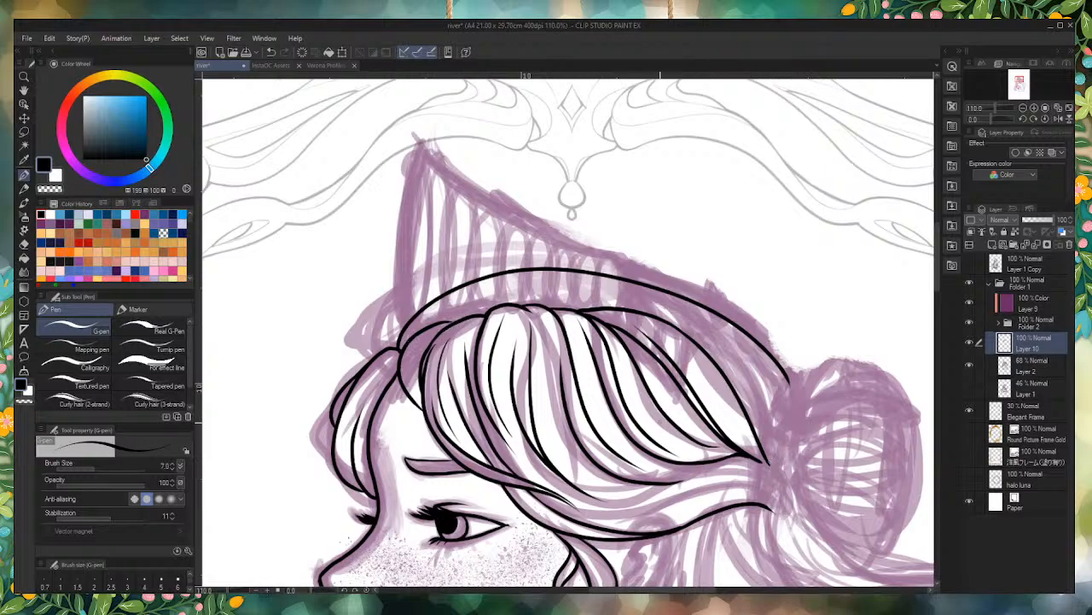
pyautogui.hotkey('ctrl', 'z')
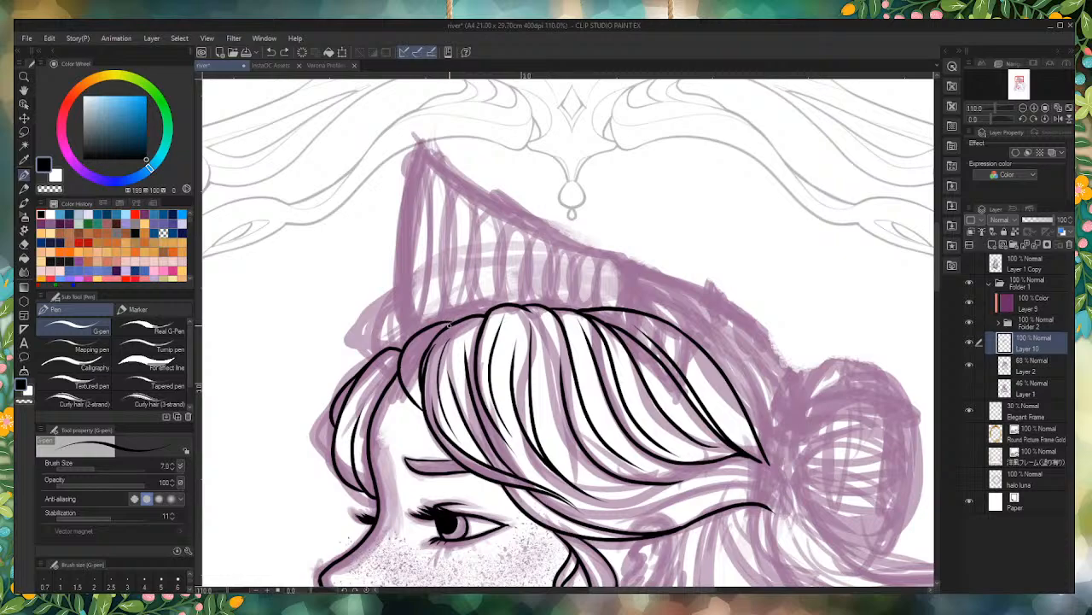
# Step: Ink two close curves from the top of the front locks over the head toward the bun
pyautogui.moveTo(452, 323)
pyautogui.mouseDown()
pyautogui.moveTo(494, 302)
pyautogui.moveTo(764, 338)
pyautogui.mouseUp()
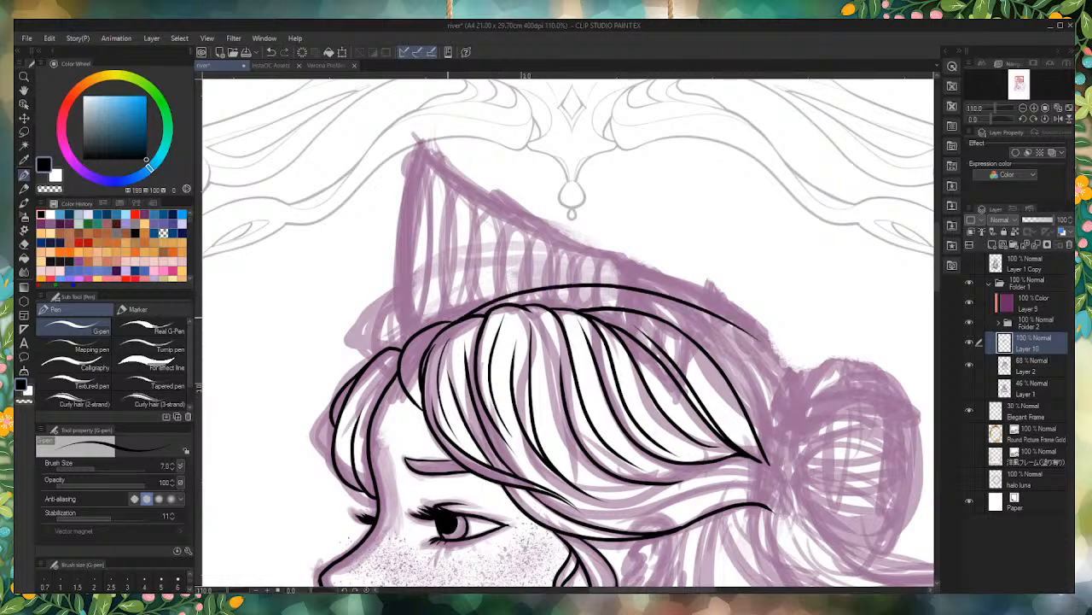
pyautogui.moveTo(448, 323)
pyautogui.mouseDown()
pyautogui.moveTo(468, 301)
pyautogui.moveTo(571, 275)
pyautogui.moveTo(735, 318)
pyautogui.moveTo(798, 375)
pyautogui.mouseUp()
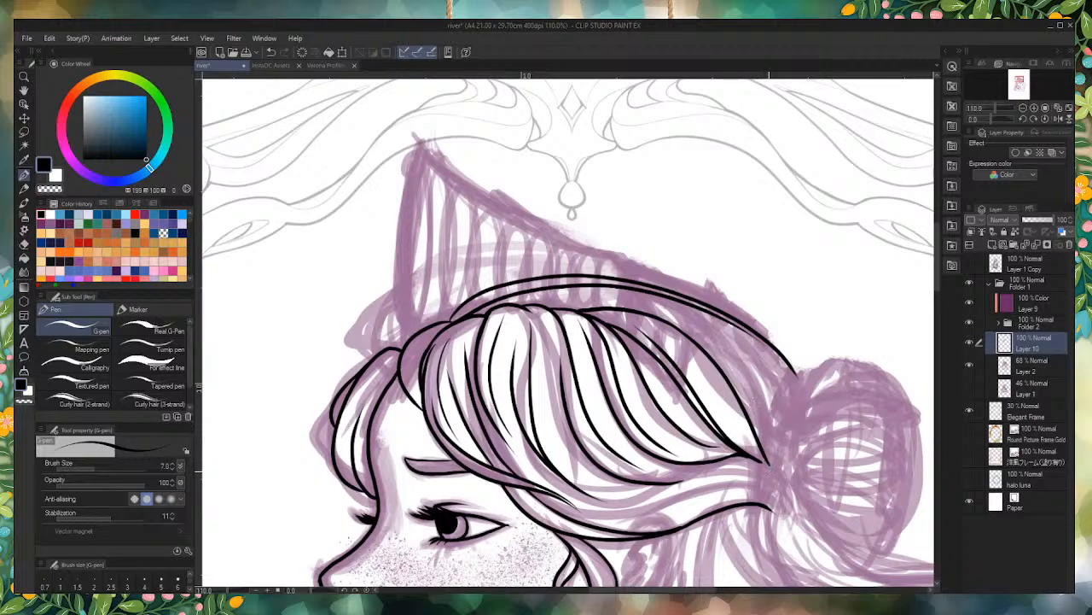
pyautogui.moveTo(768, 466)
pyautogui.mouseDown()
pyautogui.moveTo(756, 406)
pyautogui.moveTo(644, 302)
pyautogui.mouseUp()
pyautogui.hotkey('ctrl', 'z')
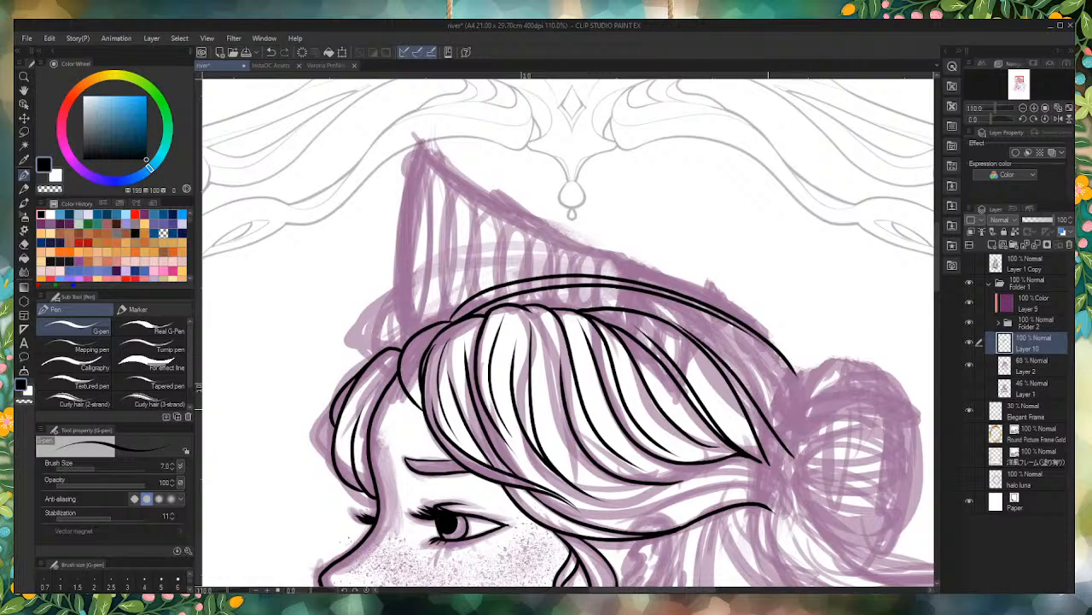
pyautogui.moveTo(800, 466); pyautogui.dragTo(773, 394)
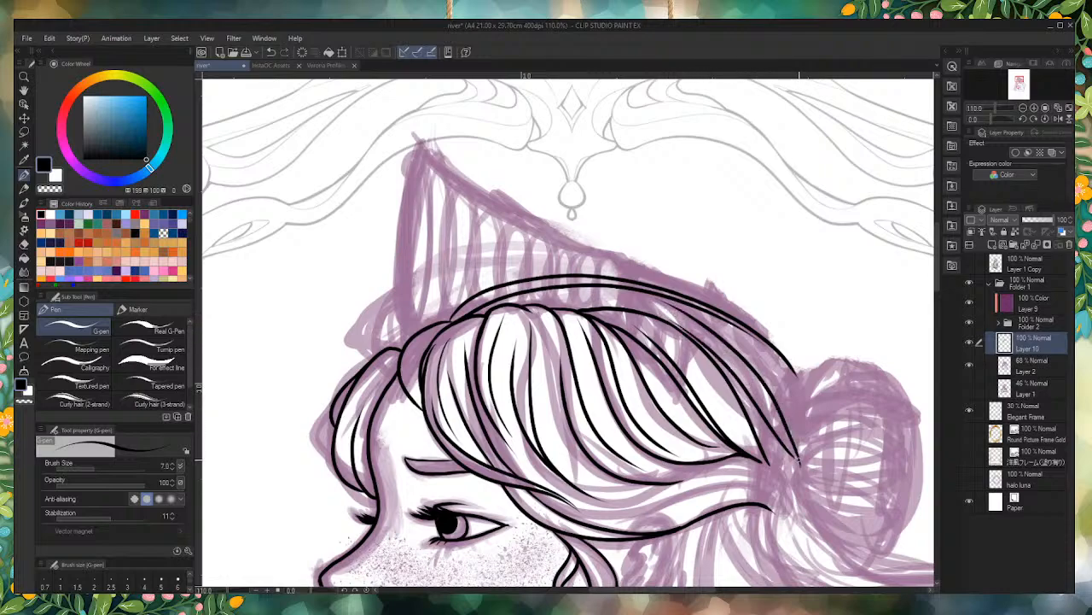
pyautogui.hotkey('ctrl', 'z')
pyautogui.hotkey('ctrl', 'z')
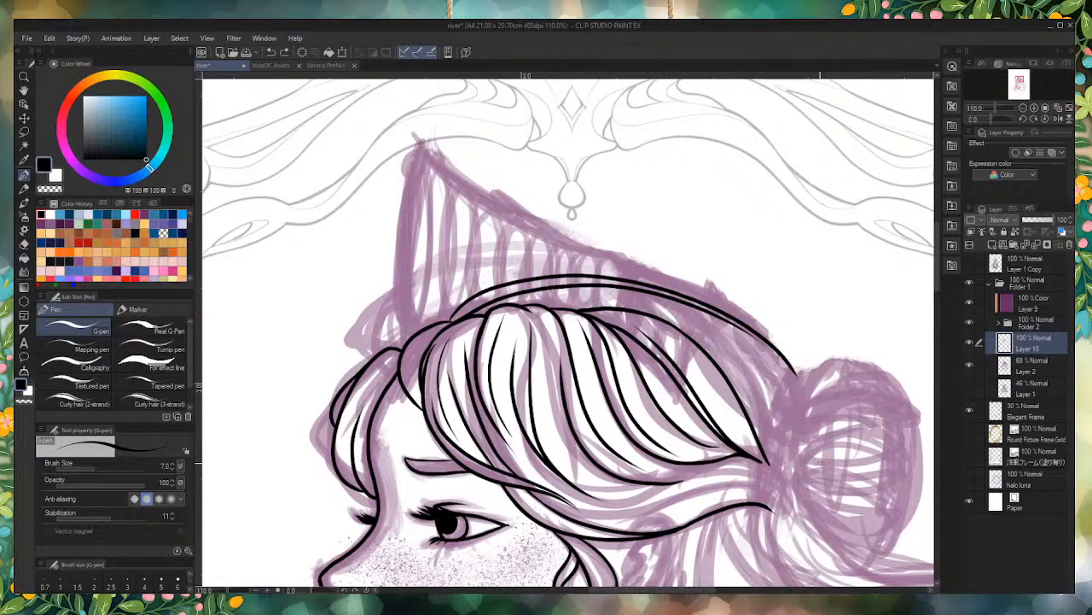
# Step: Ink the curved edge from behind the rearmost lock down to the bun's base, and a second curve above it along the crown
pyautogui.moveTo(800, 449); pyautogui.dragTo(655, 309)
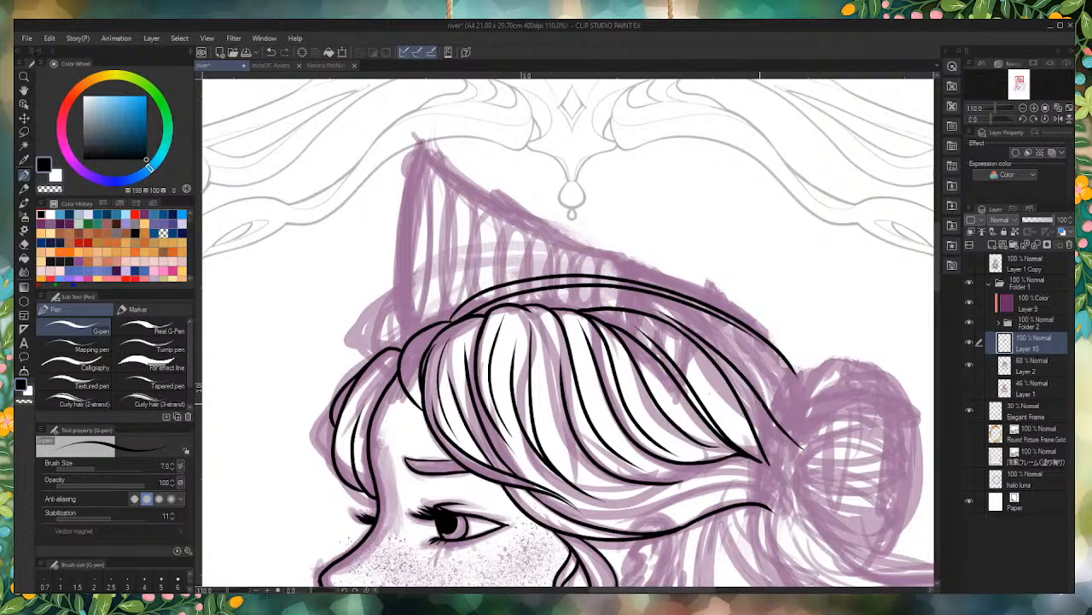
pyautogui.moveTo(520, 307)
pyautogui.mouseDown()
pyautogui.moveTo(560, 304)
pyautogui.moveTo(781, 393)
pyautogui.mouseUp()
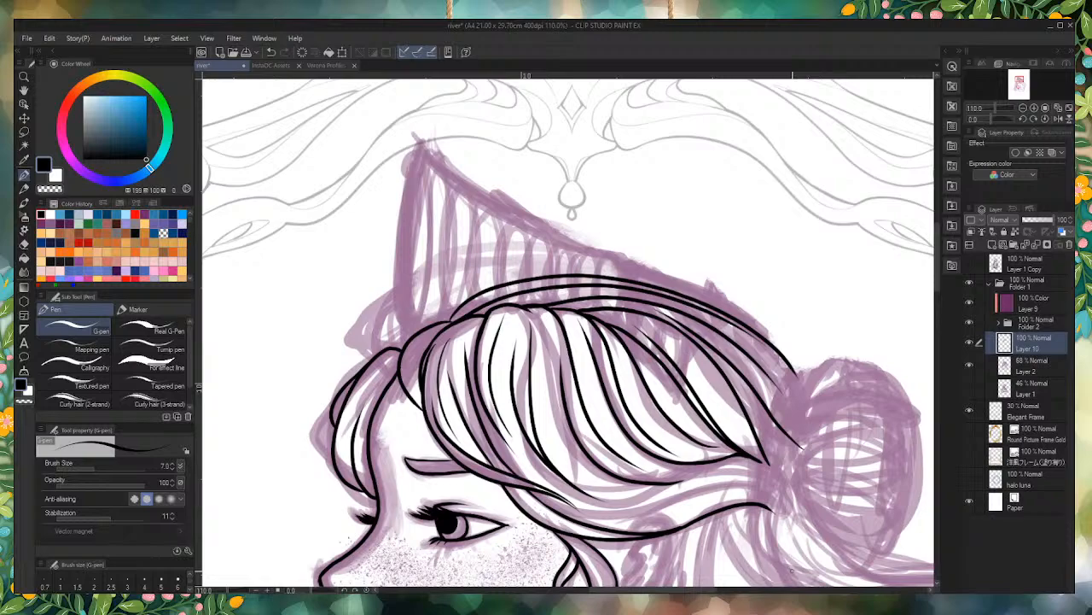
pyautogui.scroll(-5, 452, 236)
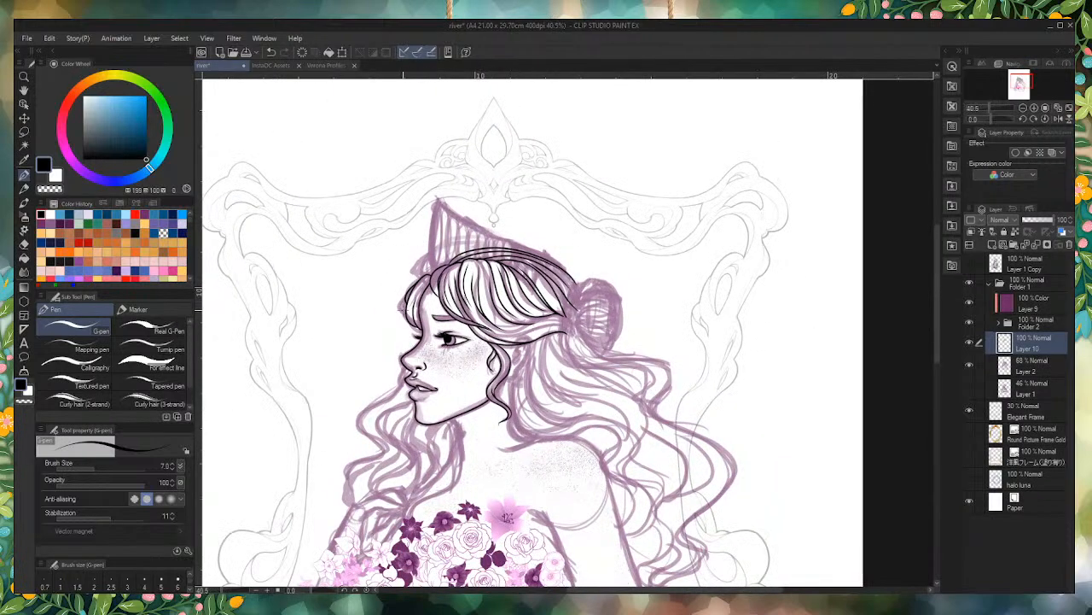
# Step: Ink the ear below the swept-back hair, drawing its outer contour down to the lobe and the folds inside
pyautogui.scroll(6, 512, 349)
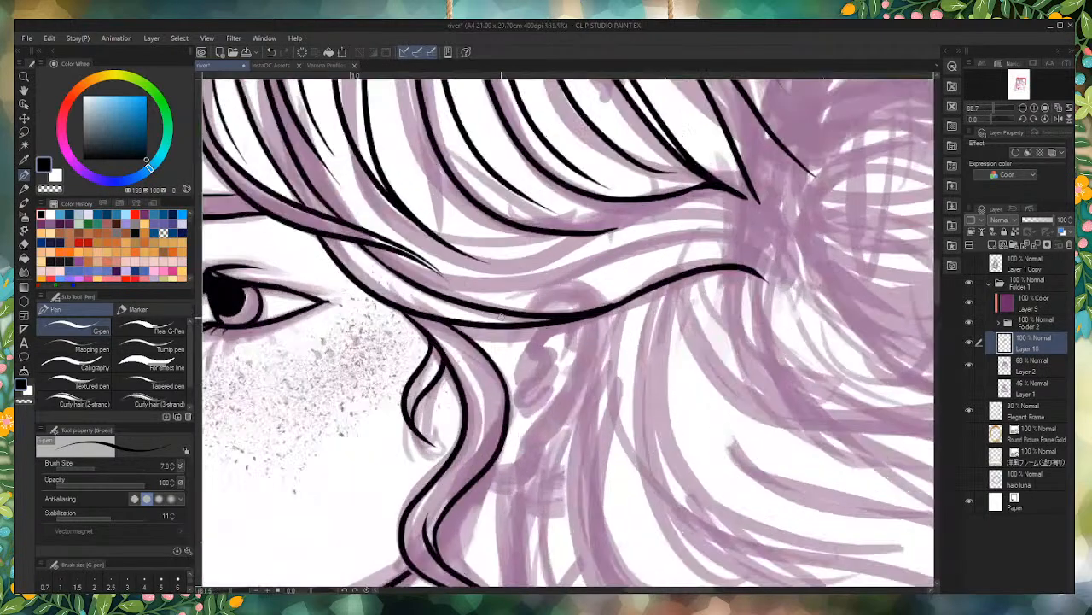
pyautogui.moveTo(522, 326); pyautogui.dragTo(513, 343)
pyautogui.moveTo(587, 317)
pyautogui.mouseDown()
pyautogui.moveTo(596, 353)
pyautogui.moveTo(578, 393)
pyautogui.moveTo(520, 478)
pyautogui.moveTo(489, 474)
pyautogui.mouseUp()
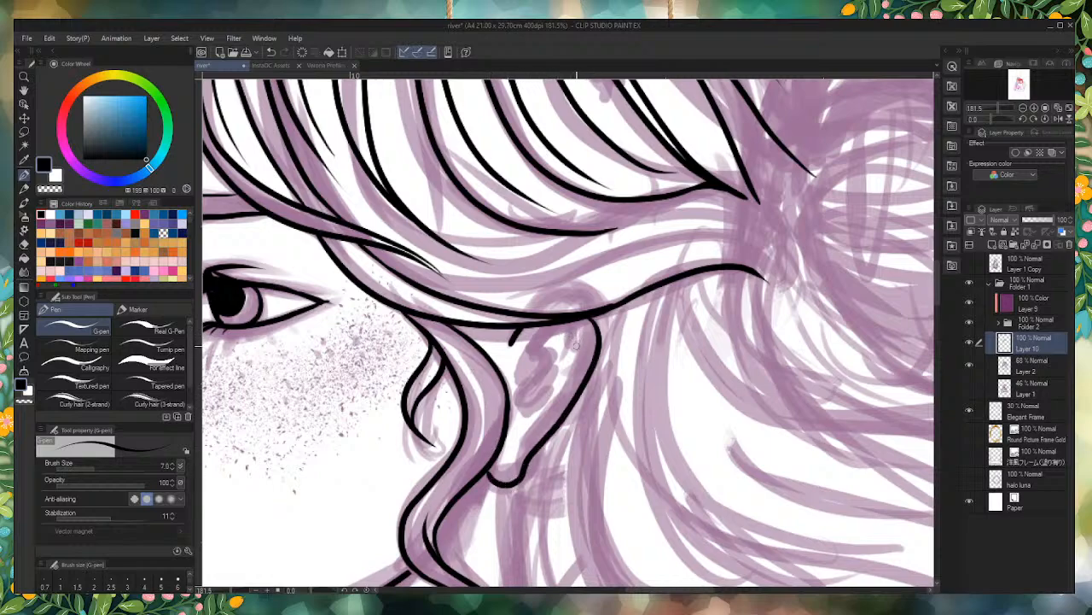
pyautogui.moveTo(578, 350)
pyautogui.mouseDown()
pyautogui.moveTo(533, 336)
pyautogui.moveTo(530, 358)
pyautogui.moveTo(541, 366)
pyautogui.moveTo(526, 410)
pyautogui.moveTo(559, 375)
pyautogui.mouseUp()
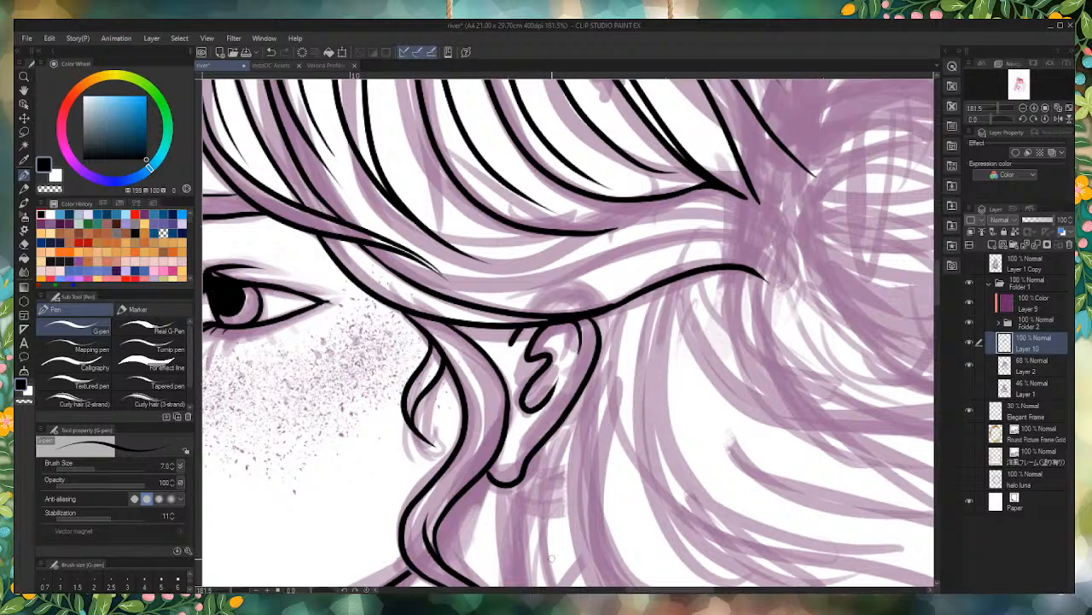
# Step: Examine the inked ear, face and swept-back hair close up and in the overall profile
pyautogui.scroll(-5, 597, 388)
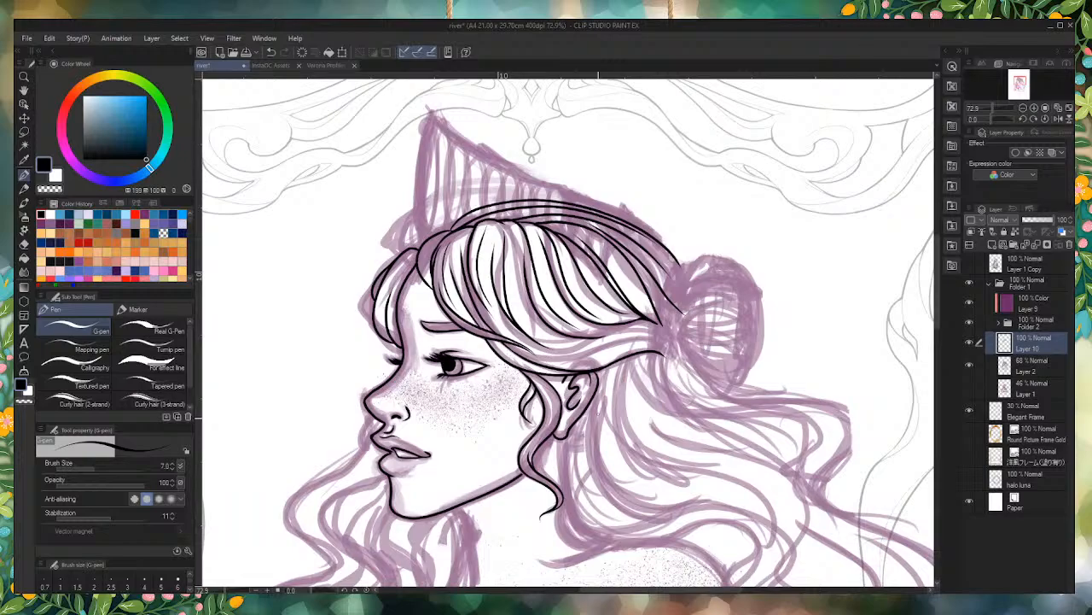
pyautogui.scroll(4, 526, 334)
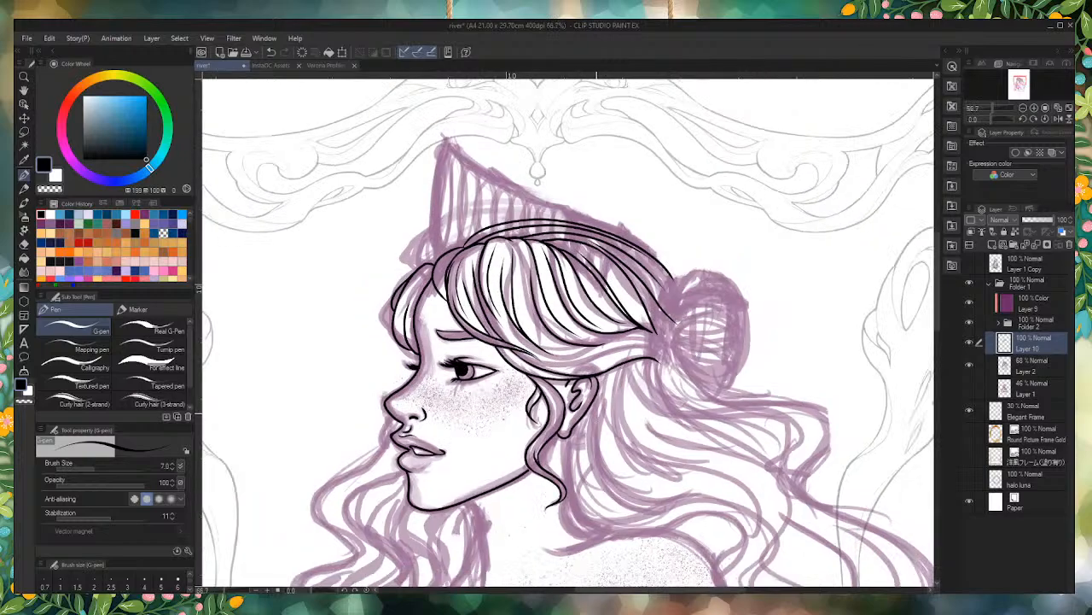
pyautogui.scroll(3, 452, 384)
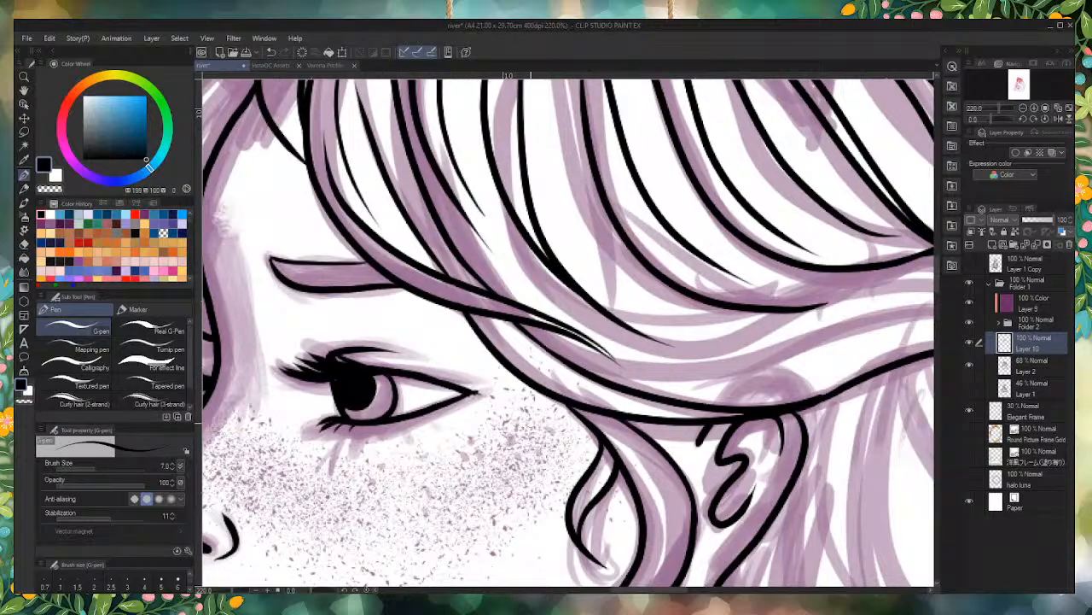
pyautogui.scroll(-1, 588, 453)
pyautogui.scroll(-6, 591, 445)
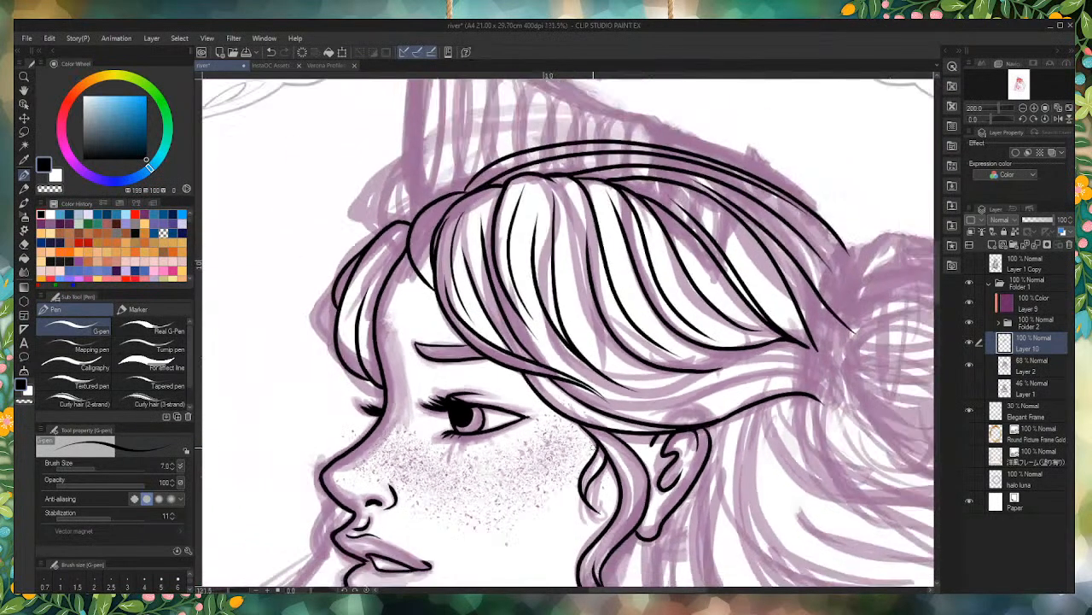
pyautogui.scroll(4, 559, 465)
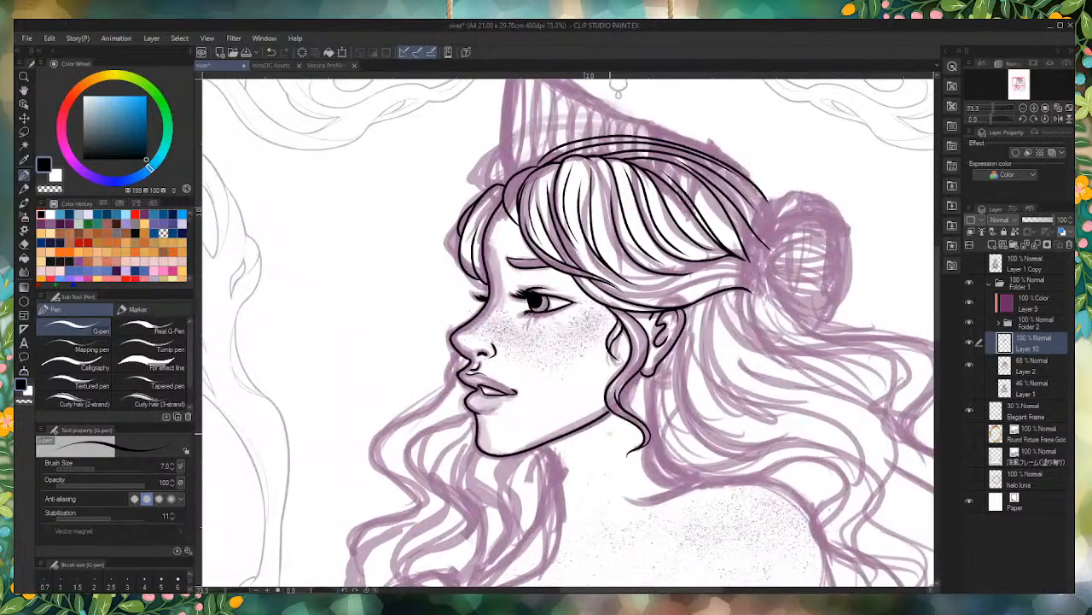
pyautogui.scroll(-2, 649, 489)
# Step: Ink both edges of the hair strand falling from the earlobe to the base of the neck, using brush size 8 for the rear edge
pyautogui.scroll(4, 656, 469)
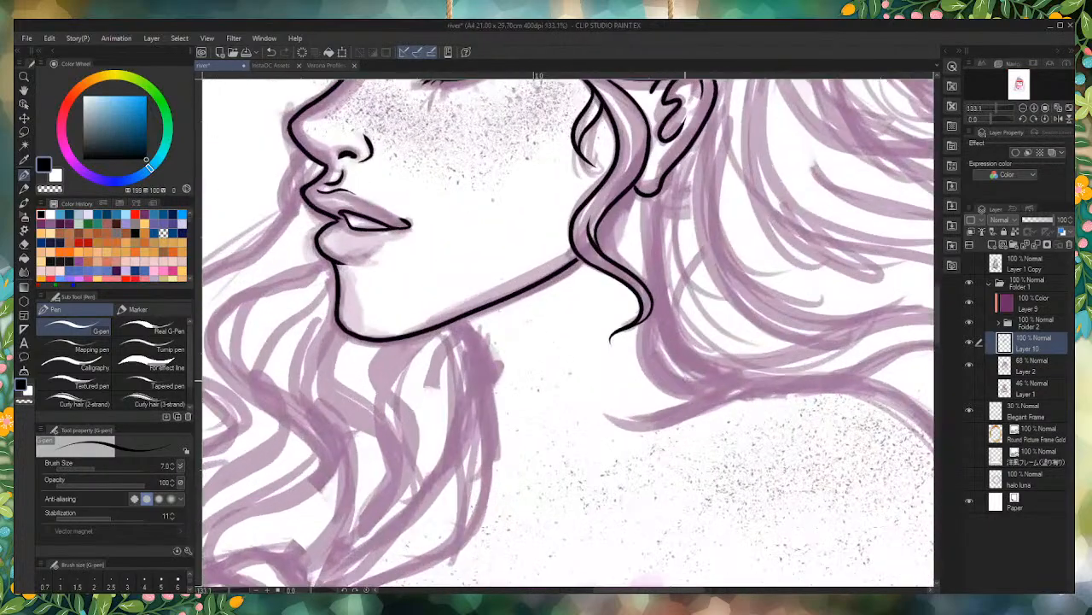
pyautogui.moveTo(749, 382)
pyautogui.mouseDown()
pyautogui.moveTo(703, 399)
pyautogui.moveTo(653, 382)
pyautogui.moveTo(638, 334)
pyautogui.moveTo(651, 290)
pyautogui.moveTo(640, 166)
pyautogui.mouseUp()
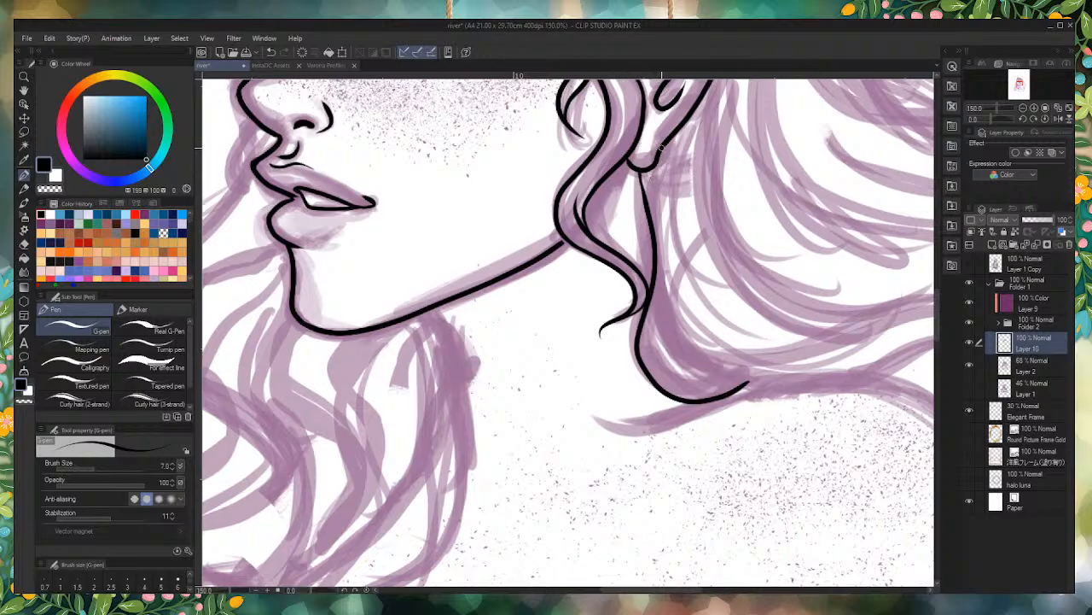
pyautogui.moveTo(665, 141)
pyautogui.mouseDown()
pyautogui.moveTo(651, 219)
pyautogui.moveTo(690, 373)
pyautogui.moveTo(773, 381)
pyautogui.moveTo(847, 353)
pyautogui.mouseUp()
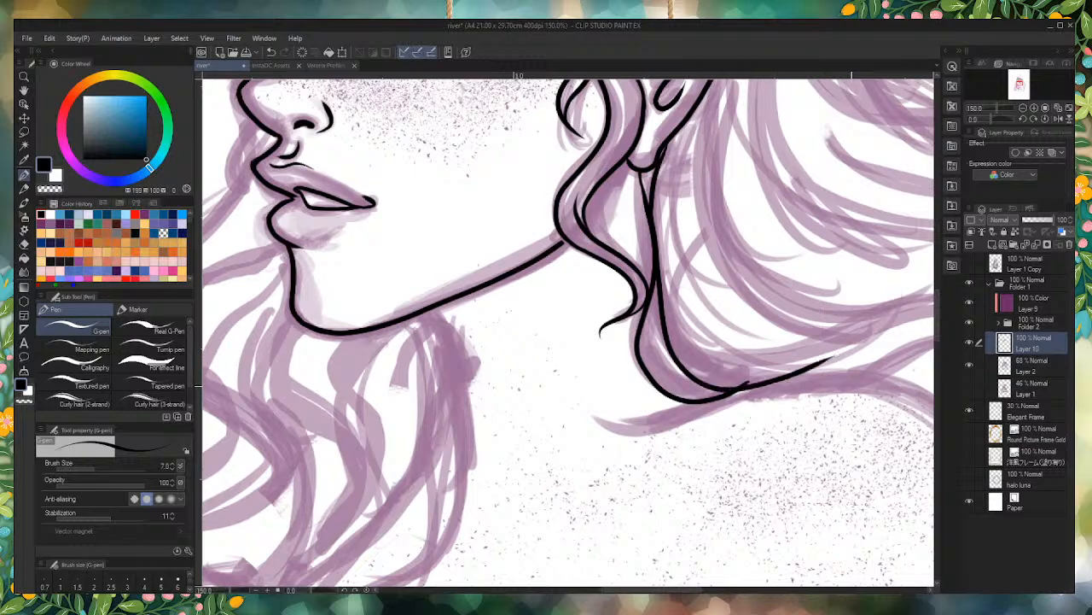
pyautogui.hotkey('ctrl', 'z')
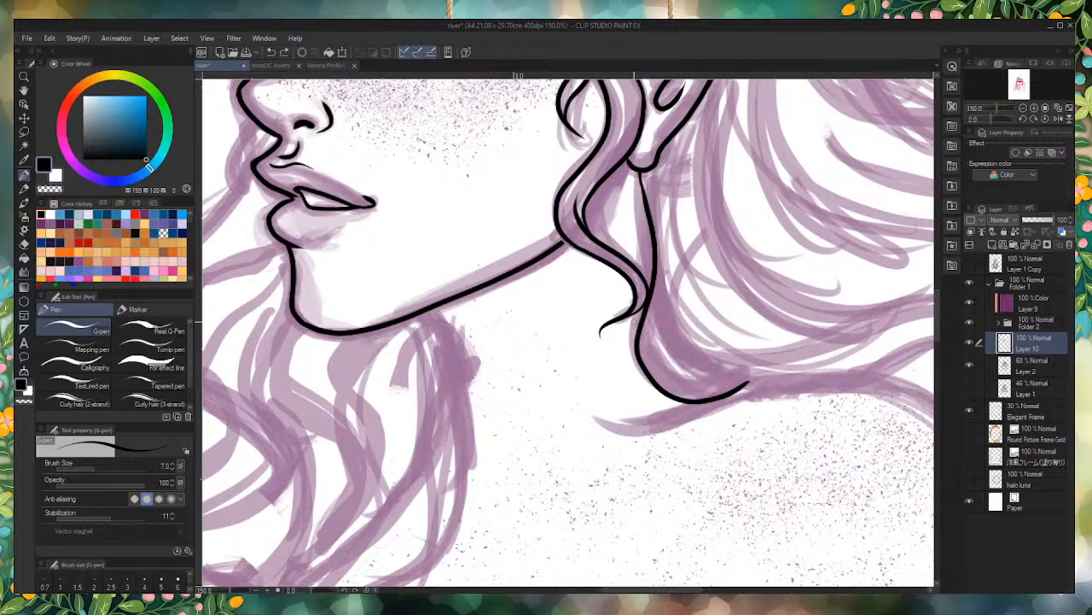
pyautogui.press(']')
pyautogui.scroll(-6, 614, 263)
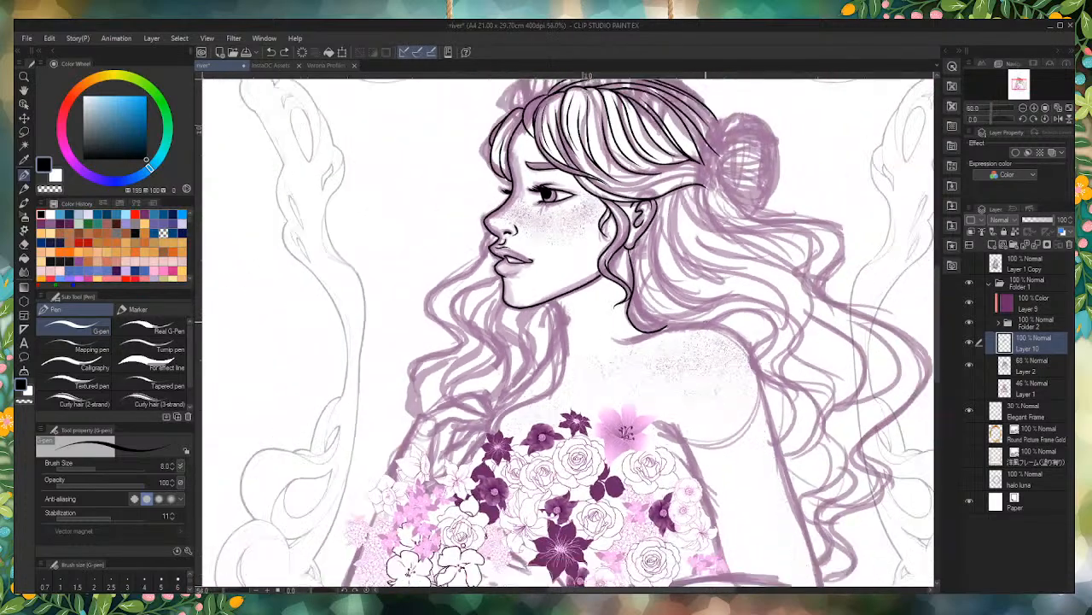
pyautogui.scroll(6, 693, 305)
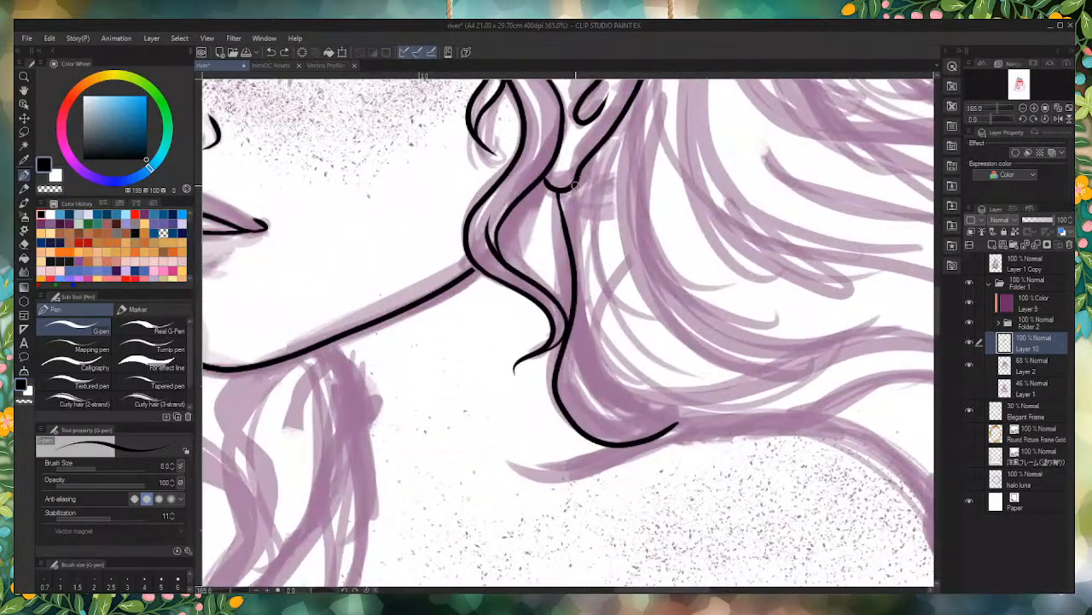
pyautogui.moveTo(575, 189)
pyautogui.mouseDown()
pyautogui.moveTo(589, 230)
pyautogui.moveTo(571, 312)
pyautogui.moveTo(609, 415)
pyautogui.moveTo(736, 389)
pyautogui.mouseUp()
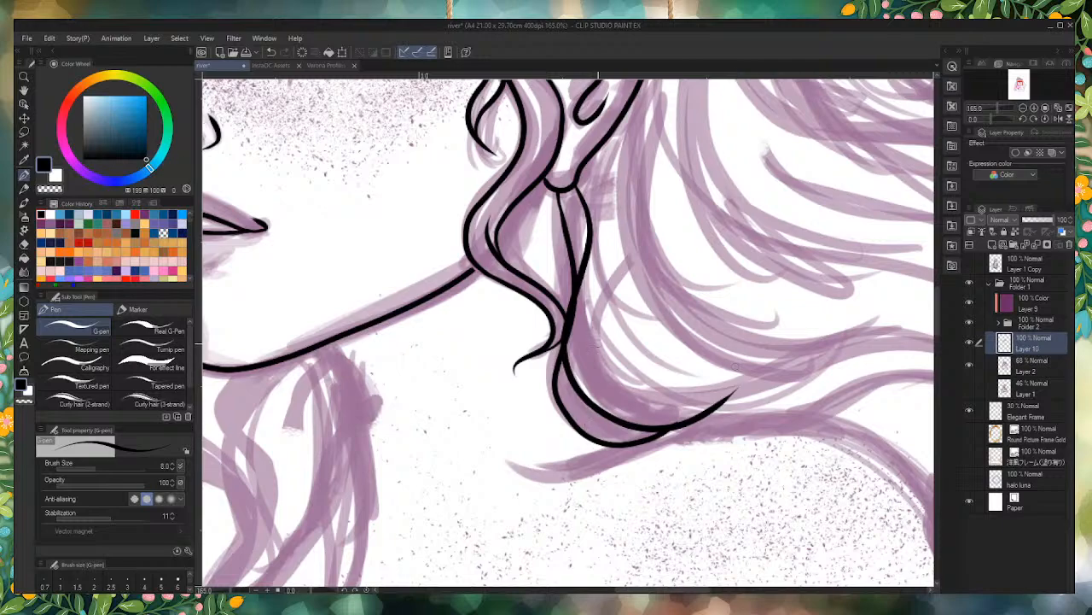
pyautogui.hotkey('ctrl', 'z')
pyautogui.moveTo(581, 164)
pyautogui.mouseDown()
pyautogui.moveTo(583, 283)
pyautogui.moveTo(695, 427)
pyautogui.moveTo(768, 411)
pyautogui.mouseUp()
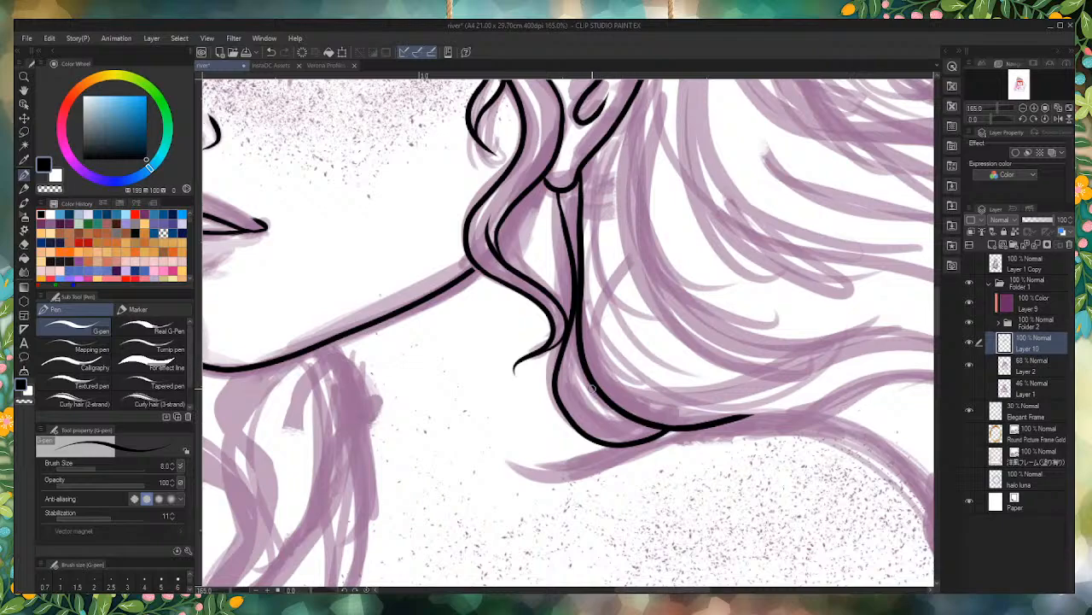
# Step: Erase the end of the strand's rear edge where it runs past the front edge toward the shoulder
pyautogui.scroll(-8, 592, 388)
pyautogui.scroll(9, 670, 397)
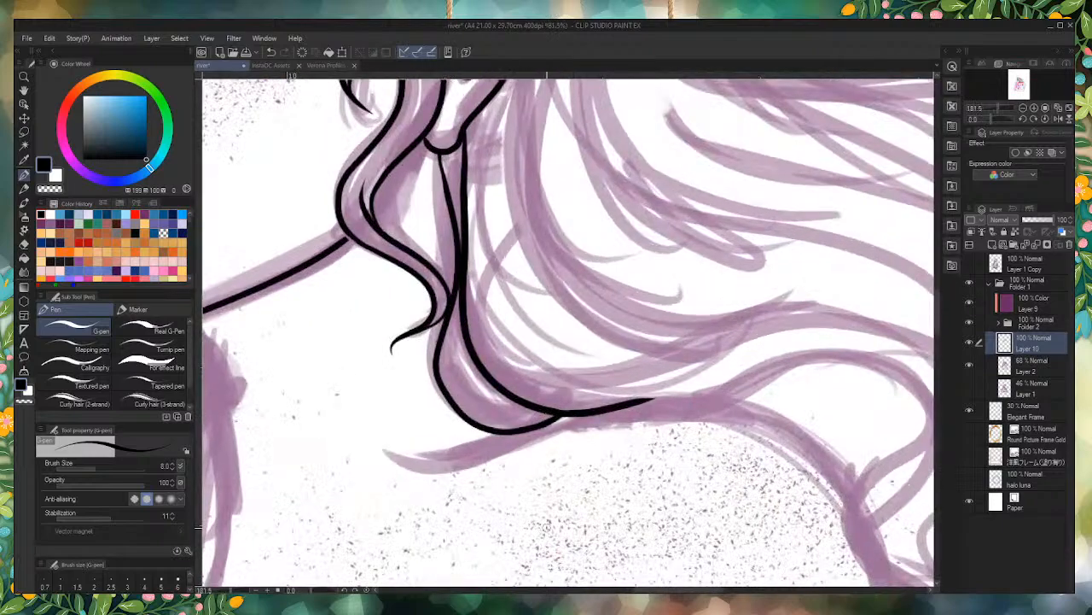
pyautogui.moveTo(513, 360); pyautogui.dragTo(627, 398)
pyautogui.moveTo(549, 375)
pyautogui.mouseDown()
pyautogui.moveTo(665, 398)
pyautogui.moveTo(532, 376)
pyautogui.moveTo(589, 403)
pyautogui.mouseUp()
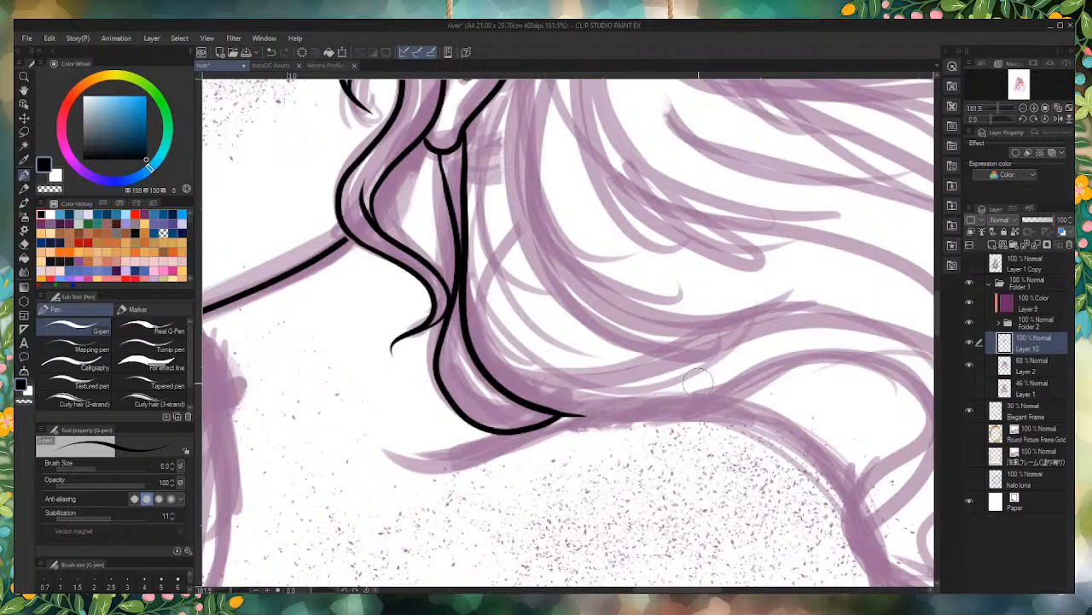
# Step: Extend the strand's rear edge across the shoulder as a long wave and ink its end curling down toward the upper arm
pyautogui.scroll(-10, 561, 371)
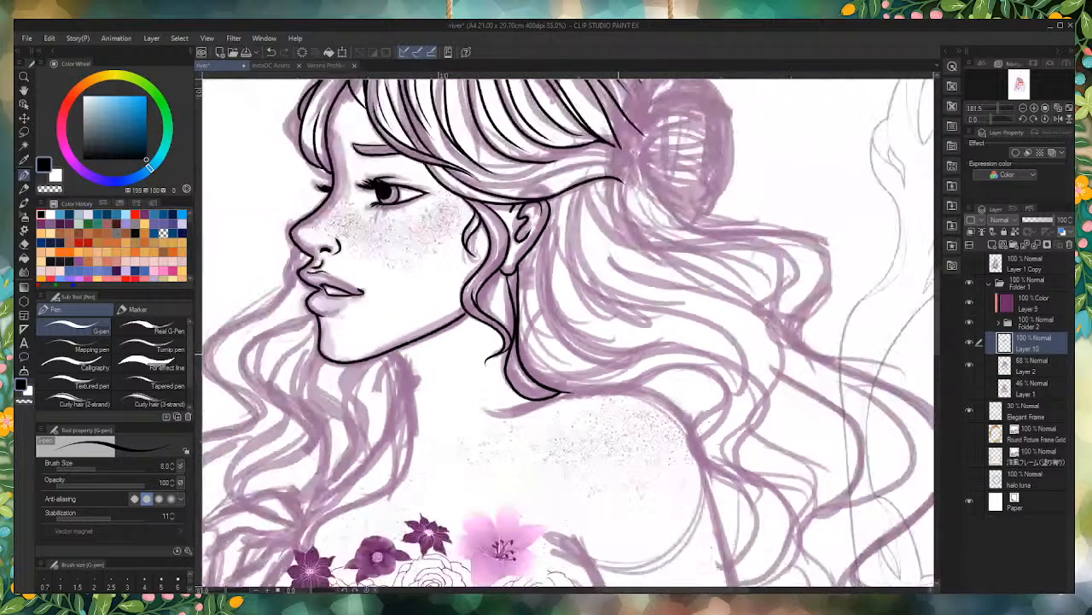
pyautogui.scroll(9, 715, 367)
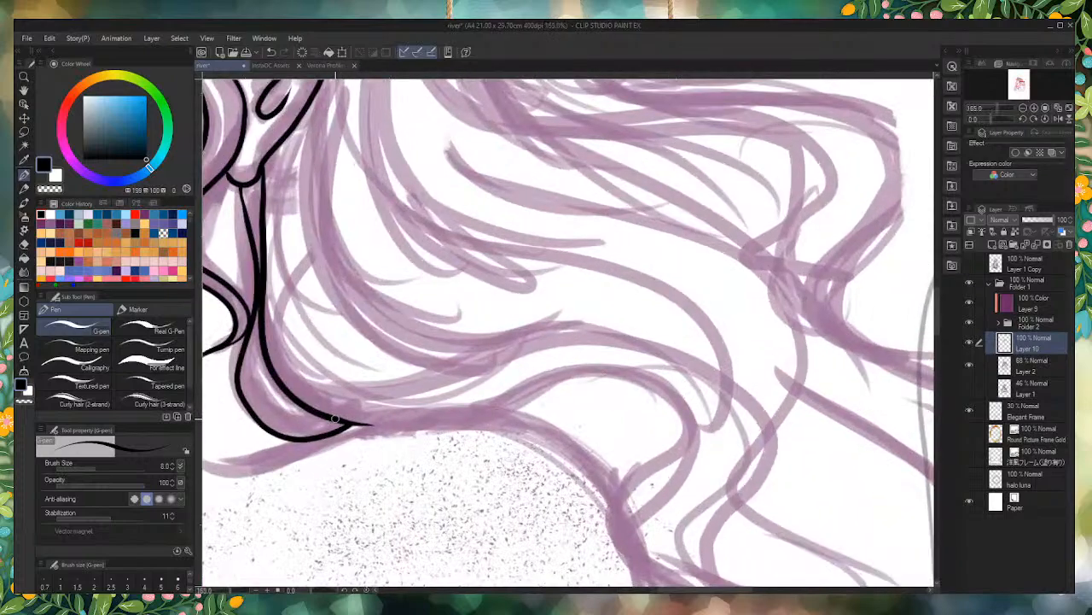
pyautogui.moveTo(338, 420)
pyautogui.mouseDown()
pyautogui.moveTo(563, 389)
pyautogui.moveTo(705, 461)
pyautogui.mouseUp()
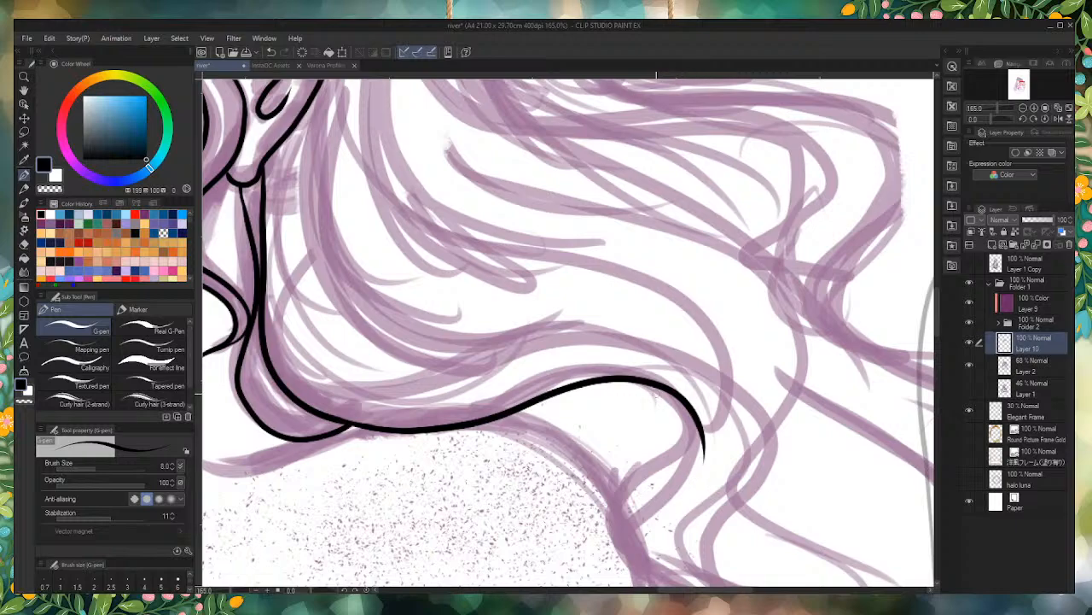
pyautogui.moveTo(636, 381)
pyautogui.mouseDown()
pyautogui.moveTo(672, 398)
pyautogui.moveTo(687, 497)
pyautogui.moveTo(603, 565)
pyautogui.mouseUp()
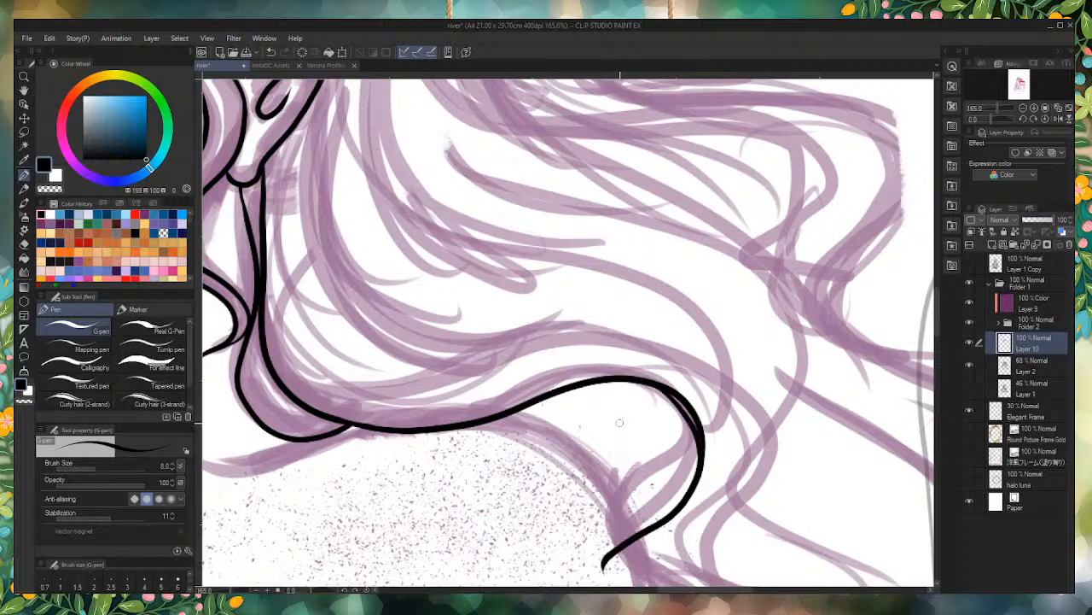
pyautogui.hotkey('ctrl', 'z')
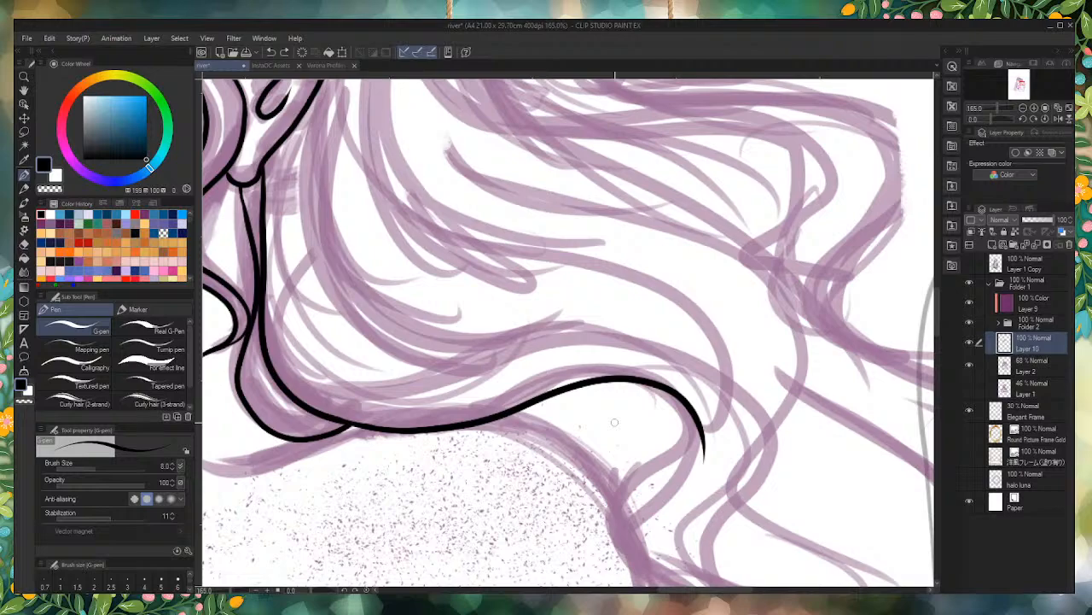
pyautogui.moveTo(646, 382)
pyautogui.mouseDown()
pyautogui.moveTo(676, 452)
pyautogui.moveTo(676, 570)
pyautogui.mouseUp()
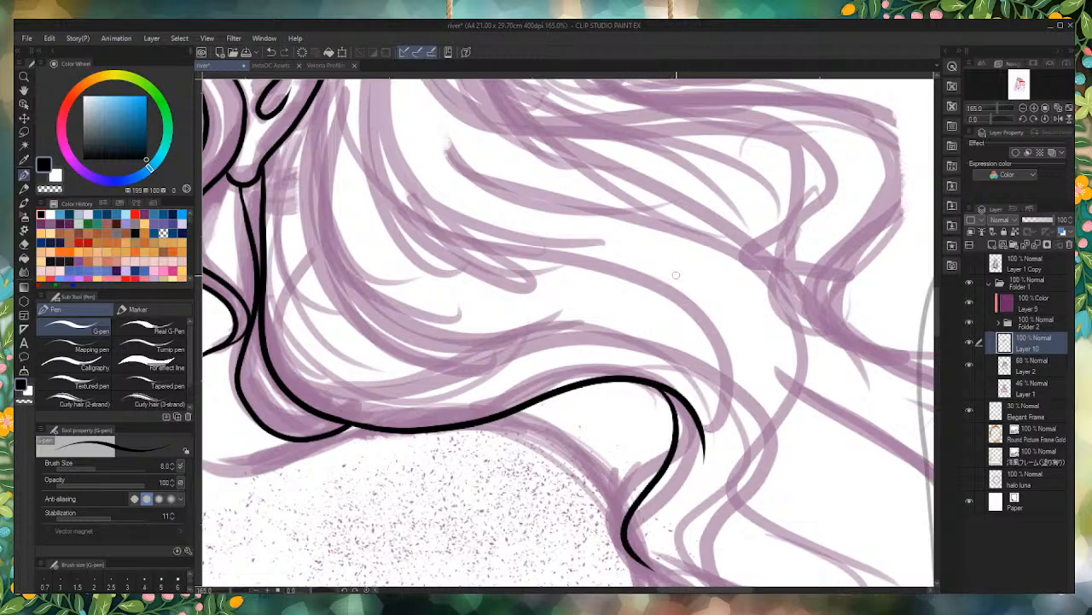
# Step: Ink the upper edge of the wavy lock from beside the neck over the shoulder, bending it down to the curled tip
pyautogui.scroll(-4, 611, 250)
pyautogui.scroll(3, 477, 249)
pyautogui.scroll(1, 476, 249)
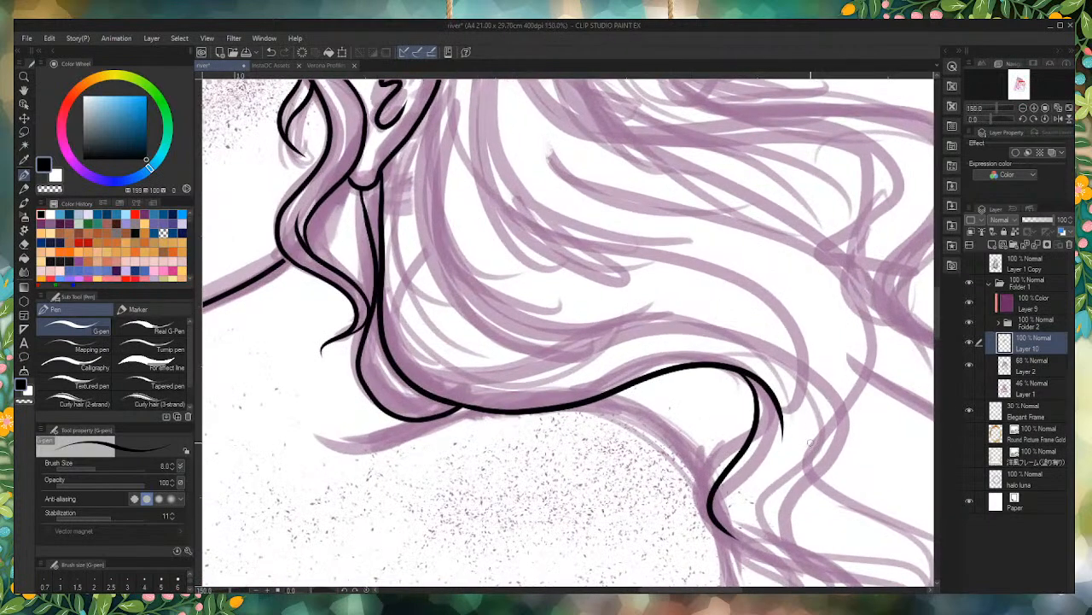
pyautogui.moveTo(784, 531)
pyautogui.mouseDown()
pyautogui.moveTo(778, 503)
pyautogui.moveTo(815, 454)
pyautogui.moveTo(806, 358)
pyautogui.moveTo(609, 329)
pyautogui.moveTo(574, 335)
pyautogui.mouseUp()
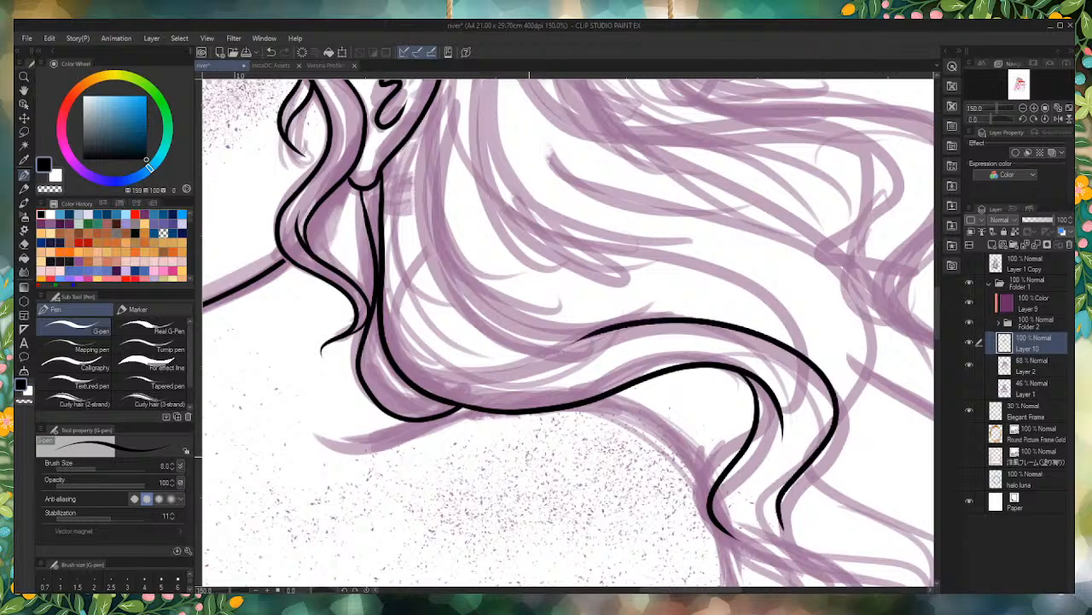
pyautogui.hotkey('ctrl', 'z')
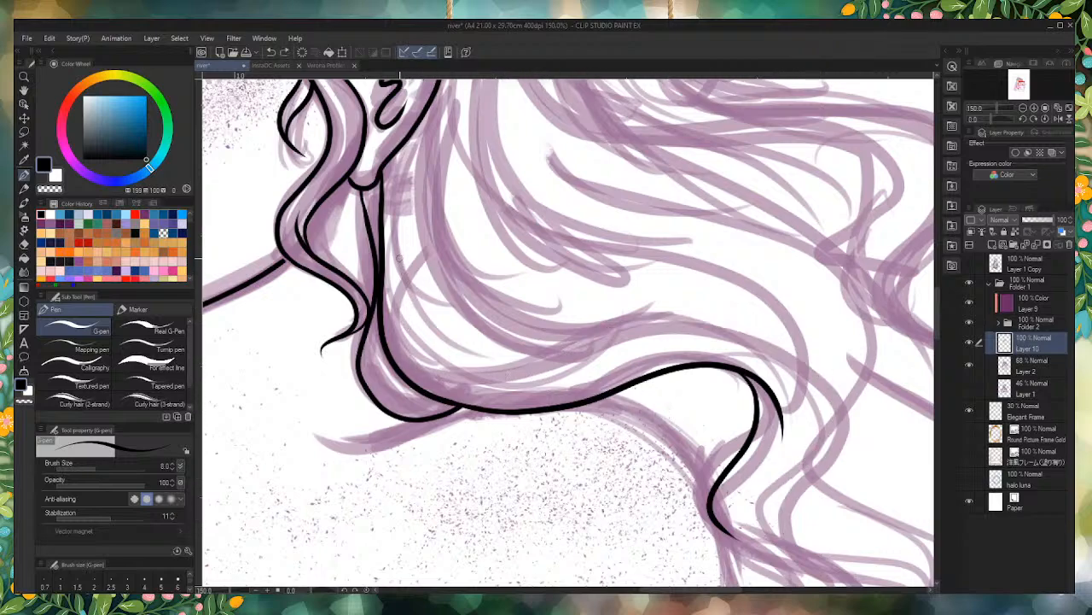
pyautogui.moveTo(398, 345)
pyautogui.mouseDown()
pyautogui.moveTo(500, 381)
pyautogui.moveTo(789, 350)
pyautogui.moveTo(755, 495)
pyautogui.mouseUp()
pyautogui.hotkey('ctrl', 'z')
pyautogui.moveTo(401, 333)
pyautogui.mouseDown()
pyautogui.moveTo(470, 385)
pyautogui.moveTo(760, 340)
pyautogui.moveTo(828, 401)
pyautogui.moveTo(781, 471)
pyautogui.moveTo(757, 549)
pyautogui.moveTo(785, 557)
pyautogui.moveTo(734, 497)
pyautogui.moveTo(786, 434)
pyautogui.mouseUp()
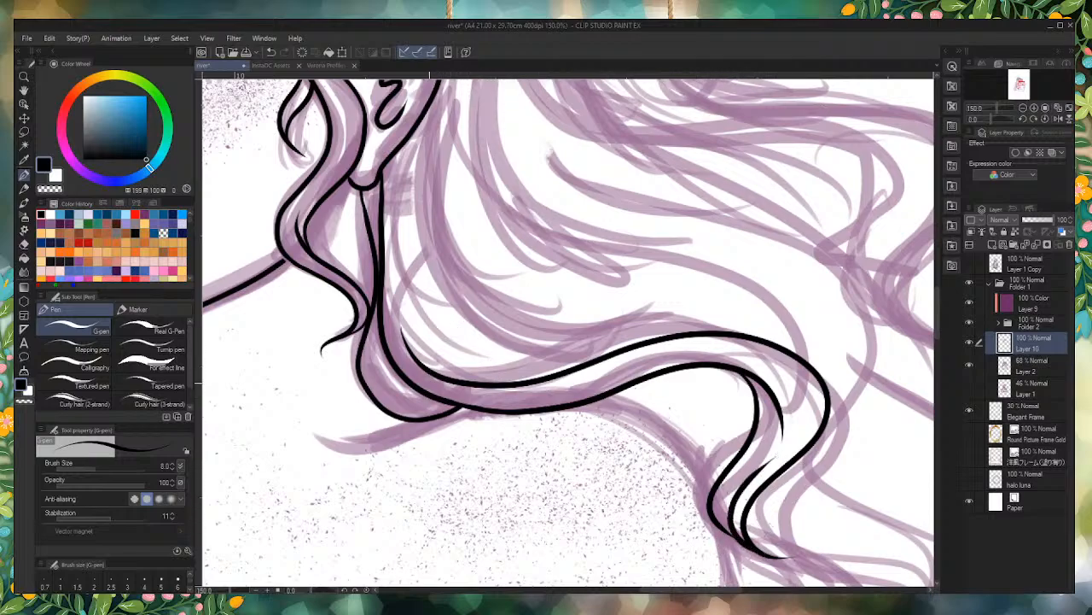
pyautogui.scroll(-5, 459, 418)
pyautogui.scroll(3, 448, 372)
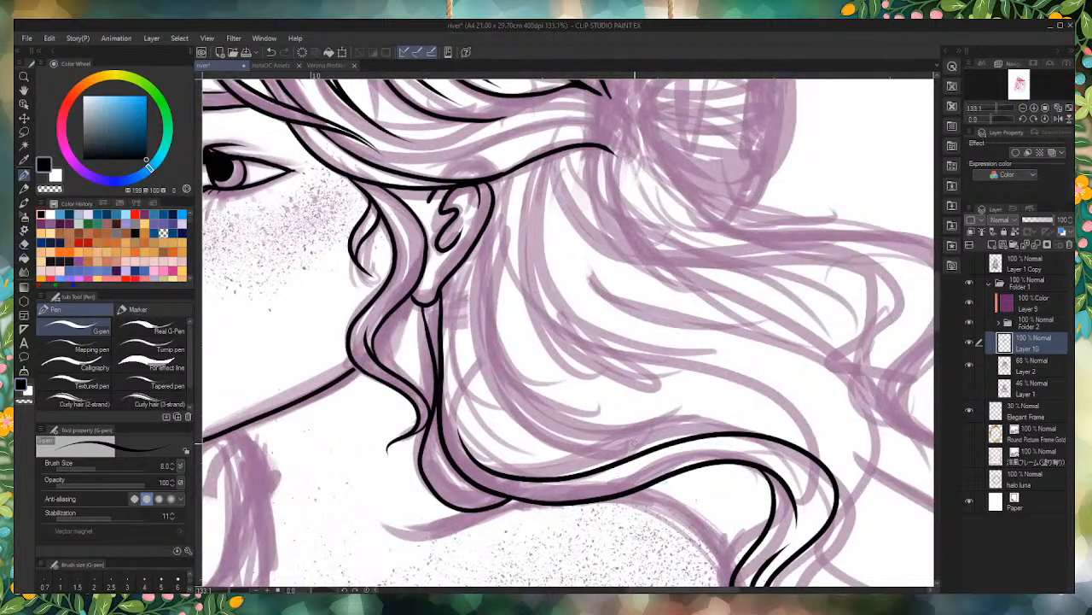
# Step: Ink three nested hair strands curving up from the shoulder wave beside the neck, plus a long strand falling from behind the ear
pyautogui.scroll(1, 631, 440)
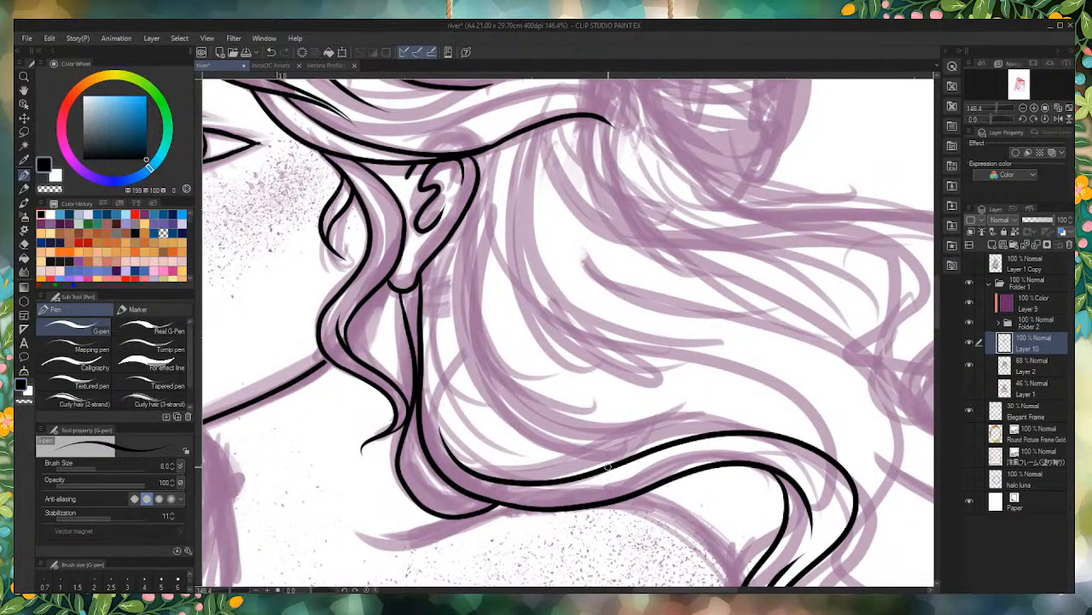
pyautogui.moveTo(659, 452); pyautogui.dragTo(456, 273)
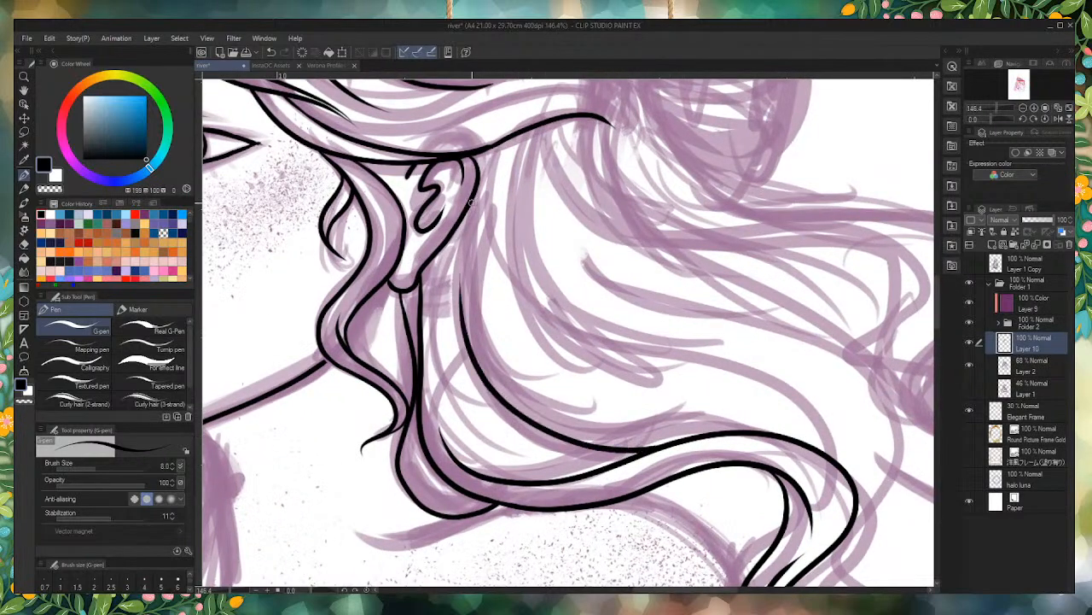
pyautogui.moveTo(647, 457)
pyautogui.mouseDown()
pyautogui.moveTo(495, 393)
pyautogui.moveTo(442, 325)
pyautogui.mouseUp()
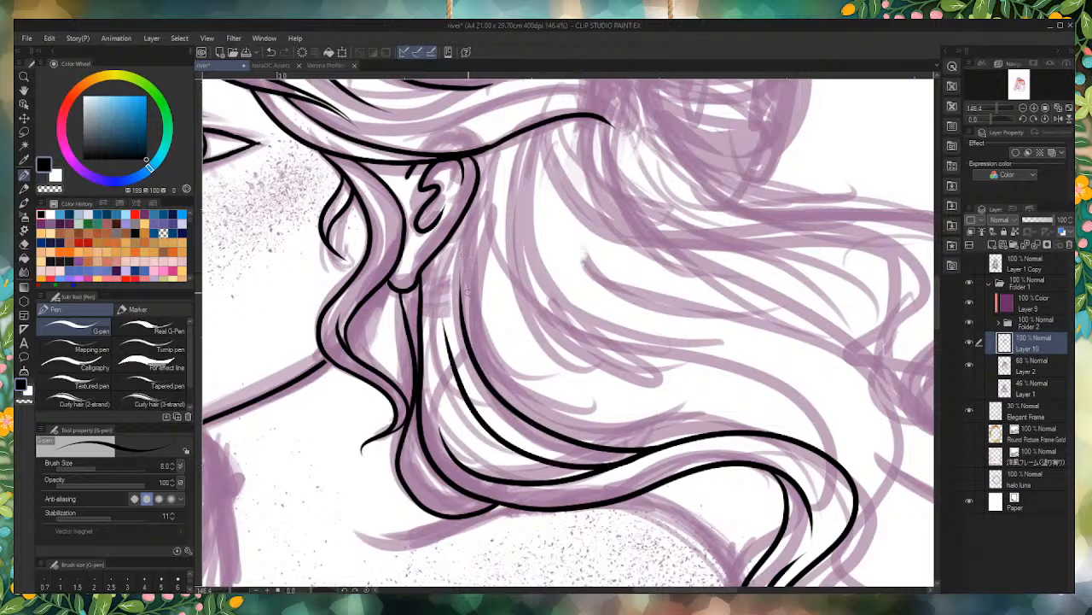
pyautogui.moveTo(604, 467); pyautogui.dragTo(480, 431)
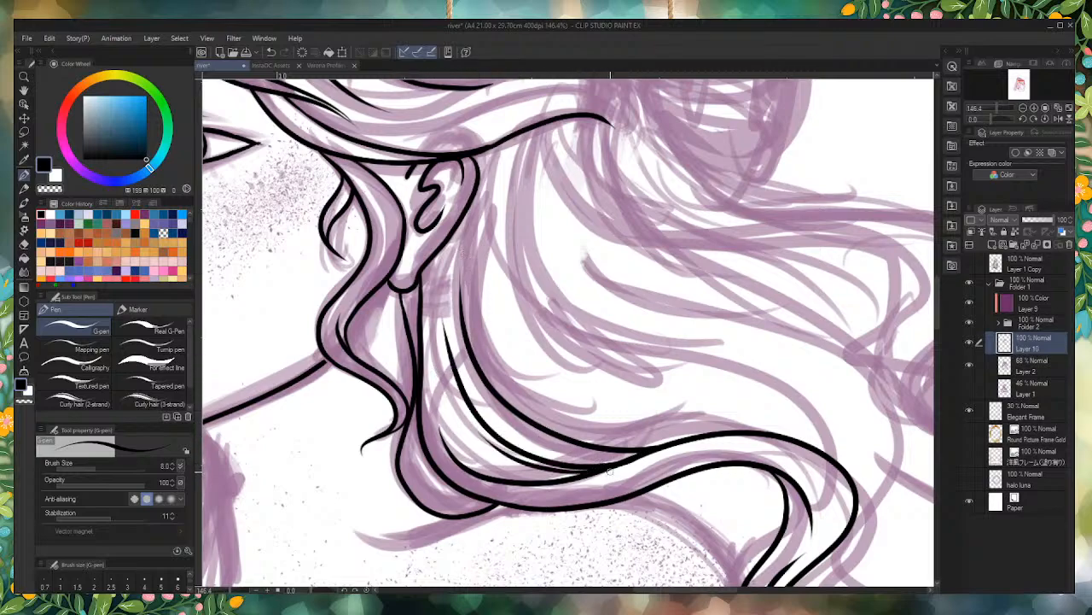
pyautogui.moveTo(495, 154)
pyautogui.mouseDown()
pyautogui.moveTo(492, 191)
pyautogui.moveTo(596, 416)
pyautogui.mouseUp()
# Step: Ink a long strand sweeping from the hairline behind the ear toward the shoulder, and a second strand above it meeting the wave's outer bend
pyautogui.moveTo(838, 471)
pyautogui.mouseDown()
pyautogui.moveTo(837, 459)
pyautogui.moveTo(620, 333)
pyautogui.moveTo(495, 160)
pyautogui.mouseUp()
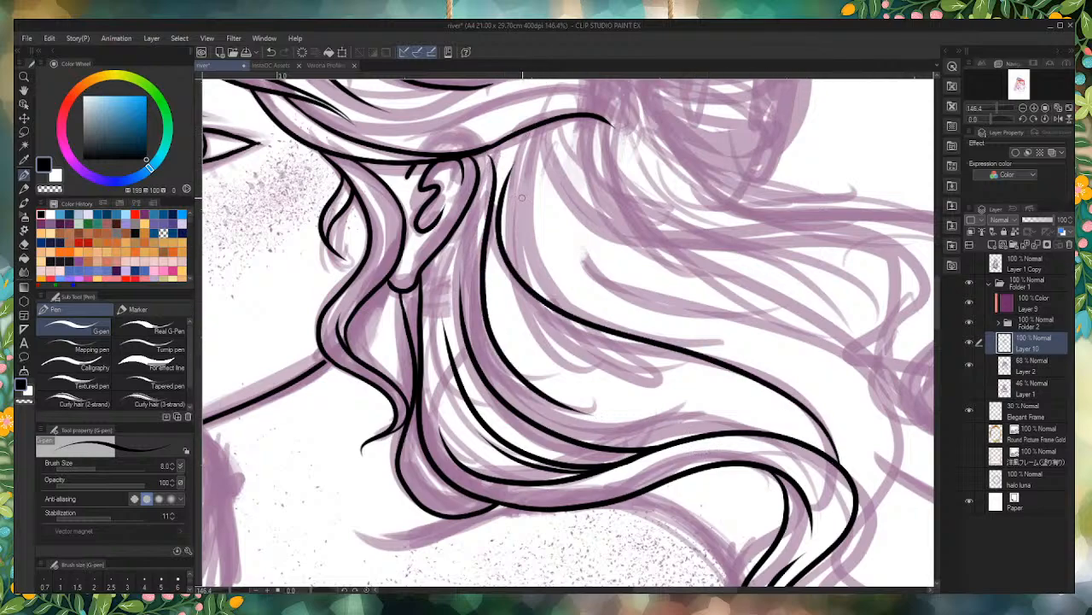
pyautogui.hotkey('ctrl', 'z')
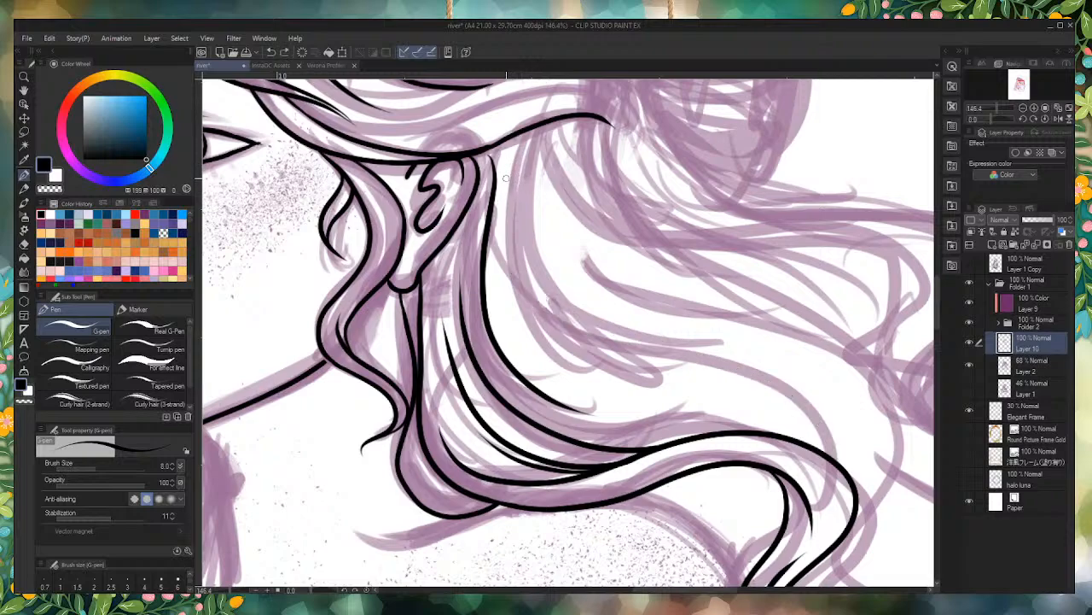
pyautogui.moveTo(523, 135)
pyautogui.mouseDown()
pyautogui.moveTo(568, 333)
pyautogui.moveTo(807, 408)
pyautogui.mouseUp()
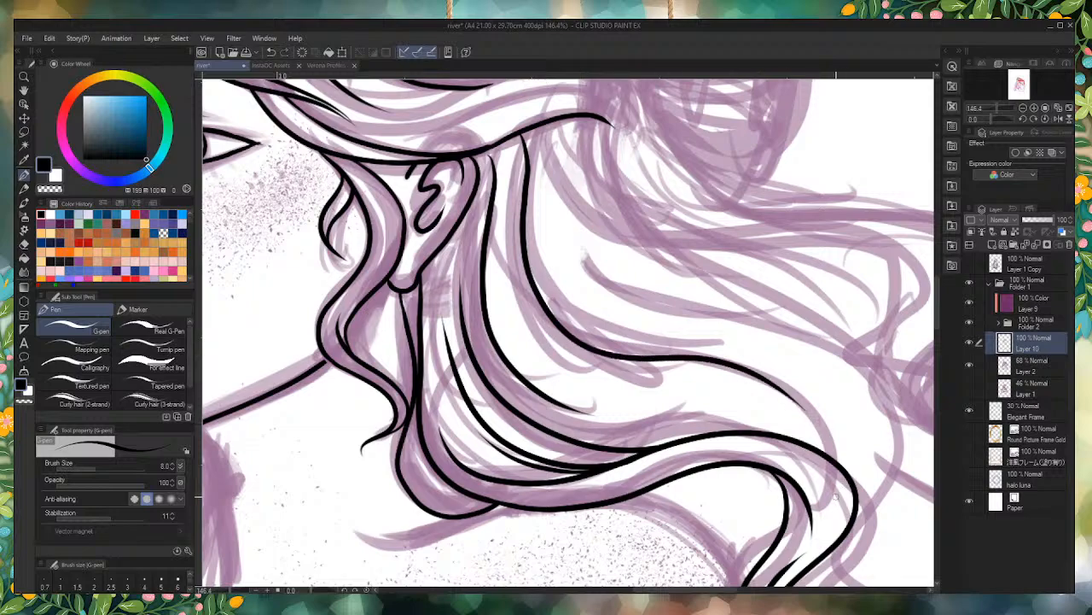
pyautogui.moveTo(841, 468)
pyautogui.mouseDown()
pyautogui.moveTo(835, 436)
pyautogui.moveTo(717, 334)
pyautogui.moveTo(579, 245)
pyautogui.mouseUp()
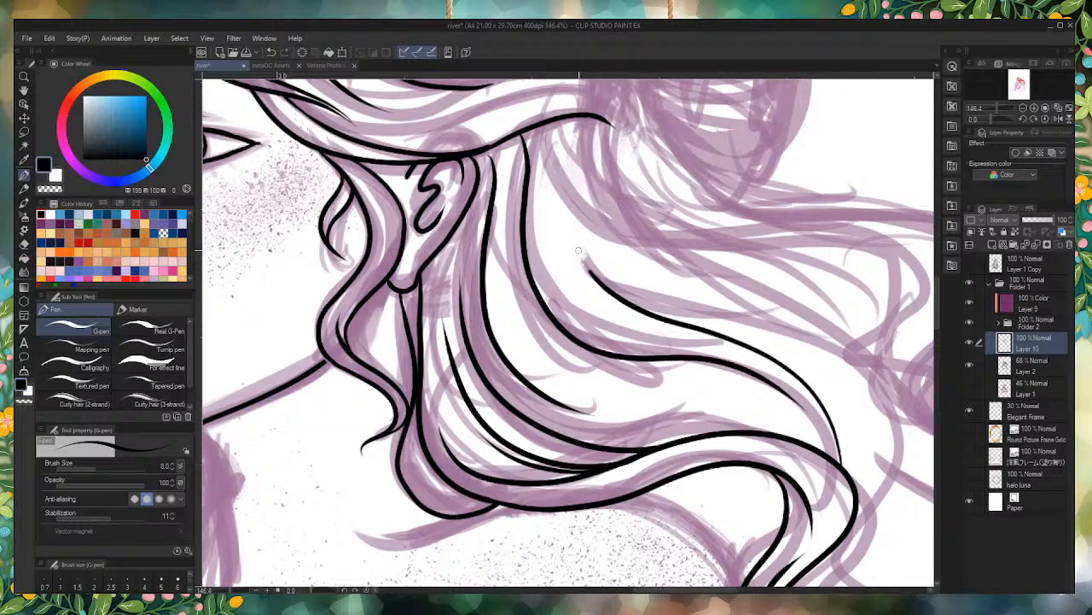
# Step: Ink and refine the strand running from the crest of the shoulder wave back up alongside the lock behind the ear
pyautogui.moveTo(775, 428)
pyautogui.mouseDown()
pyautogui.moveTo(725, 416)
pyautogui.moveTo(579, 396)
pyautogui.moveTo(486, 290)
pyautogui.mouseUp()
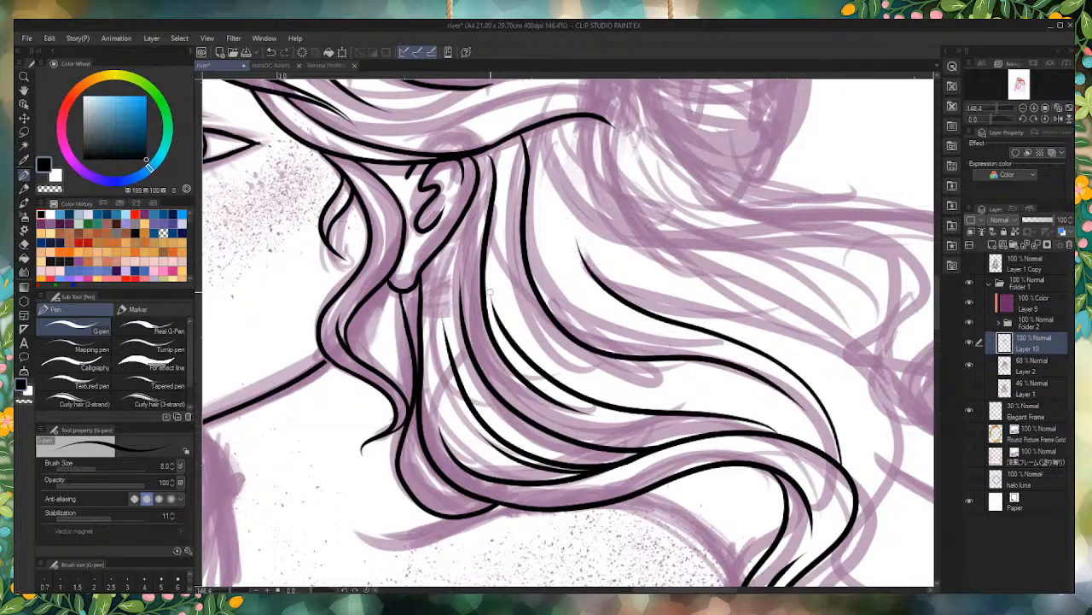
pyautogui.hotkey('ctrl', 'z')
pyautogui.moveTo(493, 225)
pyautogui.mouseDown()
pyautogui.moveTo(499, 306)
pyautogui.moveTo(640, 393)
pyautogui.moveTo(777, 418)
pyautogui.moveTo(601, 388)
pyautogui.moveTo(497, 272)
pyautogui.moveTo(495, 224)
pyautogui.mouseUp()
pyautogui.hotkey('ctrl', 'z')
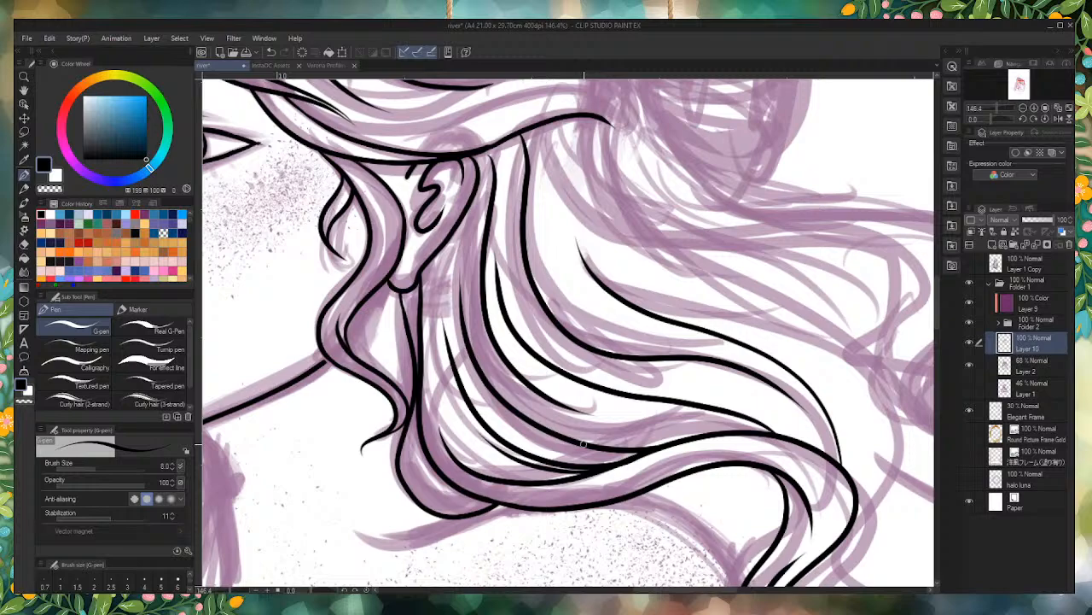
# Step: Ink the upper contour of the long wavy strand flowing back from behind the ear to its curled end
pyautogui.scroll(3, 542, 133)
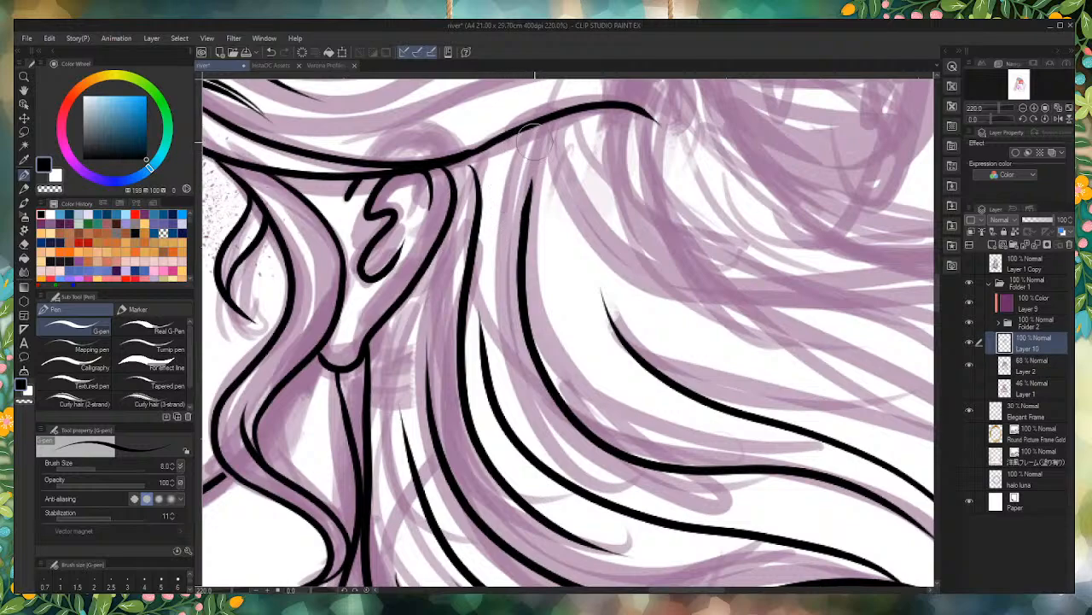
pyautogui.scroll(-1, 679, 263)
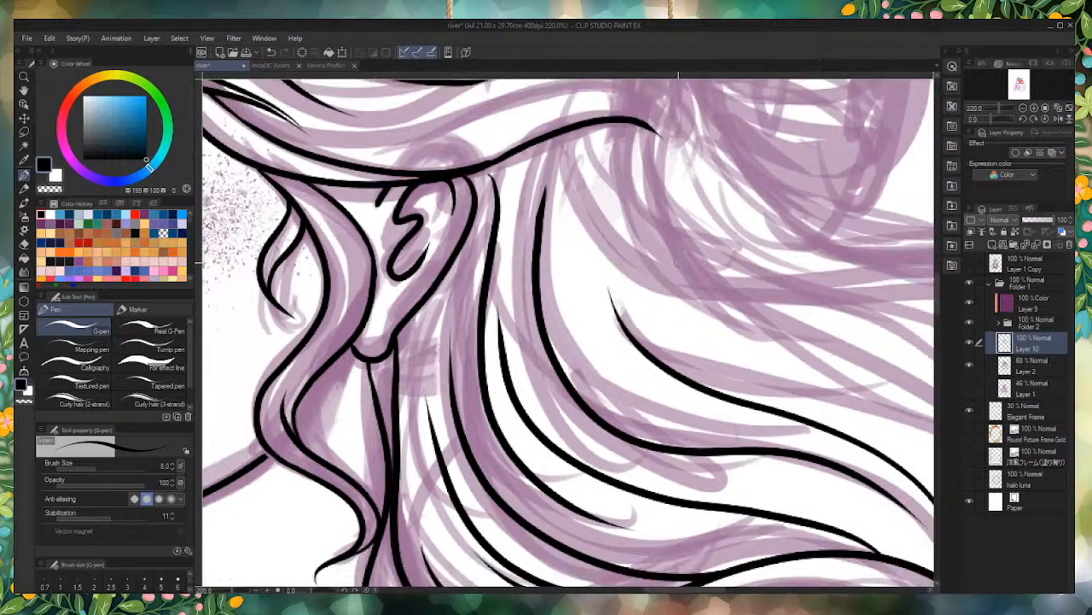
pyautogui.scroll(-6, 674, 264)
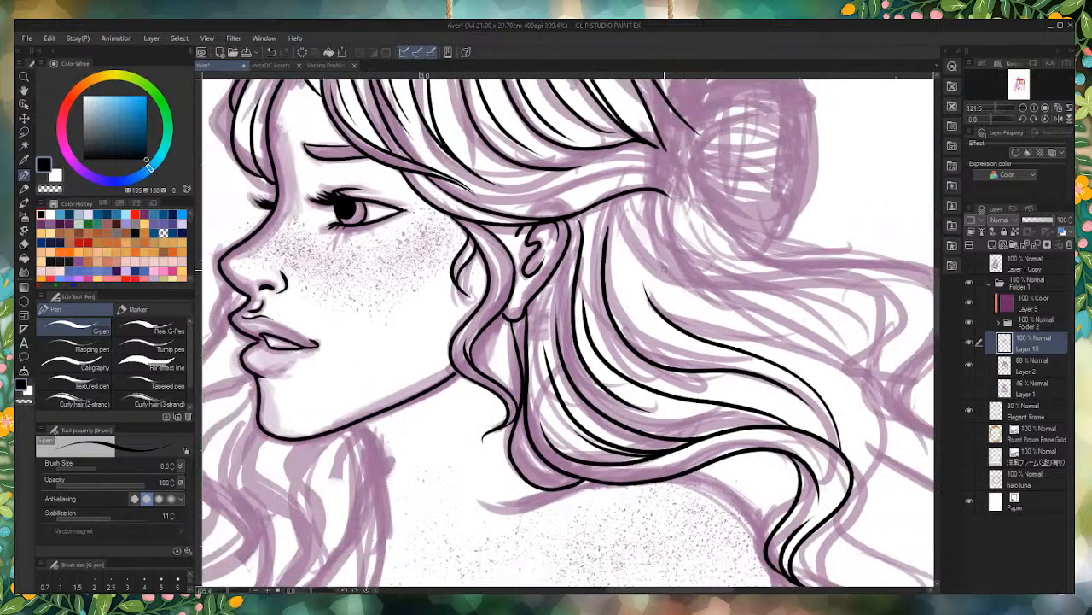
pyautogui.scroll(4, 712, 279)
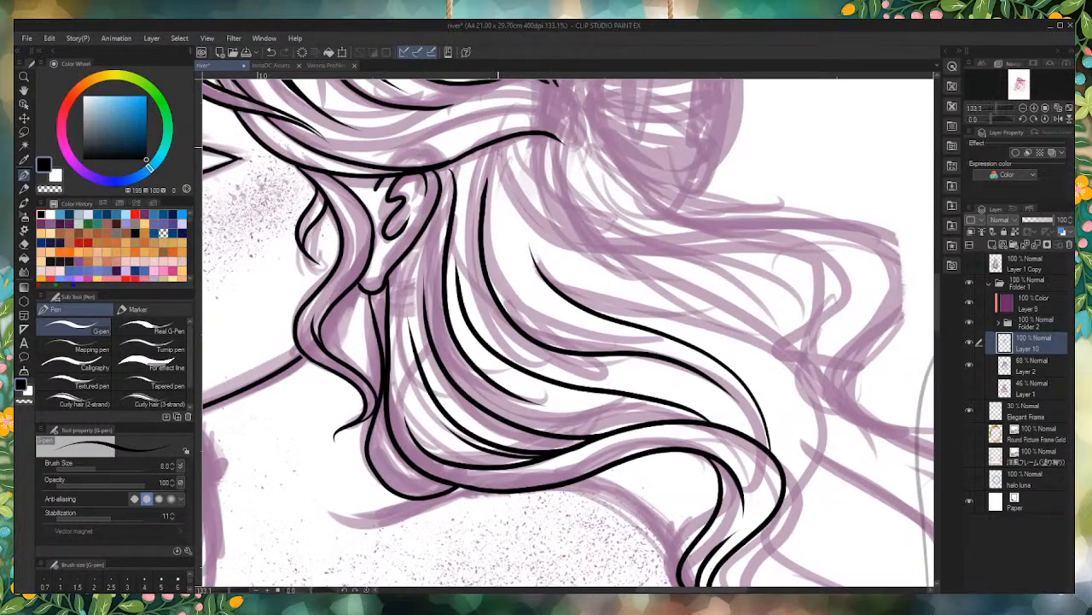
pyautogui.moveTo(498, 141)
pyautogui.mouseDown()
pyautogui.moveTo(497, 169)
pyautogui.moveTo(544, 227)
pyautogui.moveTo(646, 248)
pyautogui.moveTo(778, 243)
pyautogui.moveTo(833, 290)
pyautogui.moveTo(778, 339)
pyautogui.moveTo(797, 376)
pyautogui.moveTo(867, 403)
pyautogui.moveTo(860, 418)
pyautogui.moveTo(842, 394)
pyautogui.moveTo(798, 389)
pyautogui.moveTo(753, 362)
pyautogui.moveTo(806, 253)
pyautogui.mouseUp()
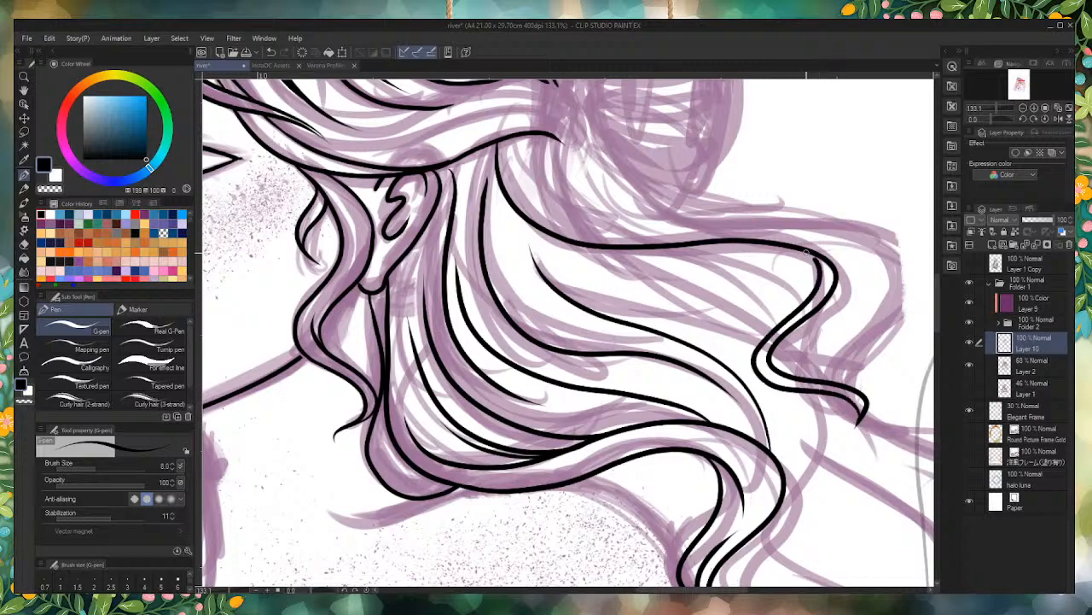
pyautogui.moveTo(815, 292)
pyautogui.mouseDown()
pyautogui.moveTo(747, 267)
pyautogui.moveTo(515, 243)
pyautogui.mouseUp()
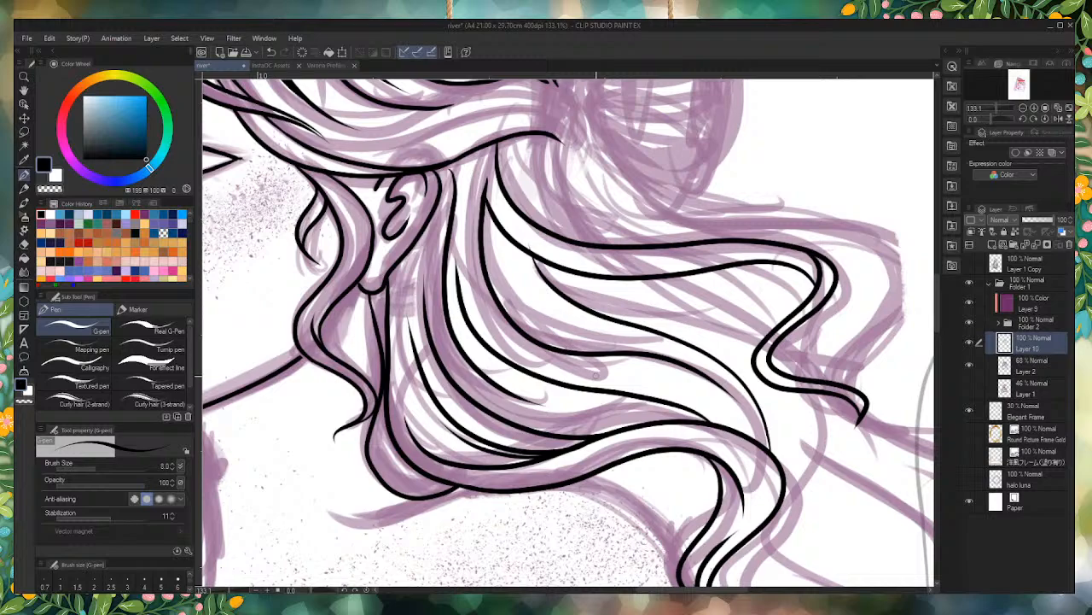
pyautogui.hotkey('ctrl', 'z')
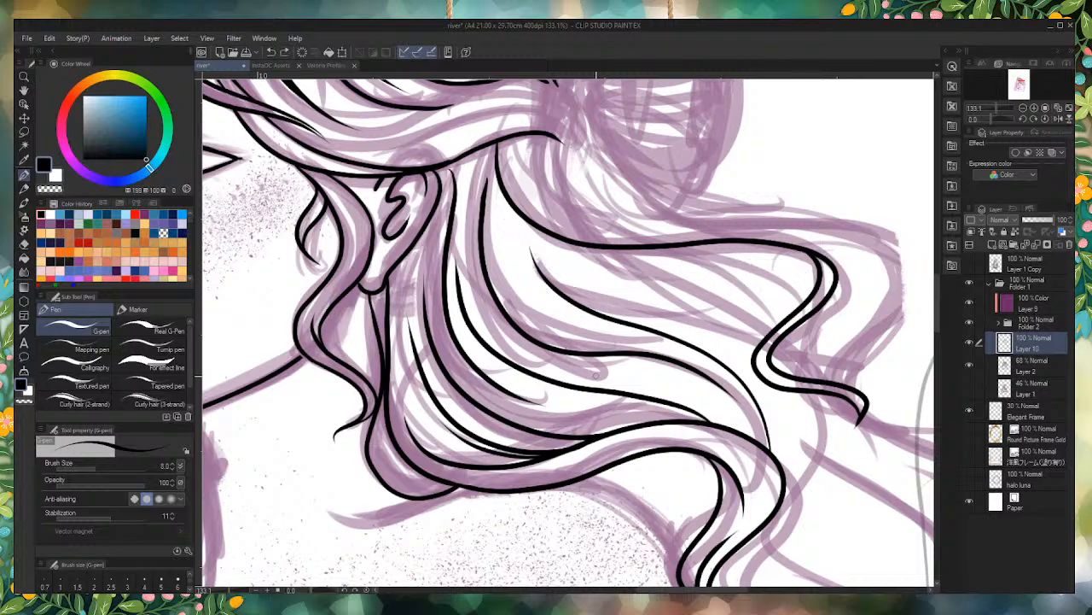
pyautogui.hotkey('ctrl', 'z')
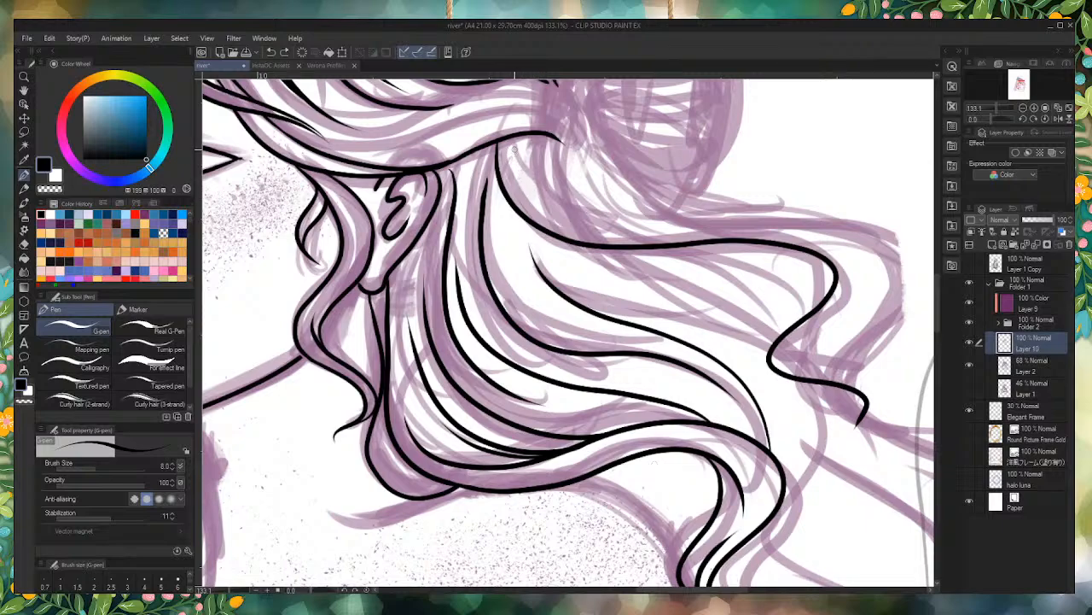
# Step: Ink a second root line and the inner contour along the back strand, following its bend down to the curled end
pyautogui.moveTo(510, 134)
pyautogui.mouseDown()
pyautogui.moveTo(518, 171)
pyautogui.moveTo(614, 246)
pyautogui.mouseUp()
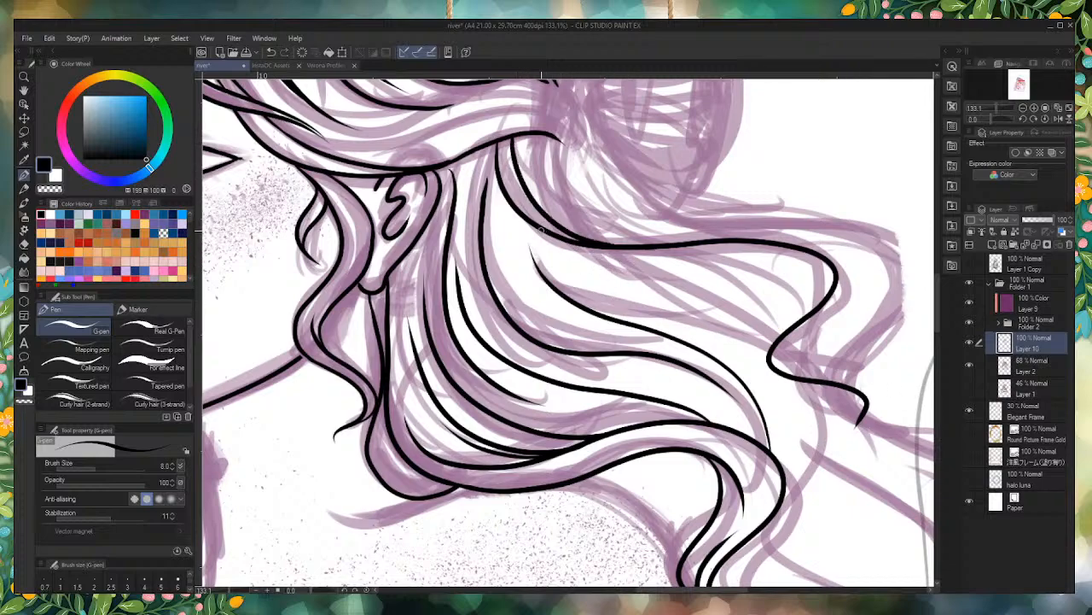
pyautogui.moveTo(541, 230)
pyautogui.mouseDown()
pyautogui.moveTo(627, 263)
pyautogui.moveTo(784, 260)
pyautogui.moveTo(825, 282)
pyautogui.moveTo(795, 321)
pyautogui.moveTo(840, 268)
pyautogui.moveTo(824, 326)
pyautogui.moveTo(792, 372)
pyautogui.mouseUp()
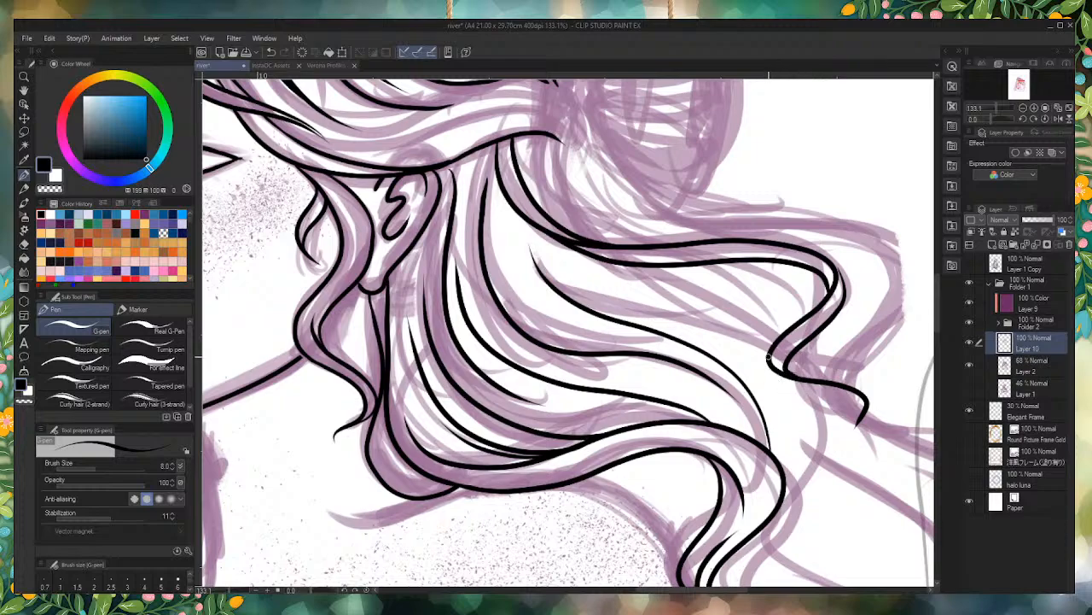
pyautogui.moveTo(768, 357)
pyautogui.mouseDown()
pyautogui.moveTo(786, 388)
pyautogui.moveTo(857, 407)
pyautogui.moveTo(852, 428)
pyautogui.mouseUp()
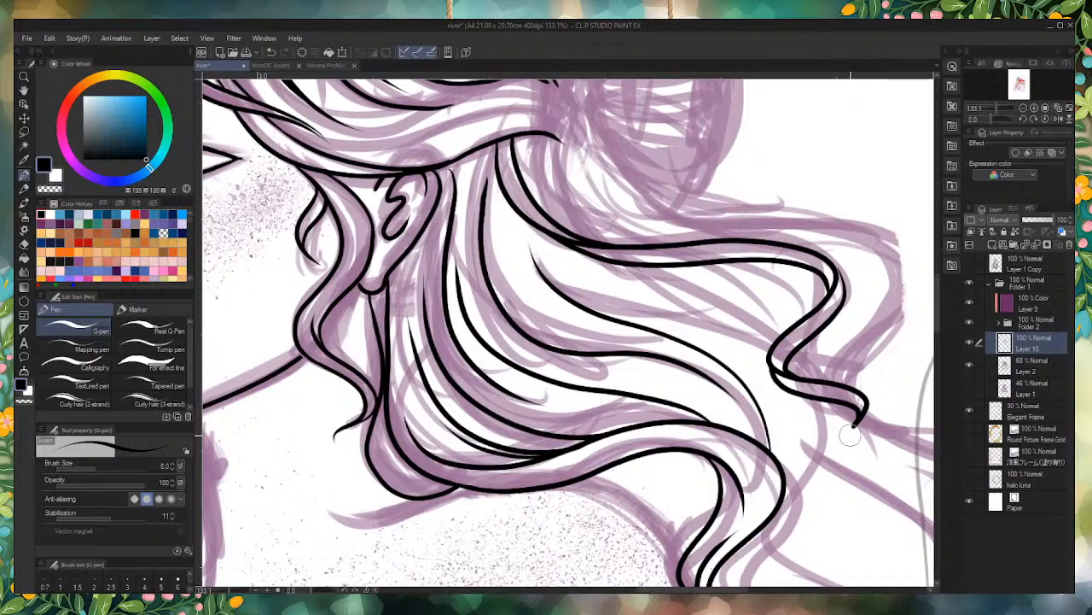
# Step: Redraw the lower edge of the back strand's curled end to meet in a pointed tip, and thicken the line joint at the bend
pyautogui.scroll(3, 849, 435)
pyautogui.scroll(2, 850, 439)
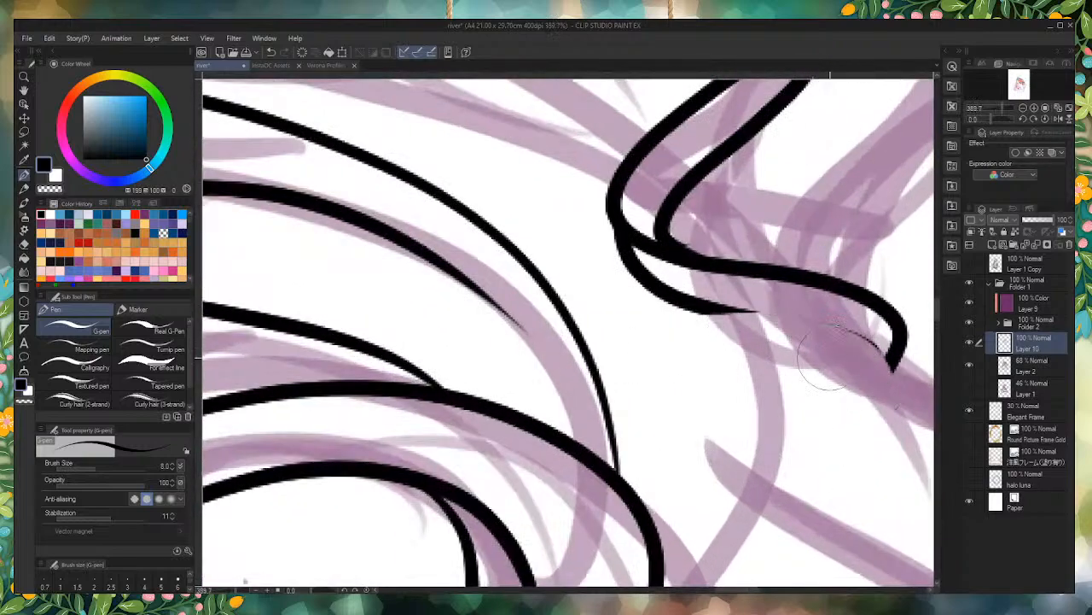
pyautogui.hotkey('ctrl', 'z')
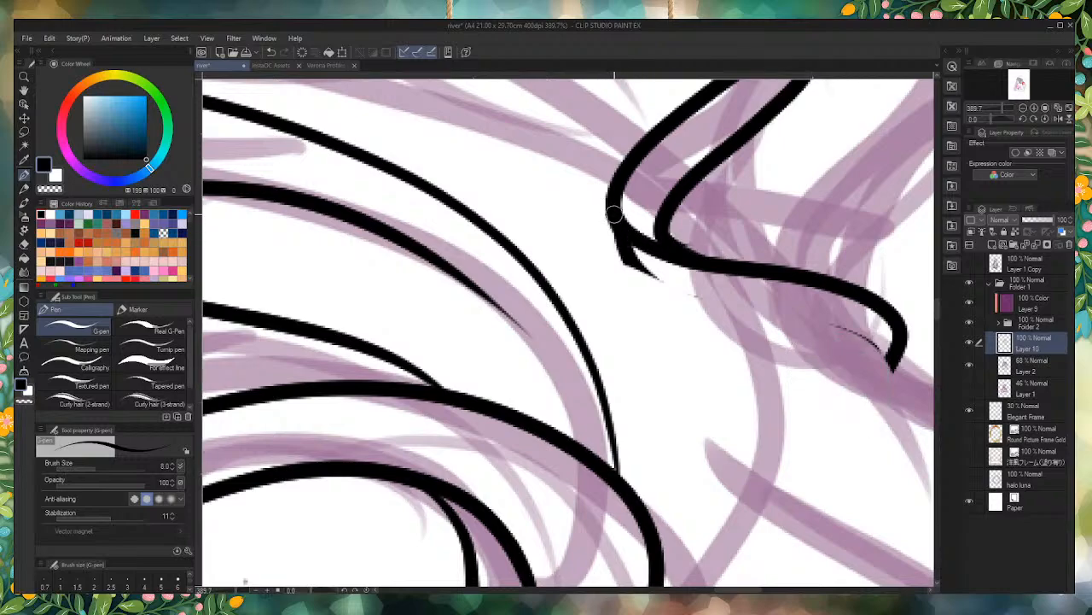
pyautogui.moveTo(616, 233)
pyautogui.mouseDown()
pyautogui.moveTo(654, 277)
pyautogui.moveTo(807, 324)
pyautogui.mouseUp()
pyautogui.moveTo(879, 345)
pyautogui.mouseDown()
pyautogui.moveTo(890, 386)
pyautogui.moveTo(882, 354)
pyautogui.moveTo(879, 410)
pyautogui.moveTo(898, 328)
pyautogui.mouseUp()
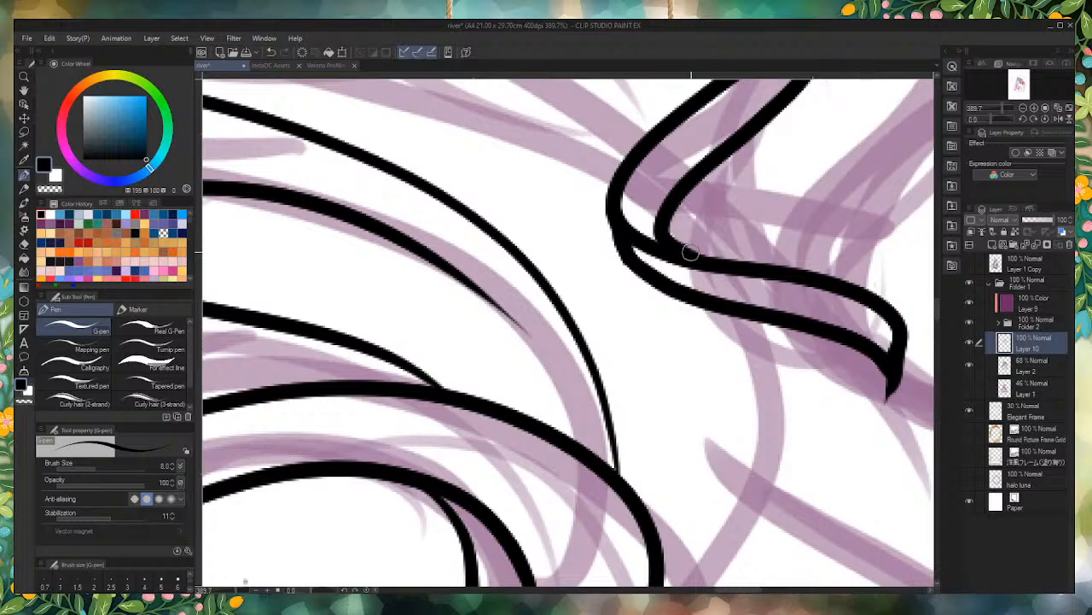
pyautogui.moveTo(633, 228)
pyautogui.mouseDown()
pyautogui.moveTo(688, 253)
pyautogui.moveTo(641, 219)
pyautogui.moveTo(663, 242)
pyautogui.moveTo(615, 179)
pyautogui.mouseUp()
pyautogui.hotkey('ctrl', '-')
pyautogui.hotkey('ctrl', '-')
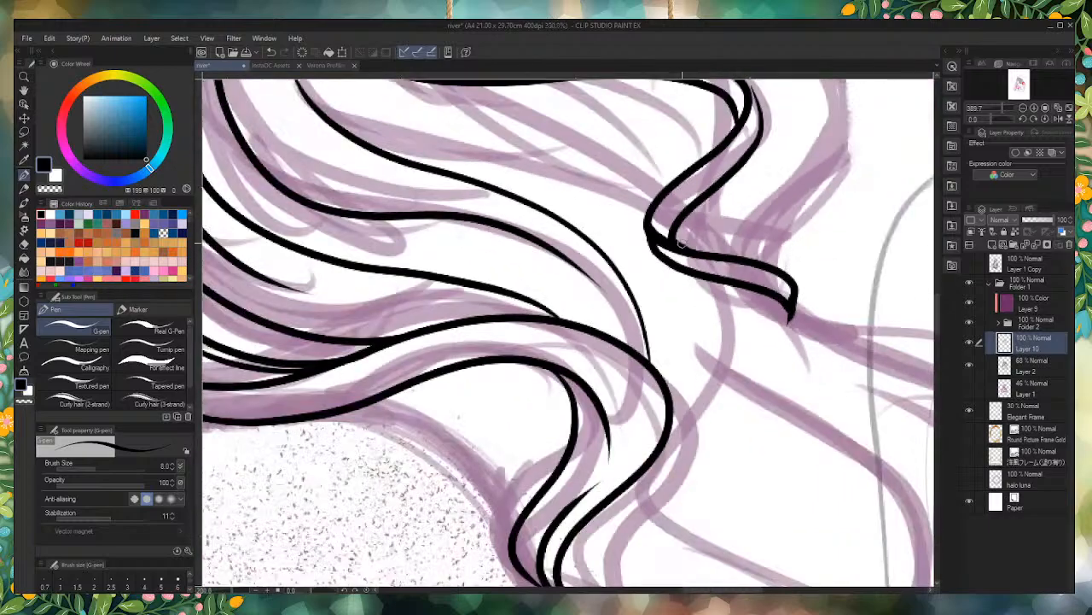
pyautogui.scroll(-2, 623, 425)
pyautogui.scroll(9, 649, 375)
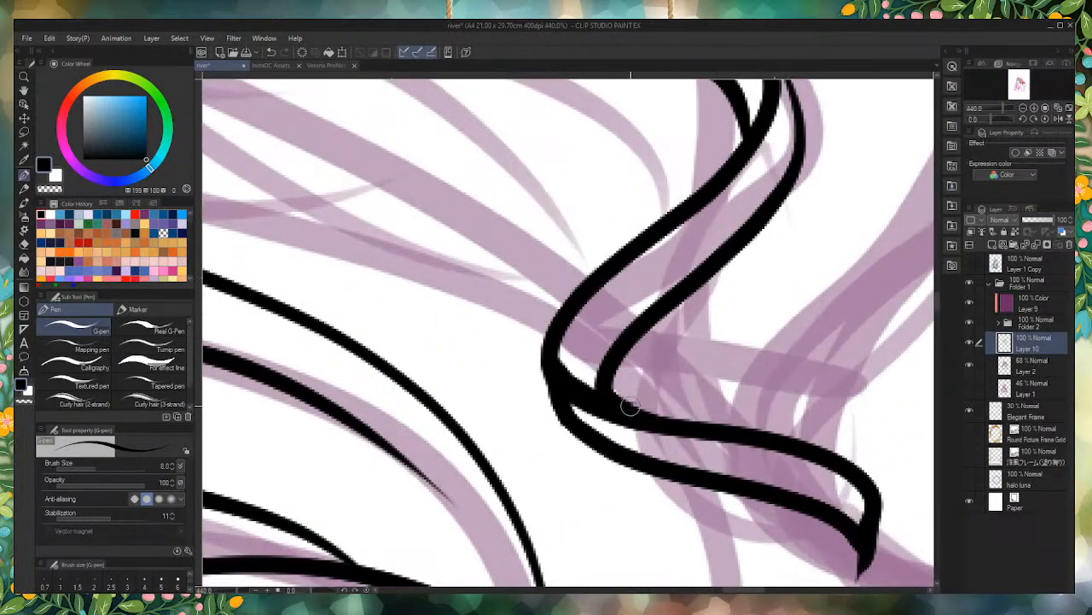
pyautogui.scroll(-10, 811, 440)
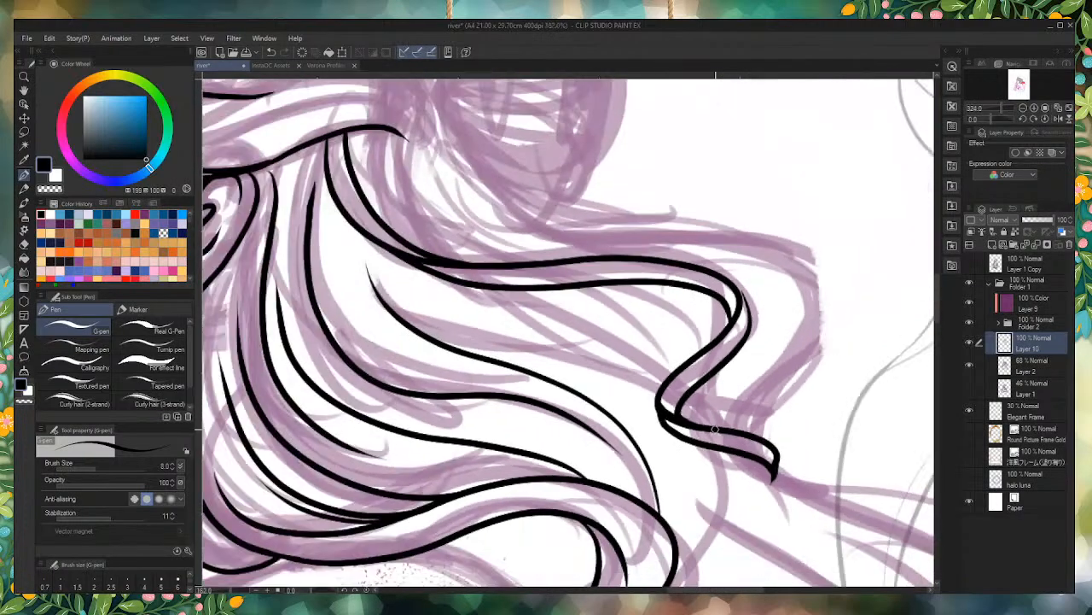
# Step: Ink two tapered lines on the swept-back hair above the ear, meeting in a point at the base of the bun
pyautogui.scroll(7, 595, 394)
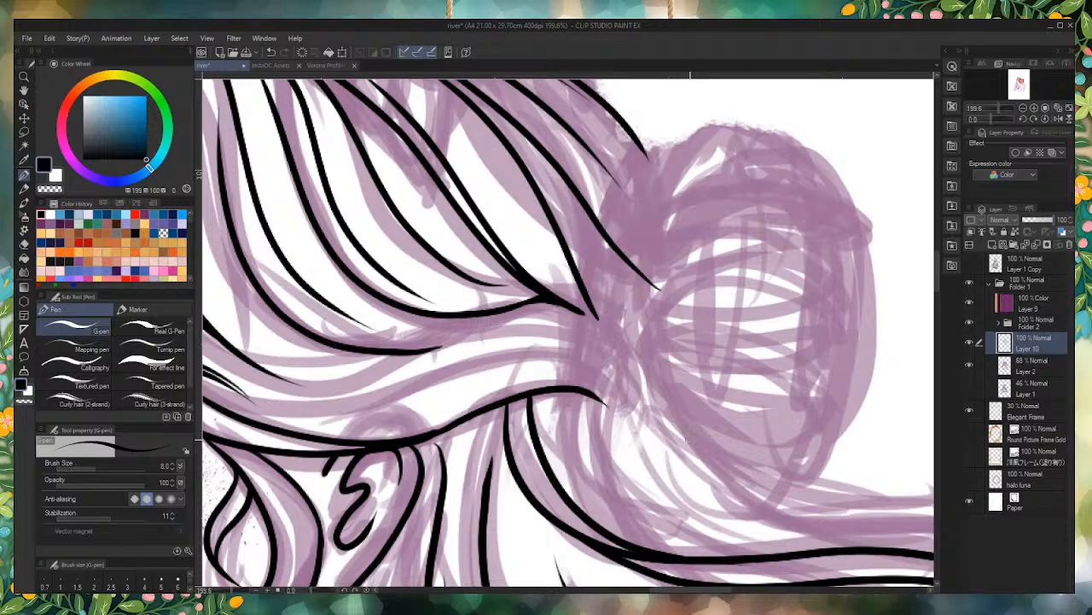
pyautogui.moveTo(670, 427)
pyautogui.mouseDown()
pyautogui.moveTo(547, 370)
pyautogui.moveTo(423, 375)
pyautogui.mouseUp()
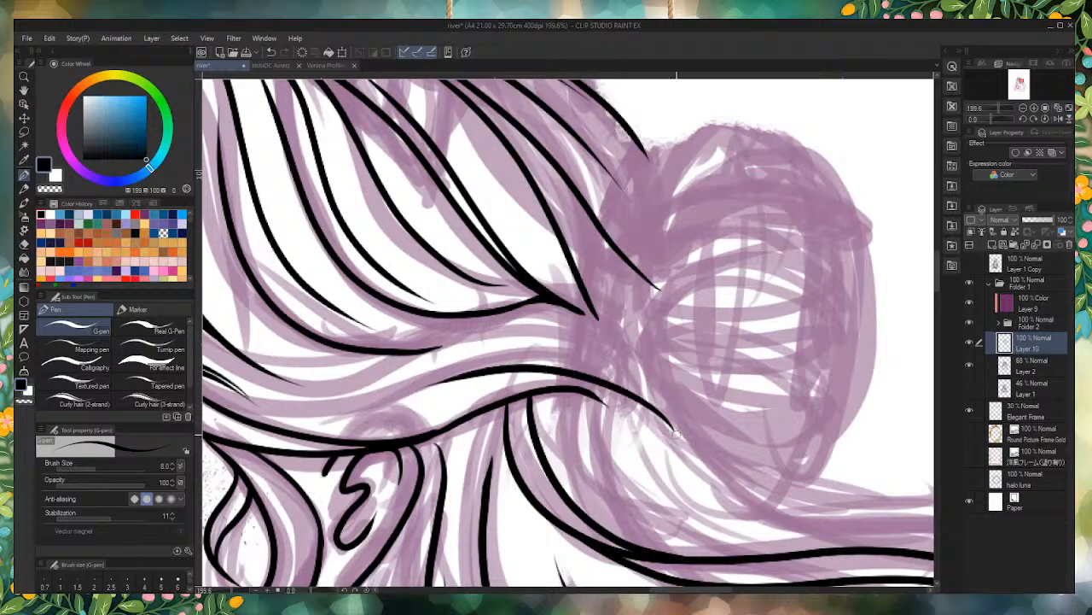
pyautogui.moveTo(675, 431)
pyautogui.mouseDown()
pyautogui.moveTo(559, 395)
pyautogui.moveTo(402, 397)
pyautogui.mouseUp()
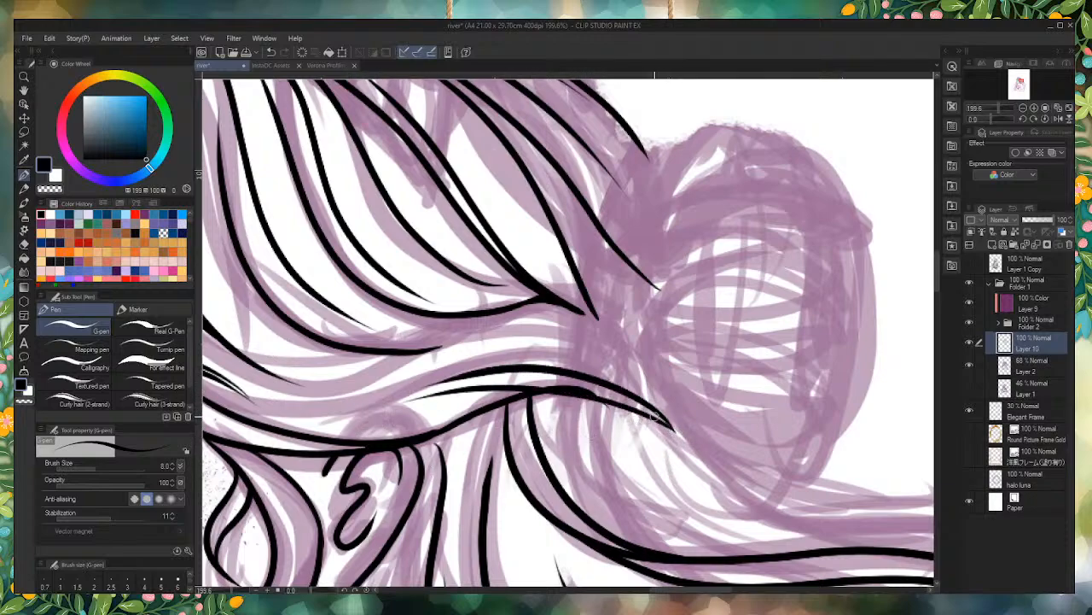
pyautogui.hotkey('ctrl', 'z')
pyautogui.moveTo(672, 428)
pyautogui.mouseDown()
pyautogui.moveTo(635, 407)
pyautogui.moveTo(485, 379)
pyautogui.moveTo(440, 384)
pyautogui.mouseUp()
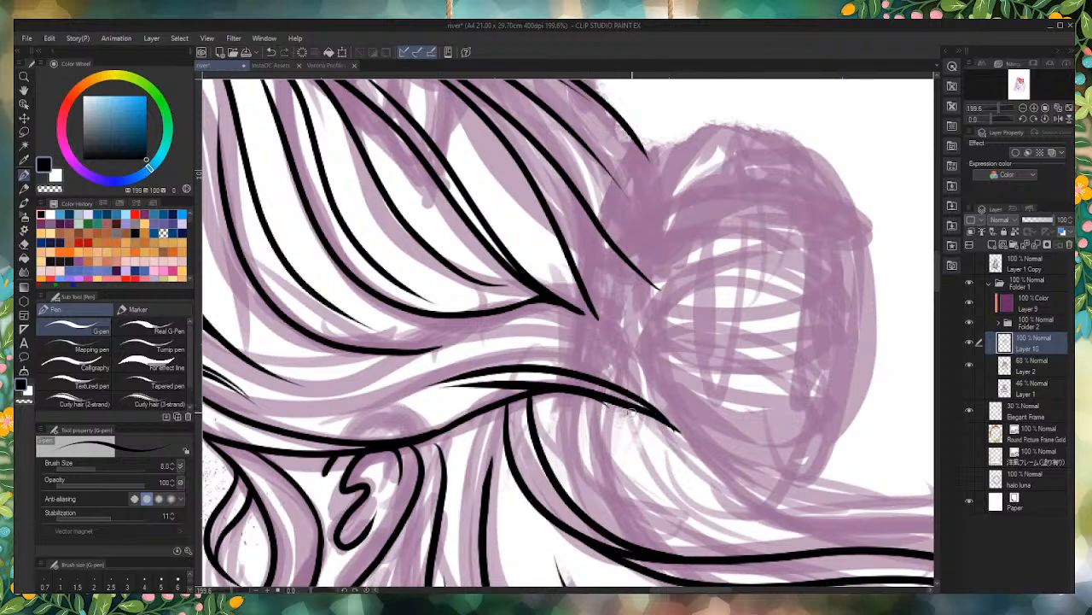
pyautogui.hotkey('ctrl', 'z')
pyautogui.moveTo(680, 432)
pyautogui.mouseDown()
pyautogui.moveTo(606, 402)
pyautogui.moveTo(474, 379)
pyautogui.mouseUp()
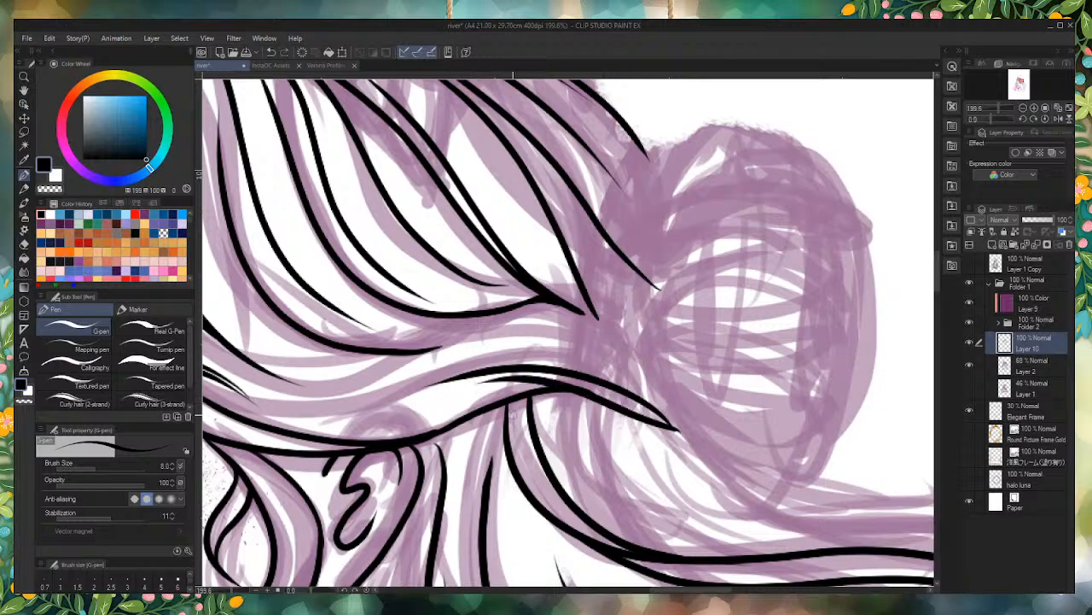
# Step: Add more tapered strand lines above the swept-back section, converging on its pointed end beside the bun
pyautogui.moveTo(679, 430); pyautogui.dragTo(484, 341)
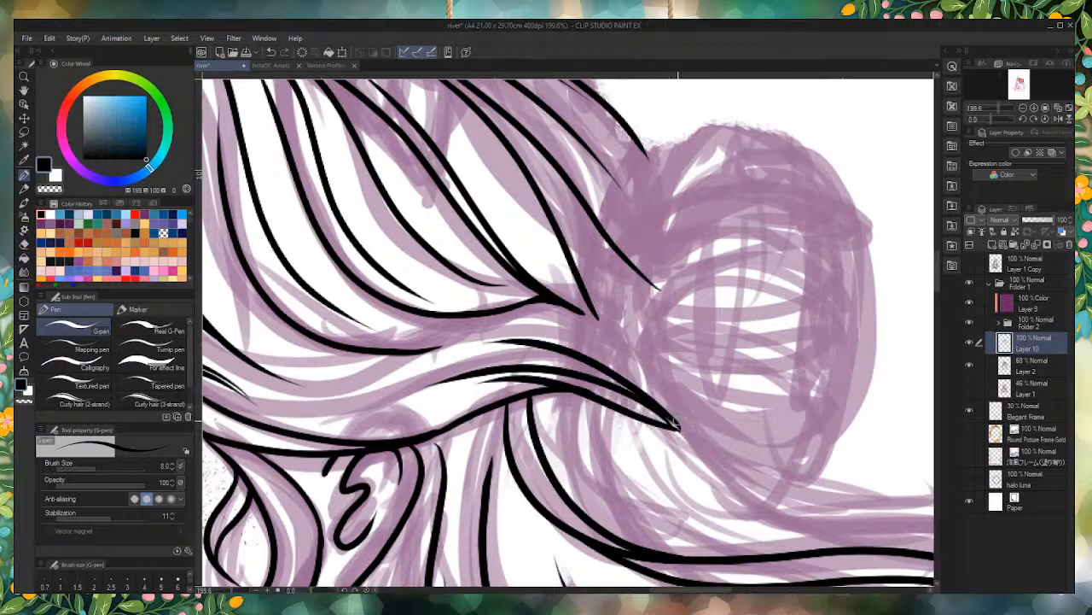
pyautogui.moveTo(663, 400)
pyautogui.mouseDown()
pyautogui.moveTo(611, 338)
pyautogui.moveTo(504, 307)
pyautogui.moveTo(568, 310)
pyautogui.mouseUp()
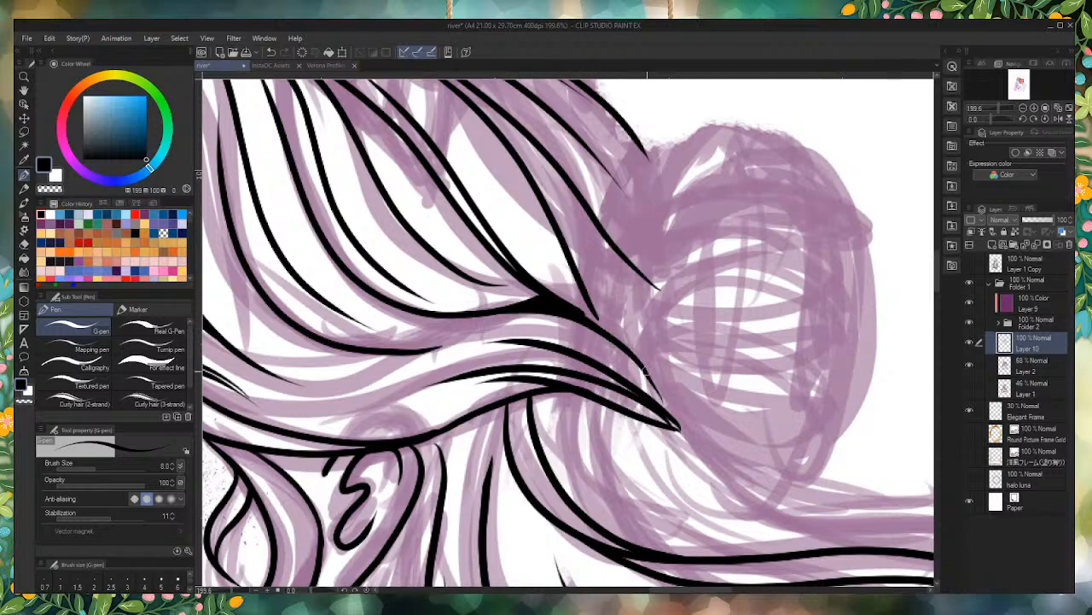
pyautogui.moveTo(674, 422); pyautogui.dragTo(589, 326)
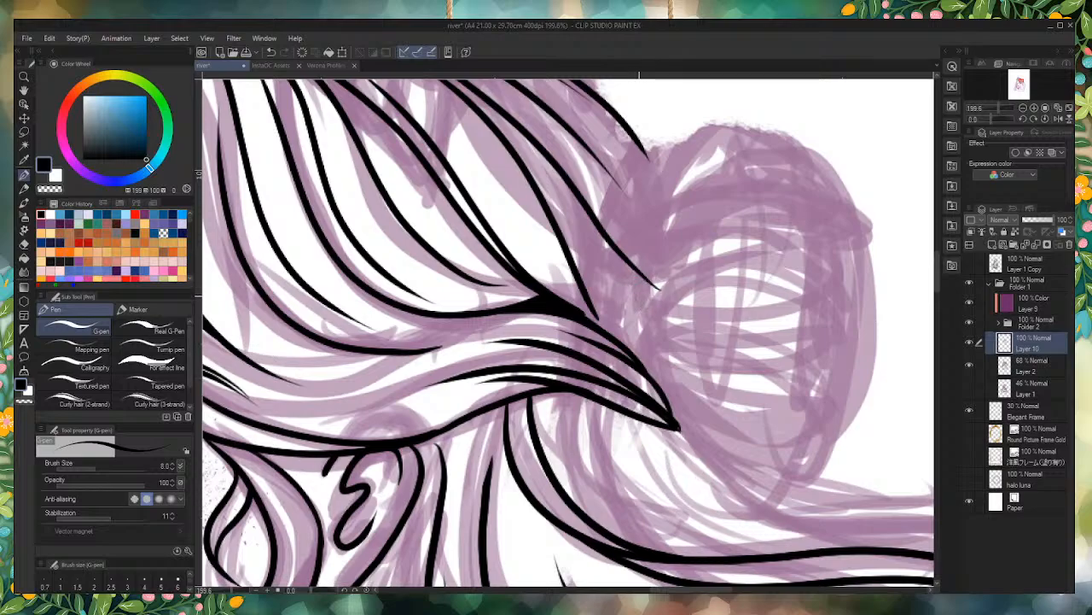
# Step: Darken and join the tapering ends of the strand lines in the hair above the temple
pyautogui.scroll(-5, 628, 294)
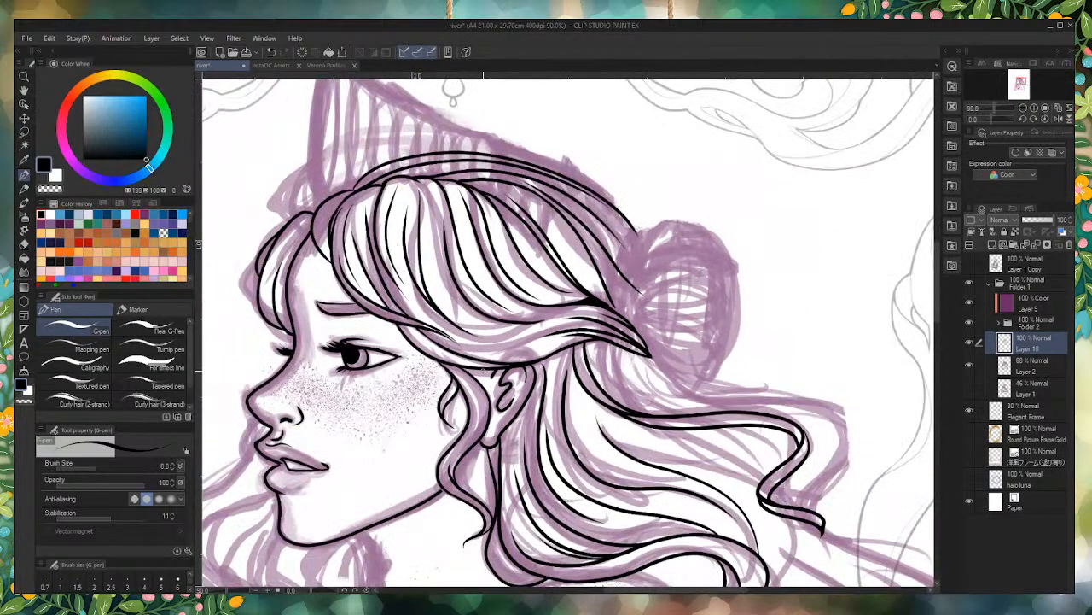
pyautogui.scroll(6, 483, 371)
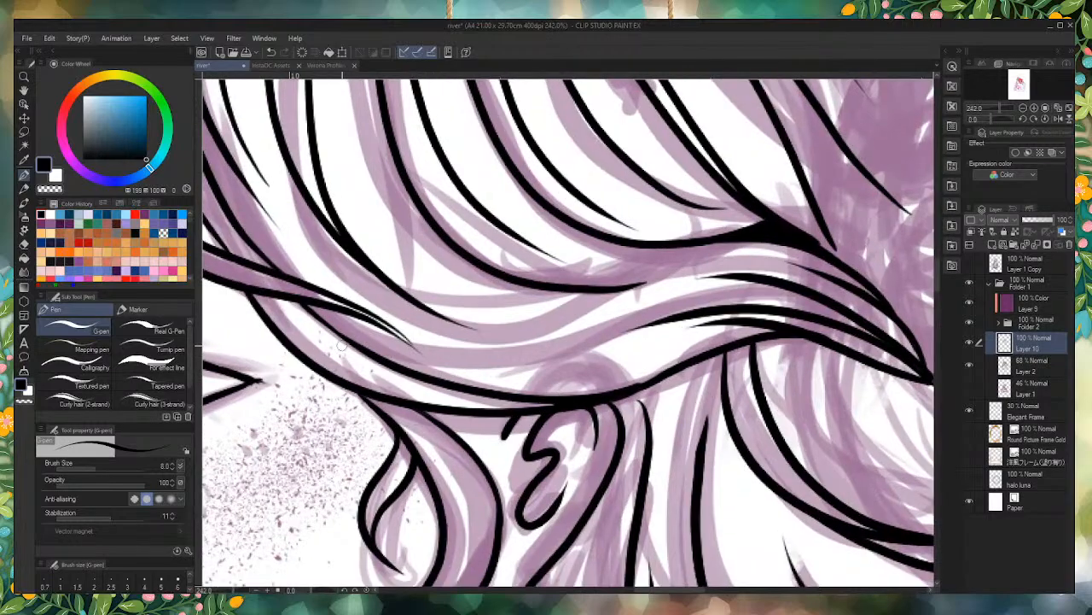
pyautogui.scroll(3, 401, 337)
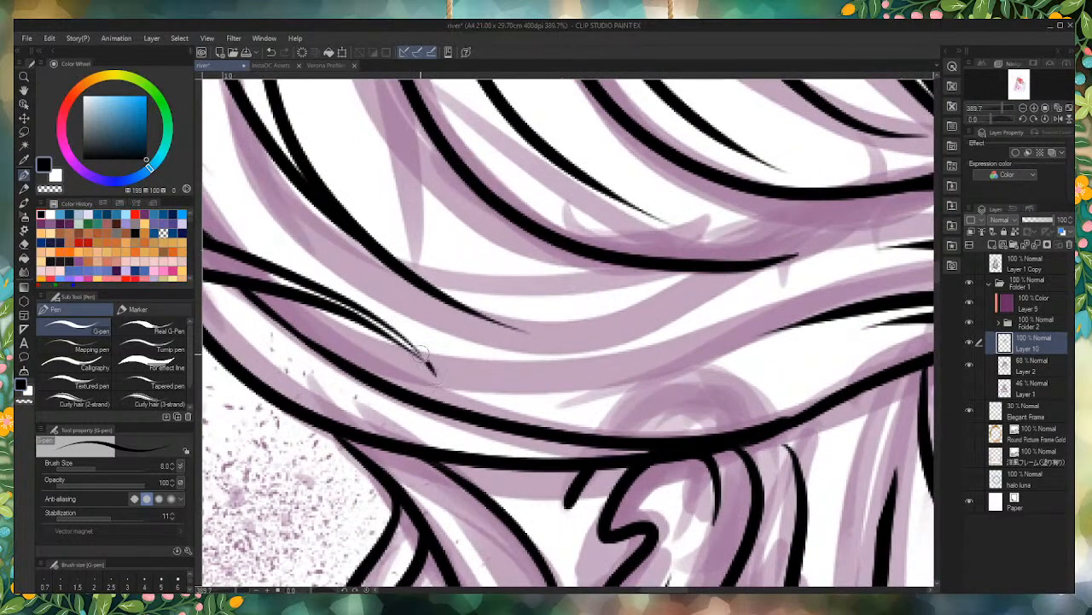
pyautogui.scroll(-1, 419, 356)
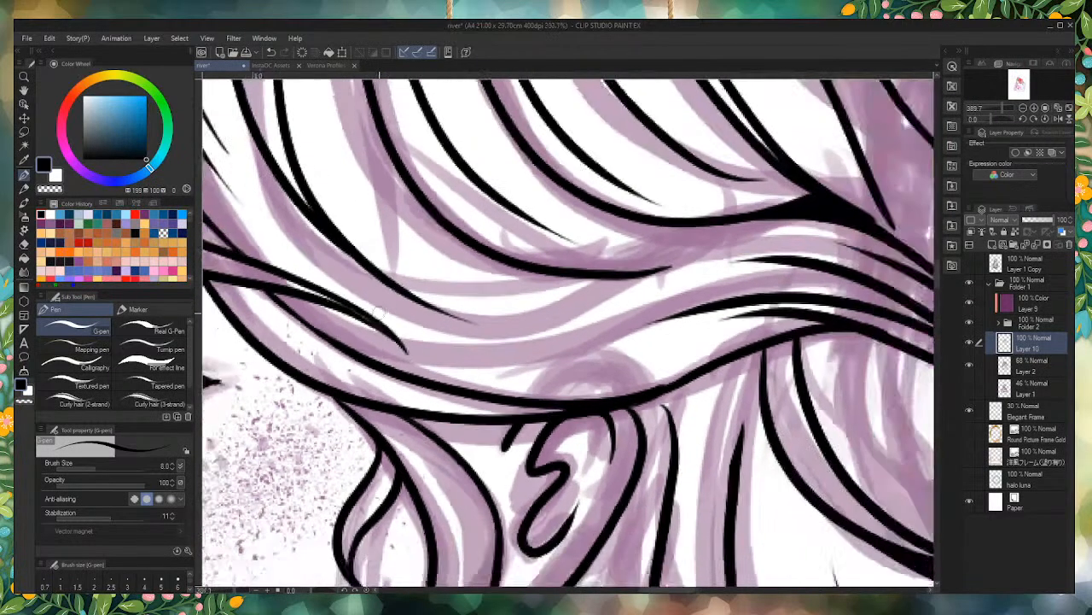
# Step: Ink a short curve beside the upper lip and the long wavy outer contour of the front hair strand below it
pyautogui.scroll(-10, 379, 312)
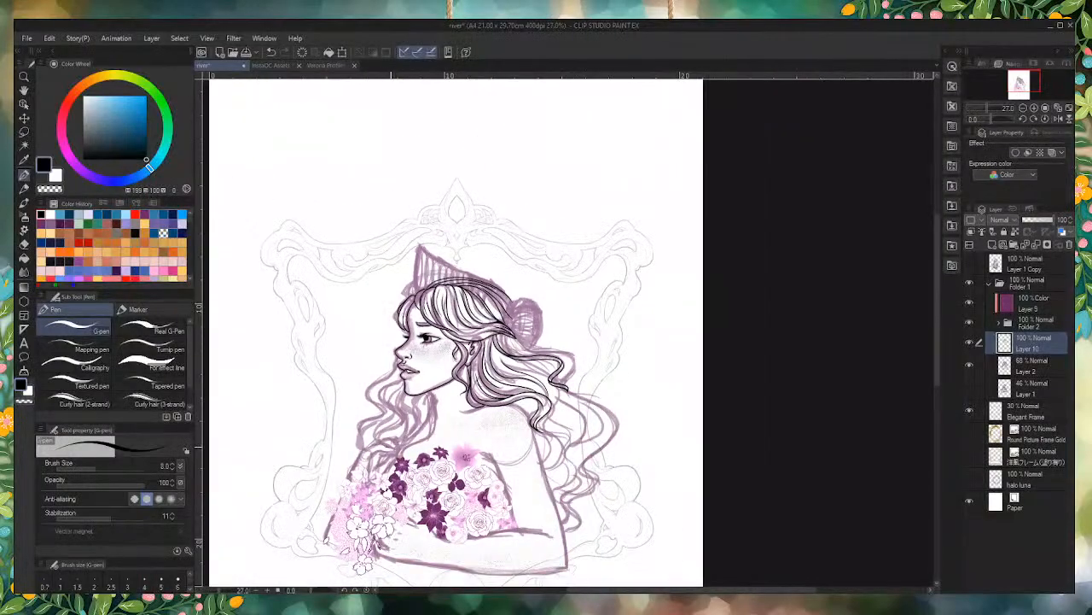
pyautogui.scroll(2, 422, 359)
pyautogui.scroll(5, 393, 273)
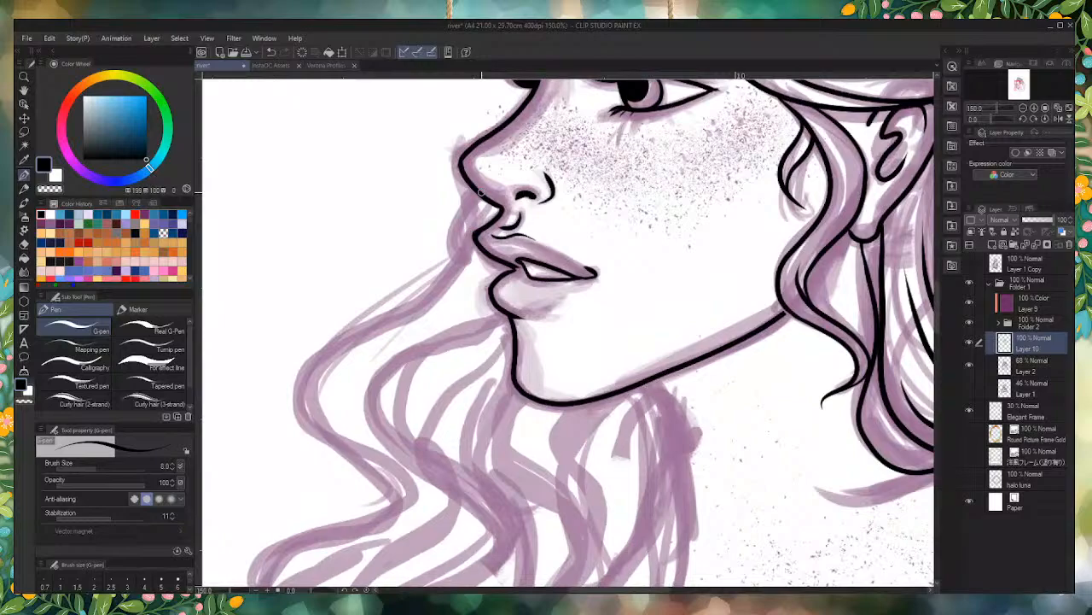
pyautogui.moveTo(481, 191); pyautogui.dragTo(453, 252)
pyautogui.moveTo(483, 206)
pyautogui.mouseDown()
pyautogui.moveTo(432, 291)
pyautogui.moveTo(350, 333)
pyautogui.moveTo(274, 403)
pyautogui.moveTo(343, 455)
pyautogui.moveTo(380, 533)
pyautogui.mouseUp()
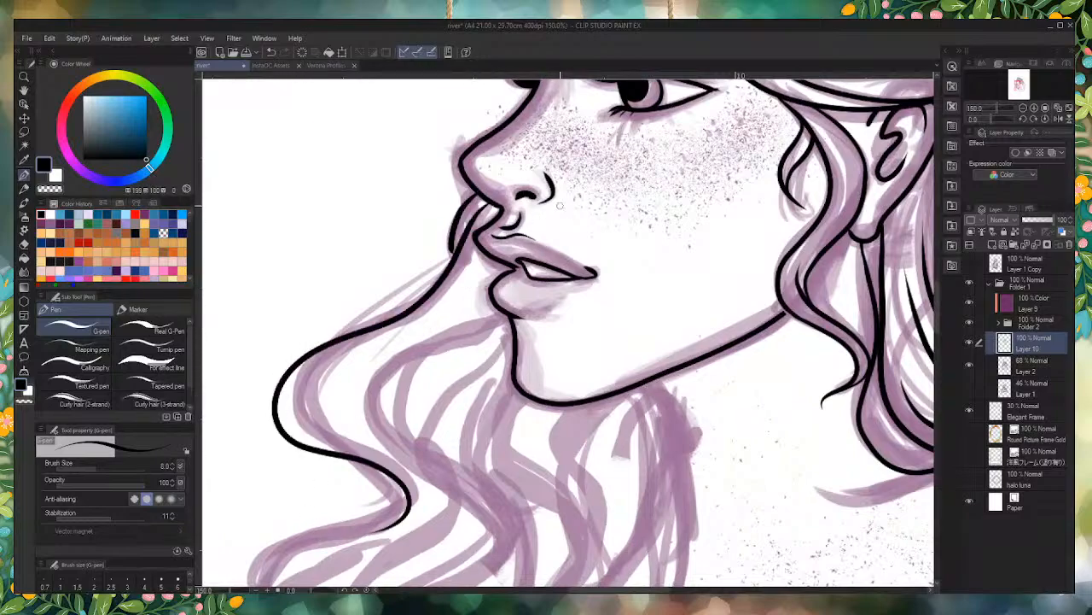
pyautogui.scroll(-3, 559, 205)
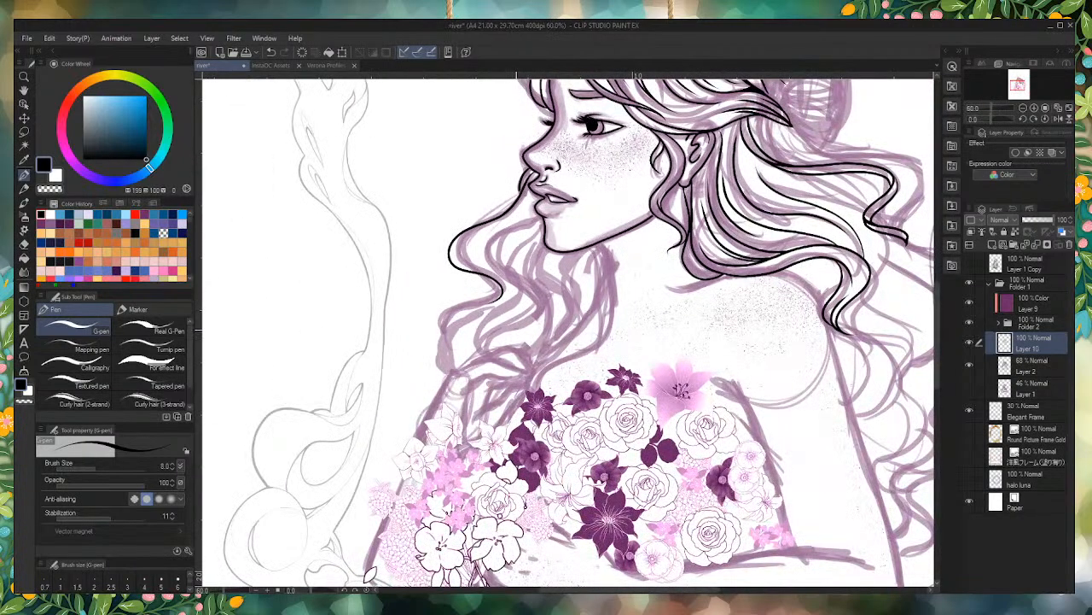
pyautogui.scroll(5, 546, 205)
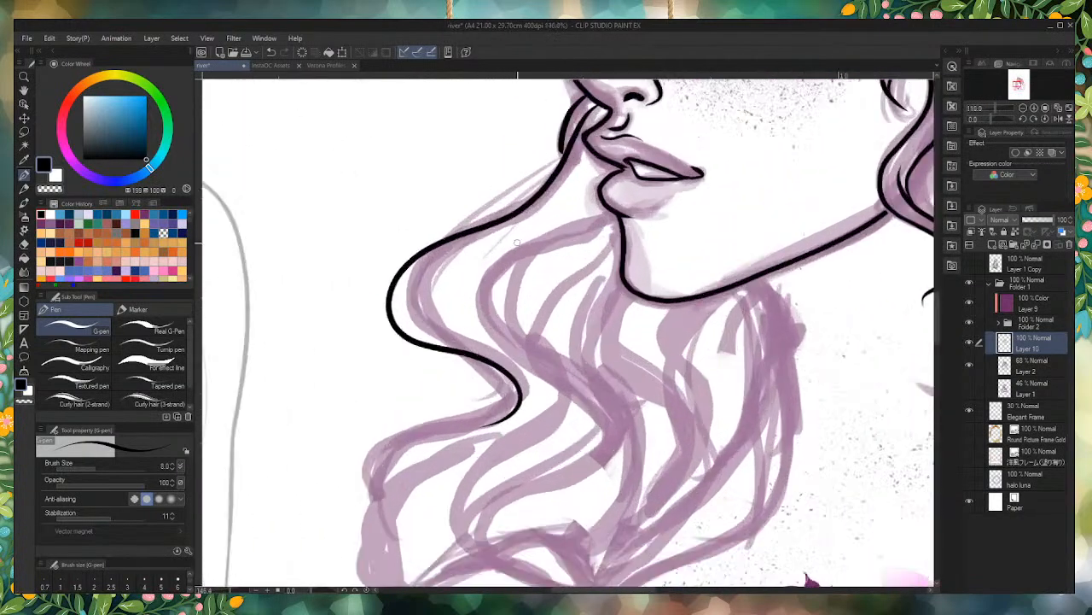
pyautogui.moveTo(623, 138)
pyautogui.mouseDown()
pyautogui.moveTo(614, 169)
pyautogui.moveTo(480, 269)
pyautogui.moveTo(552, 364)
pyautogui.moveTo(491, 540)
pyautogui.mouseUp()
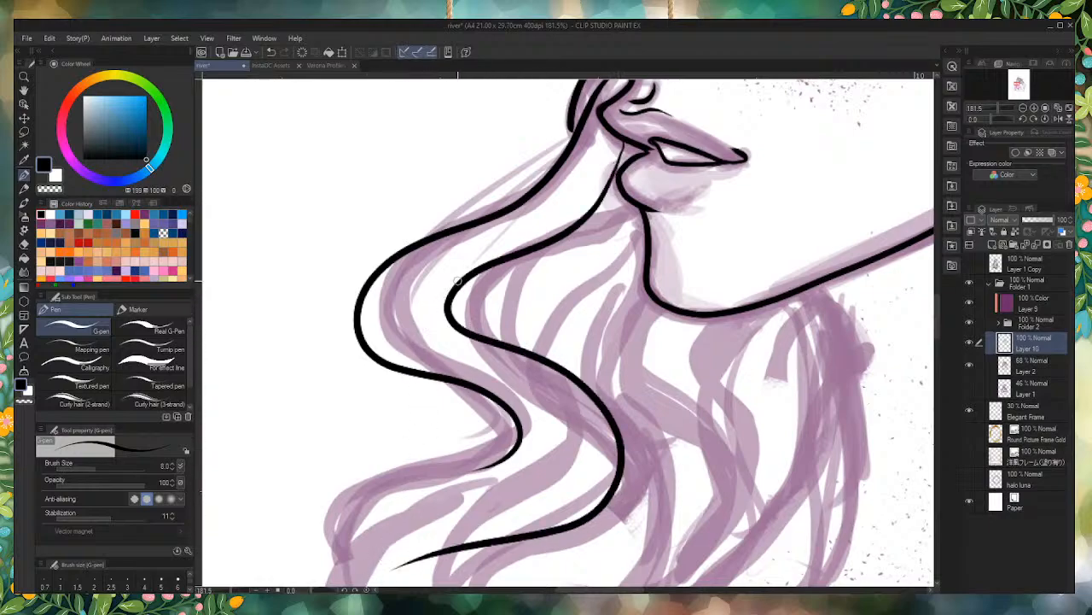
pyautogui.hotkey('ctrl', 'z')
pyautogui.moveTo(479, 507)
pyautogui.mouseDown()
pyautogui.moveTo(548, 468)
pyautogui.moveTo(561, 386)
pyautogui.moveTo(432, 351)
pyautogui.moveTo(403, 293)
pyautogui.moveTo(597, 203)
pyautogui.mouseUp()
pyautogui.hotkey('ctrl', 'z')
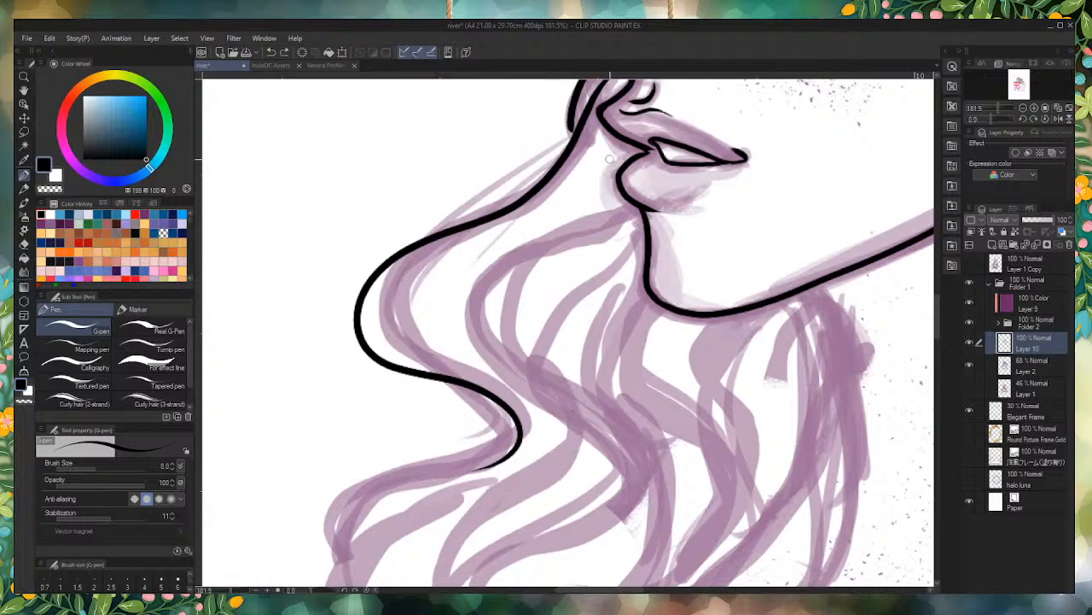
# Step: Ink the front strand's long inner wavy contour from beside the mouth, plus a short curve linking it to the outer contour's end
pyautogui.moveTo(611, 130)
pyautogui.mouseDown()
pyautogui.moveTo(566, 211)
pyautogui.moveTo(437, 279)
pyautogui.moveTo(437, 333)
pyautogui.moveTo(567, 365)
pyautogui.moveTo(607, 508)
pyautogui.moveTo(330, 570)
pyautogui.mouseUp()
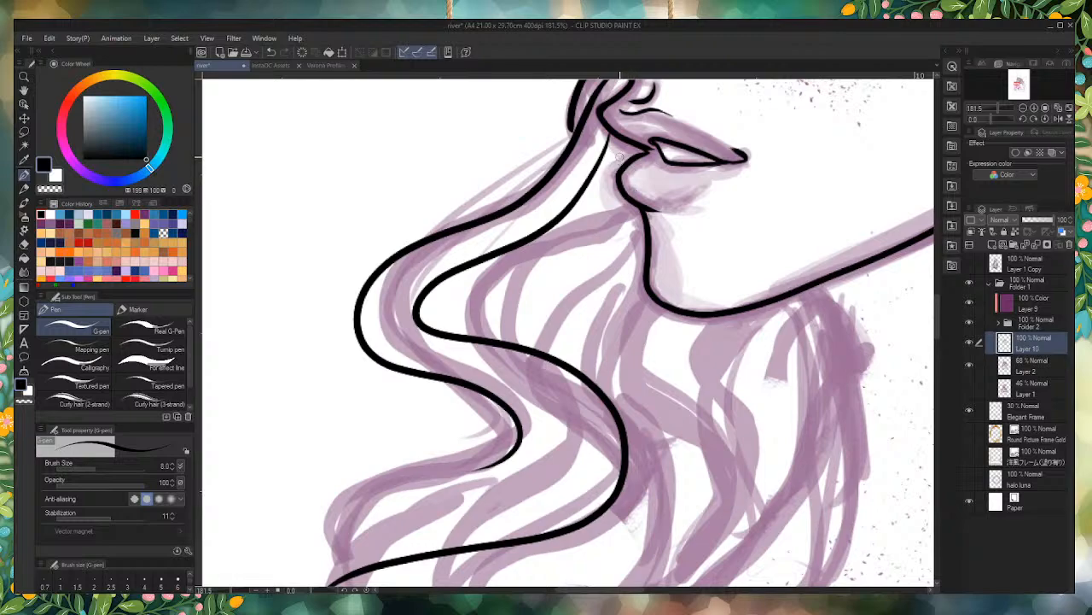
pyautogui.scroll(-3, 631, 141)
pyautogui.scroll(3, 546, 194)
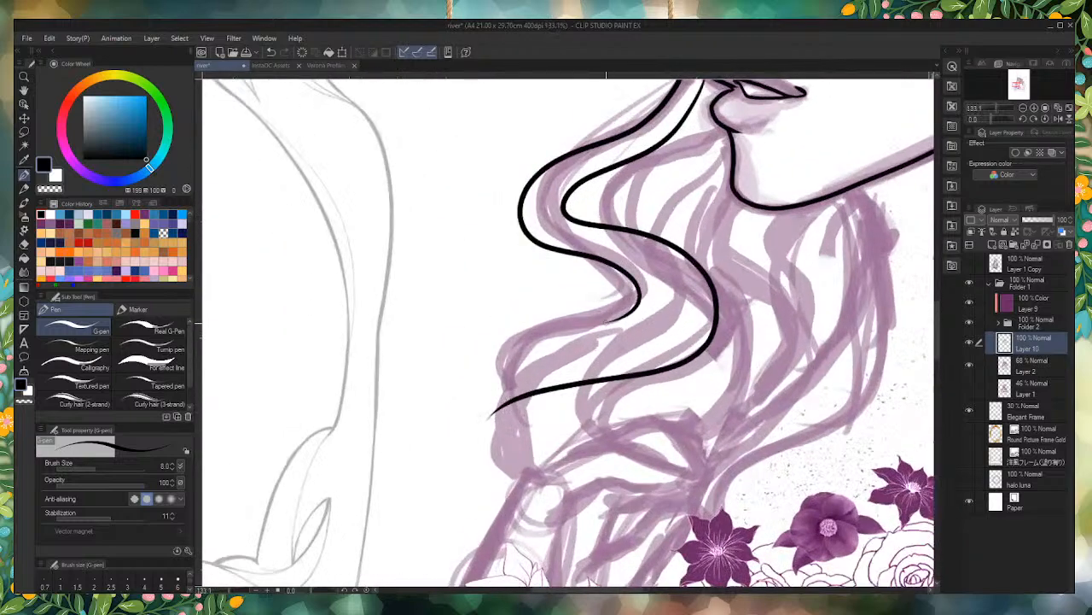
pyautogui.moveTo(611, 321)
pyautogui.mouseDown()
pyautogui.moveTo(666, 293)
pyautogui.moveTo(628, 229)
pyautogui.mouseUp()
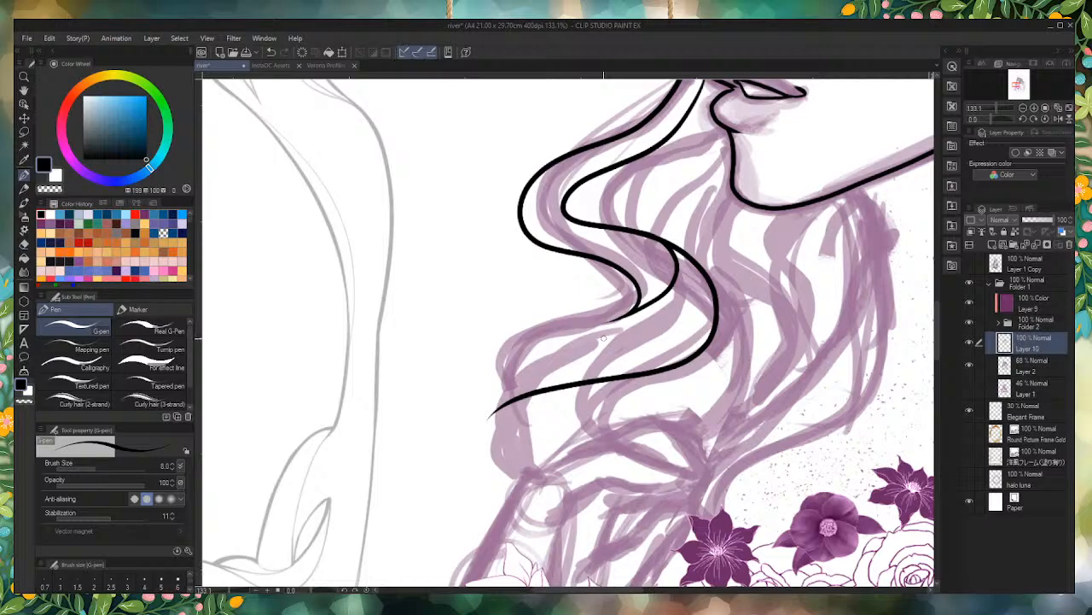
# Step: Continue the front strand's outer contour into a hooked lower end and join the inner contour to its tip
pyautogui.scroll(2, 501, 379)
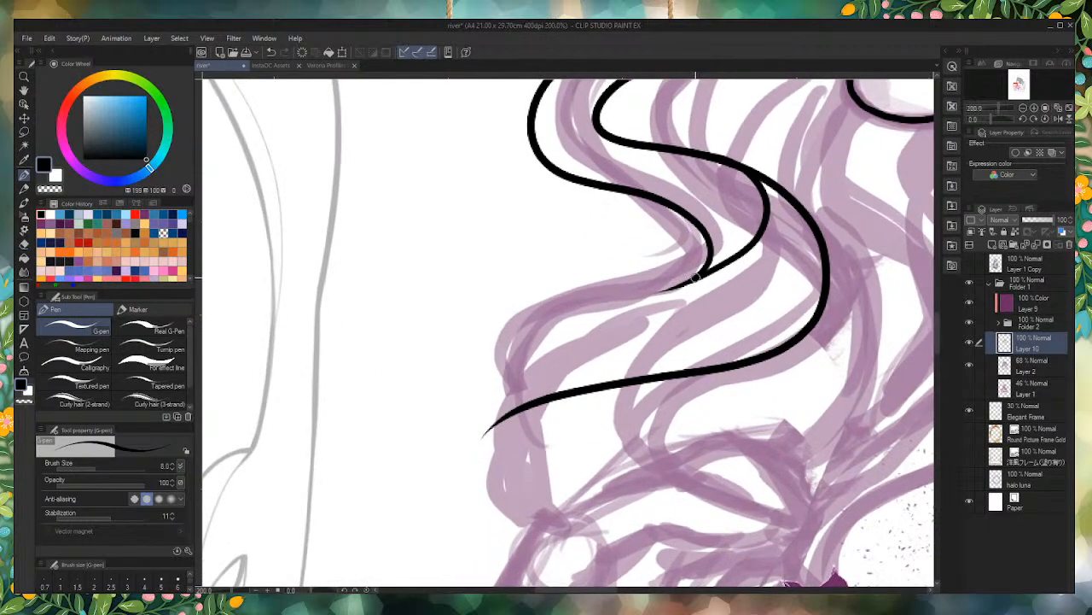
pyautogui.moveTo(698, 275)
pyautogui.mouseDown()
pyautogui.moveTo(563, 312)
pyautogui.moveTo(468, 385)
pyautogui.moveTo(512, 482)
pyautogui.mouseUp()
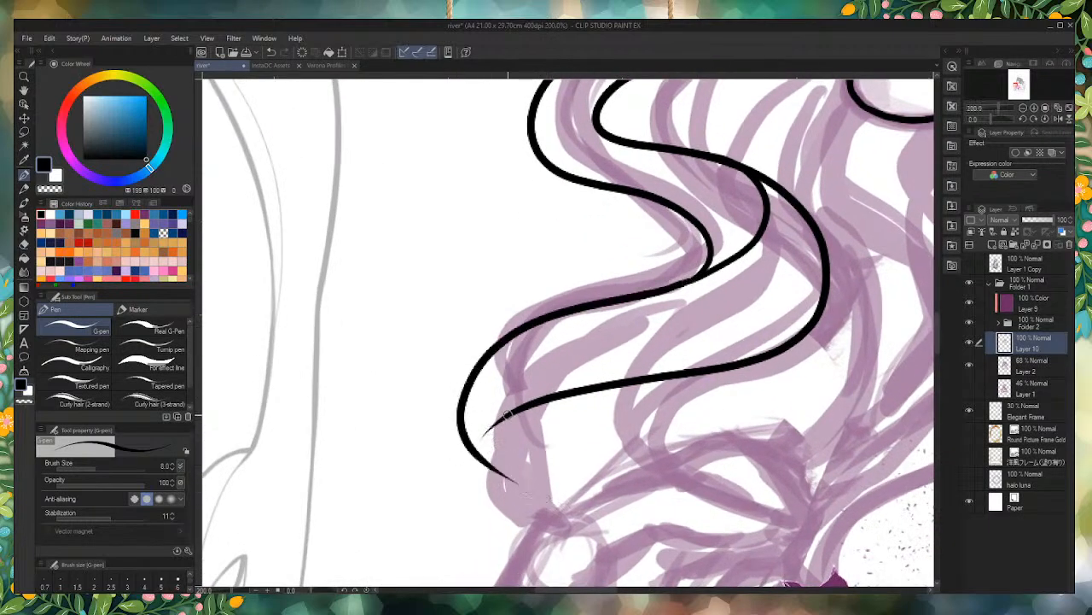
pyautogui.moveTo(482, 444); pyautogui.dragTo(512, 474)
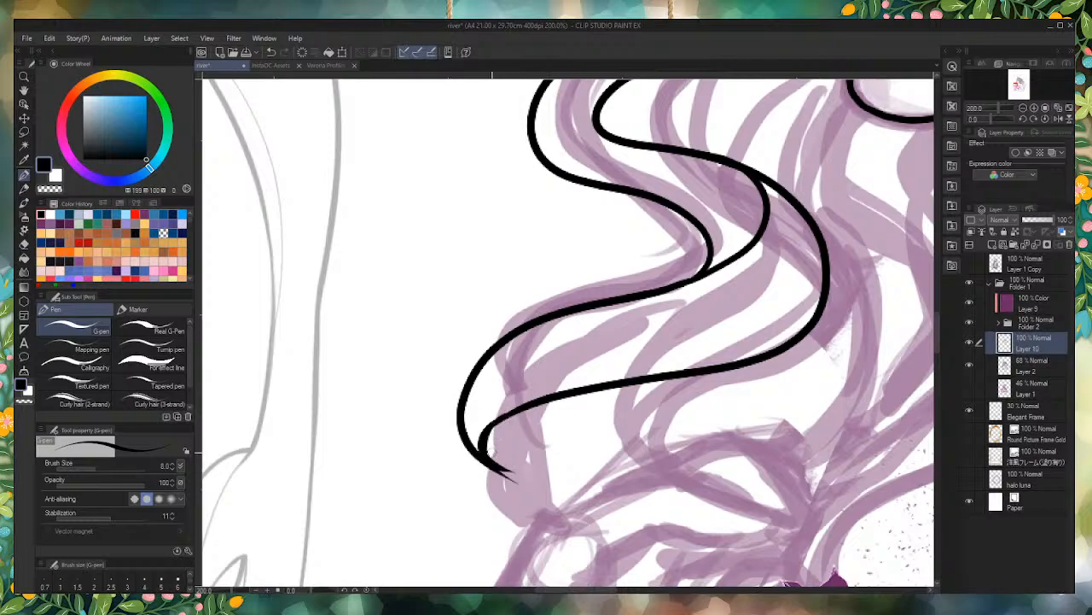
pyautogui.scroll(-8, 514, 461)
pyautogui.scroll(11, 547, 235)
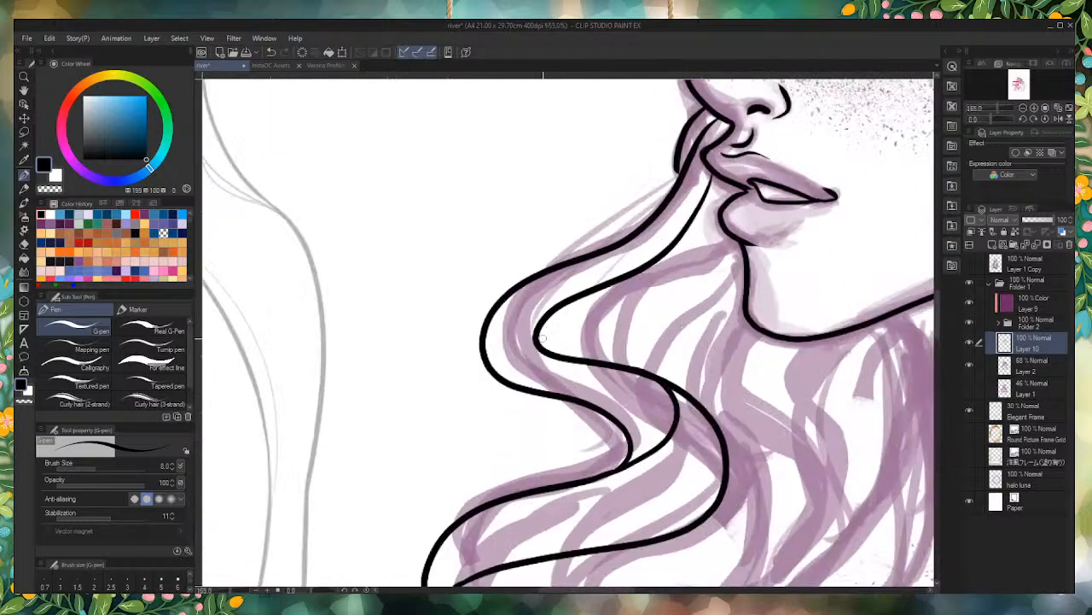
# Step: Ink a short curve linking the inner and outer contours at the front strand's upper bend, and thicken its lower junction
pyautogui.moveTo(565, 396); pyautogui.dragTo(531, 282)
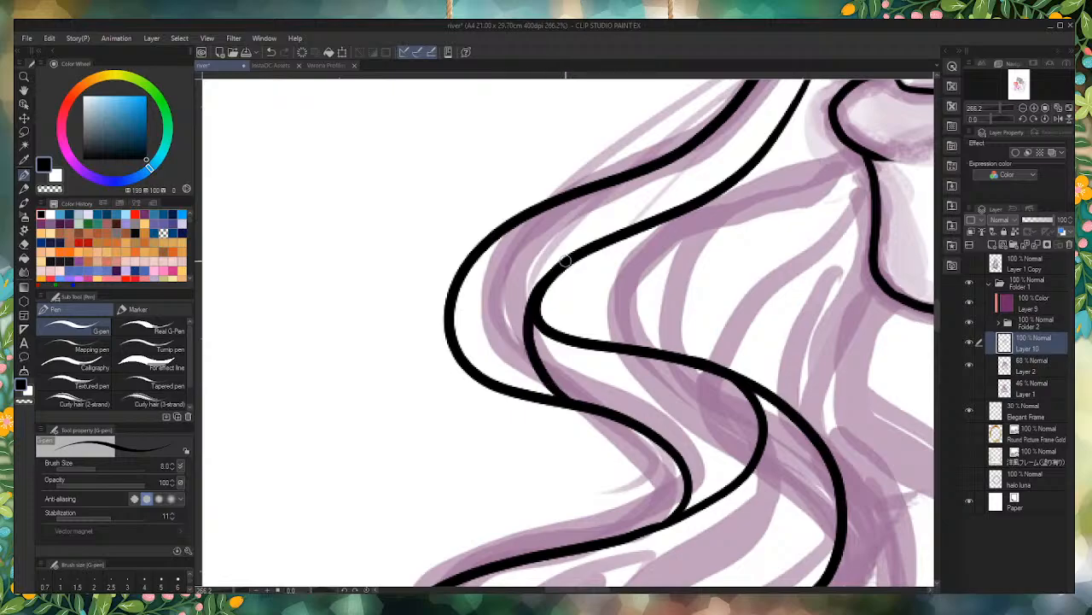
pyautogui.scroll(-6, 542, 358)
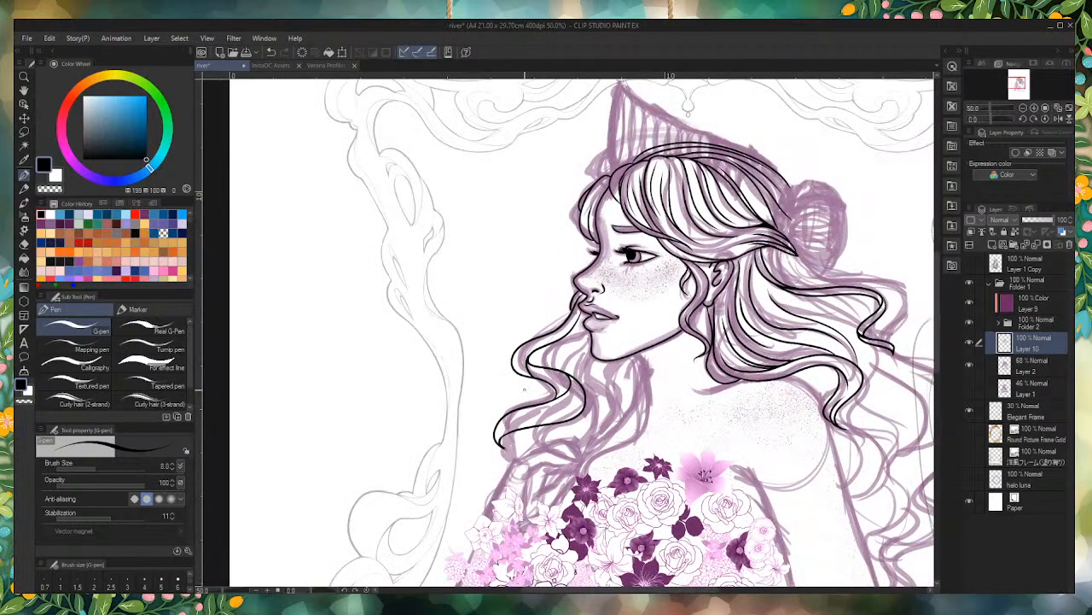
pyautogui.scroll(10, 534, 375)
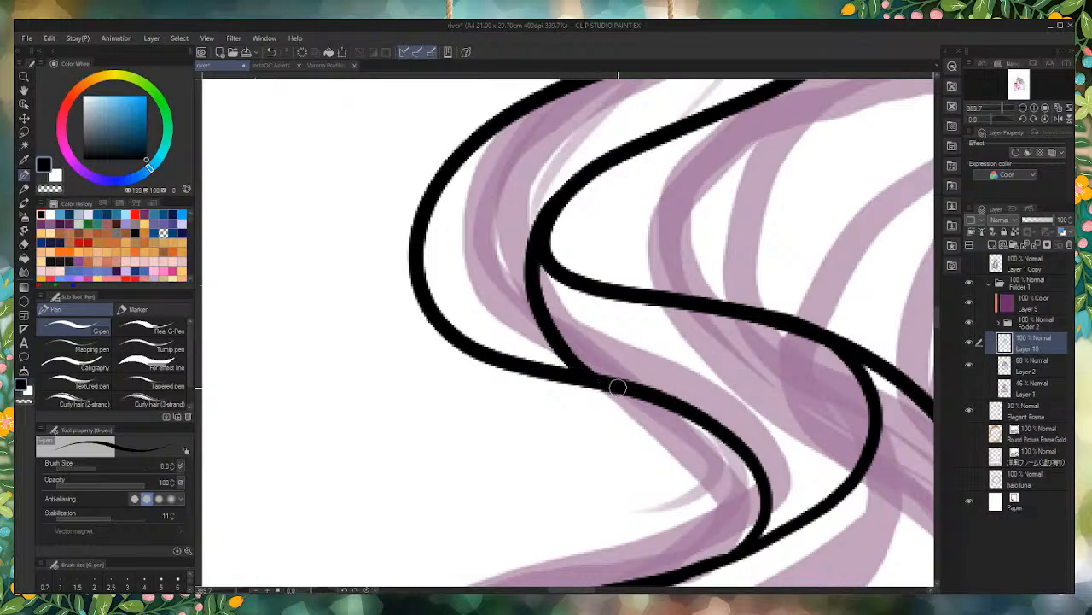
pyautogui.moveTo(624, 391); pyautogui.dragTo(536, 378)
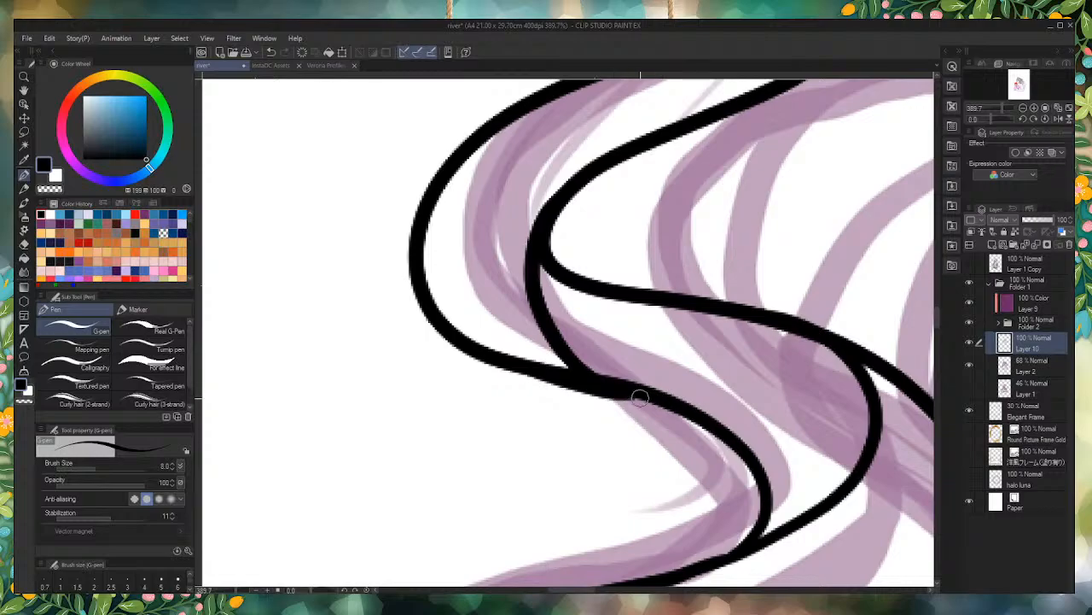
# Step: Ink a tapered curve descending from the underside of the jaw along the hair's neck-side edge
pyautogui.scroll(-3, 475, 262)
pyautogui.scroll(-5, 475, 263)
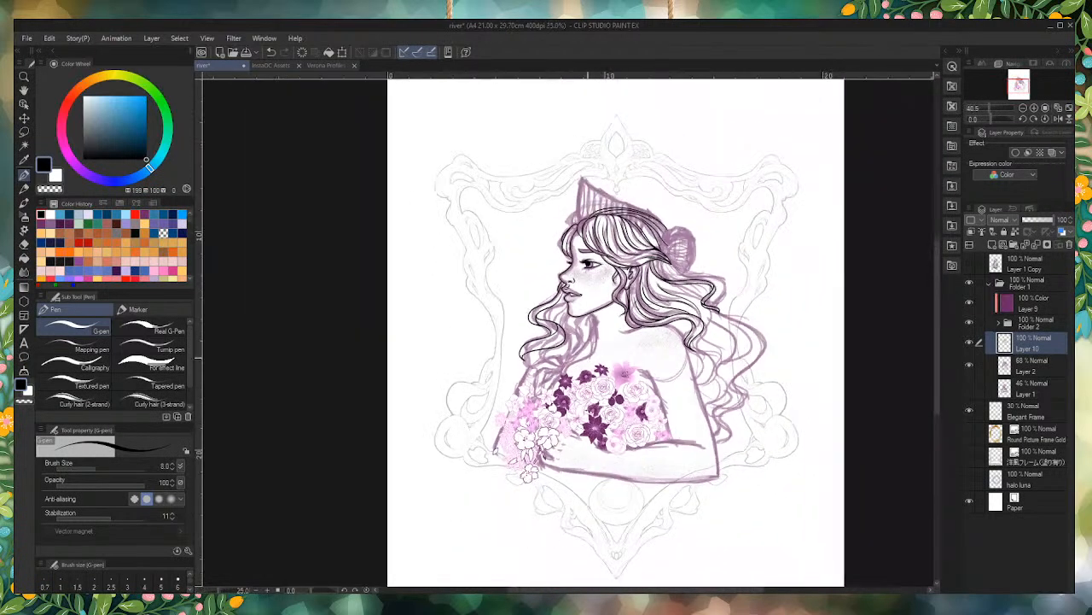
pyautogui.scroll(3, 707, 480)
pyautogui.scroll(5, 623, 352)
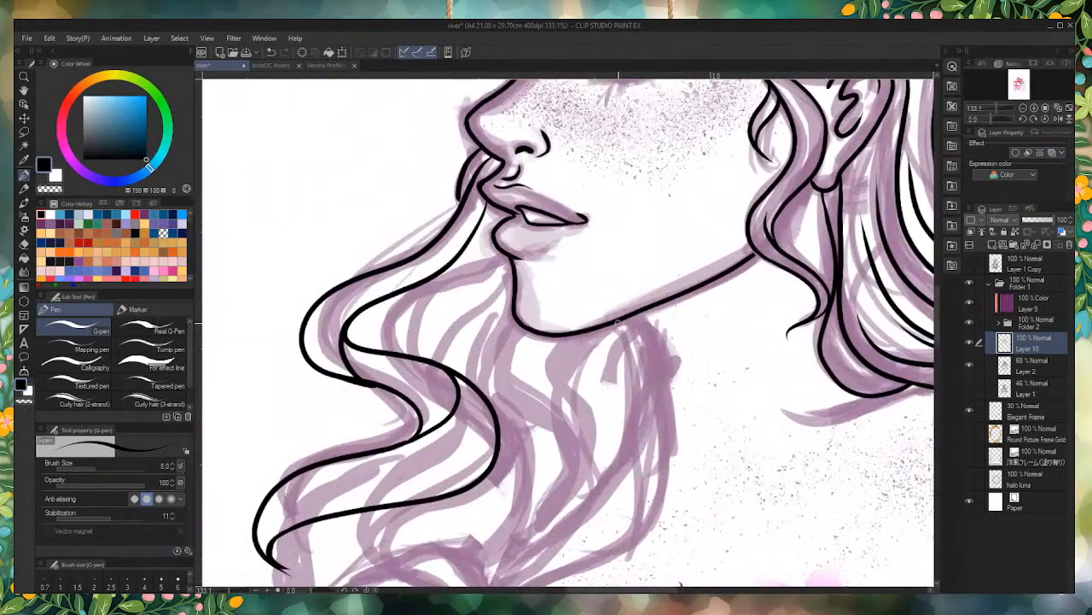
pyautogui.moveTo(633, 330)
pyautogui.mouseDown()
pyautogui.moveTo(660, 425)
pyautogui.moveTo(654, 507)
pyautogui.mouseUp()
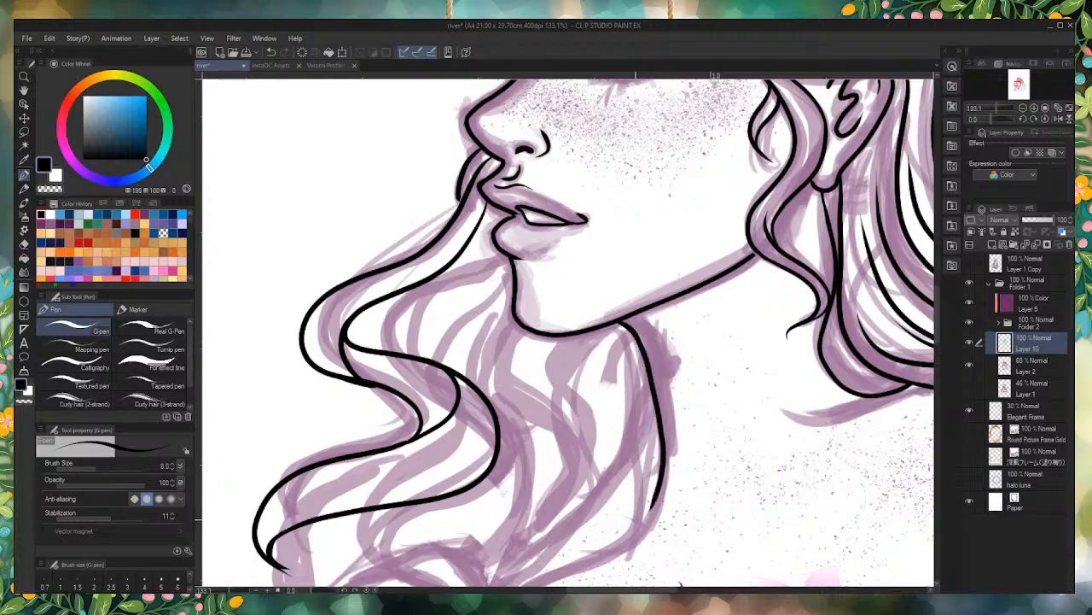
# Step: Thicken the forehead profile line from the front hair parting down to the bridge of the nose
pyautogui.scroll(5, 734, 265)
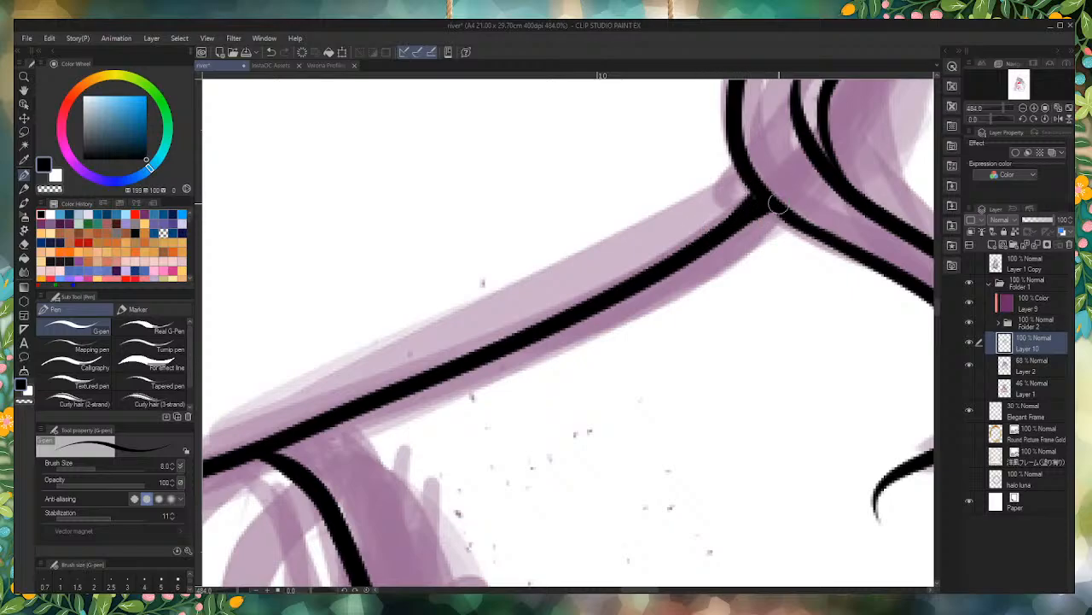
pyautogui.scroll(-3, 770, 207)
pyautogui.scroll(-7, 800, 401)
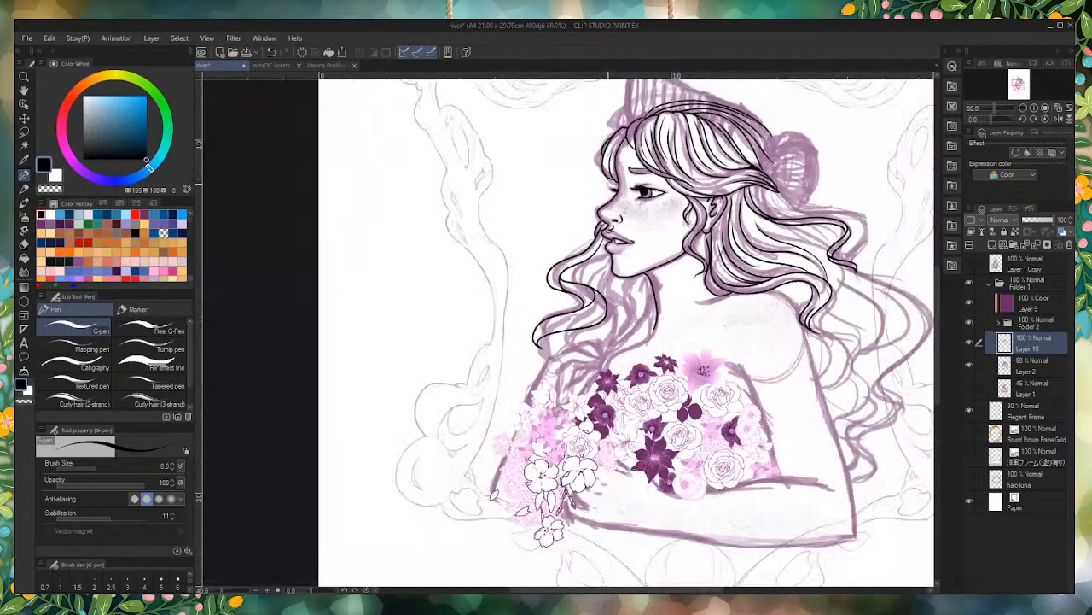
pyautogui.scroll(4, 601, 141)
pyautogui.scroll(3, 601, 141)
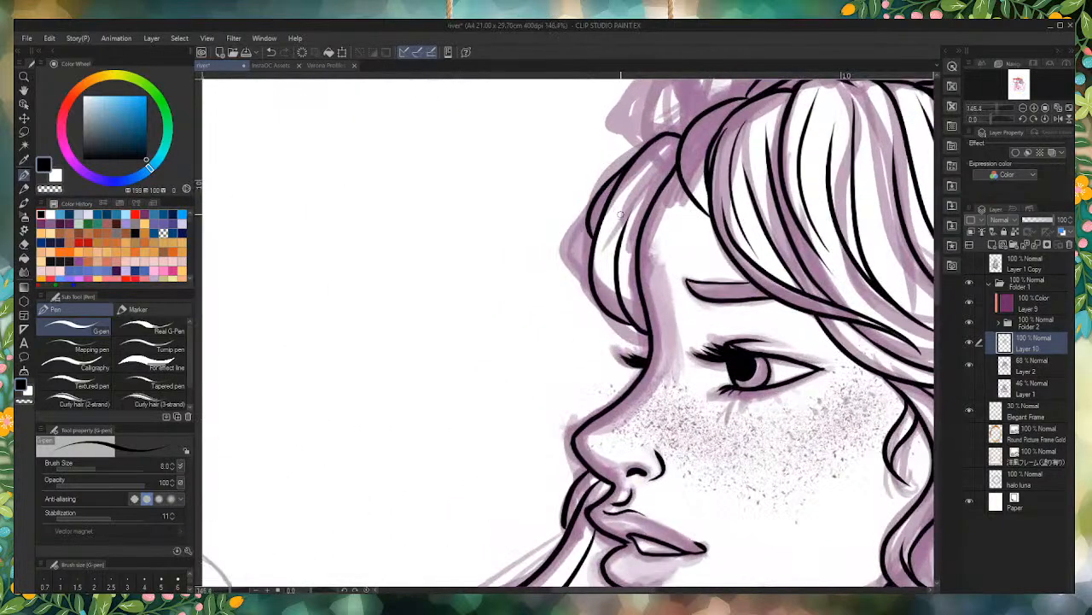
pyautogui.scroll(3, 619, 213)
pyautogui.moveTo(692, 125)
pyautogui.mouseDown()
pyautogui.moveTo(626, 248)
pyautogui.moveTo(630, 355)
pyautogui.moveTo(621, 283)
pyautogui.moveTo(638, 452)
pyautogui.mouseUp()
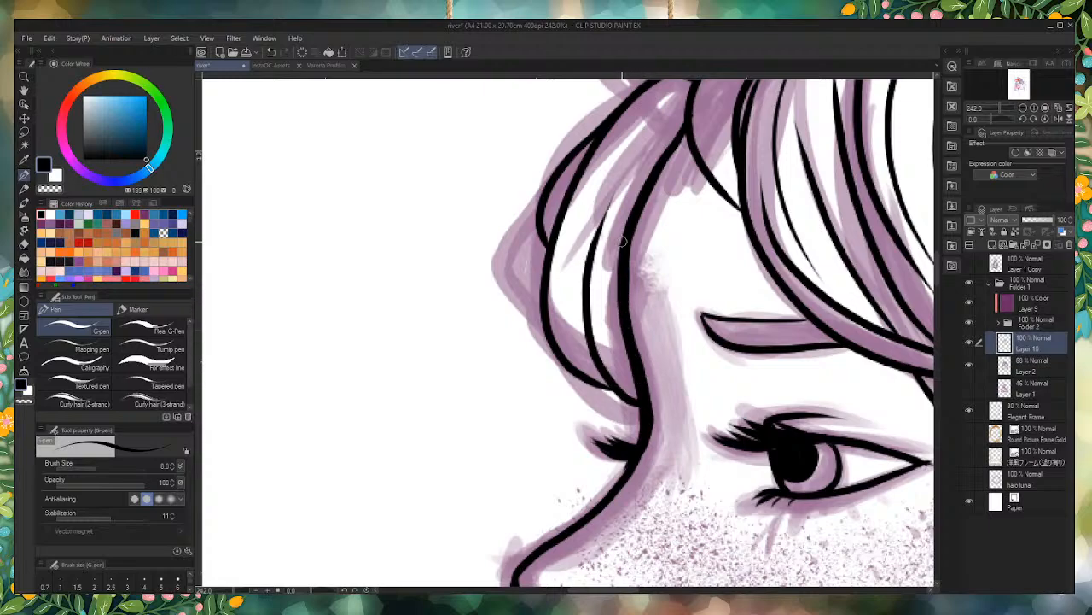
pyautogui.scroll(-1, 666, 256)
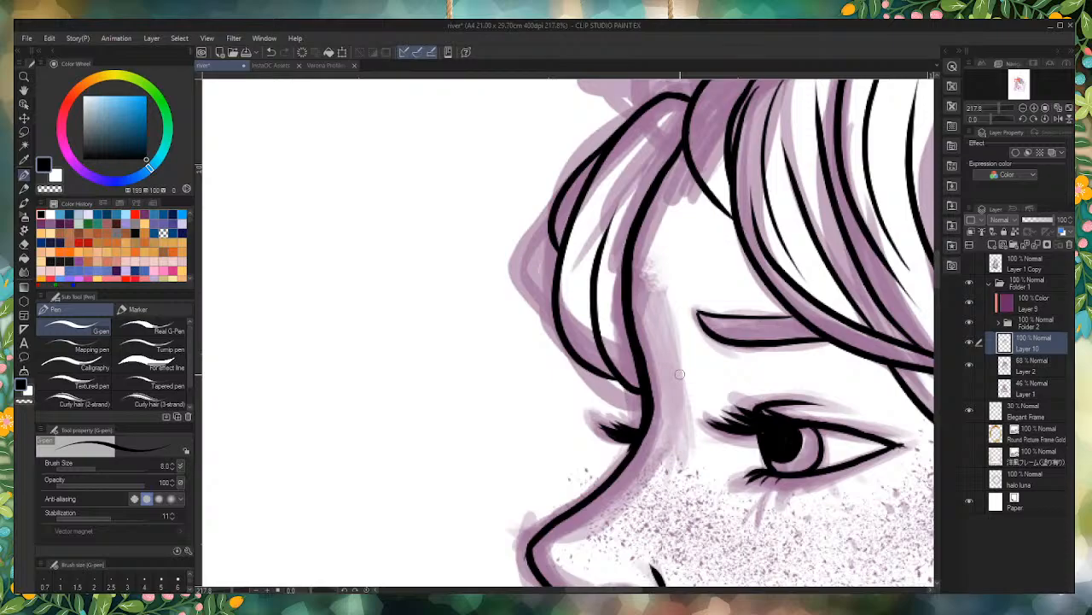
pyautogui.scroll(-6, 581, 289)
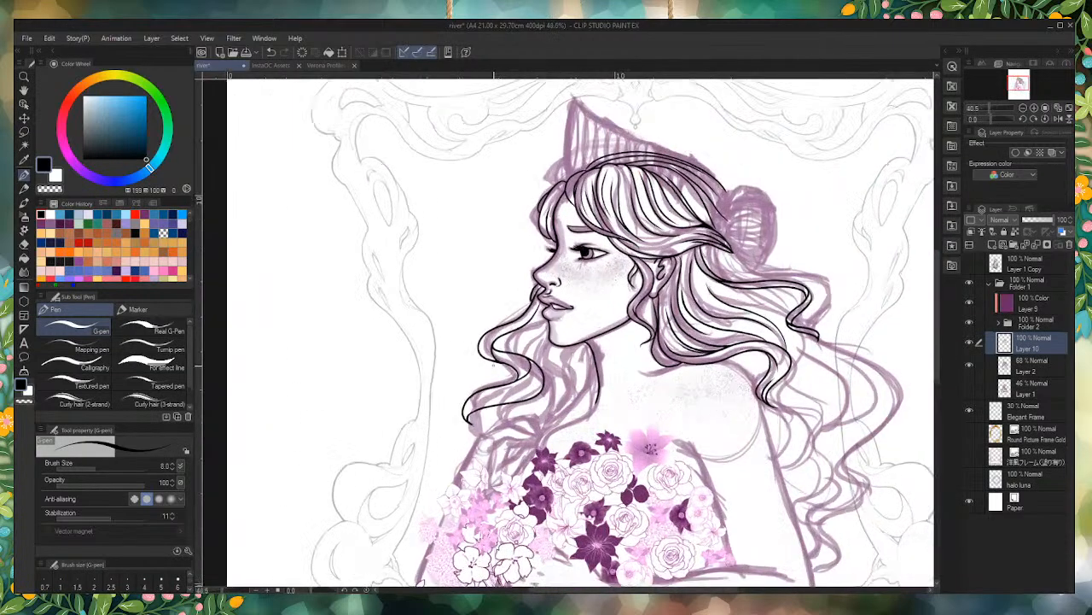
# Step: Thicken the curved line below the jaw, making its middle heavy and its ends tapered
pyautogui.scroll(2, 546, 354)
pyautogui.scroll(-2, 580, 255)
pyautogui.scroll(4, 601, 315)
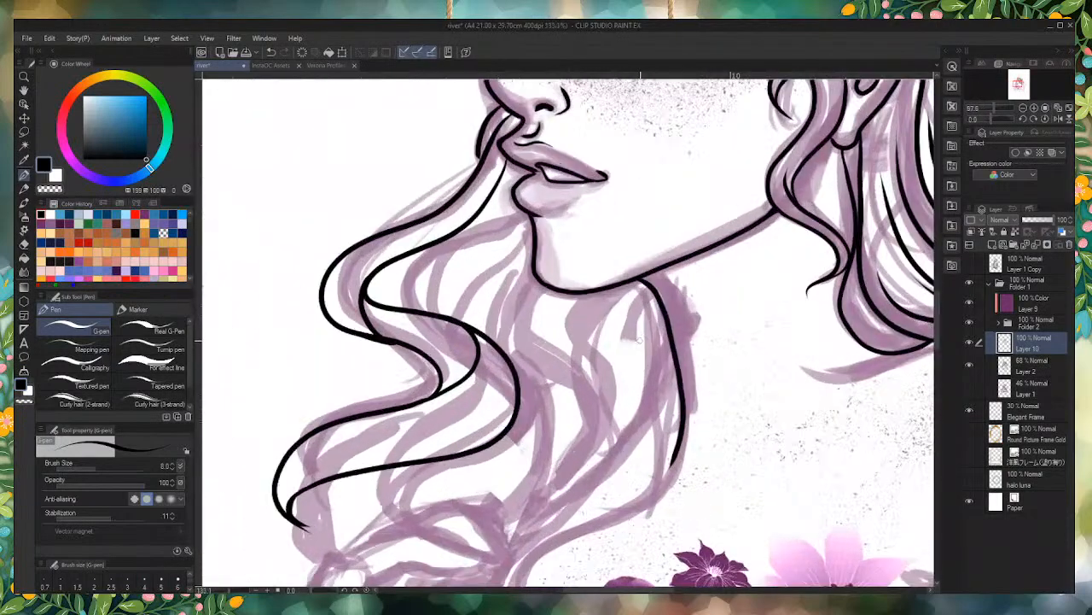
pyautogui.scroll(-2, 644, 358)
pyautogui.scroll(1, 657, 398)
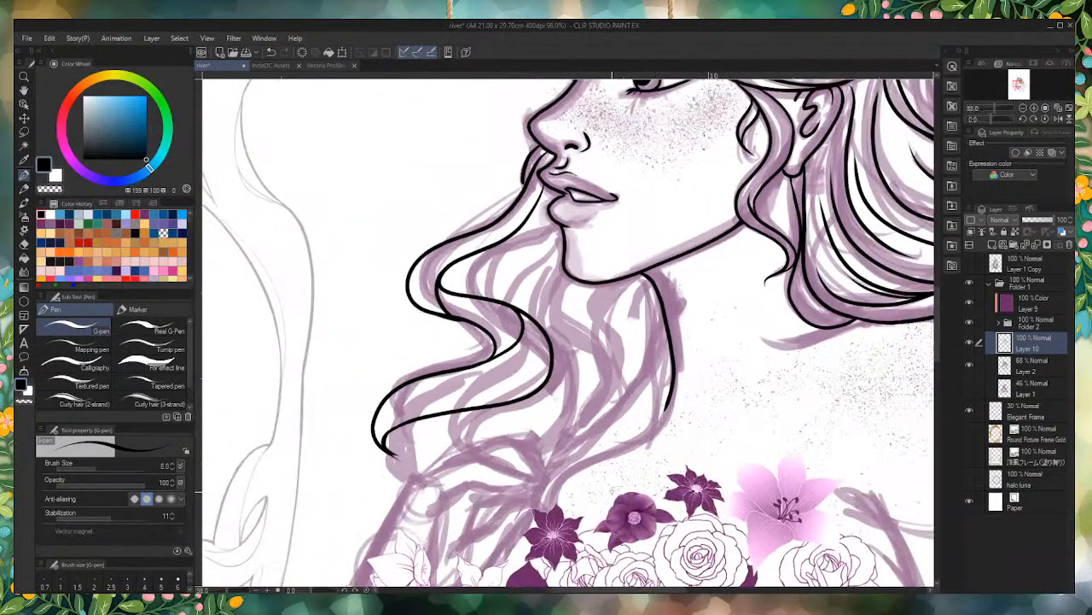
pyautogui.scroll(1, 649, 412)
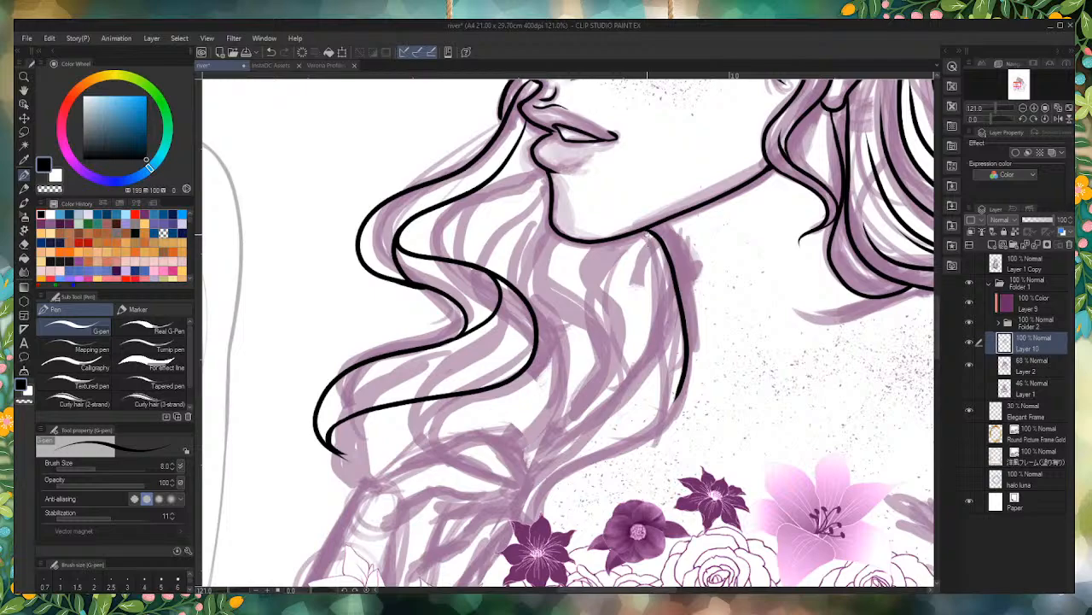
pyautogui.scroll(1, 659, 241)
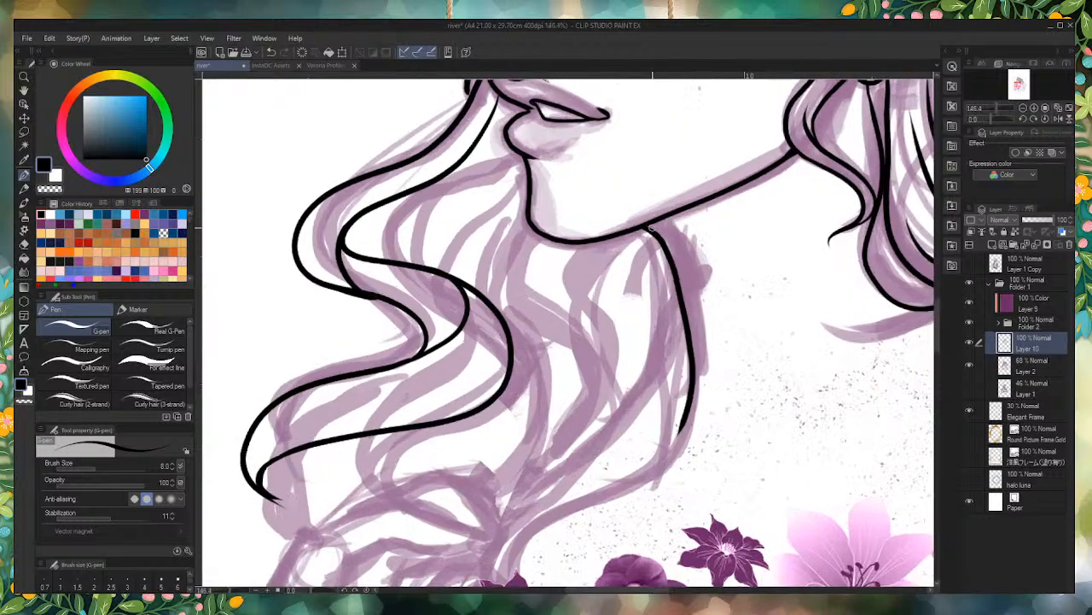
pyautogui.moveTo(684, 305)
pyautogui.mouseDown()
pyautogui.moveTo(696, 383)
pyautogui.moveTo(679, 435)
pyautogui.moveTo(698, 386)
pyautogui.moveTo(695, 333)
pyautogui.moveTo(649, 223)
pyautogui.mouseUp()
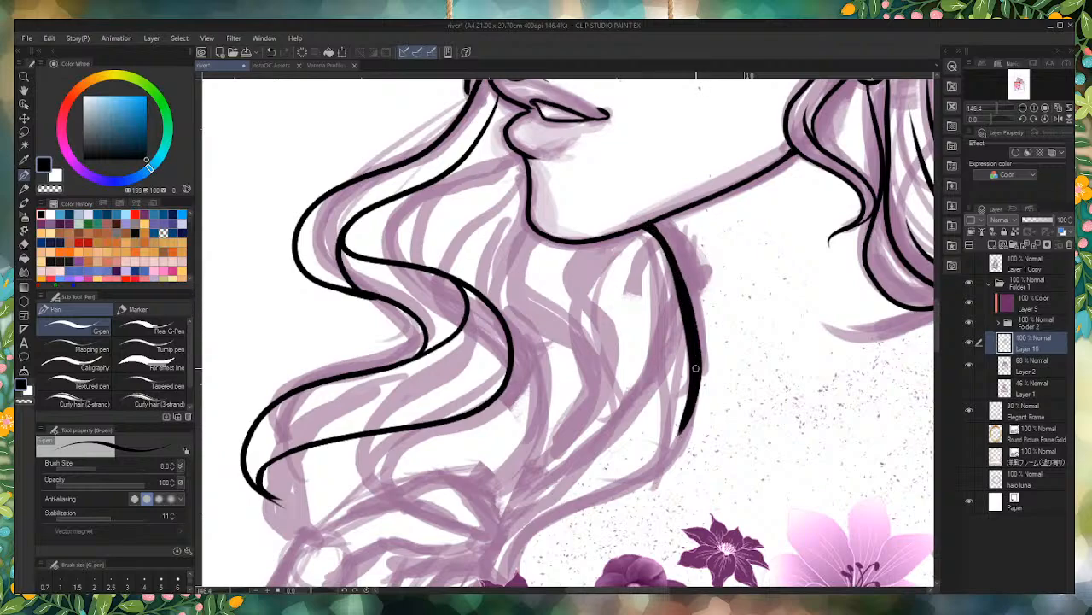
# Step: Ink tapered hair lines sweeping from the curve below the jaw down to a point at the topmost bouquet flowers
pyautogui.scroll(-1, 688, 397)
pyautogui.scroll(-6, 662, 221)
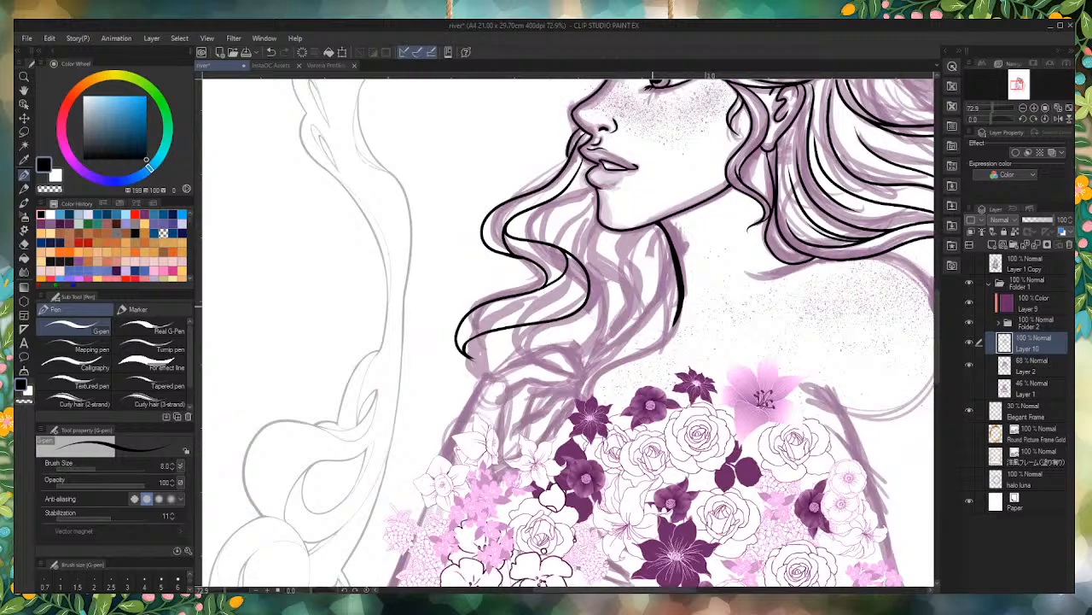
pyautogui.scroll(6, 633, 192)
pyautogui.moveTo(665, 246)
pyautogui.mouseDown()
pyautogui.moveTo(685, 330)
pyautogui.moveTo(643, 409)
pyautogui.moveTo(555, 475)
pyautogui.moveTo(549, 510)
pyautogui.moveTo(592, 455)
pyautogui.moveTo(678, 406)
pyautogui.moveTo(696, 309)
pyautogui.moveTo(664, 254)
pyautogui.mouseUp()
pyautogui.scroll(-7, 647, 202)
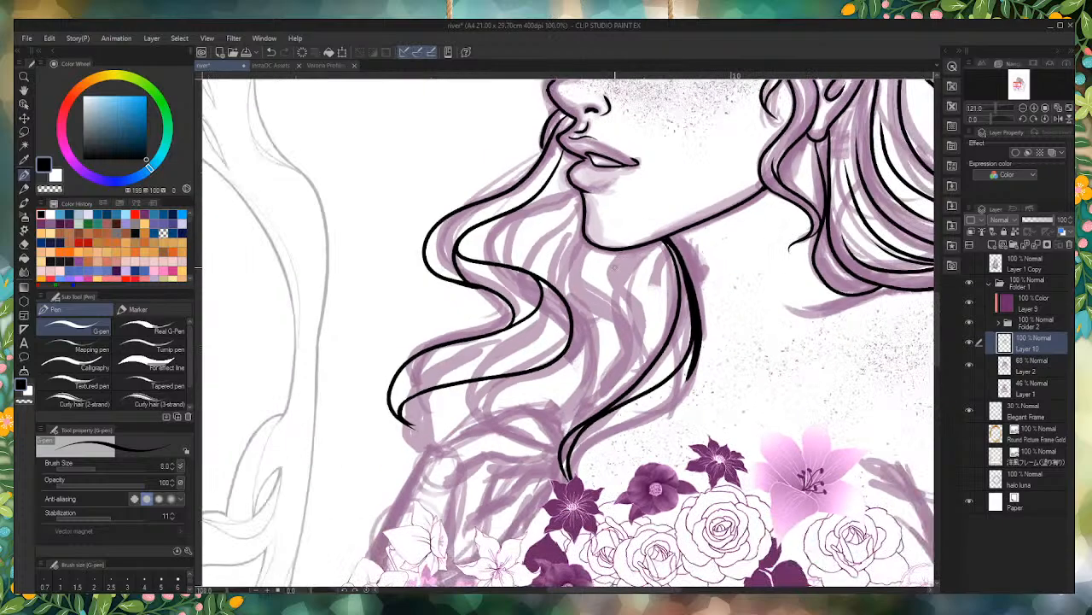
# Step: Ink a wavy strand line from under the jaw down to the flowers, beside the converging hair lines
pyautogui.scroll(-4, 560, 522)
pyautogui.scroll(10, 569, 487)
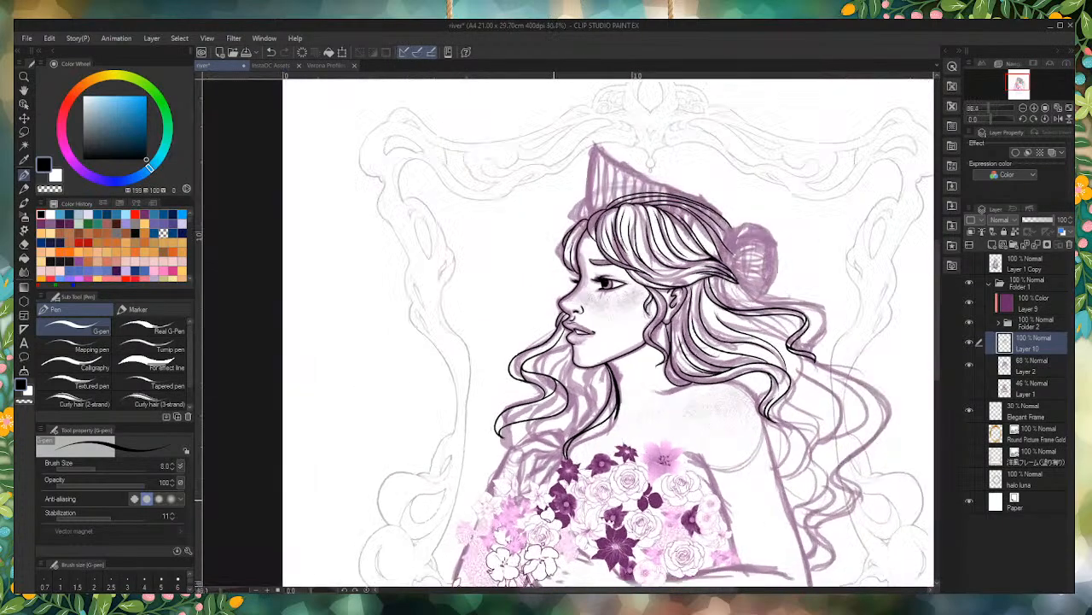
pyautogui.moveTo(669, 235)
pyautogui.mouseDown()
pyautogui.moveTo(659, 343)
pyautogui.moveTo(555, 493)
pyautogui.moveTo(543, 485)
pyautogui.moveTo(546, 420)
pyautogui.moveTo(638, 336)
pyautogui.moveTo(605, 272)
pyautogui.moveTo(688, 227)
pyautogui.mouseUp()
pyautogui.hotkey('ctrl', 'z')
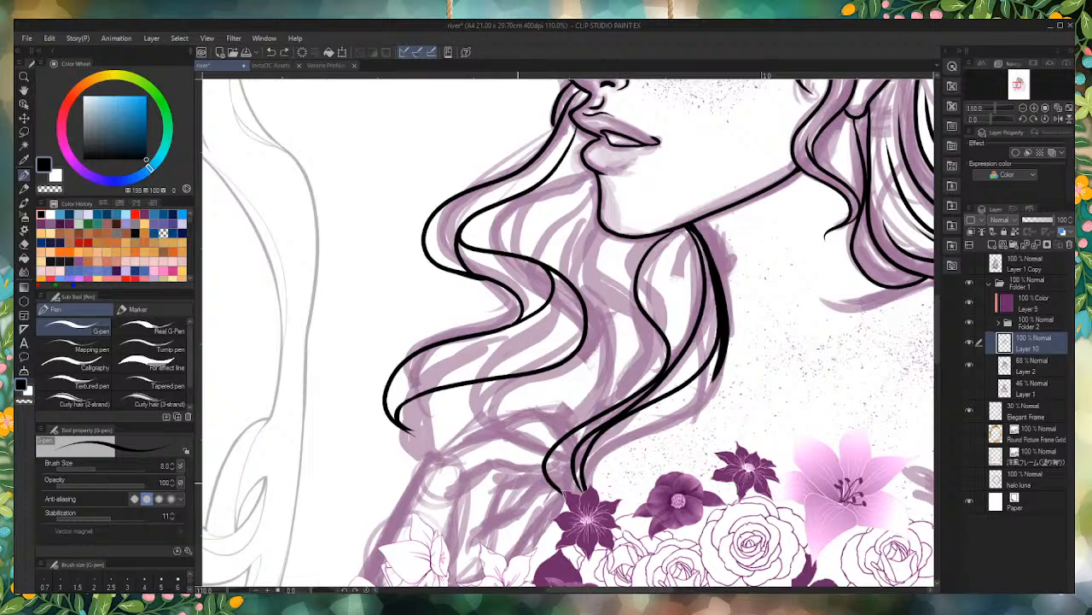
# Step: Move Folder 2 and the color layer, Layer 9, beneath Layer 10 with Layer 9 above the folder, and make Layer 10 active
pyautogui.click(1042, 307)
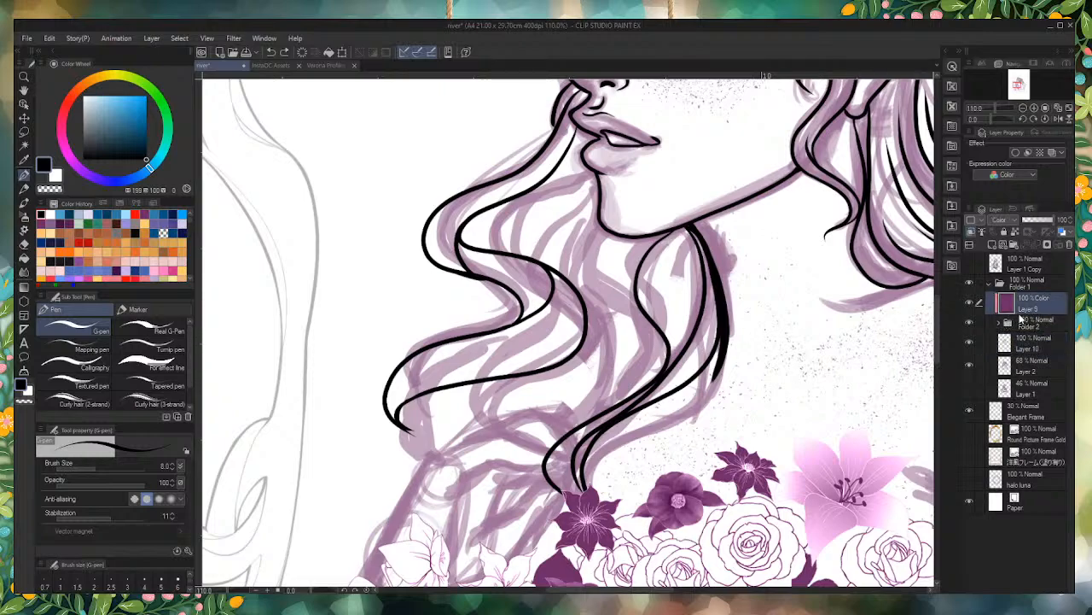
pyautogui.moveTo(1039, 339); pyautogui.dragTo(1040, 367)
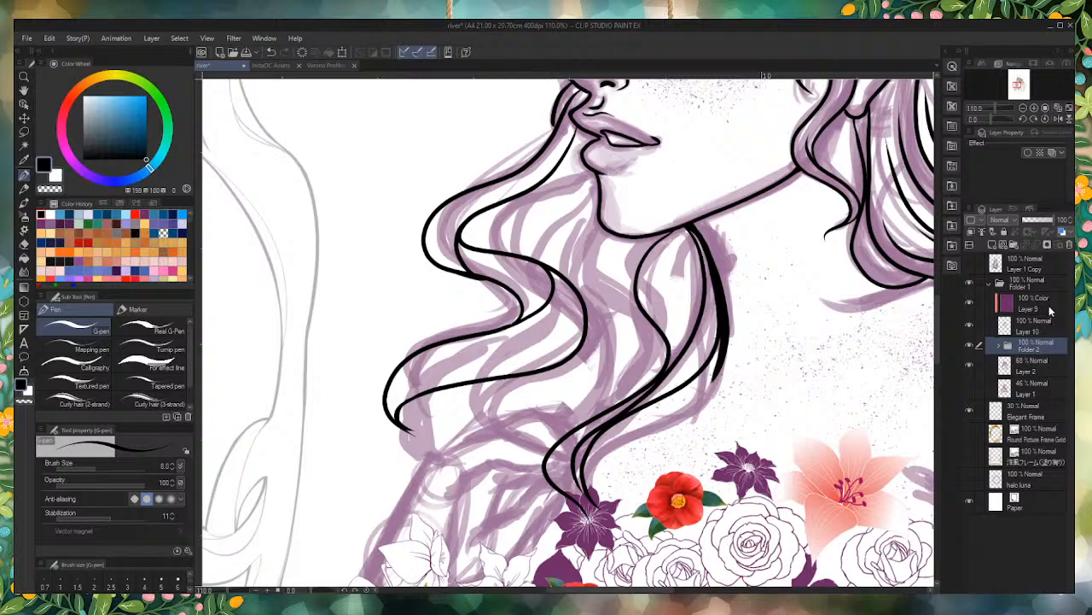
pyautogui.moveTo(1050, 305); pyautogui.dragTo(1049, 343)
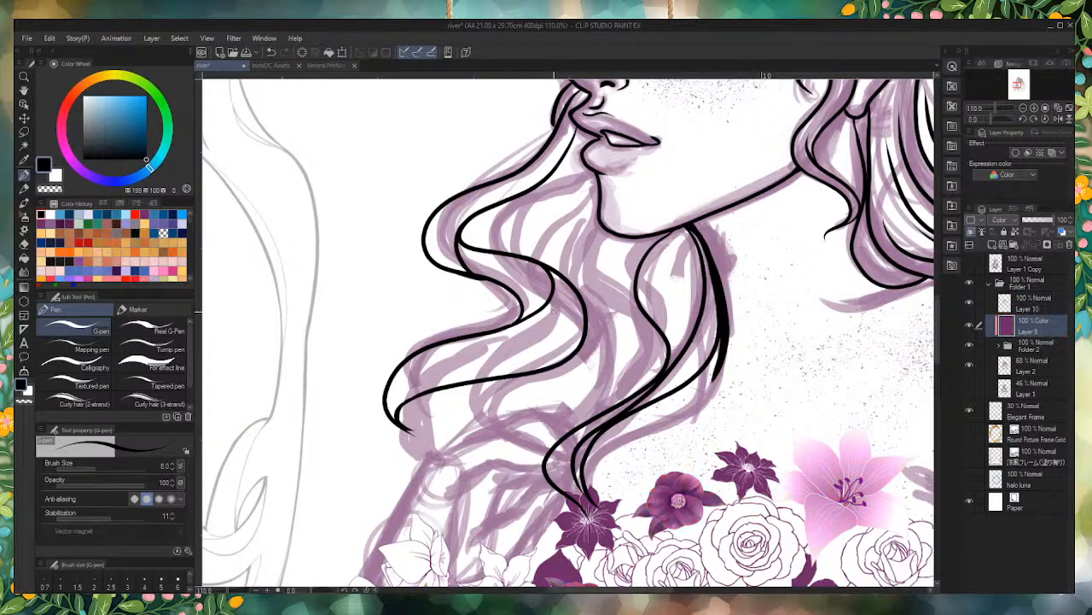
pyautogui.scroll(-5, 677, 316)
pyautogui.click(1040, 308)
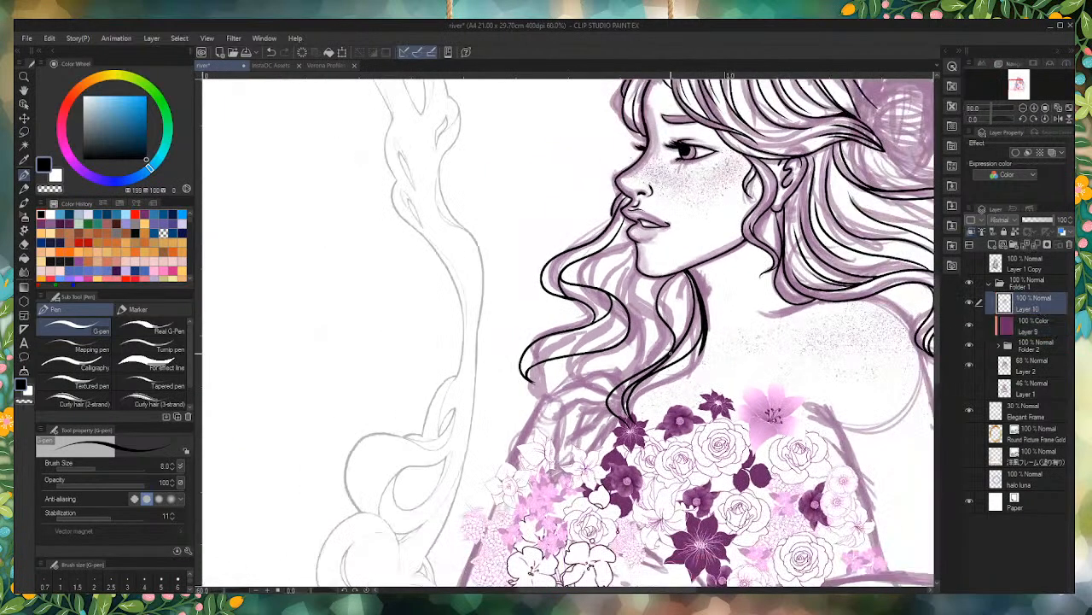
# Step: Erase the lower ends of the converging hair lines so they stop above the topmost purple flower
pyautogui.scroll(-3, 666, 393)
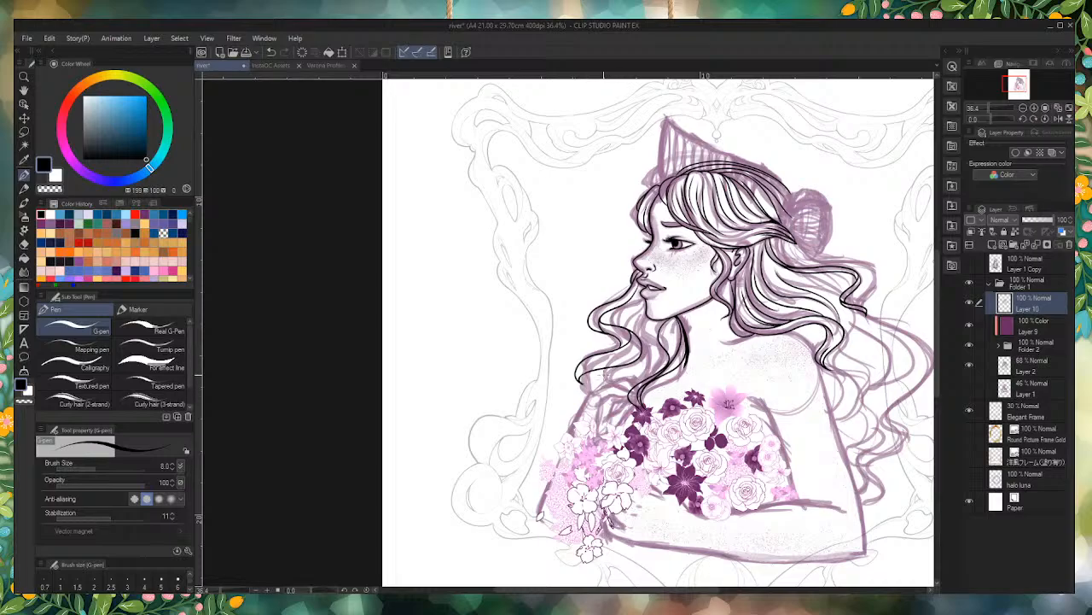
pyautogui.scroll(5, 622, 334)
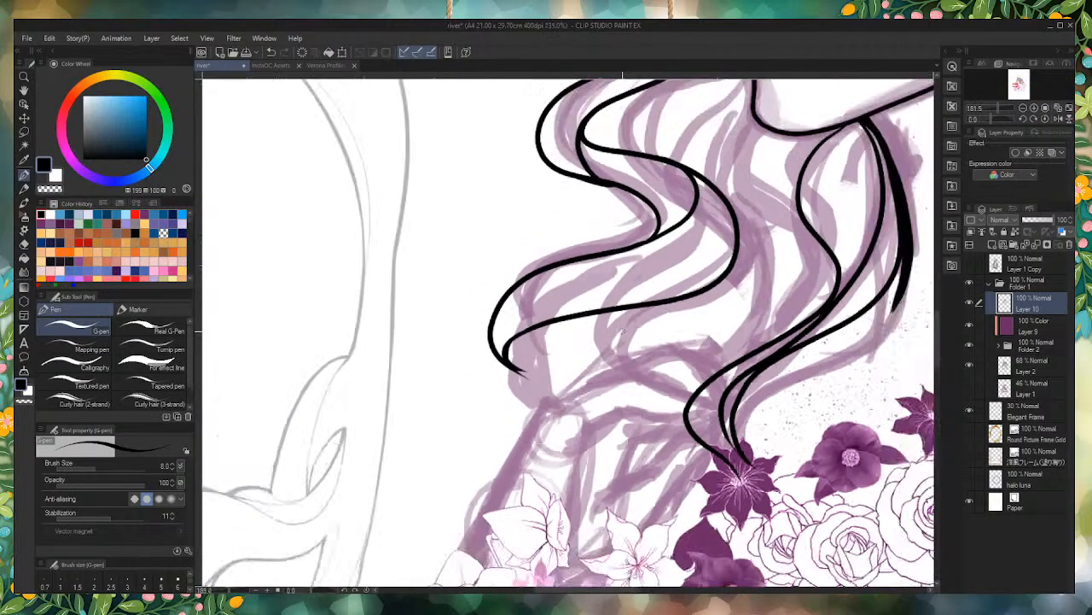
pyautogui.scroll(-4, 622, 334)
pyautogui.scroll(5, 644, 433)
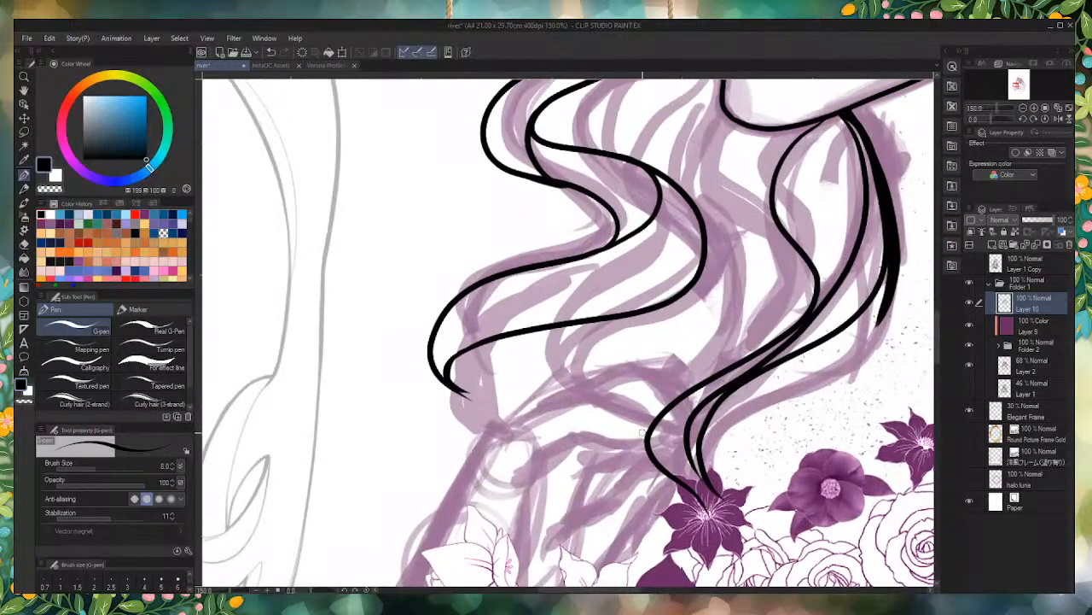
pyautogui.moveTo(648, 439)
pyautogui.mouseDown()
pyautogui.moveTo(691, 476)
pyautogui.moveTo(703, 454)
pyautogui.moveTo(676, 446)
pyautogui.moveTo(719, 454)
pyautogui.moveTo(659, 357)
pyautogui.mouseUp()
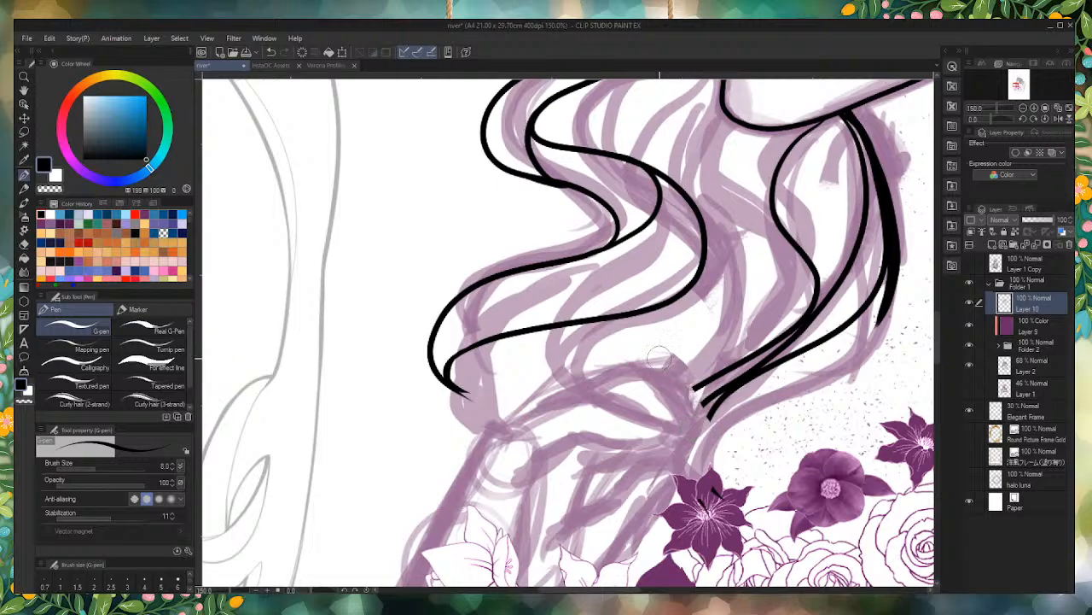
# Step: Ink the straight arm edge down to the flowers and the pointed, leaf-shaped fold extending sideways from its upper end
pyautogui.scroll(-3, 747, 431)
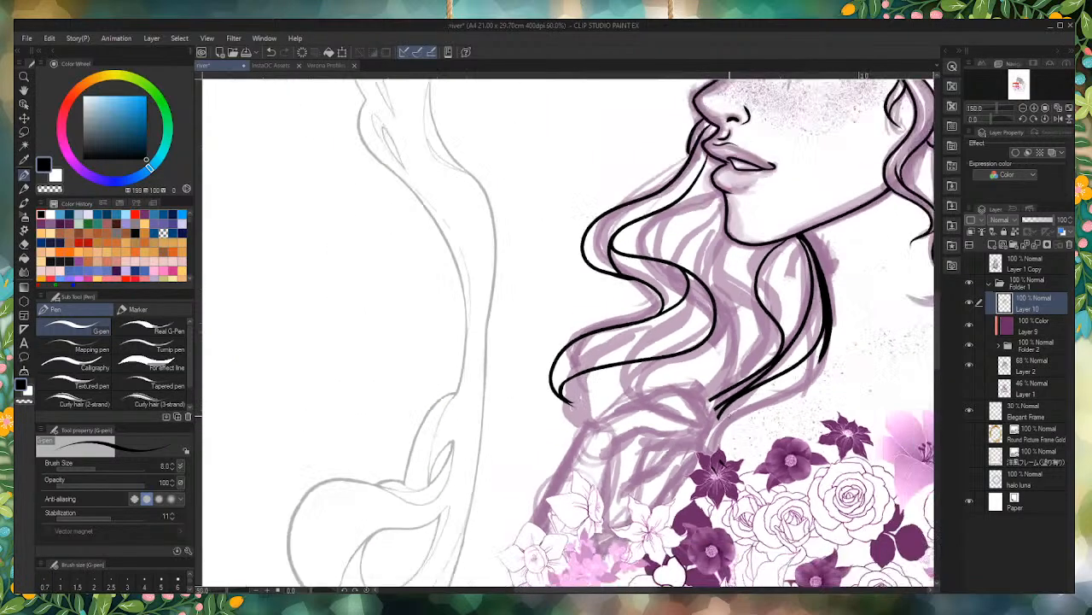
pyautogui.scroll(3, 669, 476)
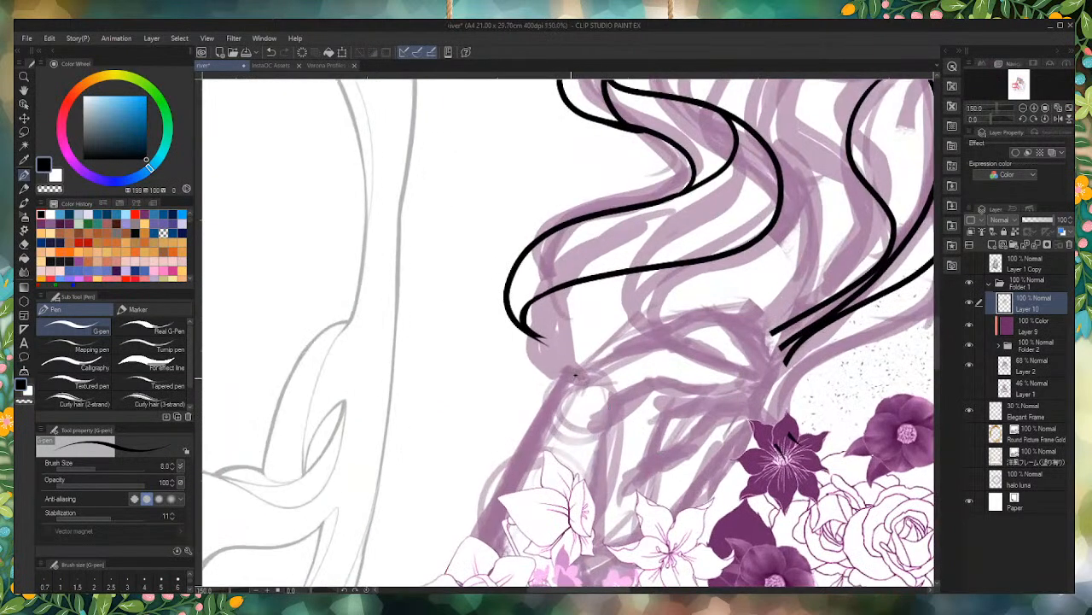
pyautogui.moveTo(575, 377)
pyautogui.mouseDown()
pyautogui.moveTo(503, 498)
pyautogui.moveTo(482, 555)
pyautogui.mouseUp()
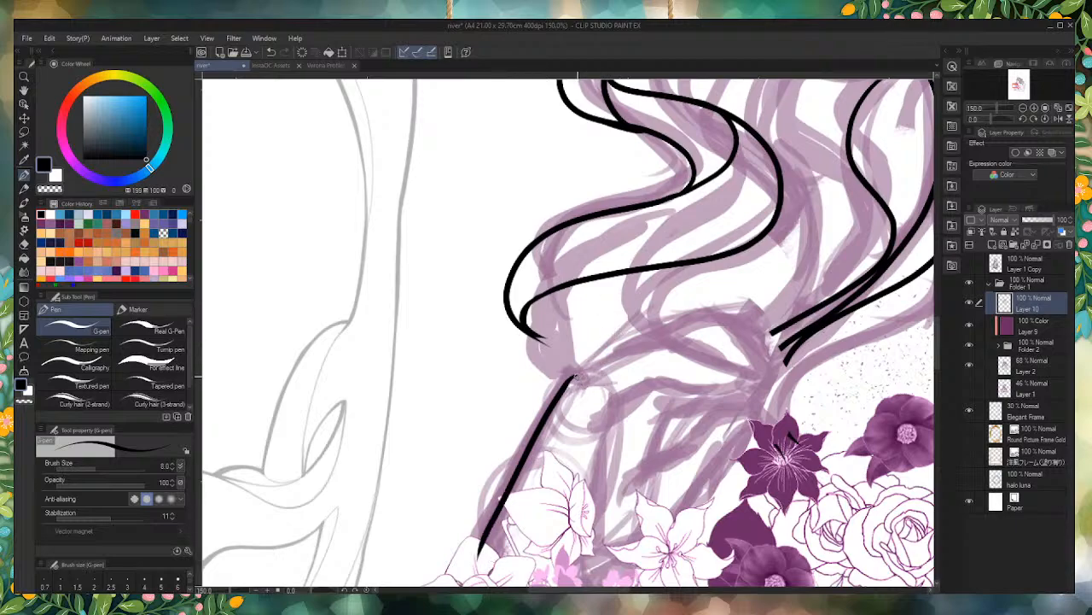
pyautogui.moveTo(572, 375)
pyautogui.mouseDown()
pyautogui.moveTo(651, 347)
pyautogui.moveTo(761, 374)
pyautogui.moveTo(748, 370)
pyautogui.moveTo(760, 377)
pyautogui.moveTo(743, 388)
pyautogui.moveTo(674, 379)
pyautogui.moveTo(597, 410)
pyautogui.mouseUp()
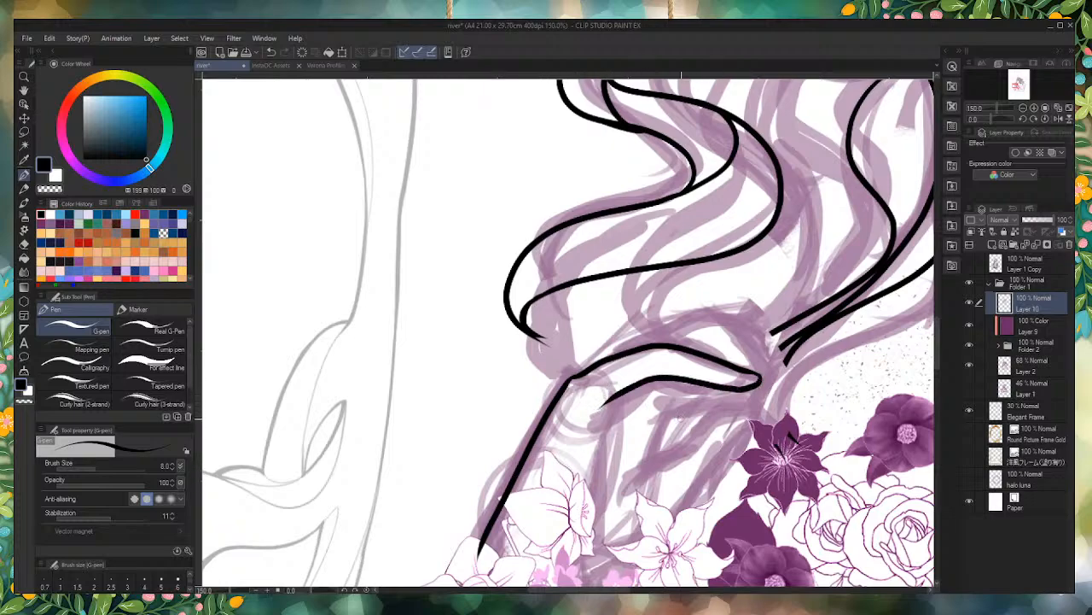
pyautogui.hotkey('ctrl', 'z')
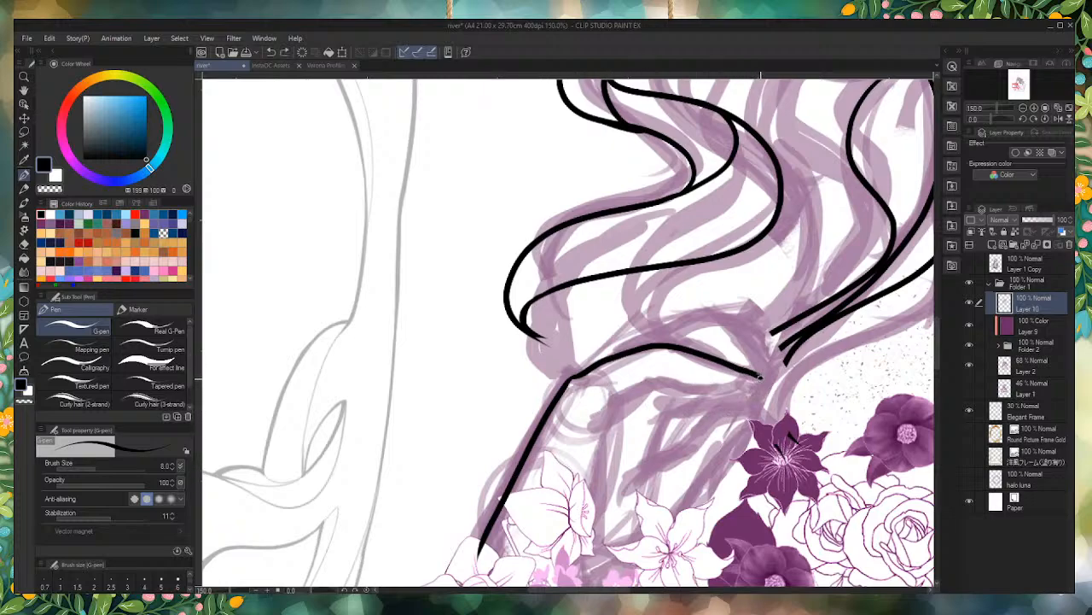
pyautogui.moveTo(760, 377)
pyautogui.mouseDown()
pyautogui.moveTo(722, 395)
pyautogui.moveTo(640, 382)
pyautogui.moveTo(546, 405)
pyautogui.mouseUp()
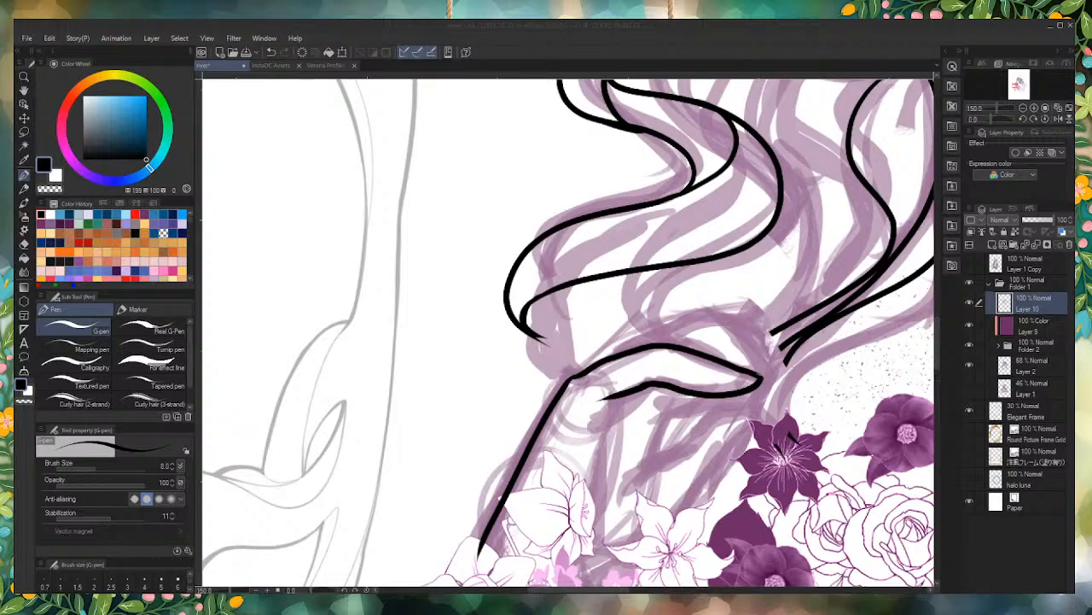
pyautogui.click(518, 403)
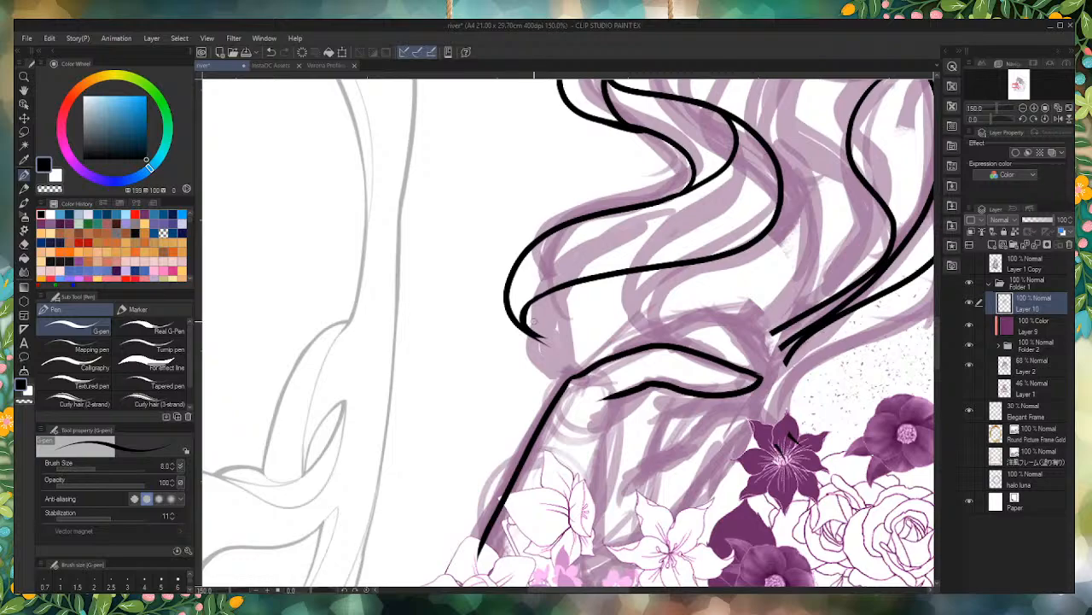
# Step: Erase the overshooting tip where the two lines of the outermost wavy lock meet
pyautogui.scroll(5, 533, 325)
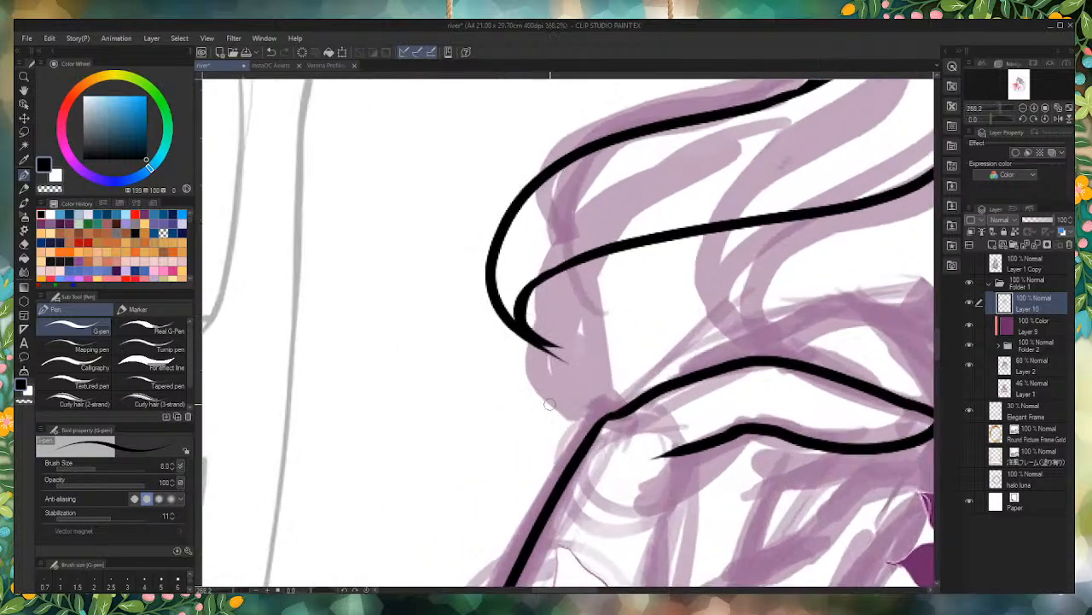
pyautogui.moveTo(551, 316)
pyautogui.mouseDown()
pyautogui.moveTo(569, 358)
pyautogui.moveTo(538, 312)
pyautogui.moveTo(571, 356)
pyautogui.moveTo(545, 320)
pyautogui.moveTo(602, 329)
pyautogui.mouseUp()
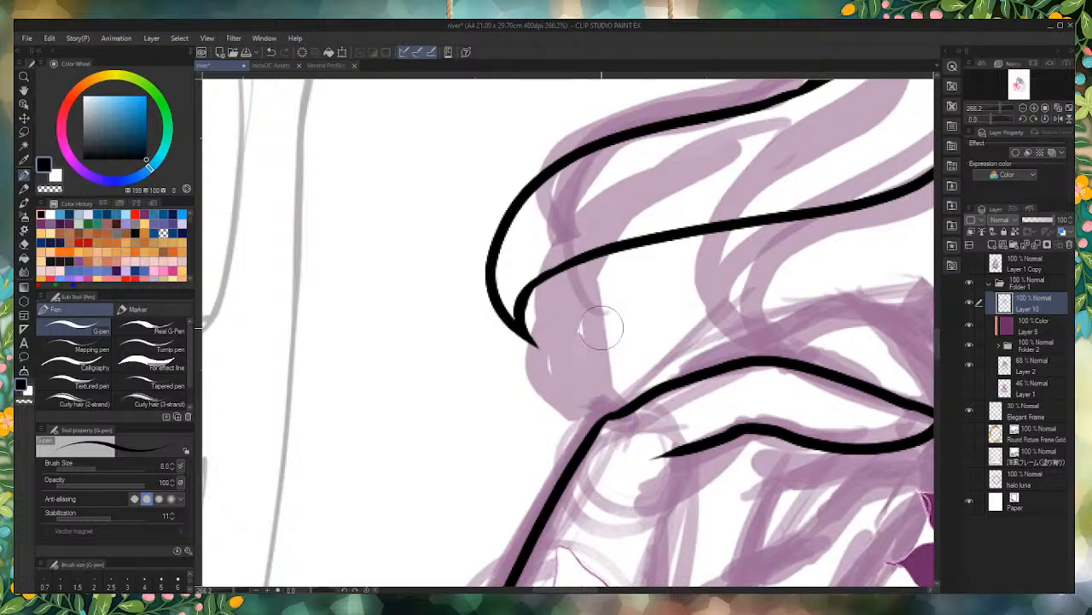
pyautogui.scroll(-4, 602, 328)
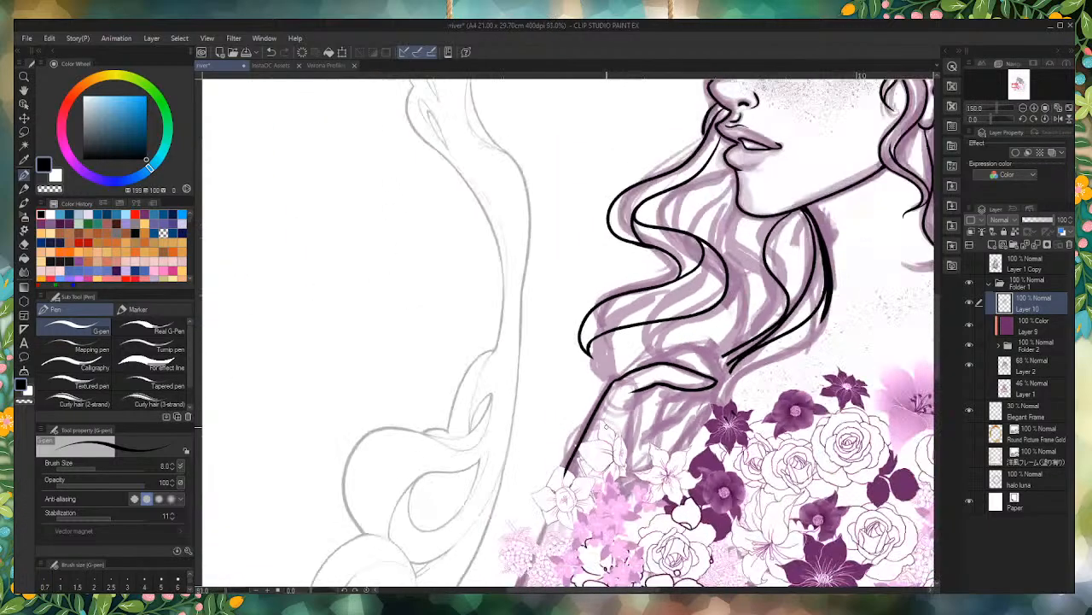
# Step: Ink an inner curved line at the end of the outermost lock and a closing line joining the lock's tip to the arm line
pyautogui.scroll(3, 617, 461)
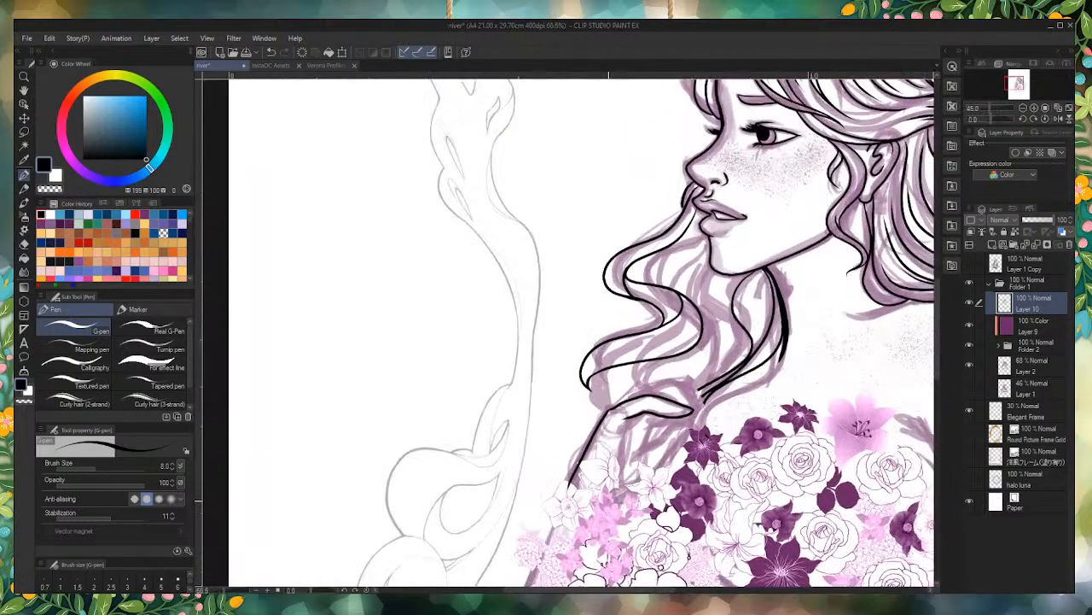
pyautogui.scroll(2, 602, 337)
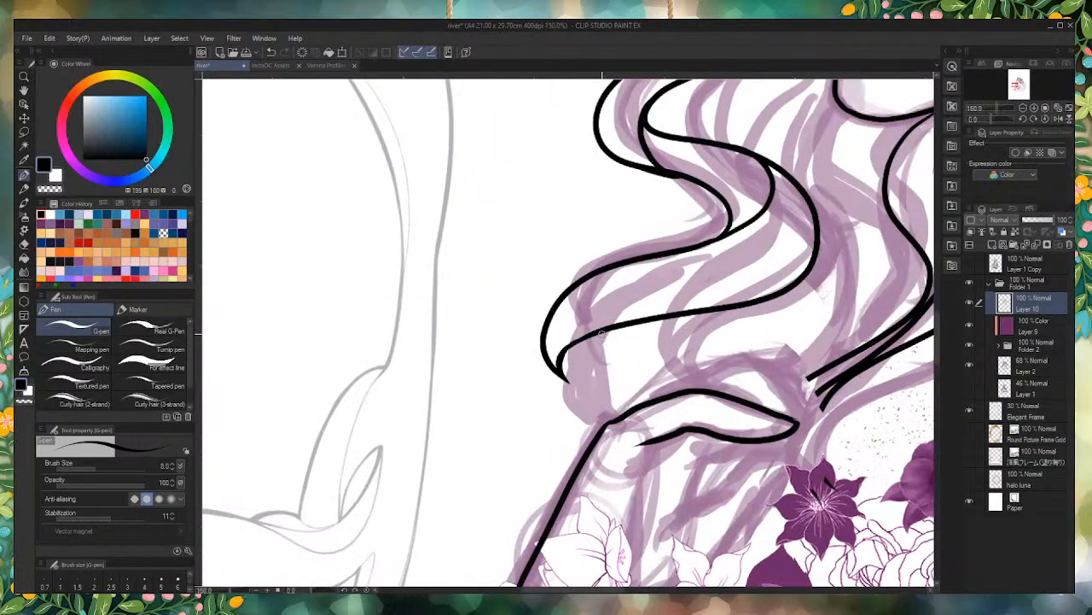
pyautogui.moveTo(597, 338)
pyautogui.mouseDown()
pyautogui.moveTo(587, 369)
pyautogui.moveTo(634, 414)
pyautogui.moveTo(569, 380)
pyautogui.moveTo(561, 348)
pyautogui.moveTo(589, 361)
pyautogui.moveTo(628, 408)
pyautogui.moveTo(559, 372)
pyautogui.moveTo(560, 360)
pyautogui.mouseUp()
pyautogui.hotkey('ctrl', 'z')
pyautogui.hotkey('ctrl', 'z')
pyautogui.hotkey('ctrl', 'z')
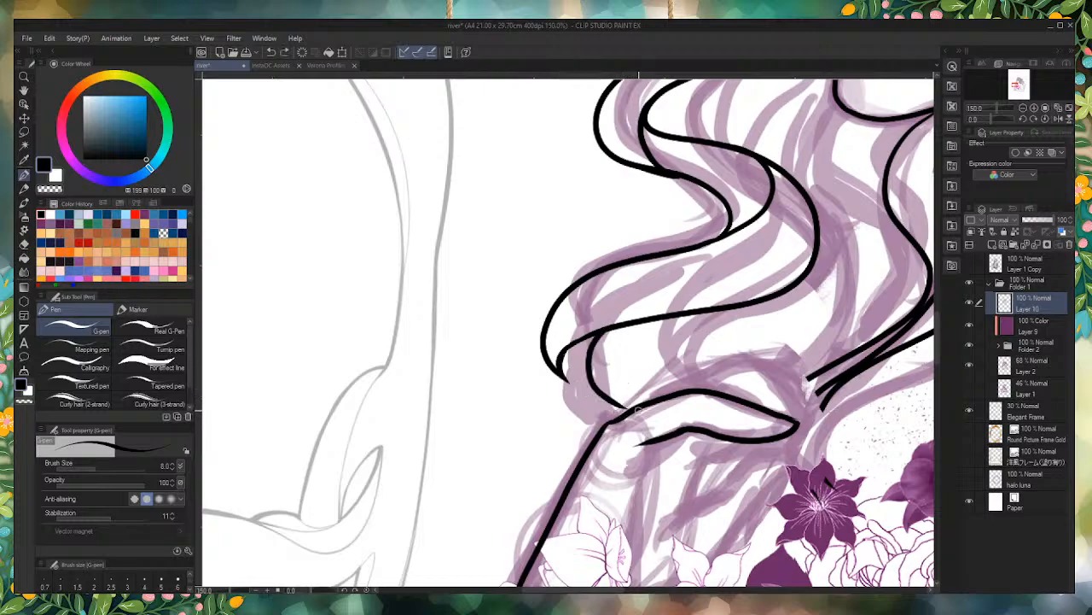
pyautogui.moveTo(634, 410)
pyautogui.mouseDown()
pyautogui.moveTo(585, 394)
pyautogui.moveTo(567, 369)
pyautogui.mouseUp()
pyautogui.hotkey('ctrl', 'z')
pyautogui.moveTo(632, 410); pyautogui.dragTo(561, 376)
pyautogui.scroll(-3, 618, 355)
pyautogui.scroll(4, 649, 222)
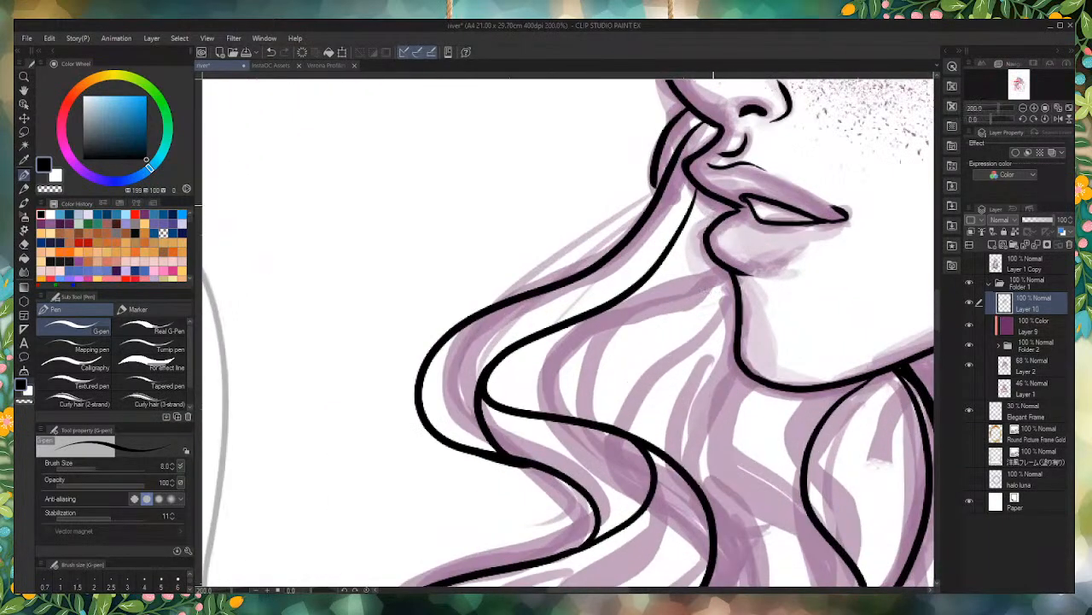
pyautogui.moveTo(712, 195)
pyautogui.mouseDown()
pyautogui.moveTo(683, 297)
pyautogui.moveTo(563, 395)
pyautogui.moveTo(598, 427)
pyautogui.moveTo(559, 376)
pyautogui.moveTo(696, 265)
pyautogui.moveTo(705, 222)
pyautogui.mouseUp()
pyautogui.hotkey('ctrl', 'z')
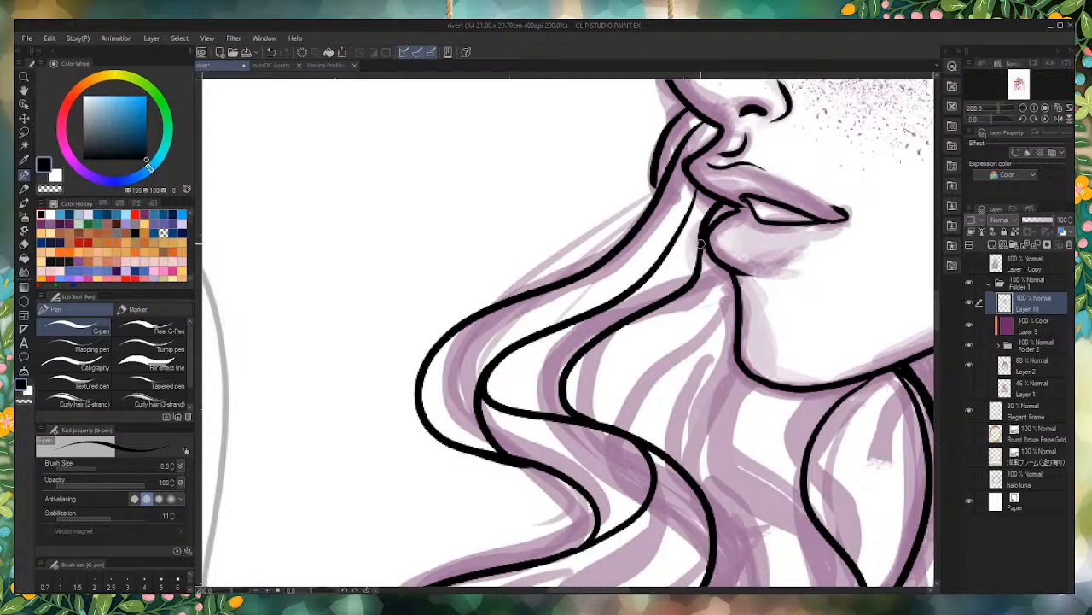
pyautogui.moveTo(713, 220); pyautogui.dragTo(734, 207)
pyautogui.scroll(-8, 653, 357)
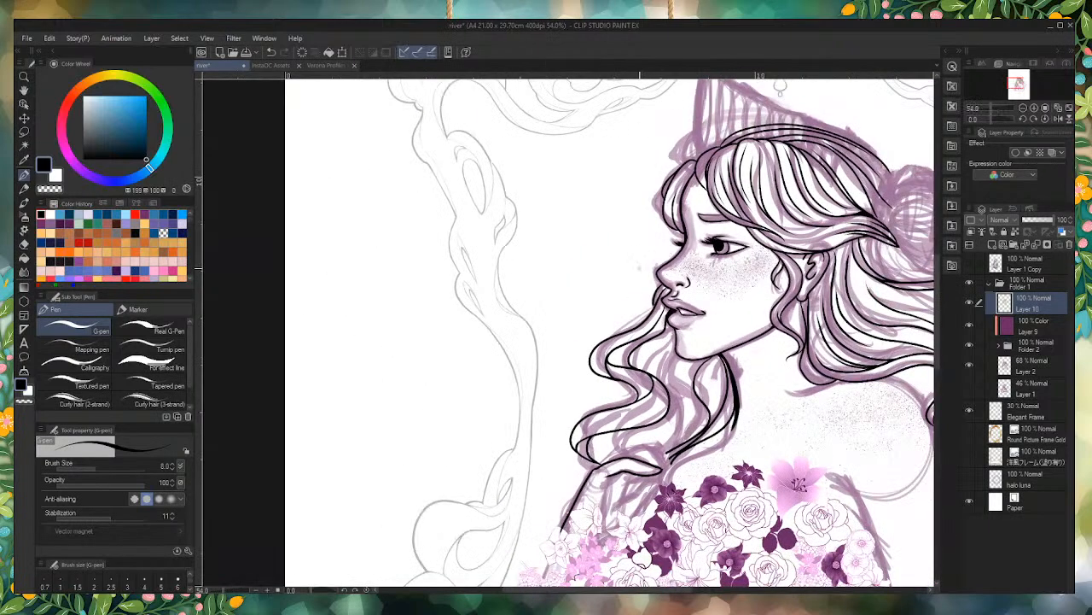
pyautogui.scroll(3, 642, 282)
pyautogui.scroll(1, 641, 281)
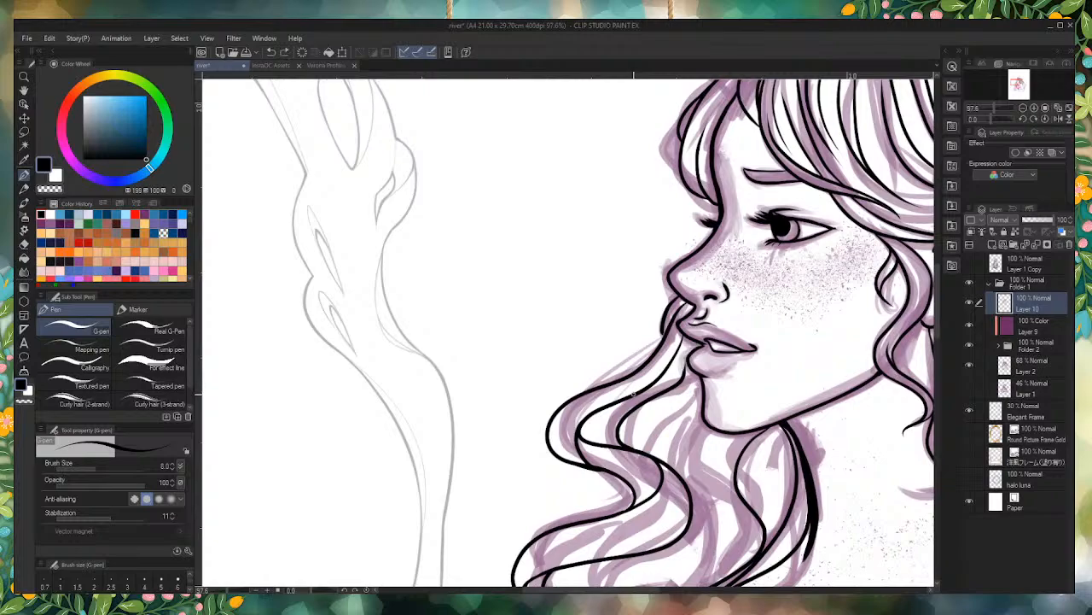
pyautogui.hotkey('ctrl', 'z')
# Step: Ink a curved hair strand from the wavy lock up to just below the lower lip, and erase its overshoot inside the lip
pyautogui.scroll(3, 621, 448)
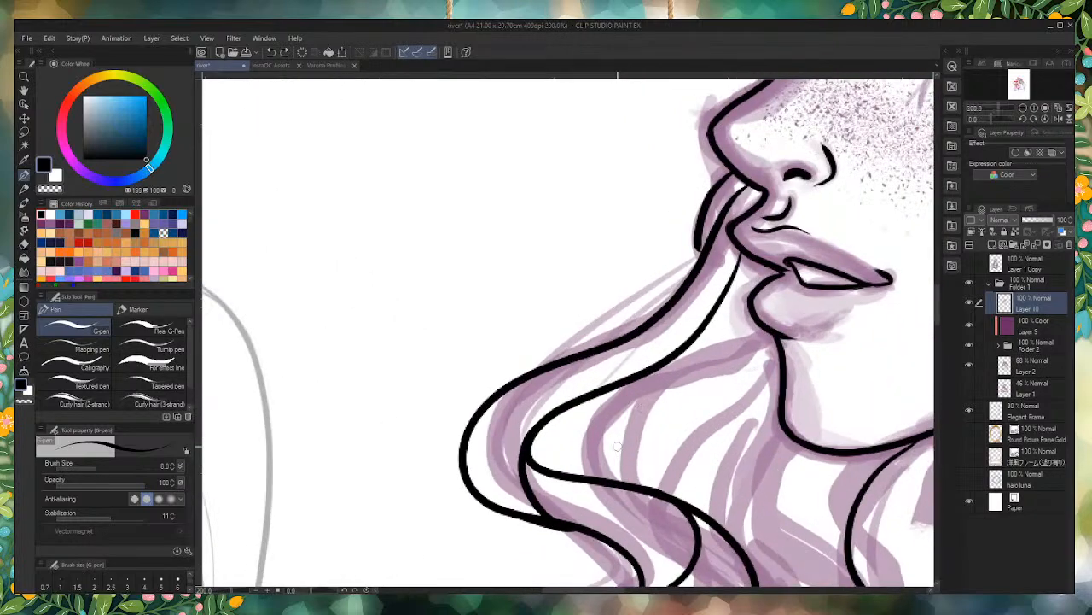
pyautogui.moveTo(604, 474)
pyautogui.mouseDown()
pyautogui.moveTo(595, 435)
pyautogui.moveTo(770, 307)
pyautogui.mouseUp()
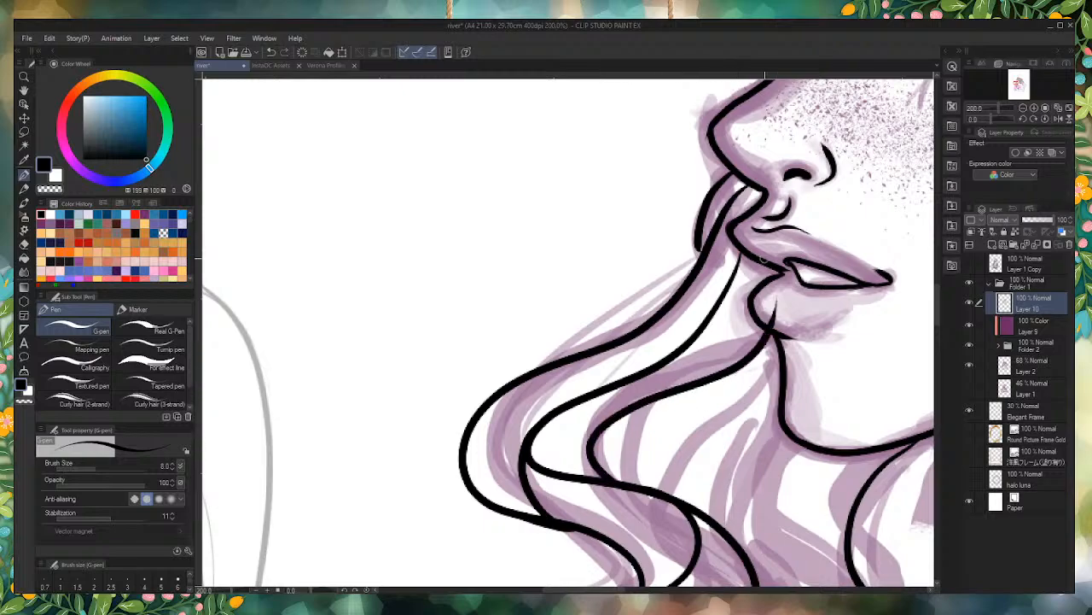
pyautogui.scroll(3, 786, 298)
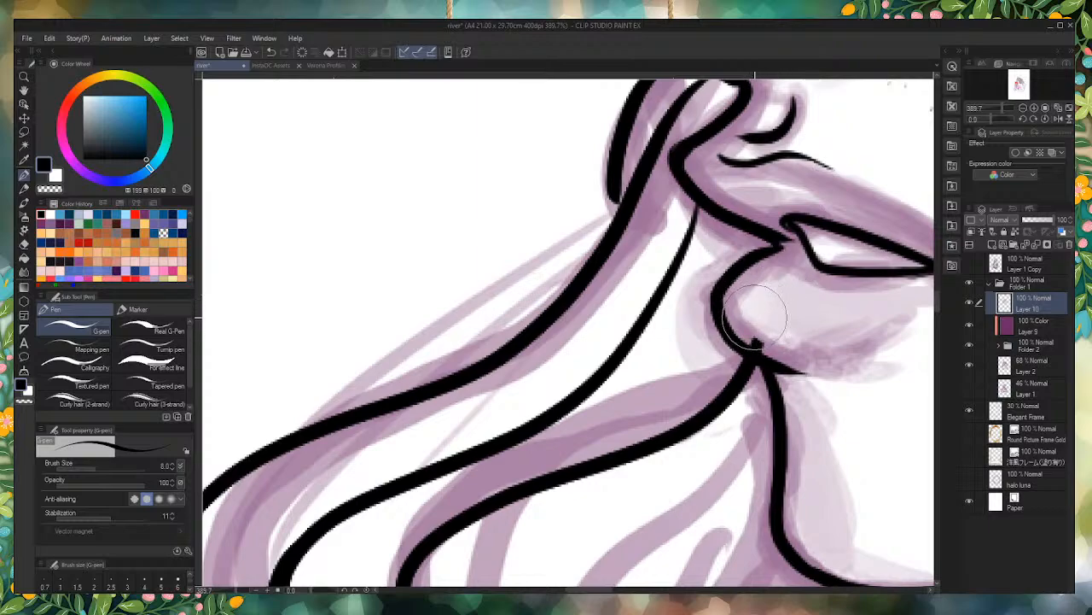
pyautogui.moveTo(757, 328)
pyautogui.mouseDown()
pyautogui.moveTo(780, 322)
pyautogui.moveTo(762, 328)
pyautogui.mouseUp()
pyautogui.scroll(-3, 571, 282)
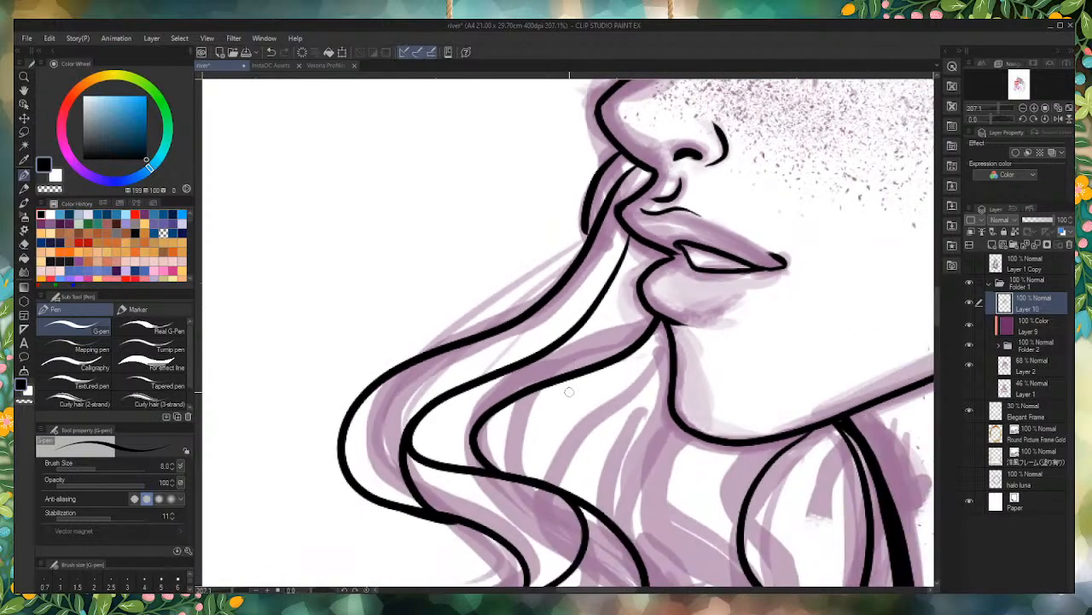
# Step: Ink a strand from the wavy lock up to the chin and a long wavy line from under the chin to the converging hair lines
pyautogui.moveTo(542, 472); pyautogui.dragTo(662, 325)
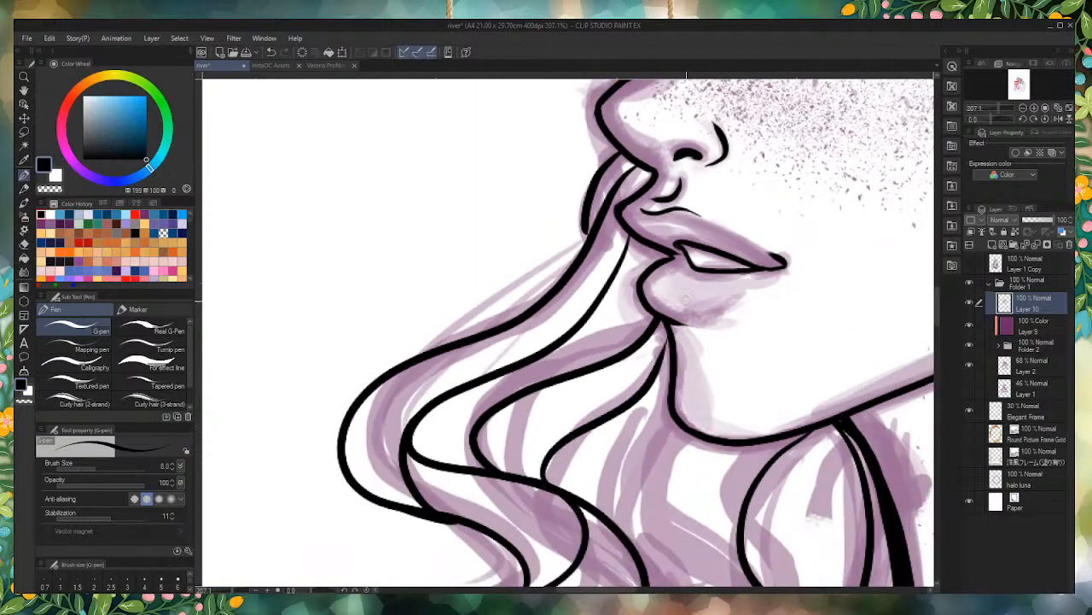
pyautogui.scroll(1, 674, 343)
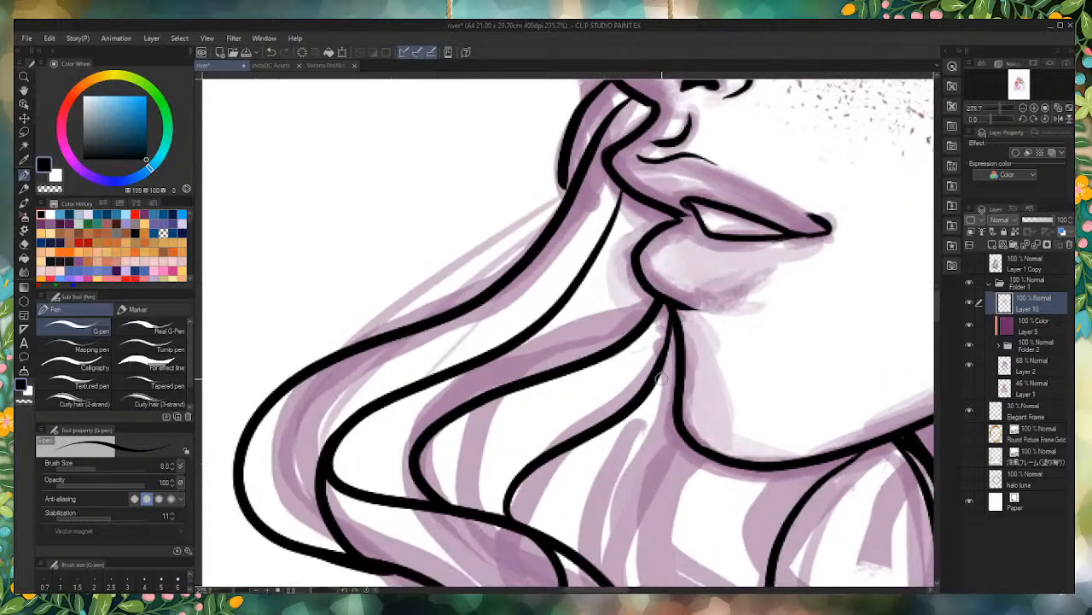
pyautogui.scroll(-5, 662, 307)
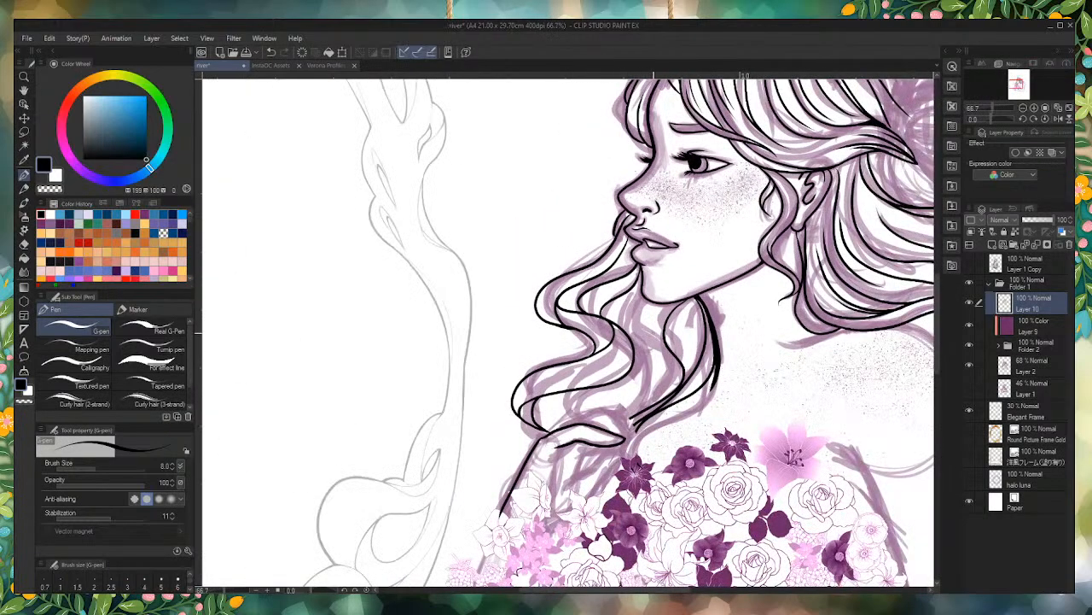
pyautogui.scroll(7, 650, 320)
pyautogui.moveTo(650, 270)
pyautogui.mouseDown()
pyautogui.moveTo(613, 316)
pyautogui.moveTo(635, 579)
pyautogui.mouseUp()
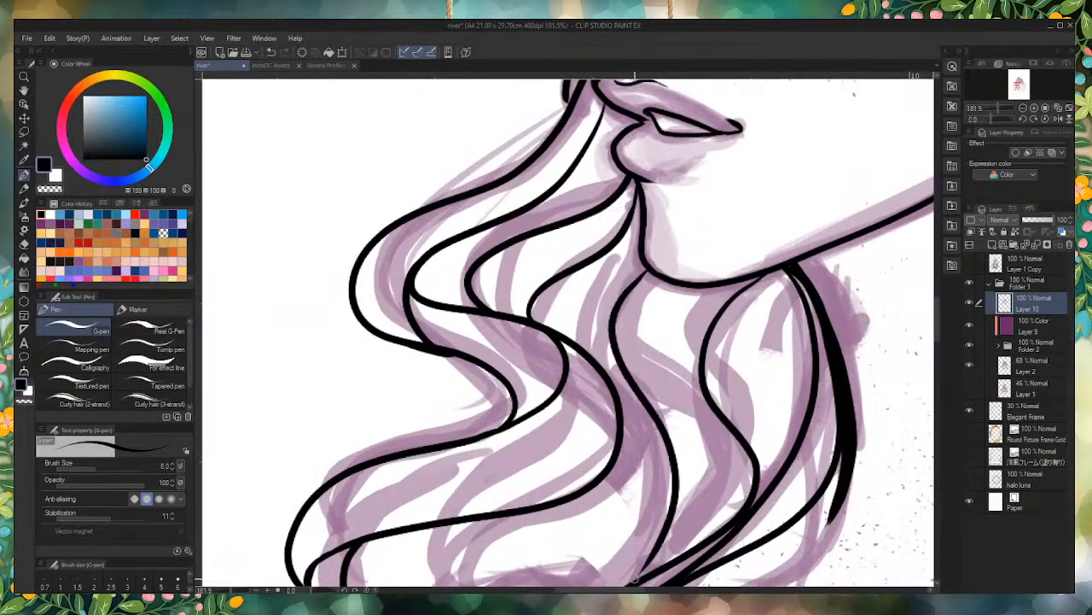
# Step: Erase the leaf-shaped fold beside the top of the arm line and the stray black marks on the topmost purple flower
pyautogui.scroll(-4, 810, 300)
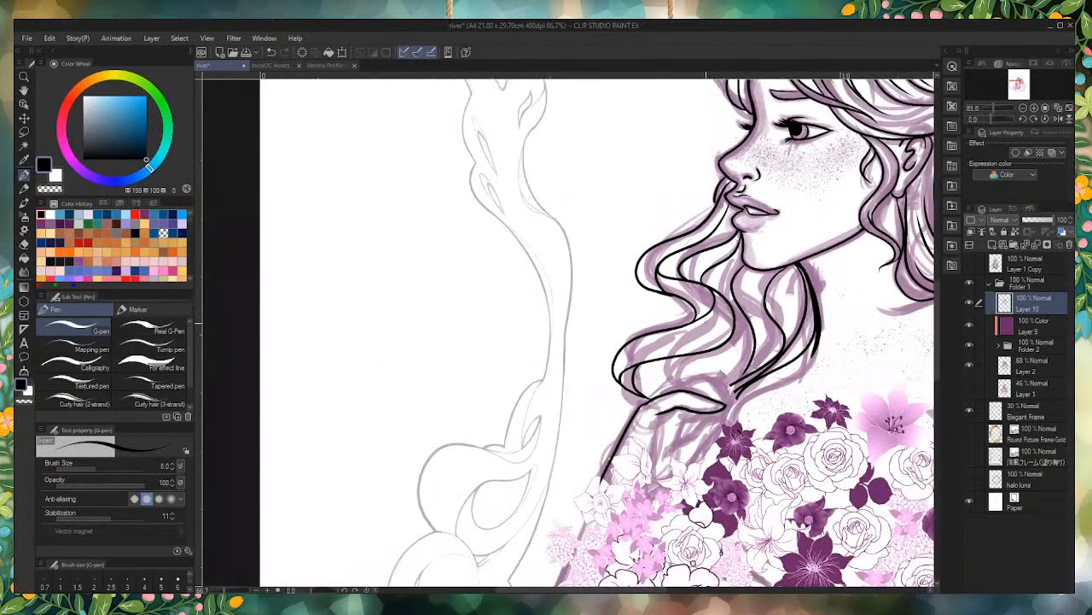
pyautogui.scroll(2, 687, 331)
pyautogui.scroll(2, 690, 459)
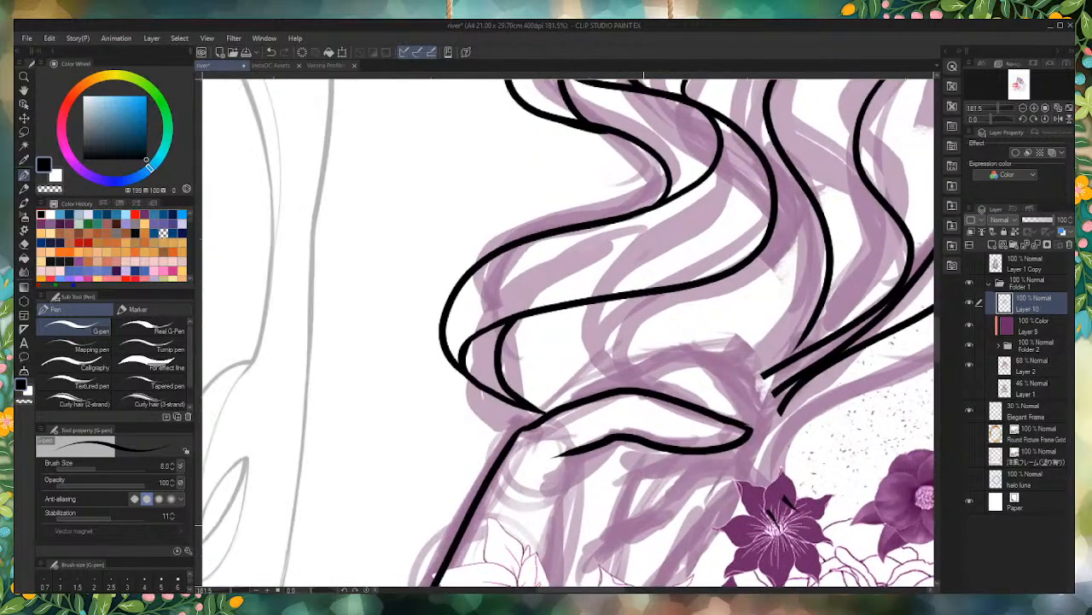
pyautogui.moveTo(730, 442); pyautogui.dragTo(638, 393)
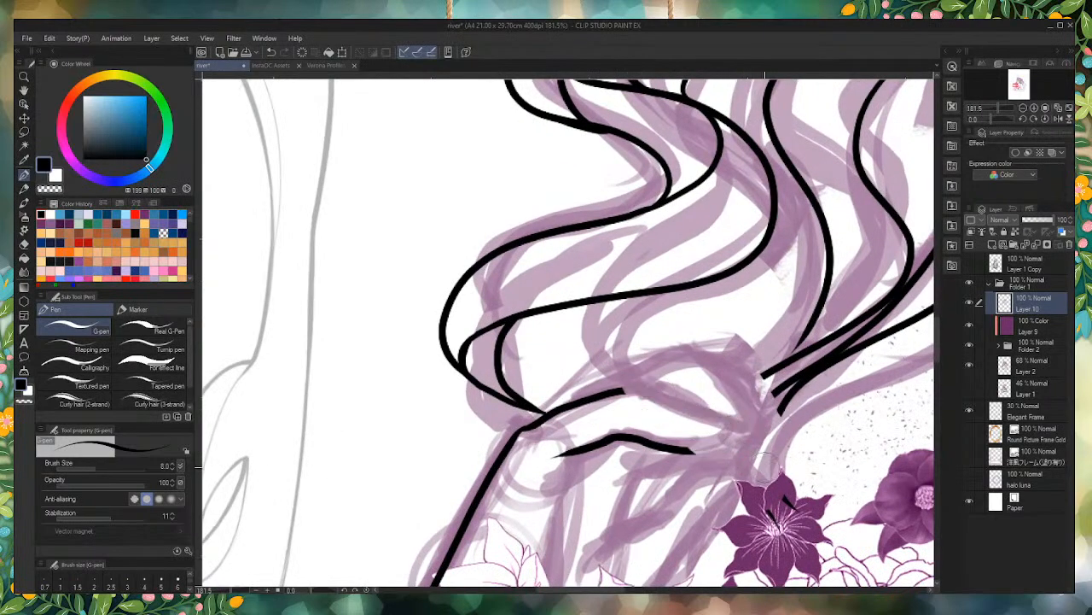
pyautogui.moveTo(781, 491)
pyautogui.mouseDown()
pyautogui.moveTo(804, 502)
pyautogui.moveTo(775, 524)
pyautogui.mouseUp()
pyautogui.moveTo(702, 448)
pyautogui.mouseDown()
pyautogui.moveTo(601, 430)
pyautogui.moveTo(586, 452)
pyautogui.moveTo(572, 411)
pyautogui.moveTo(625, 405)
pyautogui.mouseUp()
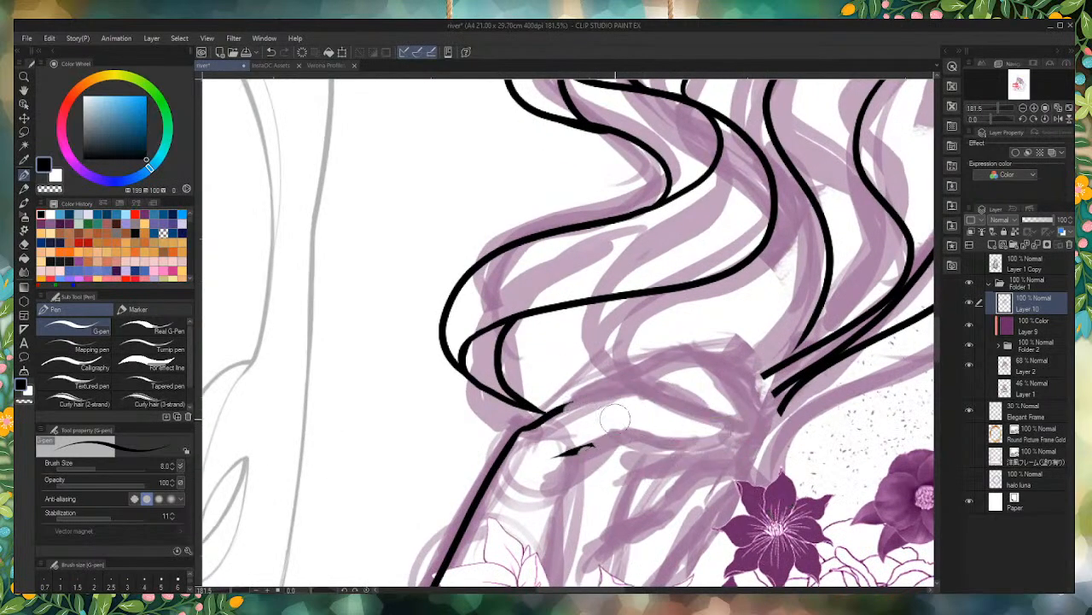
pyautogui.moveTo(592, 446); pyautogui.dragTo(566, 453)
pyautogui.moveTo(577, 403); pyautogui.dragTo(553, 421)
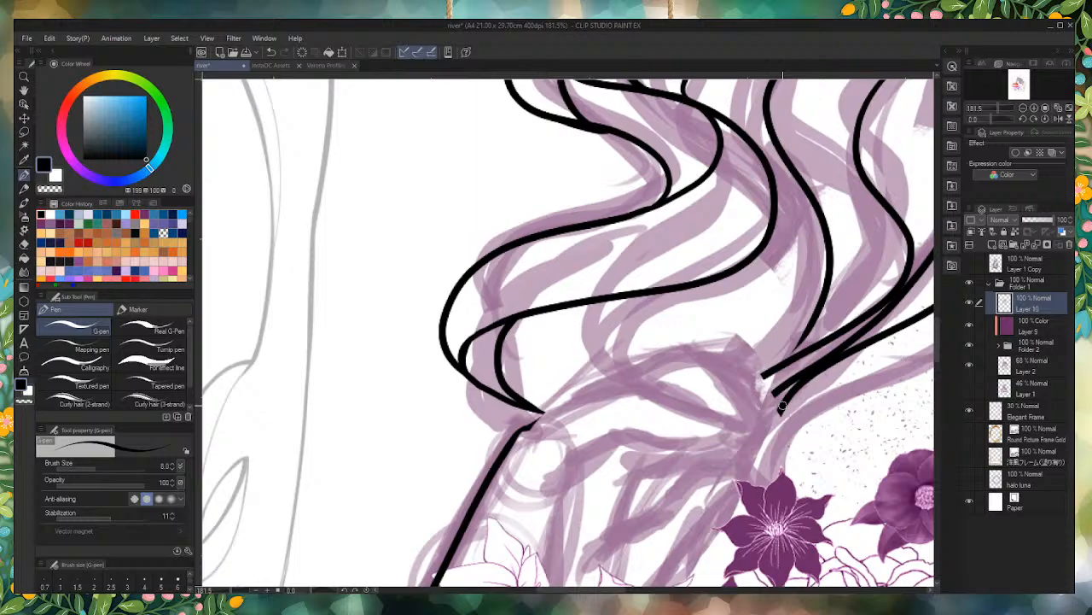
# Step: Ink the hand's upper edge from the top of the arm line to a pointed tip and its underside back towards the wrist
pyautogui.scroll(3, 781, 408)
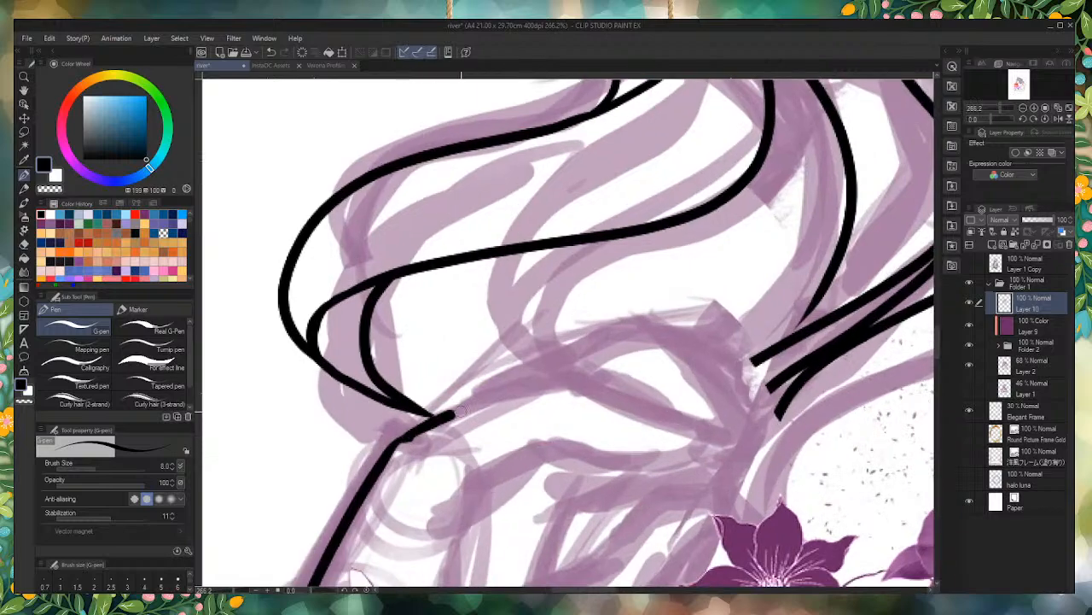
pyautogui.moveTo(459, 412); pyautogui.dragTo(559, 384)
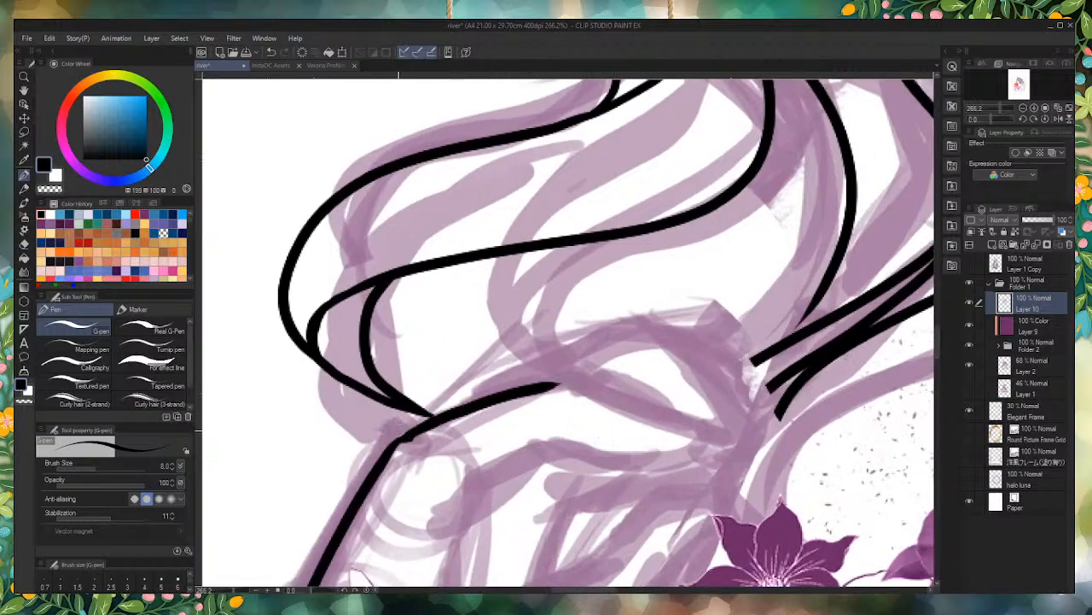
pyautogui.hotkey('ctrl', 'z')
pyautogui.moveTo(397, 438)
pyautogui.mouseDown()
pyautogui.moveTo(556, 383)
pyautogui.moveTo(713, 446)
pyautogui.moveTo(707, 437)
pyautogui.moveTo(693, 456)
pyautogui.moveTo(650, 463)
pyautogui.moveTo(526, 452)
pyautogui.moveTo(448, 498)
pyautogui.mouseUp()
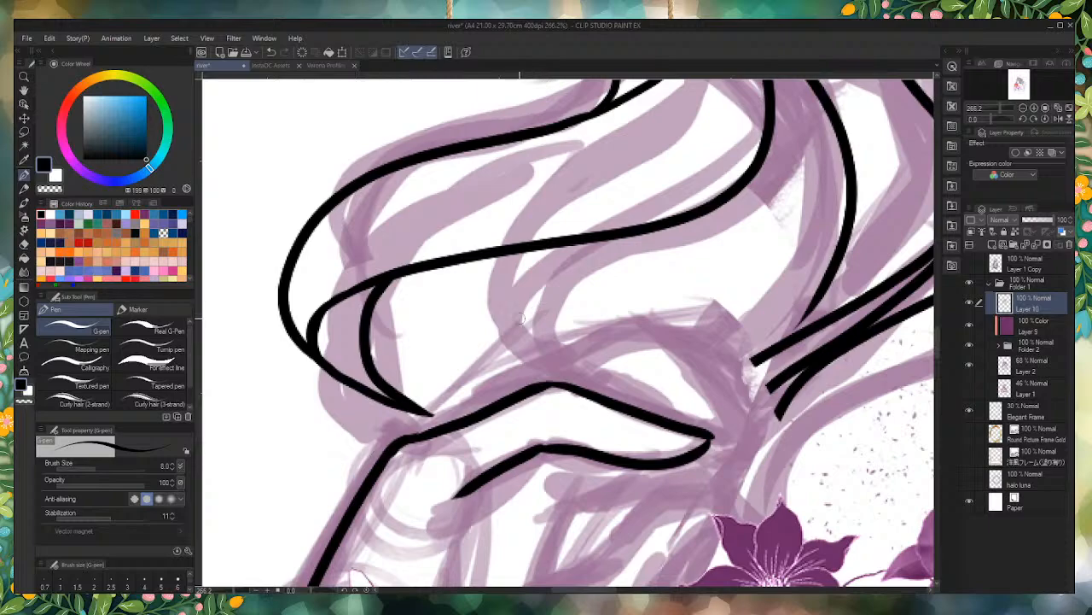
pyautogui.scroll(-2, 354, 439)
pyautogui.scroll(4, 354, 439)
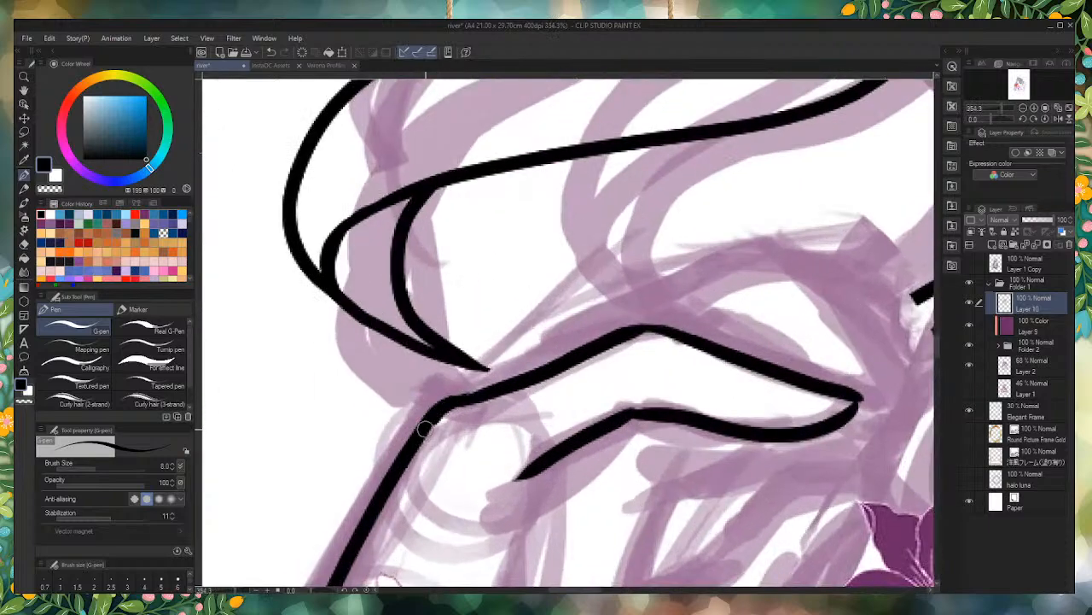
pyautogui.scroll(-6, 420, 433)
pyautogui.scroll(2, 512, 346)
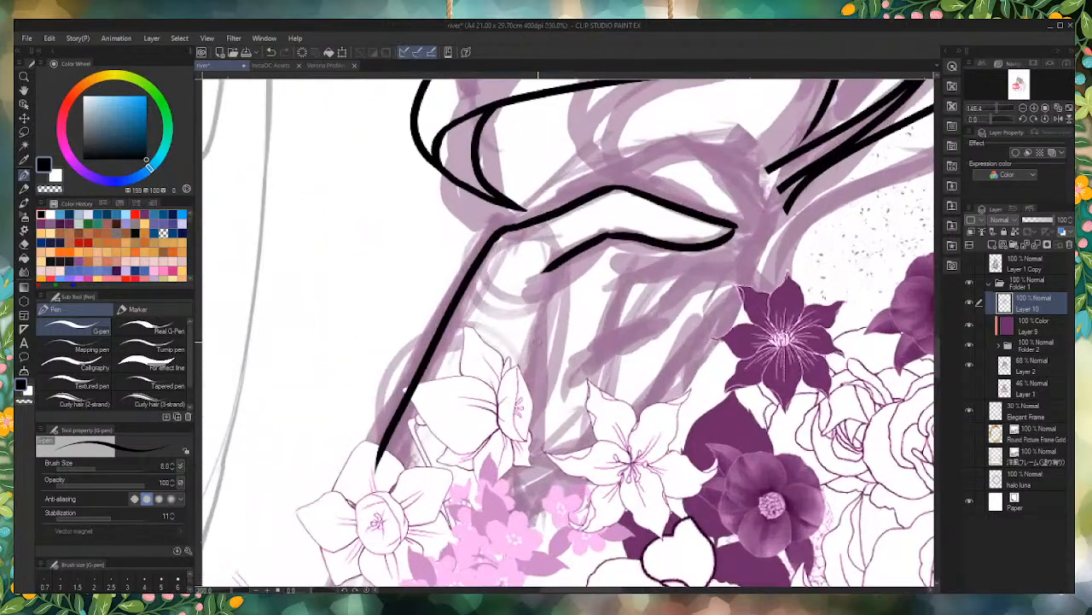
# Step: Ink the forearm's inner line from just below the wrist down to the light pink flowers
pyautogui.moveTo(546, 288)
pyautogui.mouseDown()
pyautogui.moveTo(528, 410)
pyautogui.moveTo(475, 490)
pyautogui.mouseUp()
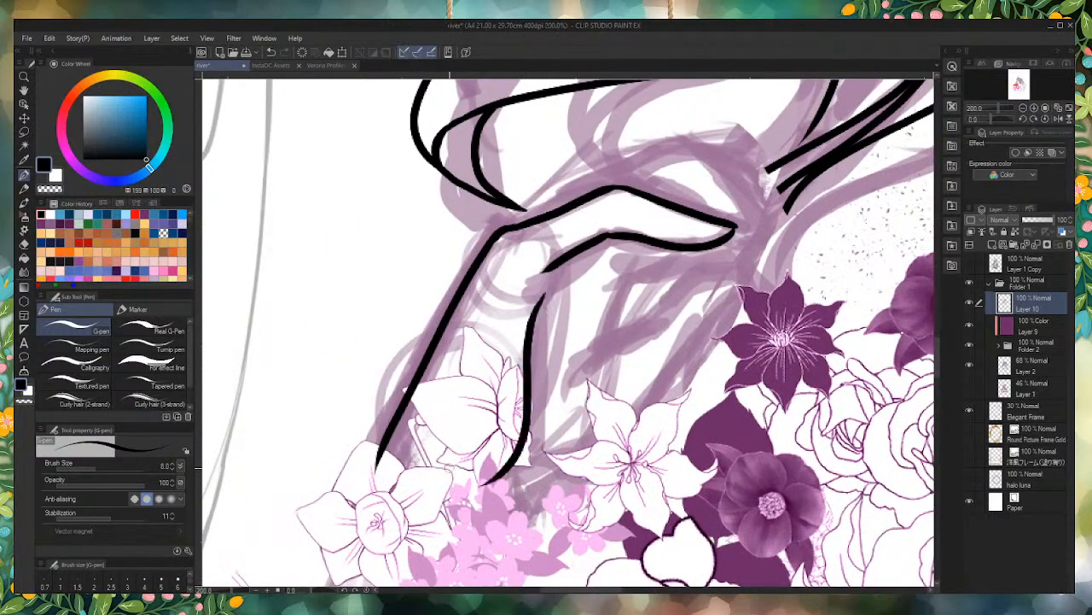
pyautogui.scroll(-3, 441, 563)
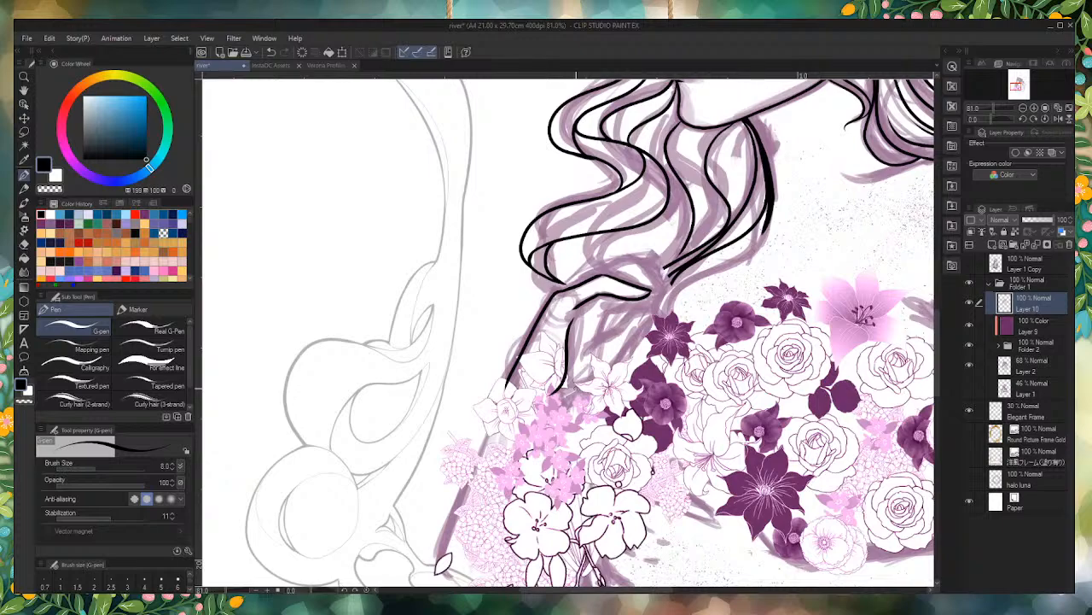
pyautogui.scroll(3, 618, 268)
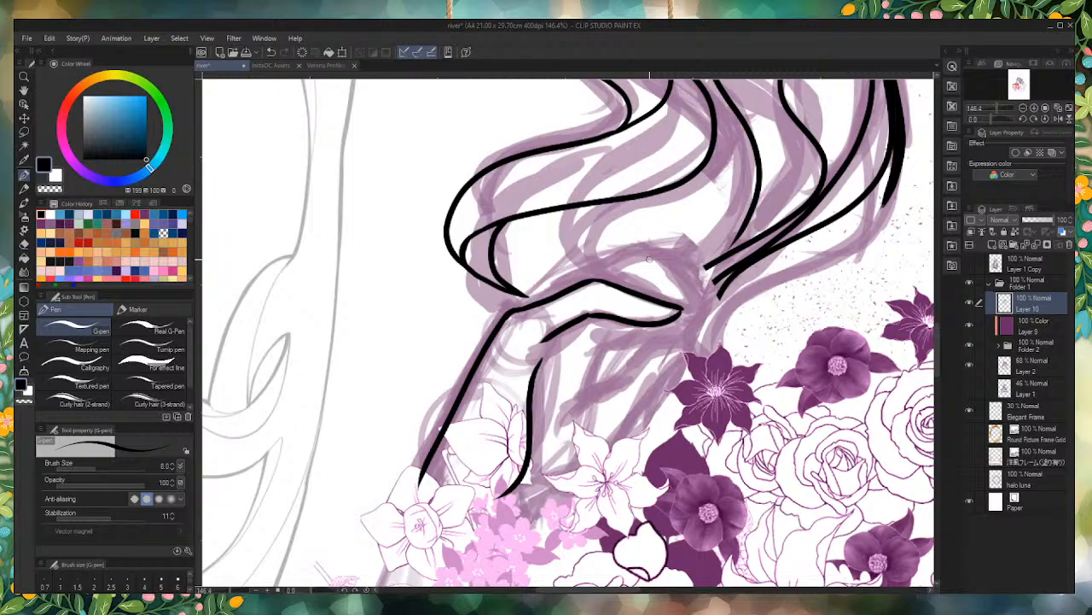
# Step: Ink an arched finger along the hand's upper edge, closing at the pointed tip, and trim the upper end of the inner forearm line
pyautogui.scroll(2, 589, 261)
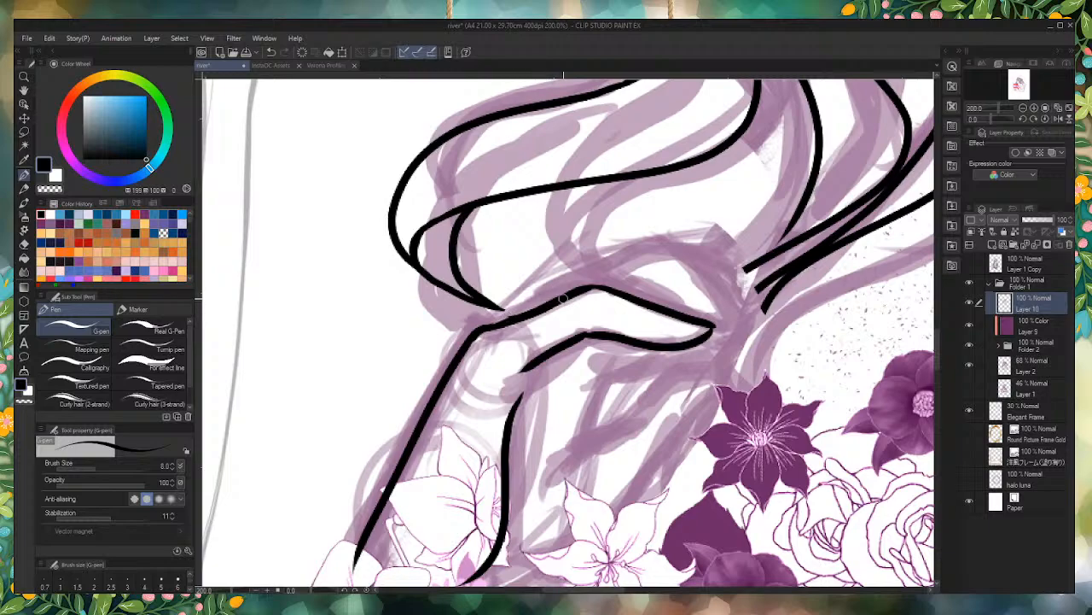
pyautogui.moveTo(562, 298)
pyautogui.mouseDown()
pyautogui.moveTo(630, 271)
pyautogui.moveTo(734, 314)
pyautogui.moveTo(727, 328)
pyautogui.moveTo(707, 322)
pyautogui.moveTo(708, 303)
pyautogui.moveTo(668, 253)
pyautogui.moveTo(642, 248)
pyautogui.moveTo(615, 271)
pyautogui.mouseUp()
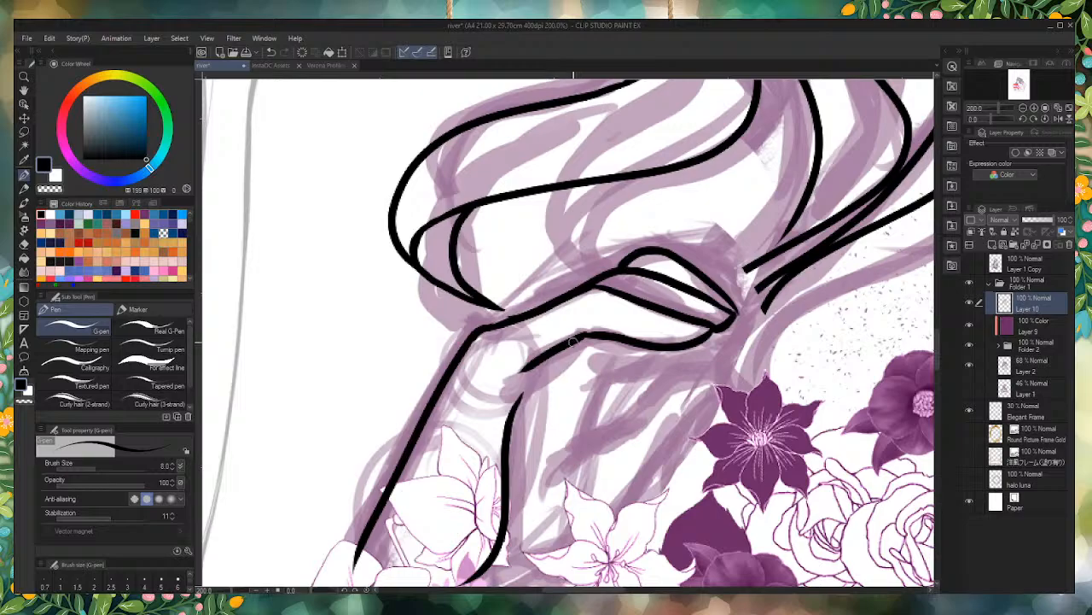
pyautogui.scroll(-5, 531, 376)
pyautogui.scroll(6, 537, 376)
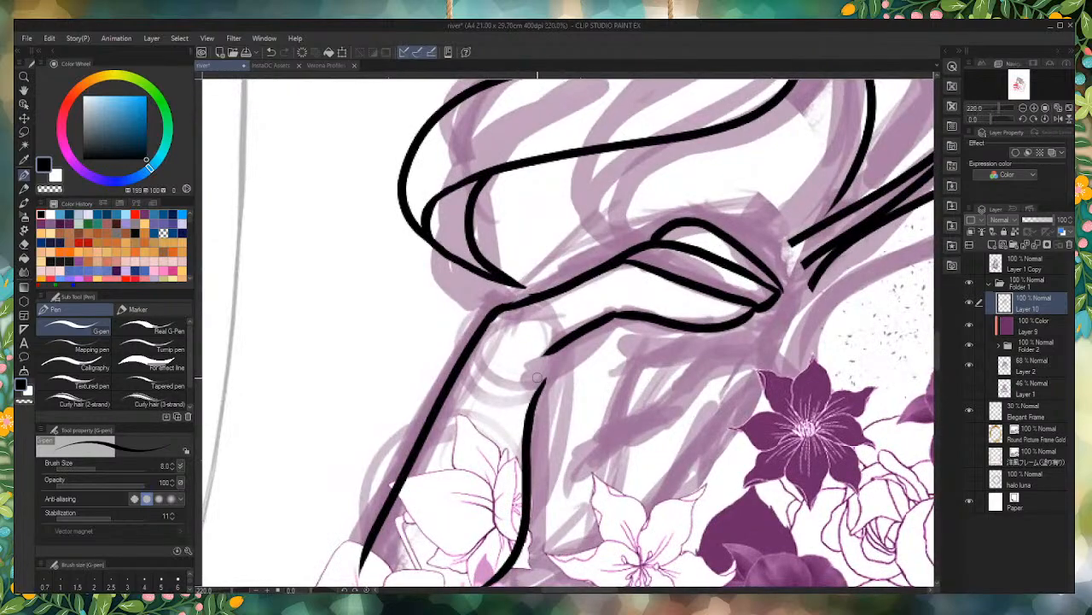
pyautogui.moveTo(555, 372)
pyautogui.mouseDown()
pyautogui.moveTo(551, 408)
pyautogui.moveTo(545, 391)
pyautogui.mouseUp()
# Step: Switch to the InstaOC Assets document, compare its Age and Frame MF folders by toggling their visibility, and save the document
pyautogui.click(272, 64)
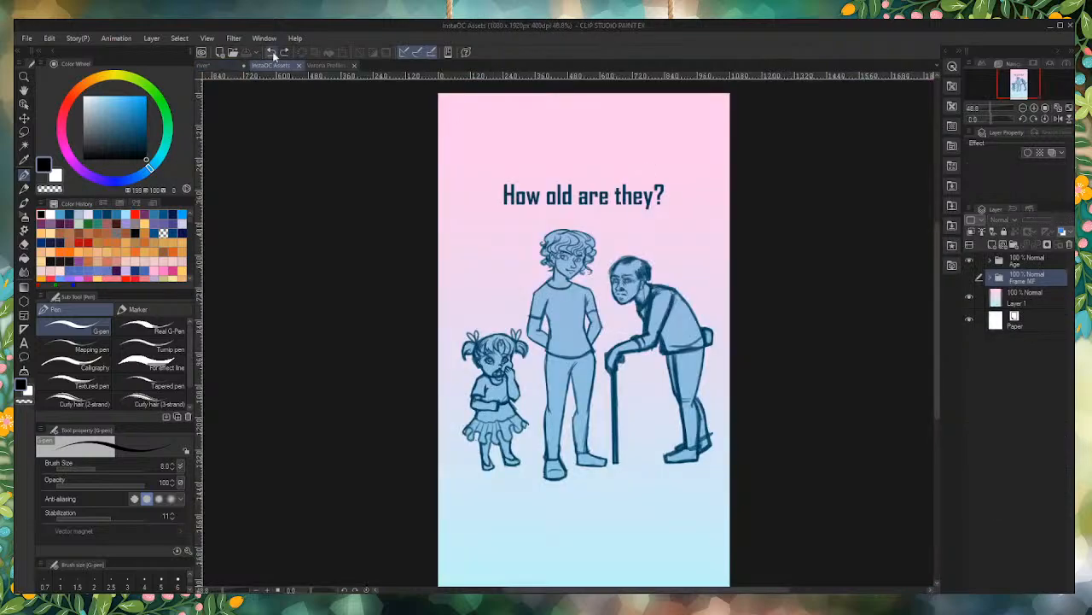
pyautogui.scroll(-3, 523, 282)
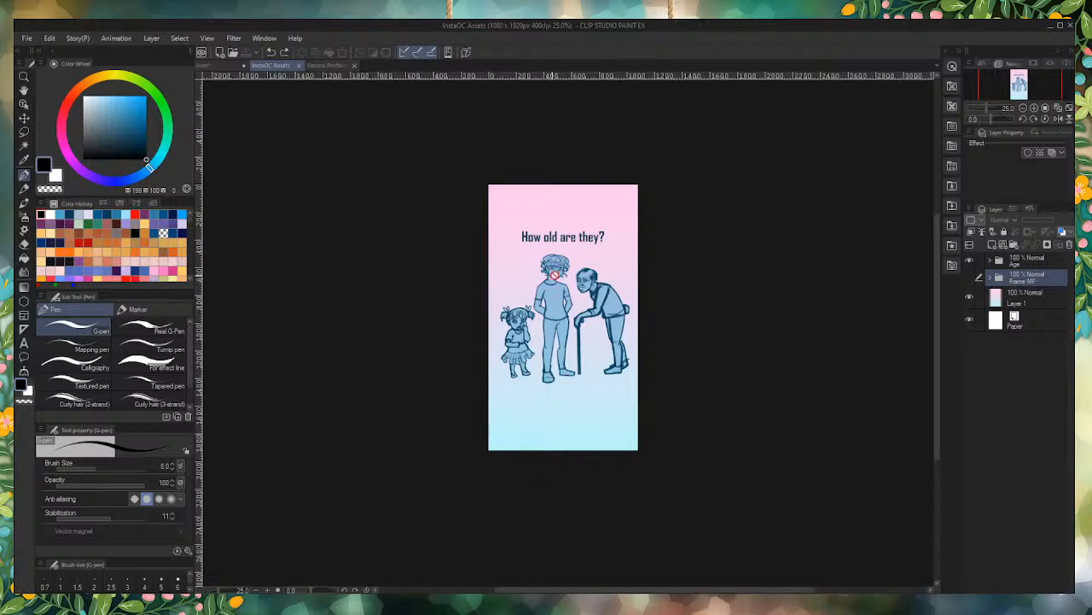
pyautogui.scroll(2, 512, 261)
pyautogui.scroll(1, 512, 260)
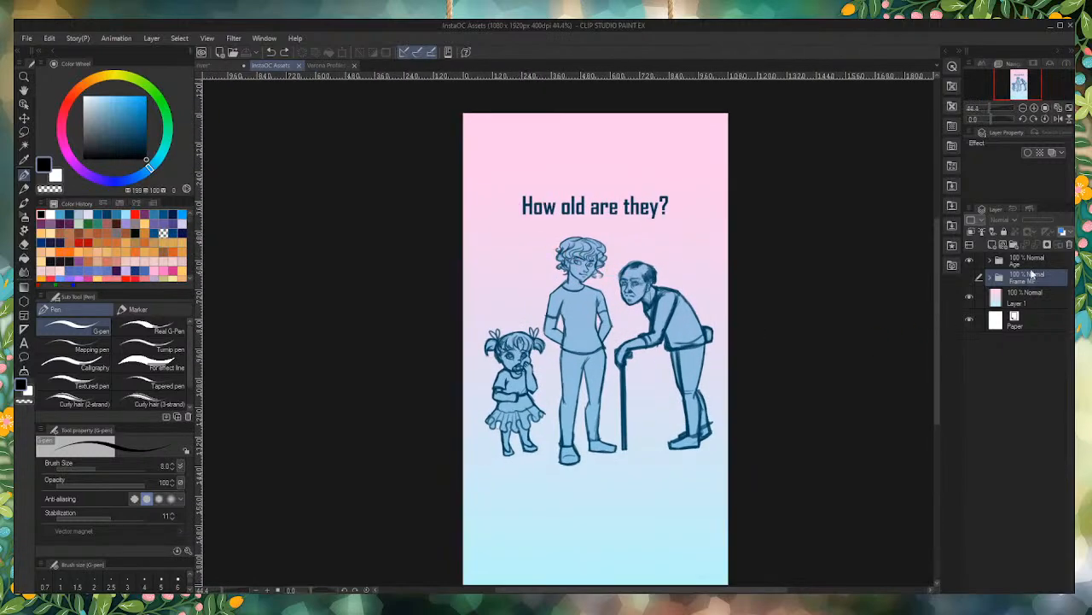
pyautogui.click(968, 260)
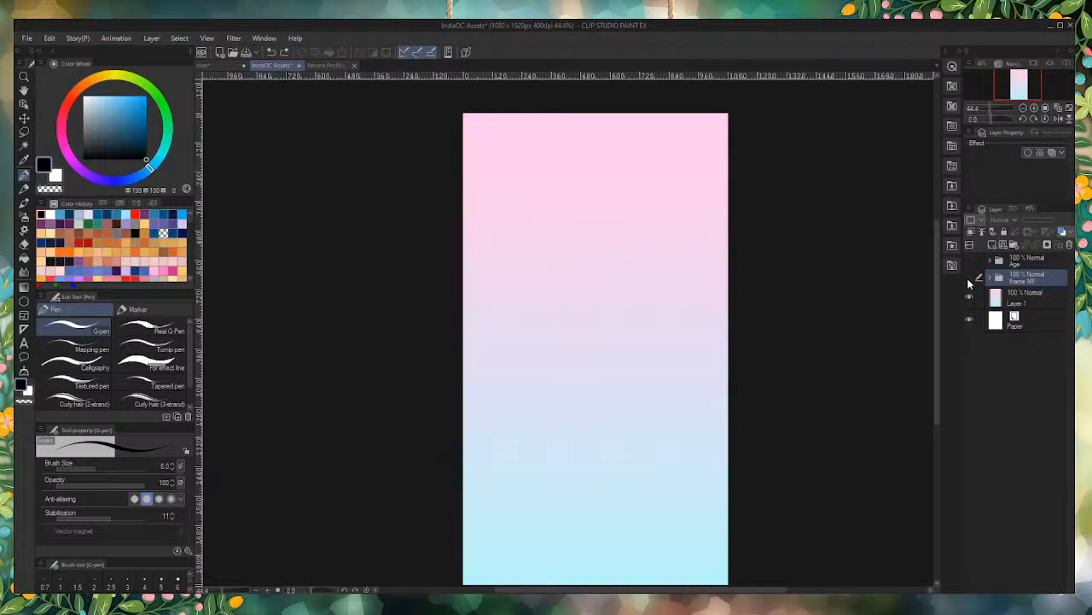
pyautogui.click(969, 279)
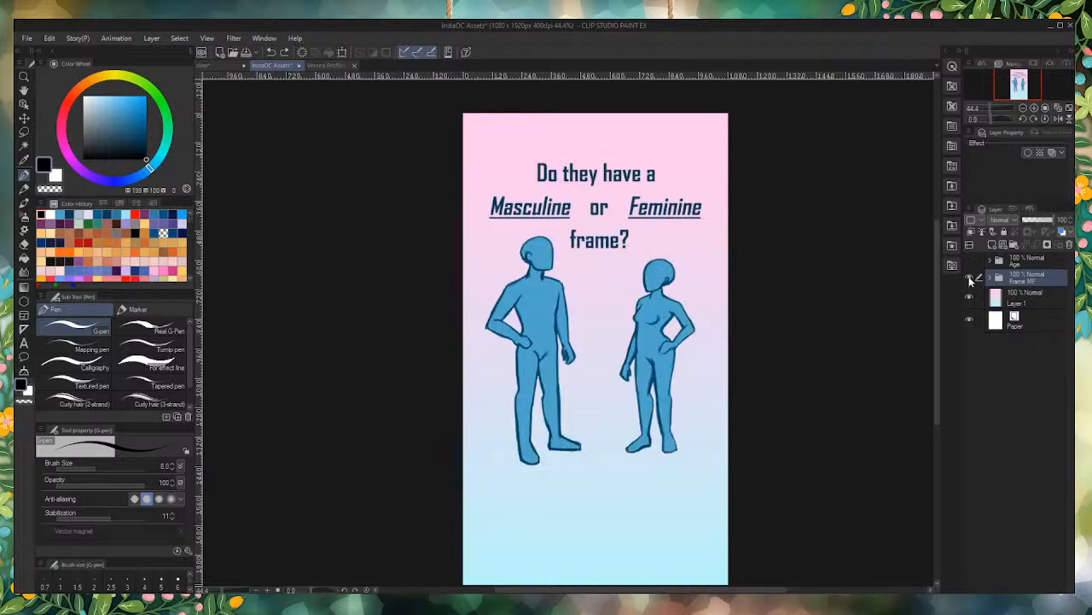
pyautogui.click(969, 260)
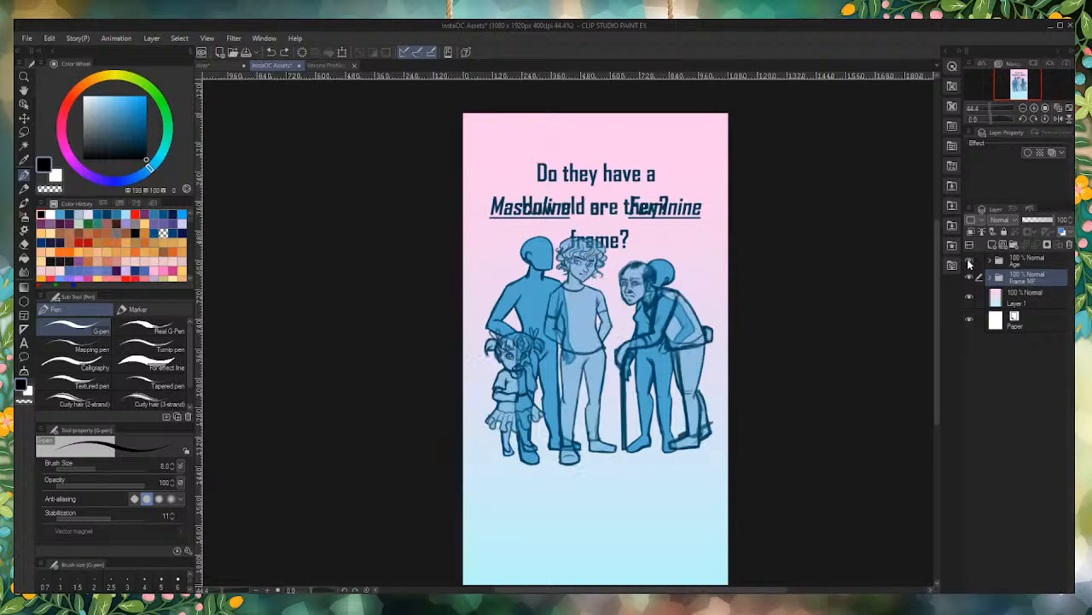
pyautogui.click(968, 260)
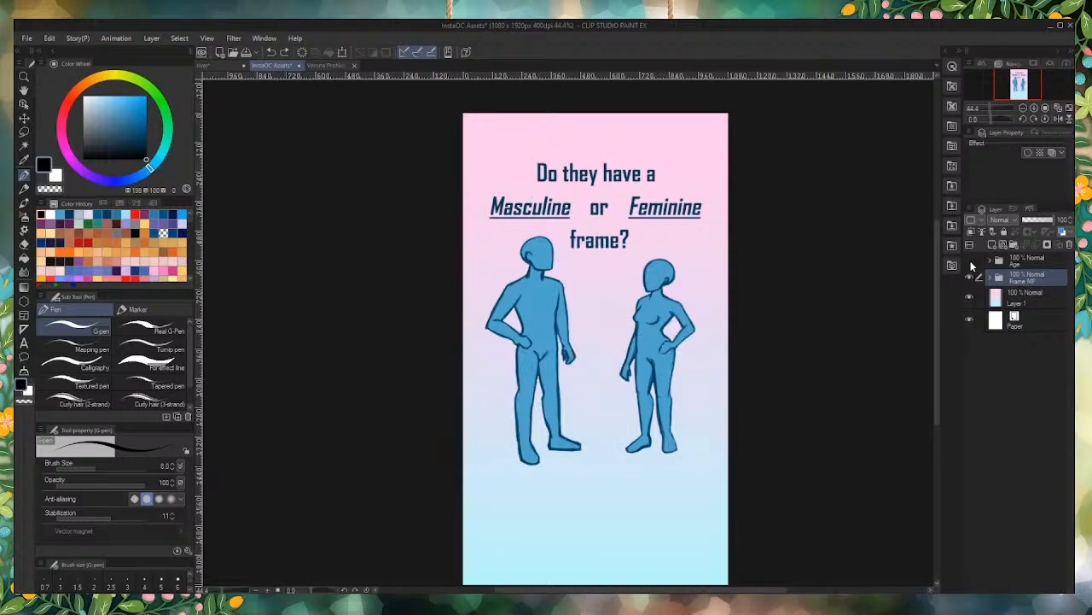
pyautogui.click(969, 260)
pyautogui.click(969, 279)
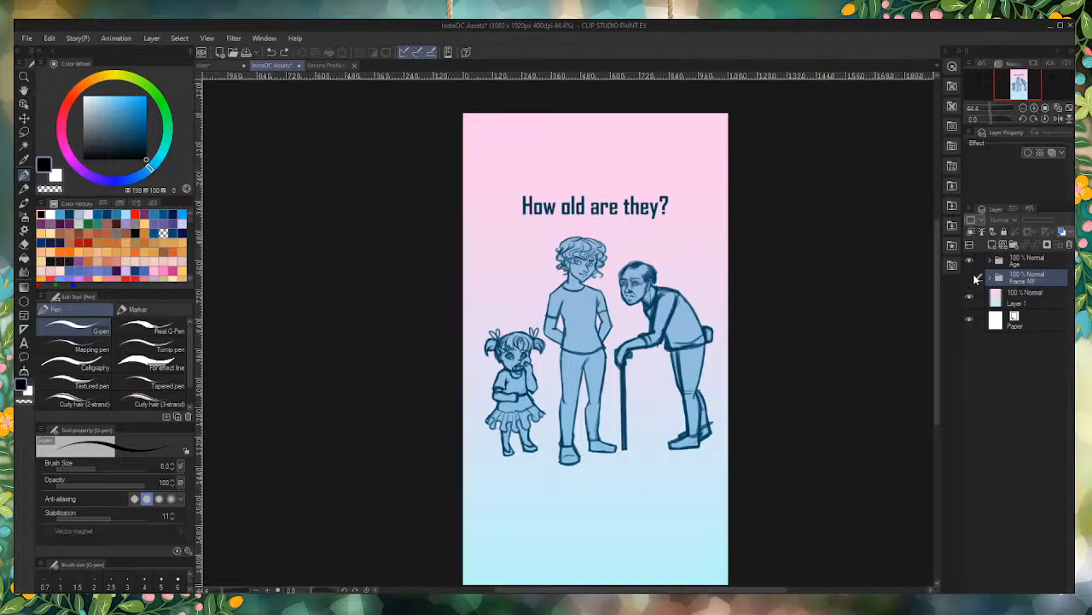
pyautogui.hotkey('ctrl', 's')
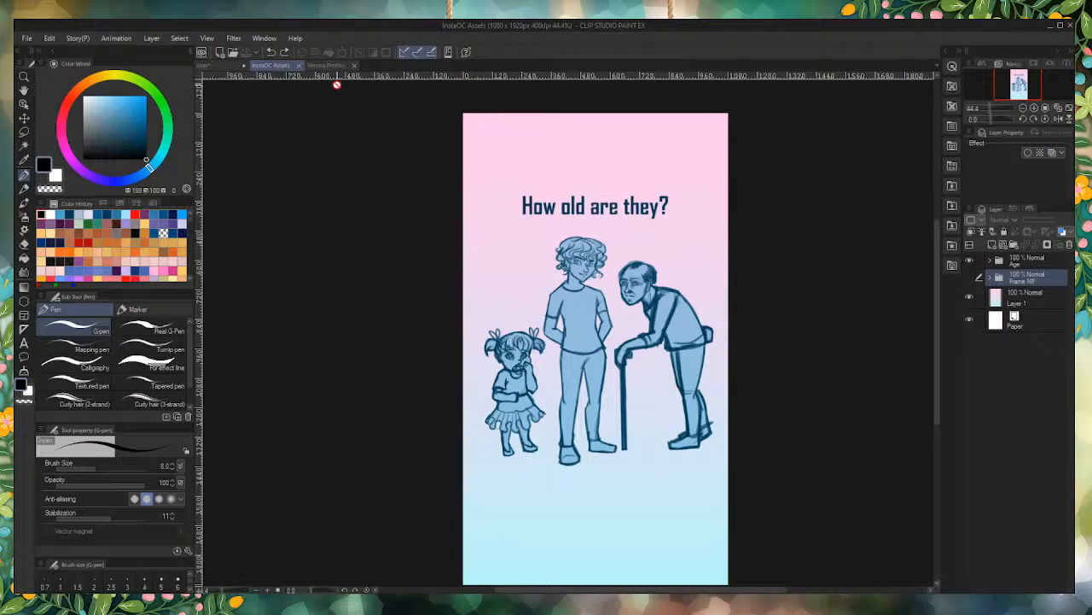
# Step: View the Verona Profiles 2 document and return to the river drawing
pyautogui.click(212, 68)
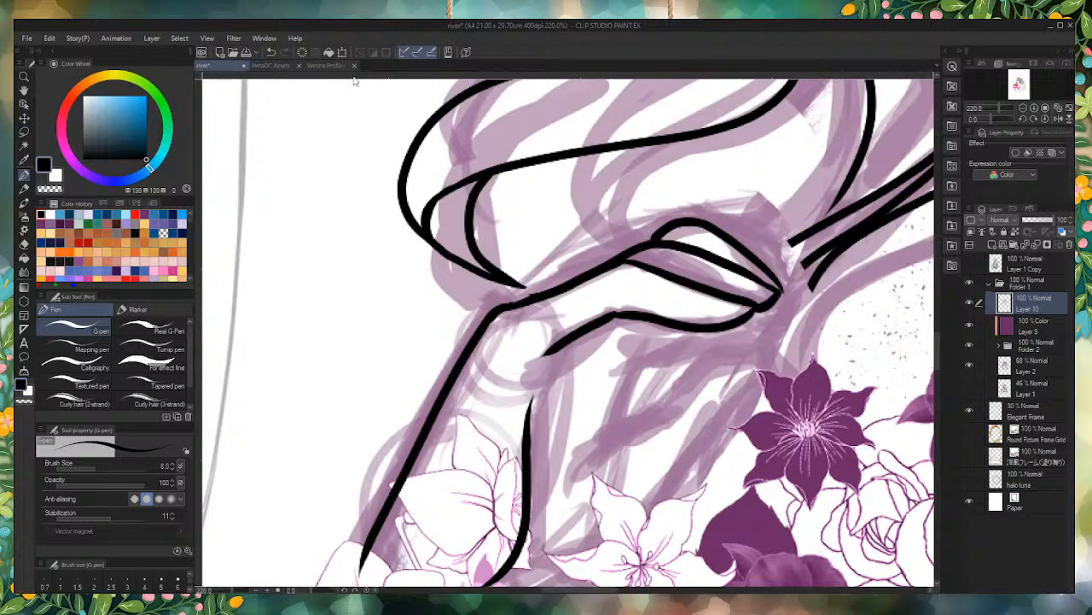
pyautogui.click(328, 66)
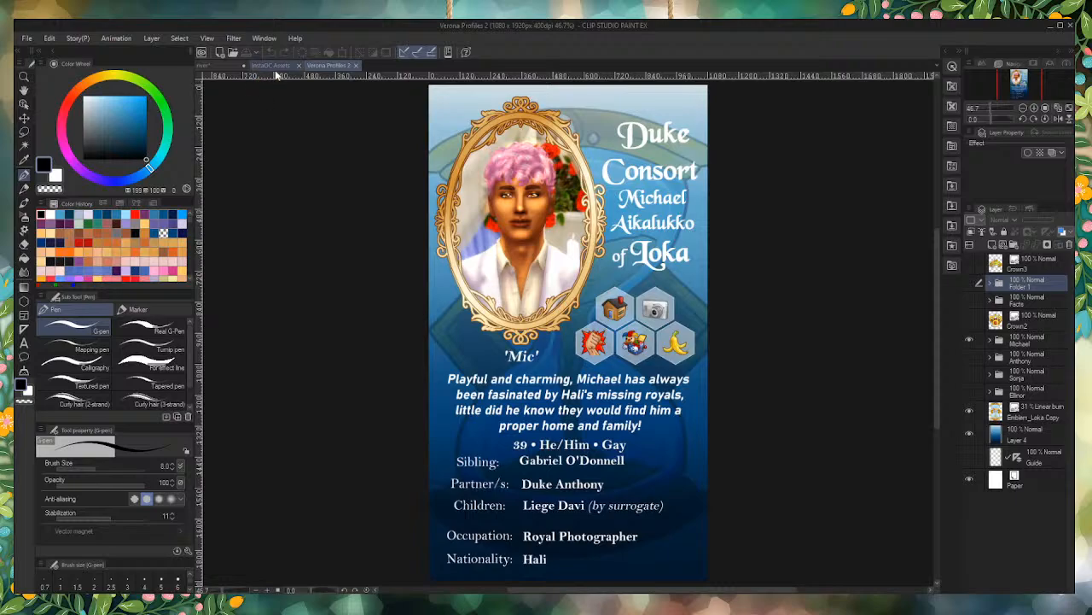
pyautogui.click(219, 66)
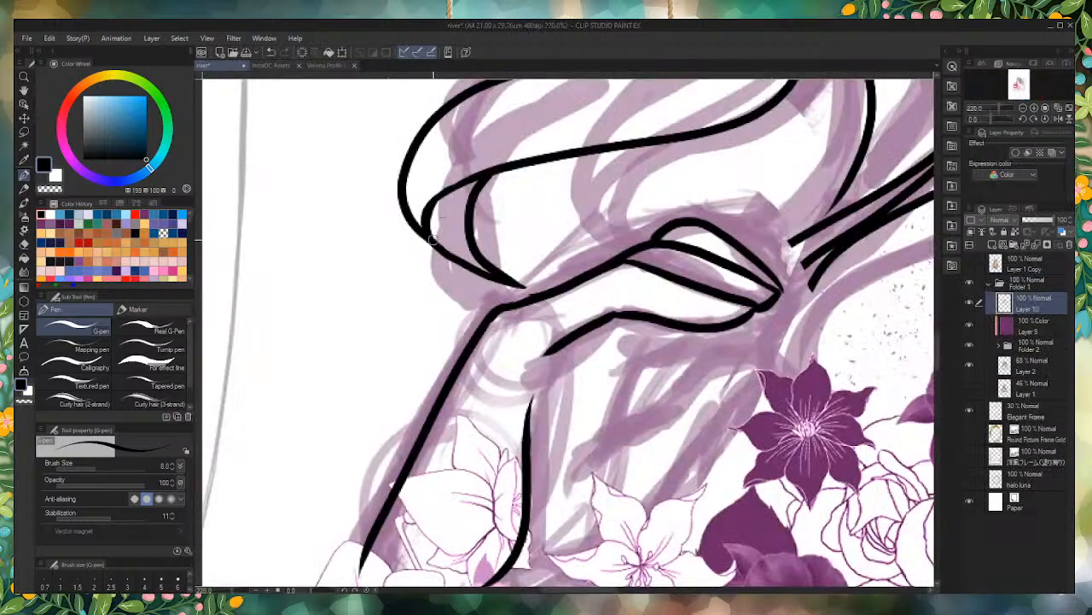
# Step: Ink a connecting curve that joins the hand's underside at the wrist to the inner forearm line
pyautogui.scroll(-2, 547, 321)
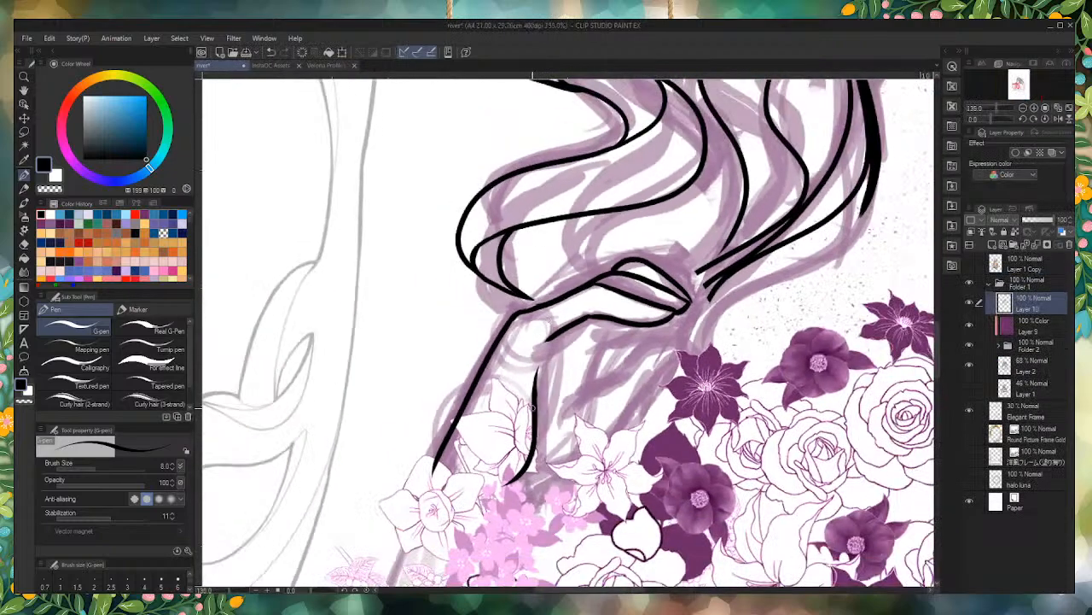
pyautogui.scroll(2, 538, 376)
pyautogui.moveTo(558, 308); pyautogui.dragTo(535, 382)
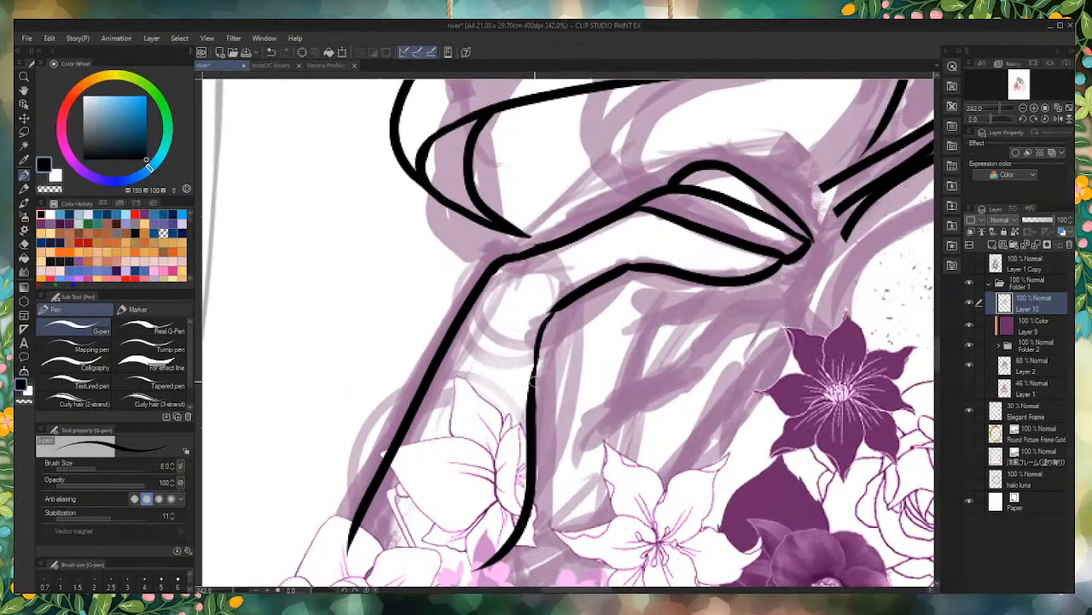
pyautogui.moveTo(564, 303)
pyautogui.mouseDown()
pyautogui.moveTo(536, 369)
pyautogui.moveTo(535, 428)
pyautogui.mouseUp()
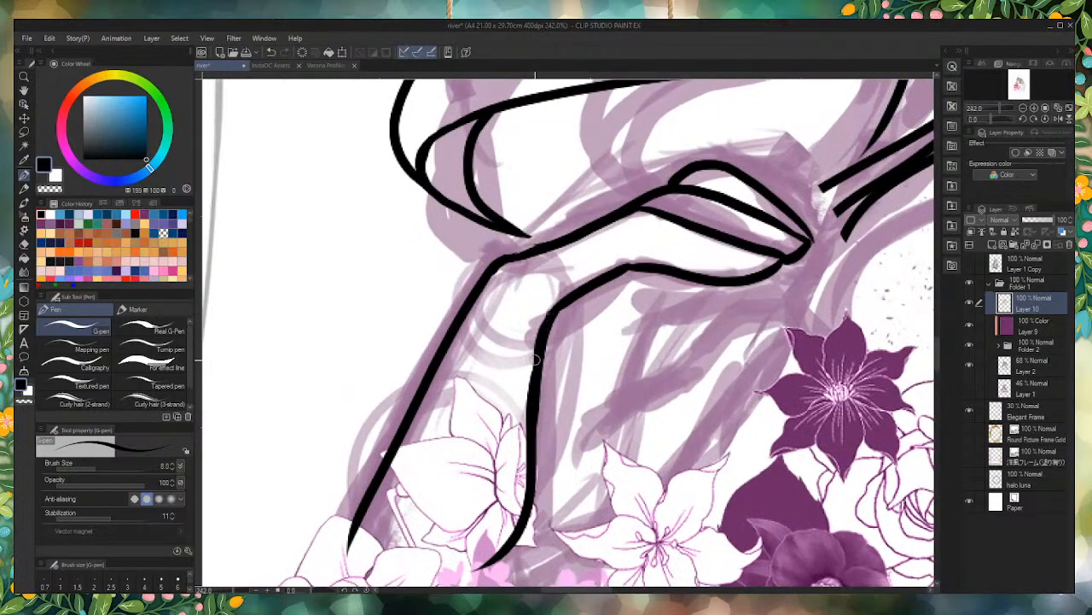
pyautogui.scroll(-4, 549, 309)
pyautogui.scroll(5, 555, 324)
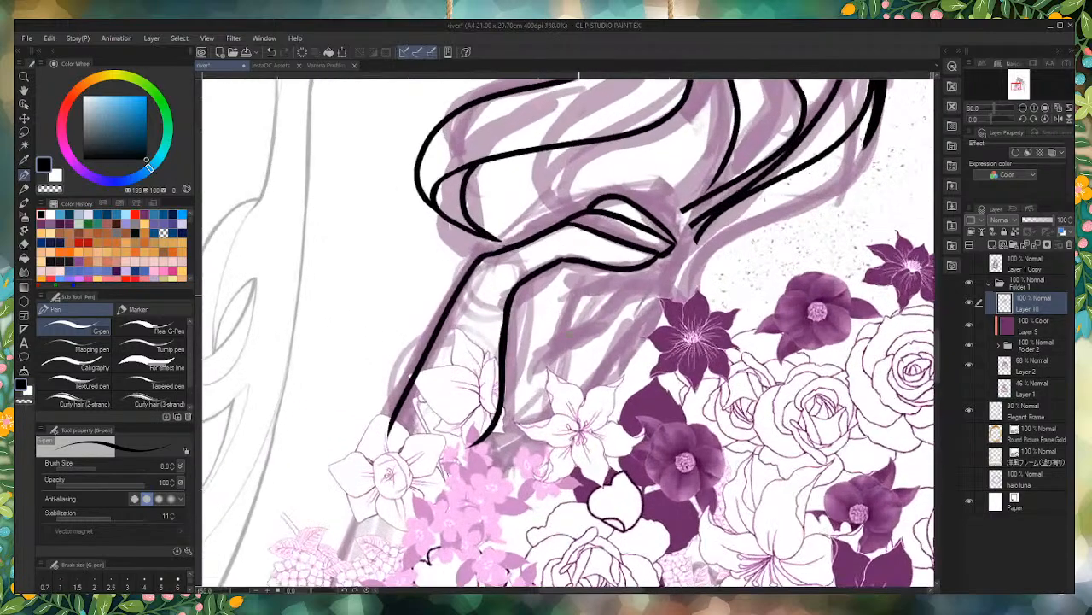
# Step: Ink a lower finger beneath the hand with a curved outline and a short line closing its tip
pyautogui.moveTo(560, 317)
pyautogui.mouseDown()
pyautogui.moveTo(589, 276)
pyautogui.moveTo(636, 261)
pyautogui.mouseUp()
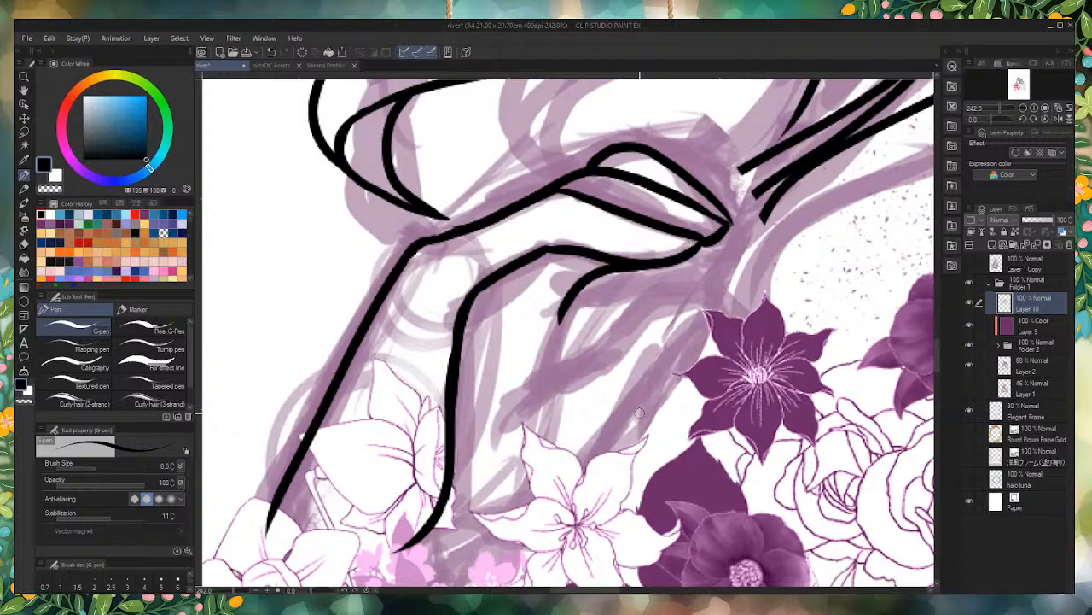
pyautogui.moveTo(602, 275); pyautogui.dragTo(714, 264)
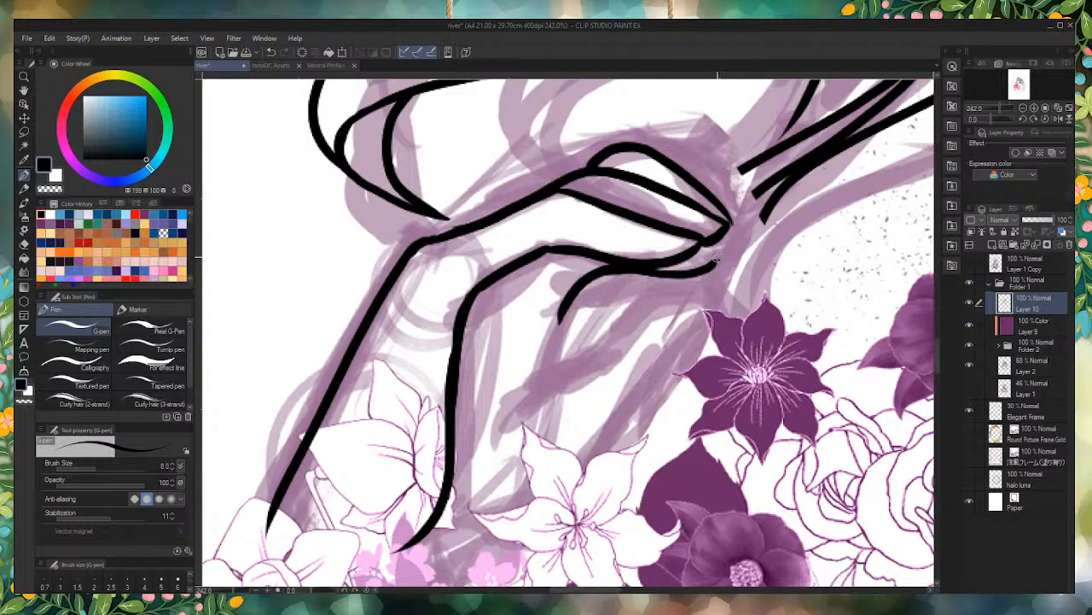
pyautogui.moveTo(716, 262)
pyautogui.mouseDown()
pyautogui.moveTo(723, 254)
pyautogui.moveTo(705, 245)
pyautogui.mouseUp()
pyautogui.hotkey('ctrl', 'z')
pyautogui.moveTo(717, 261); pyautogui.dragTo(699, 245)
pyautogui.scroll(-5, 578, 218)
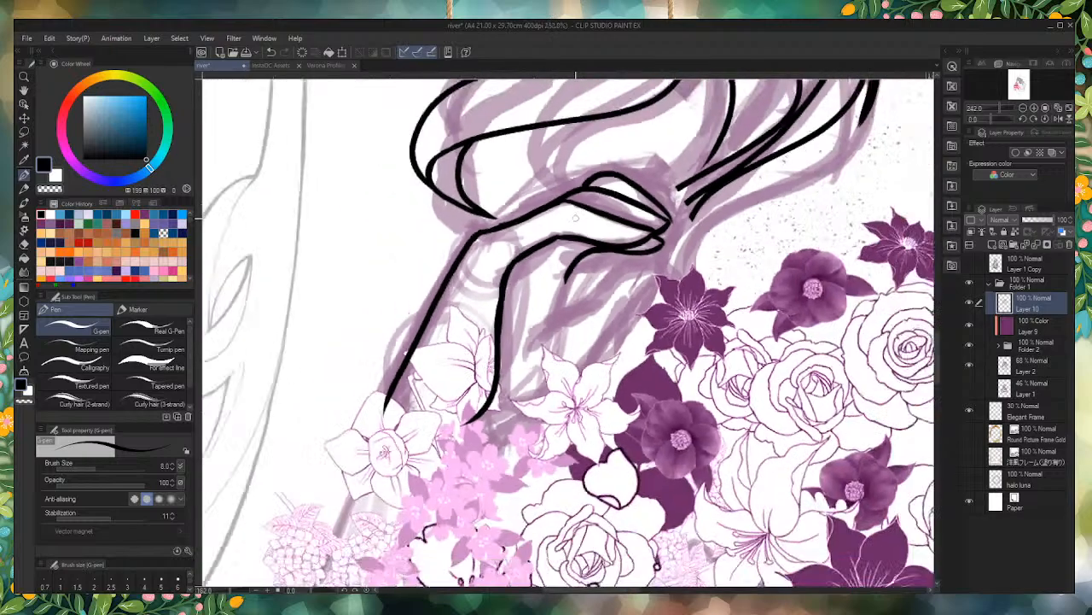
pyautogui.scroll(5, 578, 213)
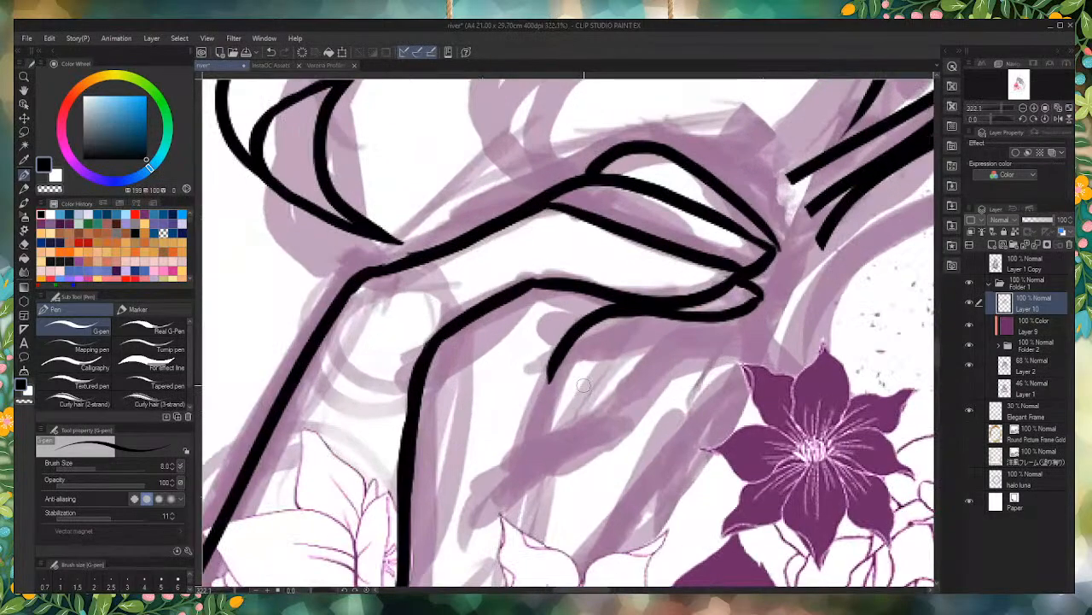
# Step: Erase the long middle contour of the hand and re-ink it as a shorter rounded thumb joined to the wrist line
pyautogui.moveTo(702, 254)
pyautogui.mouseDown()
pyautogui.moveTo(660, 286)
pyautogui.moveTo(701, 284)
pyautogui.moveTo(611, 283)
pyautogui.moveTo(699, 285)
pyautogui.moveTo(693, 294)
pyautogui.moveTo(595, 274)
pyautogui.moveTo(713, 287)
pyautogui.moveTo(665, 294)
pyautogui.moveTo(581, 274)
pyautogui.moveTo(646, 292)
pyautogui.moveTo(519, 285)
pyautogui.moveTo(427, 362)
pyautogui.mouseUp()
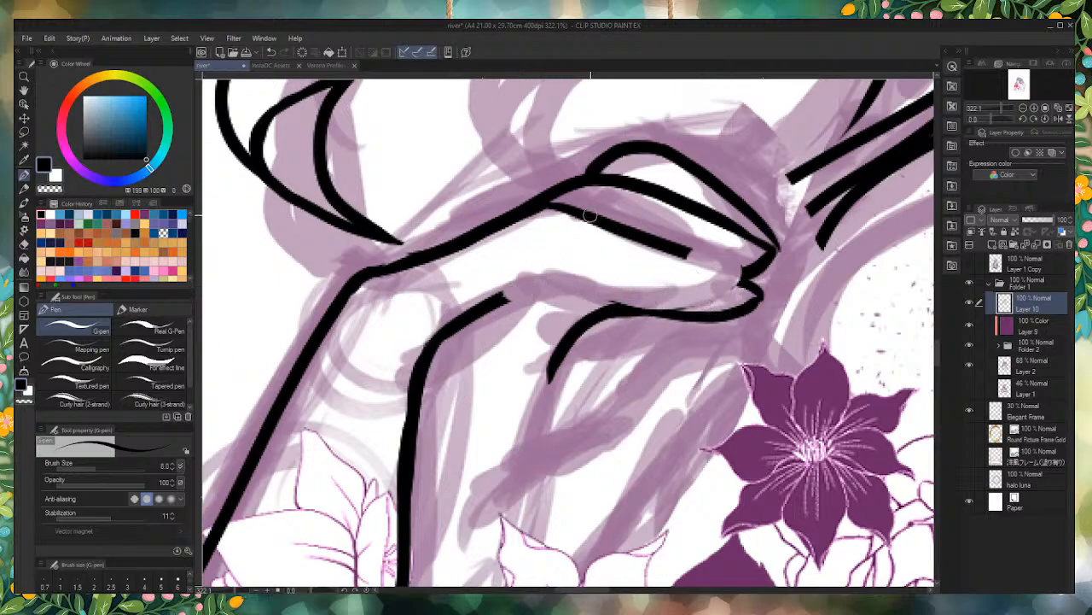
pyautogui.moveTo(667, 251)
pyautogui.mouseDown()
pyautogui.moveTo(633, 278)
pyautogui.moveTo(533, 282)
pyautogui.moveTo(546, 278)
pyautogui.moveTo(465, 311)
pyautogui.mouseUp()
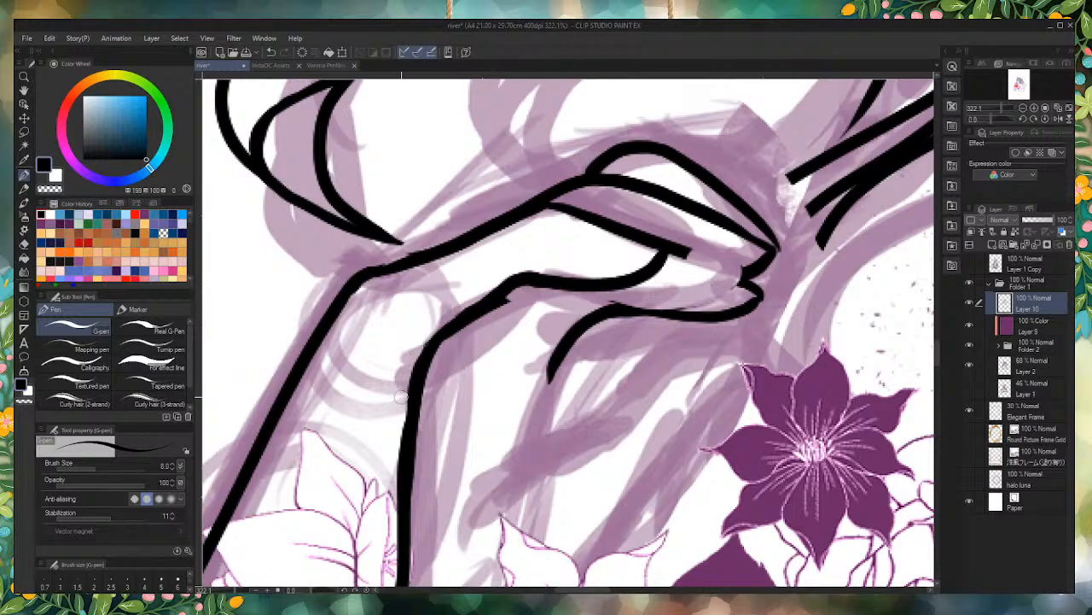
pyautogui.hotkey('ctrl', 'z')
pyautogui.hotkey('ctrl', 'z')
pyautogui.hotkey('ctrl', 'z')
pyautogui.hotkey('ctrl', 'z')
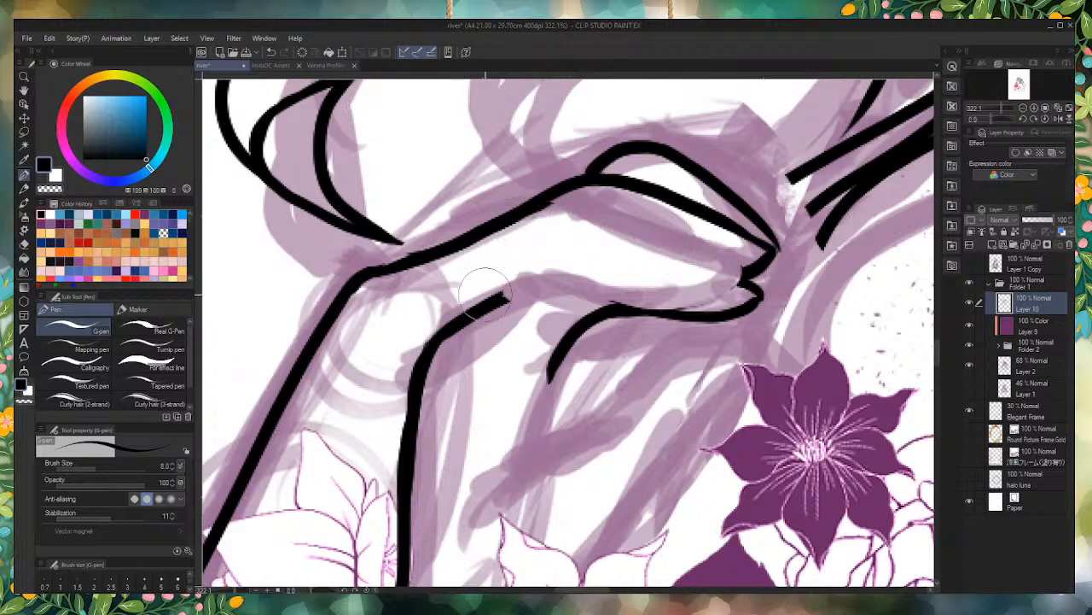
pyautogui.moveTo(506, 224)
pyautogui.mouseDown()
pyautogui.moveTo(559, 227)
pyautogui.moveTo(625, 244)
pyautogui.moveTo(600, 274)
pyautogui.moveTo(517, 290)
pyautogui.moveTo(577, 279)
pyautogui.moveTo(618, 236)
pyautogui.mouseUp()
pyautogui.hotkey('ctrl', 'z')
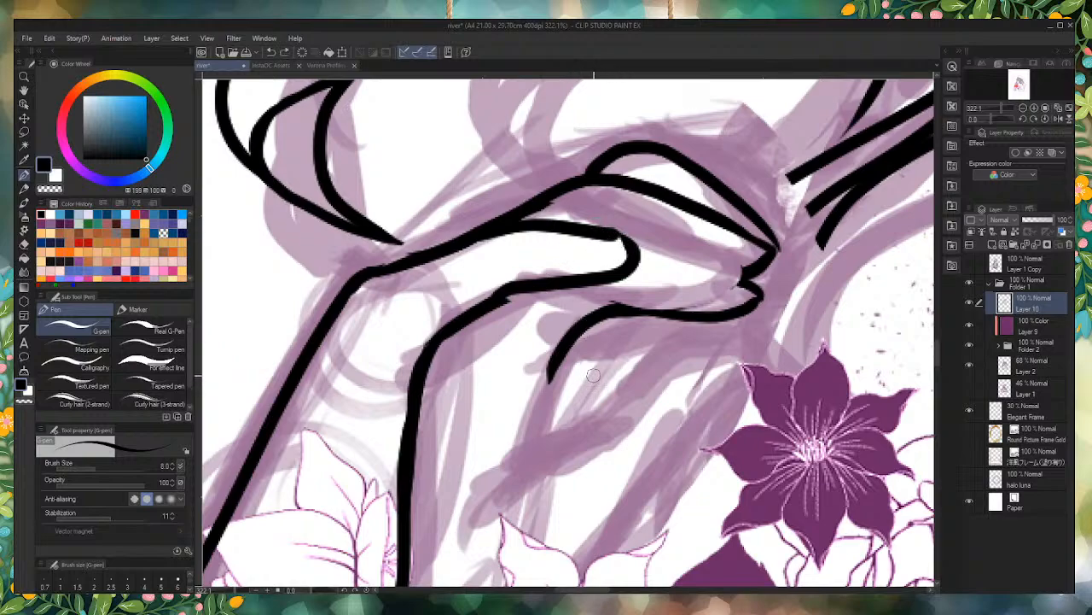
# Step: Undo the thumb's rounded tip and re-ink it as a tapered curve joining the inner wrist line
pyautogui.hotkey('ctrl', 'z')
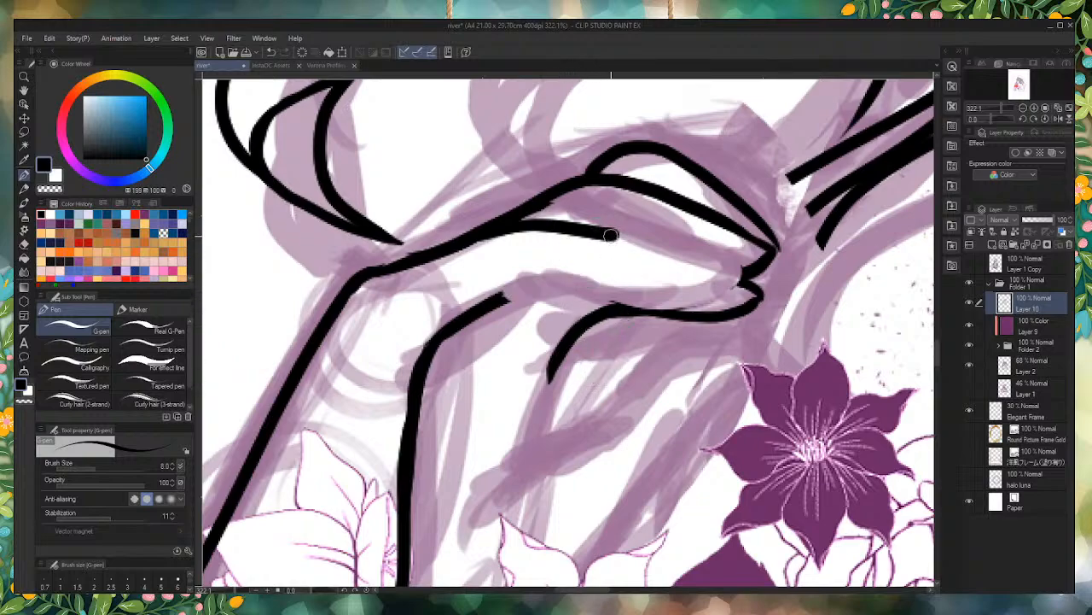
pyautogui.moveTo(610, 236)
pyautogui.mouseDown()
pyautogui.moveTo(616, 262)
pyautogui.moveTo(579, 281)
pyautogui.moveTo(500, 299)
pyautogui.mouseUp()
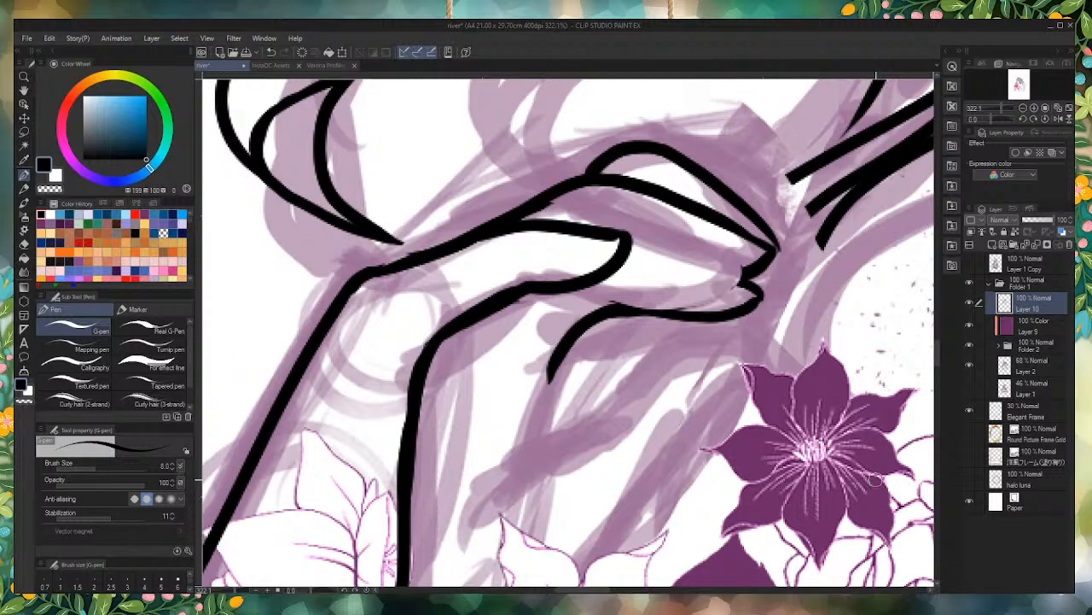
pyautogui.scroll(-10, 702, 484)
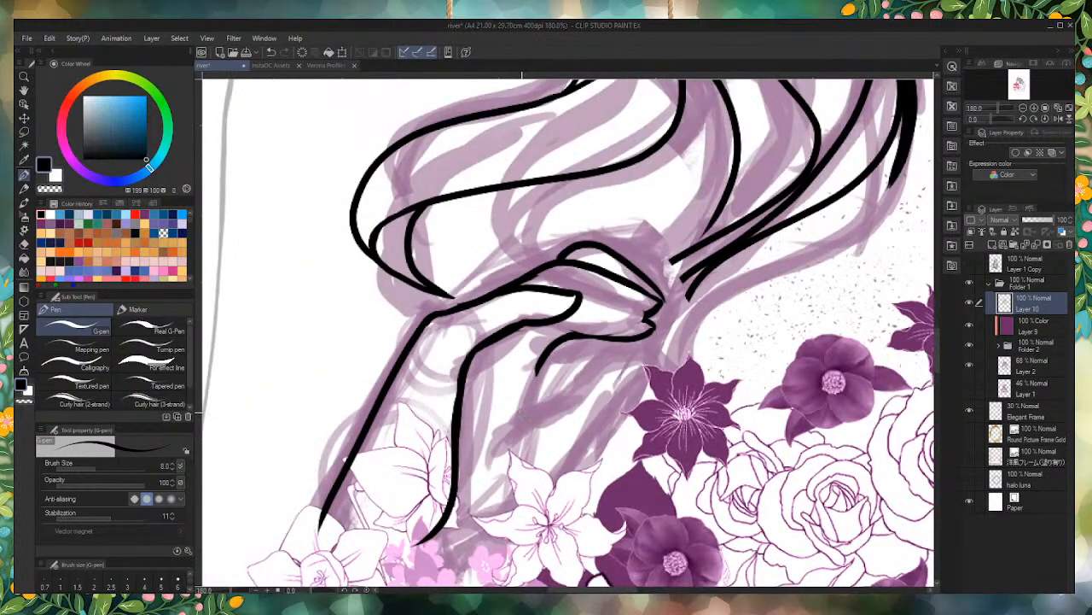
# Step: Ink the middle finger's underside as a curve from its tip back to the thumb tip, redoing the stroke until it fits
pyautogui.scroll(8, 505, 387)
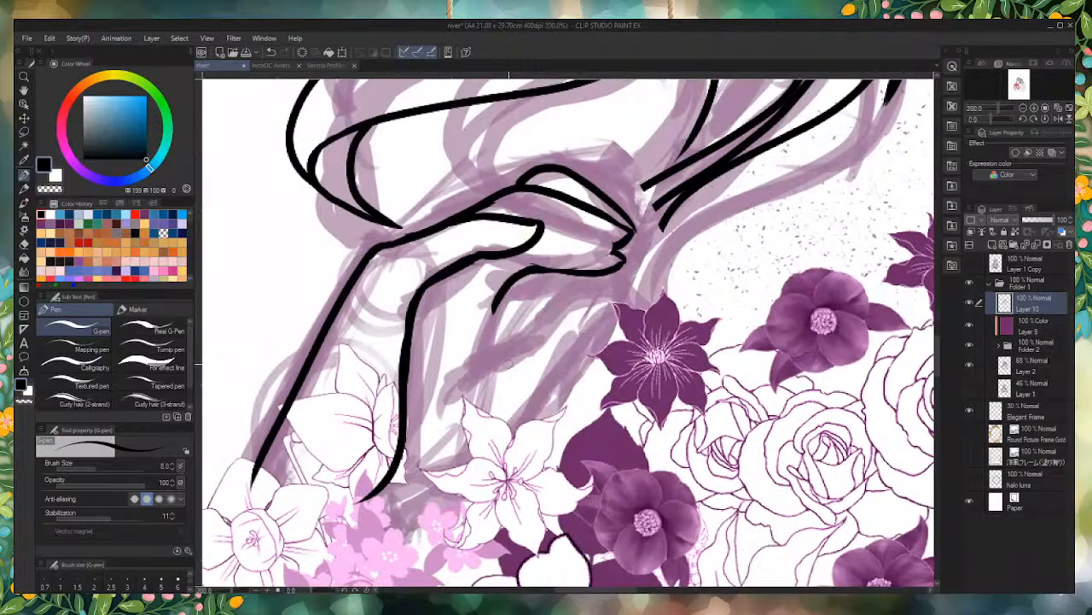
pyautogui.scroll(3, 592, 218)
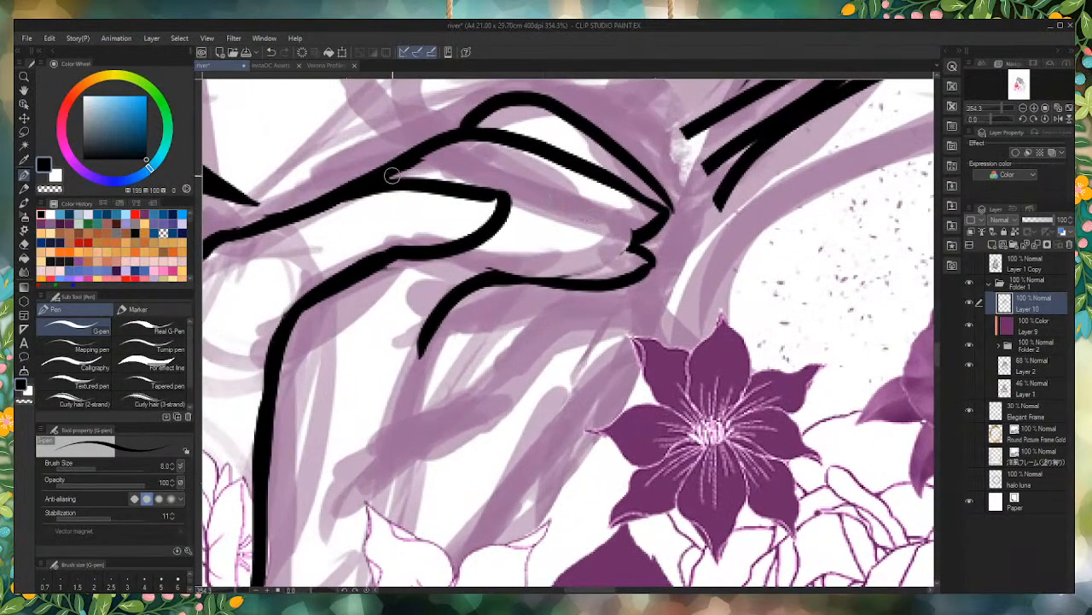
pyautogui.scroll(-2, 553, 338)
pyautogui.scroll(3, 553, 338)
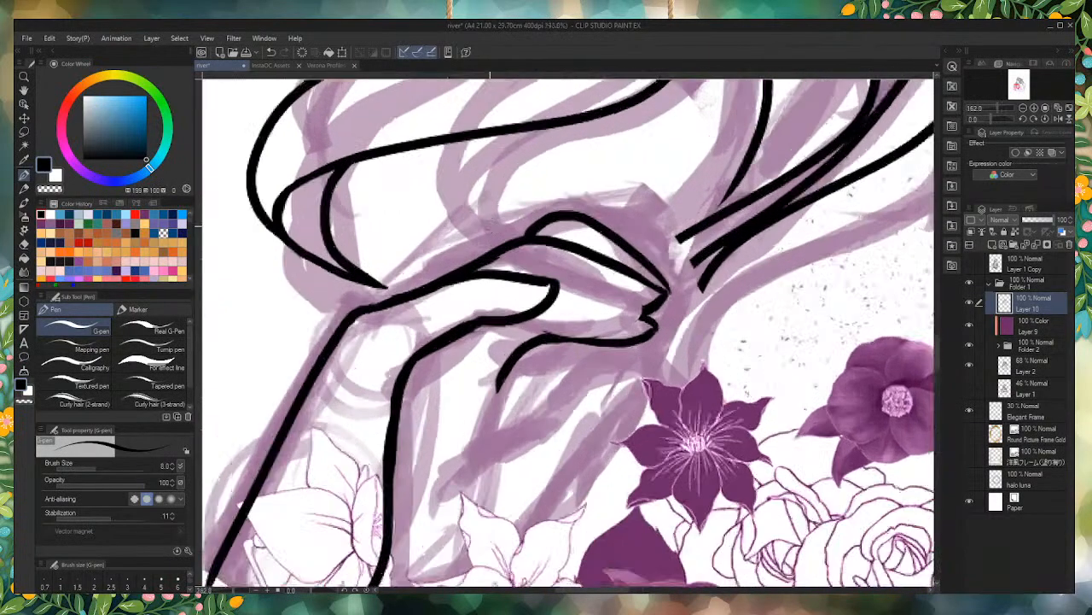
pyautogui.moveTo(688, 334)
pyautogui.mouseDown()
pyautogui.moveTo(651, 344)
pyautogui.moveTo(572, 312)
pyautogui.mouseUp()
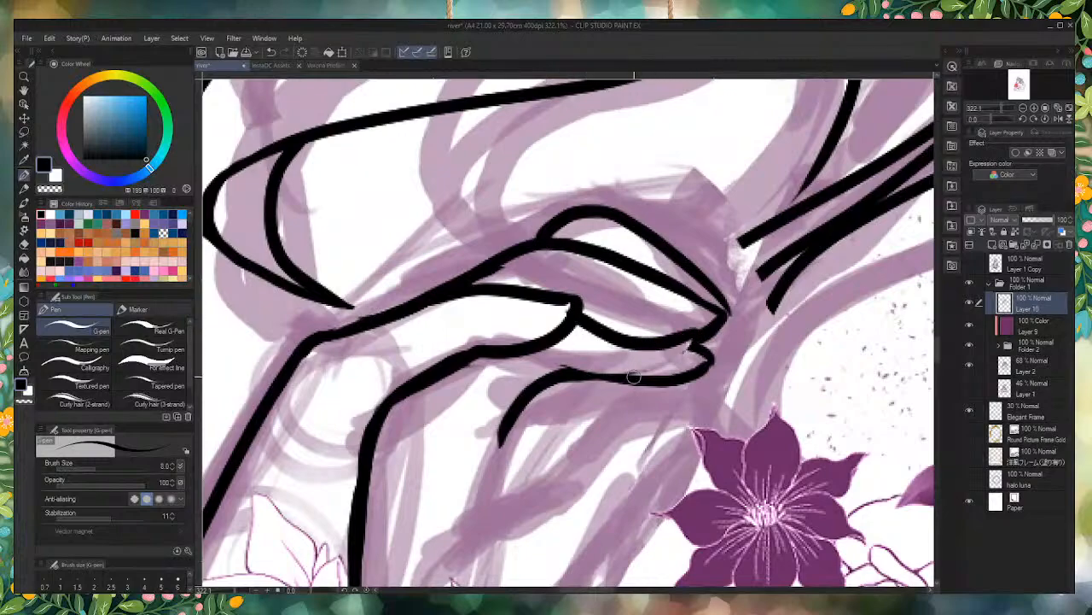
pyautogui.hotkey('ctrl', 'z')
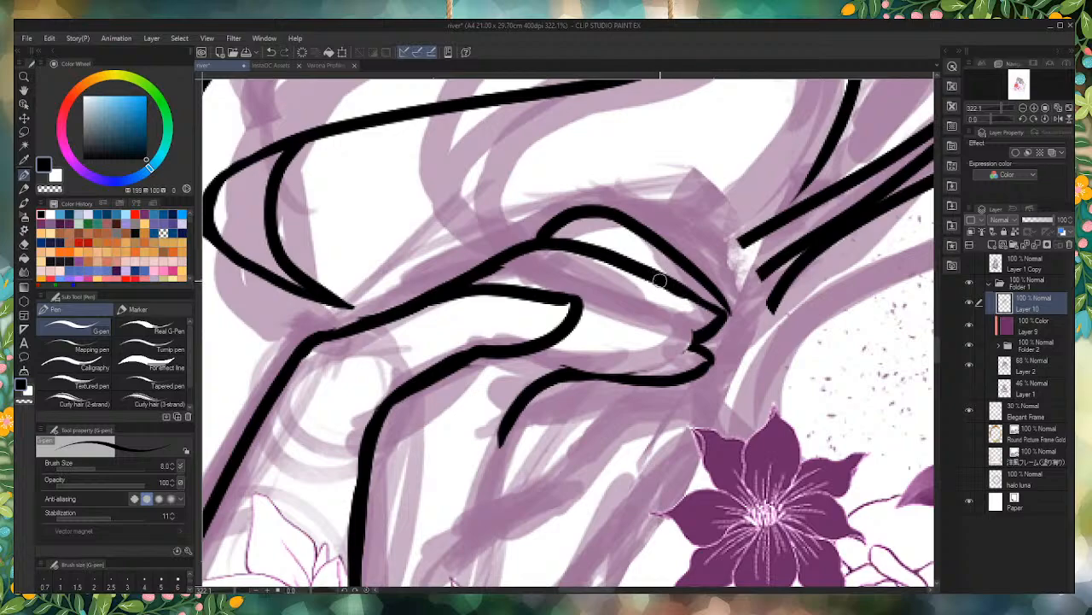
pyautogui.moveTo(690, 300)
pyautogui.mouseDown()
pyautogui.moveTo(664, 325)
pyautogui.moveTo(574, 315)
pyautogui.mouseUp()
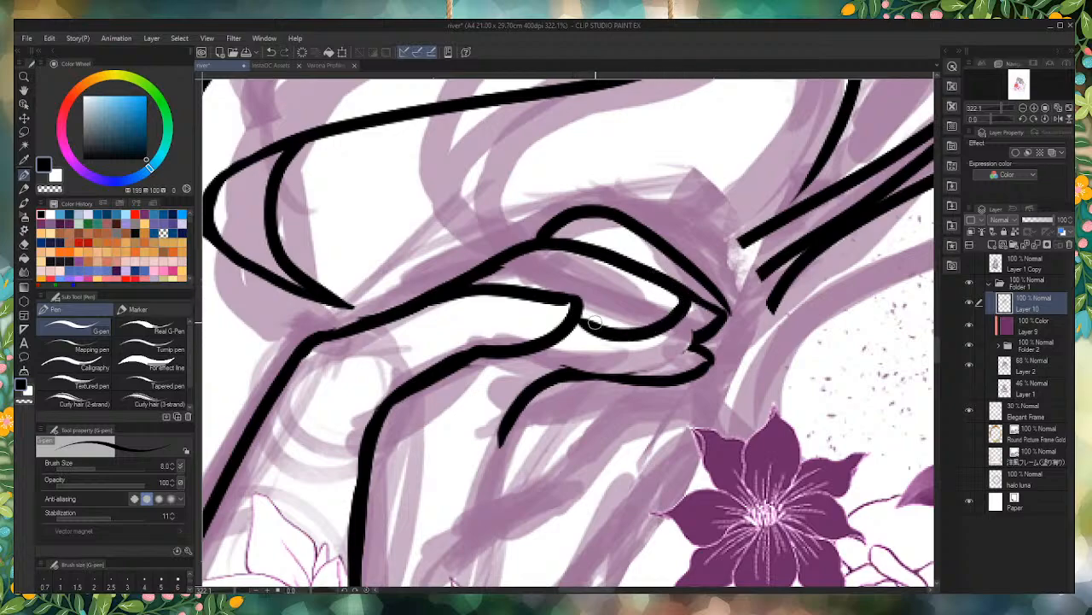
pyautogui.hotkey('ctrl', 'z')
pyautogui.moveTo(688, 301)
pyautogui.mouseDown()
pyautogui.moveTo(609, 323)
pyautogui.moveTo(575, 304)
pyautogui.mouseUp()
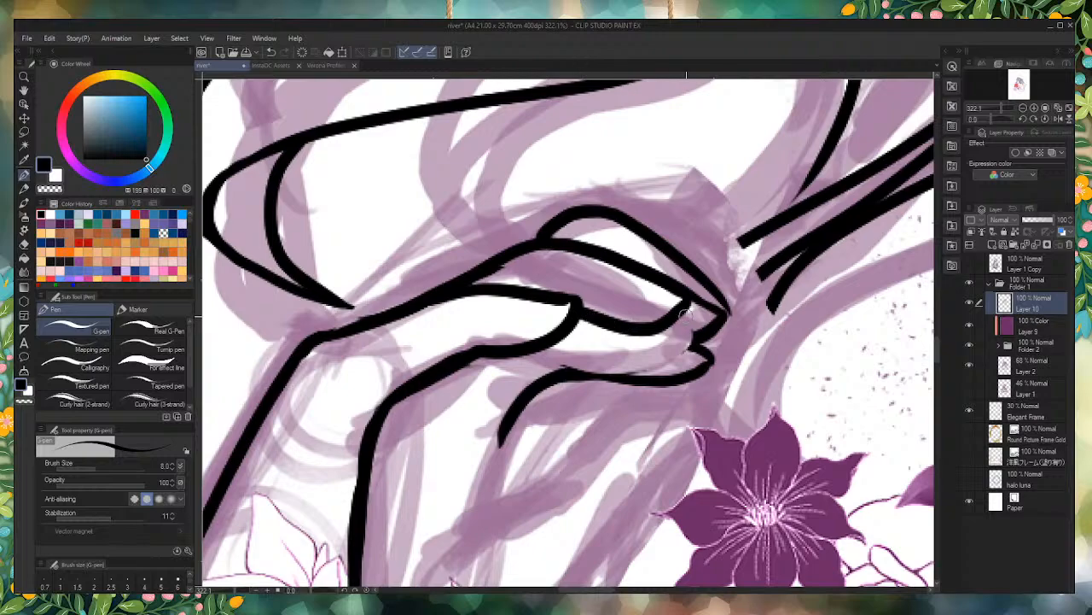
# Step: Erase the pointed tip of the upper finger and re-ink it as a rounded fingertip meeting the fingers below
pyautogui.moveTo(703, 331)
pyautogui.mouseDown()
pyautogui.moveTo(717, 325)
pyautogui.moveTo(708, 312)
pyautogui.mouseUp()
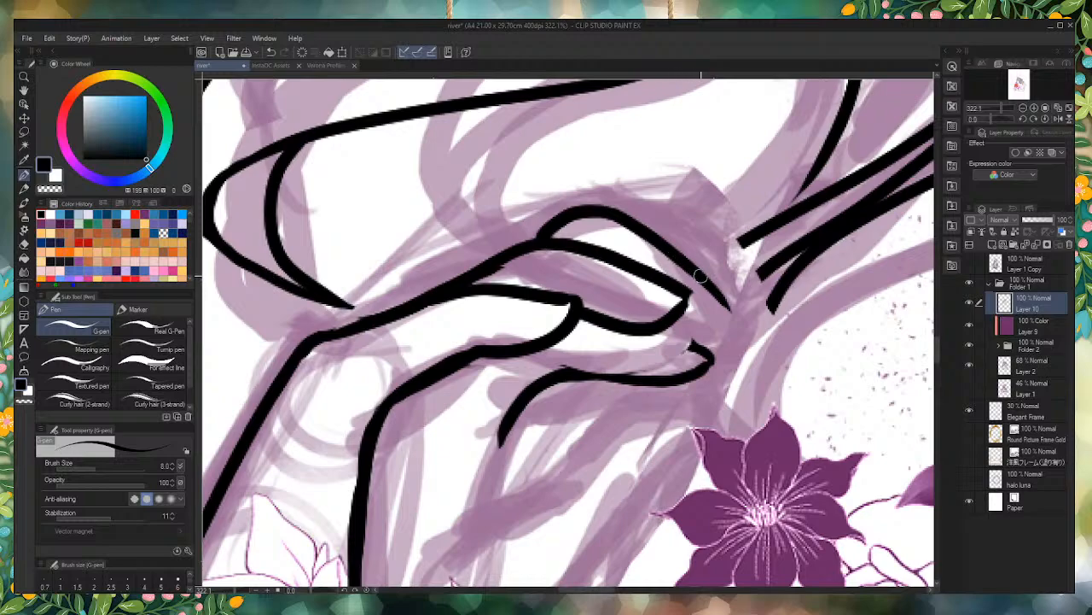
pyautogui.moveTo(728, 308)
pyautogui.mouseDown()
pyautogui.moveTo(688, 343)
pyautogui.moveTo(700, 344)
pyautogui.moveTo(660, 327)
pyautogui.mouseUp()
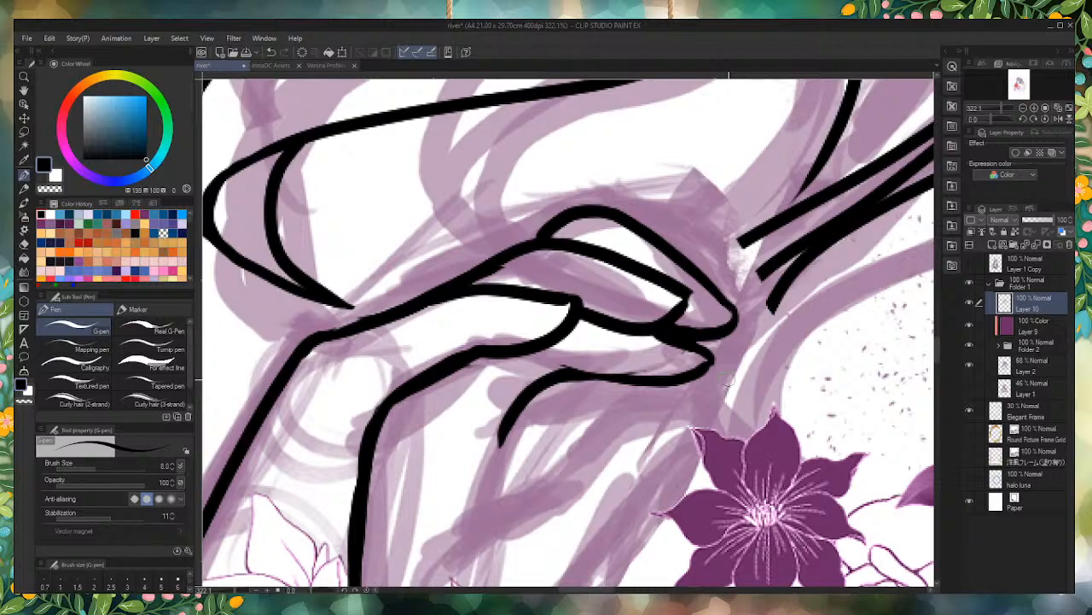
pyautogui.scroll(-3, 731, 379)
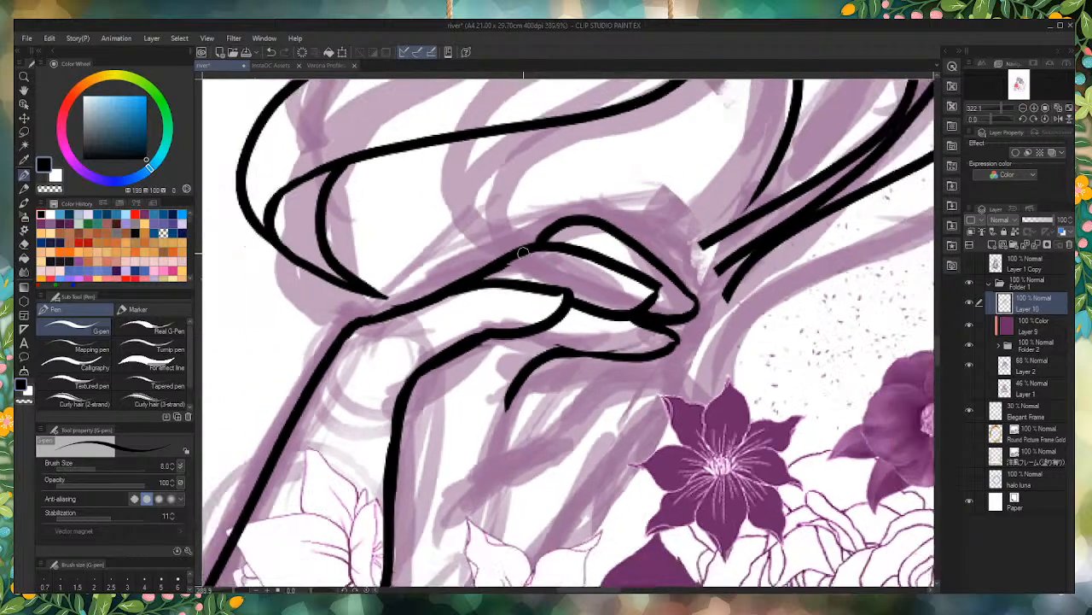
# Step: Try to ink a line joining the thumb's underside to the lower finger's contour, trimming the excess thickness
pyautogui.scroll(5, 587, 345)
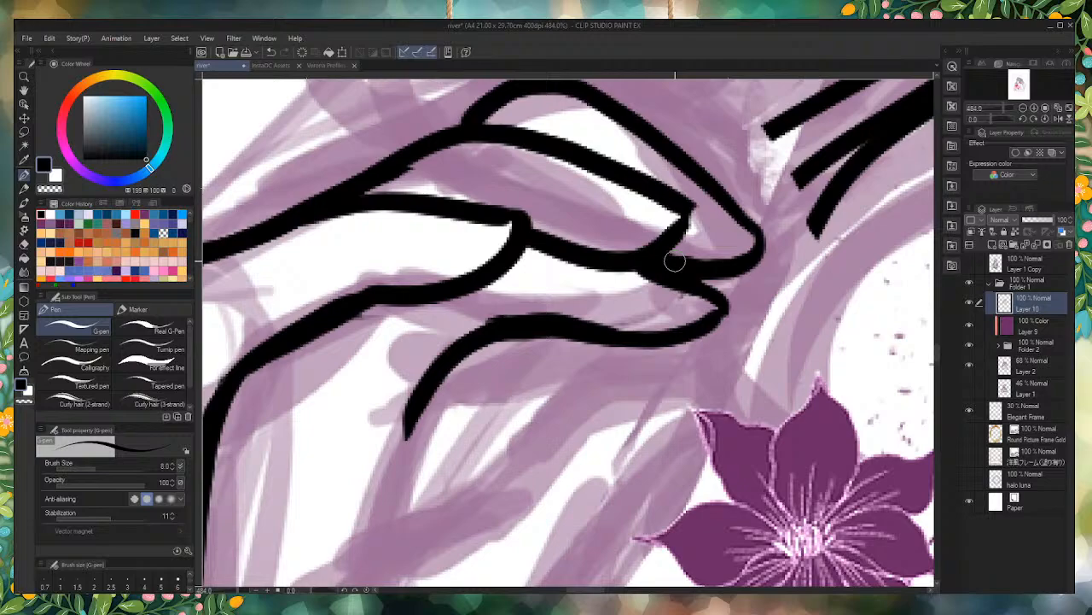
pyautogui.scroll(-8, 674, 262)
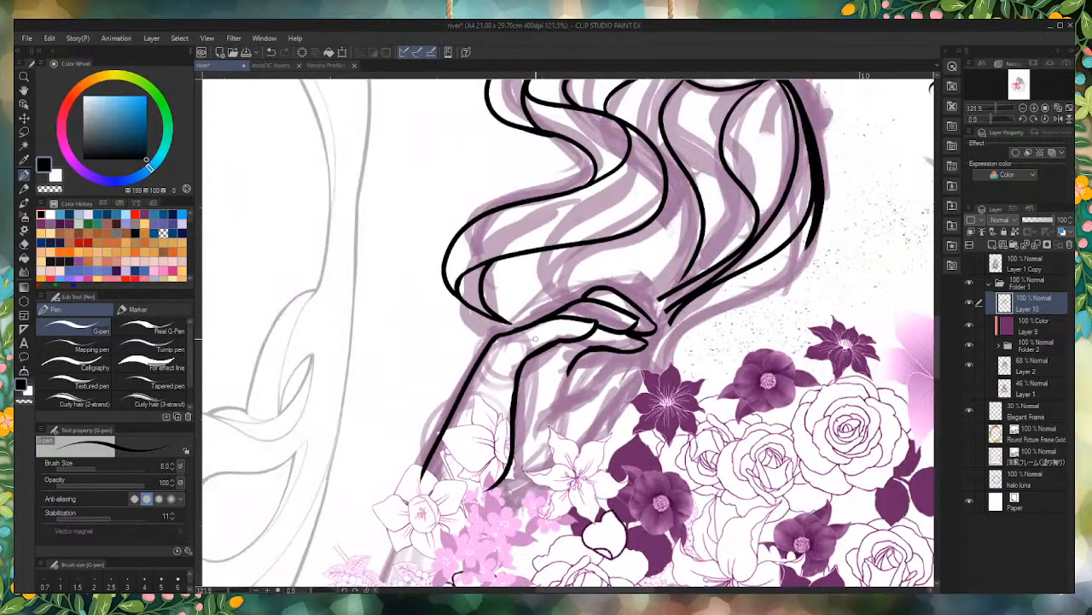
pyautogui.scroll(5, 535, 339)
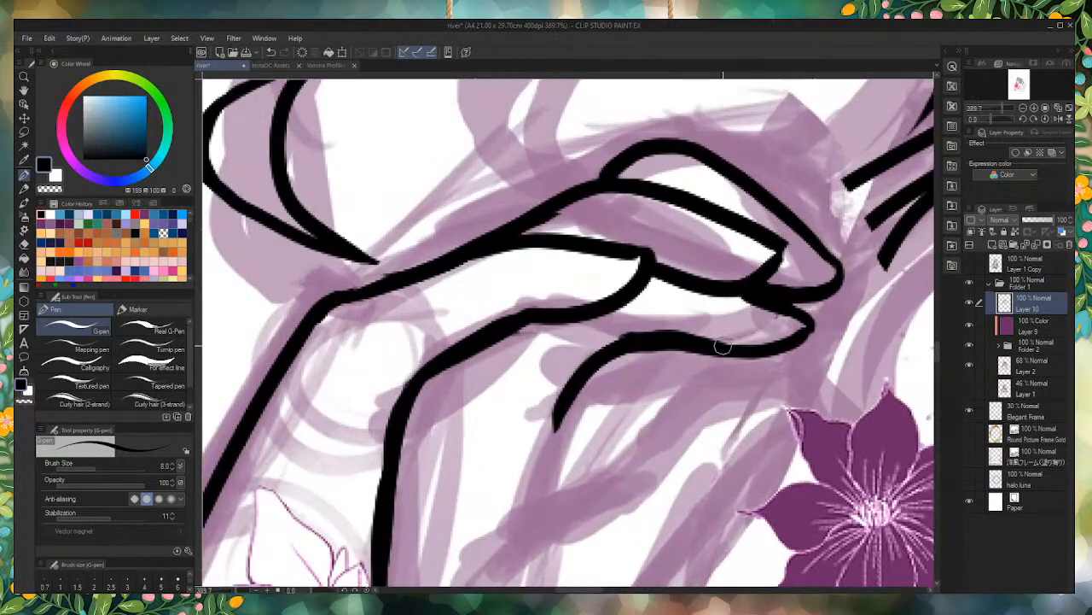
pyautogui.moveTo(674, 333)
pyautogui.mouseDown()
pyautogui.moveTo(633, 313)
pyautogui.moveTo(586, 319)
pyautogui.moveTo(675, 333)
pyautogui.mouseUp()
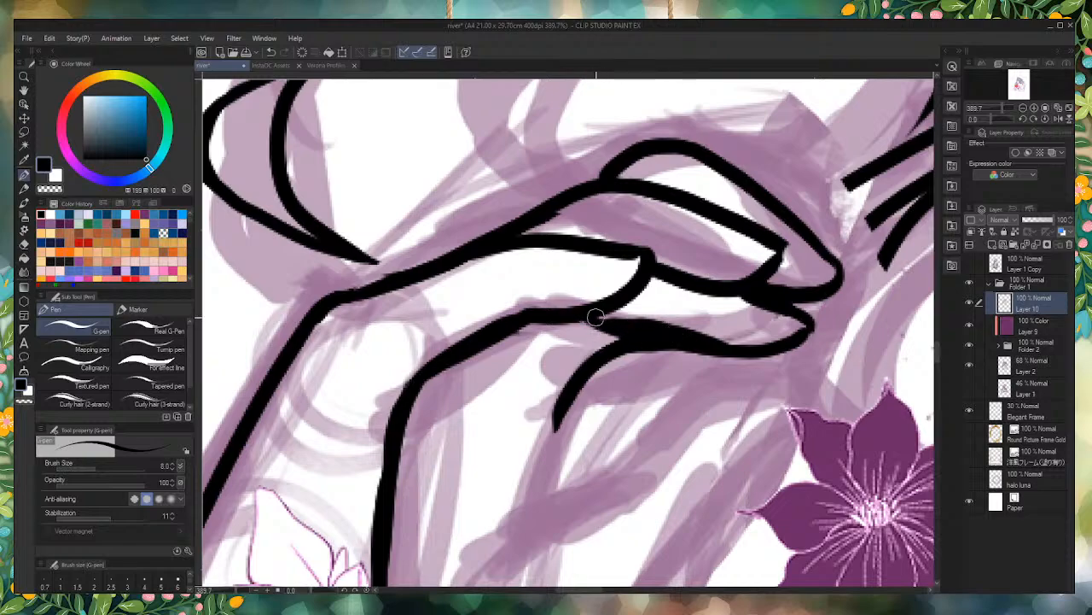
pyautogui.moveTo(596, 317)
pyautogui.mouseDown()
pyautogui.moveTo(696, 338)
pyautogui.moveTo(763, 331)
pyautogui.mouseUp()
pyautogui.moveTo(641, 310); pyautogui.dragTo(744, 327)
pyautogui.moveTo(616, 305); pyautogui.dragTo(732, 330)
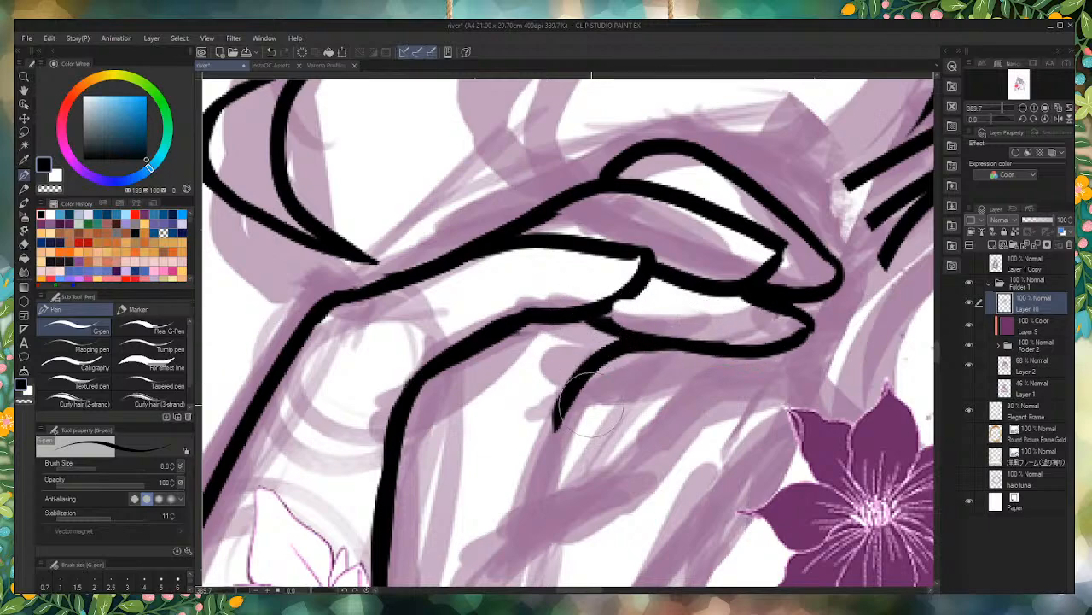
pyautogui.moveTo(626, 294)
pyautogui.mouseDown()
pyautogui.moveTo(605, 299)
pyautogui.moveTo(634, 290)
pyautogui.moveTo(578, 305)
pyautogui.moveTo(594, 313)
pyautogui.mouseUp()
pyautogui.moveTo(699, 345)
pyautogui.mouseDown()
pyautogui.moveTo(634, 329)
pyautogui.moveTo(654, 337)
pyautogui.moveTo(615, 329)
pyautogui.moveTo(574, 341)
pyautogui.mouseUp()
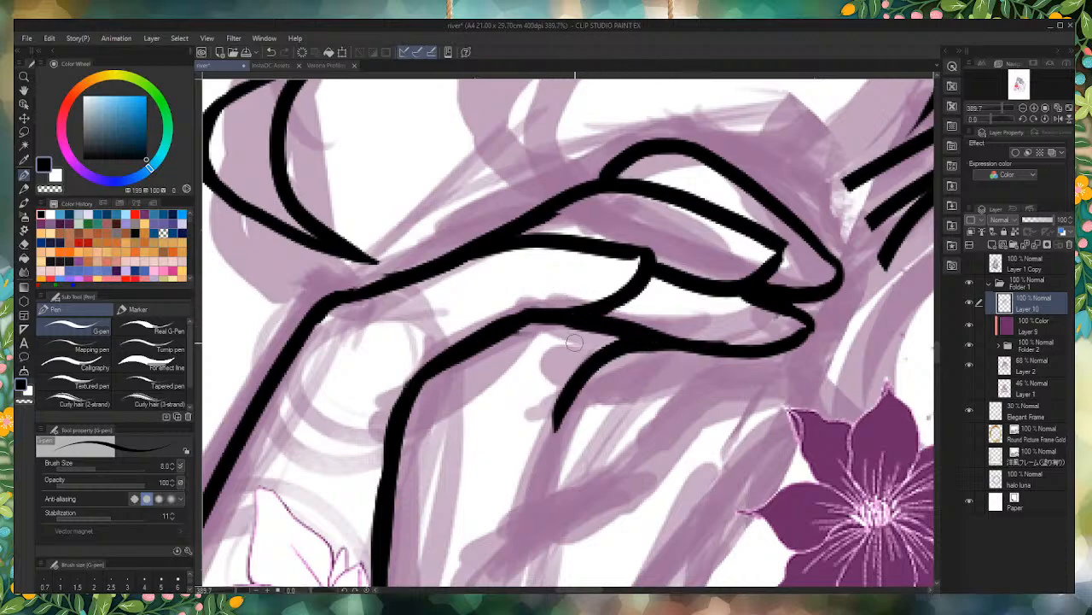
# Step: Erase the connecting line between the thumb's underside and the lower finger
pyautogui.scroll(-4, 575, 341)
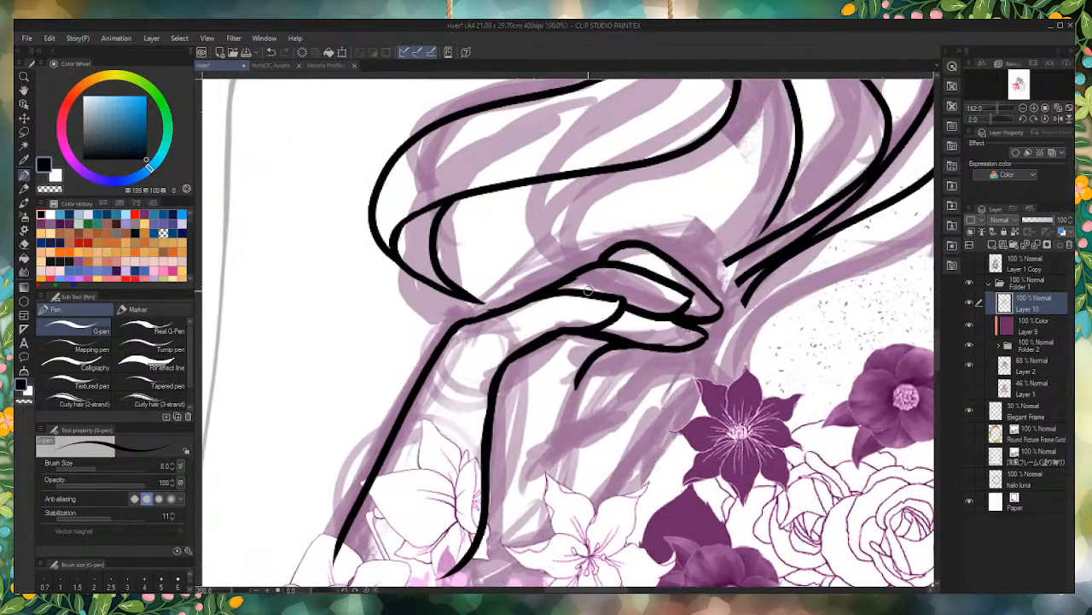
pyautogui.scroll(2, 587, 291)
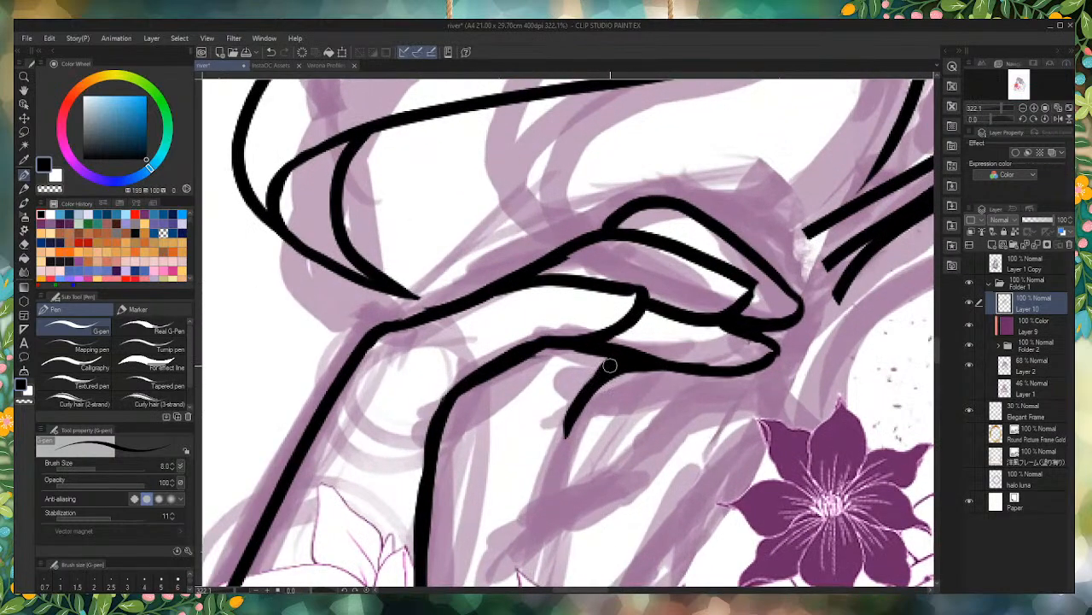
pyautogui.press('e')
pyautogui.moveTo(666, 393)
pyautogui.mouseDown()
pyautogui.moveTo(623, 398)
pyautogui.moveTo(665, 384)
pyautogui.moveTo(627, 384)
pyautogui.moveTo(606, 418)
pyautogui.mouseUp()
pyautogui.moveTo(587, 366); pyautogui.dragTo(626, 342)
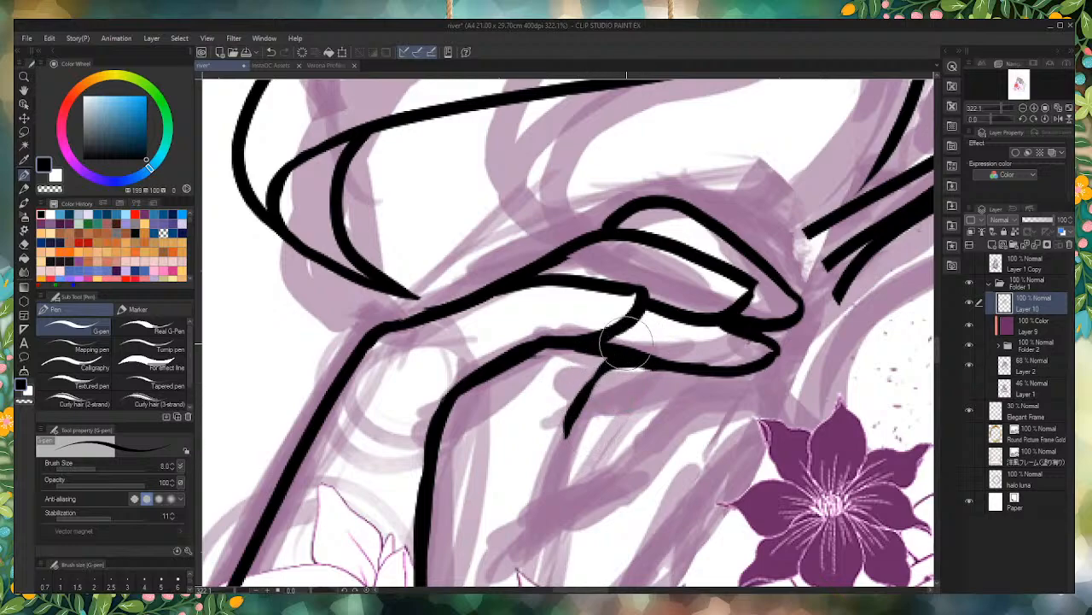
pyautogui.moveTo(556, 384); pyautogui.dragTo(625, 347)
pyautogui.hotkey('ctrl', 'z')
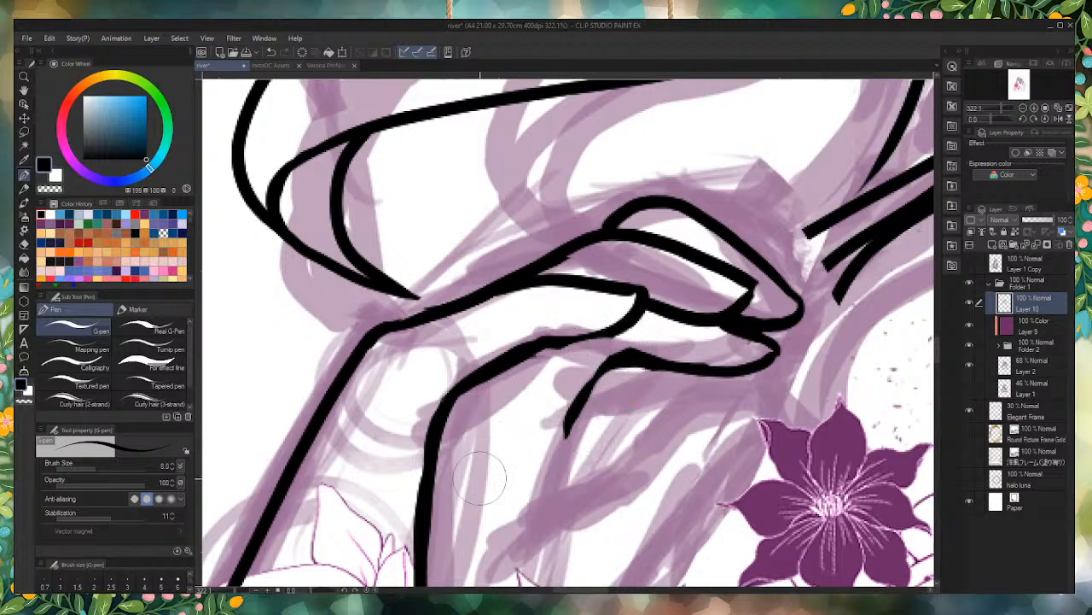
# Step: Remove the lower finger's bottom contour and re-ink it from the fingertip, bending down in a longer line toward the flowers
pyautogui.scroll(-2, 544, 268)
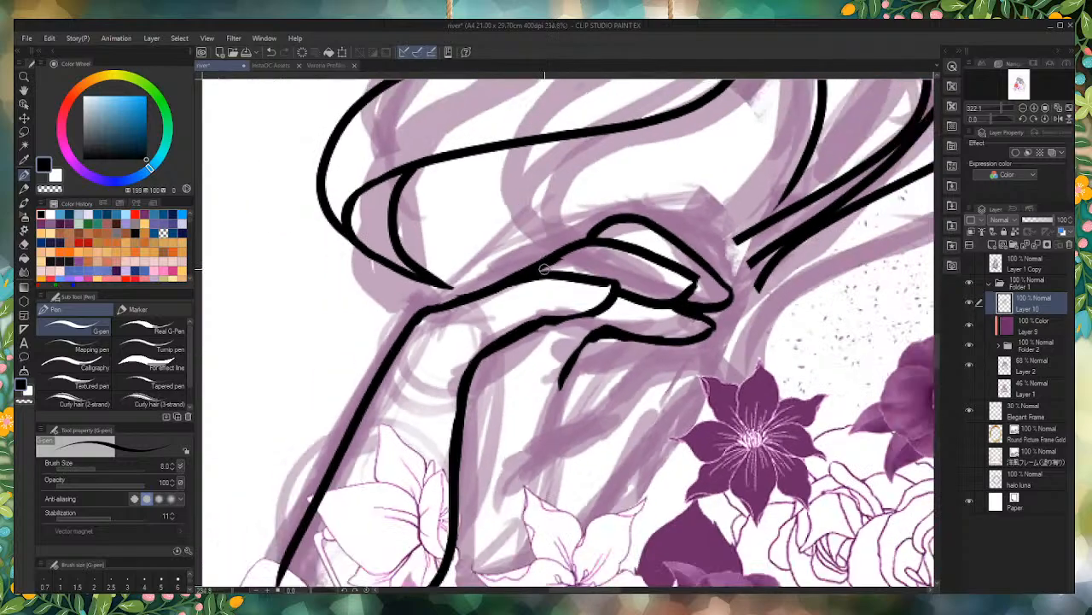
pyautogui.scroll(-1, 544, 268)
pyautogui.scroll(5, 544, 282)
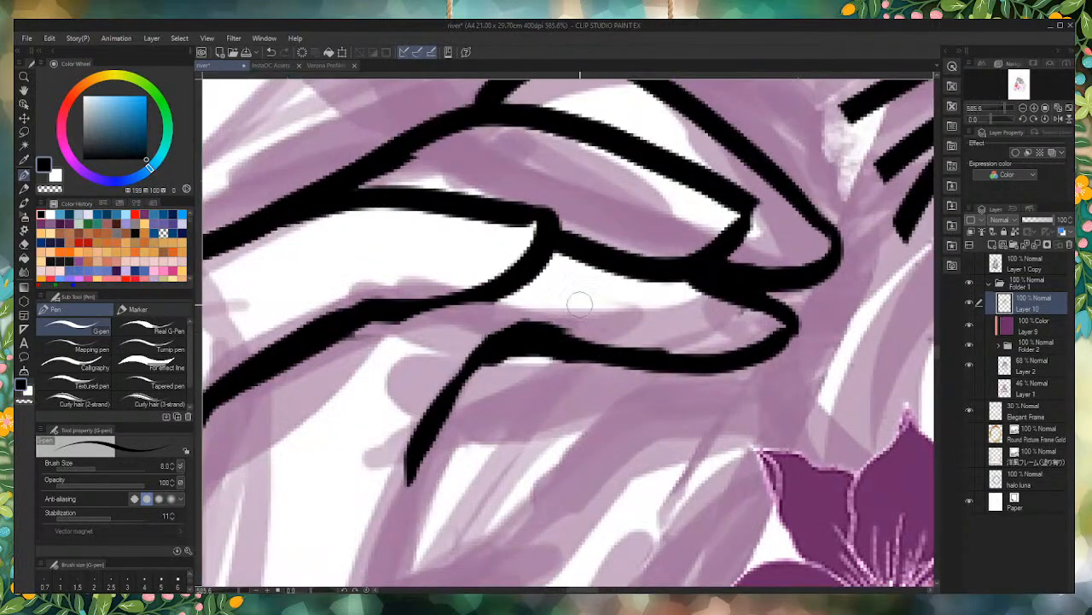
pyautogui.scroll(-10, 579, 304)
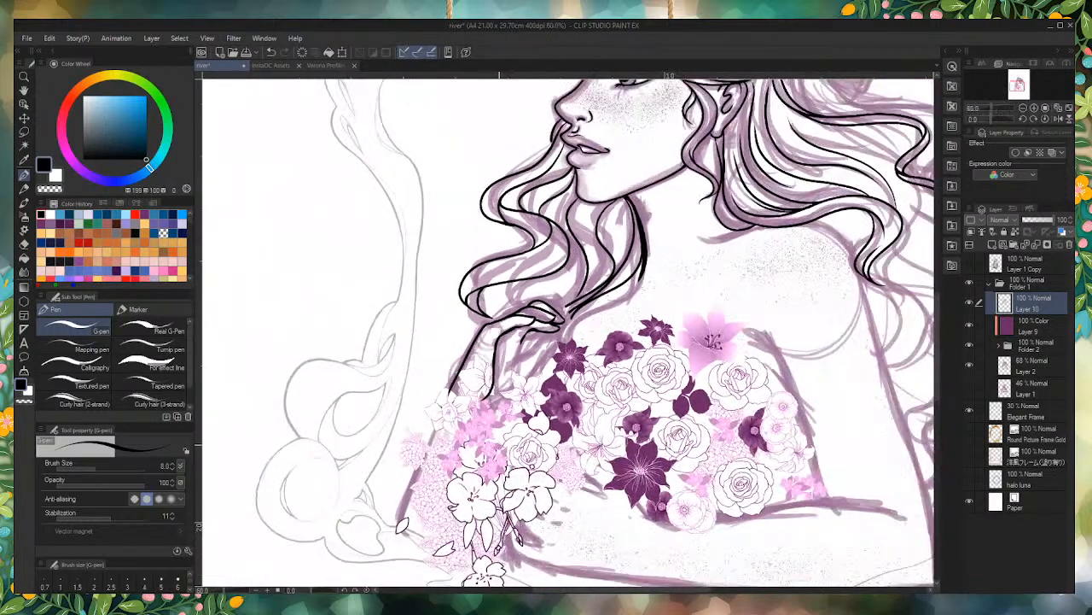
pyautogui.scroll(5, 510, 324)
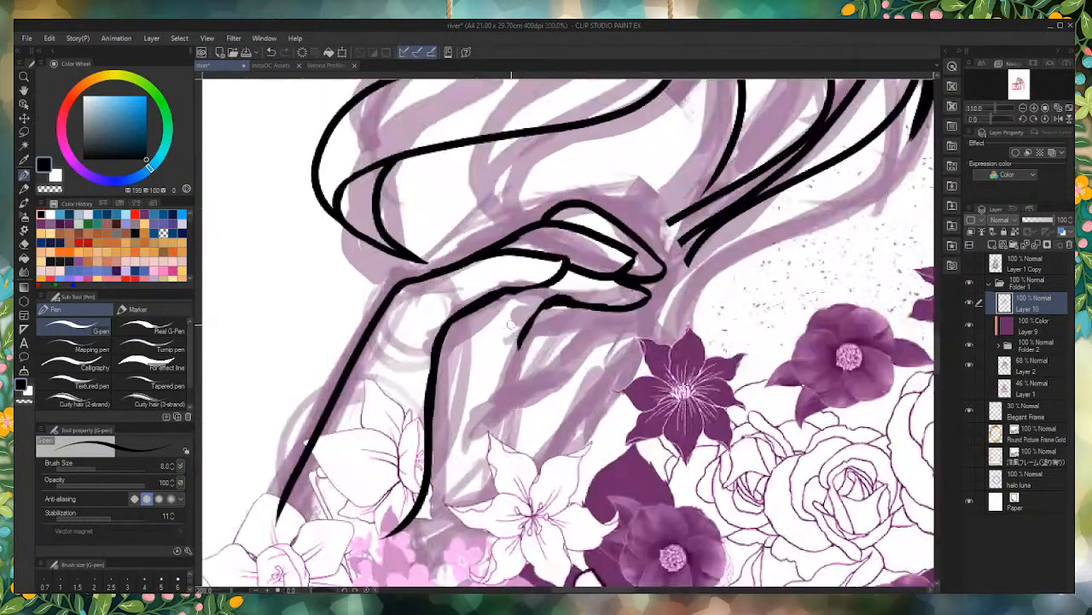
pyautogui.scroll(2, 509, 325)
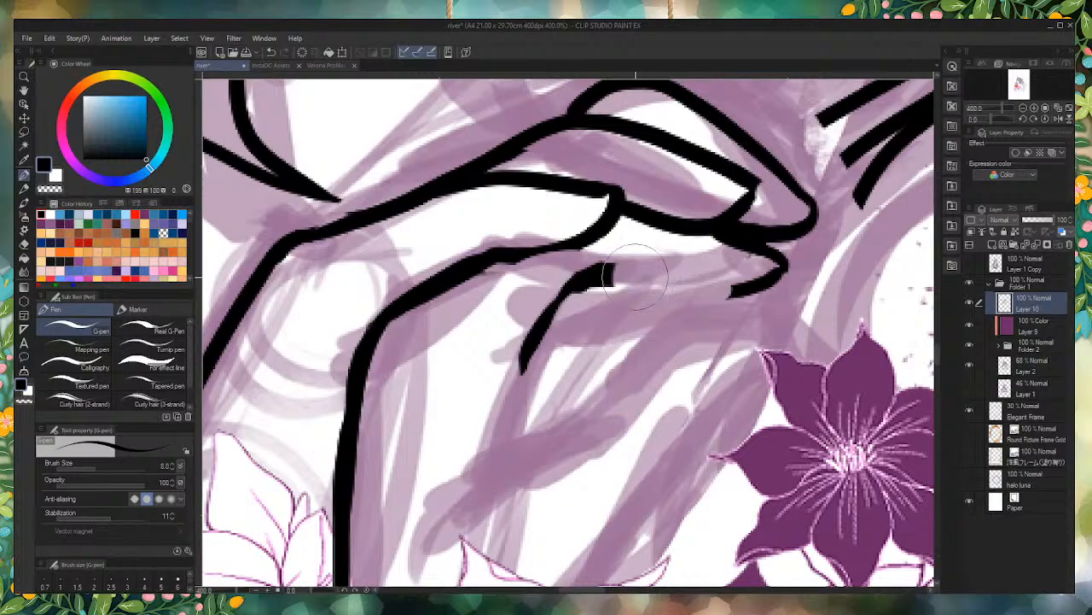
pyautogui.hotkey('ctrl', 'z')
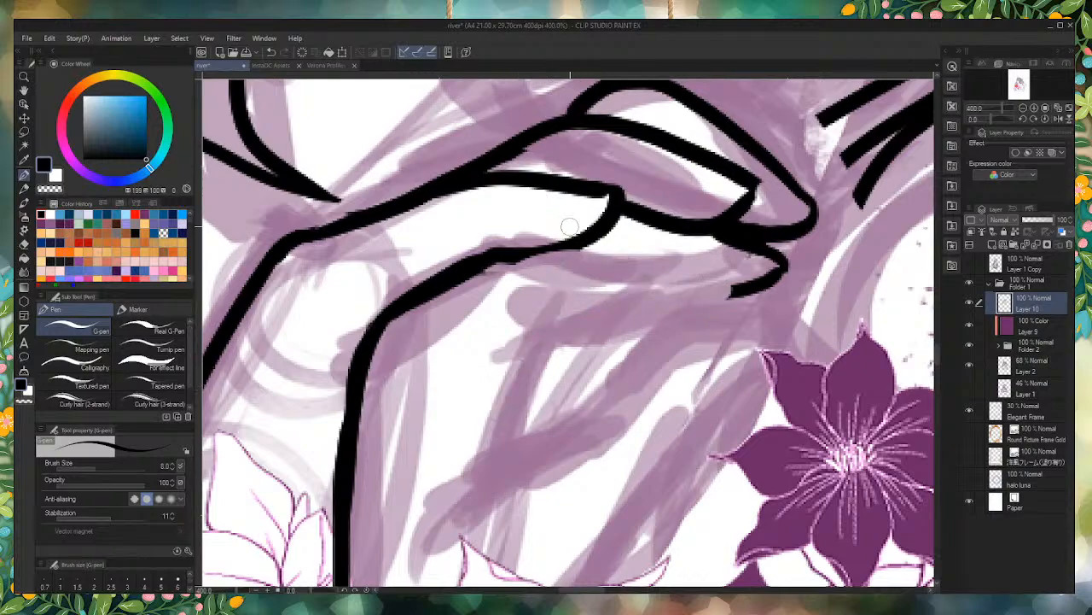
pyautogui.scroll(1, 574, 228)
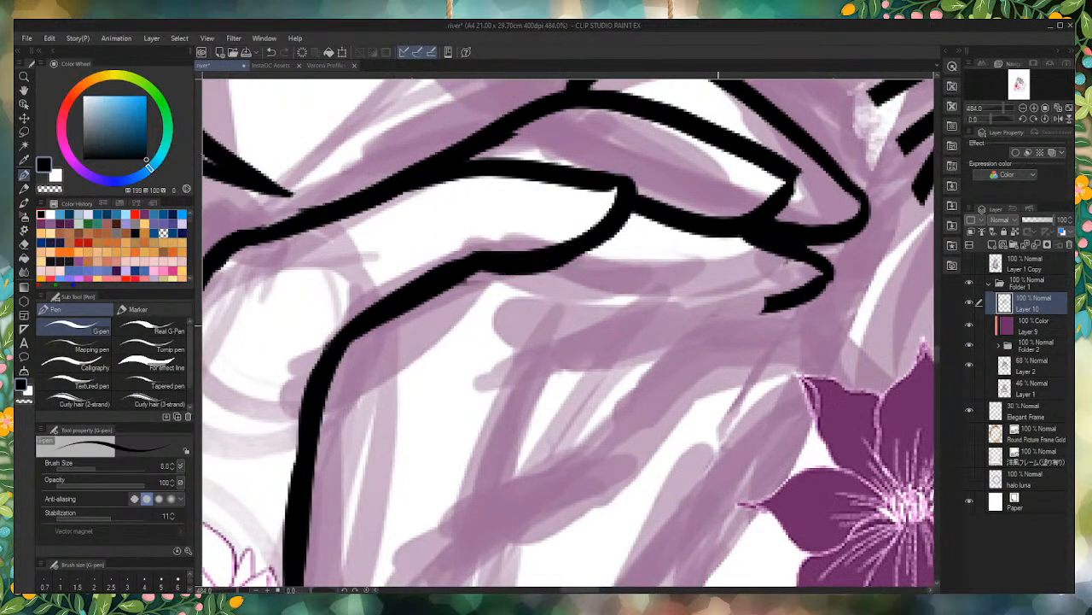
pyautogui.moveTo(785, 297)
pyautogui.mouseDown()
pyautogui.moveTo(560, 305)
pyautogui.moveTo(493, 479)
pyautogui.moveTo(466, 516)
pyautogui.mouseUp()
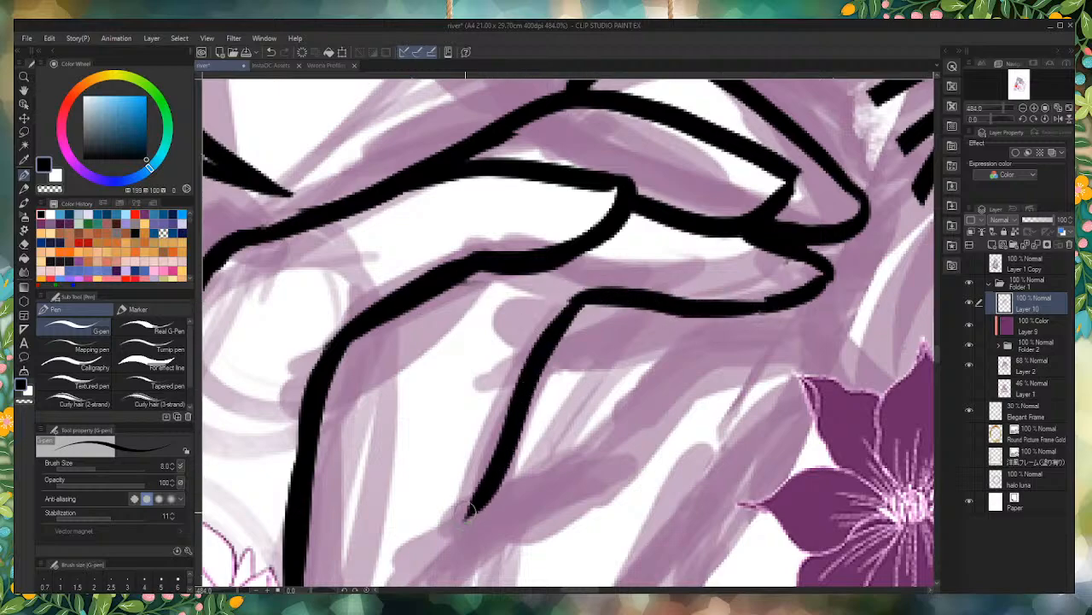
# Step: Ink the lowest finger with a curved upper contour reaching the dark purple flower and a long underside line running down to the white flower
pyautogui.scroll(-3, 474, 504)
pyautogui.scroll(2, 501, 294)
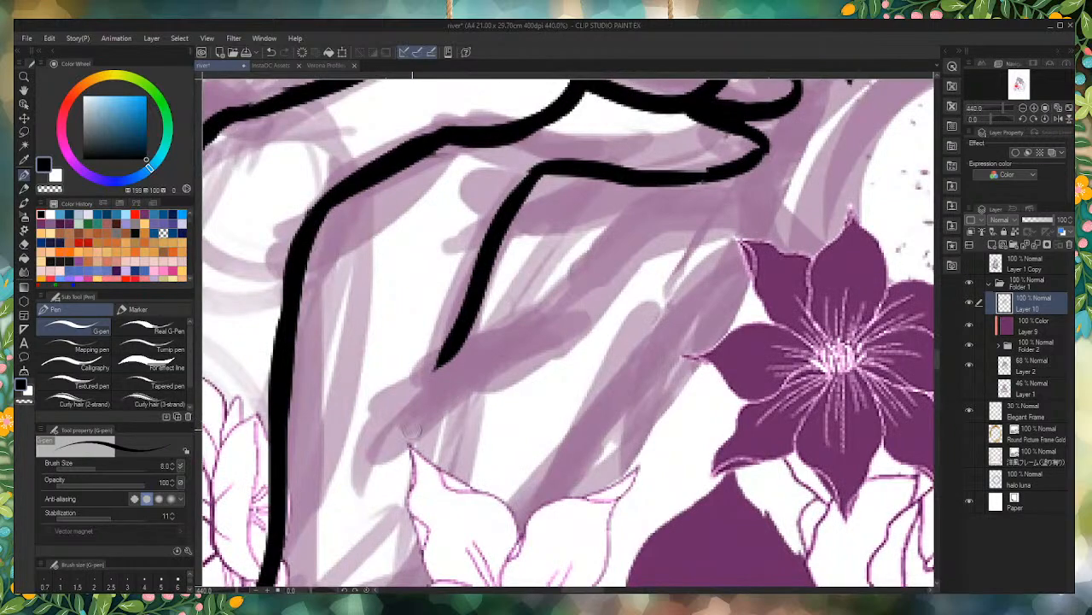
pyautogui.moveTo(352, 499)
pyautogui.mouseDown()
pyautogui.moveTo(384, 442)
pyautogui.moveTo(509, 352)
pyautogui.moveTo(652, 254)
pyautogui.moveTo(739, 234)
pyautogui.moveTo(752, 256)
pyautogui.moveTo(647, 341)
pyautogui.moveTo(552, 509)
pyautogui.mouseUp()
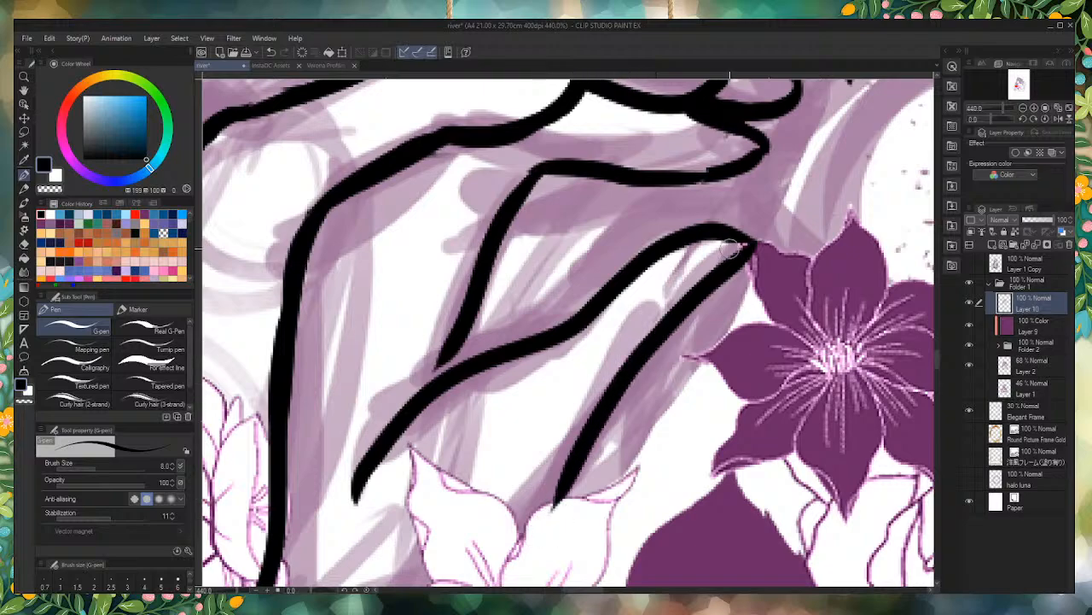
pyautogui.hotkey('ctrl', 'z')
pyautogui.moveTo(756, 244)
pyautogui.mouseDown()
pyautogui.moveTo(617, 425)
pyautogui.moveTo(543, 553)
pyautogui.mouseUp()
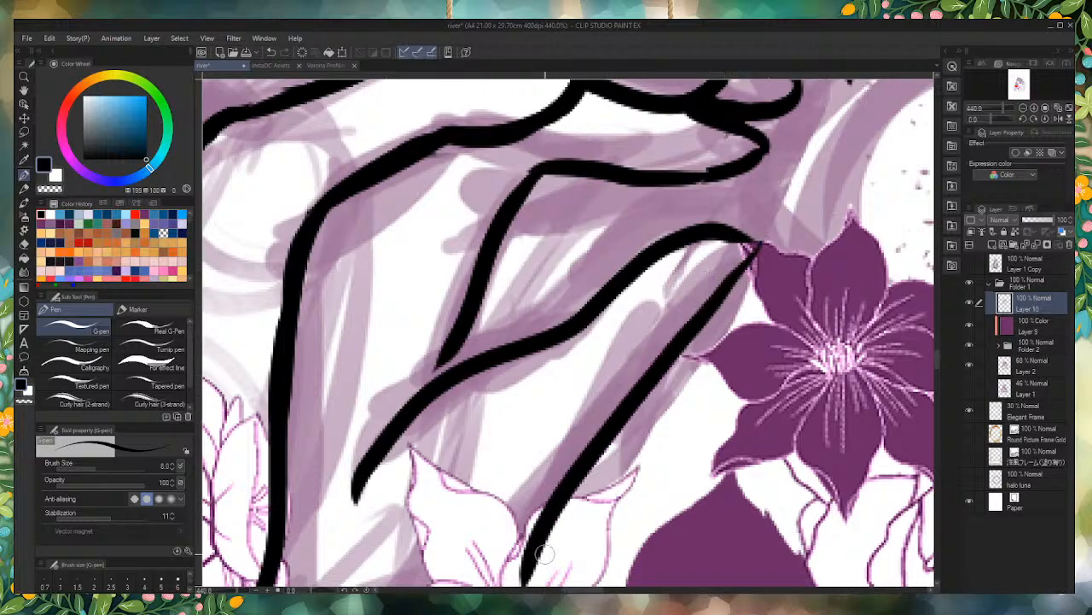
pyautogui.scroll(-7, 543, 553)
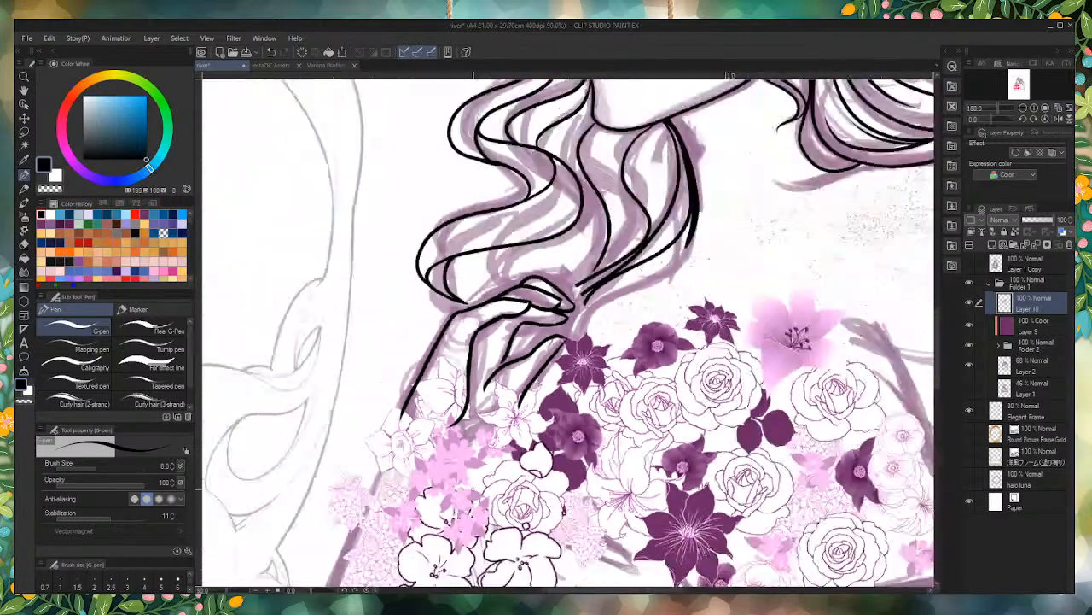
# Step: Ink a small raised strand at the front hairline beneath the crown and darken its joint with the neighbouring hair lines
pyautogui.scroll(-2, 544, 553)
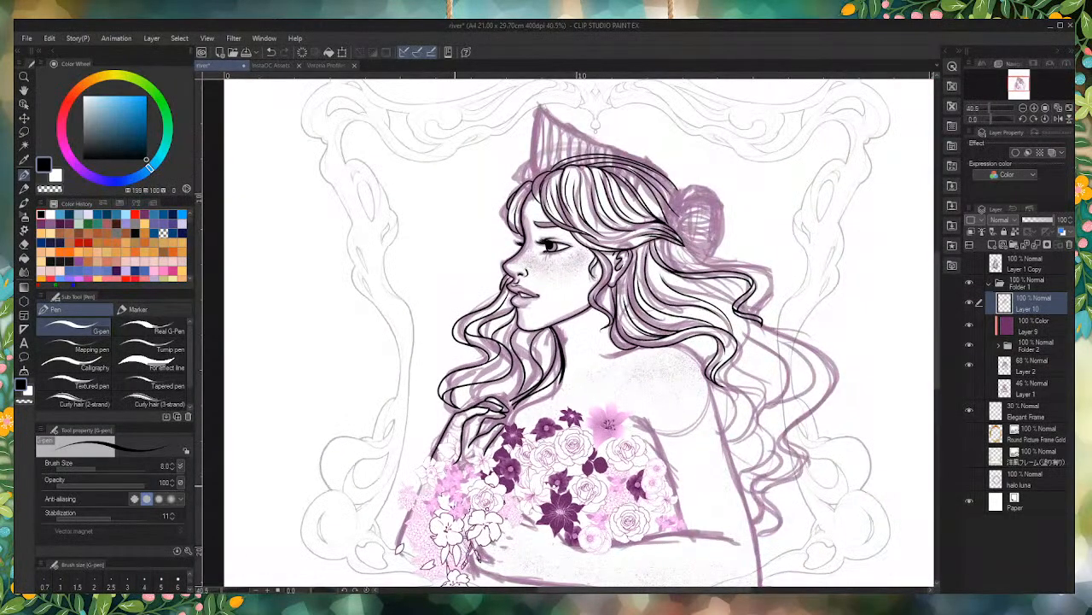
pyautogui.scroll(4, 451, 499)
pyautogui.scroll(-2, 540, 205)
pyautogui.scroll(5, 629, 224)
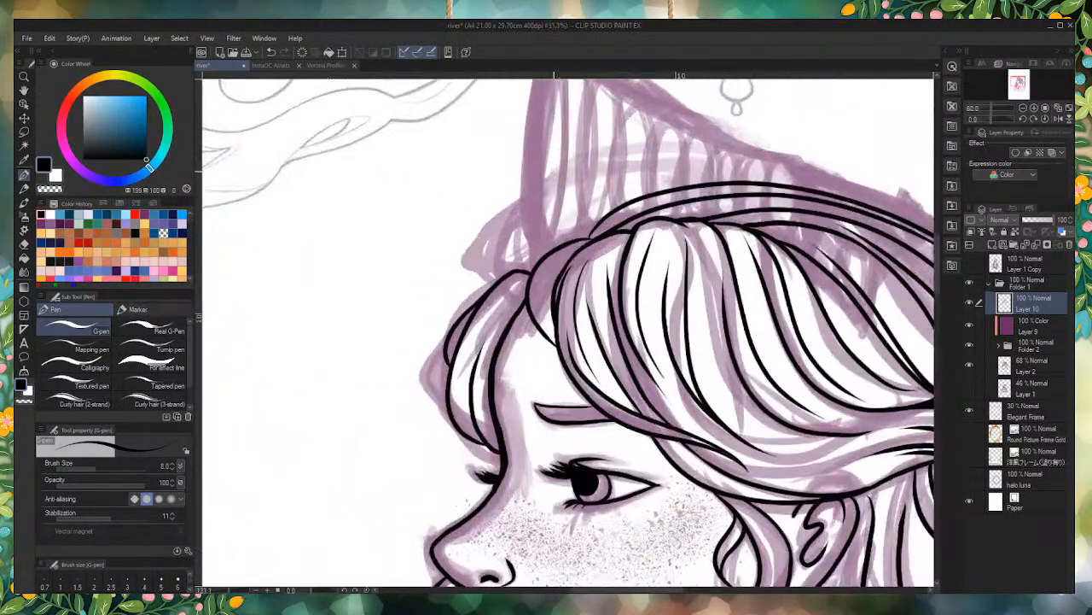
pyautogui.moveTo(628, 223)
pyautogui.mouseDown()
pyautogui.moveTo(581, 226)
pyautogui.moveTo(517, 286)
pyautogui.mouseUp()
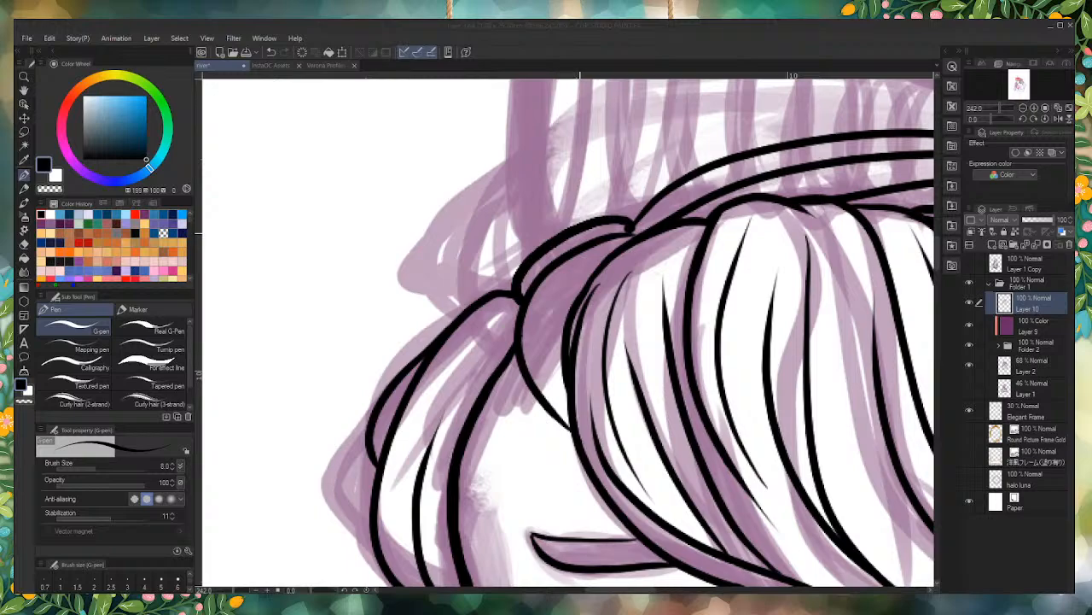
pyautogui.scroll(3, 633, 224)
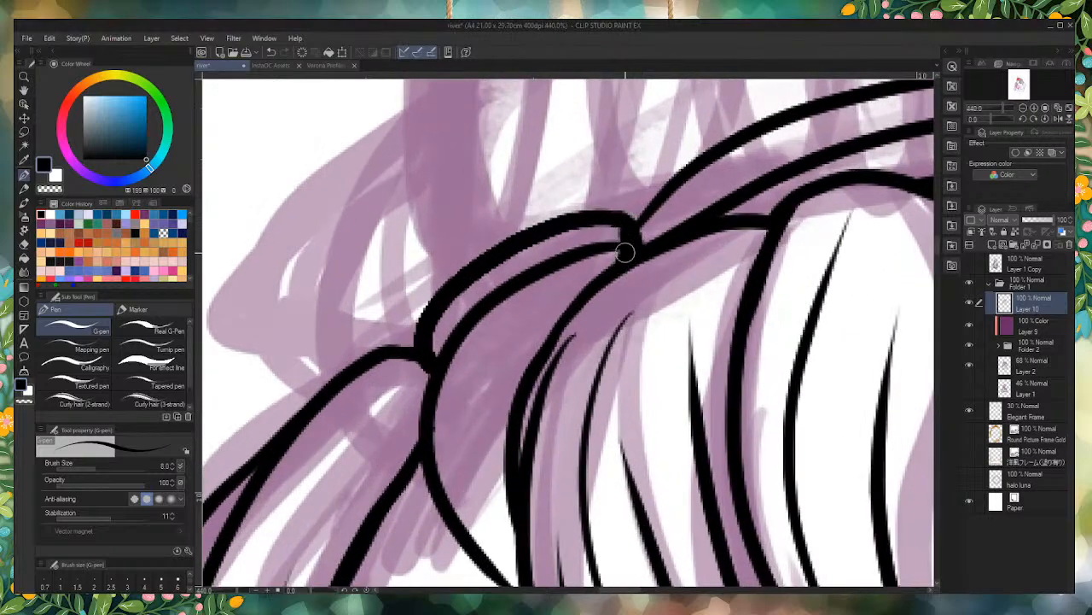
pyautogui.moveTo(616, 227); pyautogui.dragTo(644, 246)
pyautogui.moveTo(585, 218)
pyautogui.mouseDown()
pyautogui.moveTo(647, 251)
pyautogui.moveTo(624, 261)
pyautogui.moveTo(641, 251)
pyautogui.moveTo(629, 227)
pyautogui.moveTo(639, 250)
pyautogui.mouseUp()
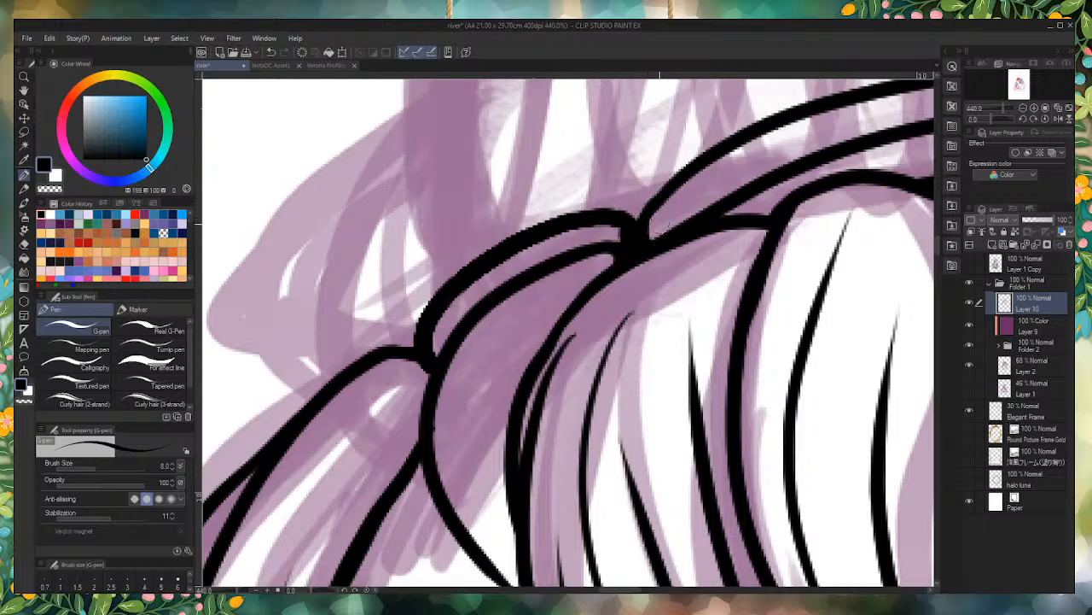
# Step: Try to ink the shoulder's upper contour beneath the back hair
pyautogui.scroll(-1, 640, 248)
pyautogui.scroll(-8, 610, 228)
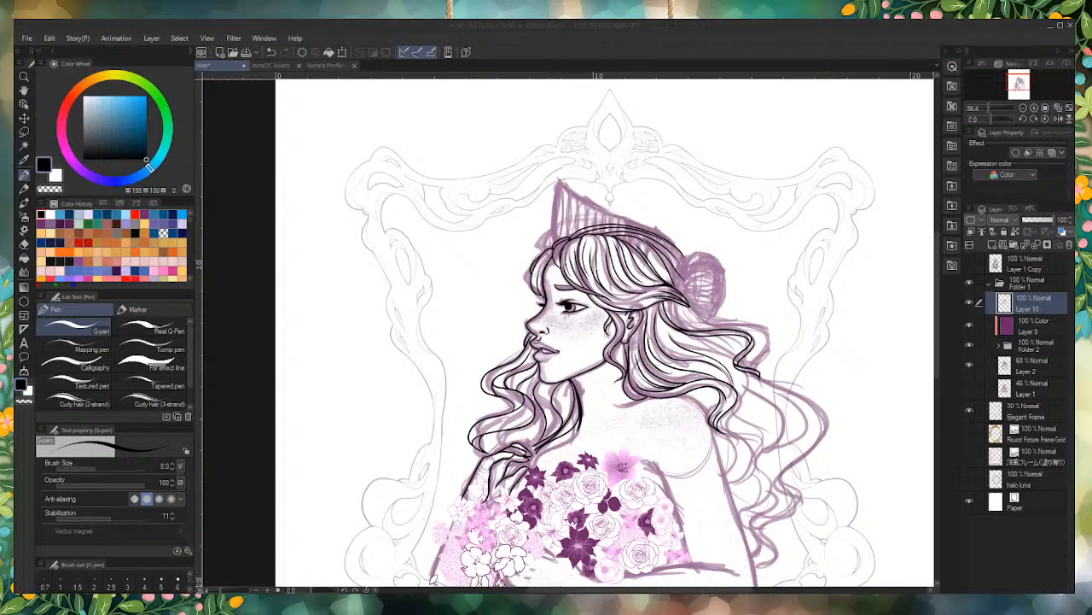
pyautogui.scroll(6, 735, 399)
pyautogui.scroll(-5, 702, 376)
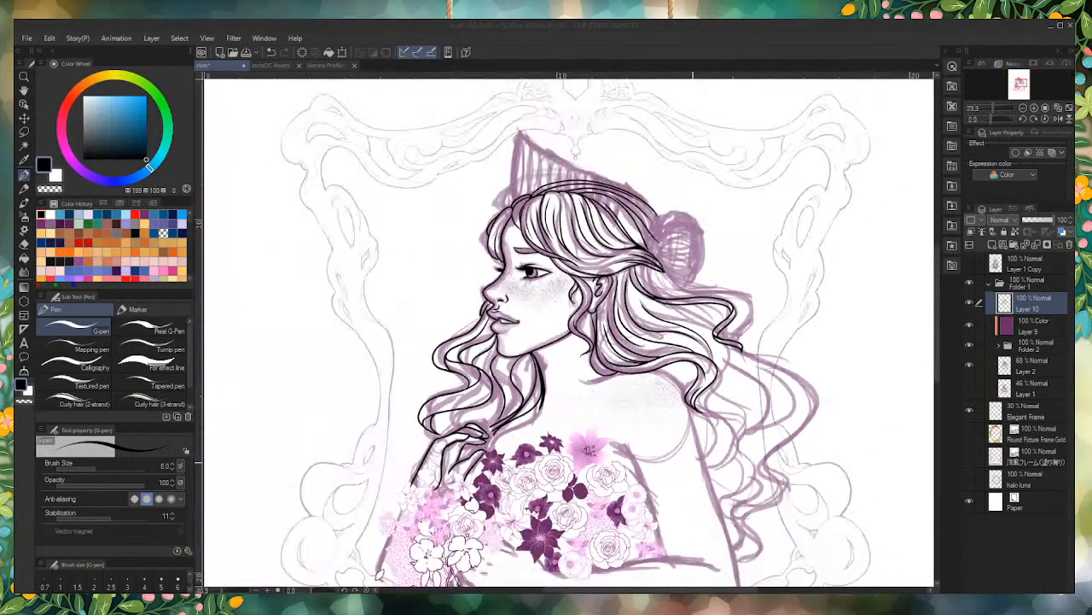
pyautogui.scroll(5, 689, 384)
pyautogui.scroll(5, 726, 401)
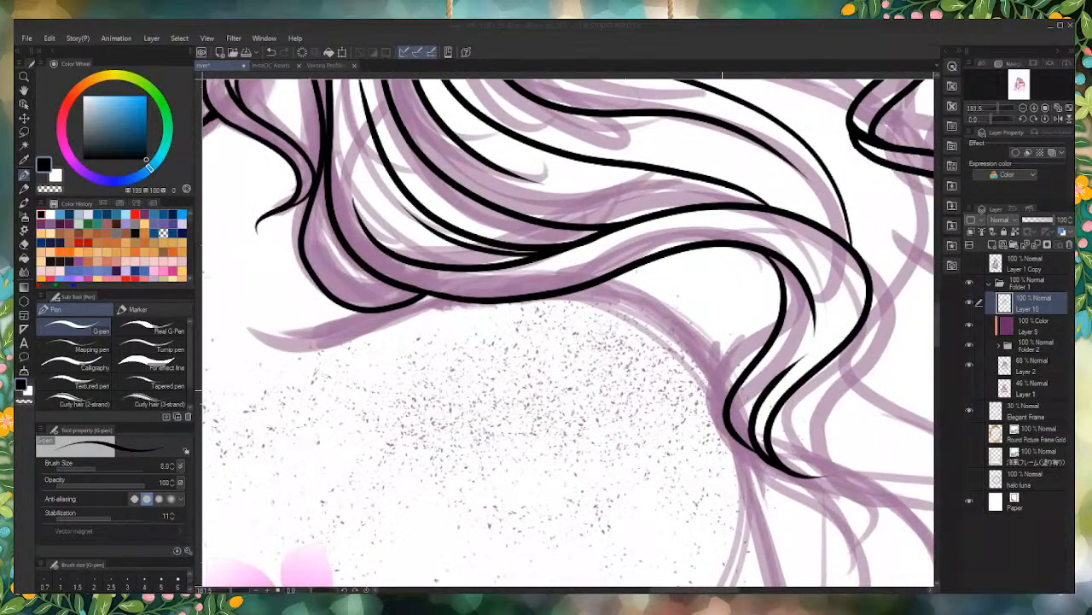
pyautogui.moveTo(726, 402)
pyautogui.mouseDown()
pyautogui.moveTo(659, 320)
pyautogui.moveTo(553, 294)
pyautogui.mouseUp()
pyautogui.scroll(-8, 579, 294)
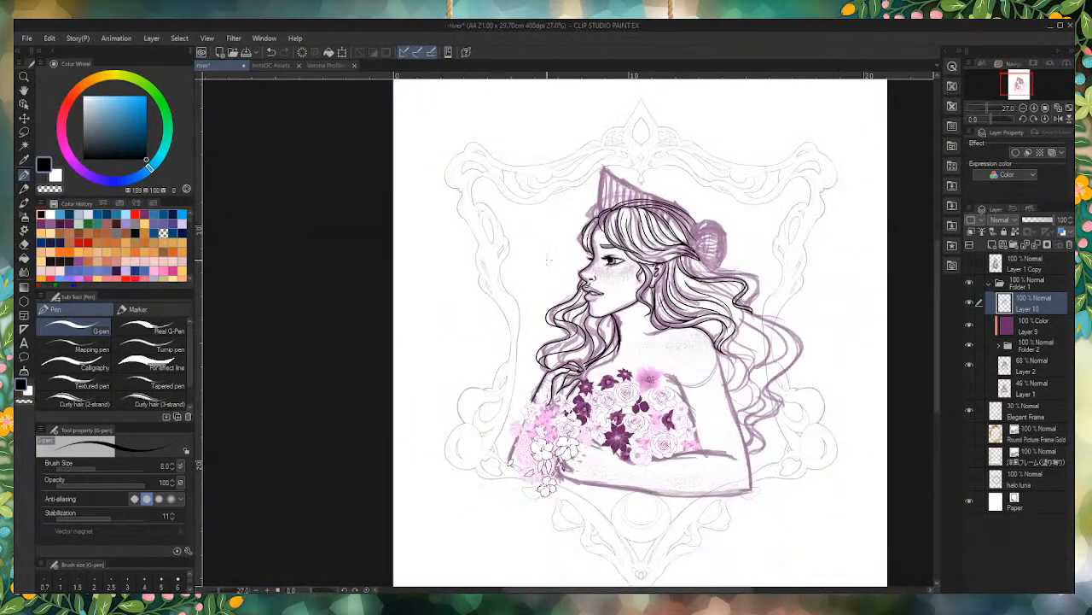
# Step: Ink the outer contour of the raised forearm from the white flower below the hand down to the loose leaf
pyautogui.scroll(5, 530, 461)
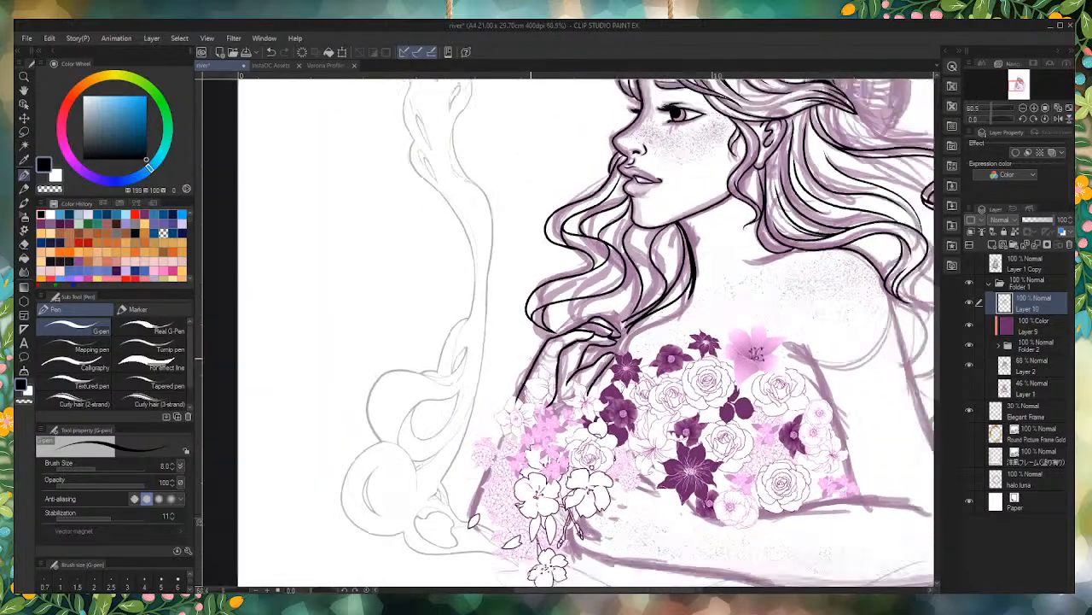
pyautogui.scroll(3, 493, 437)
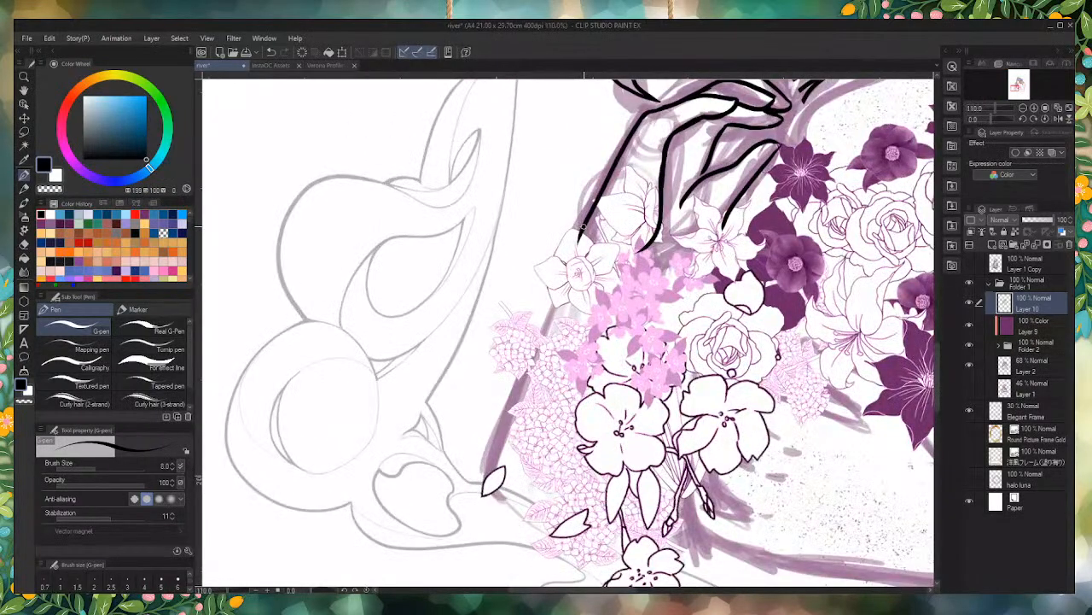
pyautogui.moveTo(568, 272); pyautogui.dragTo(474, 493)
pyautogui.scroll(-5, 478, 493)
pyautogui.scroll(-3, 512, 431)
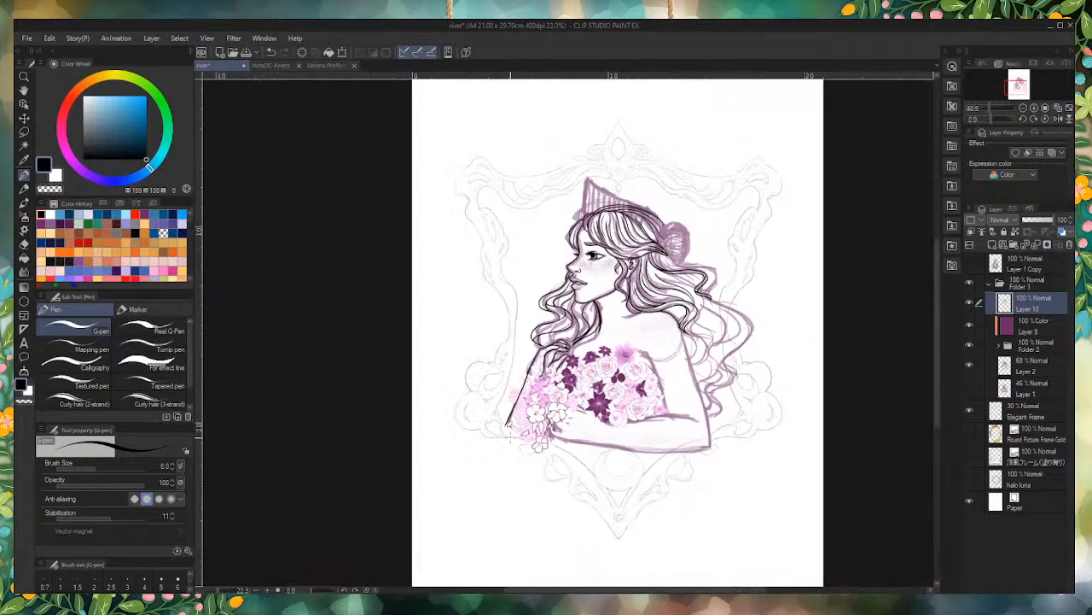
# Step: Ink the curved strands at the back of the head, sweeping them down to the base of the bun
pyautogui.scroll(8, 622, 447)
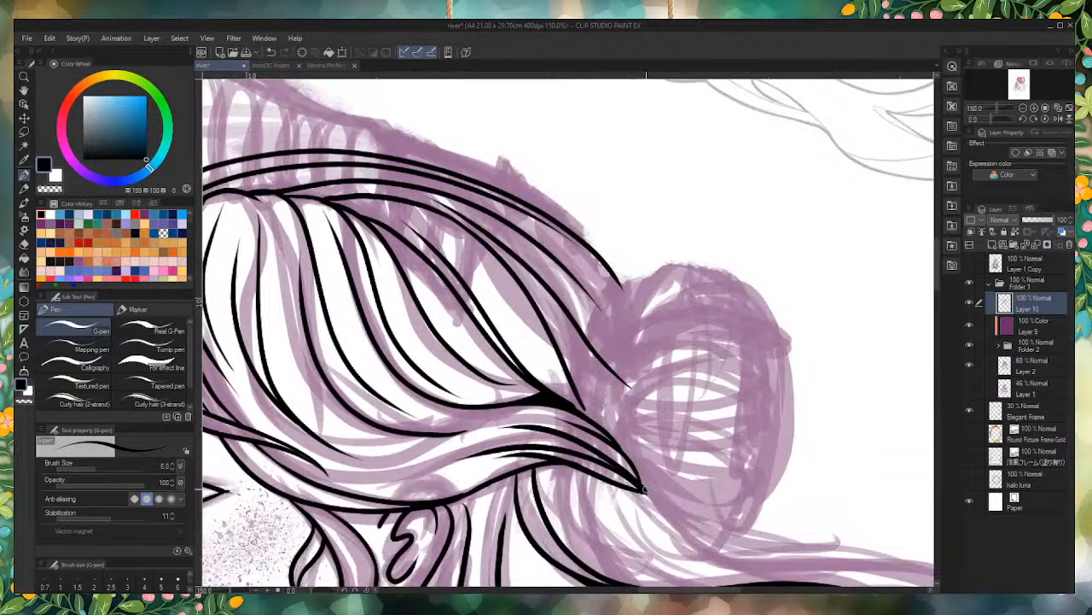
pyautogui.moveTo(646, 491)
pyautogui.mouseDown()
pyautogui.moveTo(638, 446)
pyautogui.moveTo(578, 365)
pyautogui.mouseUp()
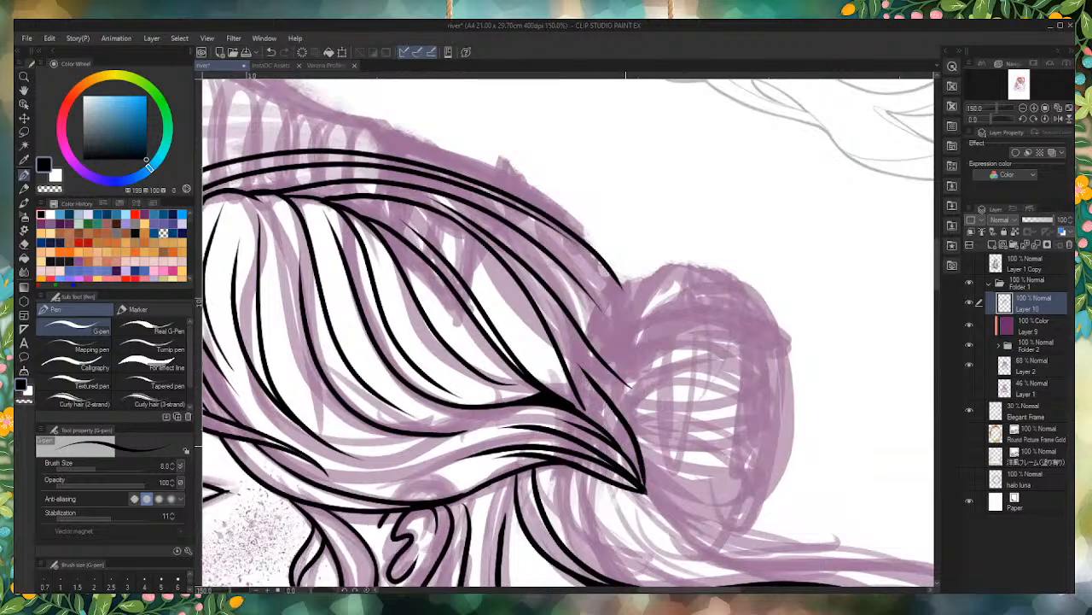
pyautogui.moveTo(640, 452)
pyautogui.mouseDown()
pyautogui.moveTo(628, 386)
pyautogui.moveTo(562, 286)
pyautogui.mouseUp()
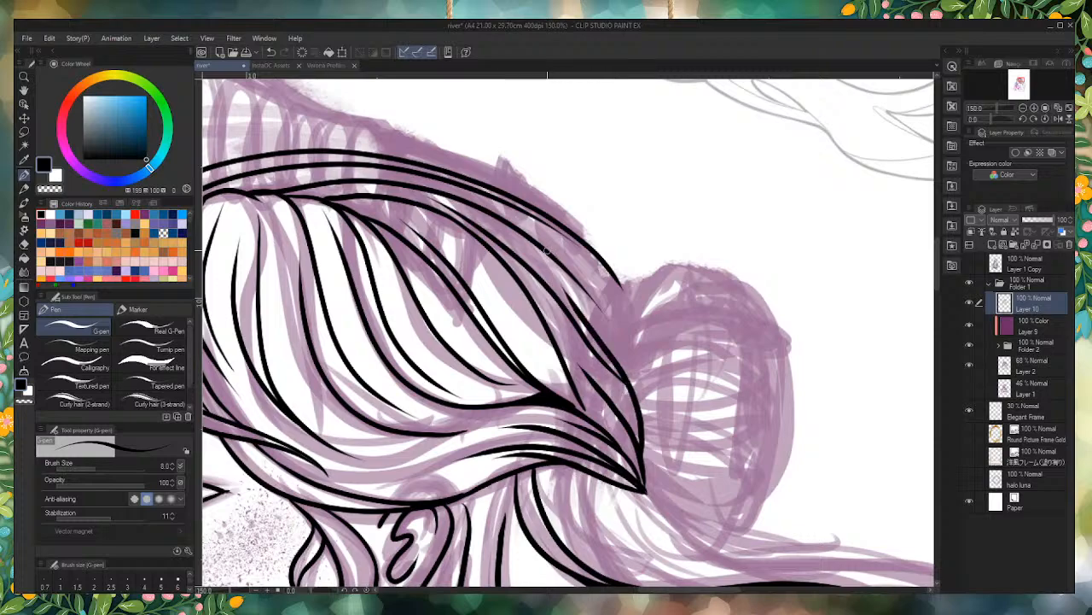
pyautogui.moveTo(630, 382)
pyautogui.mouseDown()
pyautogui.moveTo(608, 295)
pyautogui.moveTo(546, 232)
pyautogui.mouseUp()
pyautogui.moveTo(624, 339); pyautogui.dragTo(597, 259)
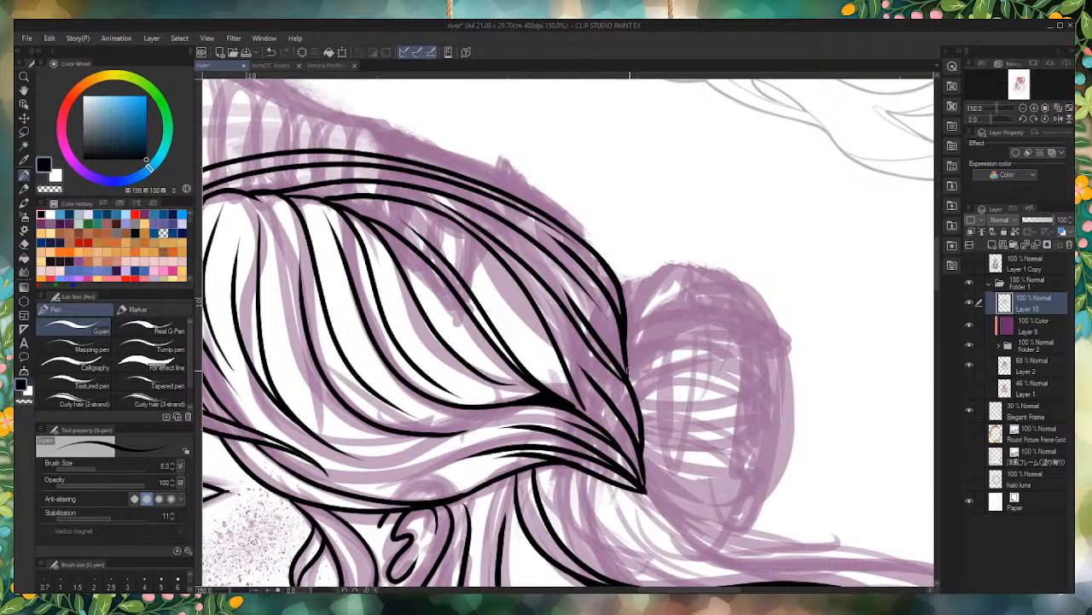
# Step: Try to ink the bun's rounded upper outline following the outer edge of the sketch
pyautogui.moveTo(625, 365)
pyautogui.mouseDown()
pyautogui.moveTo(632, 314)
pyautogui.moveTo(688, 268)
pyautogui.moveTo(770, 357)
pyautogui.mouseUp()
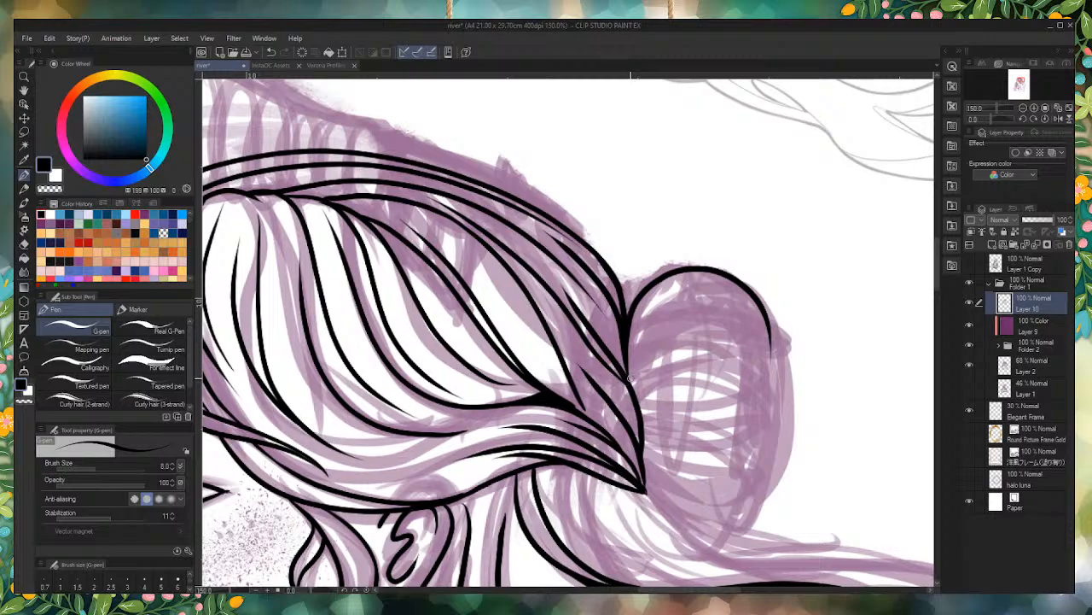
pyautogui.moveTo(630, 372)
pyautogui.mouseDown()
pyautogui.moveTo(702, 351)
pyautogui.moveTo(778, 378)
pyautogui.moveTo(627, 331)
pyautogui.moveTo(615, 355)
pyautogui.mouseUp()
pyautogui.hotkey('ctrl', 'z')
pyautogui.hotkey('ctrl', 'z')
pyautogui.hotkey('ctrl', 'z')
# Step: Ink the bun as stacked curved strands with a scalloped outer edge, from its top arc down to the lower bands
pyautogui.moveTo(625, 337)
pyautogui.mouseDown()
pyautogui.moveTo(719, 290)
pyautogui.moveTo(776, 338)
pyautogui.moveTo(718, 314)
pyautogui.moveTo(632, 363)
pyautogui.moveTo(702, 339)
pyautogui.moveTo(790, 369)
pyautogui.moveTo(626, 389)
pyautogui.moveTo(707, 417)
pyautogui.moveTo(785, 399)
pyautogui.moveTo(693, 390)
pyautogui.mouseUp()
pyautogui.moveTo(790, 373); pyautogui.dragTo(784, 455)
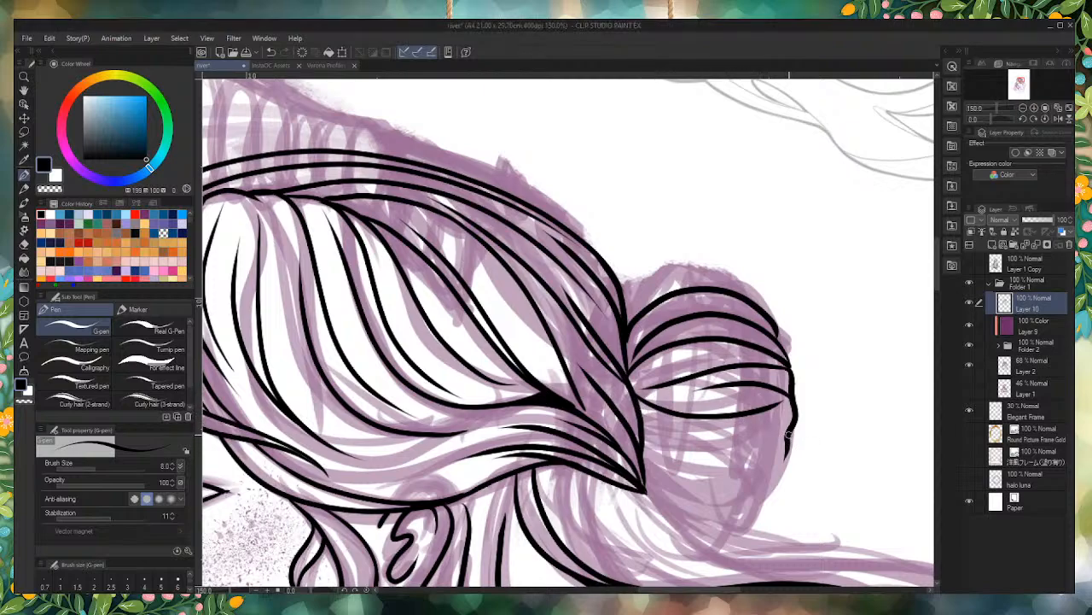
pyautogui.moveTo(794, 424)
pyautogui.mouseDown()
pyautogui.moveTo(632, 440)
pyautogui.moveTo(643, 424)
pyautogui.moveTo(638, 405)
pyautogui.moveTo(672, 441)
pyautogui.moveTo(801, 442)
pyautogui.moveTo(768, 467)
pyautogui.moveTo(673, 467)
pyautogui.moveTo(635, 450)
pyautogui.moveTo(674, 493)
pyautogui.mouseUp()
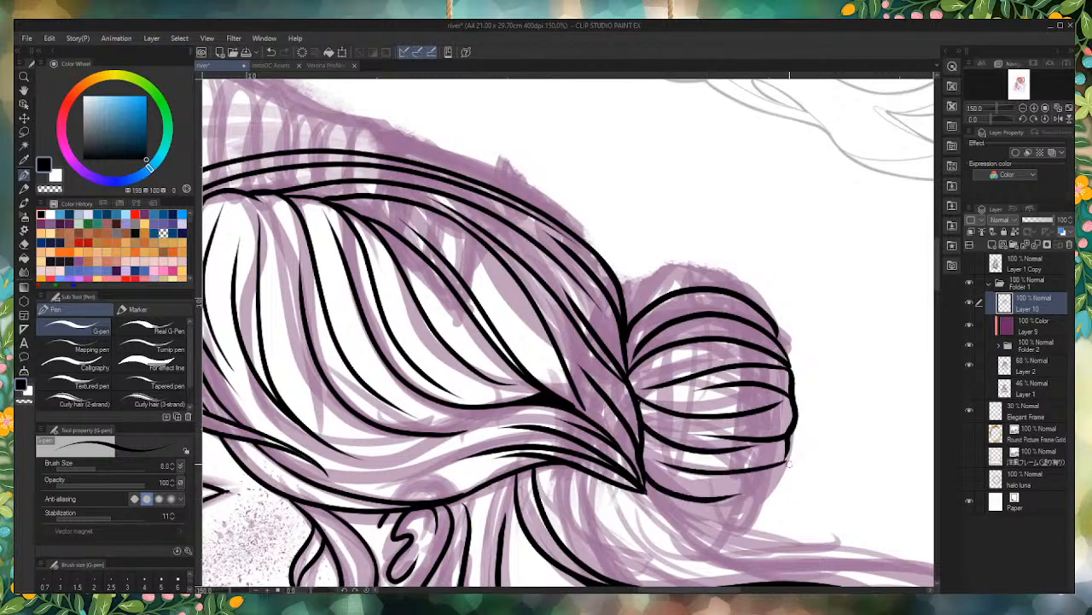
pyautogui.moveTo(789, 466); pyautogui.dragTo(649, 493)
pyautogui.moveTo(788, 474); pyautogui.dragTo(780, 421)
# Step: Ink the bun's lowest lobe with an inner strand line and thicken the lines meeting at the bun's base
pyautogui.scroll(3, 795, 450)
pyautogui.moveTo(728, 359)
pyautogui.mouseDown()
pyautogui.moveTo(561, 401)
pyautogui.moveTo(704, 404)
pyautogui.moveTo(696, 490)
pyautogui.moveTo(648, 510)
pyautogui.moveTo(601, 494)
pyautogui.moveTo(452, 393)
pyautogui.moveTo(492, 451)
pyautogui.moveTo(705, 490)
pyautogui.mouseUp()
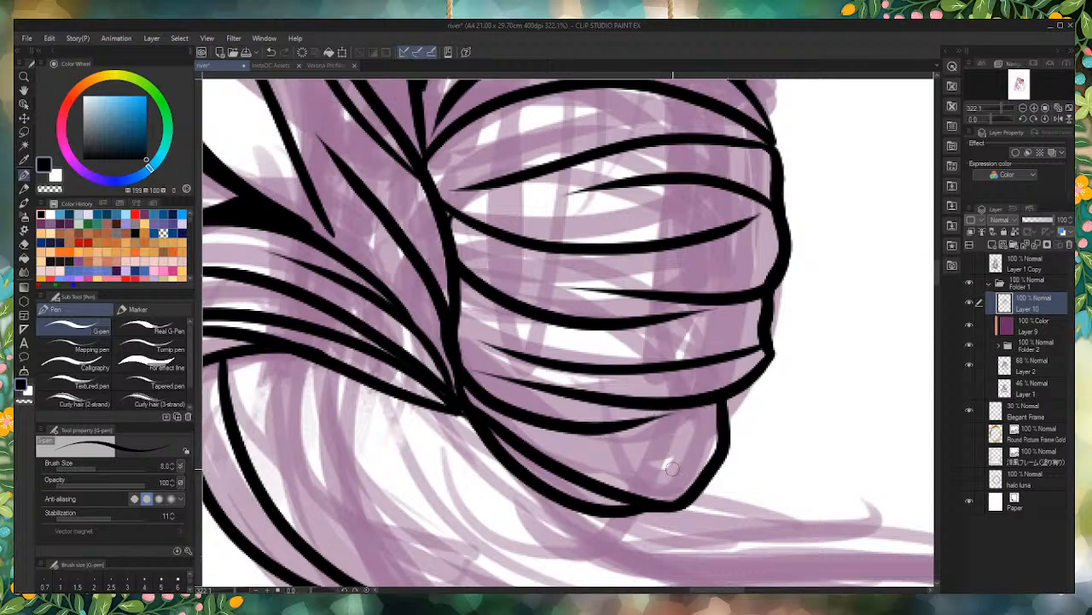
pyautogui.moveTo(700, 443)
pyautogui.mouseDown()
pyautogui.moveTo(608, 449)
pyautogui.moveTo(476, 408)
pyautogui.mouseUp()
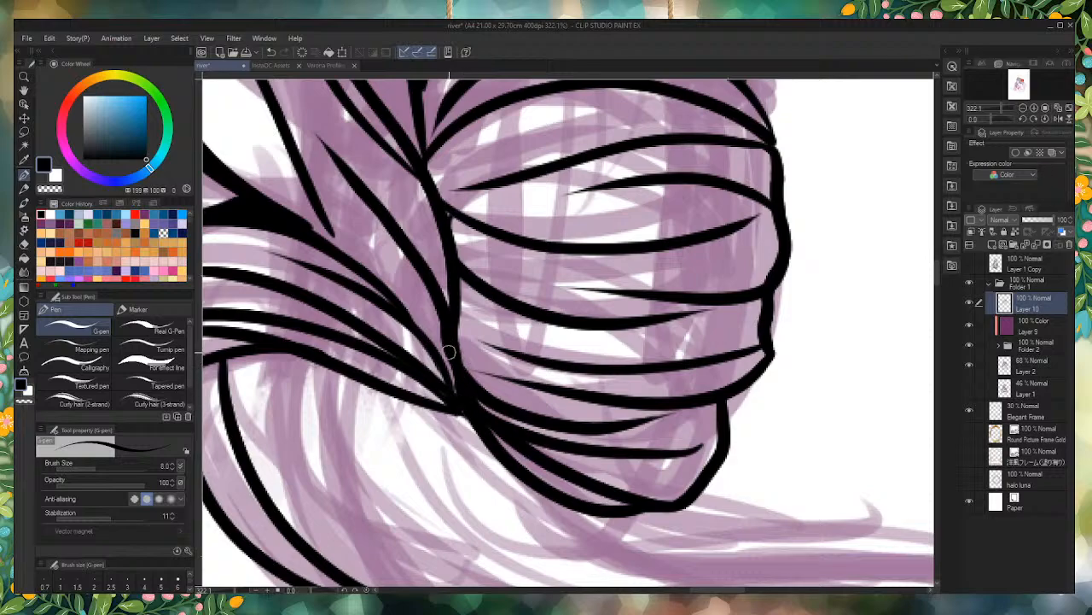
pyautogui.moveTo(450, 353); pyautogui.dragTo(462, 386)
pyautogui.moveTo(522, 433); pyautogui.dragTo(465, 378)
# Step: Extend the bun's lower strand line inward to its base and thicken the junction there
pyautogui.scroll(-1, 553, 426)
pyautogui.scroll(2, 553, 423)
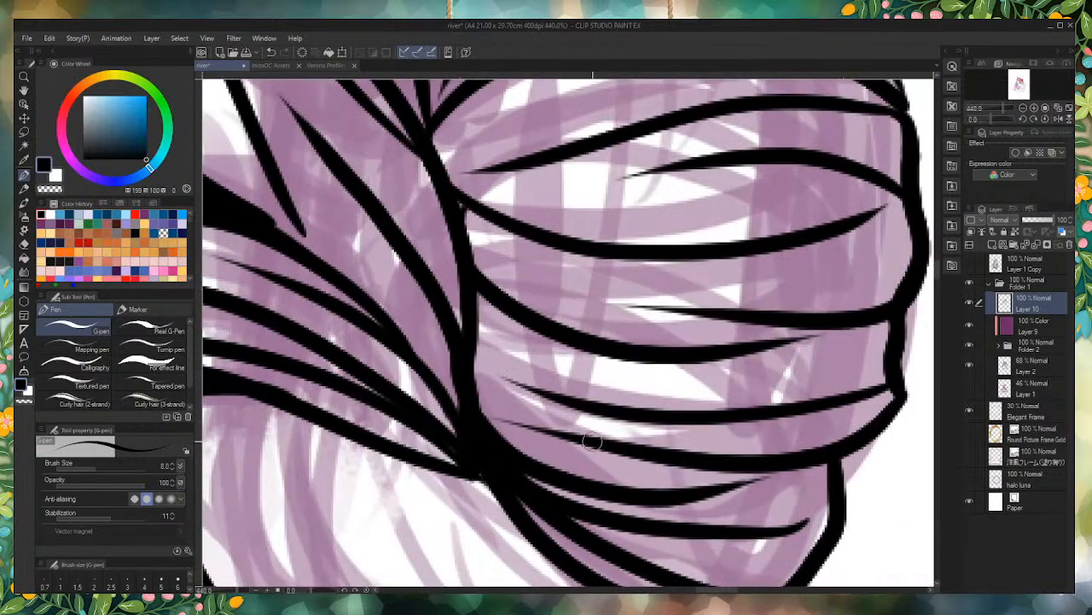
pyautogui.moveTo(556, 435)
pyautogui.mouseDown()
pyautogui.moveTo(473, 360)
pyautogui.moveTo(471, 323)
pyautogui.mouseUp()
pyautogui.moveTo(477, 380)
pyautogui.mouseDown()
pyautogui.moveTo(534, 436)
pyautogui.moveTo(486, 399)
pyautogui.moveTo(556, 435)
pyautogui.moveTo(624, 445)
pyautogui.mouseUp()
pyautogui.moveTo(682, 465); pyautogui.dragTo(507, 420)
pyautogui.moveTo(474, 376); pyautogui.dragTo(489, 399)
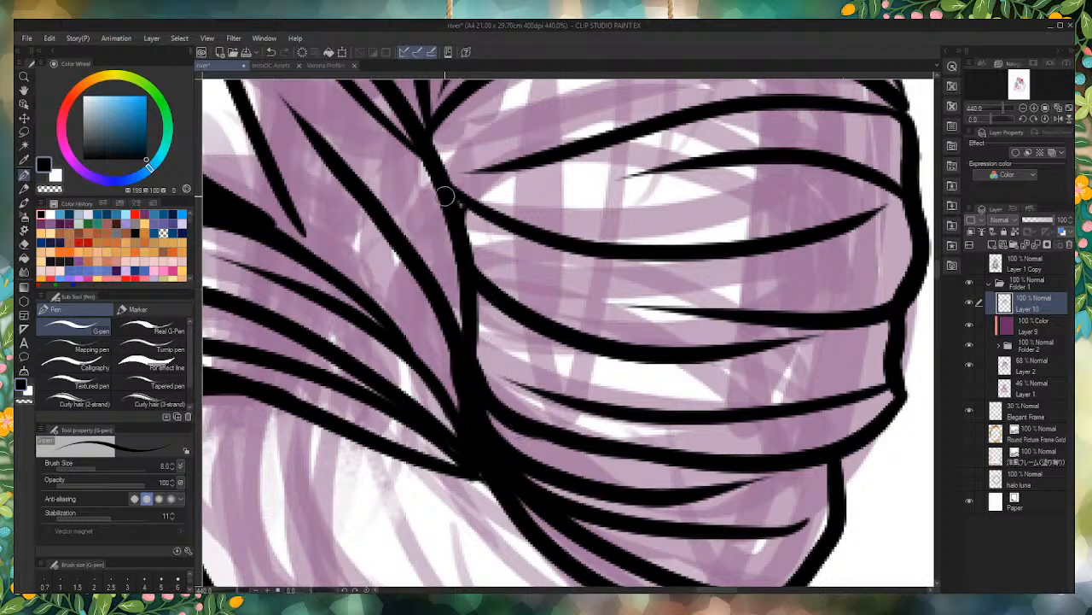
# Step: Thicken the joint of the middle strand at the bun's inner edge and touch up the line work around the bun
pyautogui.scroll(-5, 537, 350)
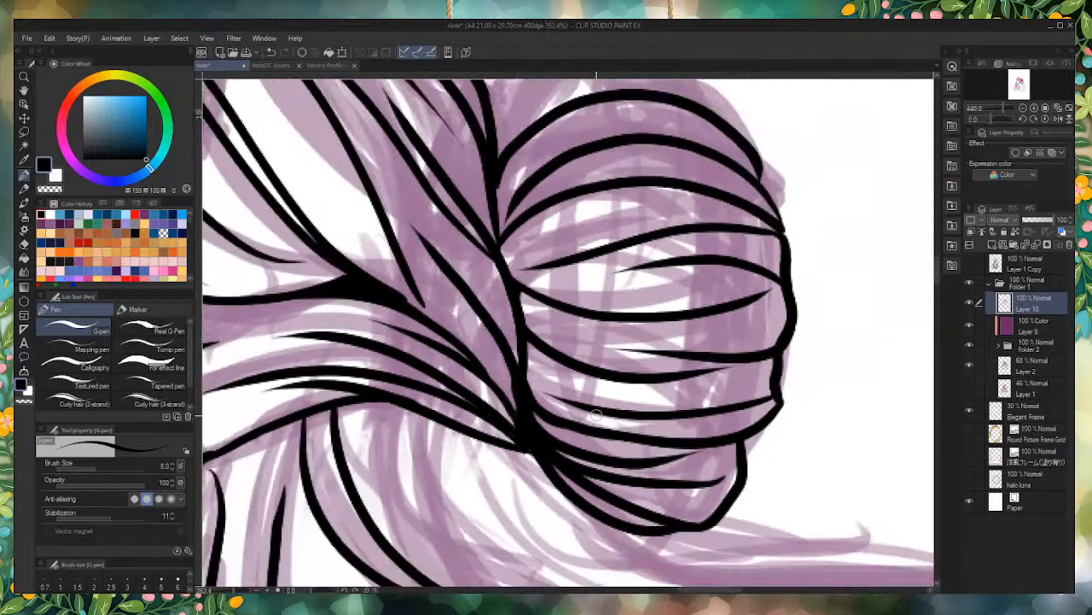
pyautogui.scroll(6, 537, 350)
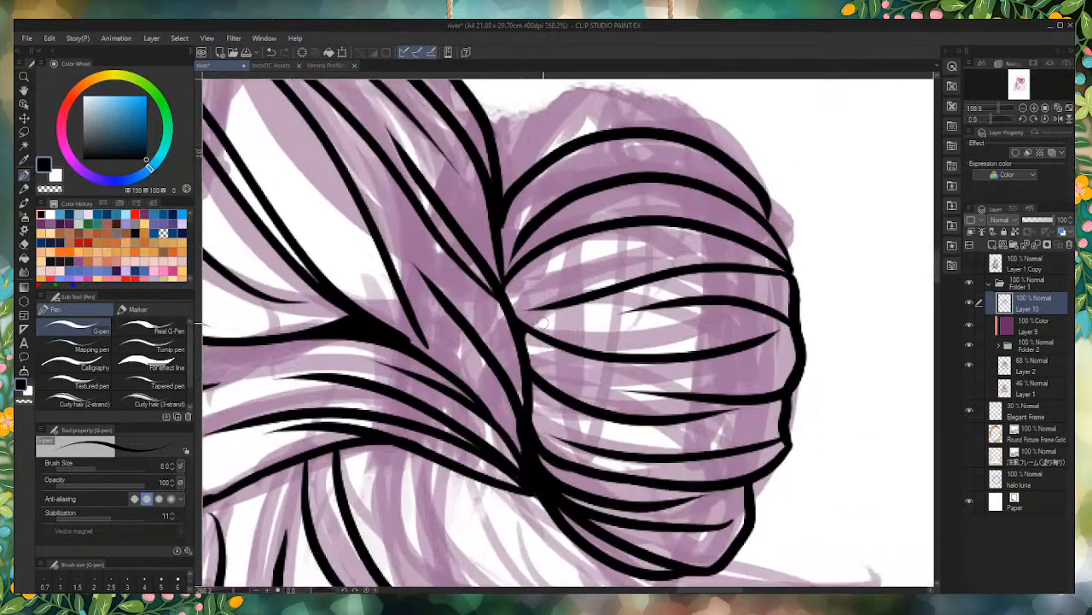
pyautogui.scroll(1, 535, 346)
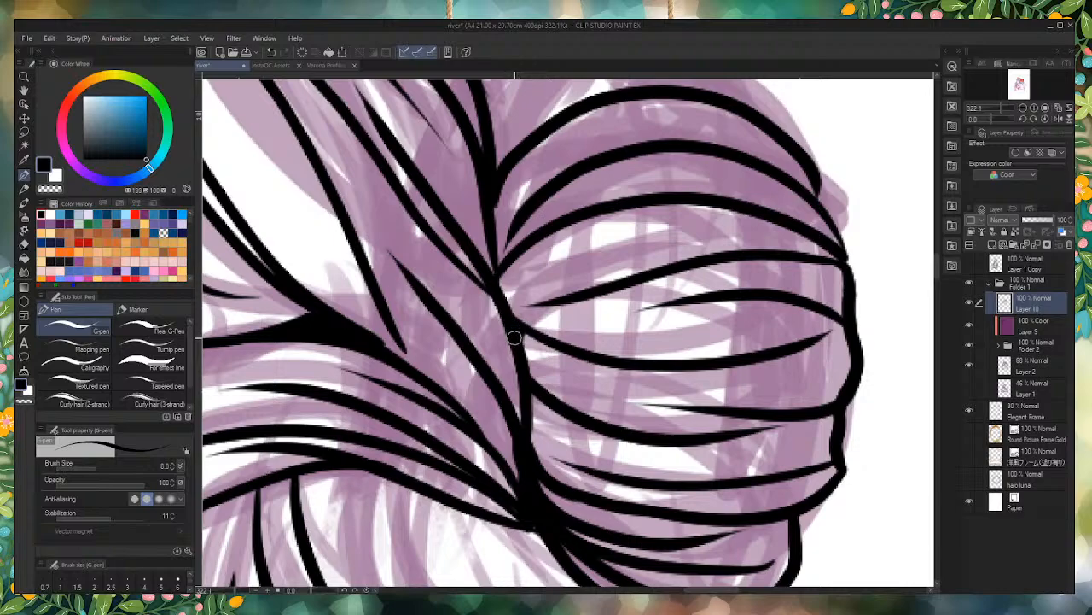
pyautogui.moveTo(515, 330); pyautogui.dragTo(565, 371)
pyautogui.scroll(-7, 594, 297)
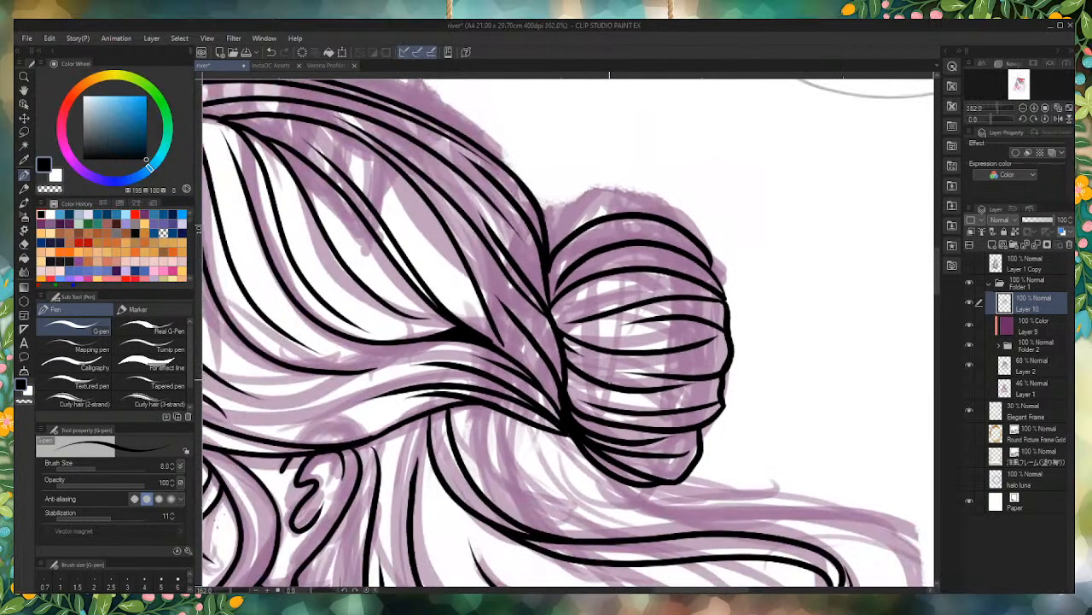
pyautogui.scroll(9, 740, 159)
pyautogui.moveTo(728, 426)
pyautogui.mouseDown()
pyautogui.moveTo(668, 323)
pyautogui.moveTo(677, 327)
pyautogui.mouseUp()
pyautogui.scroll(-3, 712, 431)
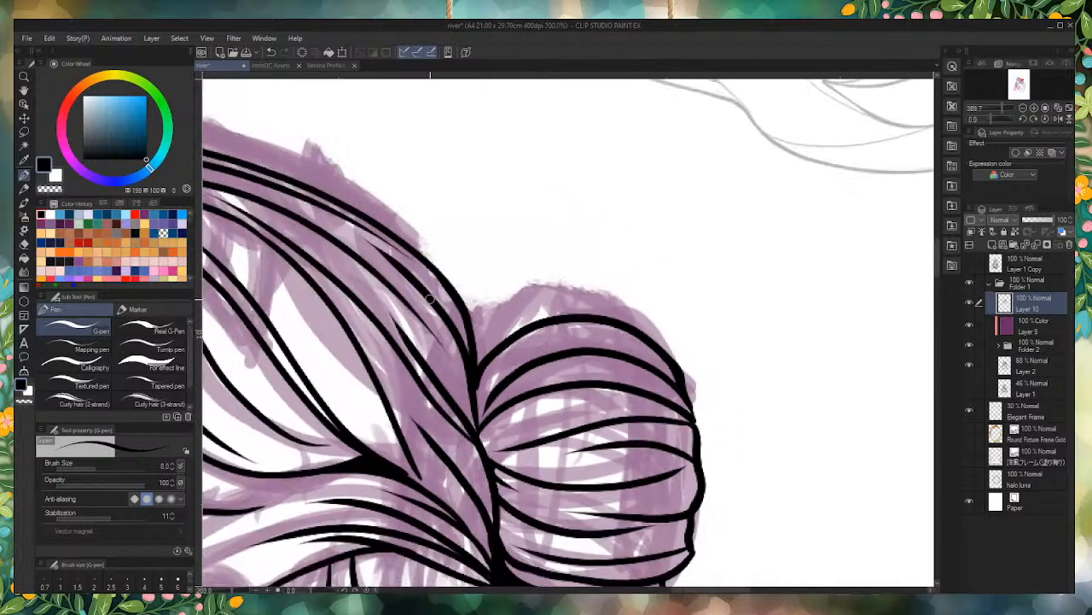
pyautogui.scroll(3, 603, 336)
pyautogui.moveTo(602, 335)
pyautogui.mouseDown()
pyautogui.moveTo(523, 373)
pyautogui.moveTo(490, 401)
pyautogui.moveTo(493, 417)
pyautogui.moveTo(532, 373)
pyautogui.moveTo(495, 392)
pyautogui.moveTo(492, 456)
pyautogui.moveTo(506, 389)
pyautogui.moveTo(497, 433)
pyautogui.moveTo(534, 373)
pyautogui.moveTo(517, 397)
pyautogui.mouseUp()
pyautogui.scroll(-8, 518, 385)
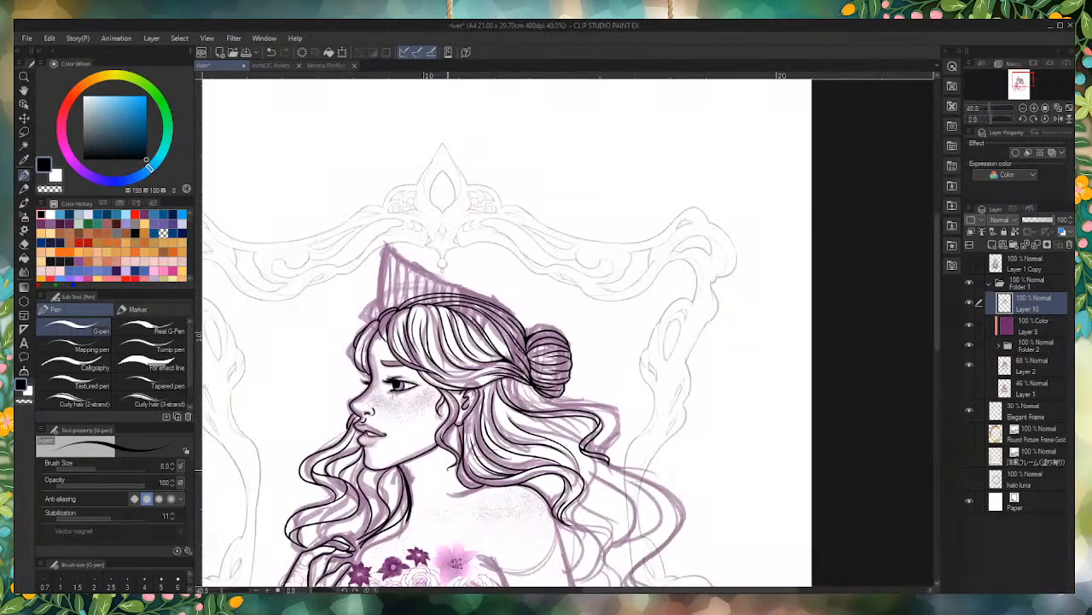
# Step: Ink a long double-edged wavy lock flowing back from beneath the bun, adding an inner strand line and a curved strand behind the ear
pyautogui.scroll(6, 573, 442)
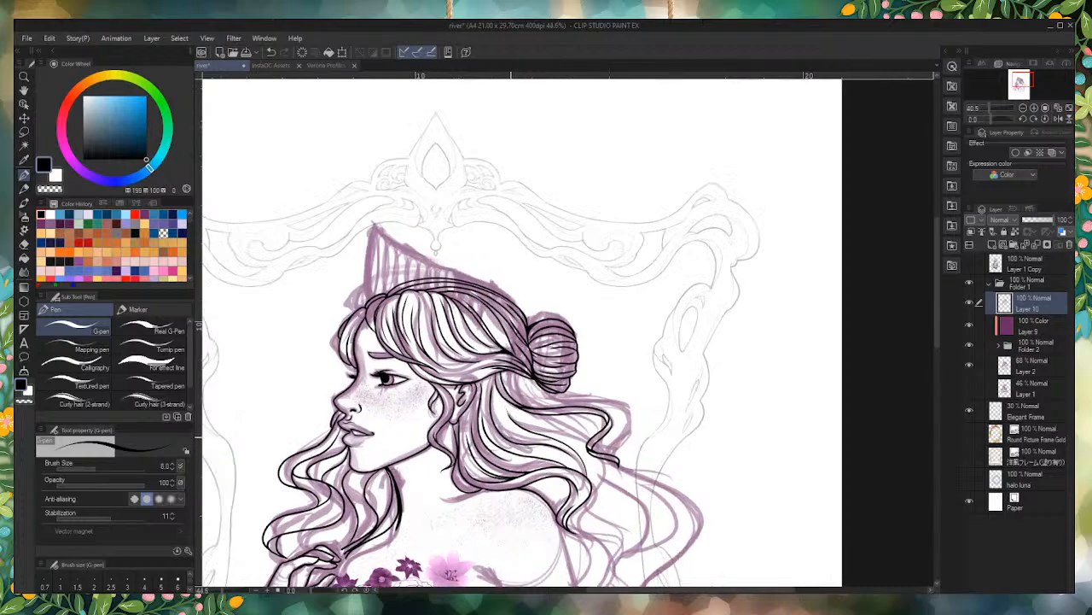
pyautogui.scroll(2, 686, 506)
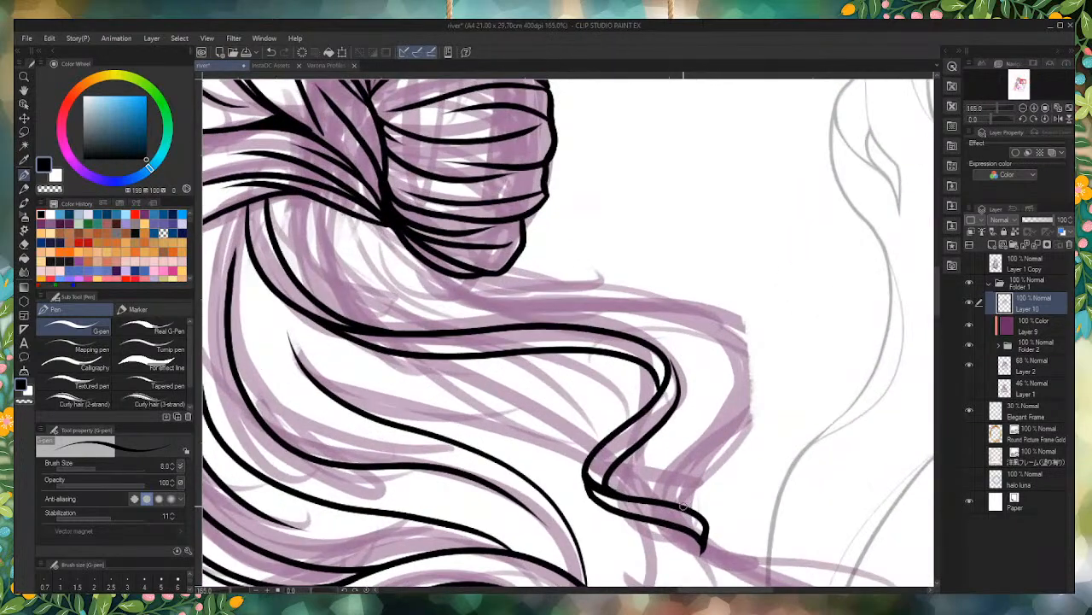
pyautogui.moveTo(672, 493)
pyautogui.mouseDown()
pyautogui.moveTo(691, 456)
pyautogui.moveTo(758, 396)
pyautogui.moveTo(714, 320)
pyautogui.moveTo(401, 293)
pyautogui.moveTo(369, 222)
pyautogui.mouseUp()
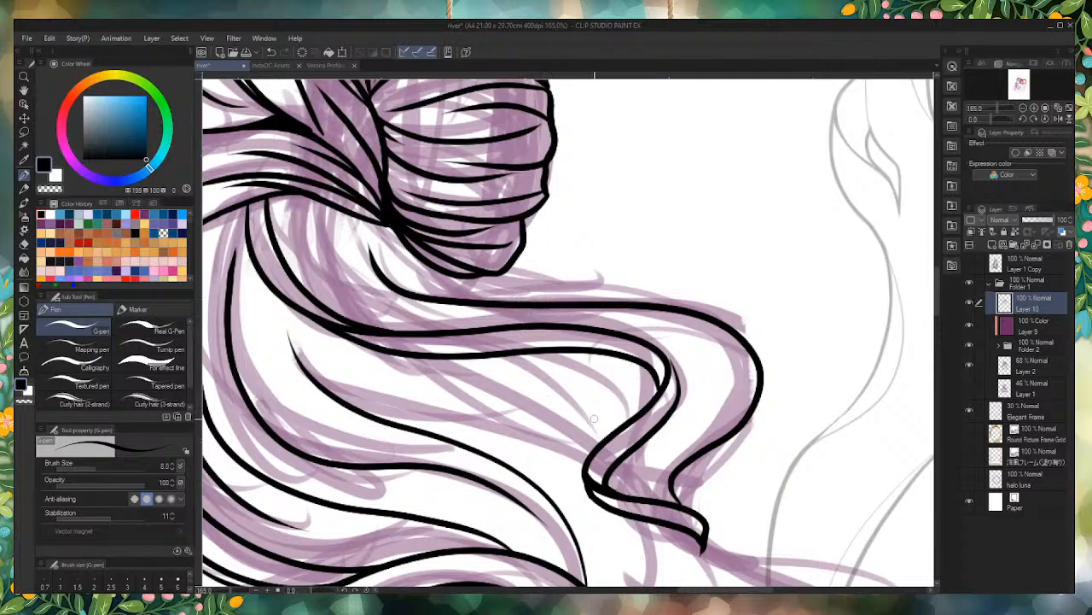
pyautogui.hotkey('ctrl', 'z')
pyautogui.moveTo(363, 222)
pyautogui.mouseDown()
pyautogui.moveTo(364, 260)
pyautogui.moveTo(430, 304)
pyautogui.moveTo(668, 305)
pyautogui.moveTo(773, 359)
pyautogui.moveTo(733, 427)
pyautogui.moveTo(669, 477)
pyautogui.moveTo(651, 307)
pyautogui.mouseUp()
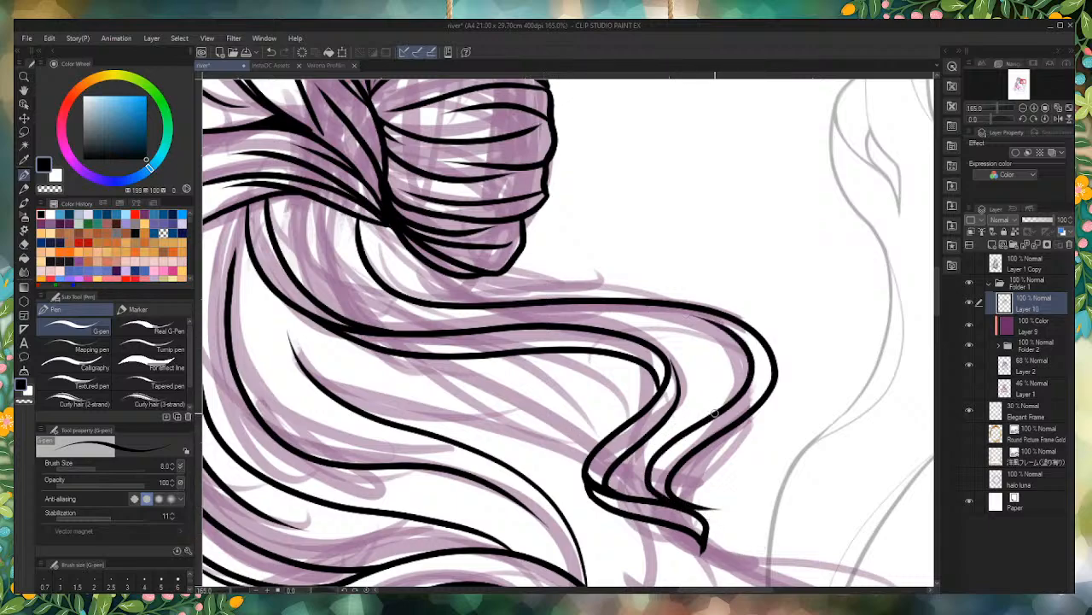
pyautogui.moveTo(716, 418)
pyautogui.mouseDown()
pyautogui.moveTo(726, 367)
pyautogui.moveTo(597, 316)
pyautogui.mouseUp()
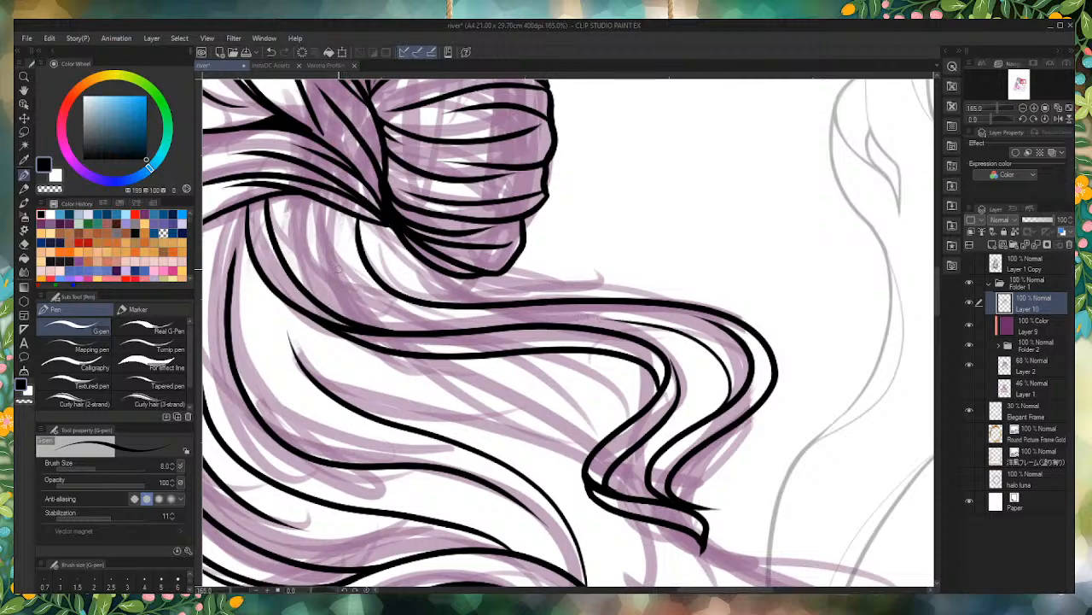
pyautogui.scroll(6, 324, 243)
pyautogui.moveTo(461, 401)
pyautogui.mouseDown()
pyautogui.moveTo(405, 383)
pyautogui.moveTo(298, 260)
pyautogui.moveTo(295, 170)
pyautogui.mouseUp()
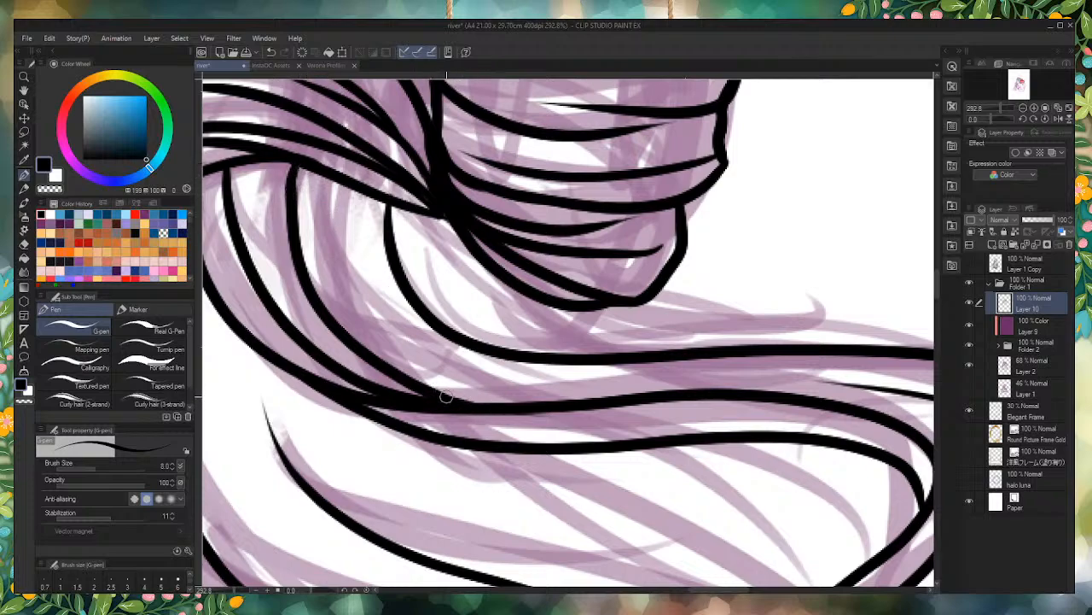
# Step: Ink an inner strand line in the wavy lock under the bun and several long flowing strand lines in the hair beneath it
pyautogui.moveTo(482, 382); pyautogui.dragTo(346, 164)
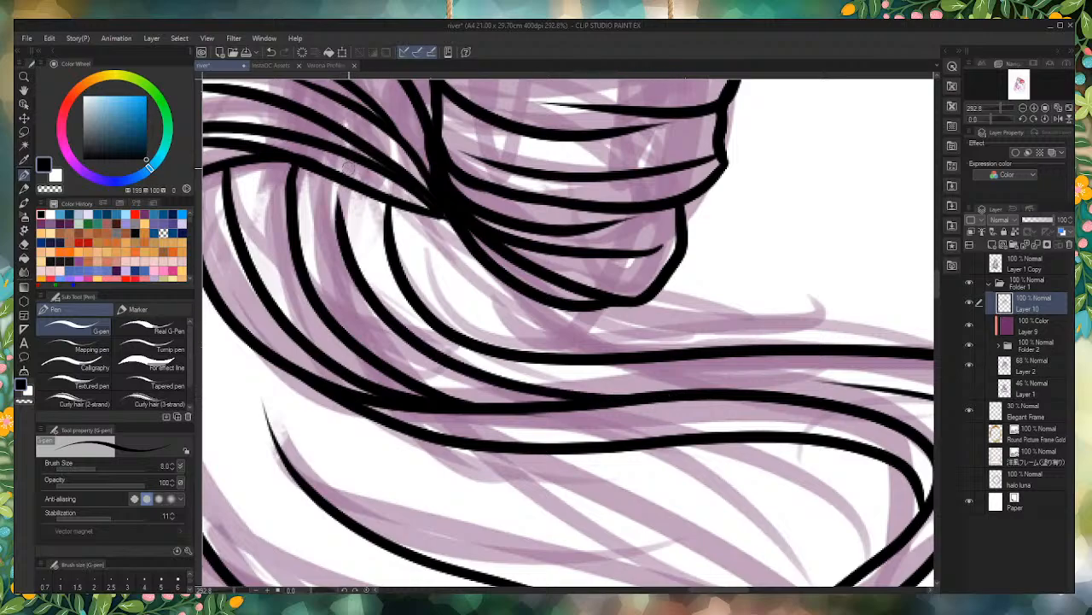
pyautogui.scroll(-5, 549, 405)
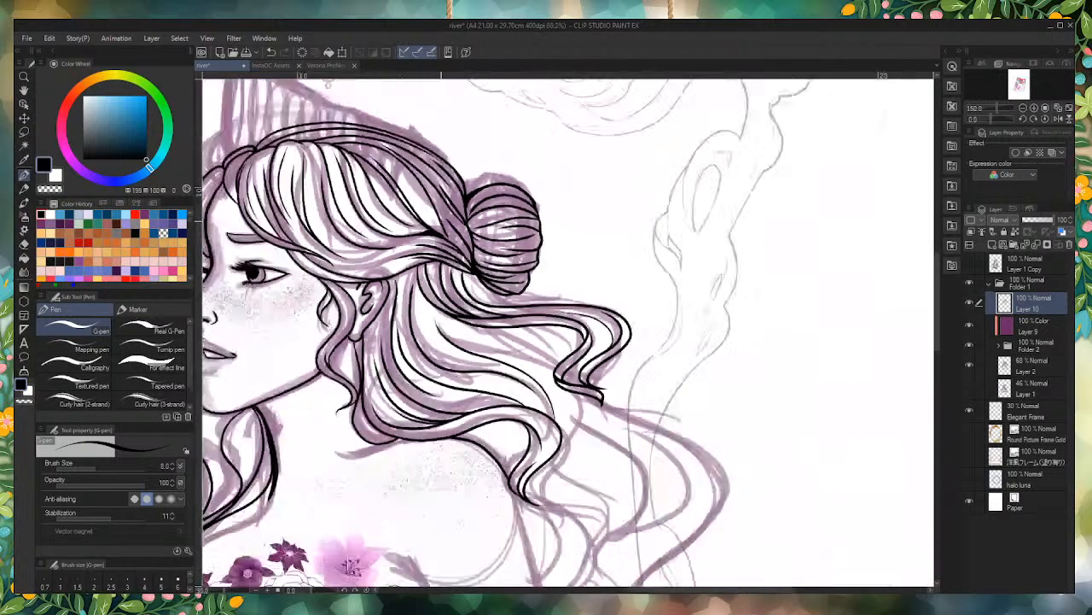
pyautogui.scroll(3, 592, 372)
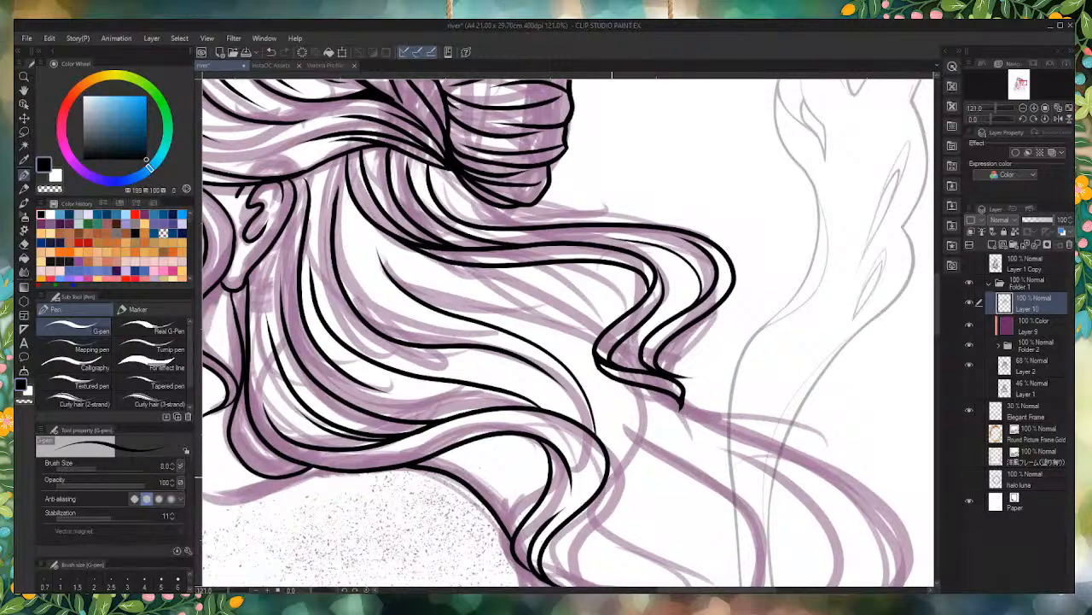
pyautogui.scroll(2, 602, 478)
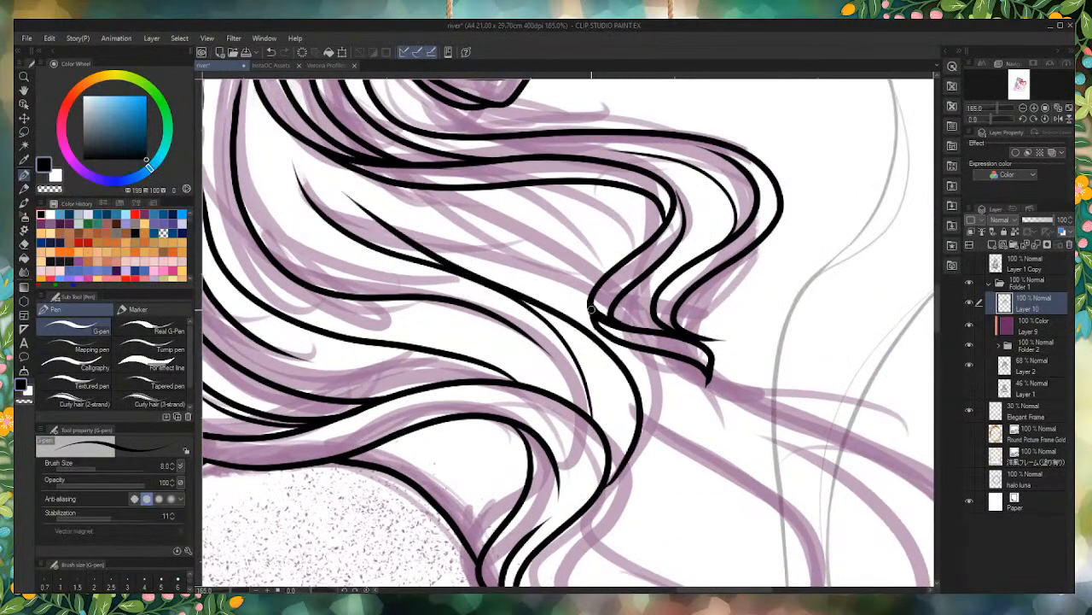
pyautogui.moveTo(591, 309)
pyautogui.mouseDown()
pyautogui.moveTo(570, 279)
pyautogui.moveTo(455, 247)
pyautogui.moveTo(343, 155)
pyautogui.moveTo(440, 227)
pyautogui.moveTo(448, 264)
pyautogui.moveTo(462, 256)
pyautogui.moveTo(433, 199)
pyautogui.moveTo(404, 185)
pyautogui.moveTo(559, 246)
pyautogui.moveTo(596, 279)
pyautogui.mouseUp()
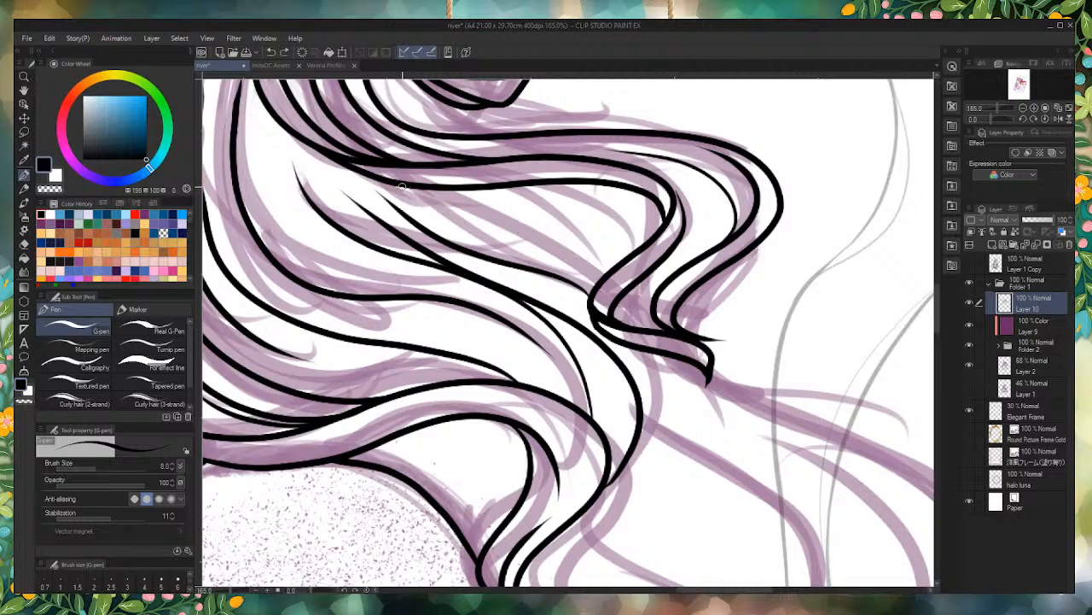
pyautogui.moveTo(399, 185); pyautogui.dragTo(621, 255)
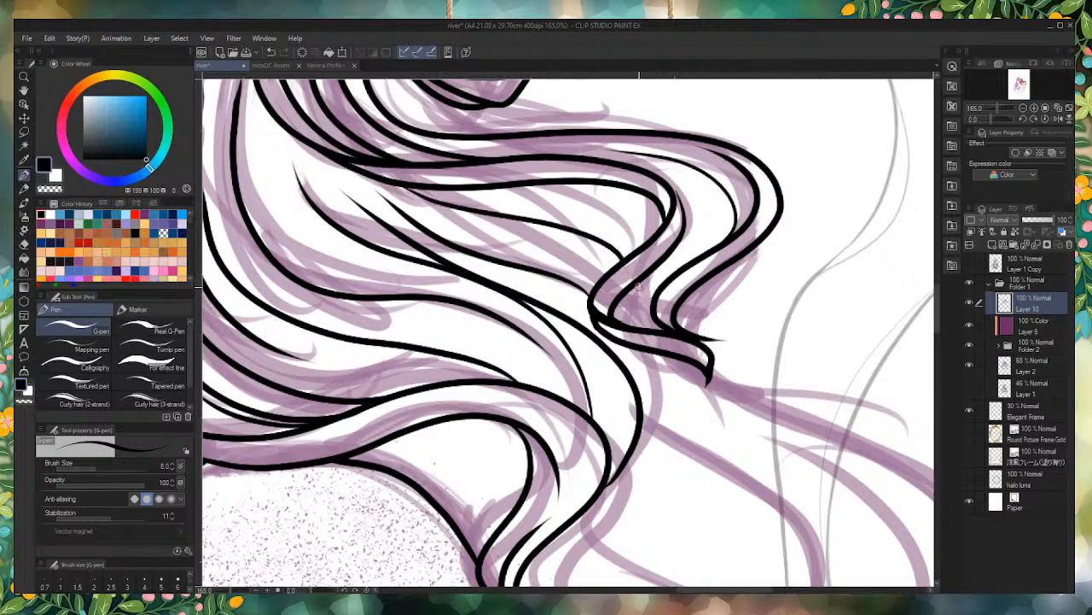
# Step: Ink a short curved strand inside the folded tip of the wavy lock and thicken its lower end to meet the fold
pyautogui.moveTo(637, 285); pyautogui.dragTo(646, 318)
pyautogui.scroll(5, 640, 348)
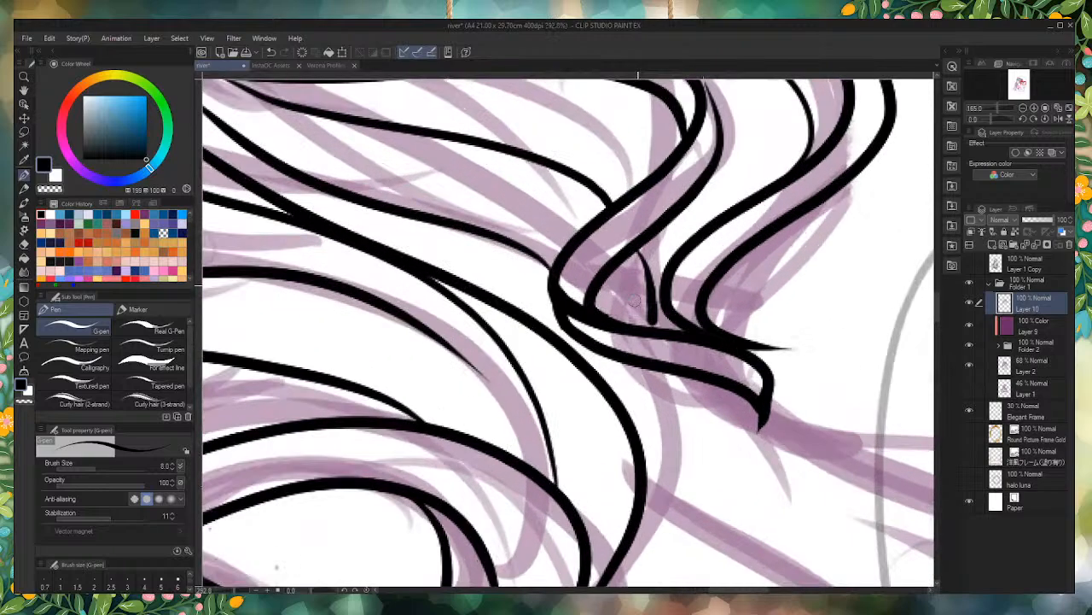
pyautogui.moveTo(653, 346); pyautogui.dragTo(633, 240)
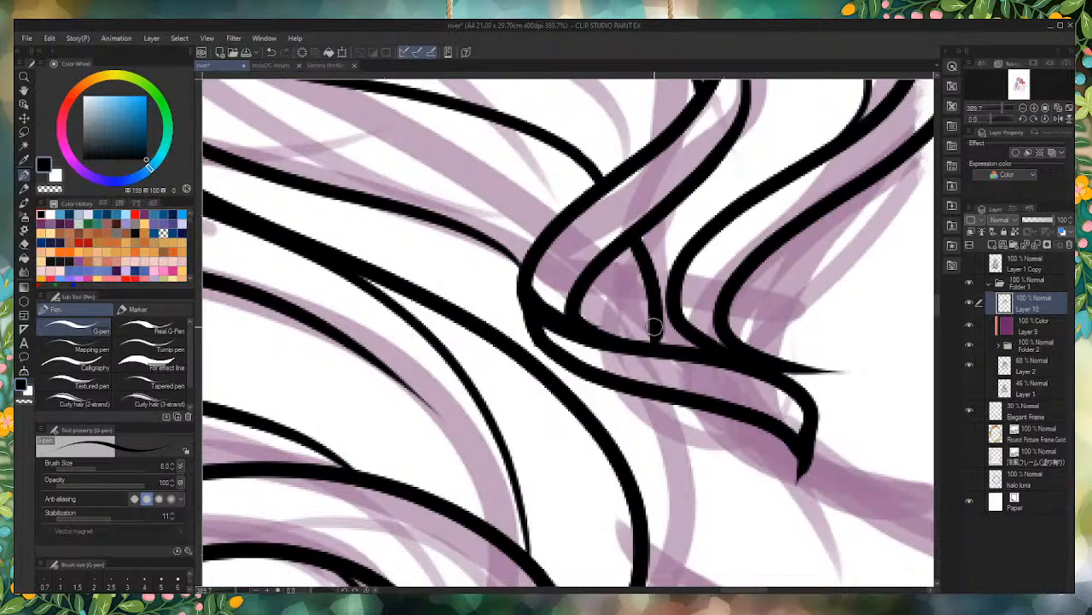
pyautogui.moveTo(661, 315); pyautogui.dragTo(657, 336)
pyautogui.scroll(-4, 650, 331)
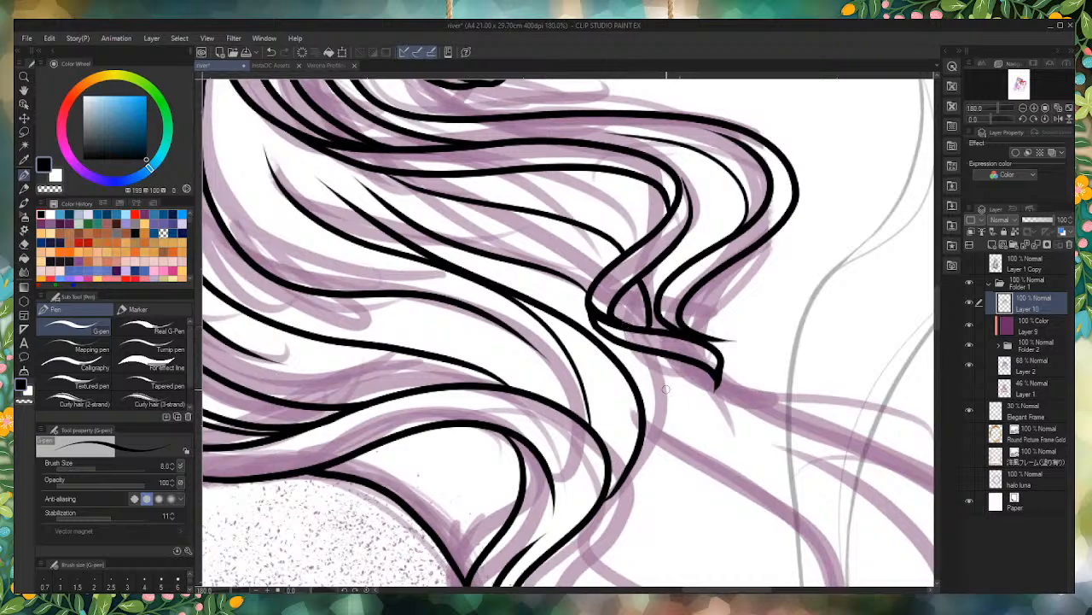
# Step: Continue the strand below the folded lock tip with a pointed end joining the outer edge of the lower hair
pyautogui.scroll(4, 666, 390)
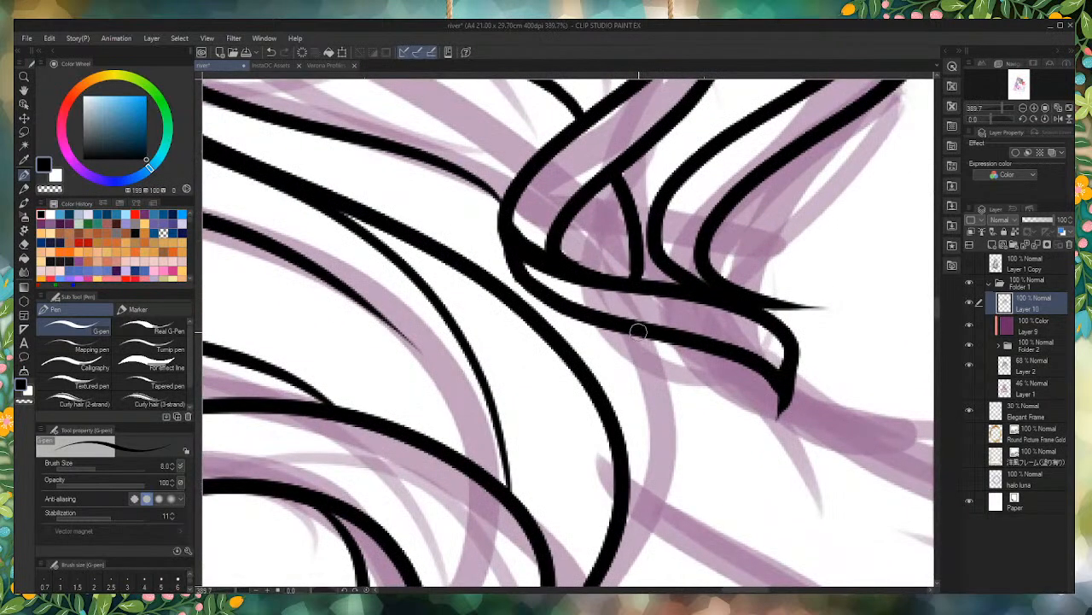
pyautogui.moveTo(639, 331)
pyautogui.mouseDown()
pyautogui.moveTo(635, 381)
pyautogui.moveTo(711, 488)
pyautogui.moveTo(722, 485)
pyautogui.moveTo(704, 488)
pyautogui.moveTo(623, 431)
pyautogui.mouseUp()
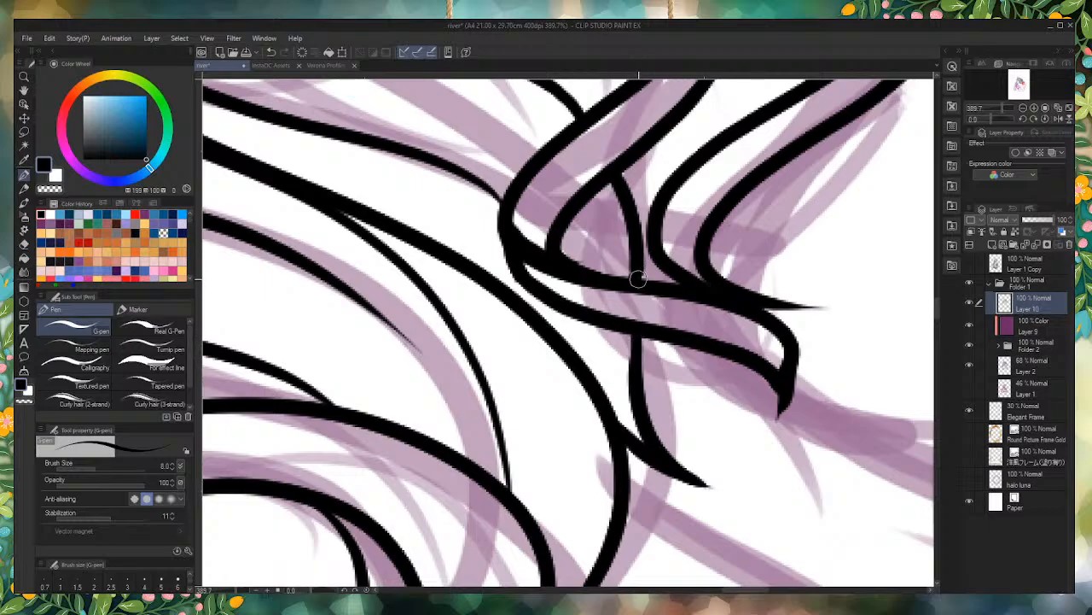
pyautogui.scroll(-4, 639, 256)
pyautogui.scroll(-3, 690, 357)
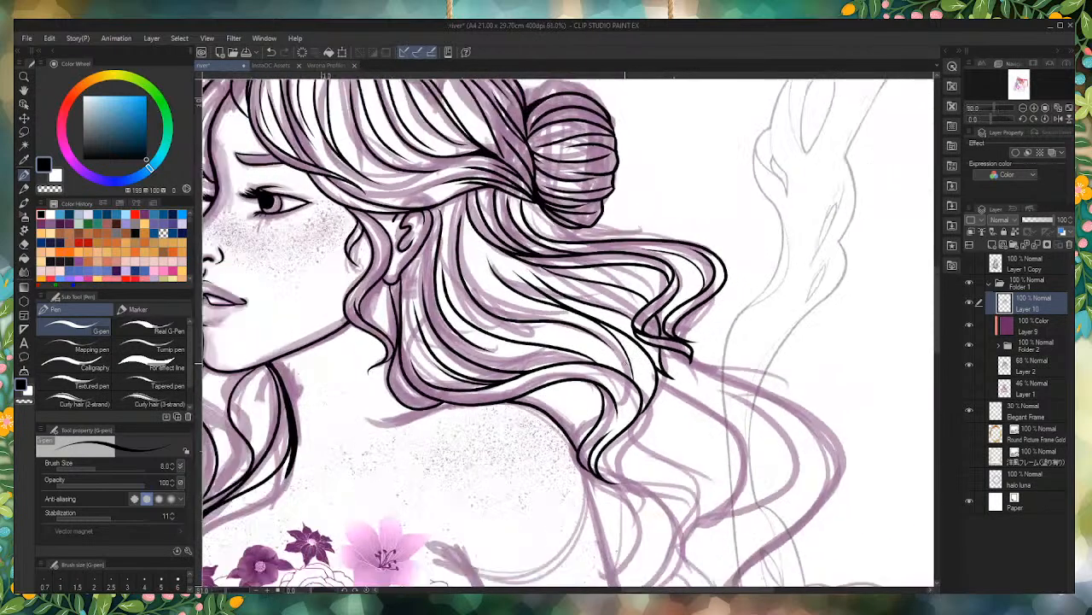
# Step: Ink a curved strand from the wavy lock's underside to its fold and a second short line inside the folded tip
pyautogui.scroll(5, 690, 357)
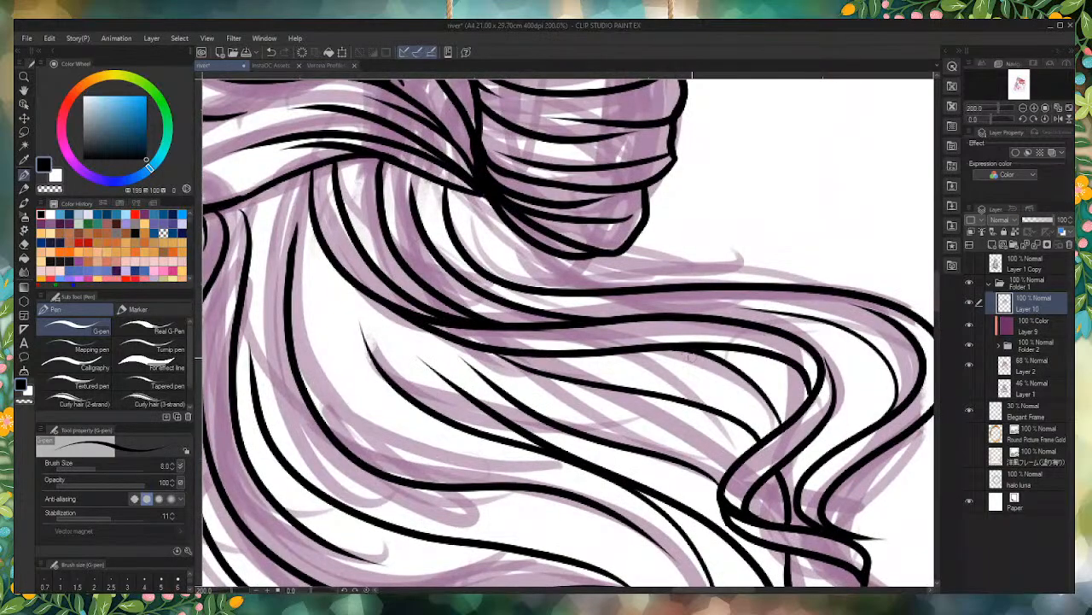
pyautogui.scroll(-4, 777, 412)
pyautogui.scroll(6, 760, 455)
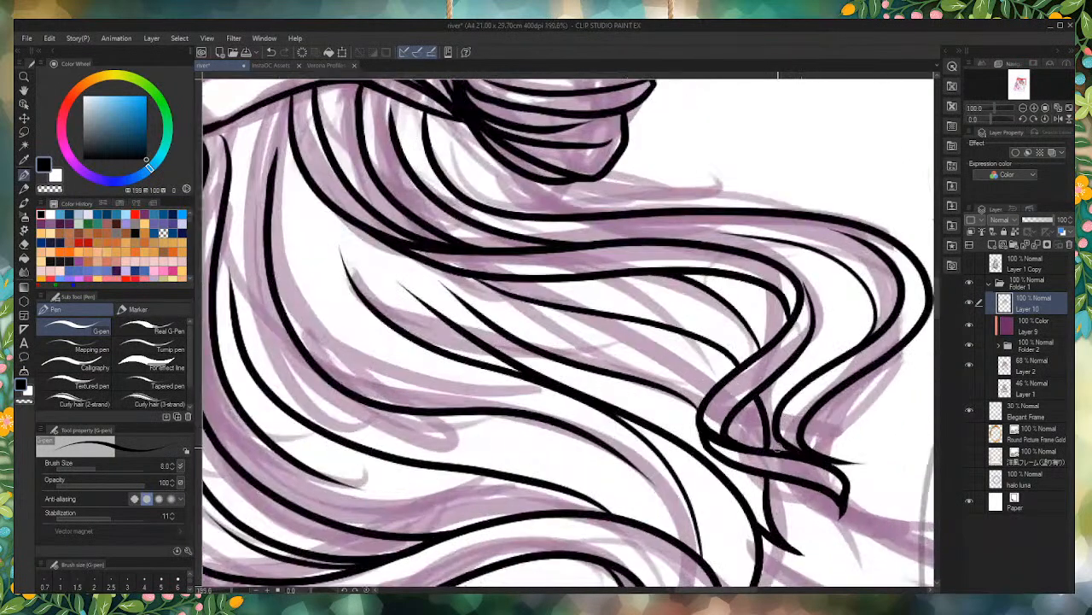
pyautogui.moveTo(761, 452); pyautogui.dragTo(762, 353)
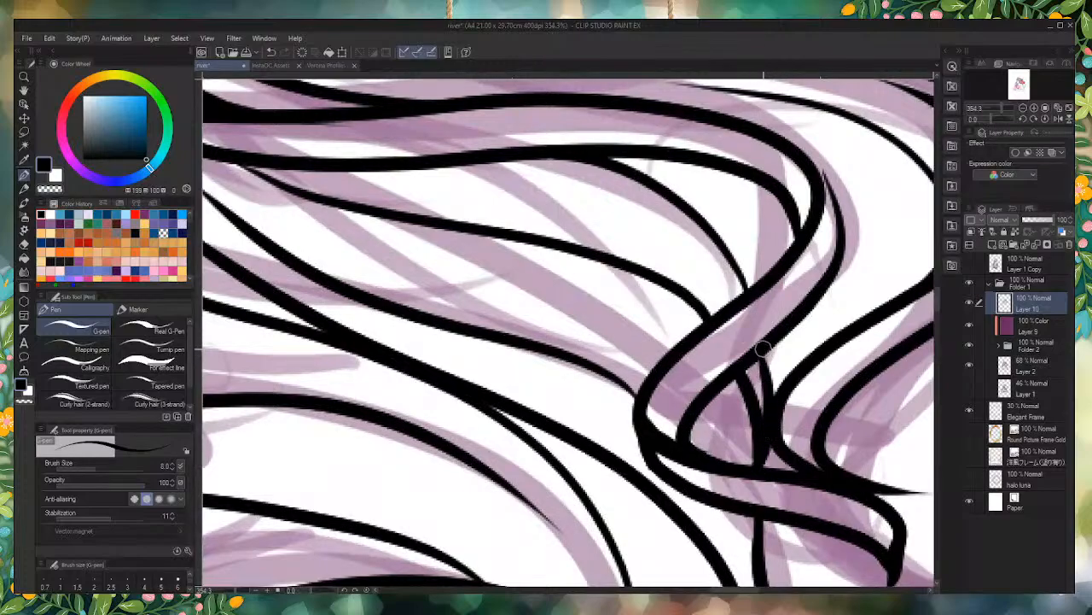
pyautogui.scroll(-5, 762, 520)
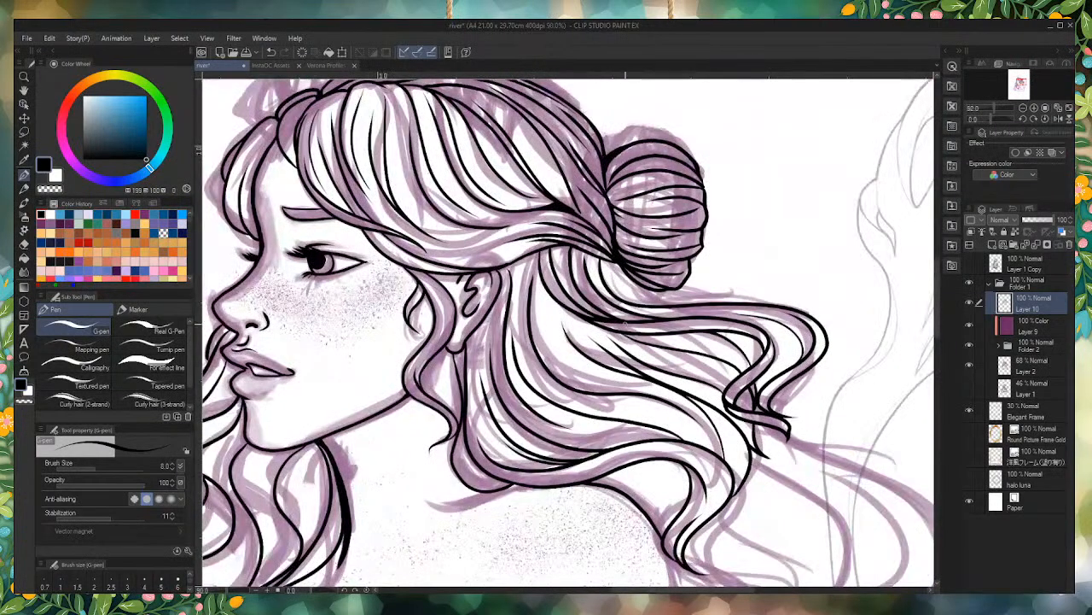
# Step: Ink a strand line sweeping from the bun's base down into the upper edge of the wavy lock
pyautogui.scroll(4, 743, 354)
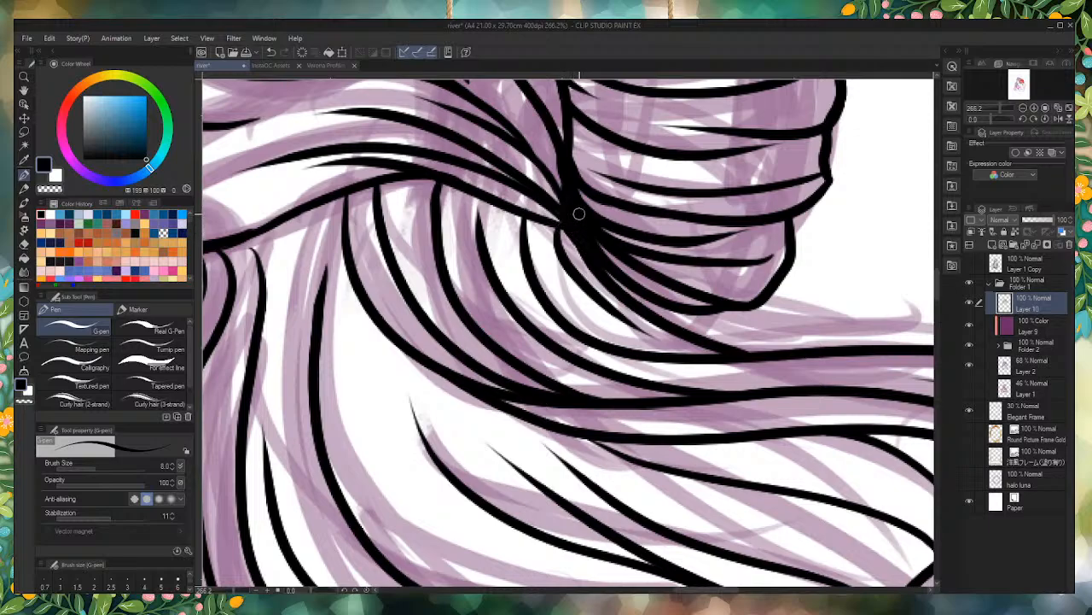
pyautogui.scroll(-8, 567, 231)
pyautogui.scroll(5, 715, 375)
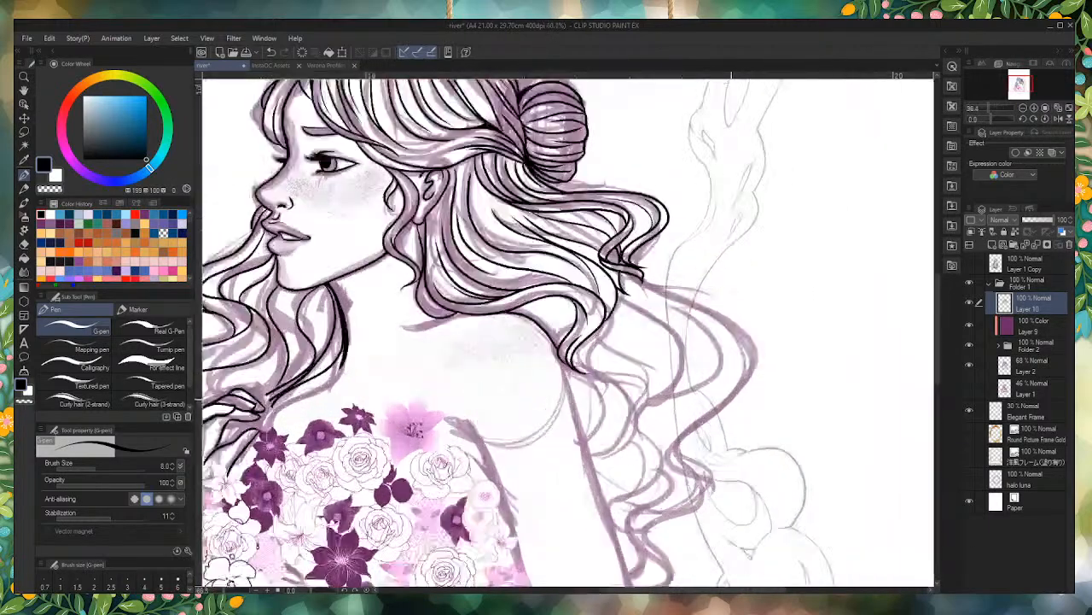
pyautogui.scroll(3, 606, 249)
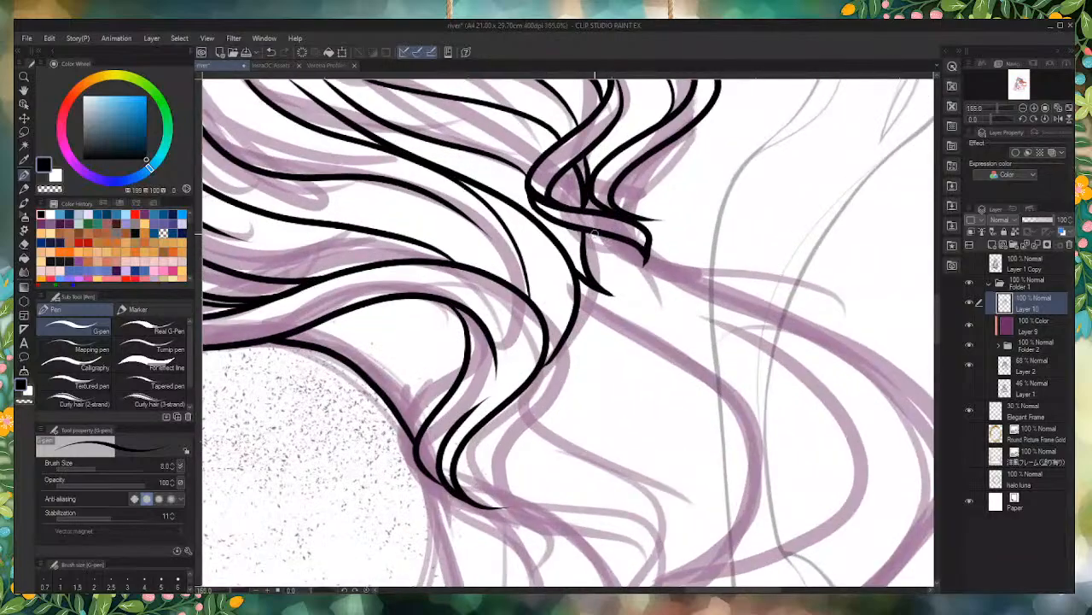
pyautogui.moveTo(591, 232)
pyautogui.mouseDown()
pyautogui.moveTo(880, 378)
pyautogui.moveTo(938, 496)
pyautogui.mouseUp()
pyautogui.scroll(-4, 645, 285)
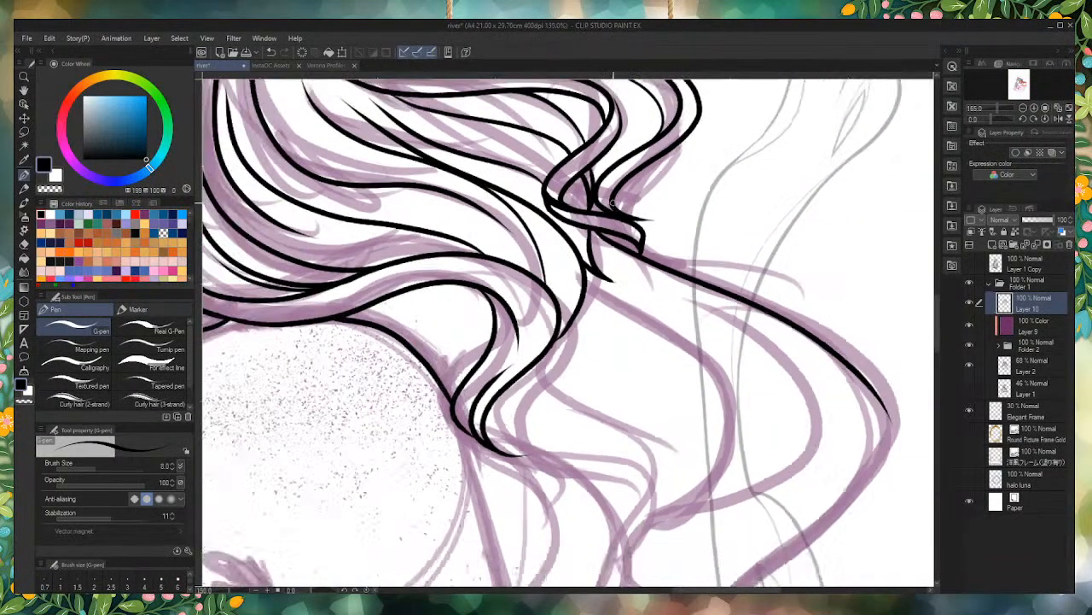
pyautogui.scroll(3, 642, 287)
pyautogui.scroll(-2, 821, 295)
pyautogui.scroll(2, 759, 250)
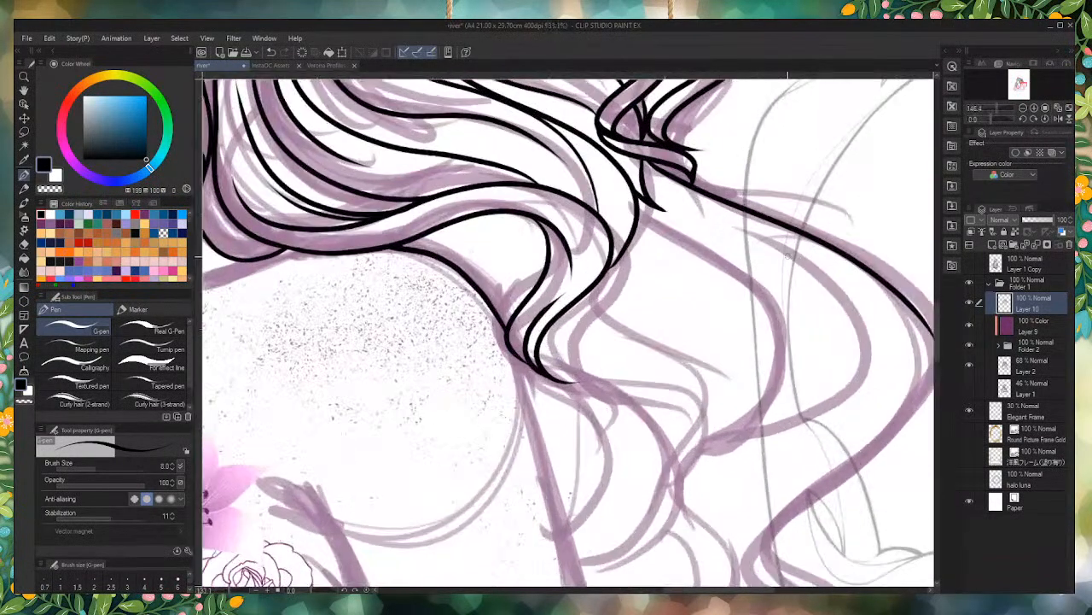
pyautogui.scroll(-4, 807, 228)
pyautogui.scroll(3, 812, 241)
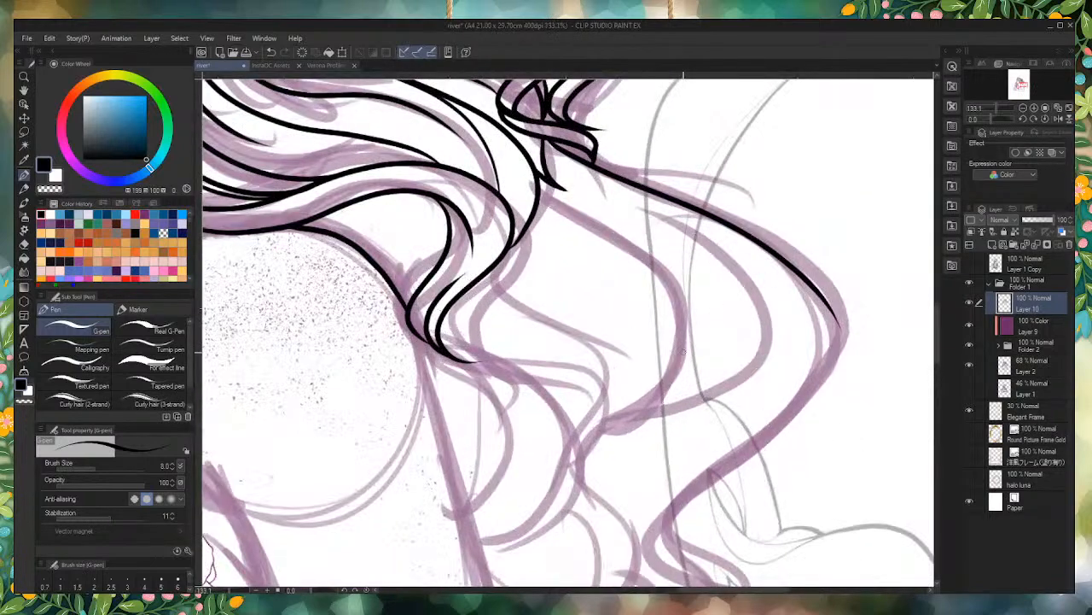
pyautogui.hotkey('ctrl', 'z')
# Step: Ink the long outer curve of the trailing lock below the fold and an inner curve hooking back at its lower end
pyautogui.moveTo(551, 135)
pyautogui.mouseDown()
pyautogui.moveTo(693, 215)
pyautogui.moveTo(833, 306)
pyautogui.moveTo(817, 393)
pyautogui.moveTo(646, 509)
pyautogui.mouseUp()
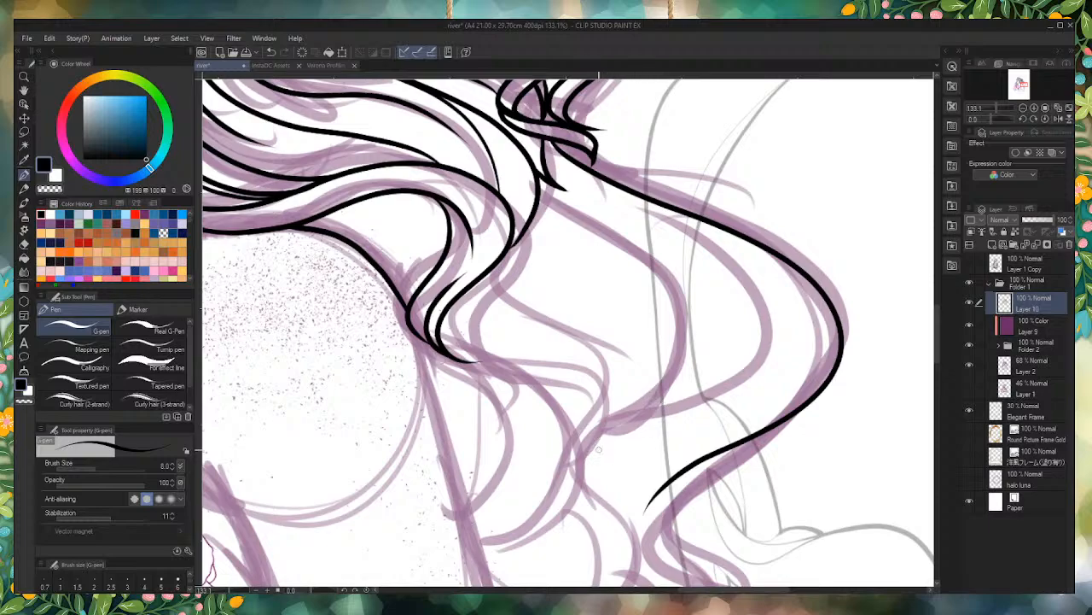
pyautogui.moveTo(591, 441)
pyautogui.mouseDown()
pyautogui.moveTo(707, 393)
pyautogui.moveTo(774, 312)
pyautogui.moveTo(650, 220)
pyautogui.mouseUp()
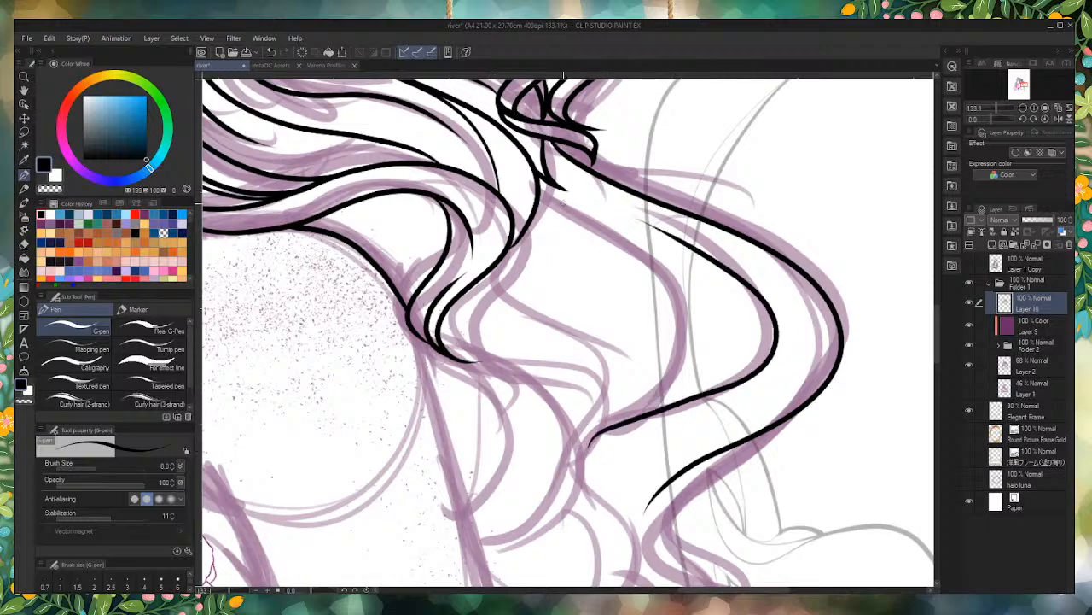
pyautogui.hotkey('ctrl', 'z')
pyautogui.moveTo(623, 522)
pyautogui.mouseDown()
pyautogui.moveTo(587, 463)
pyautogui.moveTo(775, 324)
pyautogui.moveTo(593, 186)
pyautogui.mouseUp()
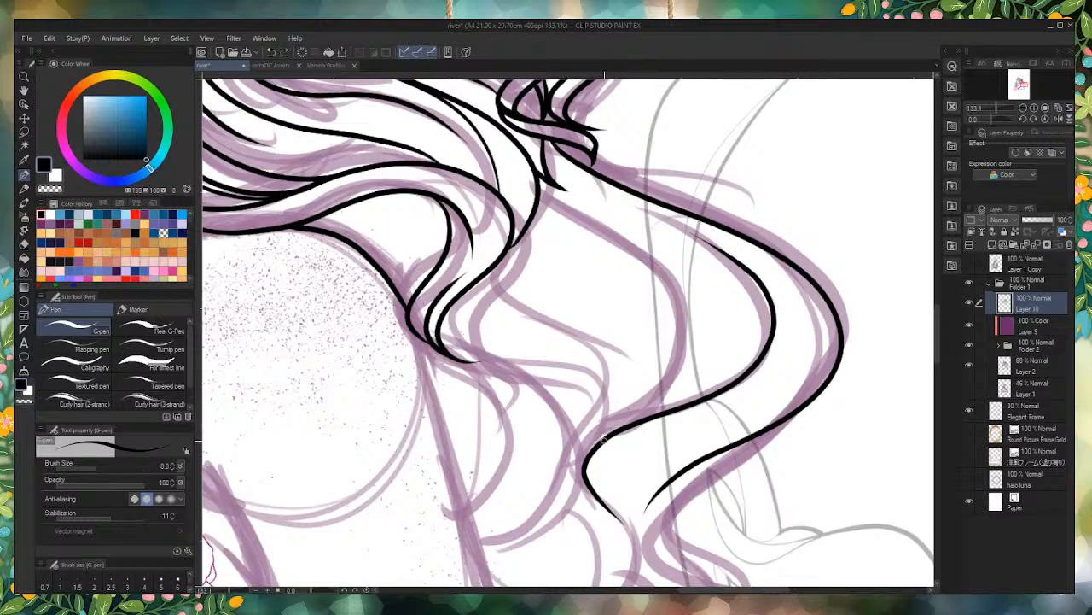
# Step: Ink the trailing lock's inner edge down to the hooked curve and a tapered strand line between its curves
pyautogui.moveTo(603, 439); pyautogui.dragTo(527, 183)
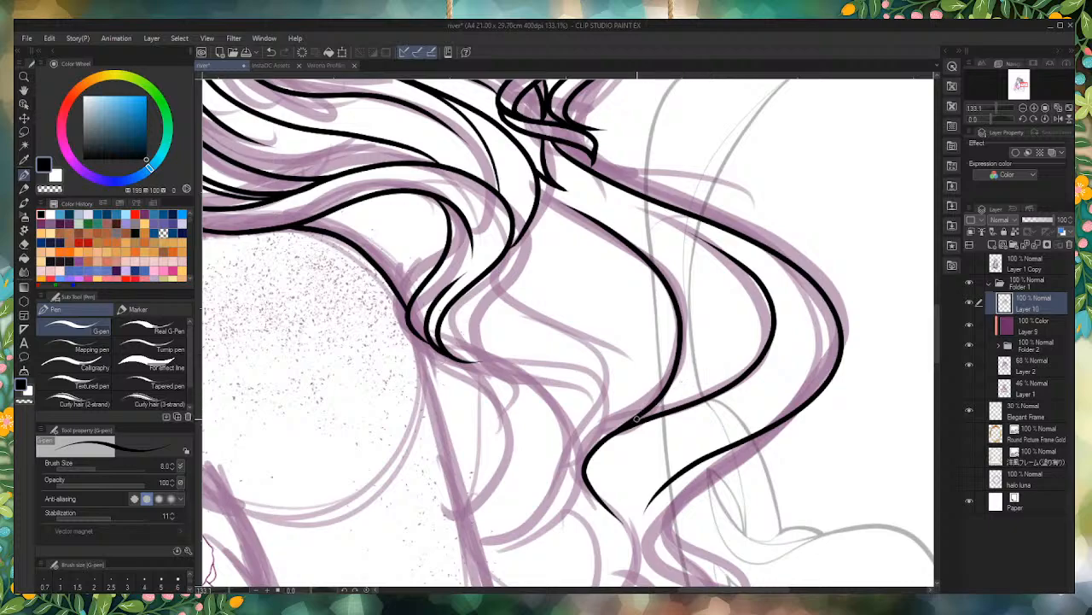
pyautogui.moveTo(636, 418)
pyautogui.mouseDown()
pyautogui.moveTo(678, 376)
pyautogui.moveTo(563, 183)
pyautogui.mouseUp()
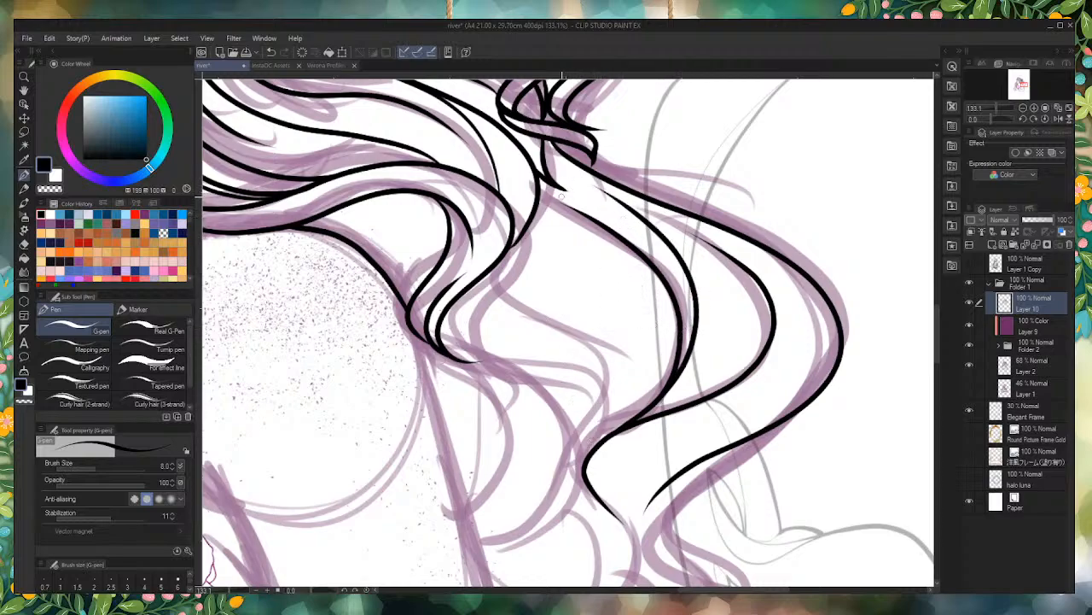
pyautogui.hotkey('ctrl', 'z')
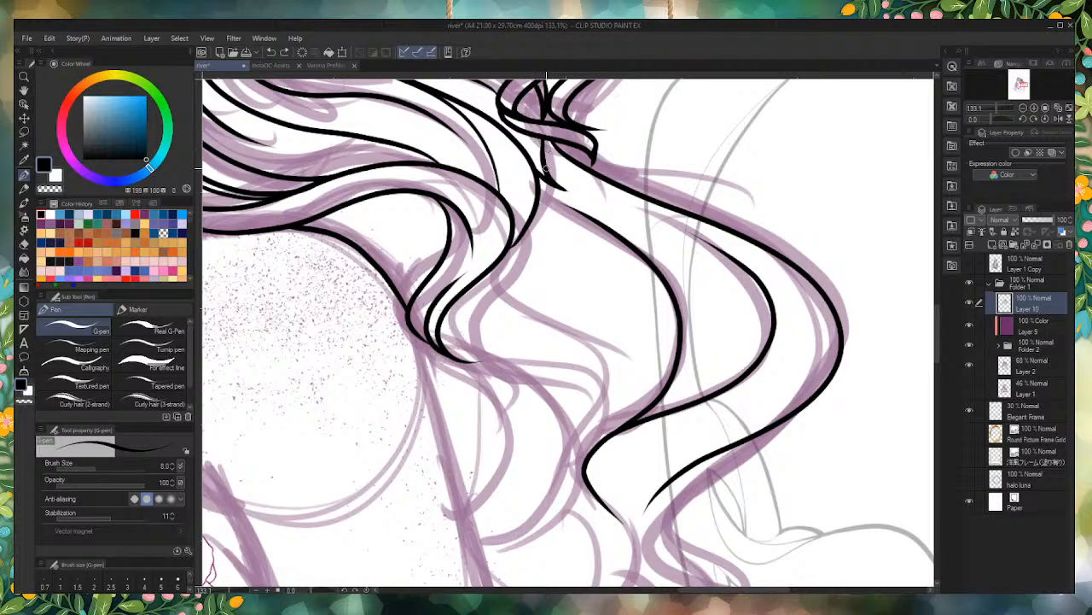
pyautogui.moveTo(549, 175); pyautogui.dragTo(723, 356)
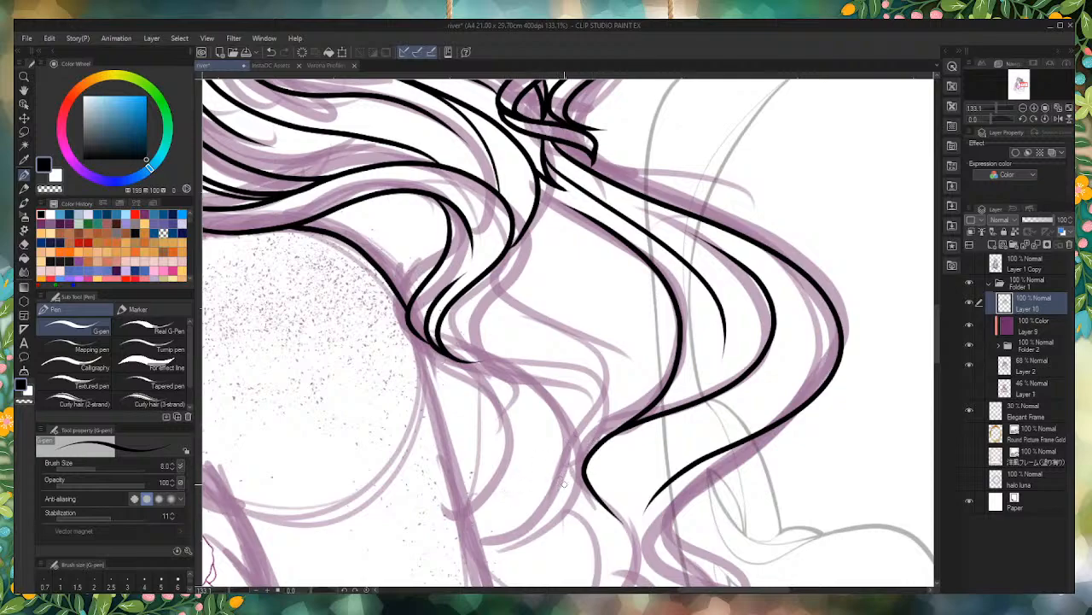
pyautogui.moveTo(502, 376); pyautogui.dragTo(447, 290)
pyautogui.hotkey('ctrl', 'z')
pyautogui.moveTo(583, 469)
pyautogui.mouseDown()
pyautogui.moveTo(544, 378)
pyautogui.moveTo(440, 324)
pyautogui.mouseUp()
pyautogui.hotkey('ctrl', 'z')
pyautogui.moveTo(449, 311)
pyautogui.mouseDown()
pyautogui.moveTo(466, 341)
pyautogui.moveTo(556, 395)
pyautogui.moveTo(565, 494)
pyautogui.moveTo(465, 529)
pyautogui.mouseUp()
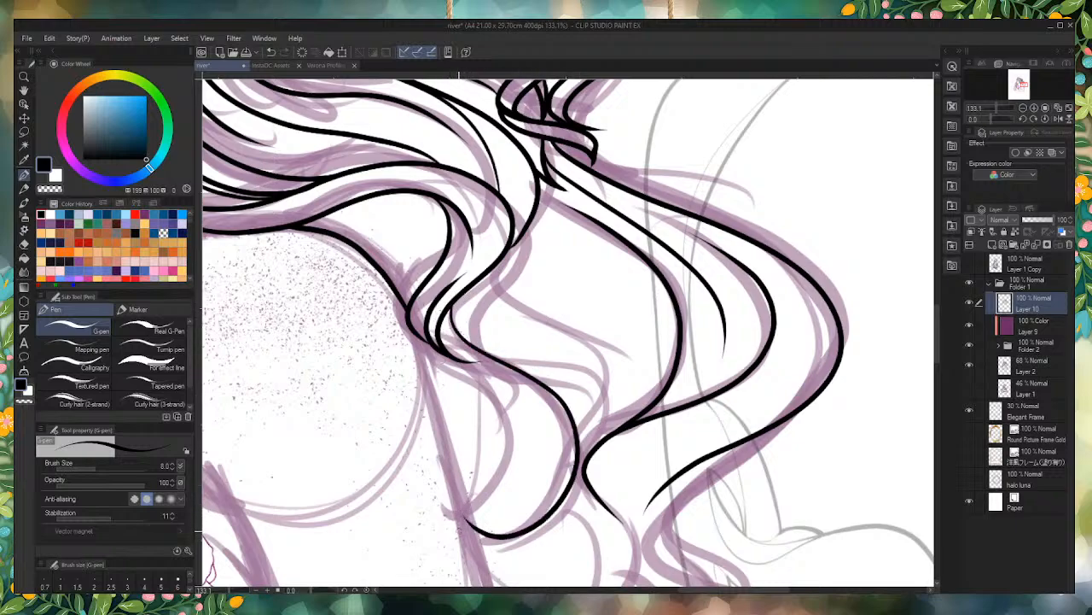
pyautogui.hotkey('ctrl', 'z')
# Step: Ink the lower lock's curve swinging out behind the shoulder and back, and fill the junction where it meets the hair above
pyautogui.moveTo(449, 546)
pyautogui.mouseDown()
pyautogui.moveTo(504, 545)
pyautogui.moveTo(564, 401)
pyautogui.moveTo(521, 269)
pyautogui.mouseUp()
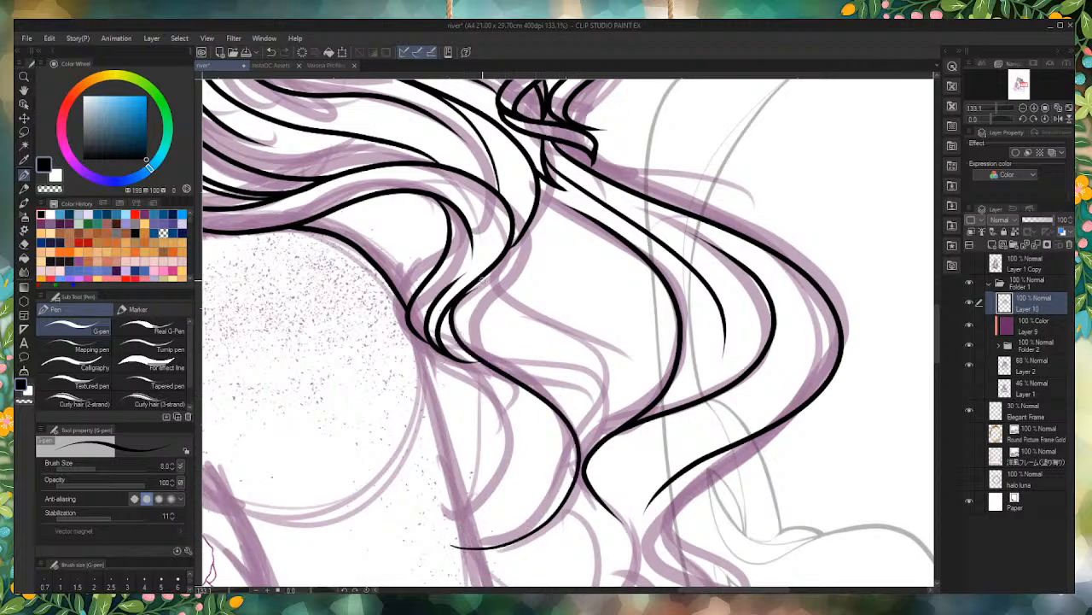
pyautogui.scroll(12, 446, 300)
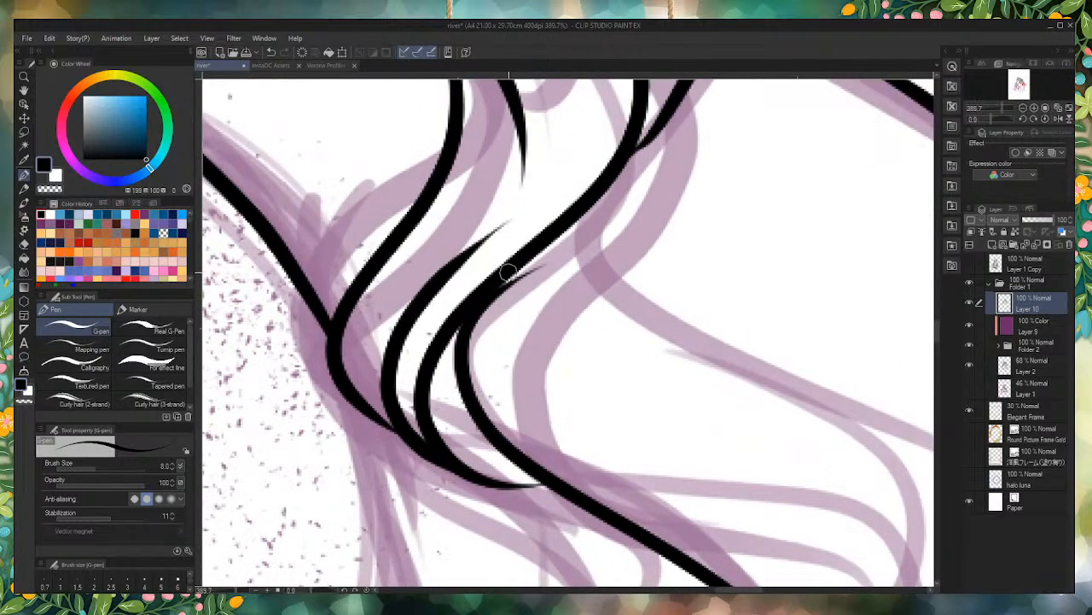
pyautogui.moveTo(489, 305); pyautogui.dragTo(589, 215)
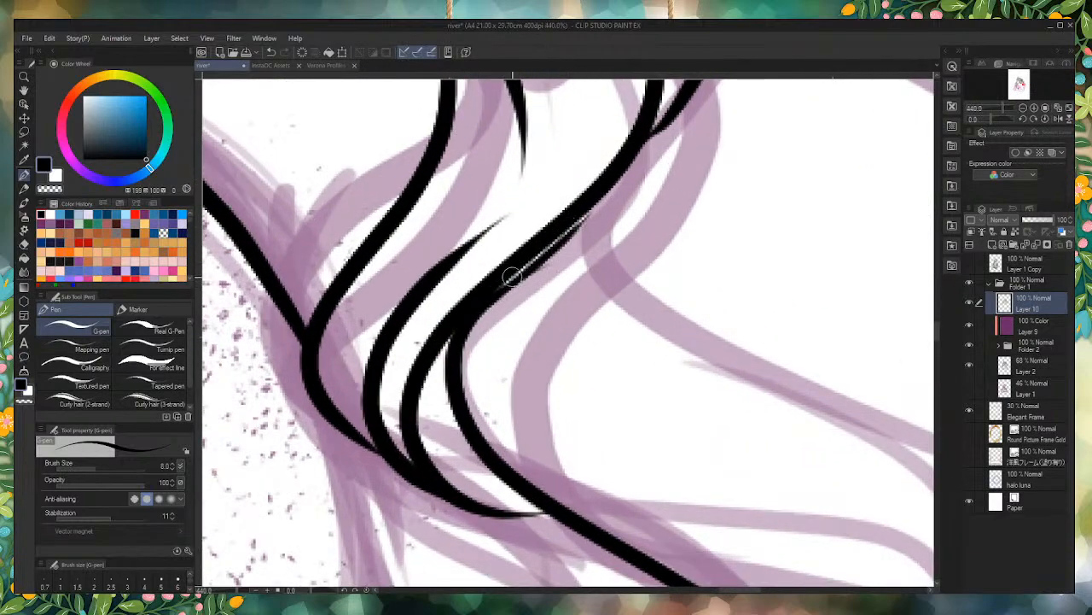
pyautogui.moveTo(485, 299)
pyautogui.mouseDown()
pyautogui.moveTo(570, 236)
pyautogui.moveTo(632, 153)
pyautogui.moveTo(475, 339)
pyautogui.mouseUp()
pyautogui.moveTo(521, 279); pyautogui.dragTo(453, 393)
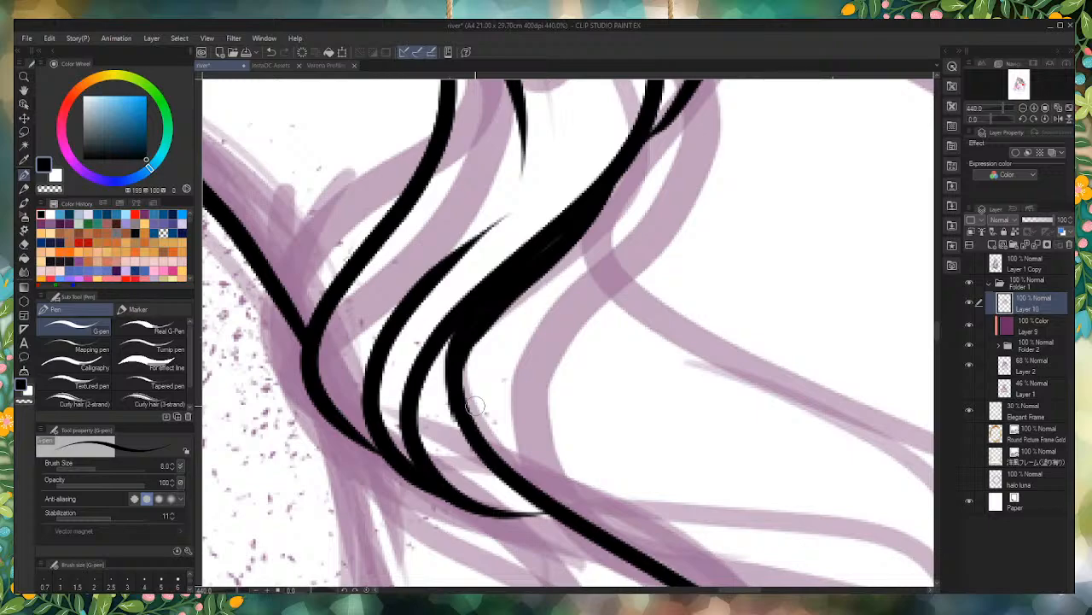
pyautogui.scroll(-5, 470, 155)
pyautogui.scroll(4, 551, 332)
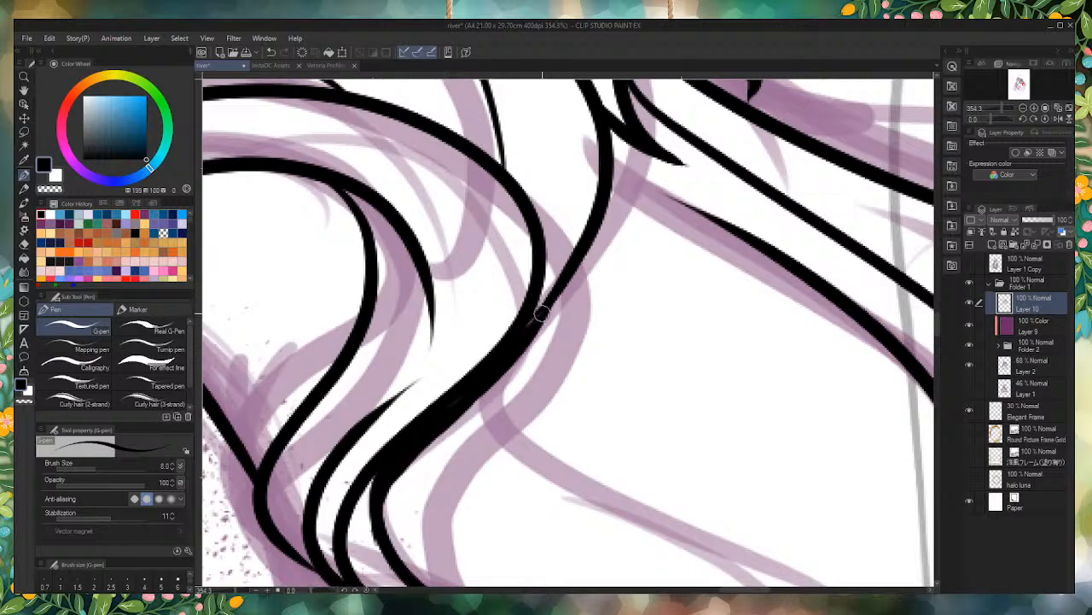
# Step: Ink two nested inner curves of the lock hanging behind the shoulder and tidy their lower tips at the arm
pyautogui.scroll(-15, 522, 330)
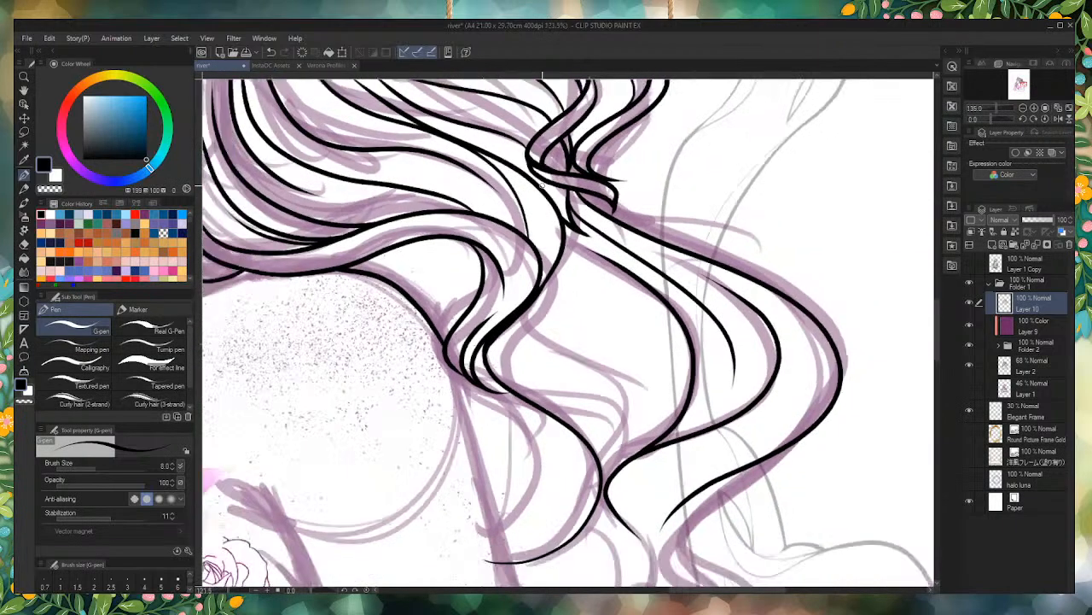
pyautogui.scroll(3, 484, 266)
pyautogui.scroll(4, 465, 495)
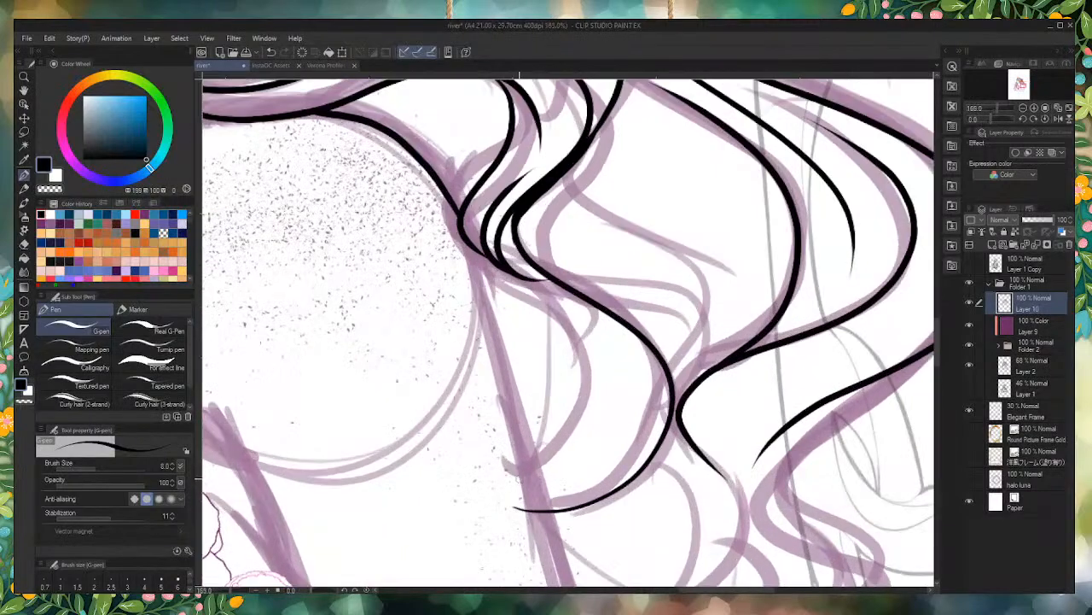
pyautogui.moveTo(506, 468)
pyautogui.mouseDown()
pyautogui.moveTo(596, 326)
pyautogui.moveTo(457, 242)
pyautogui.mouseUp()
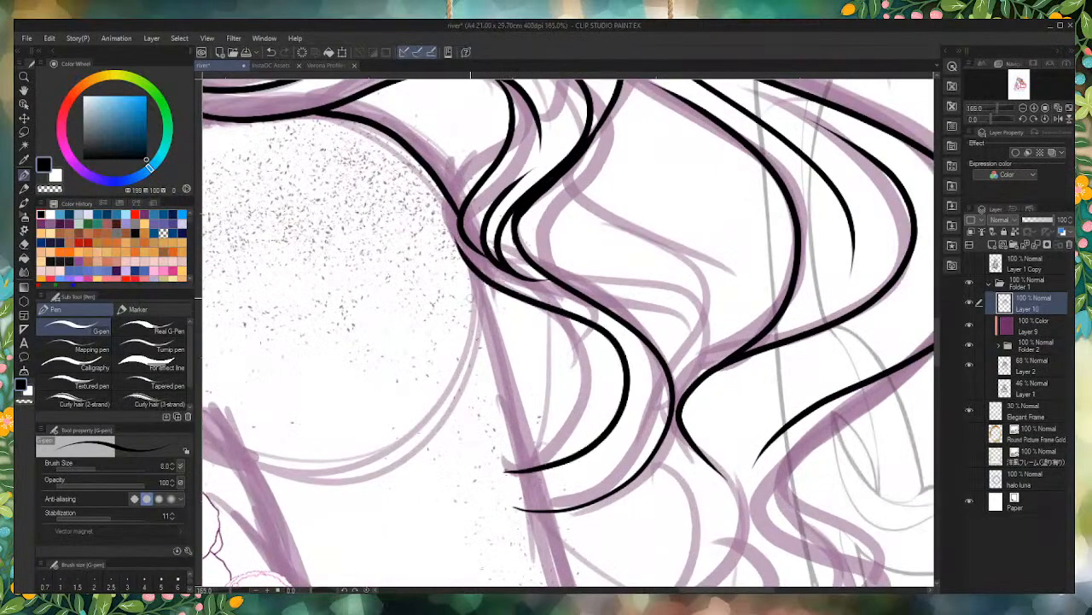
pyautogui.moveTo(505, 465)
pyautogui.mouseDown()
pyautogui.moveTo(585, 398)
pyautogui.moveTo(532, 299)
pyautogui.moveTo(576, 336)
pyautogui.moveTo(495, 480)
pyautogui.mouseUp()
pyautogui.hotkey('ctrl', 'z')
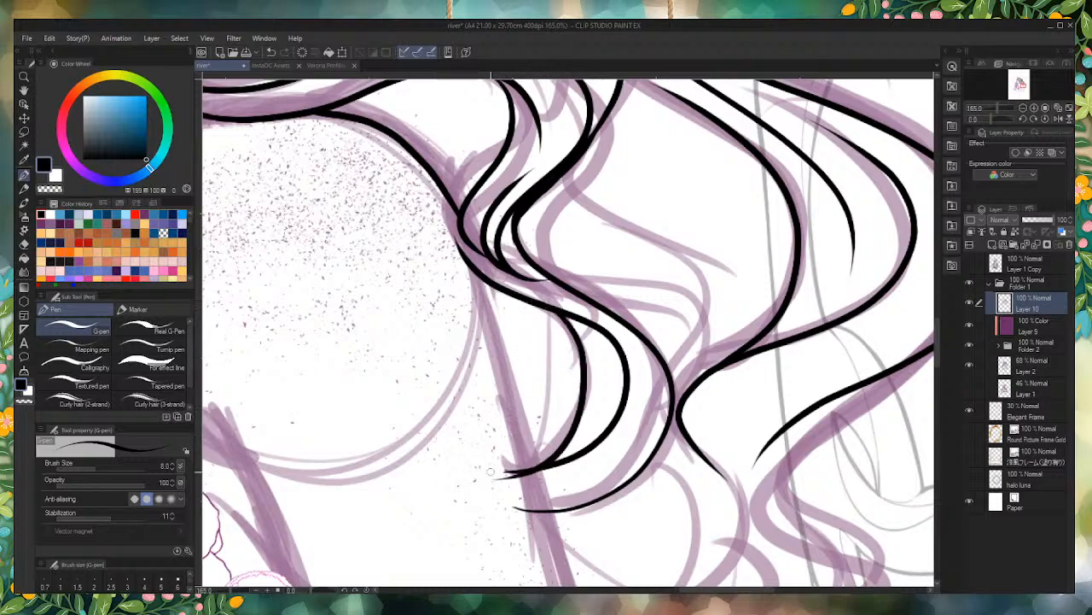
pyautogui.moveTo(498, 457); pyautogui.dragTo(514, 512)
pyautogui.moveTo(499, 437); pyautogui.dragTo(521, 512)
pyautogui.moveTo(505, 469); pyautogui.dragTo(518, 509)
# Step: Round off and thicken the bend where the hair crosses the shoulder, and ink a tapered strand line curving up inside the lock above
pyautogui.scroll(-8, 518, 509)
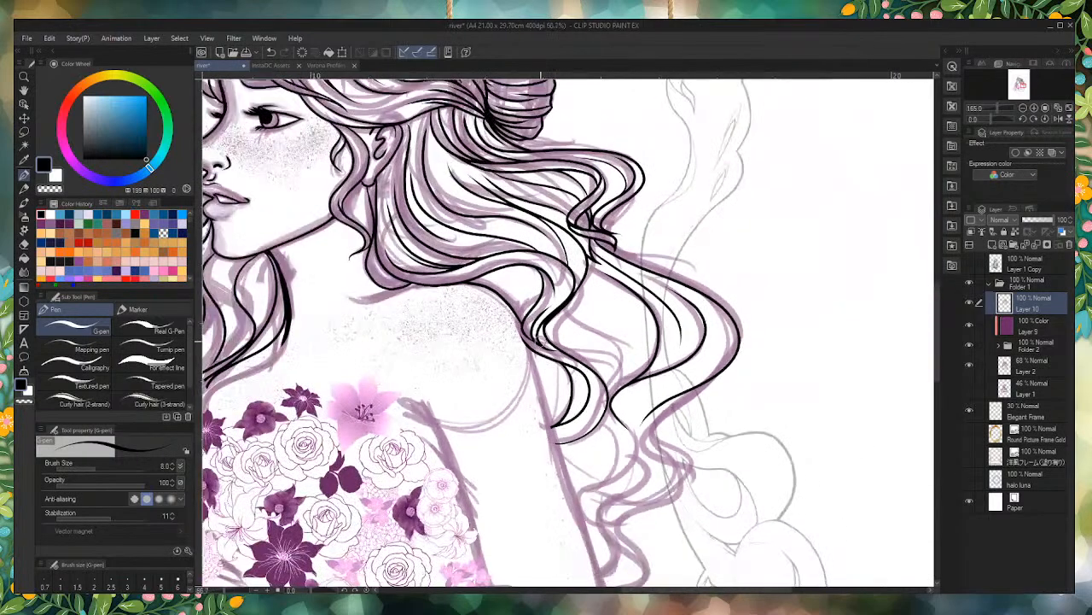
pyautogui.scroll(13, 476, 397)
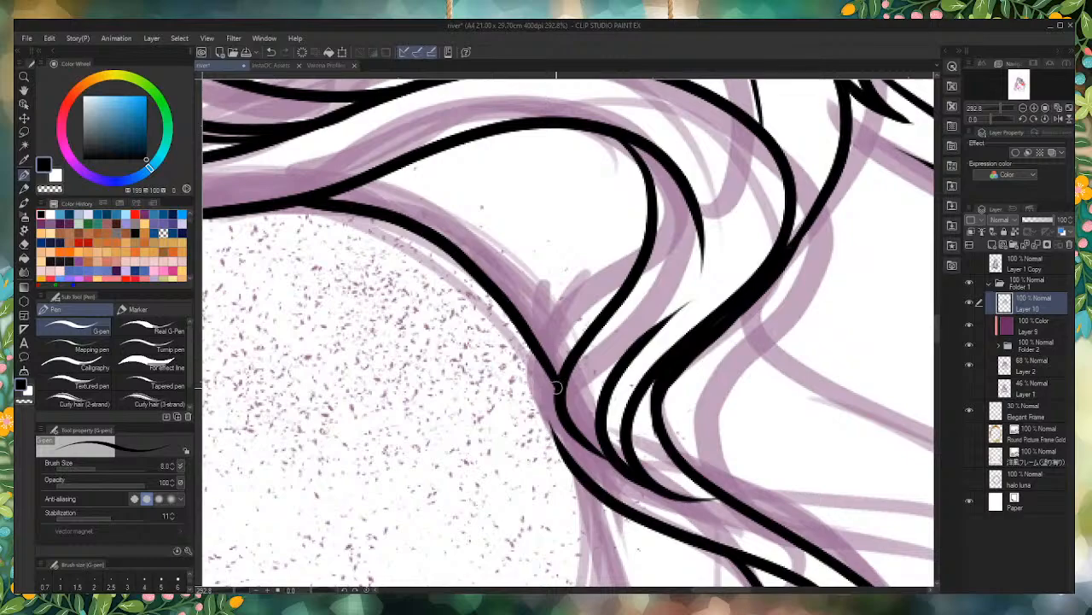
pyautogui.moveTo(560, 372)
pyautogui.mouseDown()
pyautogui.moveTo(550, 434)
pyautogui.moveTo(559, 449)
pyautogui.moveTo(552, 384)
pyautogui.moveTo(551, 431)
pyautogui.moveTo(580, 484)
pyautogui.mouseUp()
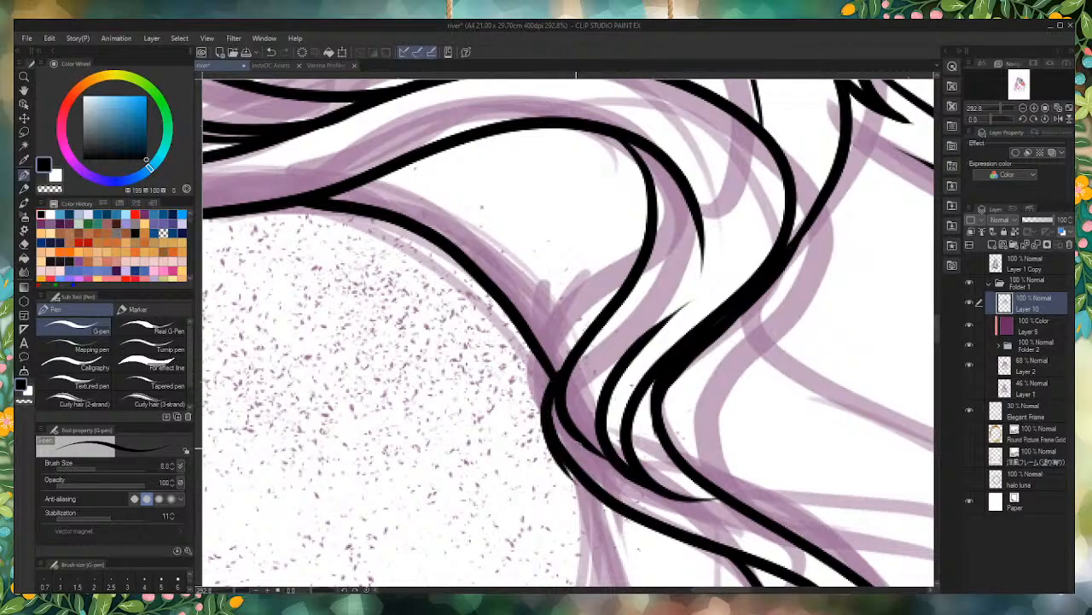
pyautogui.moveTo(560, 446); pyautogui.dragTo(584, 488)
pyautogui.moveTo(557, 373); pyautogui.dragTo(540, 173)
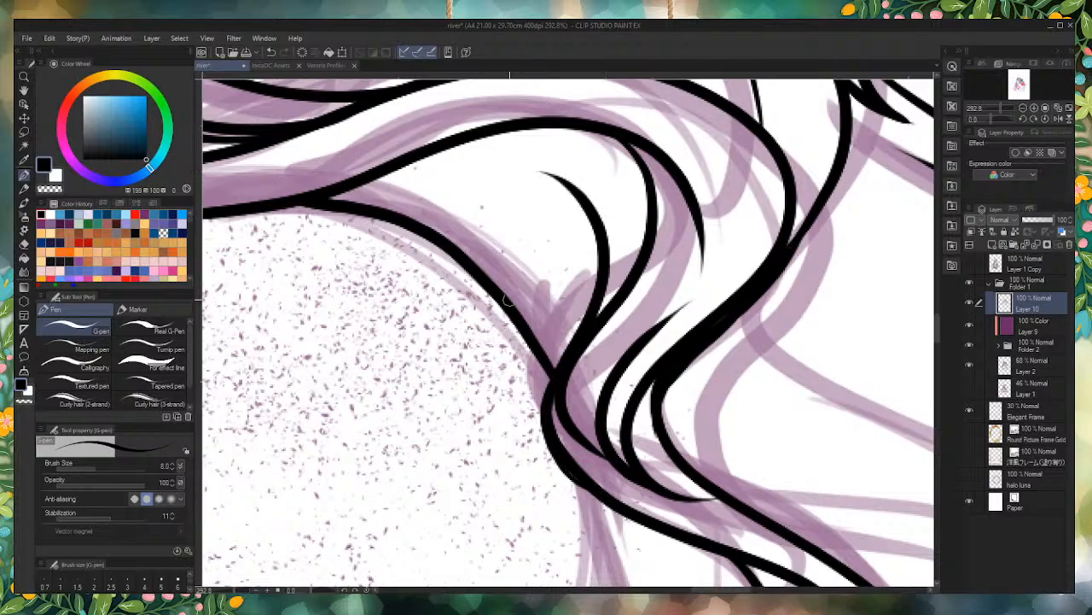
# Step: Ink a curved strand in the gap behind the shoulder lock and a second wavy line beside it, joined to the hair above
pyautogui.scroll(-2, 435, 208)
pyautogui.scroll(1, 667, 331)
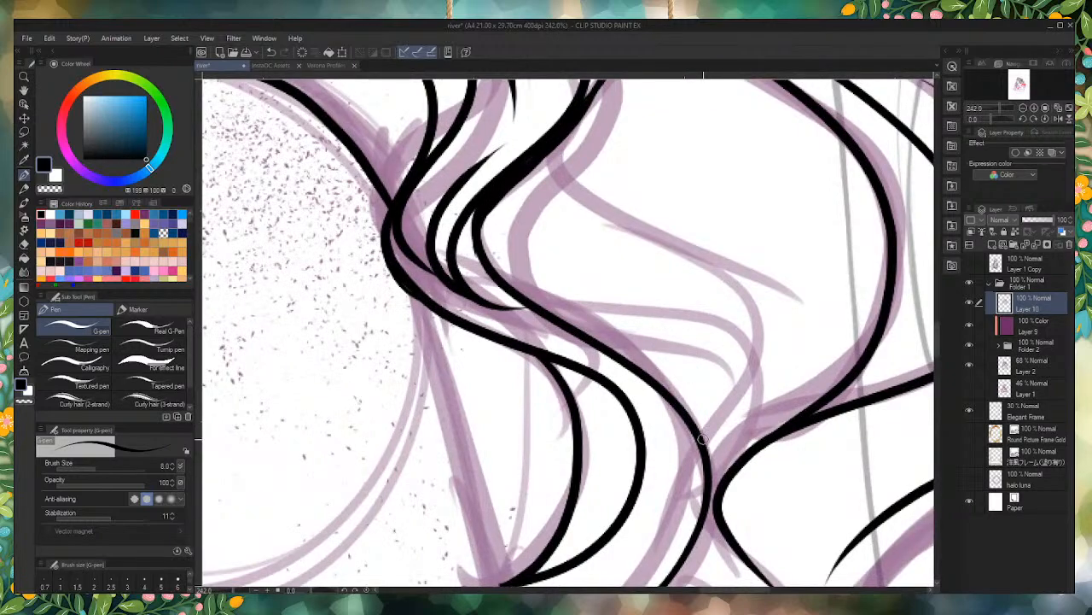
pyautogui.moveTo(701, 447)
pyautogui.mouseDown()
pyautogui.moveTo(757, 347)
pyautogui.moveTo(643, 184)
pyautogui.moveTo(618, 177)
pyautogui.mouseUp()
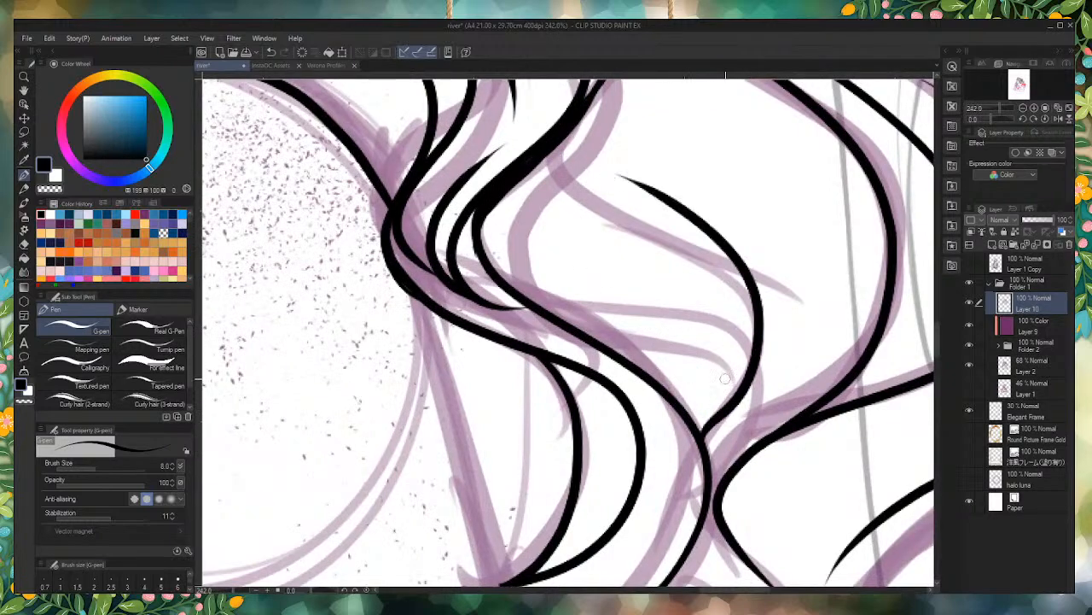
pyautogui.moveTo(739, 382)
pyautogui.mouseDown()
pyautogui.moveTo(663, 305)
pyautogui.moveTo(539, 281)
pyautogui.moveTo(541, 196)
pyautogui.moveTo(637, 77)
pyautogui.mouseUp()
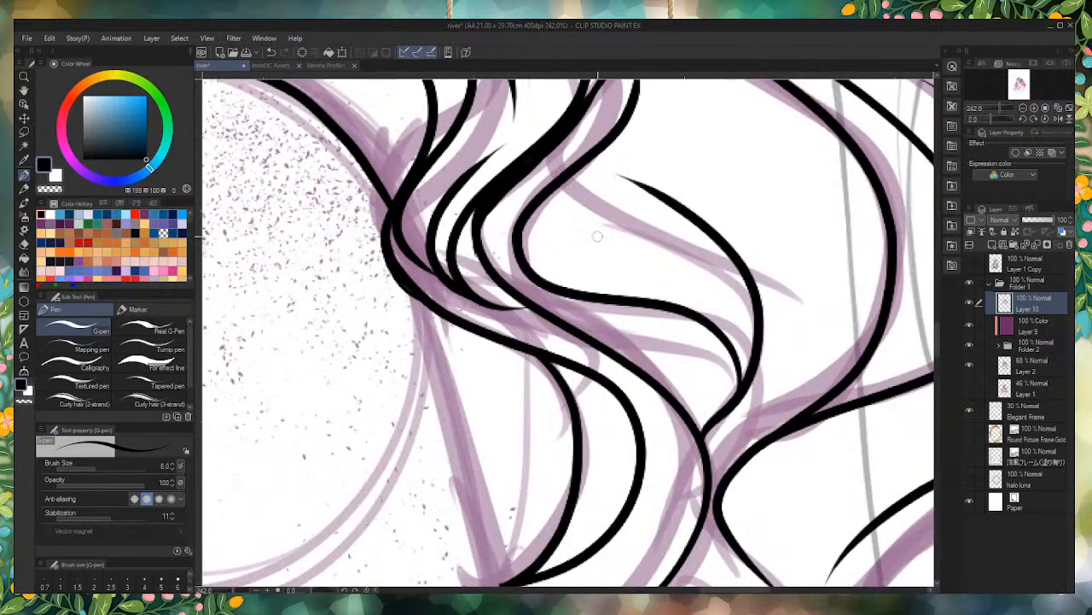
pyautogui.scroll(-3, 598, 237)
pyautogui.scroll(2, 619, 333)
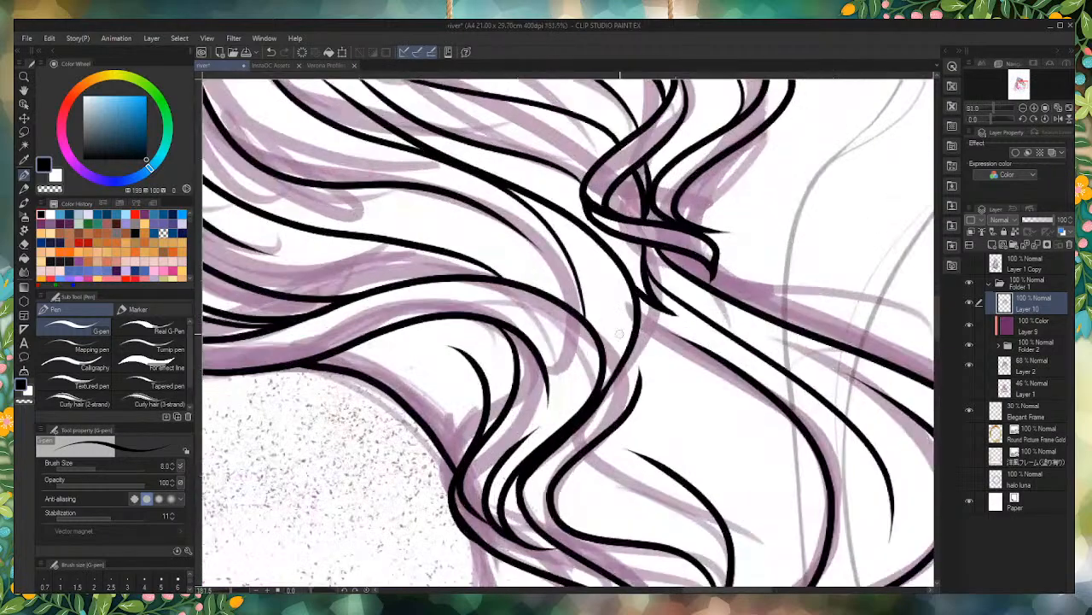
pyautogui.scroll(3, 620, 334)
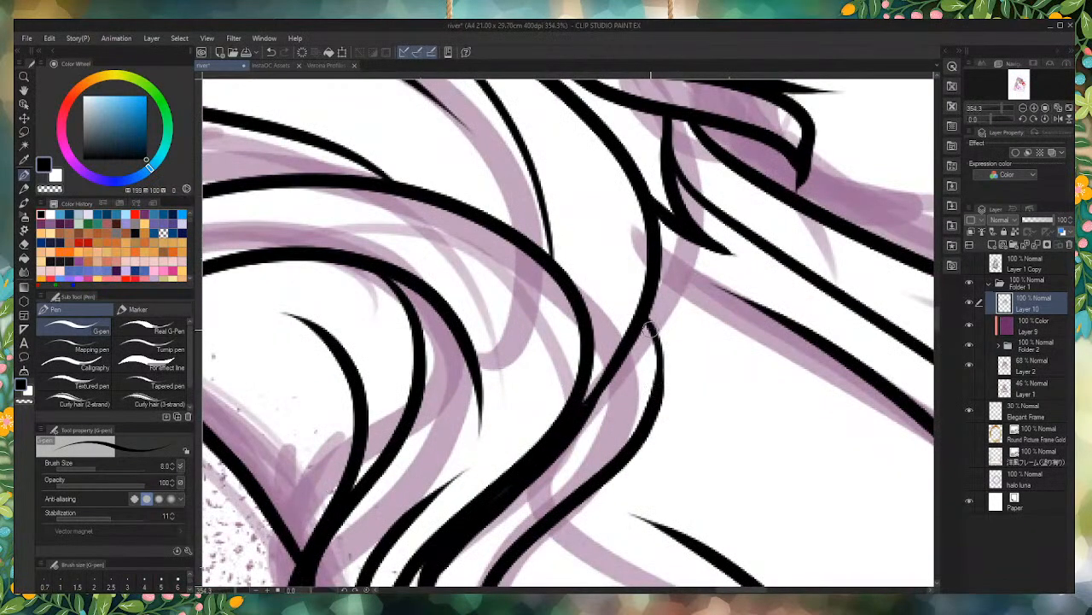
pyautogui.scroll(-8, 650, 328)
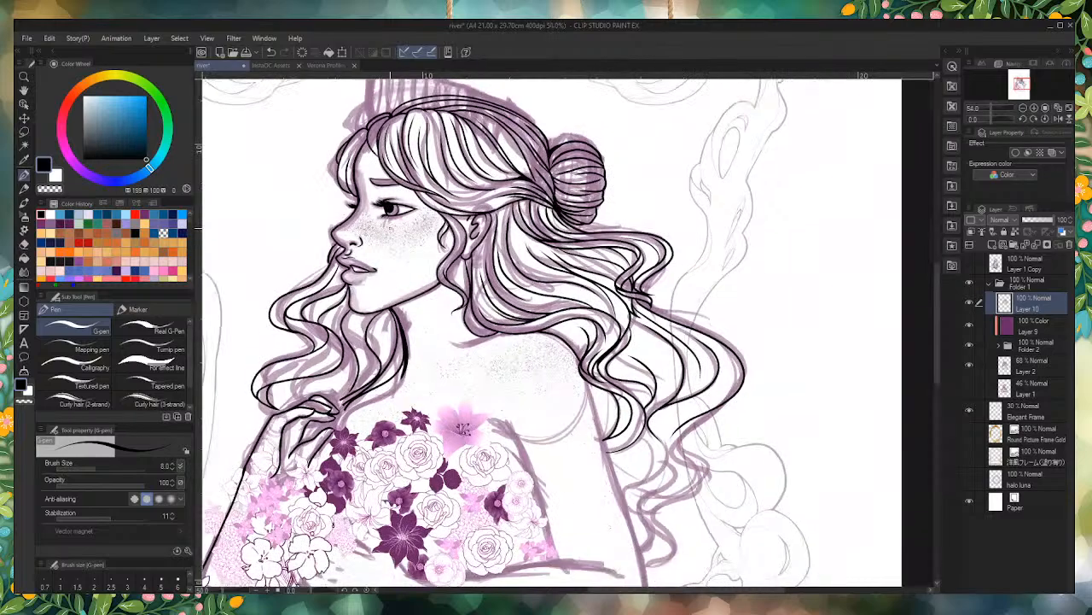
# Step: Ink the front lock's lower curve down to the raised hand, plus an outer edge and a strand line beside the wrist
pyautogui.scroll(-1, 461, 428)
pyautogui.scroll(4, 291, 367)
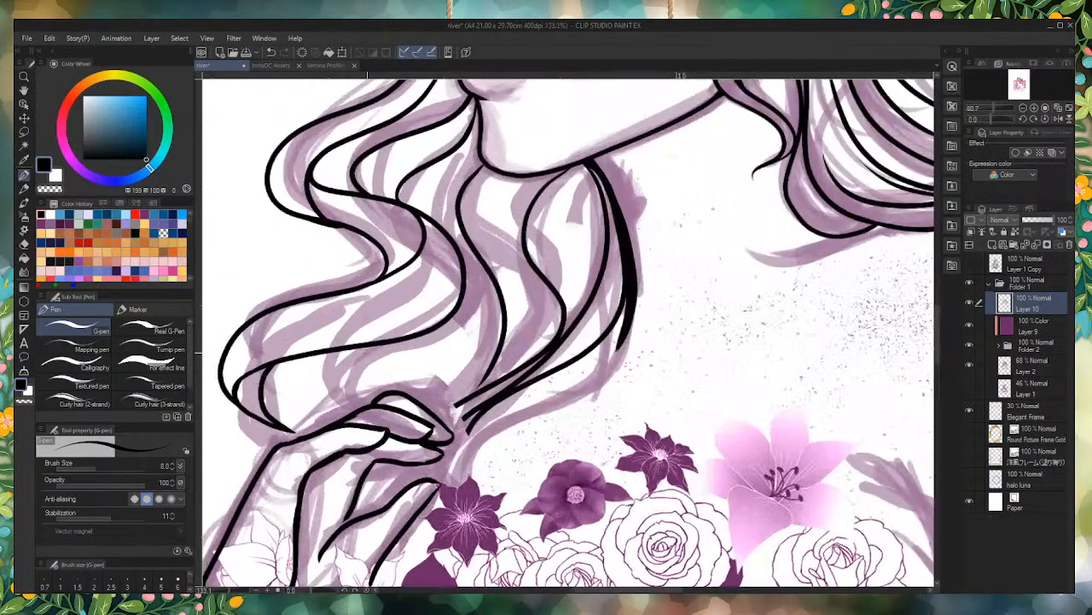
pyautogui.scroll(-3, 469, 379)
pyautogui.scroll(3, 388, 384)
pyautogui.scroll(2, 494, 206)
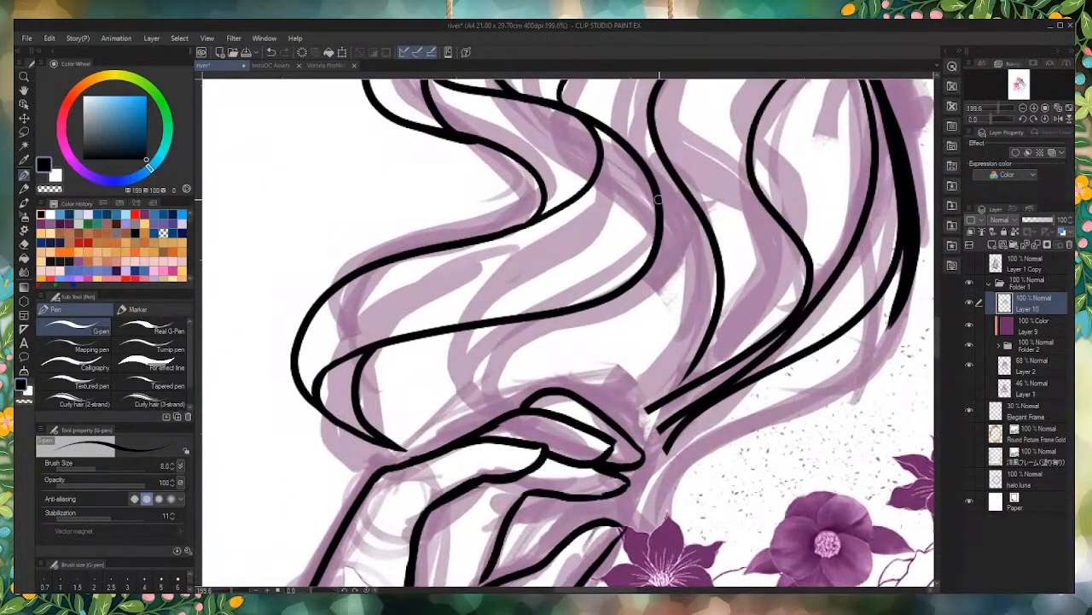
pyautogui.moveTo(659, 200)
pyautogui.mouseDown()
pyautogui.moveTo(671, 276)
pyautogui.moveTo(538, 357)
pyautogui.moveTo(419, 410)
pyautogui.moveTo(436, 455)
pyautogui.moveTo(419, 420)
pyautogui.mouseUp()
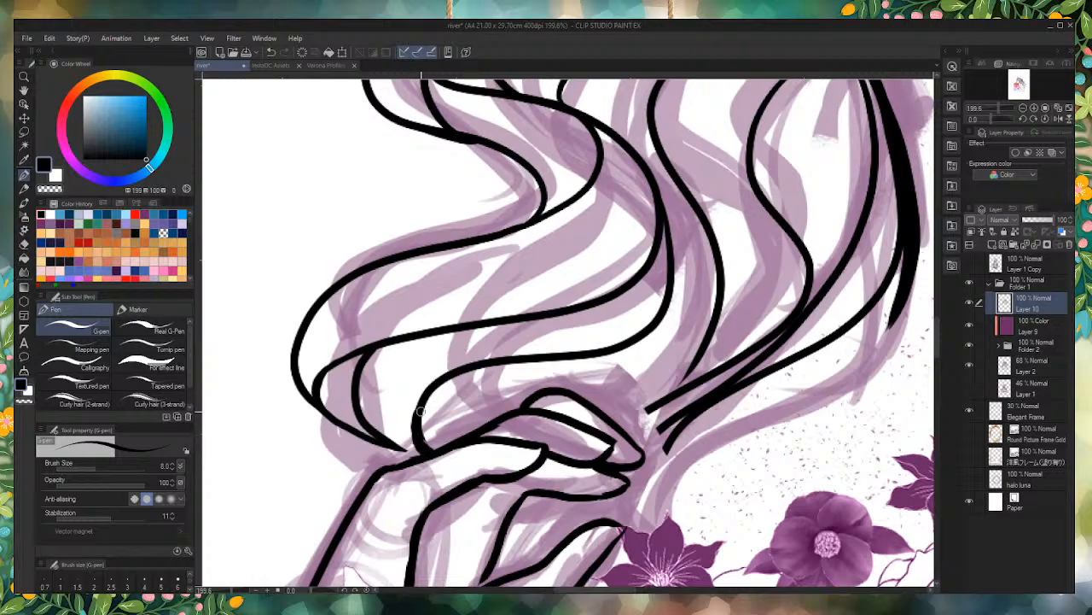
pyautogui.scroll(-1, 420, 412)
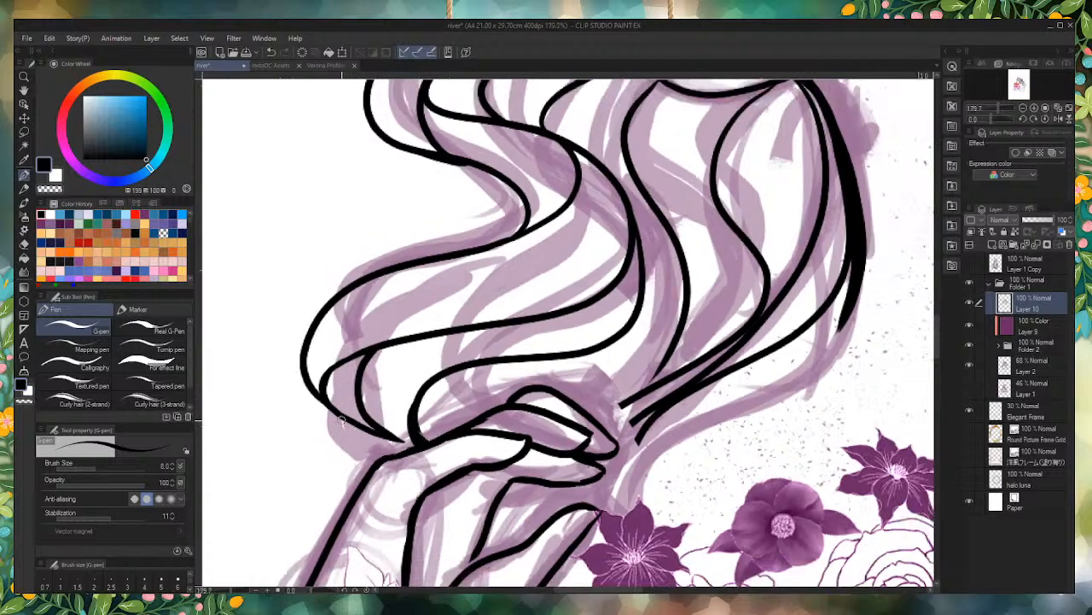
pyautogui.moveTo(338, 416)
pyautogui.mouseDown()
pyautogui.moveTo(363, 472)
pyautogui.moveTo(338, 420)
pyautogui.moveTo(369, 380)
pyautogui.moveTo(542, 316)
pyautogui.mouseUp()
pyautogui.scroll(-5, 405, 512)
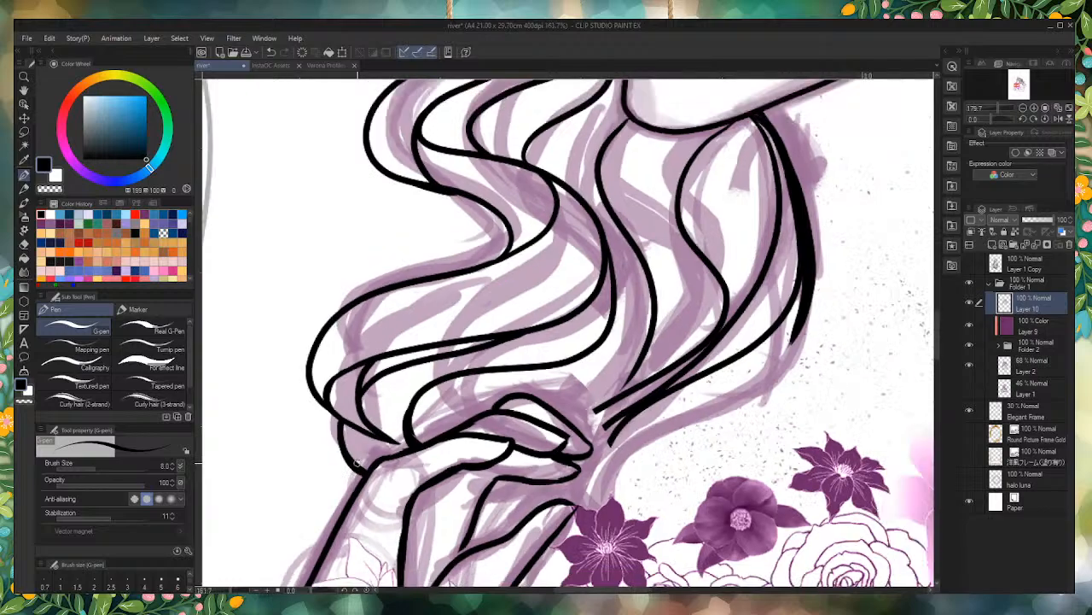
# Step: Ink a short curved strand from the front hair at the forehead down to the far eyelashes, replacing the first attempt
pyautogui.scroll(2, 442, 371)
pyautogui.scroll(1, 442, 375)
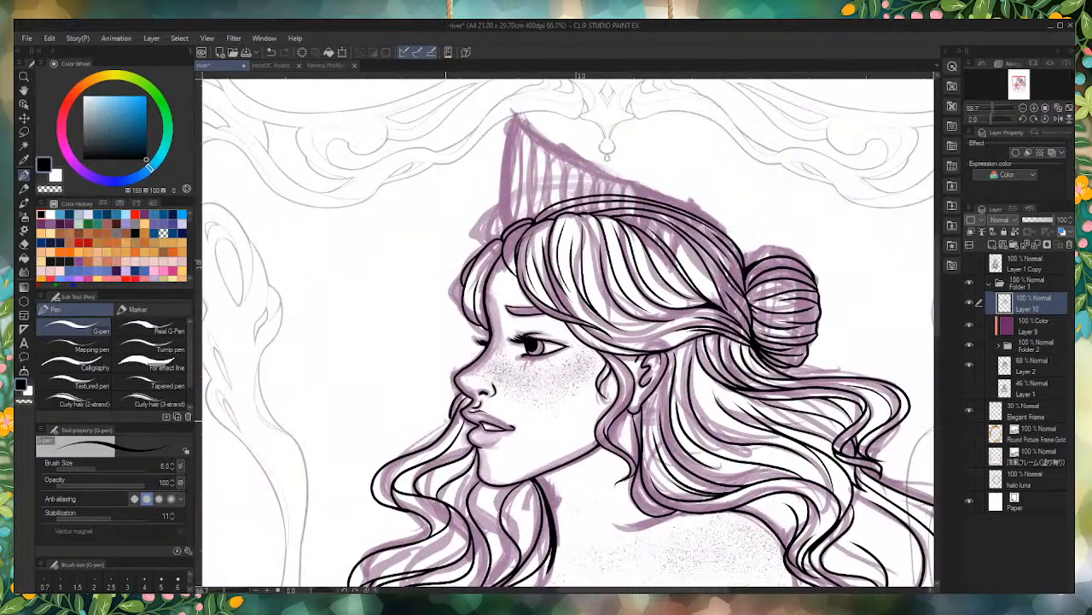
pyautogui.scroll(8, 442, 376)
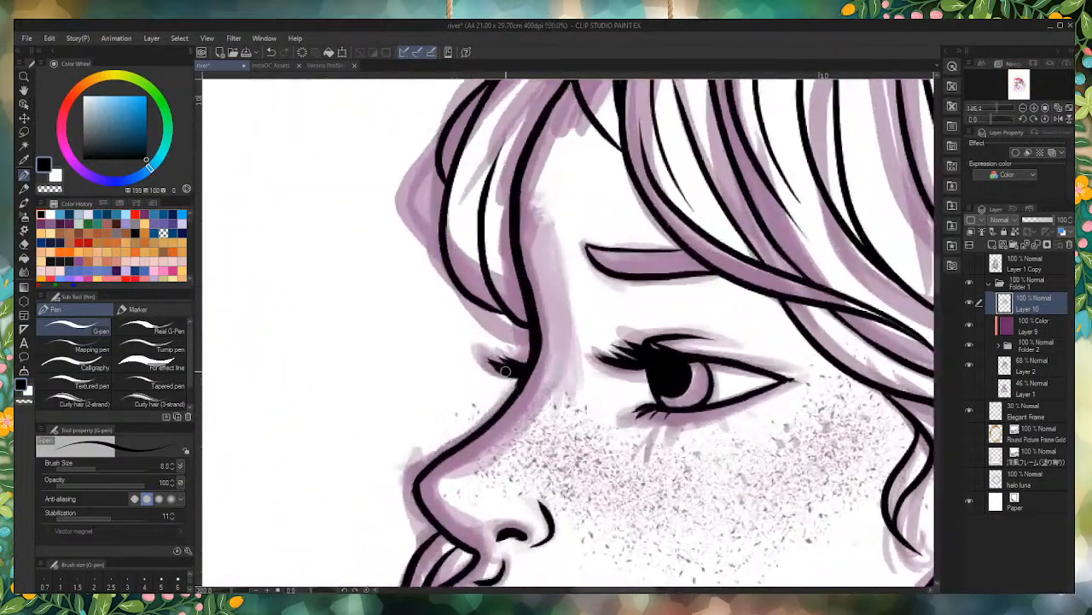
pyautogui.moveTo(529, 368); pyautogui.dragTo(487, 302)
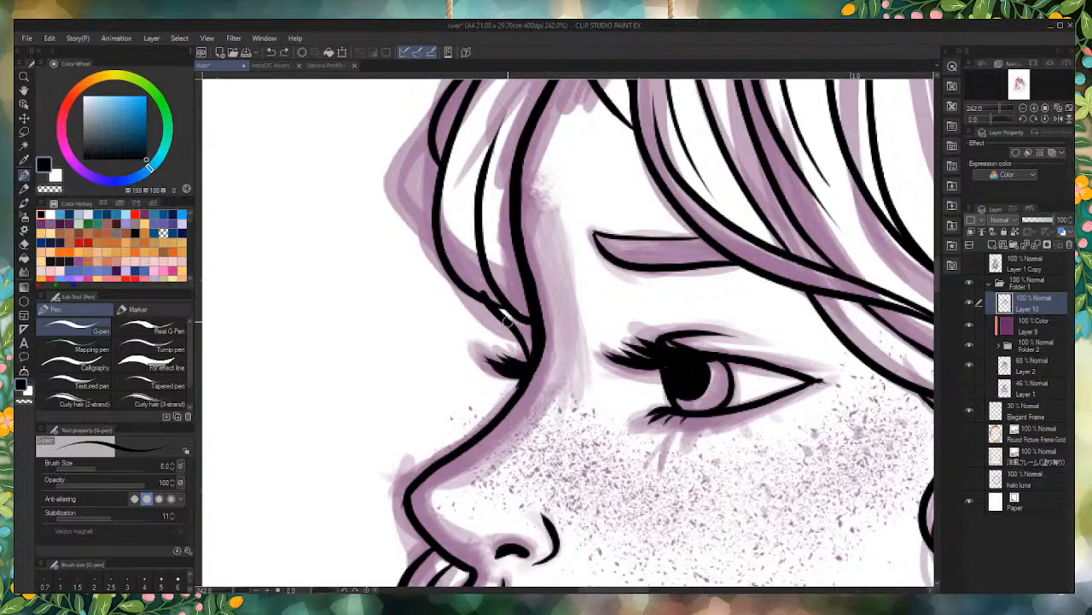
pyautogui.hotkey('ctrl', 'z')
pyautogui.moveTo(474, 293); pyautogui.dragTo(522, 345)
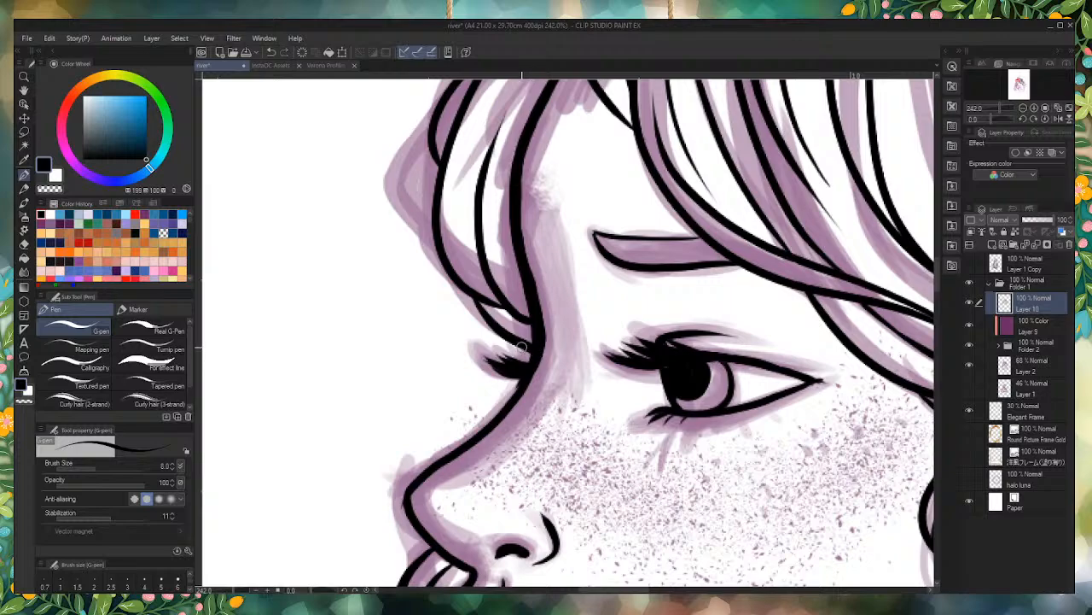
# Step: Erase the outer hair line beneath the nose, in front of the mouth
pyautogui.scroll(-9, 568, 261)
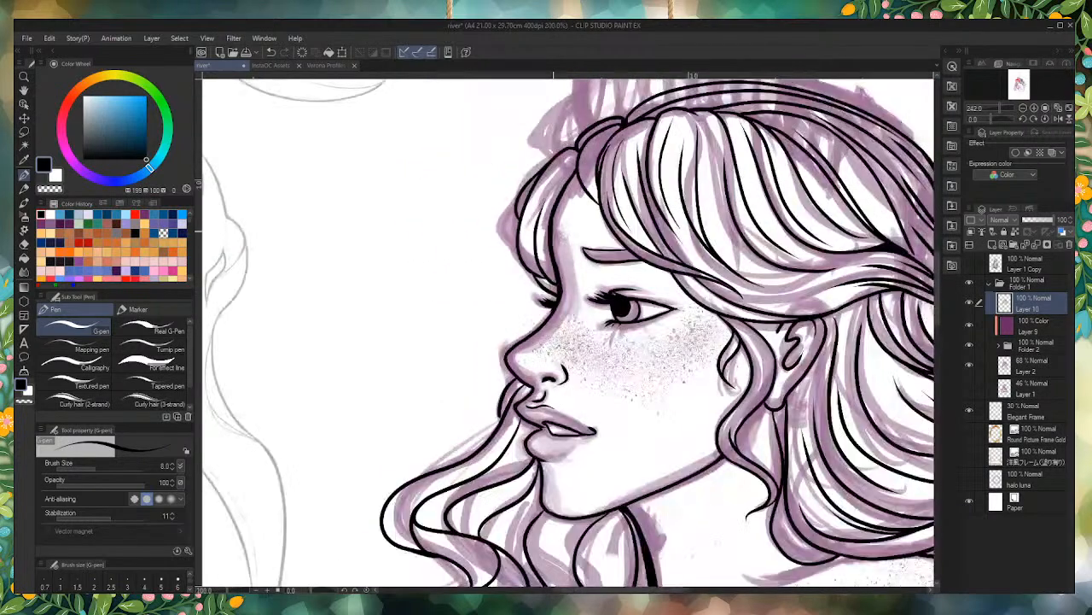
pyautogui.scroll(12, 490, 389)
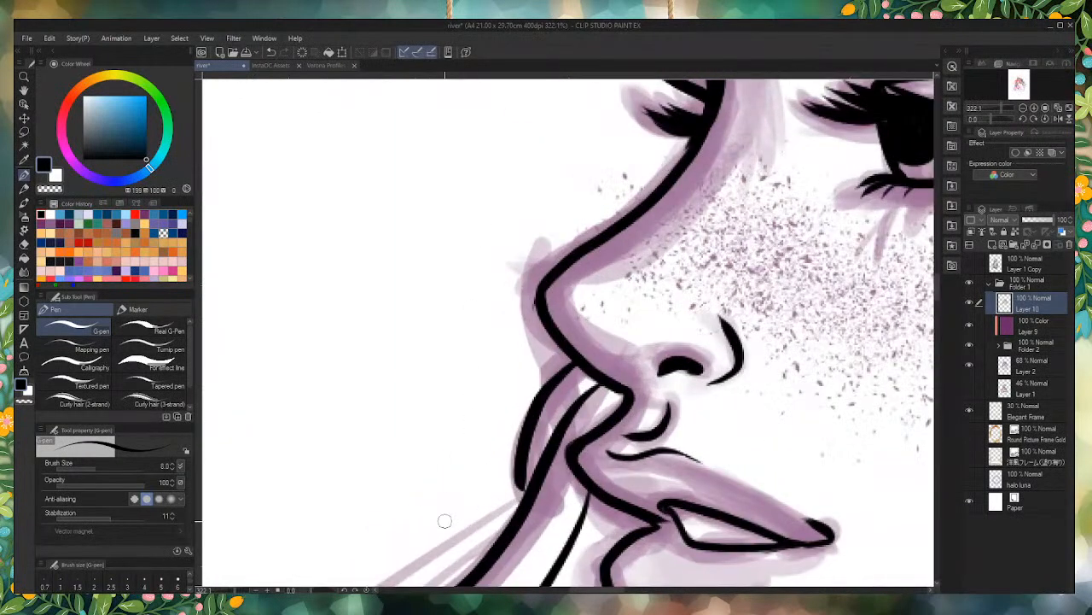
pyautogui.moveTo(551, 369); pyautogui.dragTo(563, 365)
pyautogui.moveTo(517, 304)
pyautogui.mouseDown()
pyautogui.moveTo(524, 381)
pyautogui.moveTo(538, 385)
pyautogui.mouseUp()
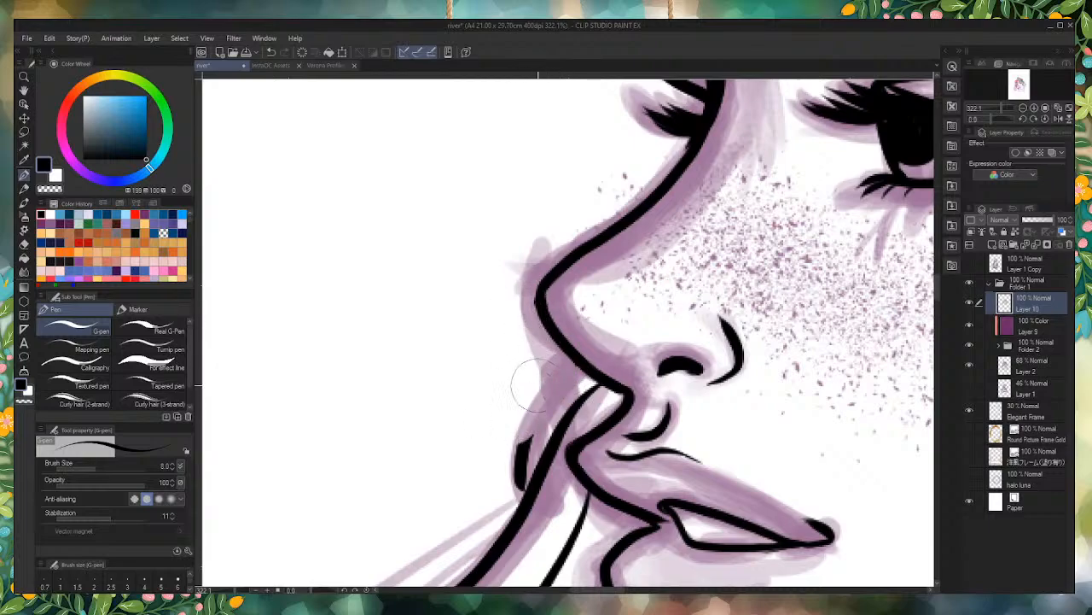
pyautogui.moveTo(517, 431)
pyautogui.mouseDown()
pyautogui.moveTo(500, 439)
pyautogui.moveTo(495, 487)
pyautogui.moveTo(505, 485)
pyautogui.mouseUp()
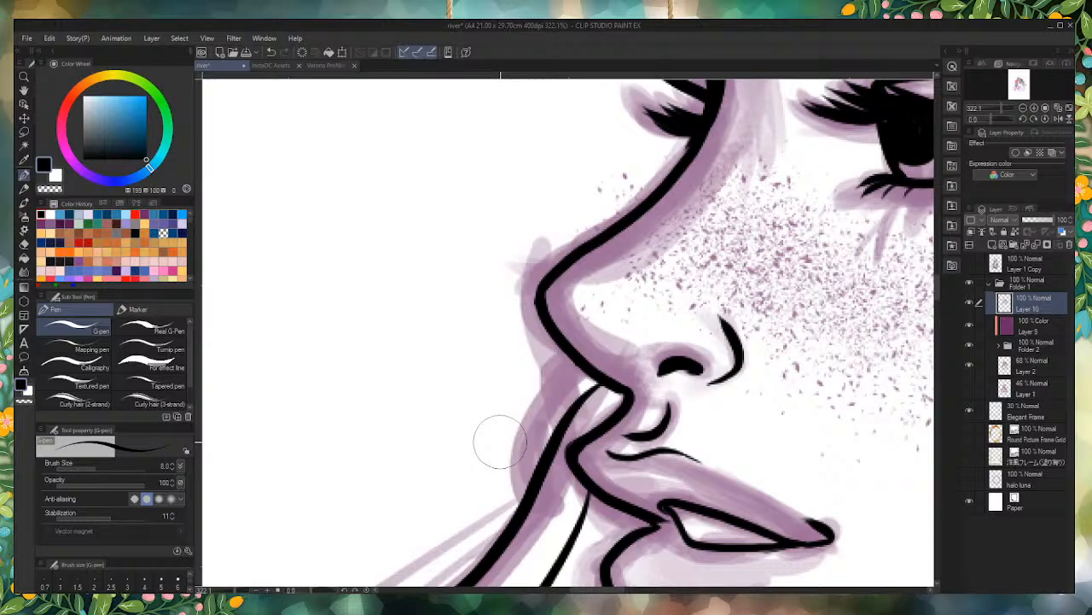
# Step: Re-ink the bridge of the nose in black from the tip up to the far eyelashes
pyautogui.scroll(-6, 574, 348)
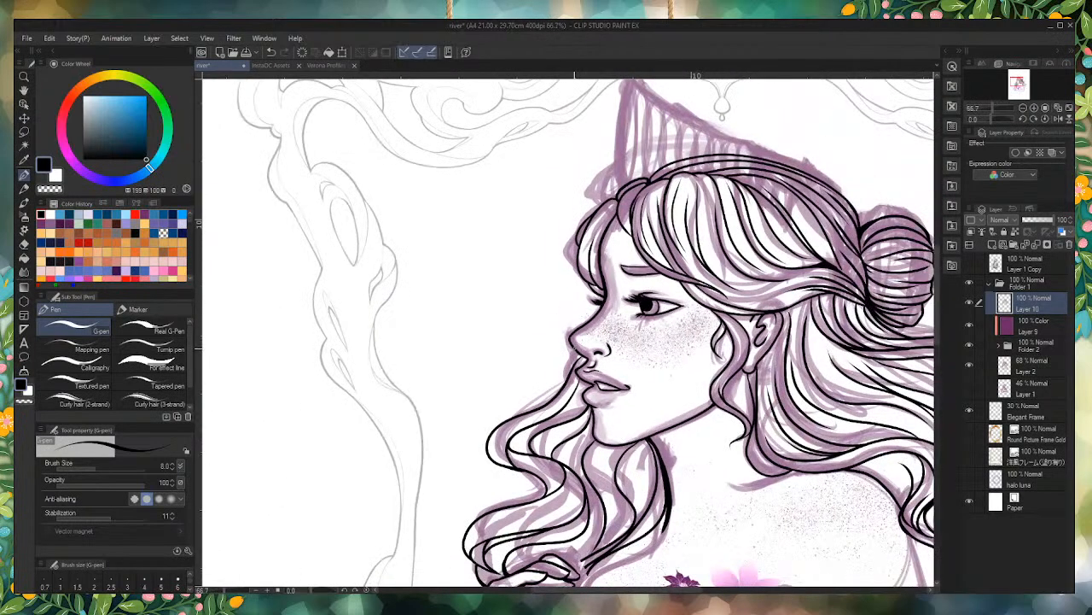
pyautogui.scroll(6, 563, 372)
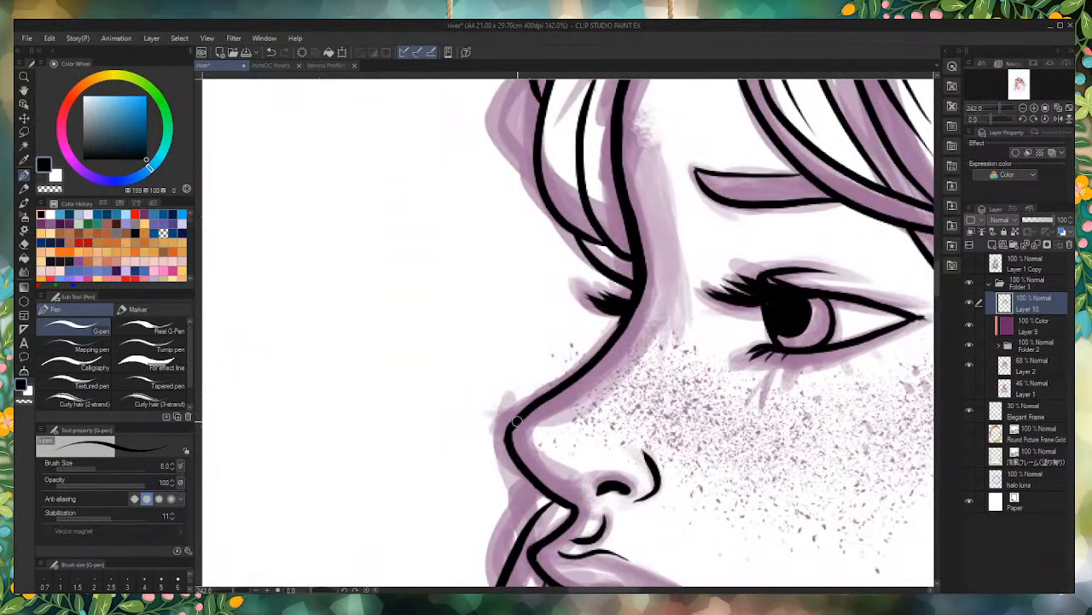
pyautogui.moveTo(517, 420)
pyautogui.mouseDown()
pyautogui.moveTo(580, 380)
pyautogui.moveTo(631, 309)
pyautogui.mouseUp()
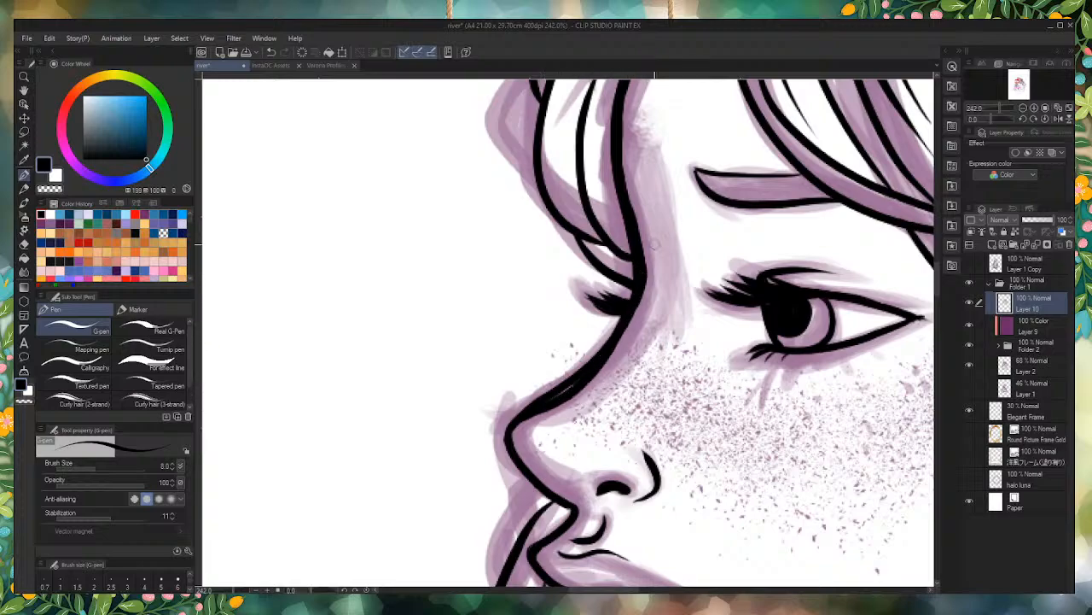
pyautogui.moveTo(591, 348)
pyautogui.mouseDown()
pyautogui.moveTo(547, 384)
pyautogui.moveTo(600, 333)
pyautogui.moveTo(547, 386)
pyautogui.moveTo(605, 334)
pyautogui.moveTo(494, 425)
pyautogui.moveTo(582, 354)
pyautogui.moveTo(536, 393)
pyautogui.moveTo(565, 379)
pyautogui.moveTo(598, 336)
pyautogui.moveTo(549, 390)
pyautogui.moveTo(602, 333)
pyautogui.mouseUp()
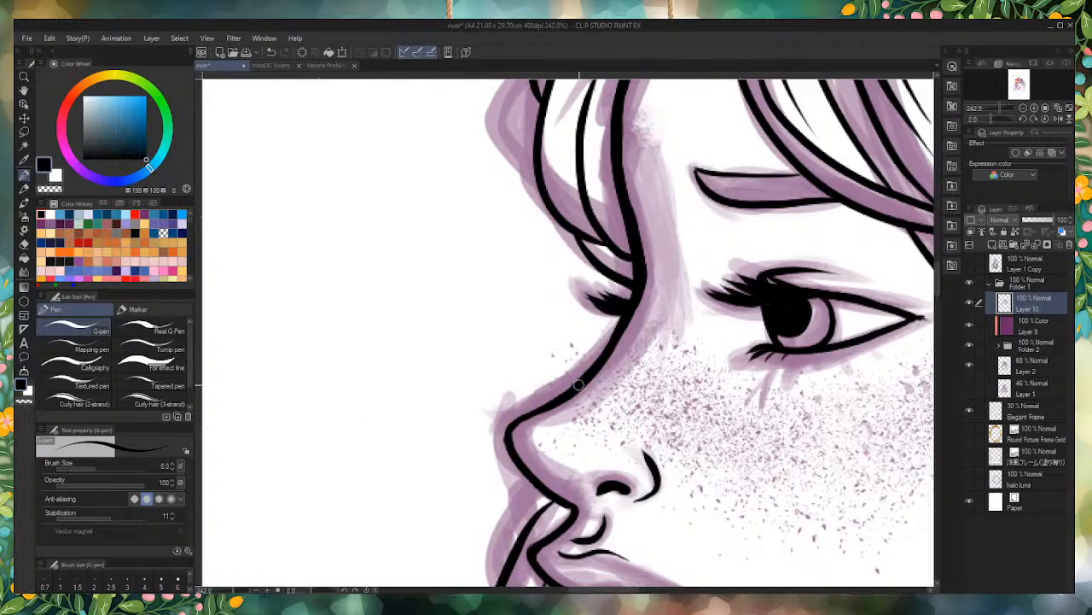
# Step: Thicken the outline around the nose tip and trim its outer edge into a smooth rounded contour
pyautogui.scroll(-3, 553, 438)
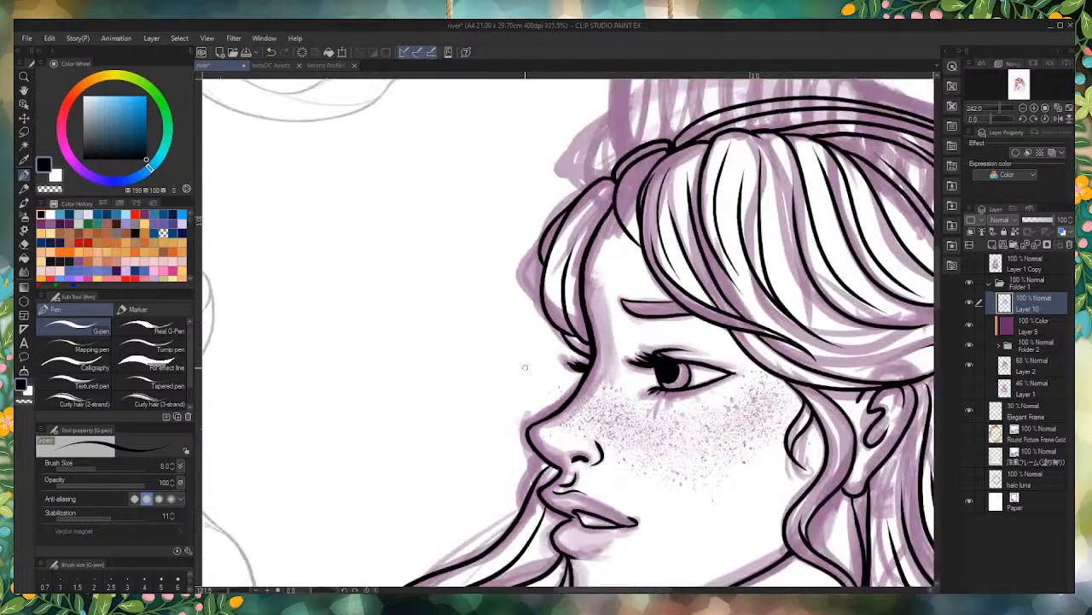
pyautogui.scroll(-5, 525, 367)
pyautogui.scroll(6, 515, 389)
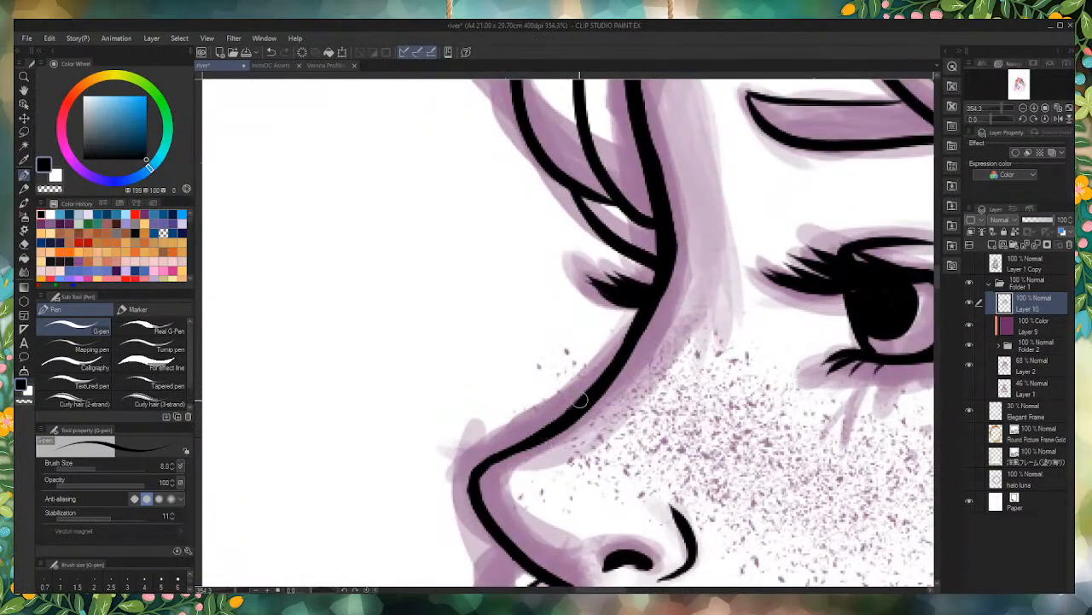
pyautogui.moveTo(585, 394); pyautogui.dragTo(483, 475)
pyautogui.moveTo(539, 439); pyautogui.dragTo(474, 488)
pyautogui.moveTo(504, 458)
pyautogui.mouseDown()
pyautogui.moveTo(477, 495)
pyautogui.moveTo(501, 535)
pyautogui.moveTo(493, 470)
pyautogui.moveTo(487, 515)
pyautogui.moveTo(485, 496)
pyautogui.moveTo(535, 515)
pyautogui.mouseUp()
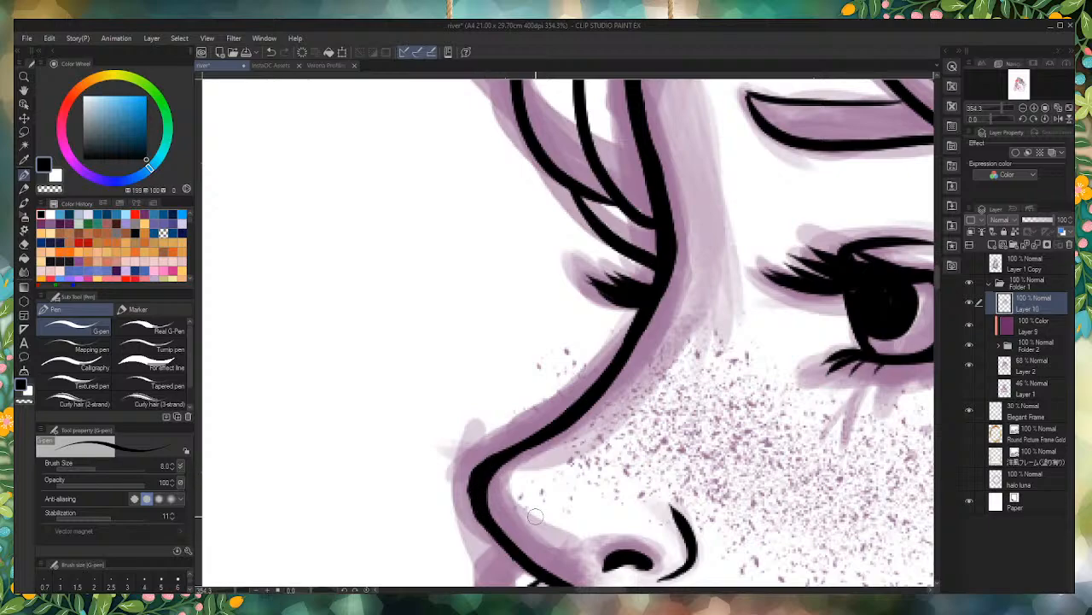
pyautogui.moveTo(507, 426)
pyautogui.mouseDown()
pyautogui.moveTo(440, 514)
pyautogui.moveTo(483, 439)
pyautogui.moveTo(454, 490)
pyautogui.moveTo(448, 529)
pyautogui.mouseUp()
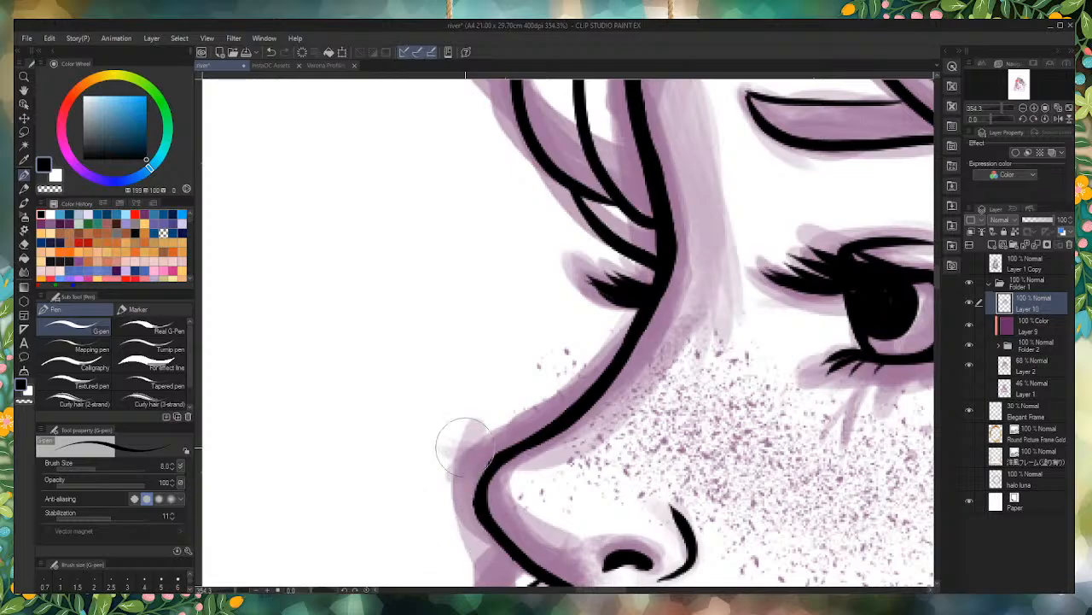
# Step: Ink a tapering strand from the shoulder hair toward the neck and refine the thick edge of the lock under the jaw
pyautogui.scroll(-3, 513, 272)
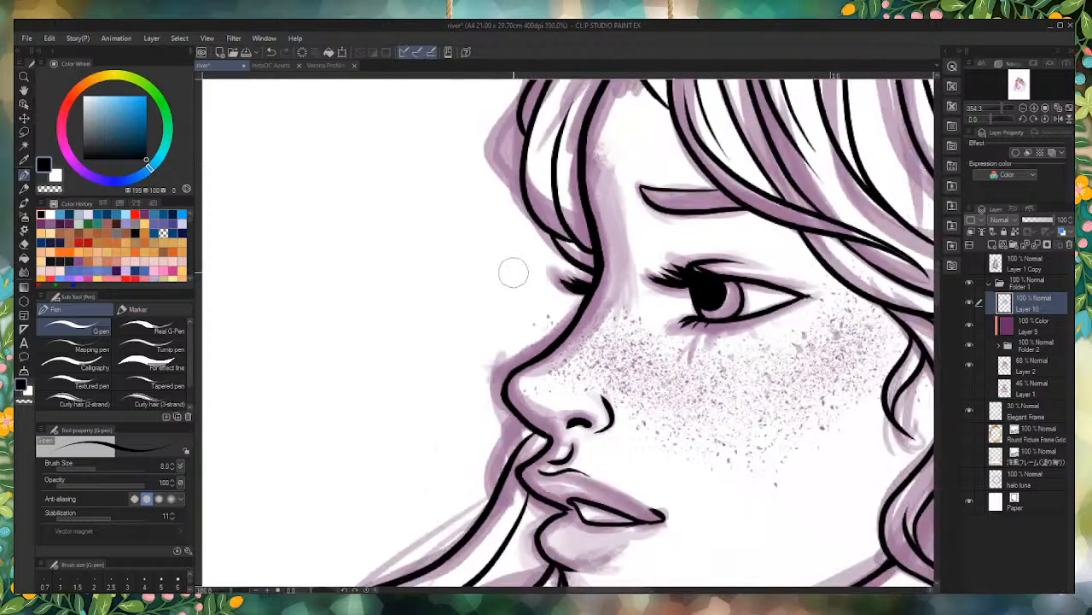
pyautogui.scroll(-2, 513, 272)
pyautogui.scroll(-2, 501, 250)
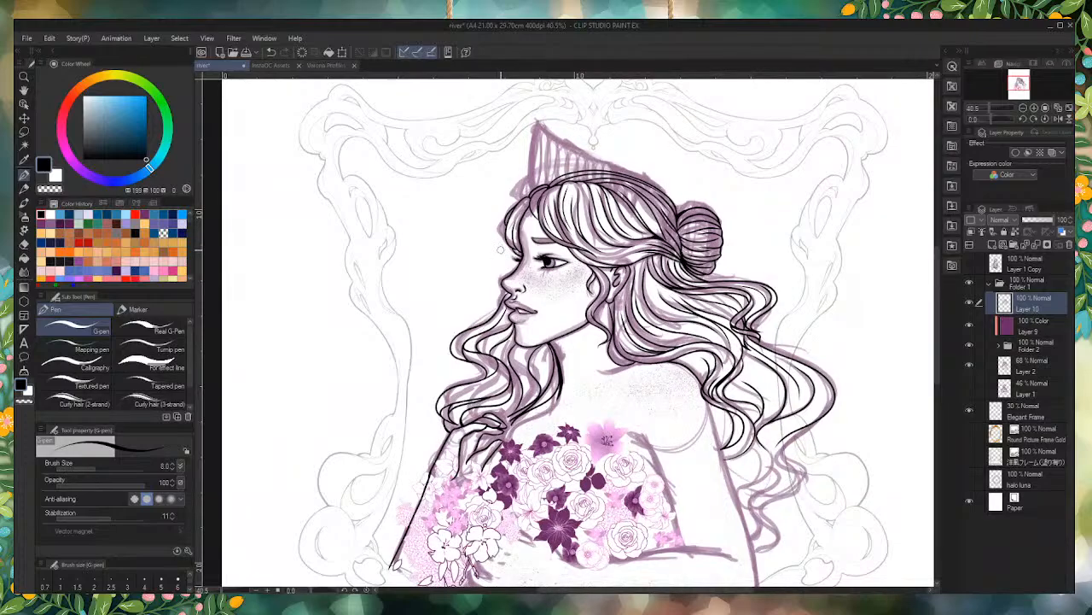
pyautogui.scroll(5, 723, 282)
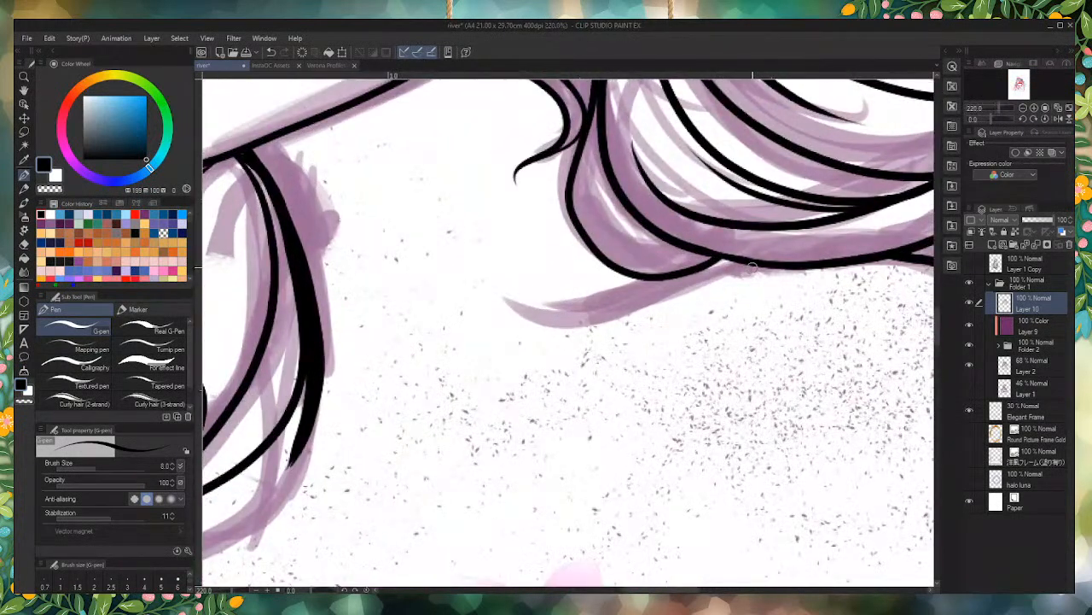
pyautogui.moveTo(752, 267)
pyautogui.mouseDown()
pyautogui.moveTo(723, 260)
pyautogui.moveTo(510, 334)
pyautogui.mouseUp()
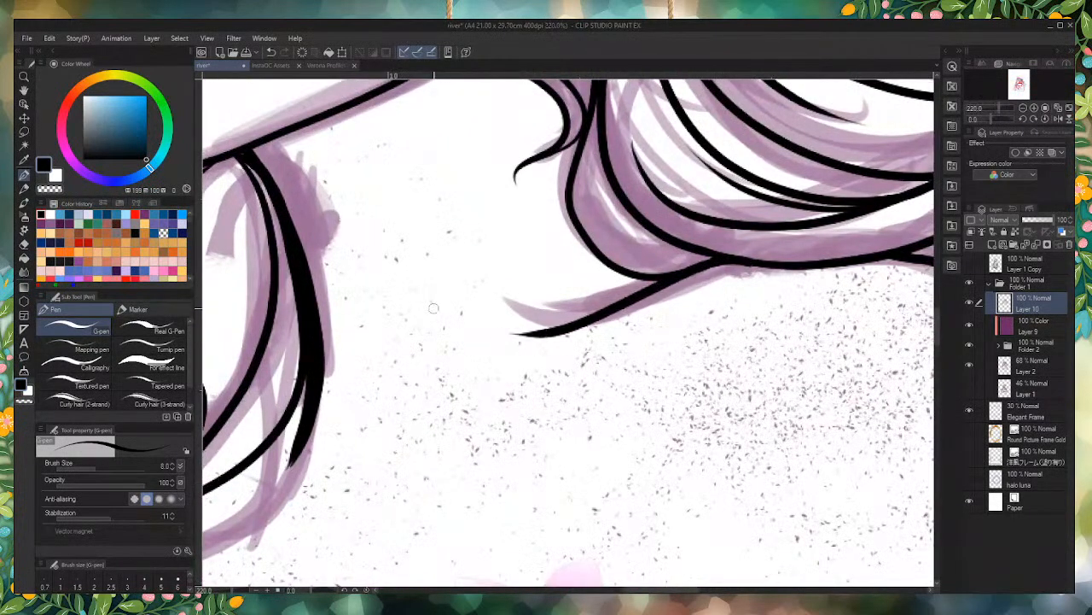
pyautogui.scroll(-3, 648, 372)
pyautogui.scroll(3, 465, 270)
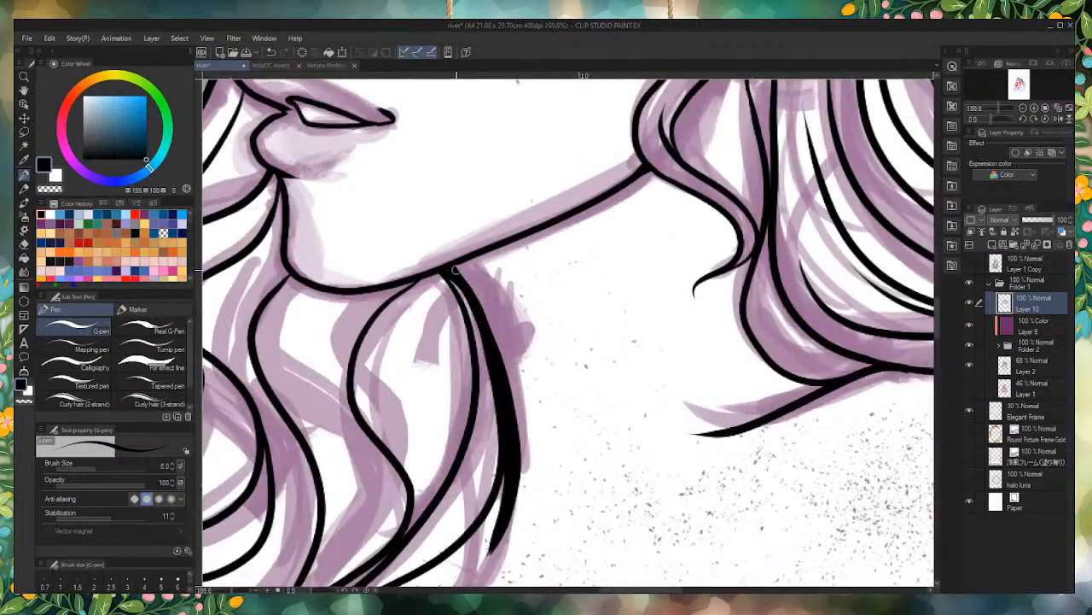
pyautogui.moveTo(516, 459)
pyautogui.mouseDown()
pyautogui.moveTo(512, 395)
pyautogui.moveTo(459, 267)
pyautogui.mouseUp()
pyautogui.scroll(-5, 455, 269)
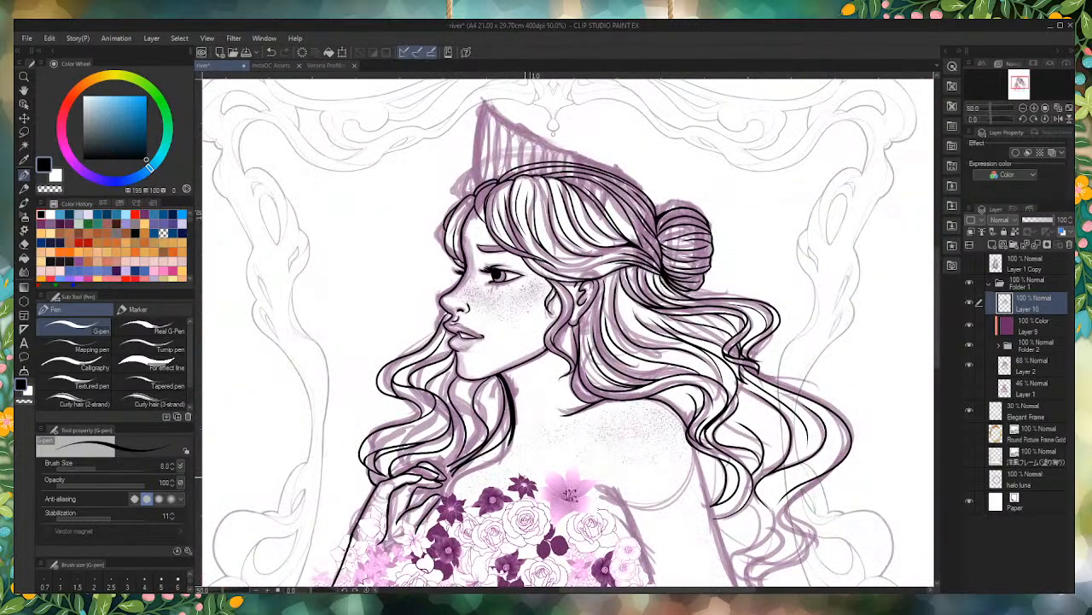
pyautogui.scroll(-3, 521, 297)
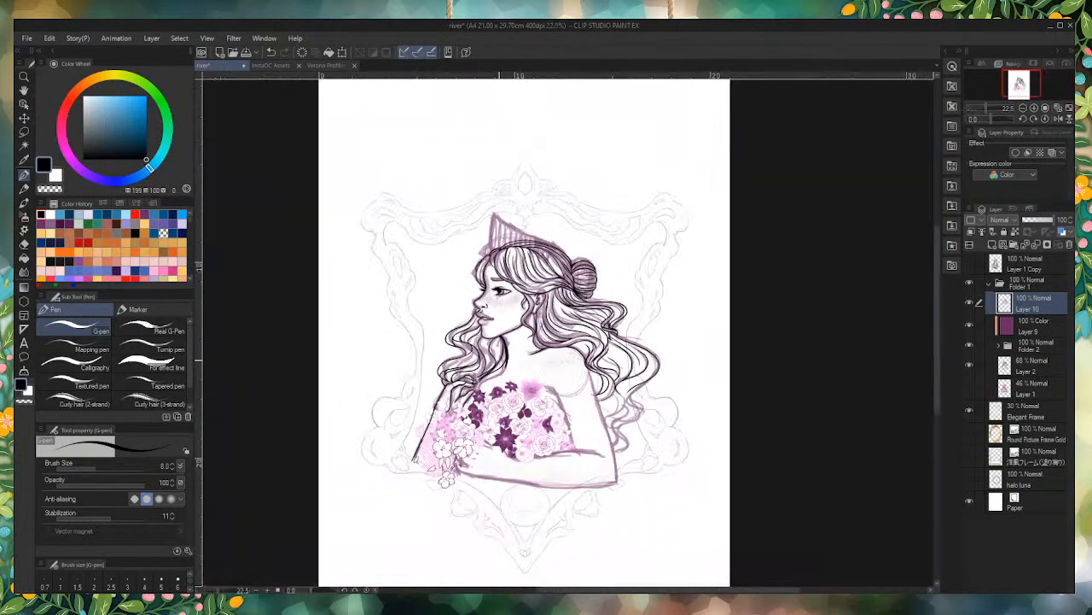
pyautogui.scroll(4, 574, 443)
pyautogui.scroll(1, 465, 295)
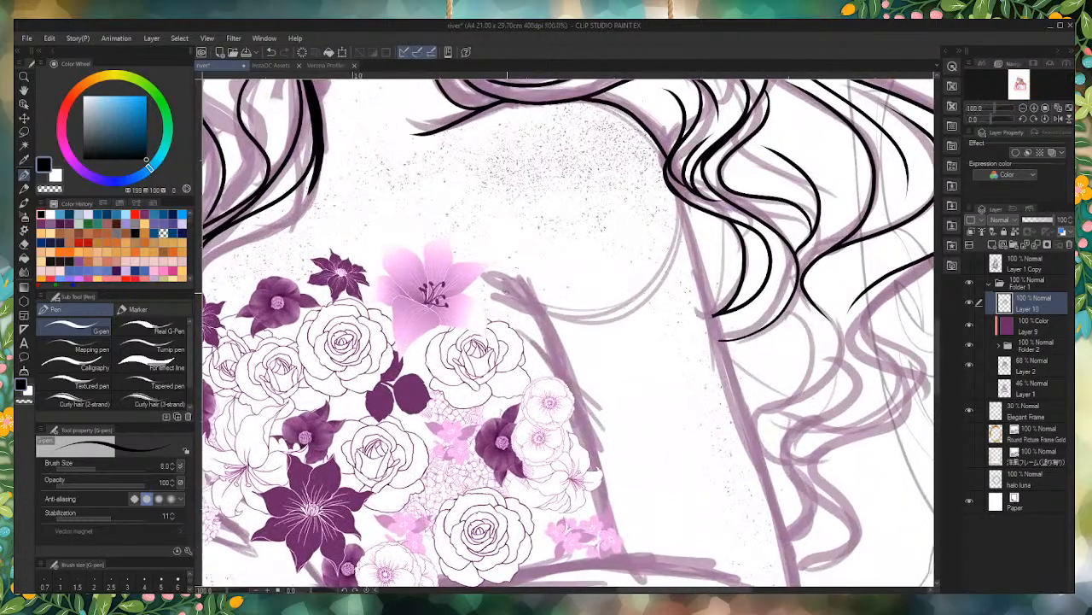
pyautogui.scroll(-2, 427, 293)
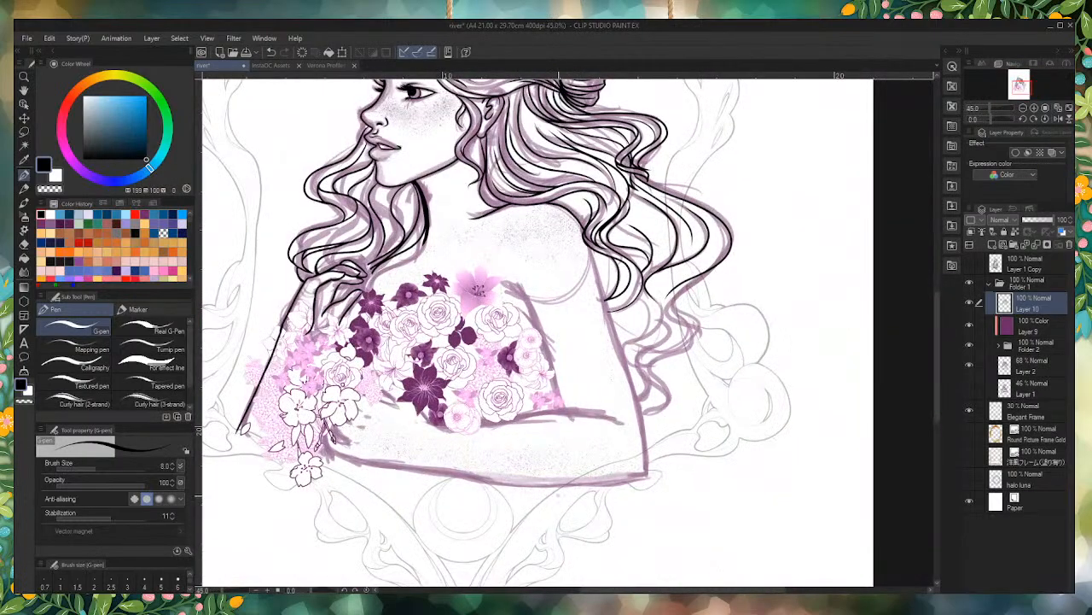
pyautogui.scroll(4, 560, 492)
pyautogui.scroll(-6, 732, 479)
pyautogui.scroll(5, 653, 478)
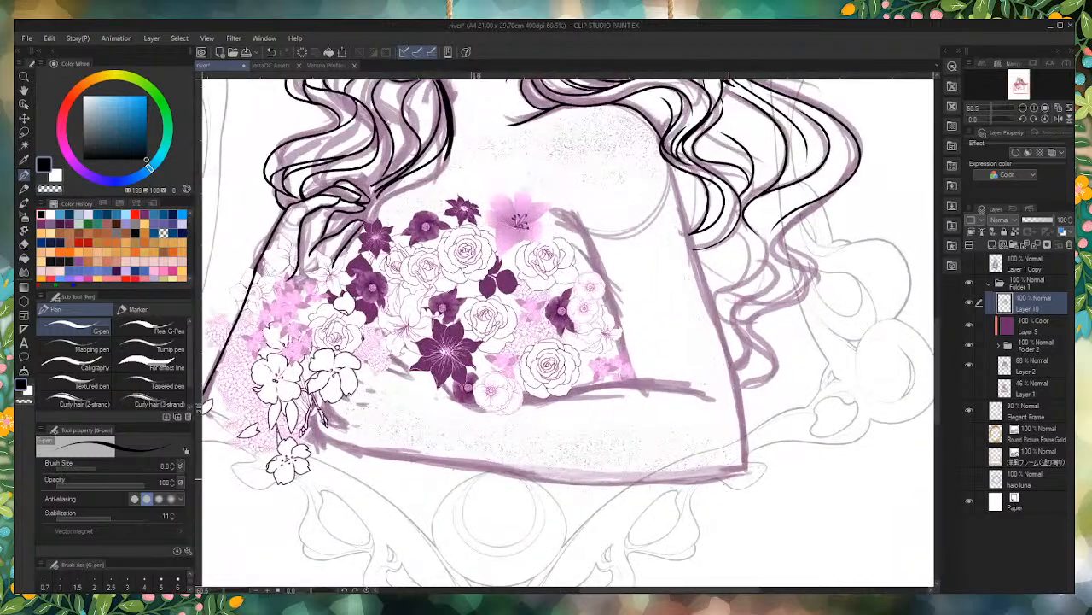
pyautogui.moveTo(744, 469)
pyautogui.mouseDown()
pyautogui.moveTo(529, 478)
pyautogui.moveTo(358, 445)
pyautogui.mouseUp()
pyautogui.hotkey('ctrl', 'z')
pyautogui.press(']')
pyautogui.moveTo(745, 468)
pyautogui.mouseDown()
pyautogui.moveTo(703, 480)
pyautogui.moveTo(358, 449)
pyautogui.mouseUp()
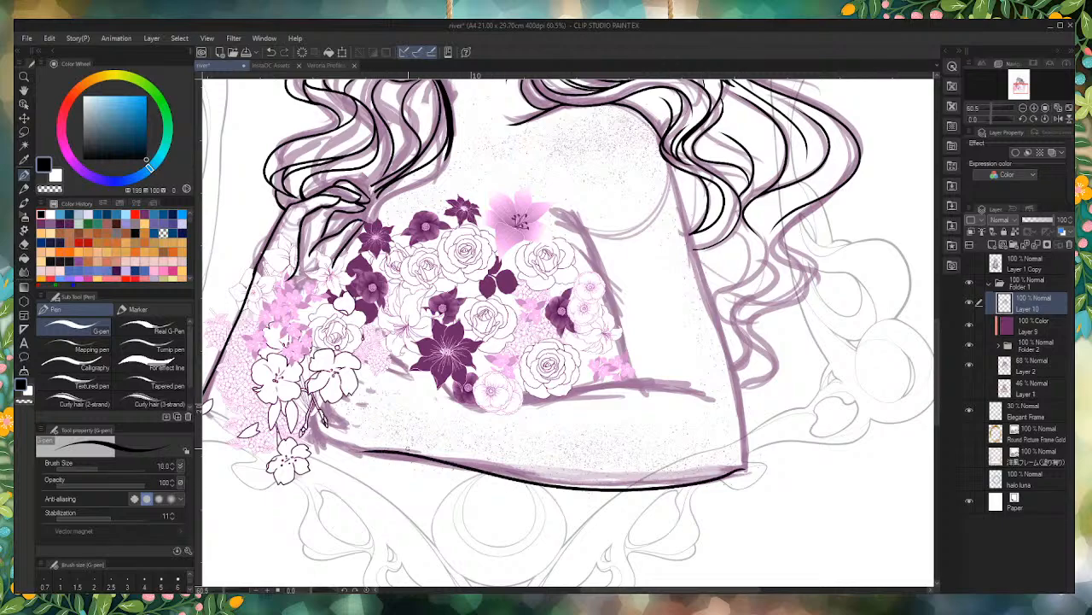
pyautogui.hotkey('ctrl', 'z')
pyautogui.moveTo(745, 467)
pyautogui.mouseDown()
pyautogui.moveTo(532, 477)
pyautogui.moveTo(348, 446)
pyautogui.mouseUp()
pyautogui.hotkey('ctrl', 'z')
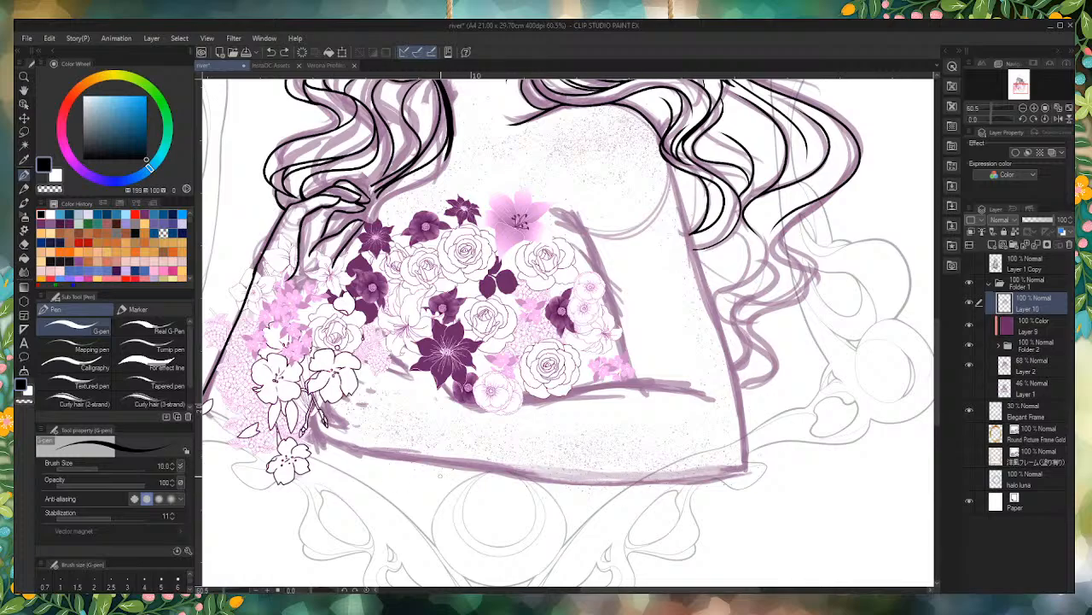
pyautogui.scroll(4, 440, 474)
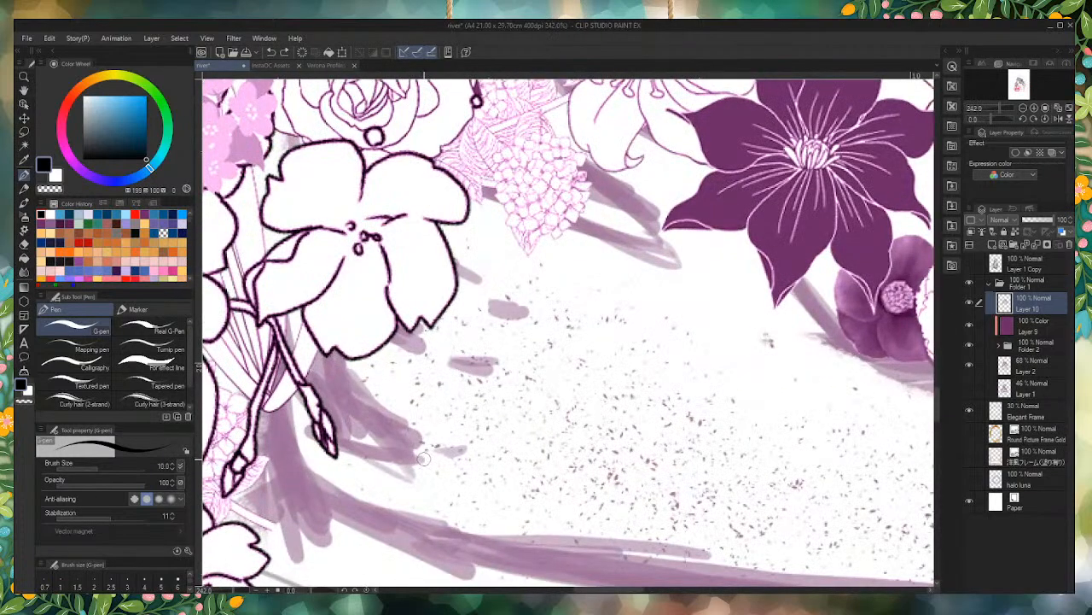
pyautogui.moveTo(421, 458)
pyautogui.mouseDown()
pyautogui.moveTo(332, 441)
pyautogui.moveTo(313, 390)
pyautogui.moveTo(275, 383)
pyautogui.moveTo(296, 480)
pyautogui.moveTo(364, 524)
pyautogui.mouseUp()
pyautogui.scroll(-3, 427, 469)
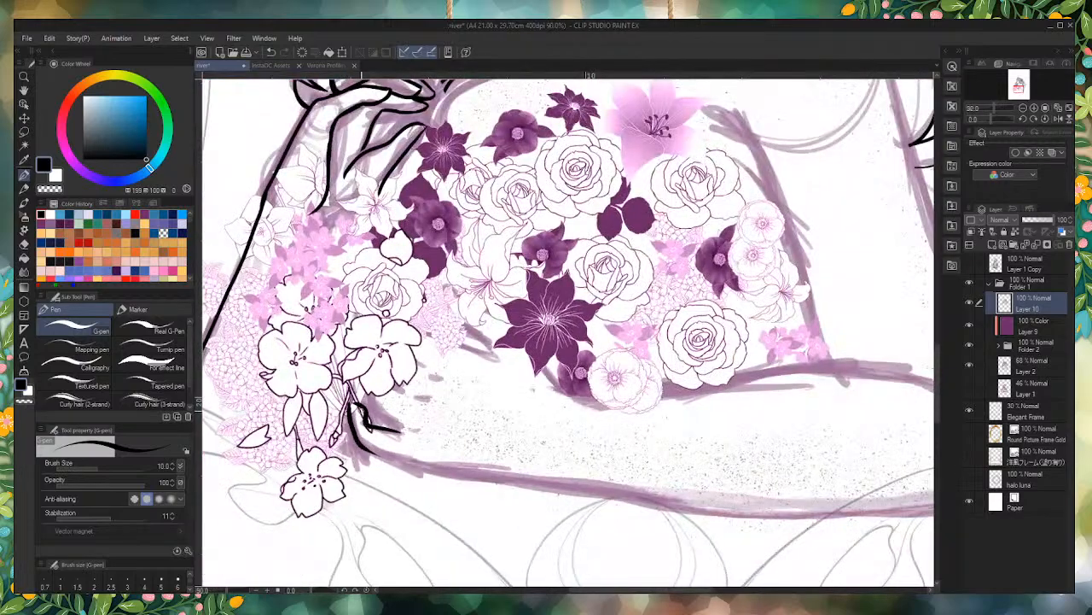
pyautogui.scroll(-1, 291, 461)
pyautogui.scroll(2, 394, 445)
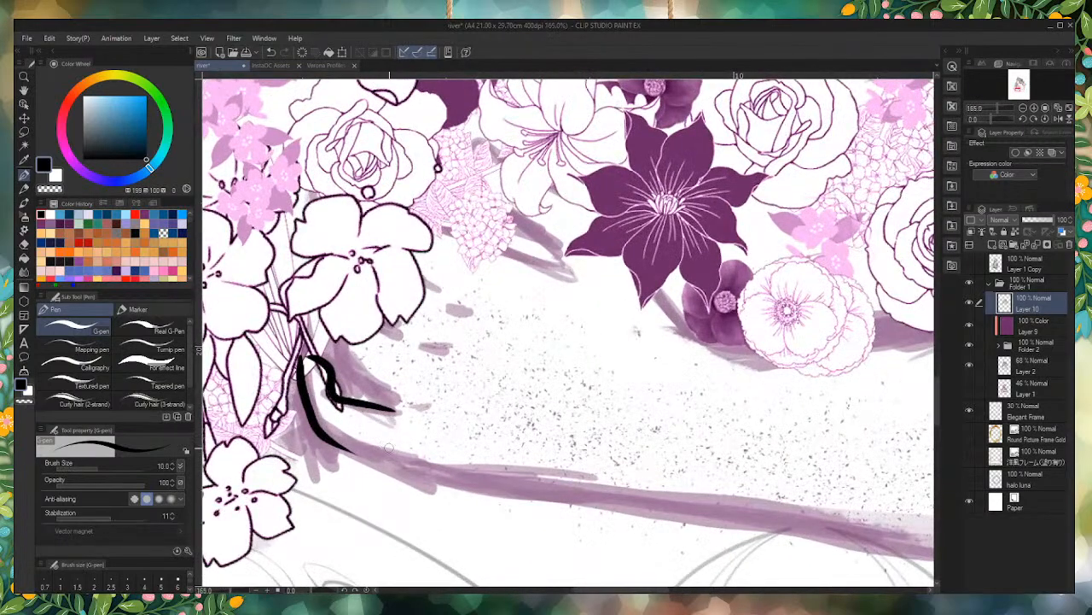
pyautogui.hotkey('ctrl', 'z')
# Step: Set the G-pen size to 7 and ink the hand's curved outline below the flower stems, running into the forearm's lower edge
pyautogui.press('[')
pyautogui.press('[')
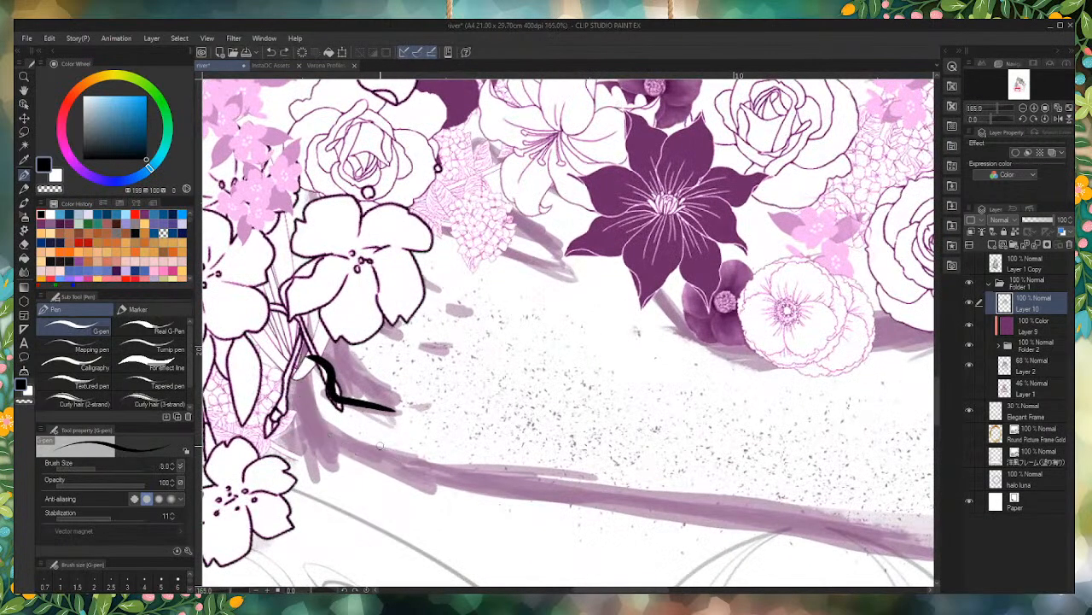
pyautogui.hotkey('ctrl', 'z')
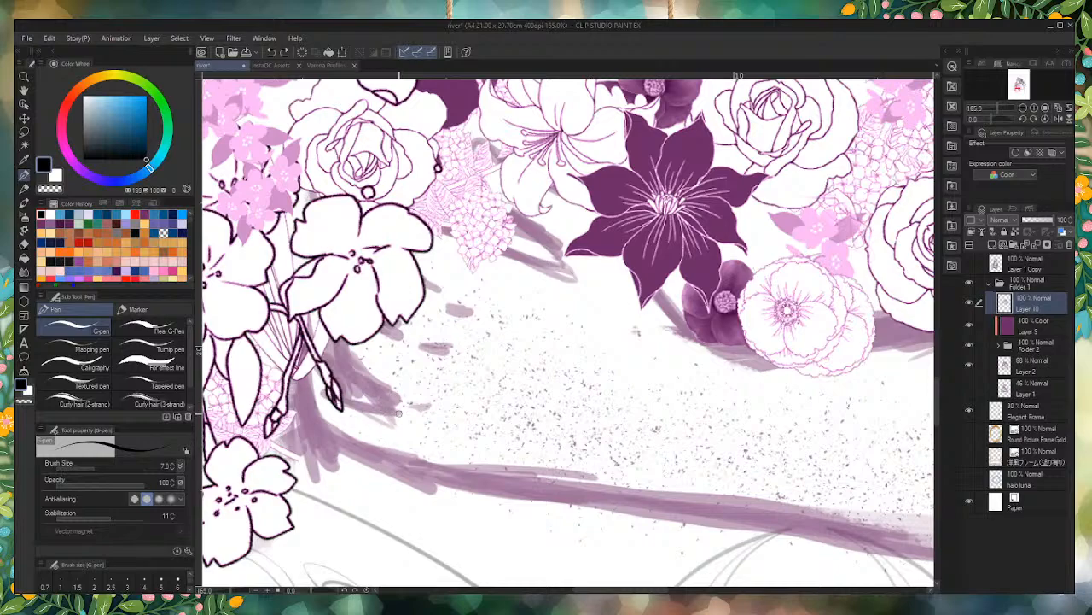
pyautogui.moveTo(396, 413)
pyautogui.mouseDown()
pyautogui.moveTo(342, 395)
pyautogui.moveTo(318, 360)
pyautogui.moveTo(302, 368)
pyautogui.moveTo(326, 437)
pyautogui.moveTo(418, 471)
pyautogui.mouseUp()
pyautogui.hotkey('ctrl', 'z')
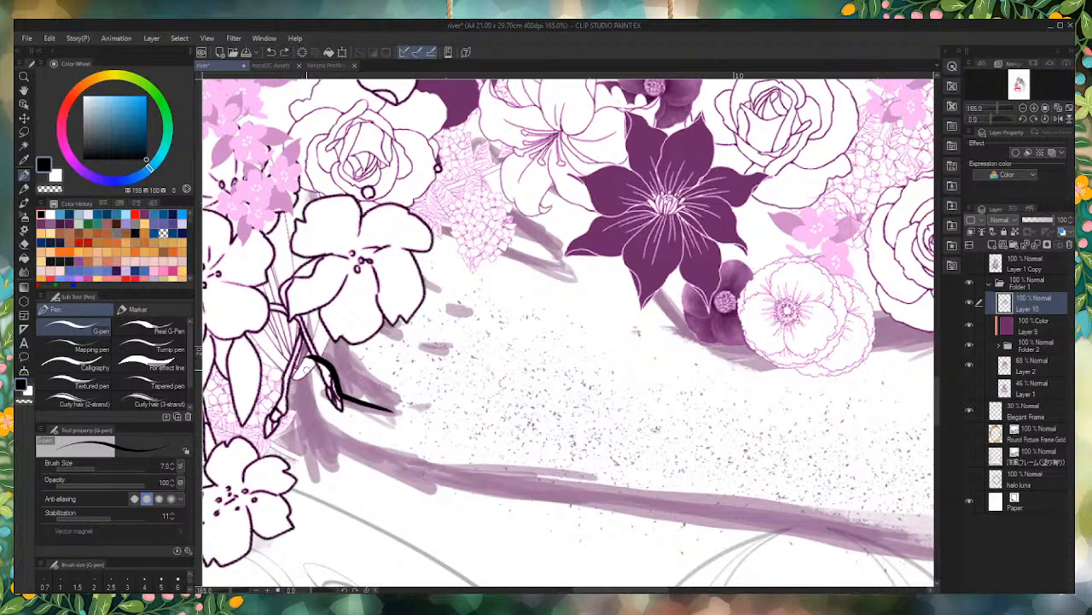
pyautogui.moveTo(309, 358); pyautogui.dragTo(317, 430)
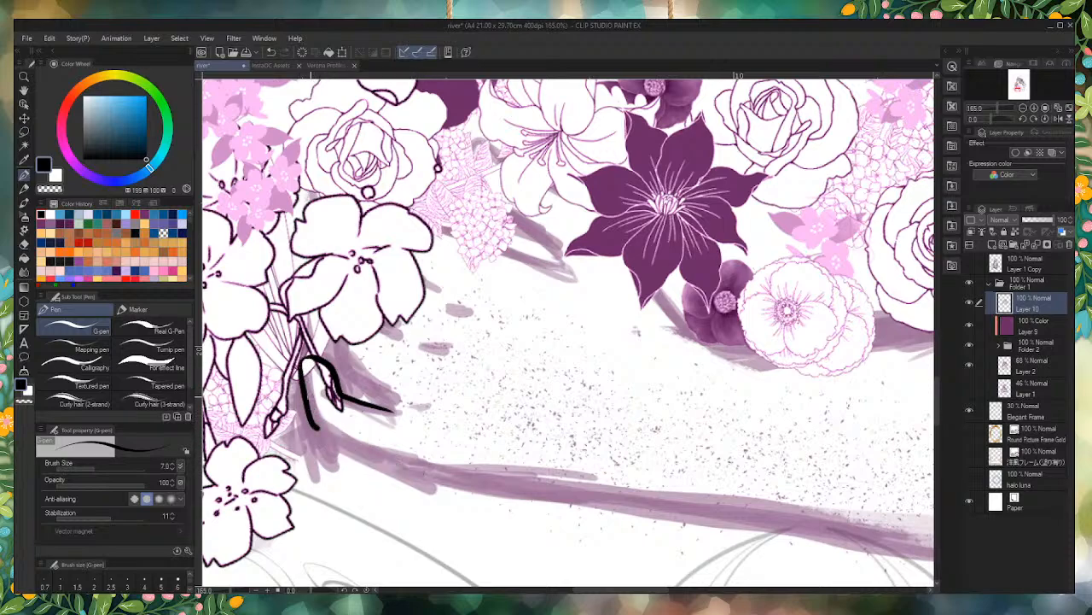
pyautogui.hotkey('ctrl', 'z')
pyautogui.hotkey('ctrl', 'z')
pyautogui.moveTo(307, 356)
pyautogui.mouseDown()
pyautogui.moveTo(323, 431)
pyautogui.moveTo(461, 483)
pyautogui.mouseUp()
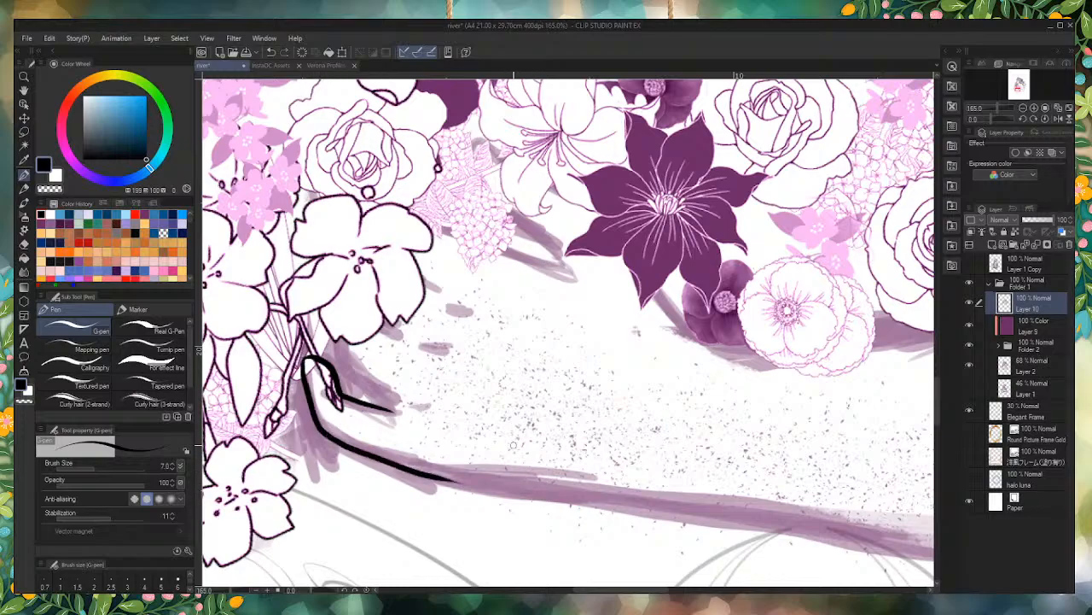
# Step: Extend the forearm's lower line from the wrist toward the elbow along the purple sketch
pyautogui.scroll(-3, 501, 428)
pyautogui.scroll(-1, 597, 478)
pyautogui.scroll(3, 598, 478)
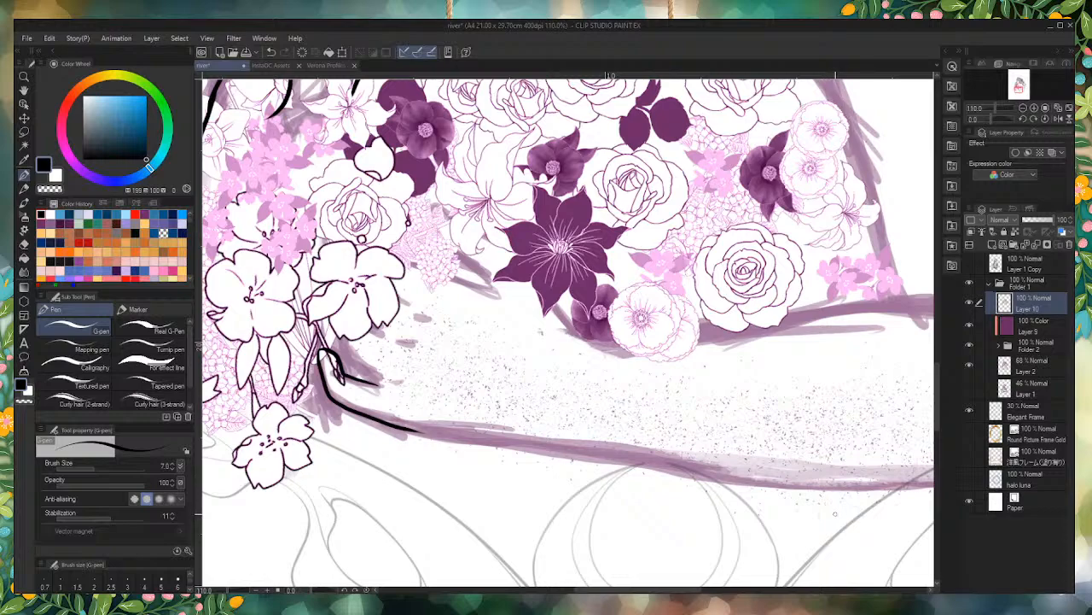
pyautogui.scroll(4, 406, 507)
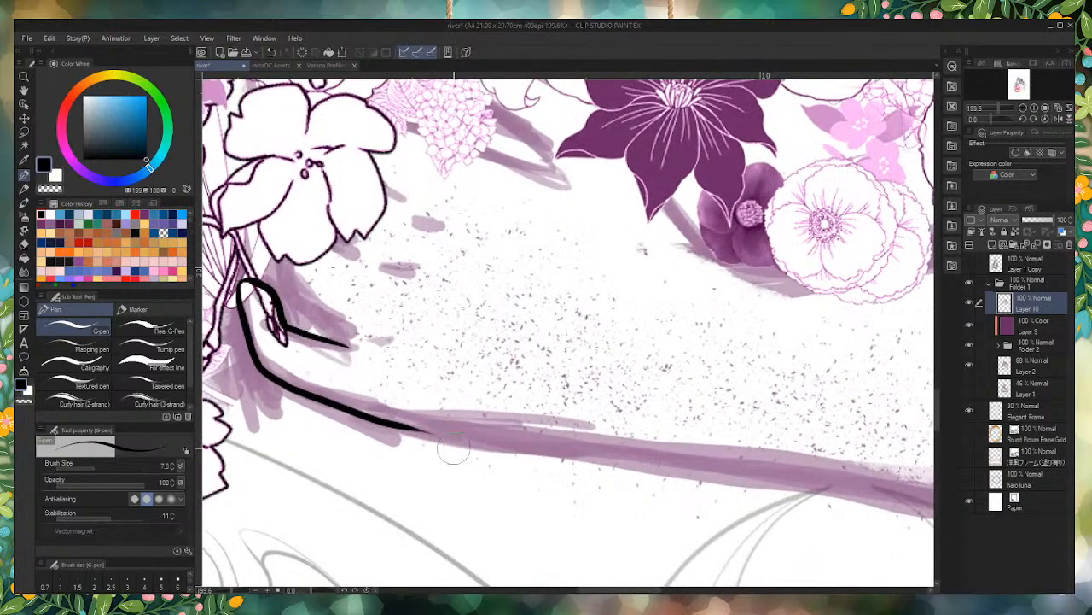
pyautogui.scroll(-4, 599, 464)
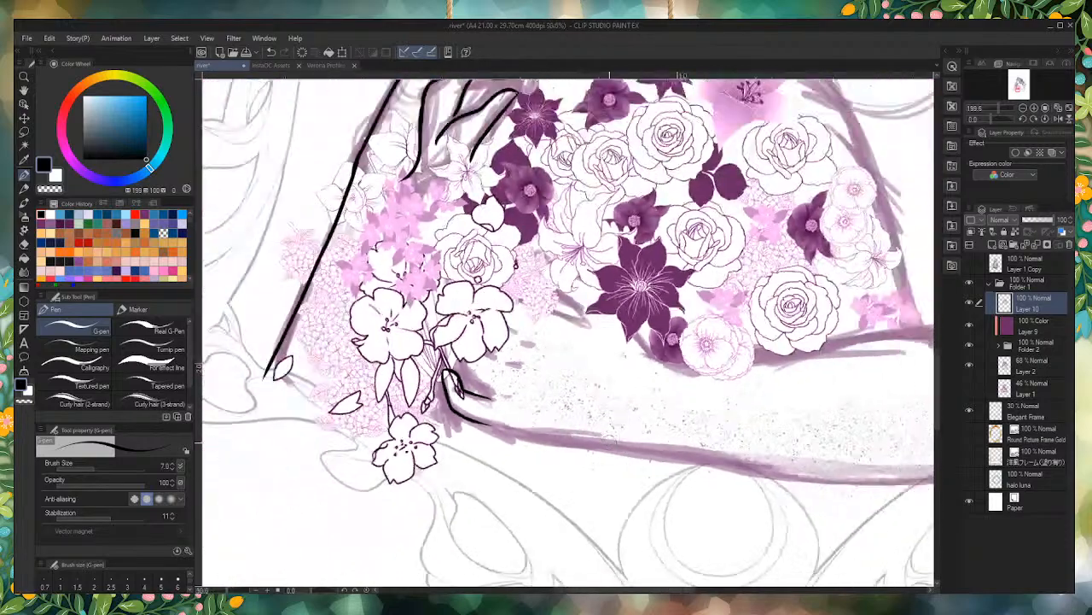
pyautogui.scroll(4, 607, 441)
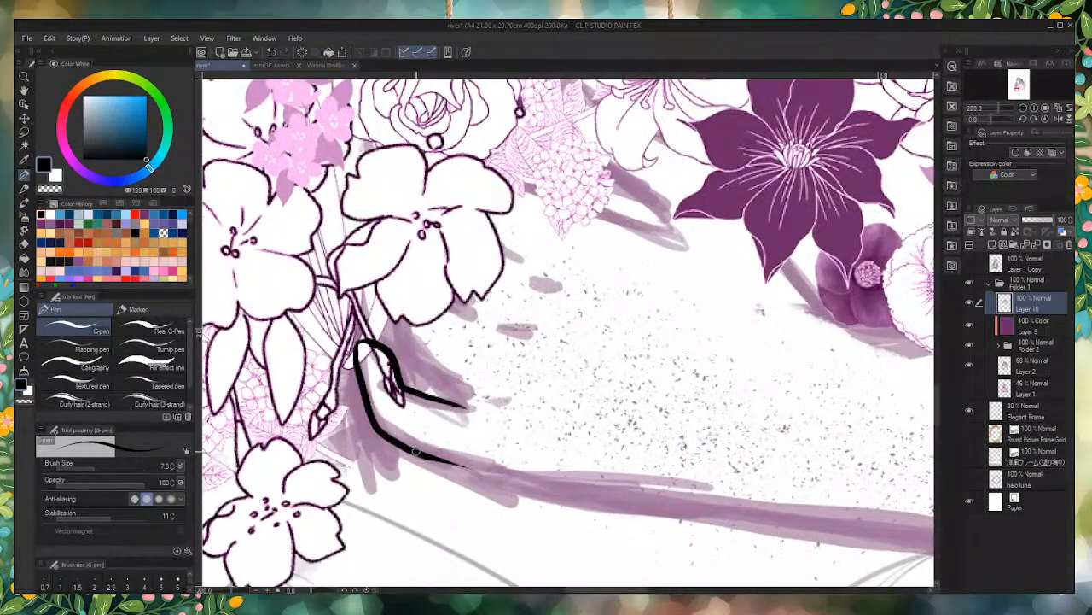
pyautogui.moveTo(417, 451); pyautogui.dragTo(636, 500)
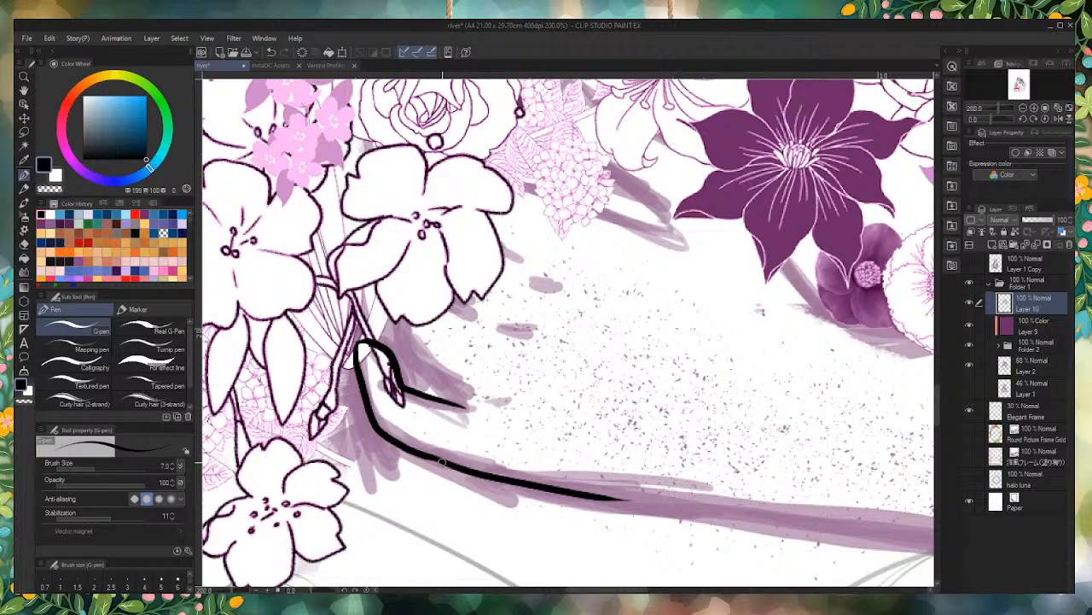
pyautogui.scroll(4, 435, 459)
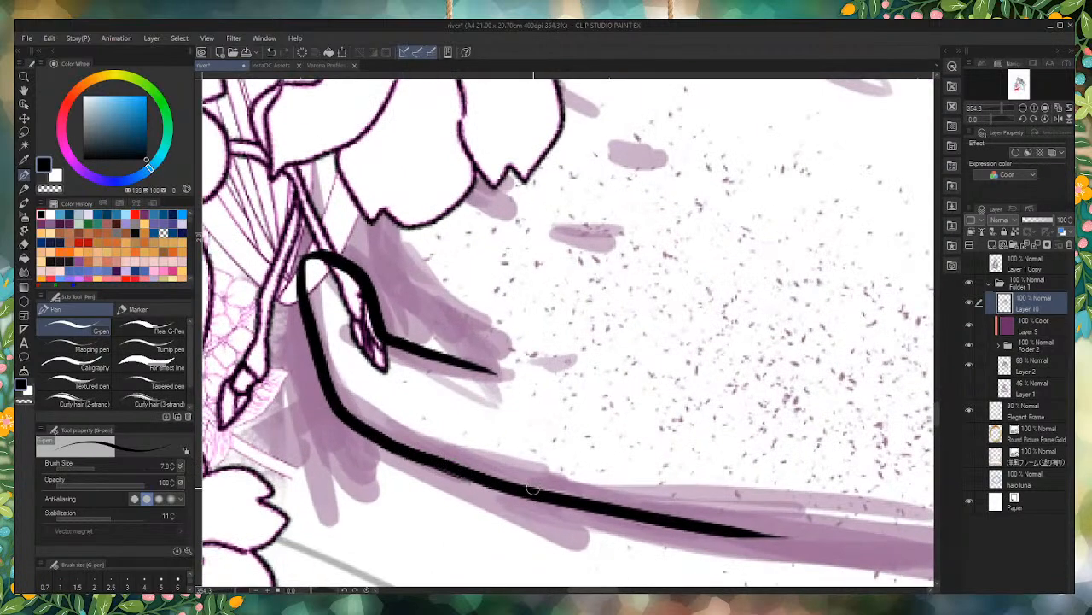
pyautogui.scroll(-4, 484, 484)
pyautogui.scroll(3, 410, 315)
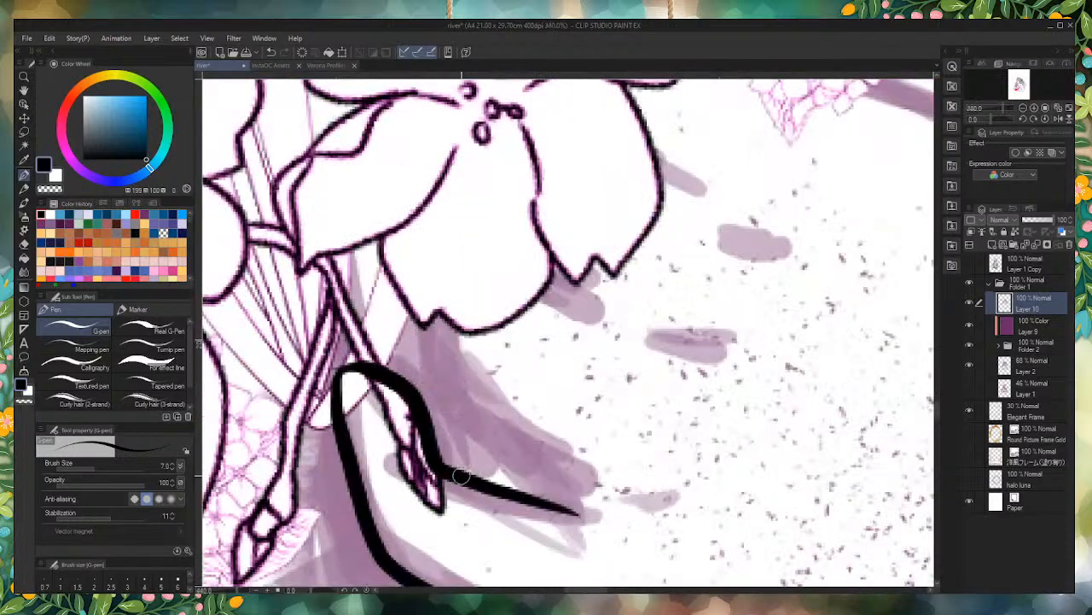
# Step: Thicken the little finger's lower line, hide Folder 2 and ink its upper contour from the inner corner toward the next finger
pyautogui.moveTo(448, 471)
pyautogui.mouseDown()
pyautogui.moveTo(516, 502)
pyautogui.moveTo(544, 497)
pyautogui.moveTo(511, 494)
pyautogui.moveTo(577, 515)
pyautogui.mouseUp()
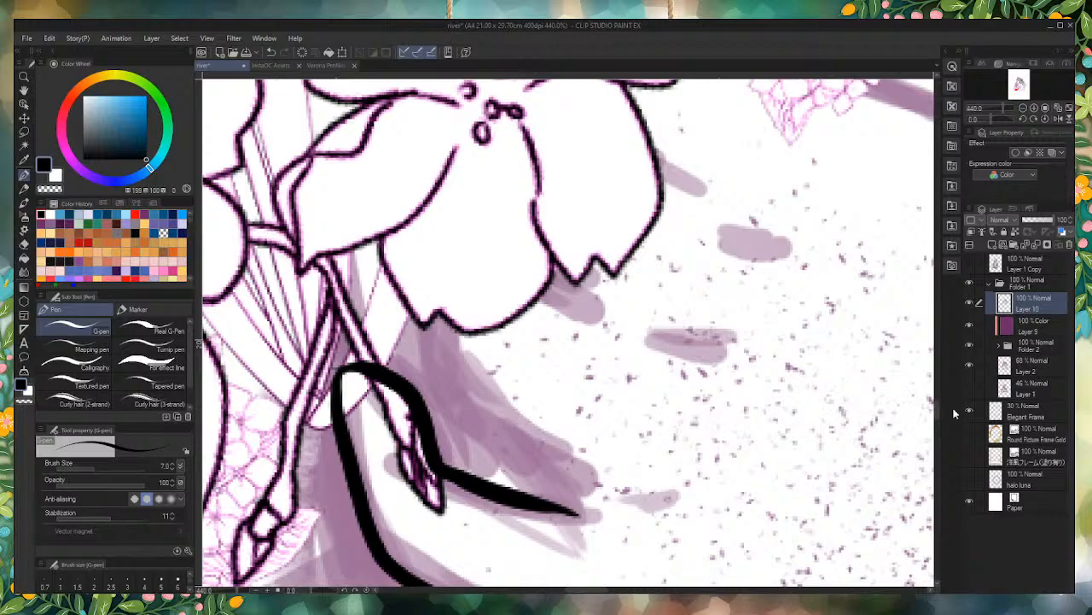
pyautogui.click(969, 344)
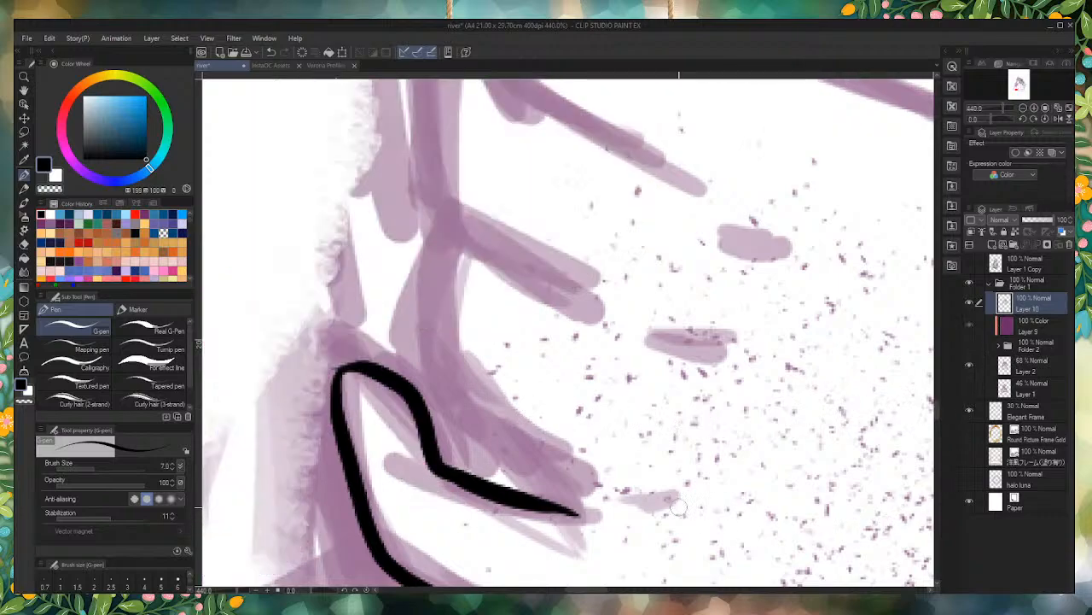
pyautogui.moveTo(577, 512)
pyautogui.mouseDown()
pyautogui.moveTo(454, 390)
pyautogui.moveTo(441, 351)
pyautogui.moveTo(444, 219)
pyautogui.mouseUp()
pyautogui.scroll(-6, 579, 396)
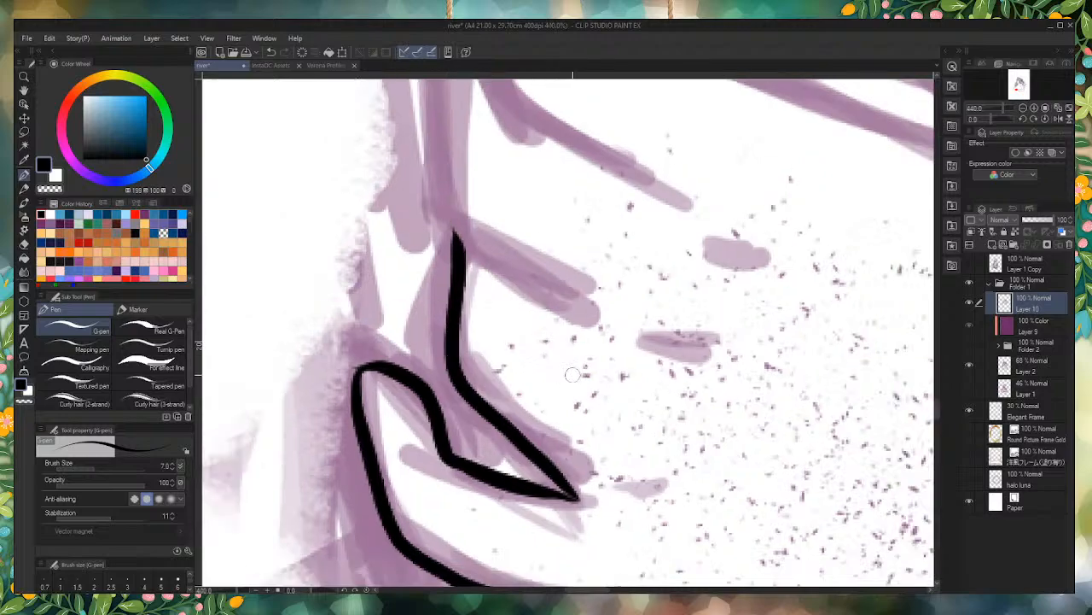
# Step: Ink a short tapered line for the crease above the little finger, trimming its upper end and thickening its middle
pyautogui.scroll(-5, 596, 493)
pyautogui.scroll(3, 563, 341)
pyautogui.scroll(3, 597, 476)
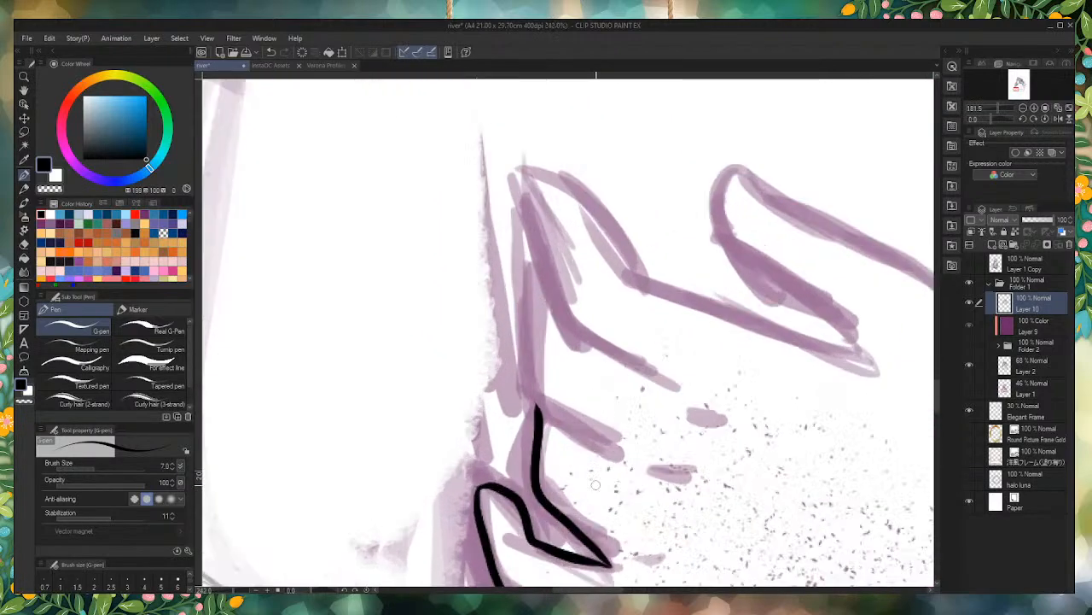
pyautogui.moveTo(641, 468)
pyautogui.mouseDown()
pyautogui.moveTo(575, 437)
pyautogui.moveTo(544, 390)
pyautogui.mouseUp()
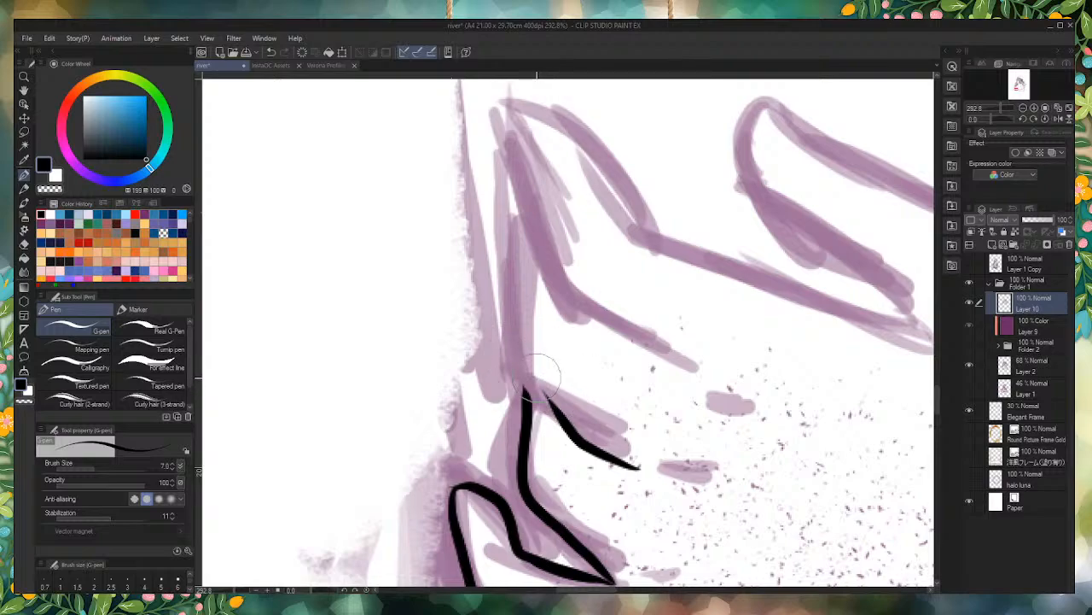
pyautogui.moveTo(543, 369)
pyautogui.mouseDown()
pyautogui.moveTo(566, 410)
pyautogui.moveTo(536, 379)
pyautogui.moveTo(591, 428)
pyautogui.mouseUp()
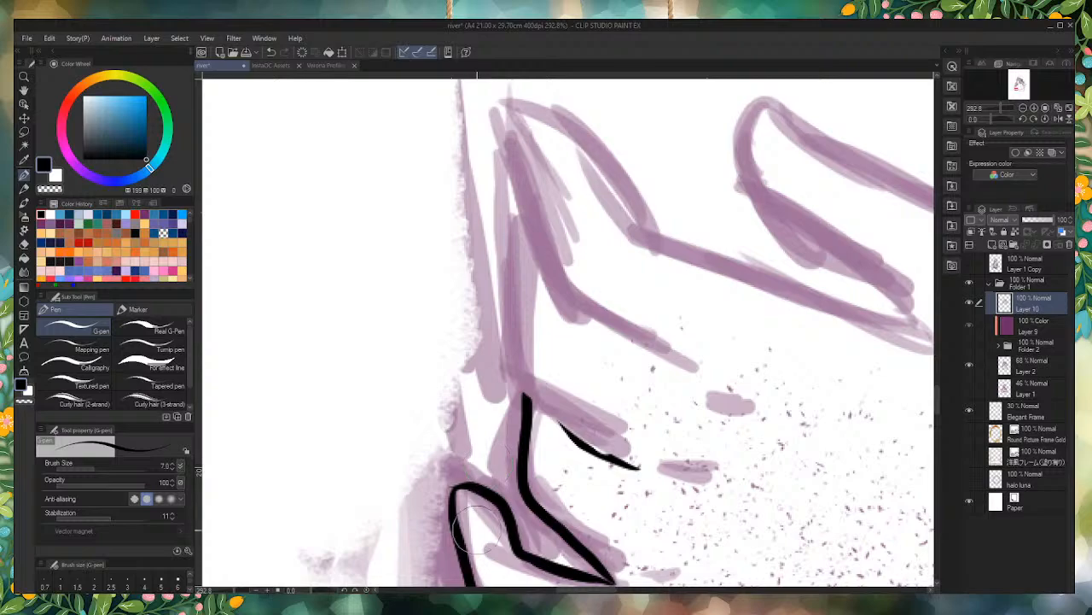
pyautogui.scroll(2, 610, 449)
pyautogui.moveTo(644, 478); pyautogui.dragTo(533, 407)
pyautogui.scroll(-3, 632, 448)
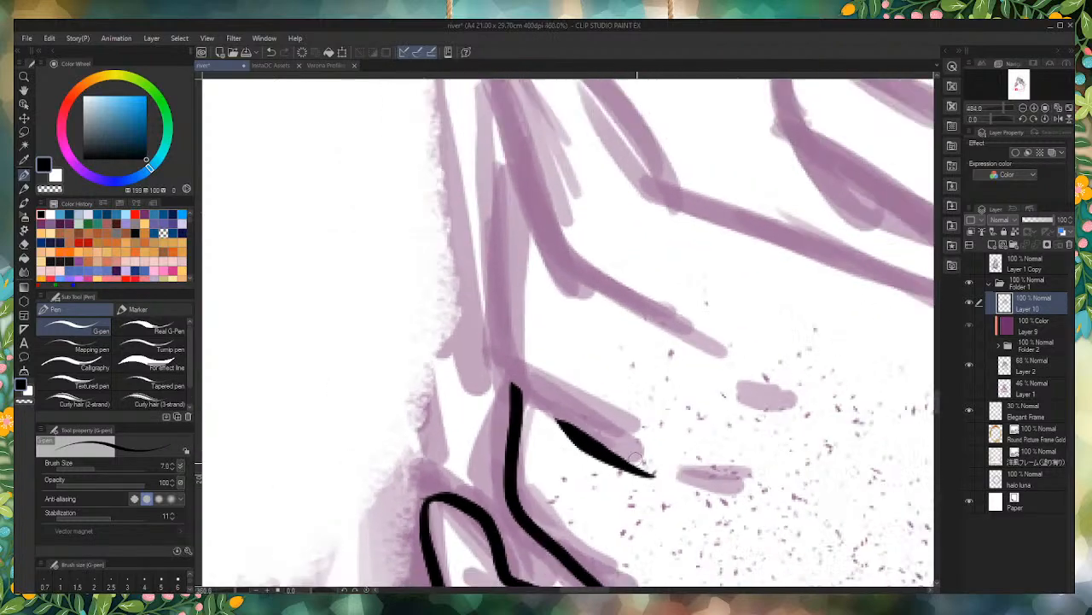
# Step: Ink a short tapered line just under the next crease up on the front hand
pyautogui.scroll(-5, 610, 453)
pyautogui.scroll(7, 585, 367)
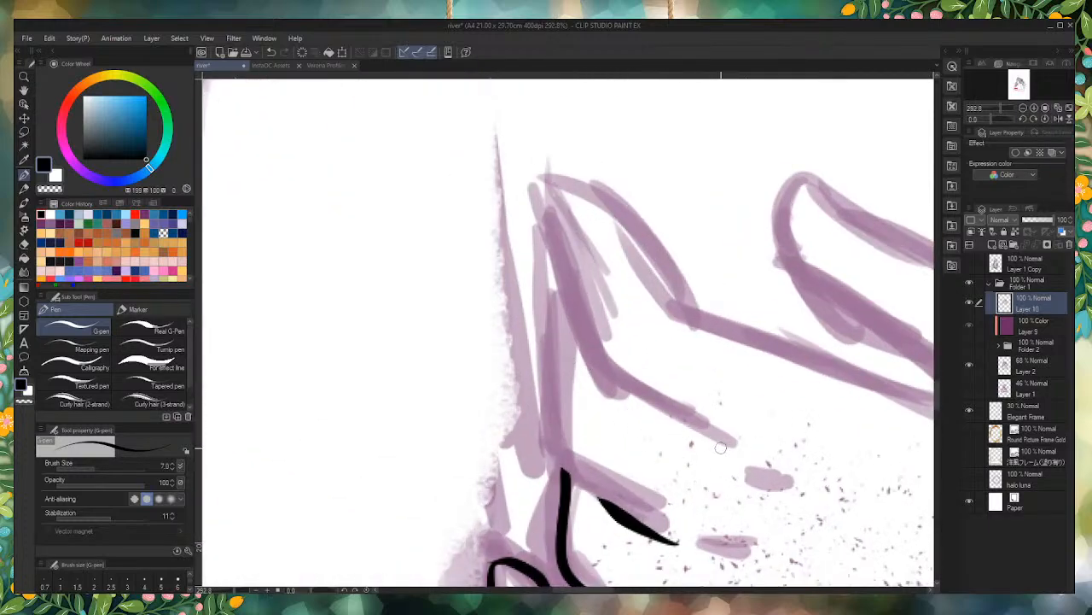
pyautogui.moveTo(720, 446); pyautogui.dragTo(626, 398)
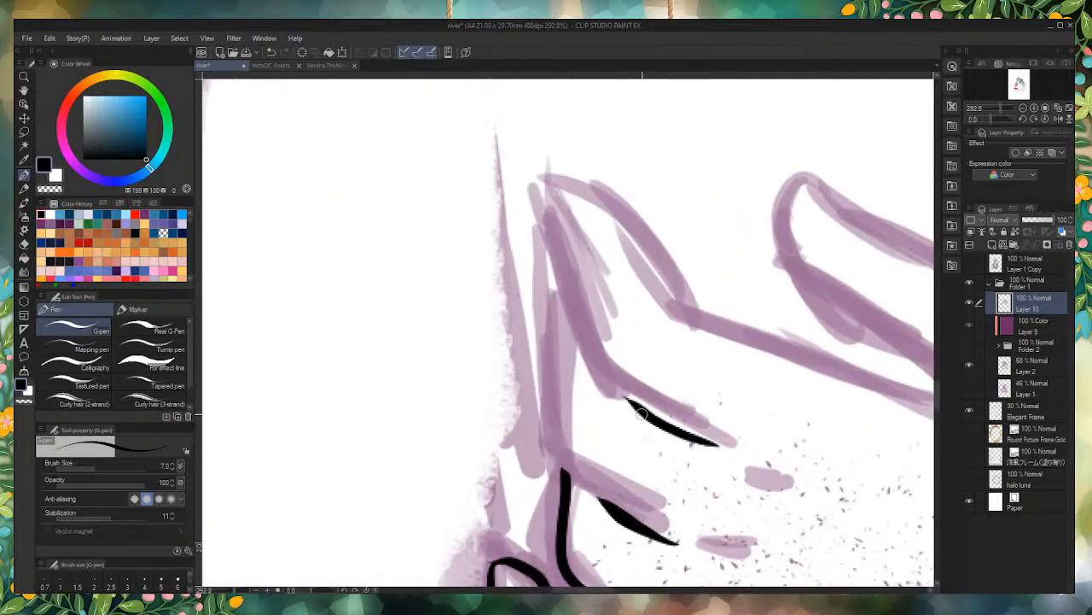
pyautogui.hotkey('ctrl', 'z')
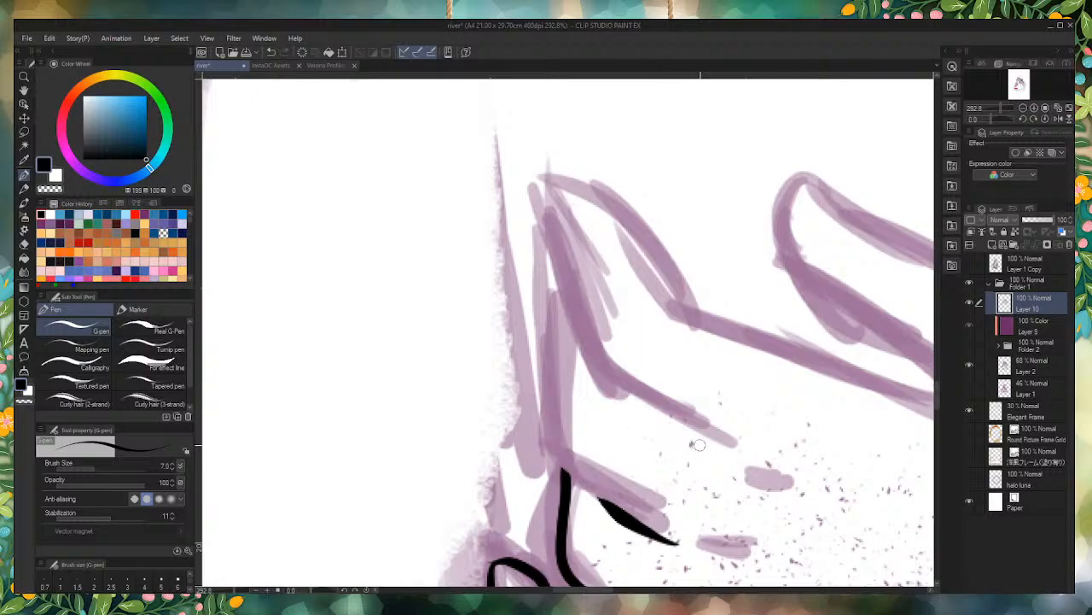
pyautogui.moveTo(720, 448)
pyautogui.mouseDown()
pyautogui.moveTo(640, 415)
pyautogui.moveTo(626, 396)
pyautogui.mouseUp()
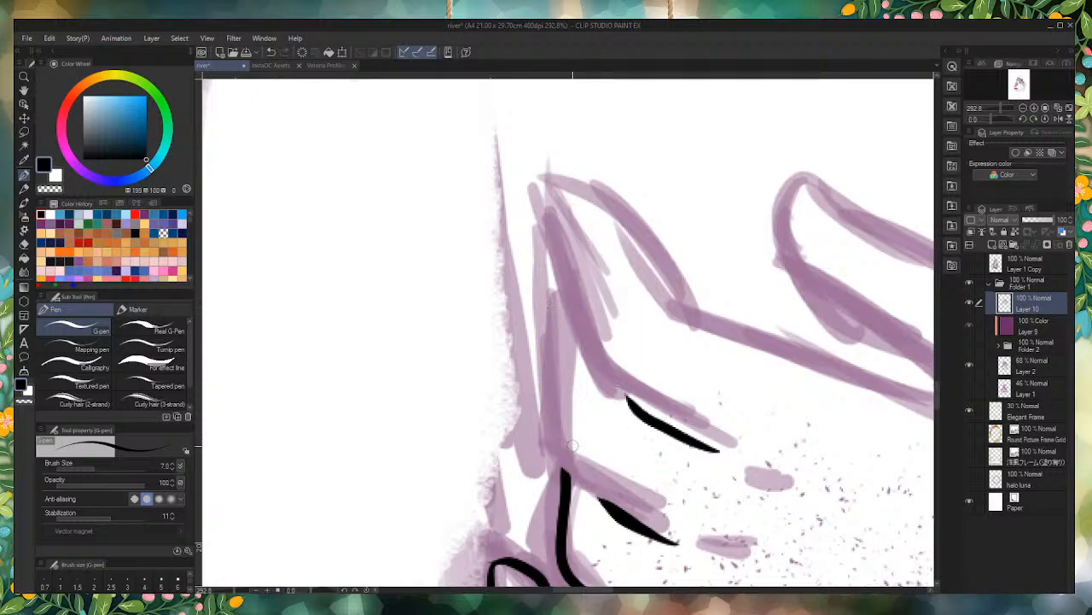
# Step: Extend the lower finger crease upward into the neighbouring finger's outer contour, and trim the underside of the crease line
pyautogui.moveTo(605, 503)
pyautogui.mouseDown()
pyautogui.moveTo(561, 458)
pyautogui.moveTo(548, 399)
pyautogui.moveTo(550, 284)
pyautogui.mouseUp()
pyautogui.hotkey('ctrl', 'z')
pyautogui.moveTo(598, 496)
pyautogui.mouseDown()
pyautogui.moveTo(561, 451)
pyautogui.moveTo(560, 288)
pyautogui.mouseUp()
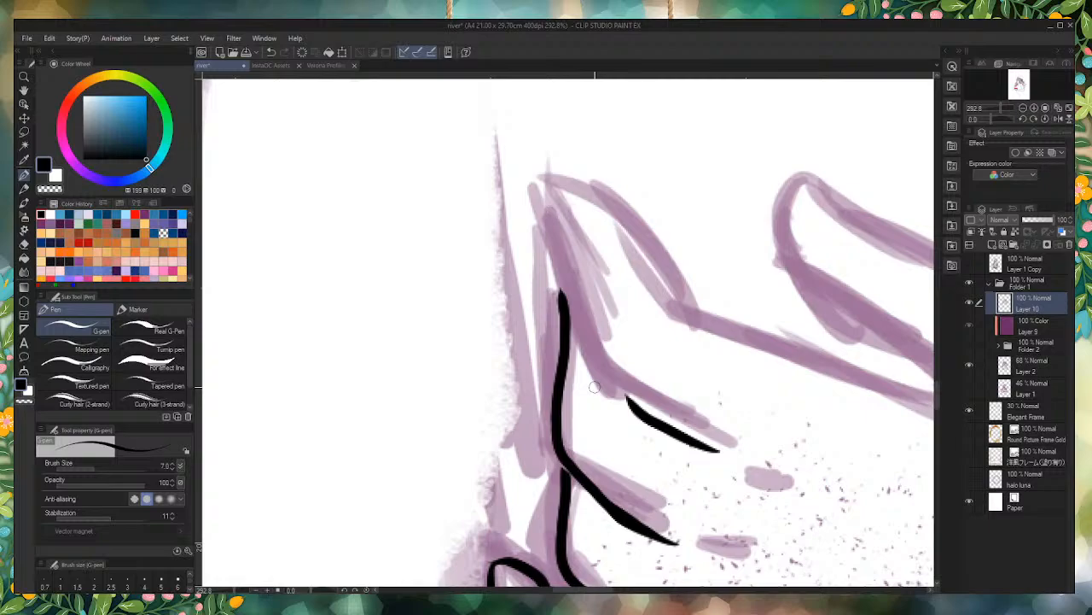
pyautogui.scroll(-1, 615, 503)
pyautogui.scroll(3, 621, 527)
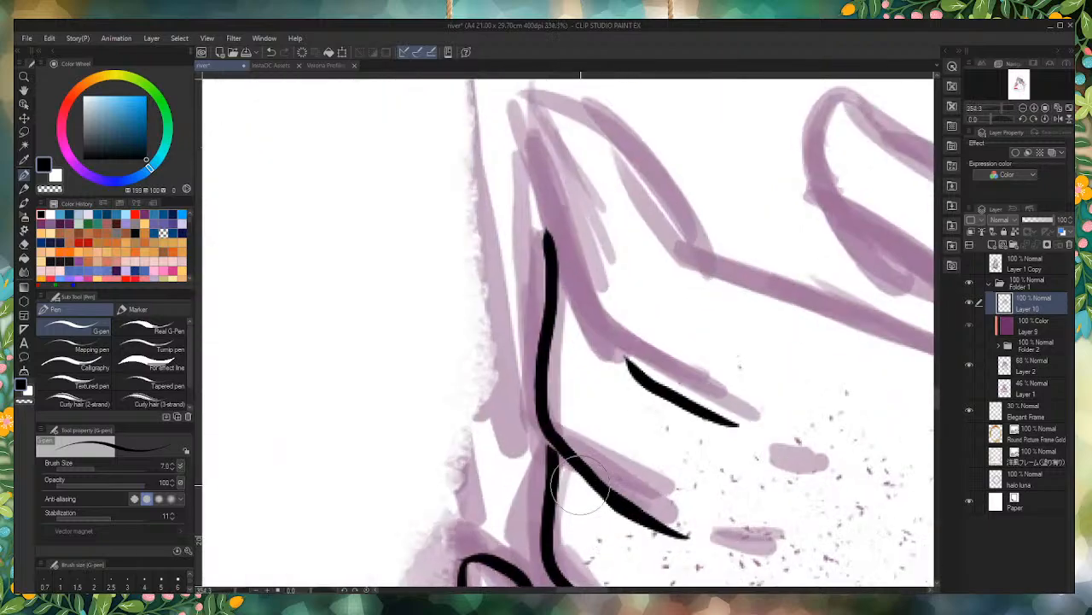
pyautogui.moveTo(588, 514); pyautogui.dragTo(667, 558)
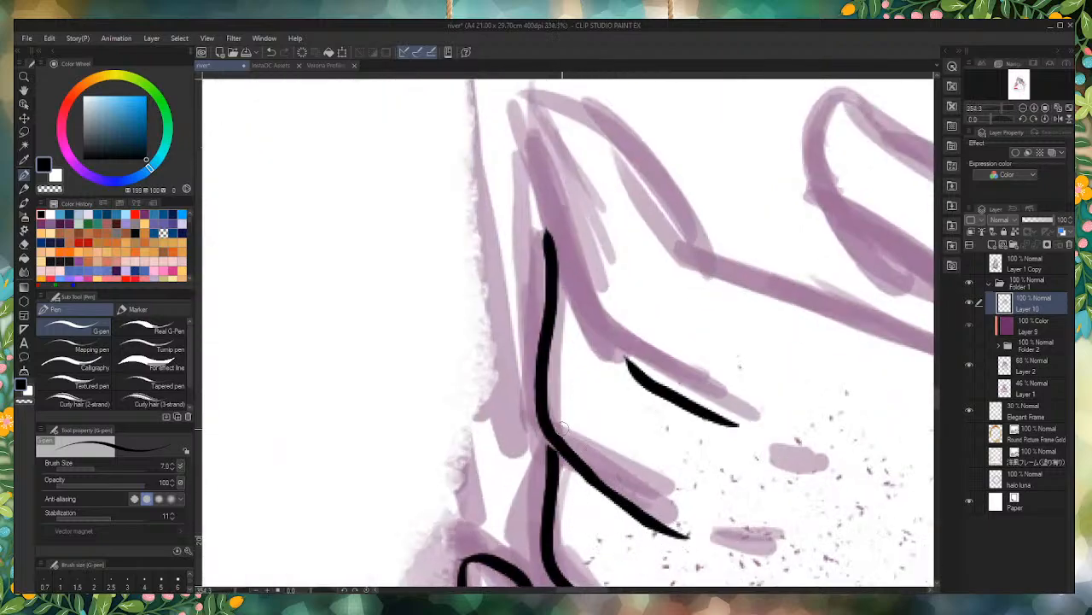
pyautogui.scroll(1, 564, 429)
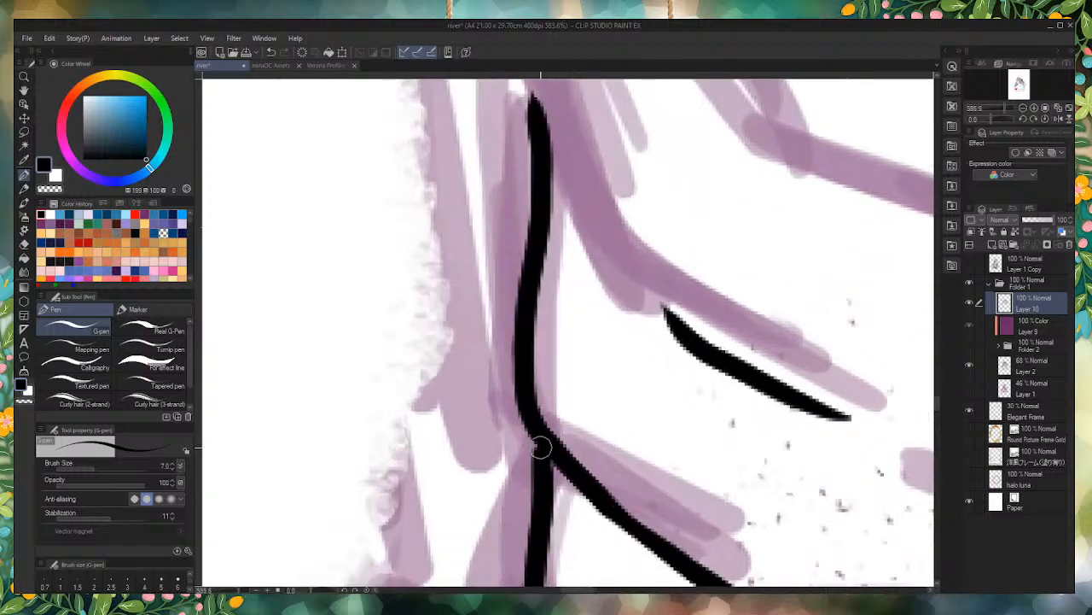
pyautogui.scroll(-3, 541, 466)
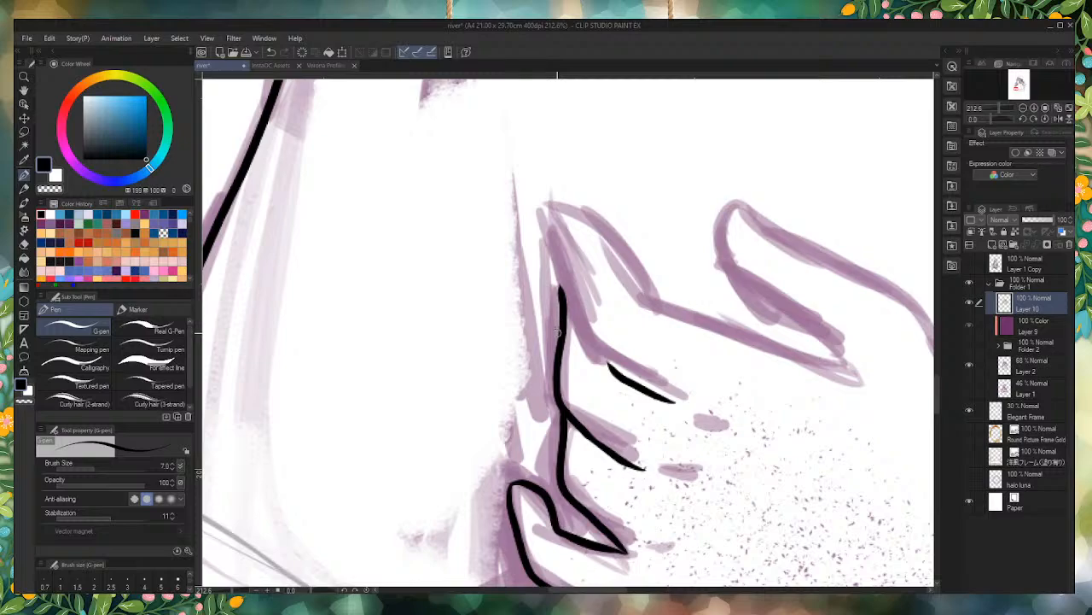
# Step: Ink the index finger from the palm along its upper edge, around the fingertip and down its inner side
pyautogui.scroll(1, 630, 305)
pyautogui.scroll(2, 841, 360)
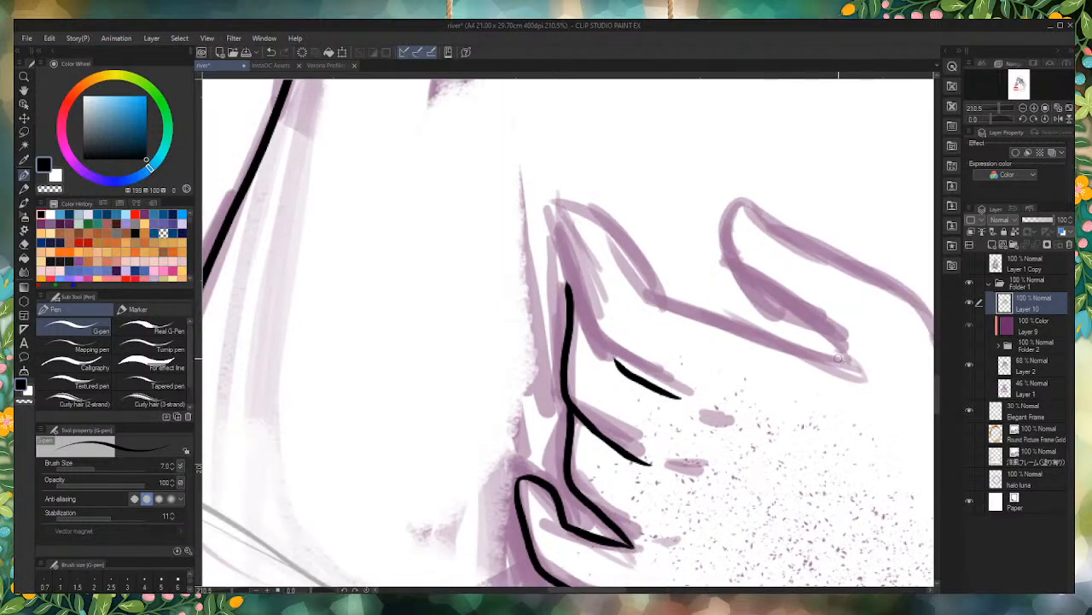
pyautogui.moveTo(865, 363)
pyautogui.mouseDown()
pyautogui.moveTo(555, 272)
pyautogui.moveTo(443, 121)
pyautogui.moveTo(408, 114)
pyautogui.moveTo(457, 280)
pyautogui.moveTo(492, 328)
pyautogui.mouseUp()
pyautogui.hotkey('ctrl', 'z')
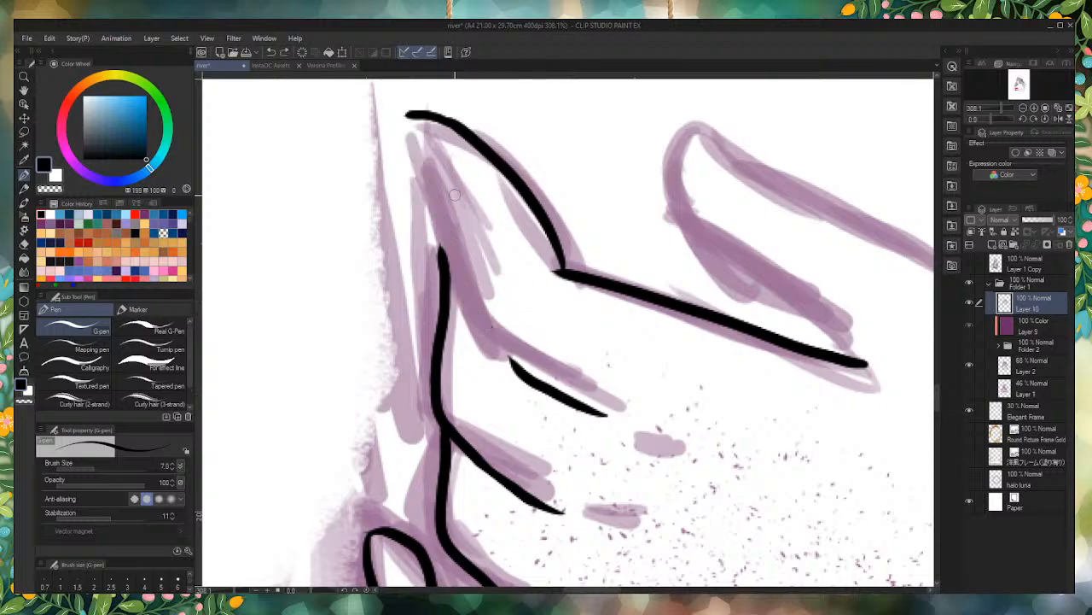
pyautogui.moveTo(402, 117)
pyautogui.mouseDown()
pyautogui.moveTo(393, 152)
pyautogui.moveTo(437, 237)
pyautogui.moveTo(526, 349)
pyautogui.mouseUp()
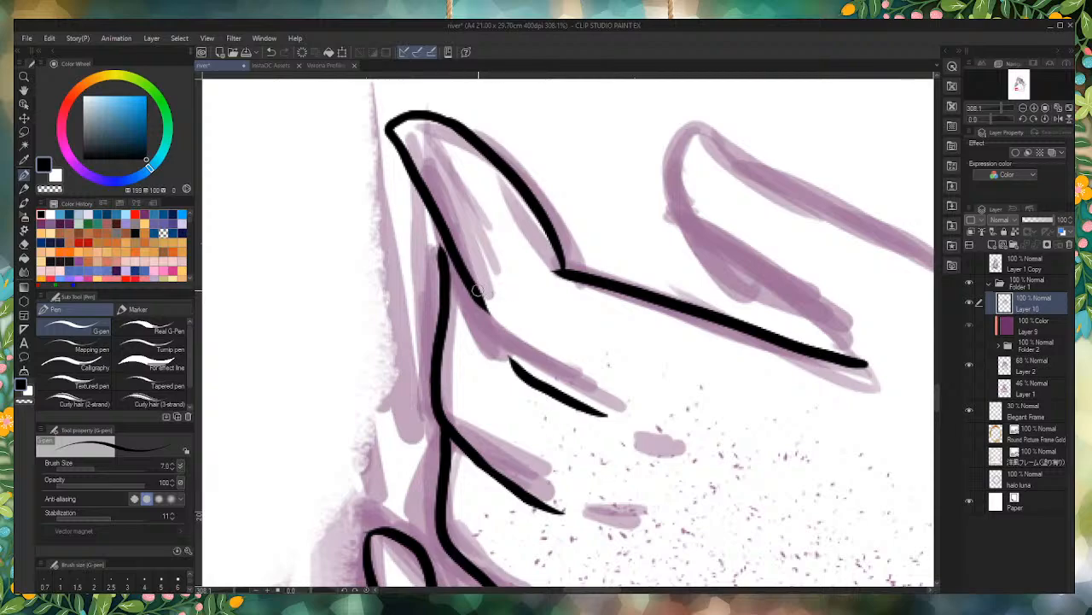
# Step: Continue the index finger's lower contour to the upper crease line and close the narrow gap between them
pyautogui.moveTo(474, 289)
pyautogui.mouseDown()
pyautogui.moveTo(511, 336)
pyautogui.moveTo(622, 415)
pyautogui.mouseUp()
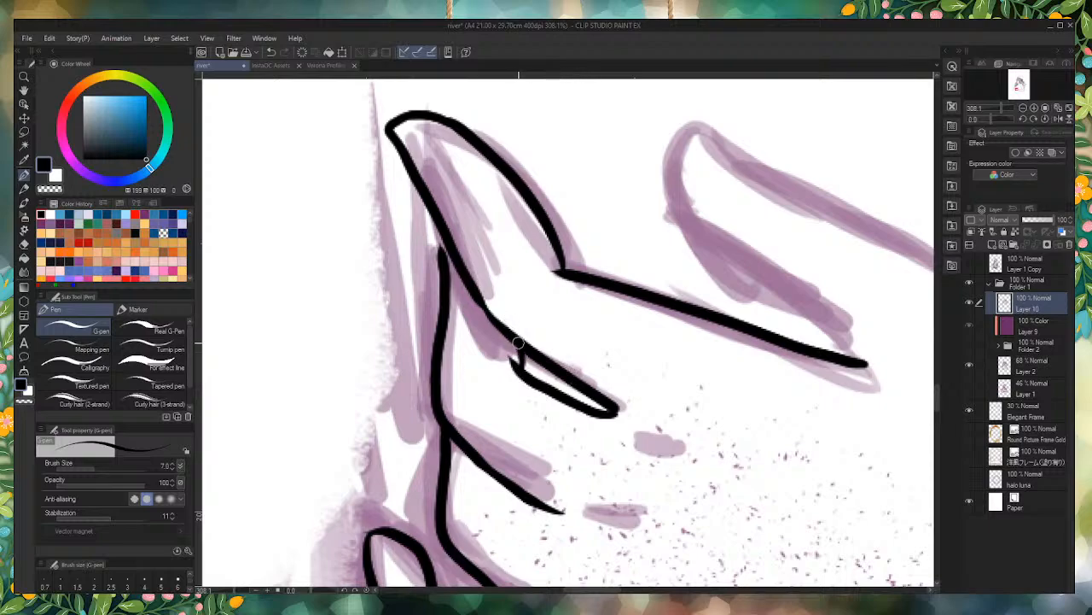
pyautogui.moveTo(522, 362); pyautogui.dragTo(526, 371)
pyautogui.scroll(-5, 426, 220)
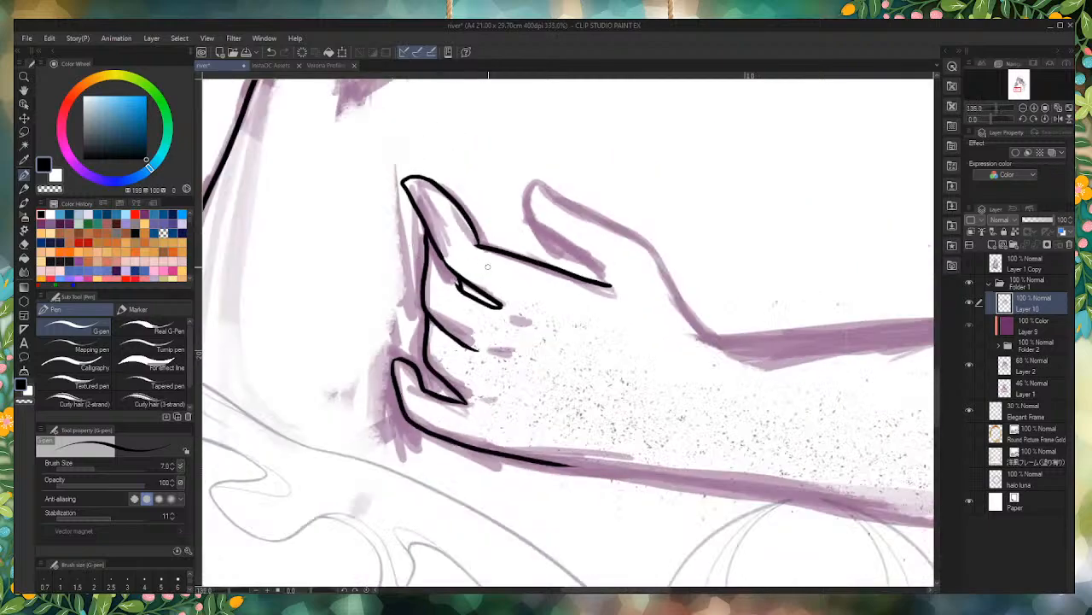
# Step: Ink the thumb's outline from the wrist over the thumb tip and down to the end of the palm line
pyautogui.scroll(3, 671, 219)
pyautogui.moveTo(795, 441)
pyautogui.mouseDown()
pyautogui.moveTo(687, 355)
pyautogui.moveTo(604, 245)
pyautogui.moveTo(440, 154)
pyautogui.moveTo(437, 203)
pyautogui.moveTo(461, 239)
pyautogui.moveTo(509, 266)
pyautogui.moveTo(555, 318)
pyautogui.mouseUp()
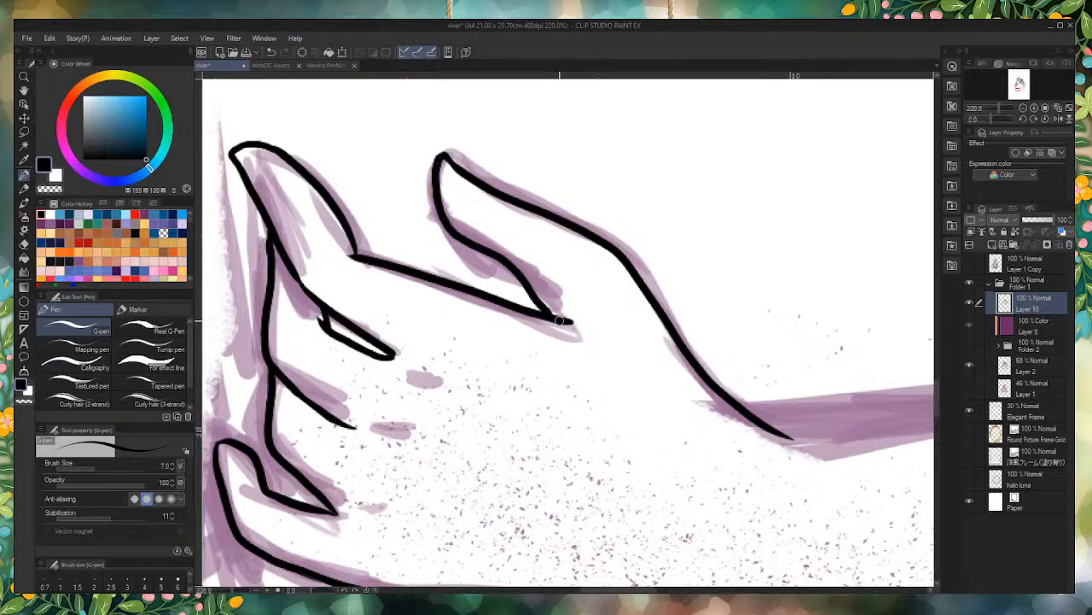
pyautogui.scroll(-1, 484, 336)
pyautogui.scroll(-3, 485, 335)
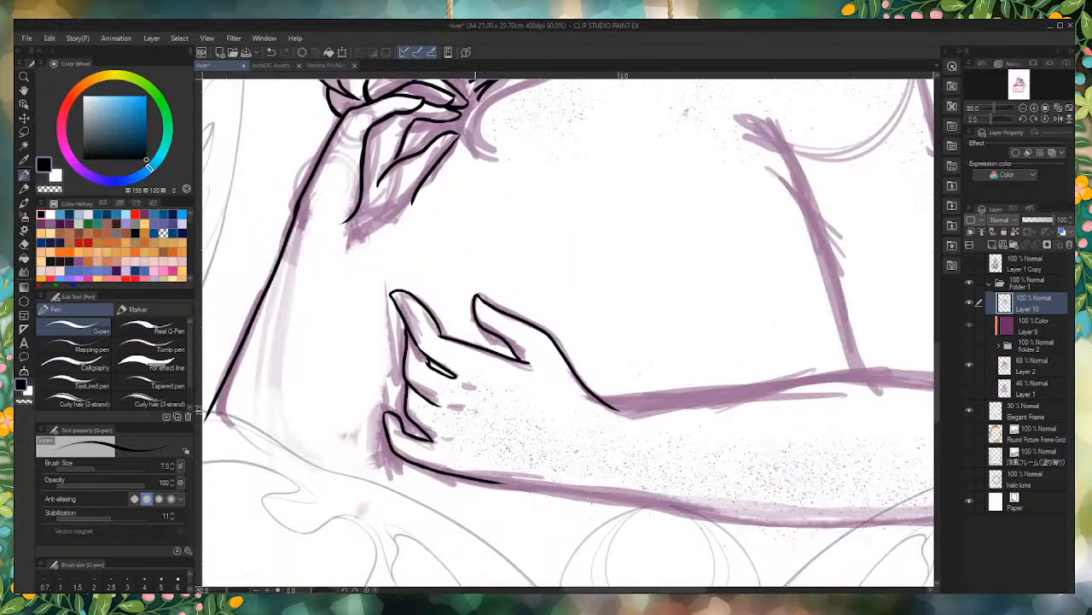
# Step: Trim the overshooting lines where the thumb meets the palm and redraw the thumb's inner edge into a clean corner
pyautogui.scroll(5, 505, 518)
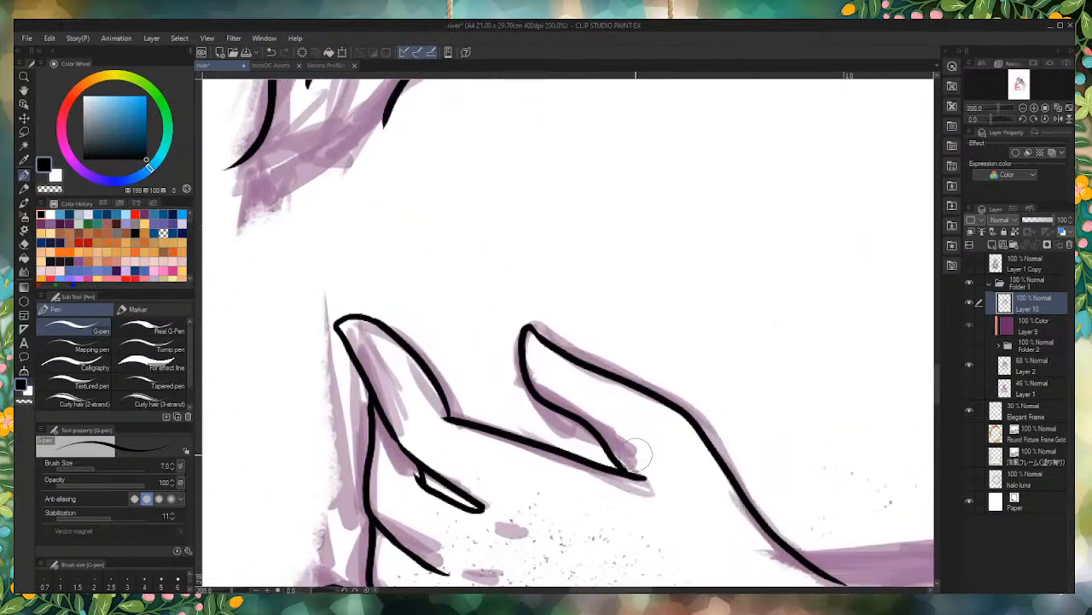
pyautogui.moveTo(642, 470)
pyautogui.mouseDown()
pyautogui.moveTo(622, 424)
pyautogui.moveTo(629, 464)
pyautogui.mouseUp()
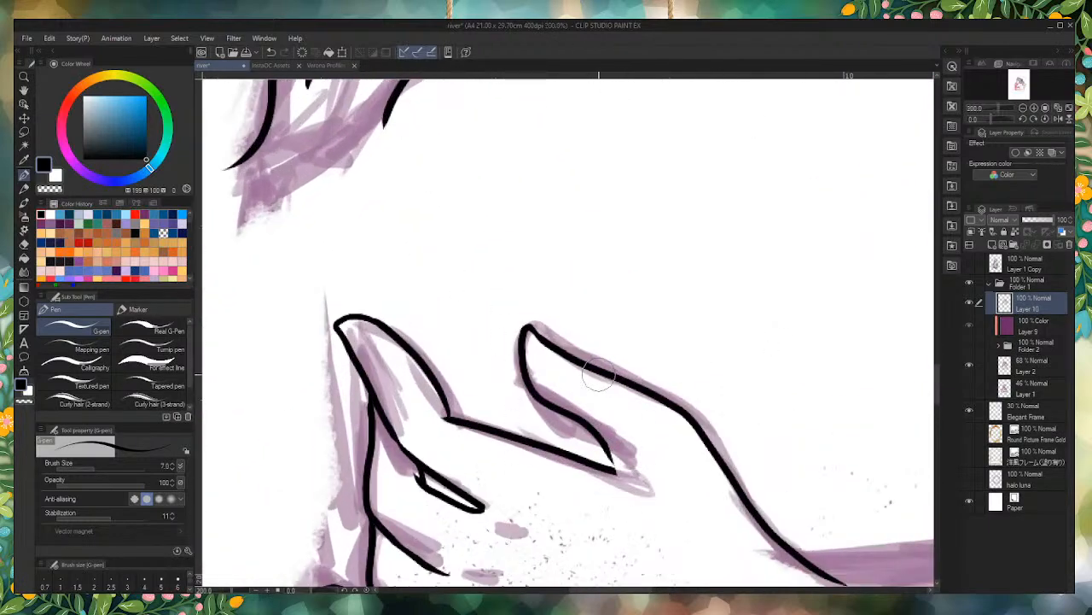
pyautogui.scroll(5, 597, 375)
pyautogui.moveTo(623, 480); pyautogui.dragTo(576, 386)
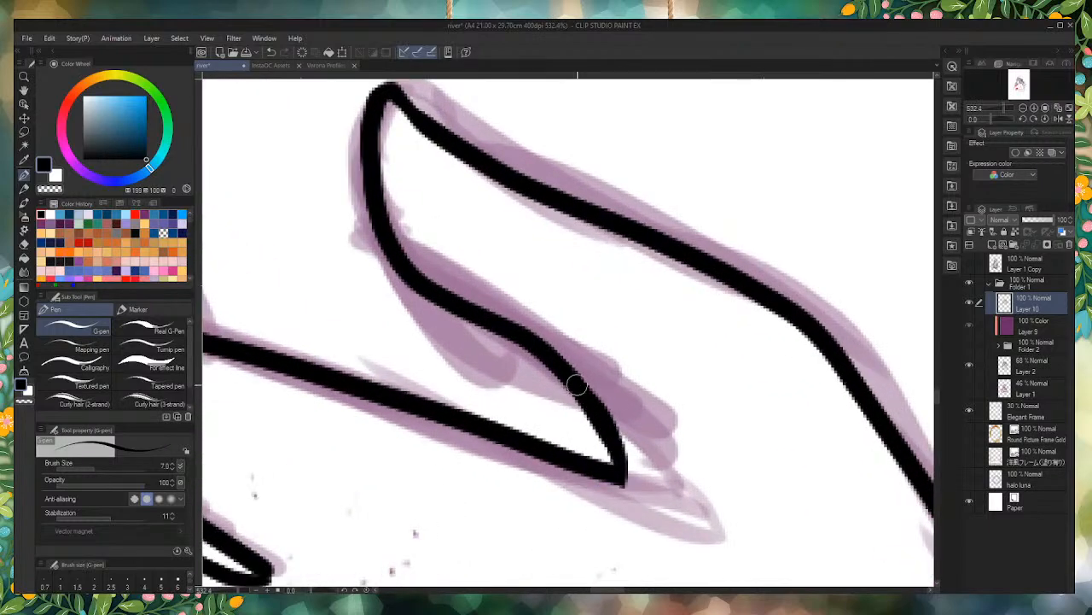
pyautogui.scroll(-6, 576, 386)
pyautogui.scroll(3, 576, 386)
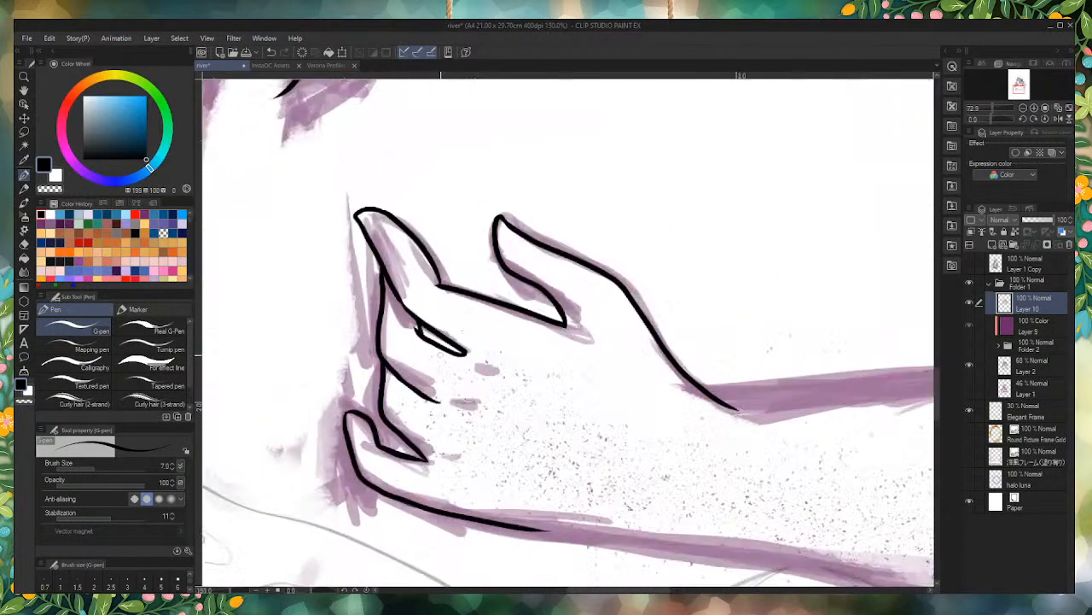
# Step: Ink three short knuckle marks beside the finger creases, redrawing the middle one slightly lower
pyautogui.scroll(4, 481, 363)
pyautogui.moveTo(510, 370); pyautogui.dragTo(461, 362)
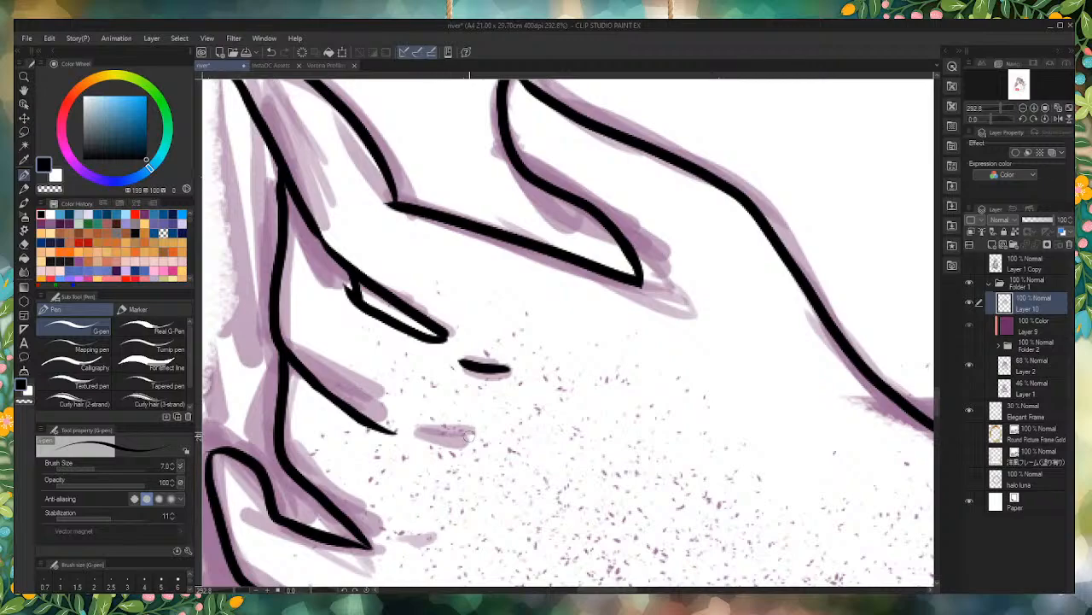
pyautogui.moveTo(472, 435); pyautogui.dragTo(435, 440)
pyautogui.moveTo(442, 555); pyautogui.dragTo(403, 560)
pyautogui.scroll(-4, 418, 546)
pyautogui.scroll(3, 381, 260)
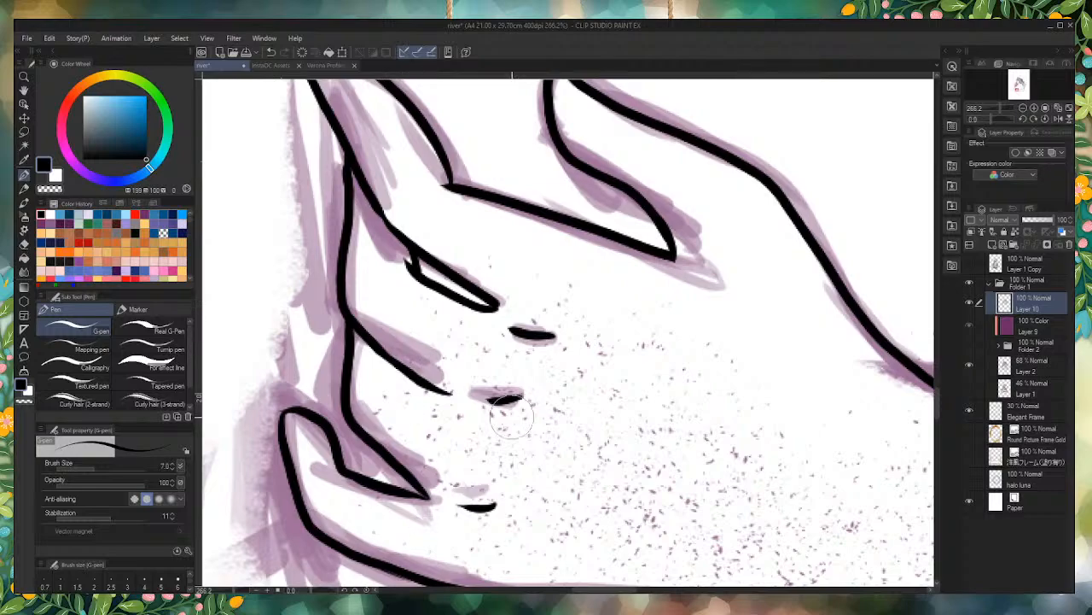
pyautogui.moveTo(516, 403)
pyautogui.mouseDown()
pyautogui.moveTo(562, 405)
pyautogui.moveTo(559, 427)
pyautogui.moveTo(536, 440)
pyautogui.moveTo(513, 432)
pyautogui.moveTo(540, 421)
pyautogui.moveTo(488, 415)
pyautogui.moveTo(522, 422)
pyautogui.mouseUp()
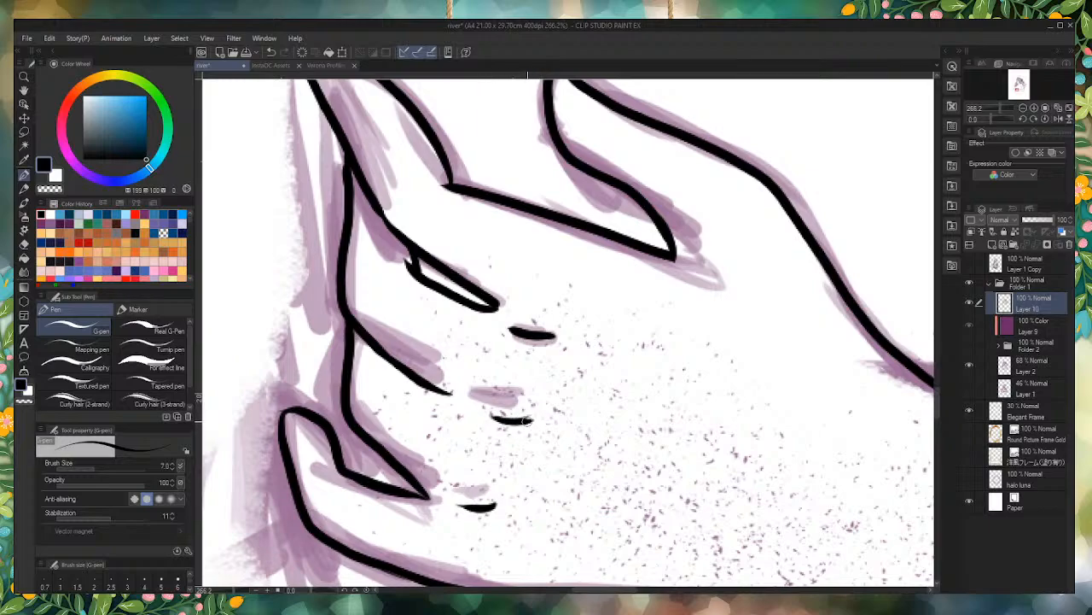
pyautogui.scroll(-8, 373, 359)
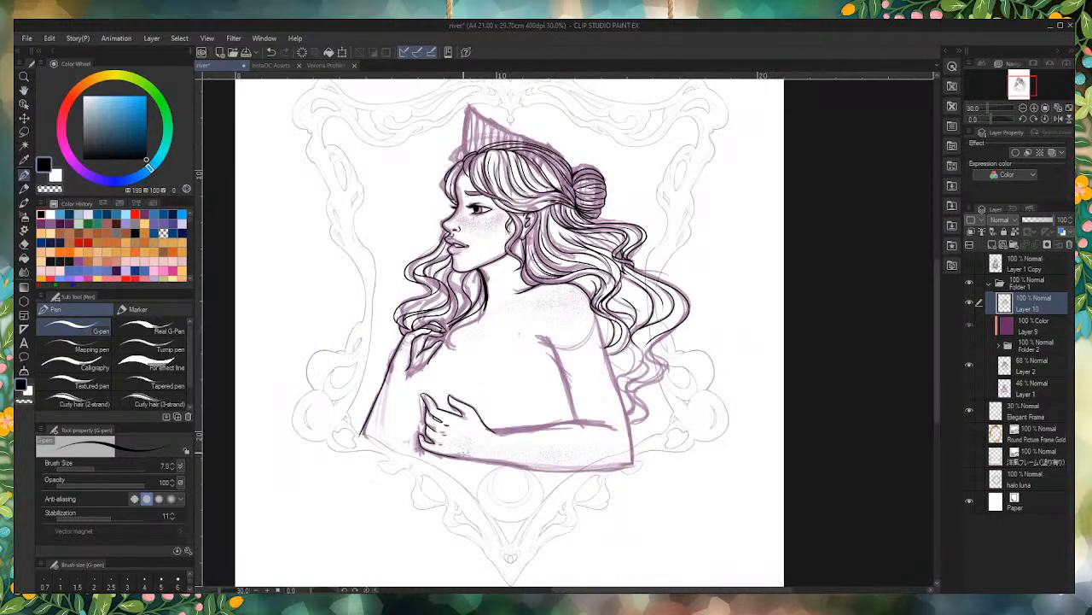
# Step: Try to extend the raised hand's lower contour from the lowest finger down along the palm toward the wrist
pyautogui.scroll(10, 431, 497)
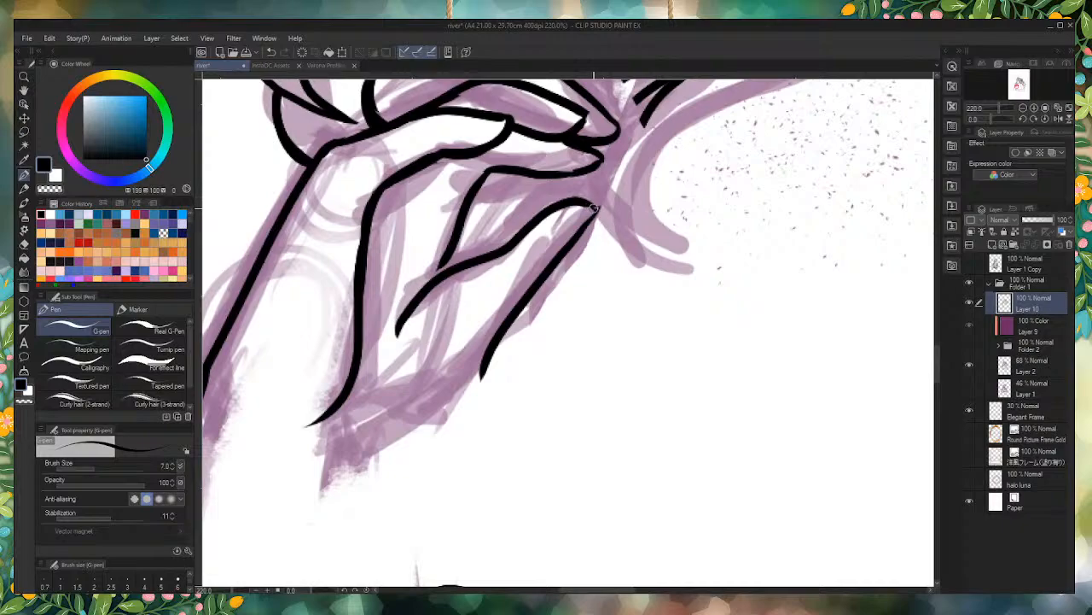
pyautogui.moveTo(567, 246)
pyautogui.mouseDown()
pyautogui.moveTo(452, 401)
pyautogui.moveTo(323, 502)
pyautogui.mouseUp()
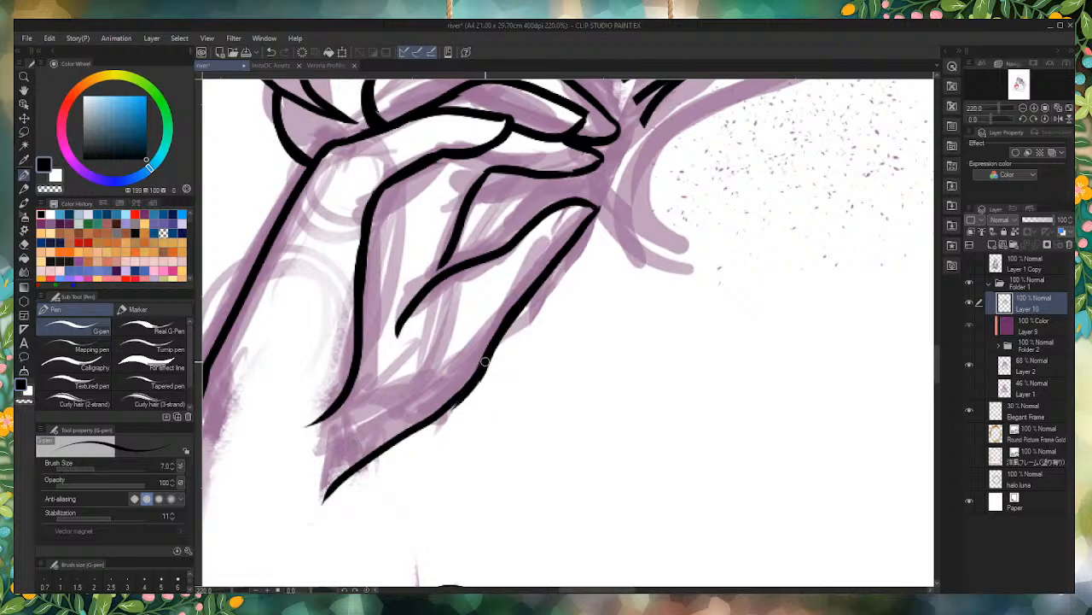
pyautogui.moveTo(480, 376); pyautogui.dragTo(306, 511)
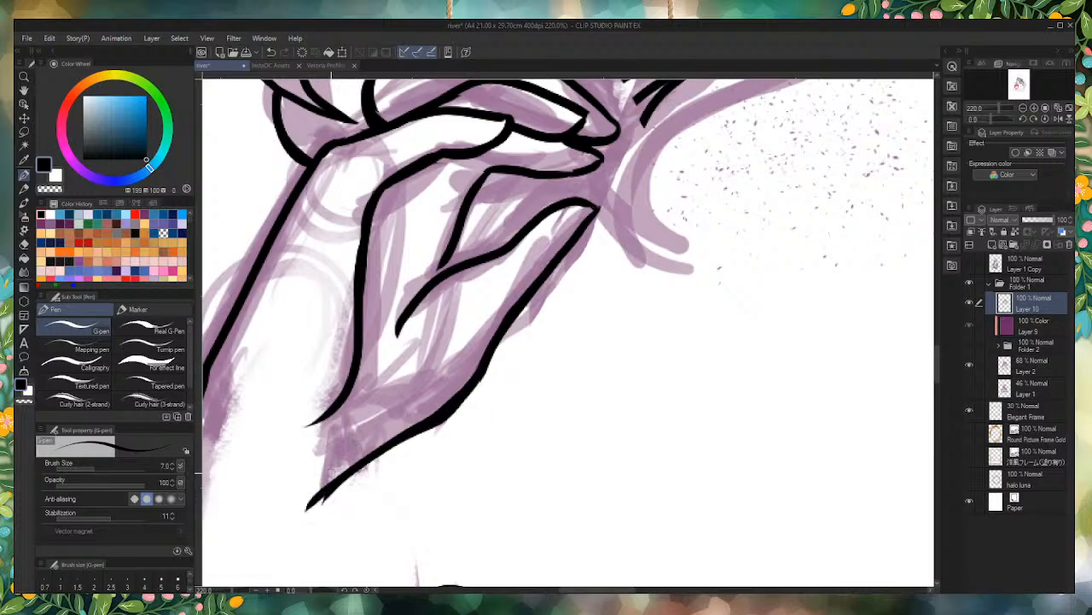
pyautogui.hotkey('ctrl', 'z')
pyautogui.hotkey('ctrl', 'z')
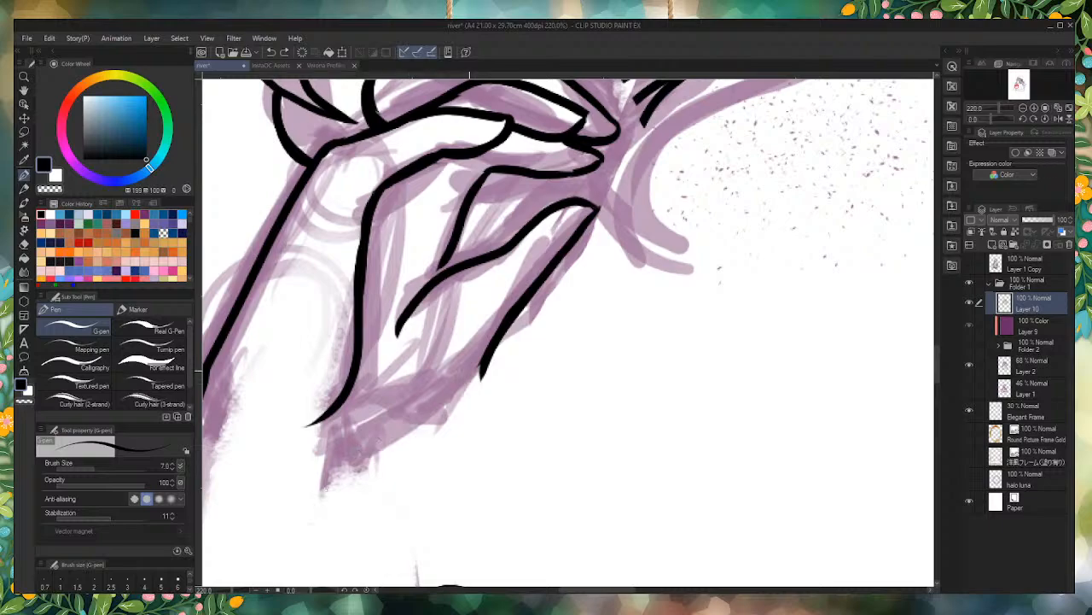
# Step: Ink the raised hand's lower contour from the palm edge down to the wrist and smooth its join with the line above
pyautogui.moveTo(489, 348)
pyautogui.mouseDown()
pyautogui.moveTo(459, 394)
pyautogui.moveTo(321, 475)
pyautogui.moveTo(278, 517)
pyautogui.mouseUp()
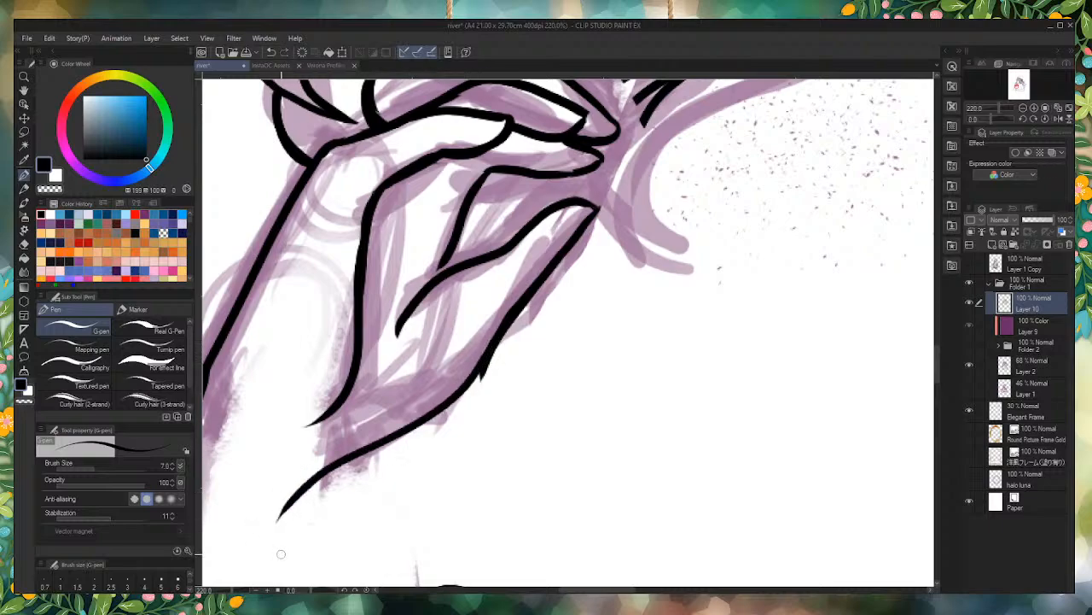
pyautogui.moveTo(509, 352); pyautogui.dragTo(475, 398)
pyautogui.scroll(-5, 526, 314)
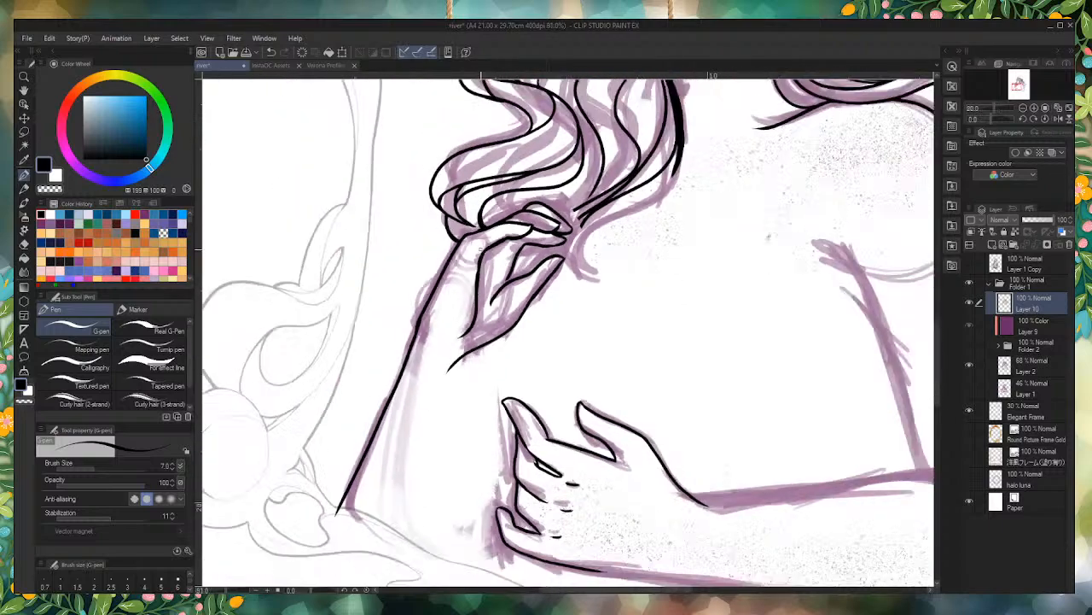
pyautogui.scroll(2, 666, 365)
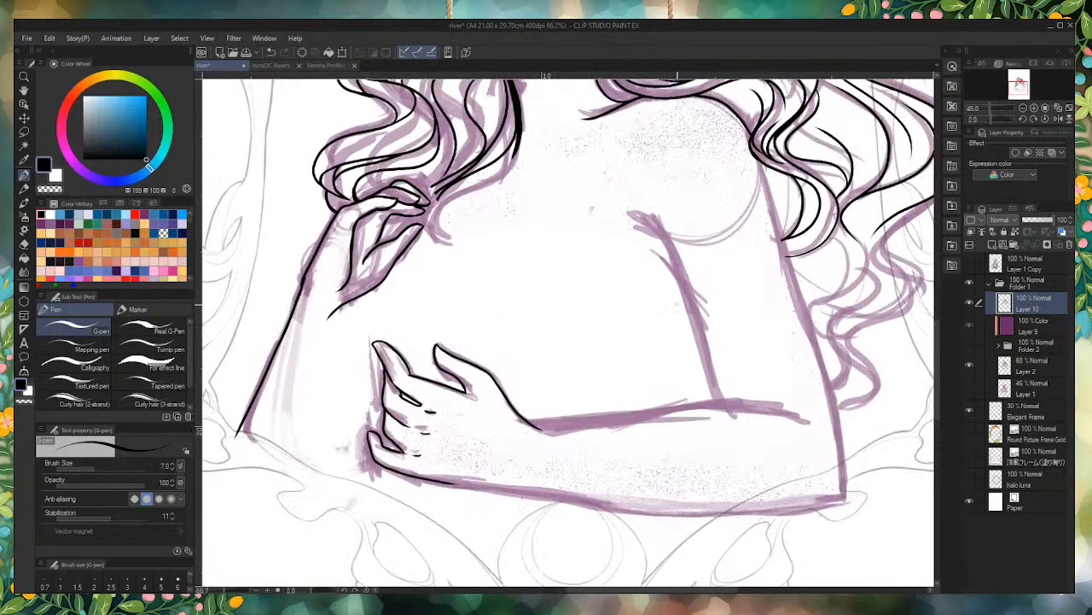
pyautogui.scroll(2, 665, 366)
pyautogui.scroll(-3, 546, 409)
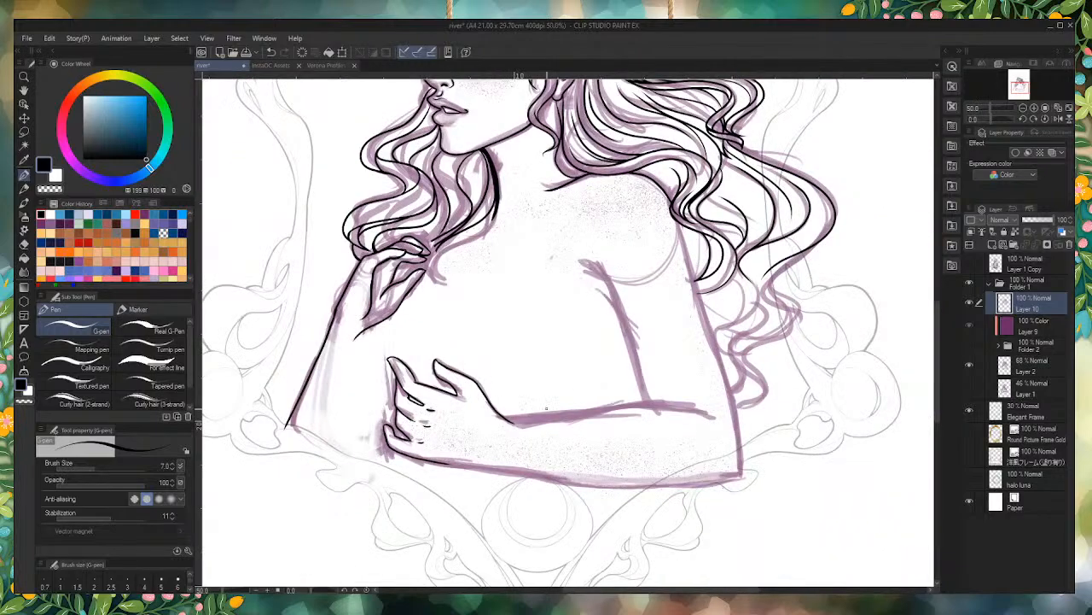
# Step: Extend the outermost hair lock behind the back with an S-shaped curl over the sketch, redrawing the stroke once
pyautogui.scroll(2, 768, 298)
pyautogui.scroll(2, 768, 299)
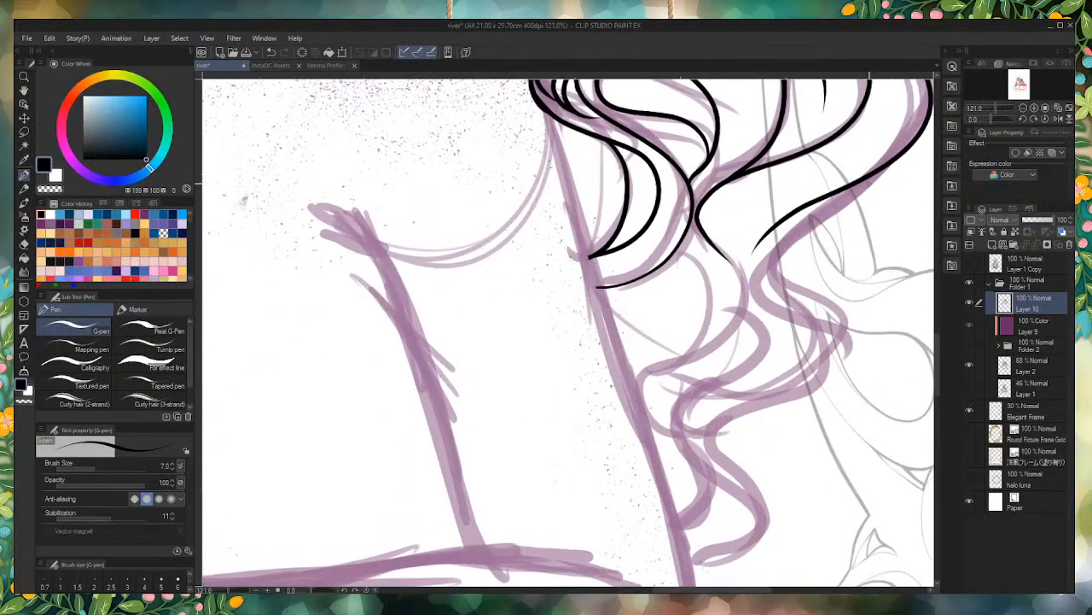
pyautogui.moveTo(878, 170)
pyautogui.mouseDown()
pyautogui.moveTo(791, 229)
pyautogui.moveTo(755, 278)
pyautogui.moveTo(849, 347)
pyautogui.moveTo(828, 373)
pyautogui.moveTo(850, 359)
pyautogui.moveTo(844, 217)
pyautogui.moveTo(822, 241)
pyautogui.mouseUp()
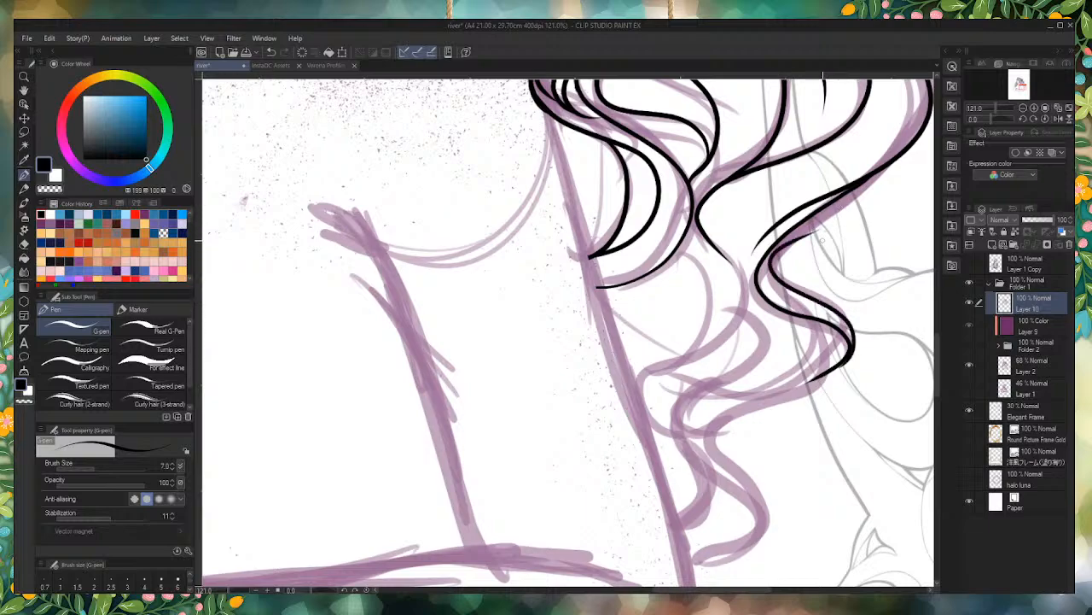
pyautogui.hotkey('ctrl', 'z')
pyautogui.moveTo(880, 168)
pyautogui.mouseDown()
pyautogui.moveTo(779, 251)
pyautogui.moveTo(858, 337)
pyautogui.moveTo(851, 355)
pyautogui.mouseUp()
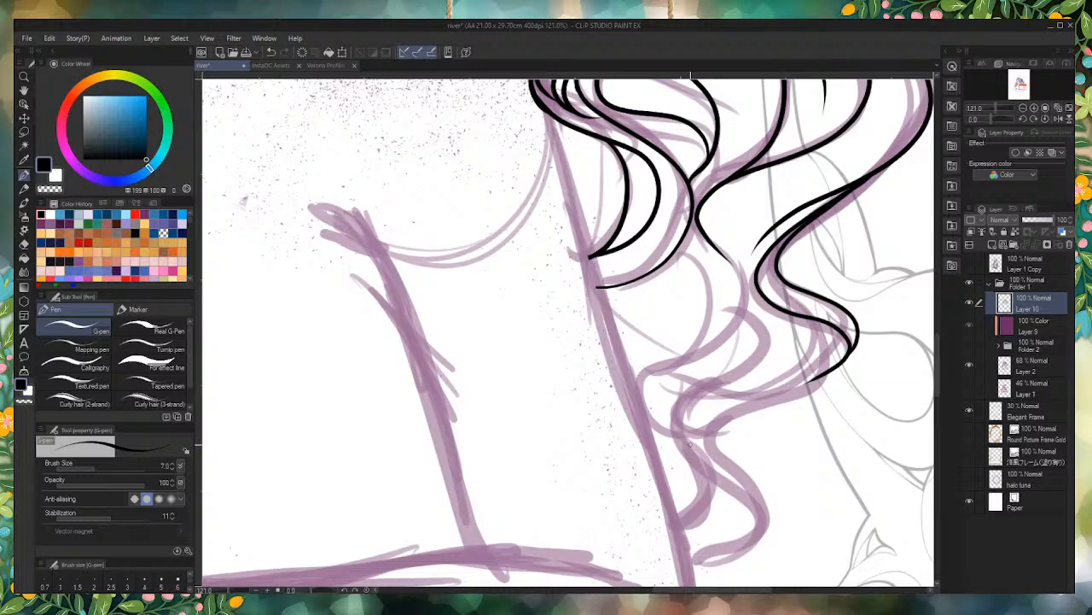
# Step: Try to ink the outer line of the upper arm from beneath the shoulder hair down to the elbow
pyautogui.scroll(-3, 725, 347)
pyautogui.scroll(-2, 483, 362)
pyautogui.scroll(2, 474, 337)
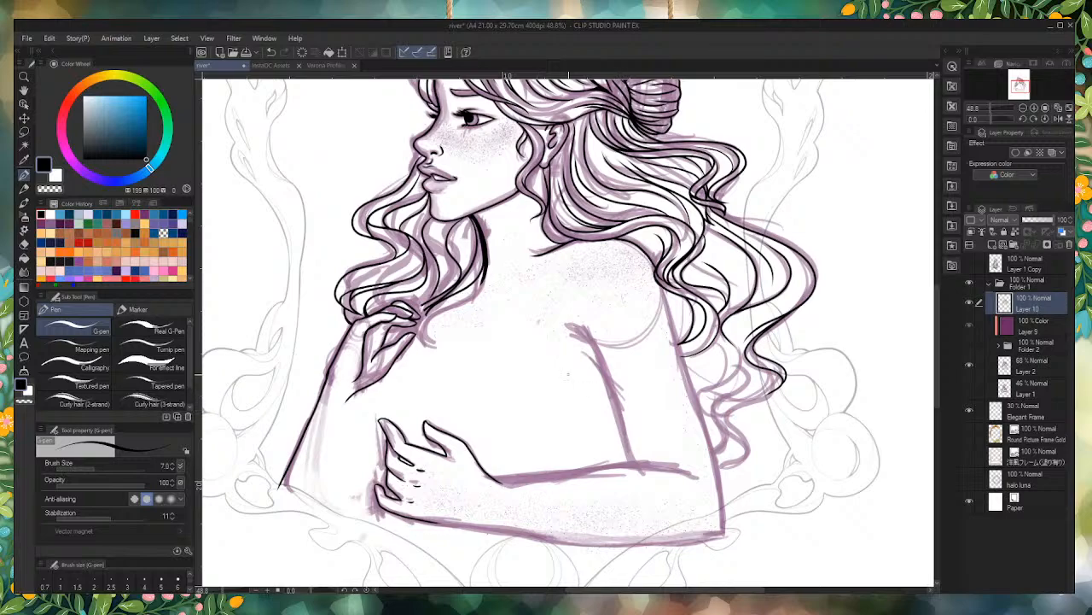
pyautogui.scroll(2, 669, 292)
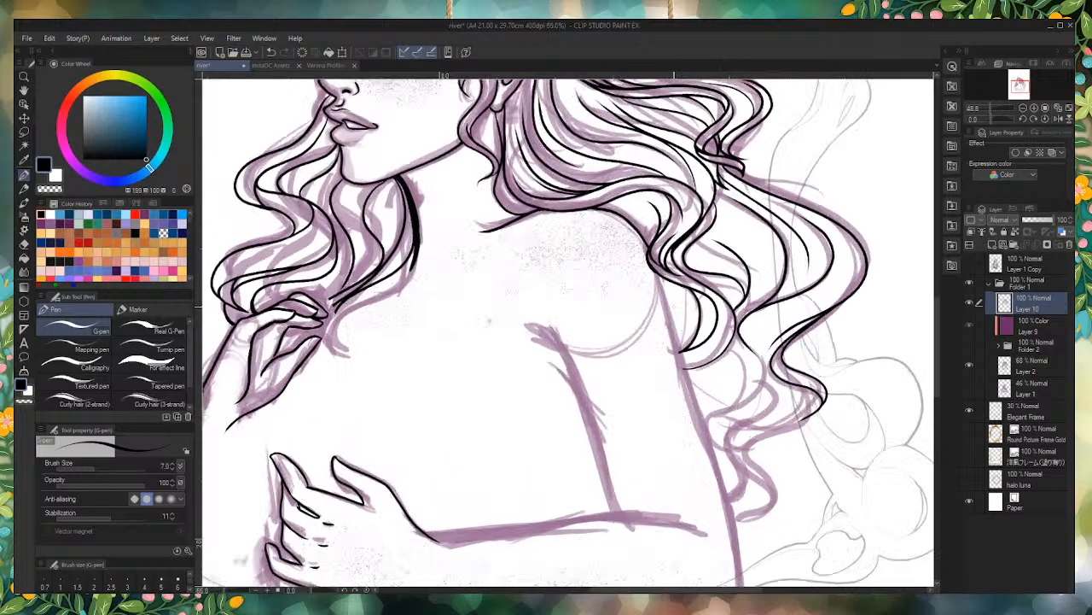
pyautogui.scroll(-3, 669, 294)
pyautogui.scroll(3, 669, 355)
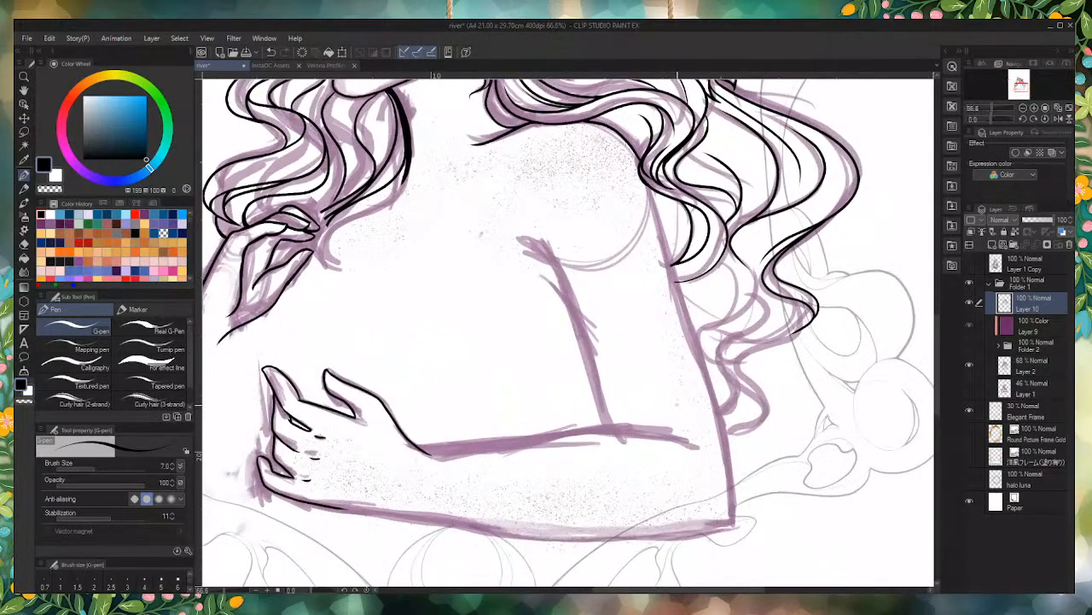
pyautogui.scroll(-2, 692, 495)
pyautogui.scroll(4, 691, 495)
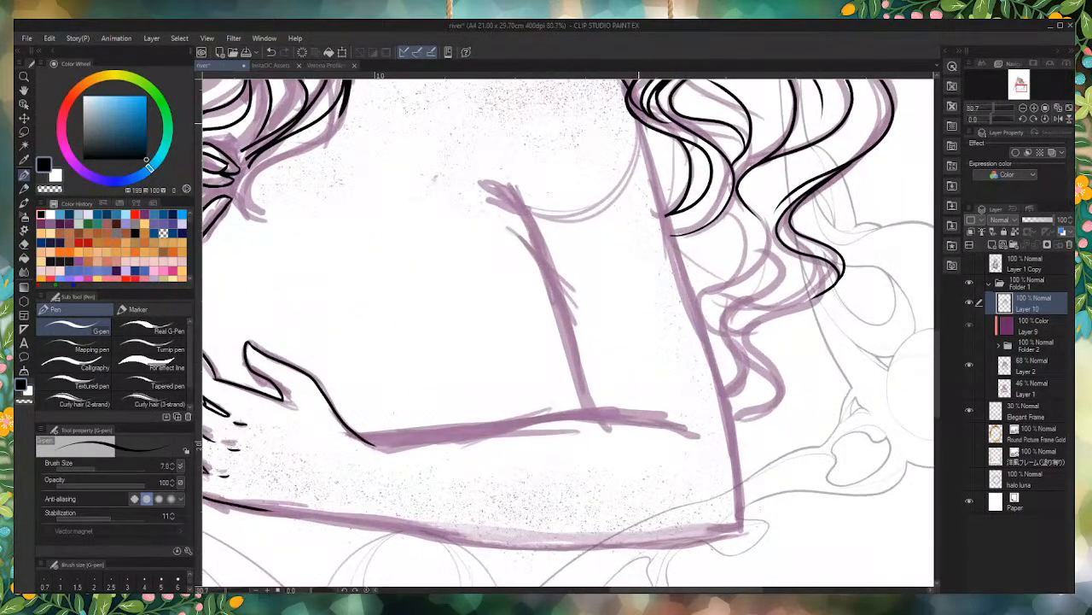
pyautogui.moveTo(637, 118)
pyautogui.mouseDown()
pyautogui.moveTo(715, 393)
pyautogui.moveTo(734, 550)
pyautogui.mouseUp()
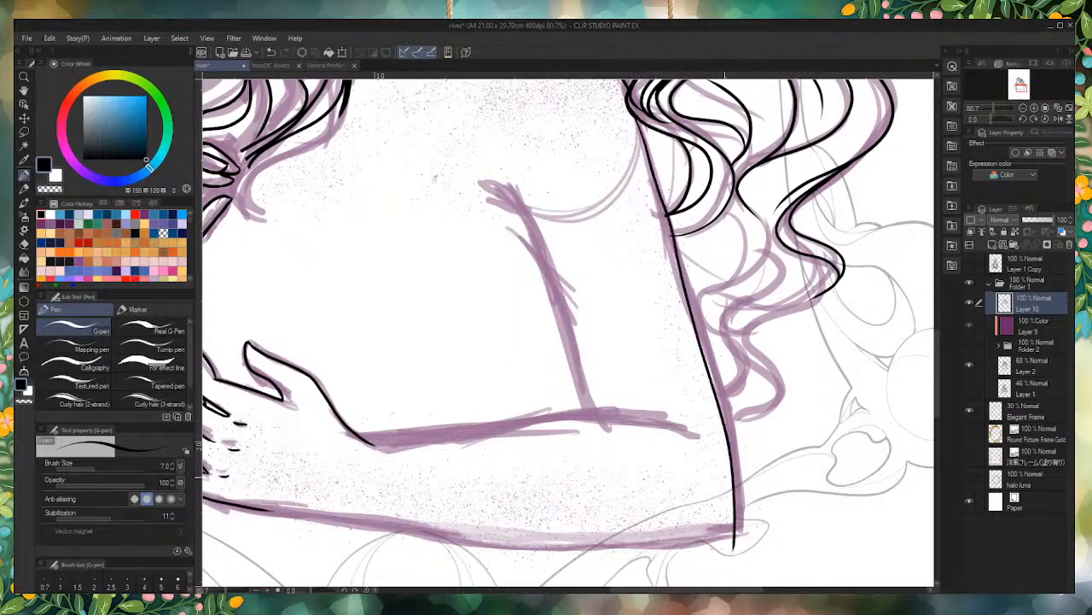
pyautogui.scroll(-7, 725, 477)
pyautogui.scroll(2, 582, 328)
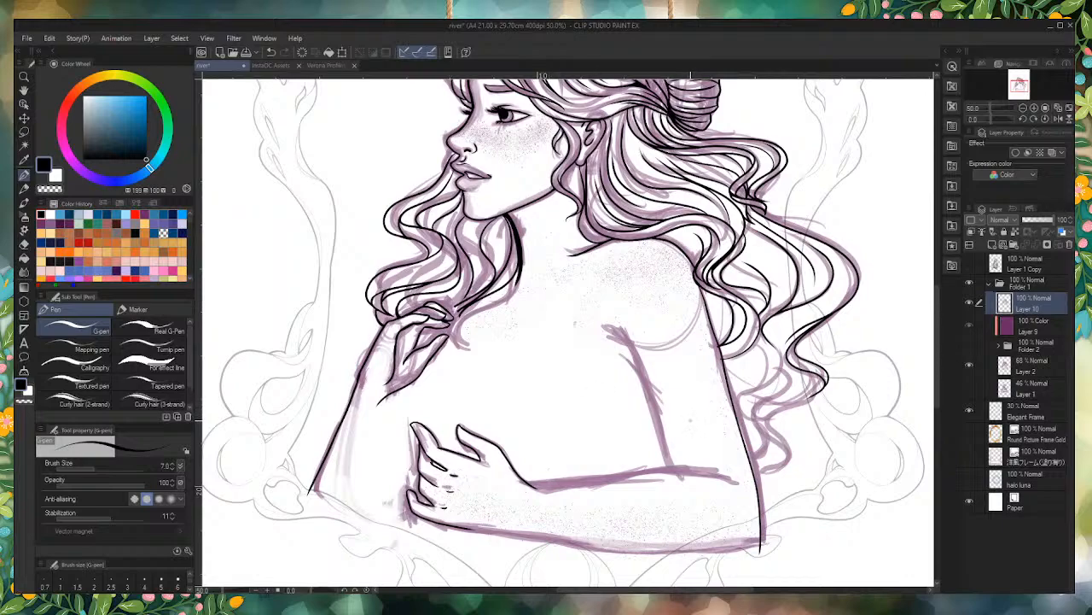
pyautogui.hotkey('ctrl', 'z')
# Step: Ink two roughly parallel wavy hair strands that sweep down from the shoulder locks and curl over the upper arm
pyautogui.scroll(4, 725, 339)
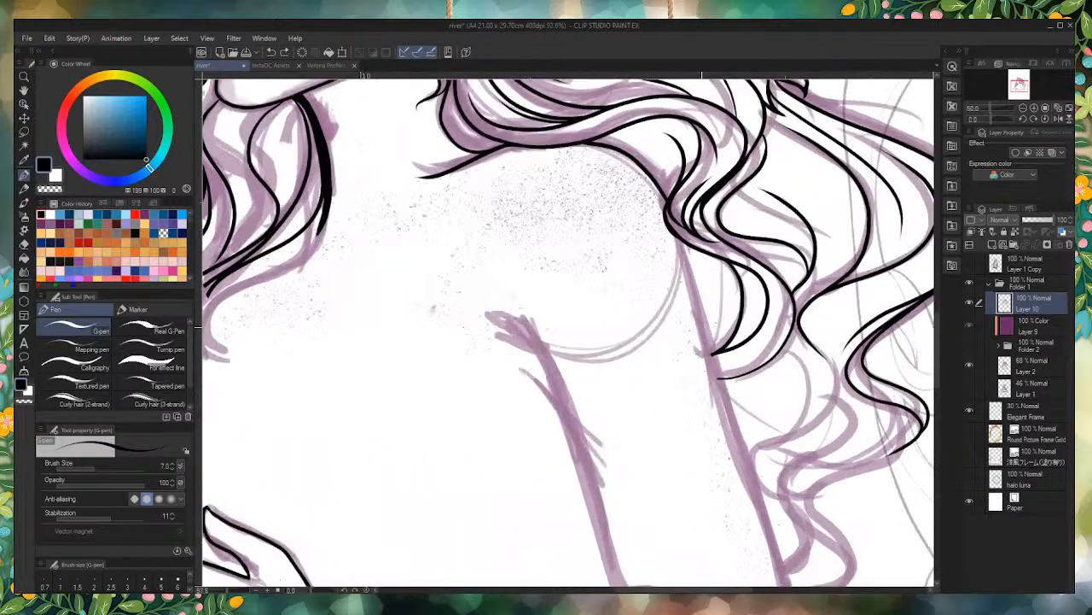
pyautogui.scroll(-3, 681, 243)
pyautogui.scroll(5, 753, 346)
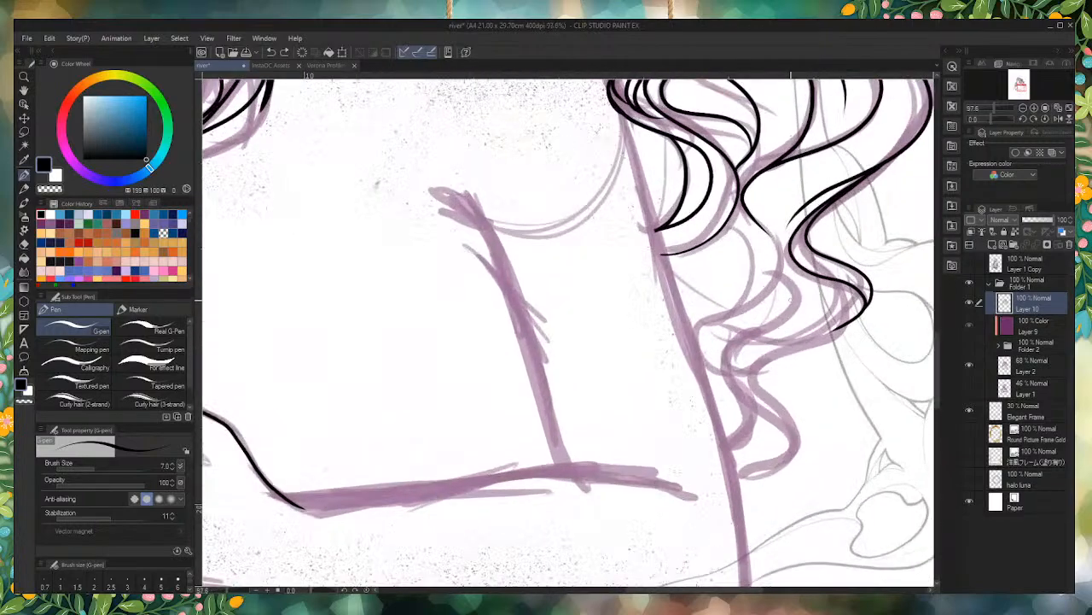
pyautogui.moveTo(737, 177)
pyautogui.mouseDown()
pyautogui.moveTo(772, 256)
pyautogui.moveTo(647, 337)
pyautogui.moveTo(670, 418)
pyautogui.mouseUp()
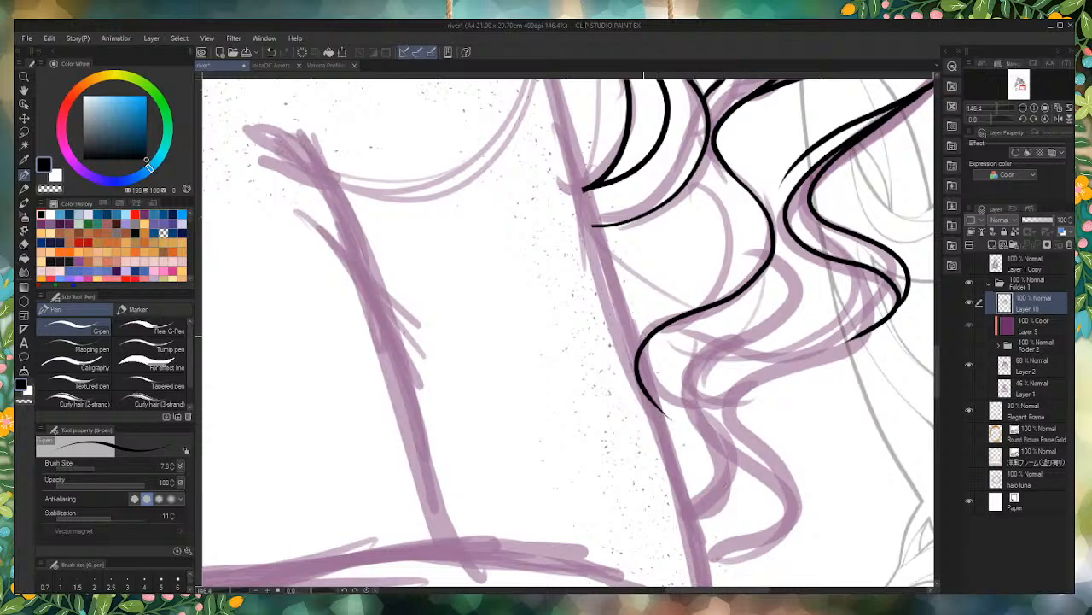
pyautogui.moveTo(634, 361)
pyautogui.mouseDown()
pyautogui.moveTo(647, 321)
pyautogui.moveTo(707, 297)
pyautogui.moveTo(733, 216)
pyautogui.moveTo(703, 183)
pyautogui.moveTo(735, 254)
pyautogui.moveTo(645, 324)
pyautogui.moveTo(647, 425)
pyautogui.mouseUp()
pyautogui.hotkey('ctrl', 'z')
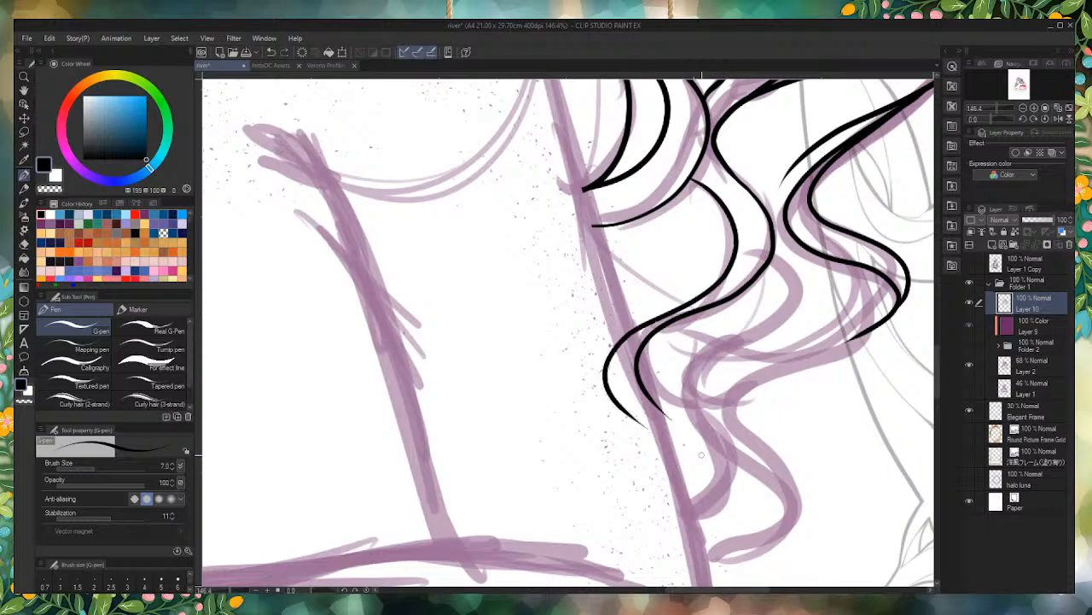
# Step: Ink a short inner line in the outermost curl and continue that lock down in a long S-curve toward the elbow
pyautogui.moveTo(771, 256)
pyautogui.mouseDown()
pyautogui.moveTo(793, 307)
pyautogui.moveTo(703, 385)
pyautogui.moveTo(695, 475)
pyautogui.moveTo(742, 539)
pyautogui.mouseUp()
pyautogui.hotkey('ctrl', 'z')
pyautogui.scroll(1, 853, 251)
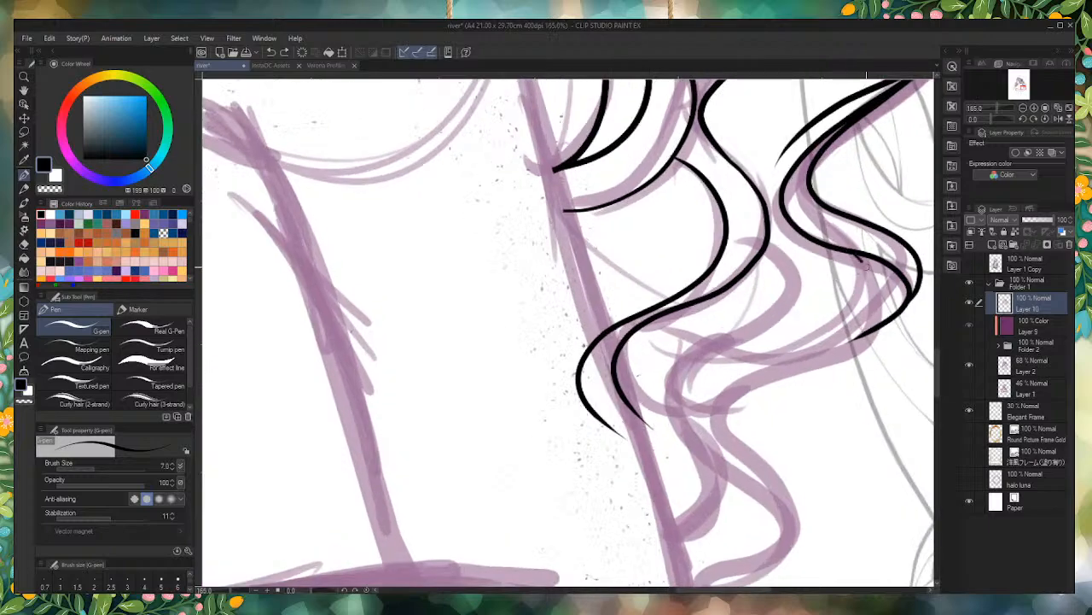
pyautogui.moveTo(858, 254)
pyautogui.mouseDown()
pyautogui.moveTo(811, 360)
pyautogui.moveTo(717, 470)
pyautogui.moveTo(756, 563)
pyautogui.mouseUp()
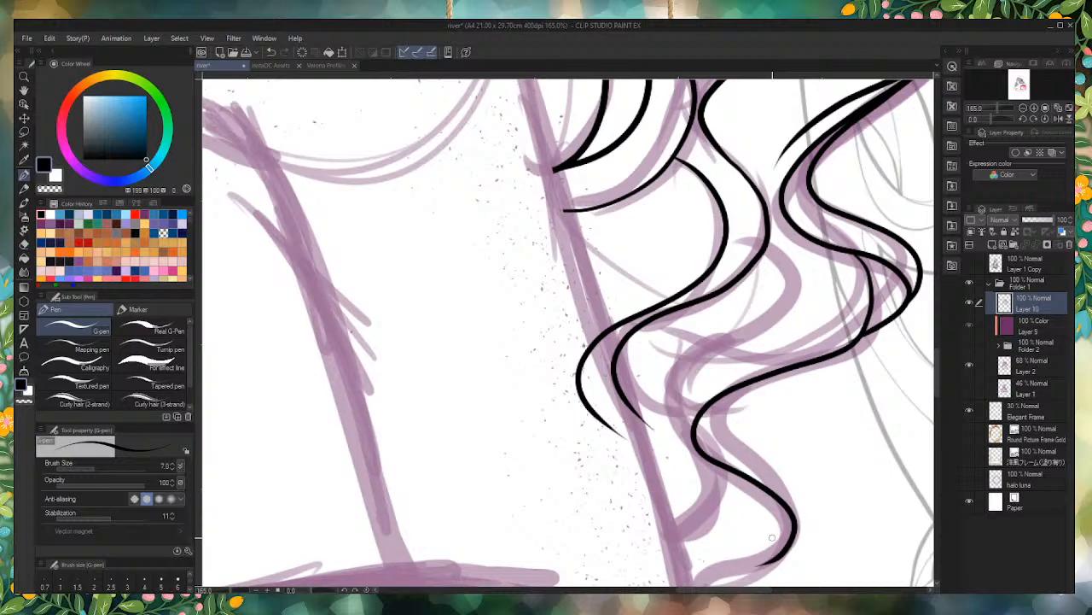
# Step: Try to ink a second line alongside the outer edge of the lowest curl
pyautogui.scroll(1, 743, 480)
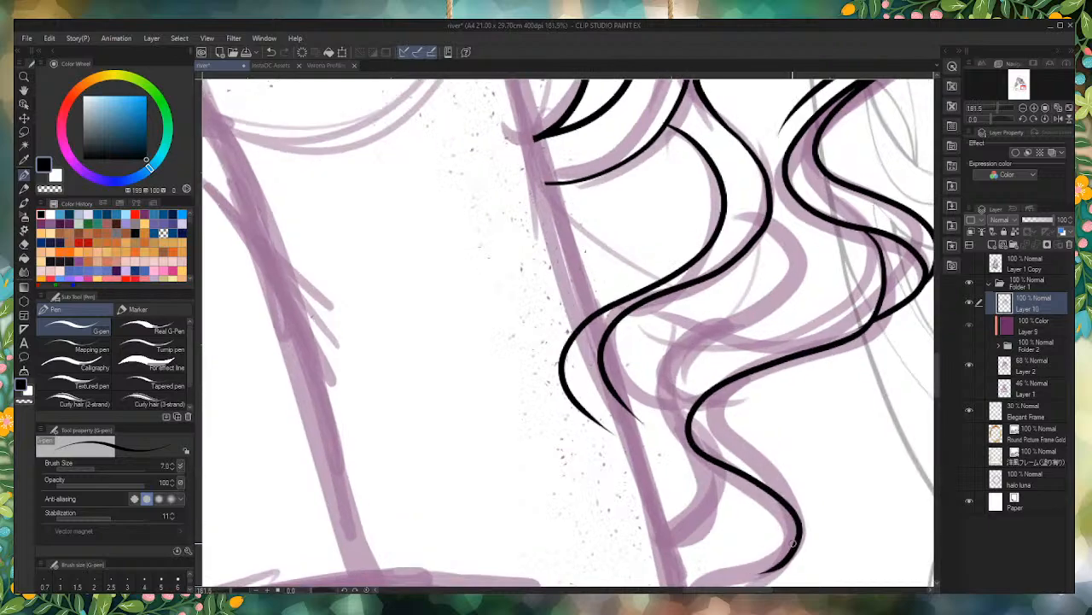
pyautogui.moveTo(790, 555)
pyautogui.mouseDown()
pyautogui.moveTo(804, 531)
pyautogui.moveTo(778, 462)
pyautogui.moveTo(721, 418)
pyautogui.moveTo(744, 367)
pyautogui.mouseUp()
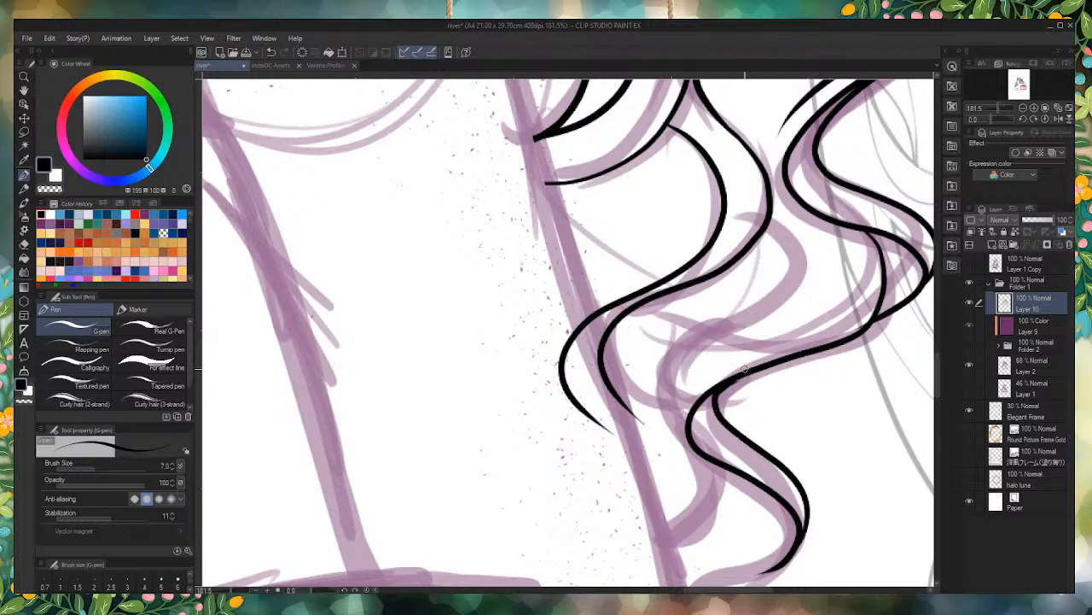
pyautogui.hotkey('ctrl', 'z')
pyautogui.moveTo(798, 559)
pyautogui.mouseDown()
pyautogui.moveTo(761, 437)
pyautogui.moveTo(788, 355)
pyautogui.moveTo(725, 391)
pyautogui.moveTo(815, 534)
pyautogui.moveTo(717, 571)
pyautogui.mouseUp()
pyautogui.hotkey('ctrl', 'z')
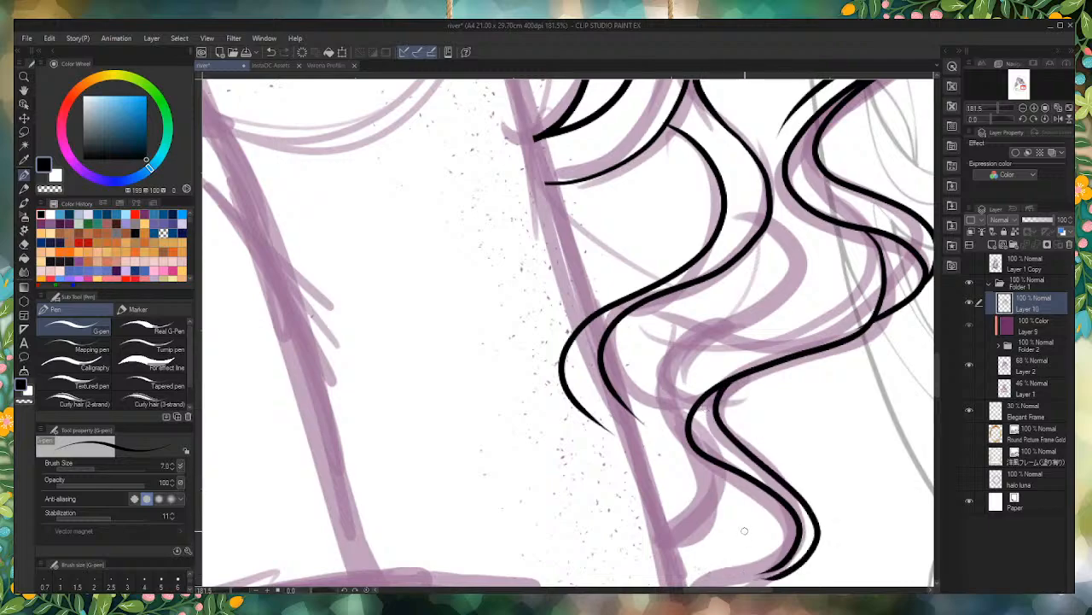
pyautogui.hotkey('ctrl', 'z')
# Step: Extend the lowest curl to a hooked tip over the arm line and ink a smaller strand branching off above it
pyautogui.scroll(-5, 745, 531)
pyautogui.scroll(5, 665, 409)
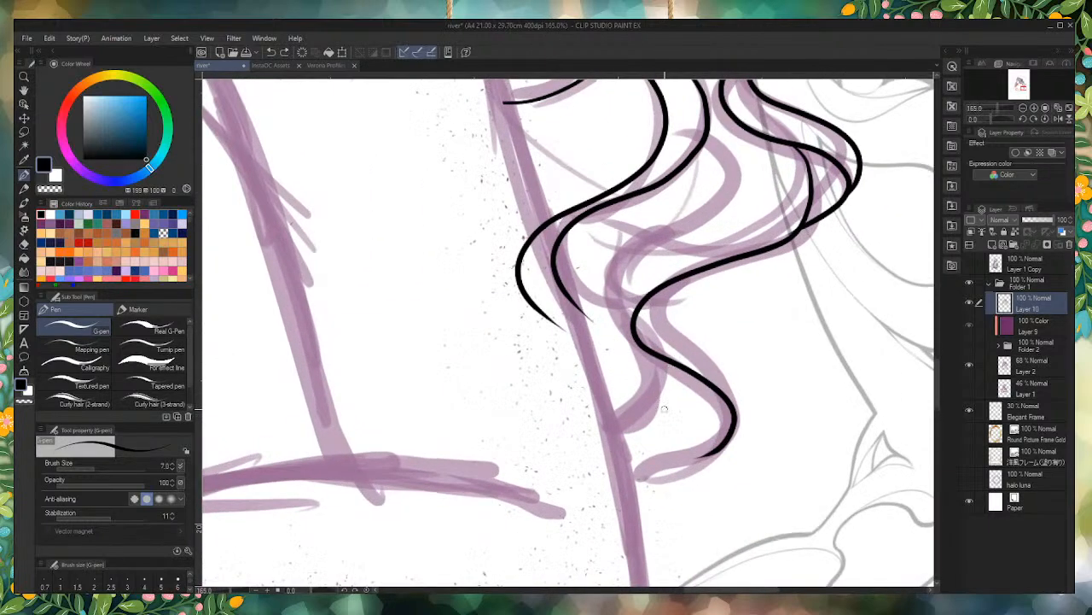
pyautogui.scroll(4, 665, 408)
pyautogui.moveTo(736, 427)
pyautogui.mouseDown()
pyautogui.moveTo(643, 471)
pyautogui.moveTo(543, 577)
pyautogui.mouseUp()
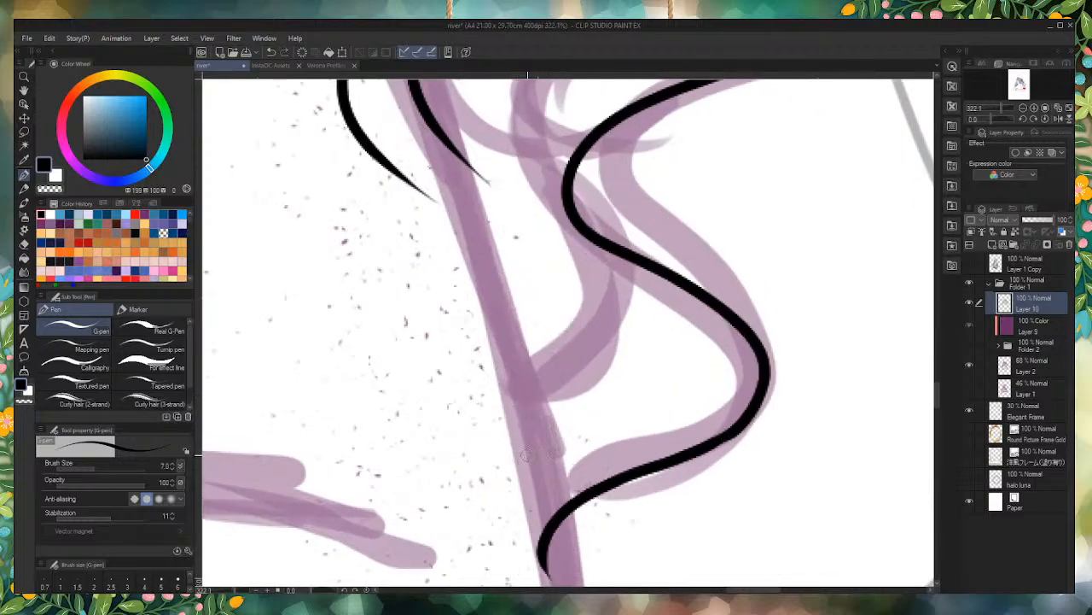
pyautogui.moveTo(543, 495)
pyautogui.mouseDown()
pyautogui.moveTo(539, 401)
pyautogui.moveTo(597, 245)
pyautogui.mouseUp()
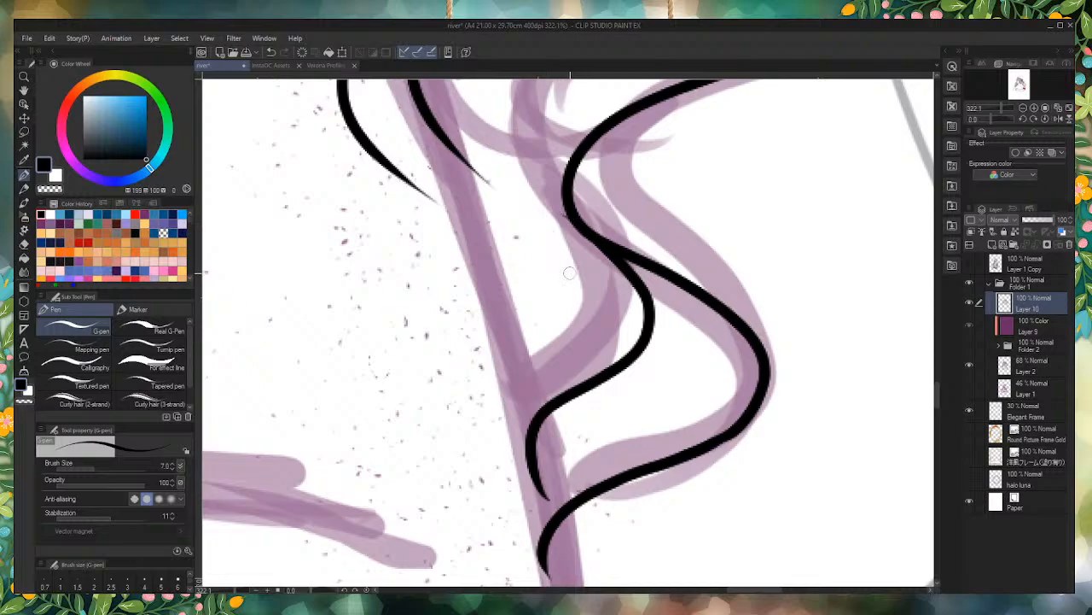
# Step: Ink a middle strand from the lowest curl's bend up through the sketched wave and join its upper end to the neighbouring lock
pyautogui.scroll(-3, 646, 376)
pyautogui.scroll(-1, 650, 393)
pyautogui.scroll(3, 632, 410)
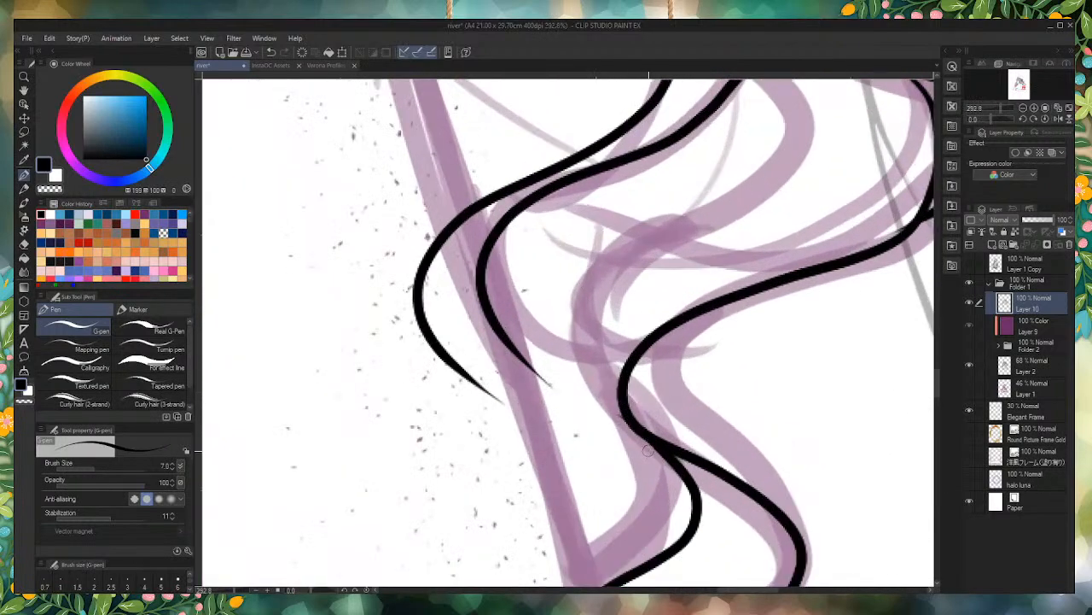
pyautogui.moveTo(626, 415)
pyautogui.mouseDown()
pyautogui.moveTo(585, 343)
pyautogui.moveTo(630, 253)
pyautogui.moveTo(772, 175)
pyautogui.moveTo(770, 79)
pyautogui.mouseUp()
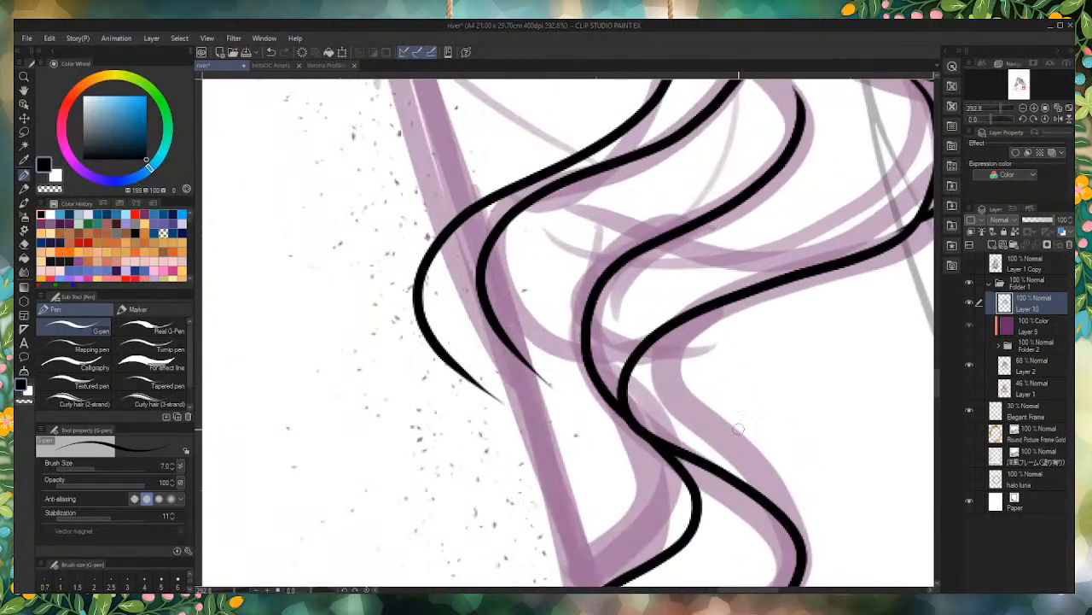
pyautogui.scroll(-4, 738, 428)
pyautogui.scroll(3, 746, 304)
pyautogui.scroll(2, 758, 348)
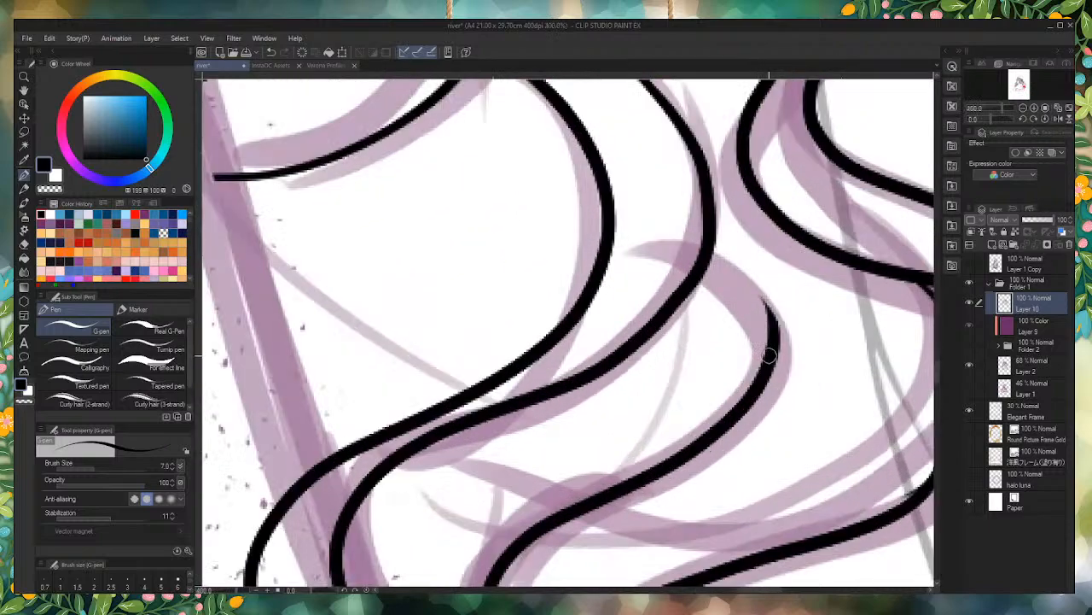
pyautogui.moveTo(776, 324)
pyautogui.mouseDown()
pyautogui.moveTo(743, 249)
pyautogui.moveTo(711, 209)
pyautogui.mouseUp()
pyautogui.moveTo(769, 307); pyautogui.dragTo(712, 212)
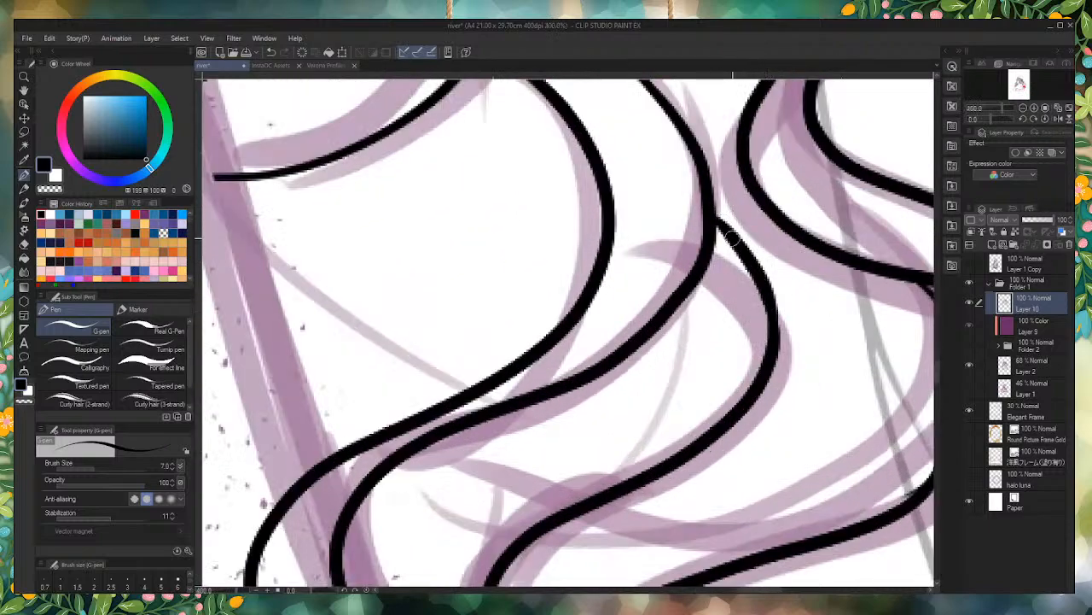
# Step: Ink a second line along the outer side of the lowest curl, from its upper bend down to its widest point
pyautogui.scroll(-3, 734, 248)
pyautogui.scroll(3, 690, 432)
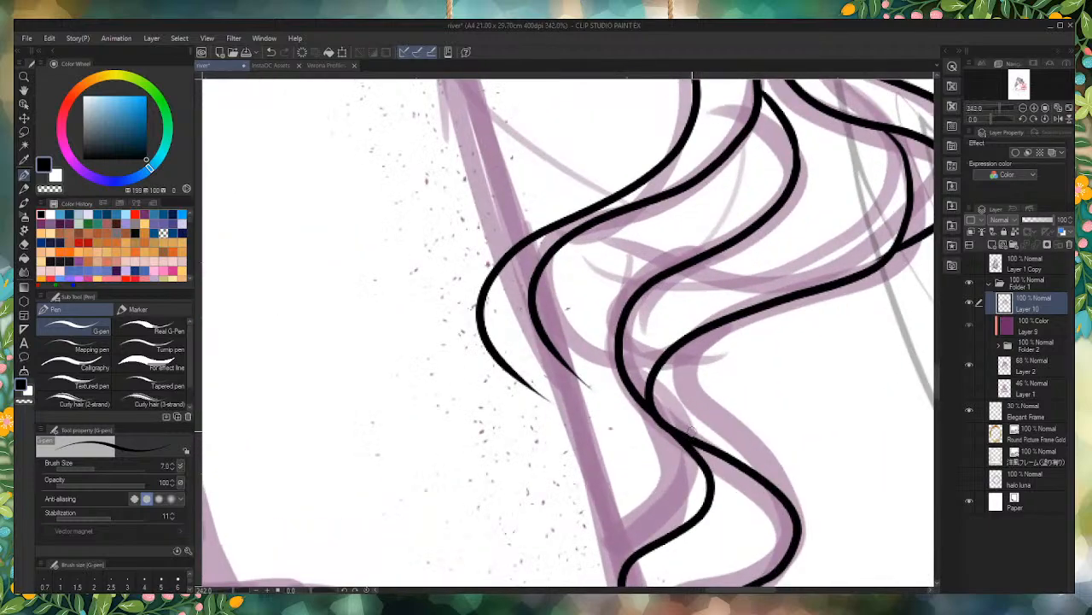
pyautogui.moveTo(720, 322)
pyautogui.mouseDown()
pyautogui.moveTo(694, 342)
pyautogui.moveTo(700, 409)
pyautogui.moveTo(779, 476)
pyautogui.moveTo(789, 538)
pyautogui.mouseUp()
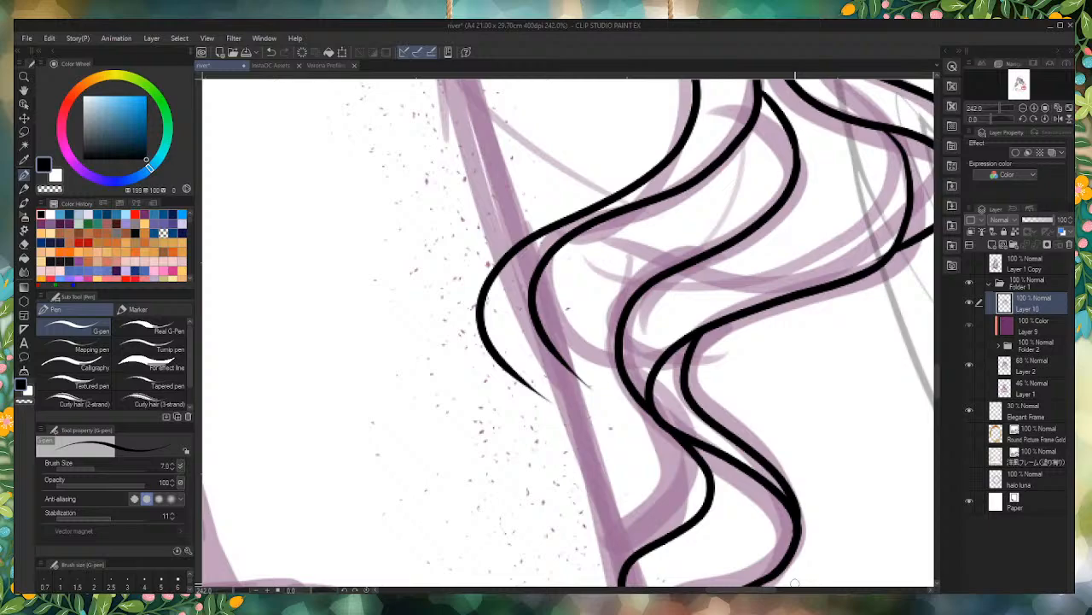
# Step: Try to ink a second line along the inner side of the small strand branching off the lowest curl
pyautogui.scroll(-3, 602, 325)
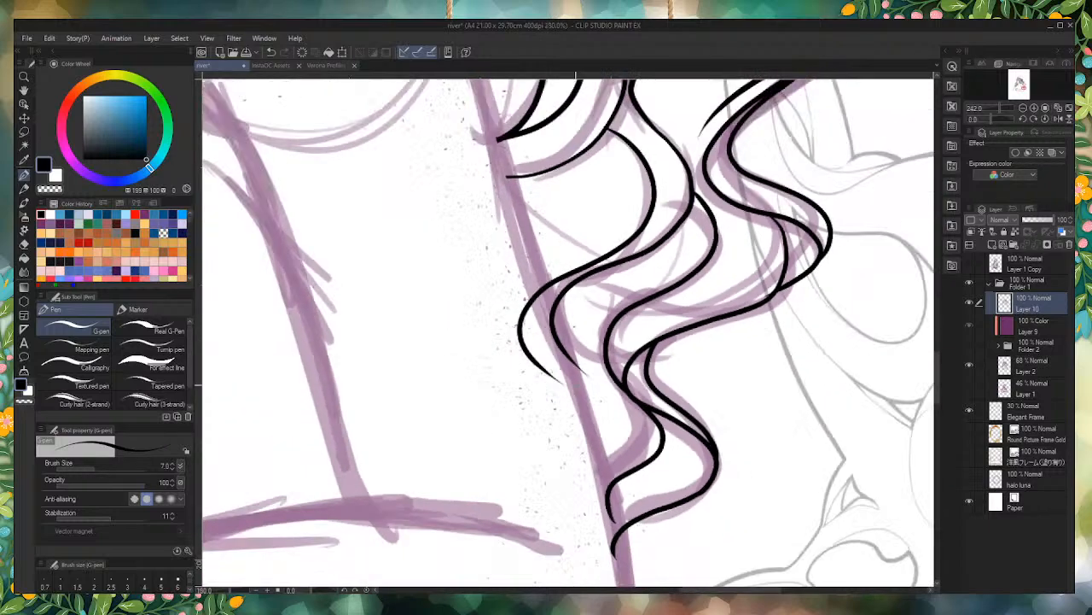
pyautogui.scroll(2, 617, 327)
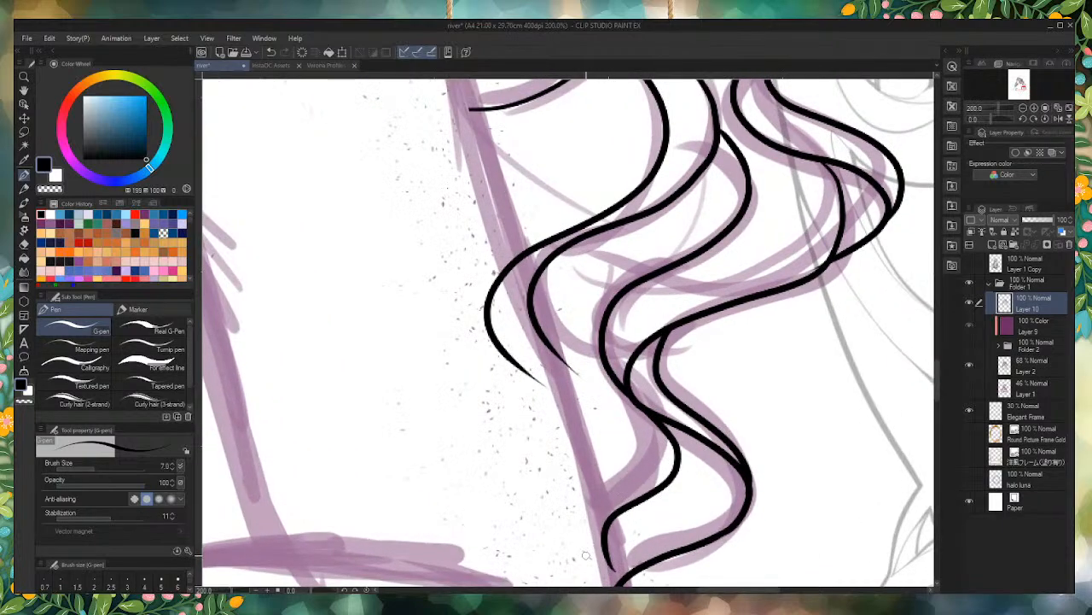
pyautogui.moveTo(586, 555)
pyautogui.mouseDown()
pyautogui.moveTo(594, 516)
pyautogui.moveTo(659, 421)
pyautogui.mouseUp()
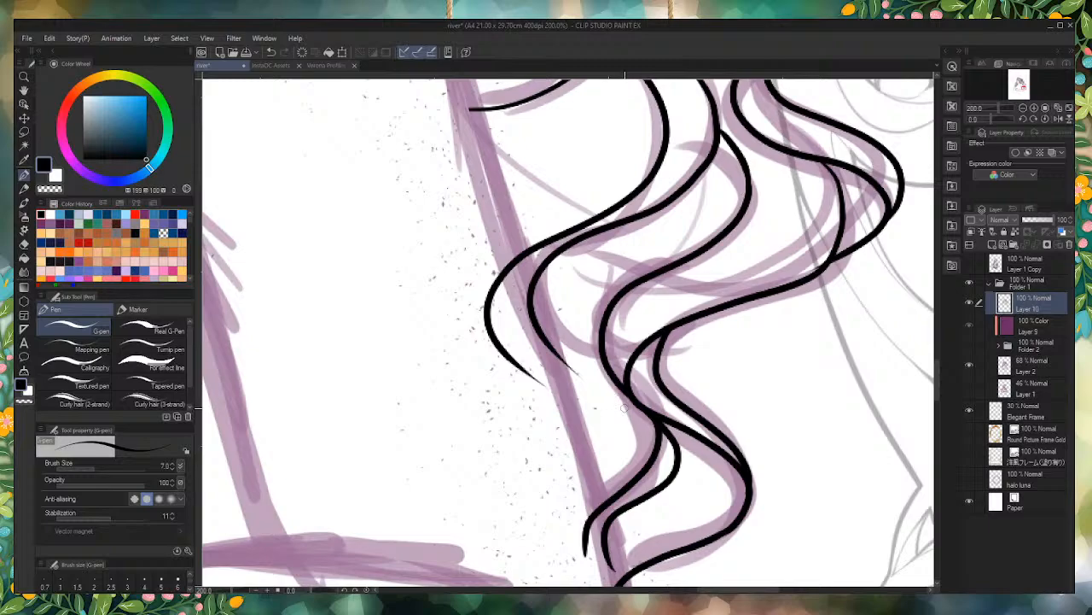
pyautogui.hotkey('ctrl', 'z')
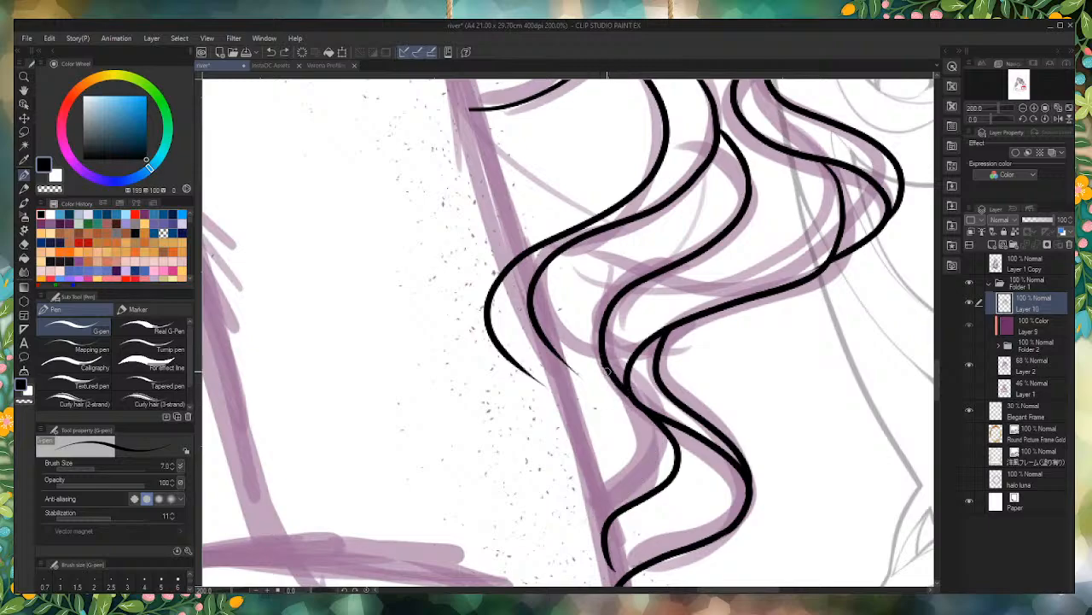
# Step: Ink a strand from the bend above the lowest curl down across the sketched arm line to a pointed tip
pyautogui.moveTo(626, 376)
pyautogui.mouseDown()
pyautogui.moveTo(626, 446)
pyautogui.moveTo(547, 521)
pyautogui.mouseUp()
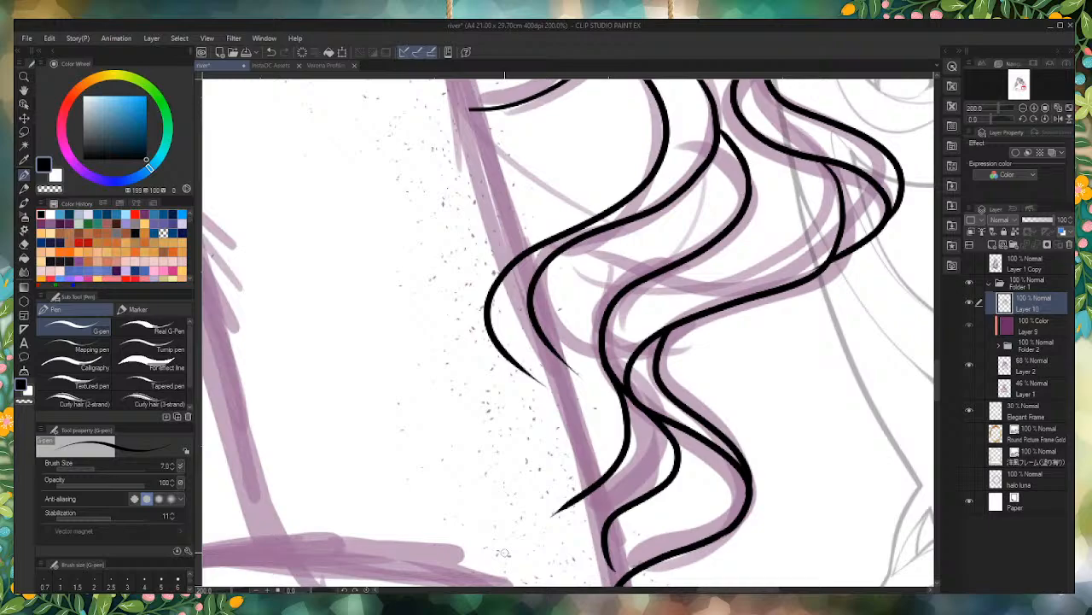
pyautogui.scroll(-11, 628, 427)
pyautogui.scroll(8, 613, 374)
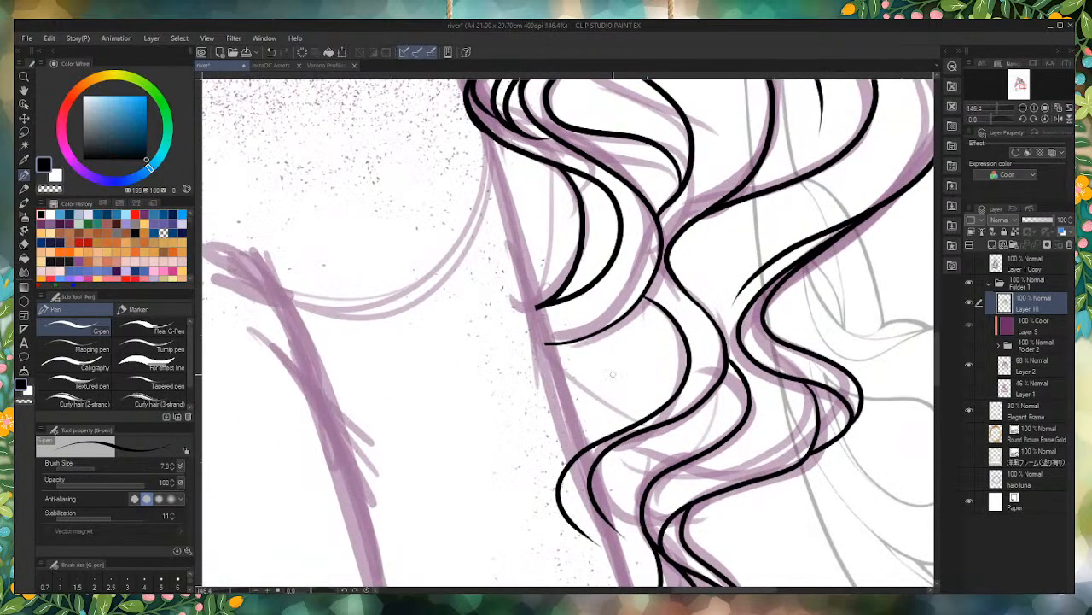
# Step: Ink a short inner line along the upper bend of the wavy lock beside the arm, forming a narrow sliver
pyautogui.scroll(2, 613, 374)
pyautogui.scroll(12, 662, 265)
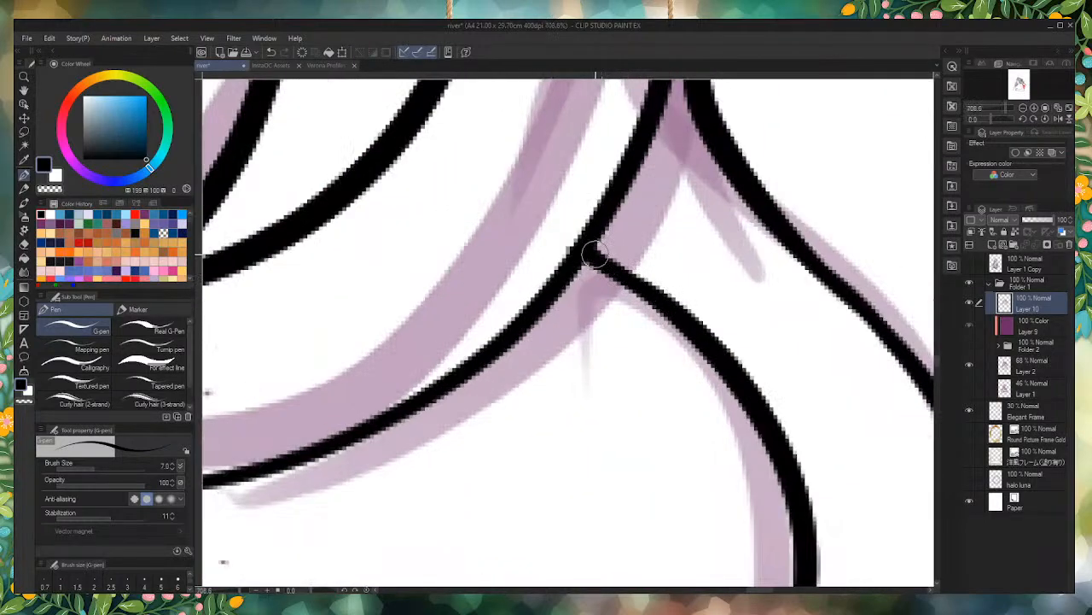
pyautogui.scroll(-8, 662, 289)
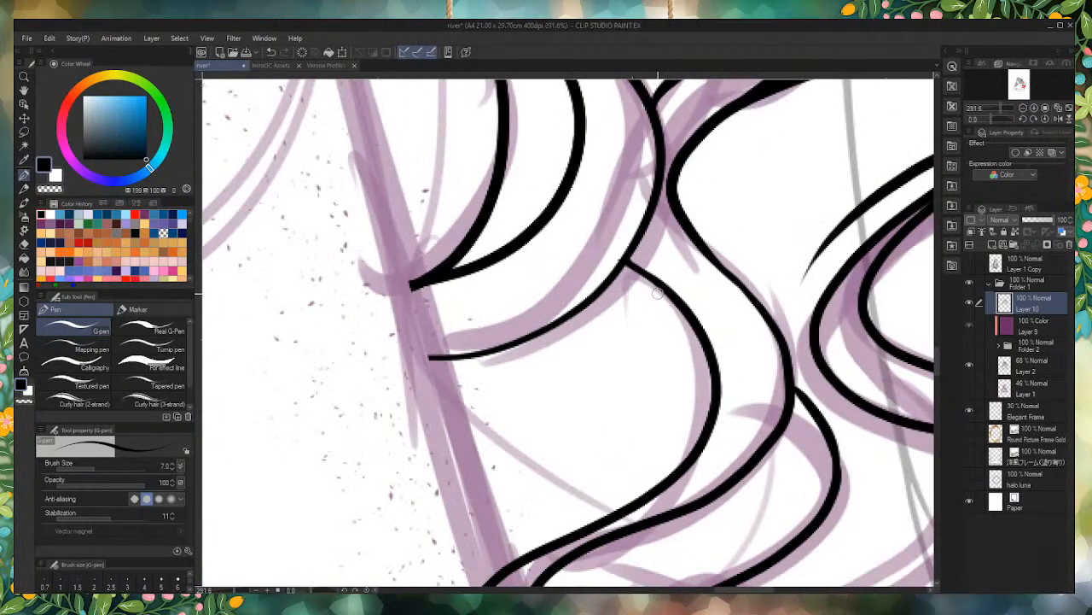
pyautogui.scroll(-2, 663, 312)
pyautogui.scroll(-1, 559, 366)
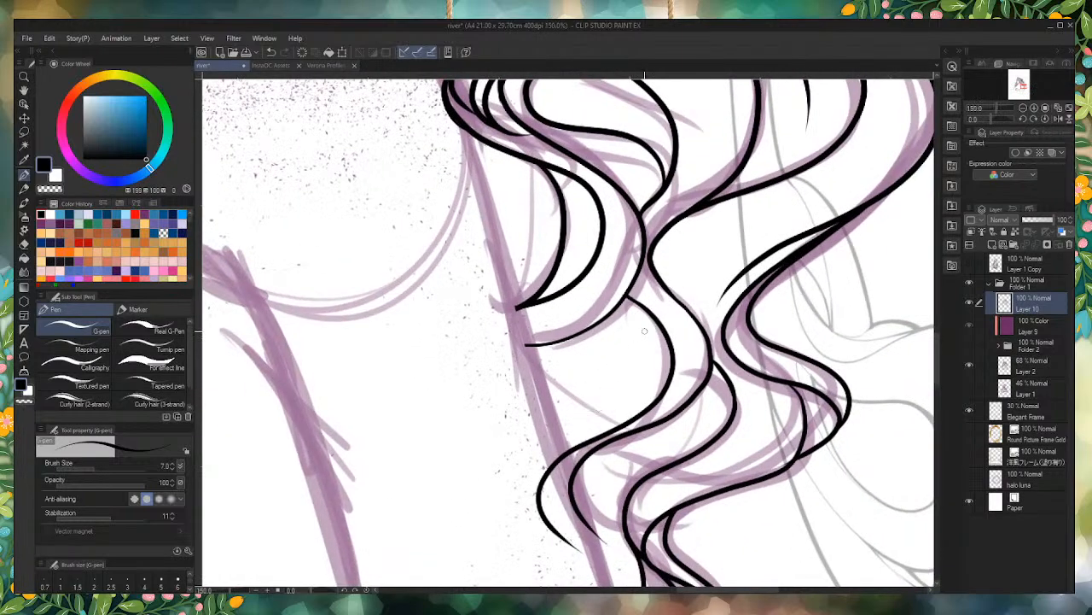
pyautogui.scroll(6, 644, 311)
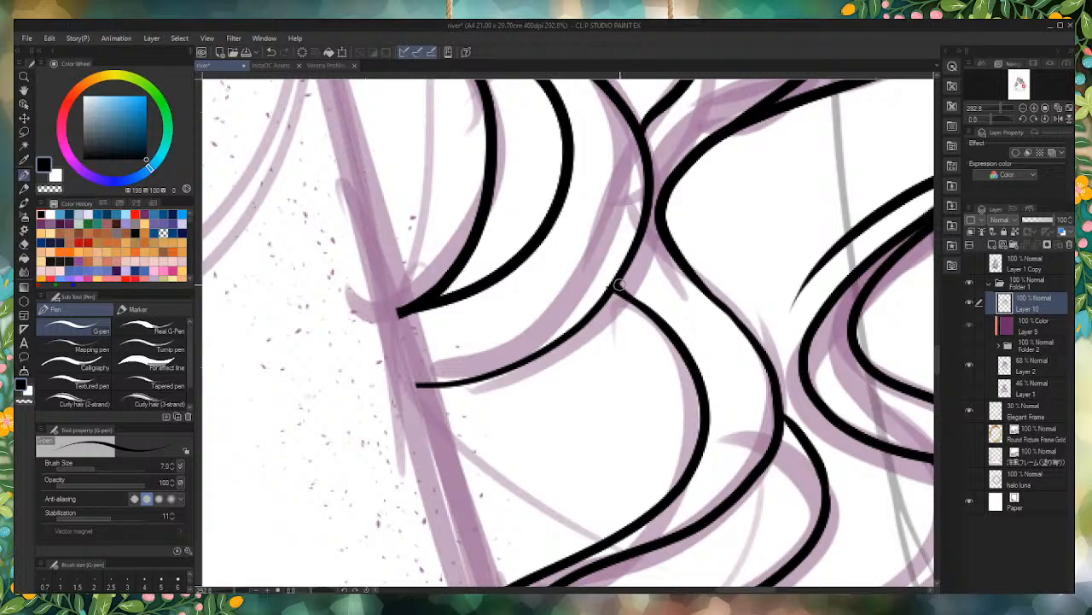
pyautogui.scroll(-3, 607, 299)
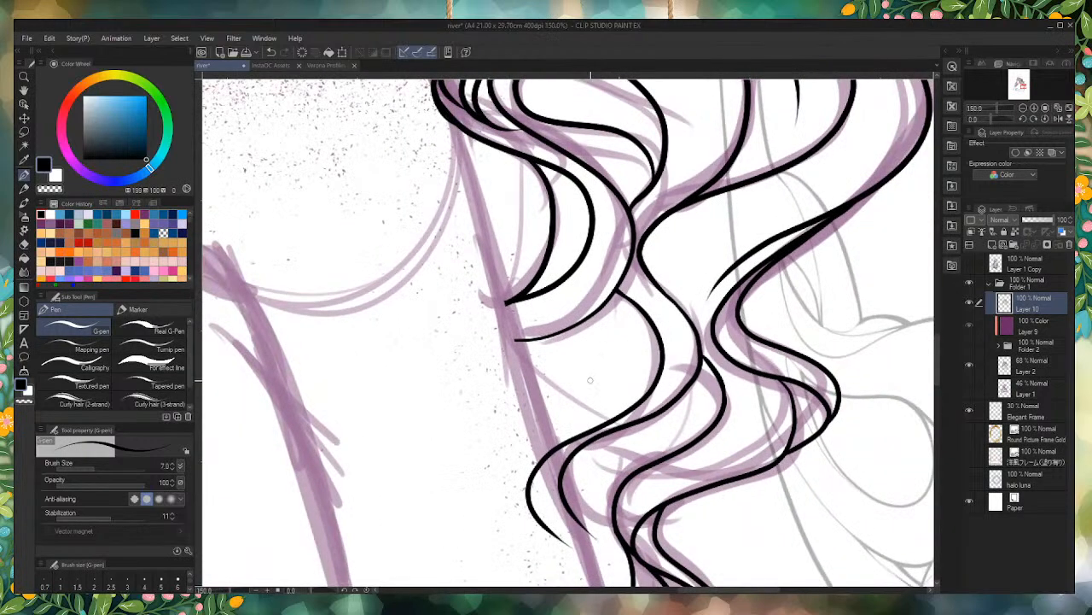
pyautogui.scroll(-3, 611, 367)
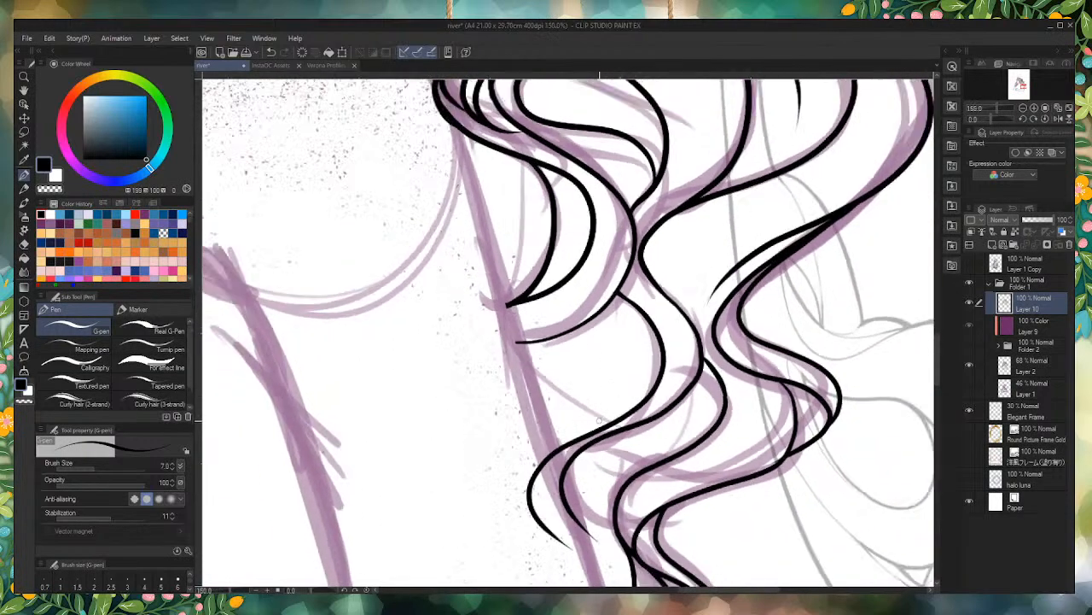
pyautogui.scroll(4, 624, 395)
pyautogui.scroll(2, 624, 395)
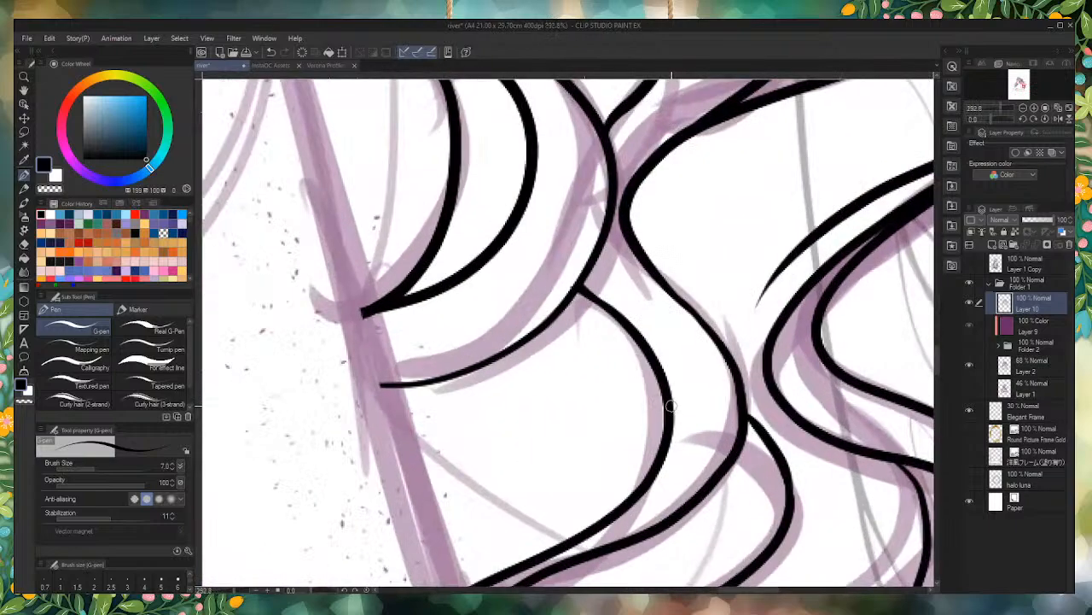
pyautogui.moveTo(671, 408)
pyautogui.mouseDown()
pyautogui.moveTo(601, 308)
pyautogui.moveTo(633, 371)
pyautogui.moveTo(667, 404)
pyautogui.mouseUp()
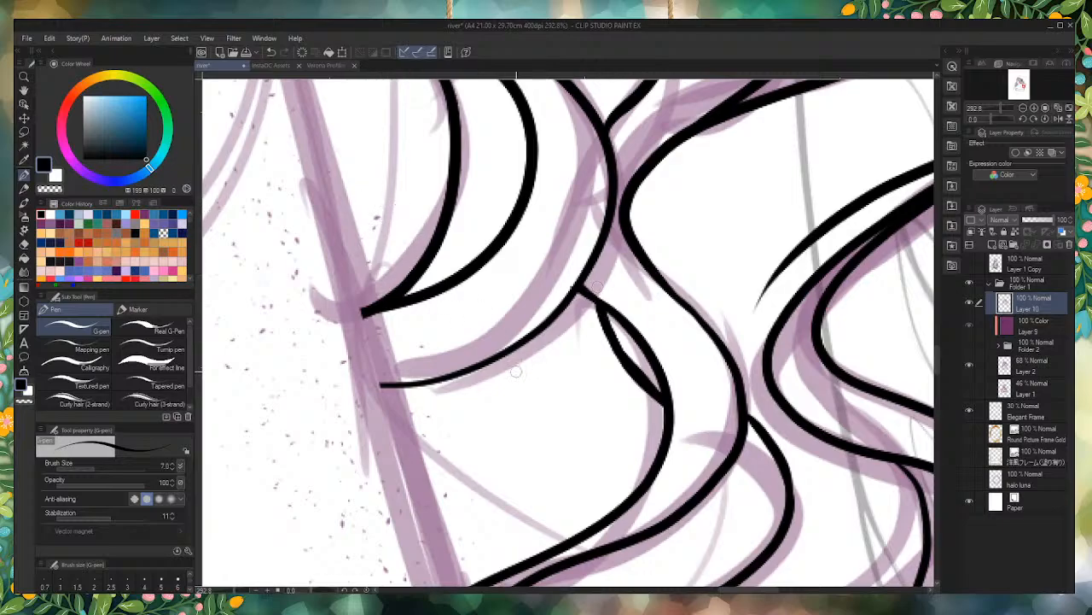
pyautogui.scroll(-3, 592, 465)
pyautogui.scroll(3, 449, 192)
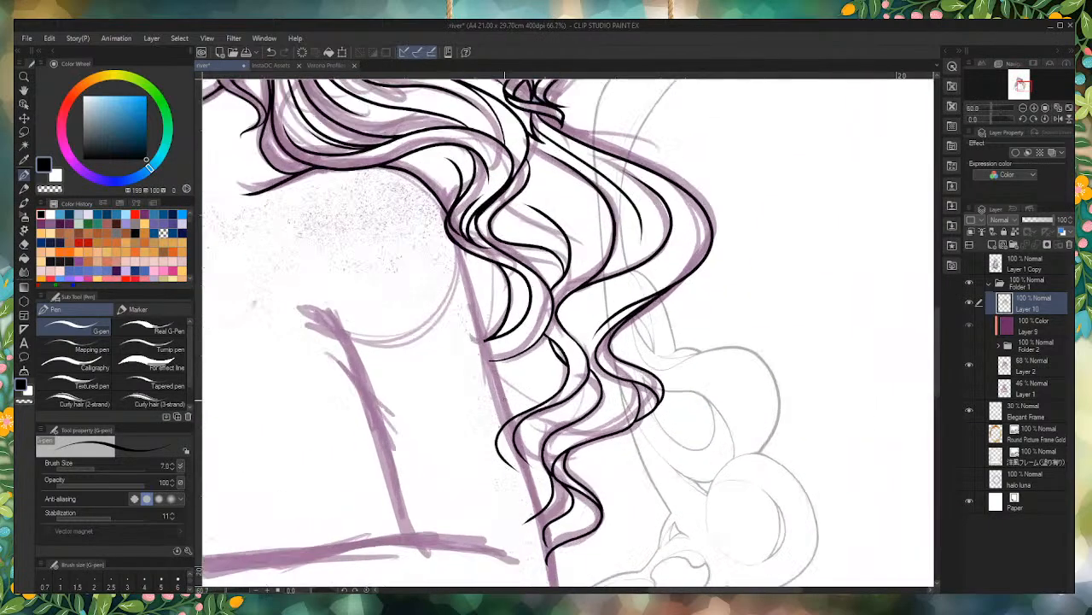
pyautogui.moveTo(422, 141); pyautogui.dragTo(522, 452)
pyautogui.scroll(-3, 520, 446)
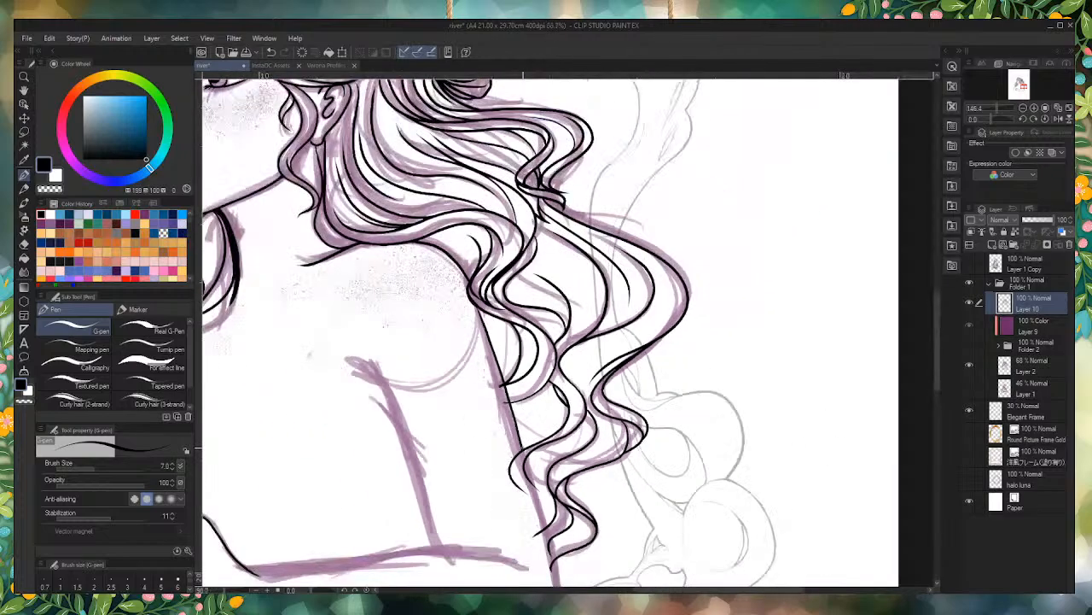
pyautogui.scroll(-1, 521, 445)
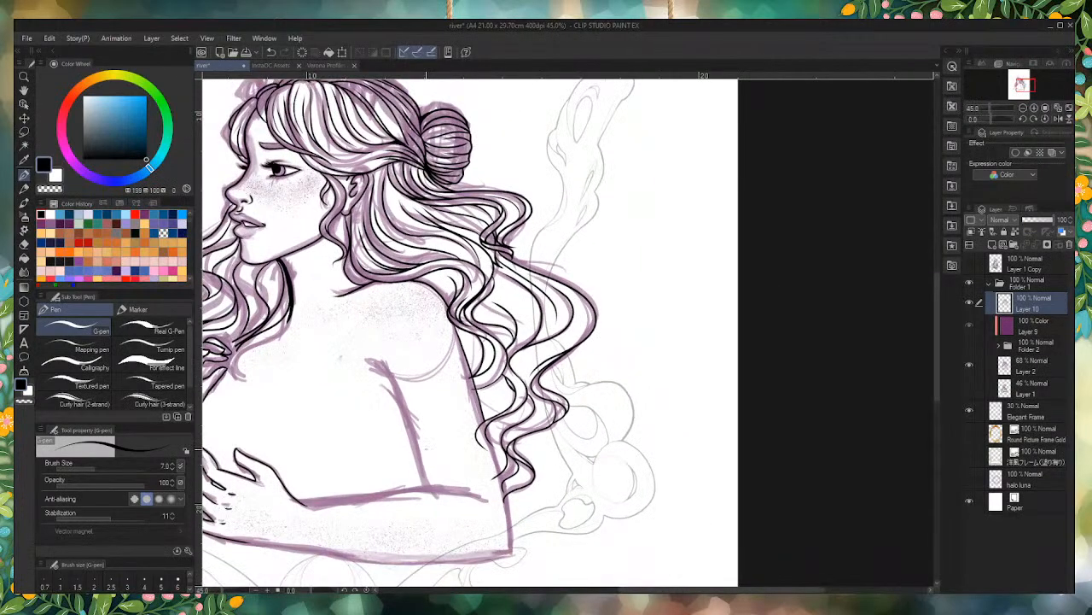
pyautogui.scroll(5, 483, 380)
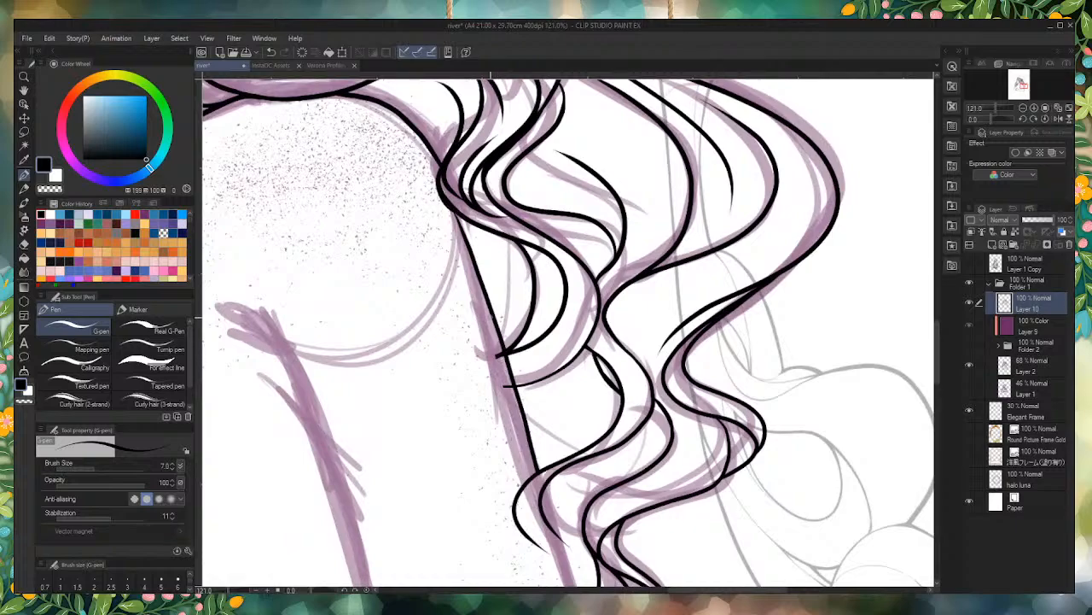
pyautogui.hotkey('ctrl', 'z')
# Step: Ink the back contour of the upper arm from the shoulder hair down to the crossing lock, trimming strand ends that overshoot it
pyautogui.moveTo(457, 212); pyautogui.dragTo(534, 477)
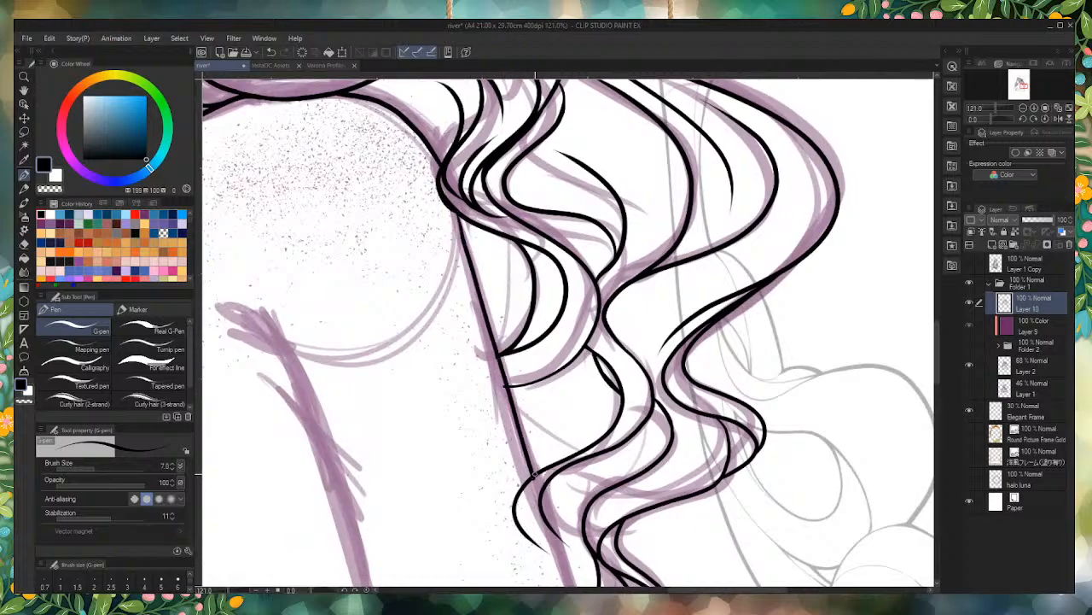
pyautogui.scroll(4, 443, 455)
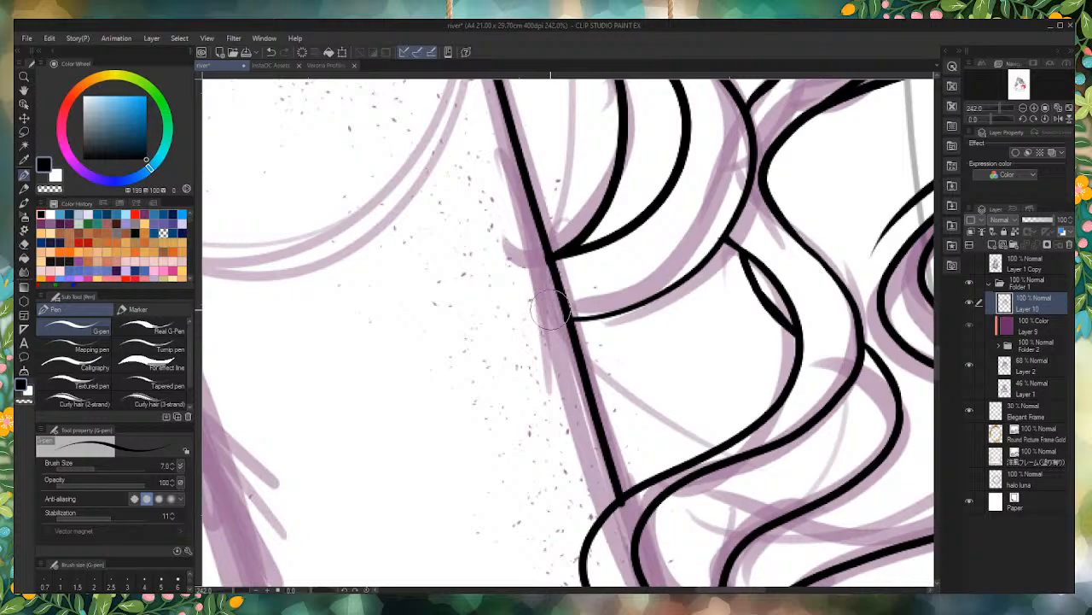
pyautogui.scroll(-4, 555, 308)
pyautogui.scroll(5, 588, 364)
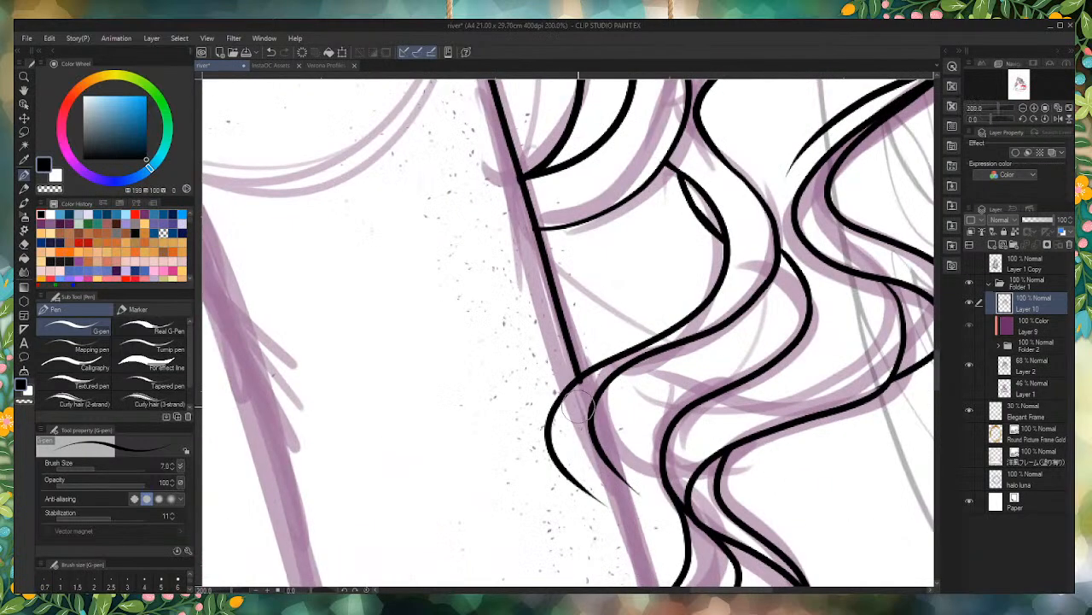
pyautogui.scroll(-4, 580, 363)
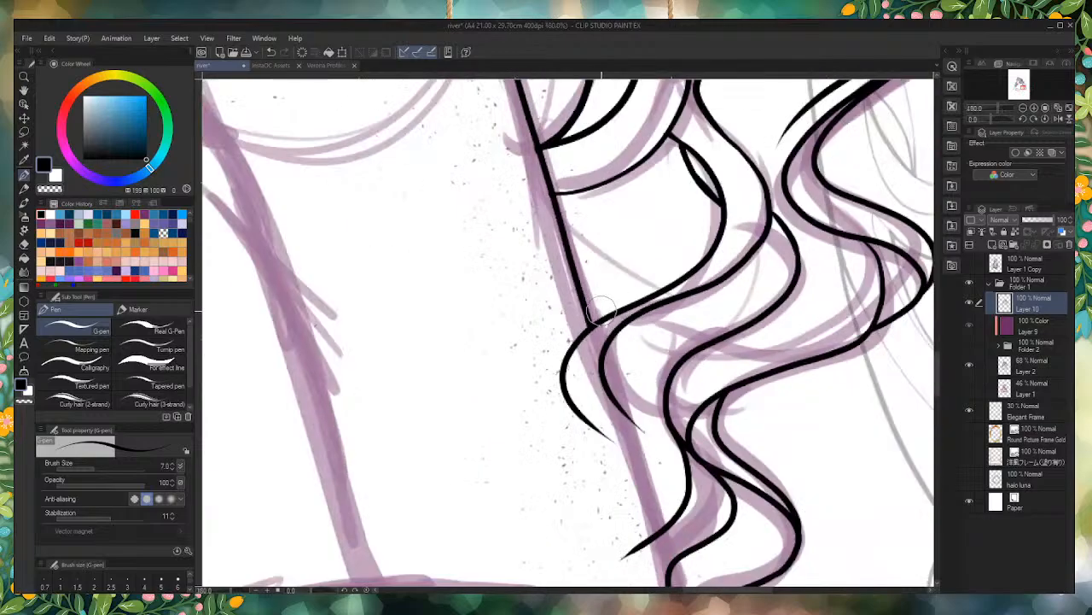
pyautogui.scroll(4, 550, 420)
pyautogui.scroll(-4, 551, 421)
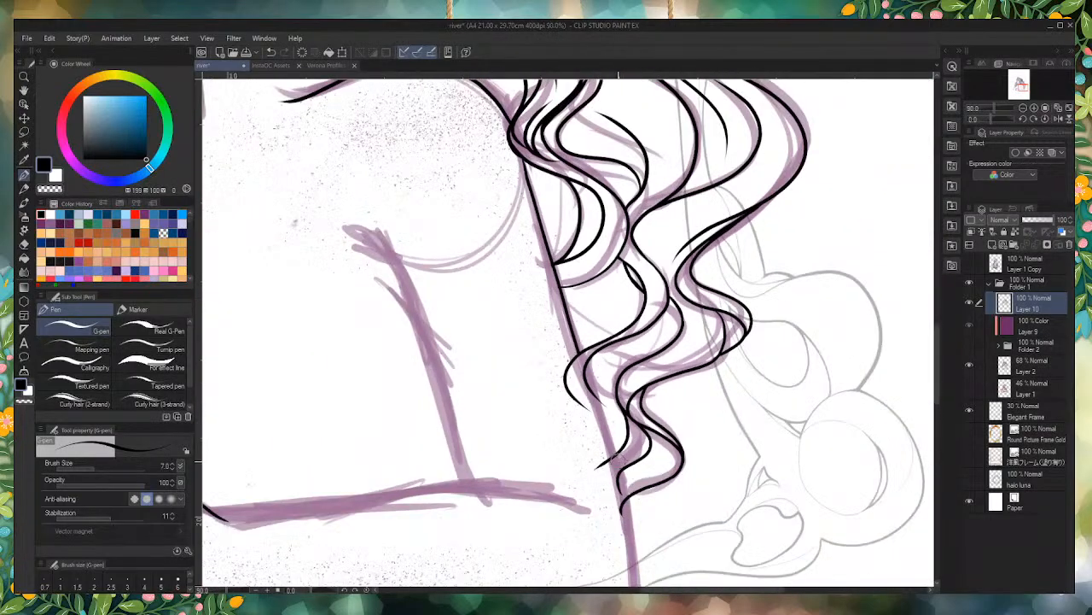
pyautogui.scroll(5, 589, 453)
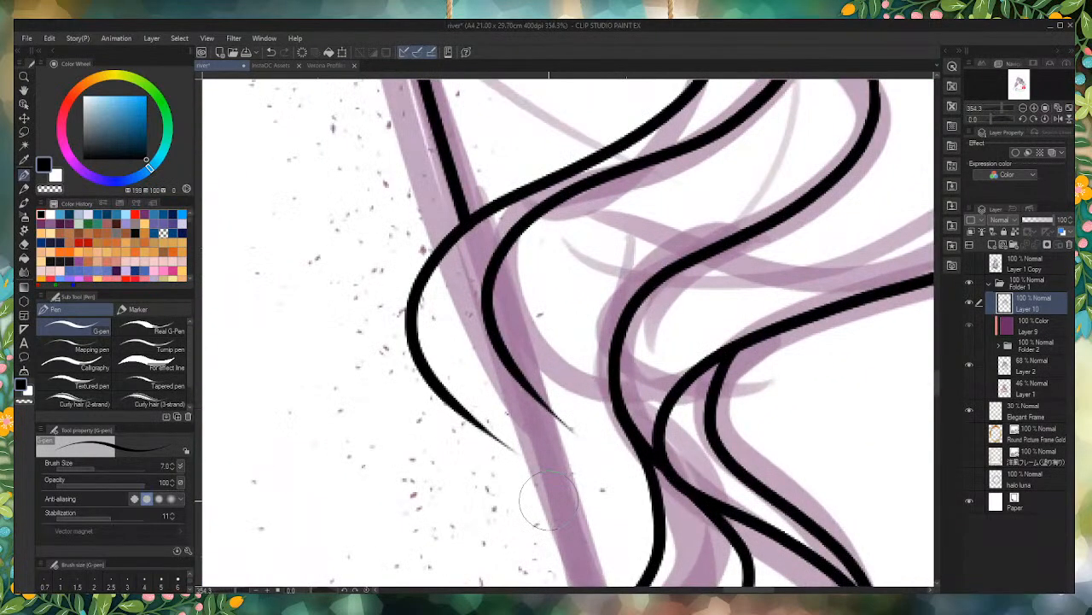
pyautogui.moveTo(452, 401); pyautogui.dragTo(613, 507)
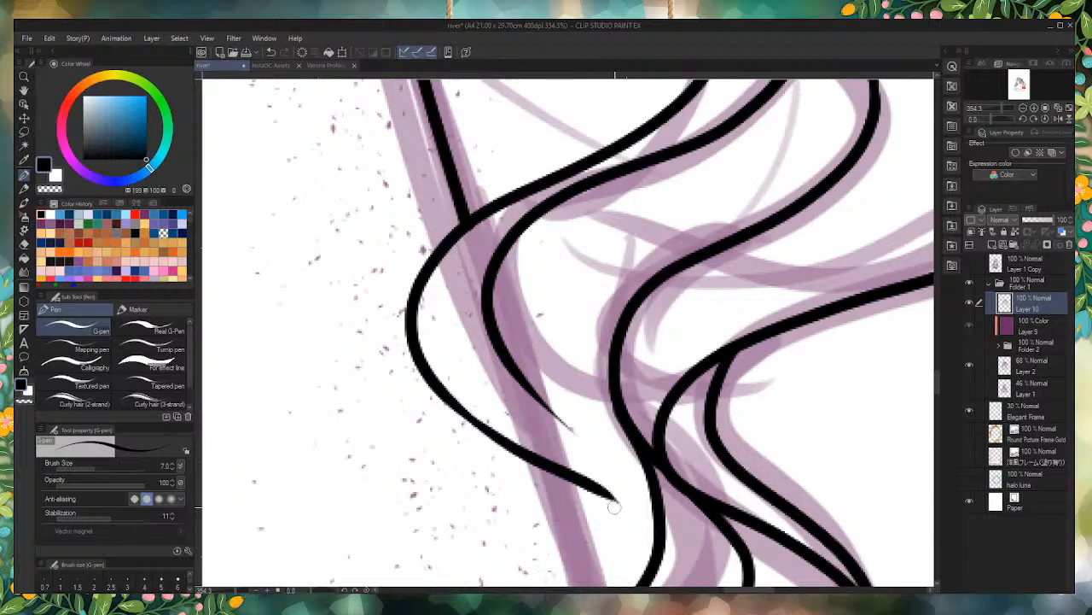
pyautogui.moveTo(572, 478)
pyautogui.mouseDown()
pyautogui.moveTo(617, 518)
pyautogui.moveTo(567, 432)
pyautogui.moveTo(486, 365)
pyautogui.moveTo(537, 407)
pyautogui.moveTo(493, 343)
pyautogui.mouseUp()
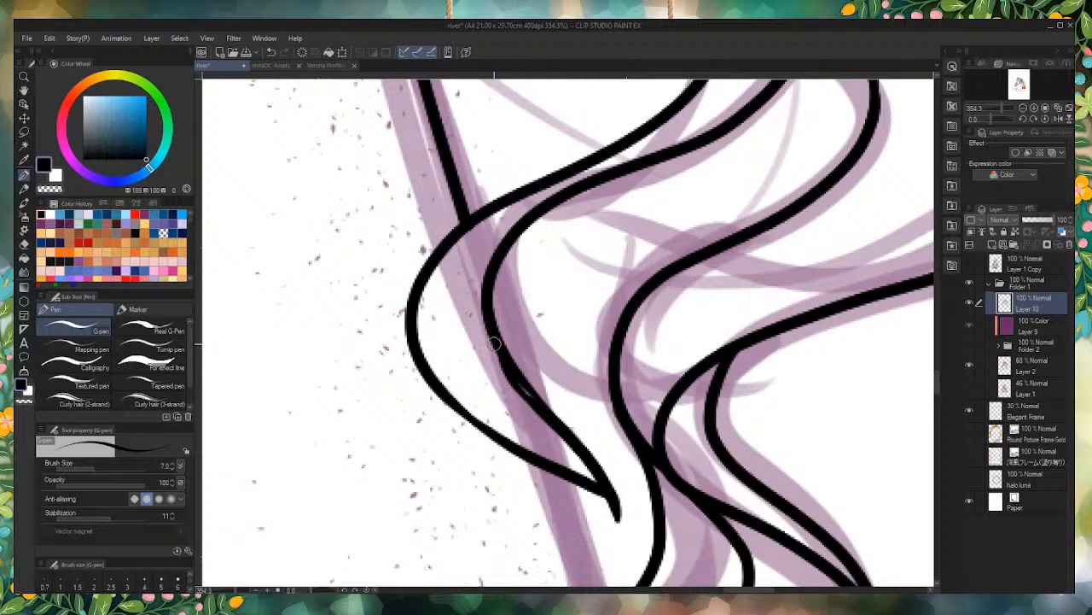
pyautogui.moveTo(539, 405); pyautogui.dragTo(498, 346)
pyautogui.moveTo(602, 472); pyautogui.dragTo(610, 533)
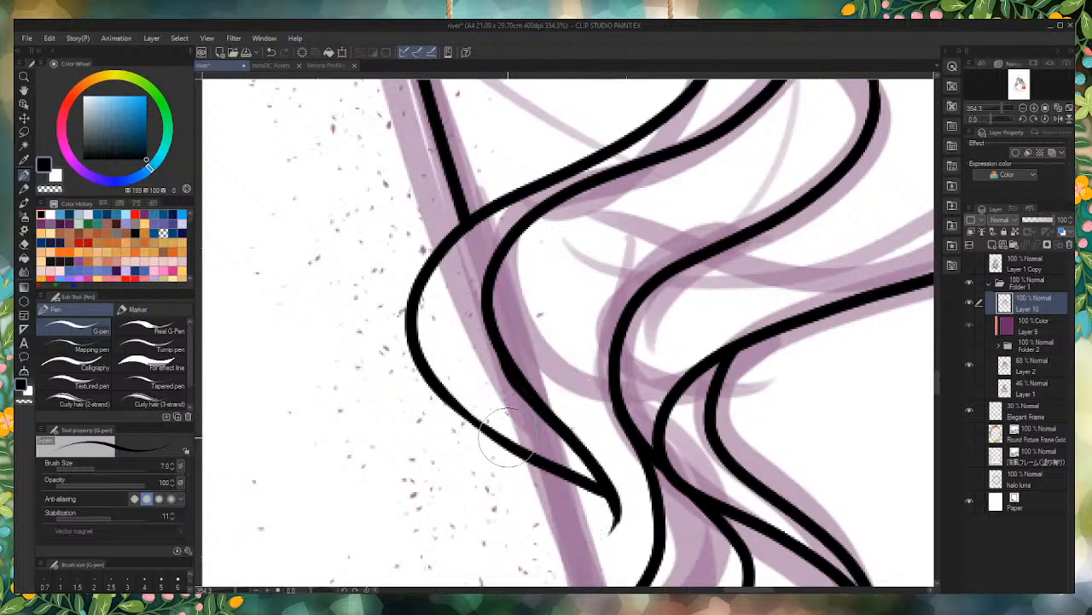
pyautogui.hotkey('ctrl', 'z')
pyautogui.hotkey('ctrl', 'z')
pyautogui.hotkey('ctrl', 'z')
pyautogui.hotkey('ctrl', 'z')
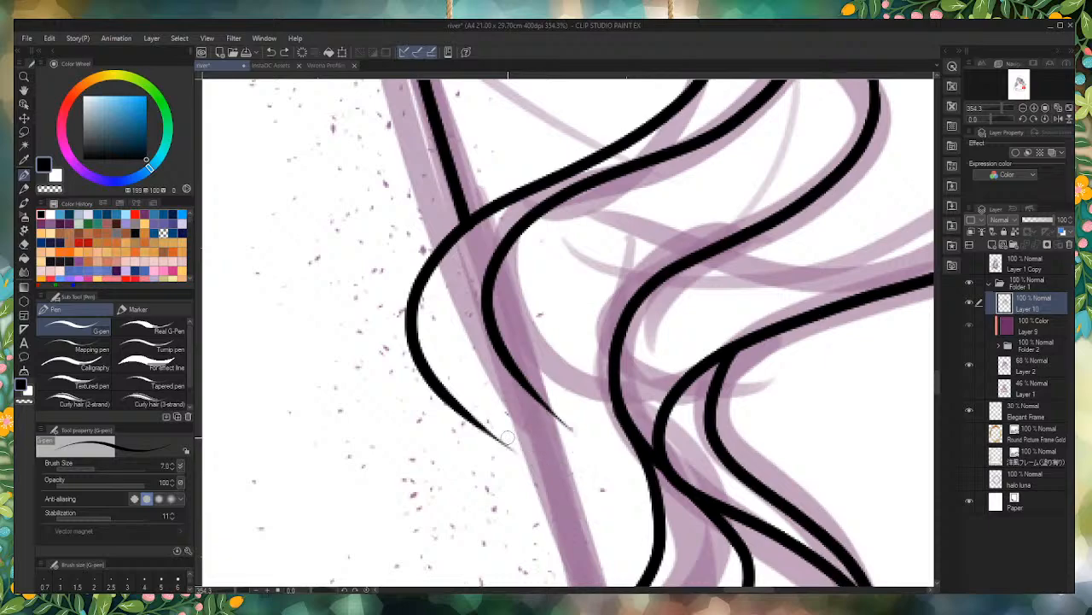
# Step: Extend both lines of the lock crossing the arm contour so they curve down and meet in a hooked tip
pyautogui.moveTo(468, 419)
pyautogui.mouseDown()
pyautogui.moveTo(583, 497)
pyautogui.moveTo(596, 565)
pyautogui.moveTo(604, 559)
pyautogui.moveTo(620, 486)
pyautogui.moveTo(510, 377)
pyautogui.mouseUp()
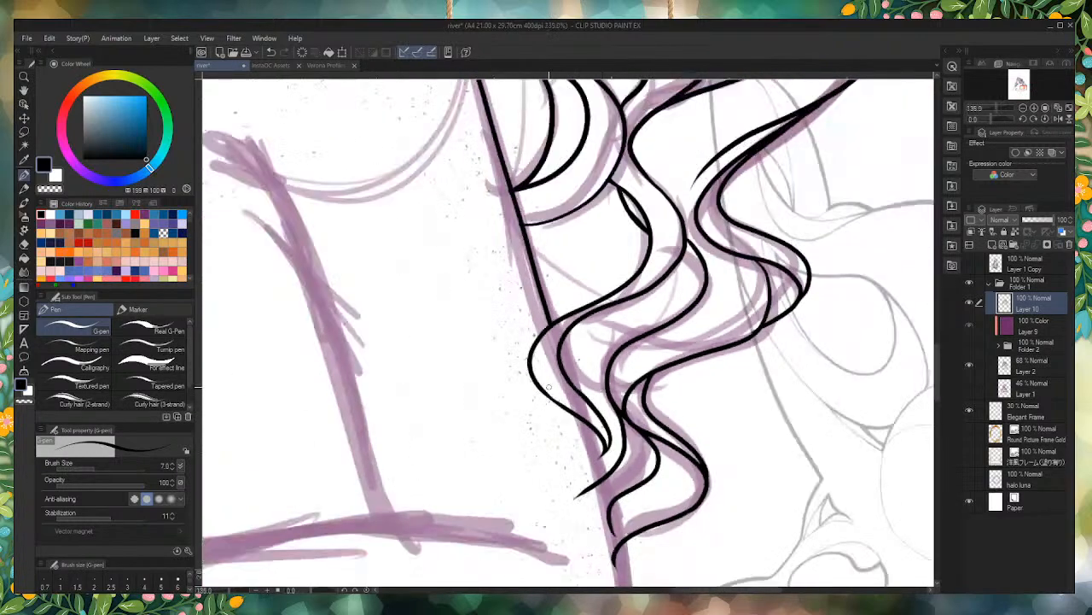
pyautogui.scroll(-2, 548, 386)
pyautogui.scroll(6, 567, 410)
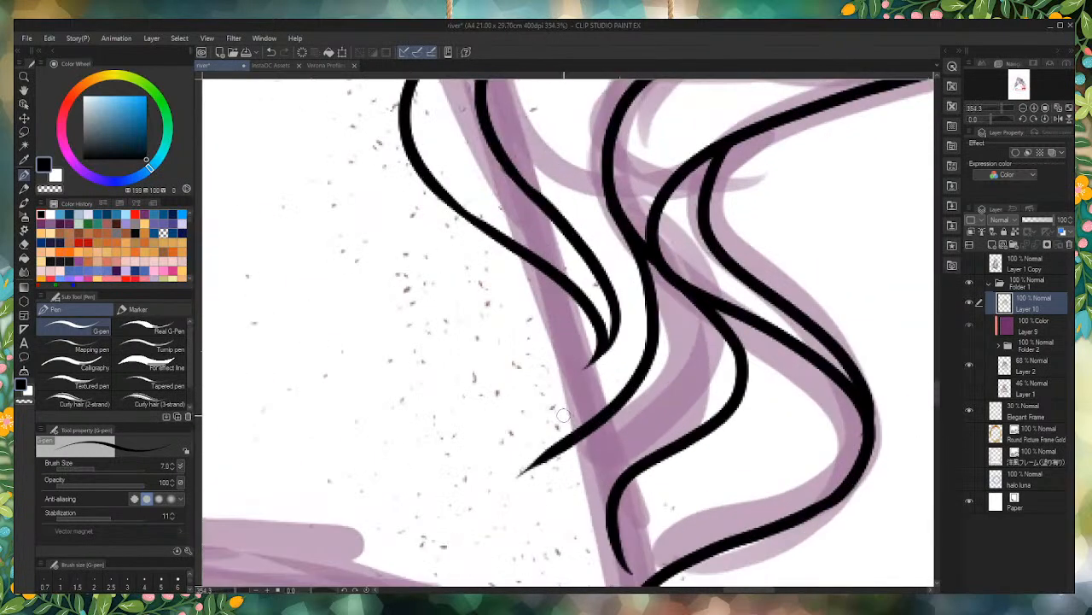
pyautogui.scroll(-3, 564, 402)
pyautogui.scroll(2, 563, 401)
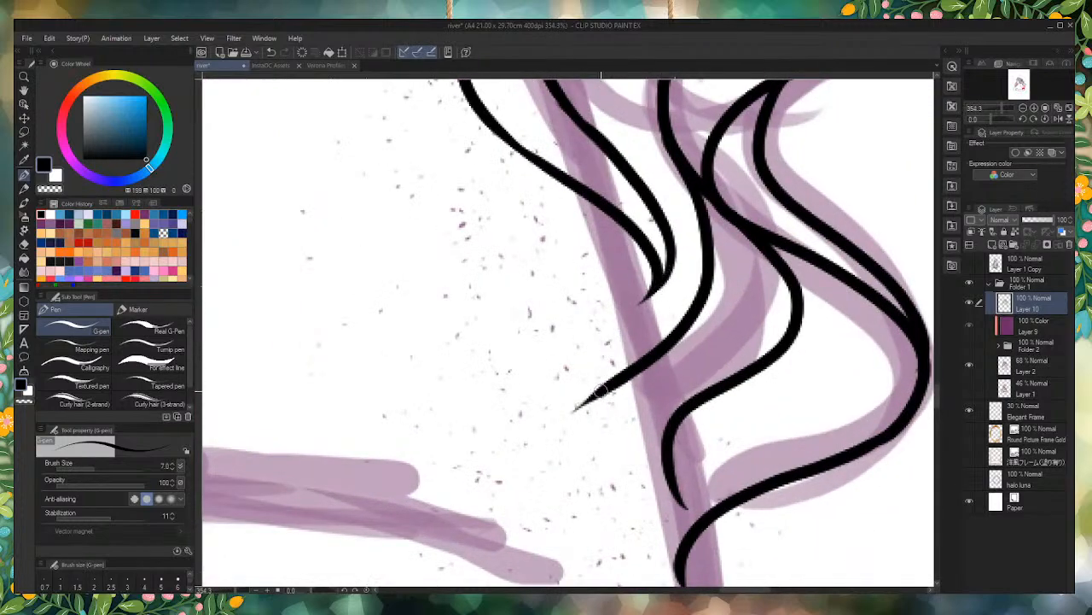
pyautogui.scroll(-5, 589, 431)
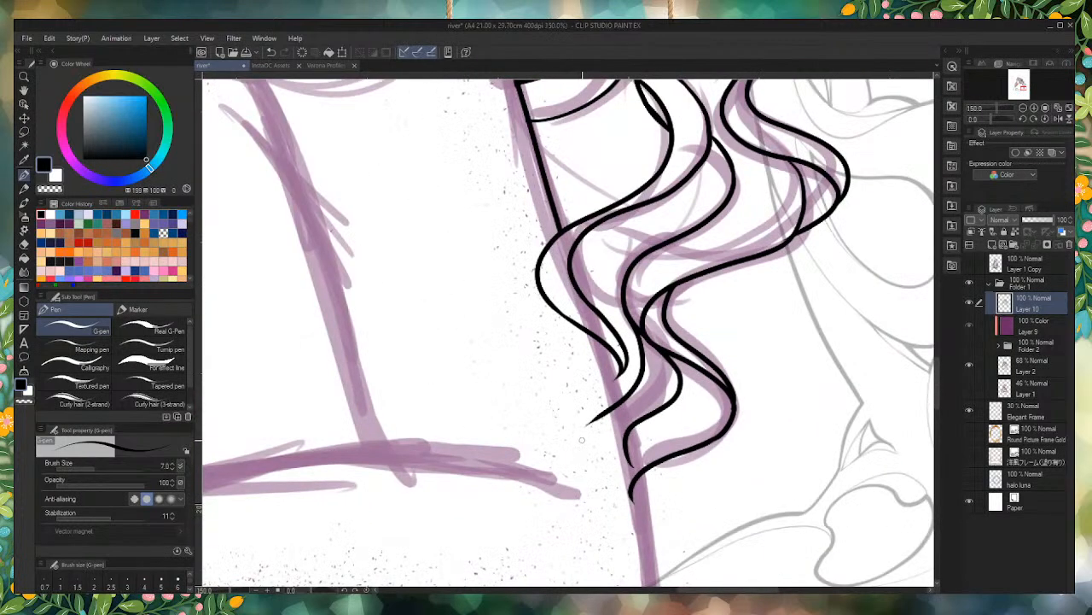
pyautogui.scroll(3, 600, 425)
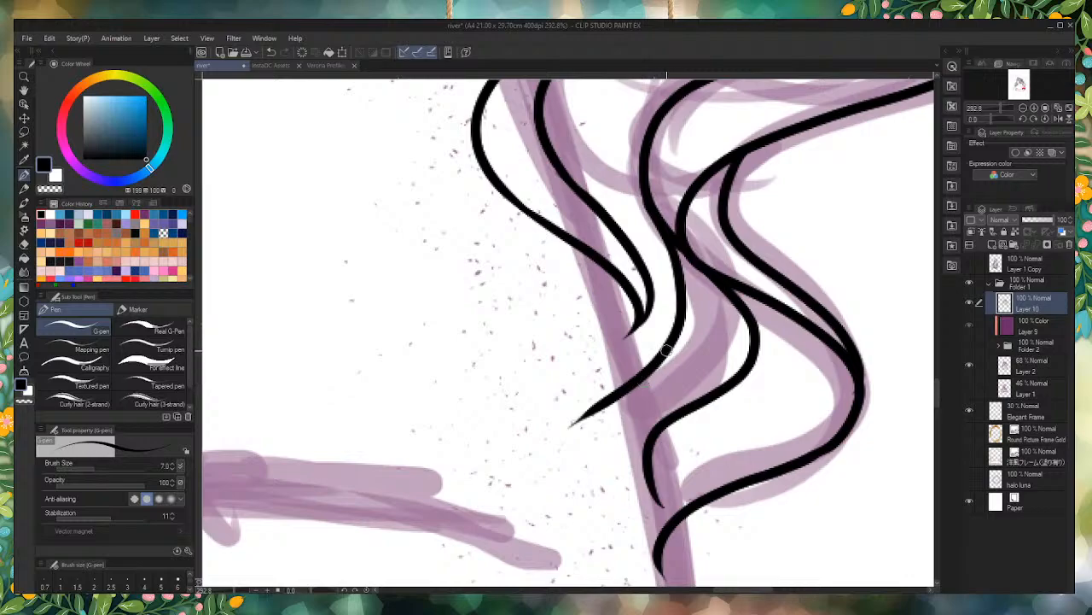
pyautogui.moveTo(665, 533); pyautogui.dragTo(660, 500)
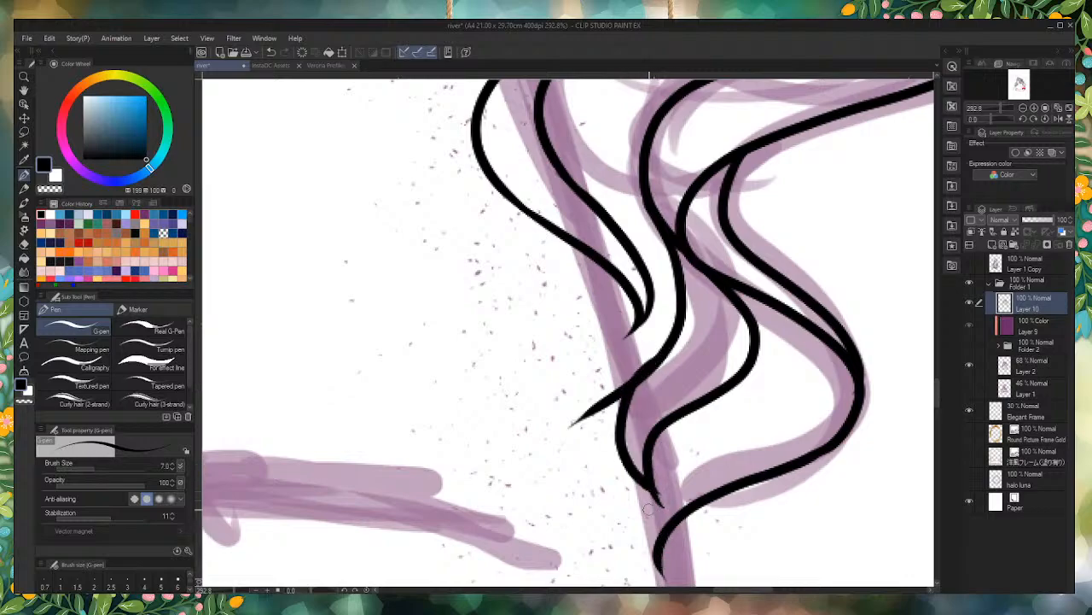
pyautogui.hotkey('ctrl', 'z')
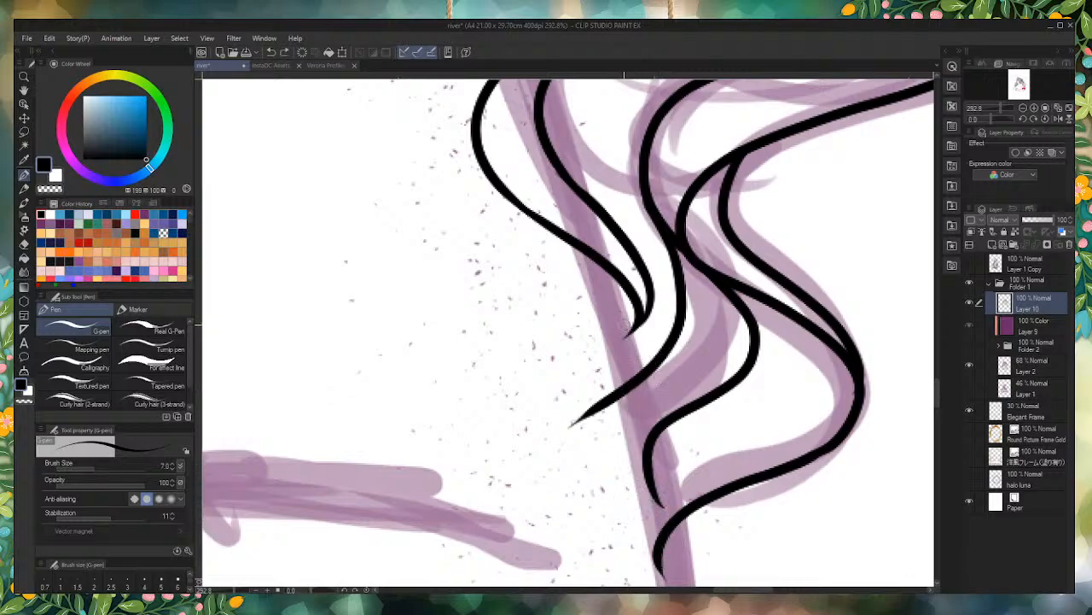
# Step: Continue the back arm contour from the hooked lock down past the lowest curl along the purple sketch line
pyautogui.scroll(-3, 642, 308)
pyautogui.scroll(3, 640, 333)
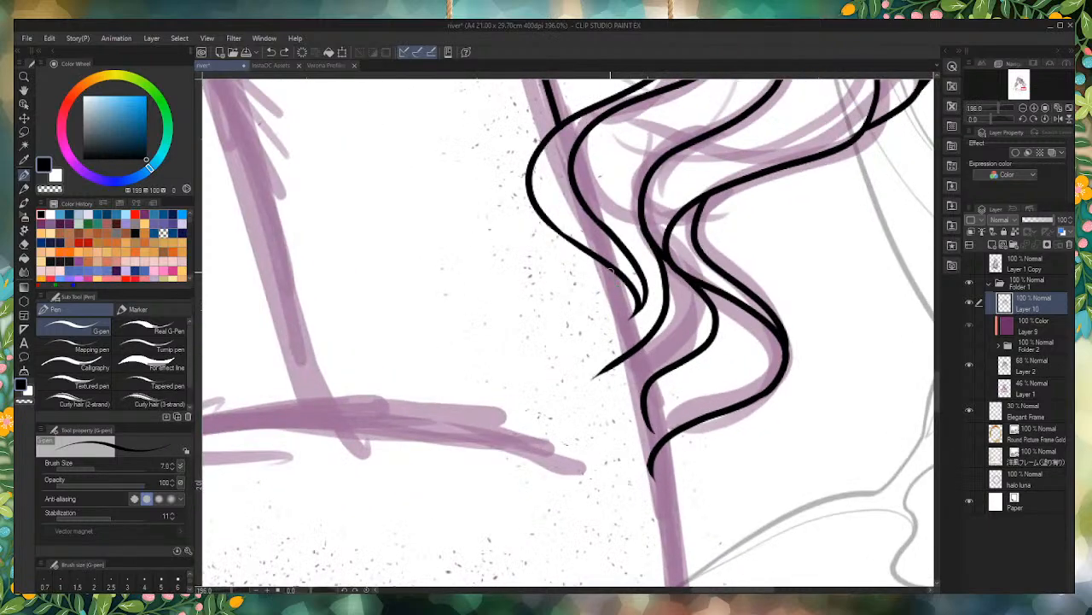
pyautogui.moveTo(602, 262); pyautogui.dragTo(677, 586)
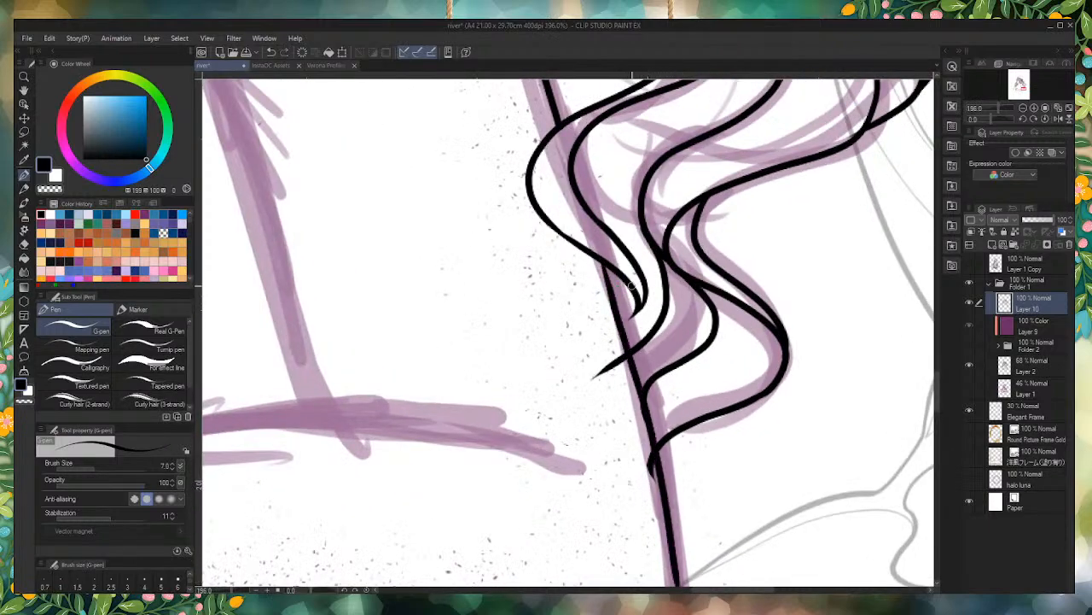
pyautogui.scroll(-3, 632, 287)
pyautogui.scroll(3, 633, 313)
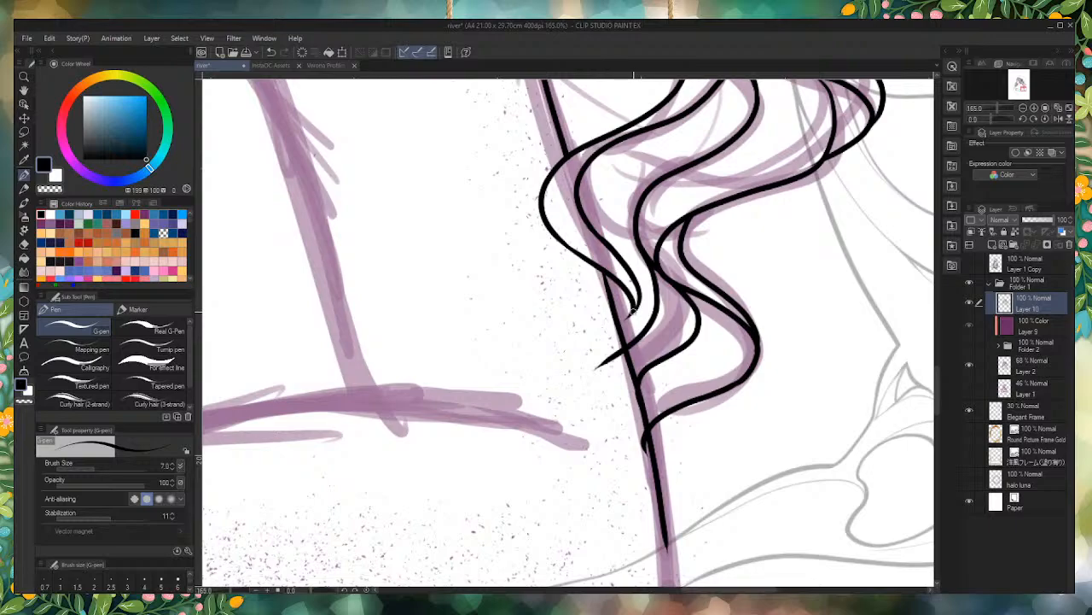
# Step: Erase the ends of the lowest strands that stick out past the arm contour so they stop at the line
pyautogui.moveTo(609, 381)
pyautogui.mouseDown()
pyautogui.moveTo(614, 351)
pyautogui.moveTo(597, 347)
pyautogui.mouseUp()
pyautogui.moveTo(636, 444); pyautogui.dragTo(637, 463)
pyautogui.moveTo(629, 405)
pyautogui.mouseDown()
pyautogui.moveTo(625, 383)
pyautogui.moveTo(637, 437)
pyautogui.mouseUp()
pyautogui.moveTo(609, 339); pyautogui.dragTo(614, 344)
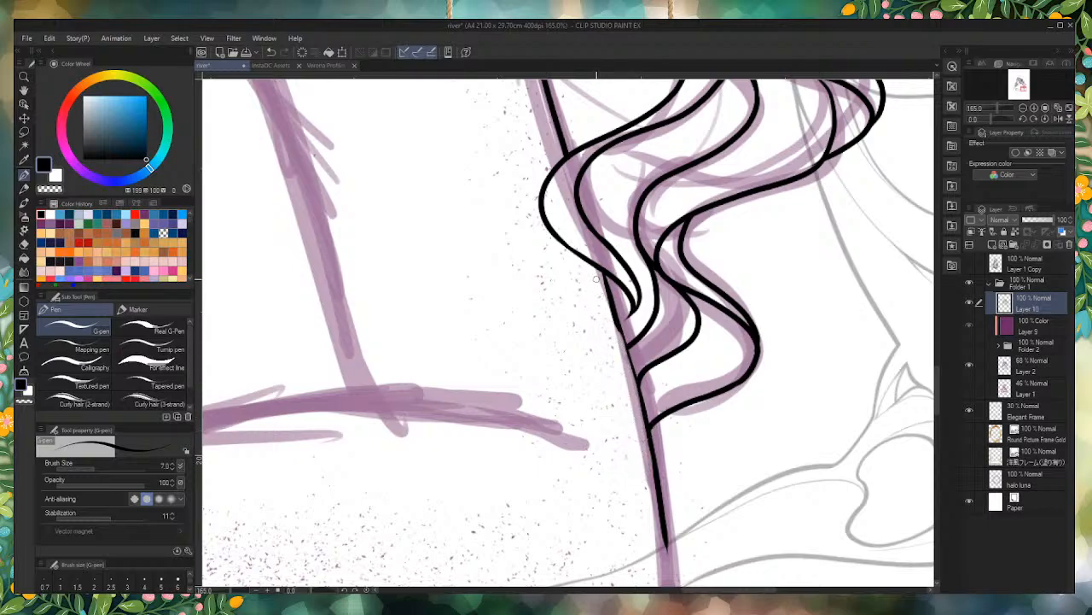
# Step: Redraw the back arm contour below the lowest curl, continuing it down along the purple sketch towards the elbow
pyautogui.moveTo(603, 280)
pyautogui.mouseDown()
pyautogui.moveTo(682, 567)
pyautogui.moveTo(644, 444)
pyautogui.moveTo(654, 533)
pyautogui.mouseUp()
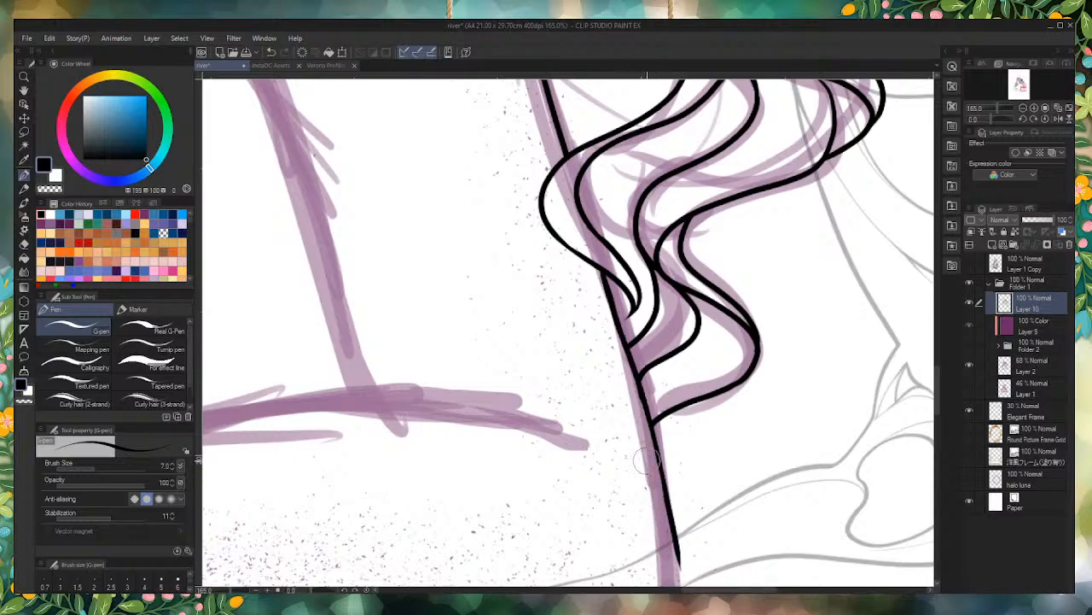
pyautogui.scroll(-1, 502, 487)
pyautogui.scroll(3, 650, 466)
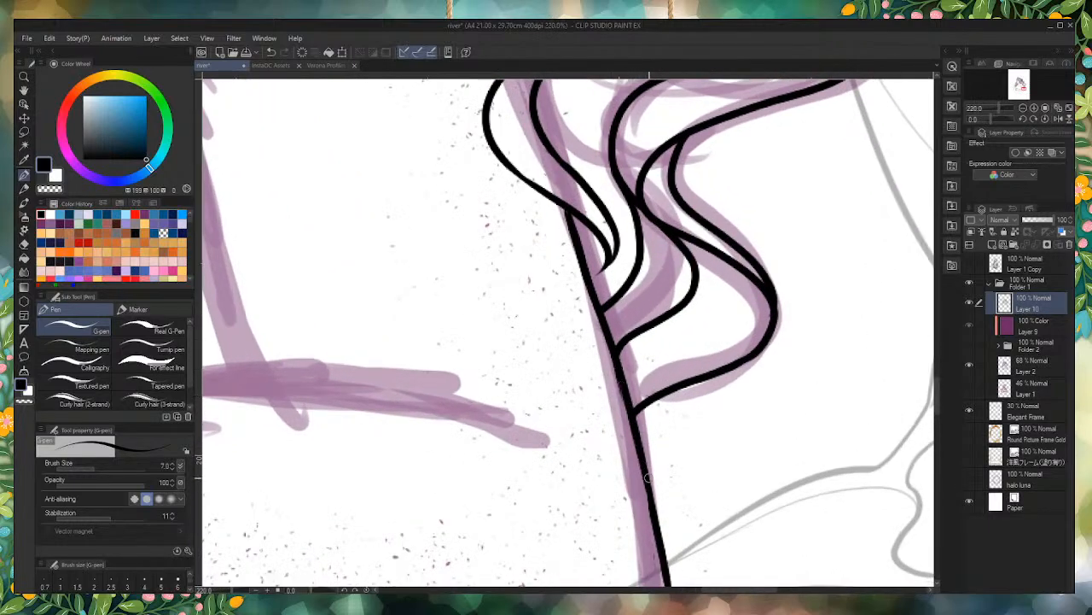
pyautogui.scroll(-6, 649, 477)
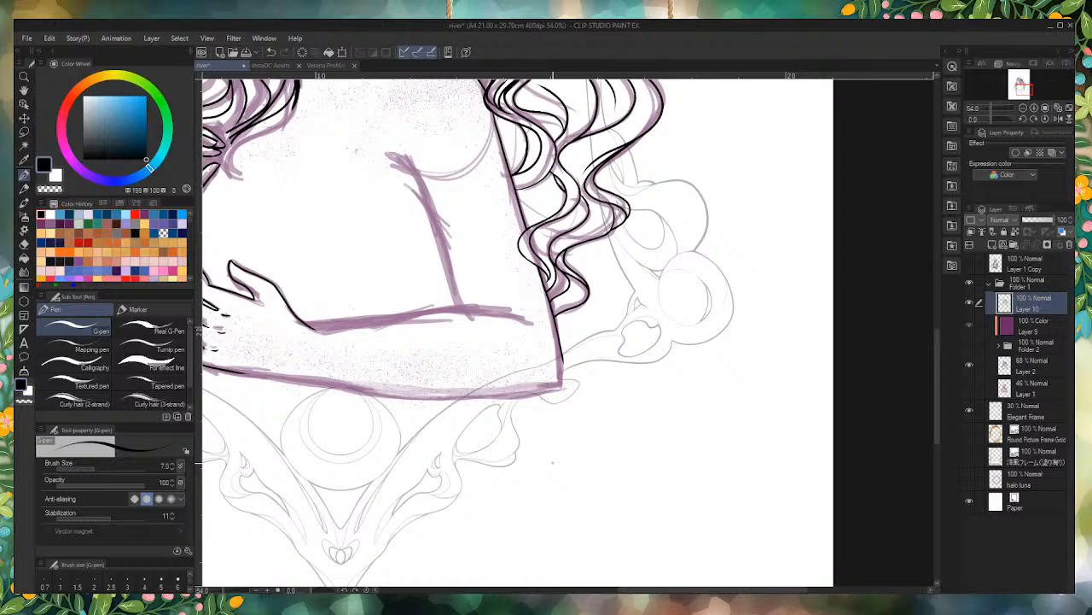
pyautogui.scroll(-3, 515, 278)
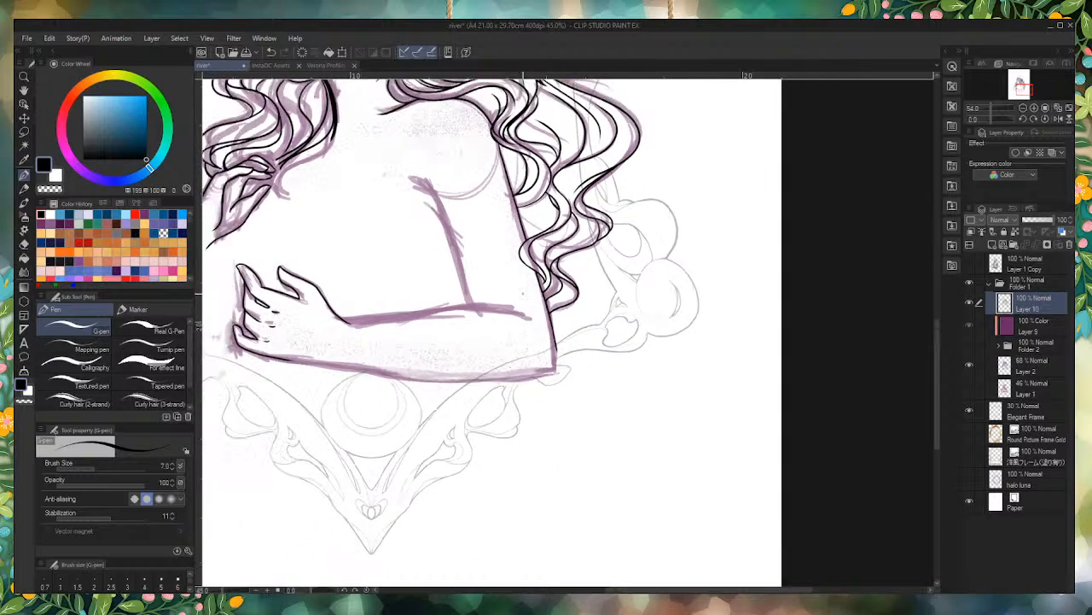
pyautogui.scroll(2, 367, 263)
pyautogui.scroll(3, 625, 366)
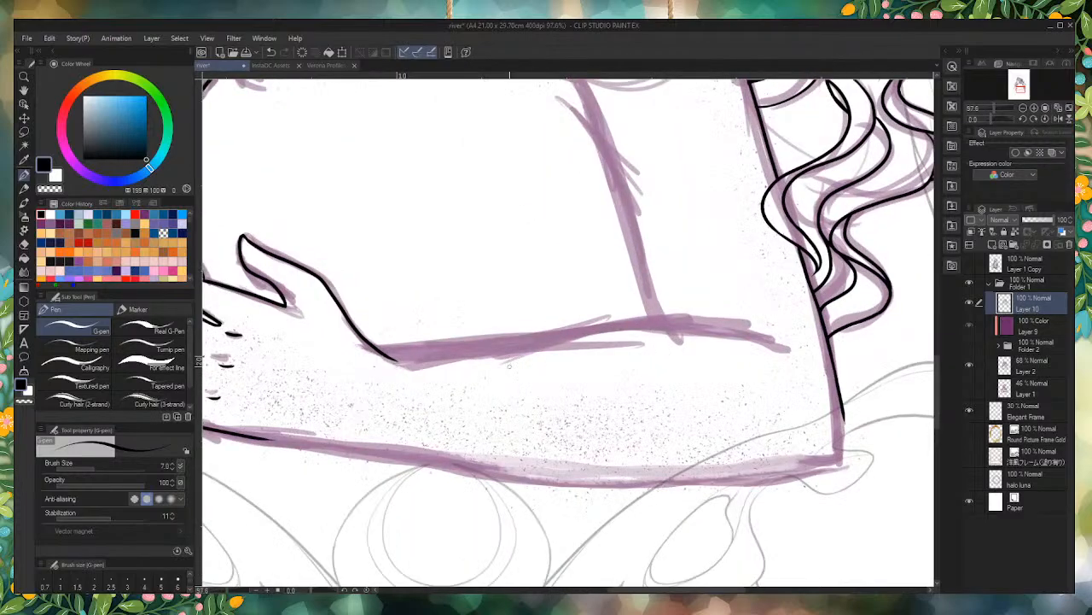
pyautogui.moveTo(446, 351)
pyautogui.mouseDown()
pyautogui.moveTo(614, 331)
pyautogui.moveTo(766, 339)
pyautogui.moveTo(796, 351)
pyautogui.mouseUp()
pyautogui.scroll(-7, 650, 426)
pyautogui.scroll(5, 635, 380)
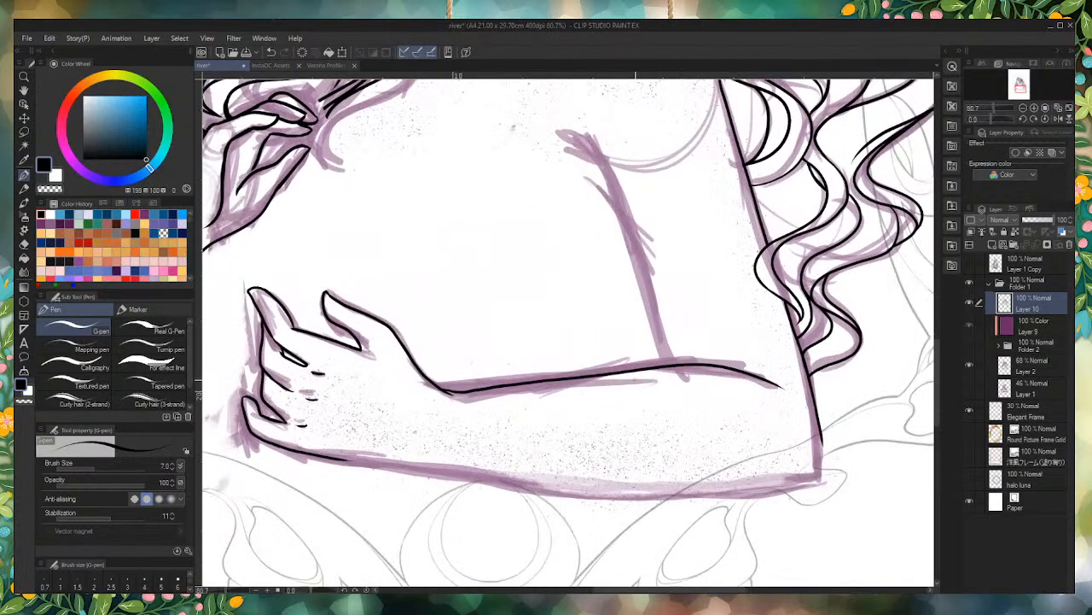
pyautogui.hotkey('ctrl', 'z')
# Step: Set the brush size to 8 and ink the upper edge of the folded forearm from the wrist to the elbow crease
pyautogui.press(']')
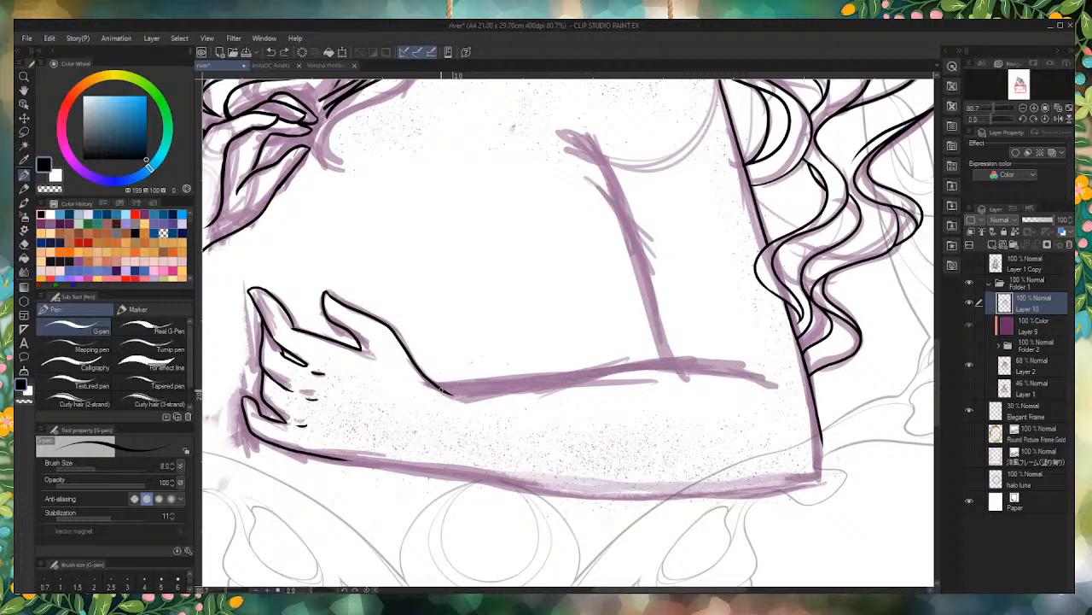
pyautogui.moveTo(485, 395)
pyautogui.mouseDown()
pyautogui.moveTo(662, 364)
pyautogui.moveTo(766, 377)
pyautogui.mouseUp()
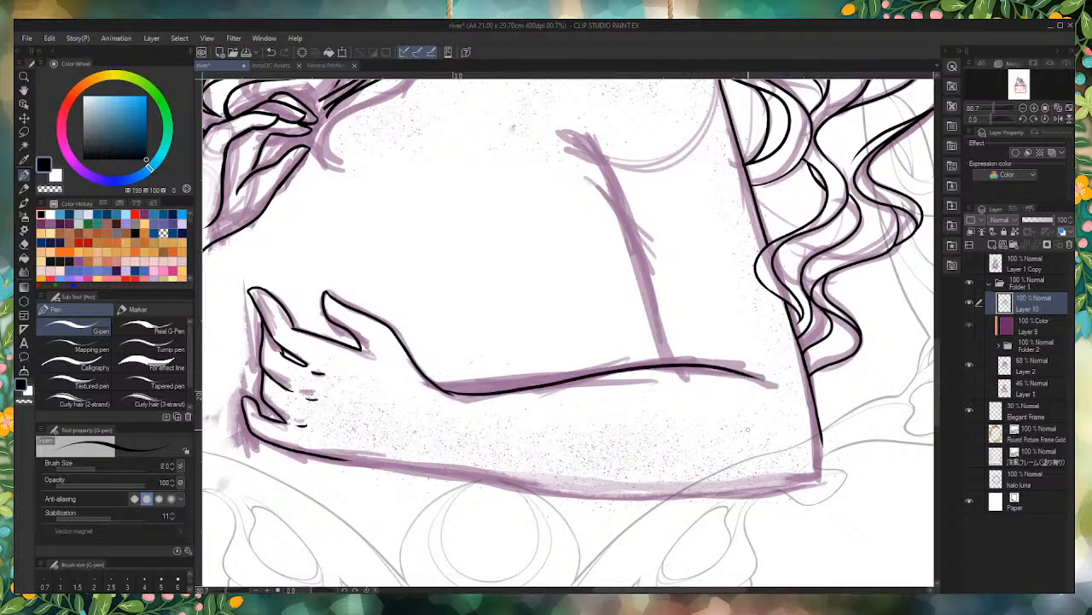
pyautogui.scroll(-6, 748, 429)
pyautogui.scroll(6, 670, 378)
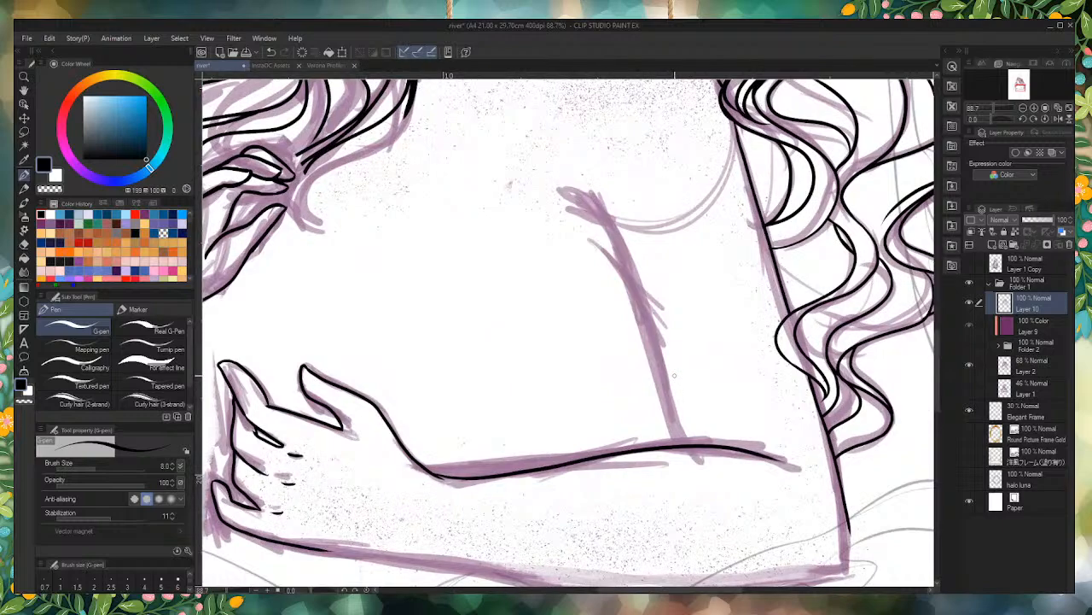
# Step: Ink the inner edge of the upper arm from the forearm line up to the armpit, ending in a short forked crease
pyautogui.scroll(-5, 674, 376)
pyautogui.scroll(6, 674, 376)
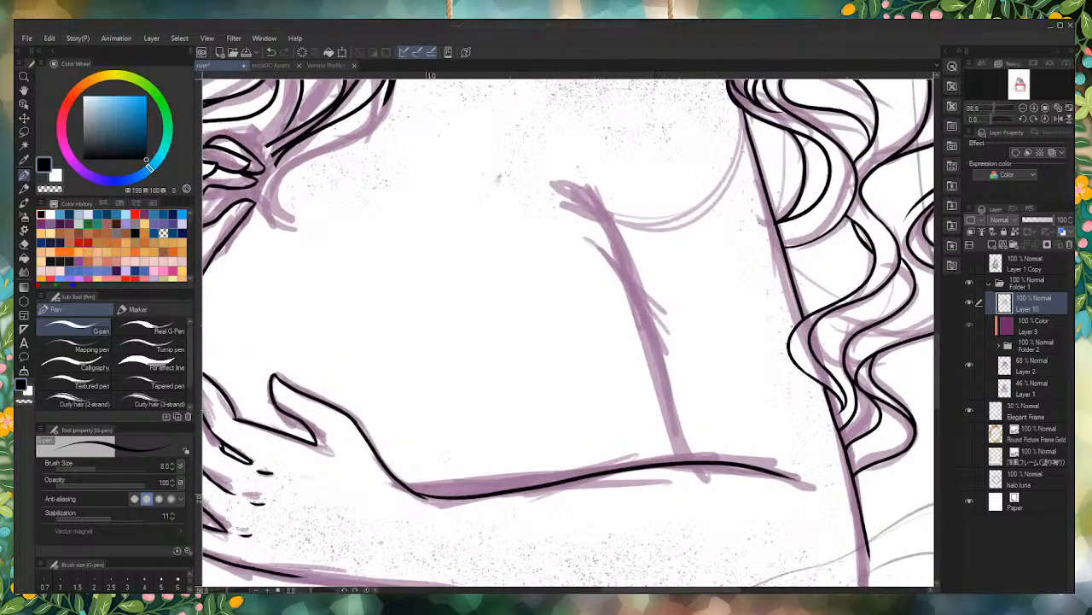
pyautogui.scroll(3, 668, 387)
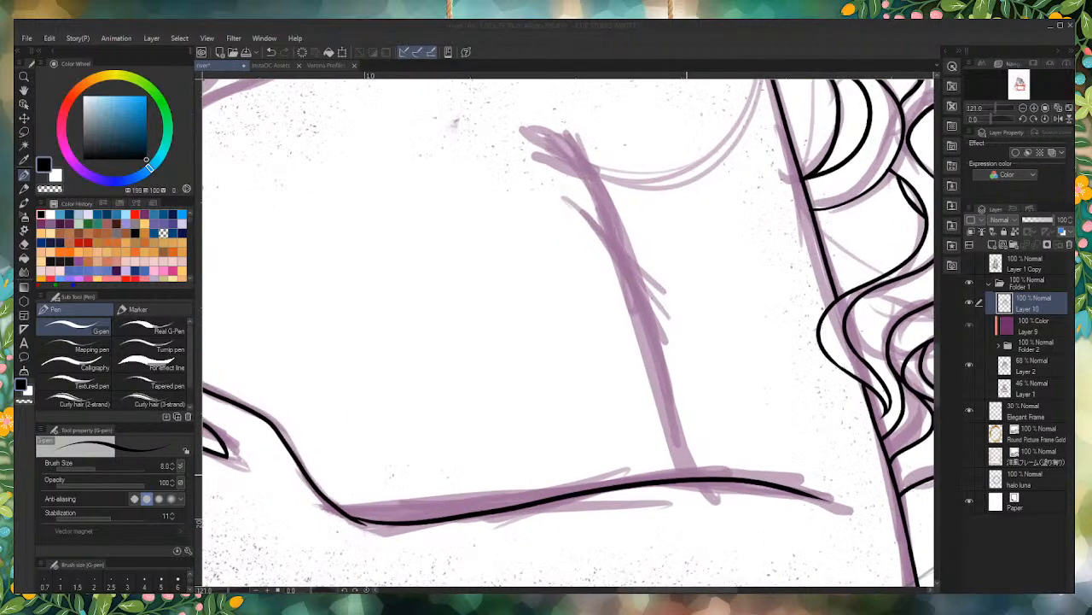
pyautogui.moveTo(688, 480)
pyautogui.mouseDown()
pyautogui.moveTo(618, 234)
pyautogui.moveTo(549, 148)
pyautogui.mouseUp()
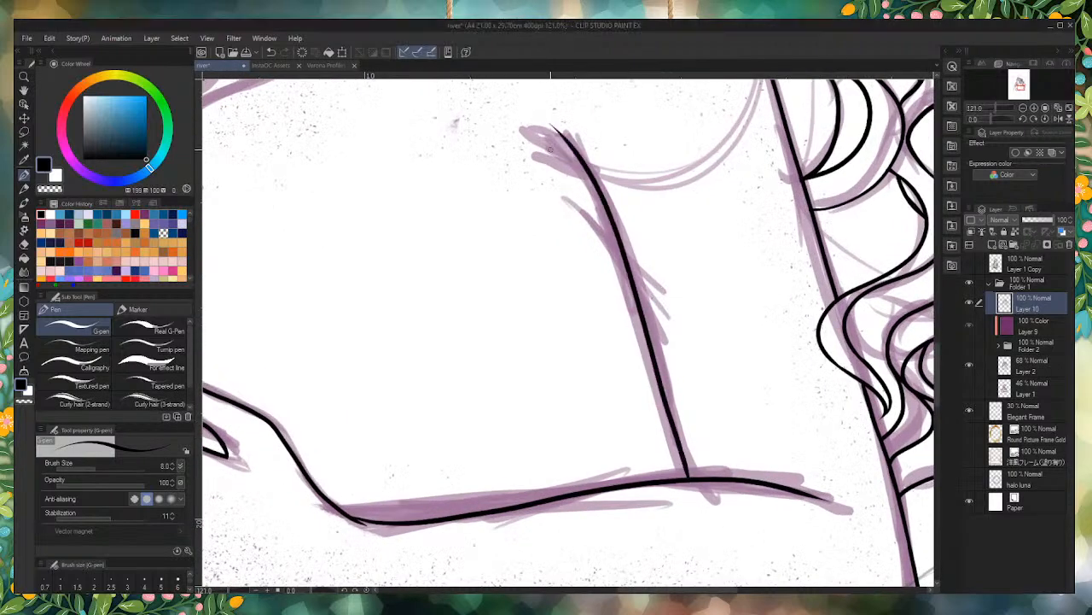
pyautogui.moveTo(592, 179); pyautogui.dragTo(536, 133)
pyautogui.scroll(-7, 597, 256)
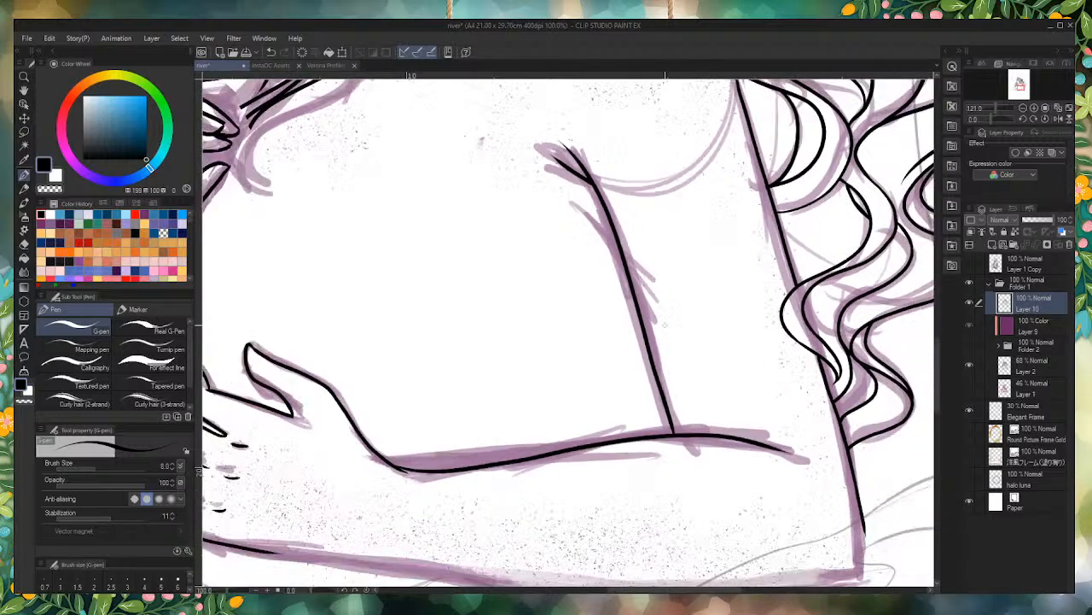
pyautogui.scroll(1, 512, 538)
pyautogui.scroll(5, 512, 517)
pyautogui.scroll(-8, 456, 447)
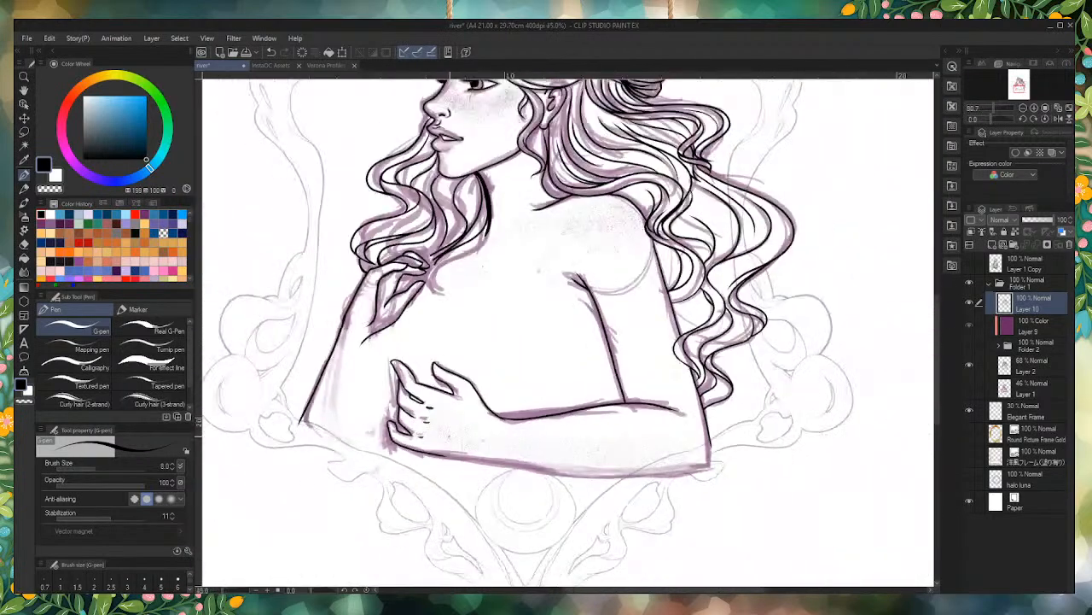
# Step: Ink the underside of the folded forearm as one smooth curve from the side of the hand to the elbow
pyautogui.scroll(4, 482, 457)
pyautogui.scroll(4, 425, 447)
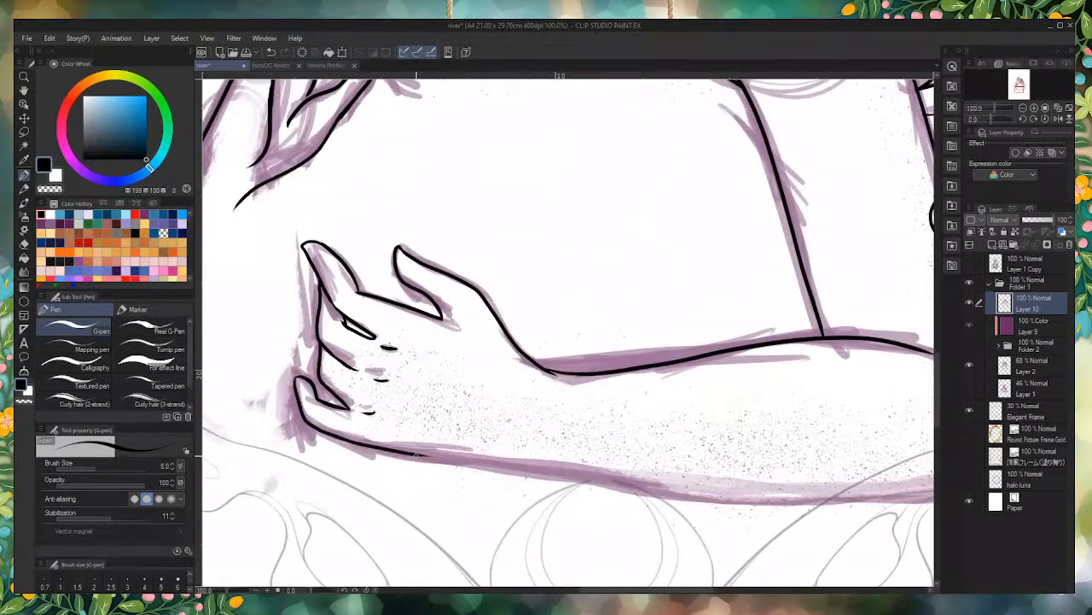
pyautogui.scroll(-1, 425, 448)
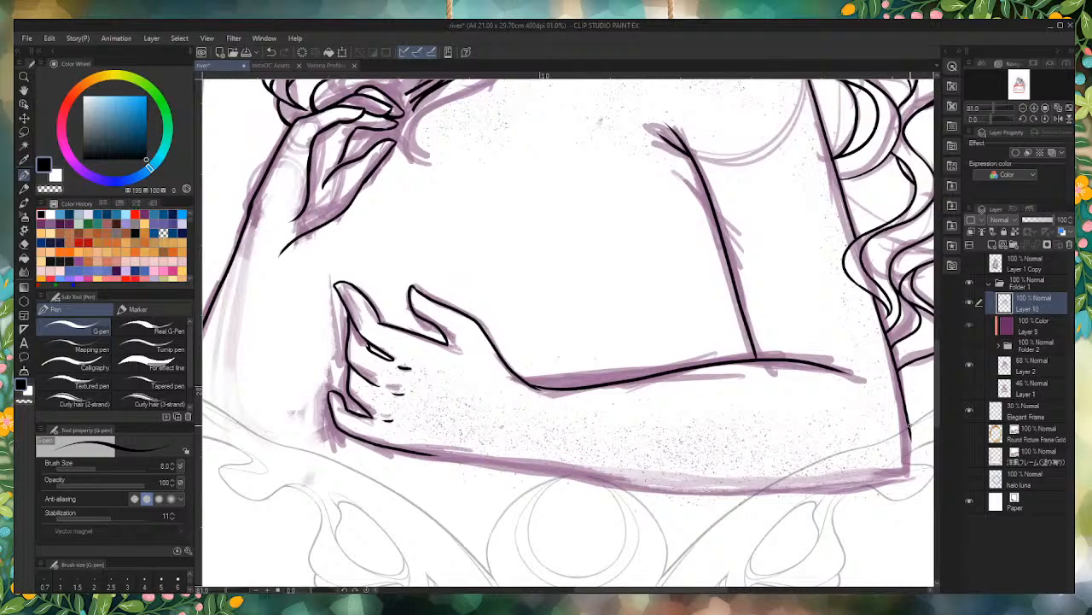
pyautogui.moveTo(909, 472)
pyautogui.mouseDown()
pyautogui.moveTo(683, 489)
pyautogui.moveTo(422, 454)
pyautogui.mouseUp()
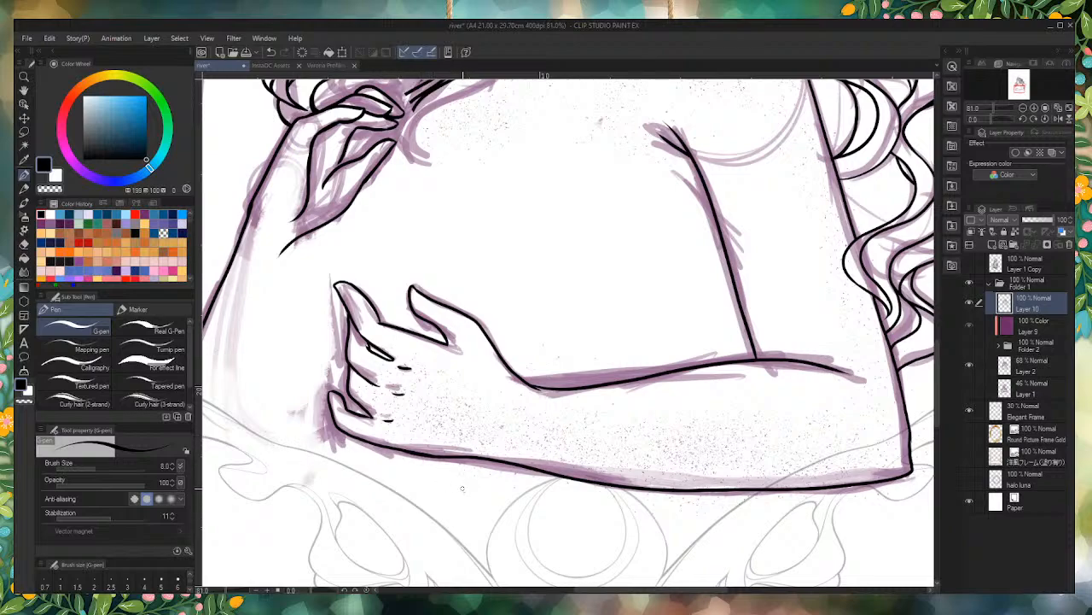
pyautogui.scroll(3, 512, 469)
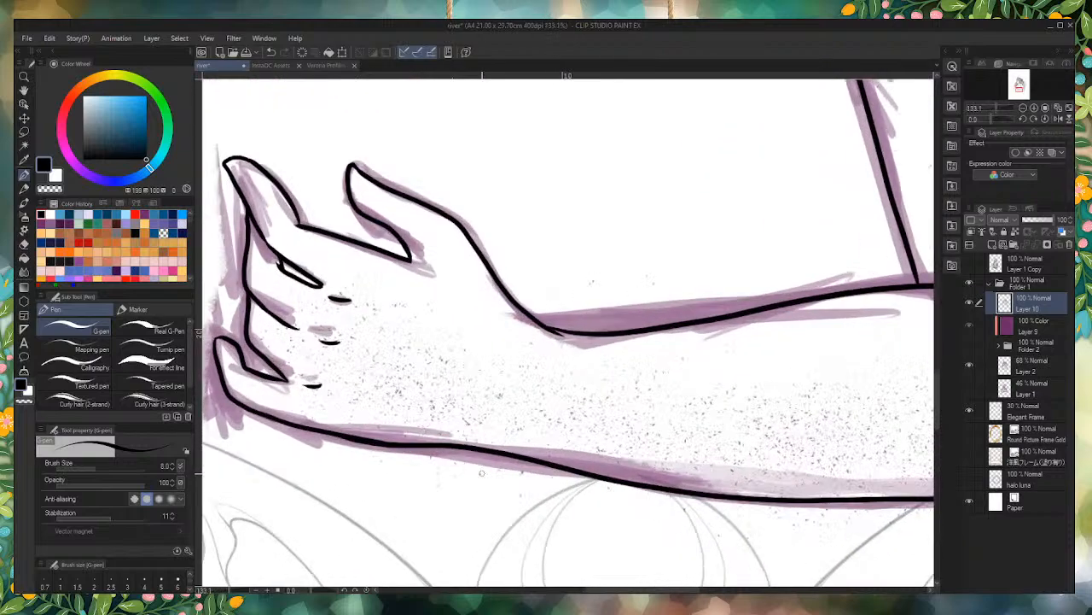
pyautogui.scroll(-3, 502, 435)
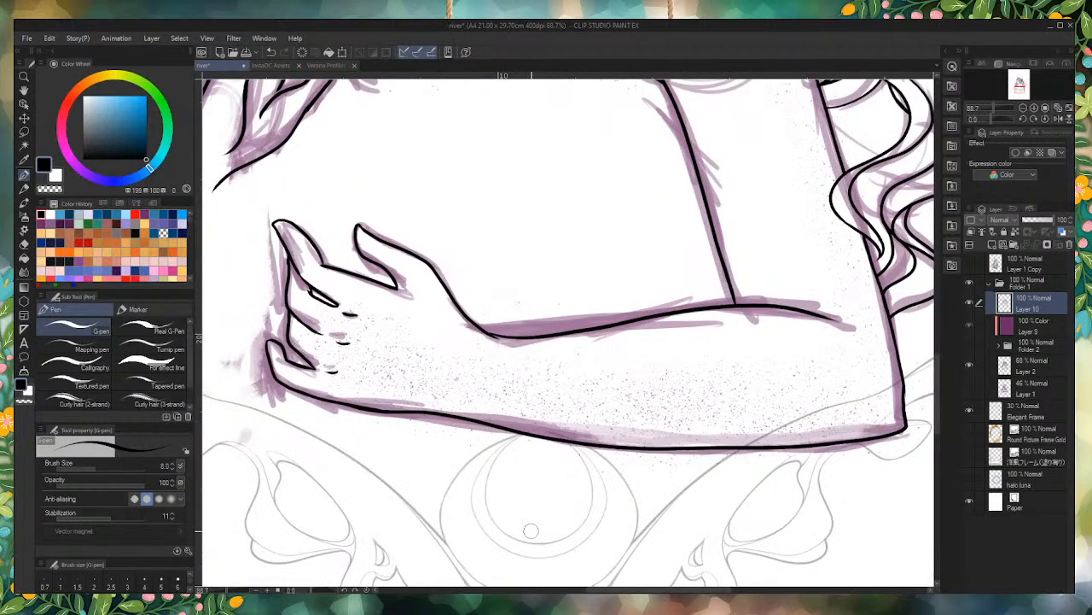
pyautogui.hotkey('ctrl', 'z')
pyautogui.moveTo(363, 408)
pyautogui.mouseDown()
pyautogui.moveTo(639, 451)
pyautogui.moveTo(853, 444)
pyautogui.moveTo(905, 427)
pyautogui.mouseUp()
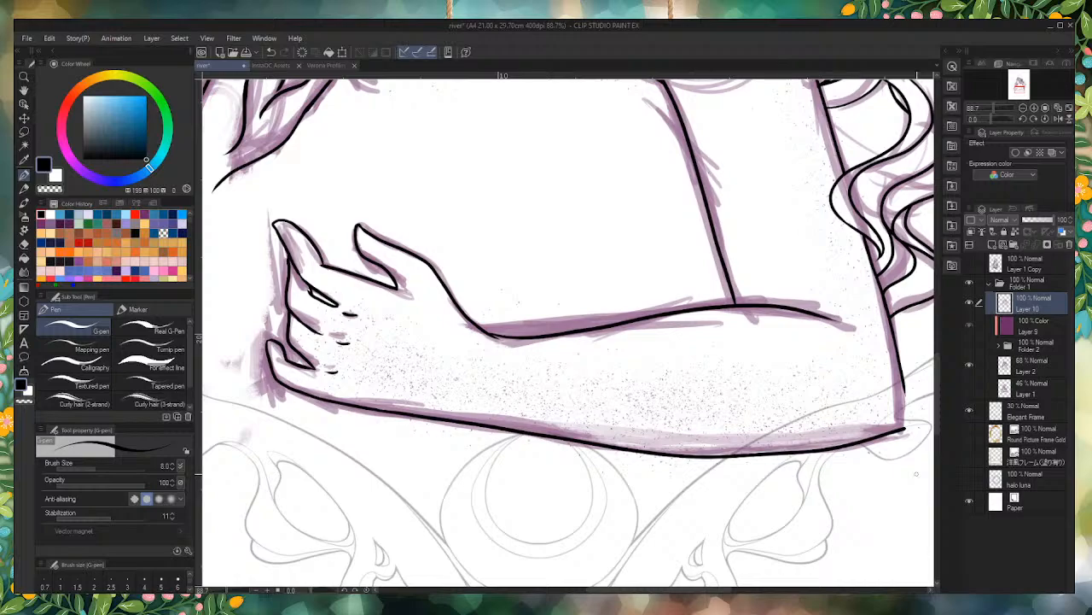
pyautogui.scroll(5, 917, 474)
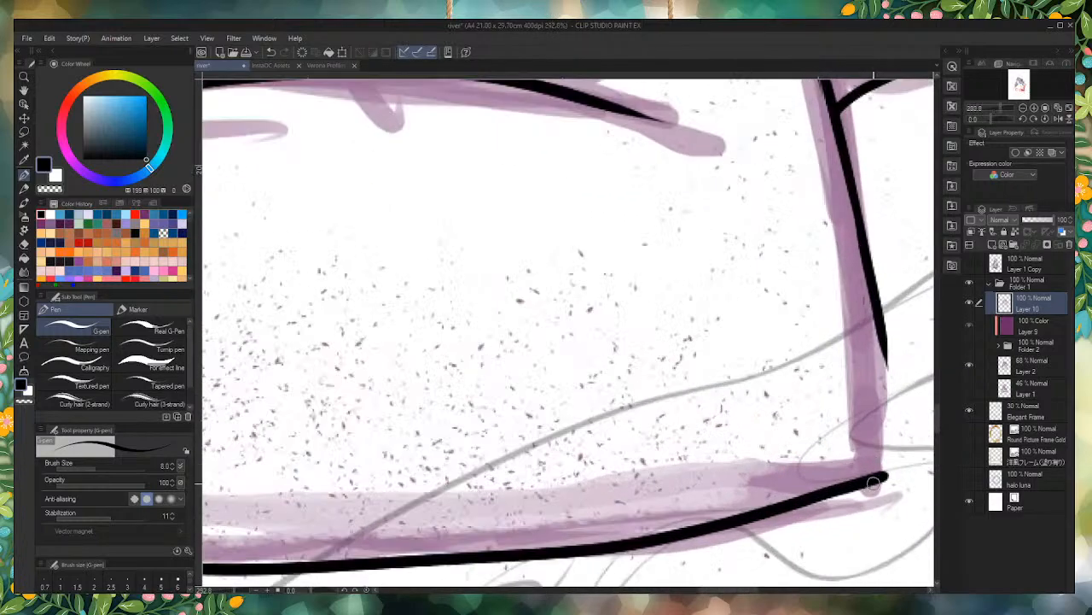
pyautogui.moveTo(872, 483)
pyautogui.mouseDown()
pyautogui.moveTo(890, 418)
pyautogui.moveTo(873, 290)
pyautogui.mouseUp()
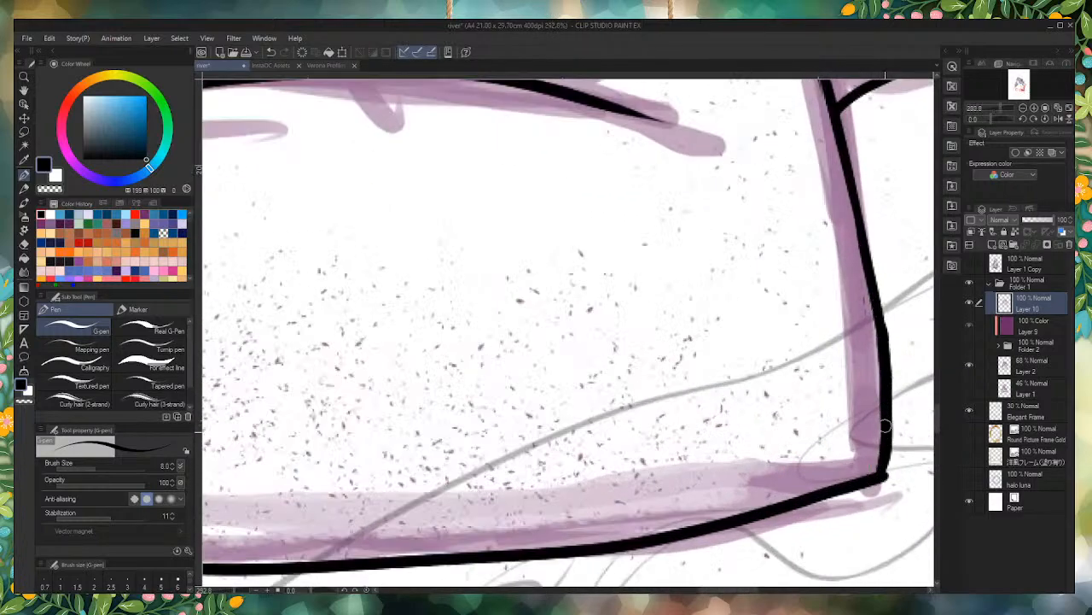
pyautogui.scroll(-8, 881, 471)
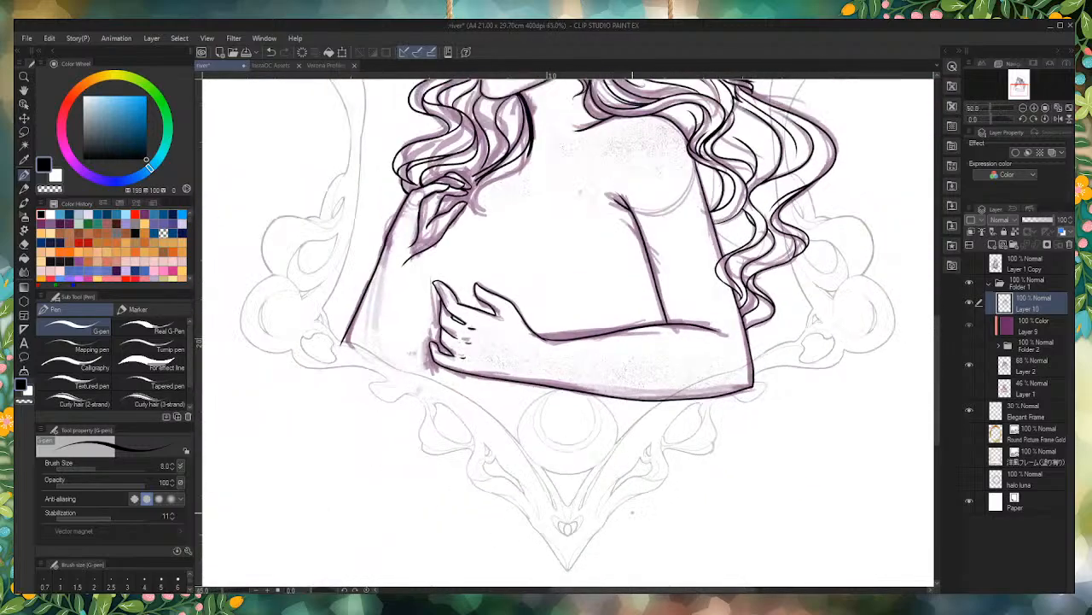
pyautogui.scroll(6, 774, 385)
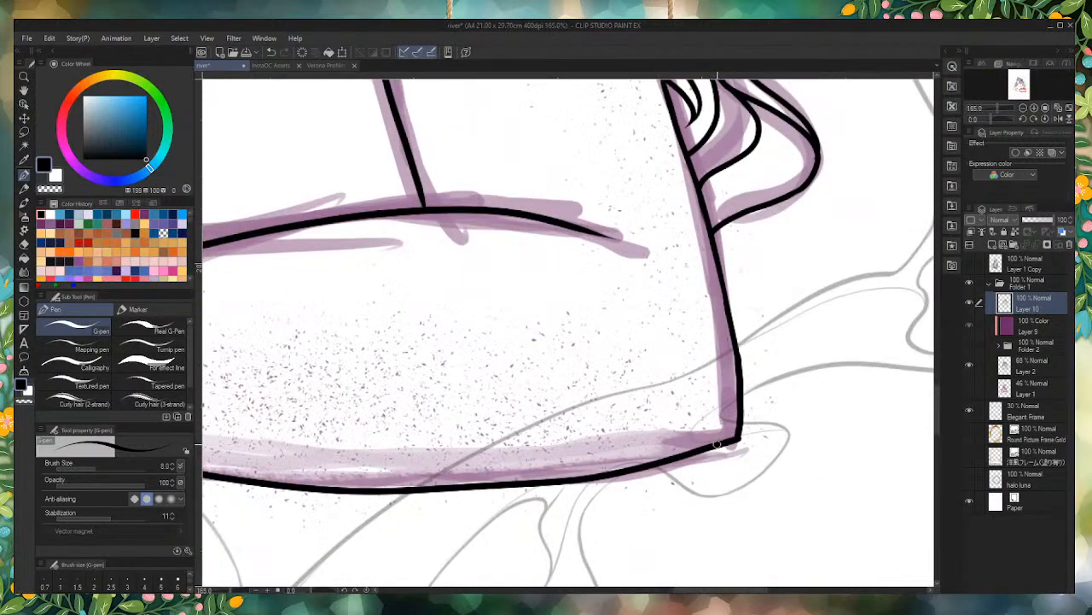
pyautogui.hotkey('ctrl', 'z')
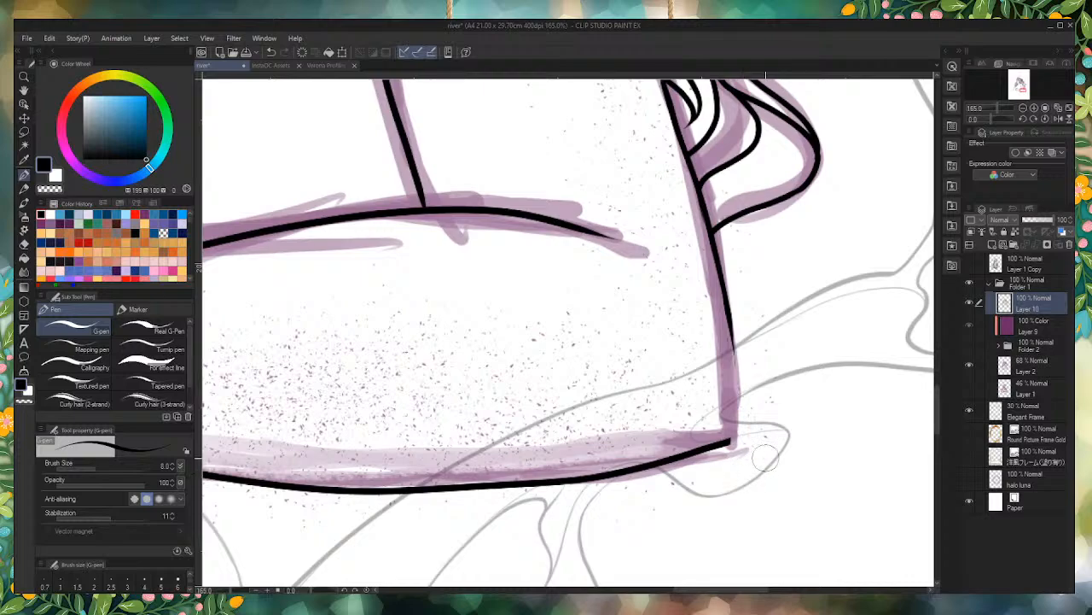
# Step: Ink a rounded elbow corner that joins the forearm's underside to the back arm contour
pyautogui.scroll(3, 766, 459)
pyautogui.moveTo(688, 454)
pyautogui.mouseDown()
pyautogui.moveTo(753, 425)
pyautogui.moveTo(721, 171)
pyautogui.mouseUp()
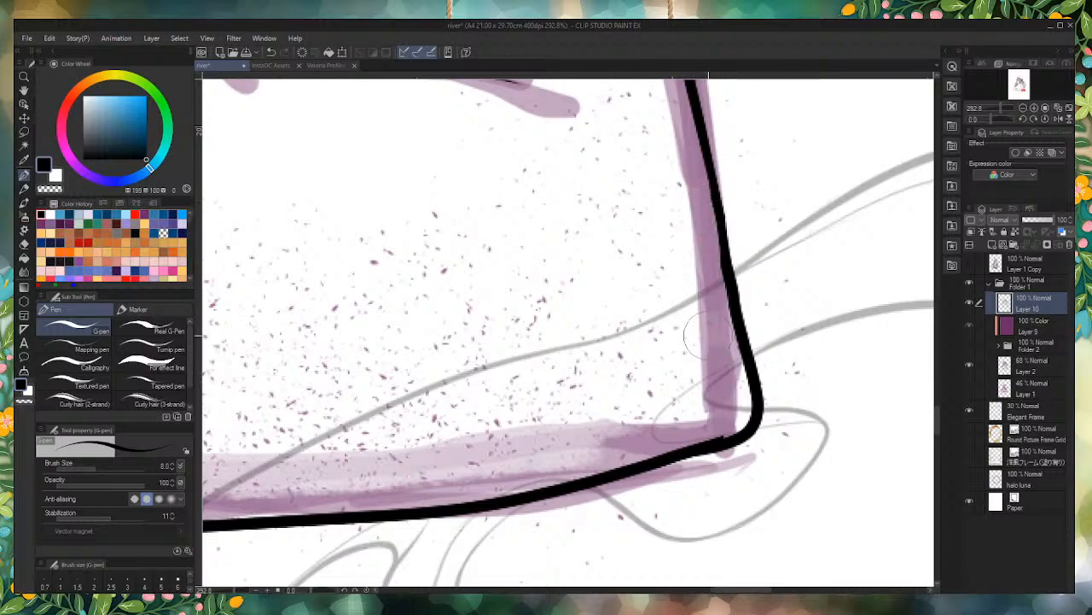
pyautogui.scroll(-5, 676, 406)
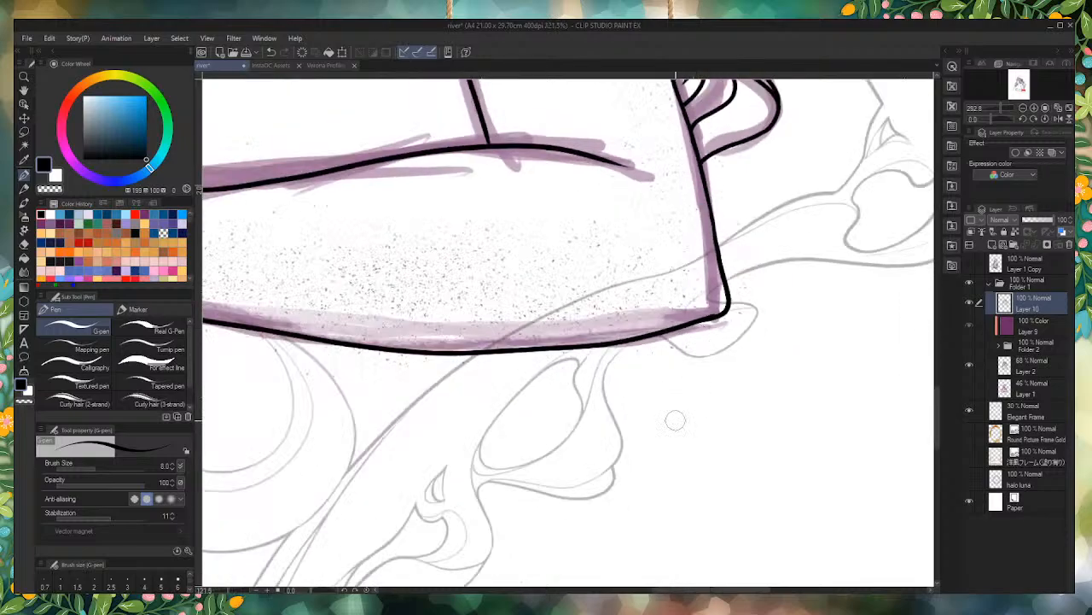
pyautogui.scroll(-2, 612, 504)
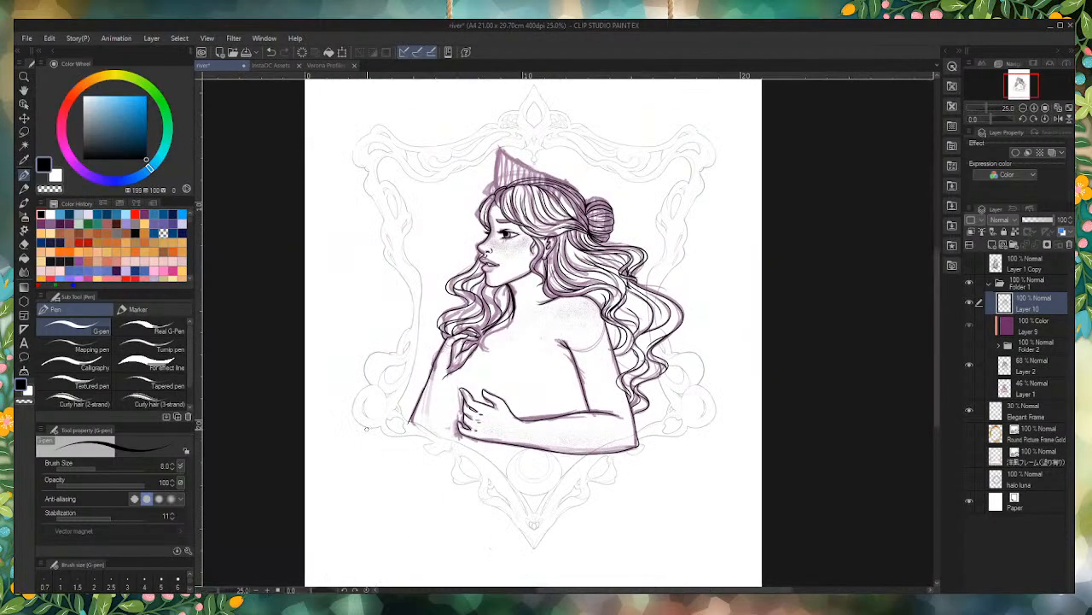
# Step: Ink the inner edge of the raised forearm from the wrist down to the ornamental frame
pyautogui.scroll(2, 367, 428)
pyautogui.scroll(7, 414, 437)
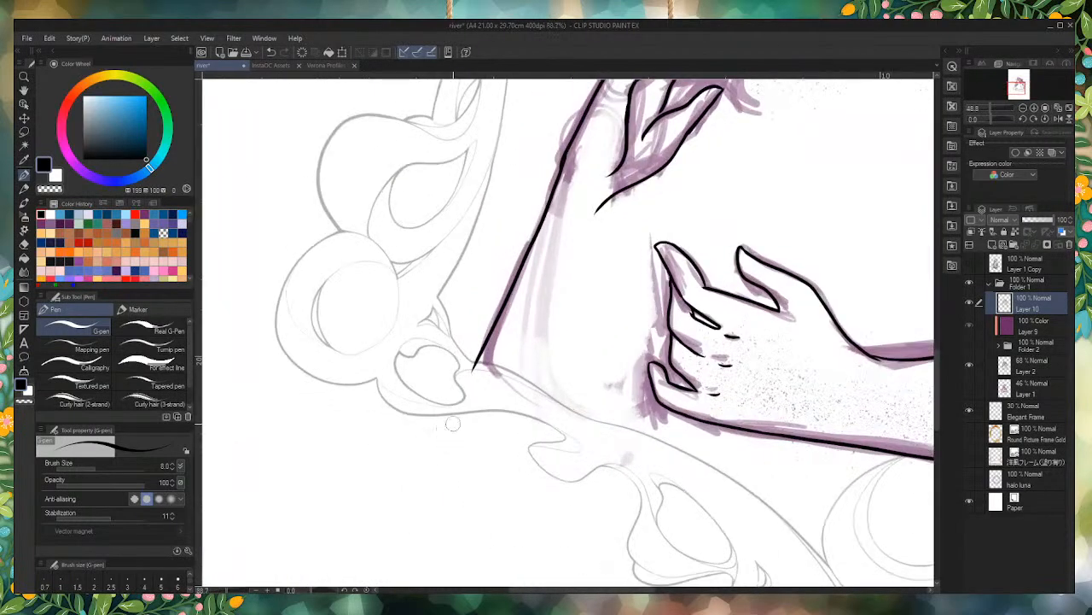
pyautogui.scroll(-3, 486, 383)
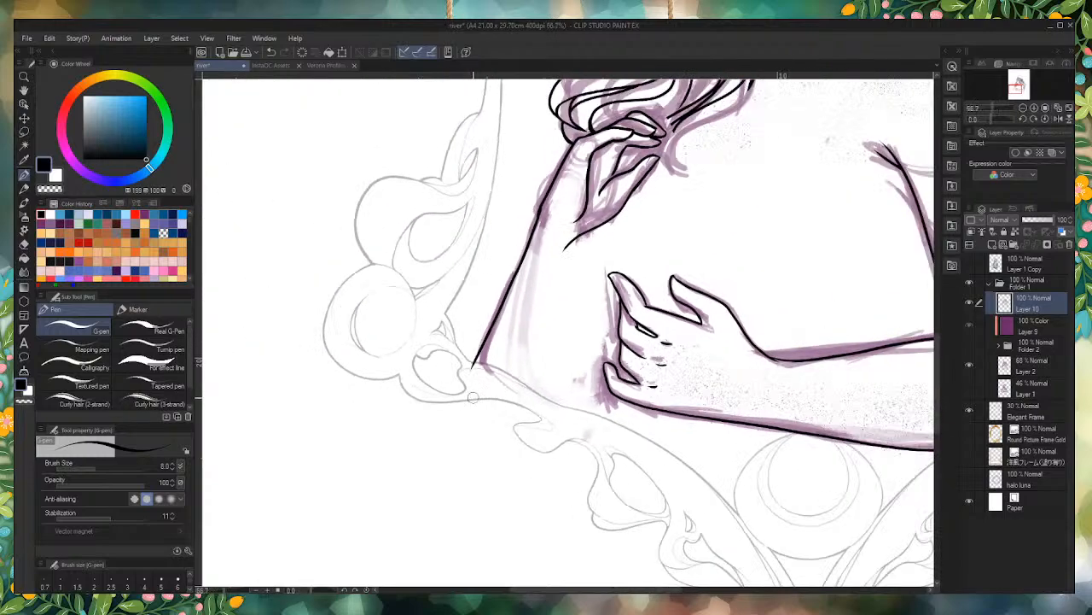
pyautogui.scroll(-4, 469, 404)
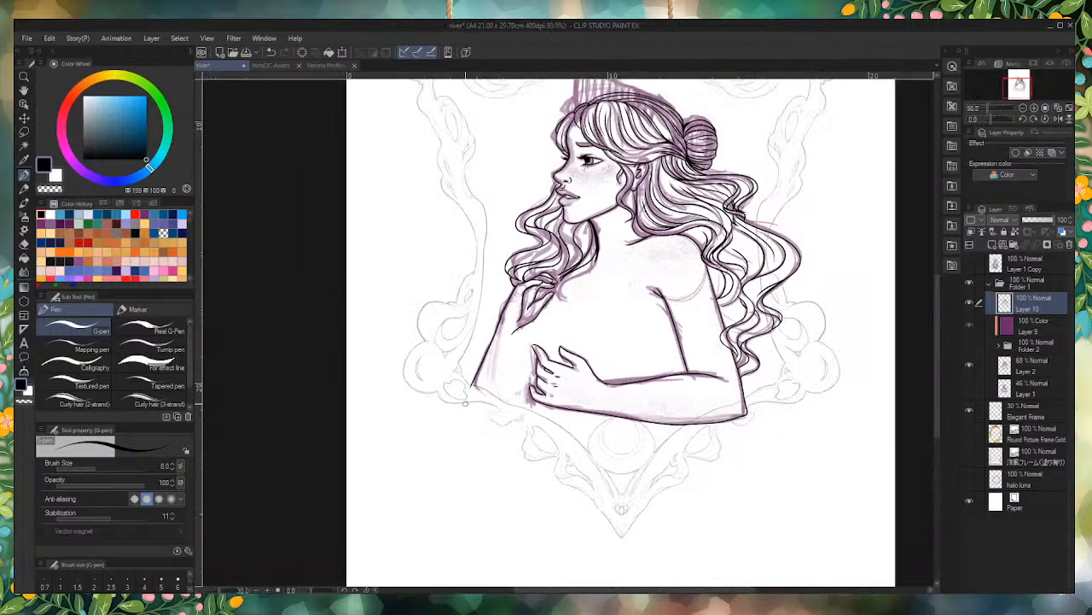
pyautogui.scroll(4, 465, 404)
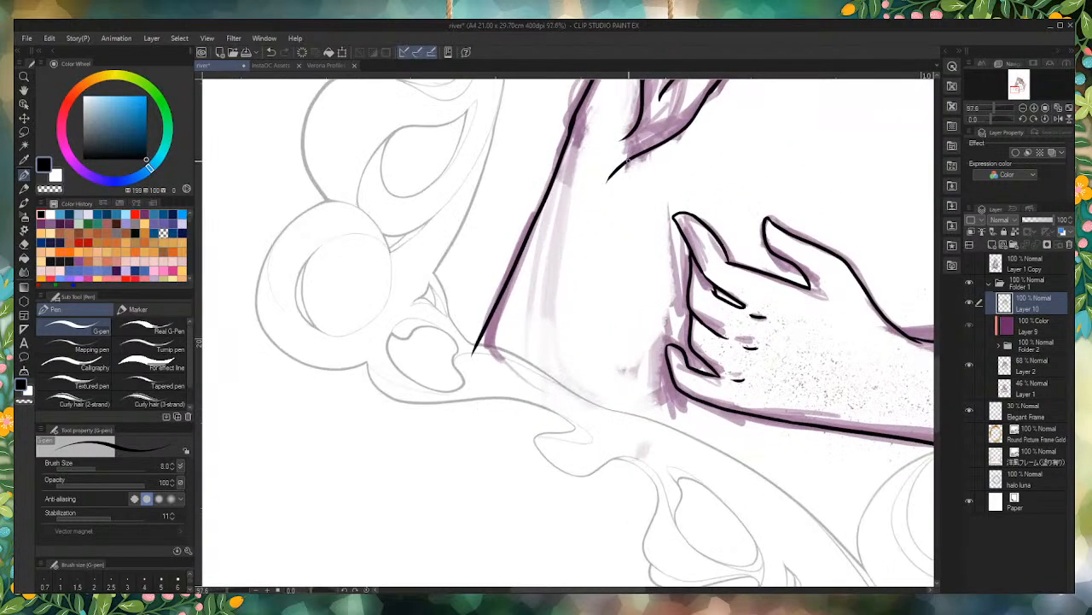
pyautogui.moveTo(607, 179)
pyautogui.mouseDown()
pyautogui.moveTo(578, 336)
pyautogui.moveTo(561, 404)
pyautogui.mouseUp()
pyautogui.scroll(3, 472, 360)
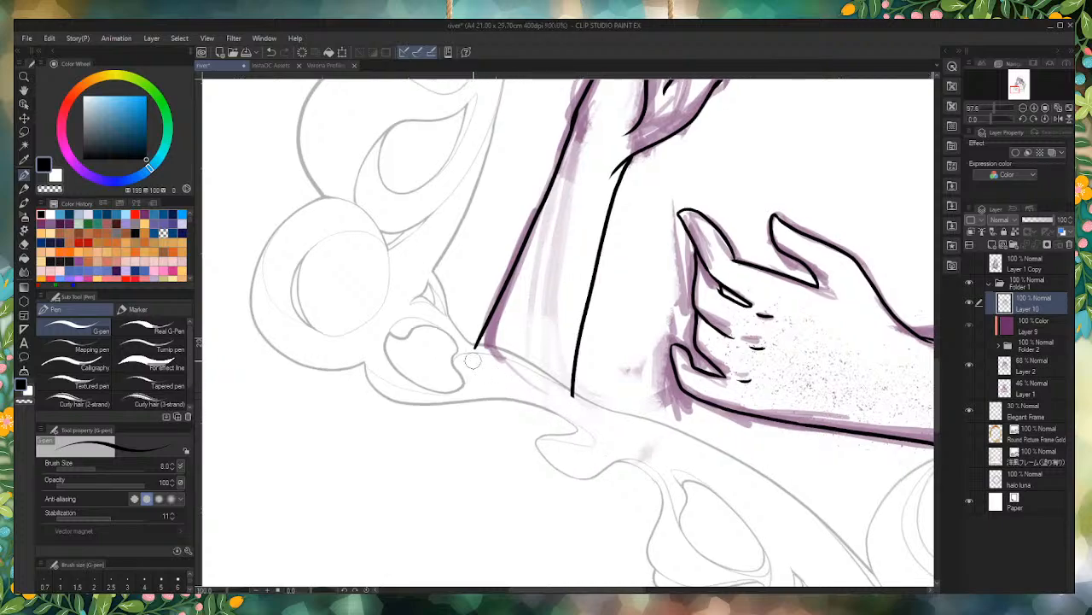
# Step: Close the lower end of the raised forearm with a line along the frame joining its two edges
pyautogui.moveTo(657, 429)
pyautogui.mouseDown()
pyautogui.moveTo(573, 408)
pyautogui.moveTo(467, 346)
pyautogui.mouseUp()
pyautogui.scroll(-6, 461, 311)
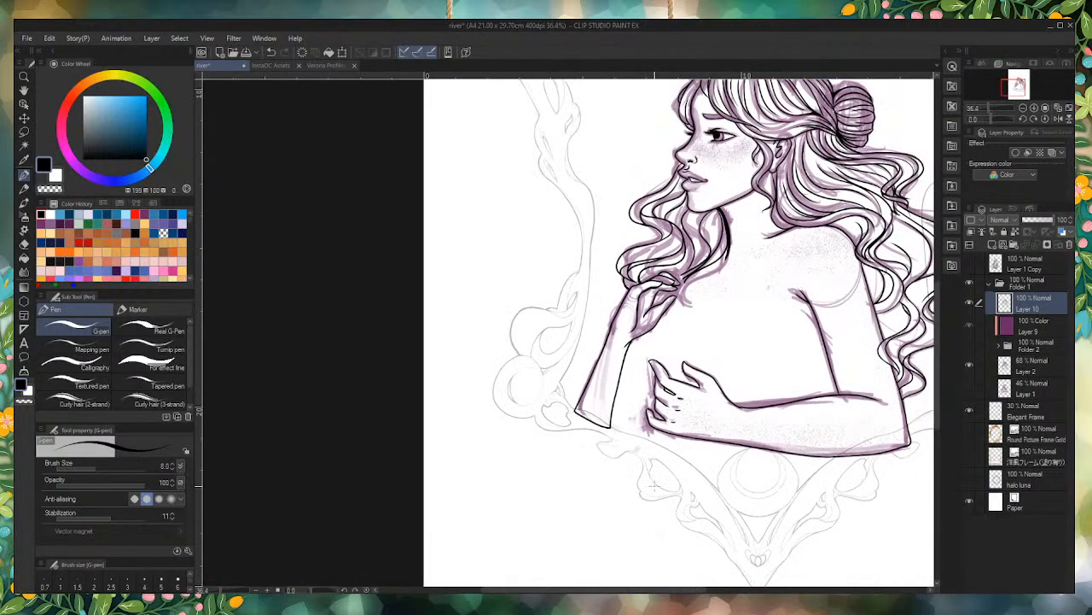
pyautogui.scroll(5, 655, 487)
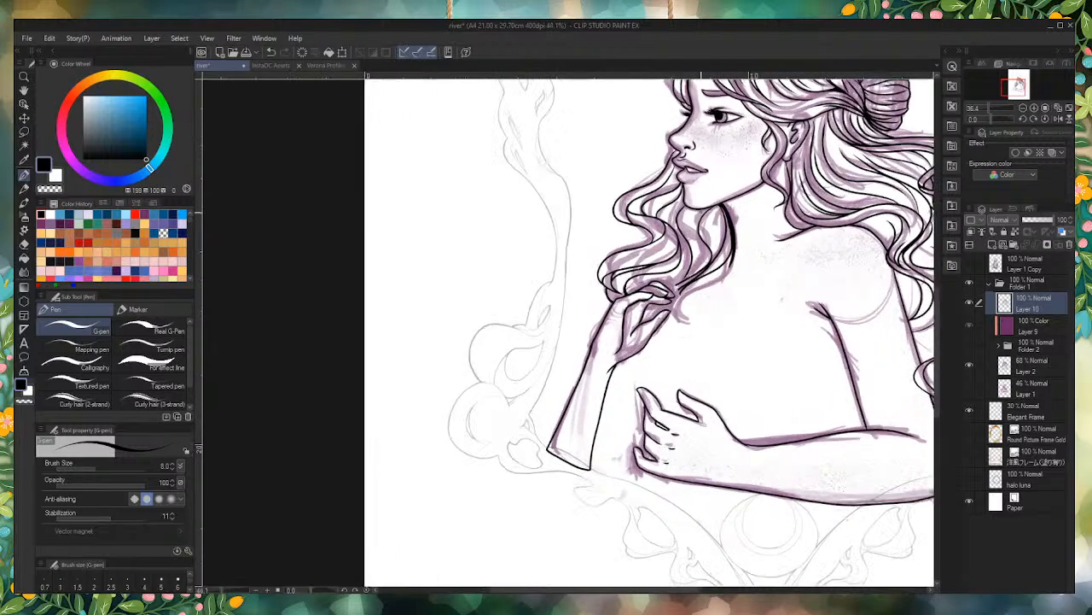
pyautogui.scroll(3, 547, 461)
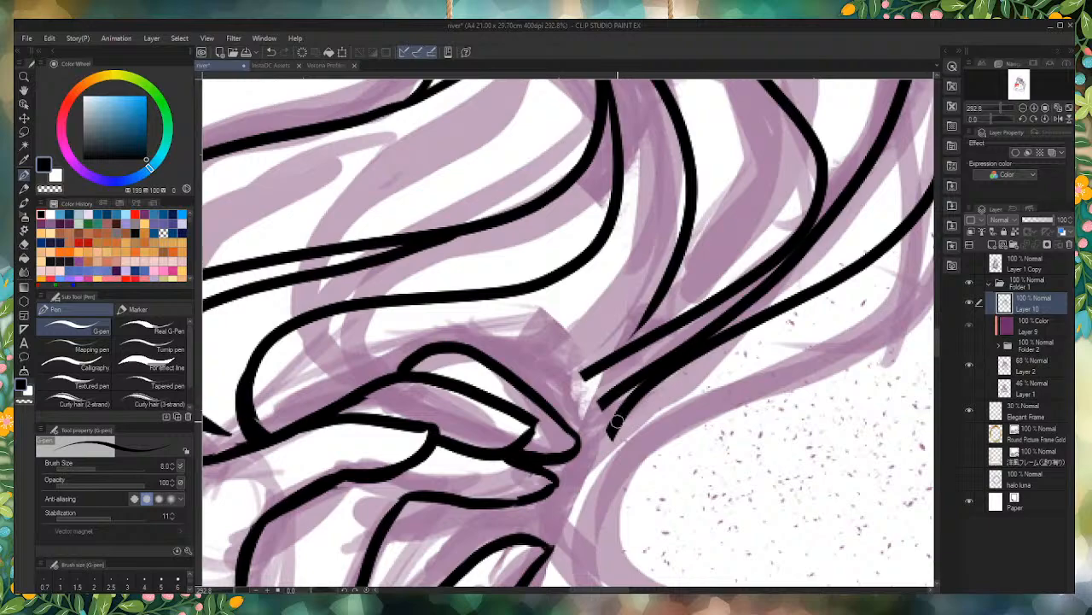
pyautogui.moveTo(617, 421)
pyautogui.mouseDown()
pyautogui.moveTo(623, 553)
pyautogui.moveTo(607, 539)
pyautogui.moveTo(589, 462)
pyautogui.moveTo(591, 418)
pyautogui.moveTo(627, 385)
pyautogui.mouseUp()
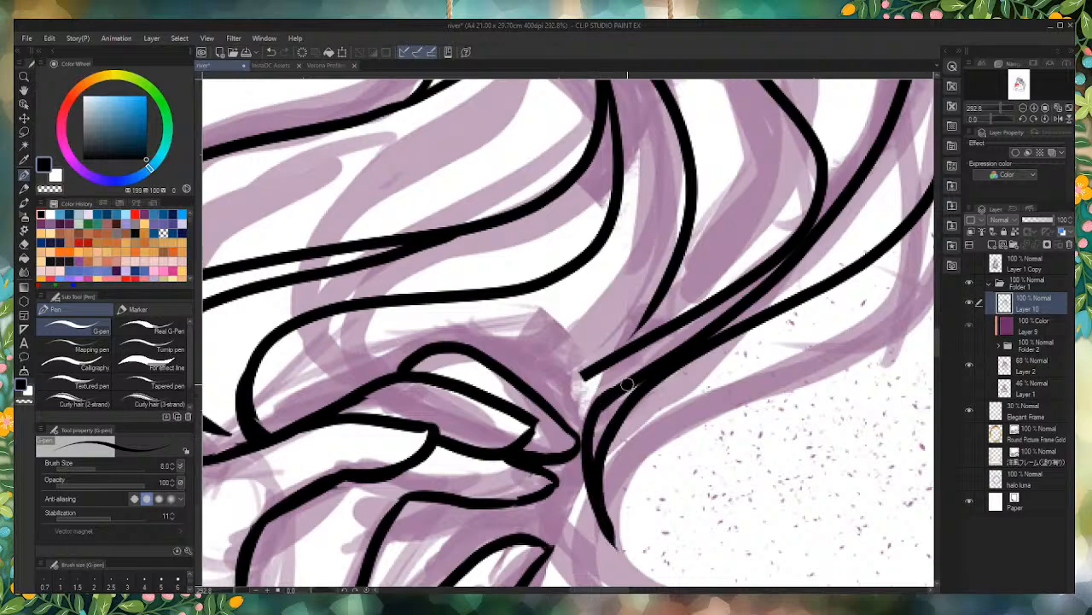
pyautogui.moveTo(588, 483)
pyautogui.mouseDown()
pyautogui.moveTo(574, 415)
pyautogui.moveTo(620, 355)
pyautogui.mouseUp()
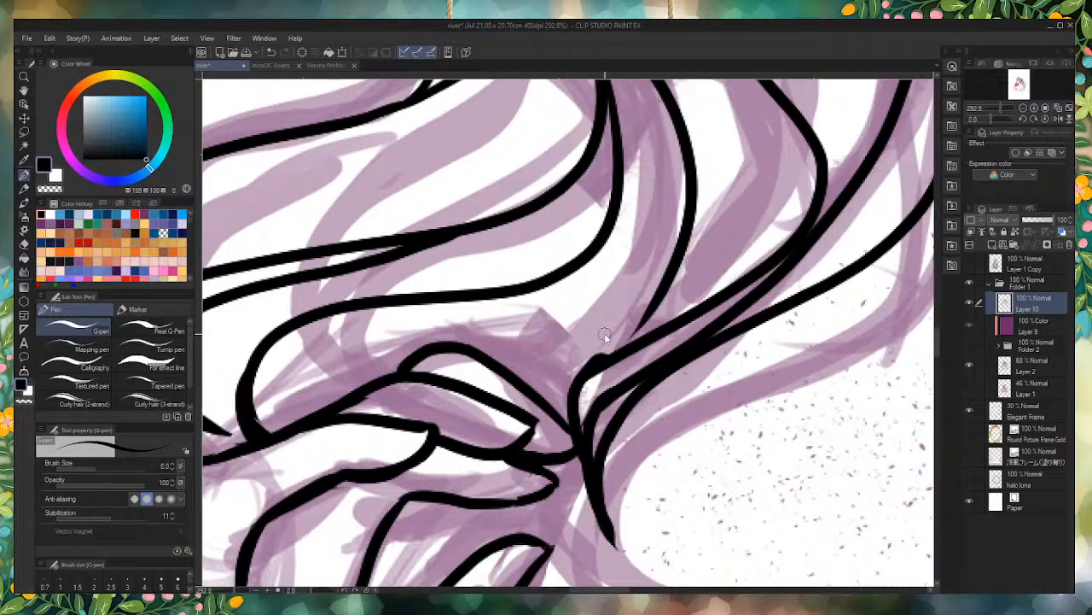
pyautogui.hotkey('ctrl', 'z')
pyautogui.hotkey('ctrl', 'z')
pyautogui.hotkey('ctrl', 'z')
pyautogui.hotkey('ctrl', 'z')
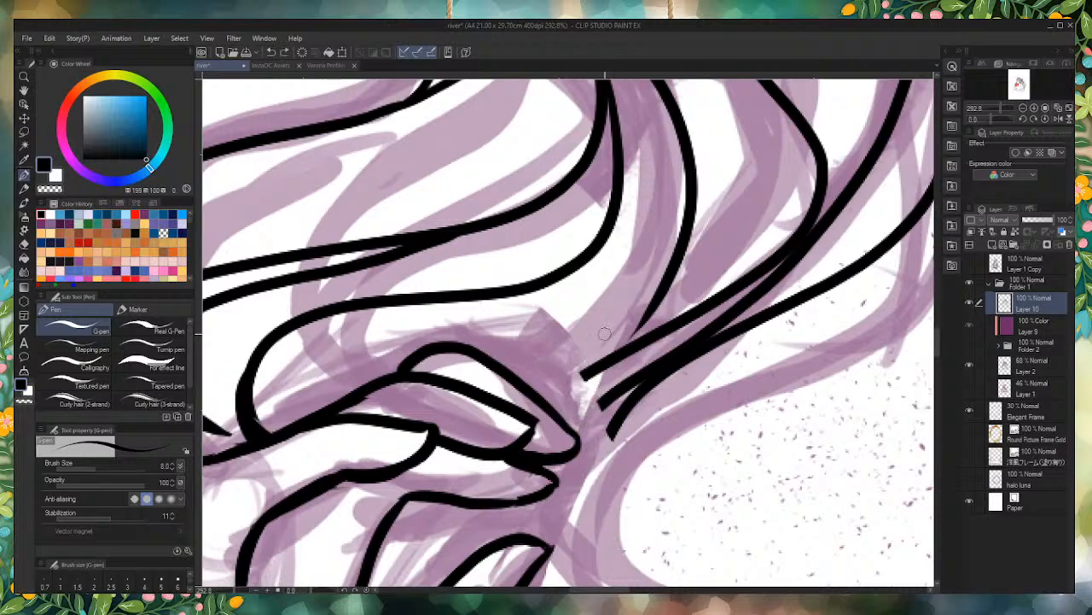
pyautogui.scroll(-3, 564, 313)
pyautogui.scroll(1, 634, 280)
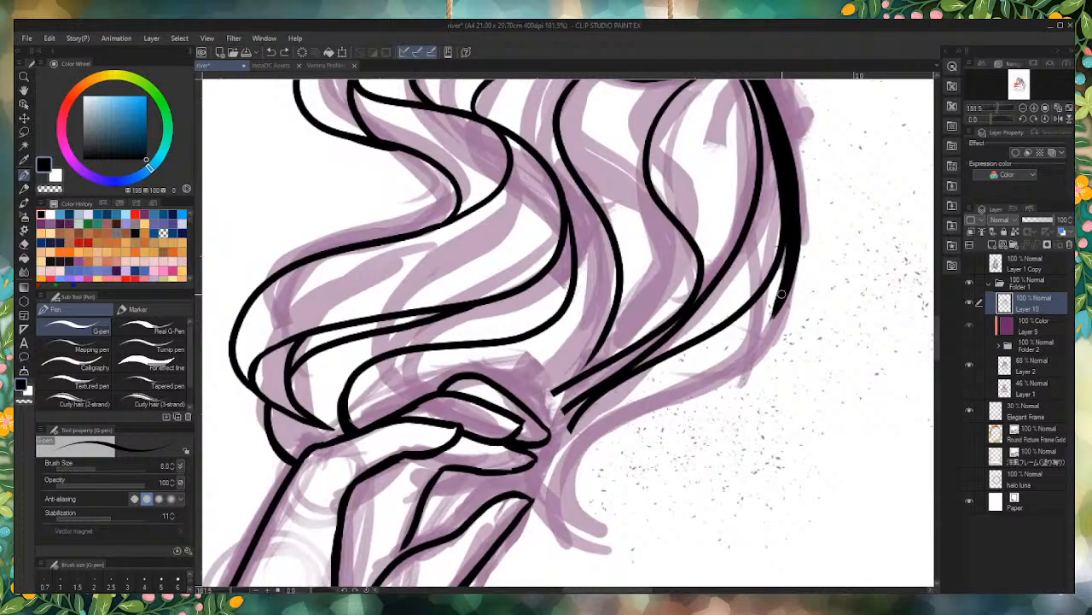
pyautogui.moveTo(792, 242)
pyautogui.mouseDown()
pyautogui.moveTo(777, 297)
pyautogui.moveTo(719, 368)
pyautogui.moveTo(620, 424)
pyautogui.moveTo(565, 511)
pyautogui.moveTo(626, 538)
pyautogui.moveTo(583, 549)
pyautogui.moveTo(566, 471)
pyautogui.moveTo(666, 387)
pyautogui.moveTo(737, 293)
pyautogui.mouseUp()
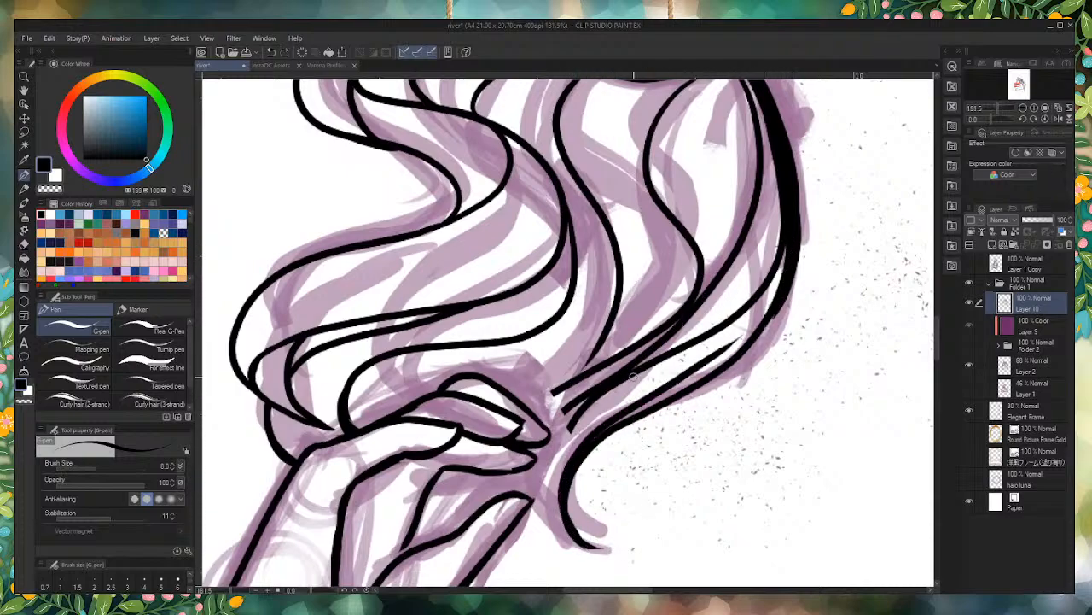
pyautogui.hotkey('ctrl', 'z')
pyautogui.hotkey('ctrl', 'z')
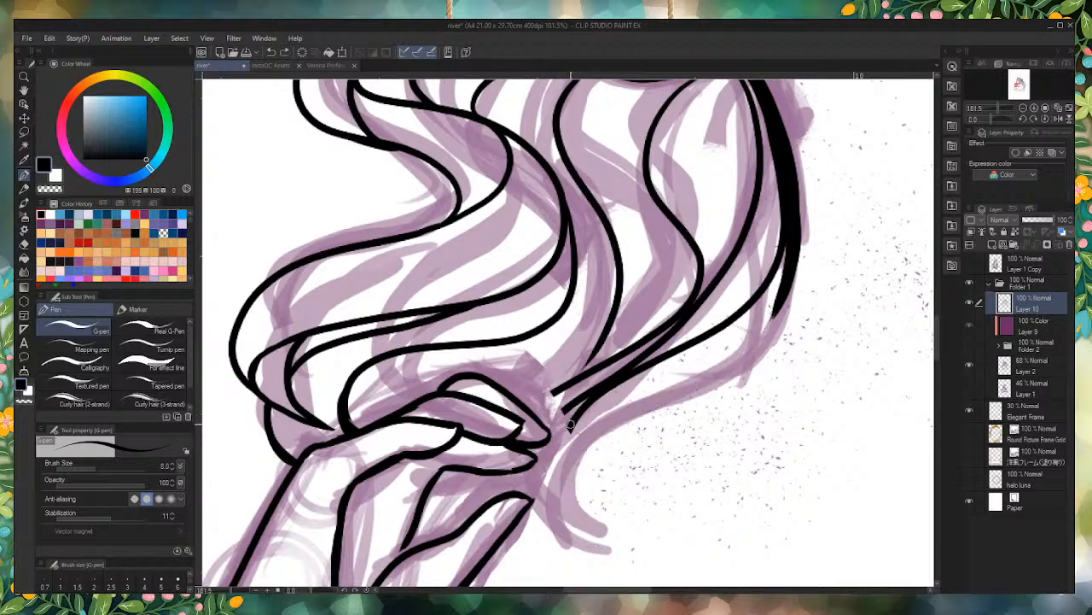
# Step: Extend the hair strands past the fingertips of the raised hand into a tapered point
pyautogui.moveTo(570, 424)
pyautogui.mouseDown()
pyautogui.moveTo(558, 447)
pyautogui.moveTo(563, 507)
pyautogui.moveTo(552, 433)
pyautogui.moveTo(591, 388)
pyautogui.moveTo(558, 424)
pyautogui.moveTo(571, 406)
pyautogui.moveTo(549, 459)
pyautogui.mouseUp()
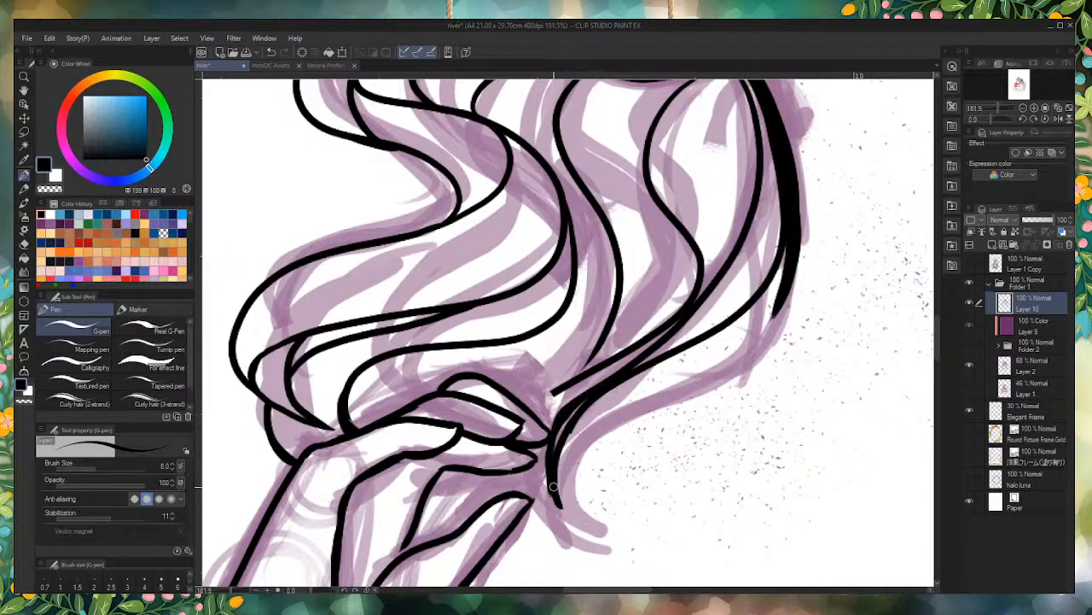
pyautogui.moveTo(565, 515)
pyautogui.mouseDown()
pyautogui.moveTo(551, 486)
pyautogui.moveTo(555, 426)
pyautogui.mouseUp()
pyautogui.hotkey('ctrl', 'z')
pyautogui.moveTo(553, 452)
pyautogui.mouseDown()
pyautogui.moveTo(564, 512)
pyautogui.moveTo(560, 502)
pyautogui.mouseUp()
pyautogui.hotkey('ctrl', 'z')
pyautogui.hotkey('ctrl', 'z')
pyautogui.scroll(4, 615, 544)
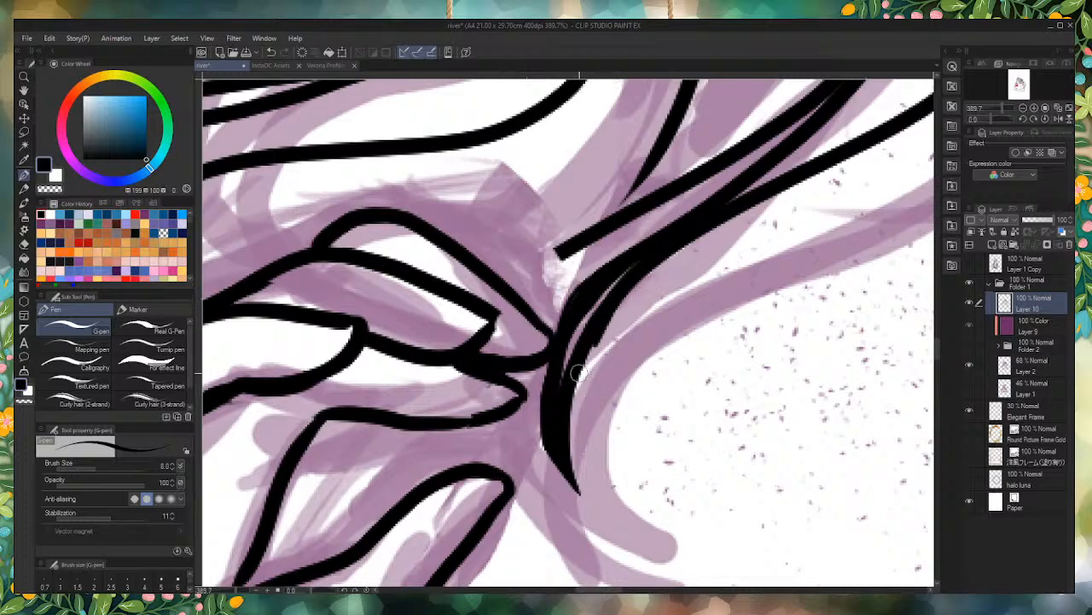
# Step: Erase the clumped lower strand and thin the remaining hair line beside the fingertips
pyautogui.moveTo(587, 360); pyautogui.dragTo(571, 426)
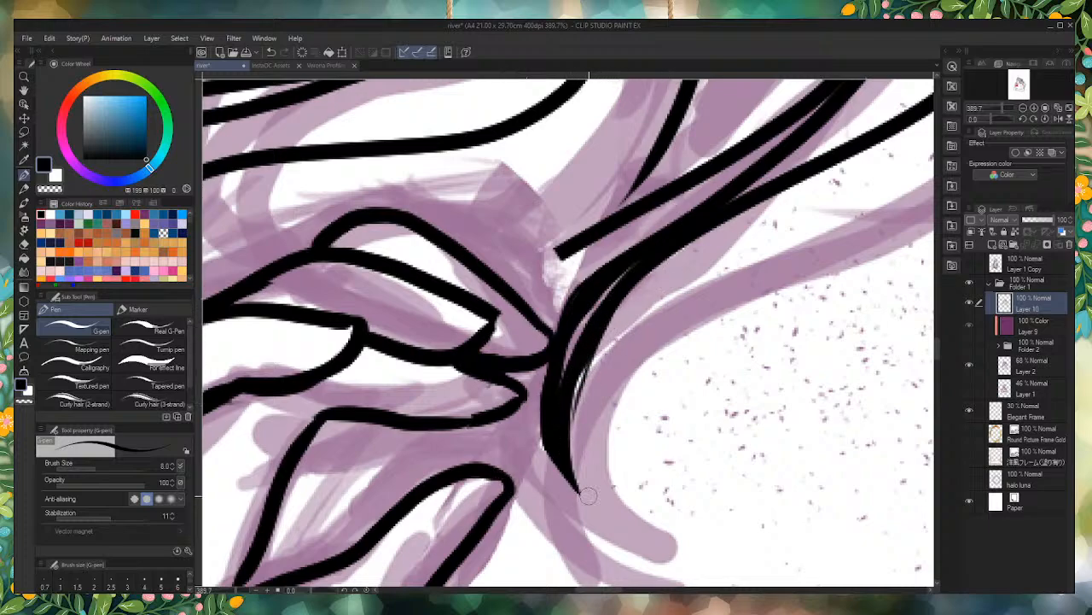
pyautogui.moveTo(633, 300)
pyautogui.mouseDown()
pyautogui.moveTo(582, 414)
pyautogui.moveTo(656, 286)
pyautogui.moveTo(607, 315)
pyautogui.mouseUp()
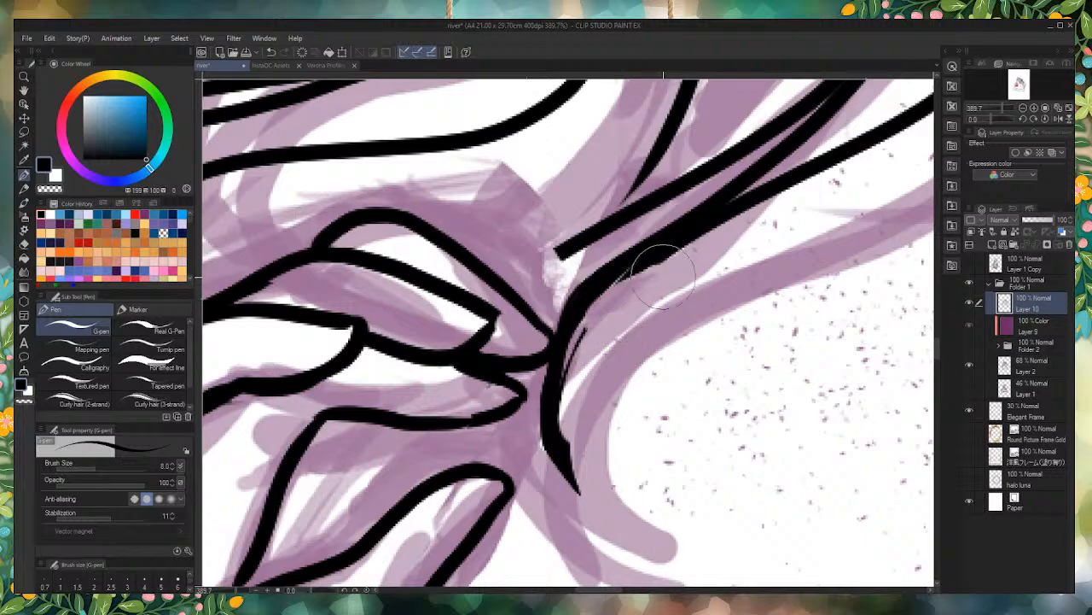
pyautogui.moveTo(662, 270)
pyautogui.mouseDown()
pyautogui.moveTo(611, 329)
pyautogui.moveTo(559, 478)
pyautogui.mouseUp()
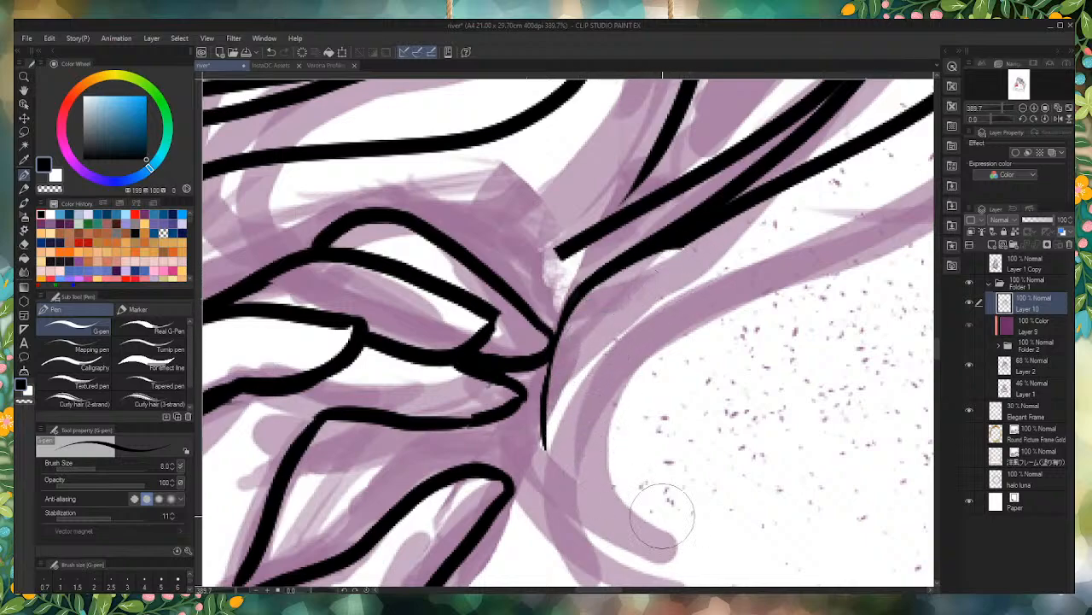
pyautogui.moveTo(699, 229)
pyautogui.mouseDown()
pyautogui.moveTo(617, 311)
pyautogui.moveTo(568, 408)
pyautogui.moveTo(571, 479)
pyautogui.moveTo(551, 408)
pyautogui.moveTo(567, 327)
pyautogui.moveTo(618, 267)
pyautogui.moveTo(688, 237)
pyautogui.mouseUp()
# Step: Redraw the lock's end as two strands with a gap between them, meeting in a sharp trimmed tip below the fingertips
pyautogui.moveTo(549, 418); pyautogui.dragTo(563, 480)
pyautogui.moveTo(550, 437); pyautogui.dragTo(570, 502)
pyautogui.moveTo(566, 463); pyautogui.dragTo(580, 516)
pyautogui.moveTo(560, 442); pyautogui.dragTo(577, 505)
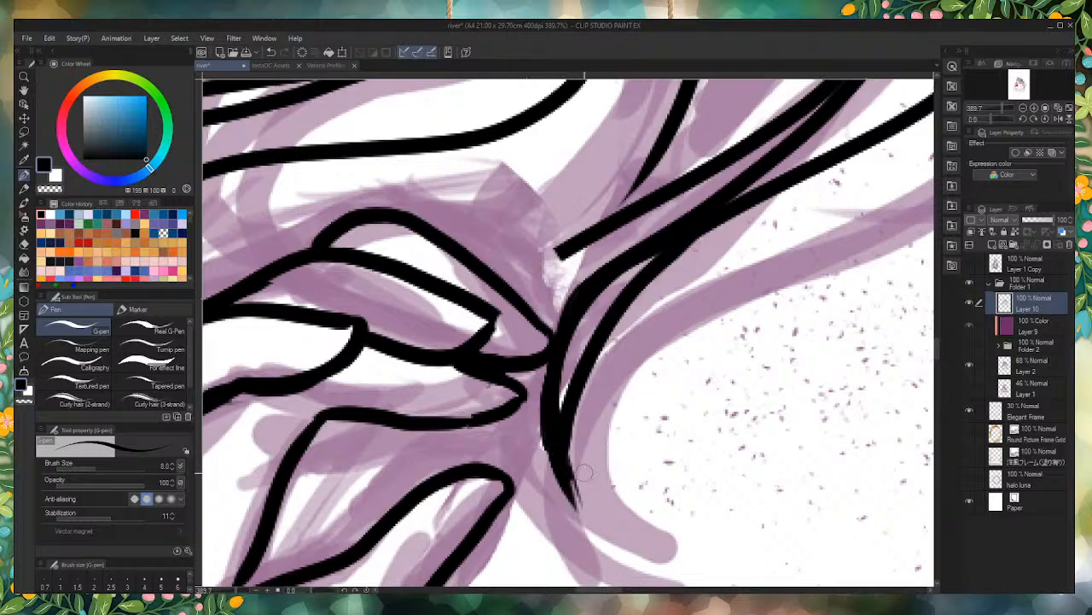
pyautogui.moveTo(602, 438); pyautogui.dragTo(590, 494)
pyautogui.moveTo(607, 401); pyautogui.dragTo(584, 515)
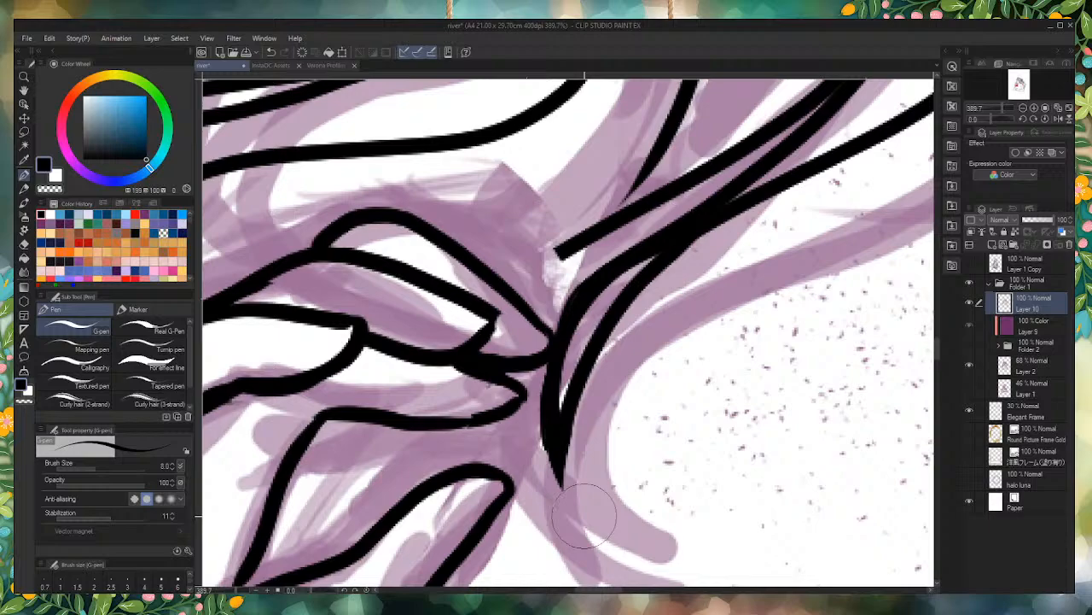
# Step: Extend the upper hair strand down to the topmost finger and ink a short line joining the two lower fingertips
pyautogui.click(475, 372)
pyautogui.moveTo(570, 241)
pyautogui.mouseDown()
pyautogui.moveTo(521, 301)
pyautogui.moveTo(547, 257)
pyautogui.moveTo(569, 245)
pyautogui.moveTo(520, 294)
pyautogui.mouseUp()
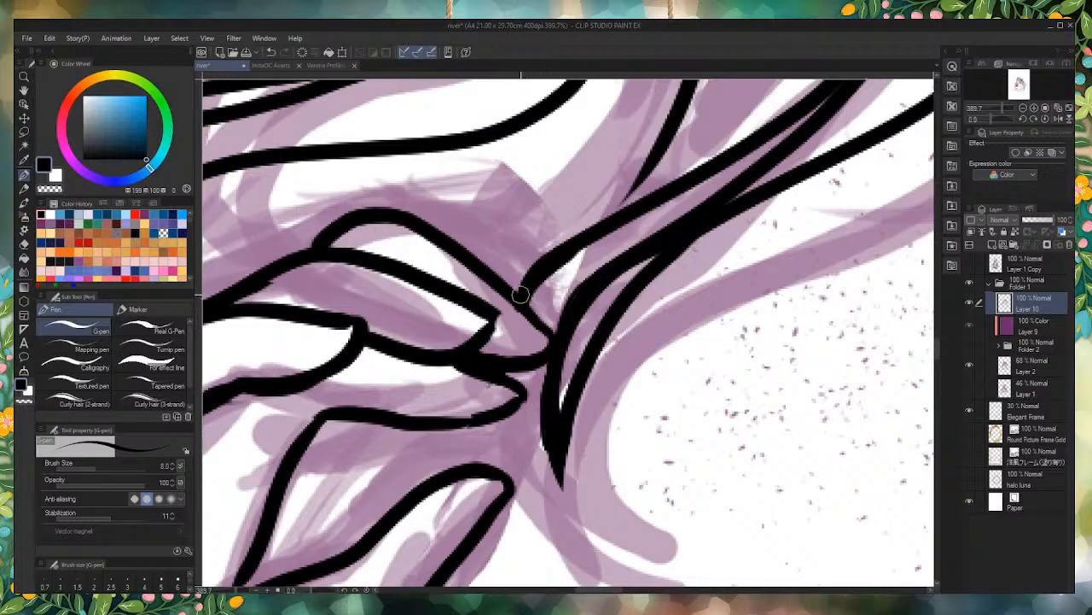
pyautogui.scroll(-10, 550, 335)
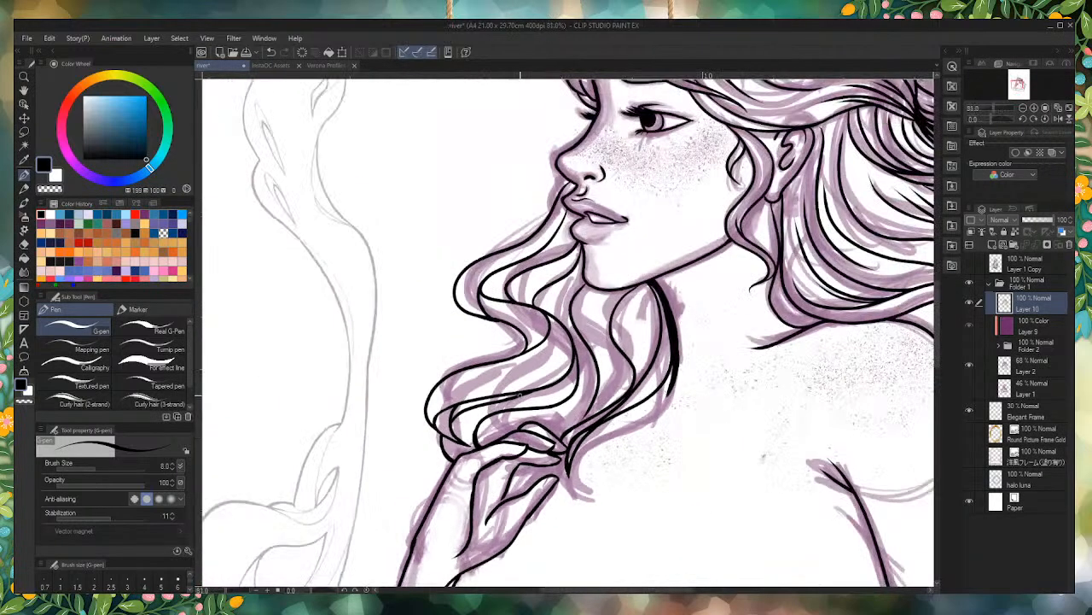
pyautogui.scroll(5, 497, 438)
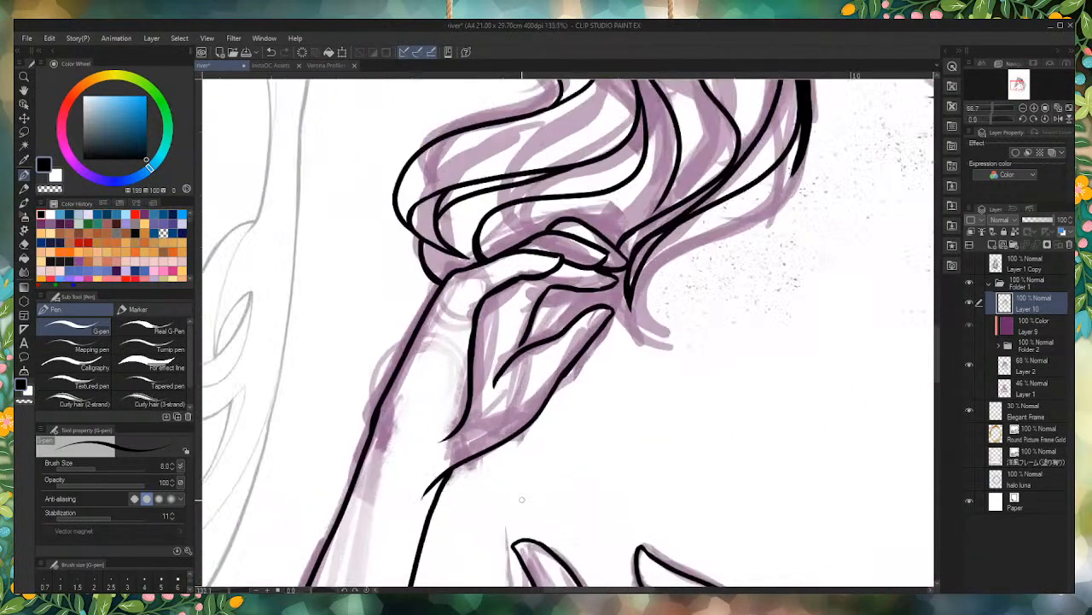
pyautogui.scroll(4, 589, 326)
pyautogui.moveTo(602, 301); pyautogui.dragTo(595, 326)
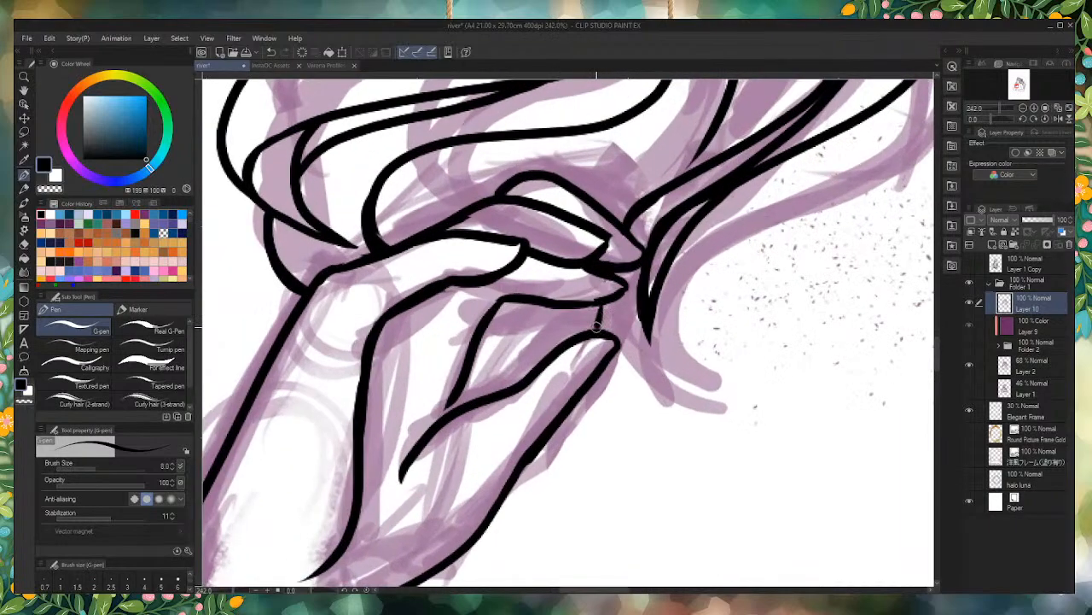
pyautogui.scroll(-3, 582, 424)
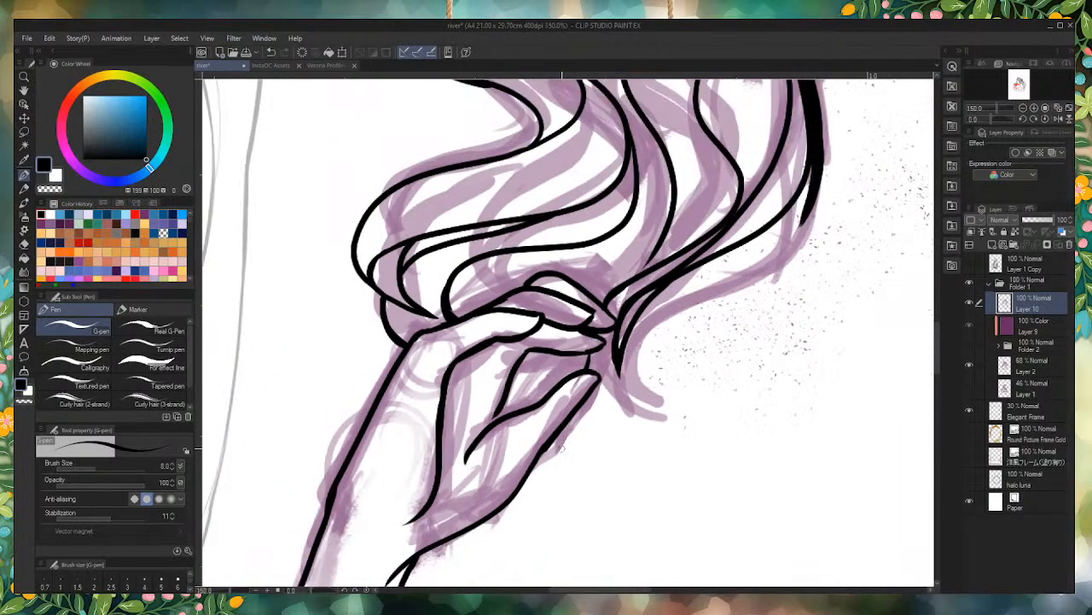
# Step: Ink a curved inner line across the gap between the two lower fingers of the raised hand
pyautogui.scroll(3, 547, 369)
pyautogui.moveTo(548, 313)
pyautogui.mouseDown()
pyautogui.moveTo(546, 343)
pyautogui.moveTo(487, 431)
pyautogui.moveTo(431, 471)
pyautogui.mouseUp()
pyautogui.scroll(-3, 431, 472)
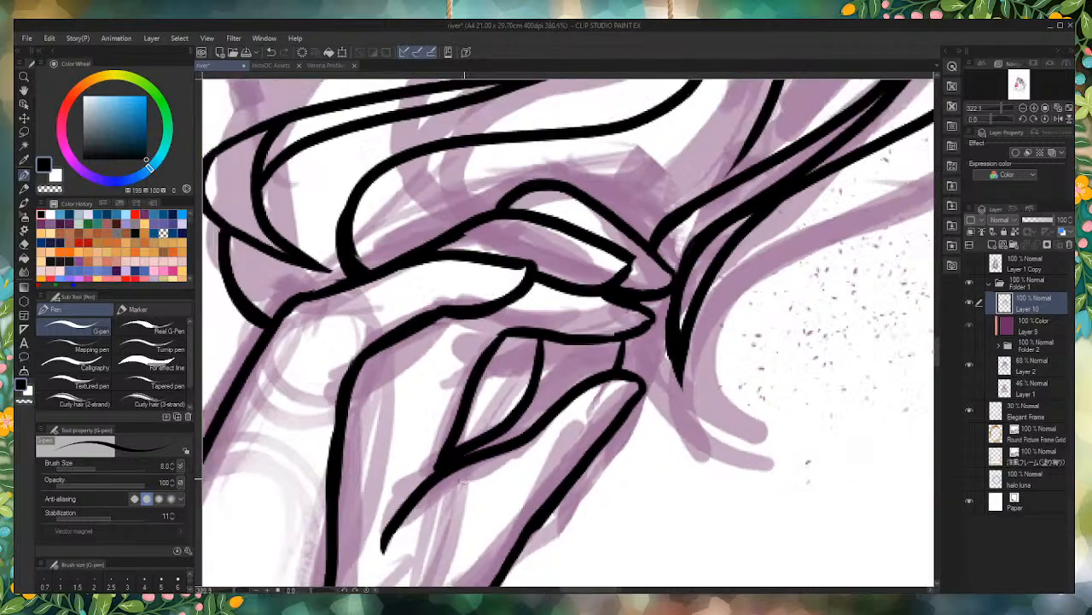
pyautogui.scroll(3, 559, 301)
pyautogui.scroll(-3, 533, 356)
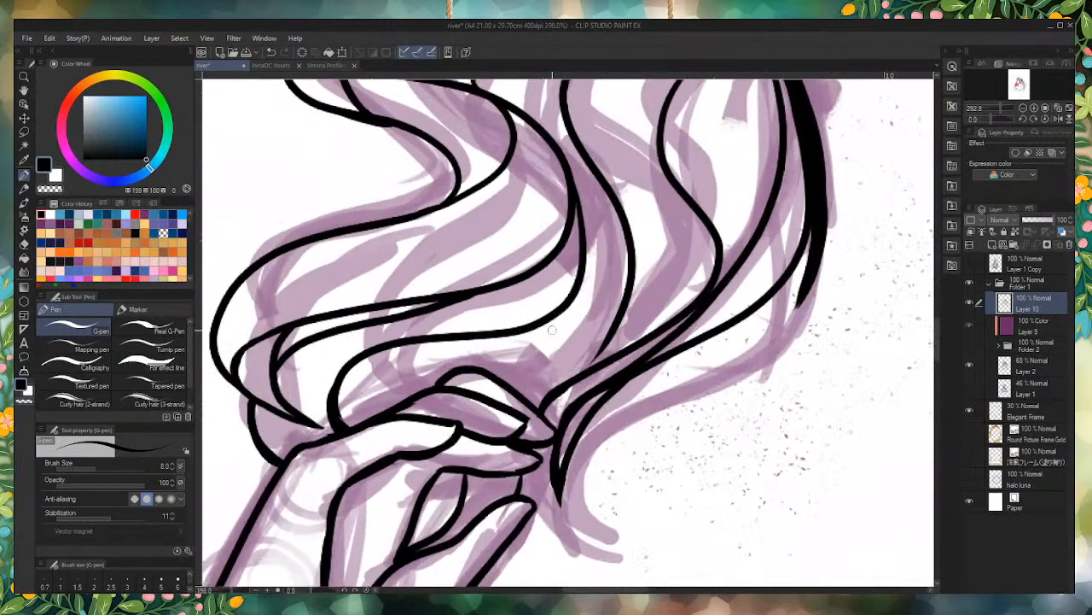
# Step: Ink a long curved hair strand rising from the top of the topmost finger into the wavy lock above
pyautogui.scroll(3, 475, 397)
pyautogui.moveTo(485, 401); pyautogui.dragTo(594, 158)
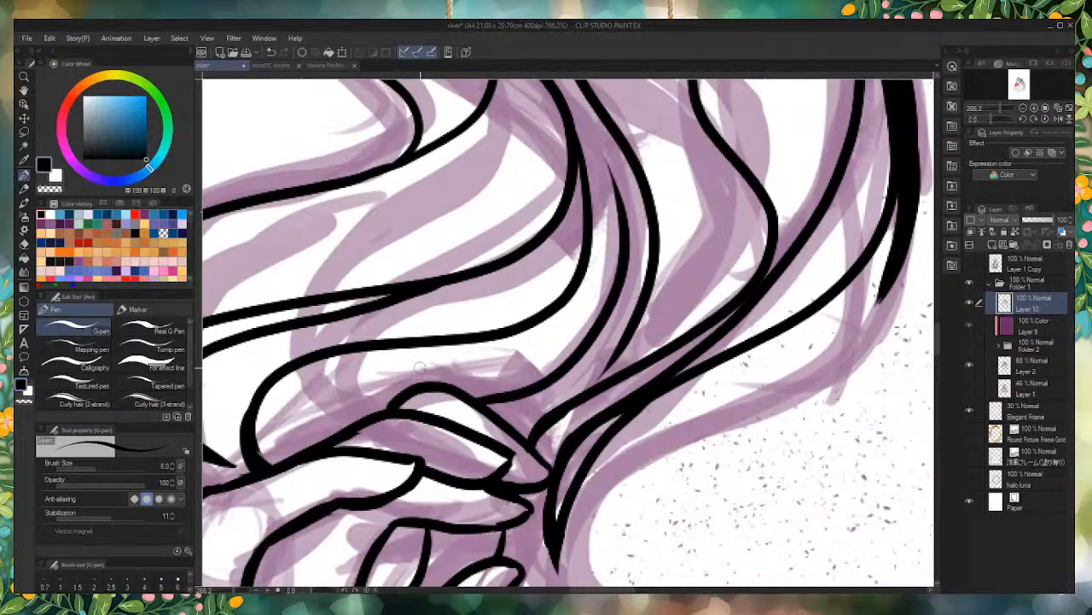
pyautogui.scroll(-3, 404, 376)
pyautogui.scroll(3, 378, 362)
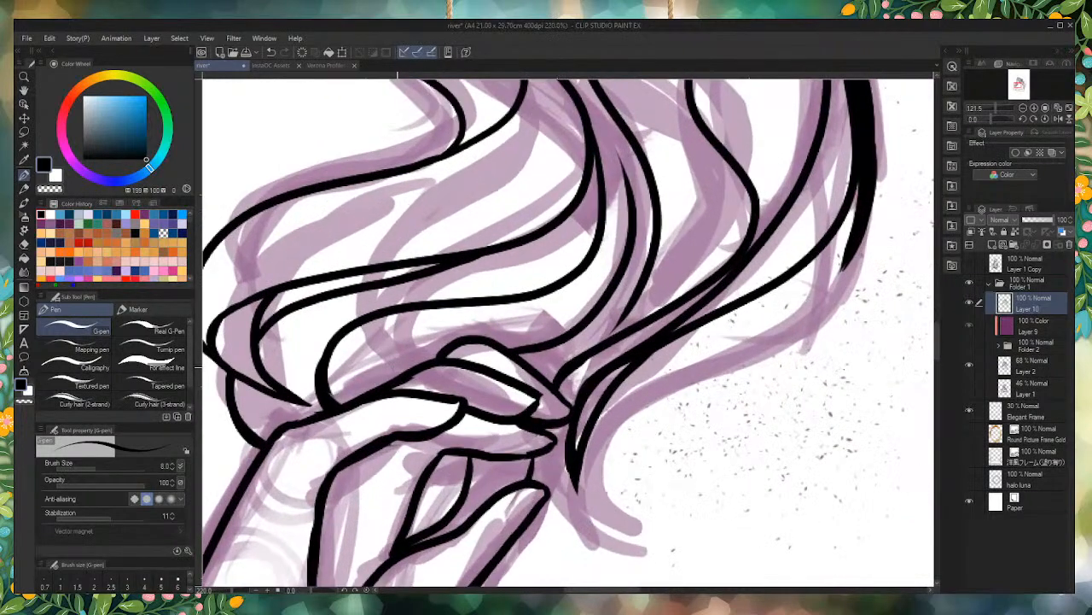
# Step: Erase the curved inner line from the gap between the two lower fingers
pyautogui.scroll(-3, 406, 505)
pyautogui.scroll(4, 426, 487)
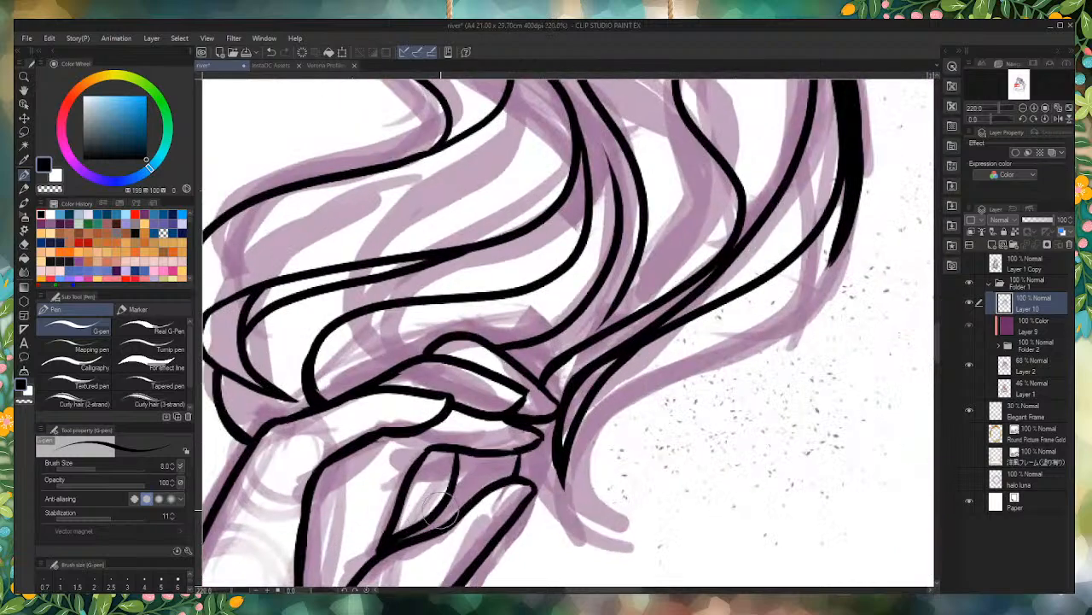
pyautogui.moveTo(454, 465)
pyautogui.mouseDown()
pyautogui.moveTo(414, 516)
pyautogui.moveTo(443, 509)
pyautogui.moveTo(404, 532)
pyautogui.moveTo(424, 523)
pyautogui.mouseUp()
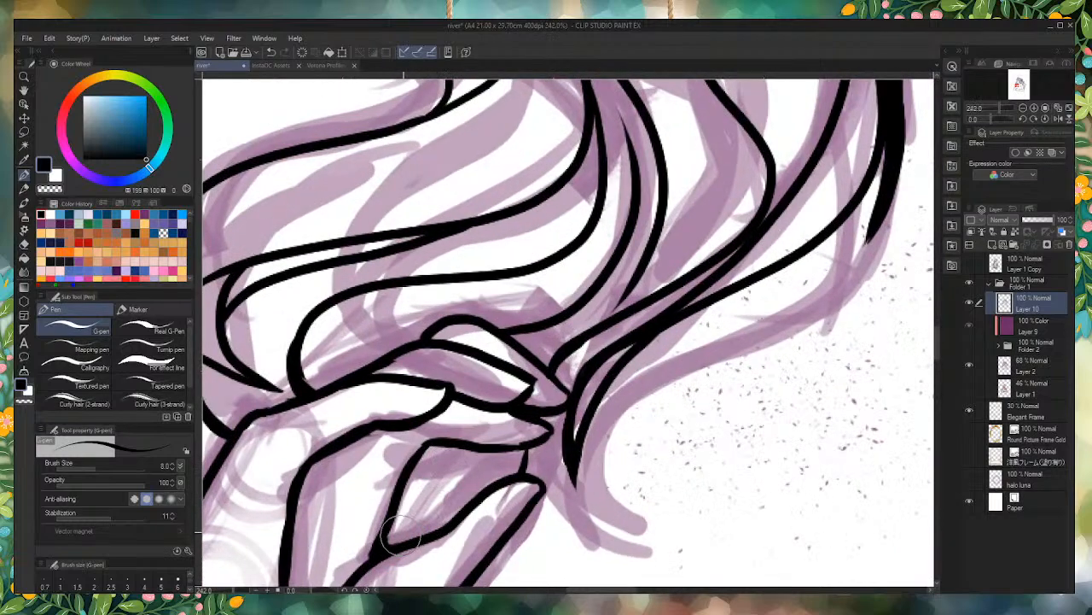
pyautogui.scroll(-2, 367, 543)
pyautogui.scroll(4, 401, 495)
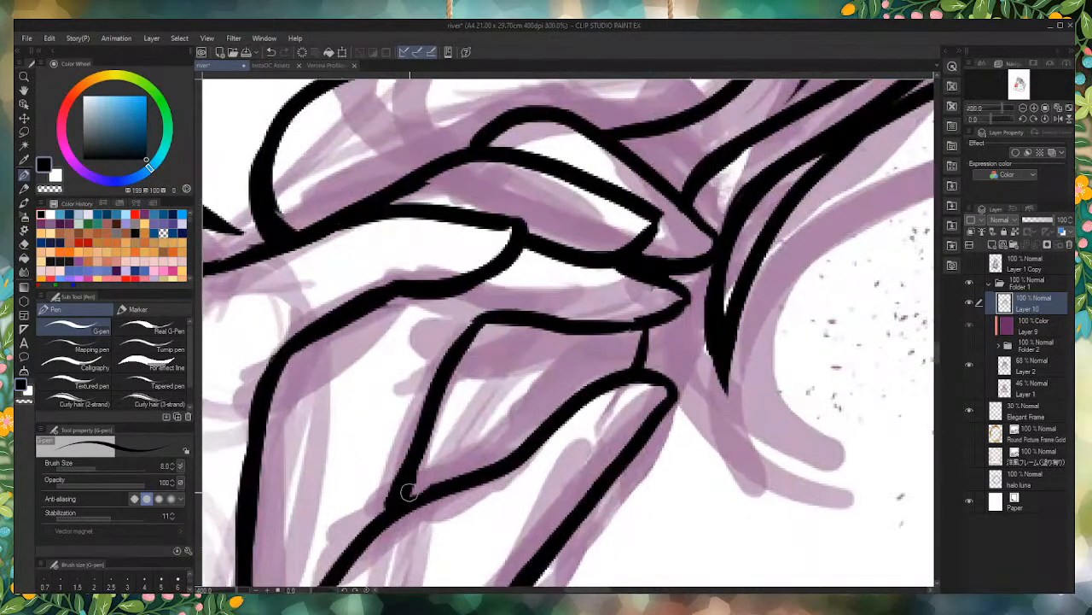
pyautogui.scroll(-2, 335, 362)
pyautogui.scroll(5, 336, 363)
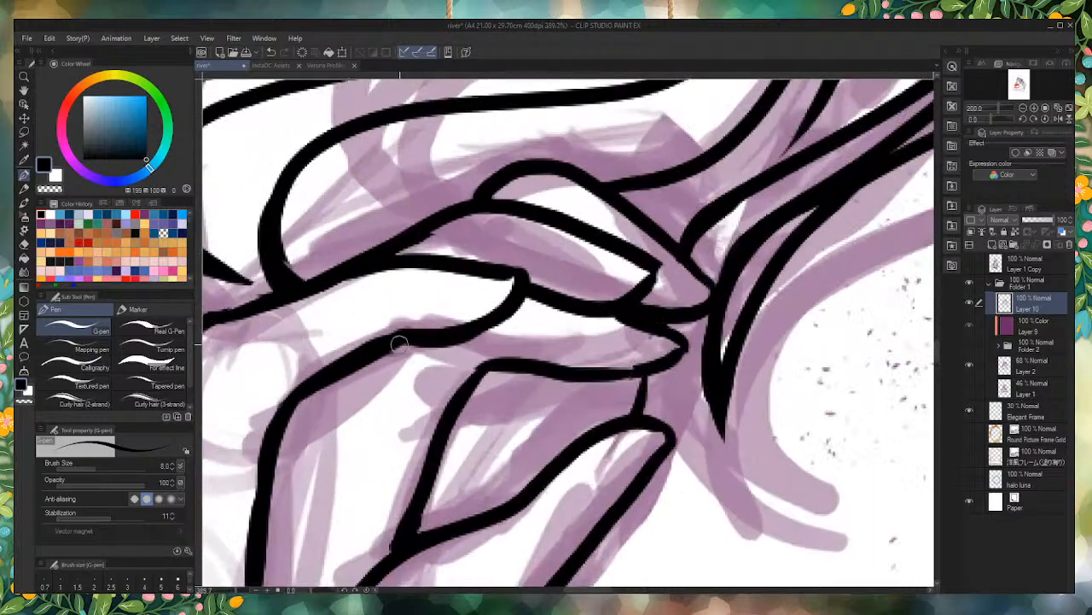
pyautogui.moveTo(411, 350); pyautogui.dragTo(358, 393)
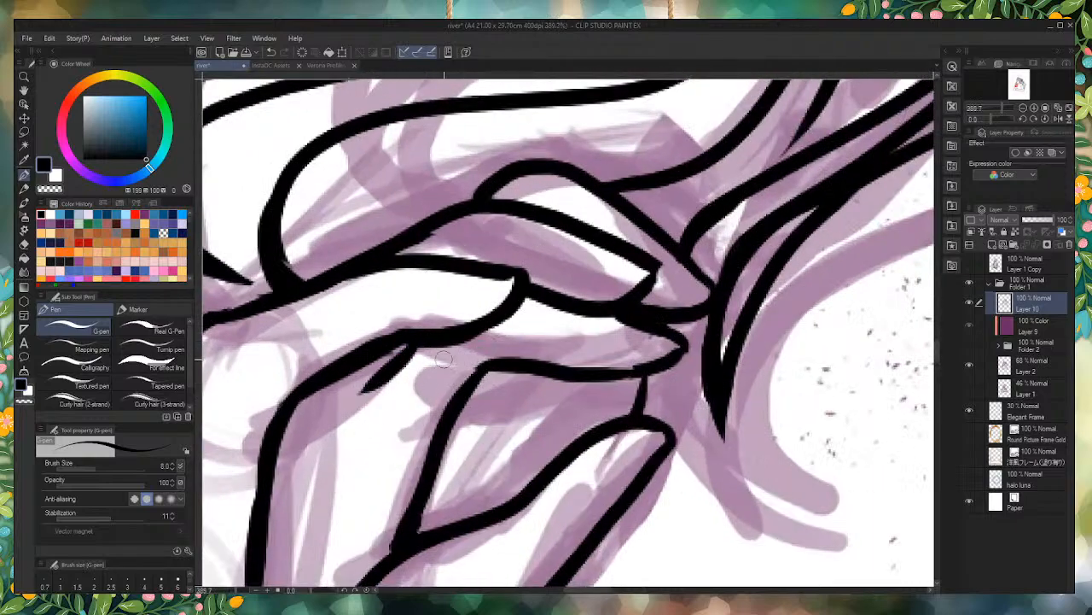
pyautogui.moveTo(471, 317); pyautogui.dragTo(369, 398)
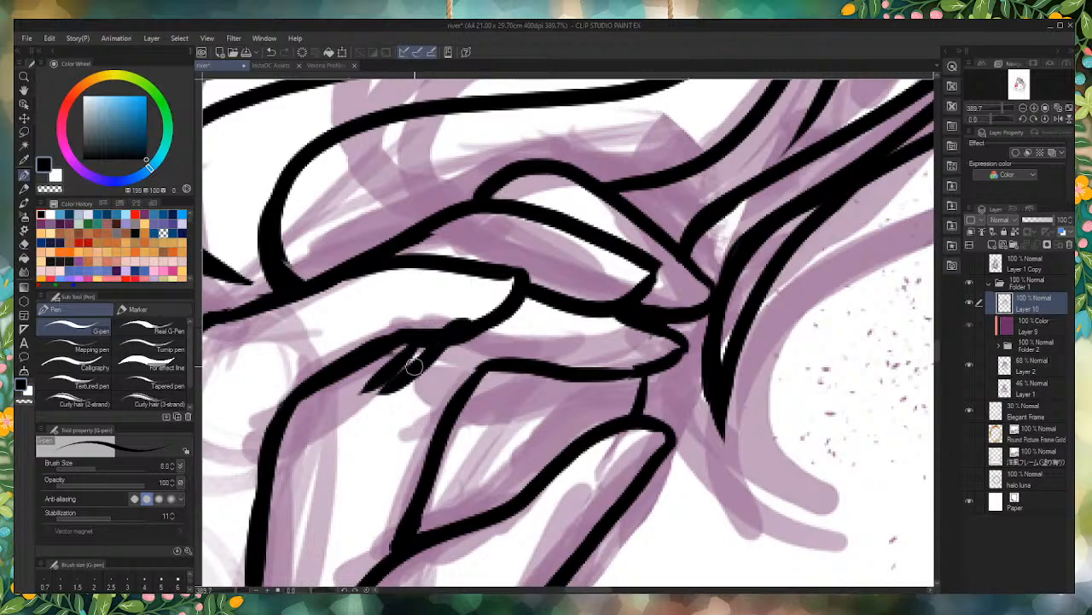
pyautogui.hotkey('ctrl', 'z')
pyautogui.hotkey('ctrl', 'z')
# Step: Ink a short tapered shadow wedge beneath the underside of the index finger
pyautogui.moveTo(353, 394); pyautogui.dragTo(389, 352)
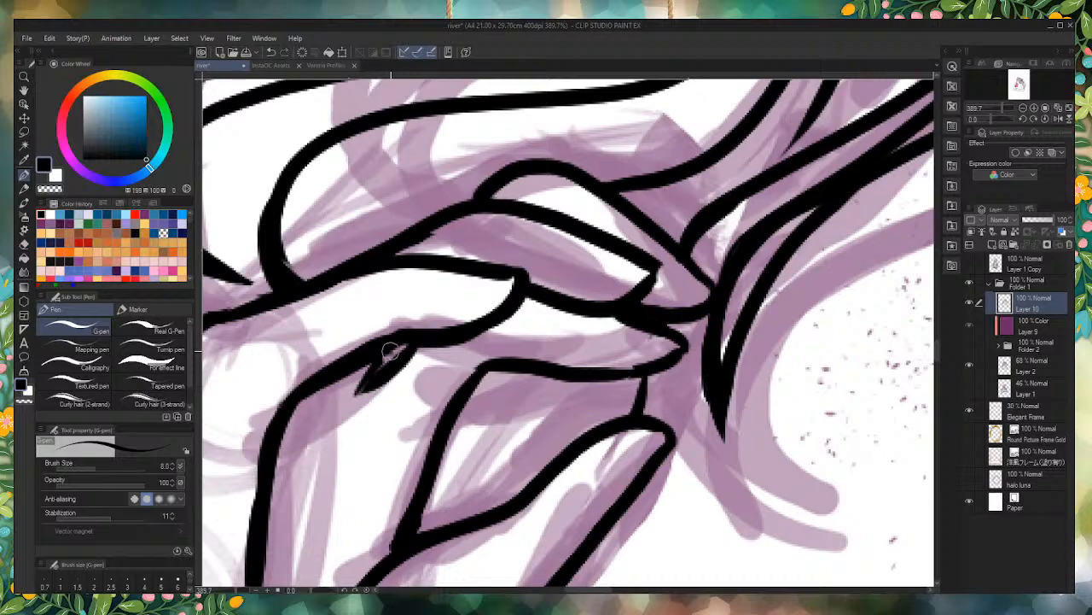
pyautogui.scroll(-1, 445, 395)
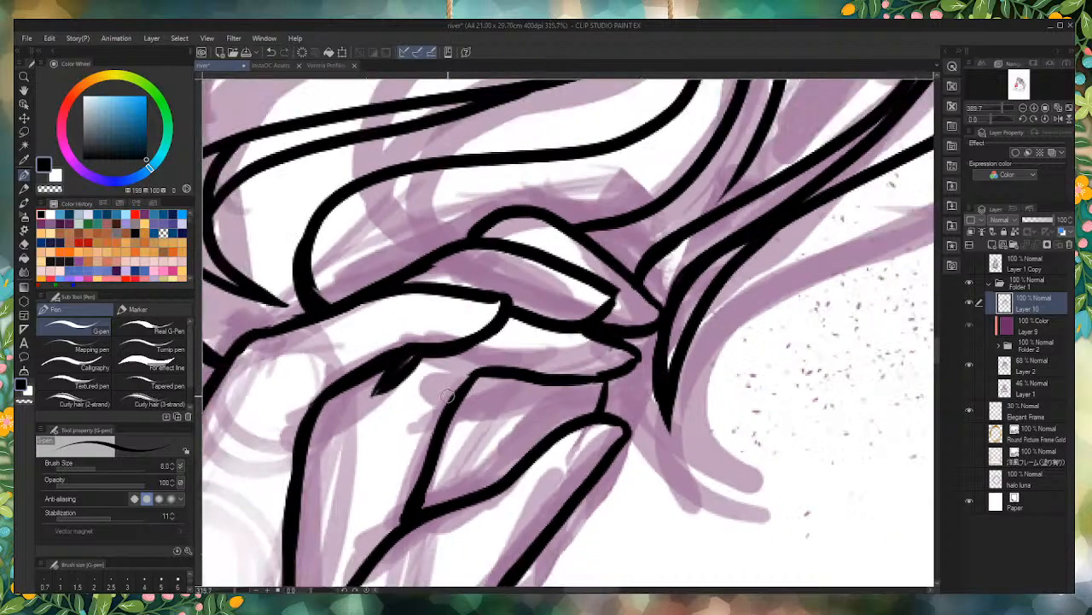
pyautogui.scroll(-3, 445, 395)
# Step: Erase the arched upper contour of the raised hand's topmost finger and redraw it as a lower, flatter curve
pyautogui.scroll(3, 443, 359)
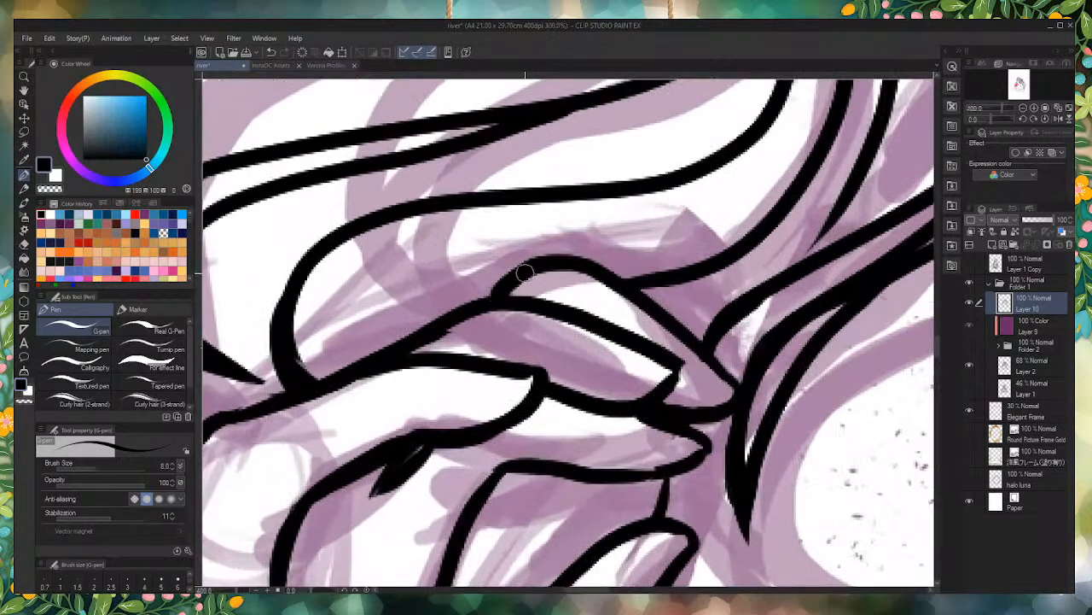
pyautogui.moveTo(554, 261)
pyautogui.mouseDown()
pyautogui.moveTo(466, 280)
pyautogui.moveTo(403, 339)
pyautogui.mouseUp()
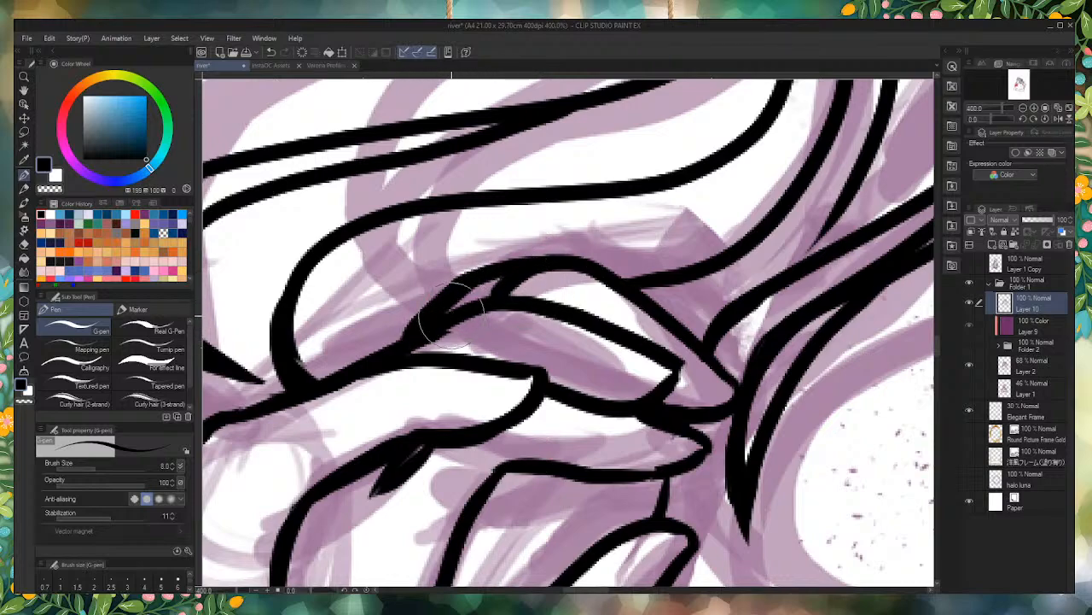
pyautogui.hotkey('ctrl', 'z')
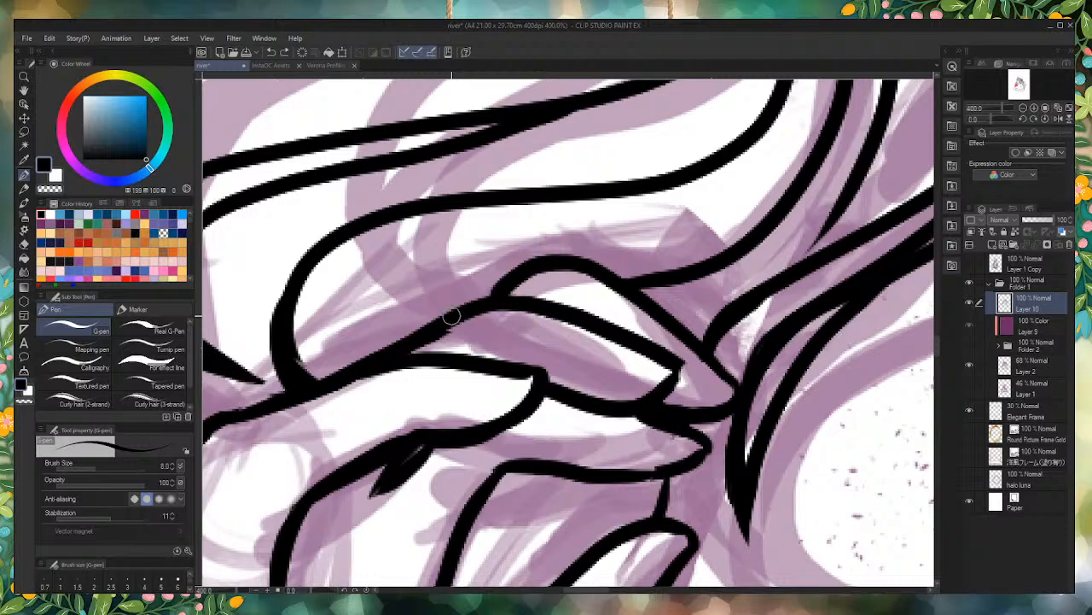
pyautogui.moveTo(516, 257)
pyautogui.mouseDown()
pyautogui.moveTo(538, 250)
pyautogui.moveTo(597, 283)
pyautogui.moveTo(488, 265)
pyautogui.moveTo(441, 274)
pyautogui.mouseUp()
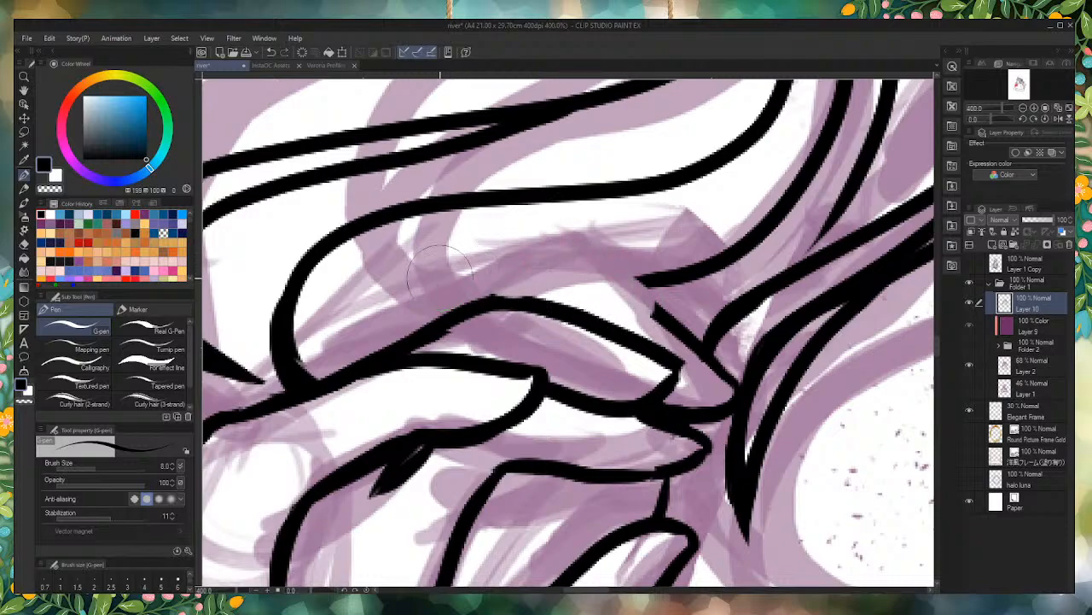
pyautogui.moveTo(676, 326)
pyautogui.mouseDown()
pyautogui.moveTo(623, 292)
pyautogui.moveTo(559, 275)
pyautogui.moveTo(484, 297)
pyautogui.moveTo(622, 287)
pyautogui.mouseUp()
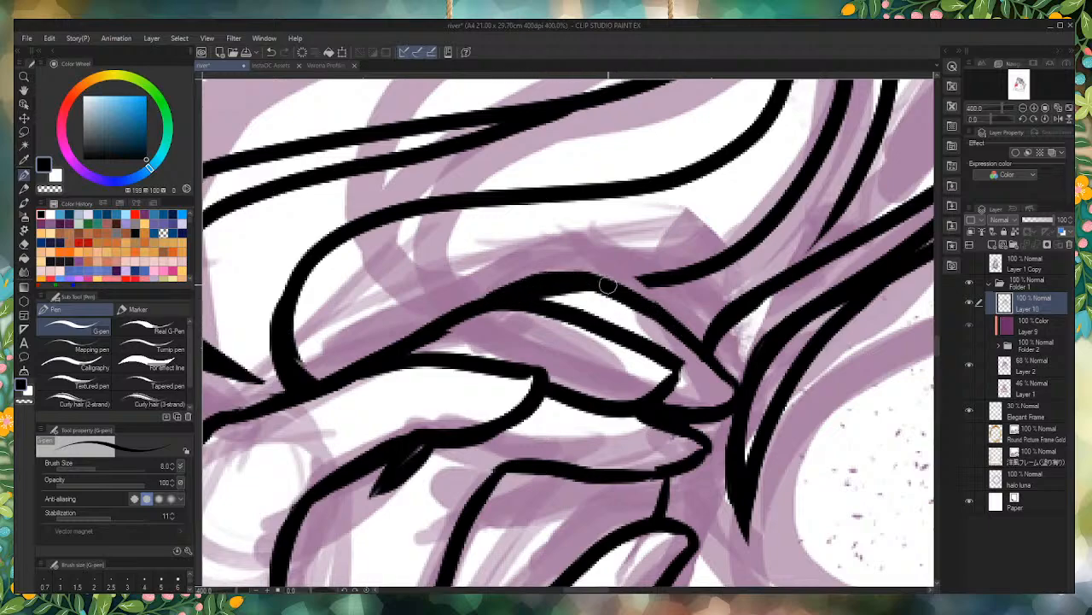
# Step: Extend the line under the middle finger toward the index finger, and join the loose hair strand's end to the topmost finger
pyautogui.scroll(-10, 475, 426)
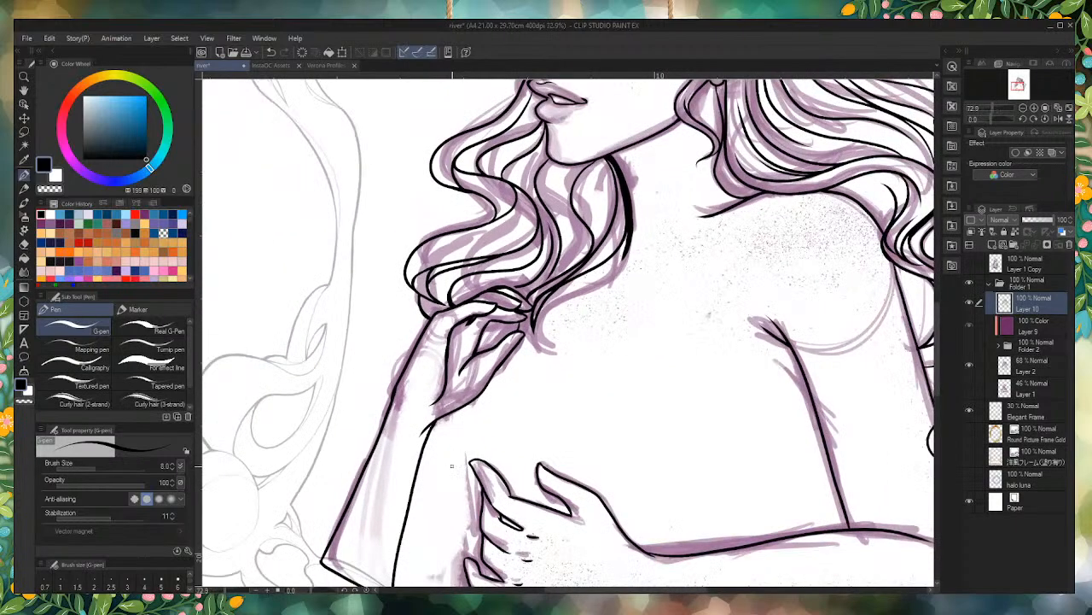
pyautogui.scroll(10, 452, 470)
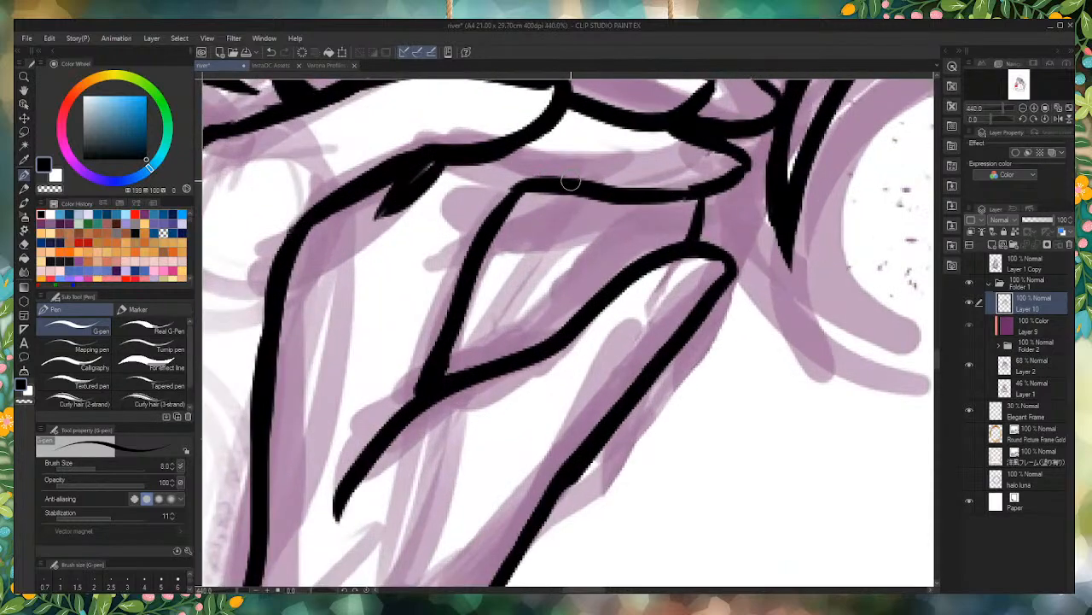
pyautogui.moveTo(568, 184)
pyautogui.mouseDown()
pyautogui.moveTo(489, 165)
pyautogui.moveTo(480, 173)
pyautogui.mouseUp()
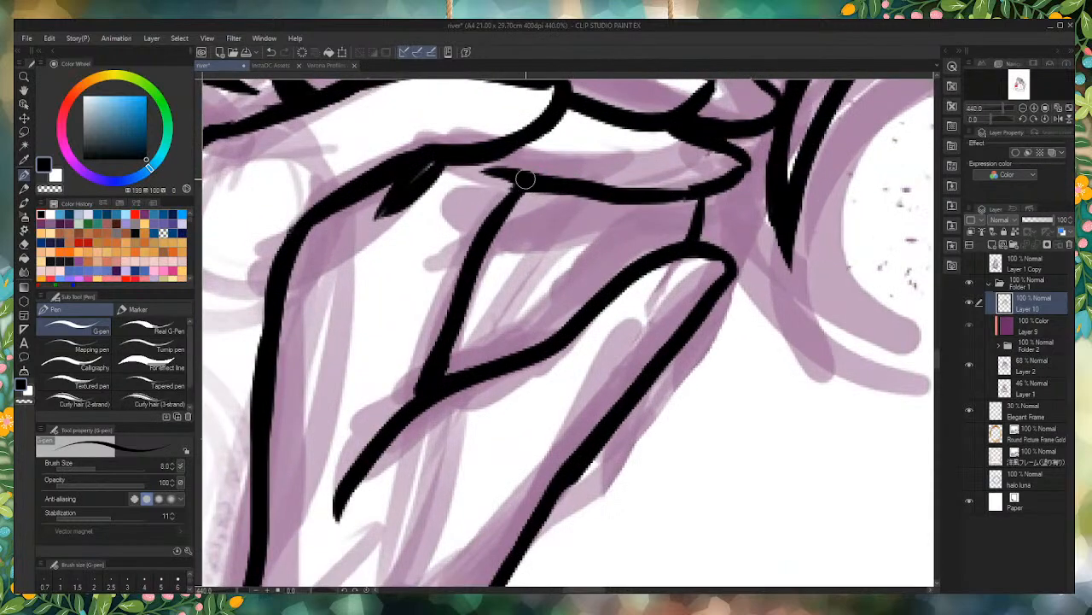
pyautogui.scroll(-10, 525, 178)
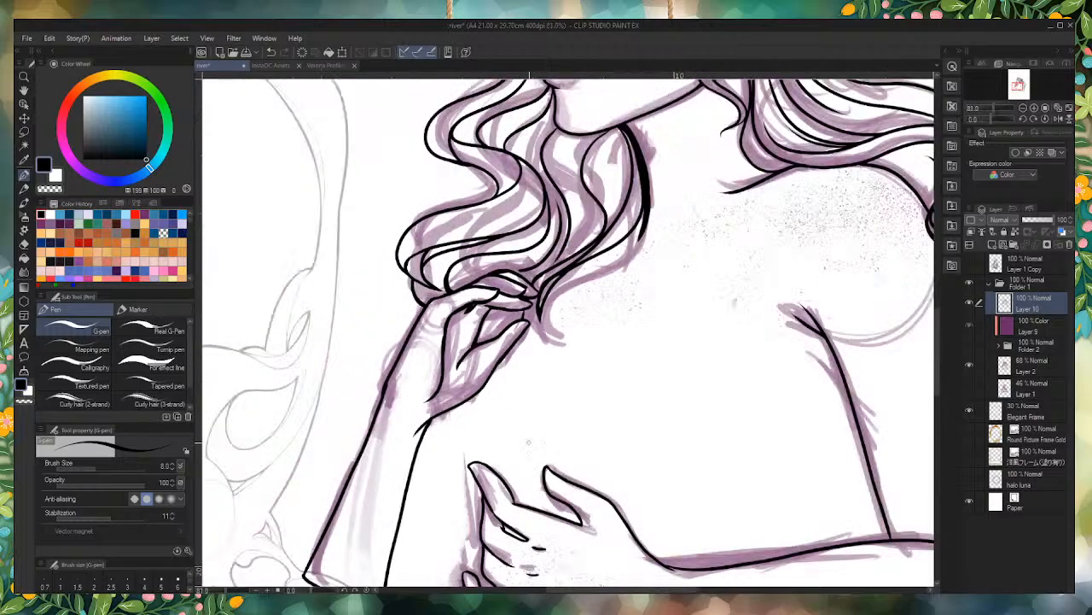
pyautogui.scroll(5, 487, 256)
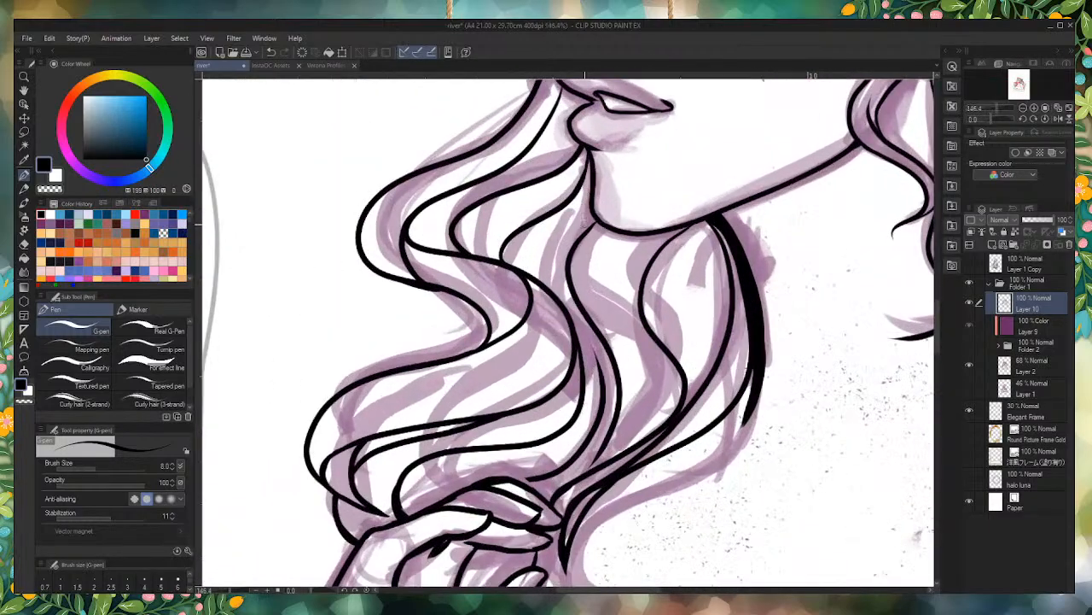
pyautogui.scroll(8, 486, 459)
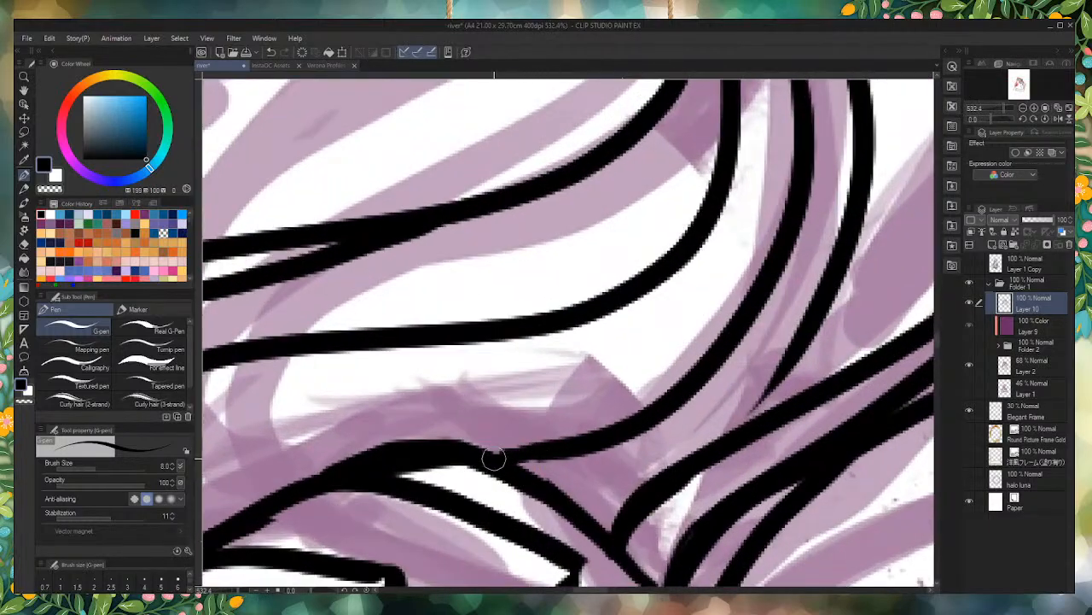
pyautogui.scroll(-6, 487, 459)
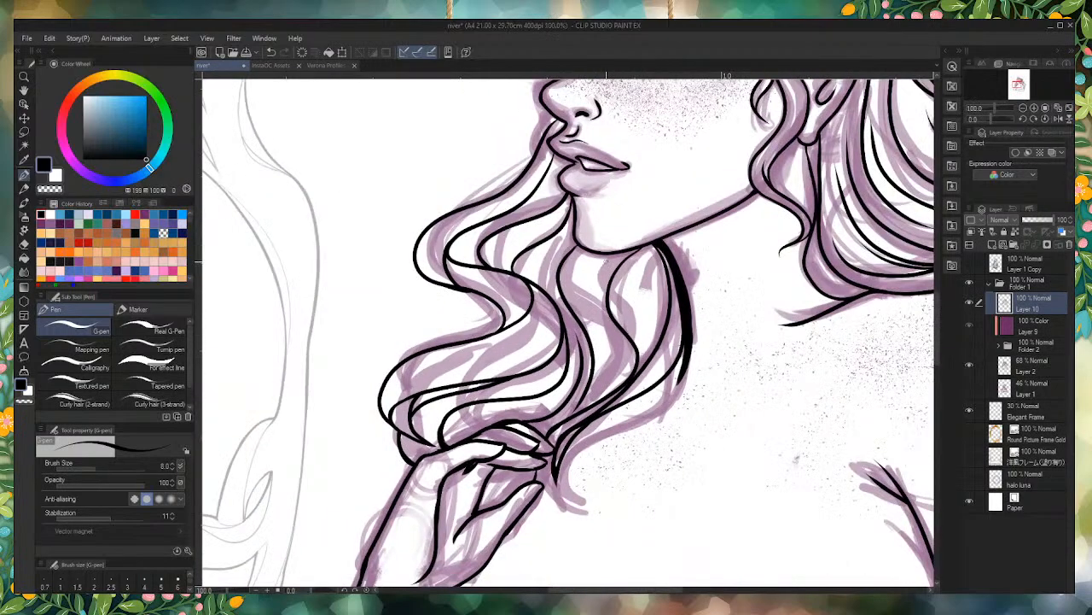
# Step: Ink extra curved strands within the wavy front locks just below the chin and jaw
pyautogui.scroll(3, 486, 459)
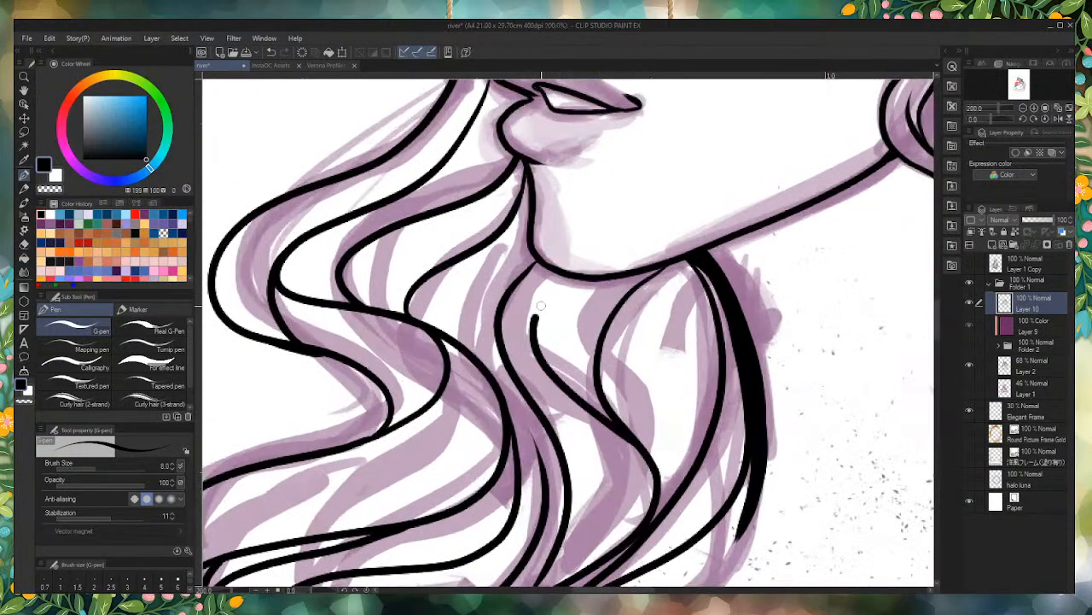
pyautogui.moveTo(553, 288); pyautogui.dragTo(533, 346)
pyautogui.moveTo(679, 263)
pyautogui.mouseDown()
pyautogui.moveTo(657, 353)
pyautogui.moveTo(669, 457)
pyautogui.moveTo(642, 531)
pyautogui.mouseUp()
pyautogui.scroll(-4, 642, 531)
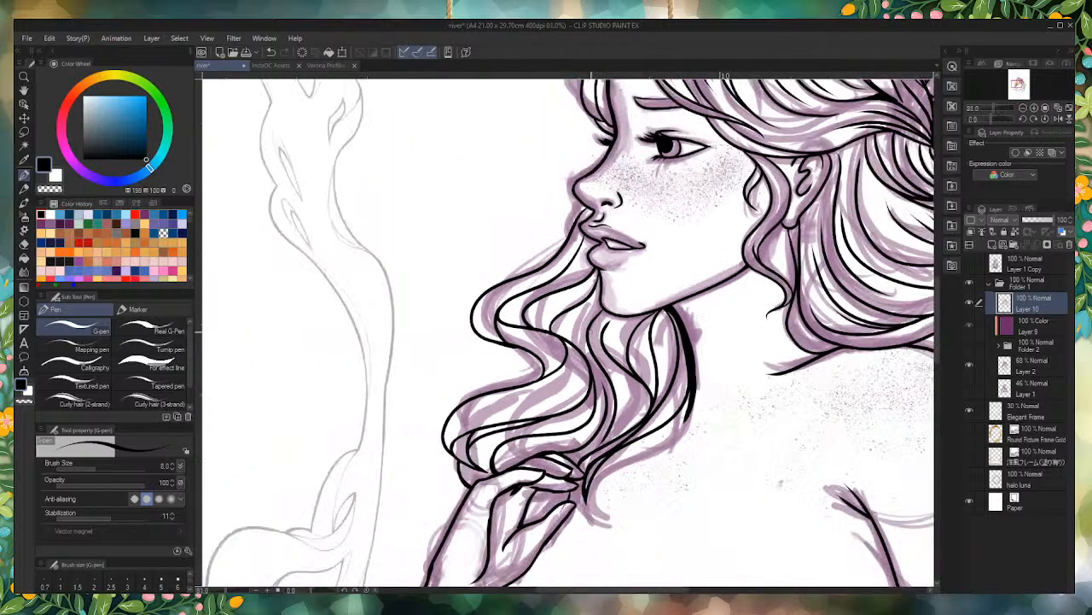
# Step: Ink two curved hair strands beside the back of the upper arm, within the long locks behind the shoulder
pyautogui.scroll(-3, 581, 269)
pyautogui.scroll(5, 757, 435)
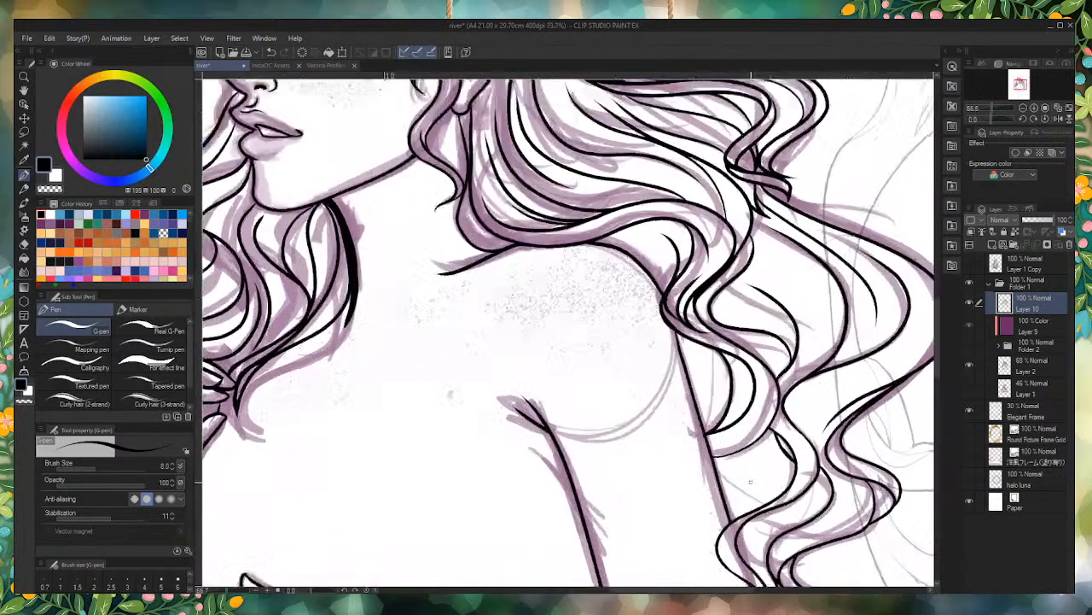
pyautogui.moveTo(759, 428)
pyautogui.mouseDown()
pyautogui.moveTo(749, 488)
pyautogui.moveTo(714, 540)
pyautogui.mouseUp()
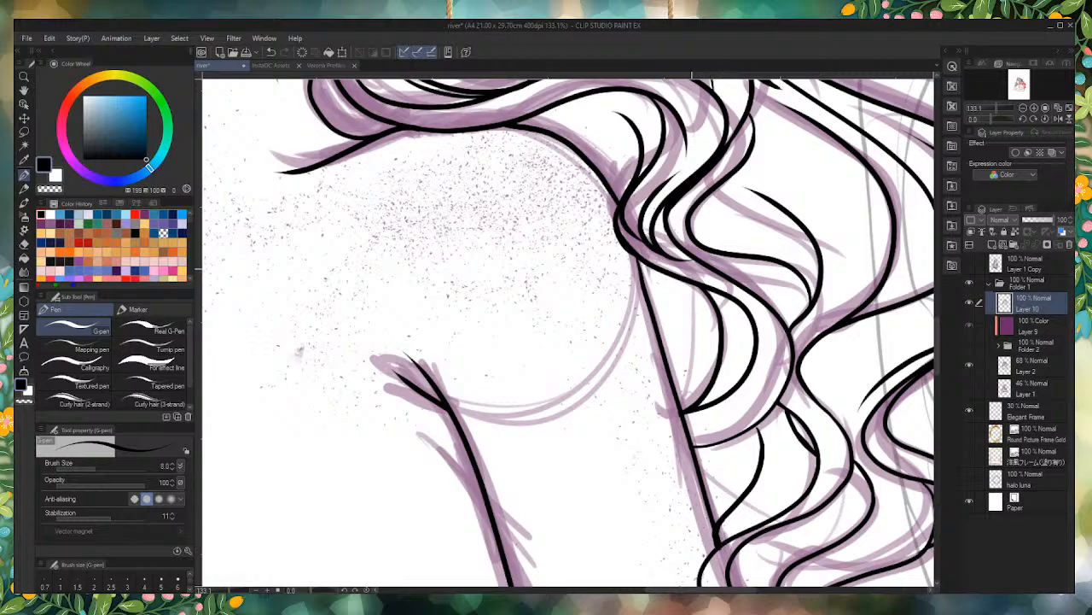
pyautogui.moveTo(678, 400)
pyautogui.mouseDown()
pyautogui.moveTo(667, 324)
pyautogui.moveTo(646, 289)
pyautogui.mouseUp()
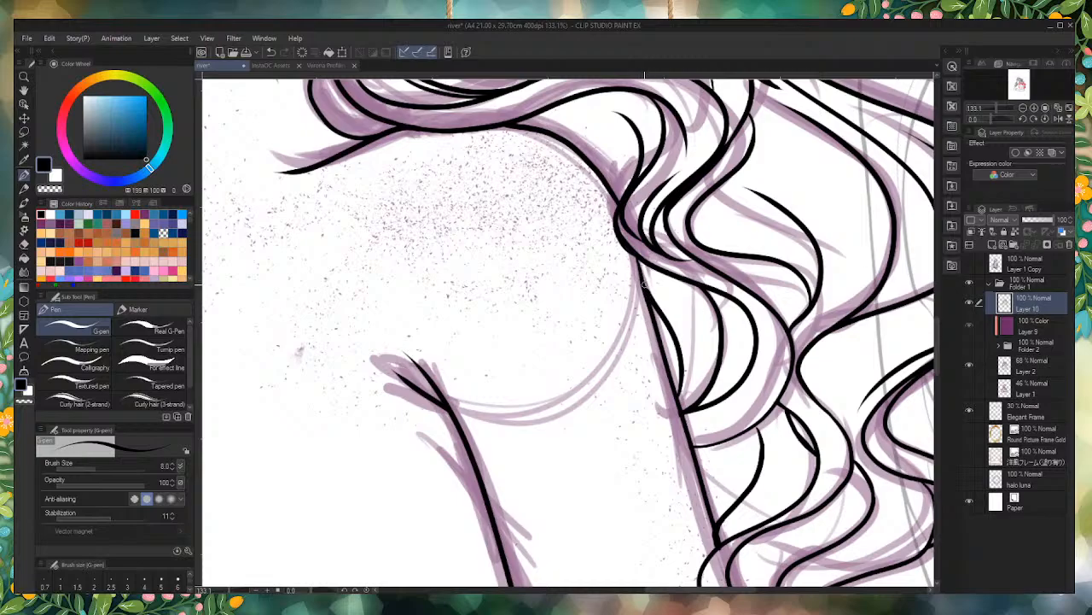
# Step: Examine the inked figure over the purple sketch, both as a whole and close up around the face, front locks and hands
pyautogui.scroll(-12, 644, 271)
pyautogui.scroll(-2, 338, 266)
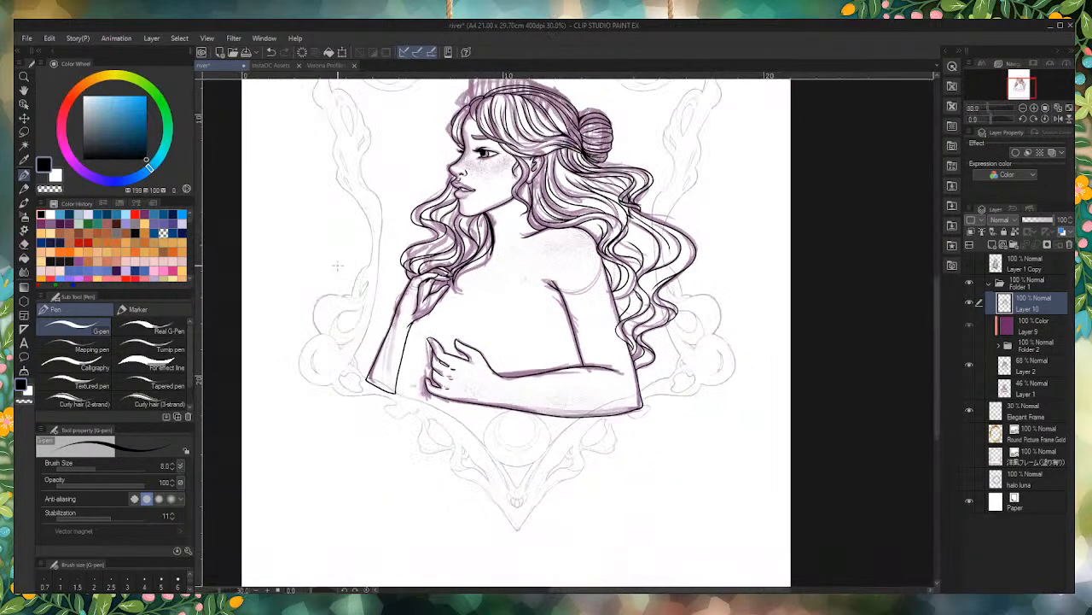
pyautogui.scroll(5, 338, 265)
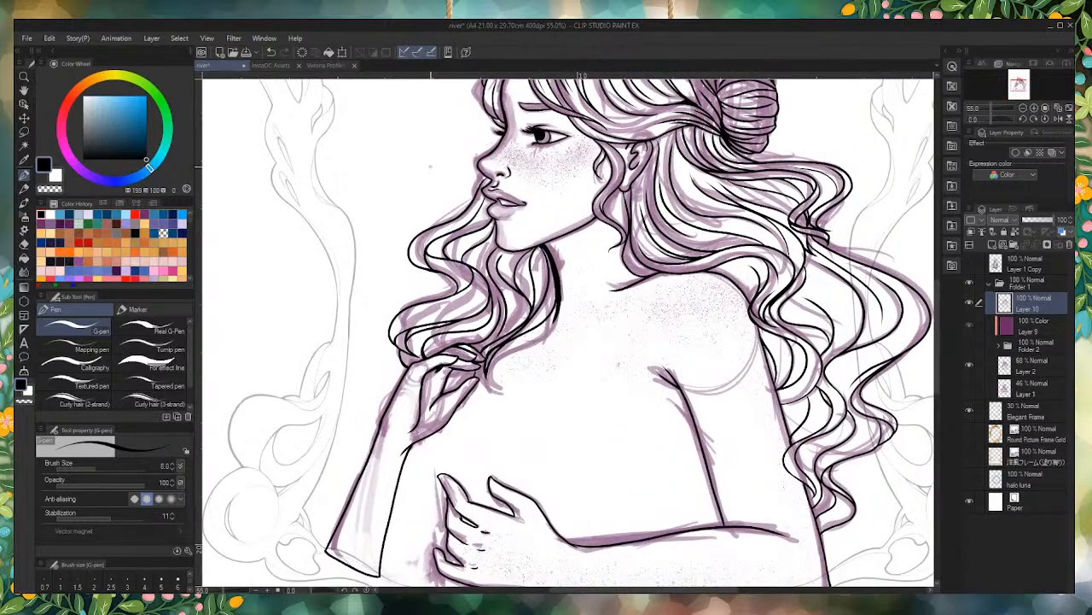
pyautogui.scroll(3, 427, 168)
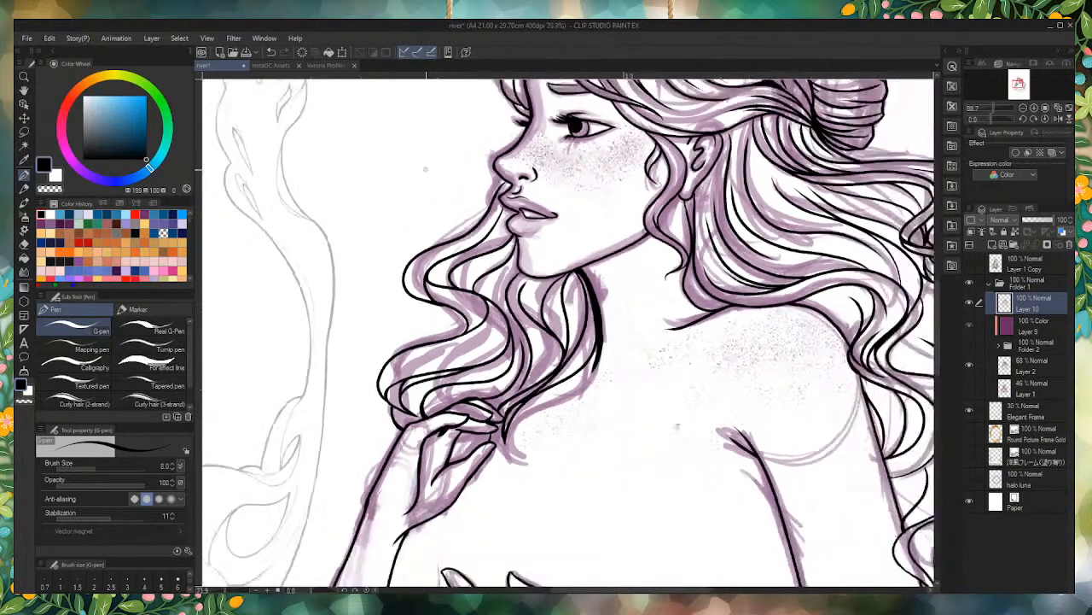
pyautogui.scroll(-2, 443, 170)
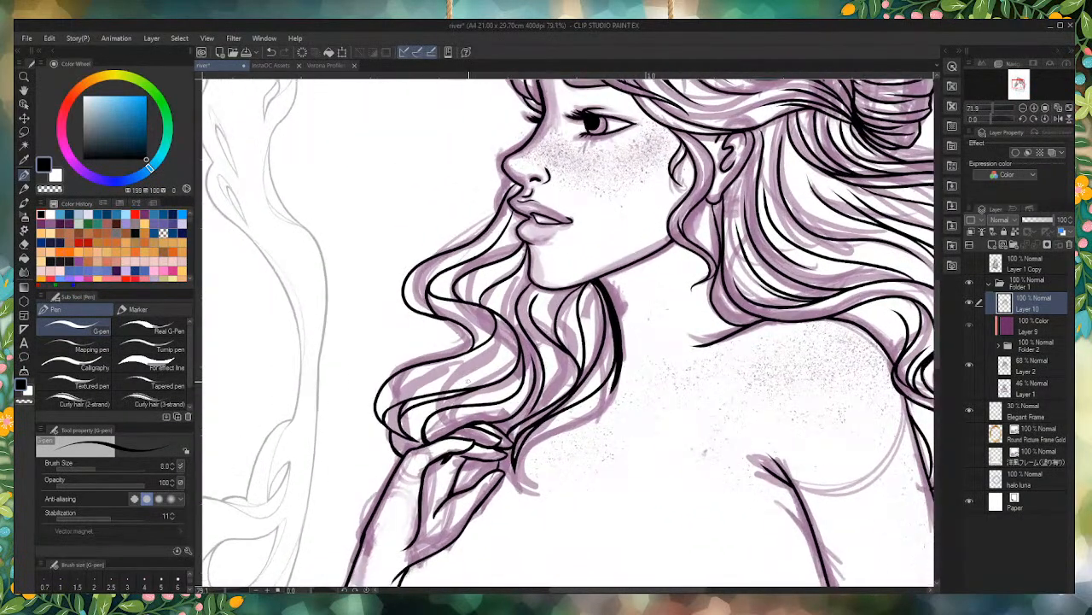
pyautogui.hotkey('ctrl', '0')
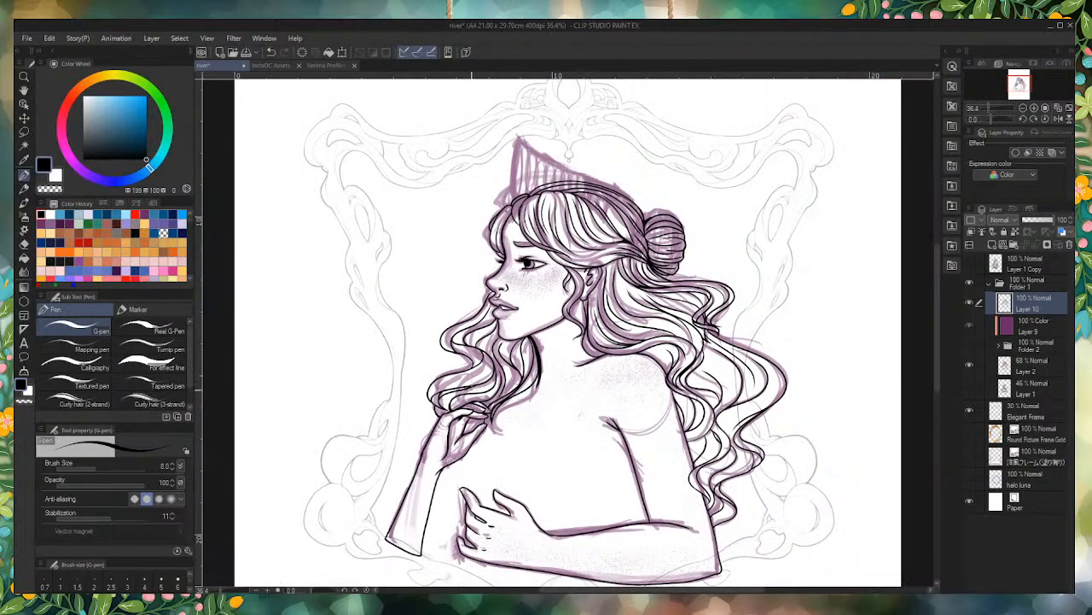
pyautogui.scroll(-3, 469, 386)
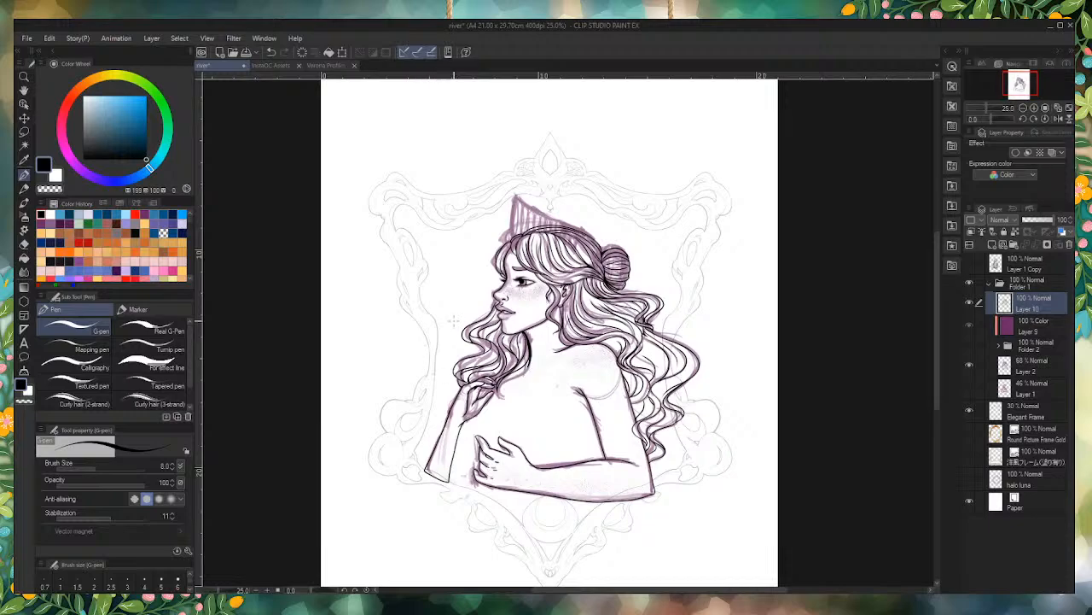
pyautogui.scroll(1, 454, 319)
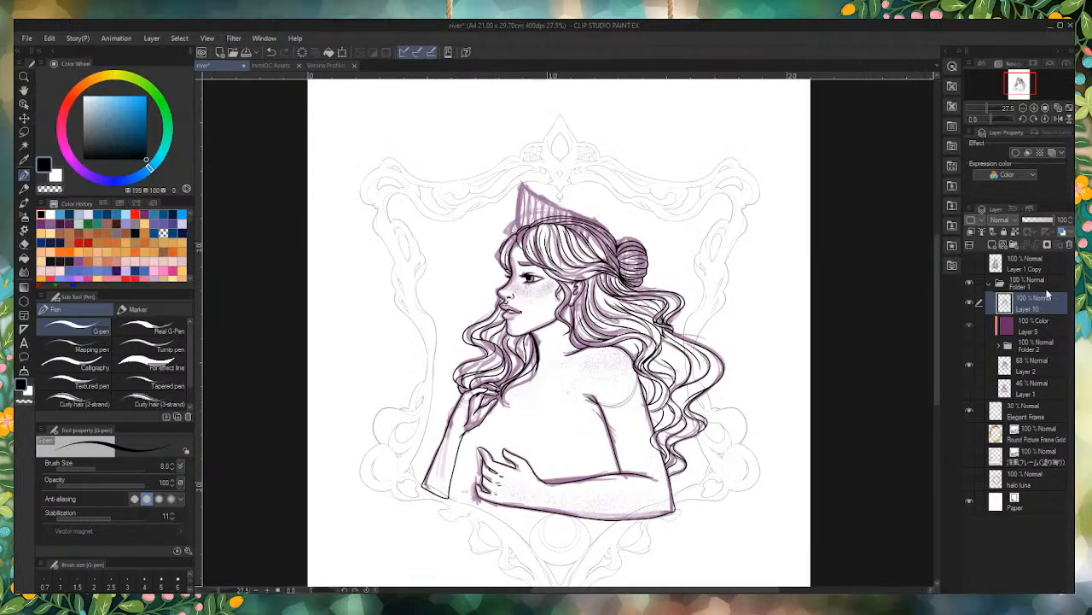
# Step: Hide the purple sketch on Layer 2 so only the black line art and frame remain
pyautogui.click(969, 364)
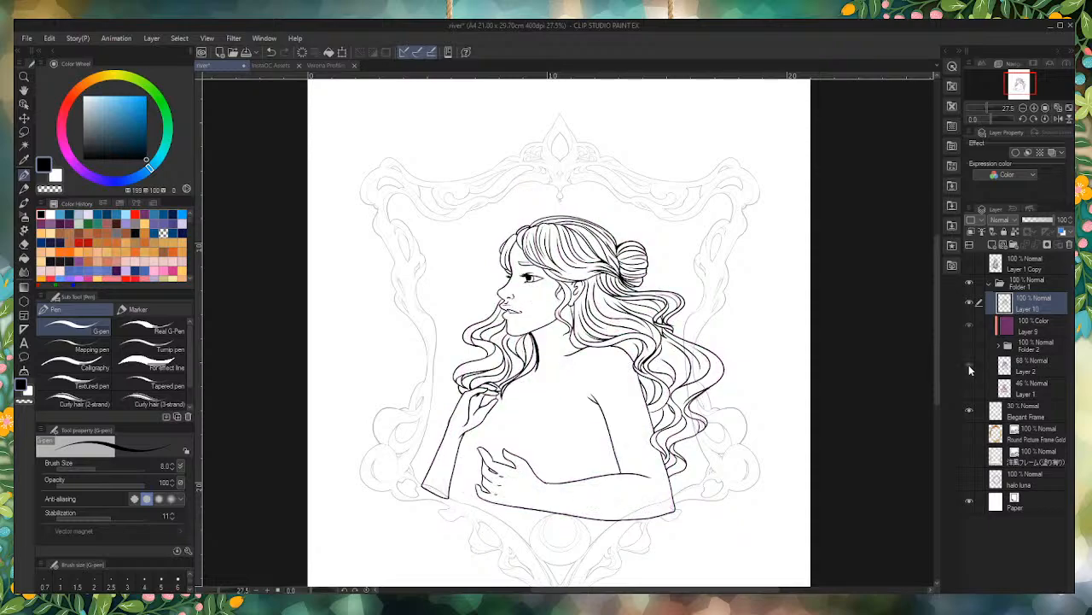
pyautogui.click(968, 365)
pyautogui.click(969, 366)
# Step: Extend the hair strand behind the ear up to the swept-back lock and ink a second line forking alongside it
pyautogui.scroll(12, 597, 274)
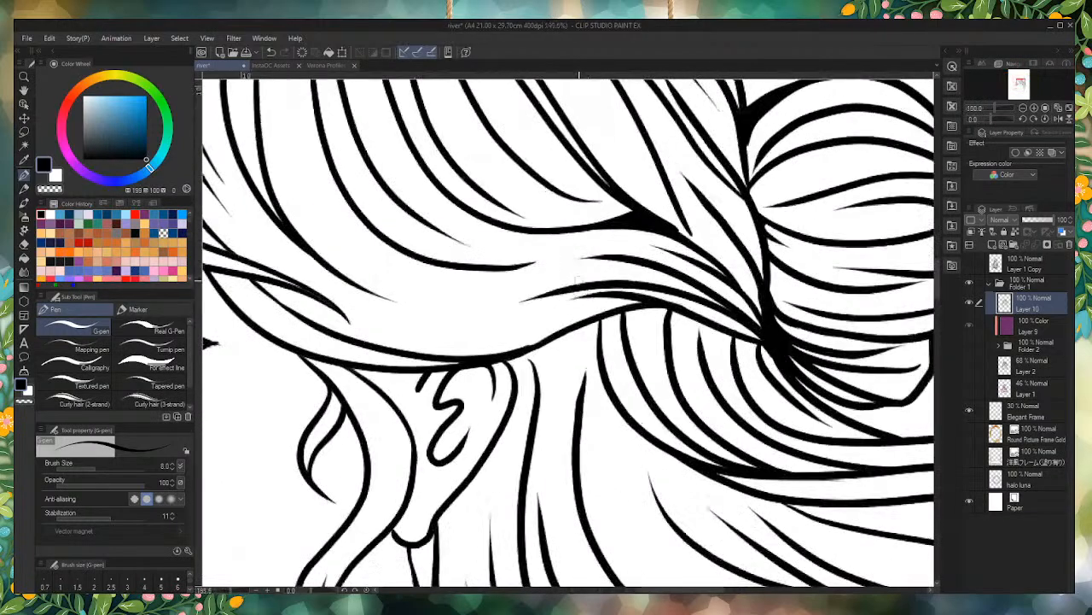
pyautogui.moveTo(576, 461); pyautogui.dragTo(563, 337)
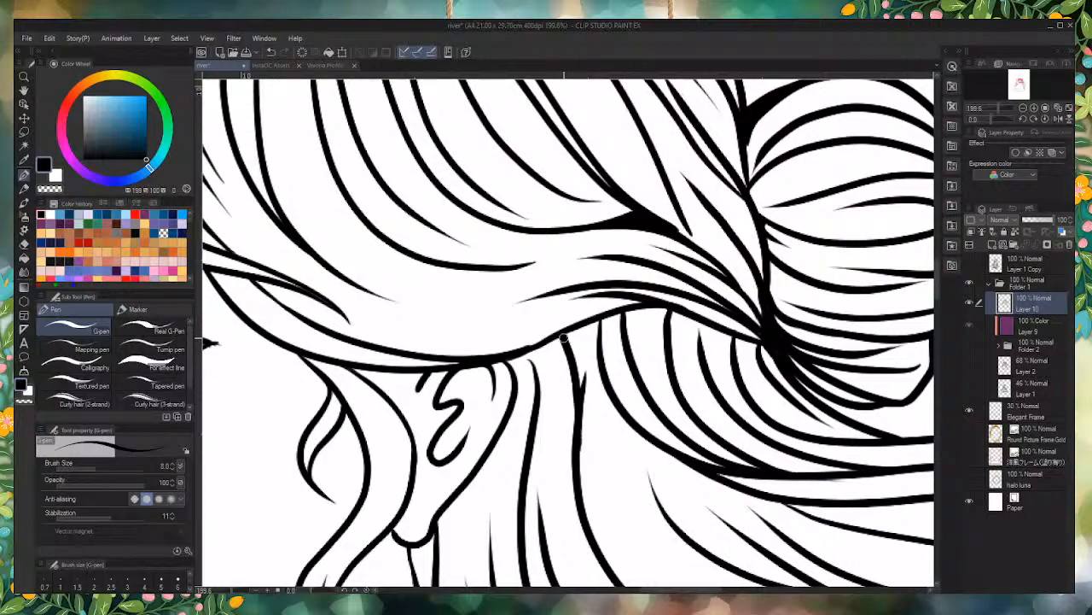
pyautogui.moveTo(581, 435); pyautogui.dragTo(579, 323)
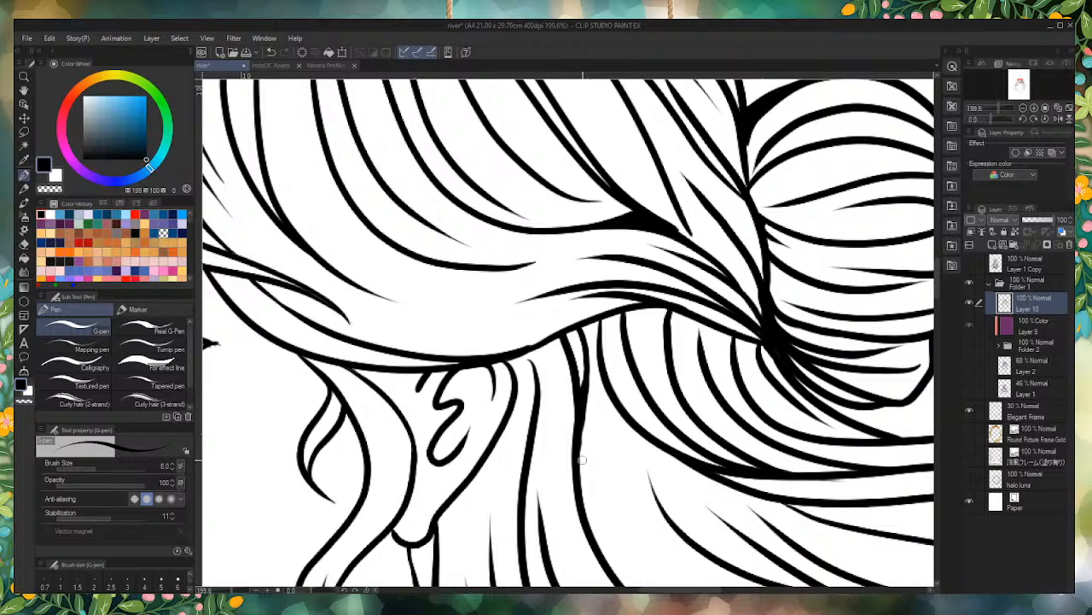
pyautogui.scroll(-8, 551, 295)
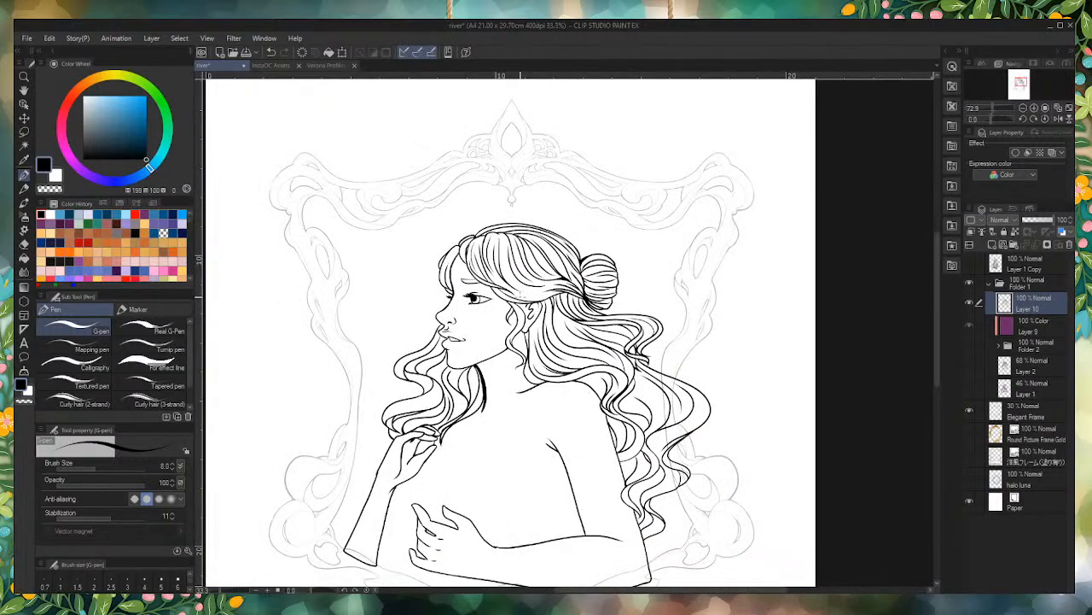
# Step: Ink three thin tapered hair strands running down from the back edge of the ear and the lock above it
pyautogui.scroll(8, 540, 299)
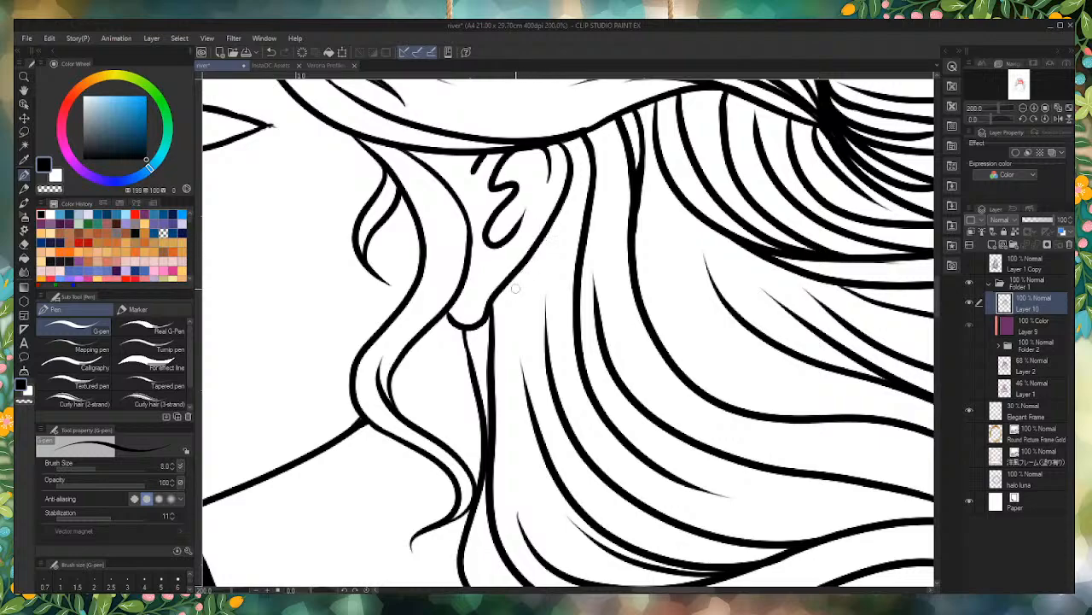
pyautogui.moveTo(521, 270); pyautogui.dragTo(515, 349)
pyautogui.moveTo(567, 135); pyautogui.dragTo(556, 319)
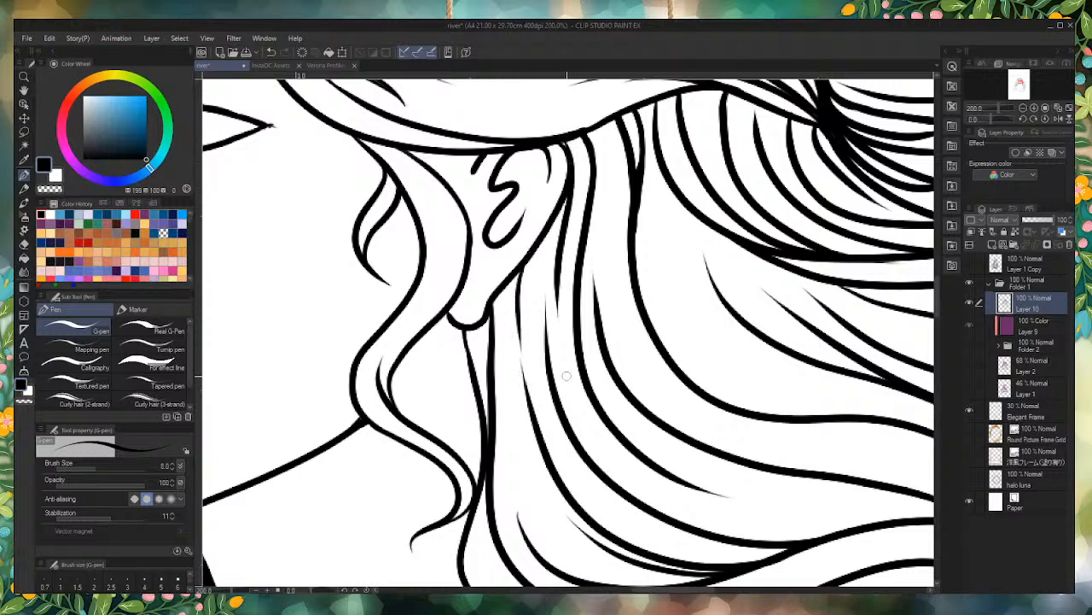
pyautogui.scroll(-5, 504, 245)
pyautogui.scroll(5, 543, 201)
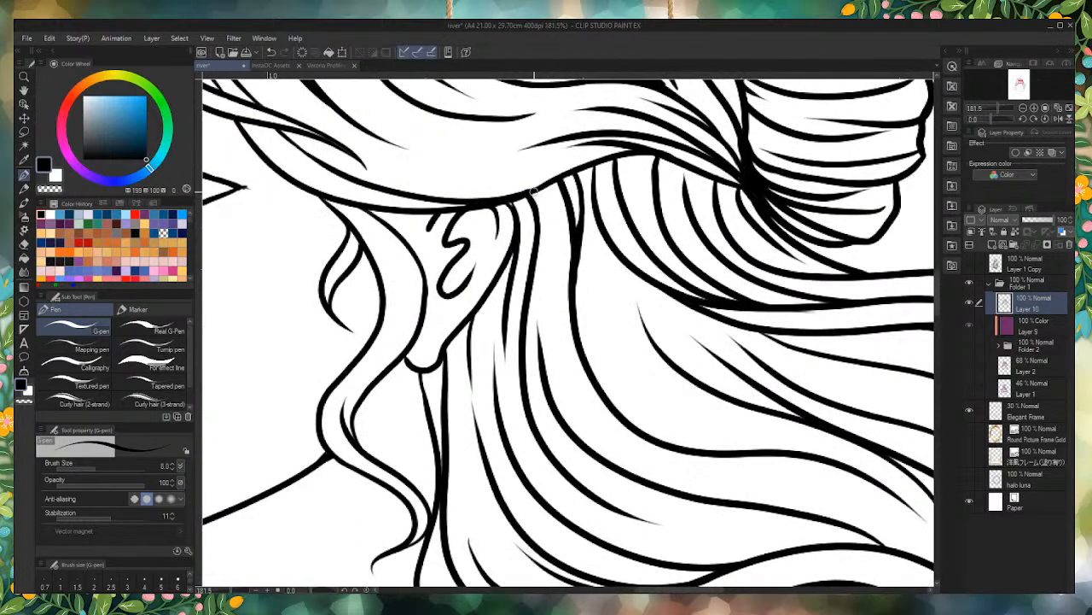
pyautogui.moveTo(534, 193); pyautogui.dragTo(569, 383)
pyautogui.scroll(-5, 582, 333)
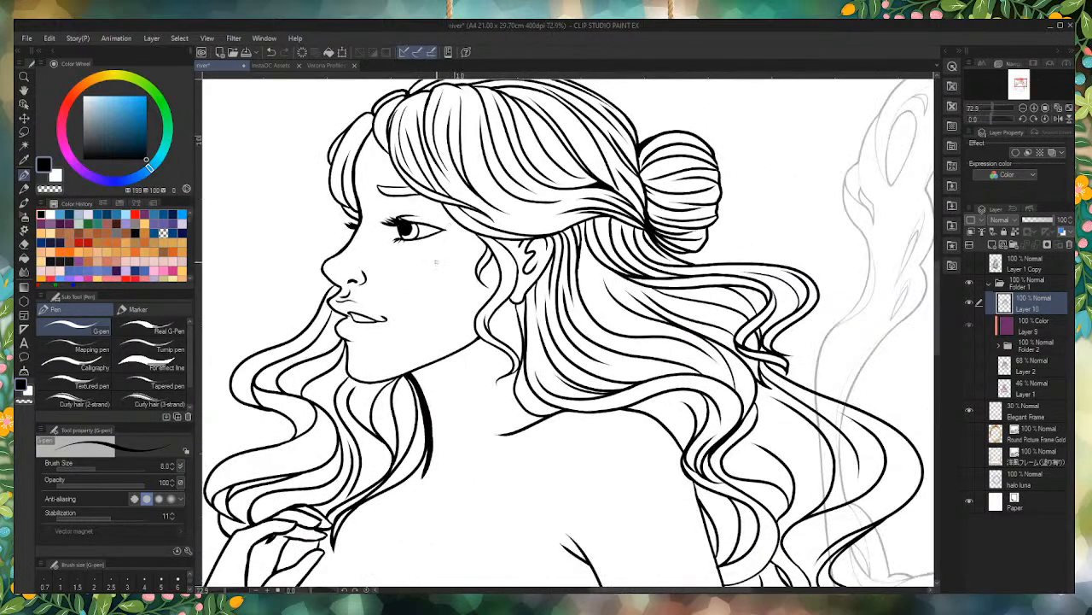
pyautogui.scroll(4, 649, 273)
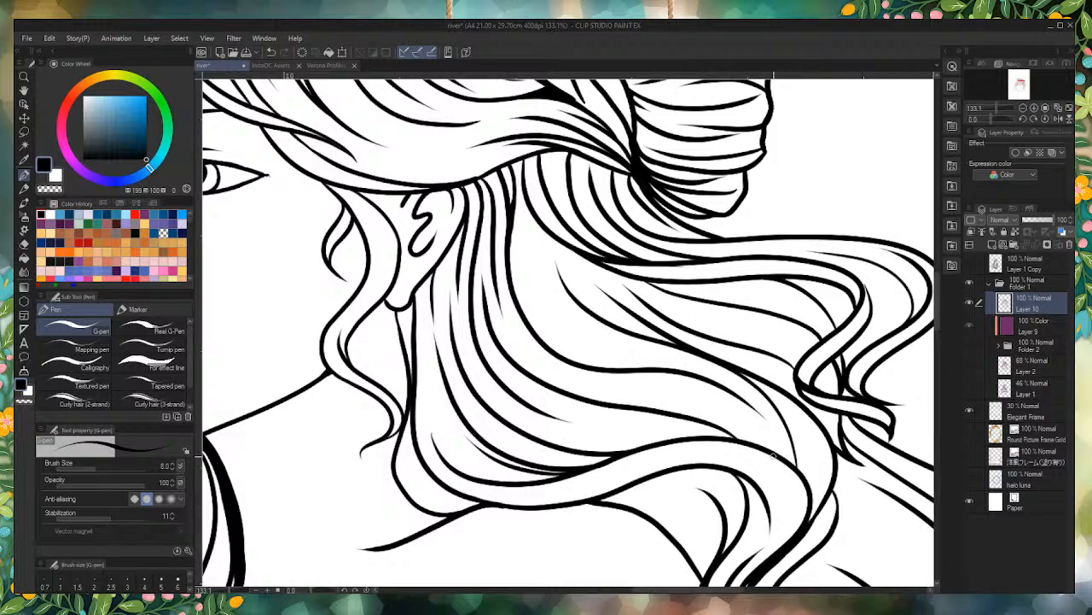
pyautogui.scroll(2, 793, 463)
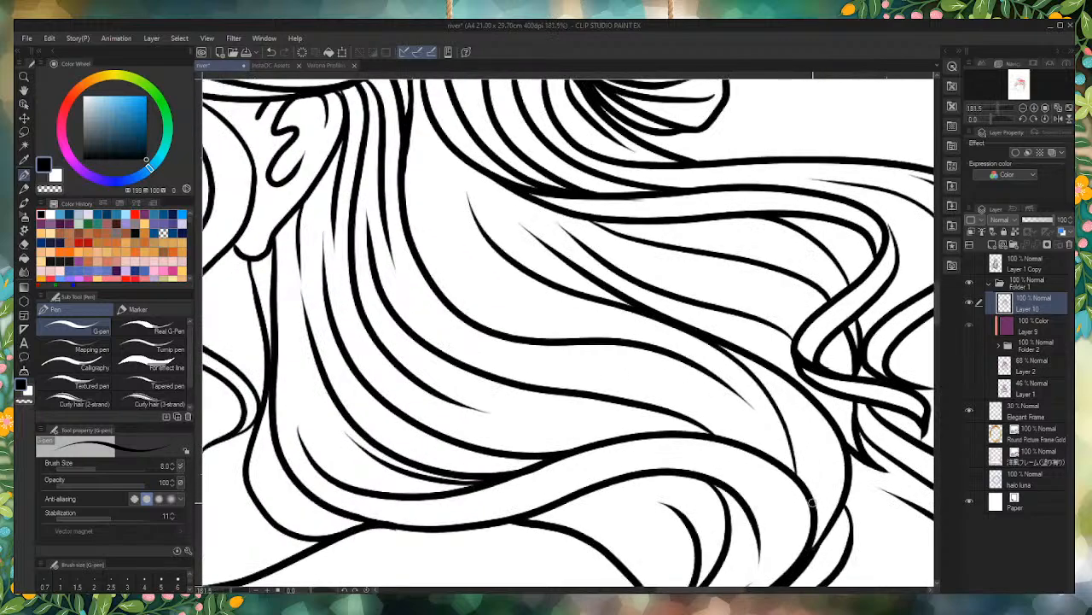
# Step: Thicken the forked strand line in the swept-back lock and ink one tapered strand in the loose curls below it
pyautogui.moveTo(805, 482); pyautogui.dragTo(773, 397)
pyautogui.moveTo(801, 482)
pyautogui.mouseDown()
pyautogui.moveTo(772, 403)
pyautogui.moveTo(701, 336)
pyautogui.mouseUp()
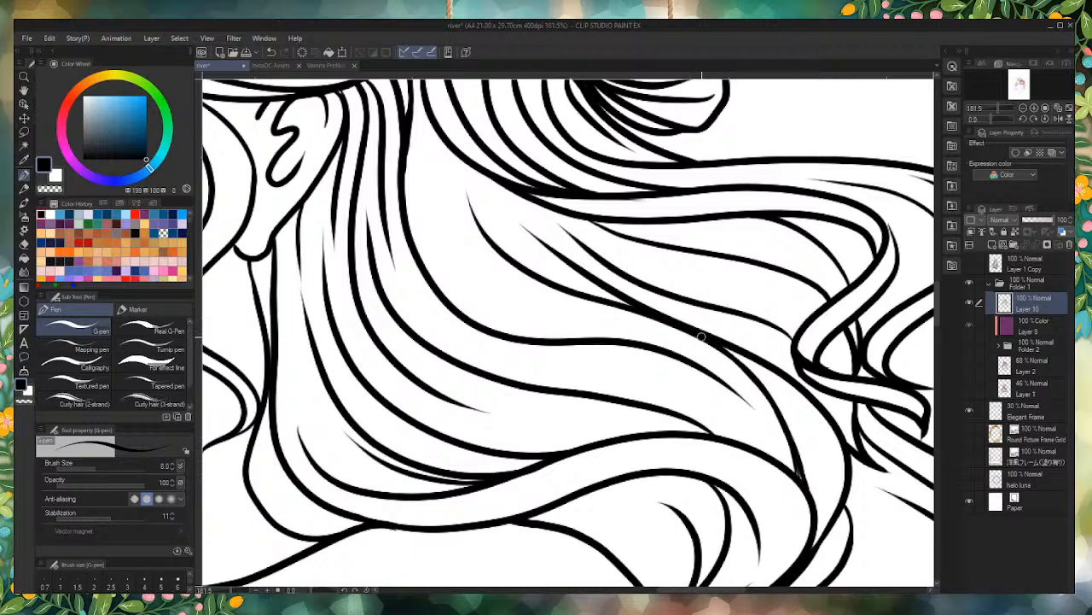
pyautogui.scroll(-3, 800, 478)
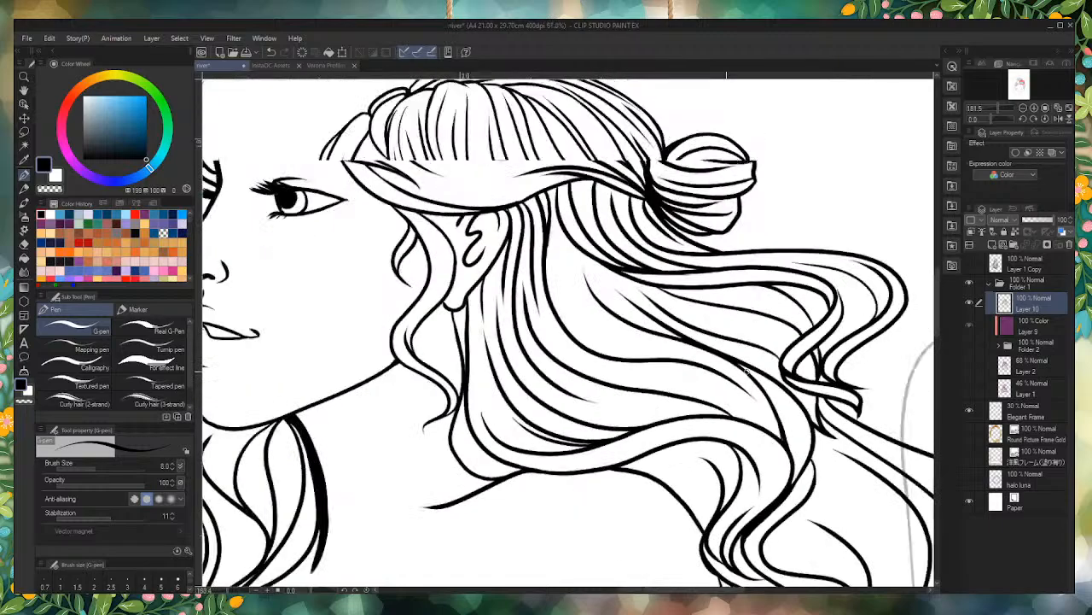
pyautogui.scroll(-2, 742, 472)
pyautogui.scroll(5, 742, 472)
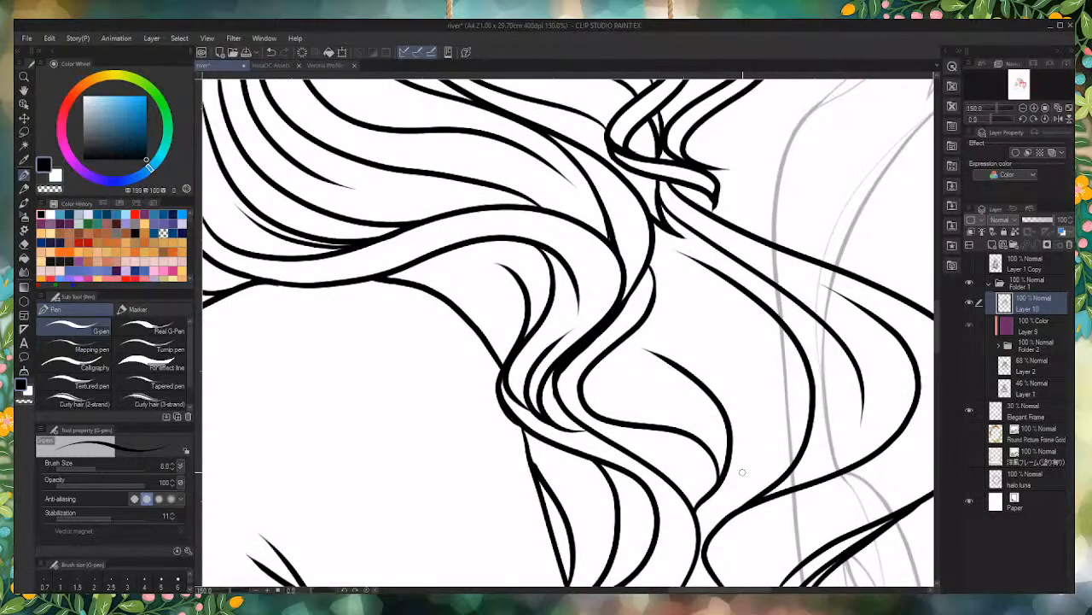
pyautogui.moveTo(652, 259); pyautogui.dragTo(755, 403)
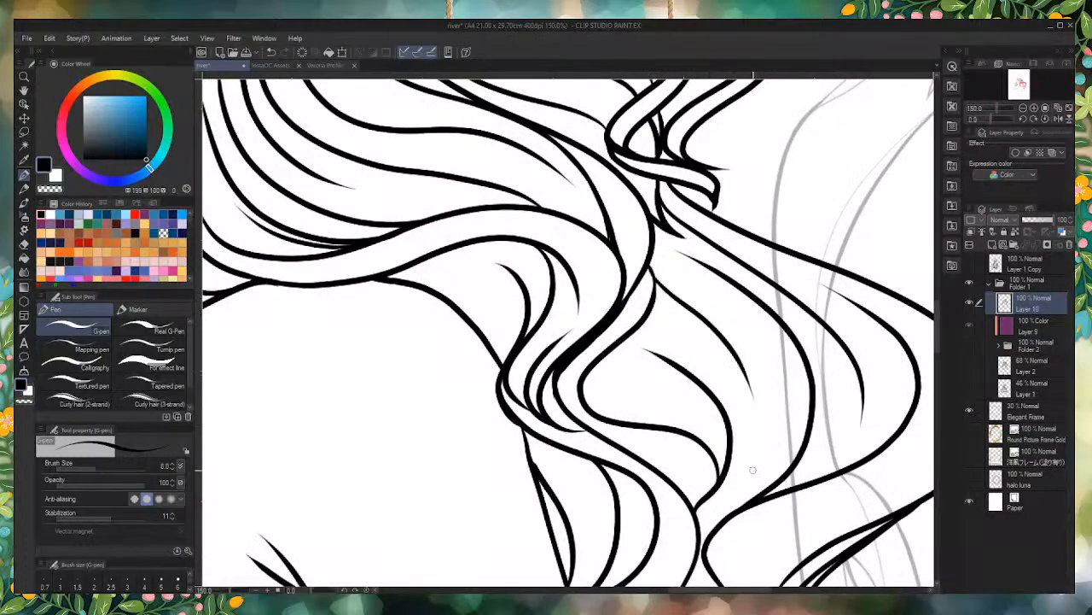
pyautogui.scroll(-7, 525, 151)
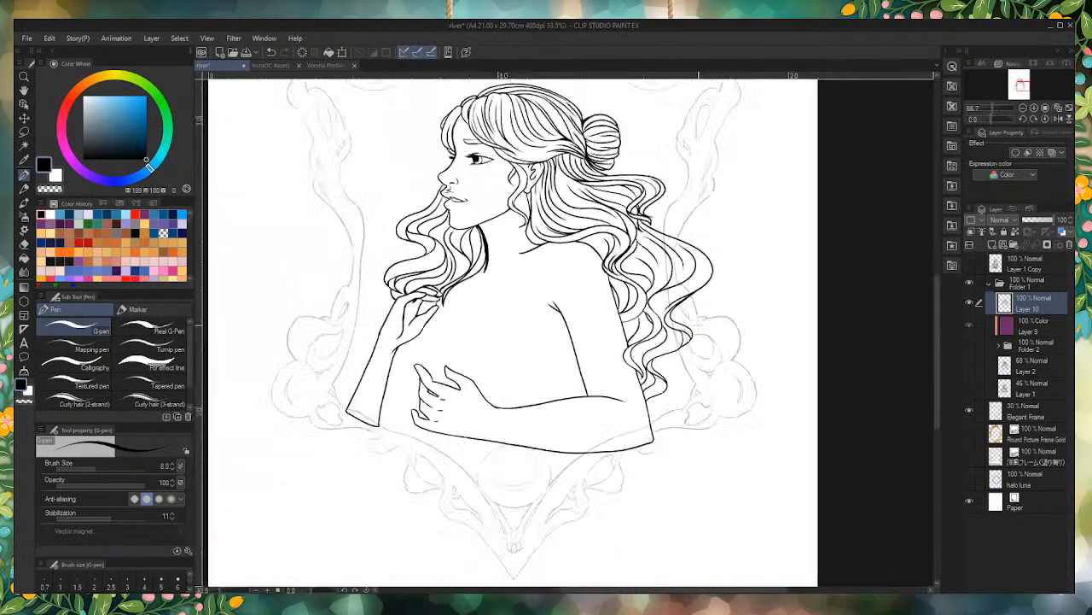
# Step: Show the Layer 2 sketch and thicken the neck line below the earlobe into a solid black tapered shadow
pyautogui.scroll(3, 448, 253)
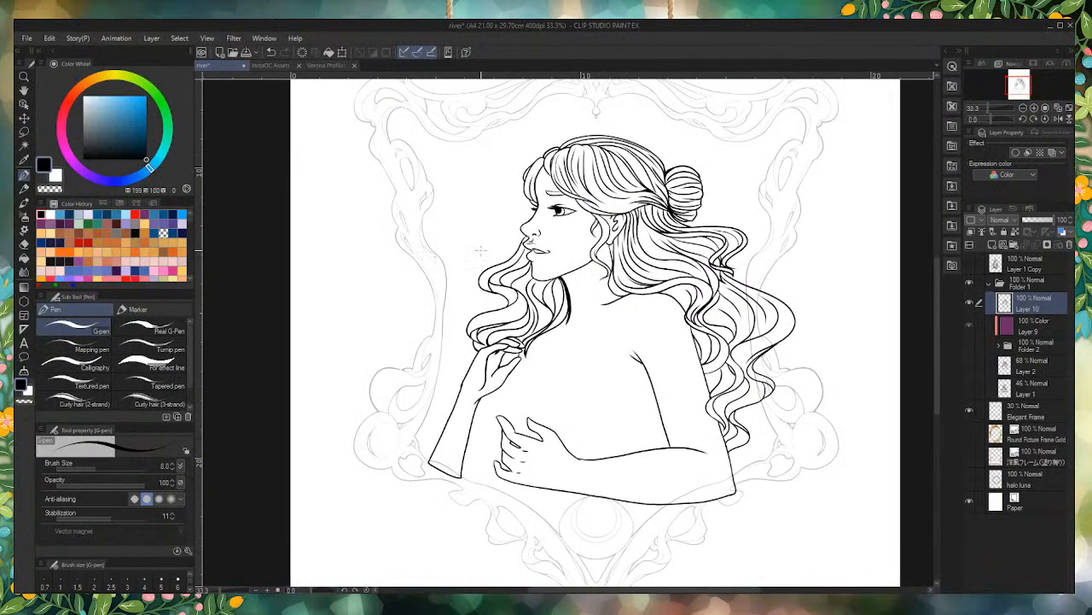
pyautogui.scroll(3, 480, 250)
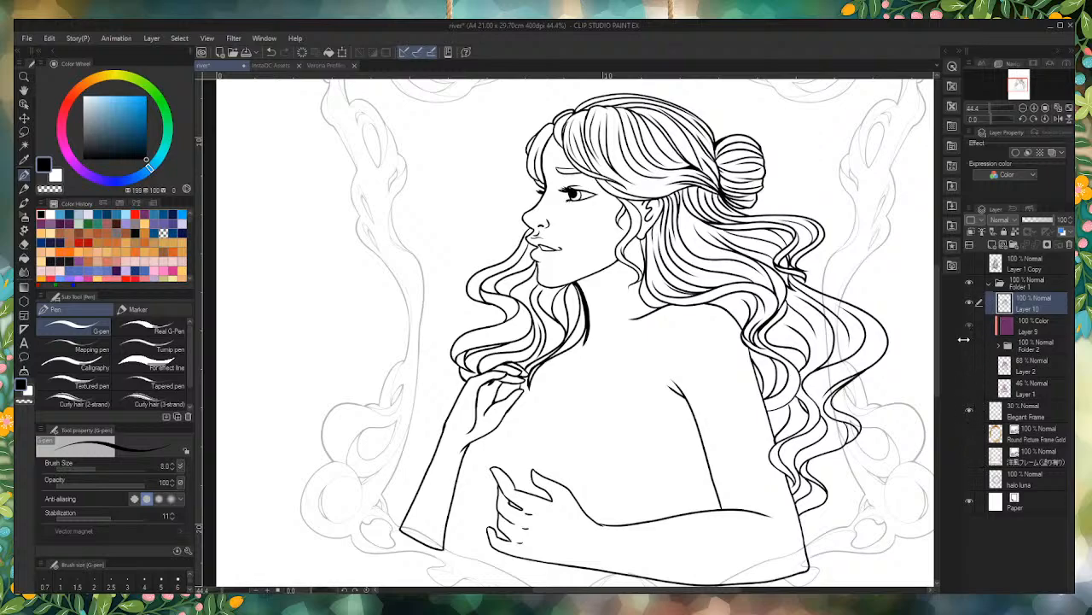
pyautogui.click(969, 365)
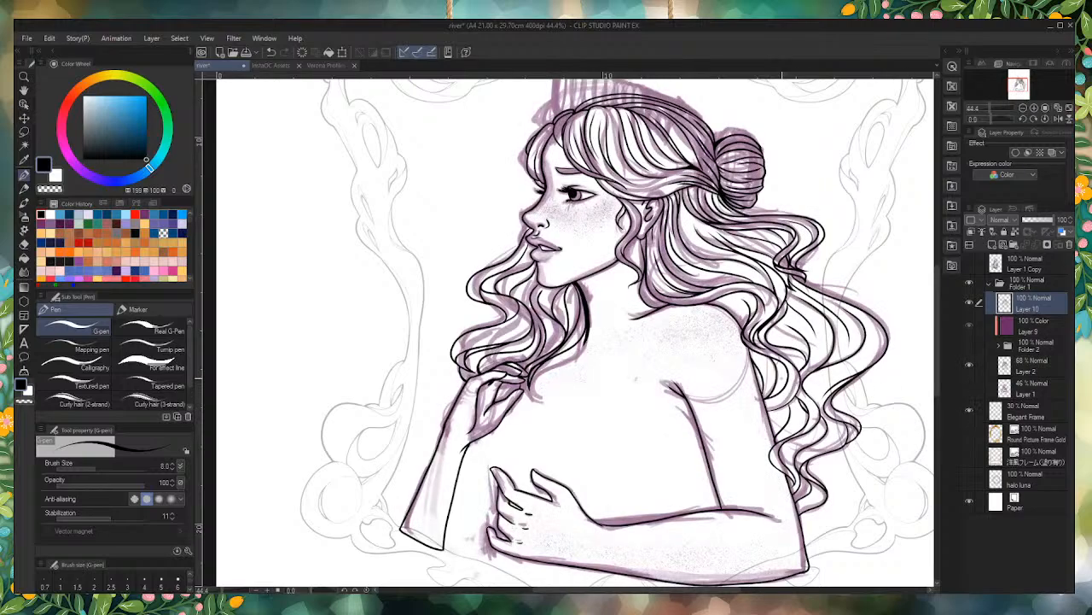
pyautogui.scroll(5, 635, 235)
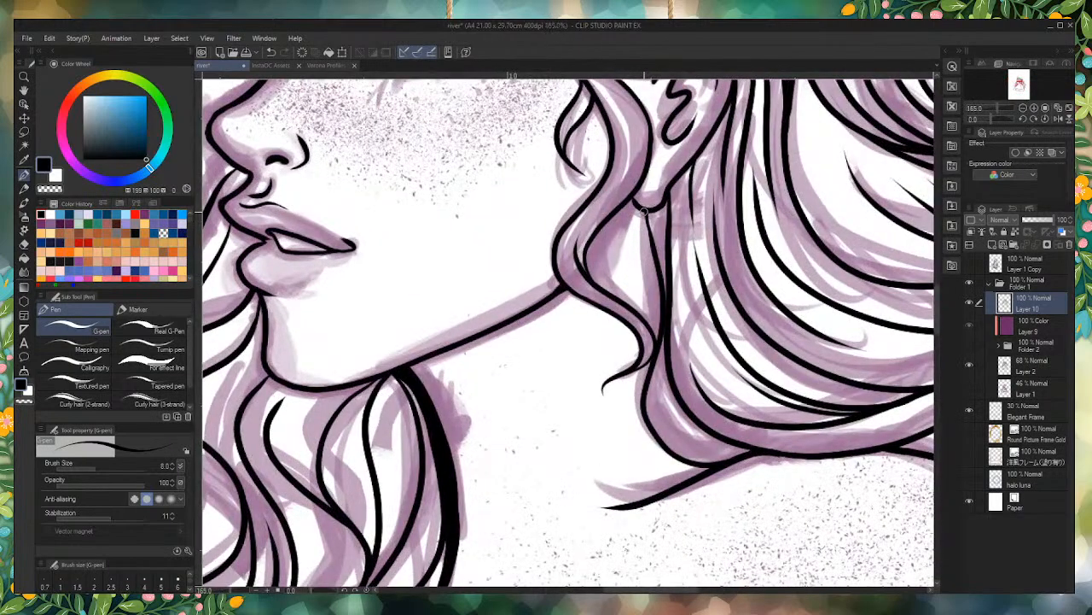
pyautogui.moveTo(645, 212)
pyautogui.mouseDown()
pyautogui.moveTo(661, 325)
pyautogui.moveTo(644, 217)
pyautogui.moveTo(657, 297)
pyautogui.mouseUp()
pyautogui.moveTo(651, 260)
pyautogui.mouseDown()
pyautogui.moveTo(662, 315)
pyautogui.moveTo(652, 256)
pyautogui.moveTo(660, 301)
pyautogui.moveTo(652, 270)
pyautogui.mouseUp()
pyautogui.moveTo(657, 311)
pyautogui.mouseDown()
pyautogui.moveTo(661, 331)
pyautogui.moveTo(635, 209)
pyautogui.moveTo(642, 216)
pyautogui.mouseUp()
pyautogui.moveTo(659, 302); pyautogui.dragTo(655, 352)
pyautogui.scroll(-4, 664, 286)
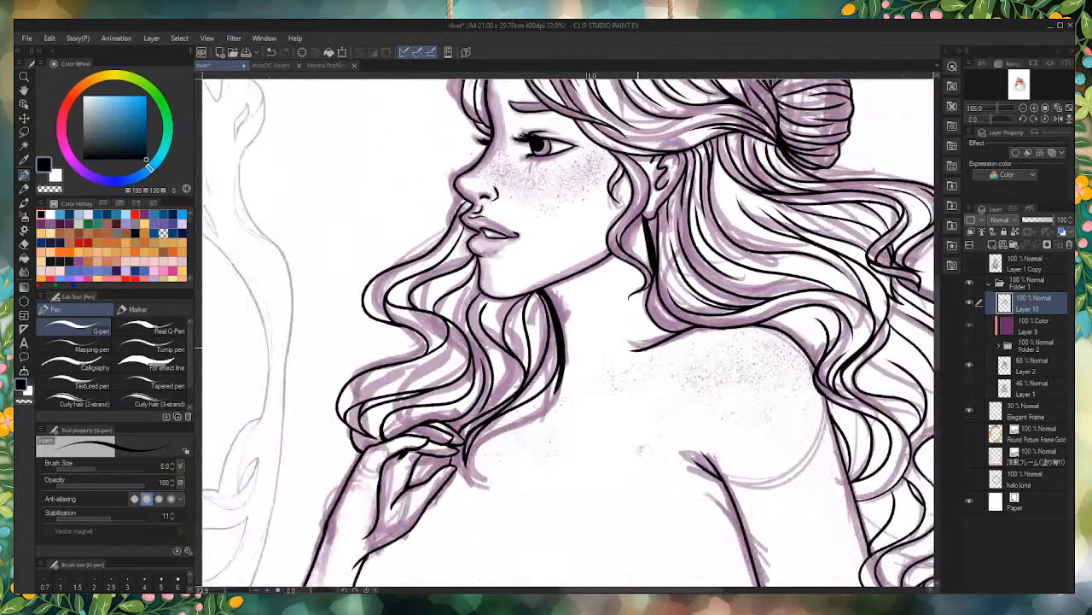
# Step: Check the inked neck and shoulder lines against the purple sketch and hide Layer 2
pyautogui.scroll(6, 713, 356)
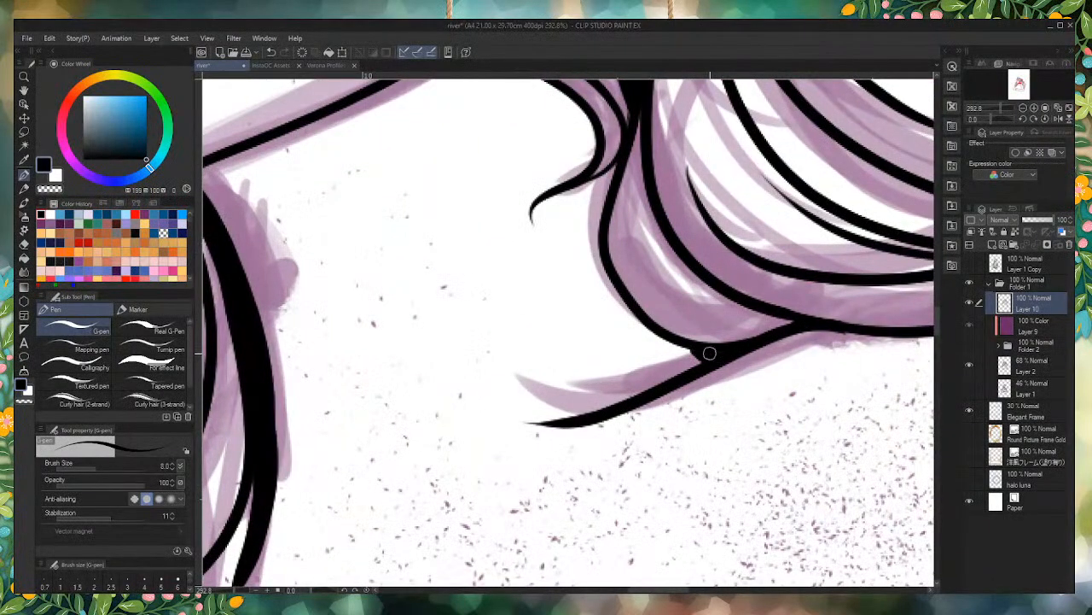
pyautogui.scroll(-4, 709, 353)
pyautogui.scroll(-5, 682, 345)
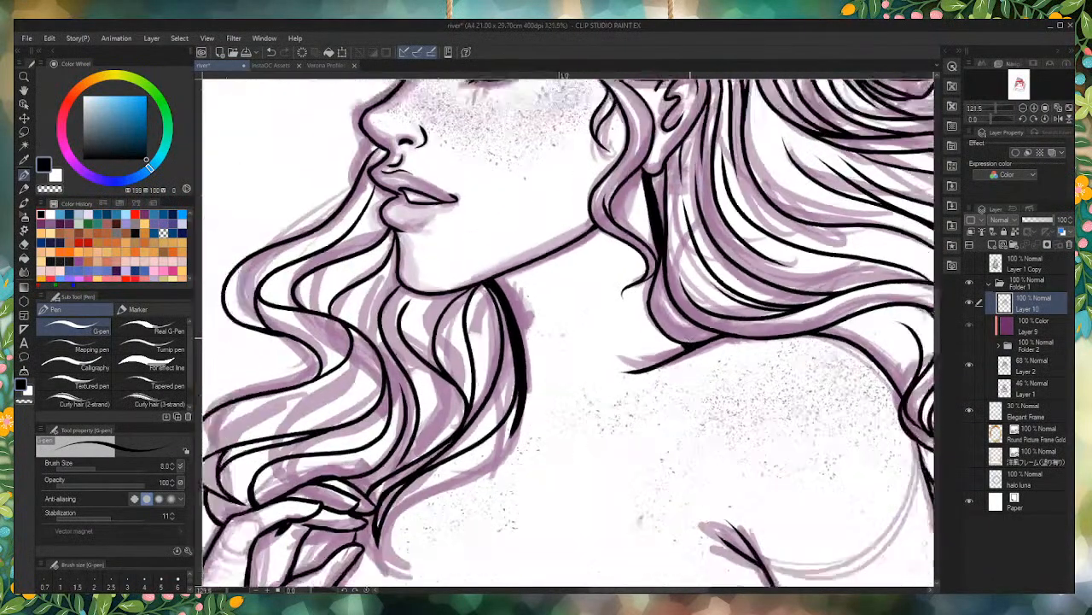
pyautogui.scroll(-1, 597, 333)
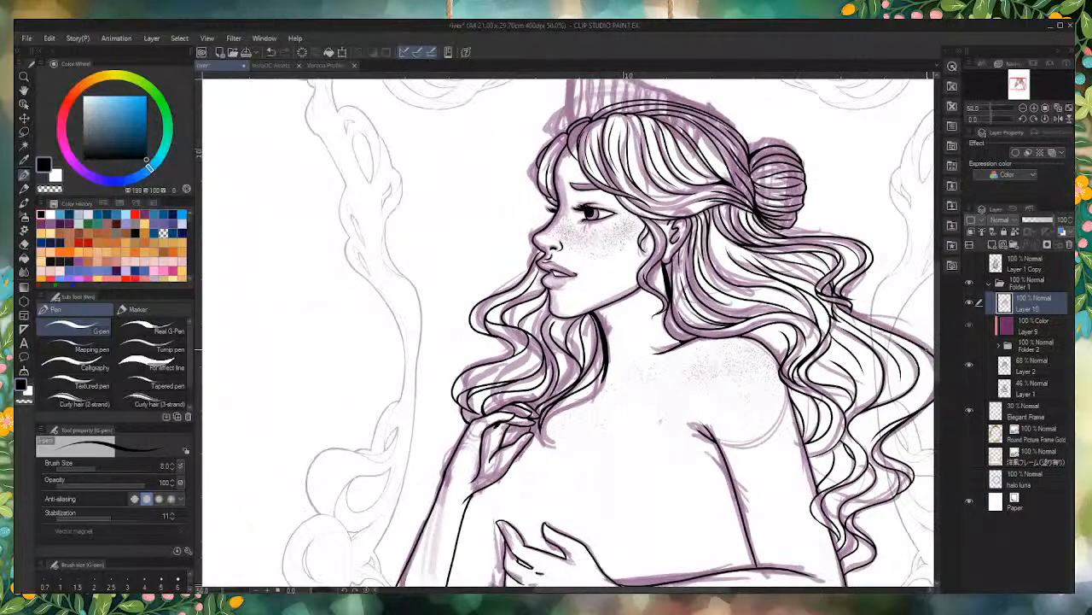
pyautogui.click(969, 367)
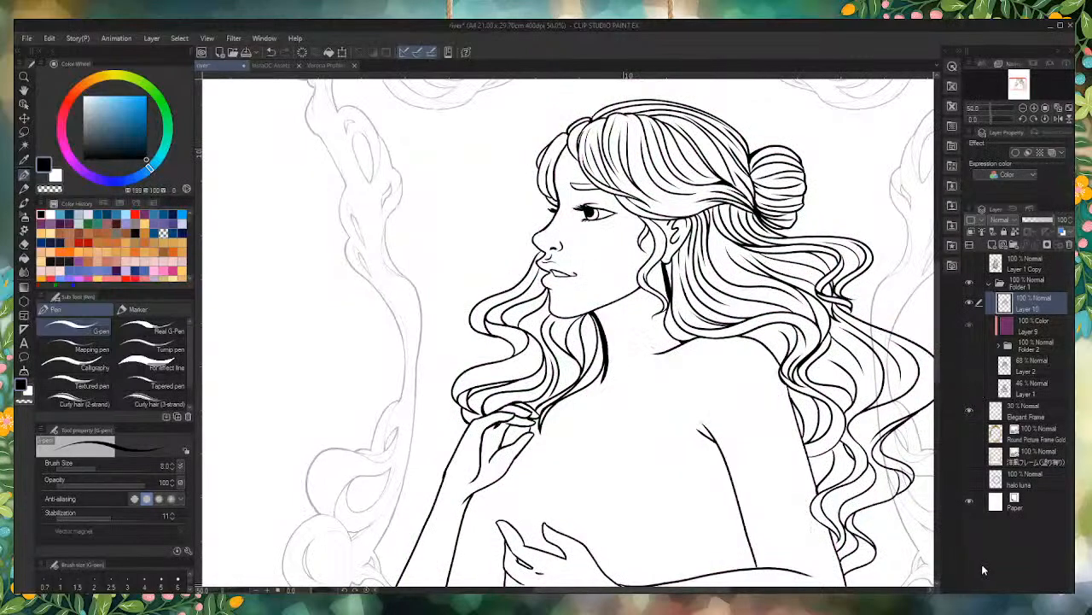
# Step: Slim the heavy black line running down from the jaw along the front locks by erasing its outer edge
pyautogui.scroll(6, 615, 367)
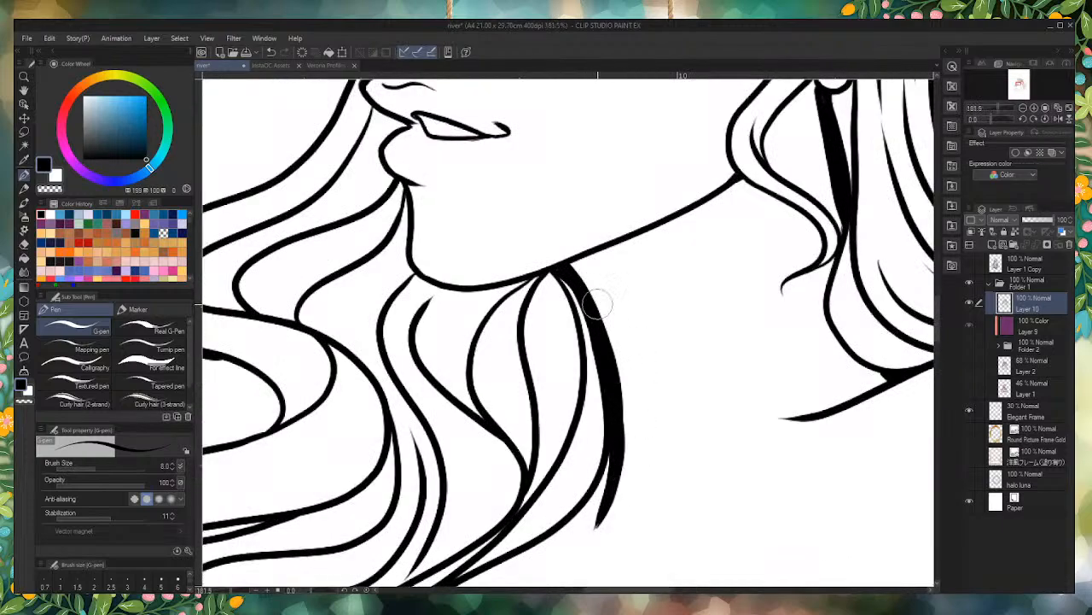
pyautogui.moveTo(589, 280); pyautogui.dragTo(610, 524)
pyautogui.moveTo(629, 412); pyautogui.dragTo(576, 566)
pyautogui.moveTo(631, 379)
pyautogui.mouseDown()
pyautogui.moveTo(609, 515)
pyautogui.moveTo(597, 532)
pyautogui.mouseUp()
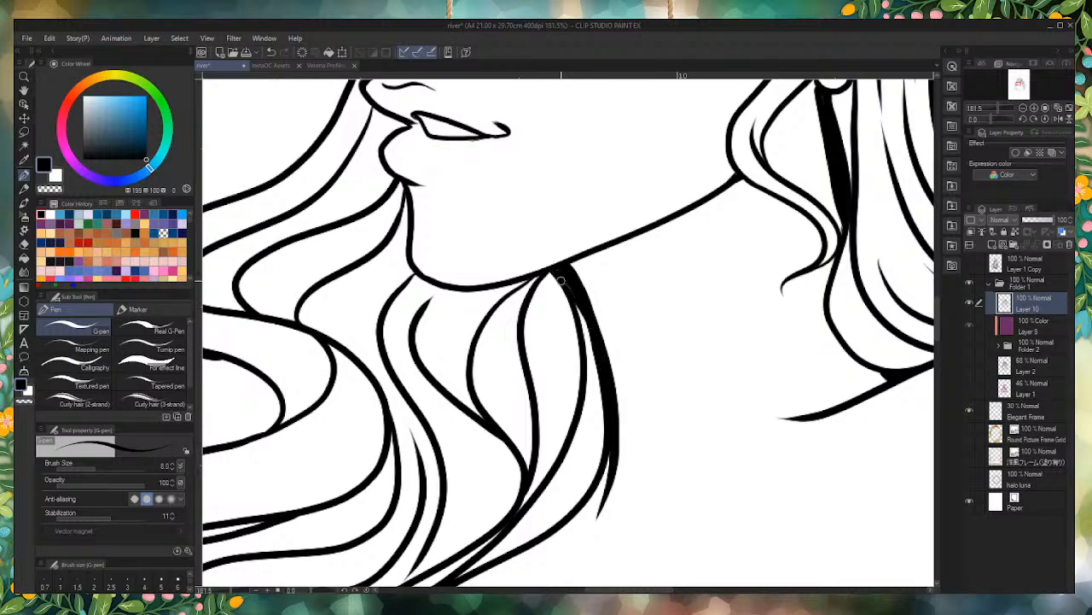
# Step: Fill in the corner where the jaw meets the neck line with black and thicken the adjoining jawline into a taper
pyautogui.moveTo(562, 277); pyautogui.dragTo(592, 324)
pyautogui.moveTo(568, 268); pyautogui.dragTo(633, 243)
pyautogui.moveTo(561, 277)
pyautogui.mouseDown()
pyautogui.moveTo(639, 238)
pyautogui.moveTo(554, 278)
pyautogui.mouseUp()
pyautogui.moveTo(685, 217)
pyautogui.mouseDown()
pyautogui.moveTo(558, 280)
pyautogui.moveTo(638, 239)
pyautogui.moveTo(574, 268)
pyautogui.moveTo(618, 245)
pyautogui.moveTo(565, 271)
pyautogui.mouseUp()
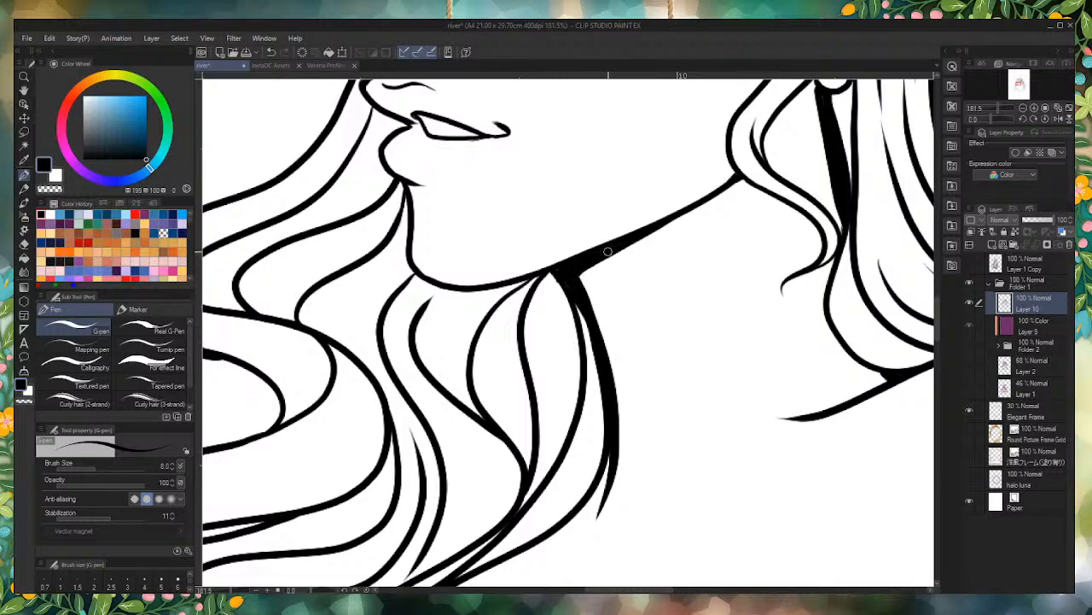
pyautogui.moveTo(552, 271); pyautogui.dragTo(566, 292)
# Step: Check the whole figure inside the frame and save the drawing
pyautogui.scroll(-14, 600, 322)
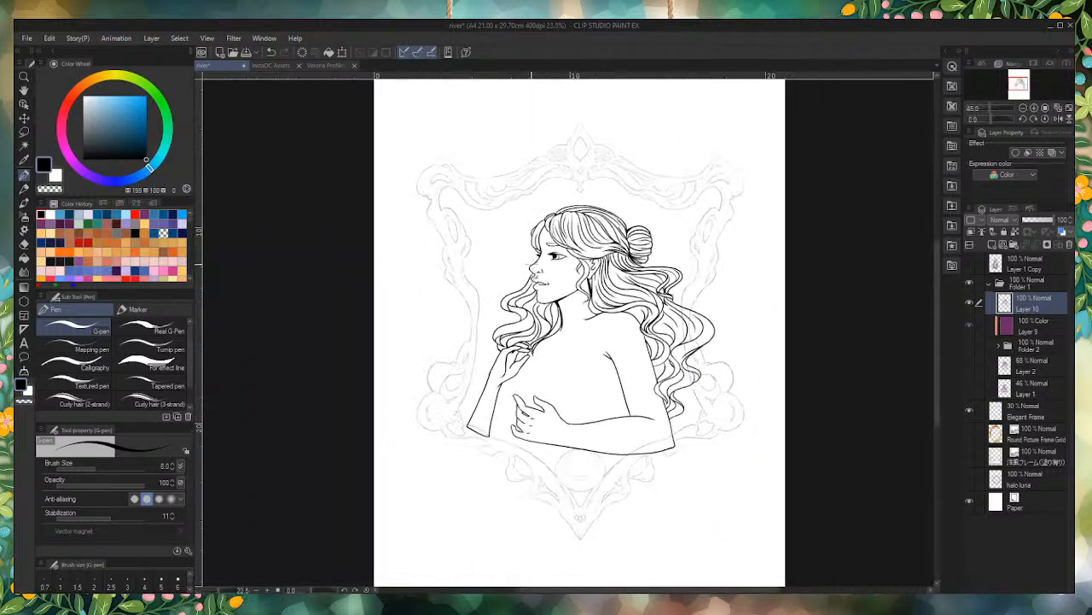
pyautogui.scroll(2, 482, 297)
pyautogui.scroll(2, 585, 344)
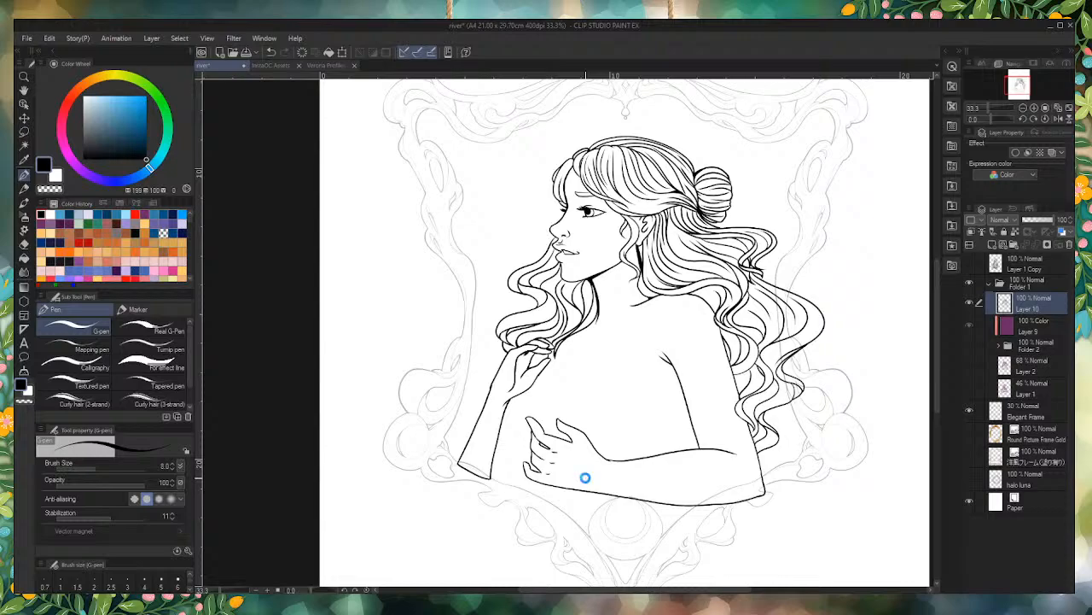
pyautogui.hotkey('ctrl', 's')
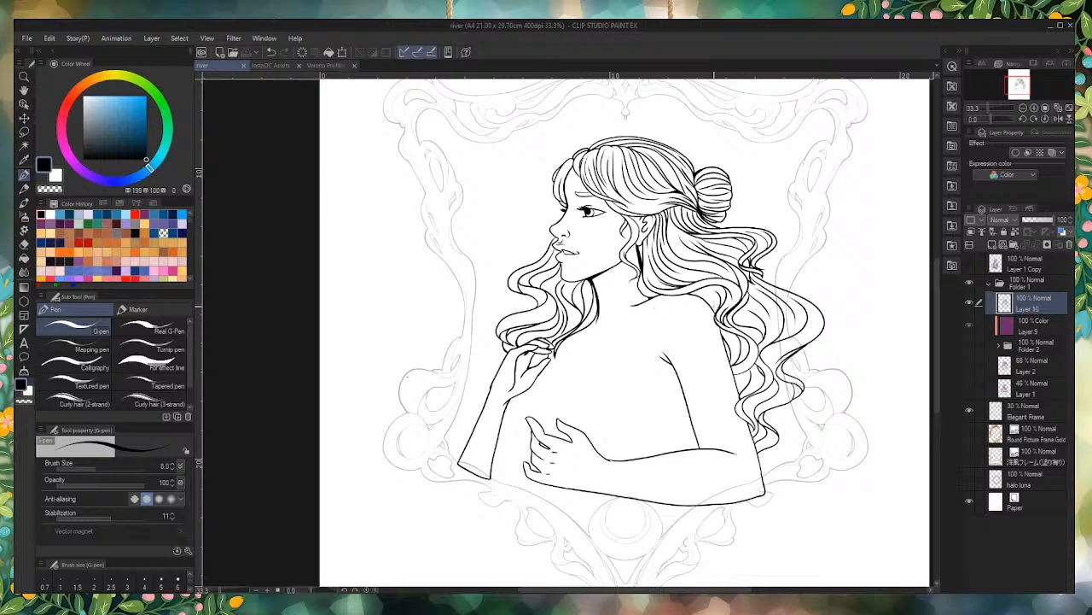
# Step: Compare the line art with and without the purple sketch by toggling the visibility of Layer 2
pyautogui.click(969, 366)
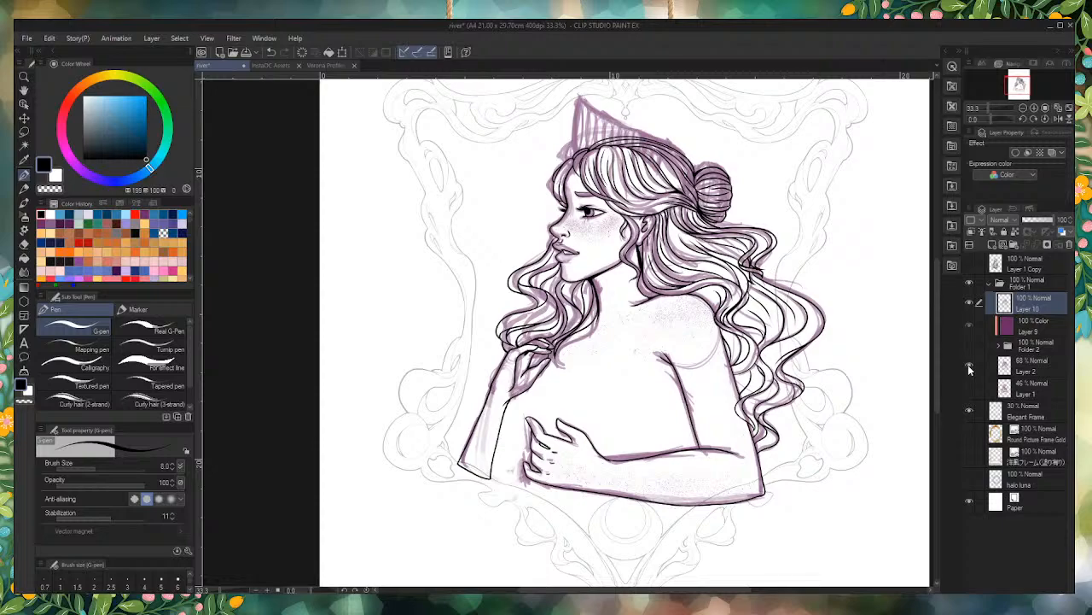
pyautogui.click(969, 365)
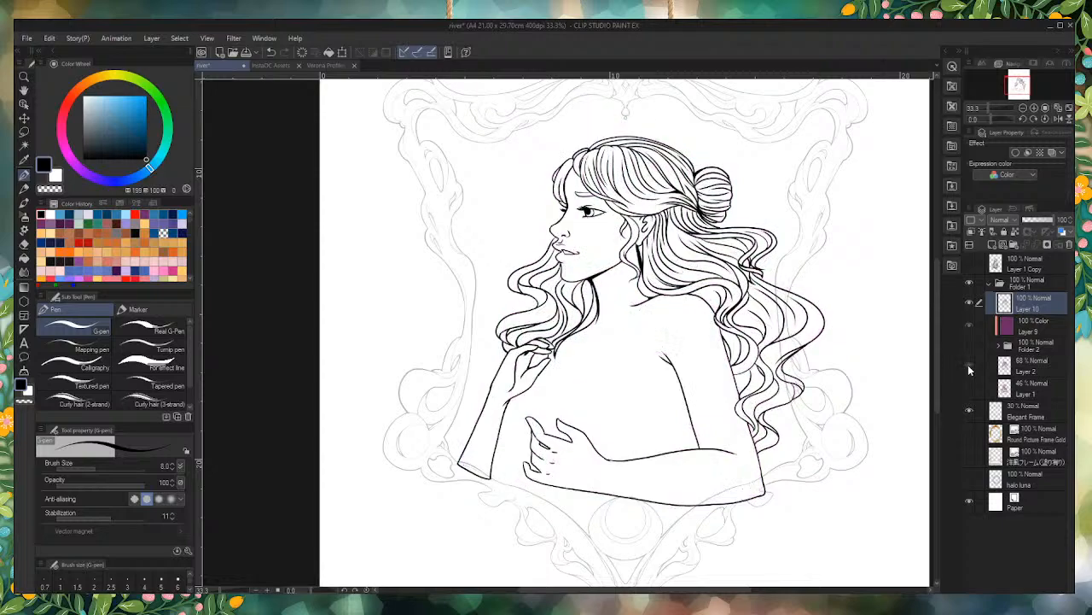
pyautogui.click(969, 365)
pyautogui.click(969, 366)
pyautogui.click(968, 365)
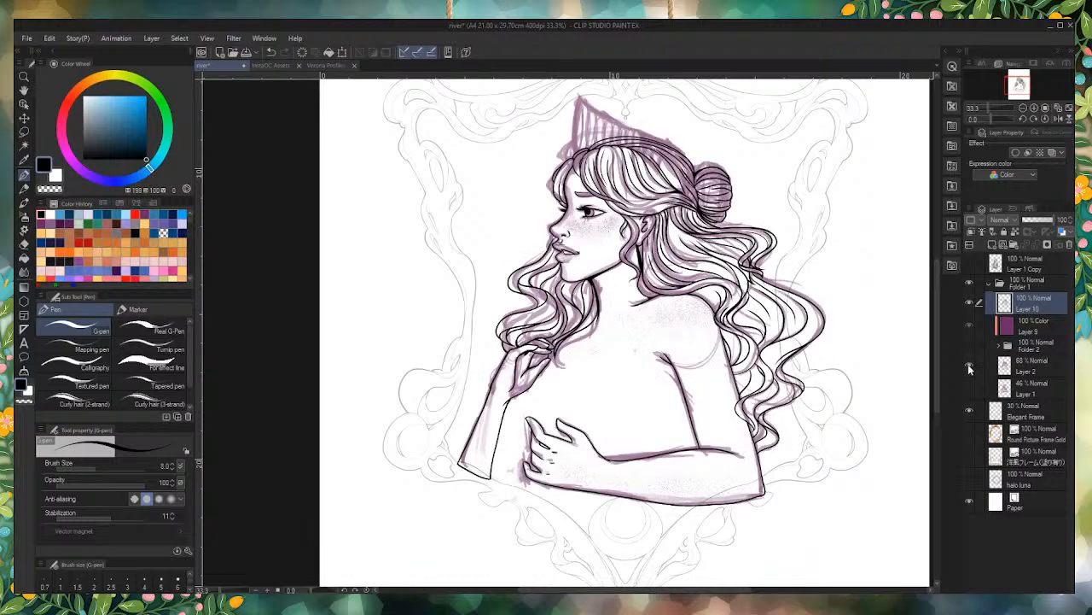
# Step: Show the flowers in Folder 2 with the Layer 2 sketch hidden, and save the drawing
pyautogui.click(968, 345)
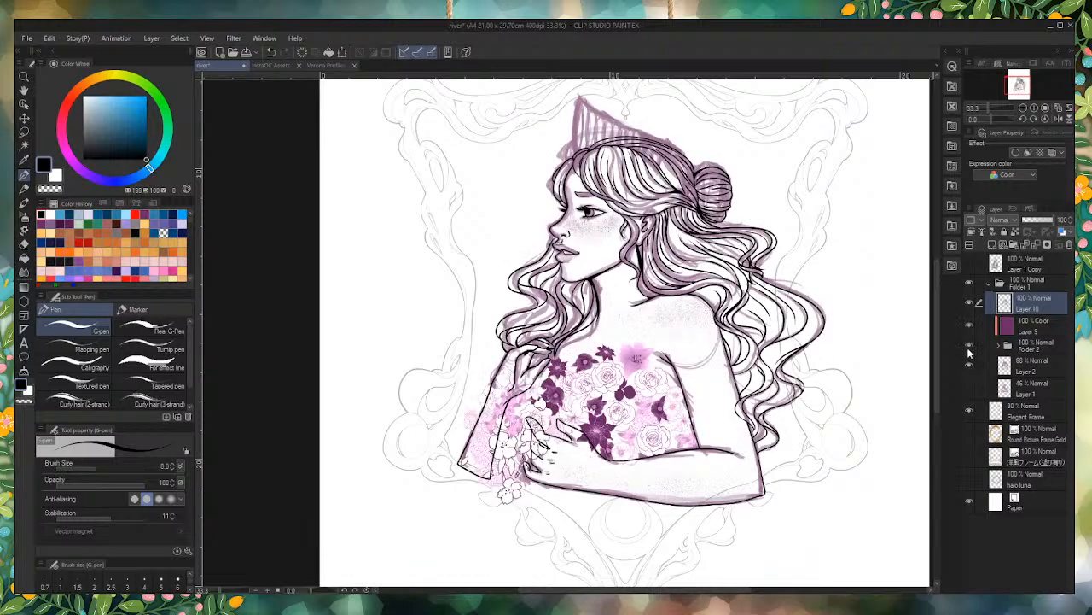
pyautogui.click(969, 366)
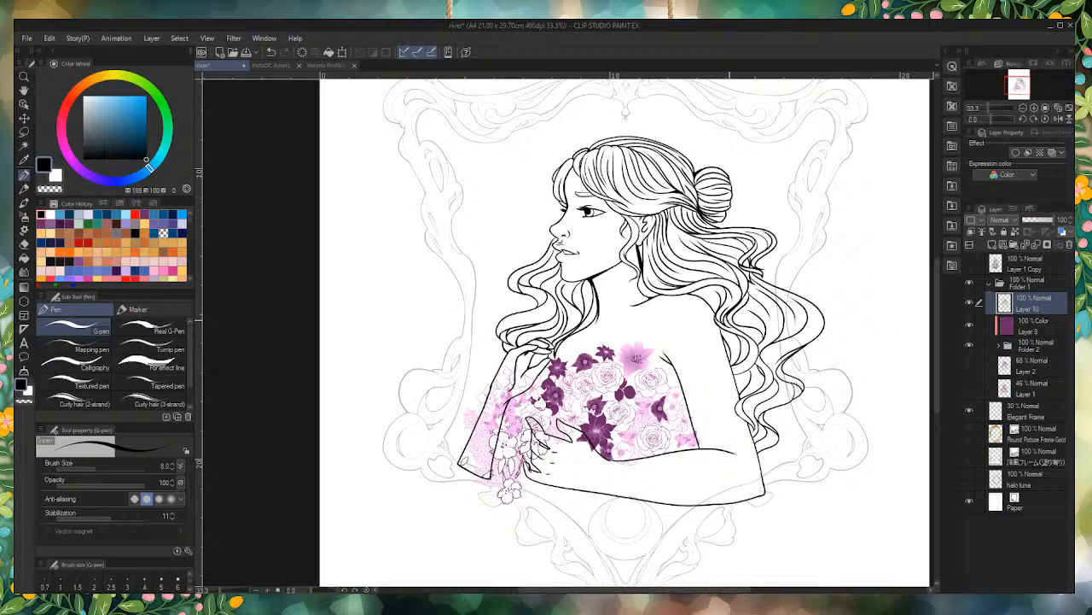
pyautogui.scroll(-3, 436, 323)
pyautogui.scroll(1, 436, 322)
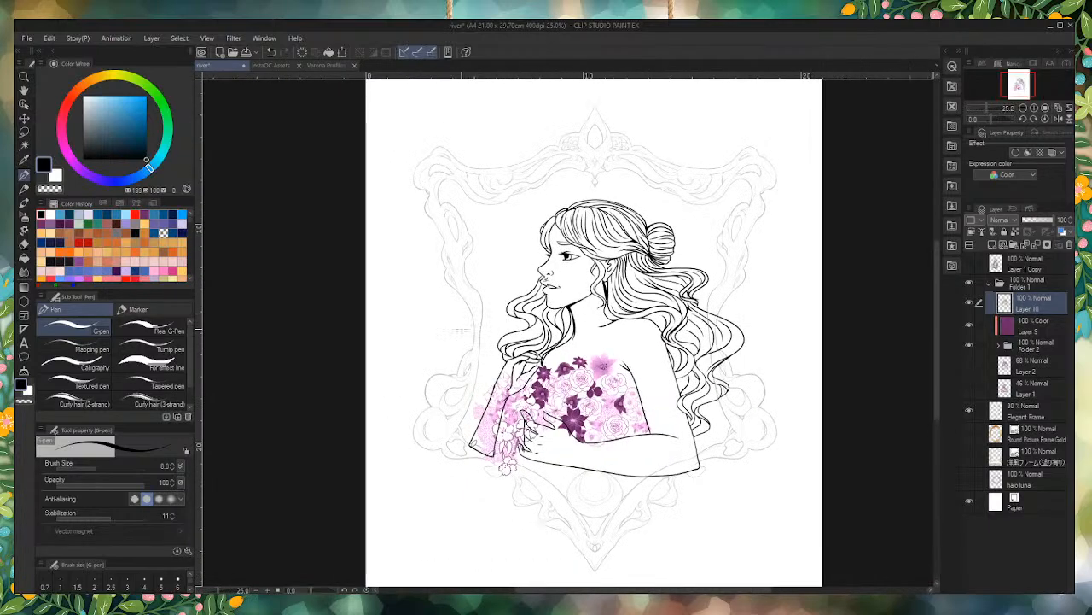
pyautogui.scroll(-1, 436, 322)
pyautogui.scroll(2, 427, 328)
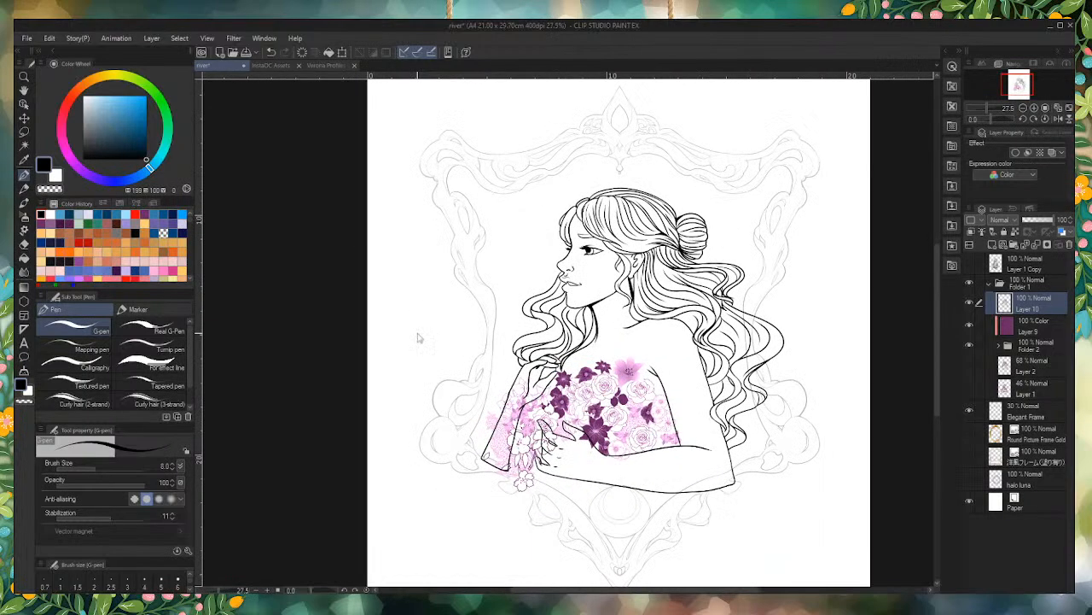
pyautogui.hotkey('ctrl', 's')
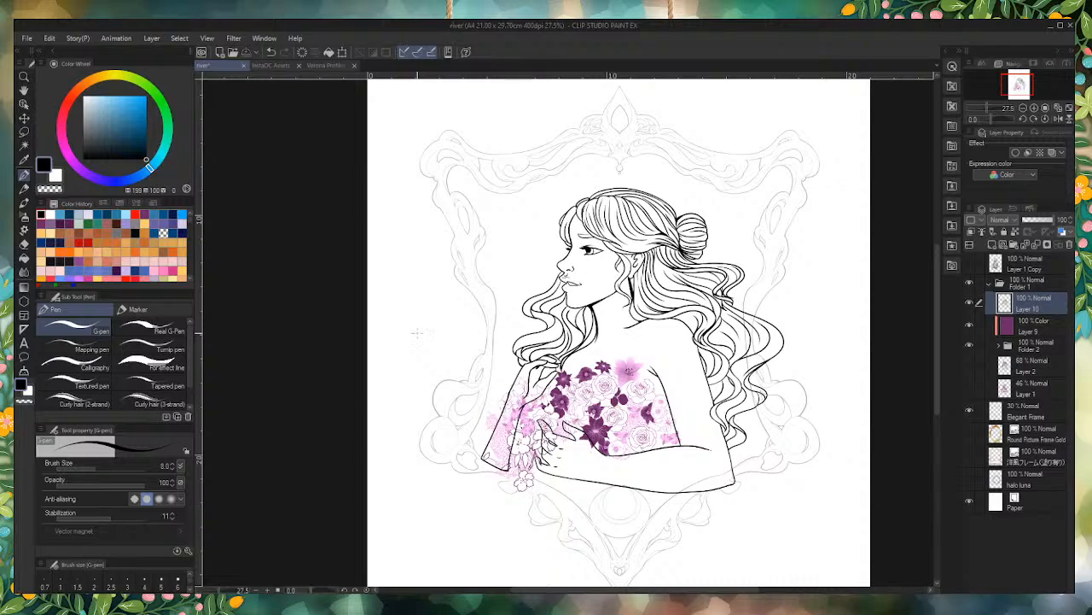